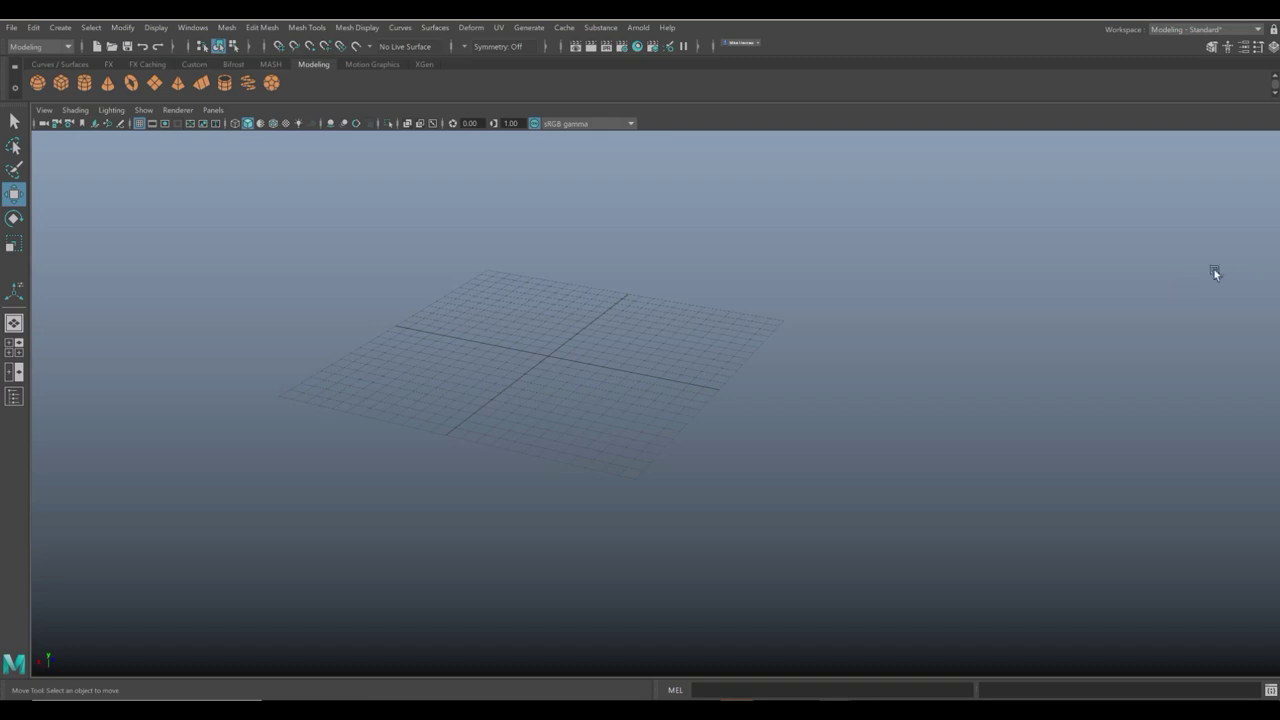
Switch to the browser and enlarge the image results for "industrial control panel" to examine the references, clearing the window away when finished.
key(alt+Tab)
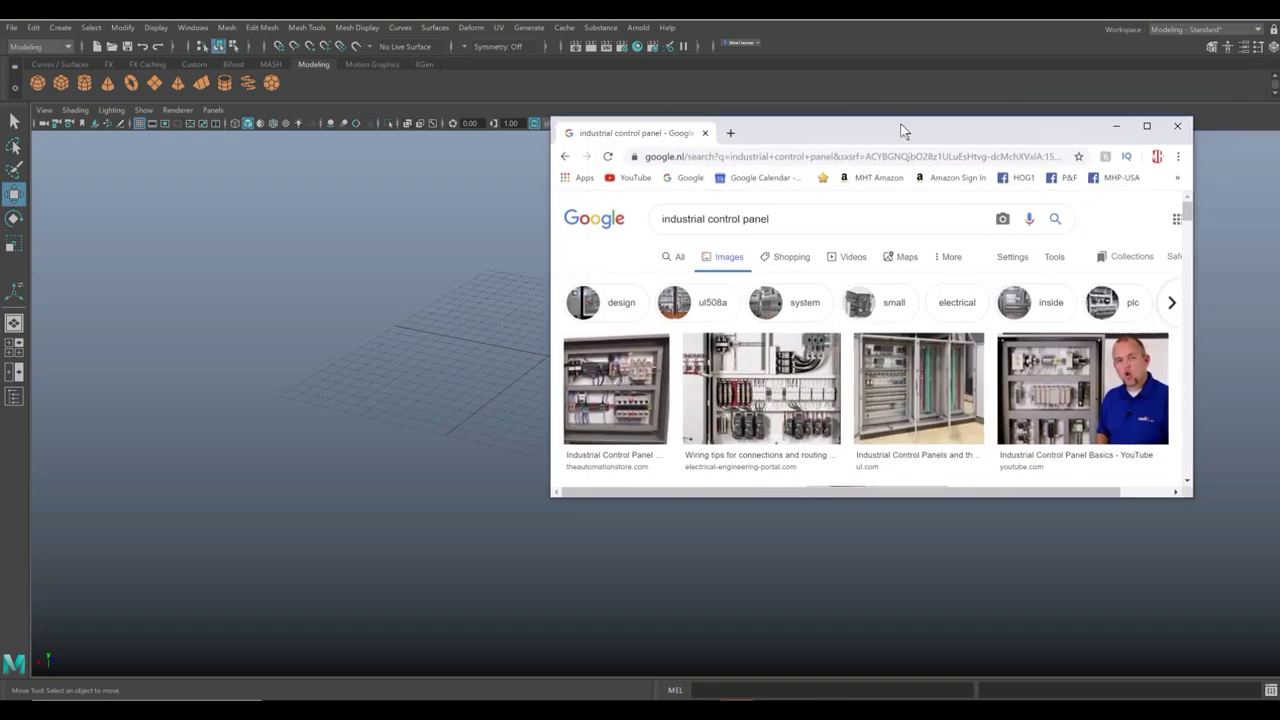
drag(903, 129, 689, 143)
double_click(708, 145)
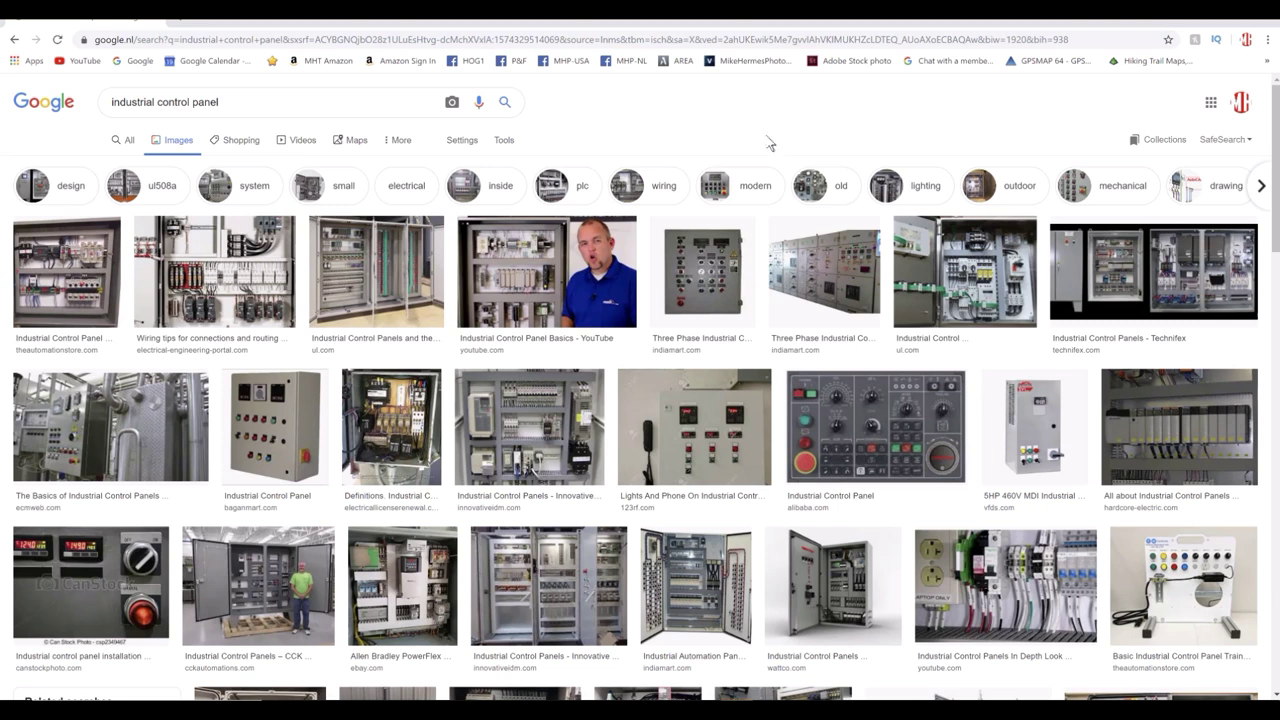
drag(849, 32, 1279, 120)
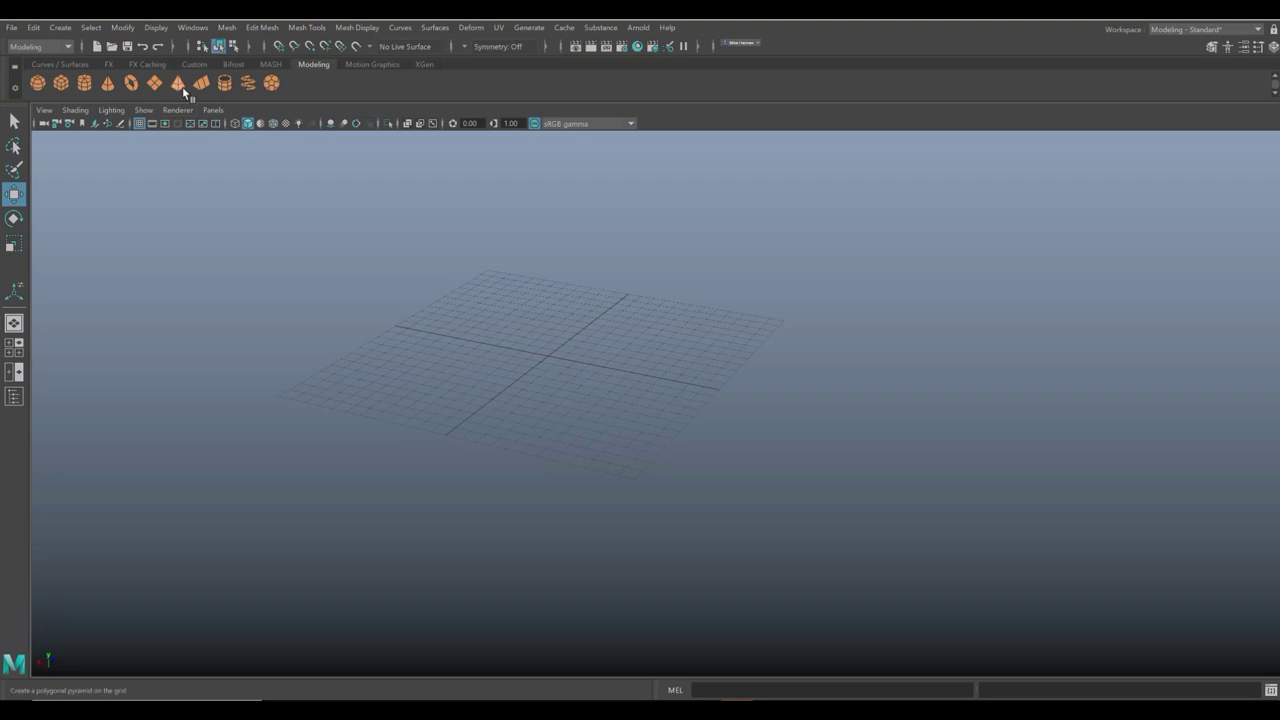
Create a polygon plane at the origin with its width and height subdivisions both set to 1.
click(57, 88)
key(ctrl+a)
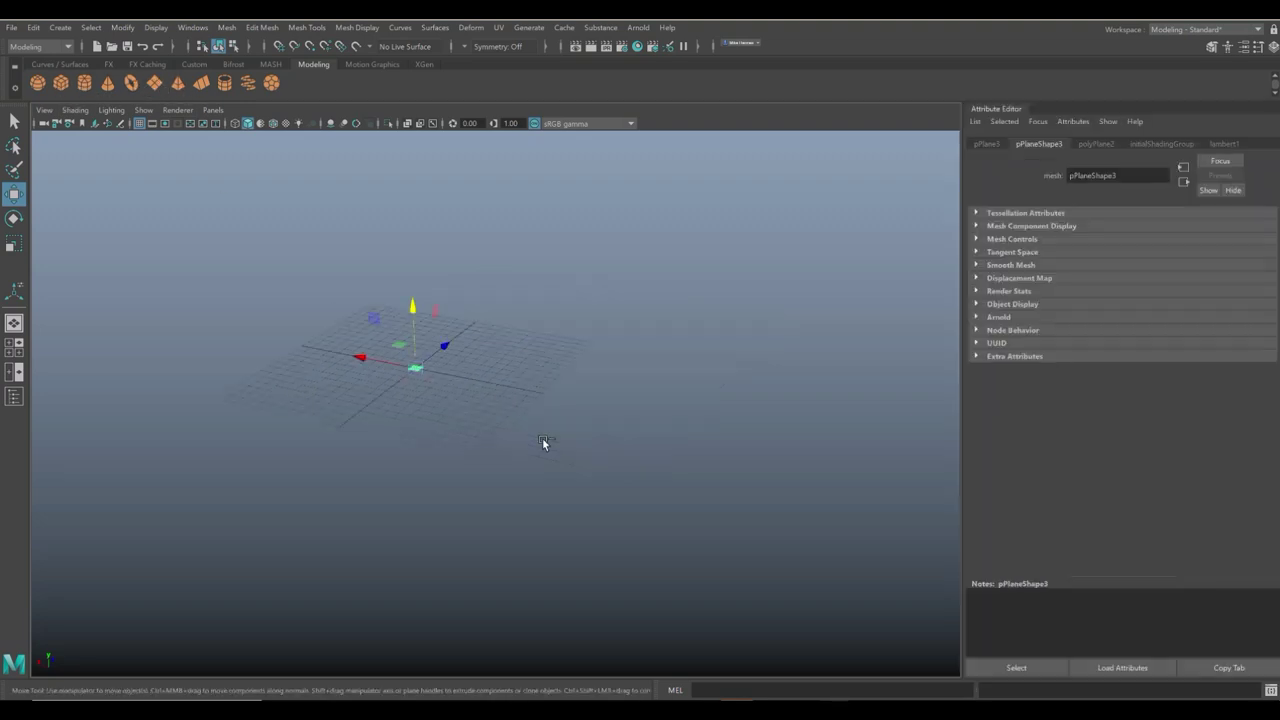
click(1096, 144)
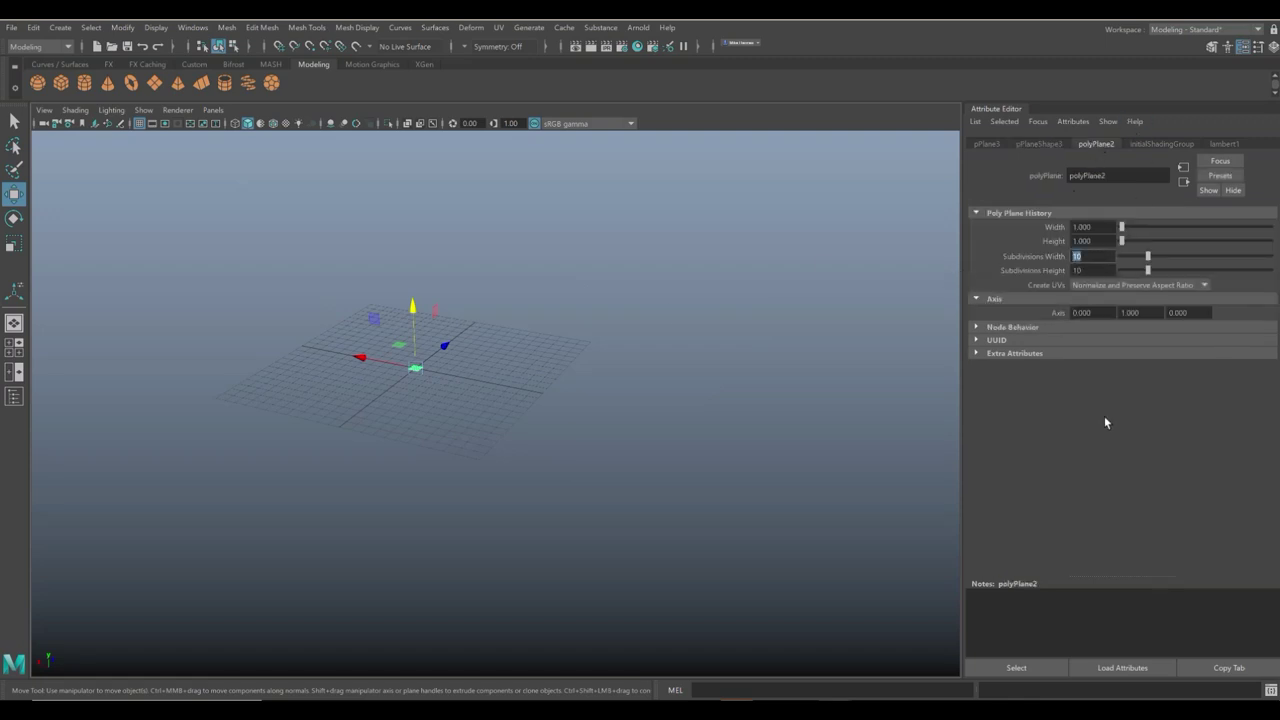
text(1)
key(Tab)
text(1)
click(599, 491)
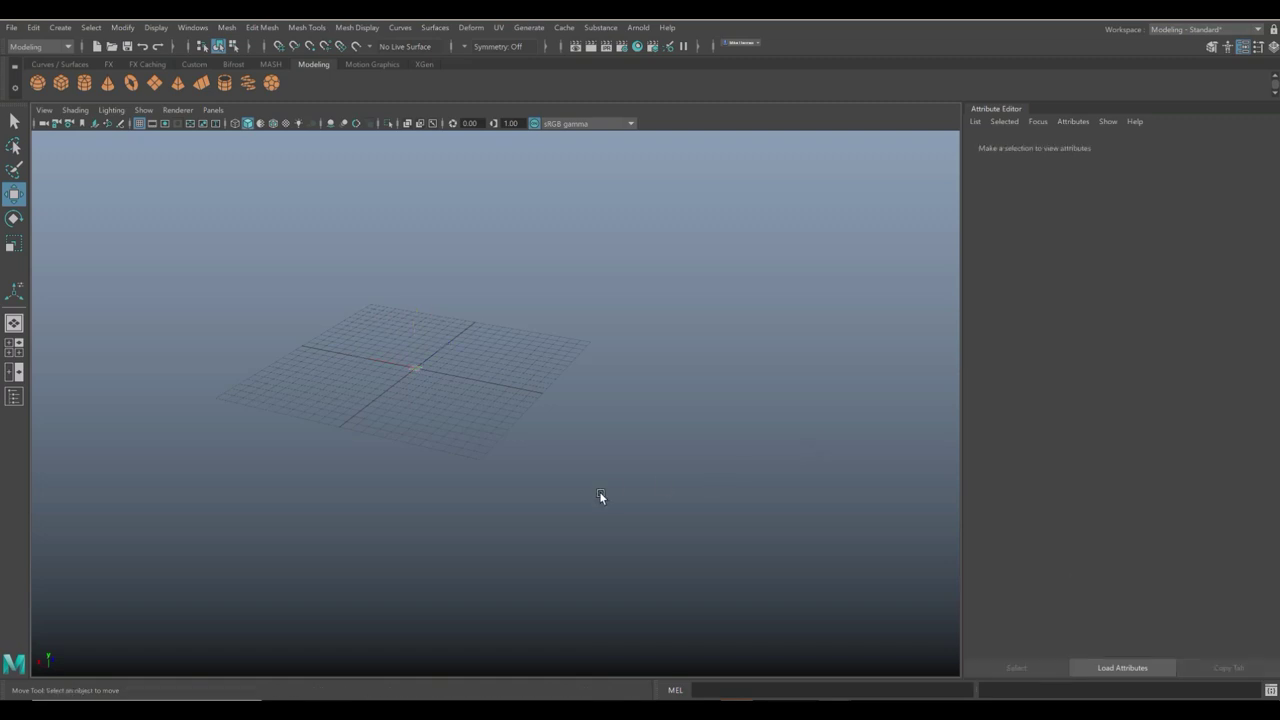
Scale the plane up uniformly about 21 times and stretch it along Z into a long rectangle extending past the grid.
scroll(337, 397, up, 3)
click(373, 350)
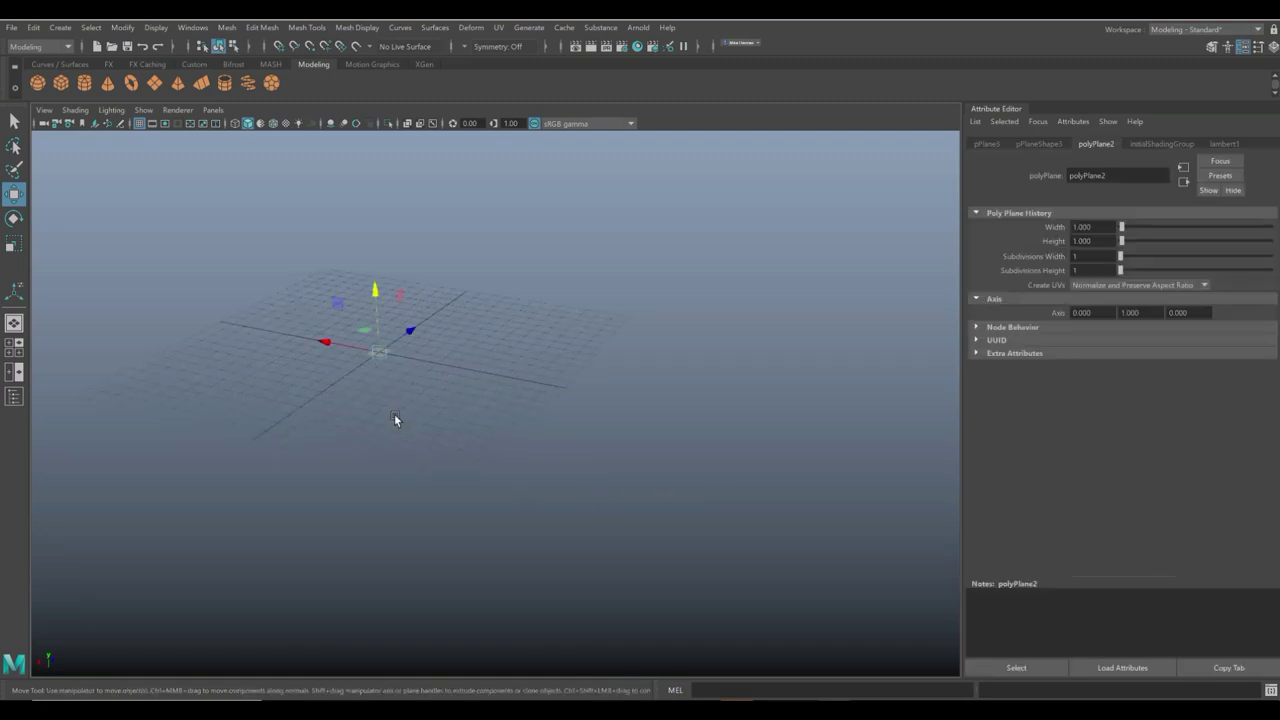
key(r)
drag(376, 352, 615, 384)
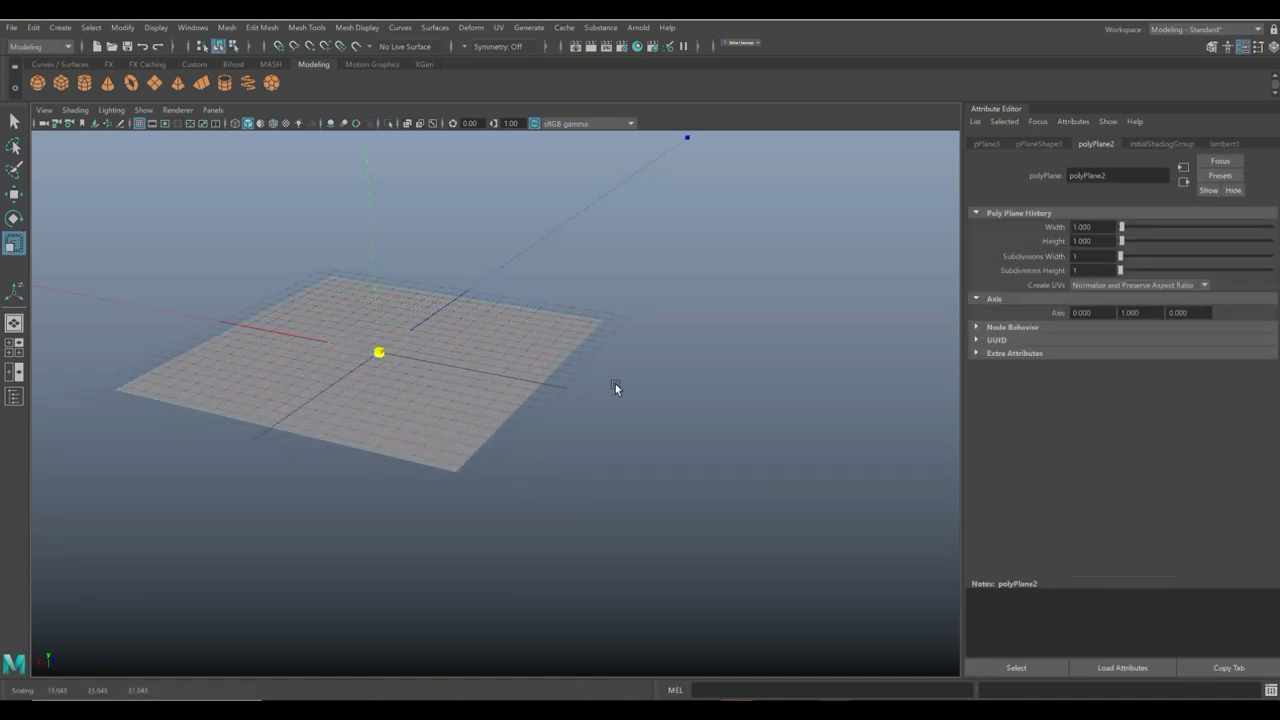
scroll(520, 397, down, 3)
drag(453, 358, 510, 308)
scroll(583, 417, up, 2)
alt+drag(582, 414, 607, 437)
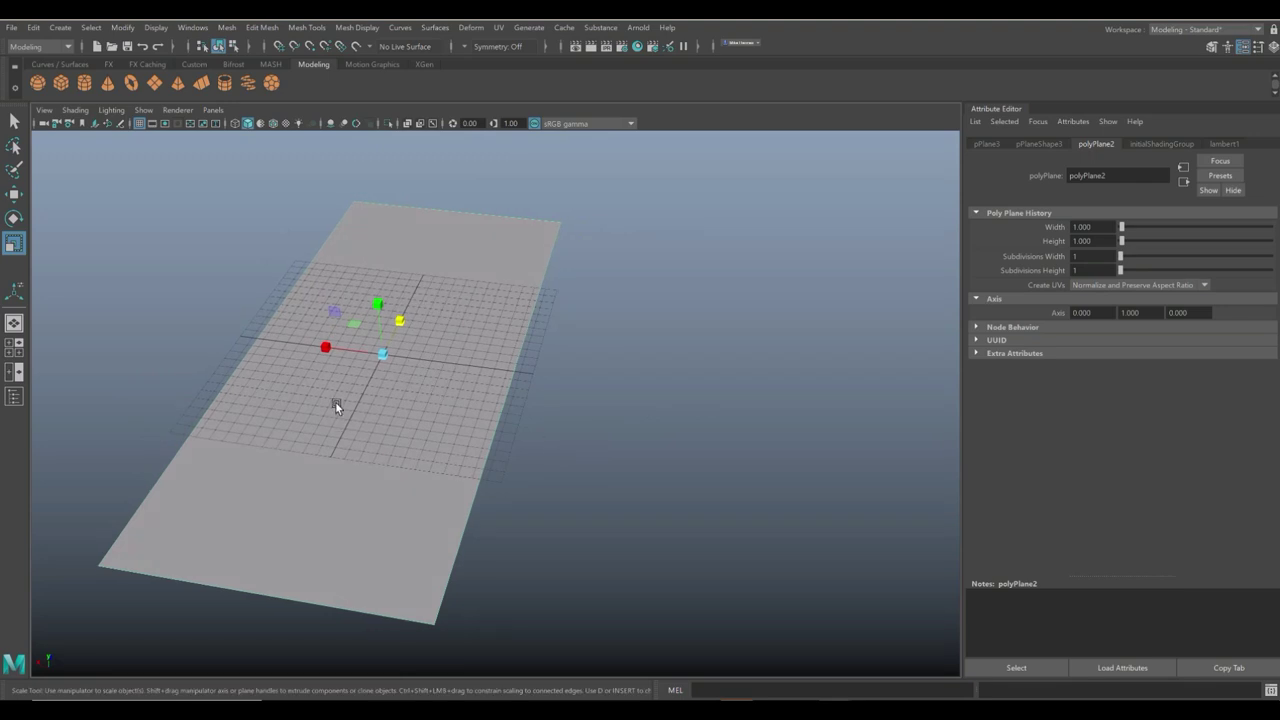
drag(325, 347, 613, 459)
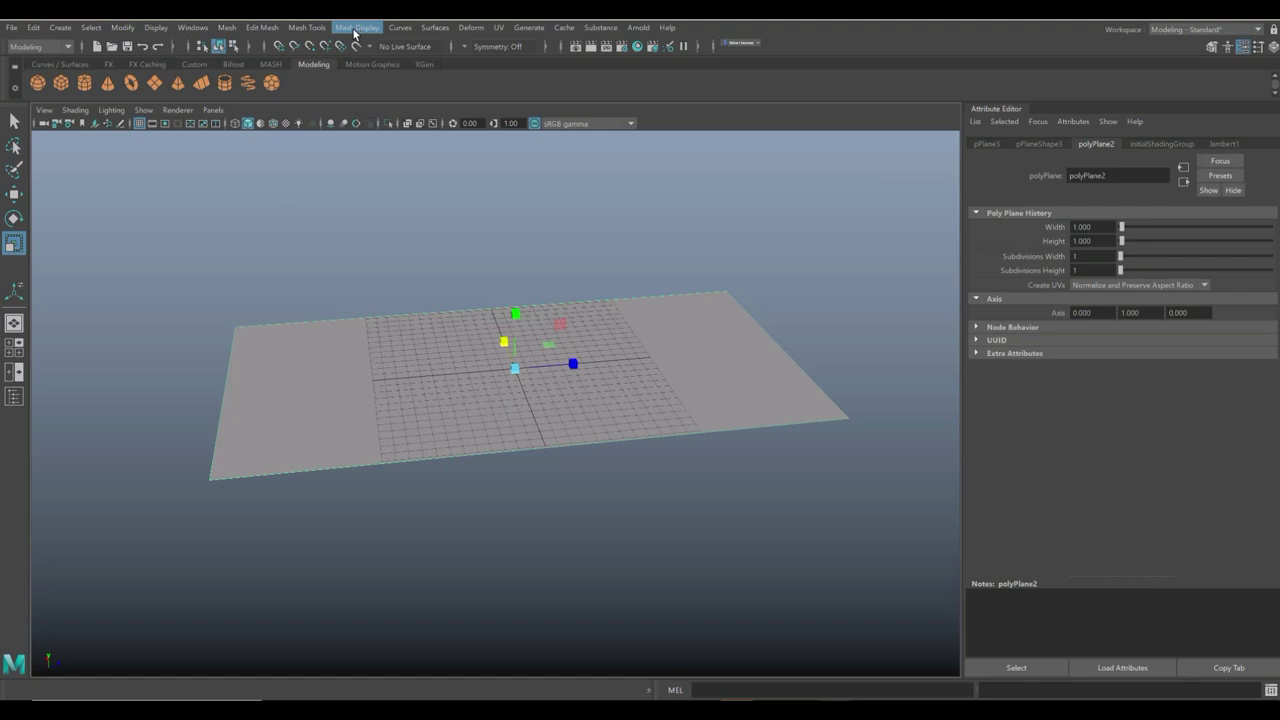
Insert two evenly spaced edge loops across the plane and scale them apart about 2.37 times along Z towards the short ends.
click(302, 28)
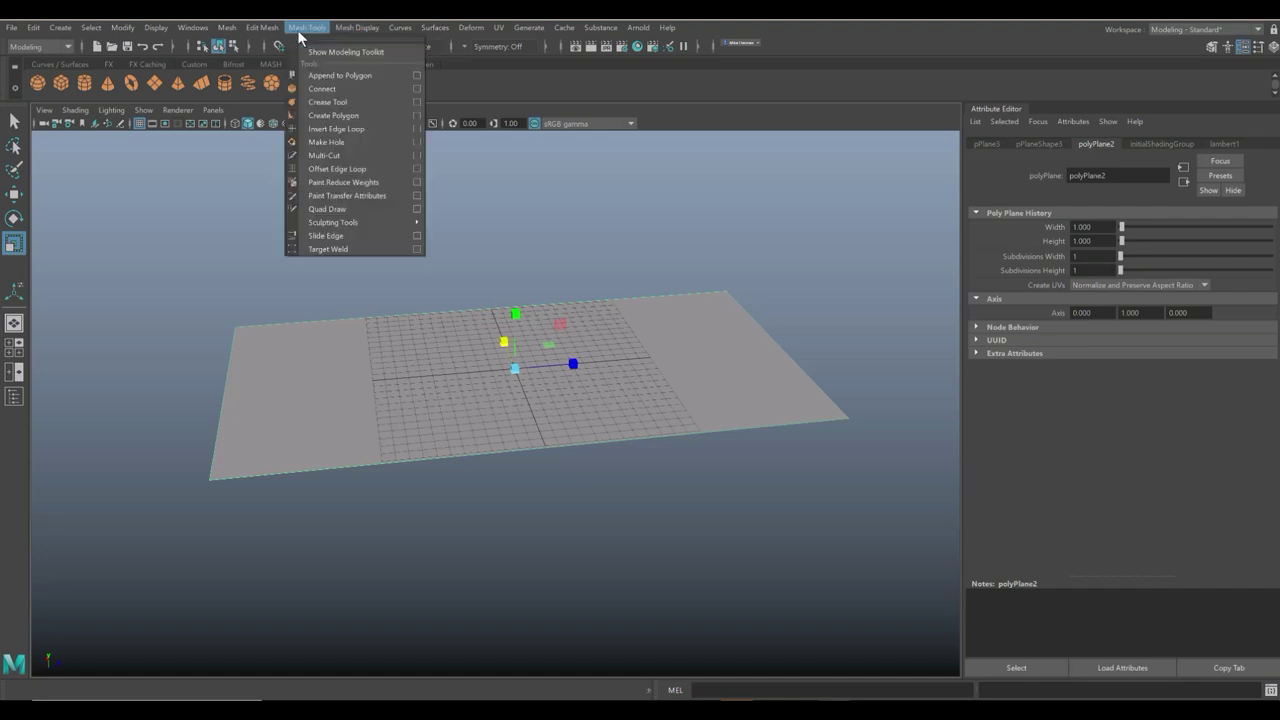
click(416, 129)
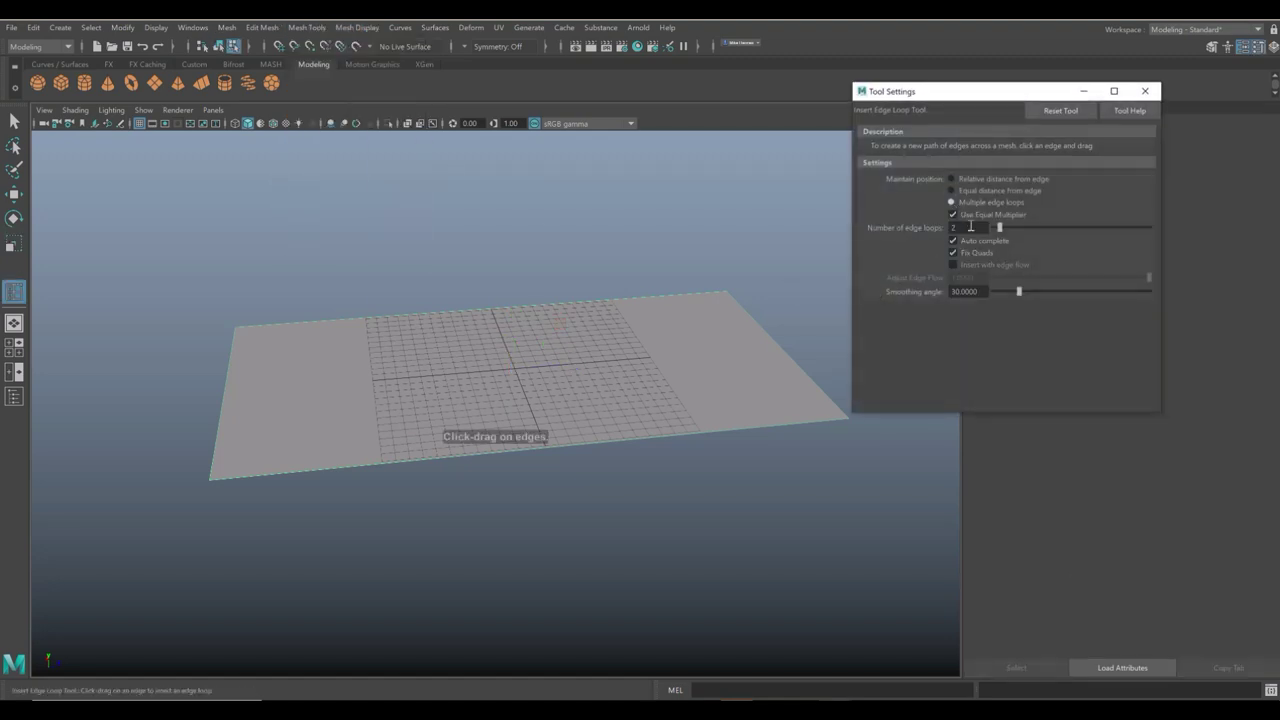
click(650, 437)
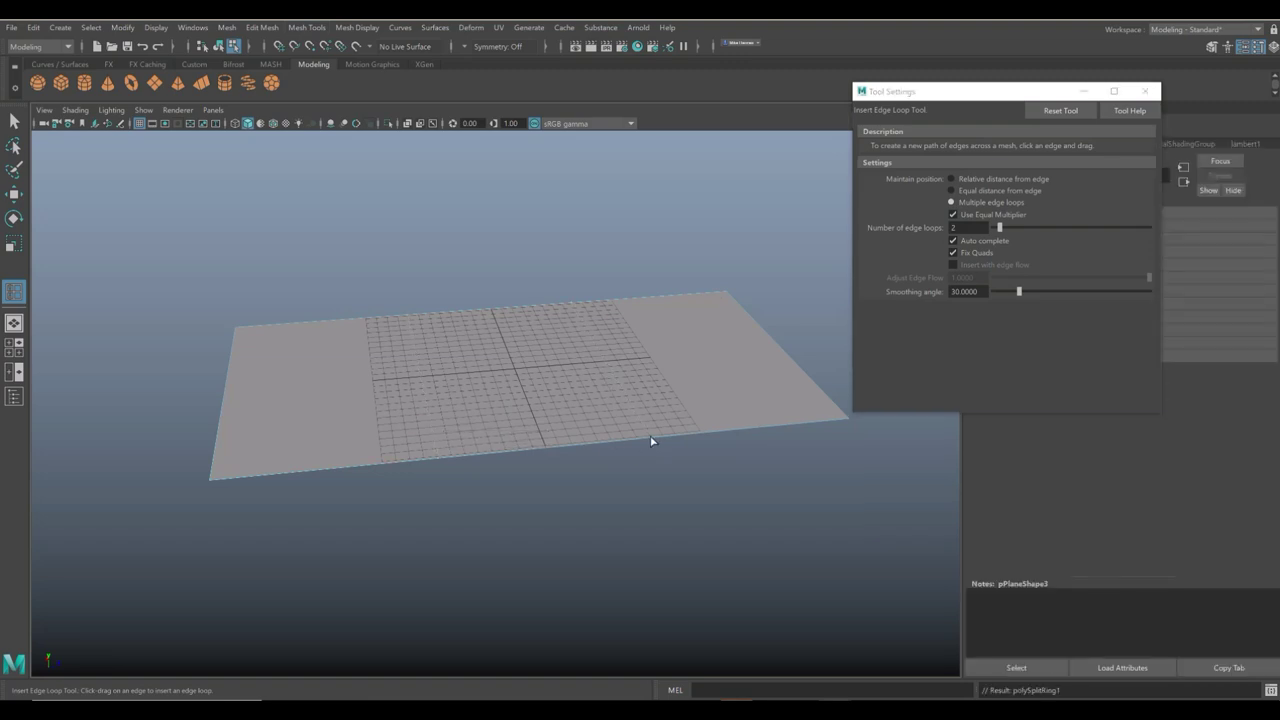
key(r)
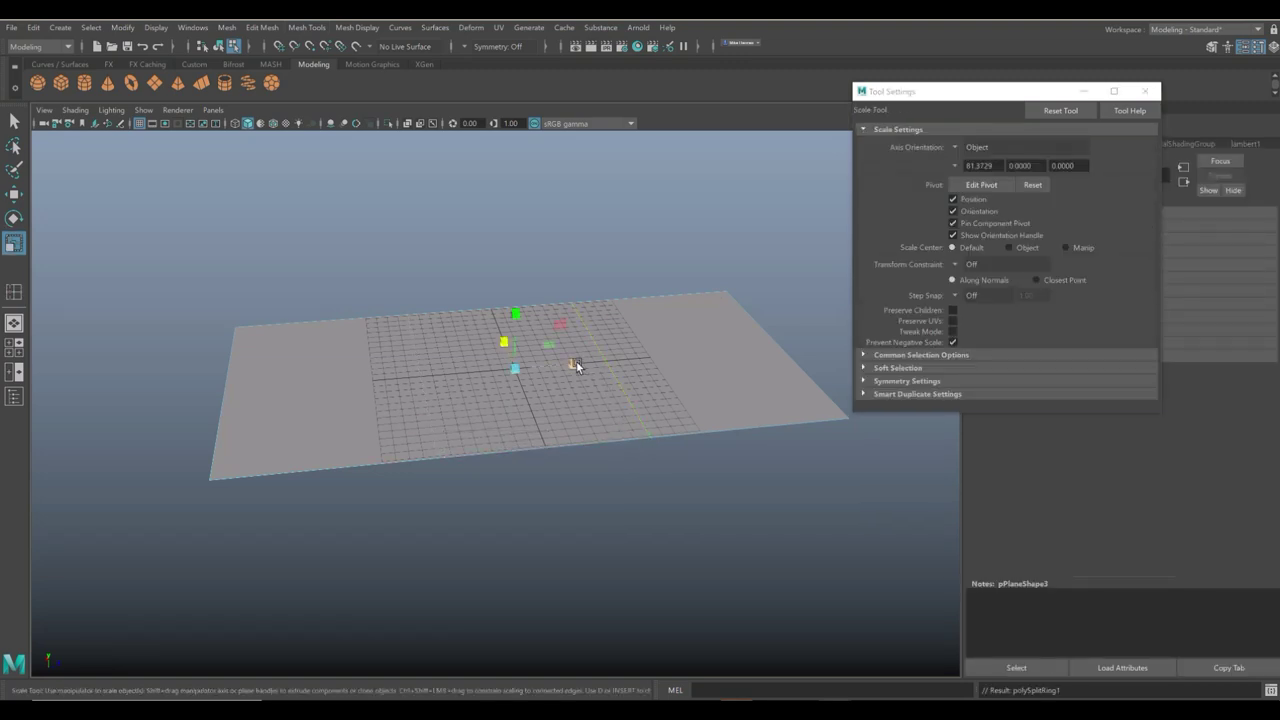
drag(612, 366, 660, 377)
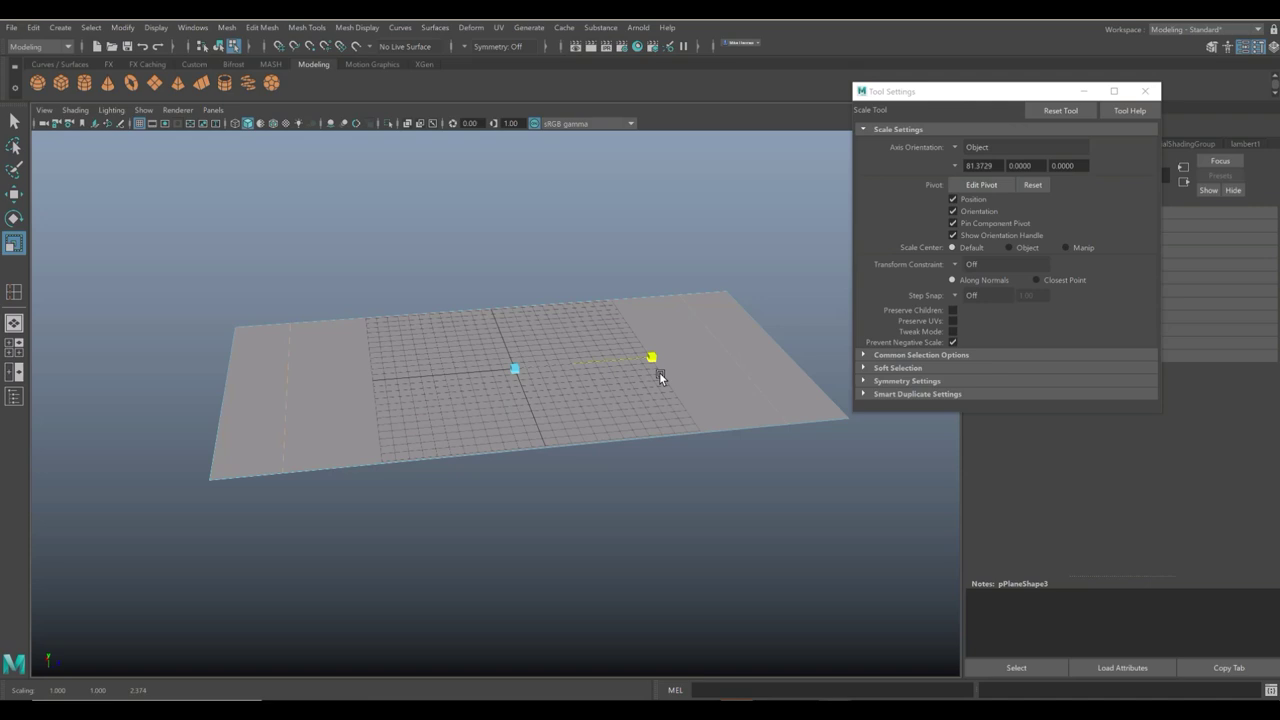
drag(660, 376, 660, 377)
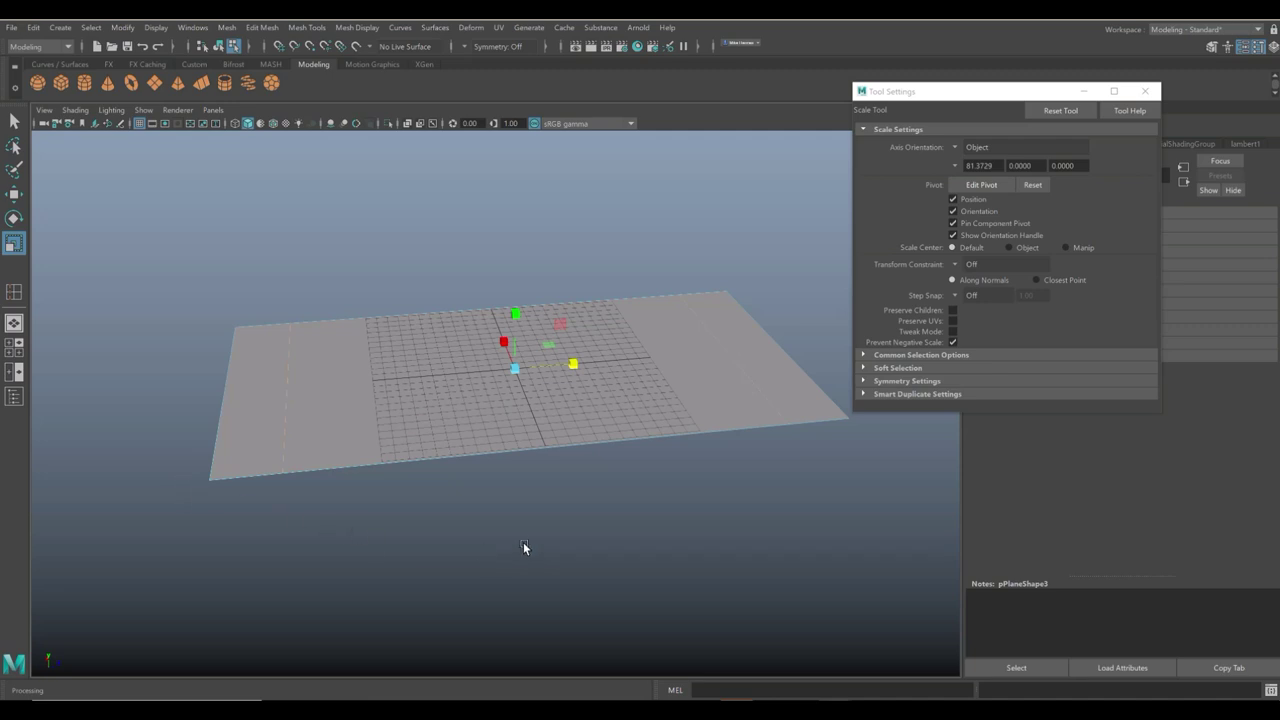
click(1146, 91)
Insert two more edge loops across the middle section of the plane using the Equal distance from edge option.
click(262, 27)
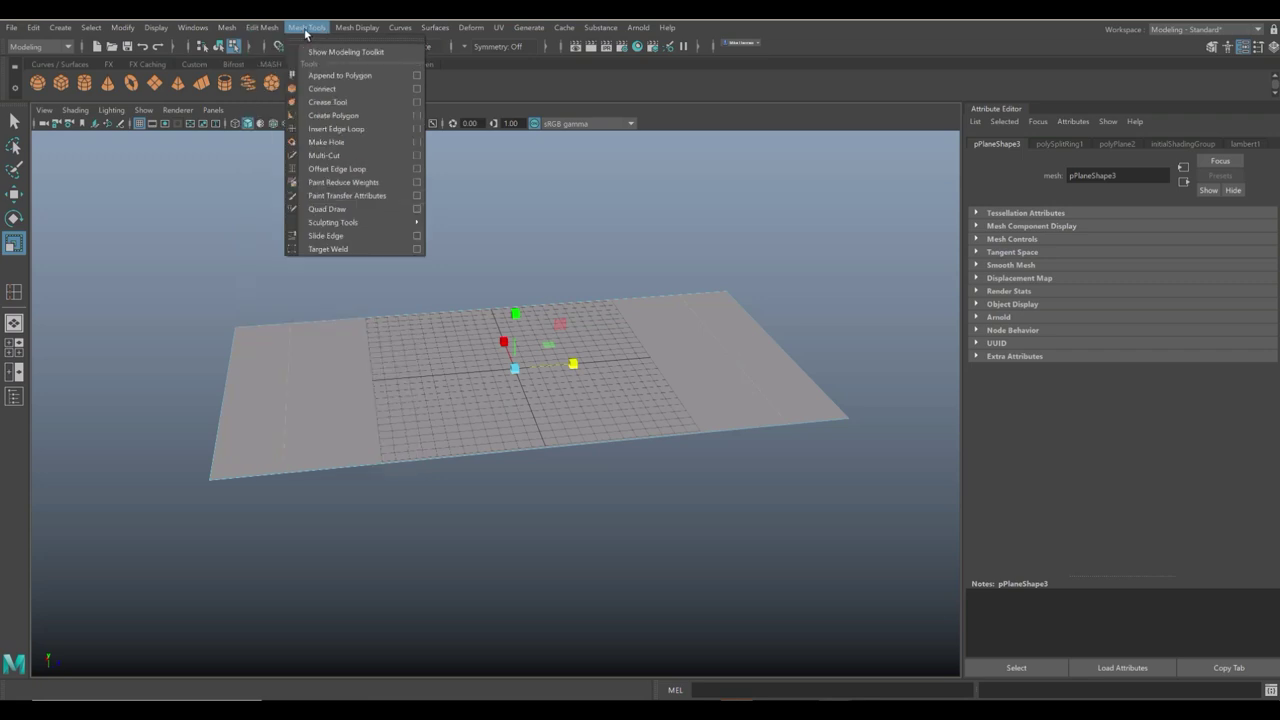
click(414, 128)
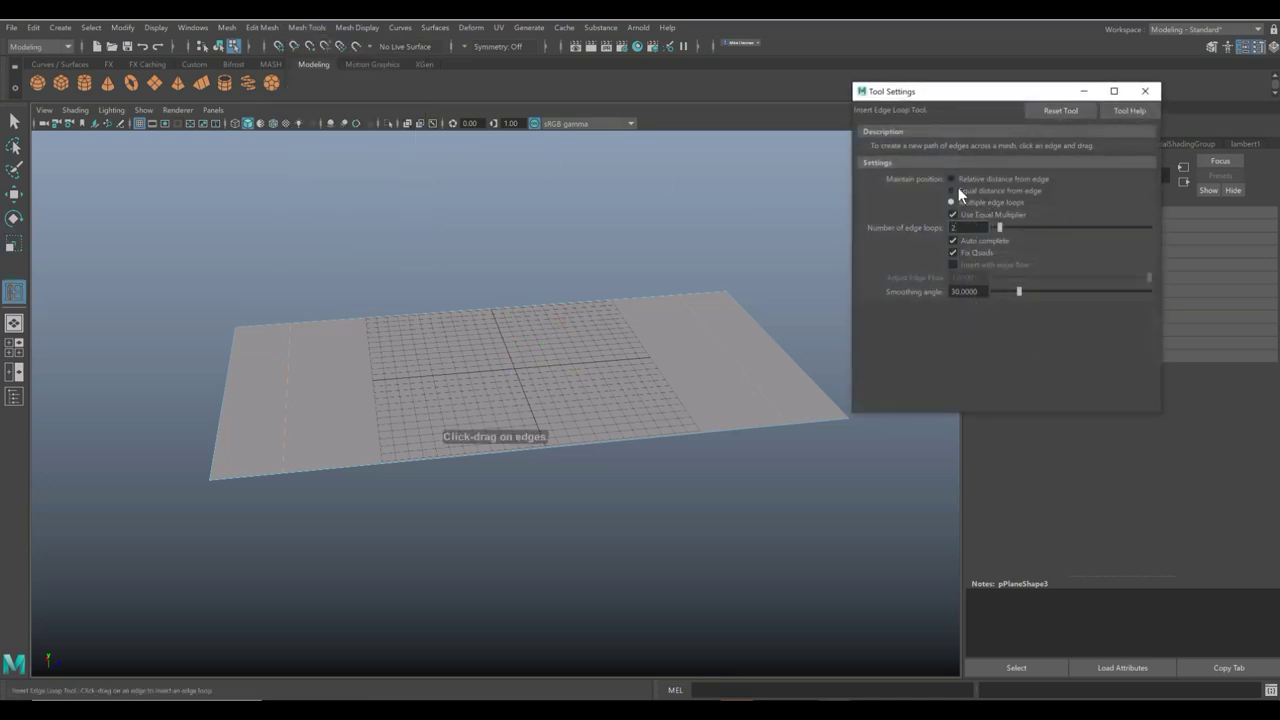
click(952, 190)
scroll(650, 440, up, 2)
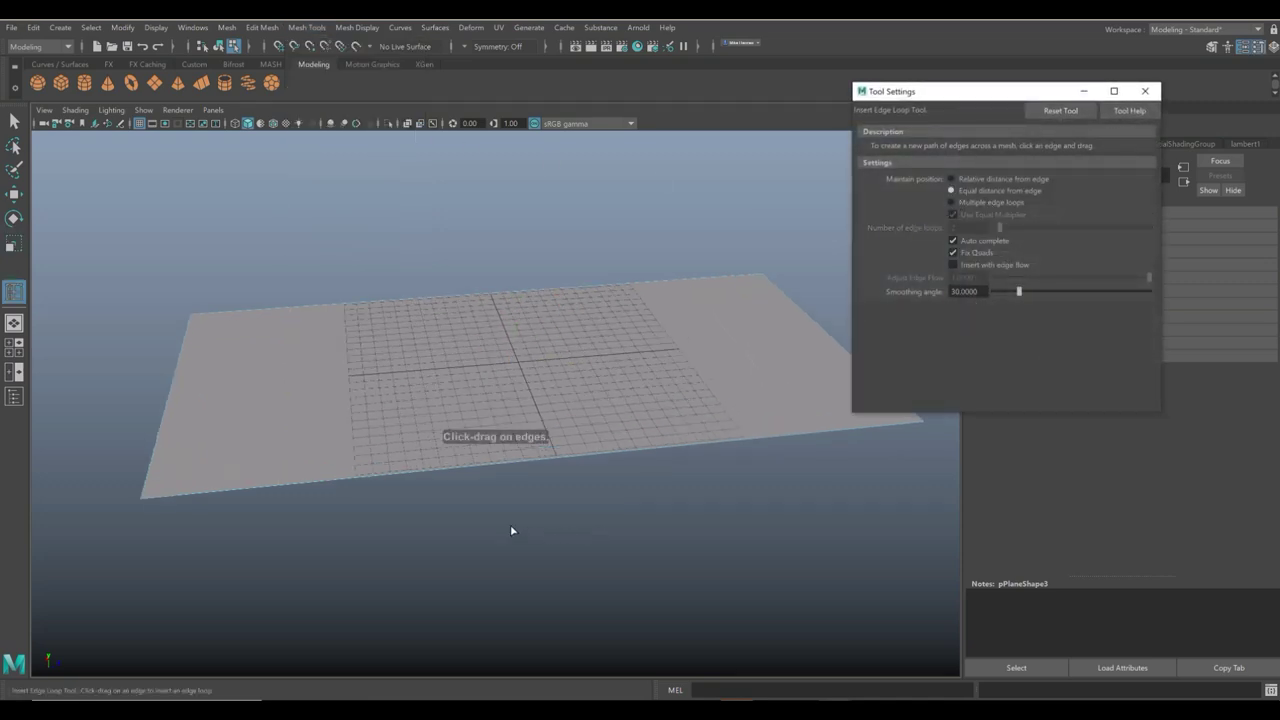
click(384, 480)
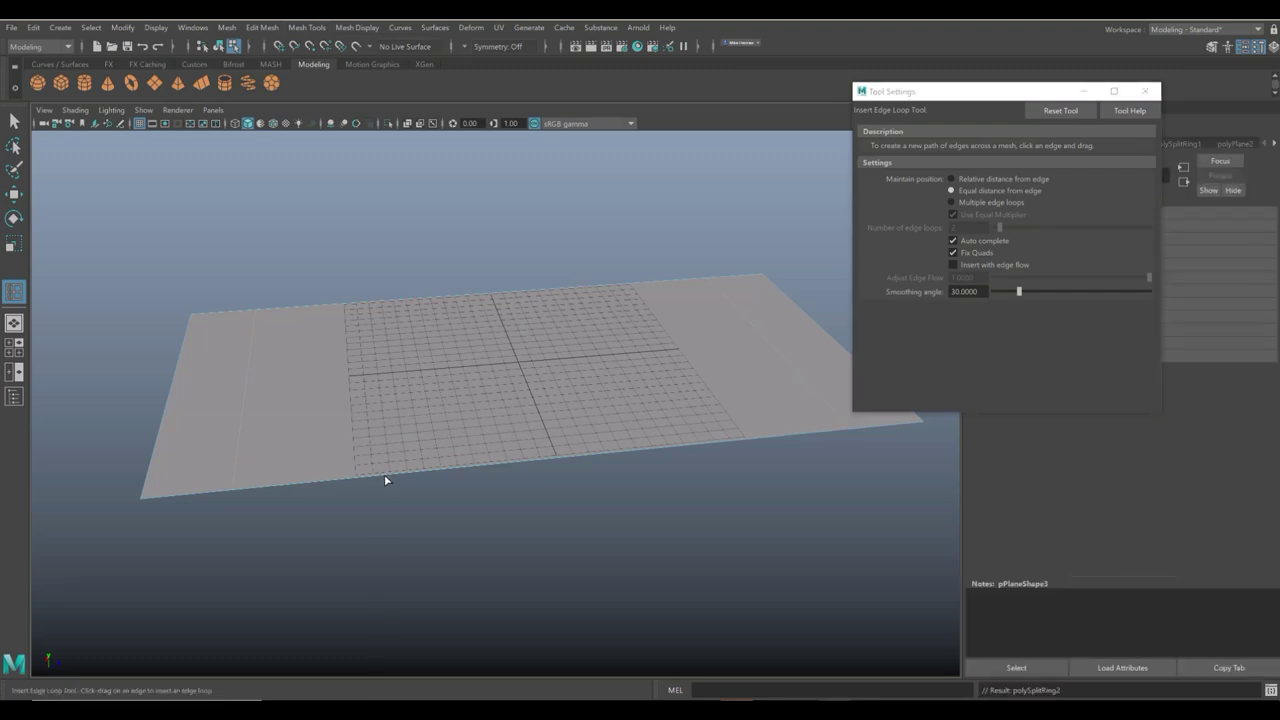
click(697, 443)
key(q)
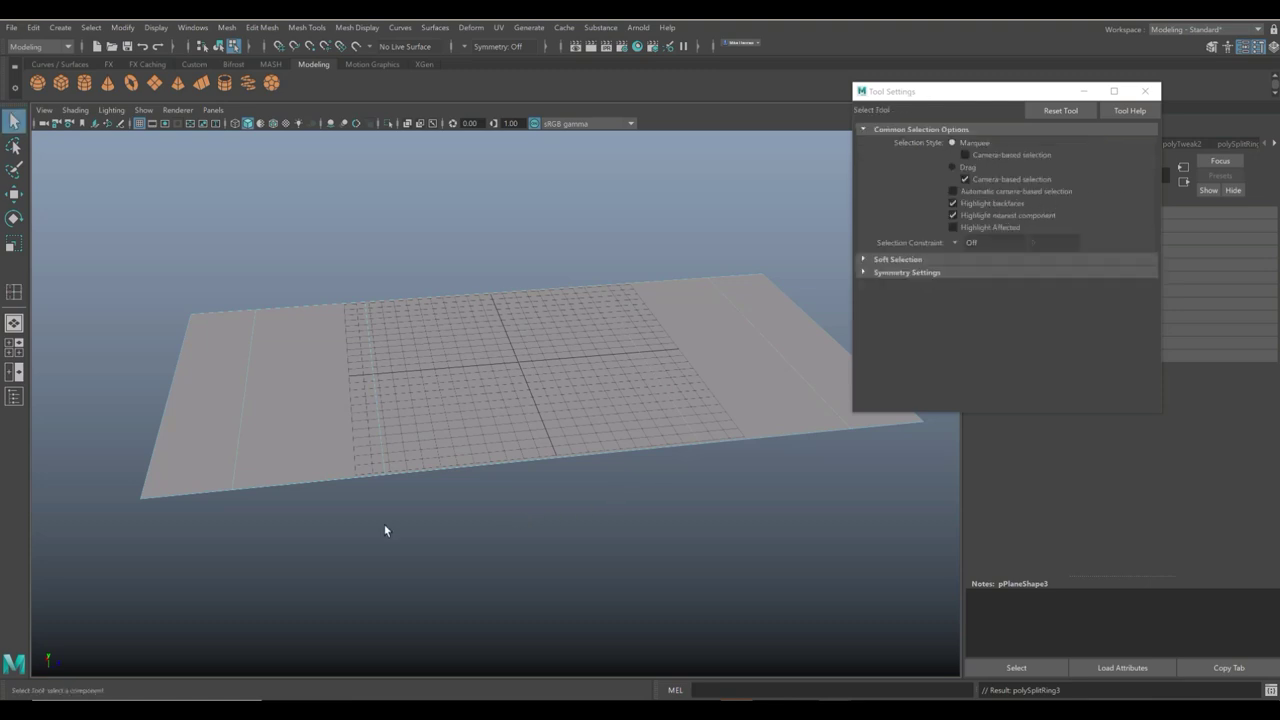
Select the four crosswise edge loops and bevel them with a reduced fraction to form narrow strips between the sections.
click(237, 458)
click(383, 464)
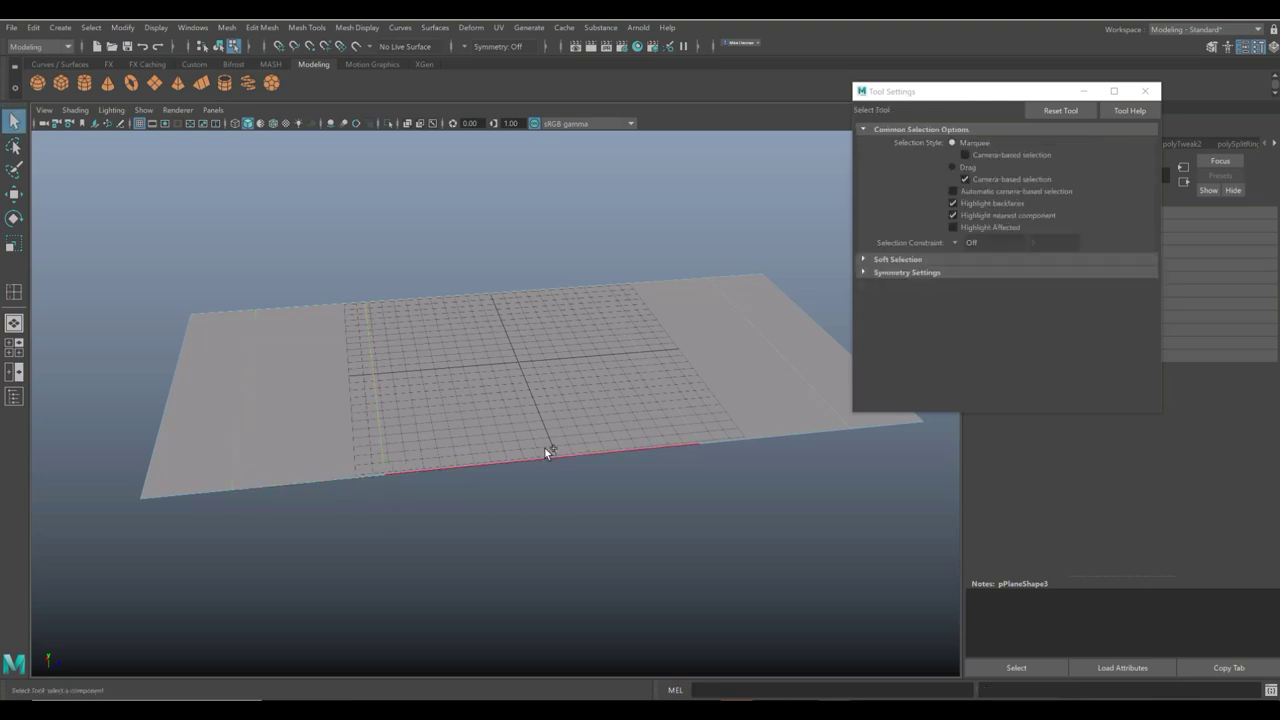
click(651, 371)
shift+click(787, 354)
click(262, 27)
click(310, 78)
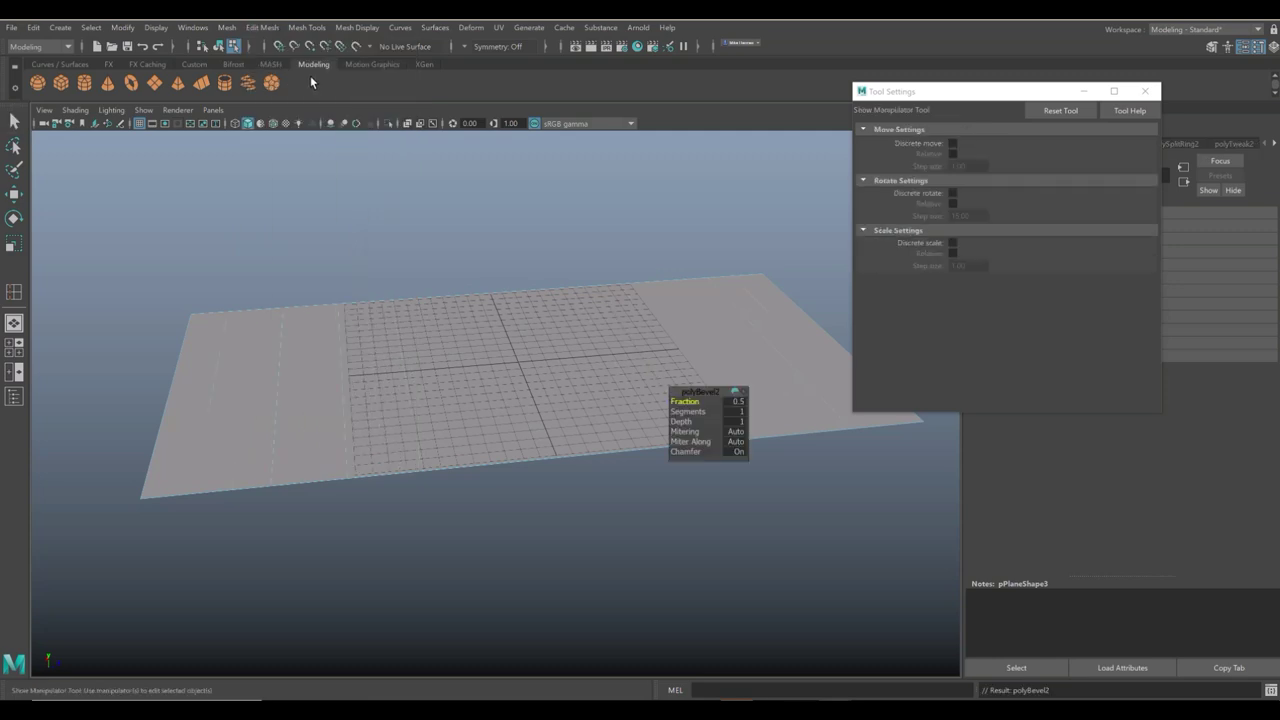
click(734, 401)
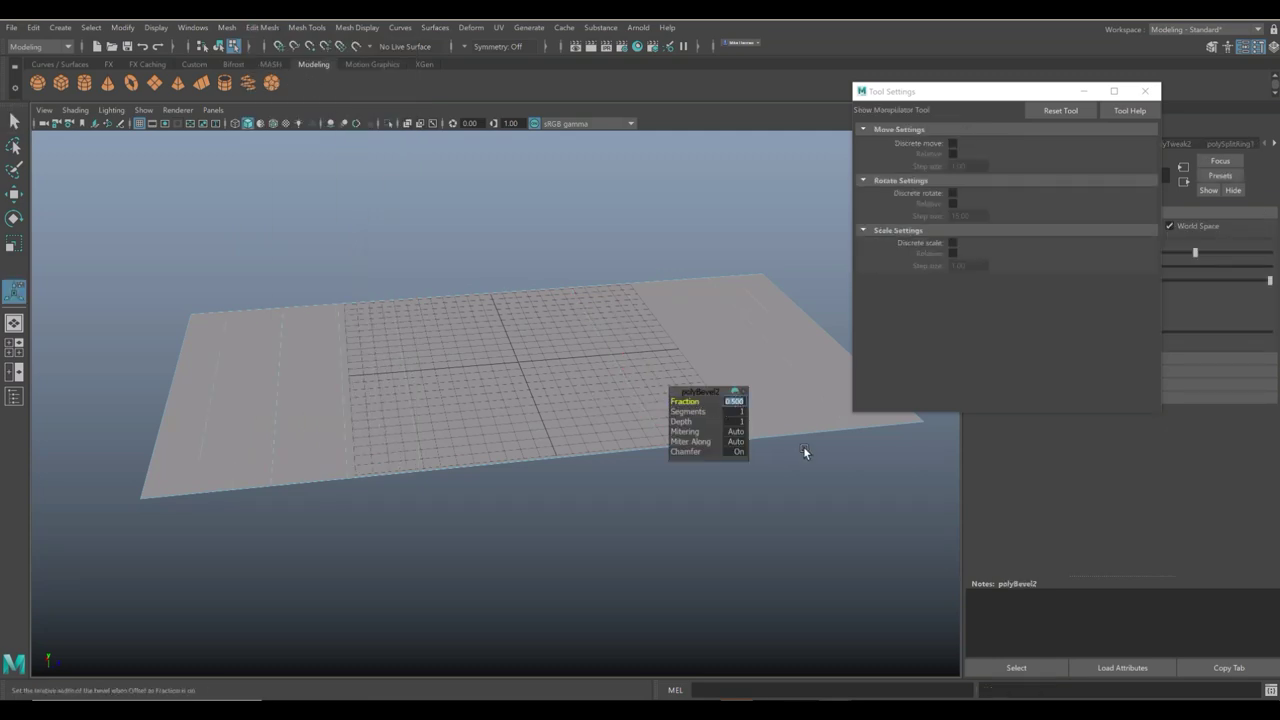
text(0)
key(Return)
click(465, 543)
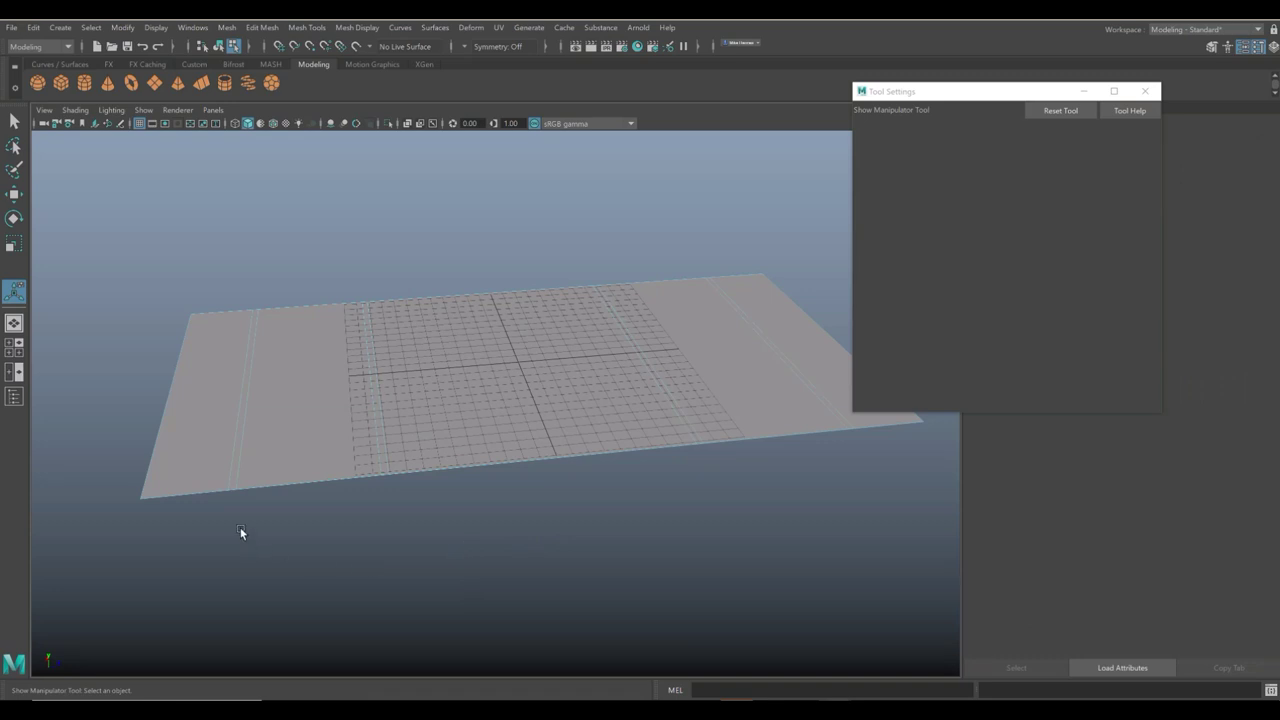
Select the plane's outer border edges, extrude them and move them down about 0.31 units to form a thin rim.
click(190, 494)
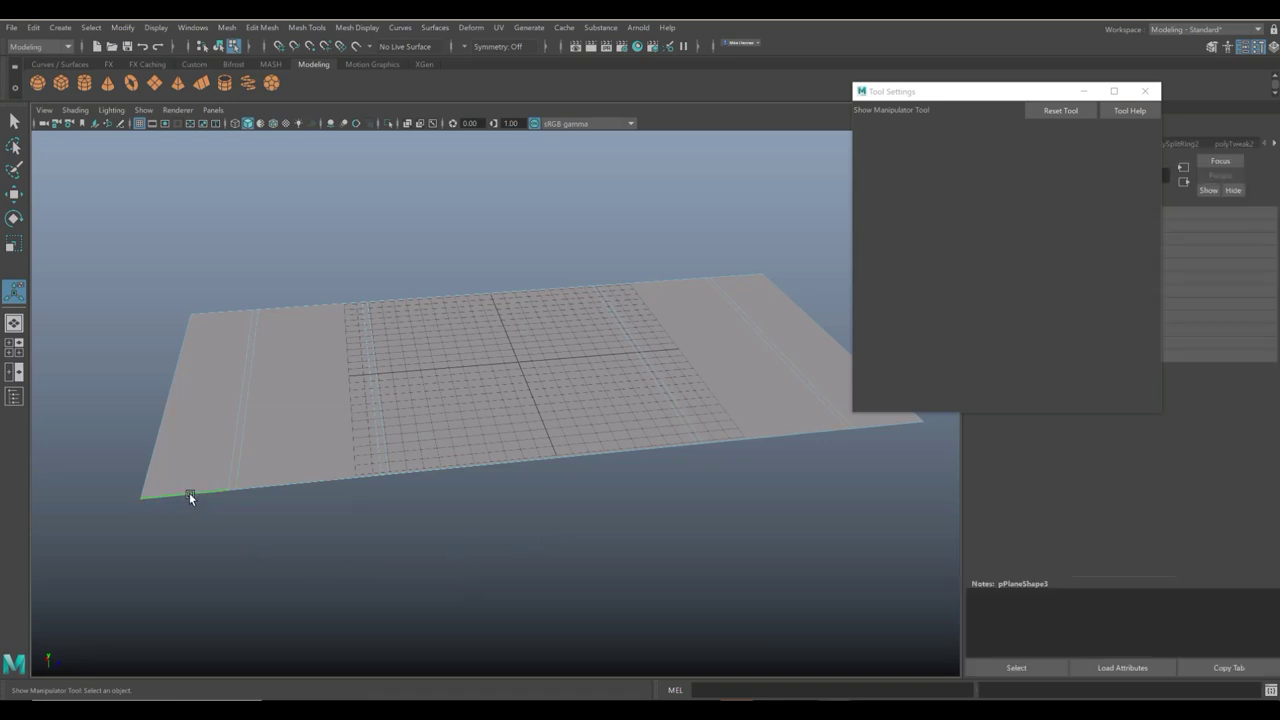
key(ctrl+e)
key(w)
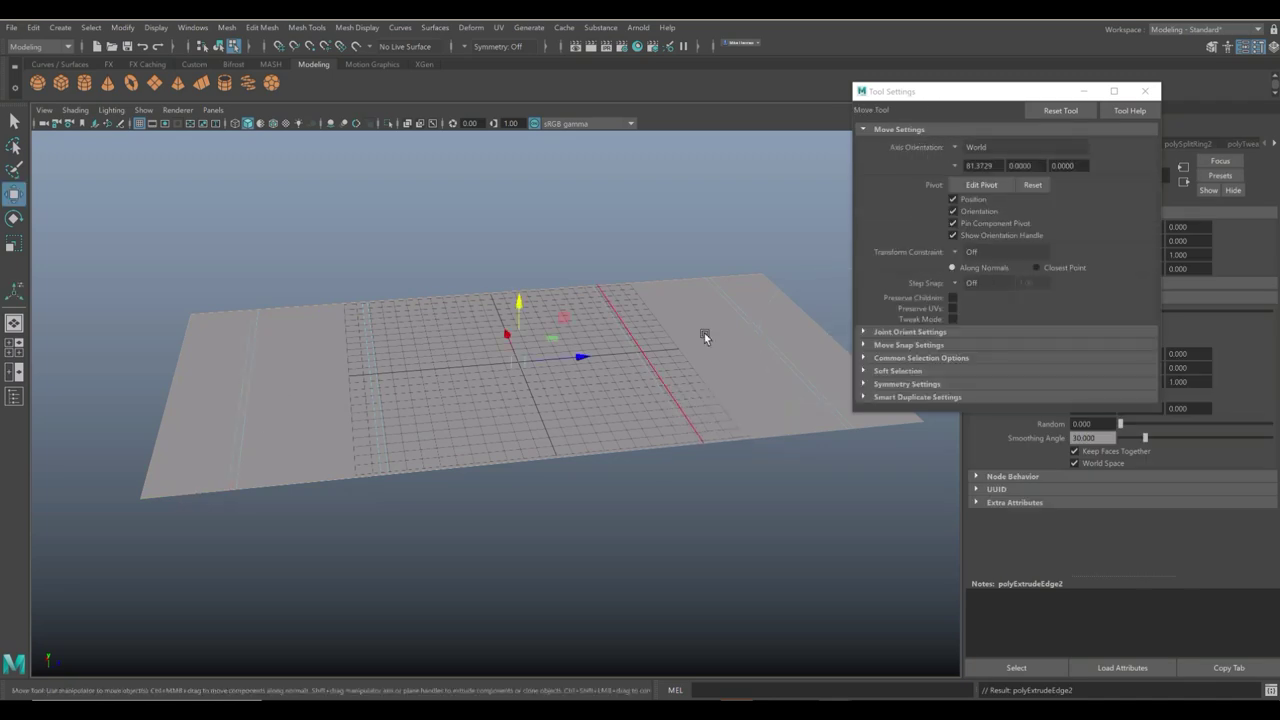
click(1145, 93)
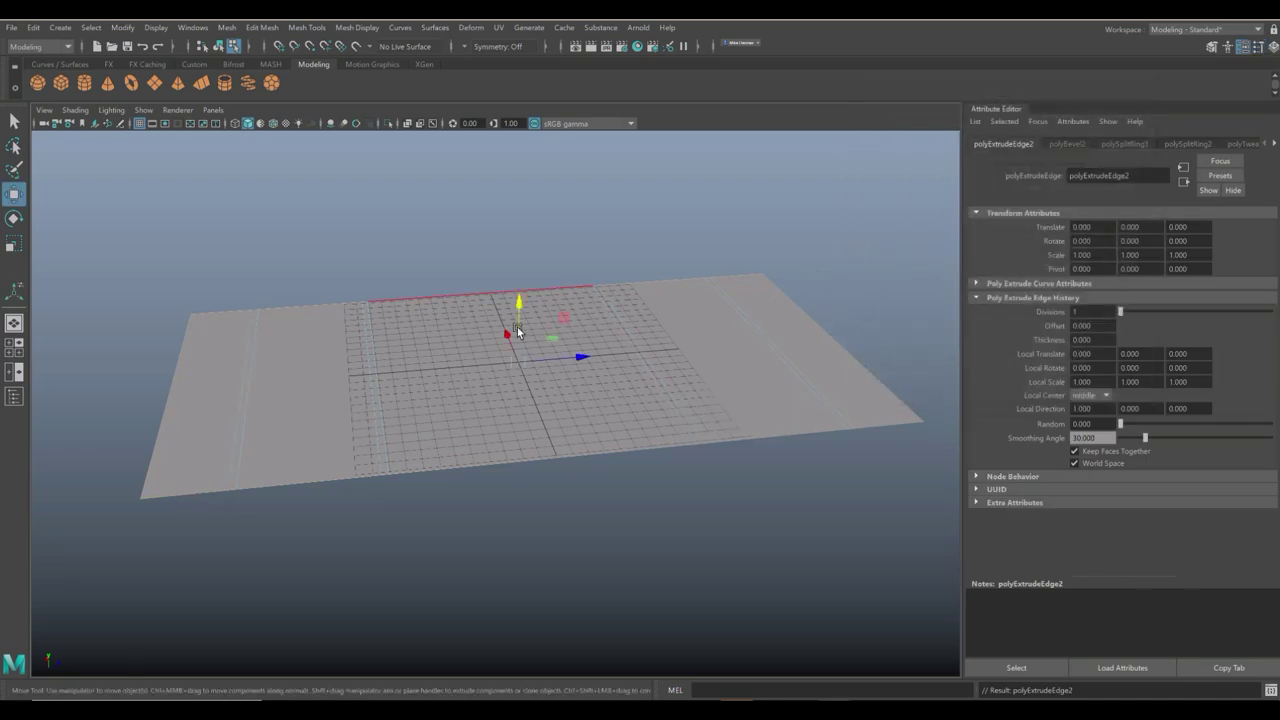
drag(526, 303, 522, 312)
mouse_move(507, 523)
alt+mouse_down()
mouse_move(546, 538)
mouse_move(505, 546)
alt+mouse_up()
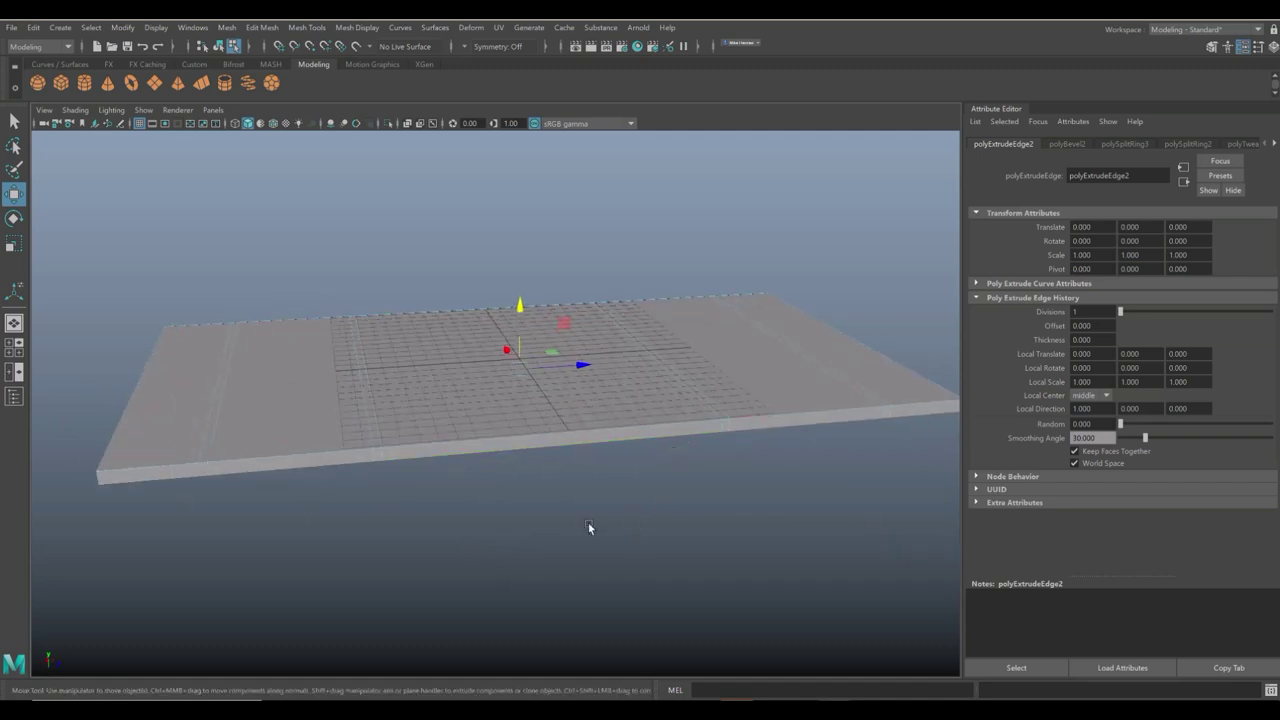
drag(521, 305, 525, 303)
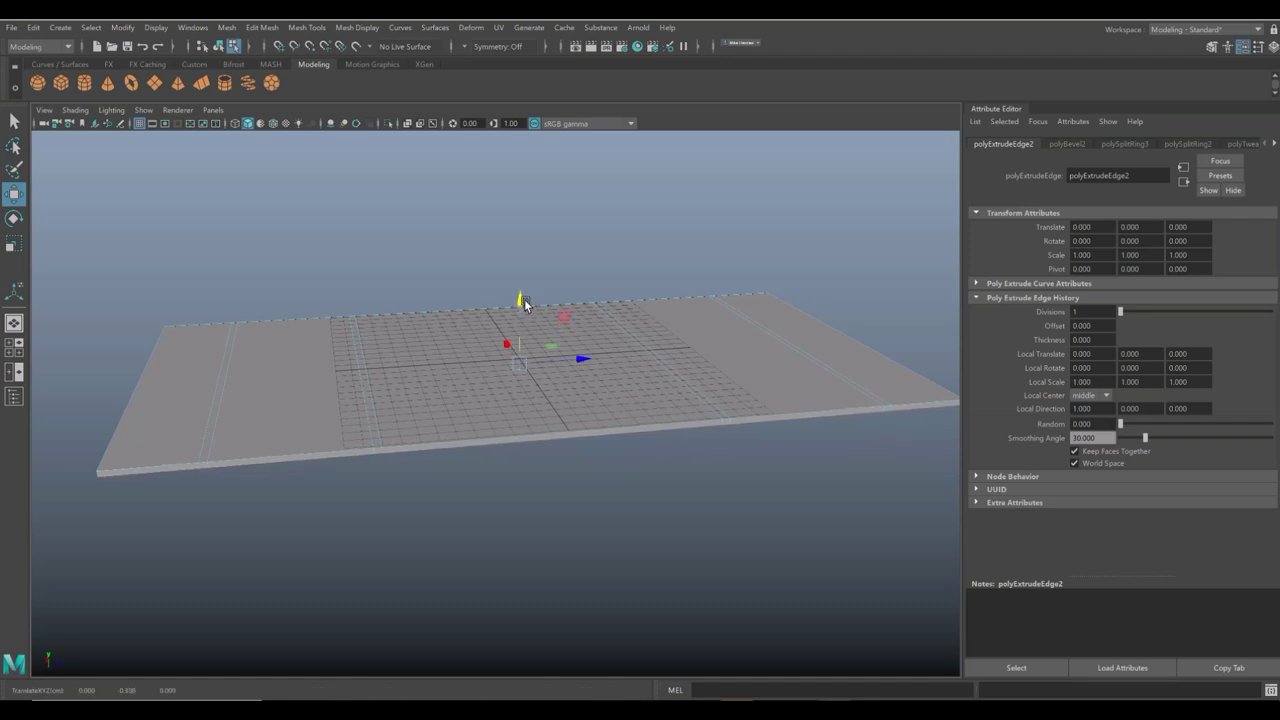
Extrude the rim's lower border edges outward with a thickness of 0.7 to form a surrounding flange.
key(ctrl+e)
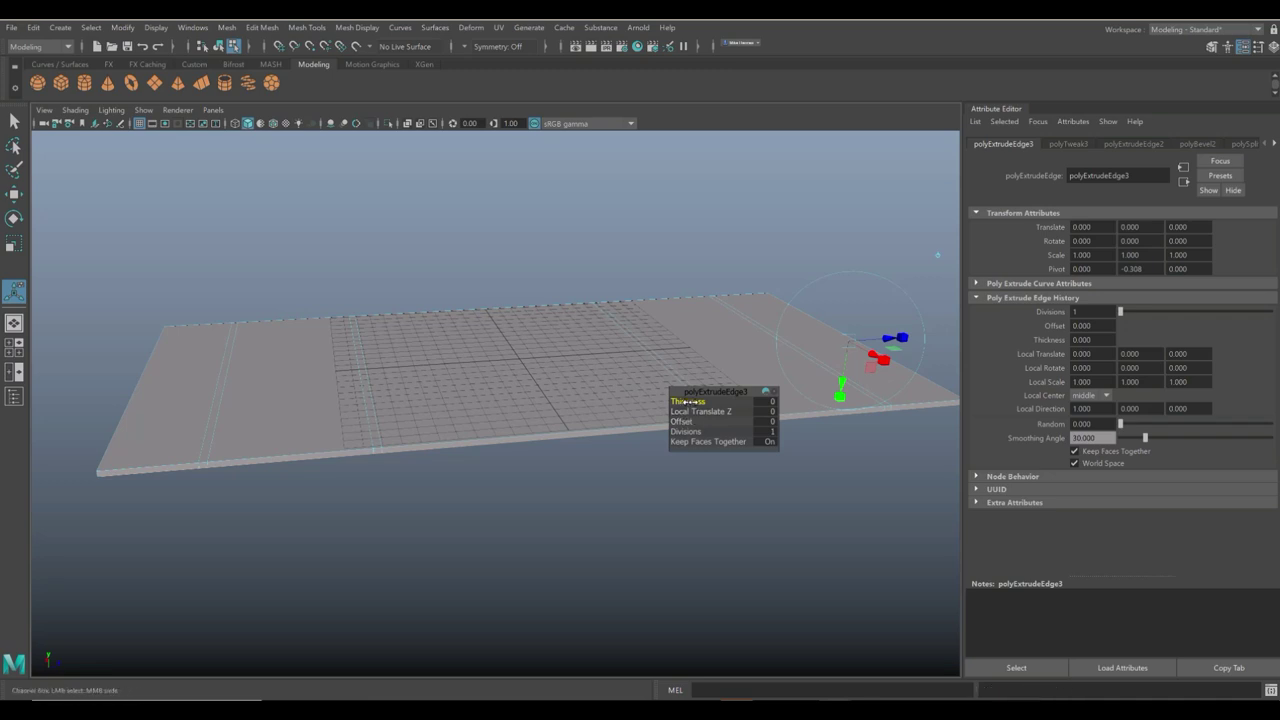
middle_drag(686, 401, 690, 401)
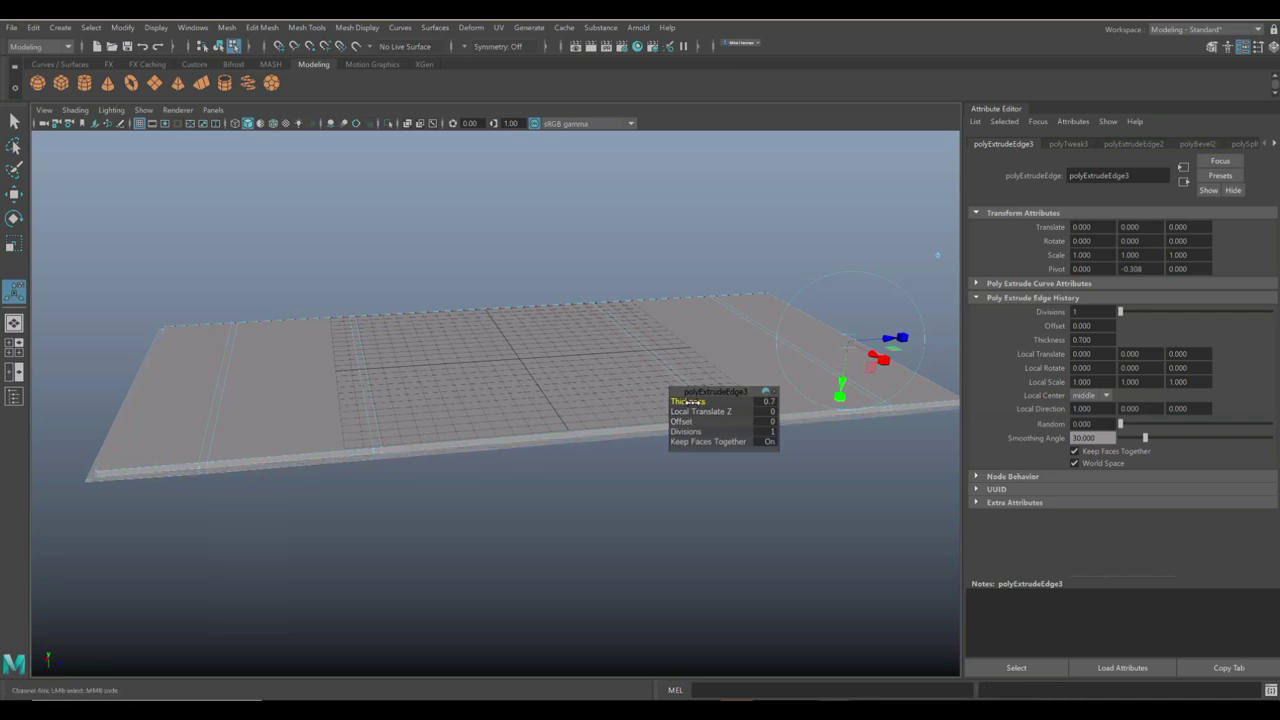
alt+drag(600, 430, 542, 503)
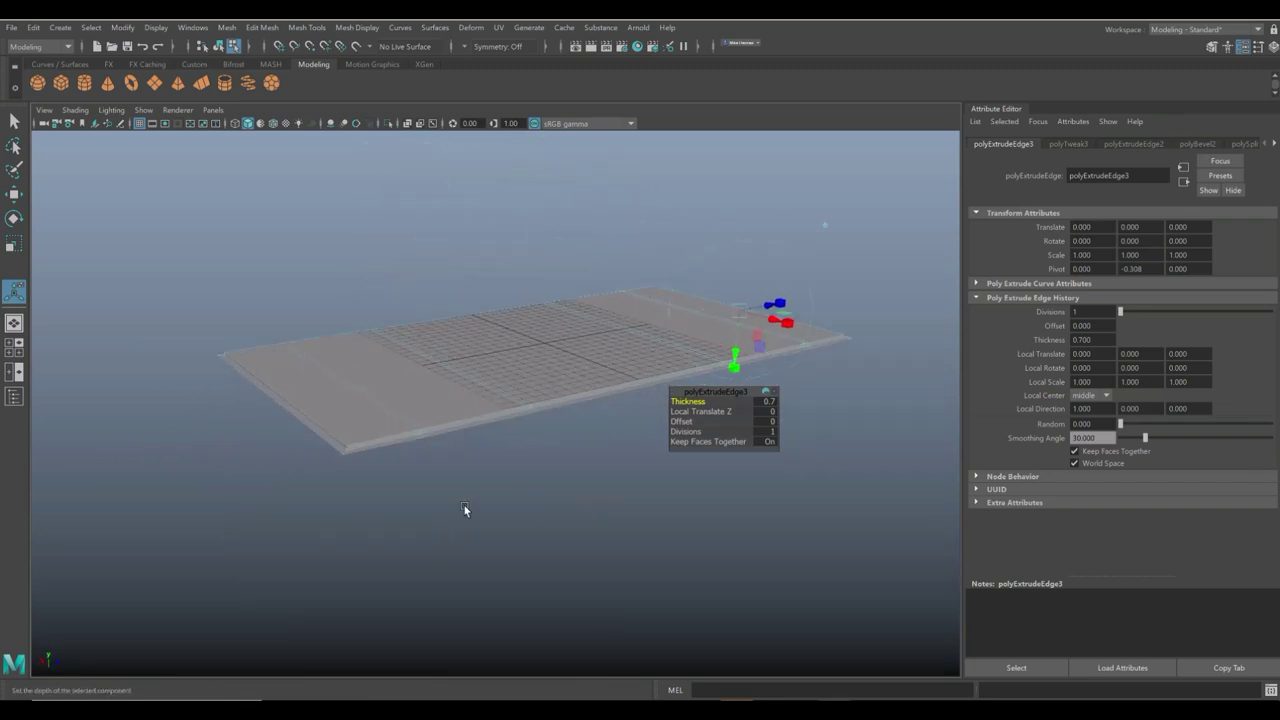
Extrude the outer border edges at both short ends of the flange and move them down to form two end walls.
click(526, 486)
click(302, 426)
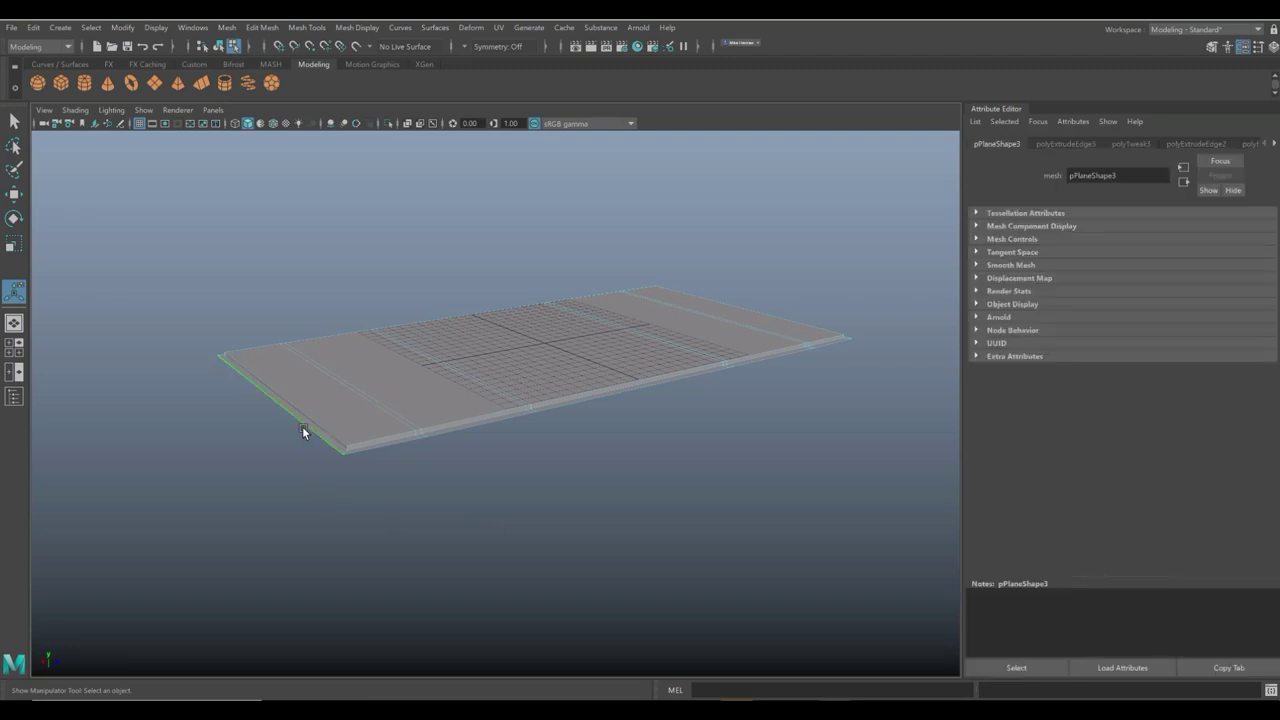
alt+drag(708, 508, 799, 512)
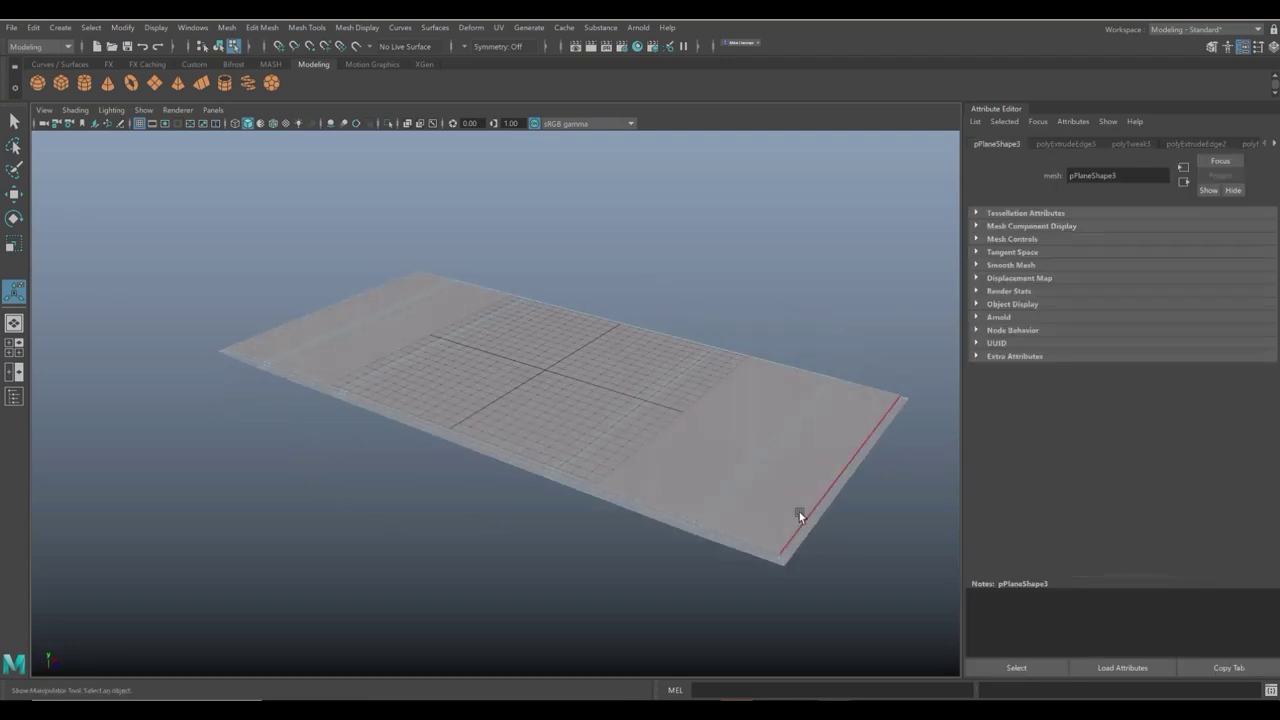
alt+right_drag(806, 515, 583, 527)
alt+drag(583, 527, 610, 534)
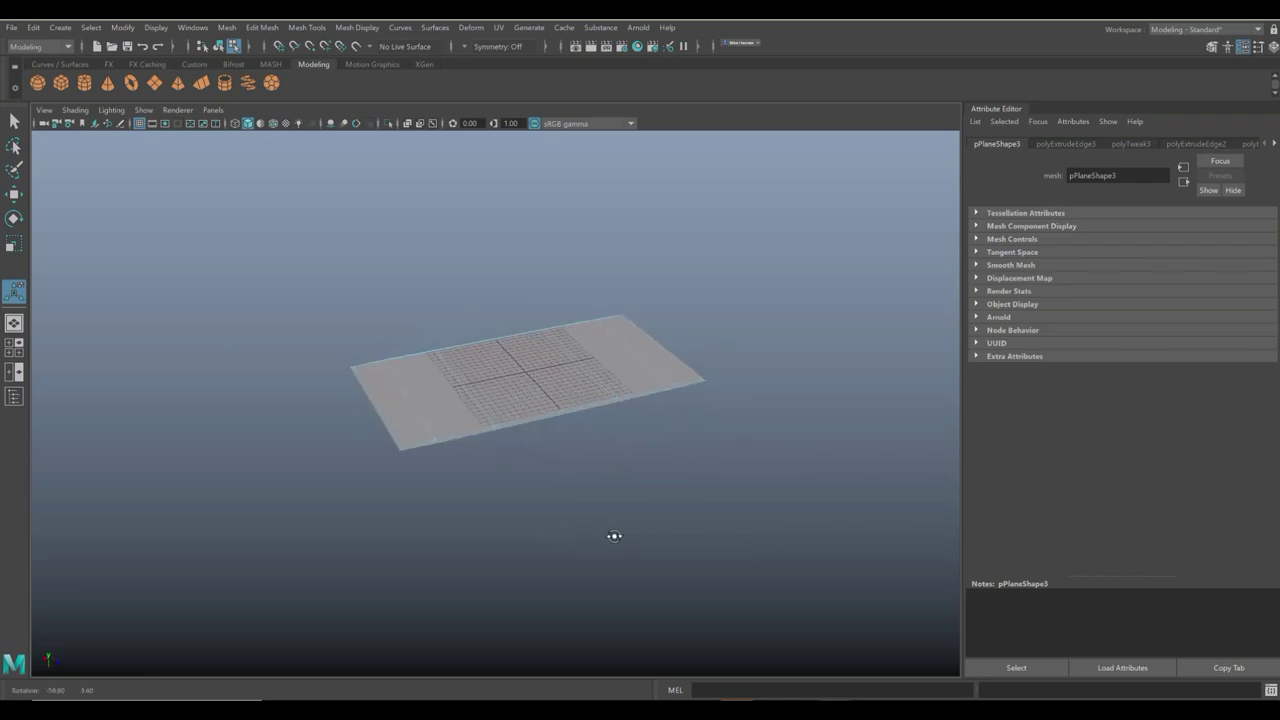
key(ctrl+e)
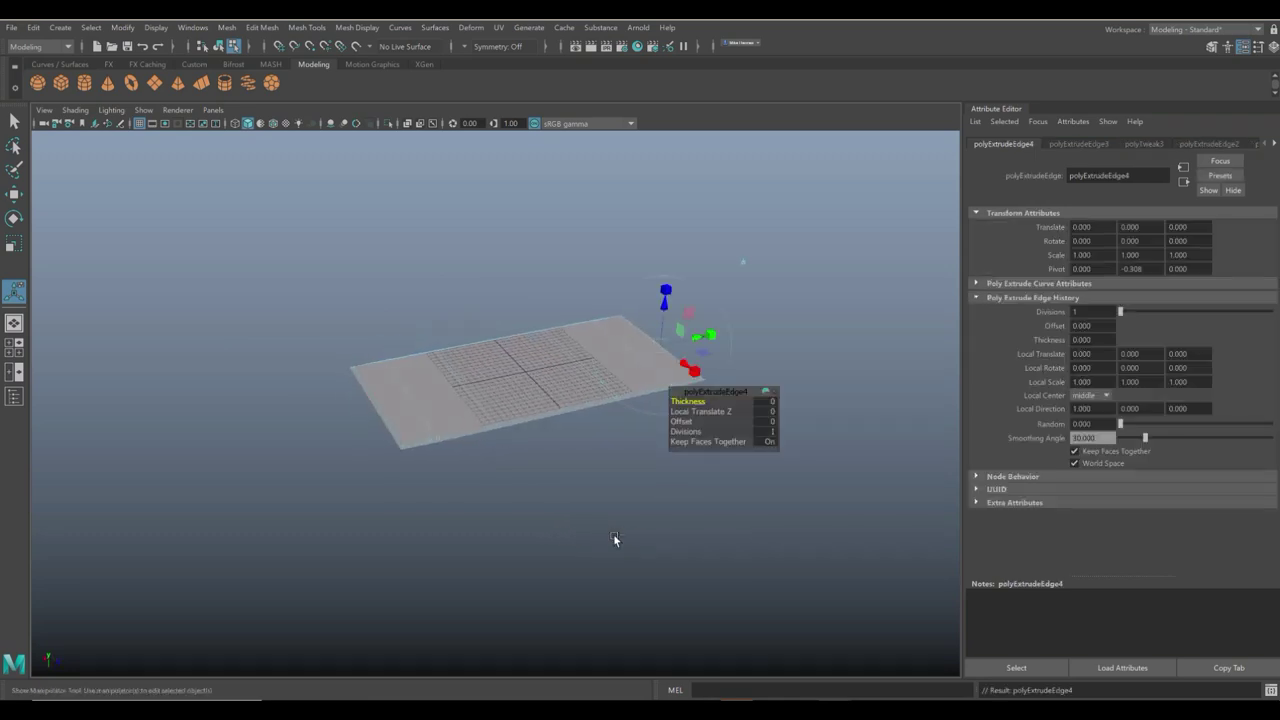
key(w)
drag(527, 316, 531, 370)
alt+drag(546, 526, 548, 506)
Shorten one end wall by raising its lower edge to about -4.08 in Y, and extrude that edge outward as a flap.
click(393, 433)
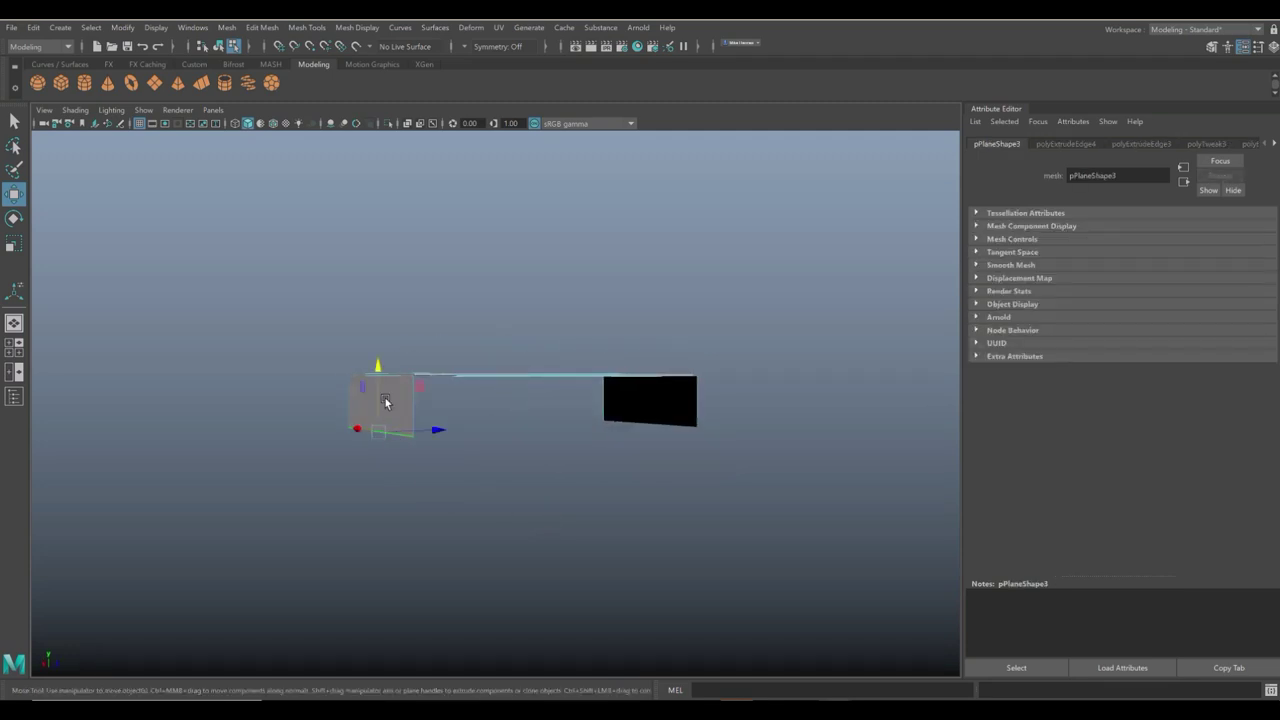
drag(381, 368, 380, 338)
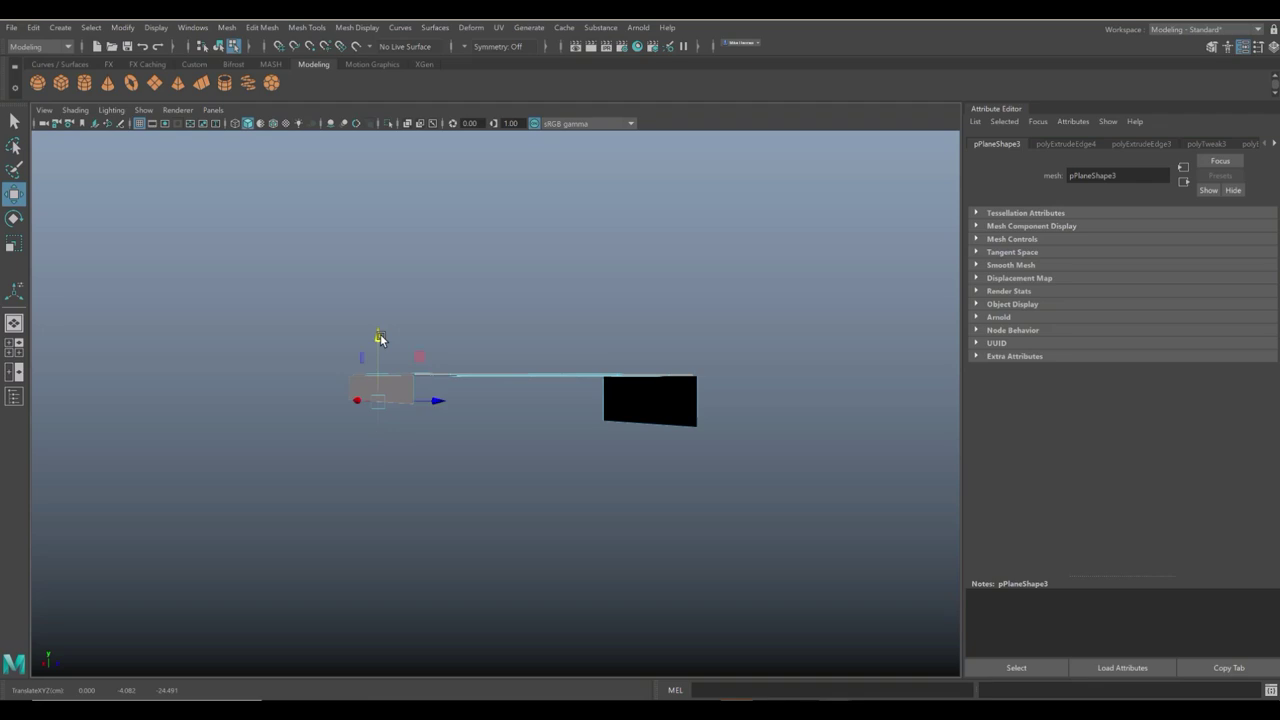
key(ctrl+e)
key(w)
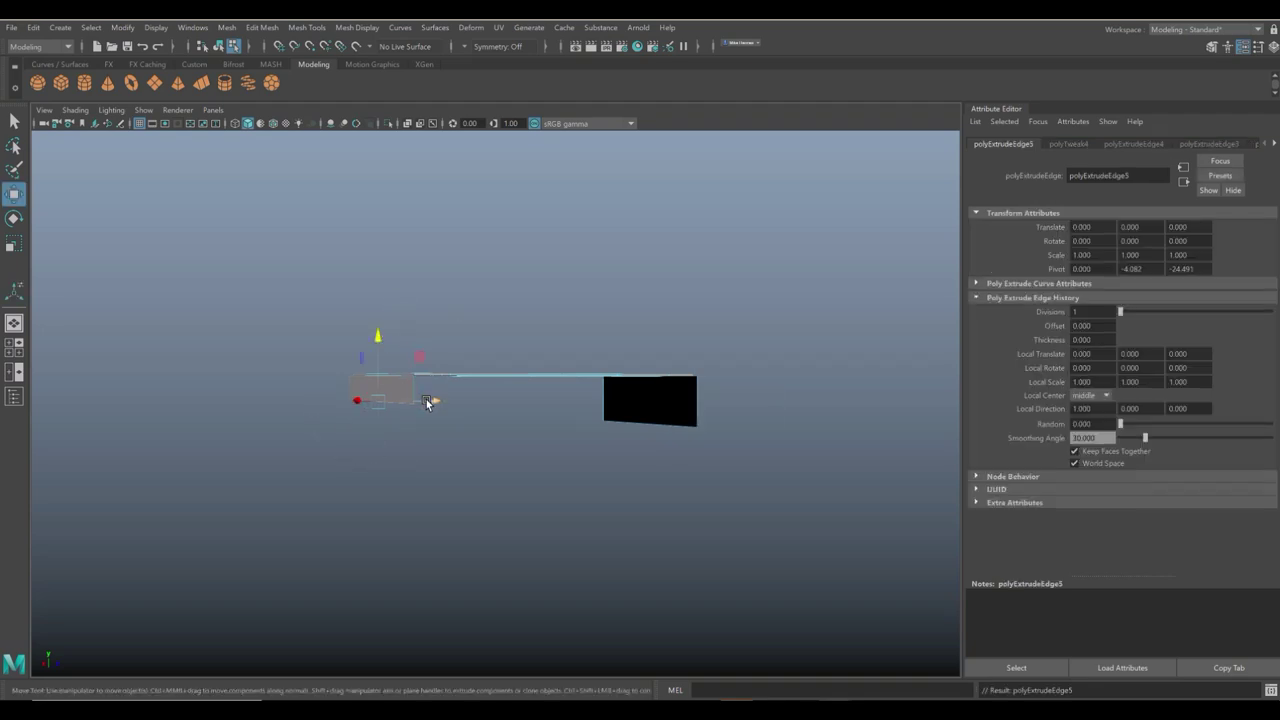
drag(436, 400, 491, 526)
Select the whole panel object and rotate it to stand upright with the flap end at the bottom.
right_drag(585, 388, 643, 336)
click(626, 378)
key(e)
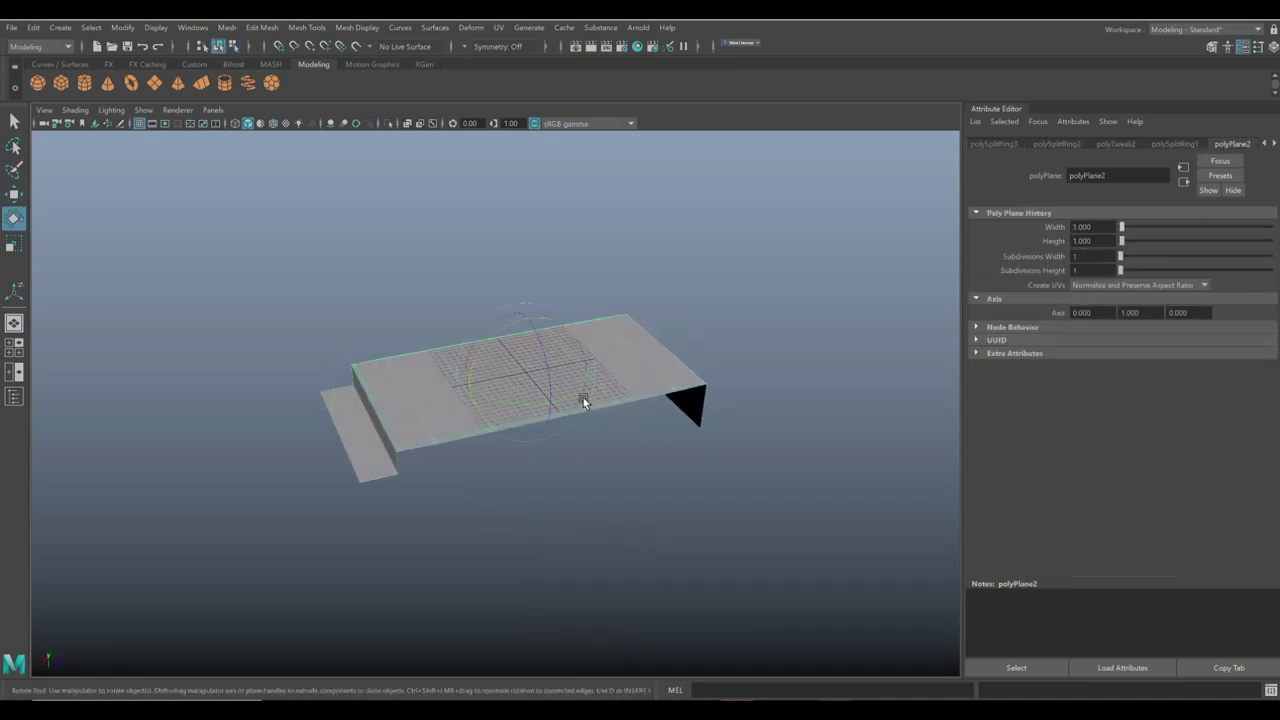
drag(502, 333, 466, 371)
mouse_move(600, 446)
alt+mouse_down()
mouse_move(623, 463)
mouse_move(651, 446)
mouse_move(654, 460)
mouse_move(638, 392)
mouse_move(581, 433)
alt+mouse_up()
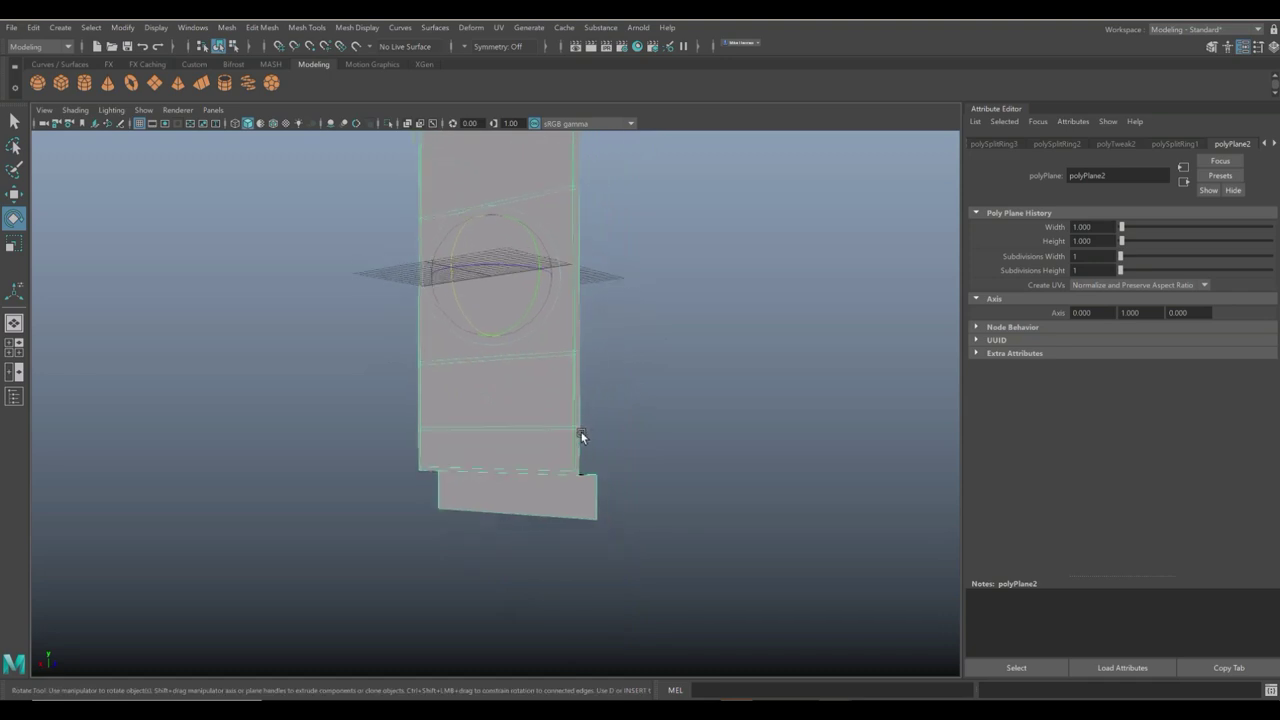
alt+drag(445, 507, 555, 505)
Shorten the flap at the panel's base by raising its lower edge to about -28.12 in Y.
right_drag(556, 357, 555, 398)
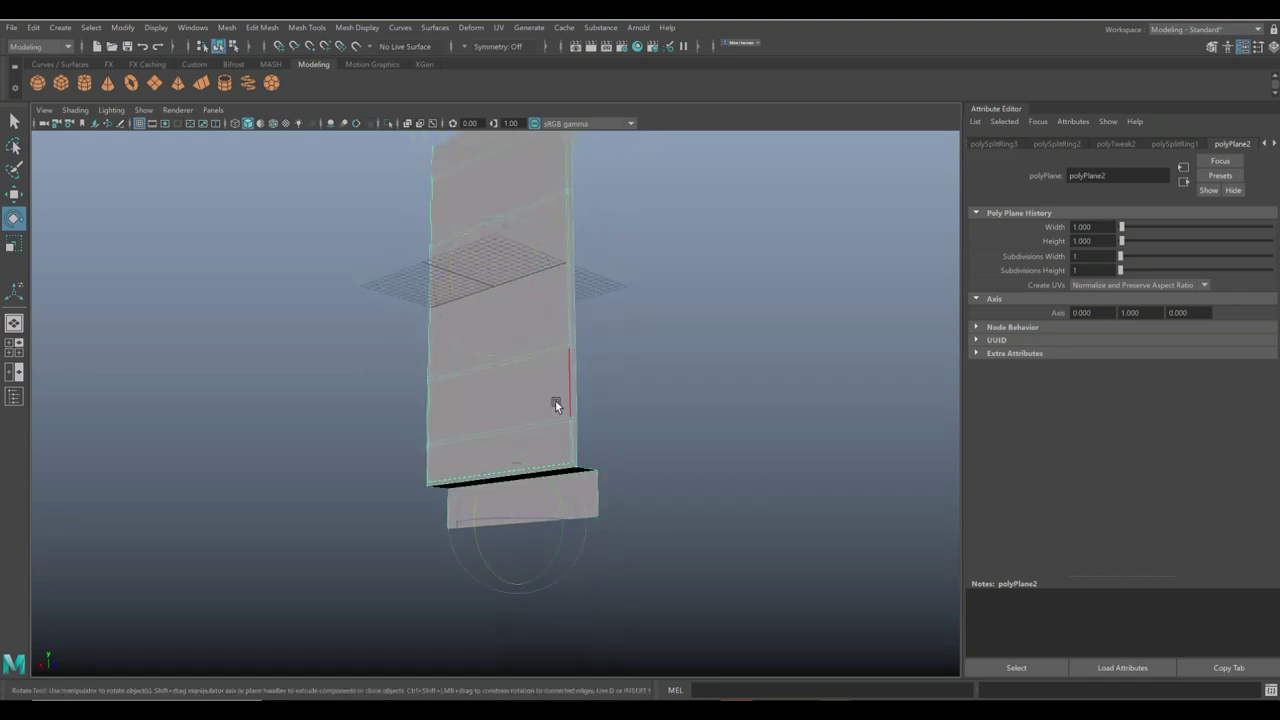
click(579, 520)
key(w)
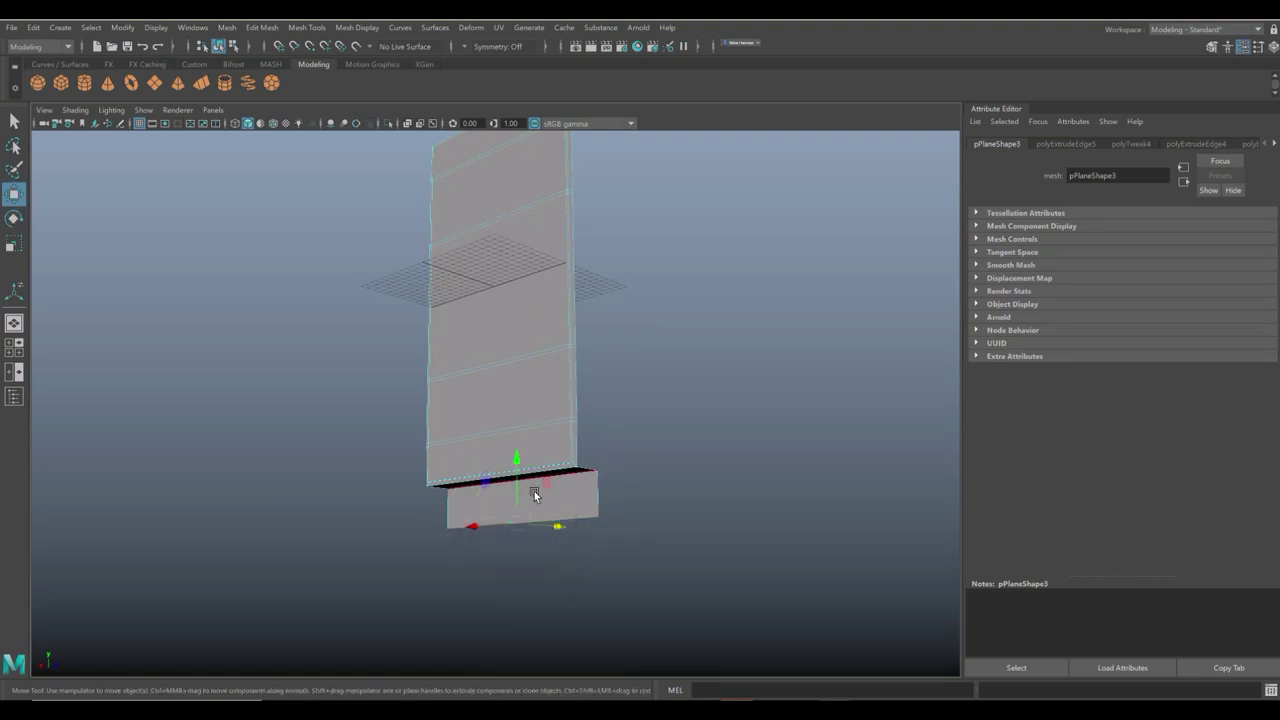
drag(512, 460, 516, 441)
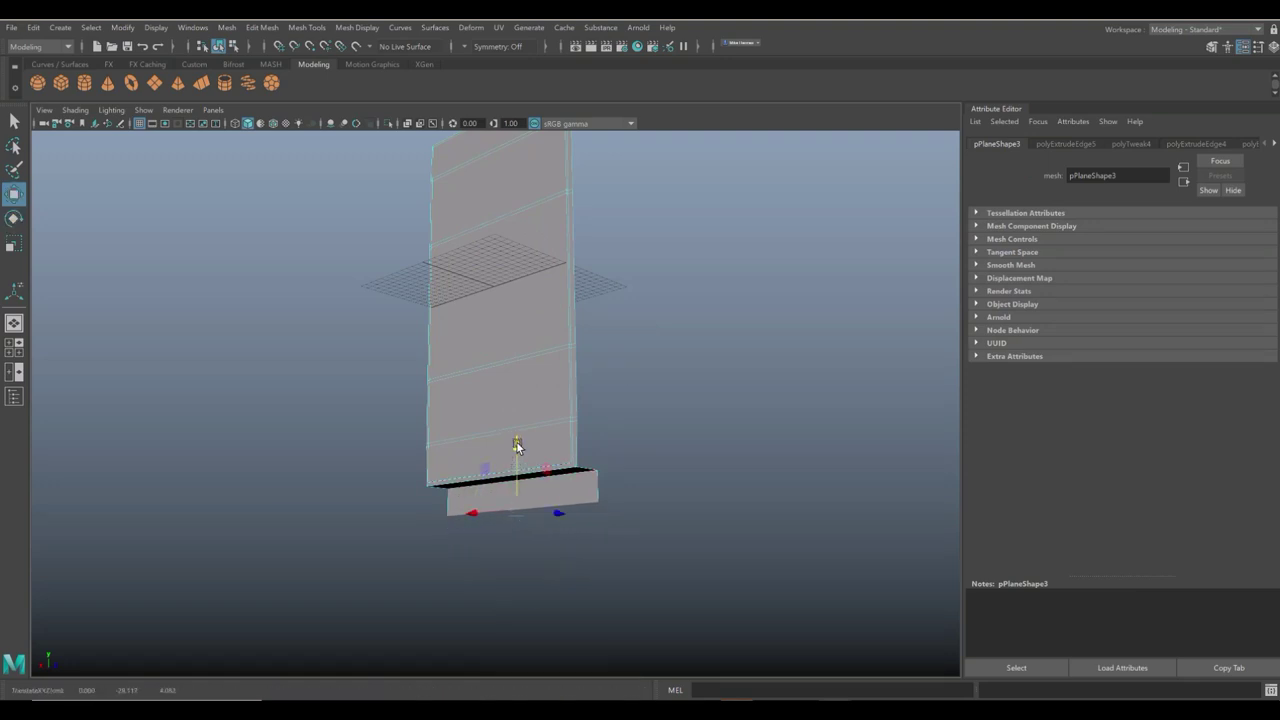
Deepen the top wall by moving its free edge farther back from the panel.
click(704, 446)
alt+drag(704, 446, 699, 453)
alt+drag(708, 466, 654, 457)
click(572, 294)
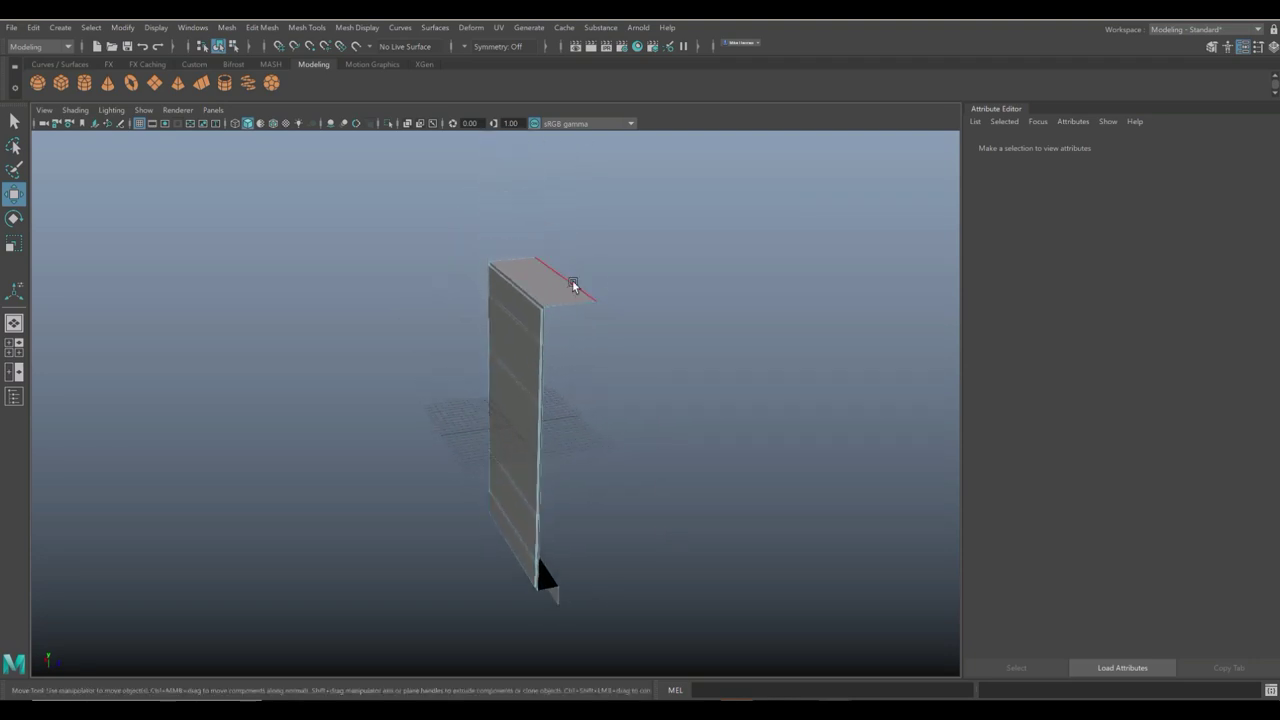
drag(629, 273, 667, 270)
alt+drag(674, 400, 563, 377)
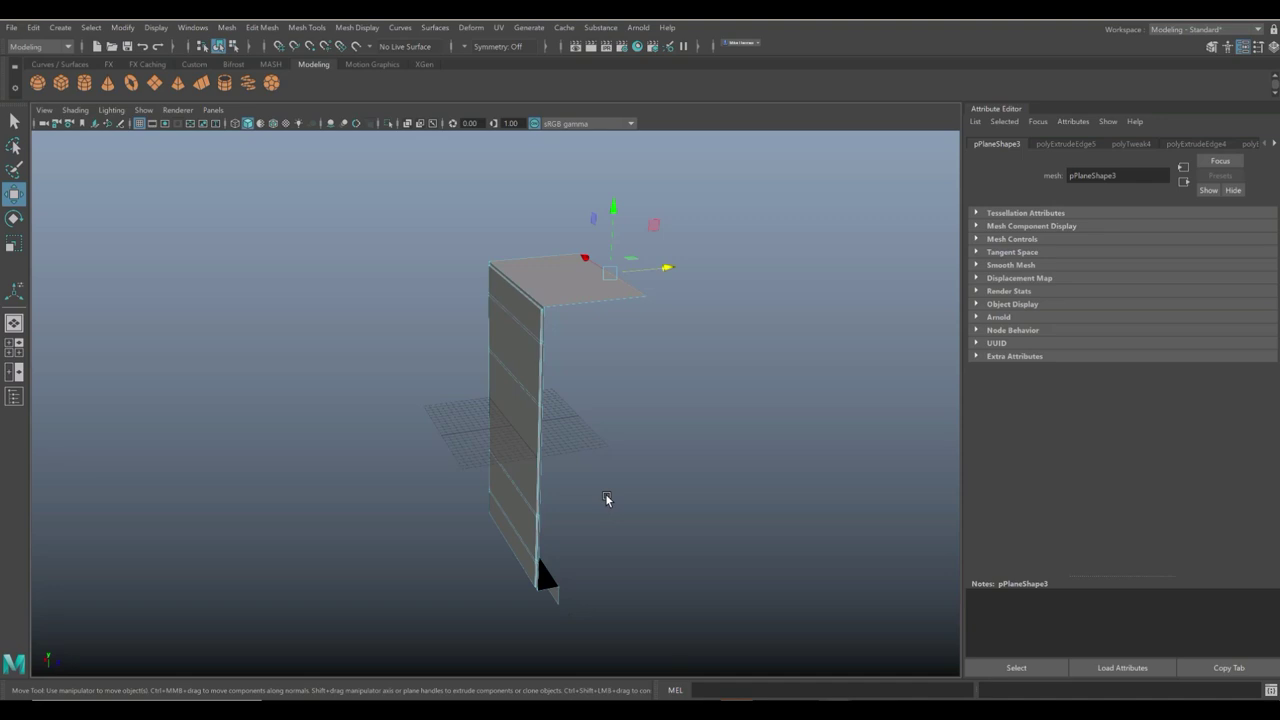
Select all the large section faces on the panel's front, leaving the narrow strips between them unselected.
alt+drag(594, 509, 574, 623)
scroll(617, 514, up, 3)
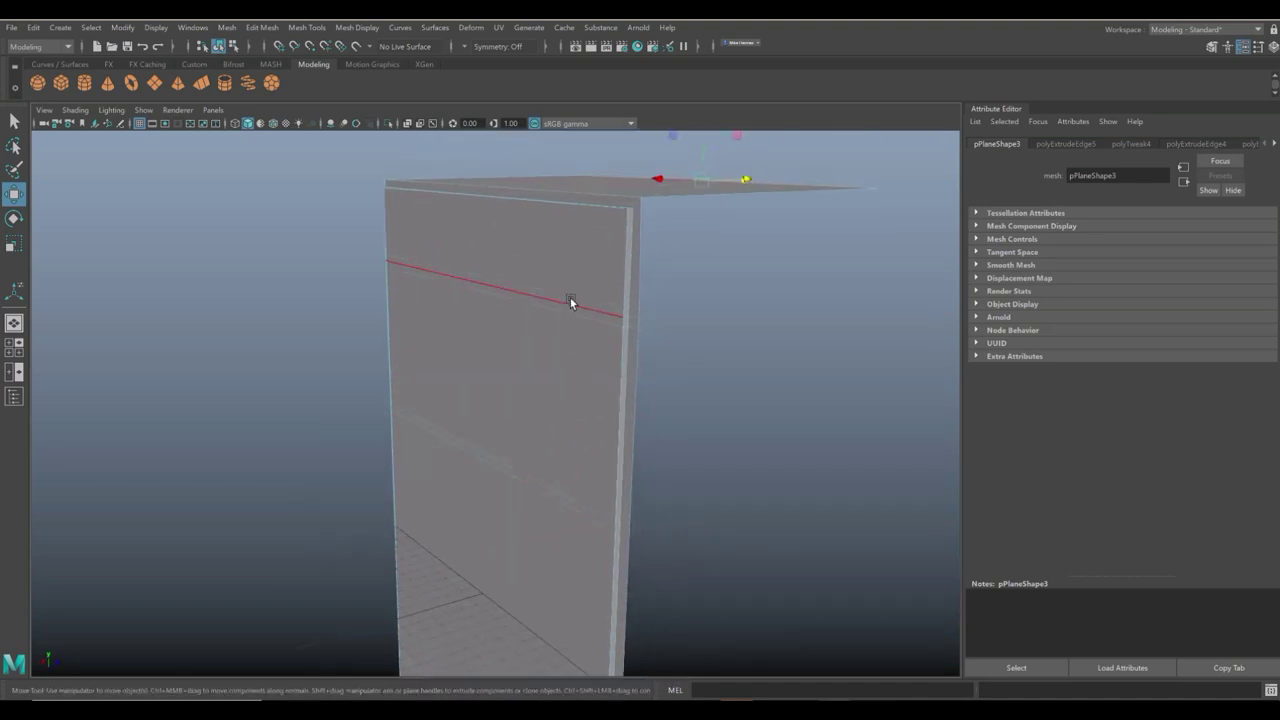
right_drag(569, 241, 568, 277)
click(573, 257)
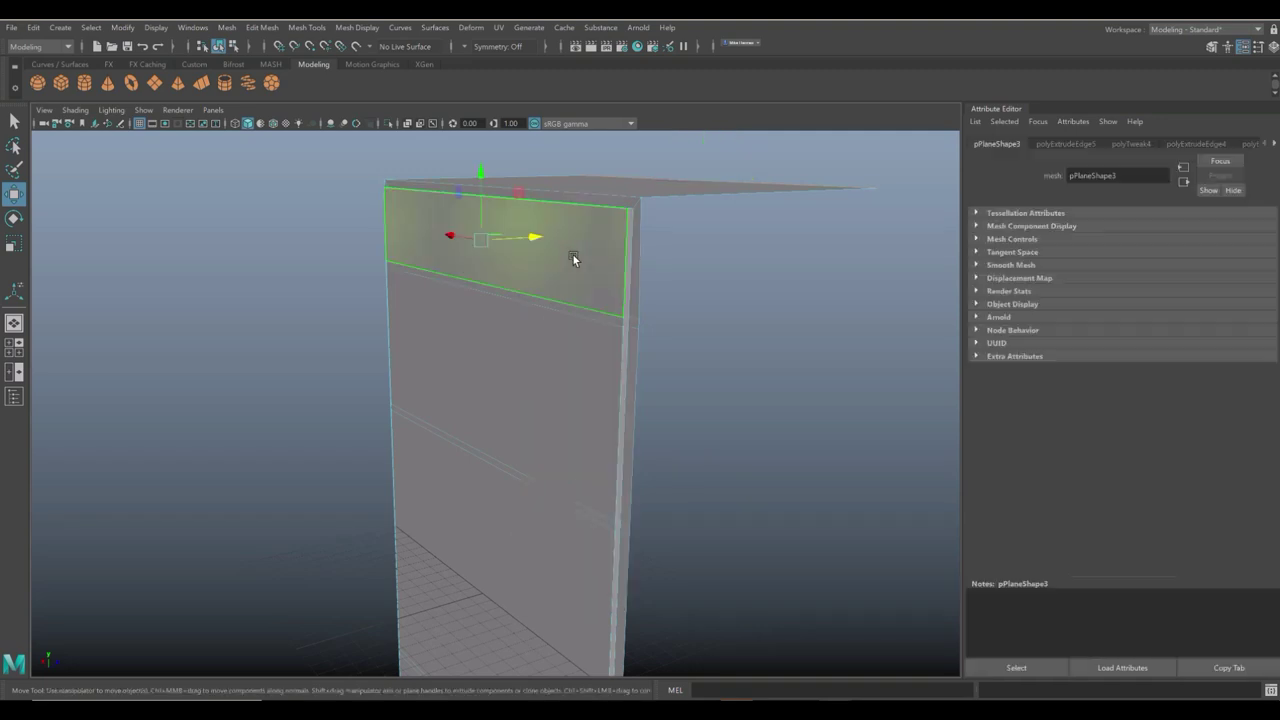
shift+click(545, 376)
alt+right_drag(514, 501, 690, 477)
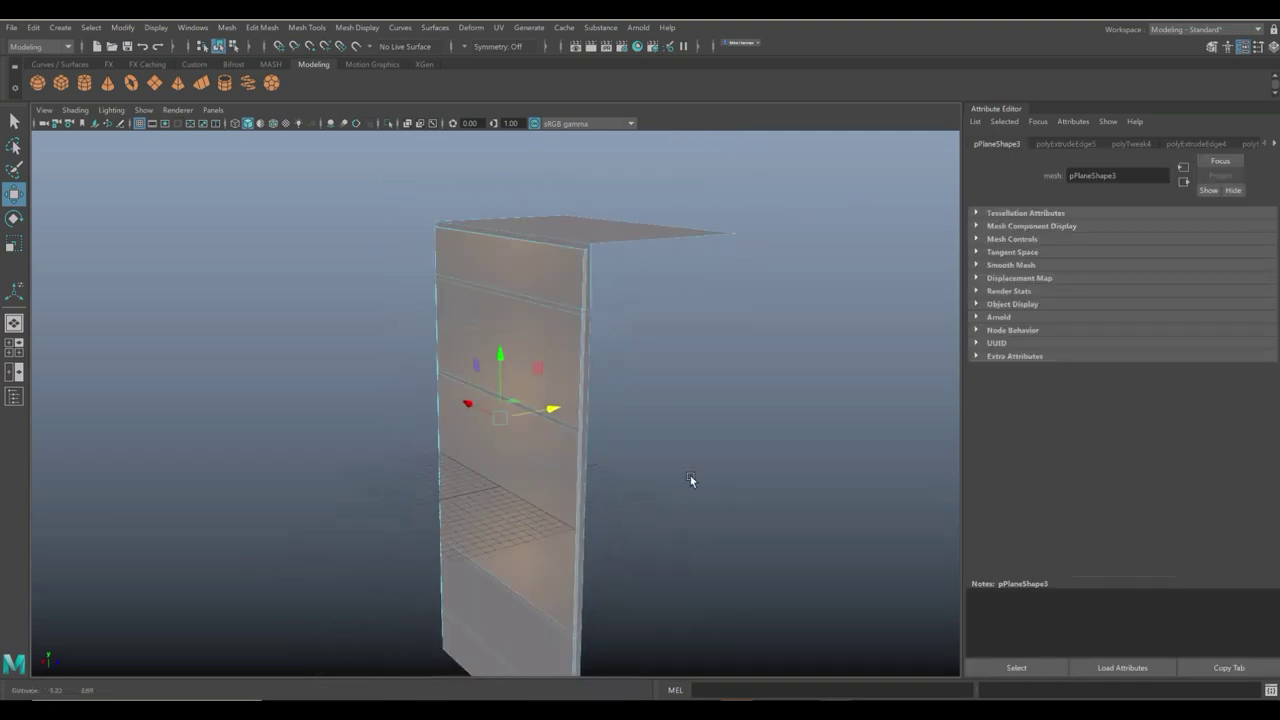
alt+drag(690, 475, 606, 495)
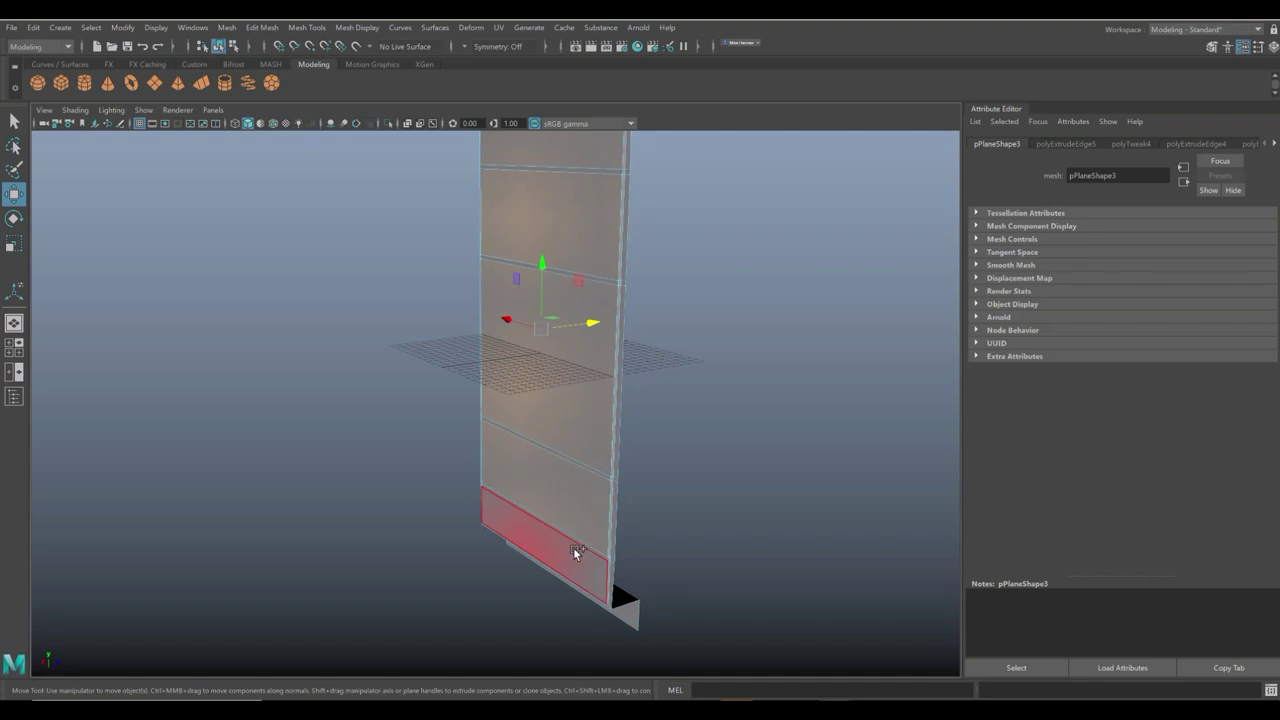
shift+click(585, 535)
alt+drag(692, 394, 647, 467)
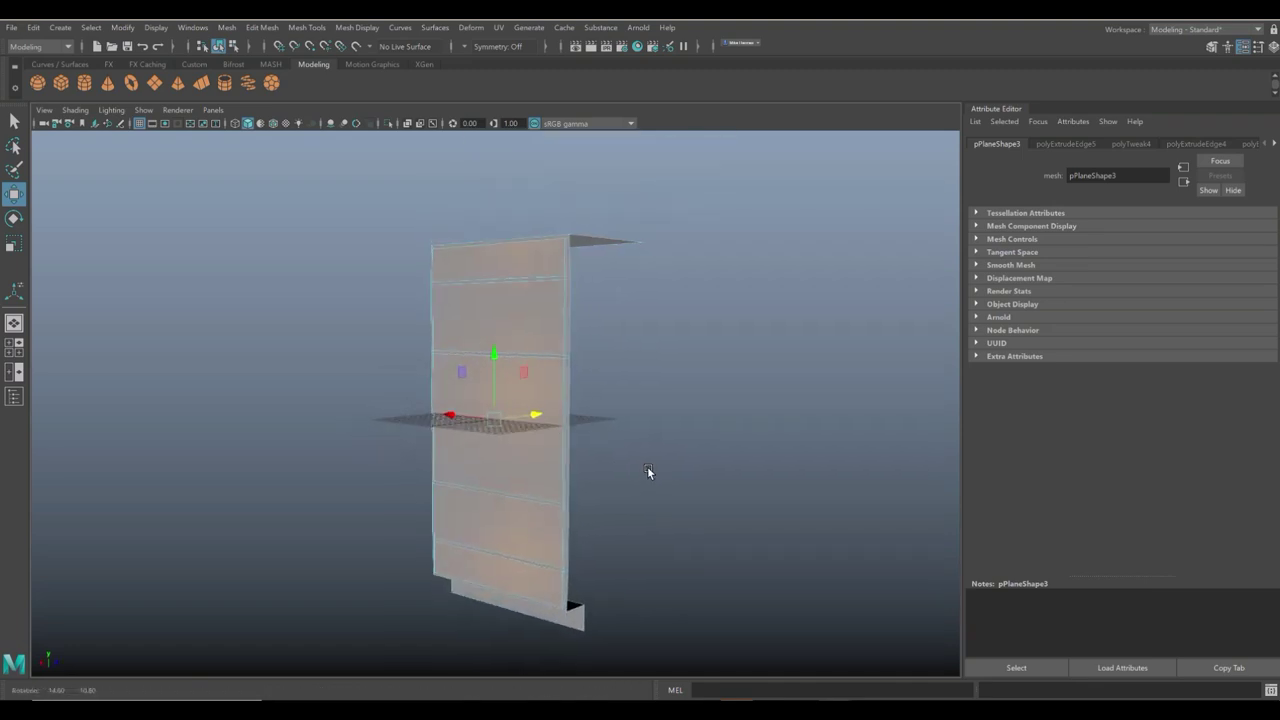
Extrude the selected section faces with a thickness of 0.4 and an offset of 0.2.
key(ctrl+e)
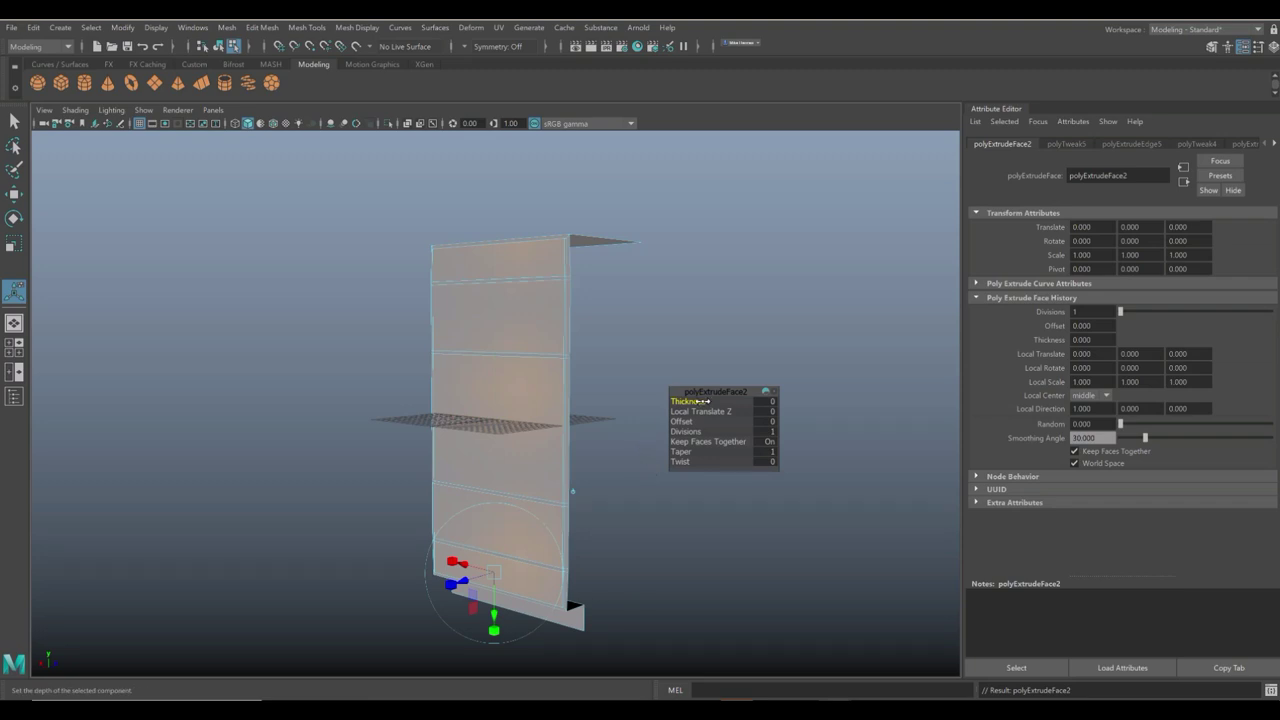
middle_drag(703, 401, 703, 401)
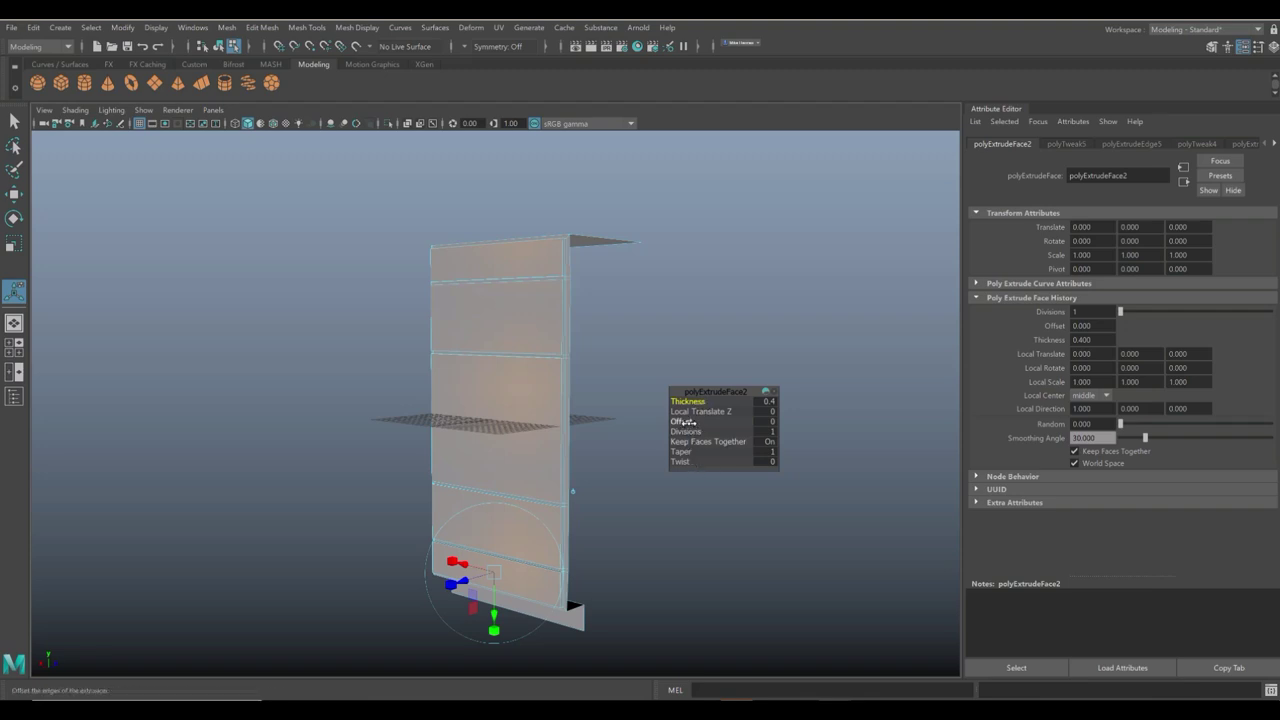
click(688, 421)
middle_drag(688, 421, 690, 421)
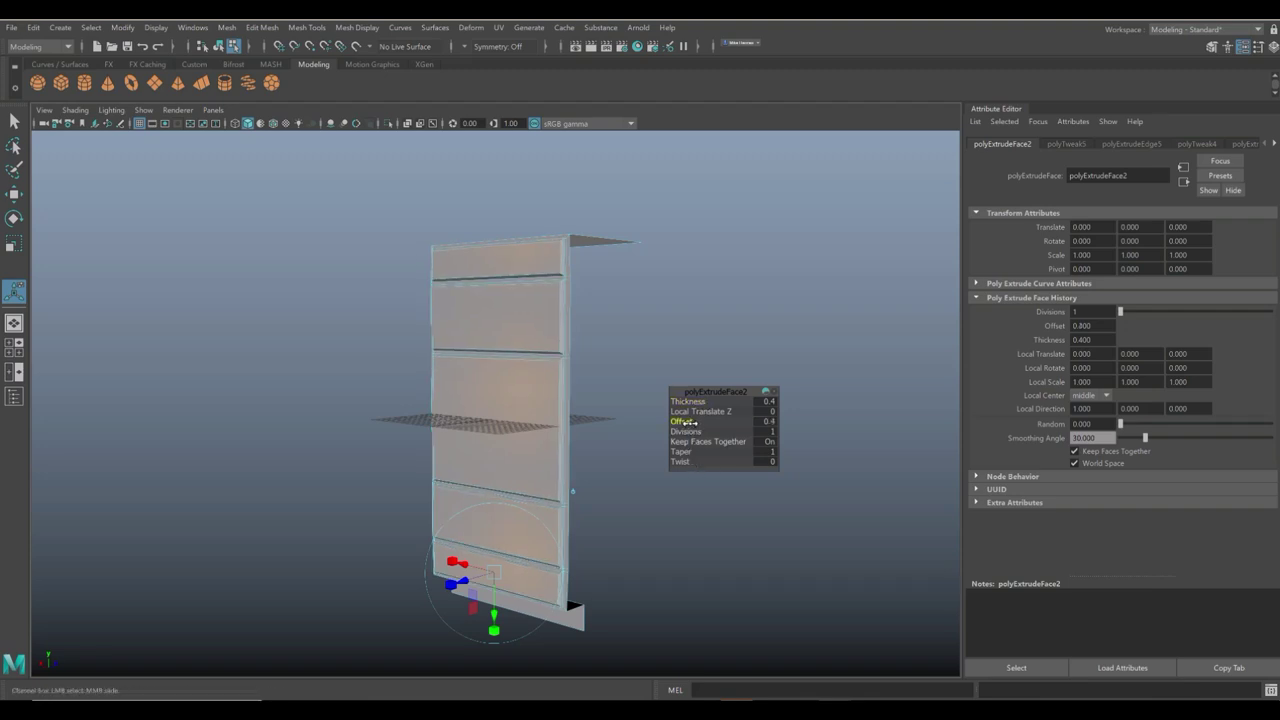
click(765, 424)
key(Return)
scroll(542, 414, up, 10)
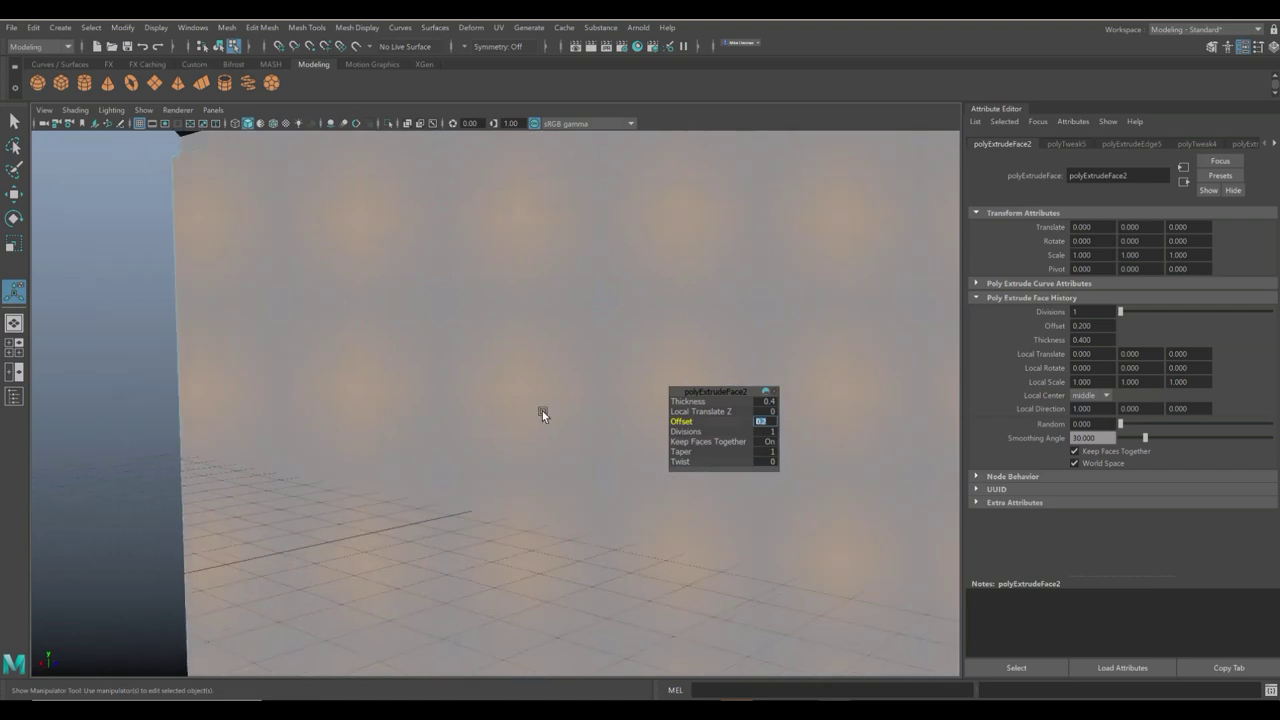
scroll(542, 419, down, 8)
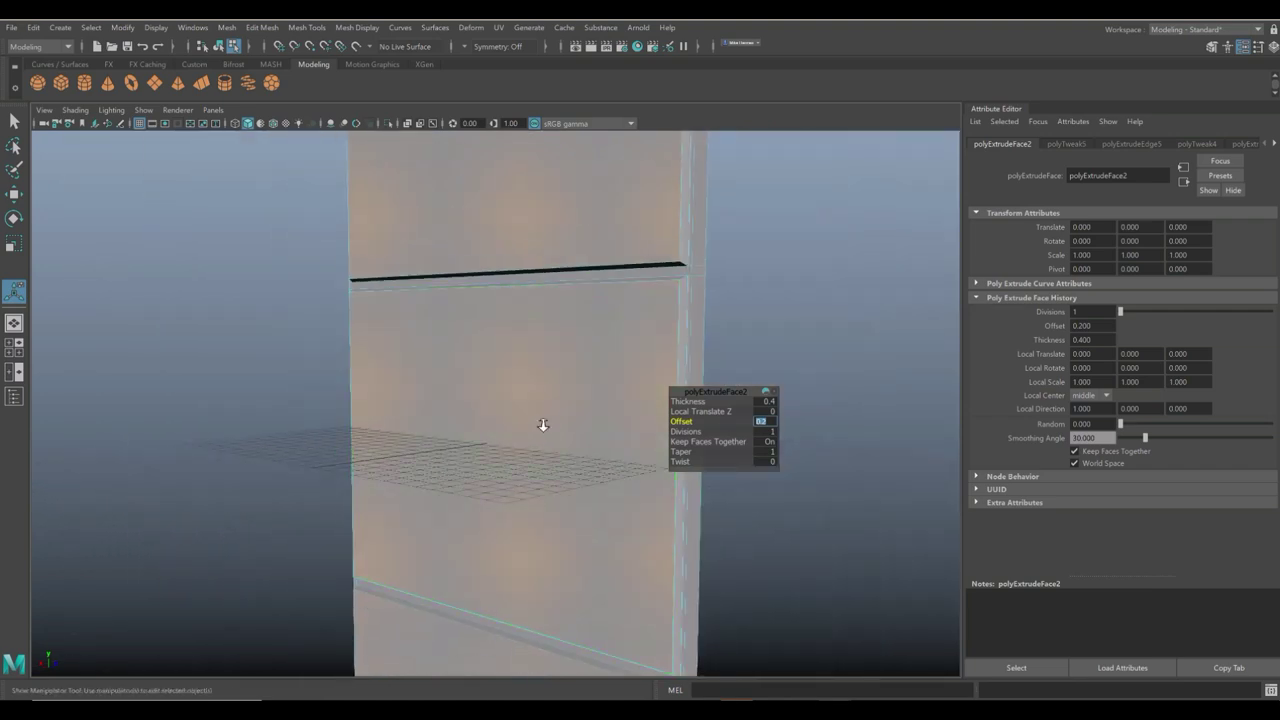
click(294, 406)
Move the whole panel object sideways along X, clear of the grid centre.
alt+drag(297, 414, 408, 466)
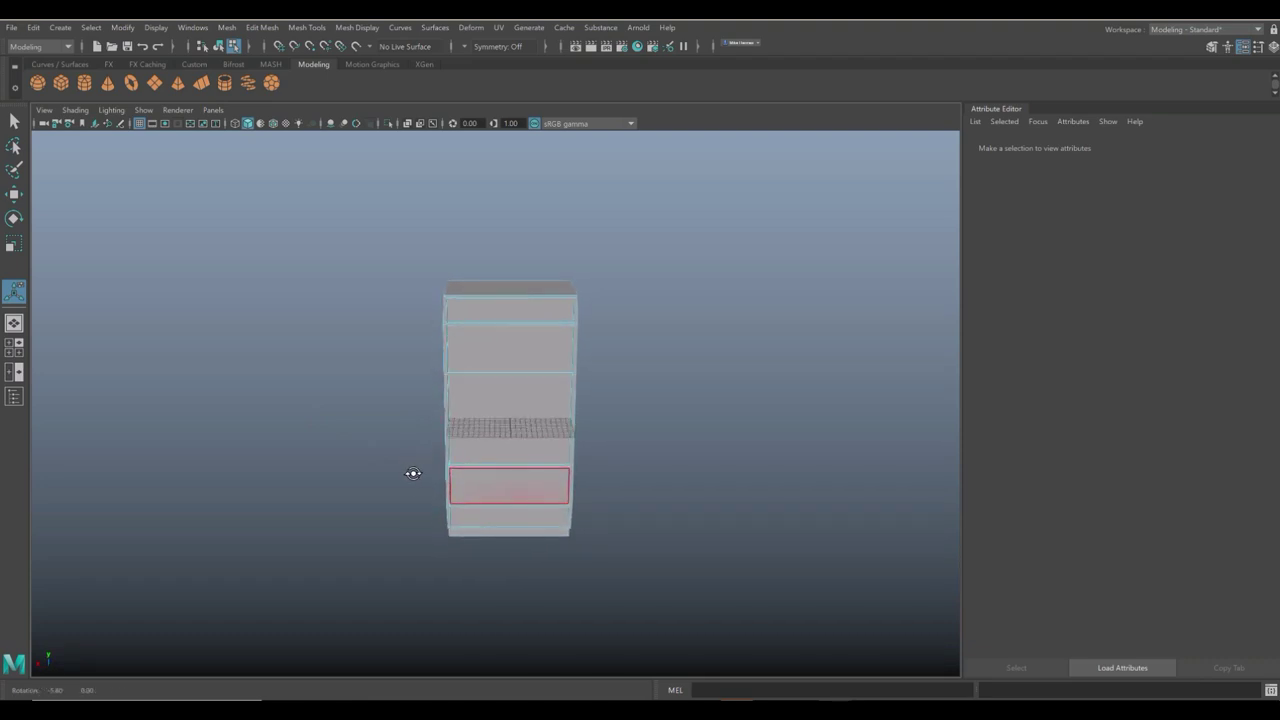
alt+drag(500, 414, 360, 431)
alt+middle_drag(497, 426, 282, 416)
alt+middle_drag(351, 467, 451, 446)
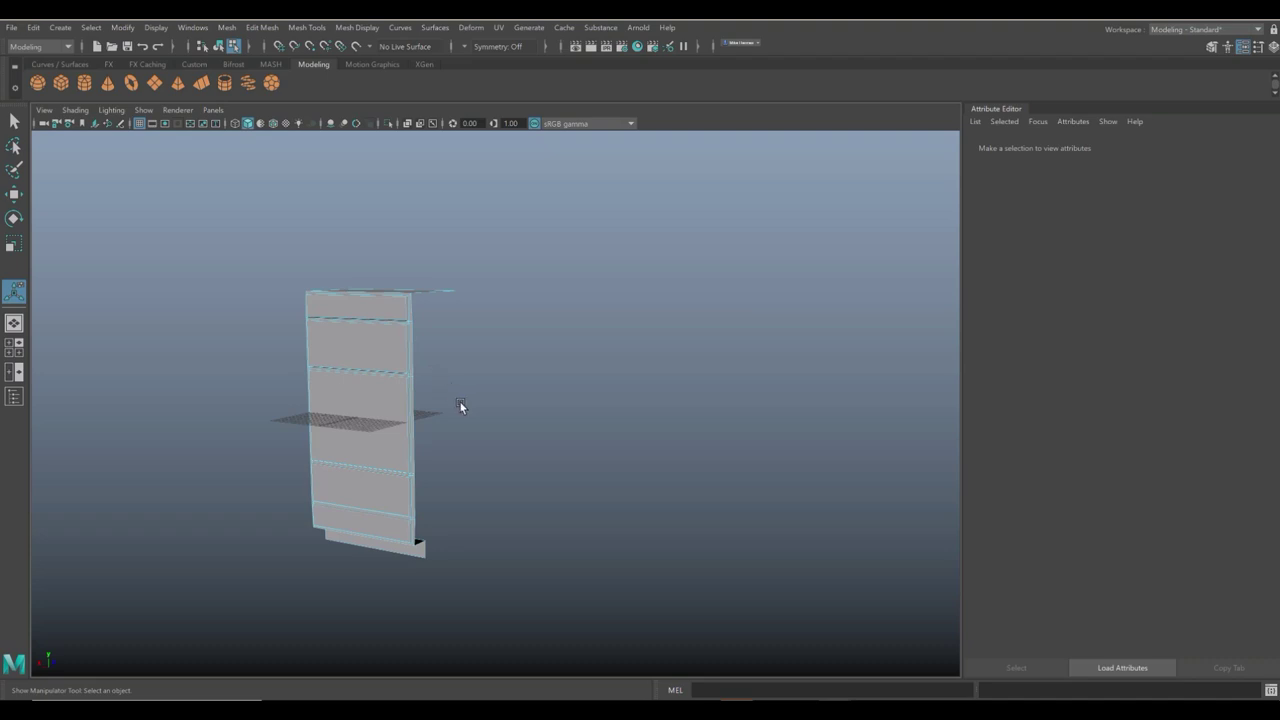
scroll(526, 426, up, 2)
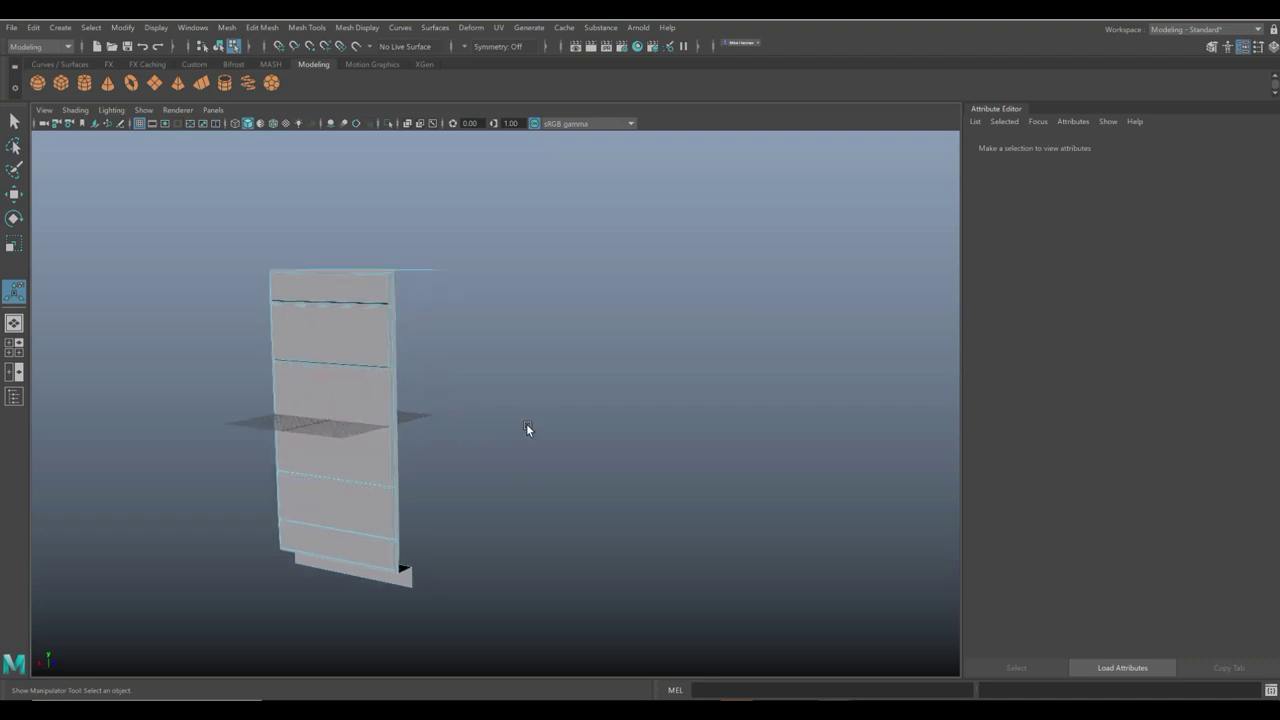
scroll(528, 428, down, 2)
right_drag(409, 360, 475, 319)
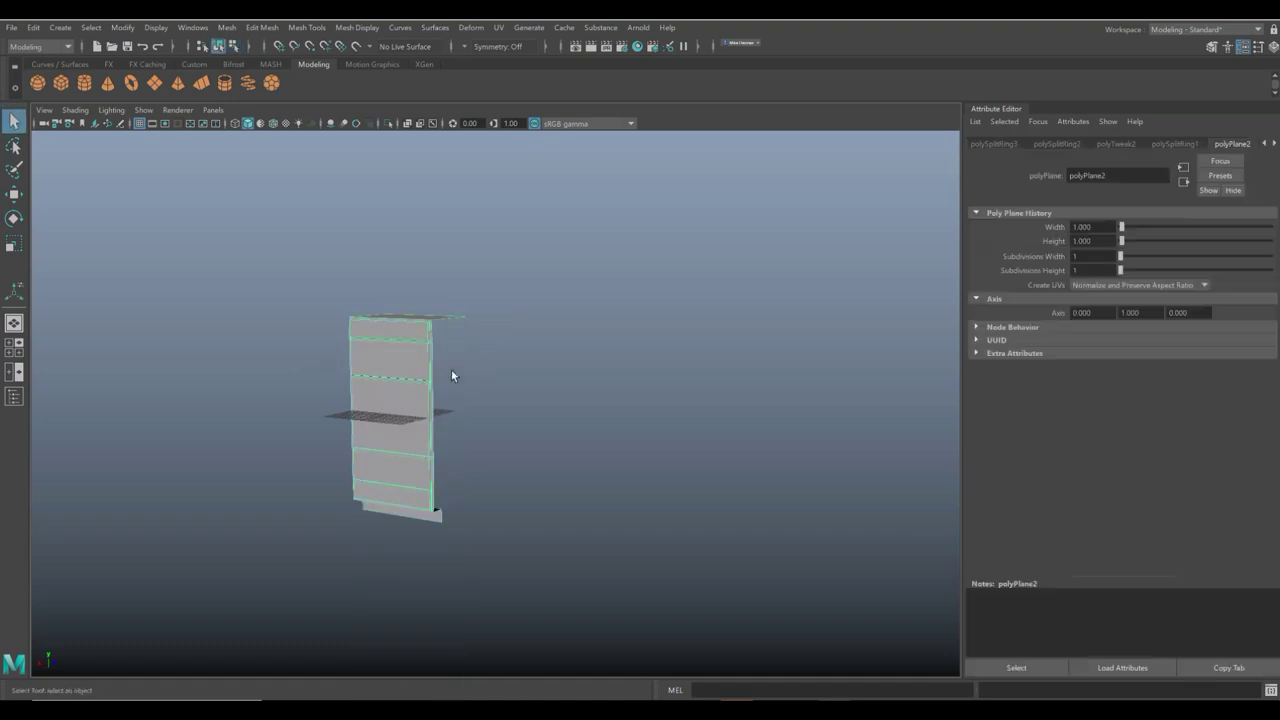
key(w)
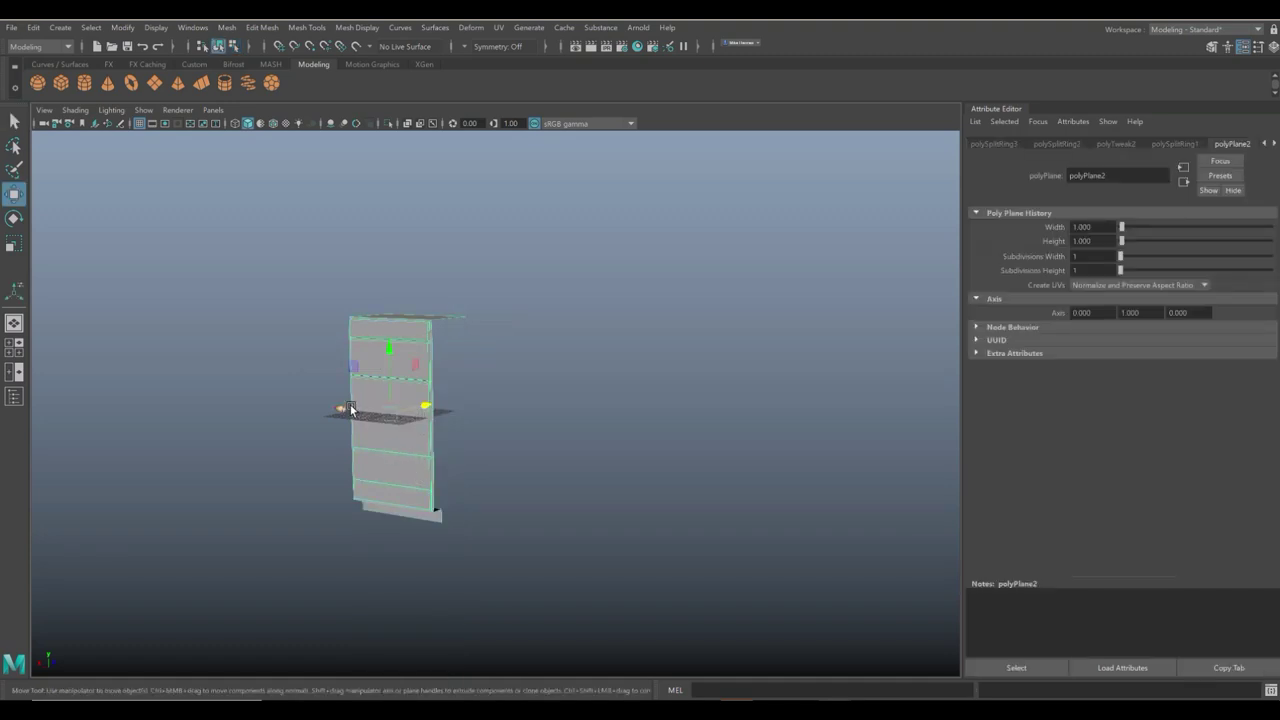
drag(341, 408, 240, 397)
alt+drag(389, 451, 513, 465)
alt+drag(428, 443, 486, 451)
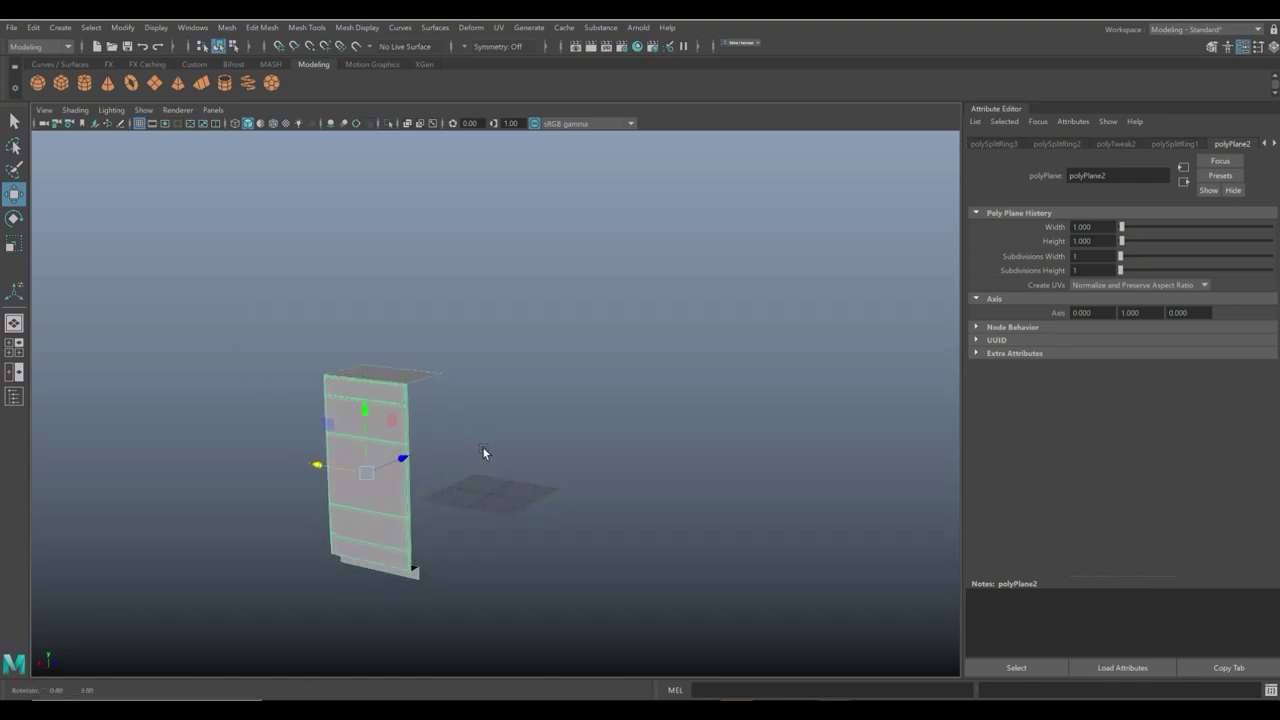
click(86, 85)
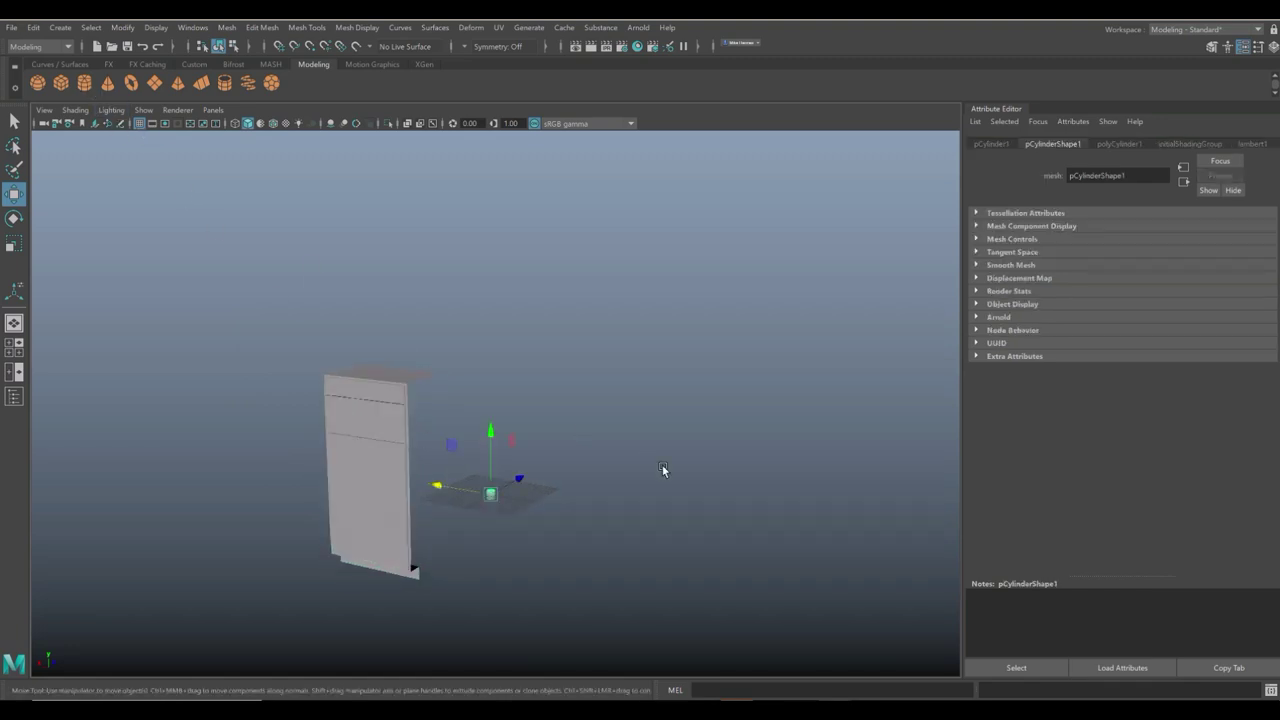
scroll(652, 475, down, 3)
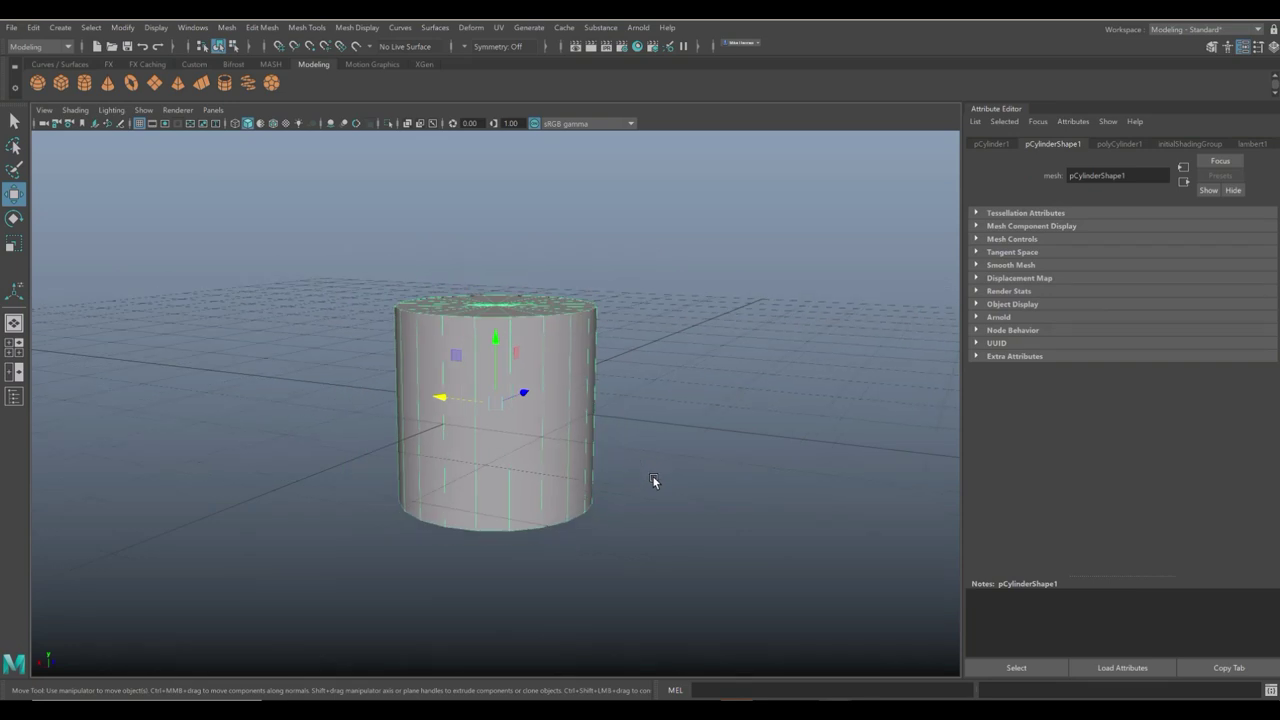
alt+drag(672, 493, 680, 539)
click(680, 539)
click(569, 396)
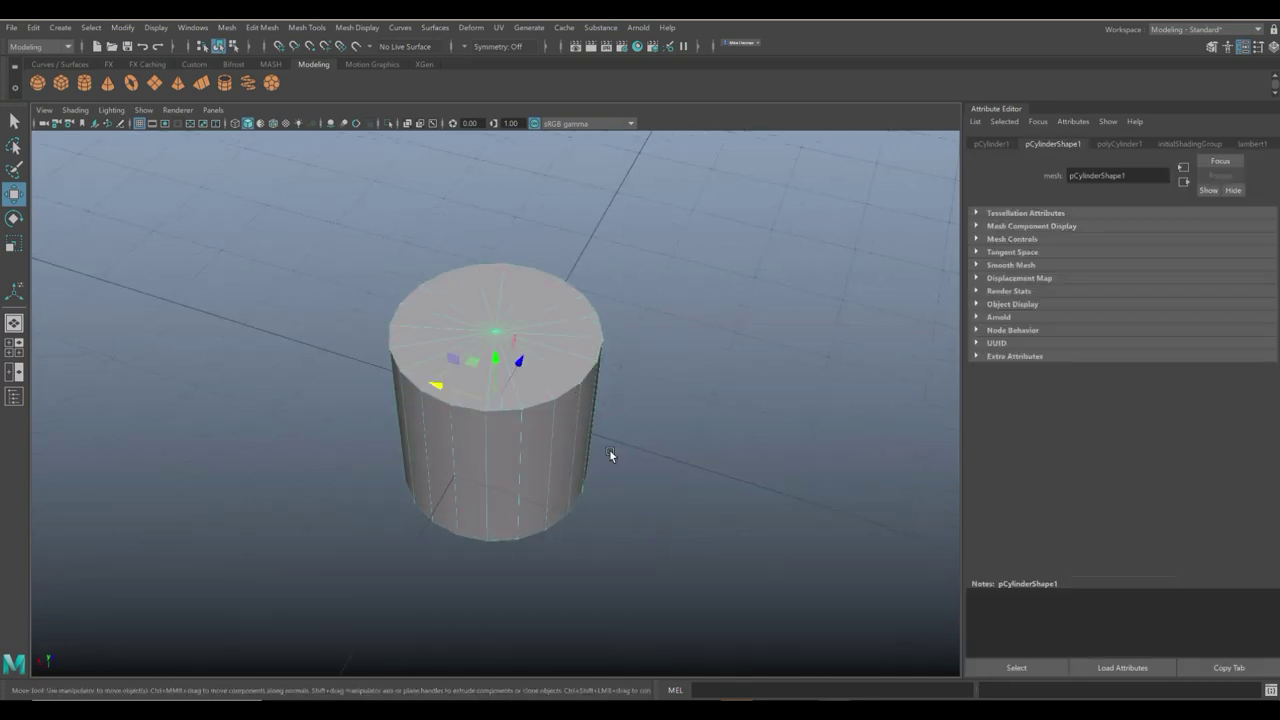
key(Delete)
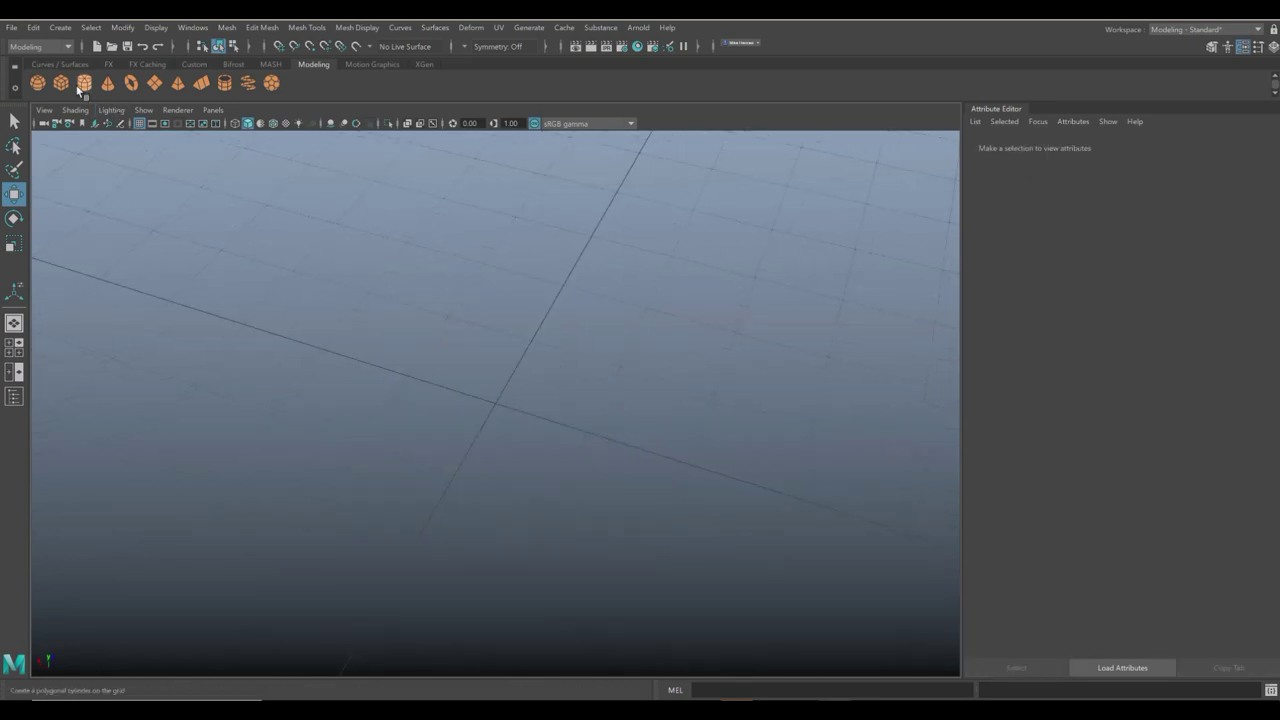
Create a polygon pipe at the grid centre.
click(223, 82)
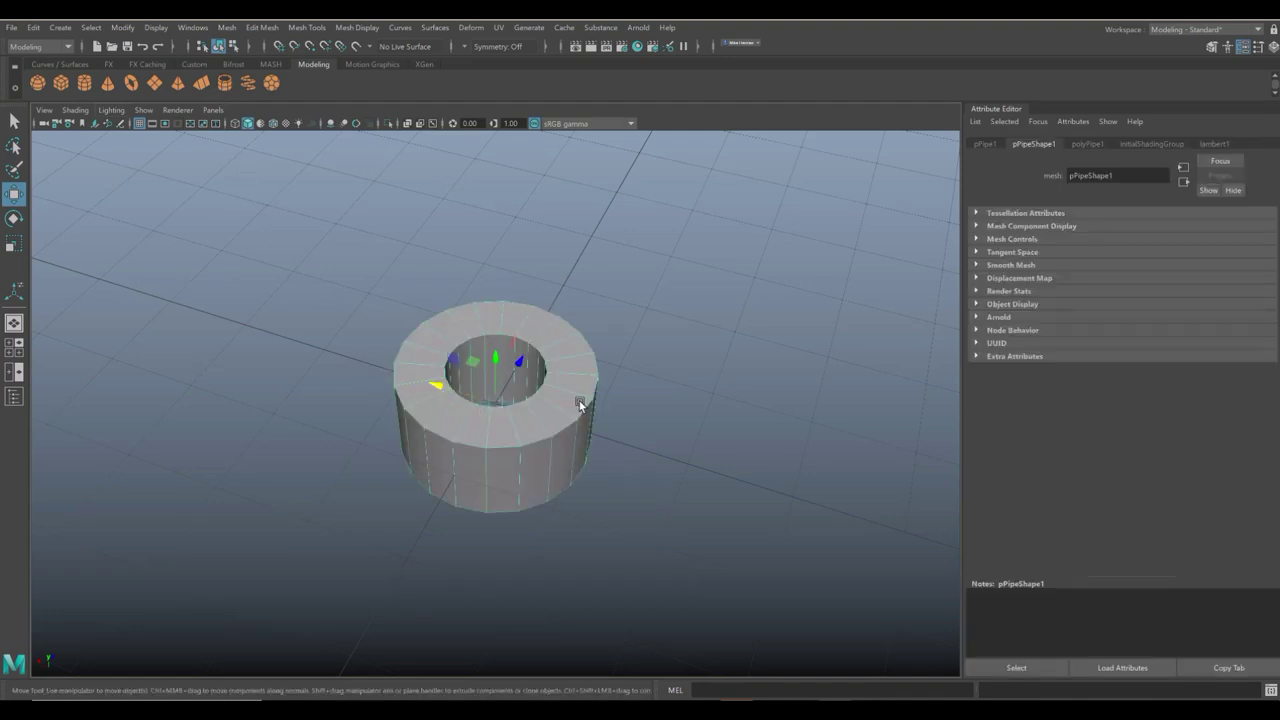
Set the pipe's axis subdivisions to 5 to turn it into a five-sided ring.
click(1088, 144)
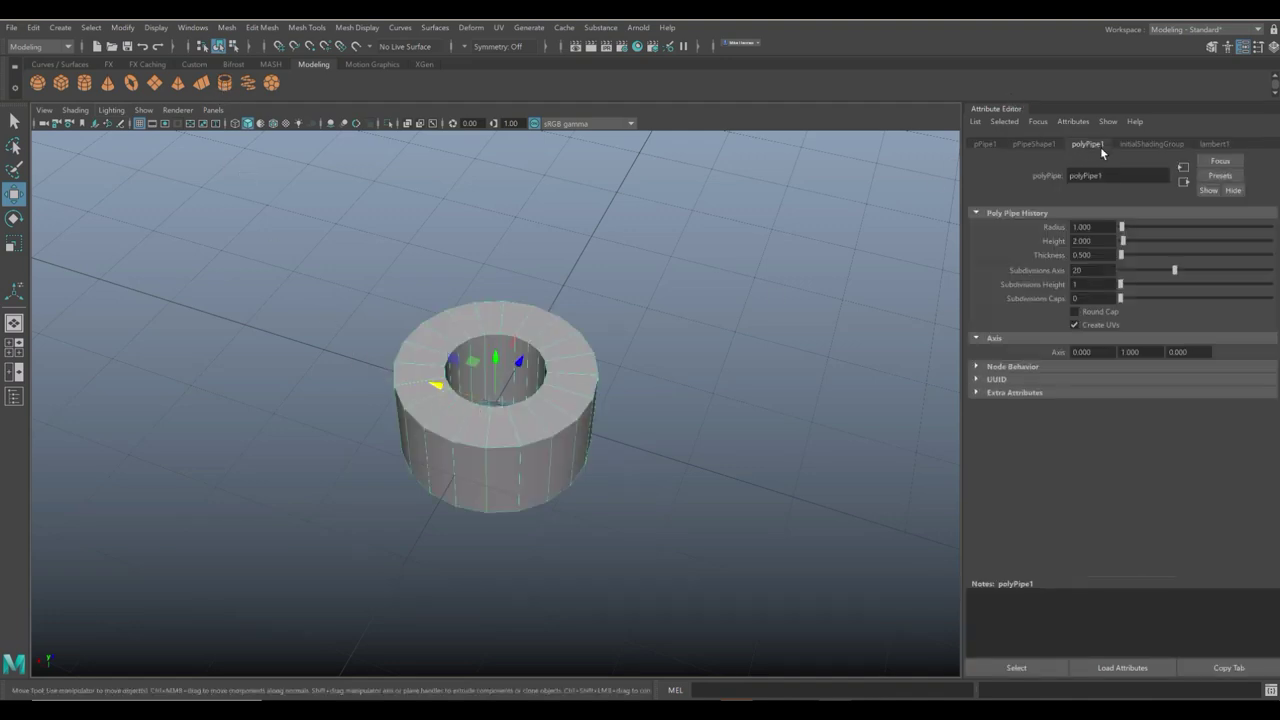
click(1090, 270)
text(5)
key(Return)
click(675, 384)
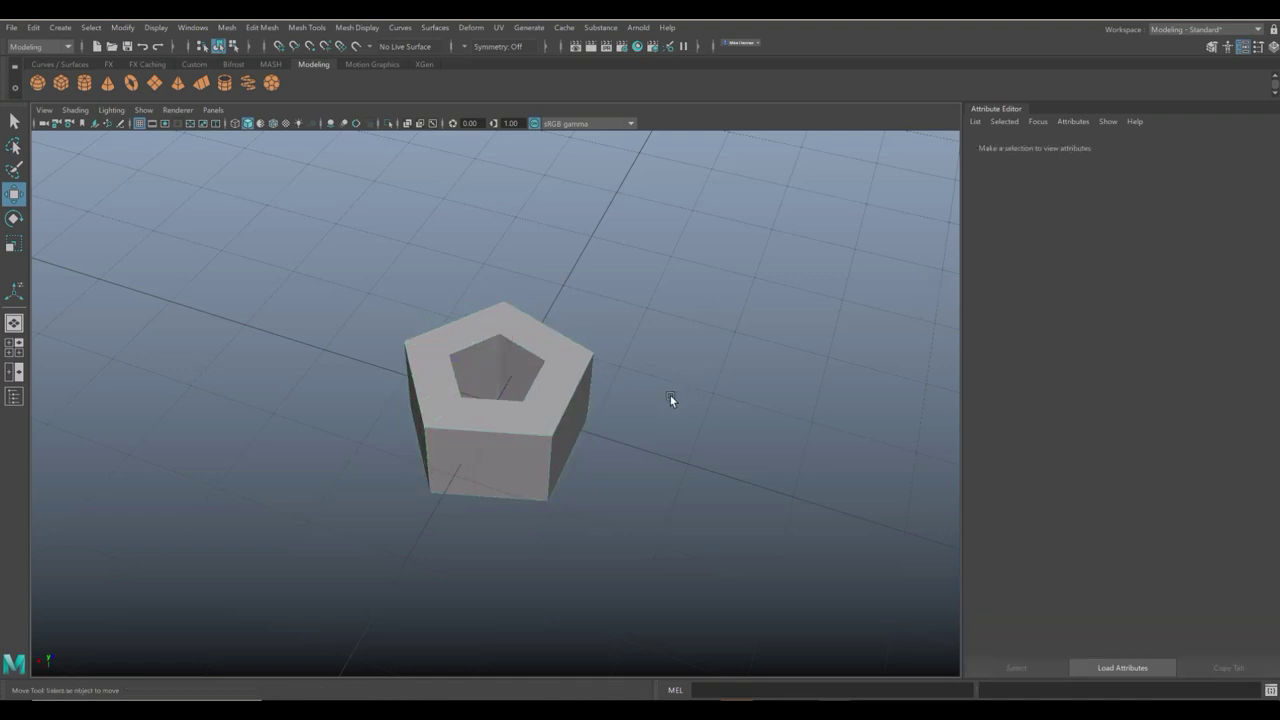
mouse_move(670, 395)
alt+mouse_down()
mouse_move(671, 414)
mouse_move(668, 394)
alt+mouse_up()
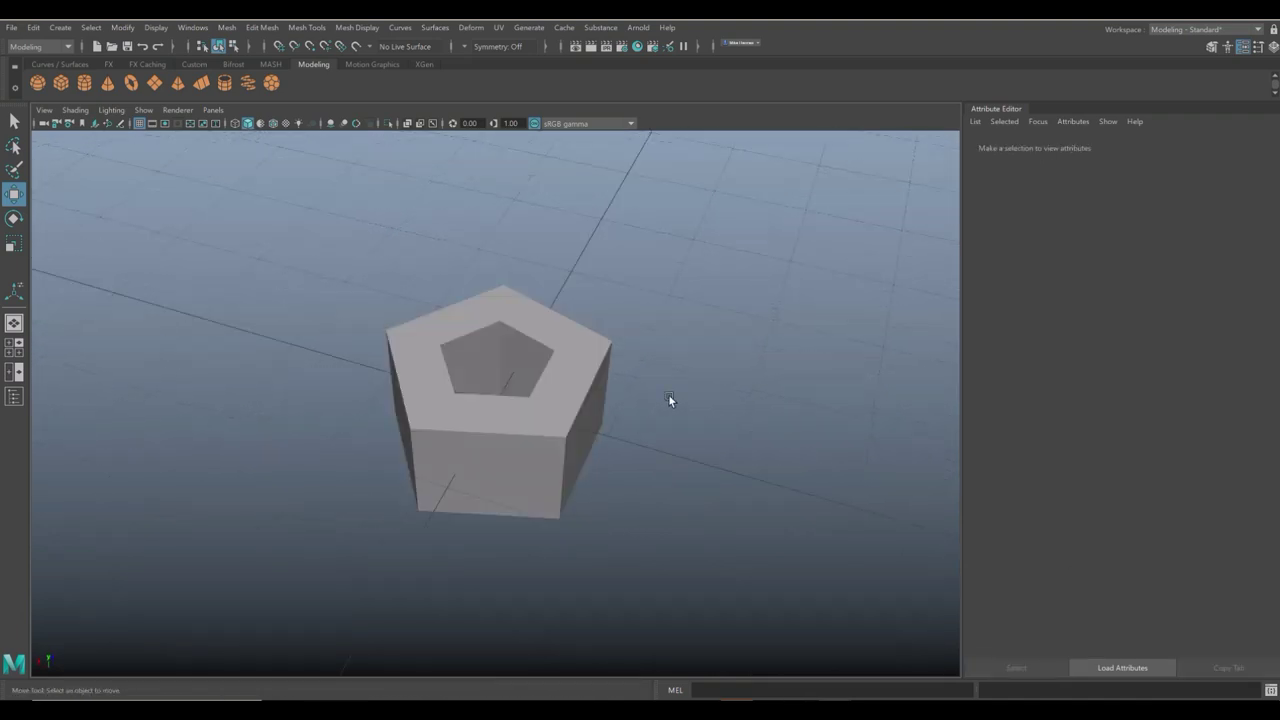
Create a polygon cylinder at the grid centre with 5 axis subdivisions.
click(85, 83)
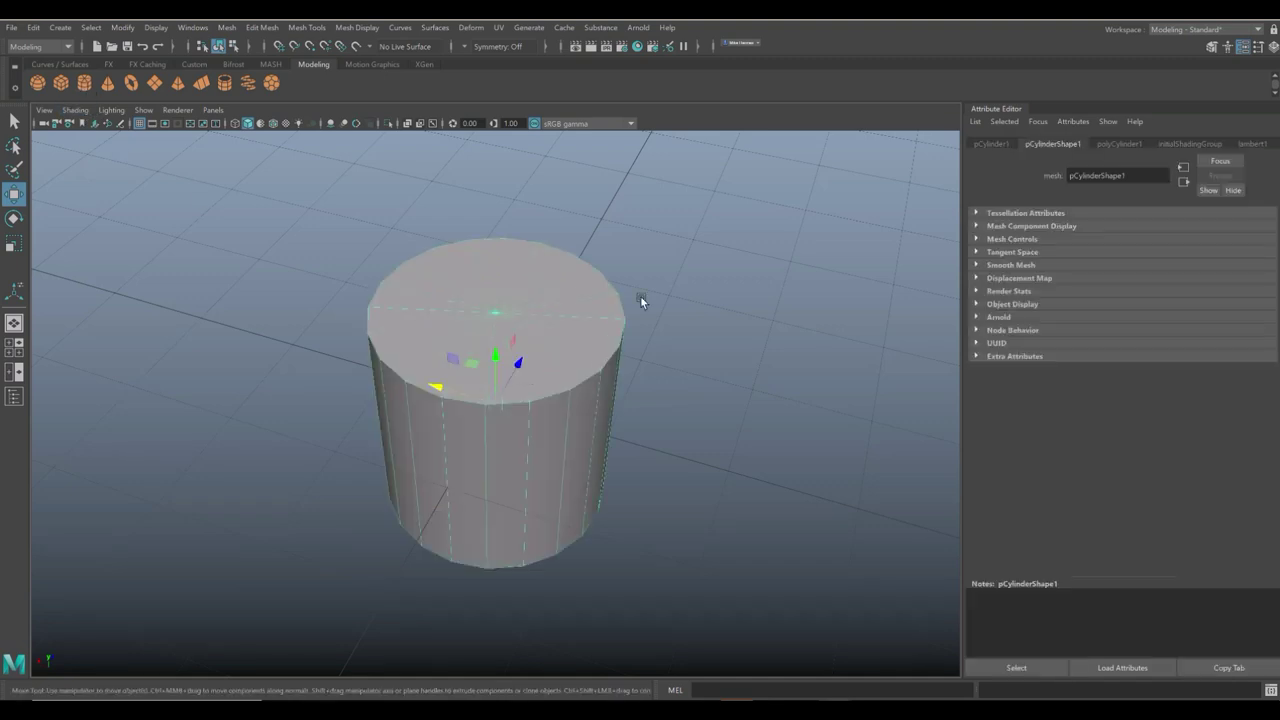
click(1115, 144)
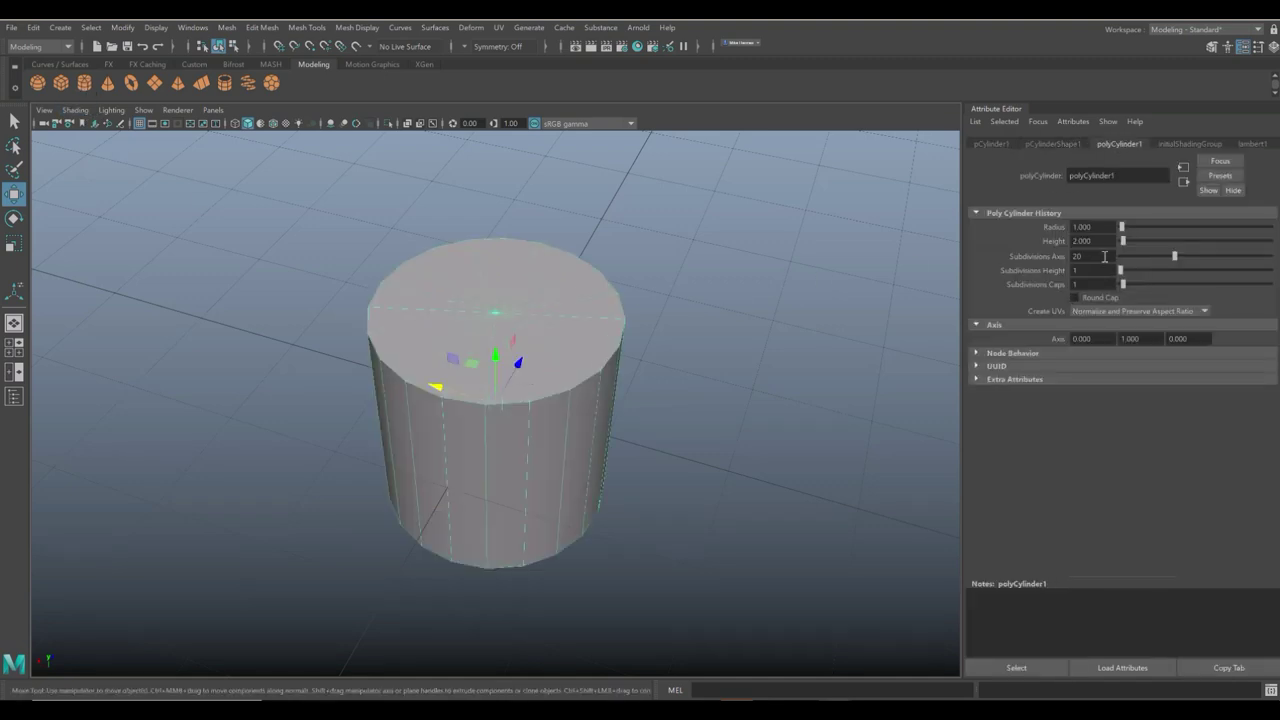
double_click(1104, 256)
text(5)
key(Return)
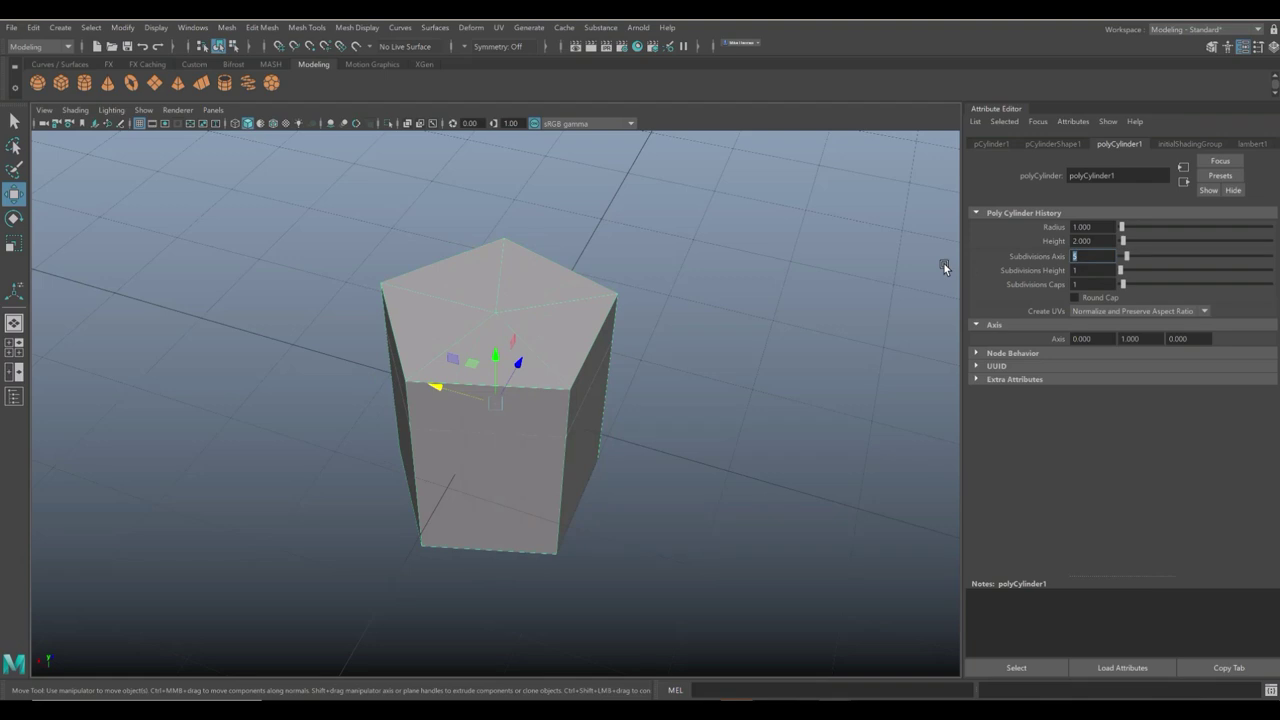
Scale the five-sided cylinder uniformly to about half size to fill the pipe's hole, and raise it slightly above the pipe's top.
key(r)
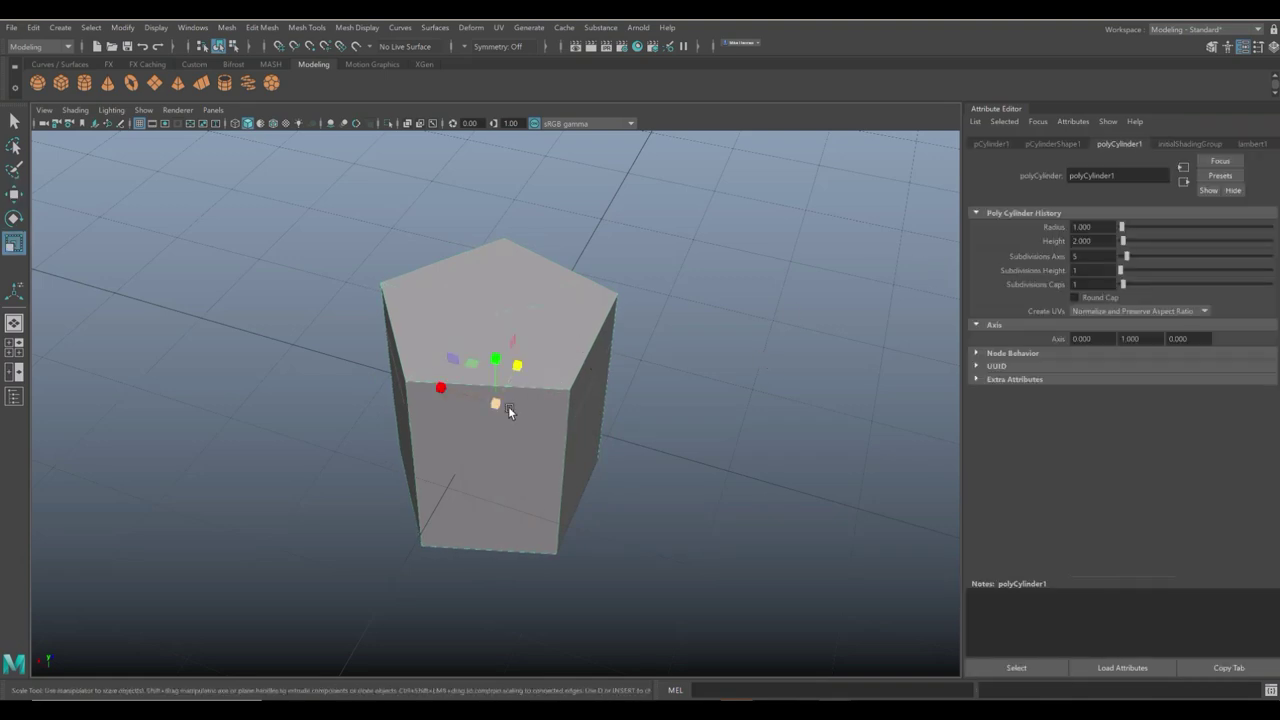
drag(496, 403, 394, 417)
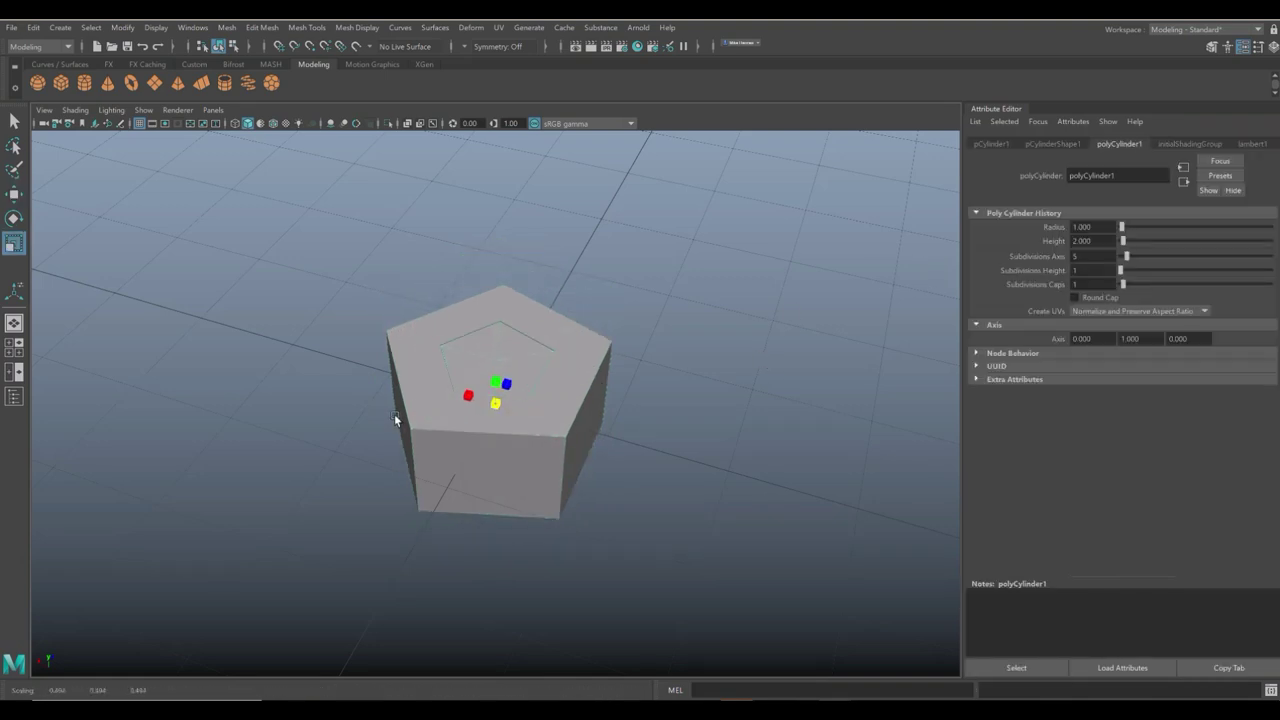
key(w)
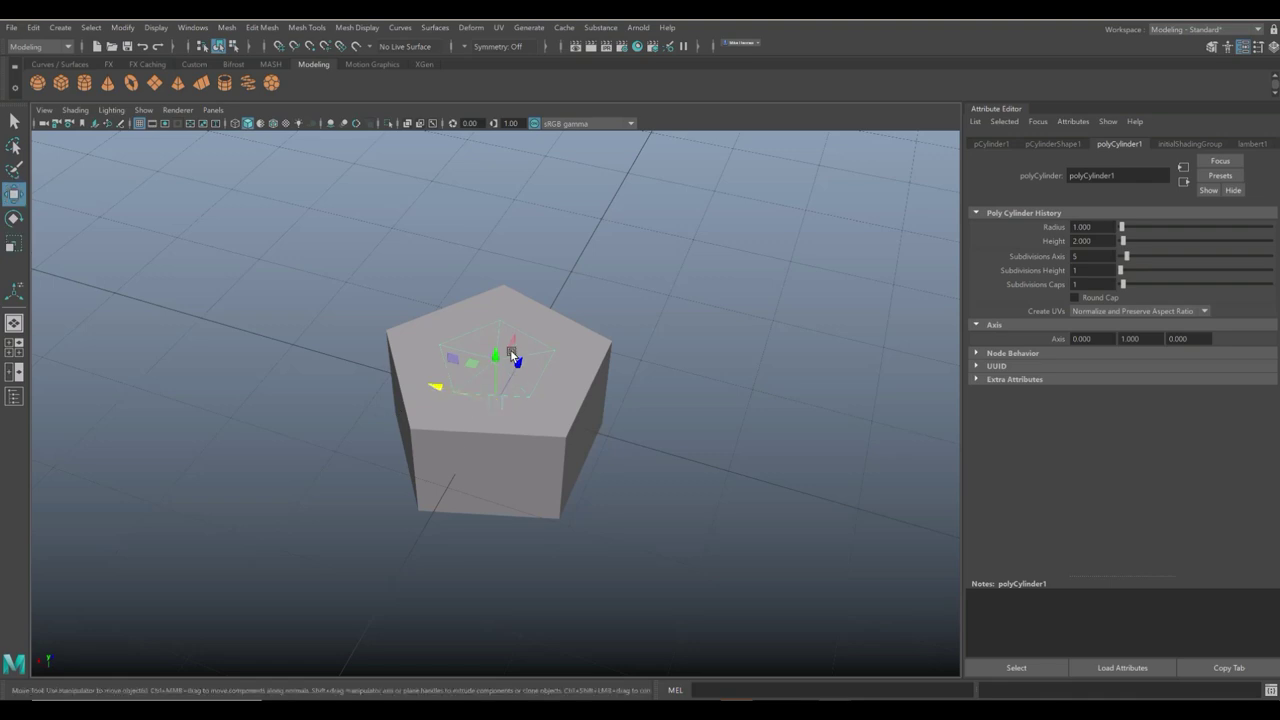
drag(491, 357, 500, 312)
click(725, 485)
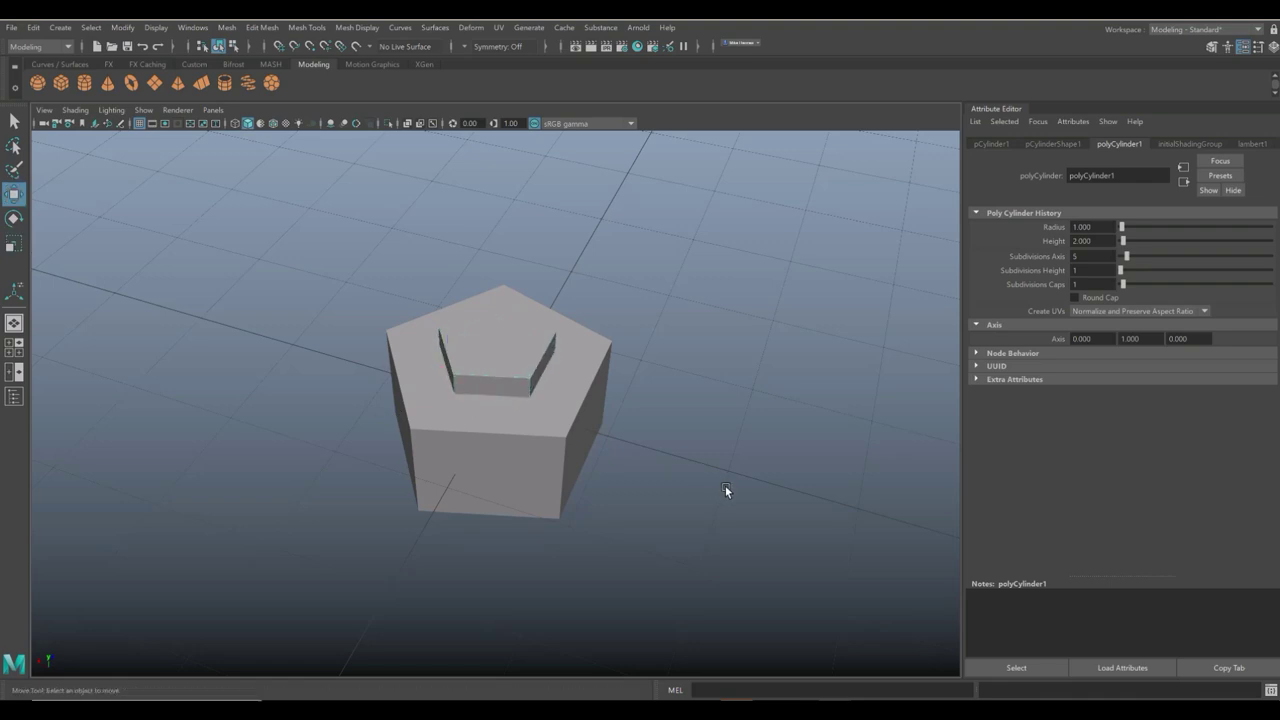
alt+drag(725, 485, 711, 456)
Delete the five underside faces of the five-sided pipe.
click(529, 352)
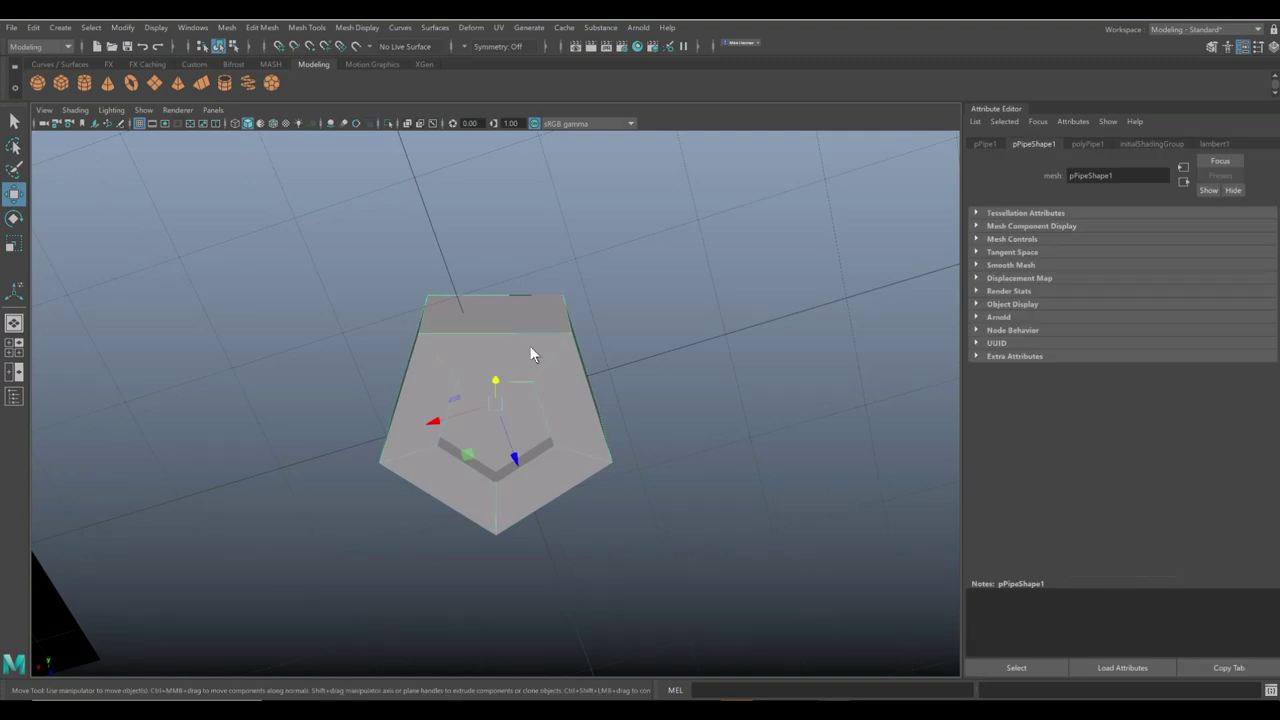
right_drag(530, 348, 527, 383)
click(437, 405)
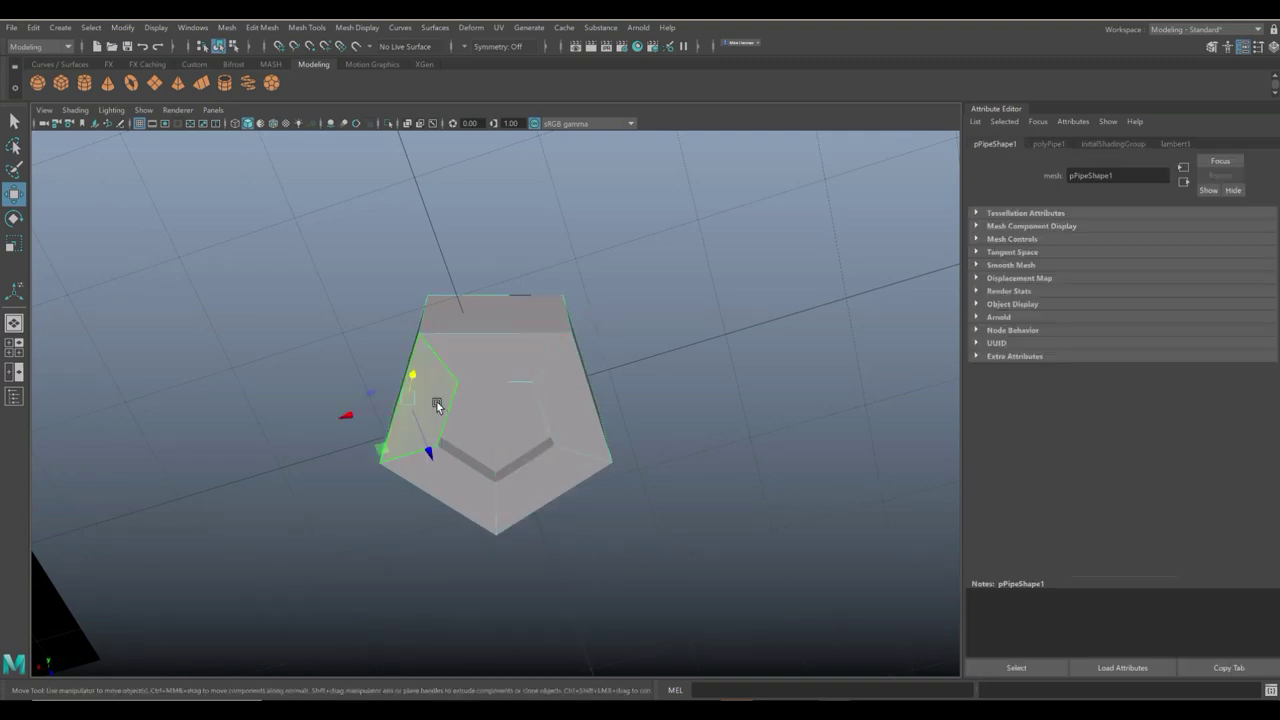
mouse_move(490, 366)
mouse_down()
mouse_move(584, 420)
mouse_move(524, 485)
mouse_move(457, 473)
mouse_move(504, 423)
mouse_up()
click(602, 478)
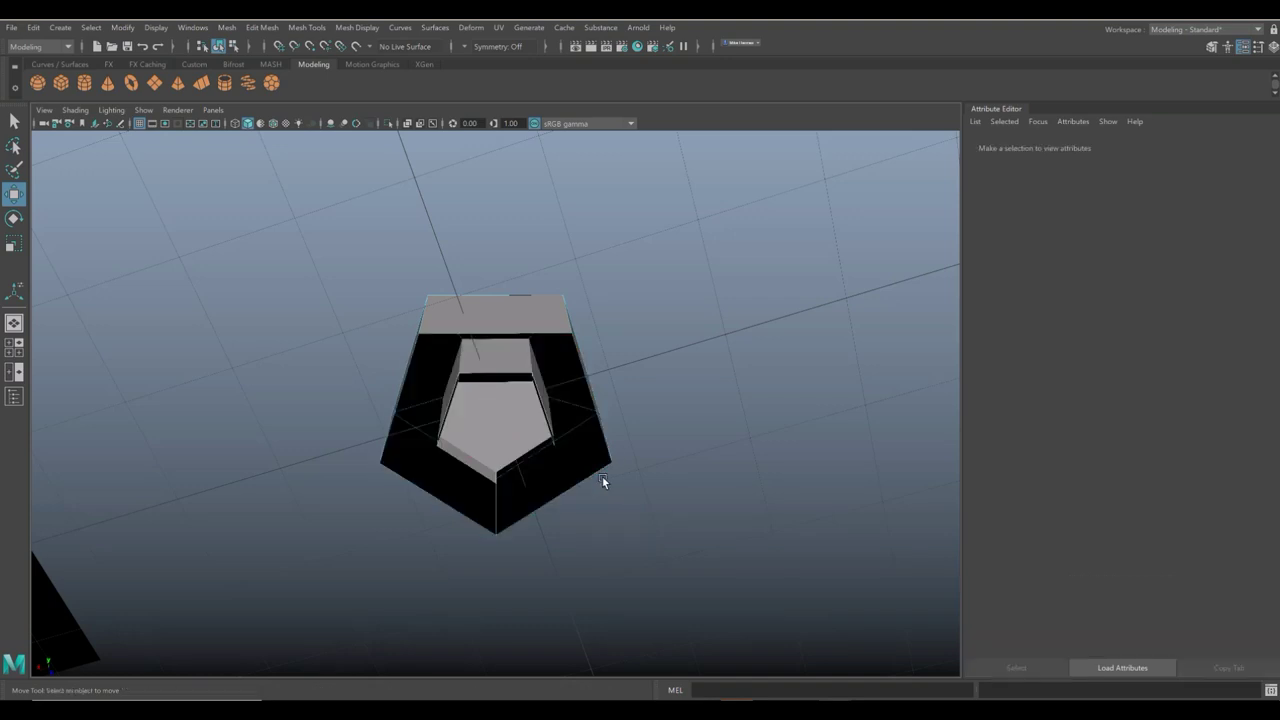
Delete the bottom cap faces of the inner five-sided cylinder and return it to object selection.
right_click(499, 412)
click(498, 393)
click(504, 439)
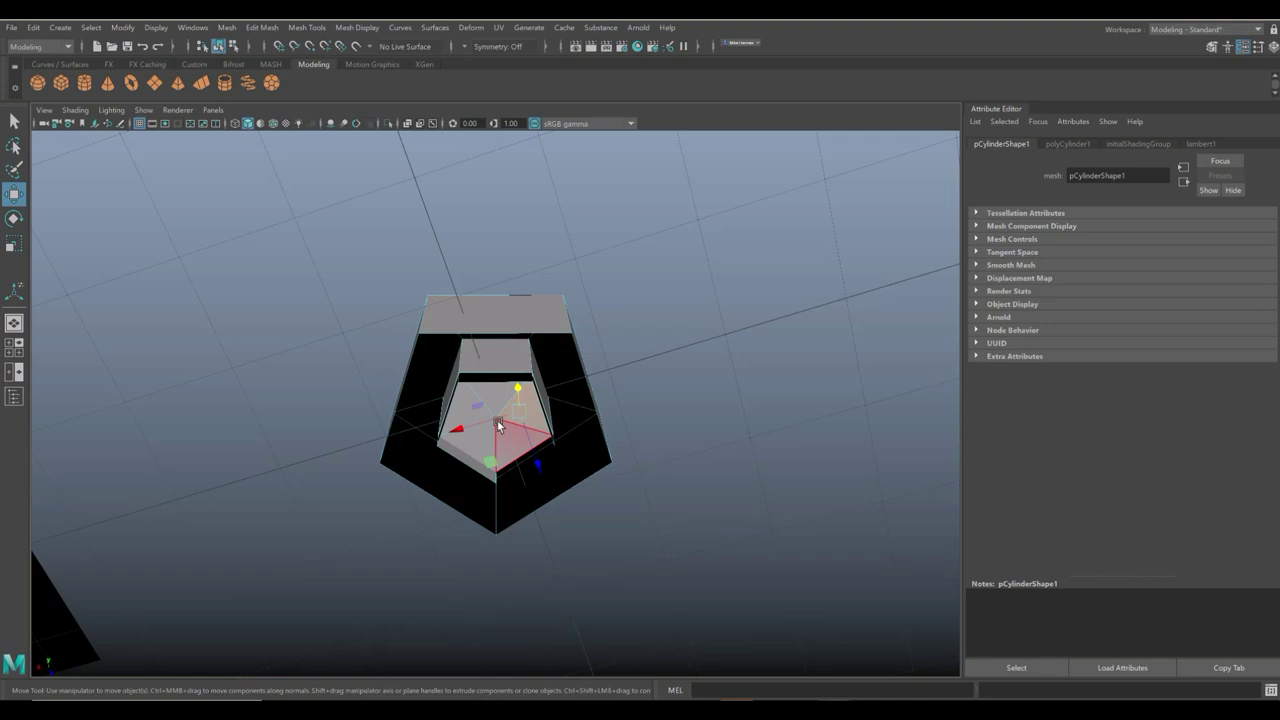
key(Caps_Lock)
click(497, 402)
click(489, 436)
click(764, 391)
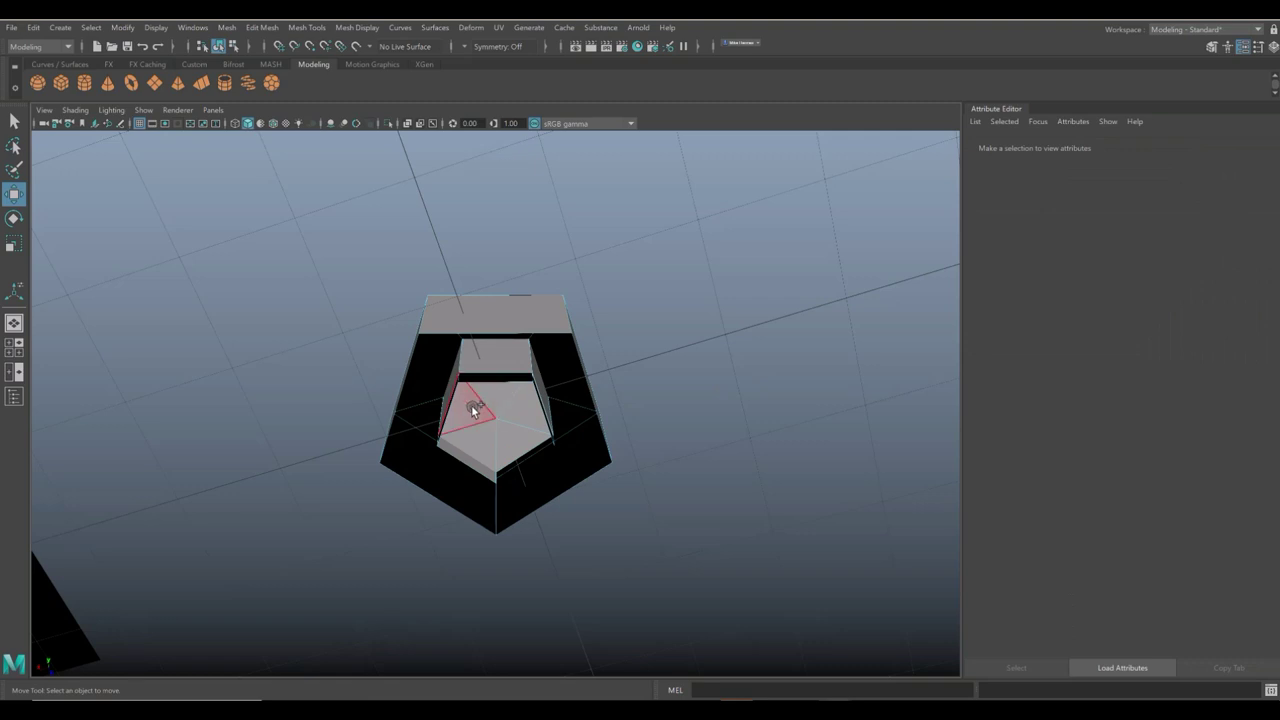
click(487, 432)
key(Delete)
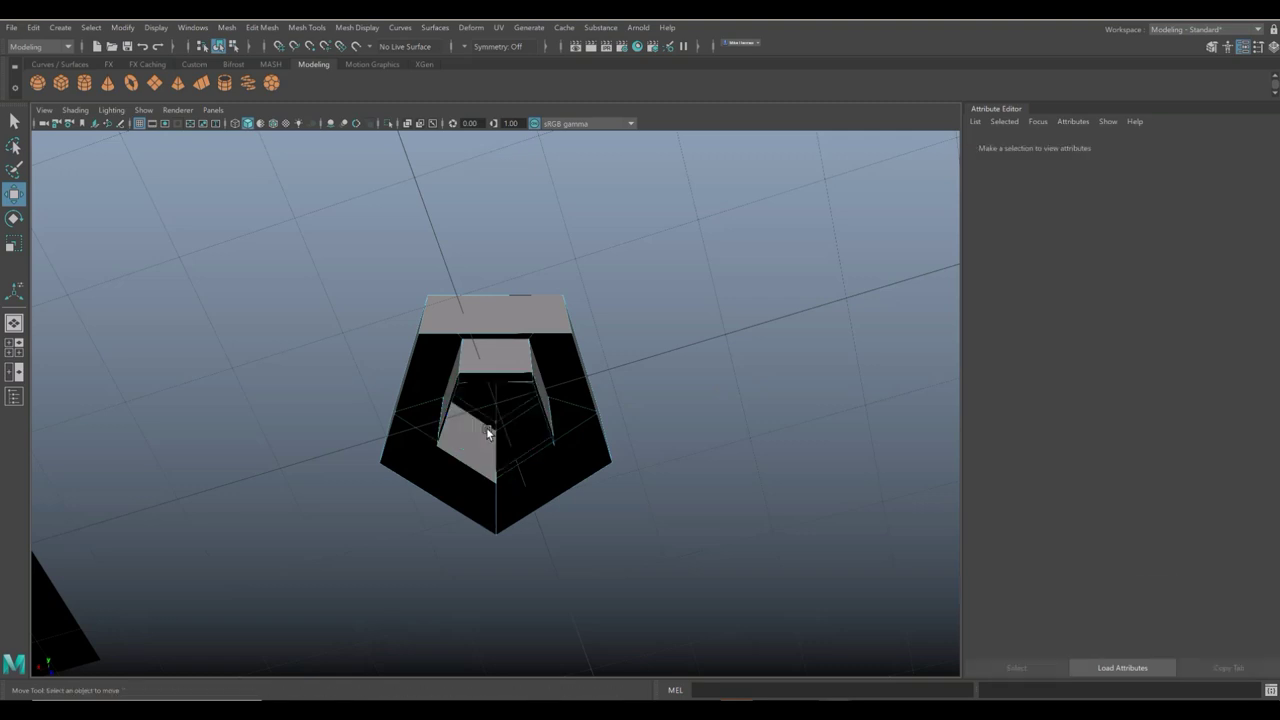
alt+drag(487, 432, 576, 426)
right_drag(522, 354, 520, 325)
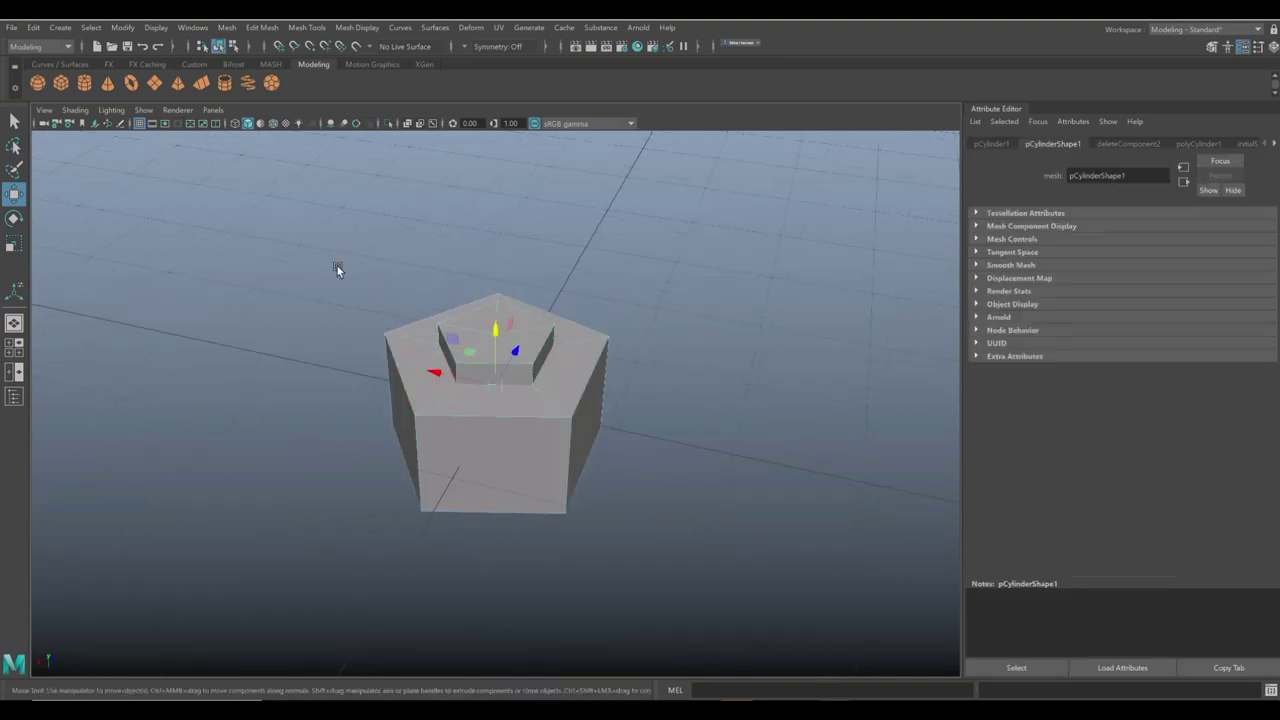
Bevel the outer top edge loop of the five-sided pipe with a fraction of 0.1.
right_drag(486, 406, 490, 341)
click(482, 415)
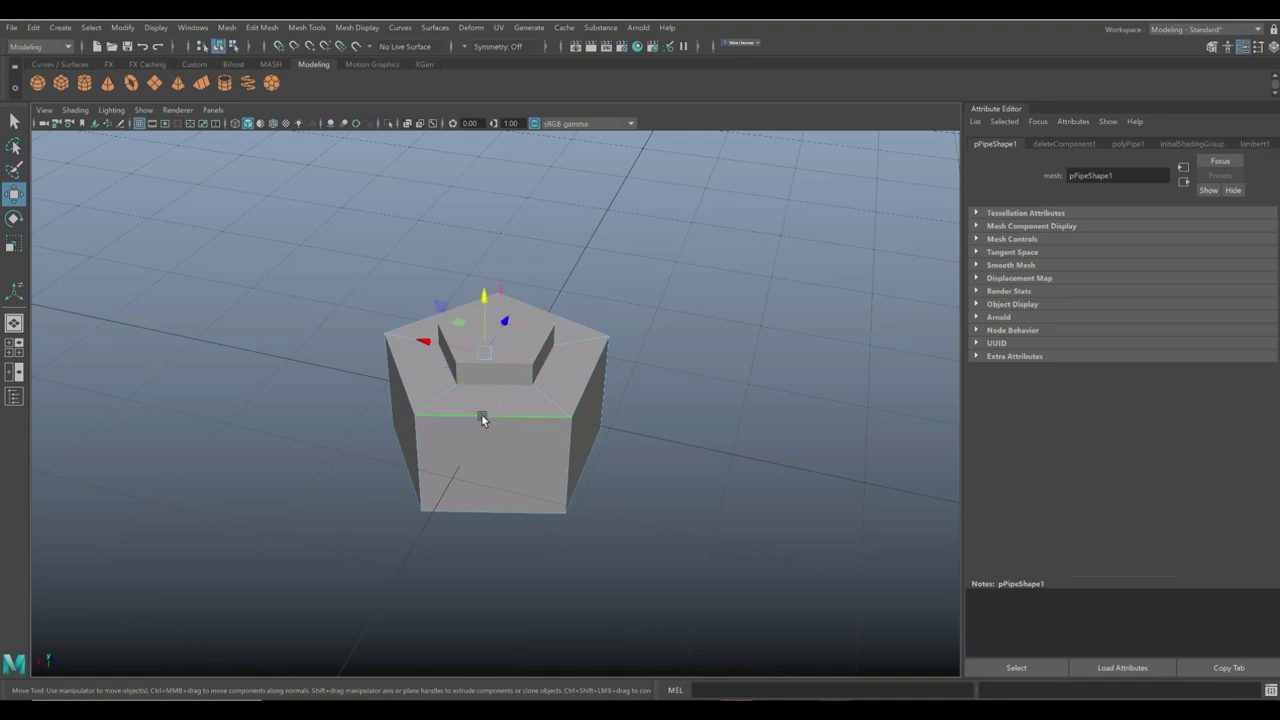
click(262, 27)
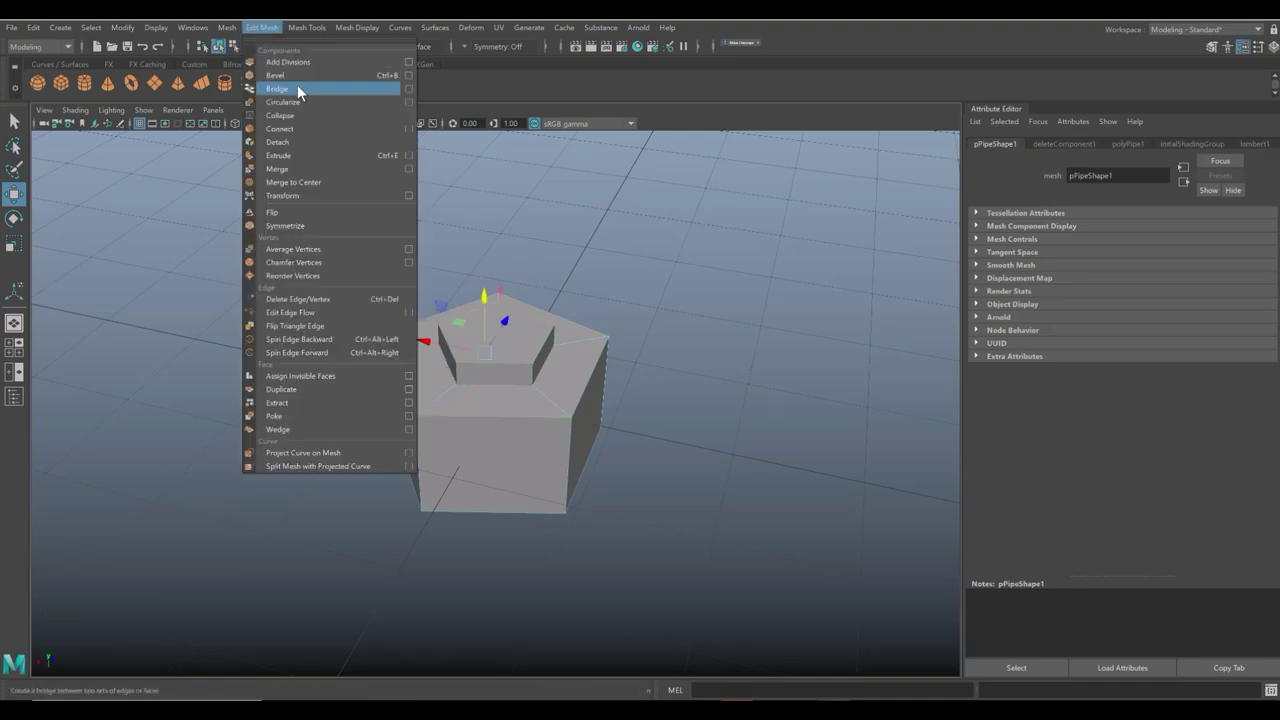
click(296, 78)
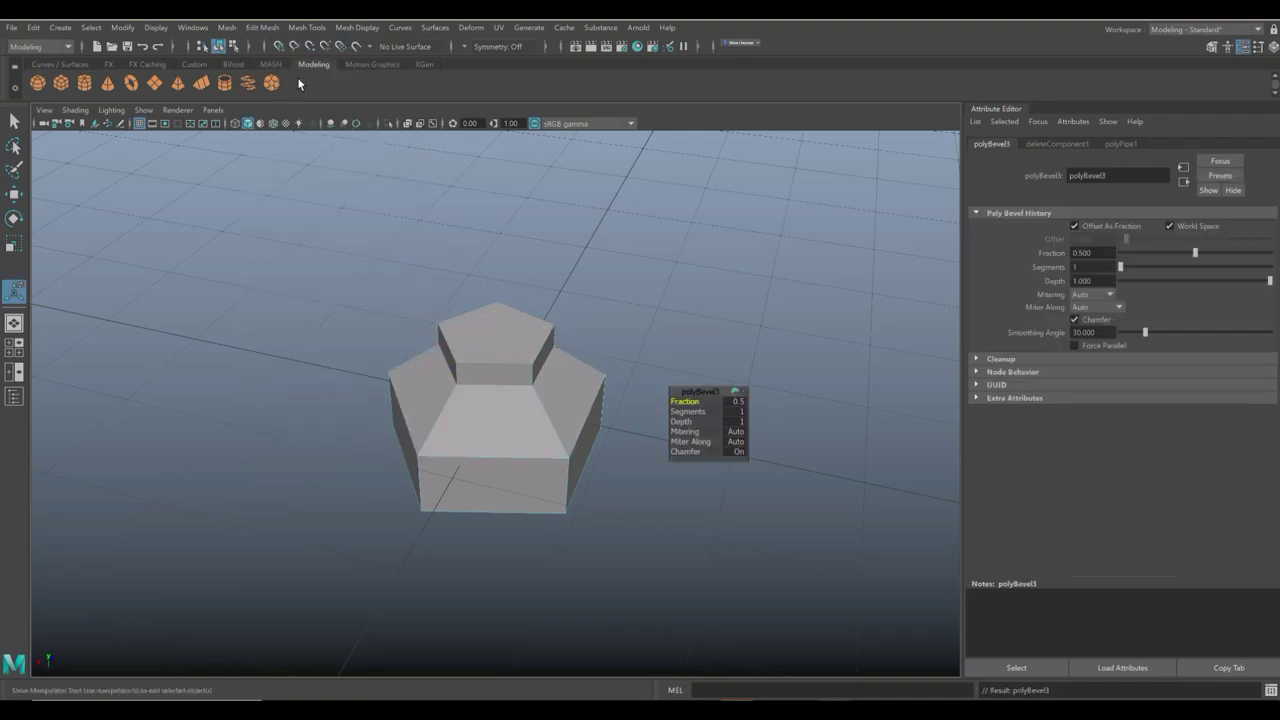
click(735, 401)
text(0.1)
key(Return)
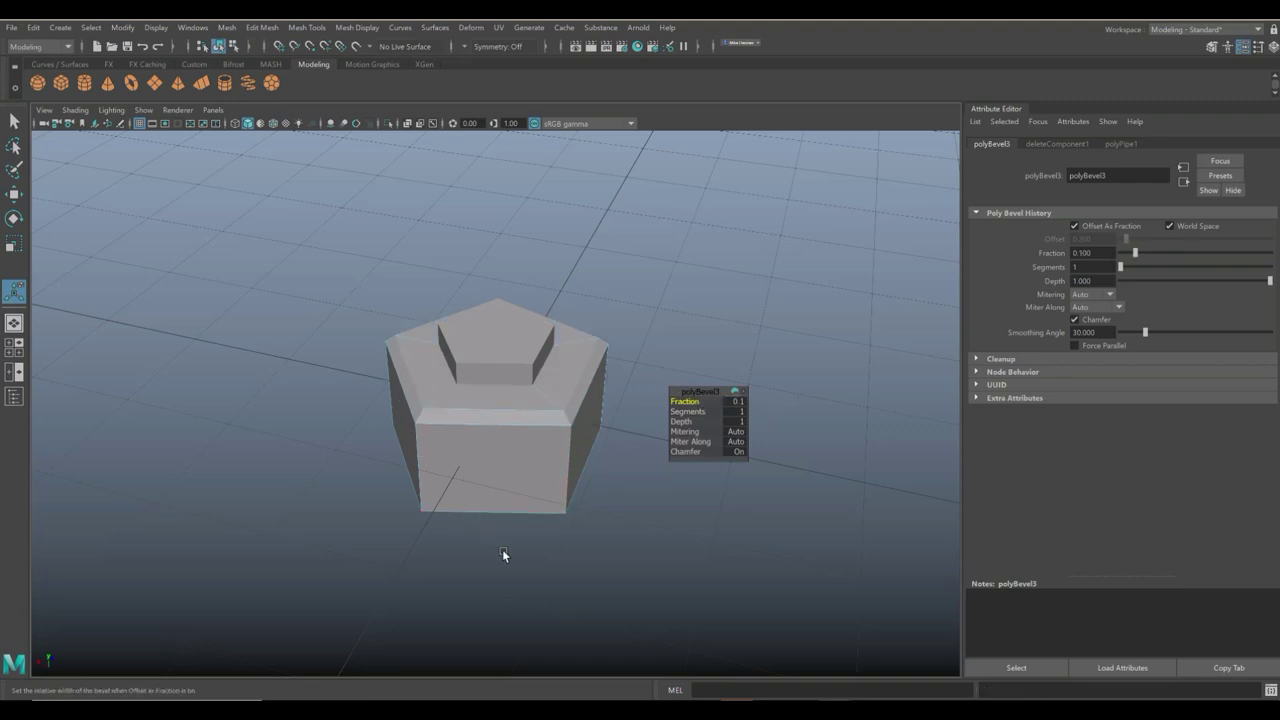
Bevel the top edge loop of the inner cylinder with a fraction of 0.15.
alt+drag(503, 551, 510, 520)
click(490, 338)
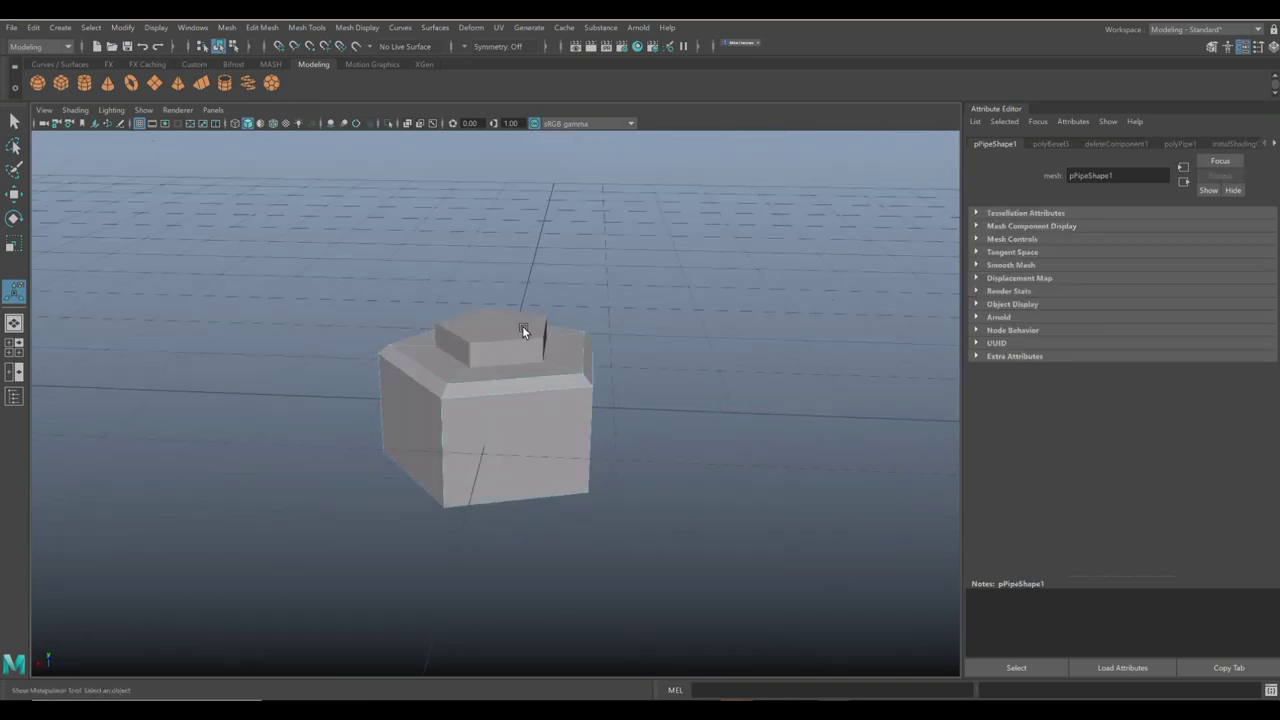
right_drag(522, 328, 500, 280)
click(514, 324)
scroll(514, 324, up, 3)
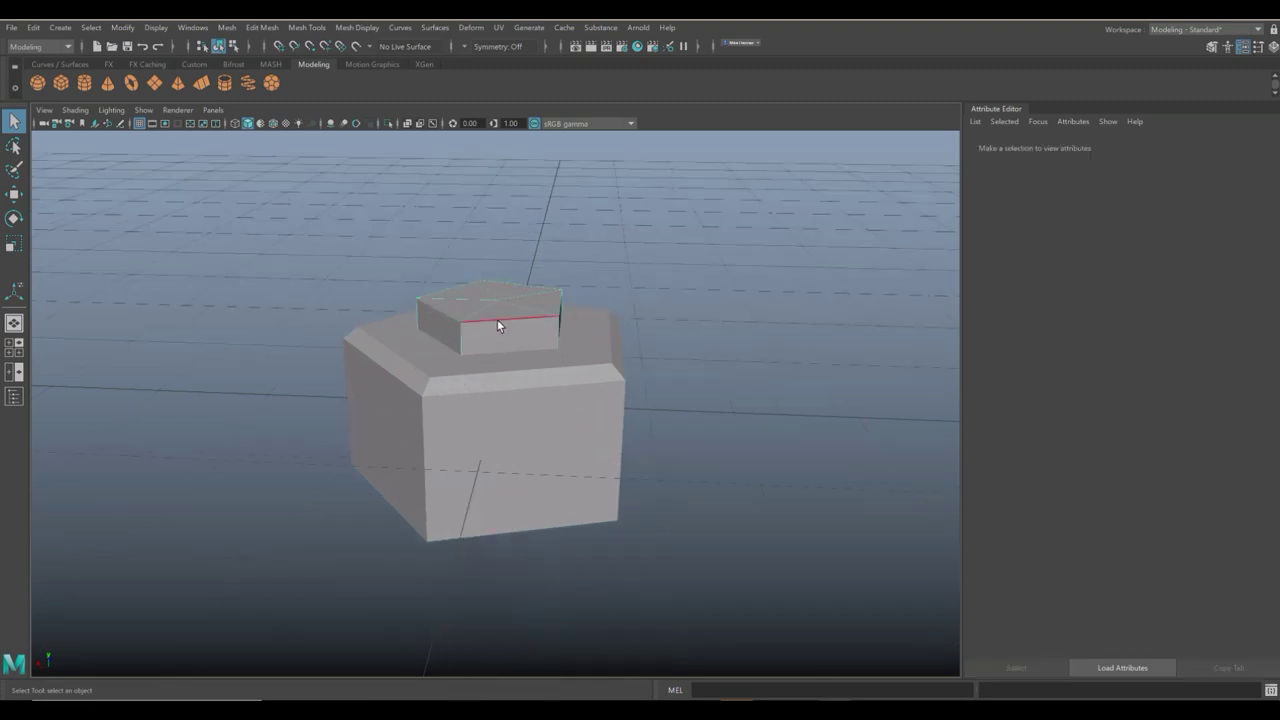
click(497, 320)
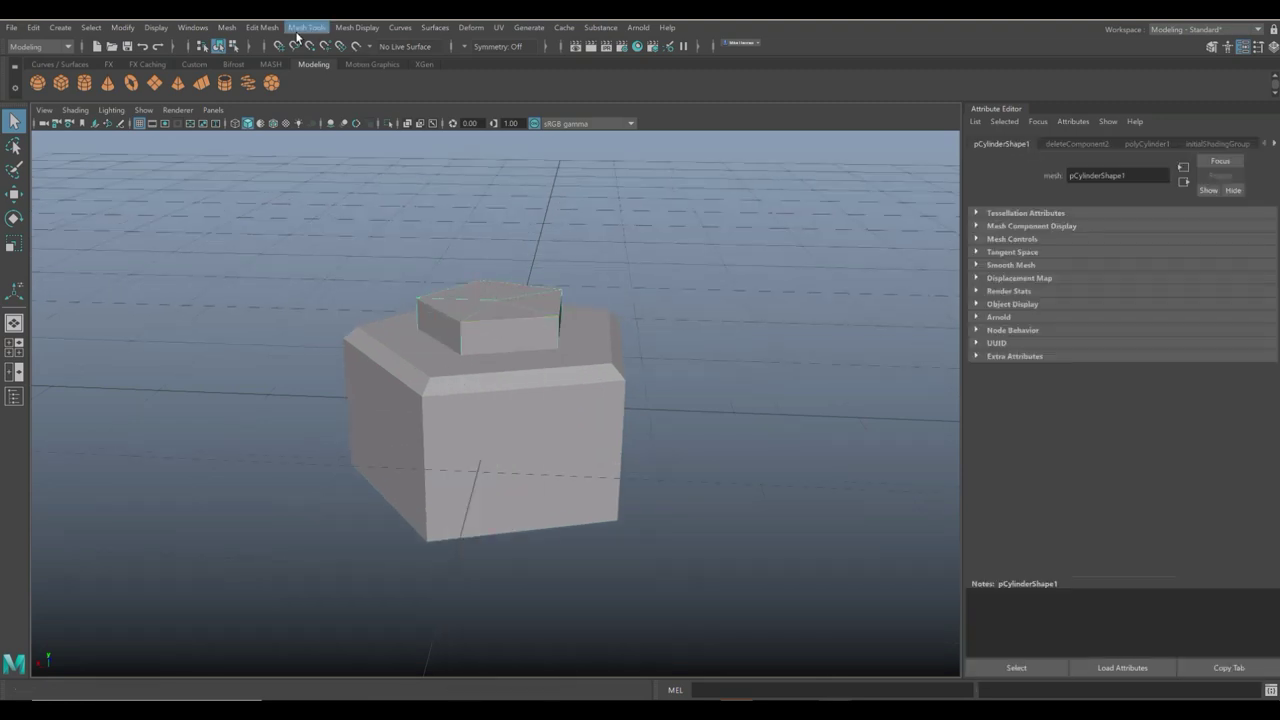
click(262, 27)
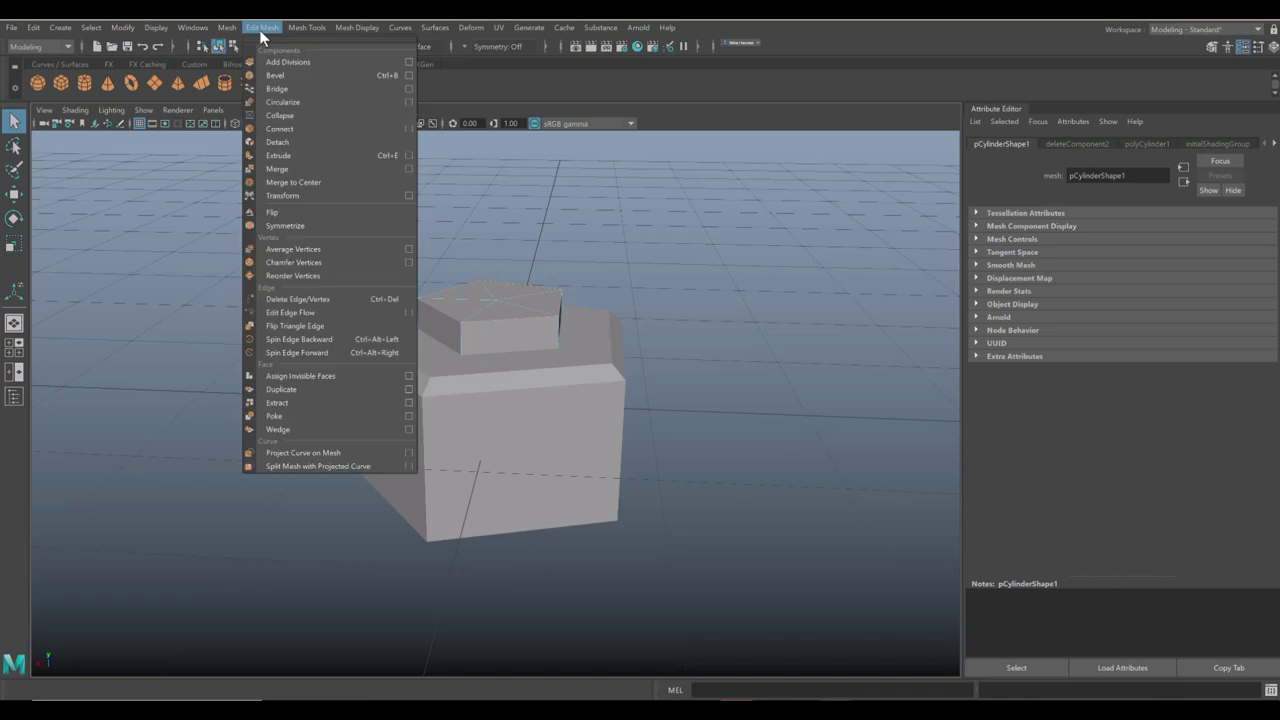
click(288, 74)
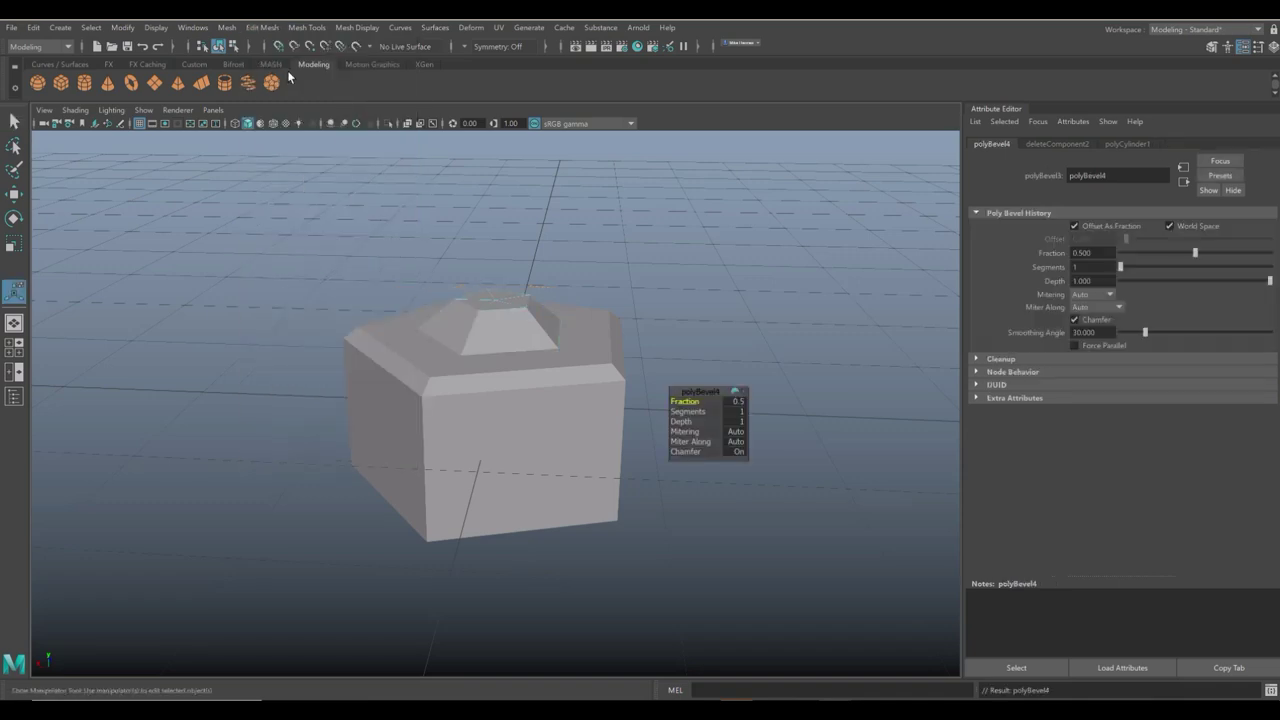
click(731, 401)
text(0.15)
key(Return)
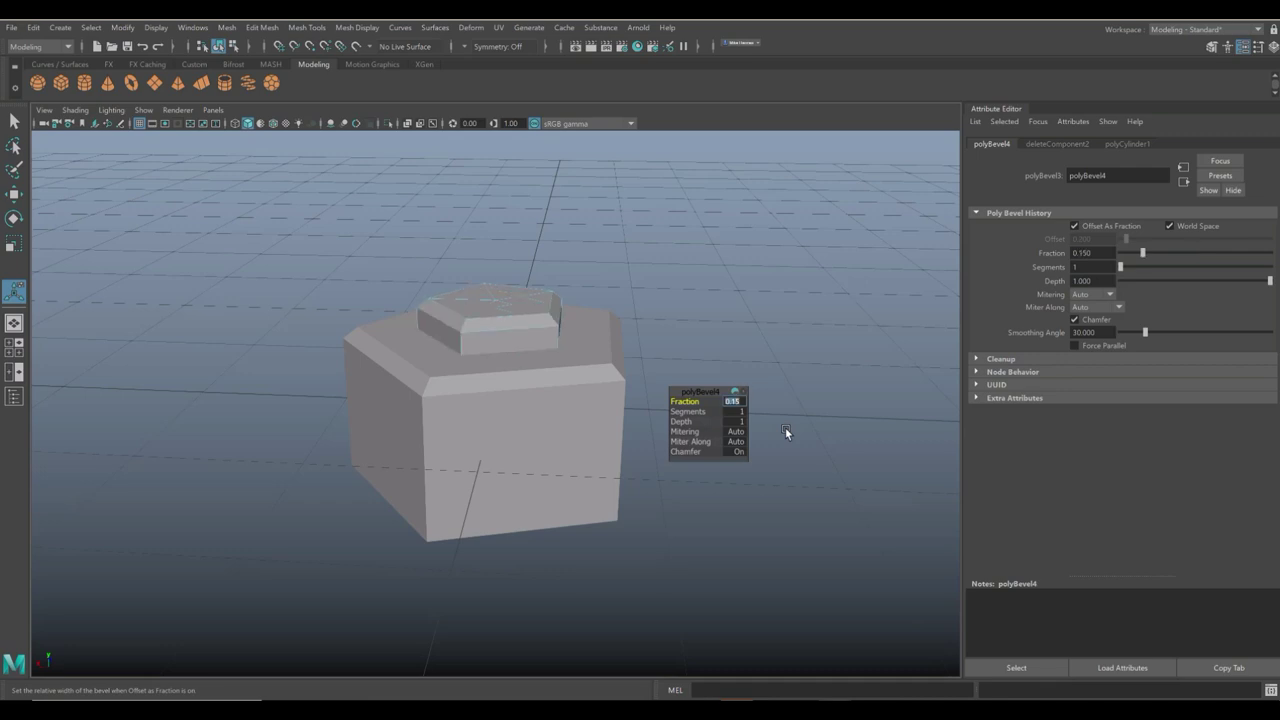
click(720, 291)
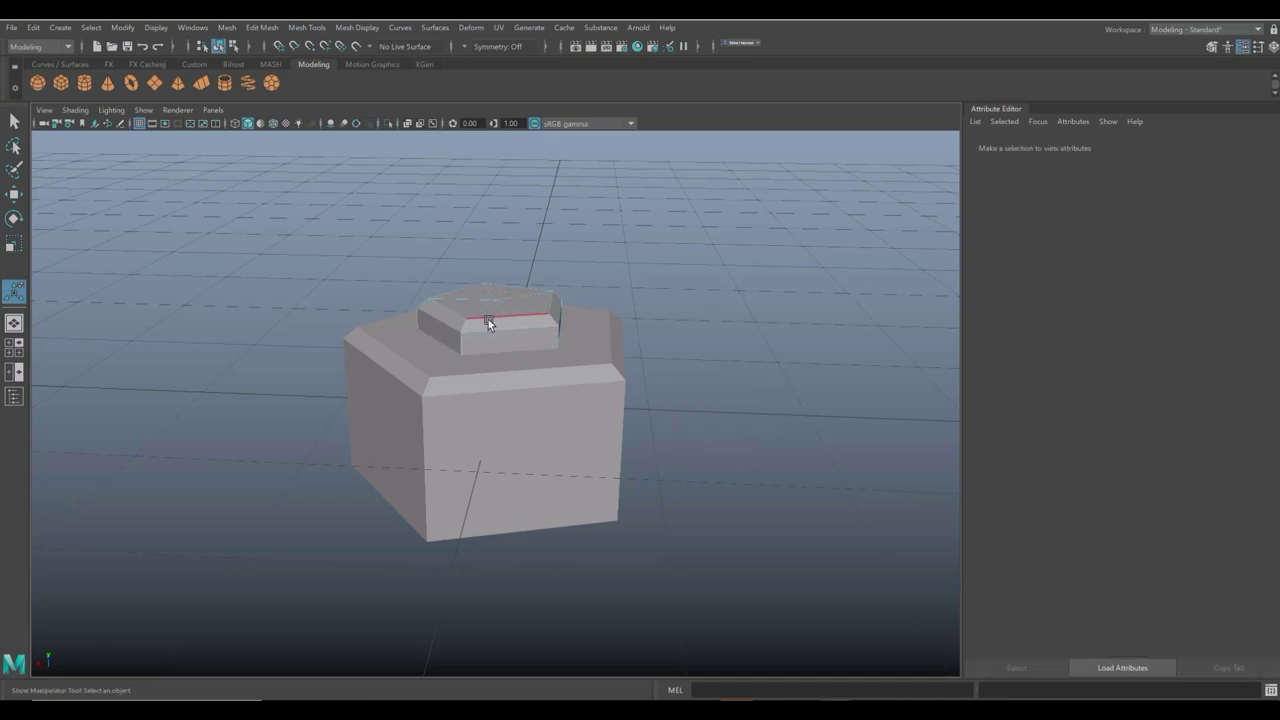
Combine the bevelled pipe and the inner cylinder into a single mesh.
right_drag(524, 352, 565, 319)
shift+click(610, 520)
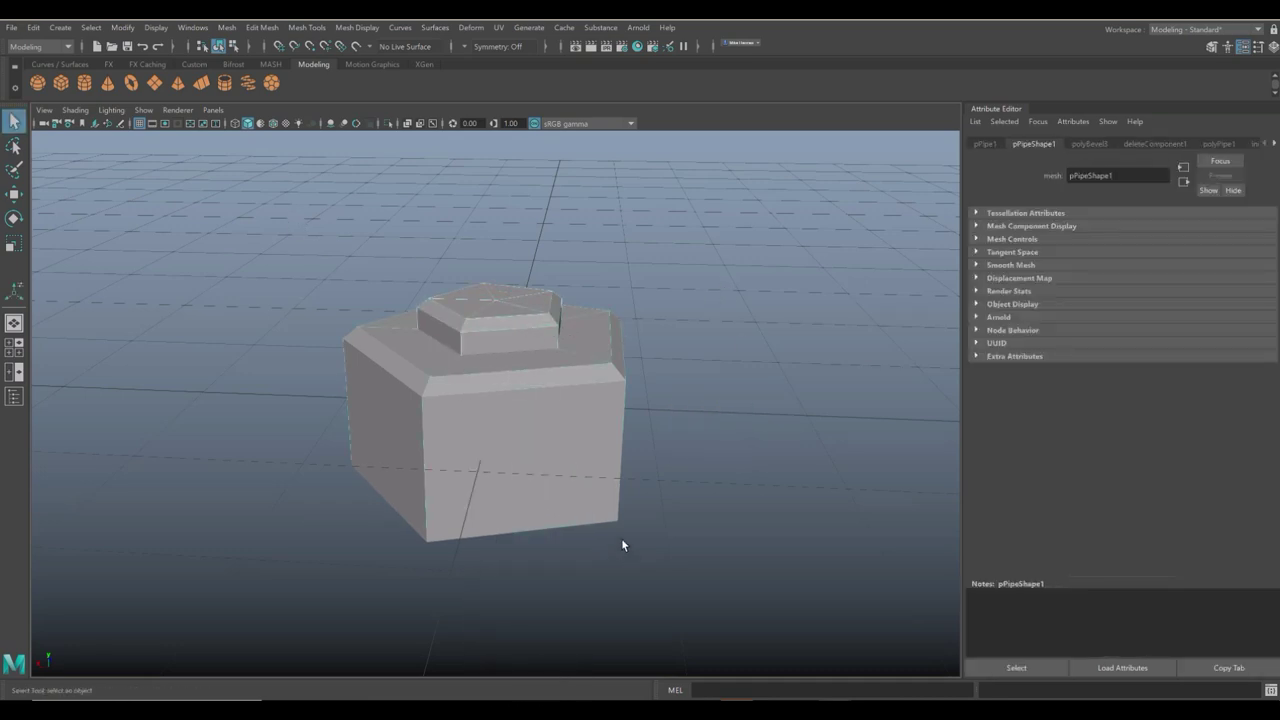
click(227, 27)
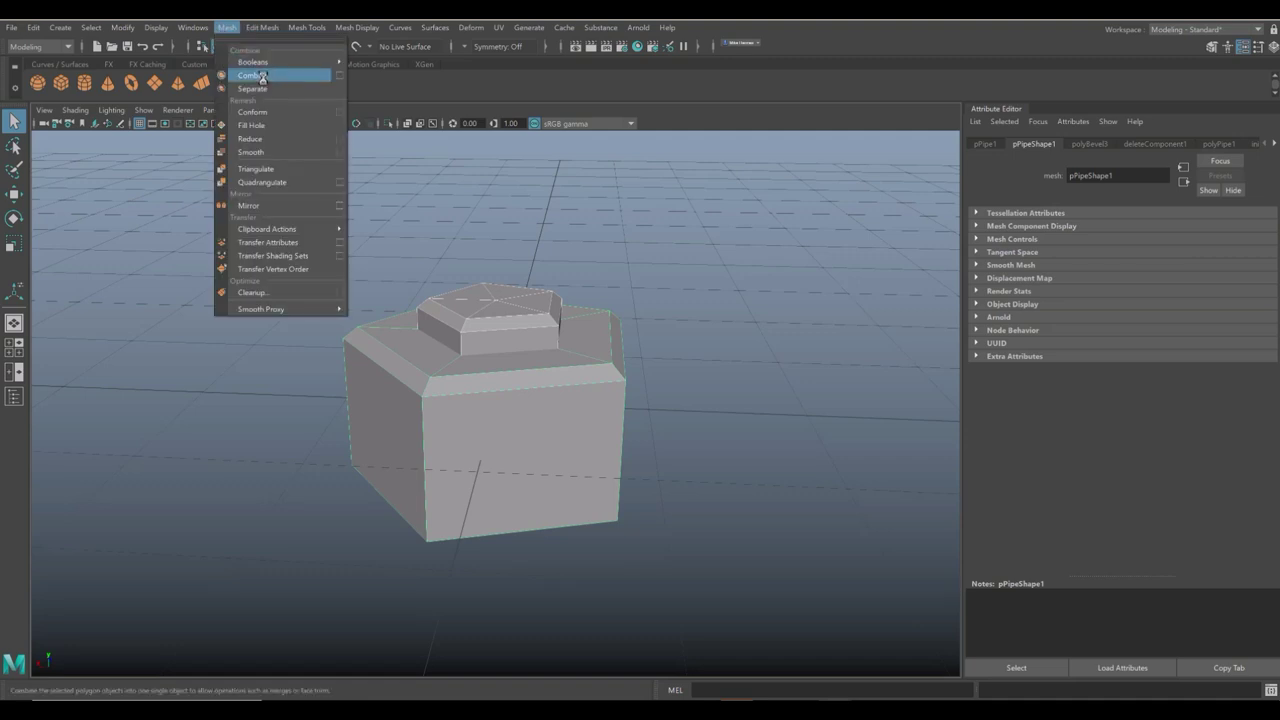
click(263, 76)
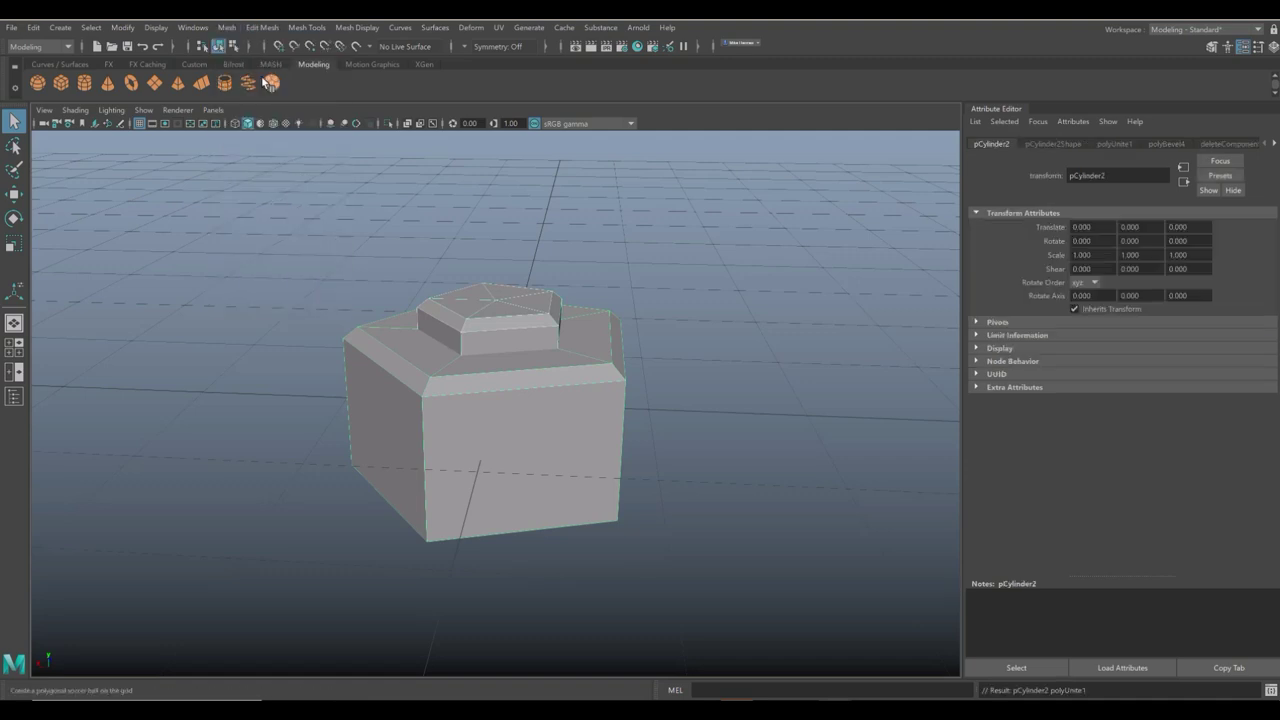
Compare the small five-sided piece with the panel in the top view, select the panel, and return to the perspective view.
click(15, 345)
key(space)
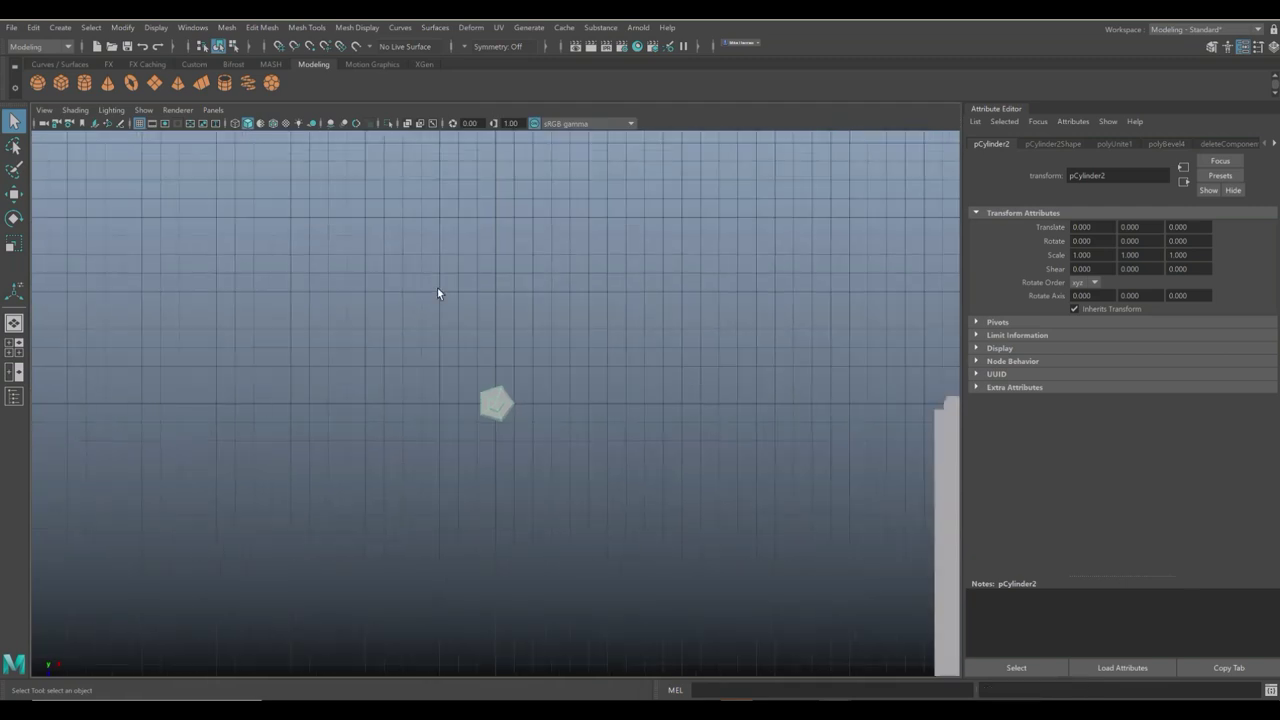
scroll(486, 340, down, 6)
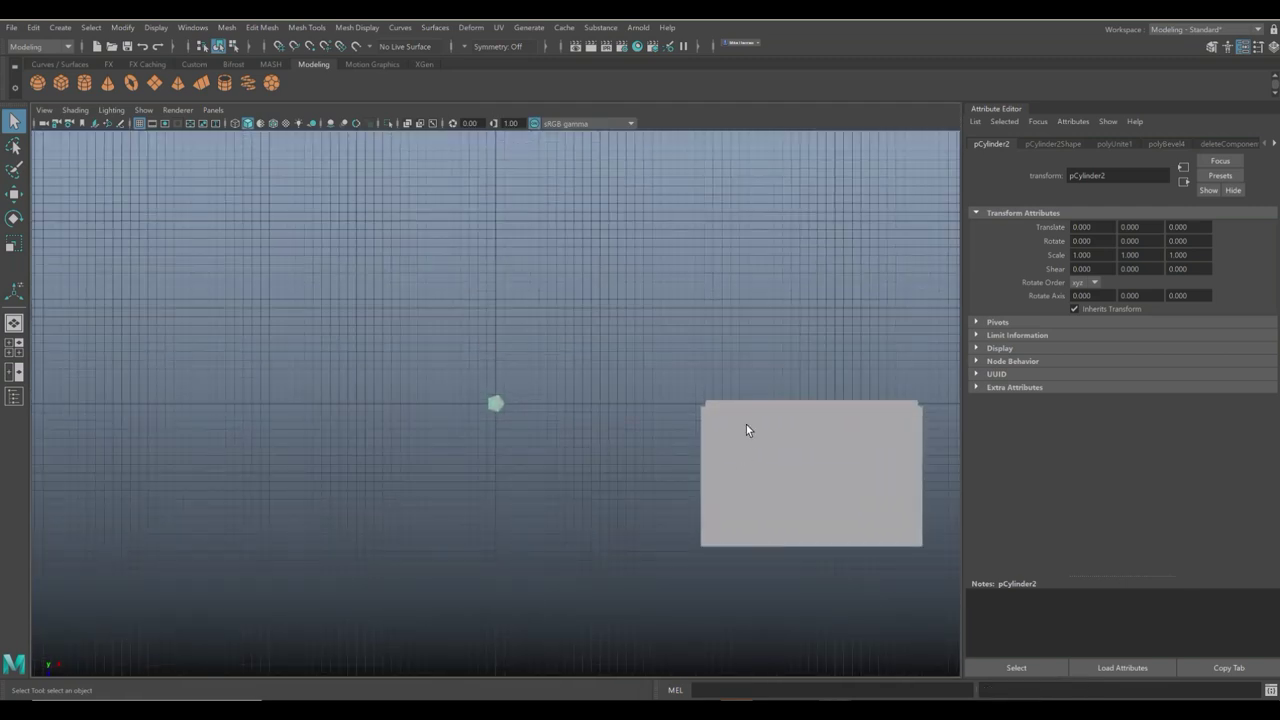
click(746, 428)
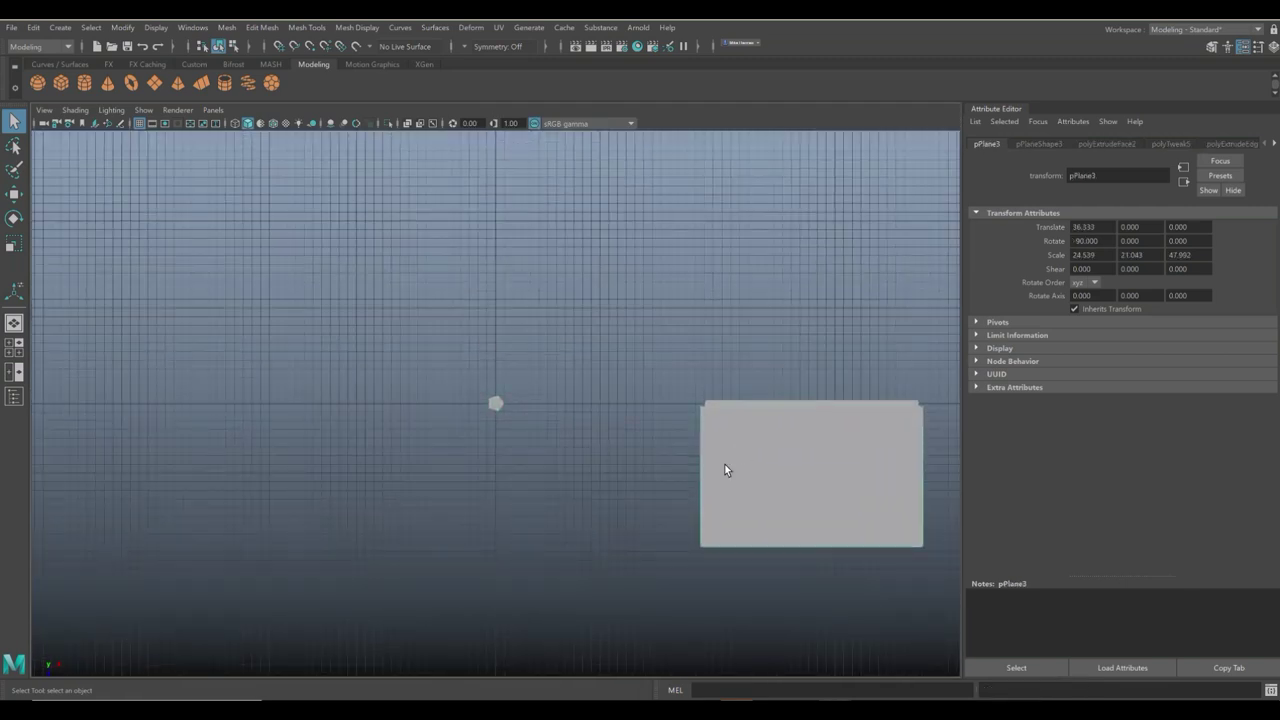
click(14, 346)
key(space)
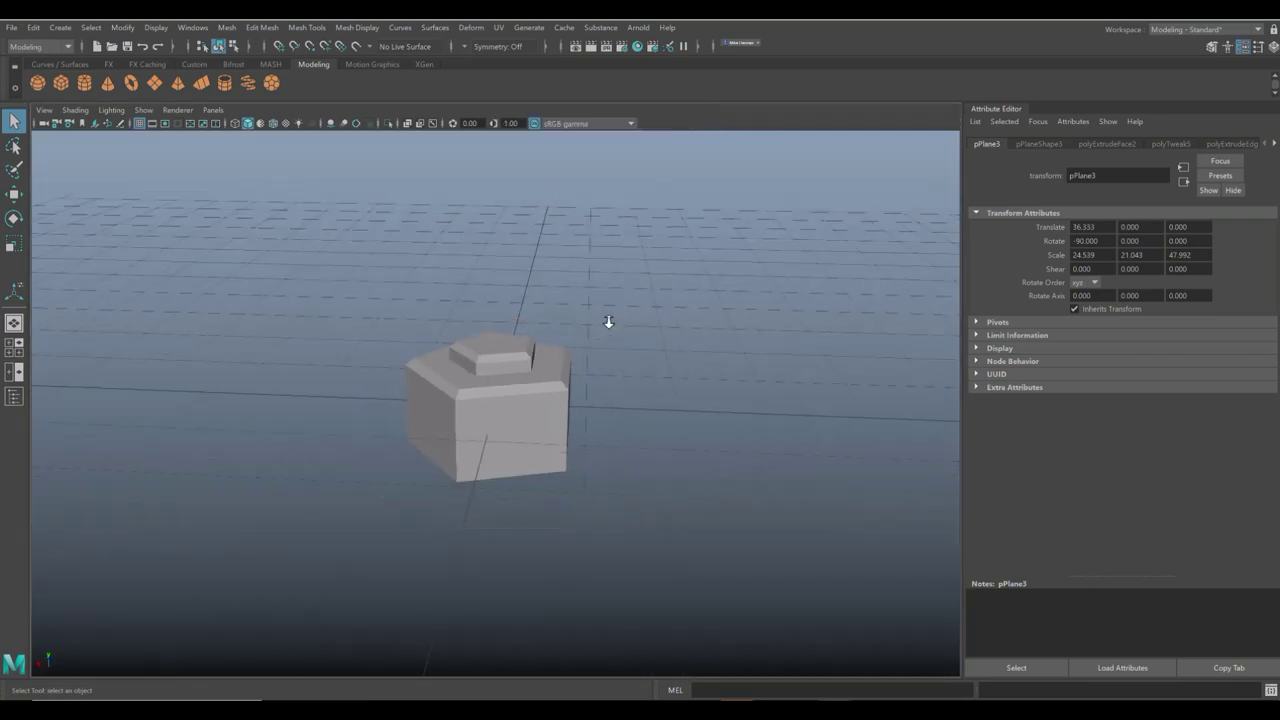
Rotate the panel until it lies flat, with its rotation at 0 on all axes.
scroll(608, 321, down, 10)
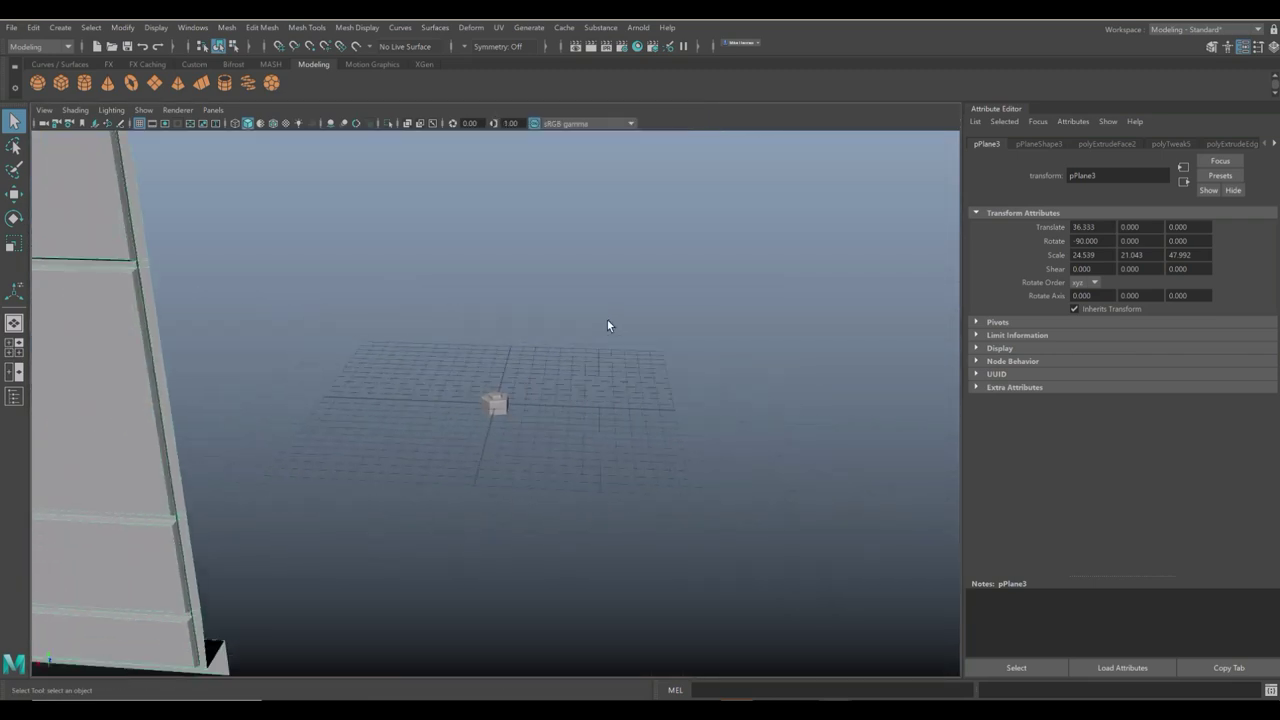
alt+drag(607, 325, 205, 323)
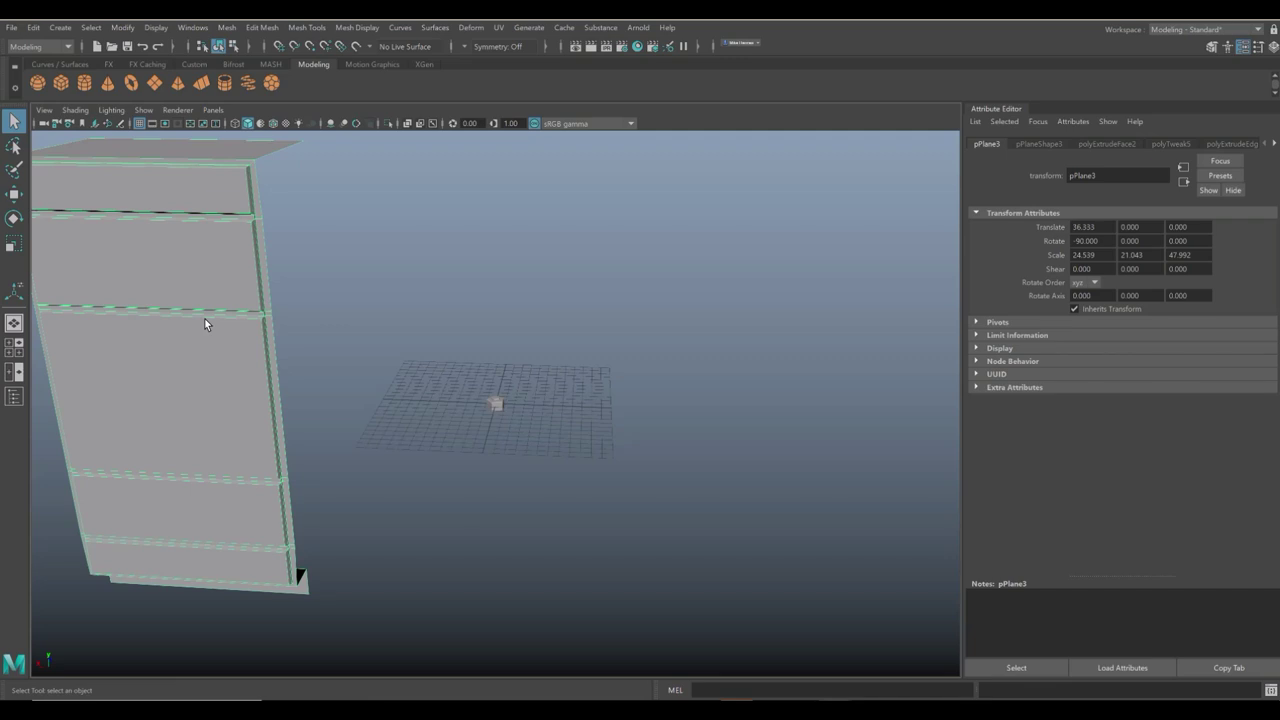
key(e)
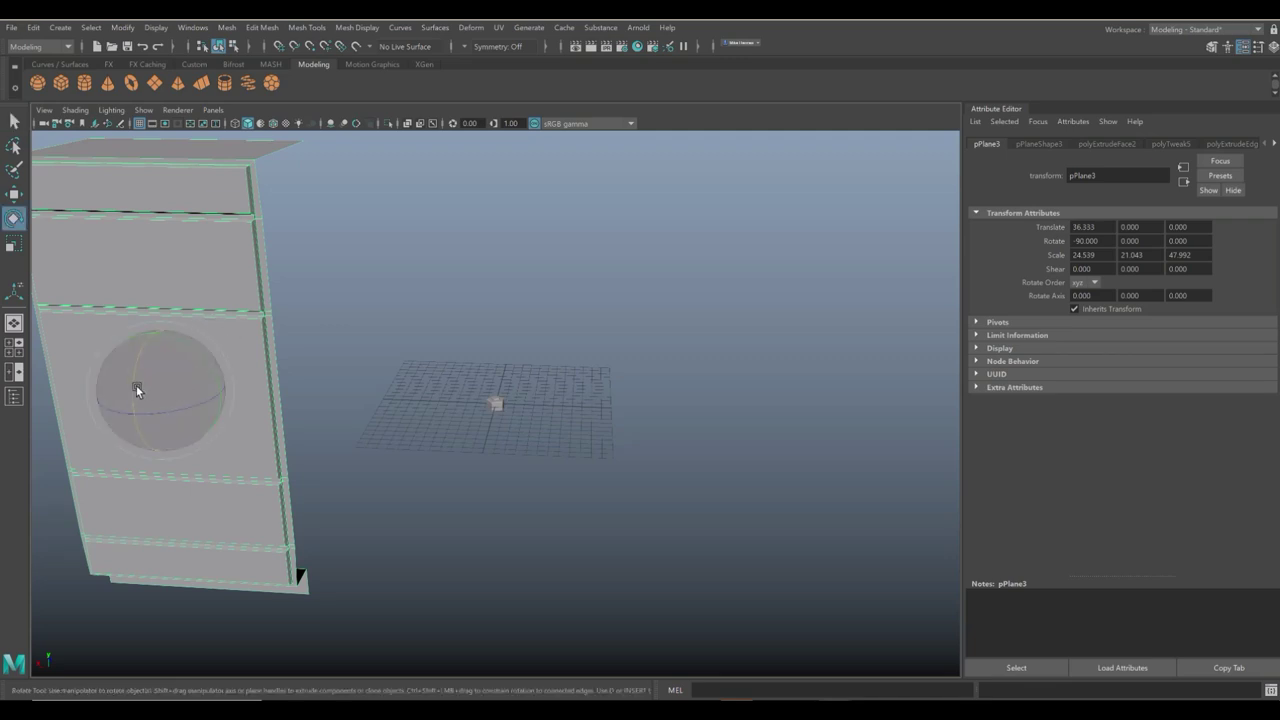
drag(136, 386, 198, 400)
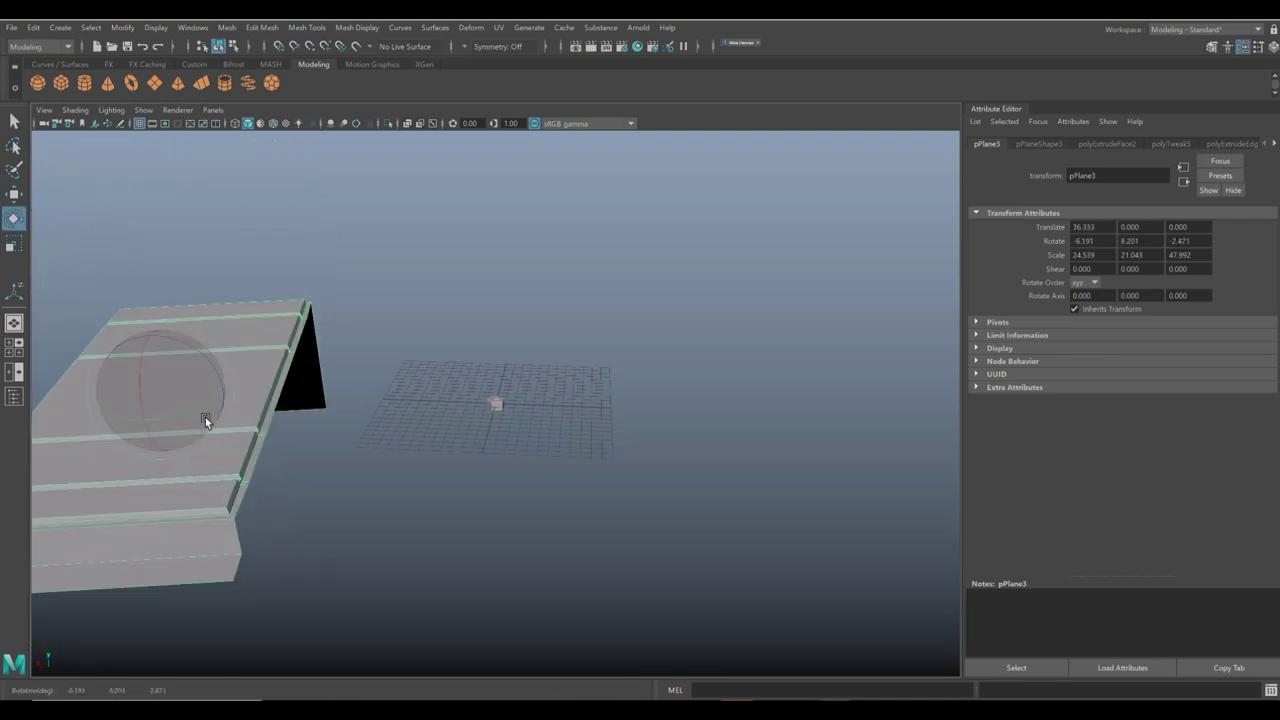
key(ctrl+z)
alt+drag(344, 471, 589, 478)
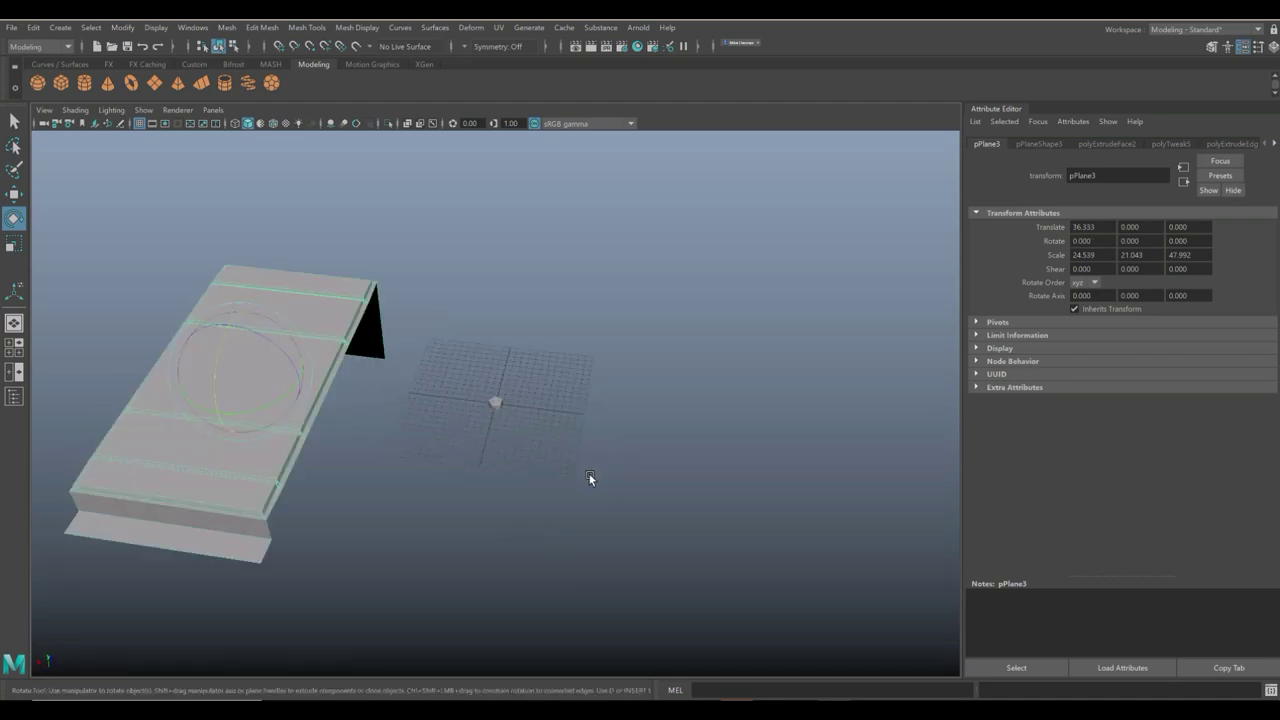
In the top view, move the five-sided bolt onto the panel's narrow end section, at about X 29.187, Z -22.697.
click(16, 350)
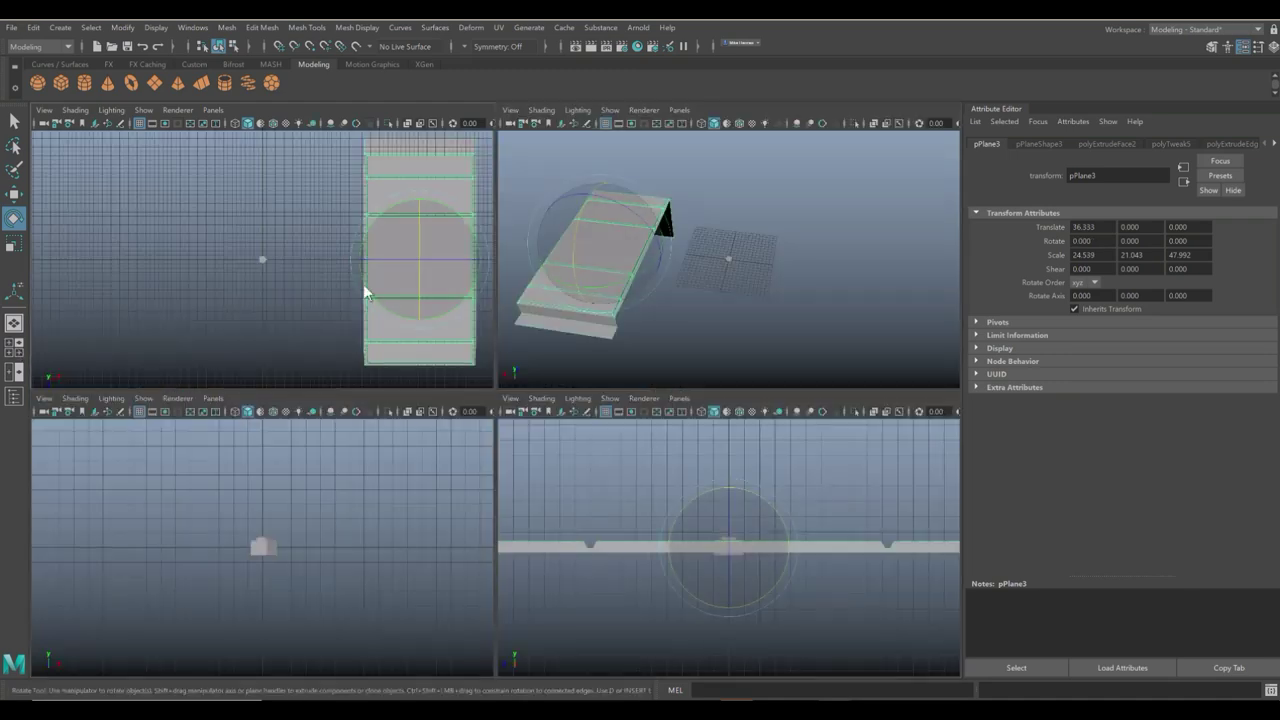
key(space)
click(497, 405)
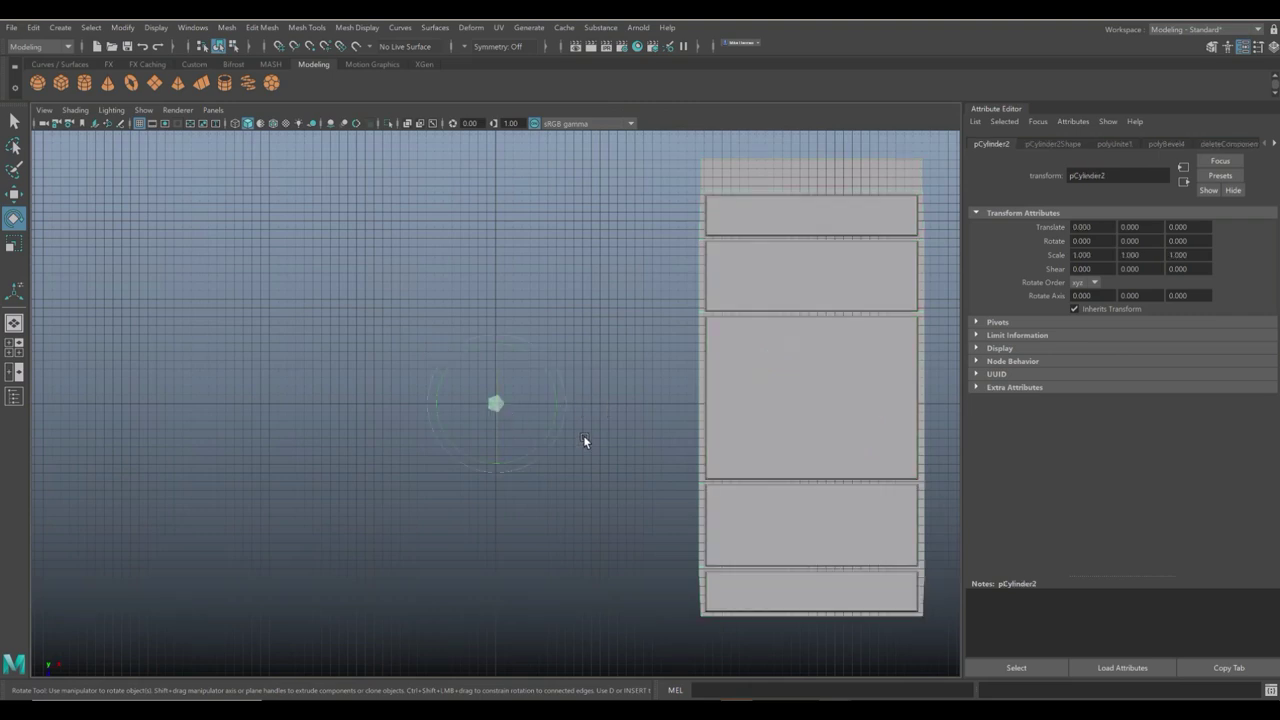
key(w)
drag(563, 404, 816, 409)
drag(752, 470, 760, 273)
key(f)
scroll(517, 401, down, 6)
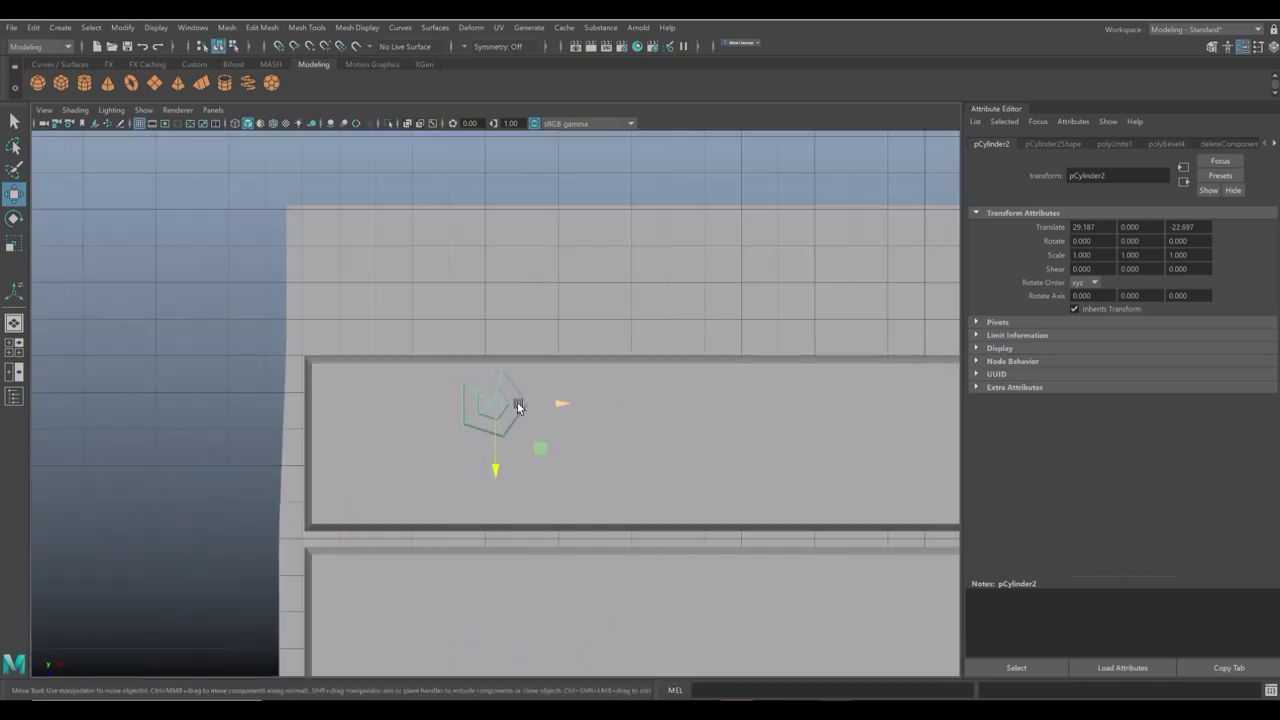
scroll(517, 403, down, 4)
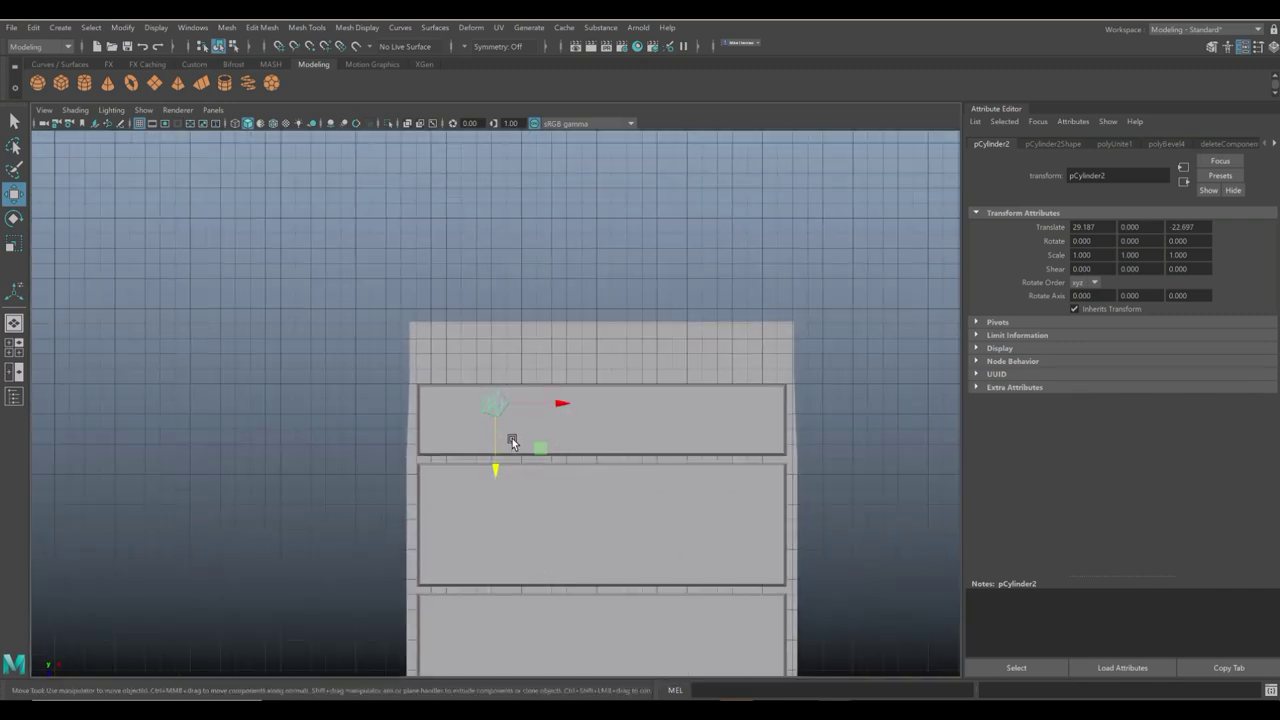
alt+middle_drag(513, 432, 489, 533)
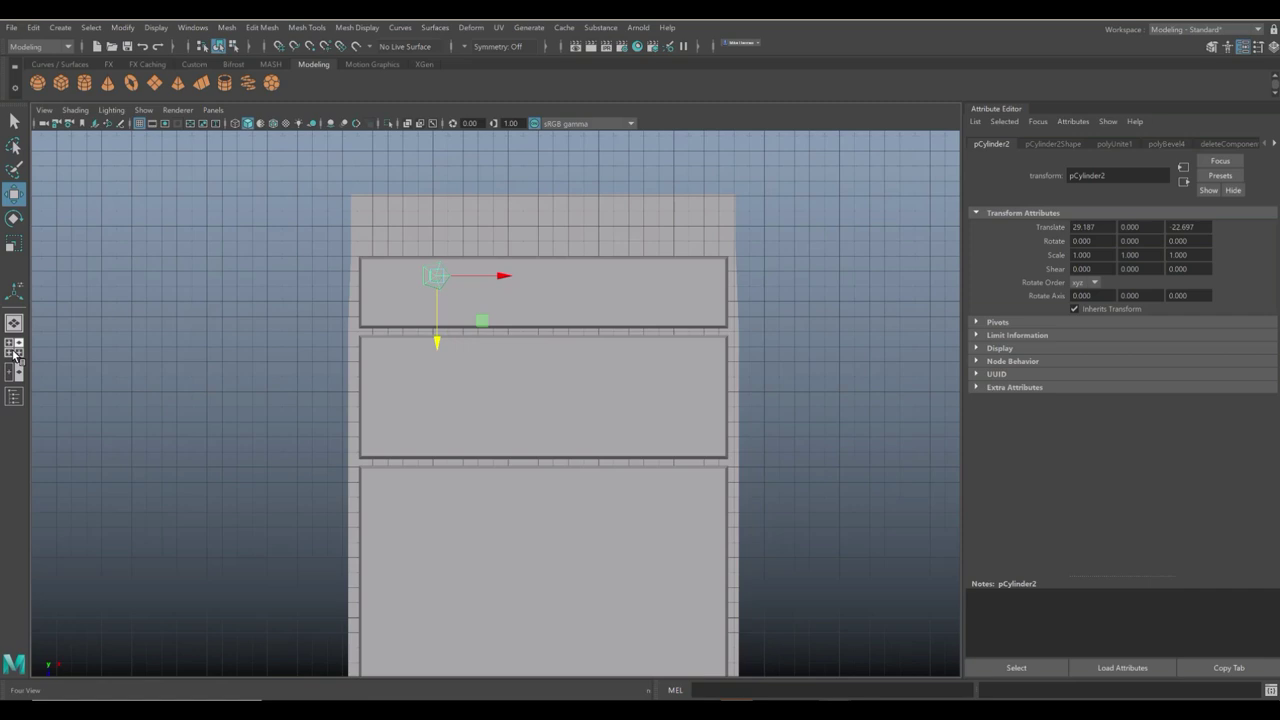
Turn the panel around its vertical axis to a Y rotation of -180 degrees.
click(14, 352)
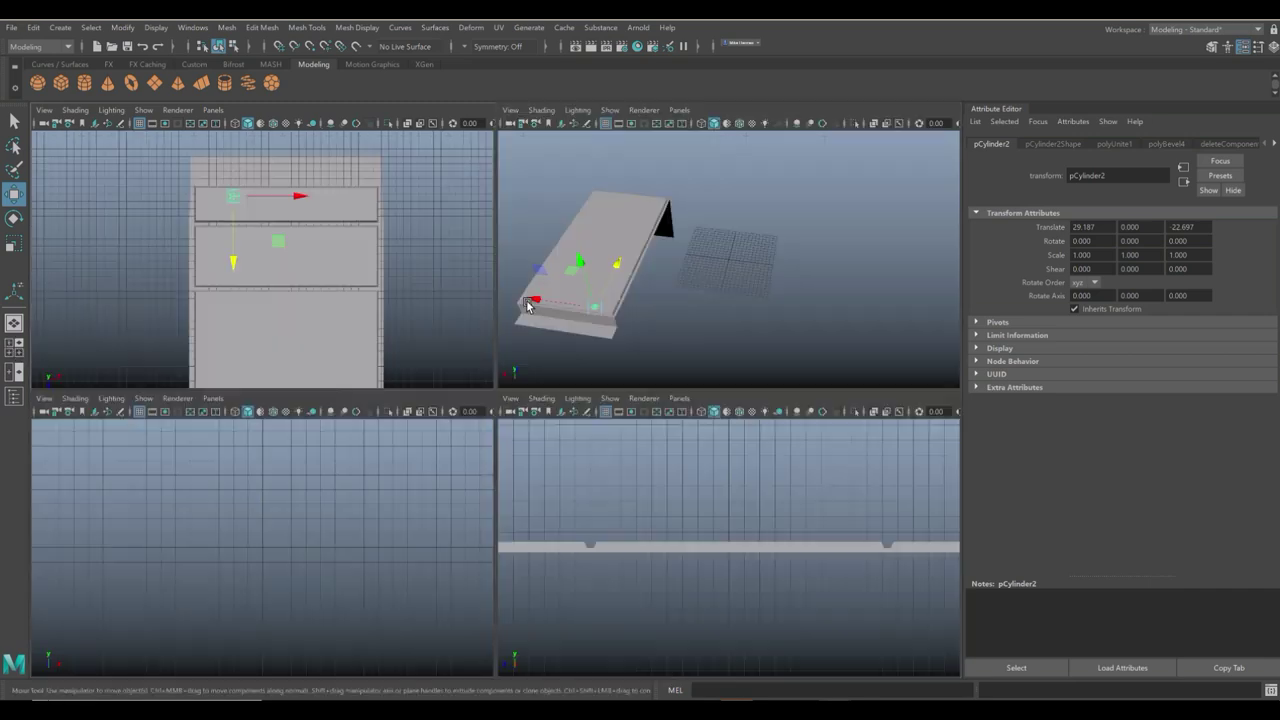
scroll(590, 330, up, 2)
scroll(443, 323, down, 3)
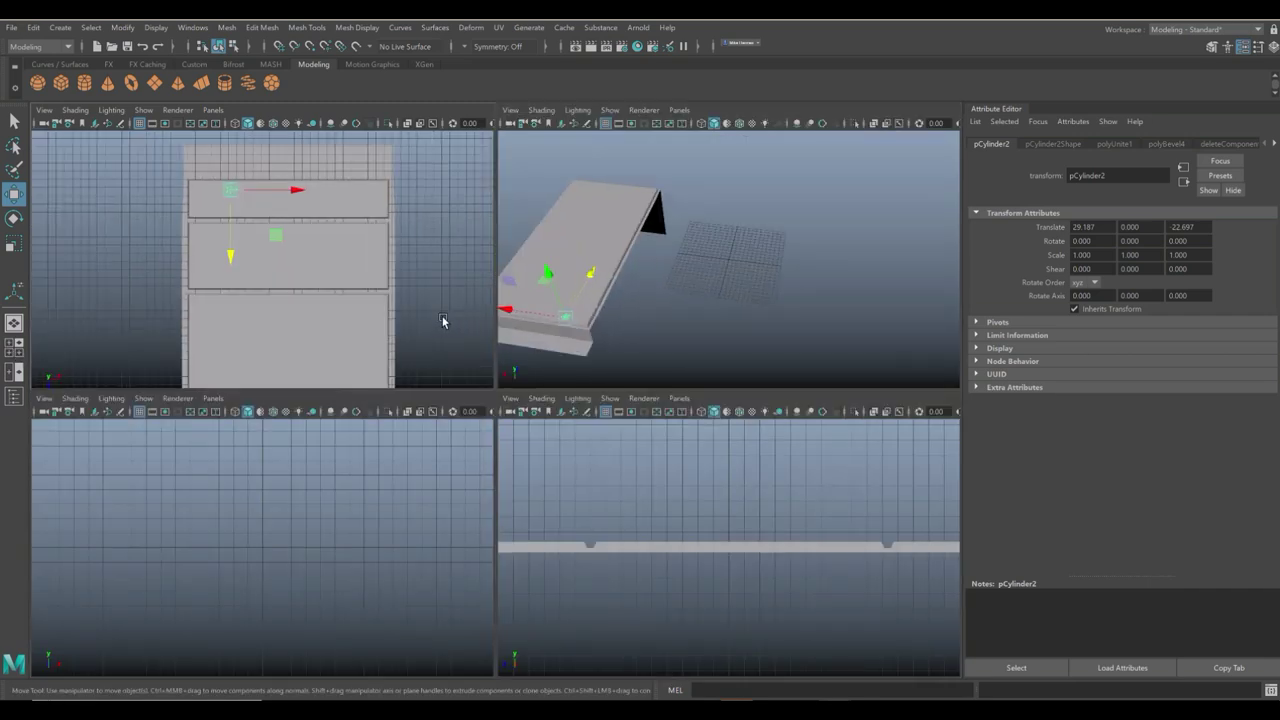
click(337, 297)
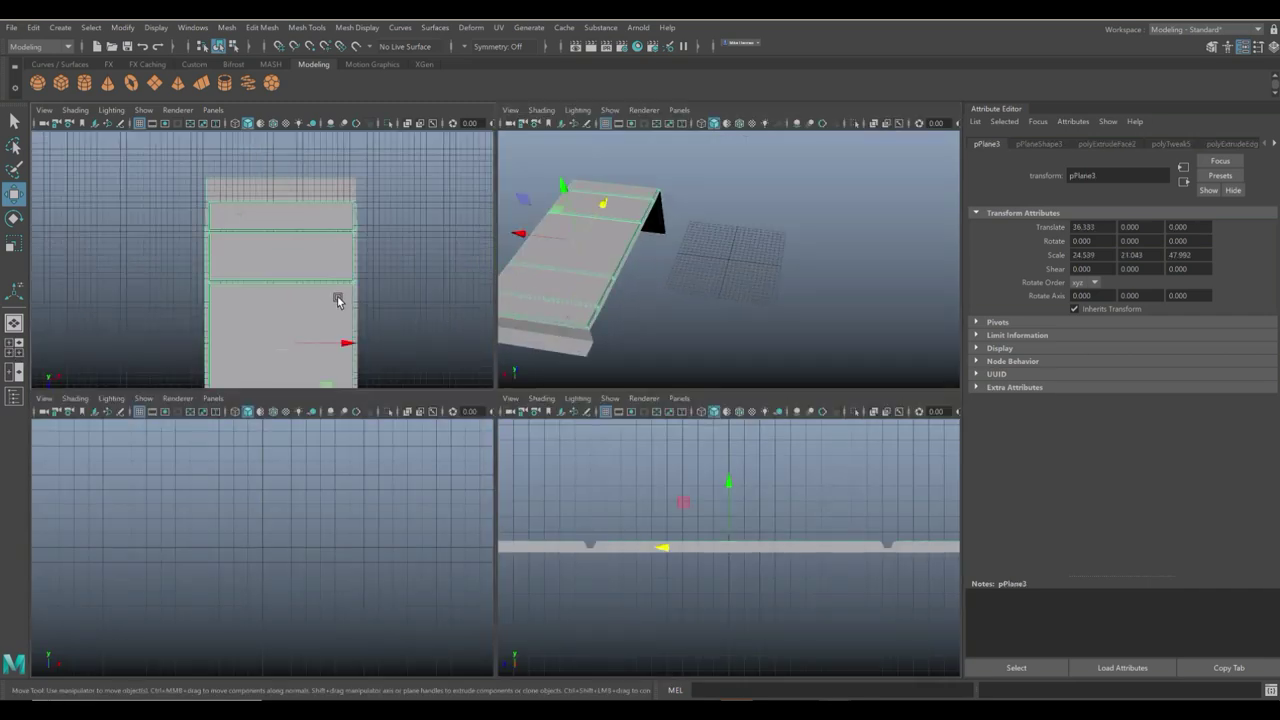
key(e)
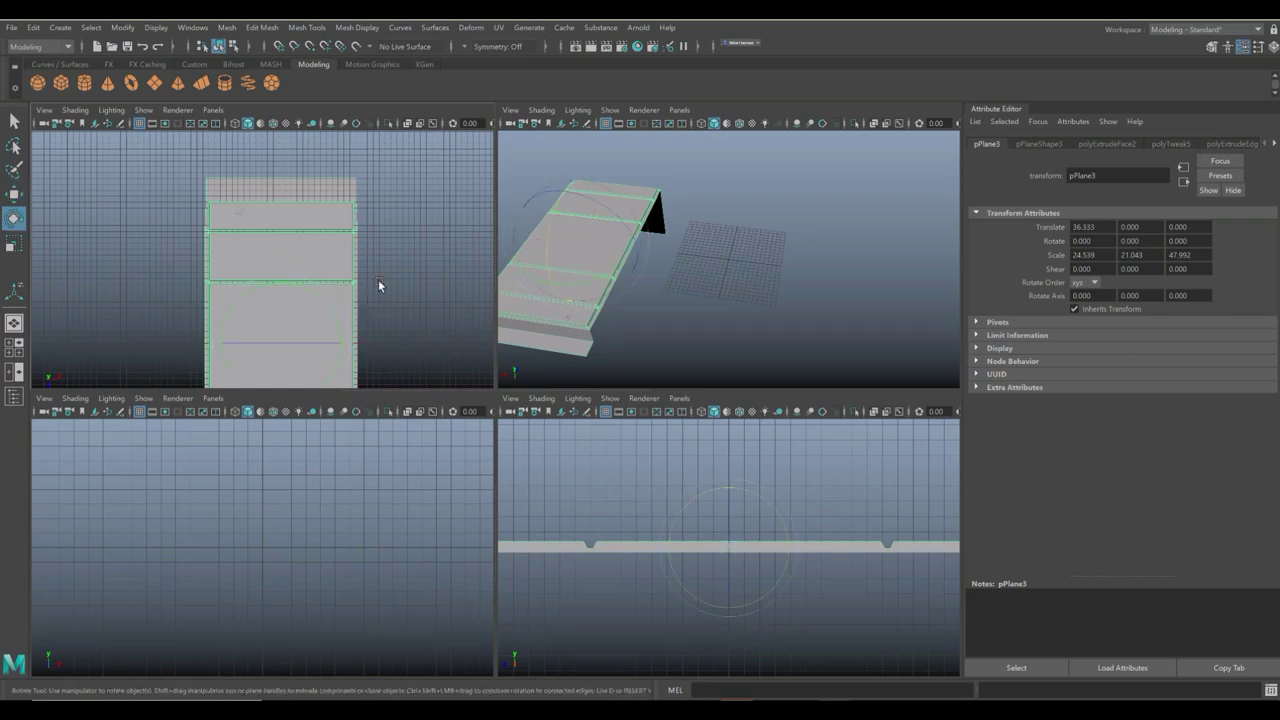
drag(311, 292, 358, 371)
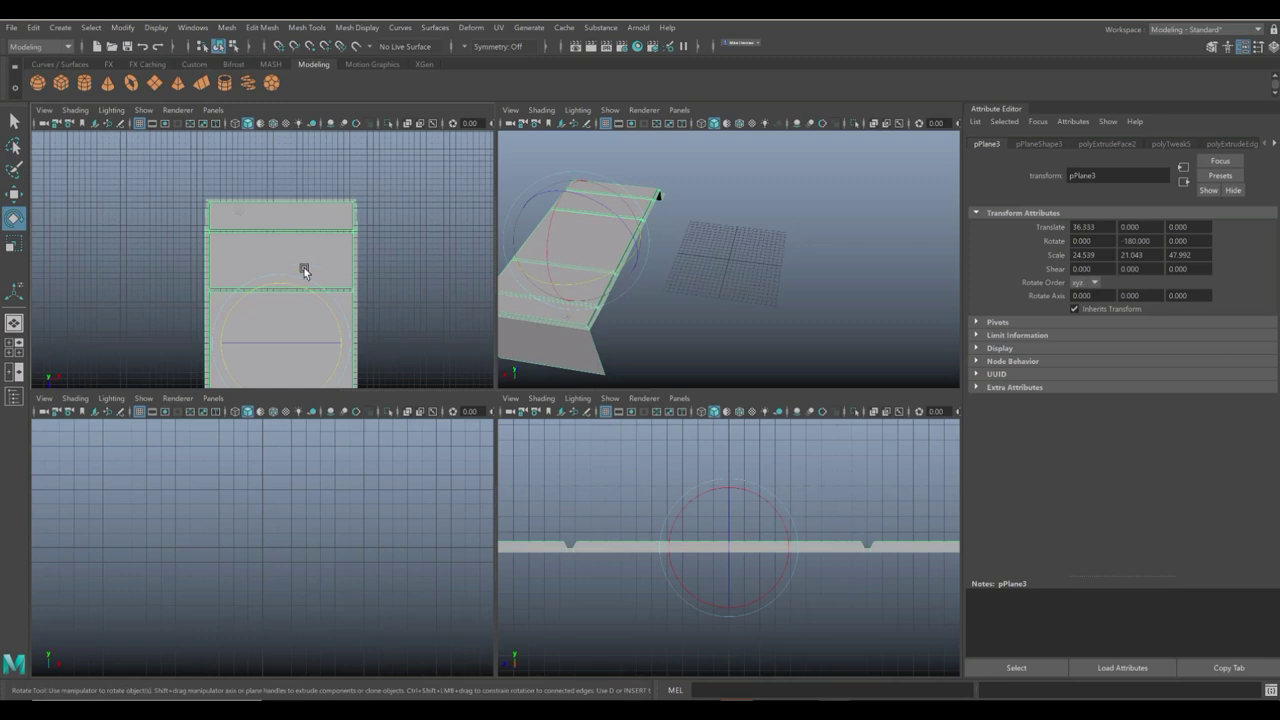
Scale the bolt down uniformly to about 0.53 in the top view.
key(space)
click(450, 303)
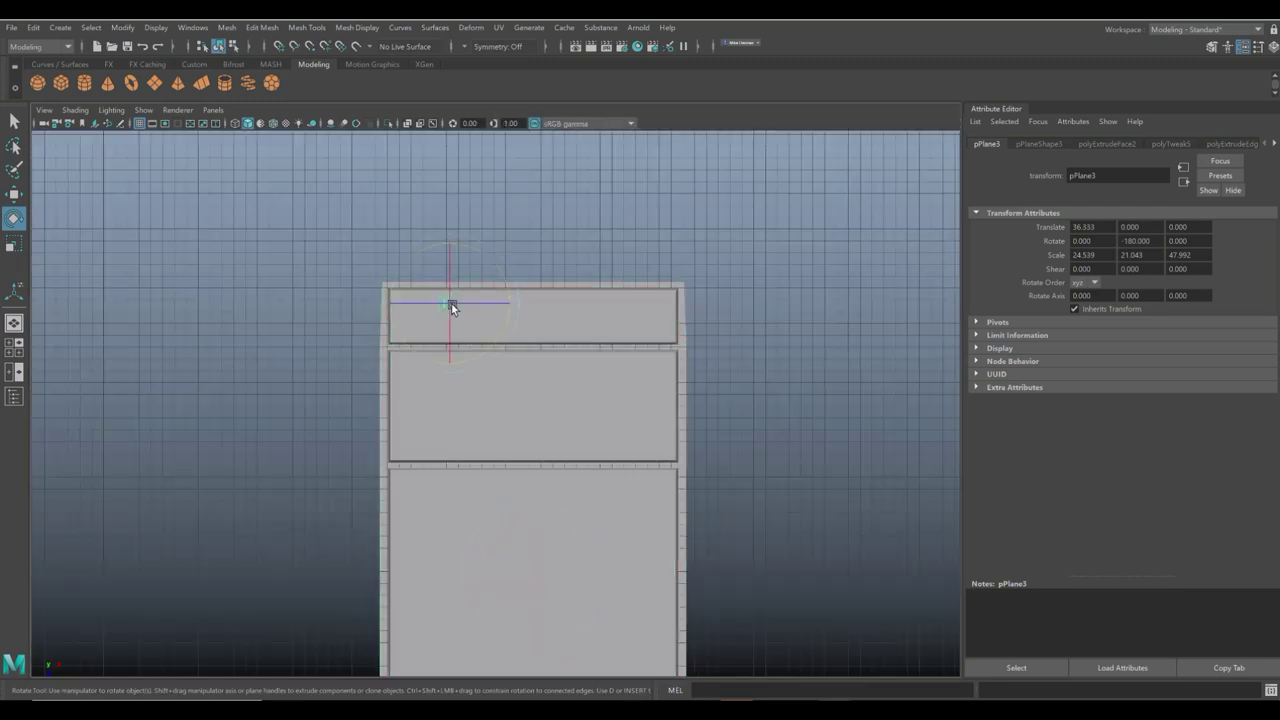
key(r)
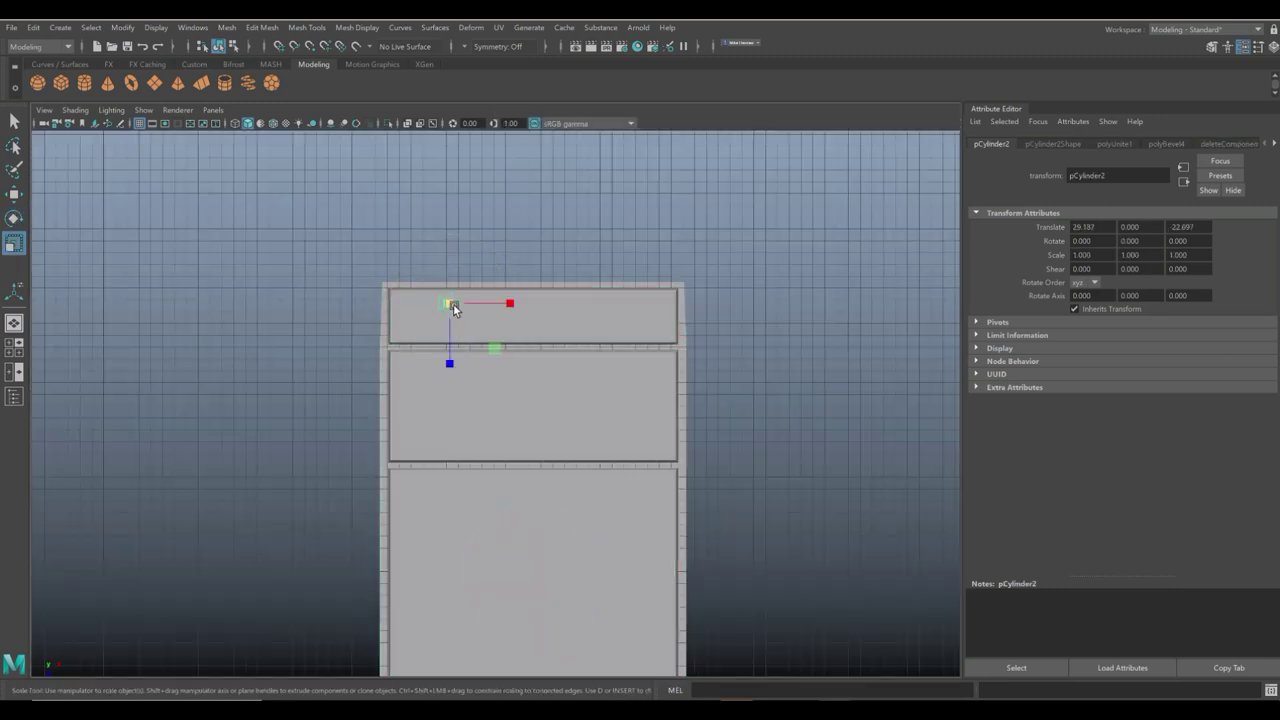
drag(453, 303, 443, 311)
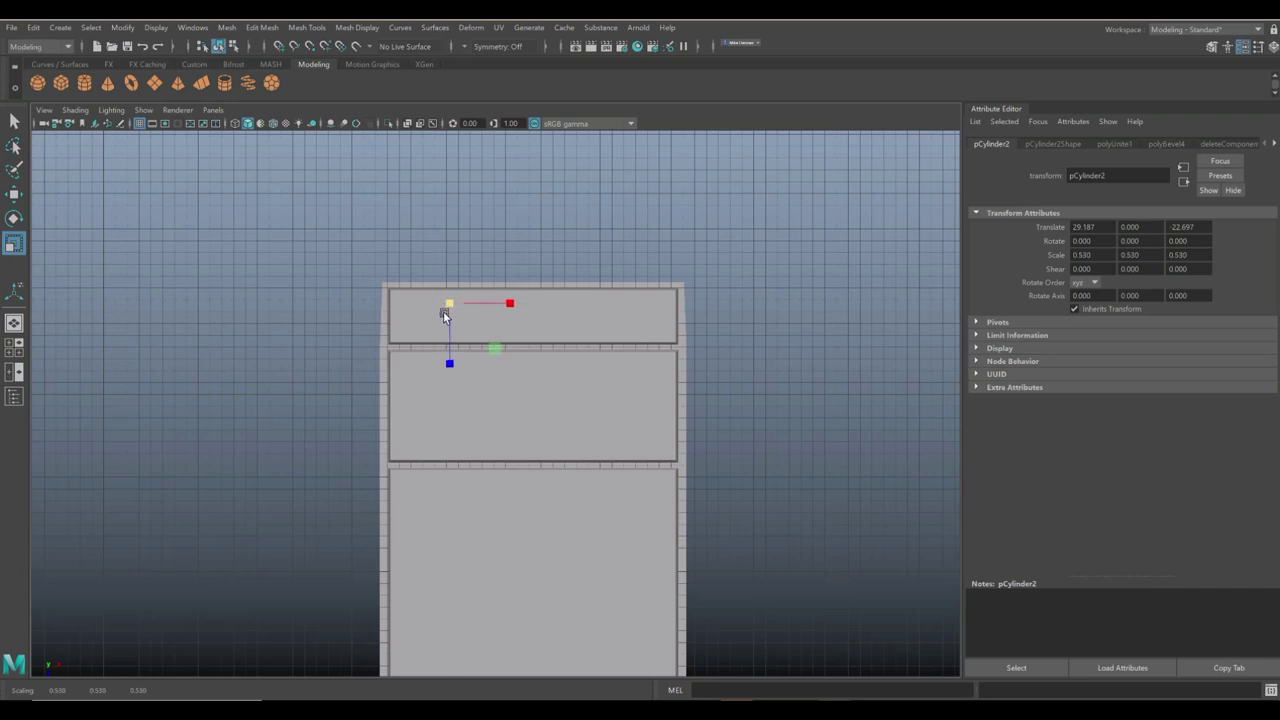
key(f)
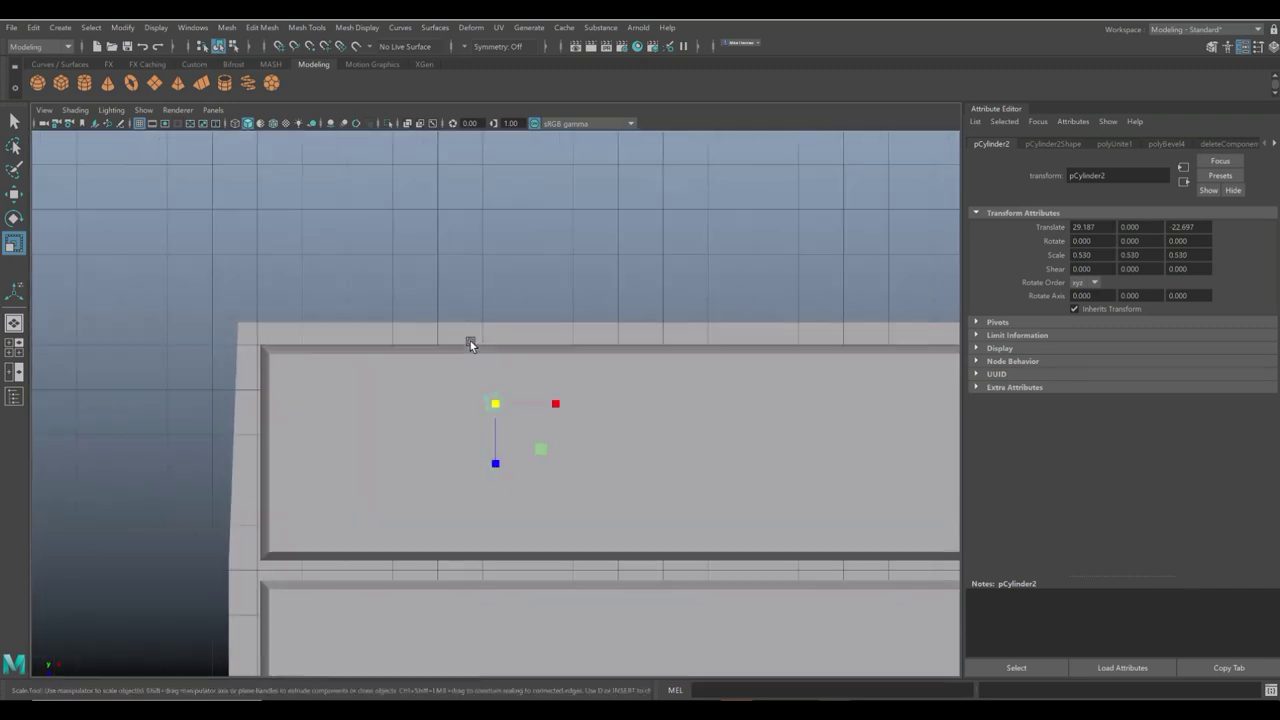
alt+right_drag(470, 345, 373, 345)
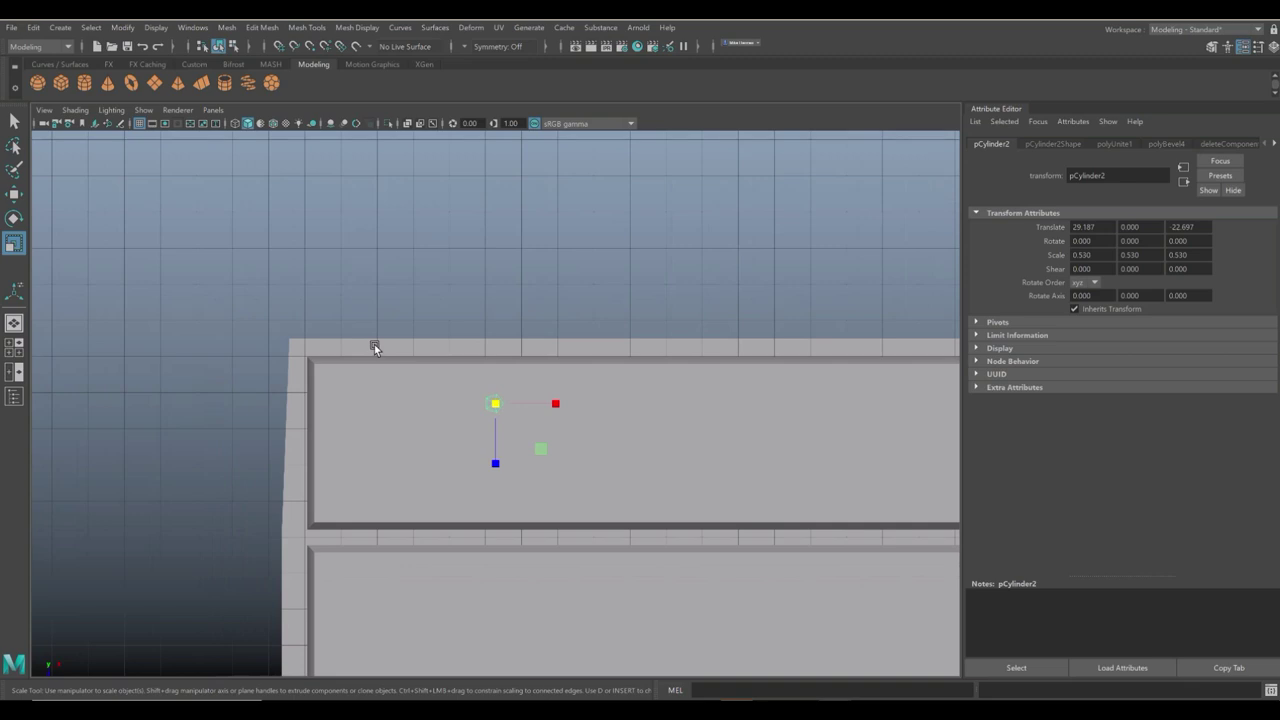
scroll(536, 364, down, 5)
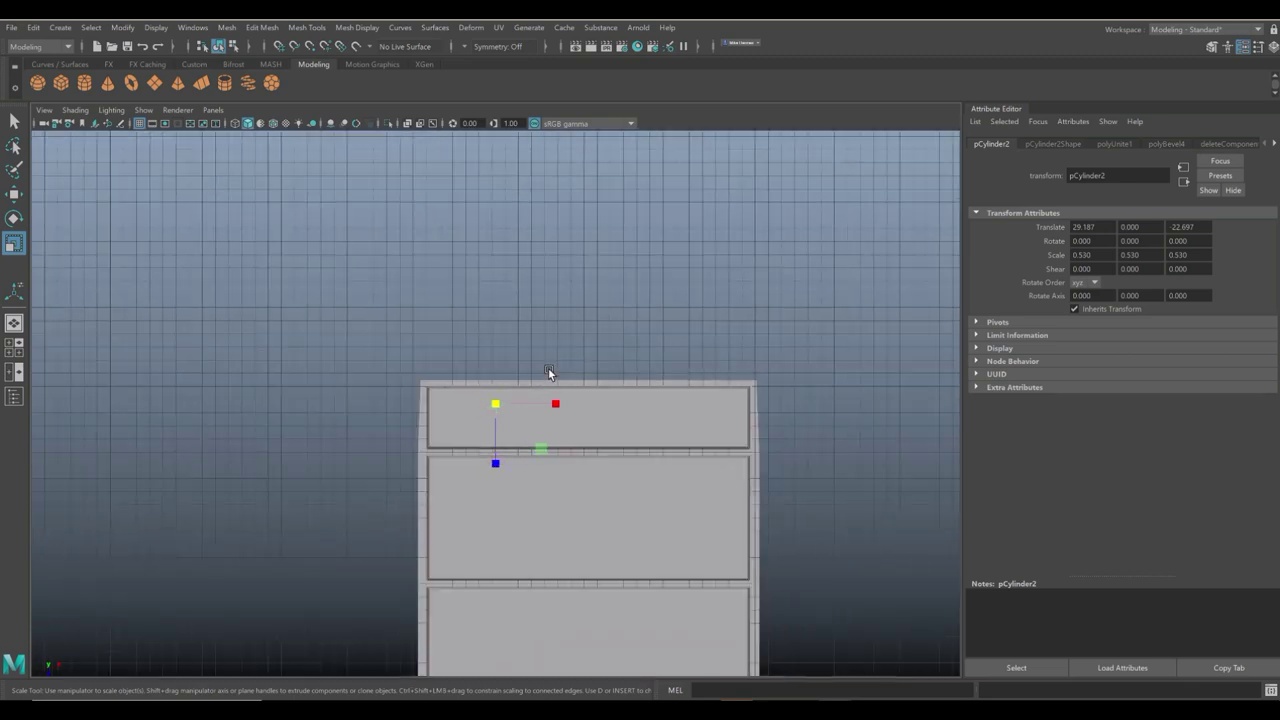
scroll(555, 390, down, 4)
Move the panel to the origin with grid snapping, using wireframe display to align it at 0, 0, 0.
click(592, 497)
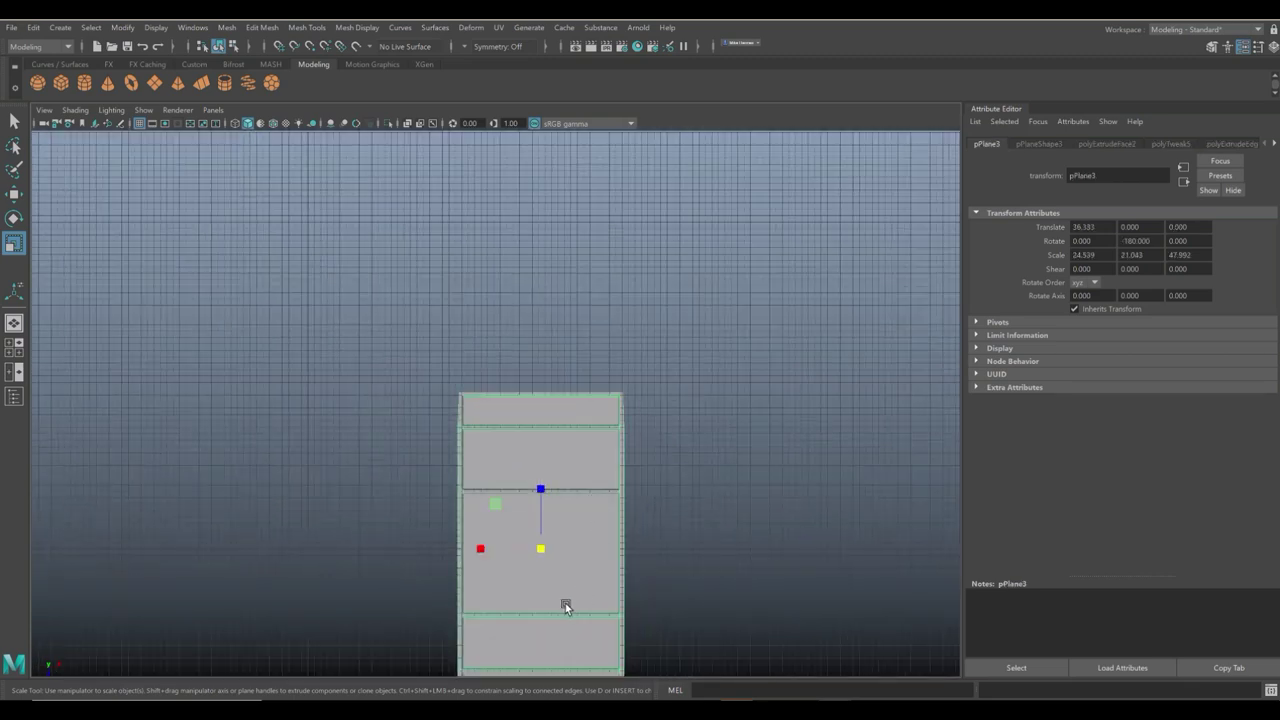
key(w)
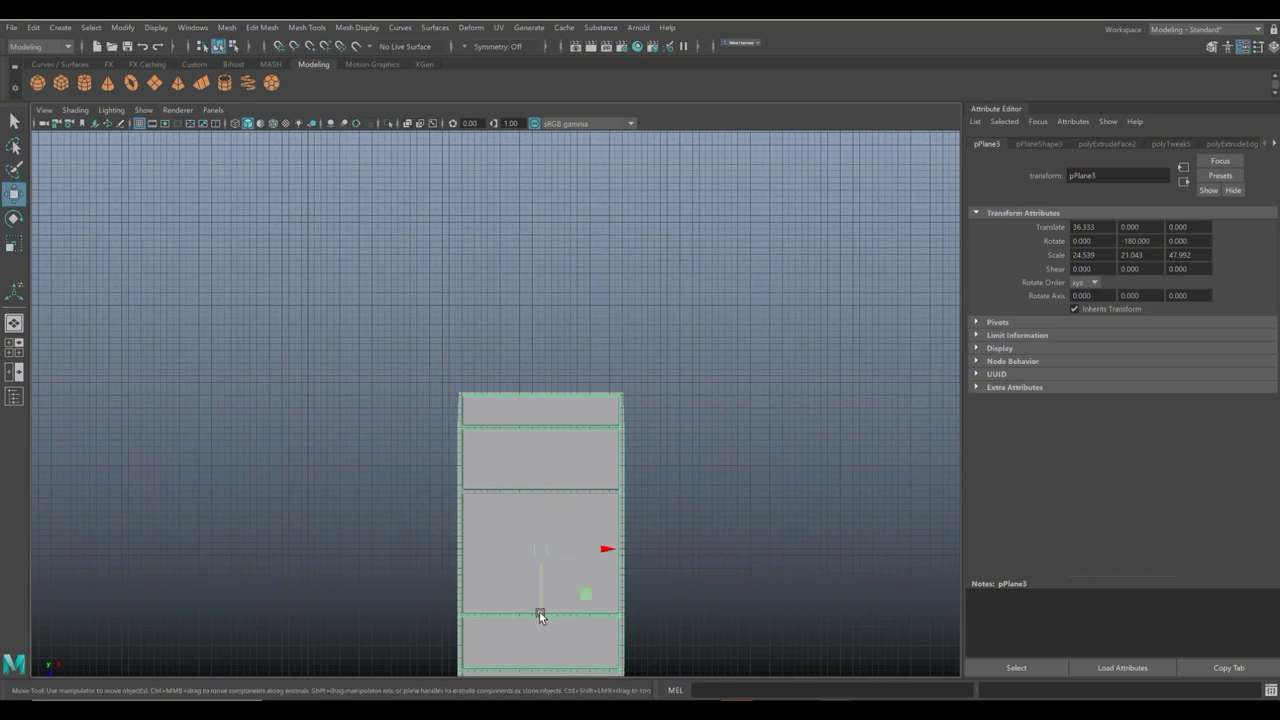
key(x)
drag(541, 550, 312, 550)
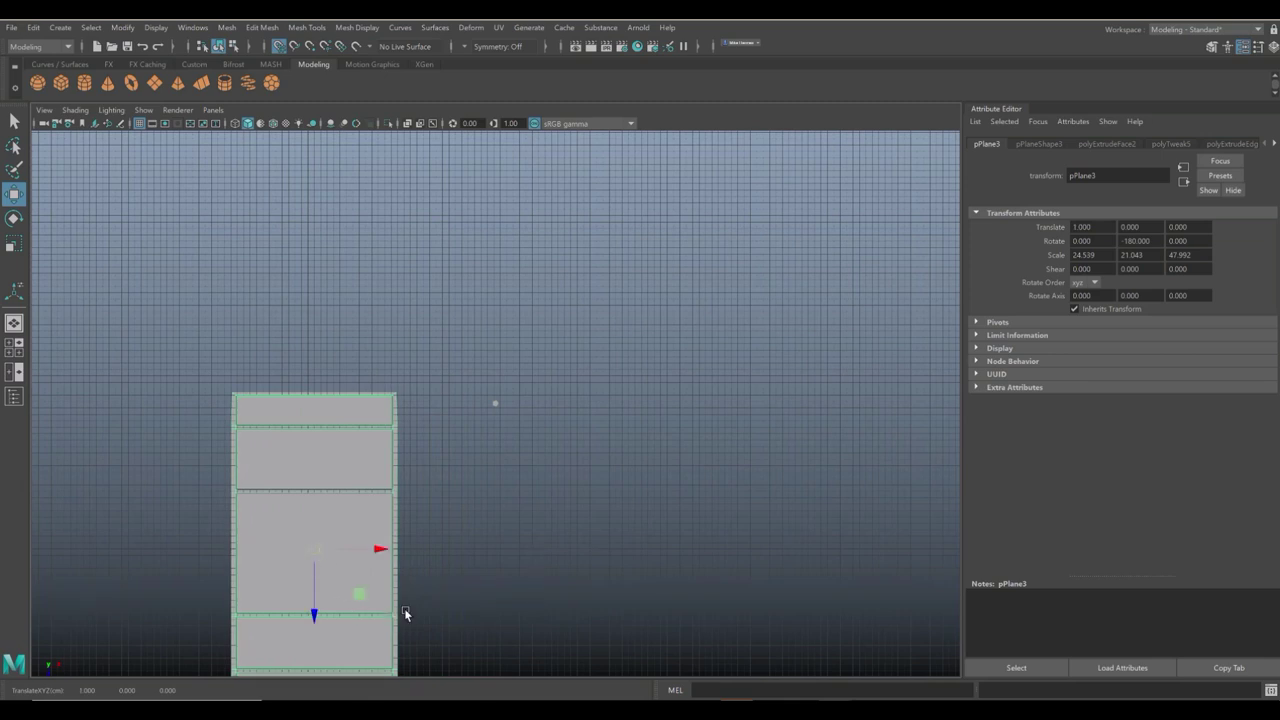
key(f)
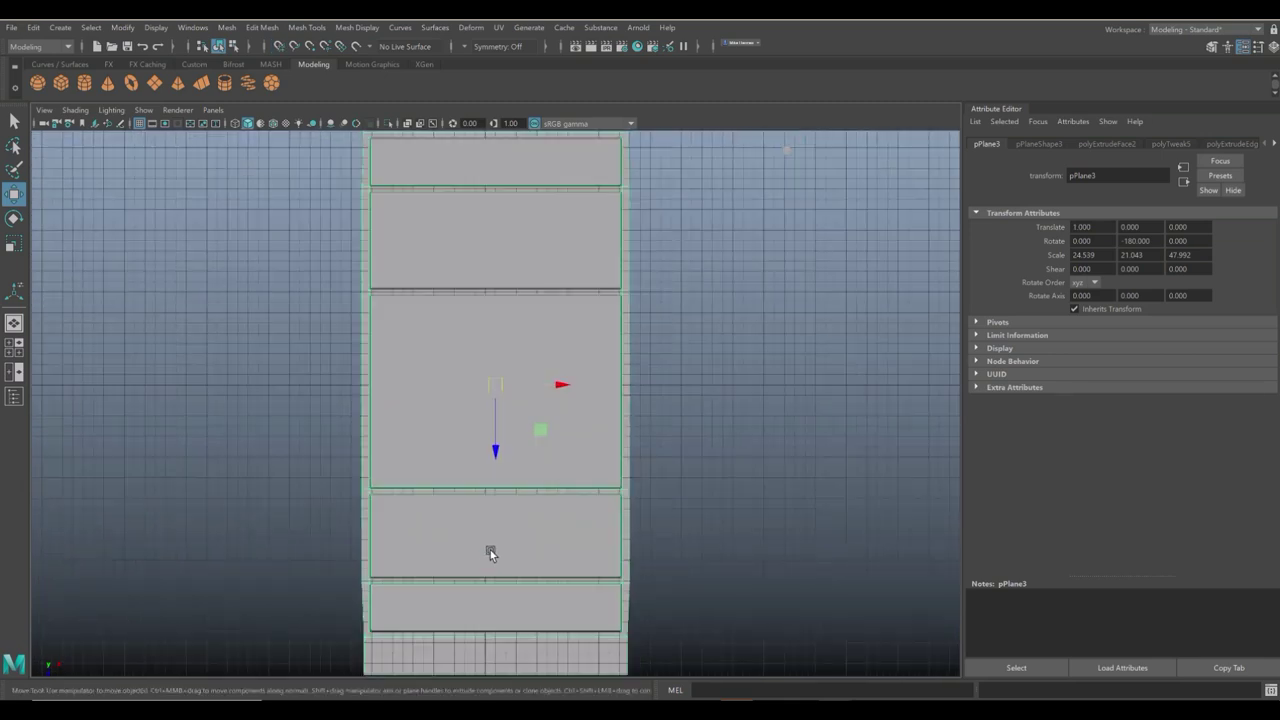
key(4)
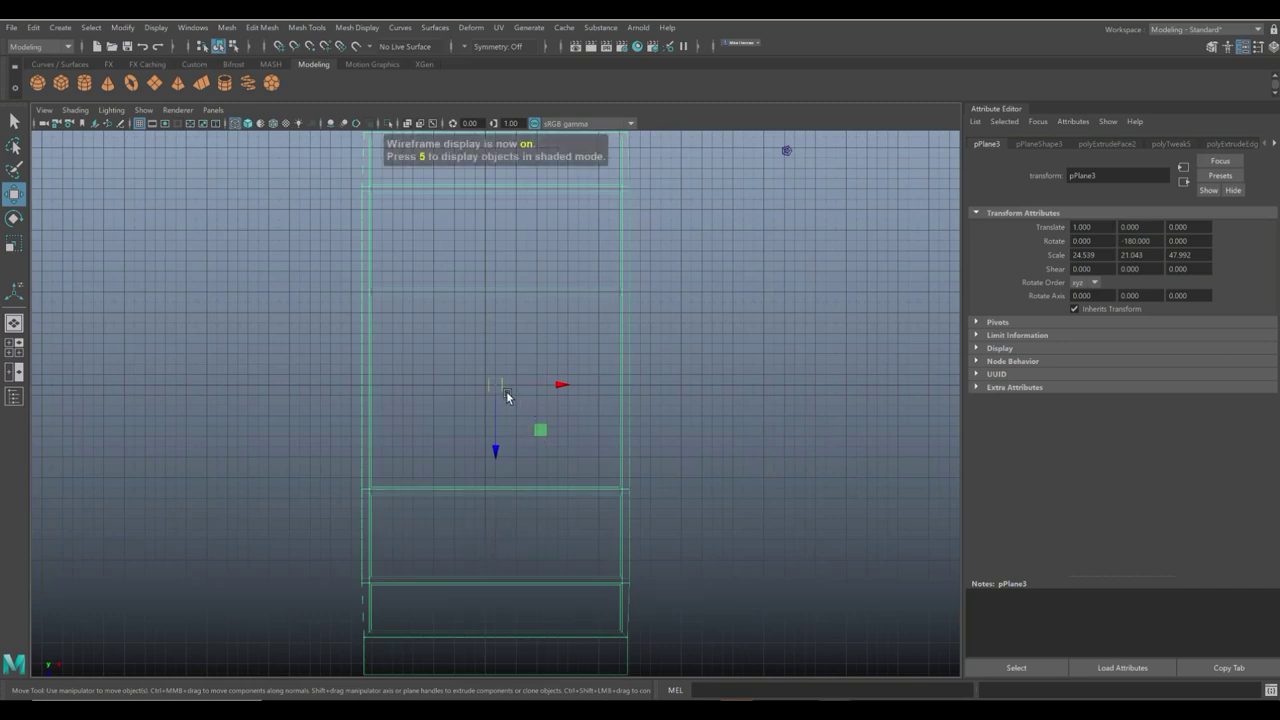
key(x)
drag(500, 384, 488, 401)
scroll(697, 381, down, 3)
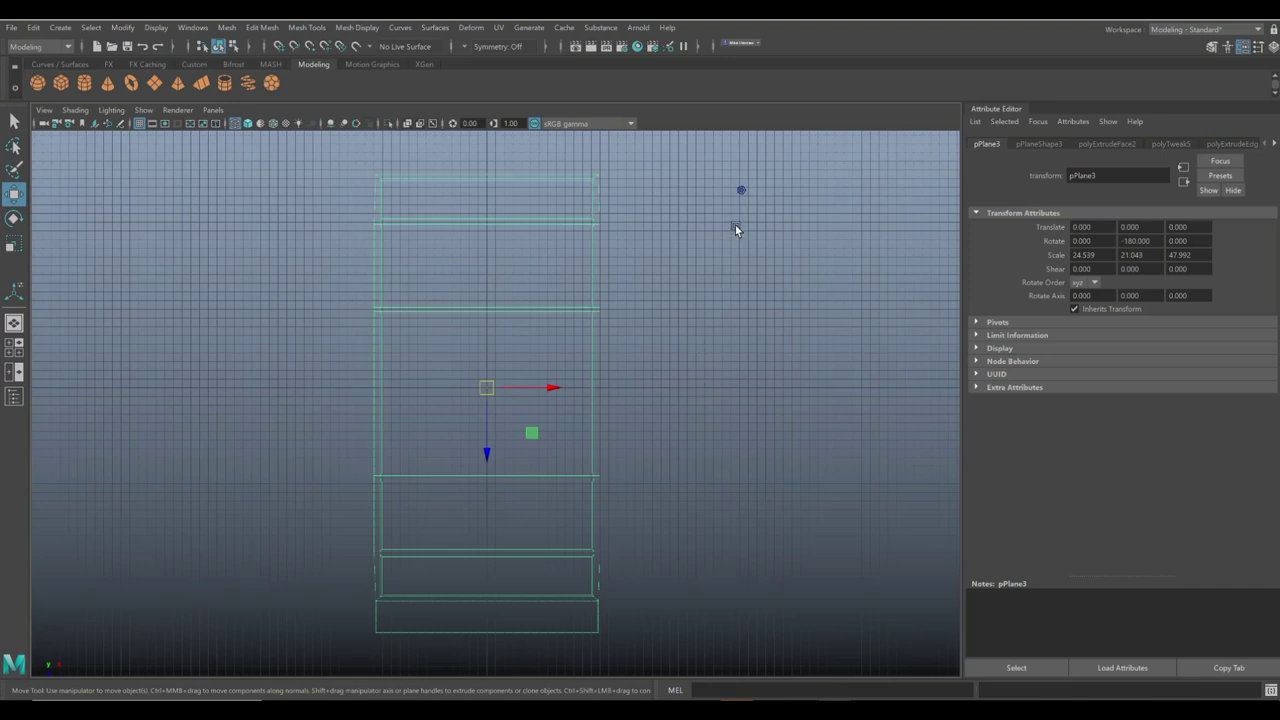
Grid-snap the bolt into the panel's topmost section at about X -8.095, Z -23, and scale it uniformly to about 0.477.
click(741, 192)
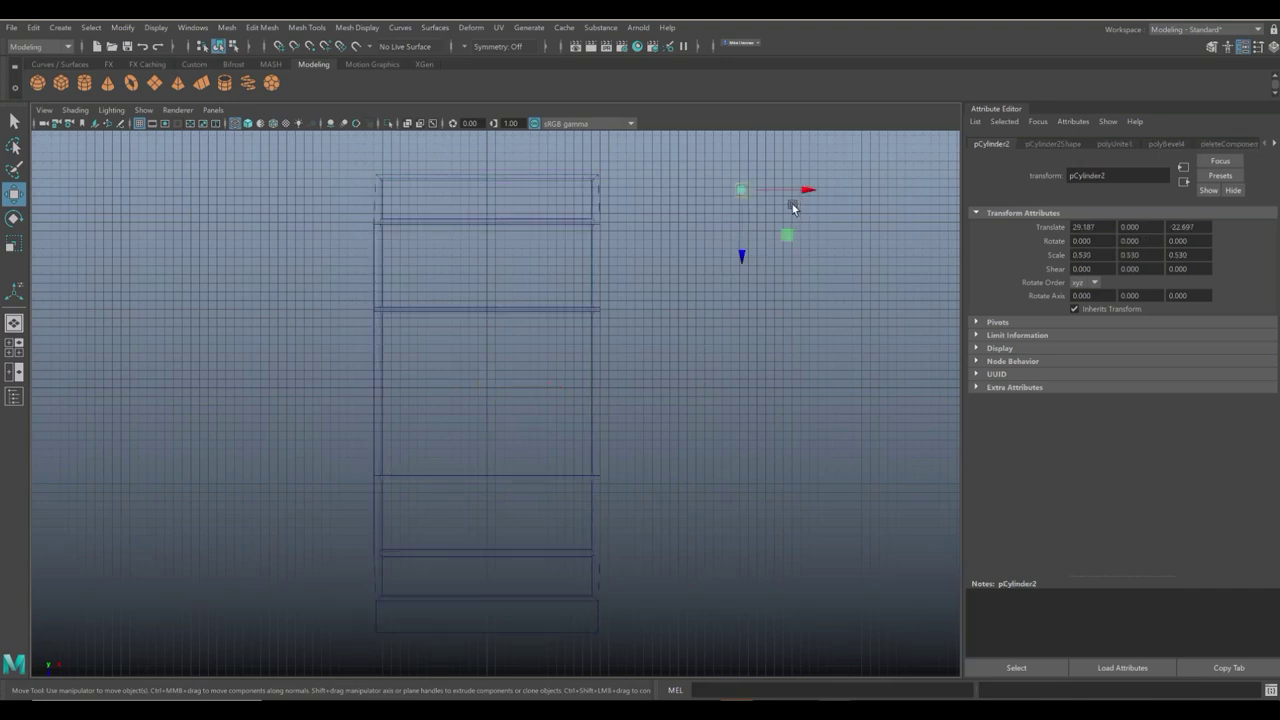
key(x)
drag(740, 192, 485, 471)
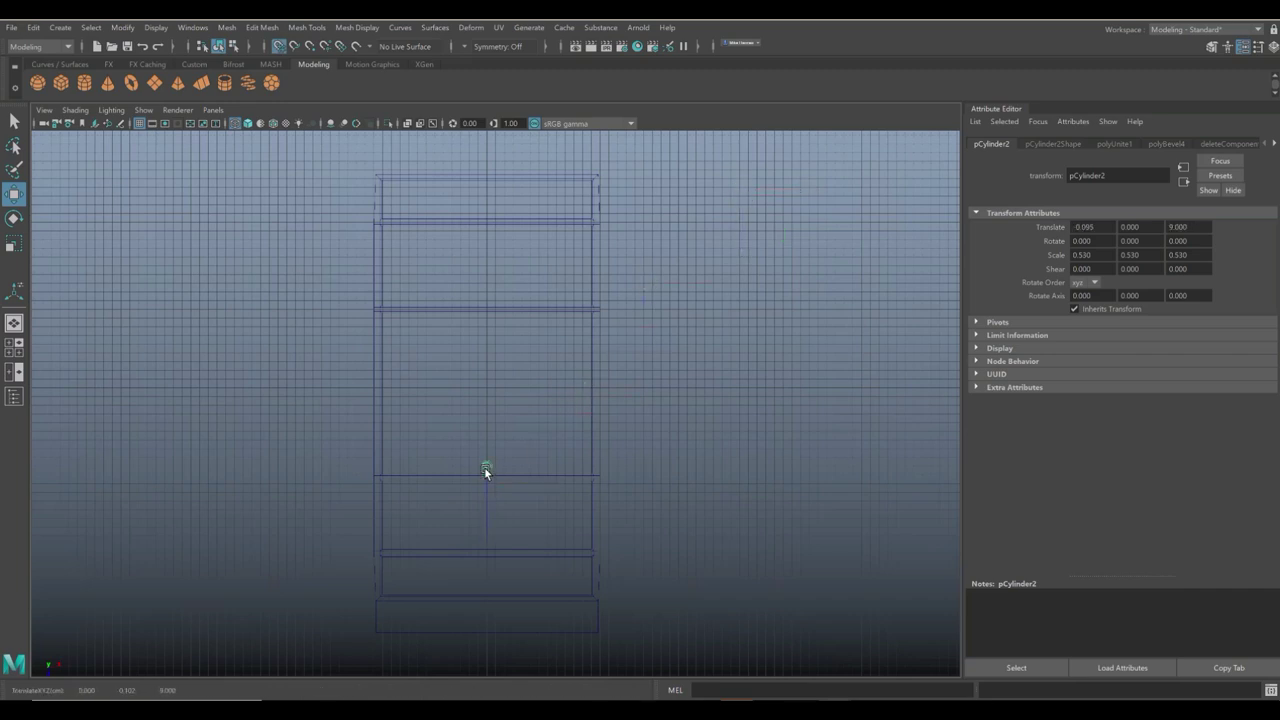
drag(488, 400, 418, 189)
key(r)
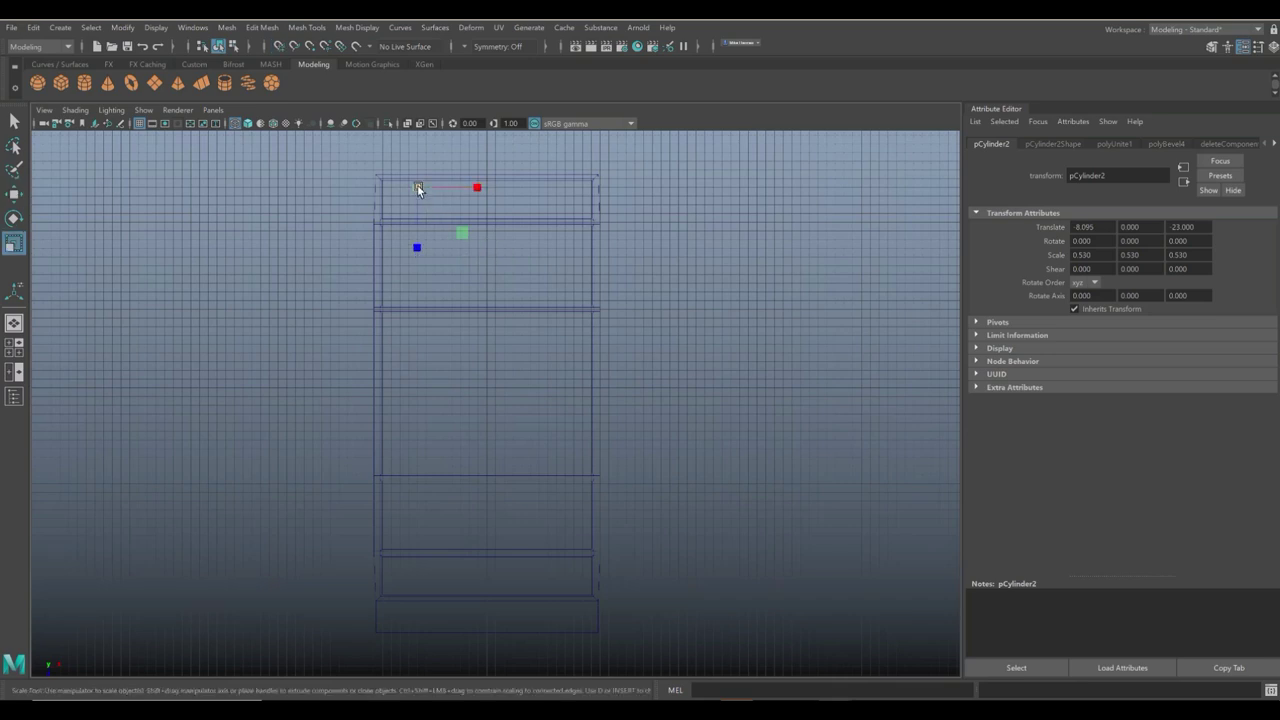
drag(417, 187, 412, 187)
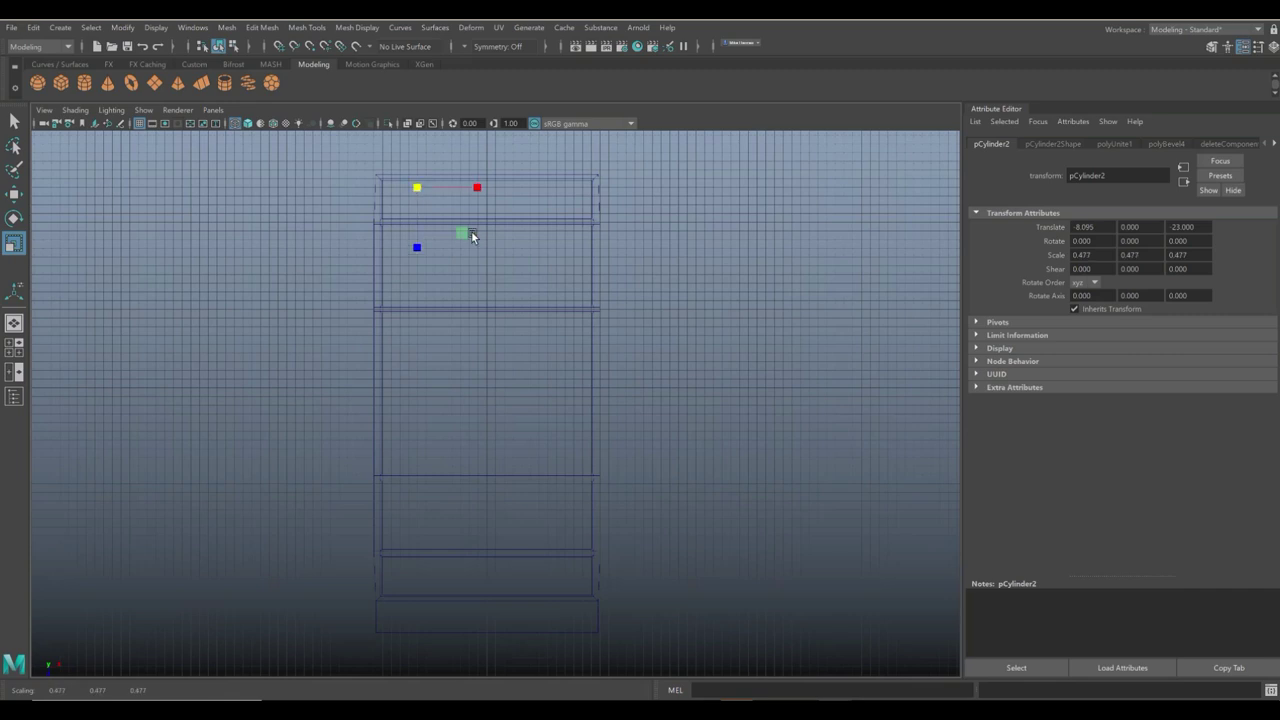
Duplicate the bolt and grid-snap the copy along X to the panel's centre line, at about X -0.095.
click(625, 199)
click(414, 189)
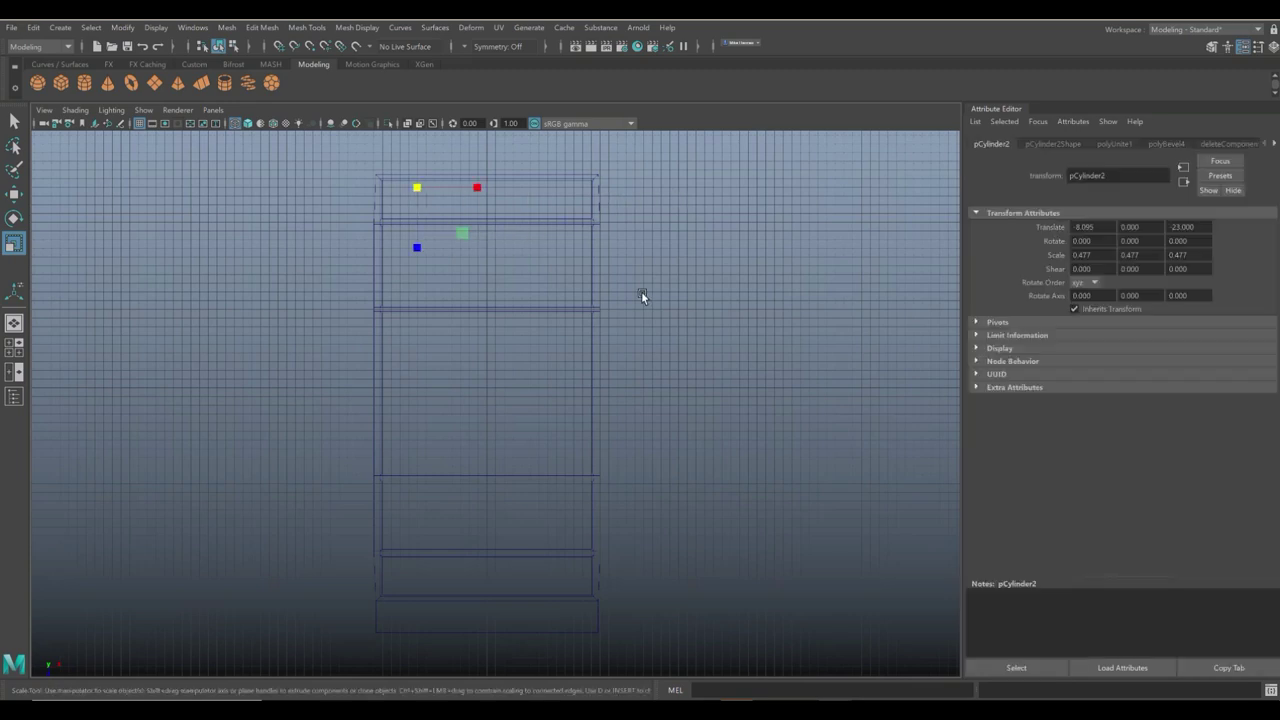
key(ctrl+d)
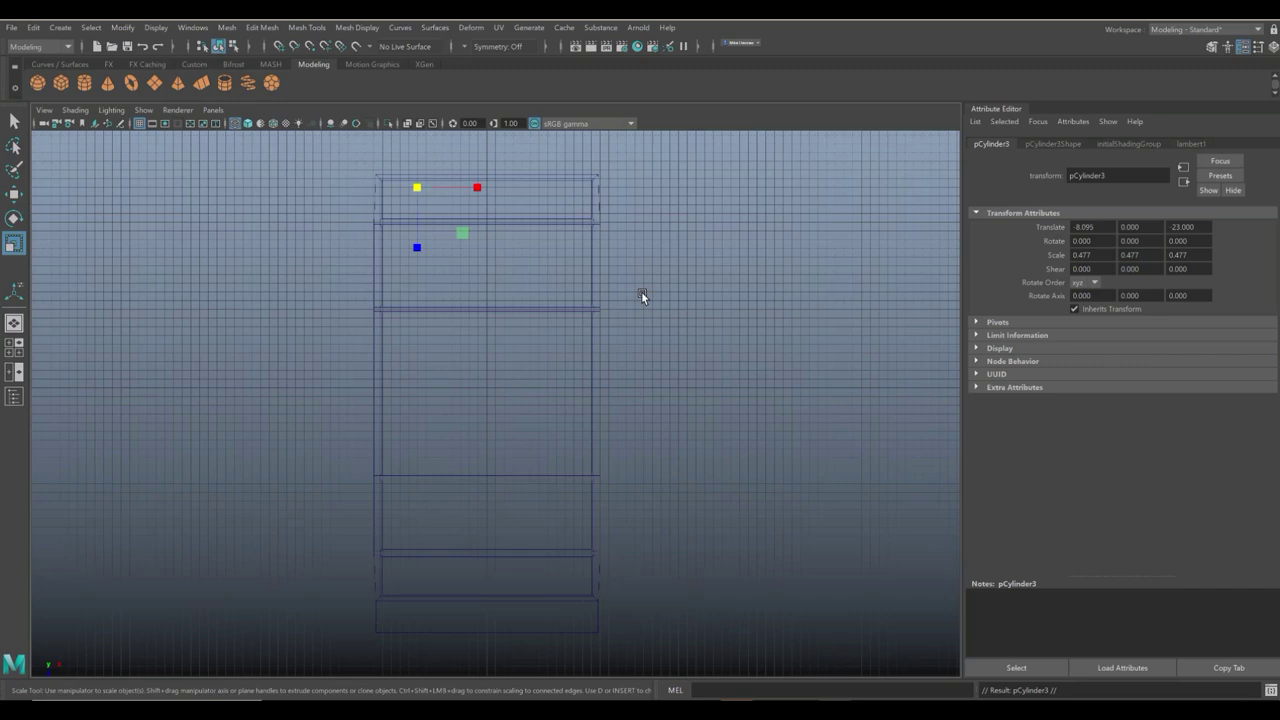
key(w)
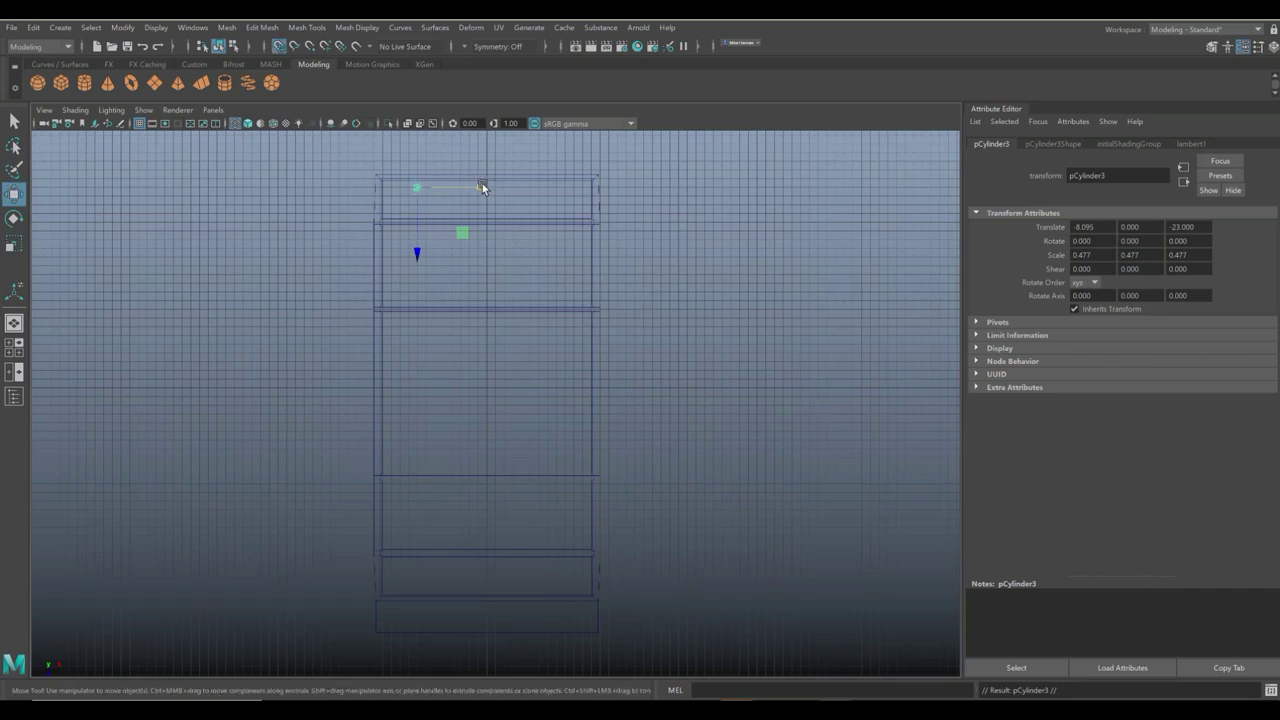
mouse_move(482, 187)
mouse_down()
mouse_move(503, 186)
mouse_move(487, 187)
mouse_up()
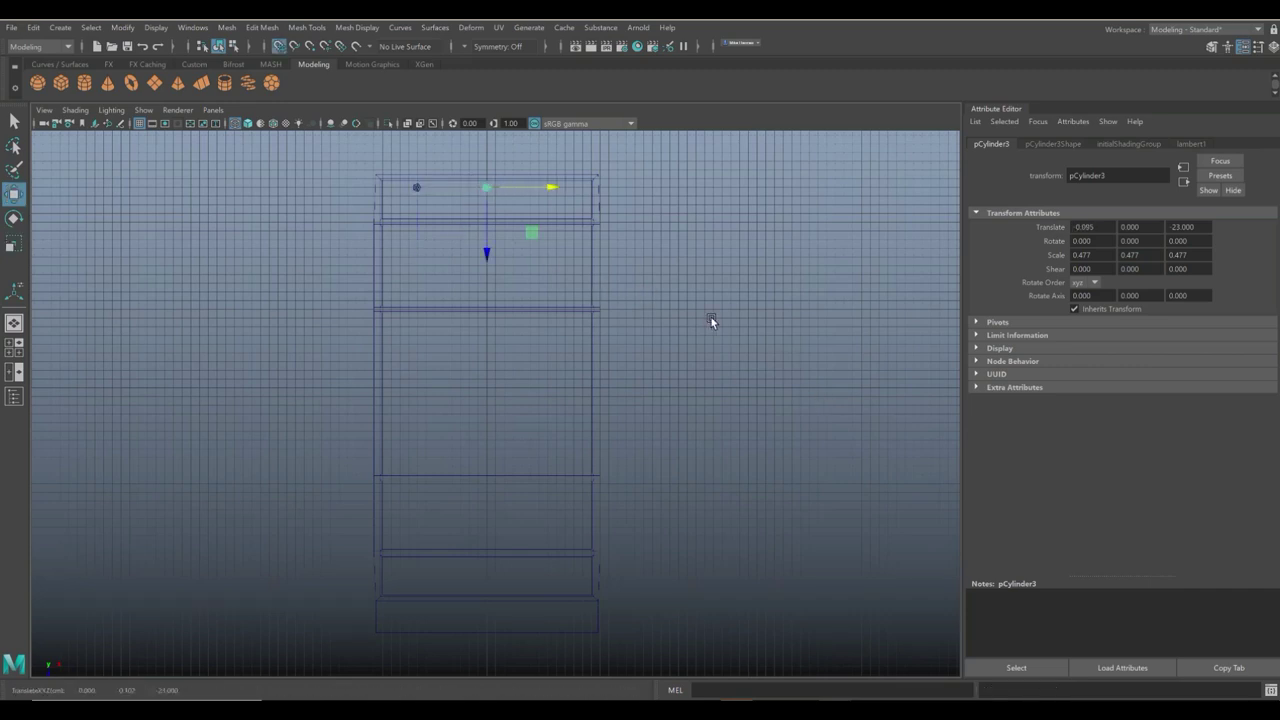
Repeat the offset duplicate to place a third bolt at about X 7.954, and grid-snap a copy of the three-bolt row to Z 23.
key(shift+d)
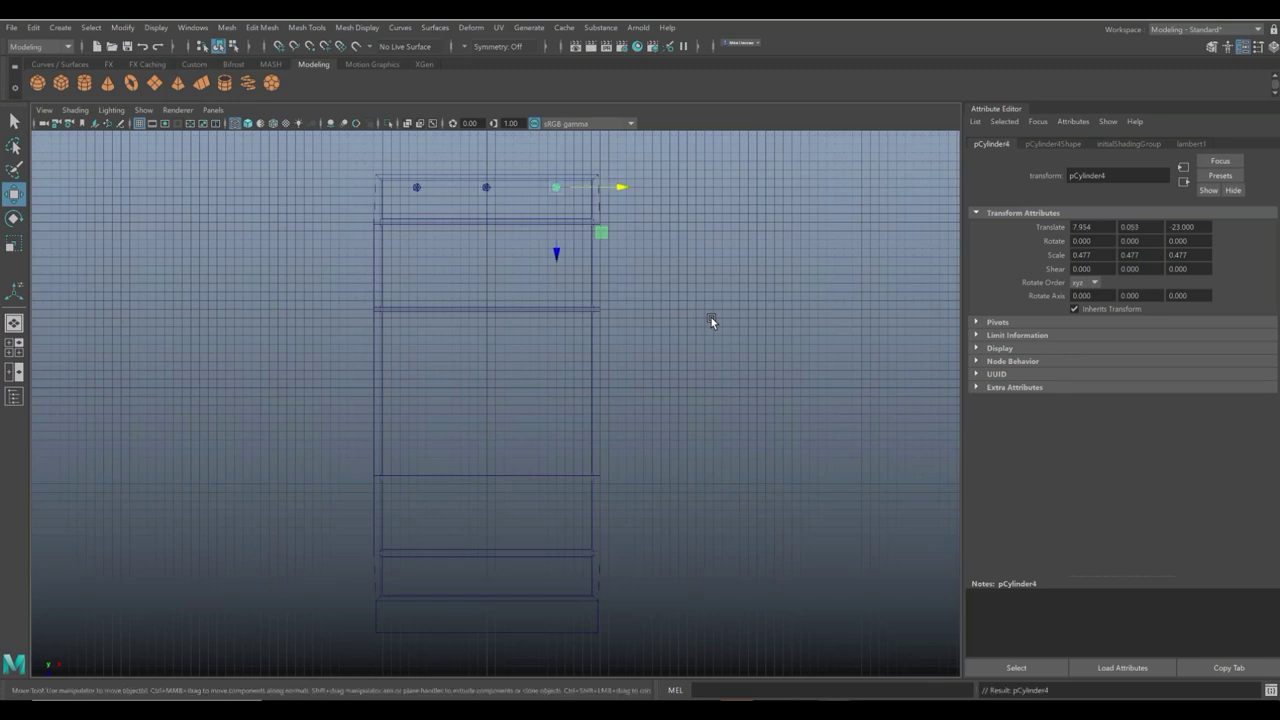
click(711, 280)
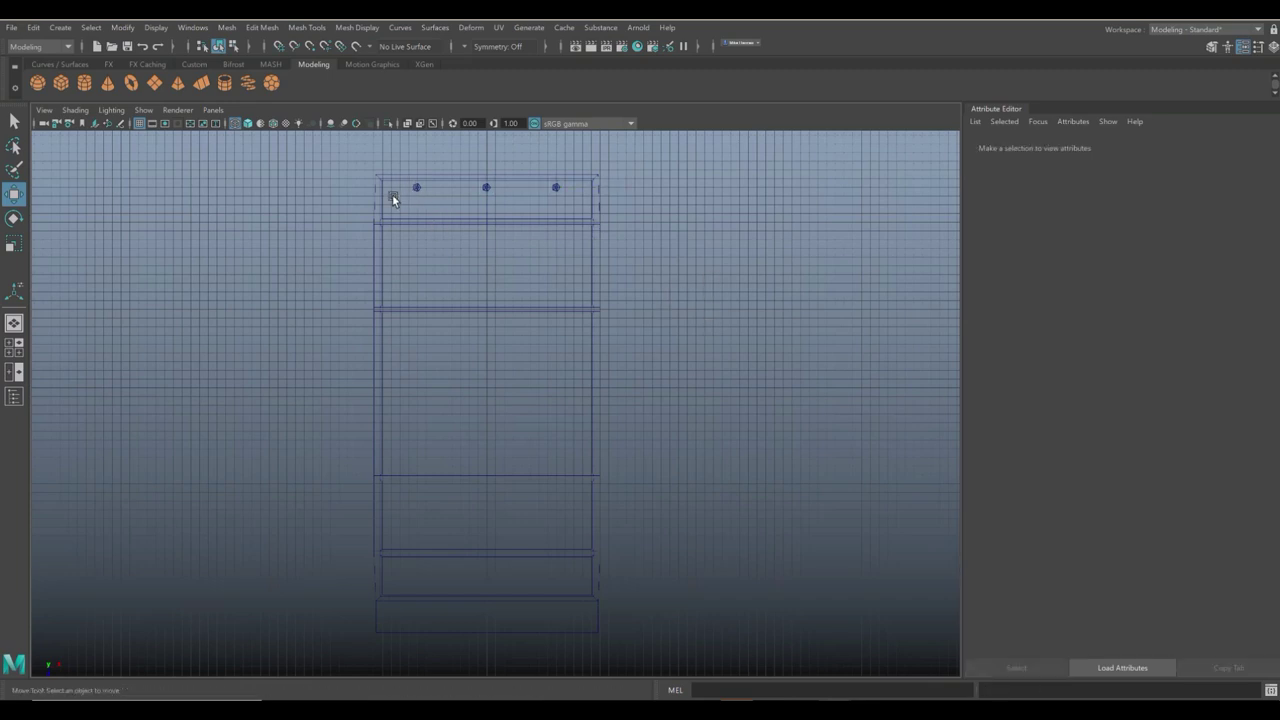
click(561, 186)
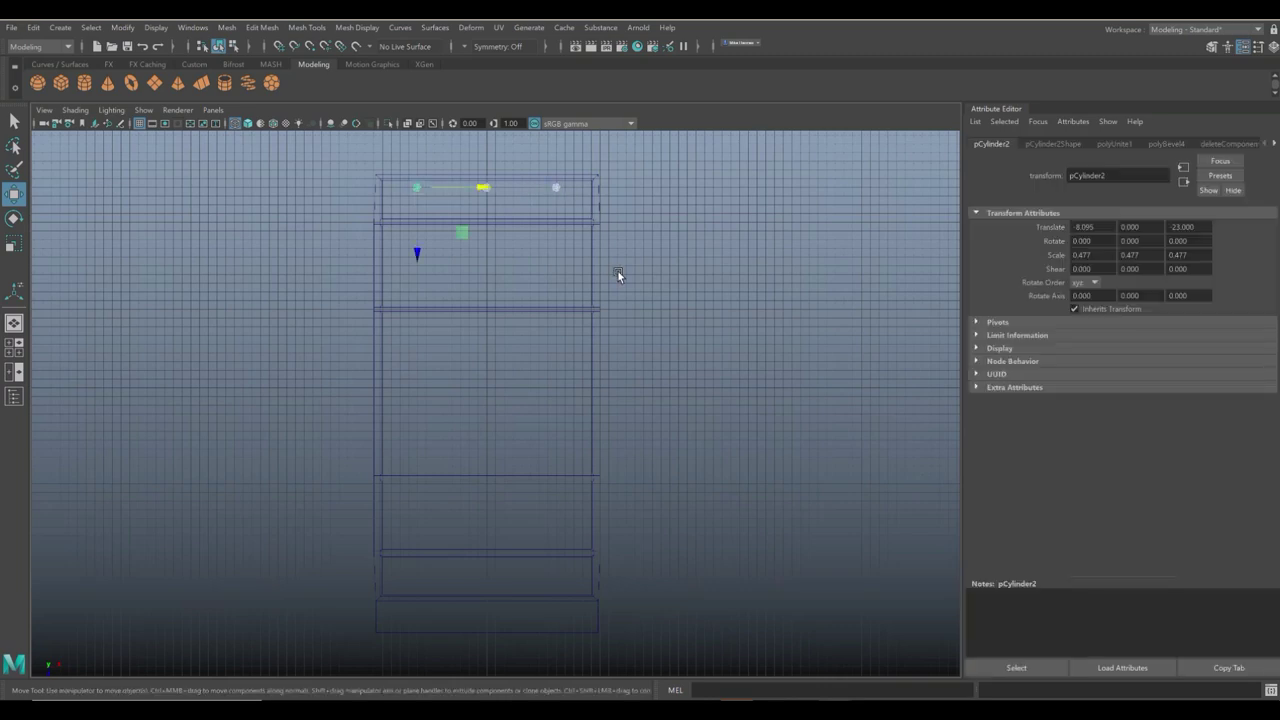
key(ctrl+d)
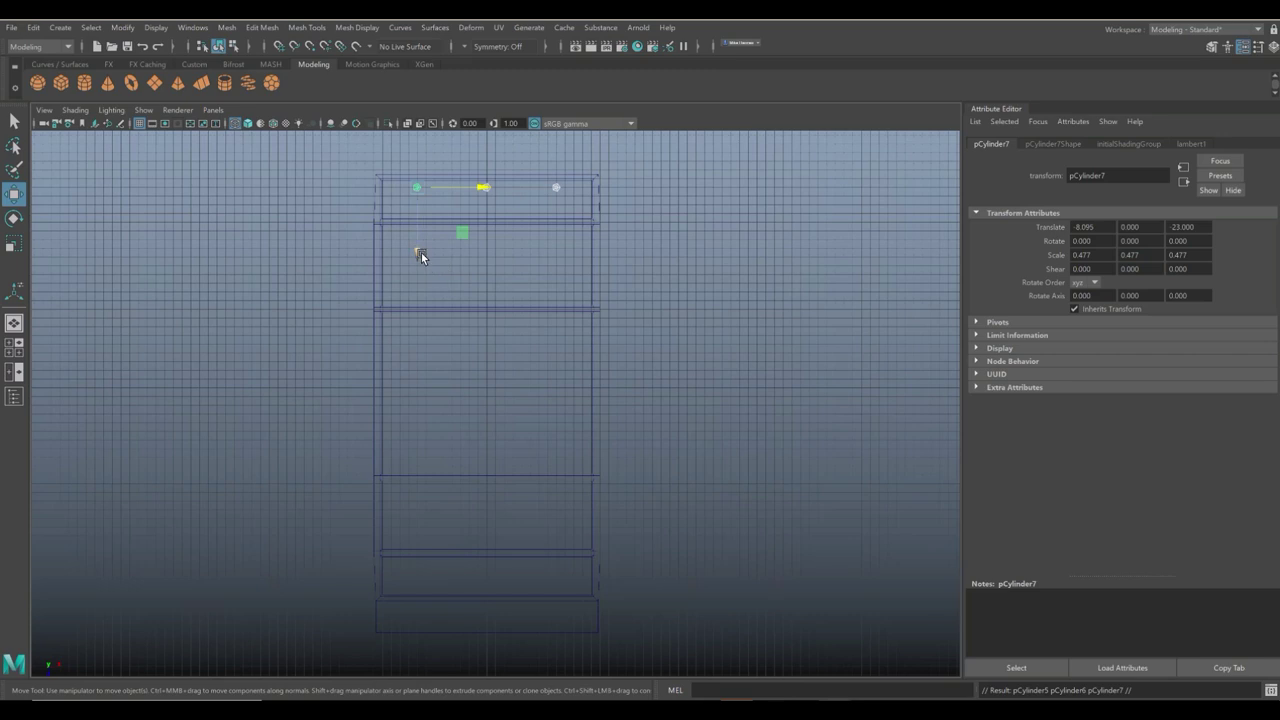
key(x)
drag(421, 253, 409, 589)
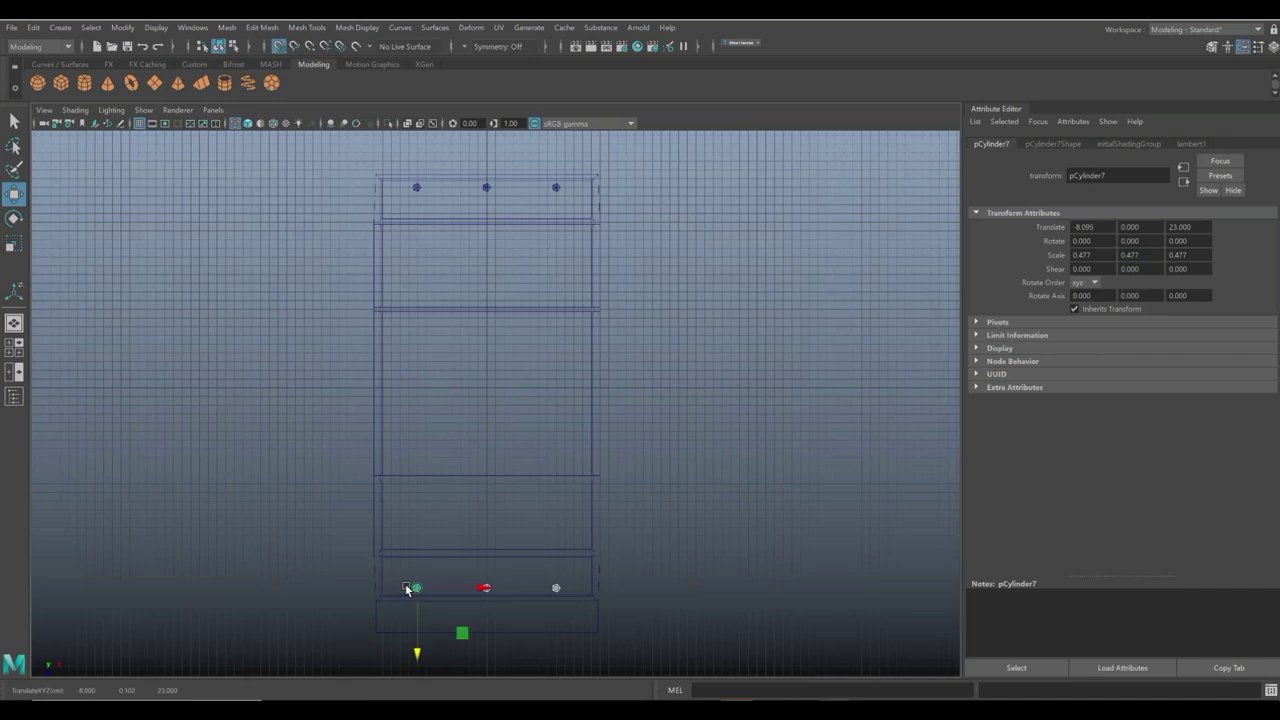
Select all six bolts without the panel and raise them along Y, with the +X bolt at Z 23 at about Y 0.43.
click(14, 347)
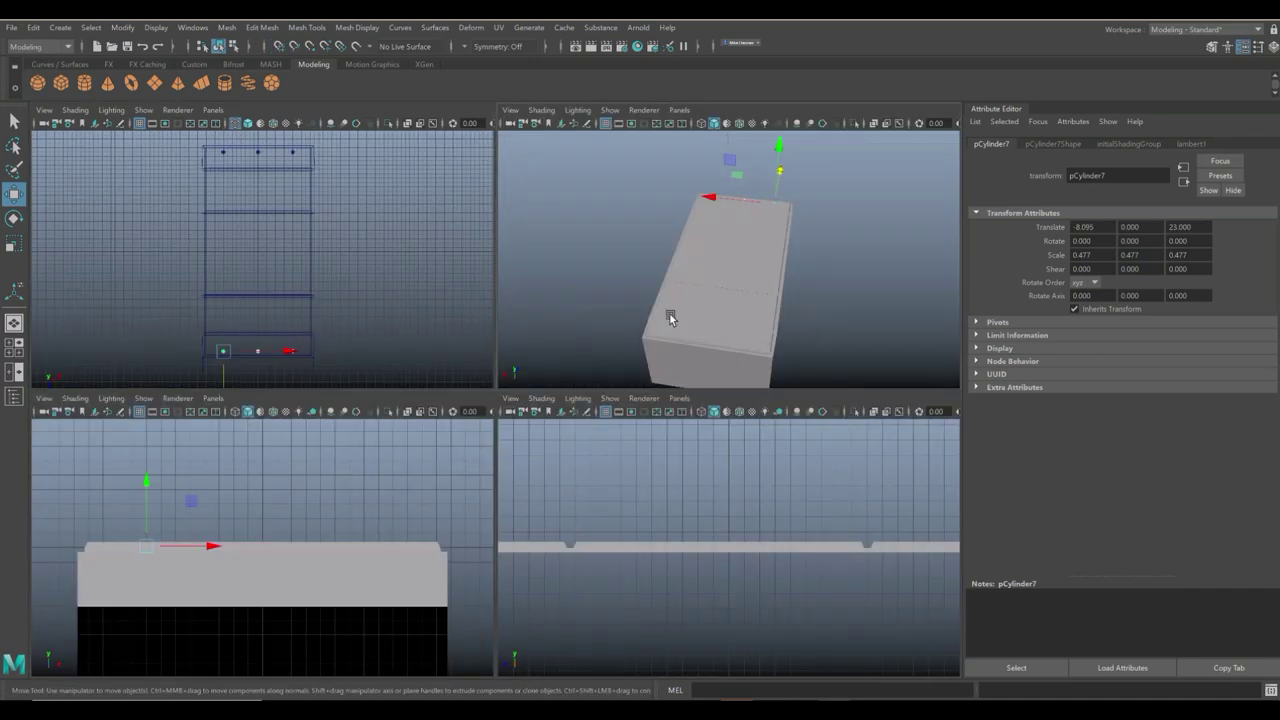
key(space)
alt+drag(671, 314, 640, 391)
scroll(711, 446, up, 3)
scroll(711, 446, up, 2)
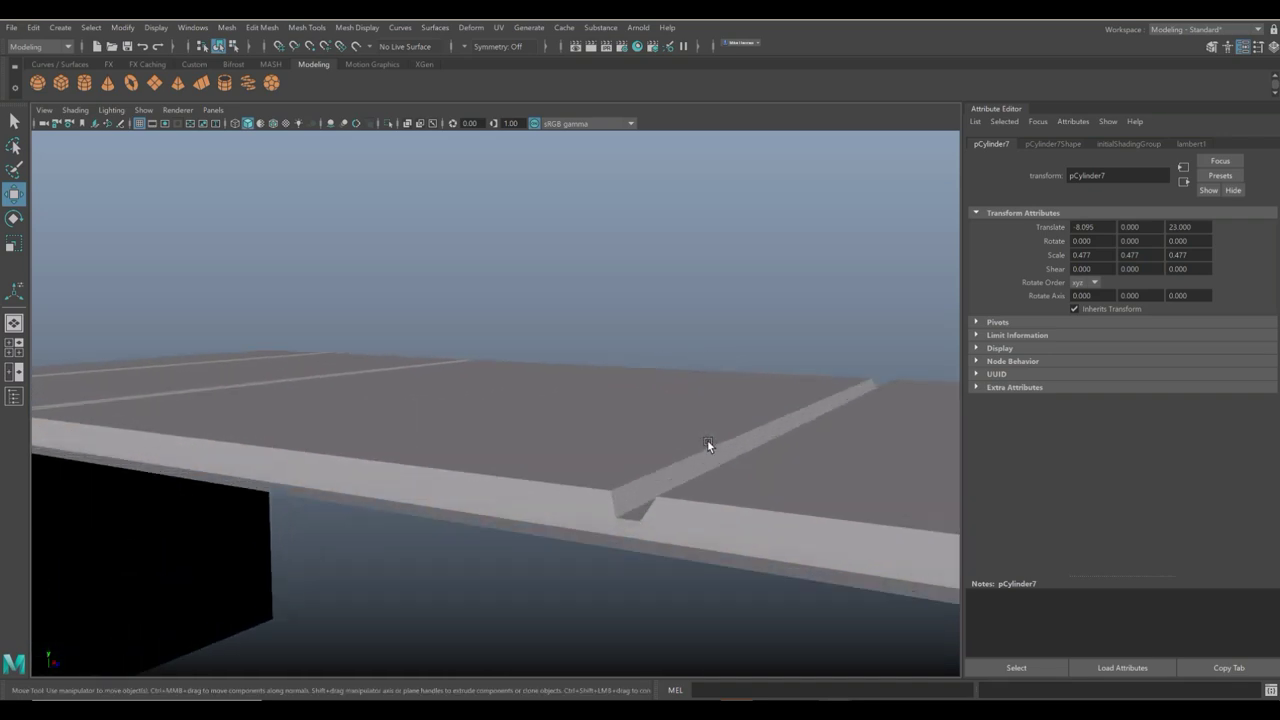
alt+right_drag(707, 439, 338, 386)
alt+drag(338, 386, 476, 427)
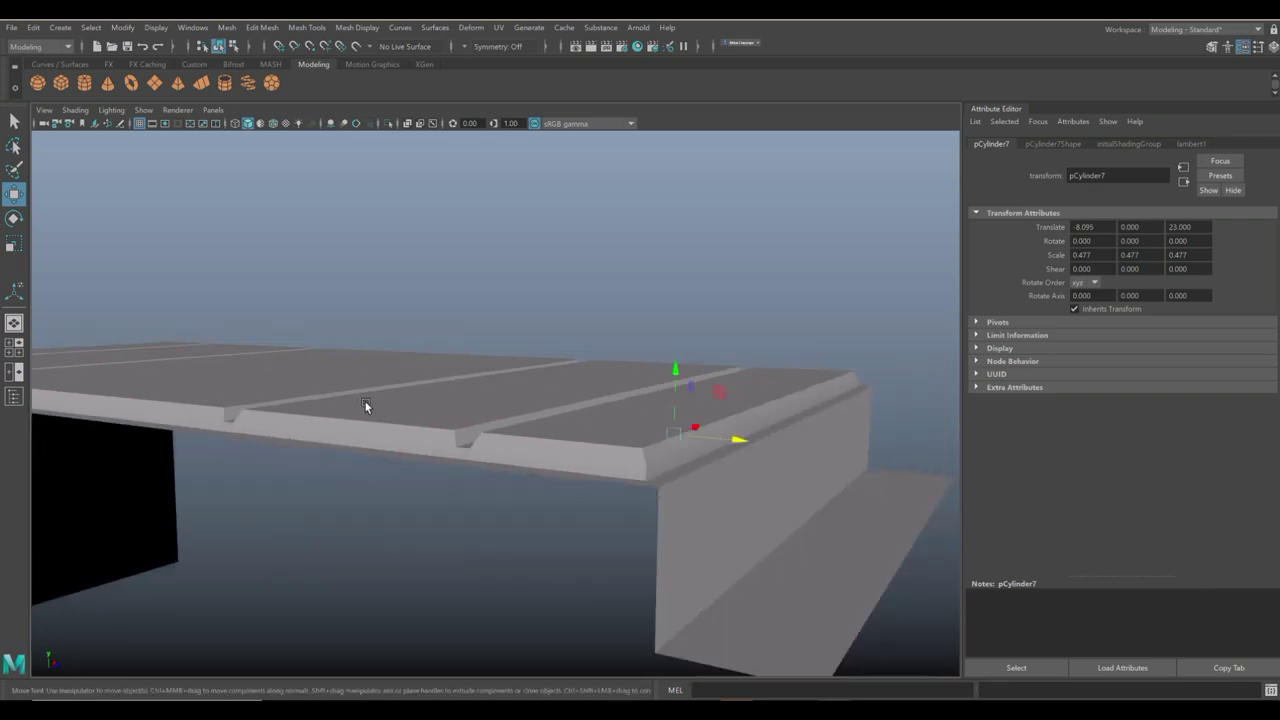
scroll(364, 400, down, 5)
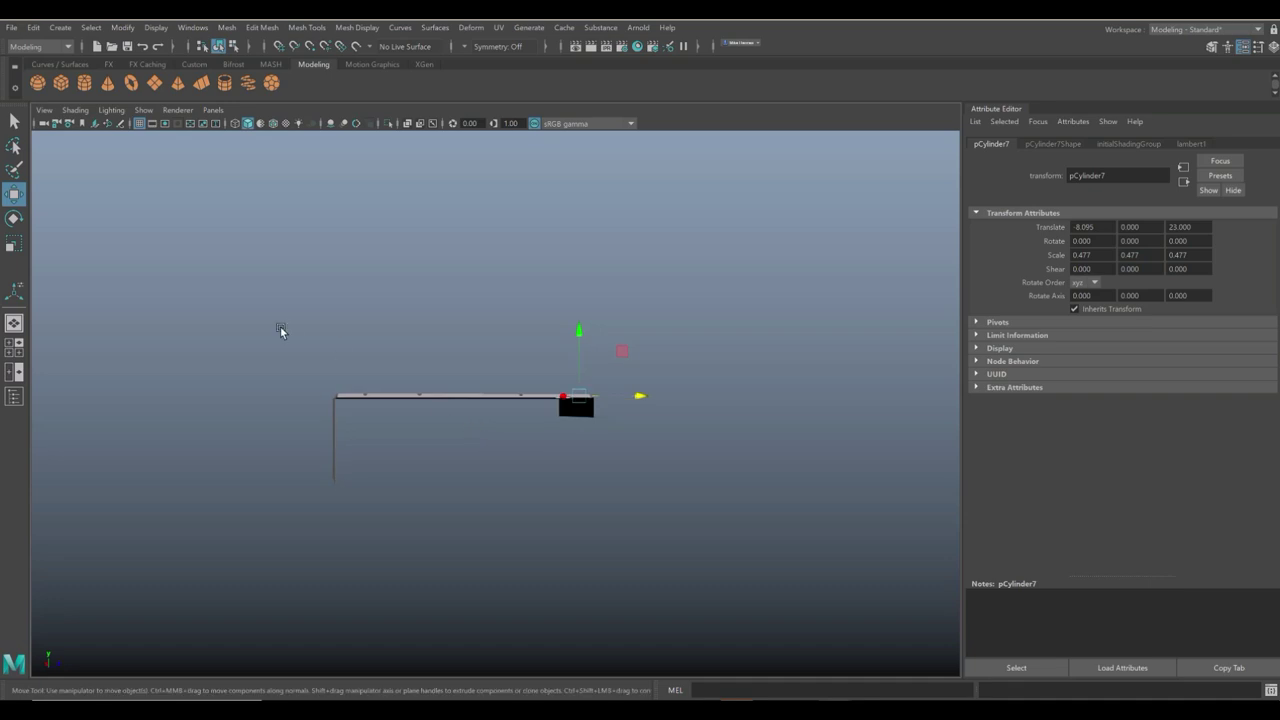
drag(258, 310, 700, 529)
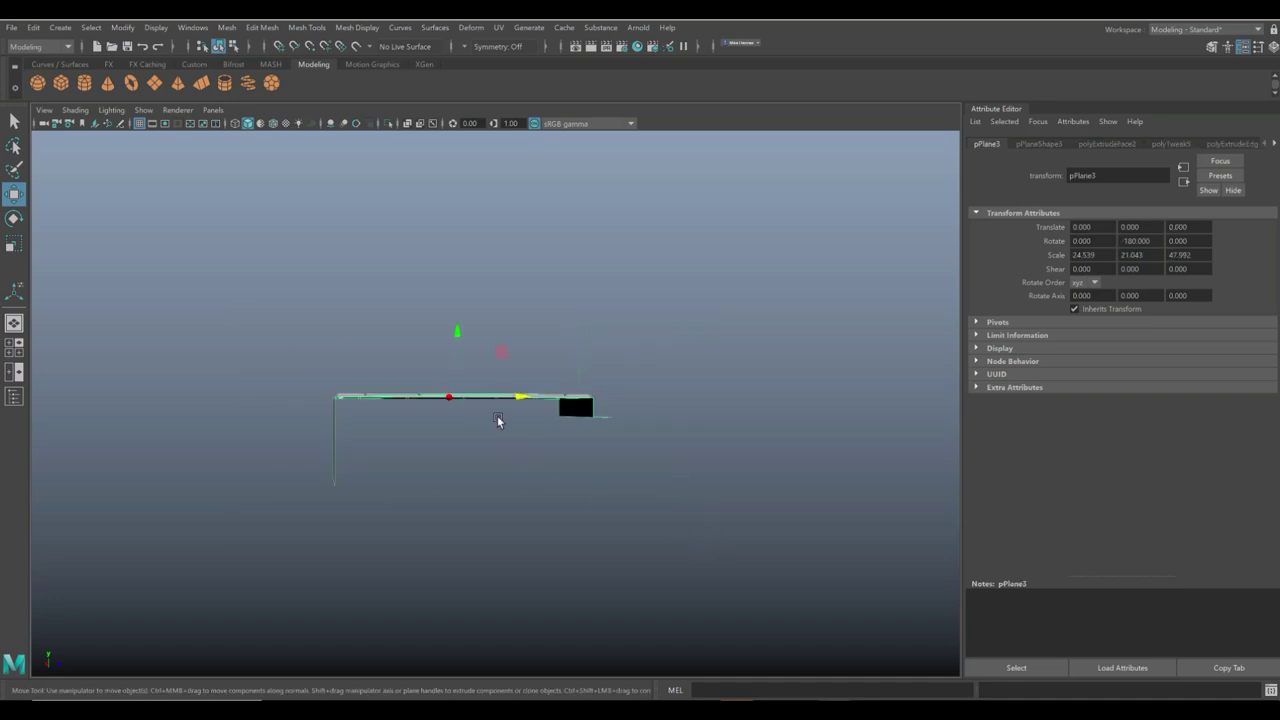
click(333, 448)
alt+right_drag(409, 454, 560, 455)
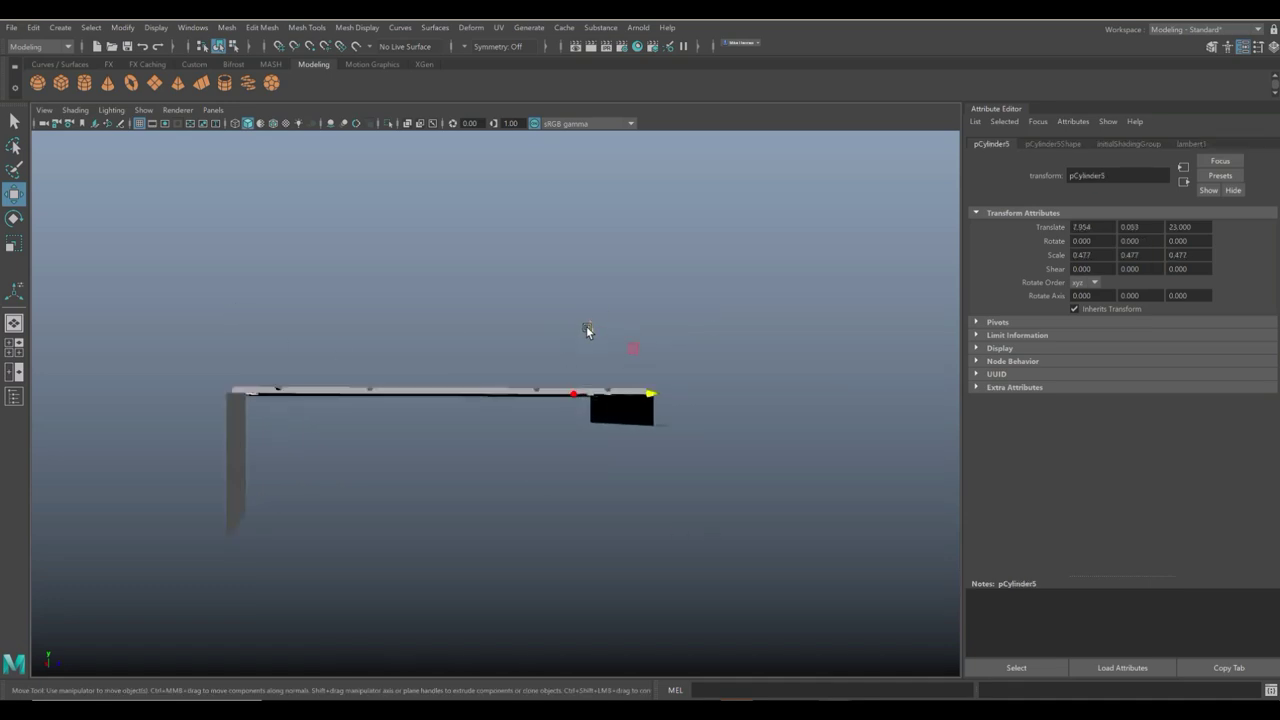
drag(588, 328, 590, 324)
alt+right_drag(602, 352, 627, 369)
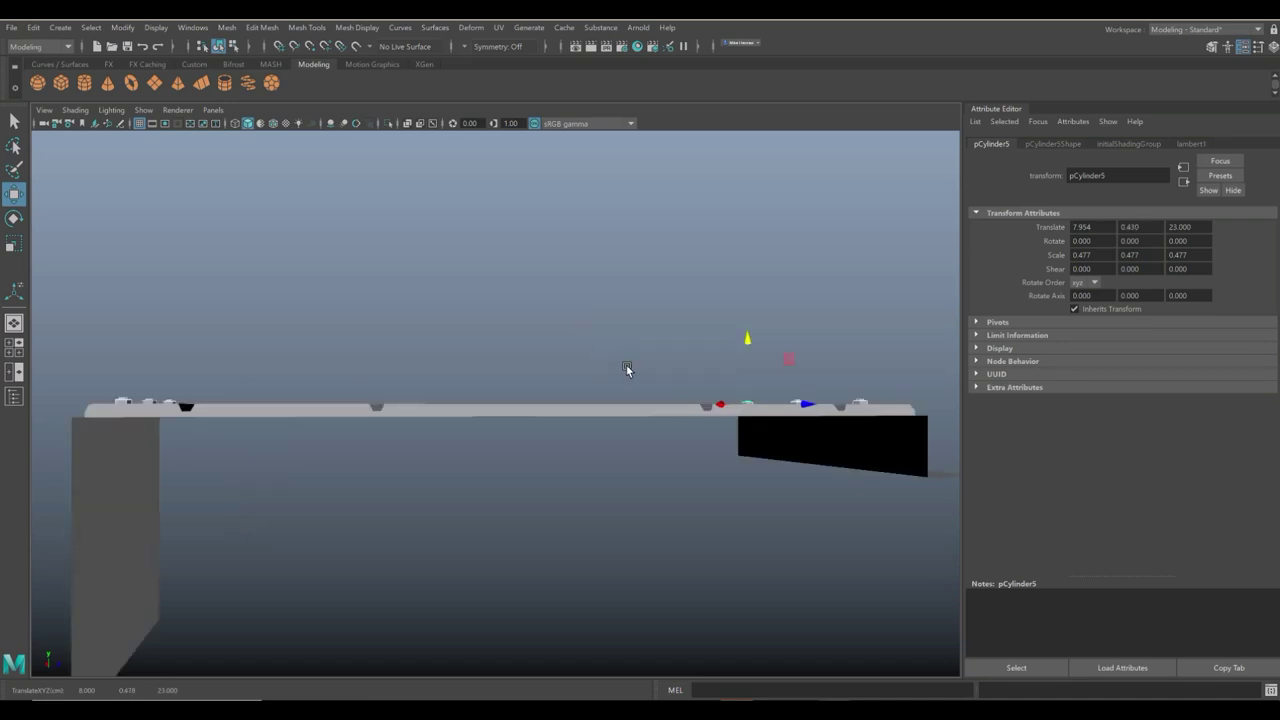
Lower the six bolts slightly into the panel surface, with the +X bolt at Z 23 at about Y 0.393.
alt+drag(668, 424, 700, 410)
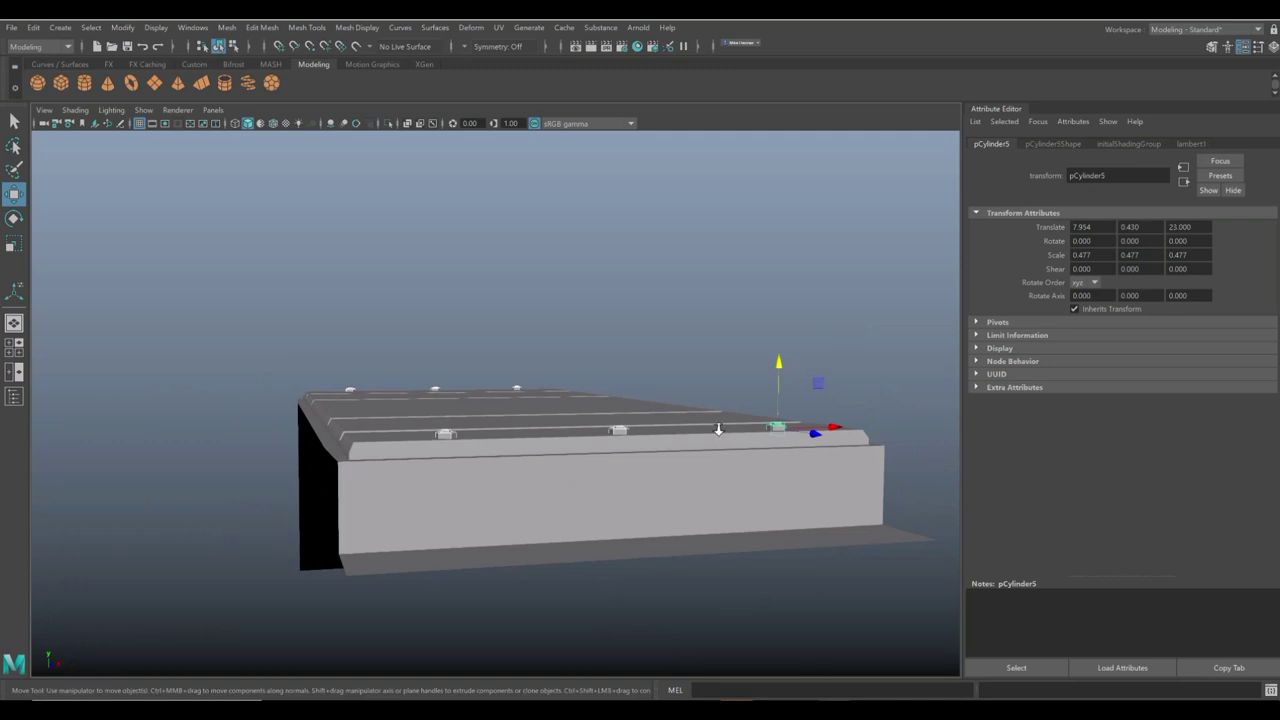
alt+right_drag(800, 400, 851, 391)
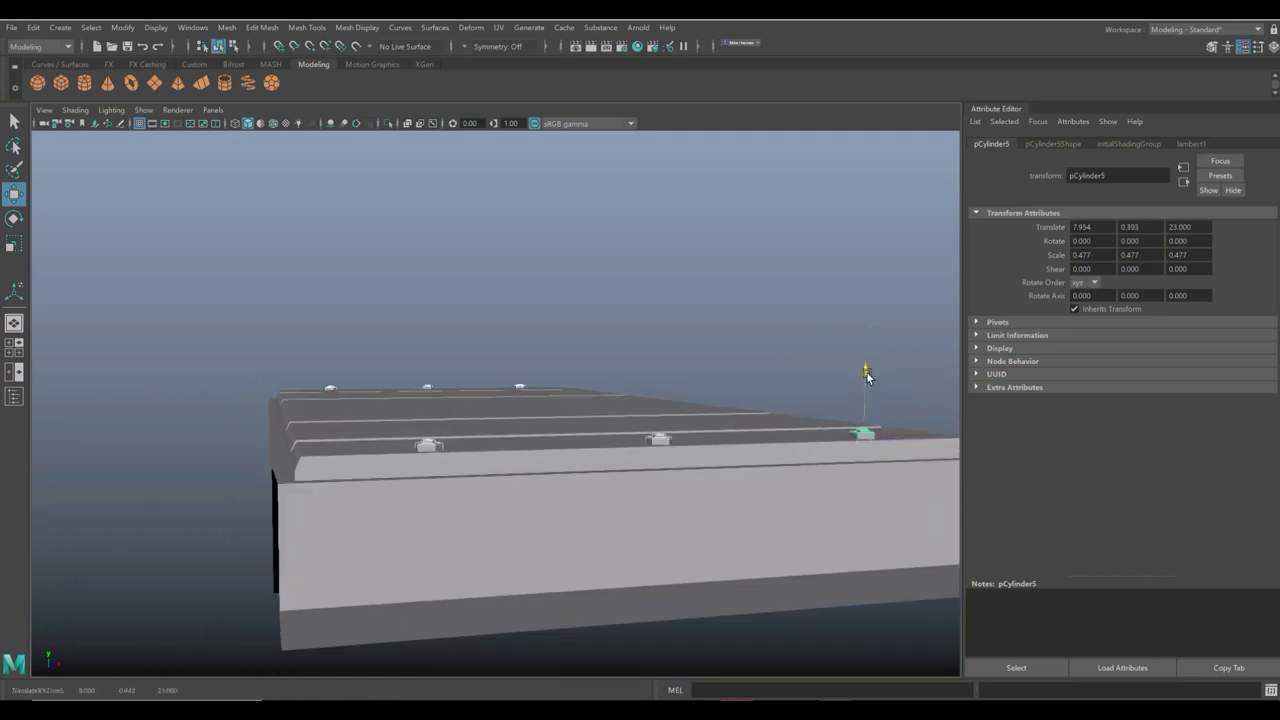
click(828, 302)
Create a polygon torus at the origin, in the middle of the panel.
alt+right_drag(828, 302, 702, 364)
alt+drag(702, 364, 359, 568)
alt+drag(463, 534, 425, 543)
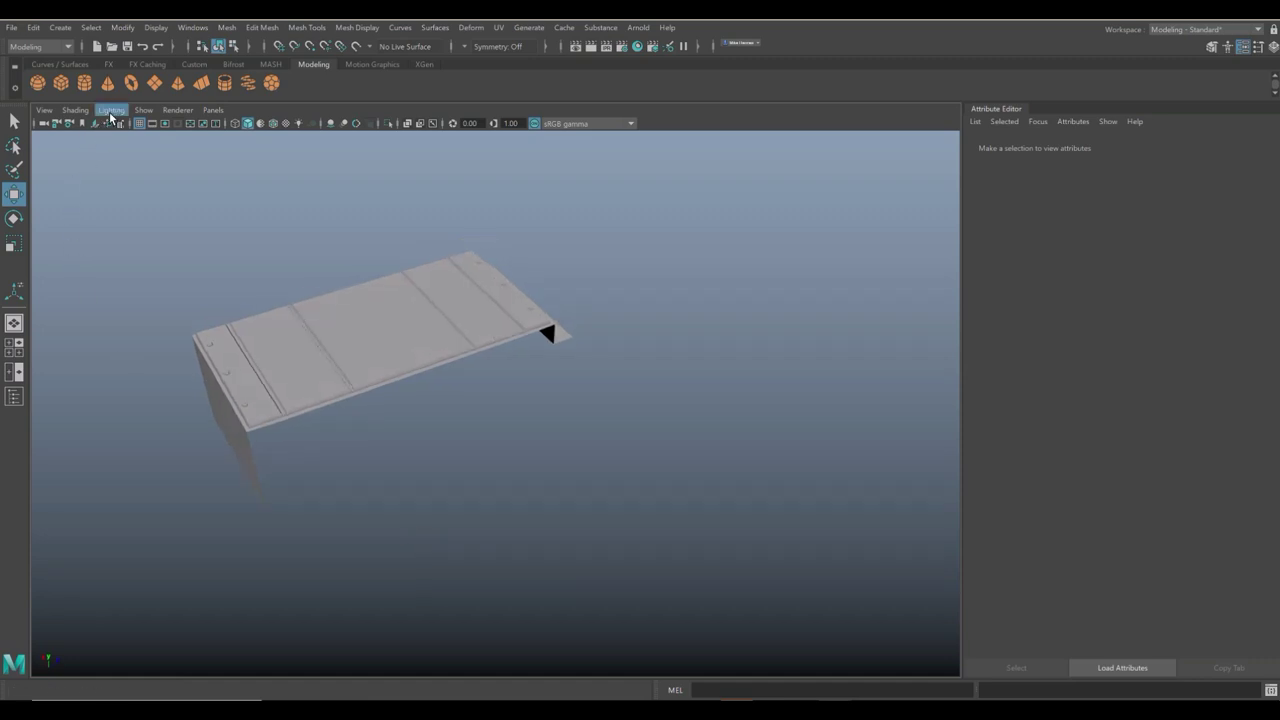
click(131, 83)
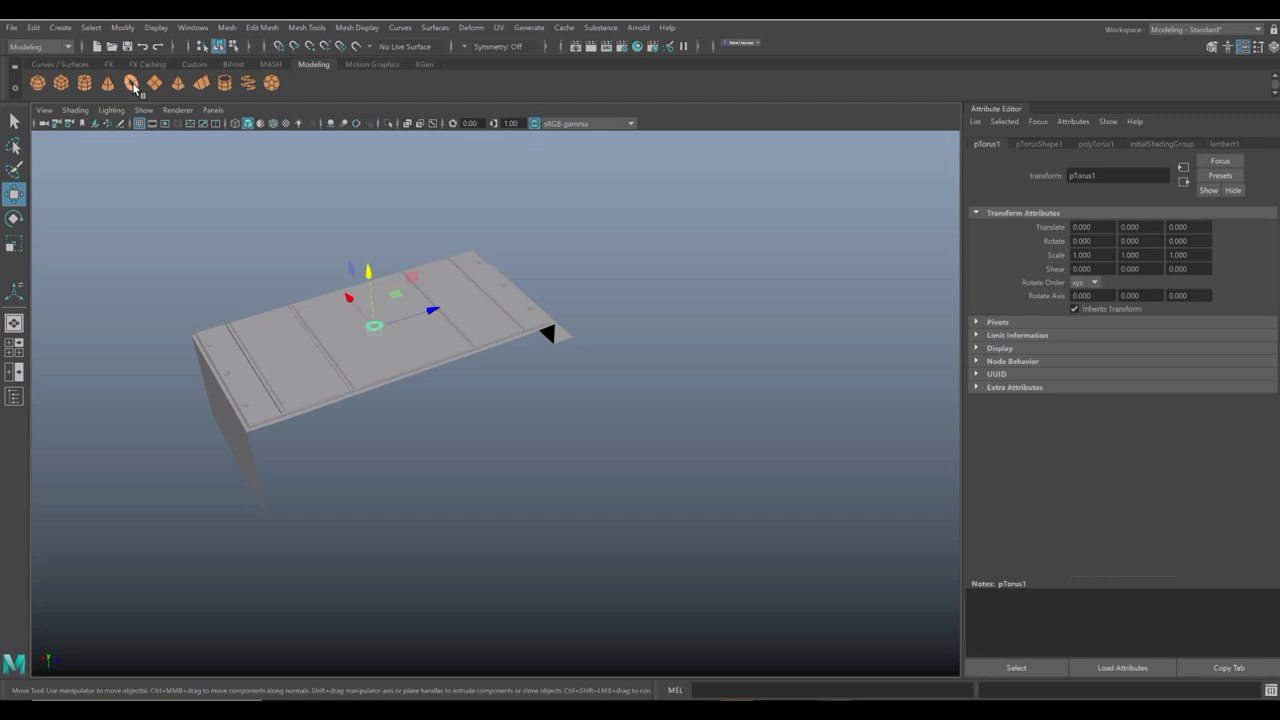
scroll(409, 452, down, 6)
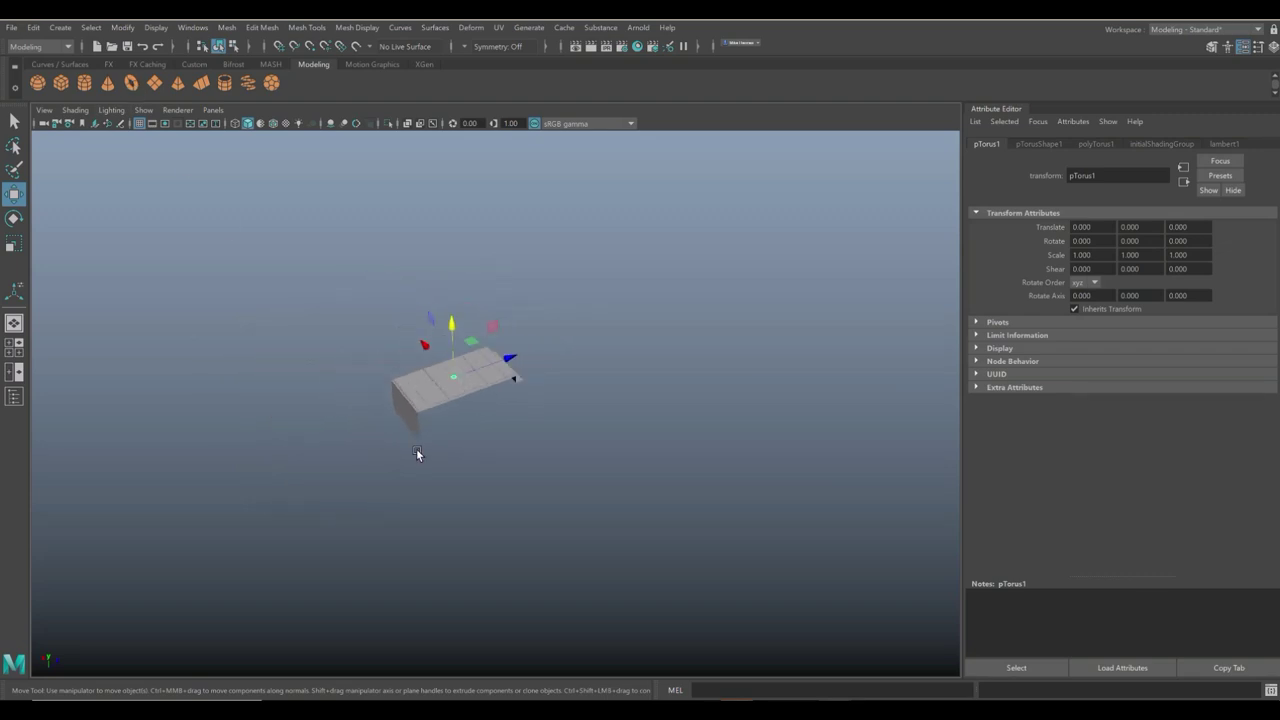
Delete the faces of the torus's +Z half in the top view, including the leftover faces on the inner ring.
click(14, 347)
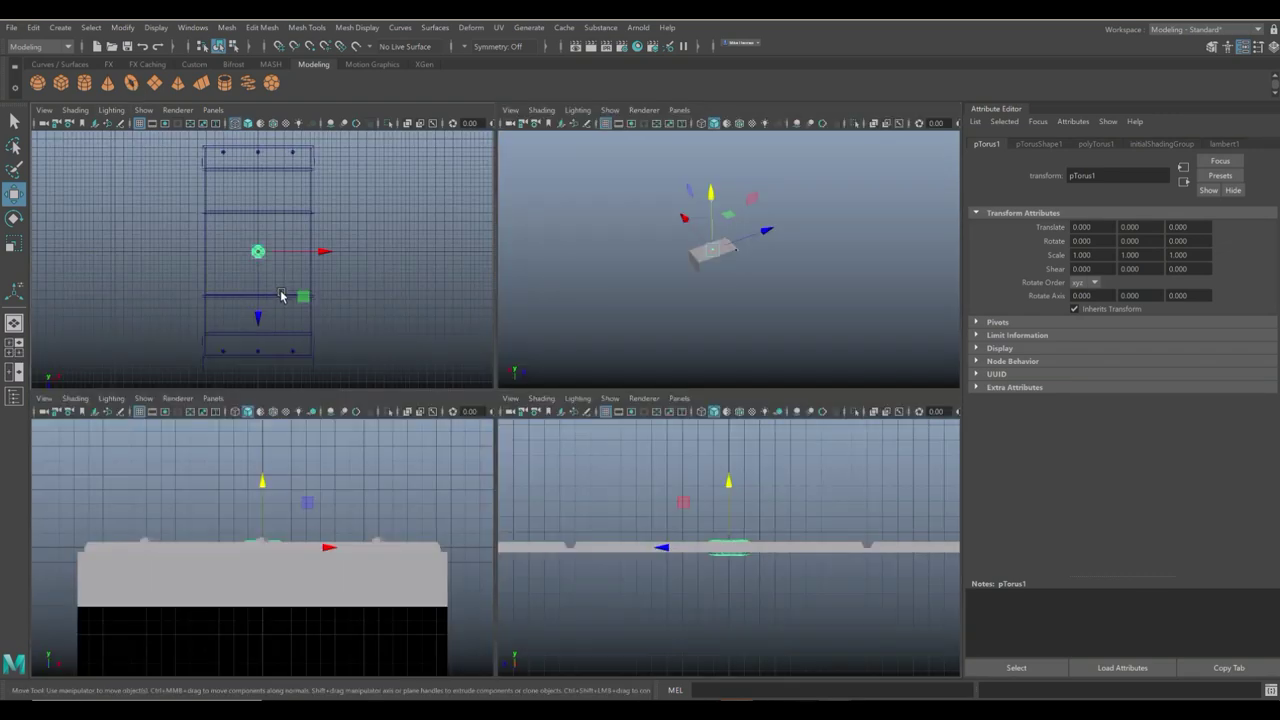
key(space)
scroll(381, 316, up, 5)
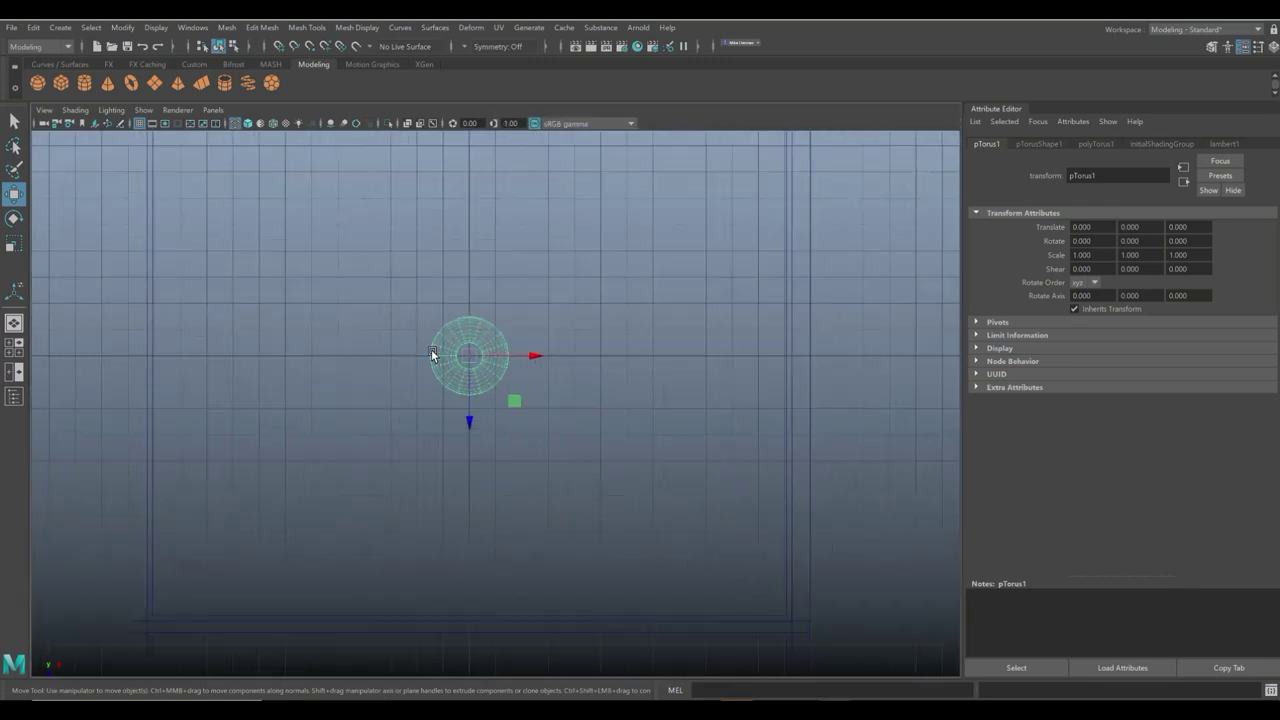
scroll(434, 354, up, 5)
right_drag(448, 215, 452, 254)
drag(445, 455, 583, 303)
key(Delete)
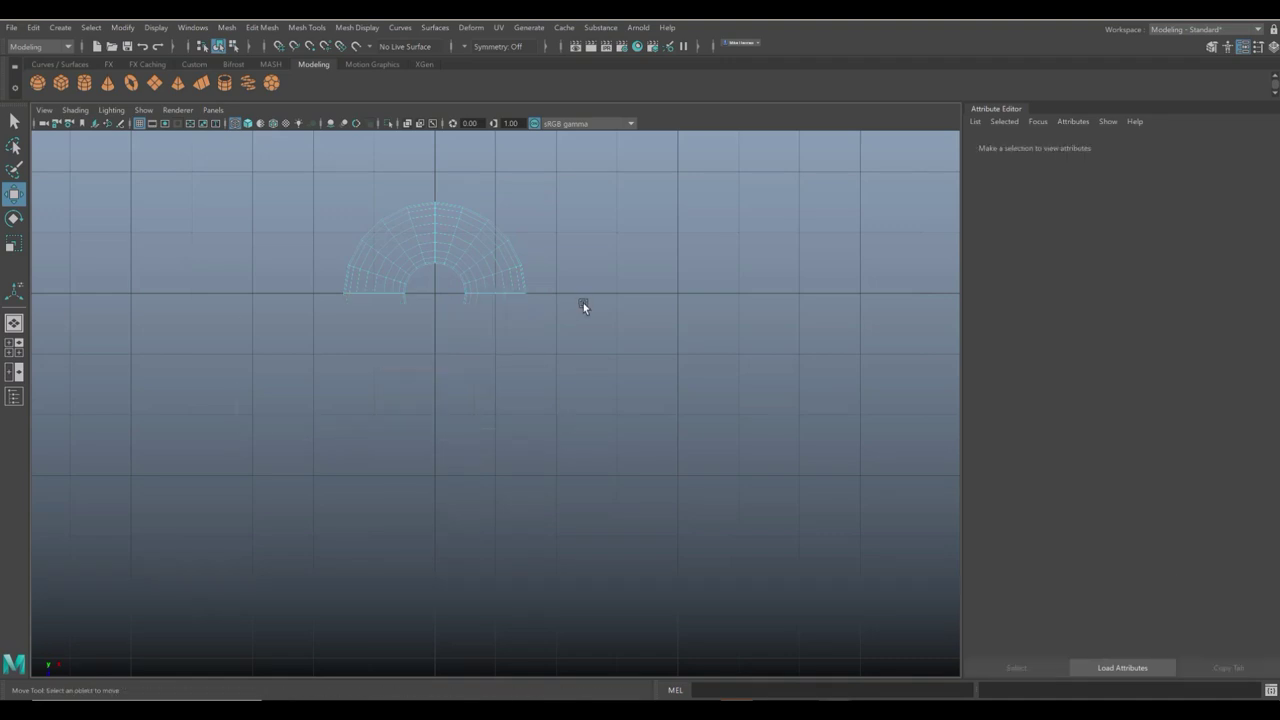
click(482, 299)
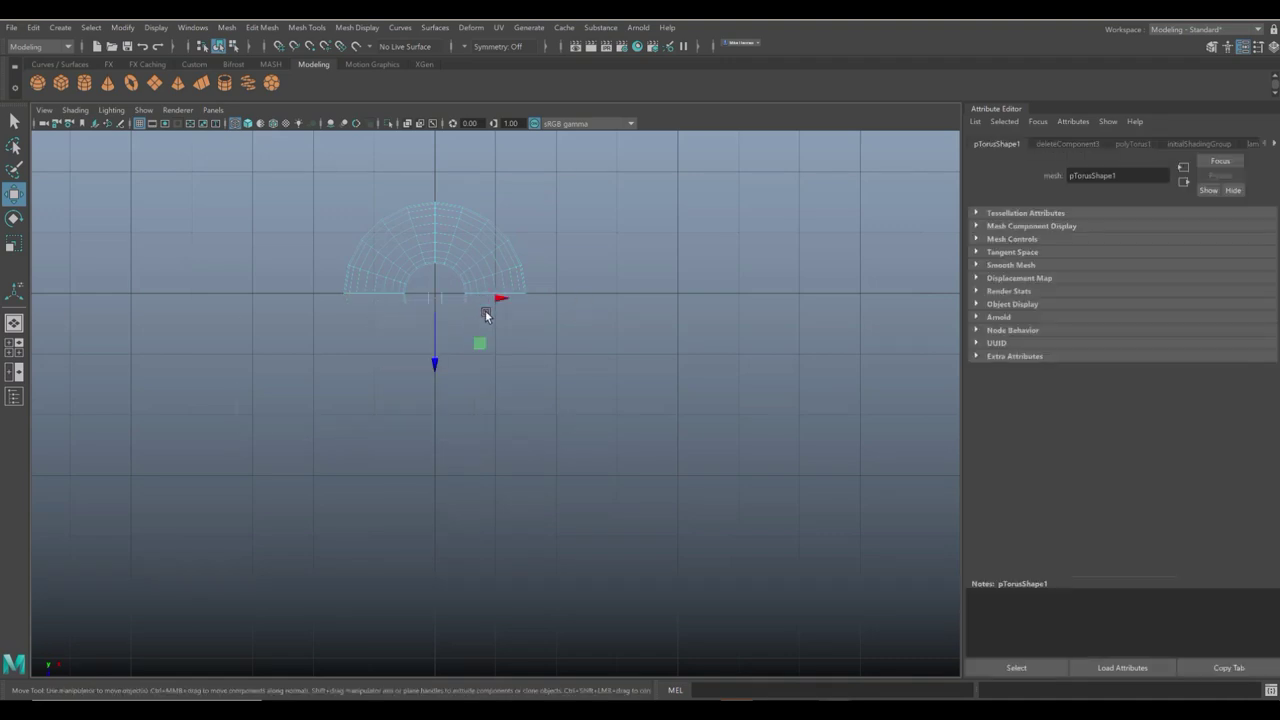
click(500, 338)
Bevel the edge loop at the middle of the half torus with a fraction of 0.5 and one segment.
scroll(500, 339, up, 1)
right_drag(422, 230, 423, 171)
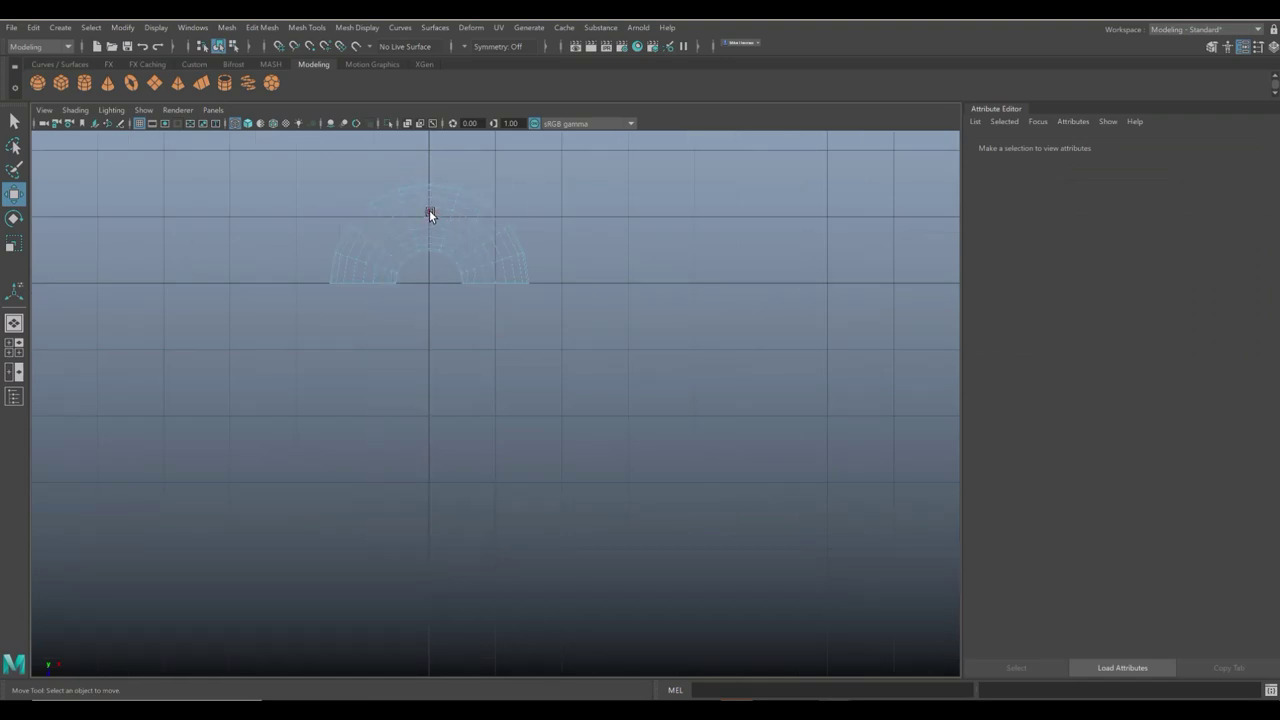
click(429, 215)
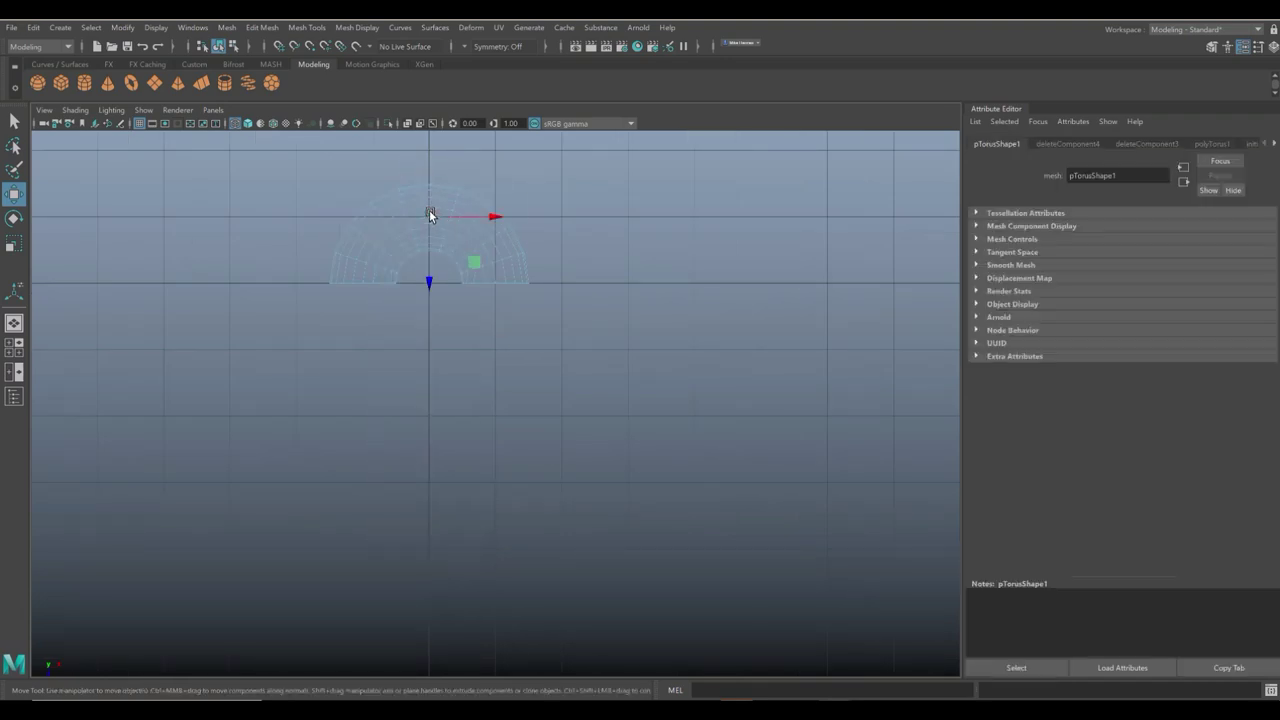
click(262, 27)
click(293, 78)
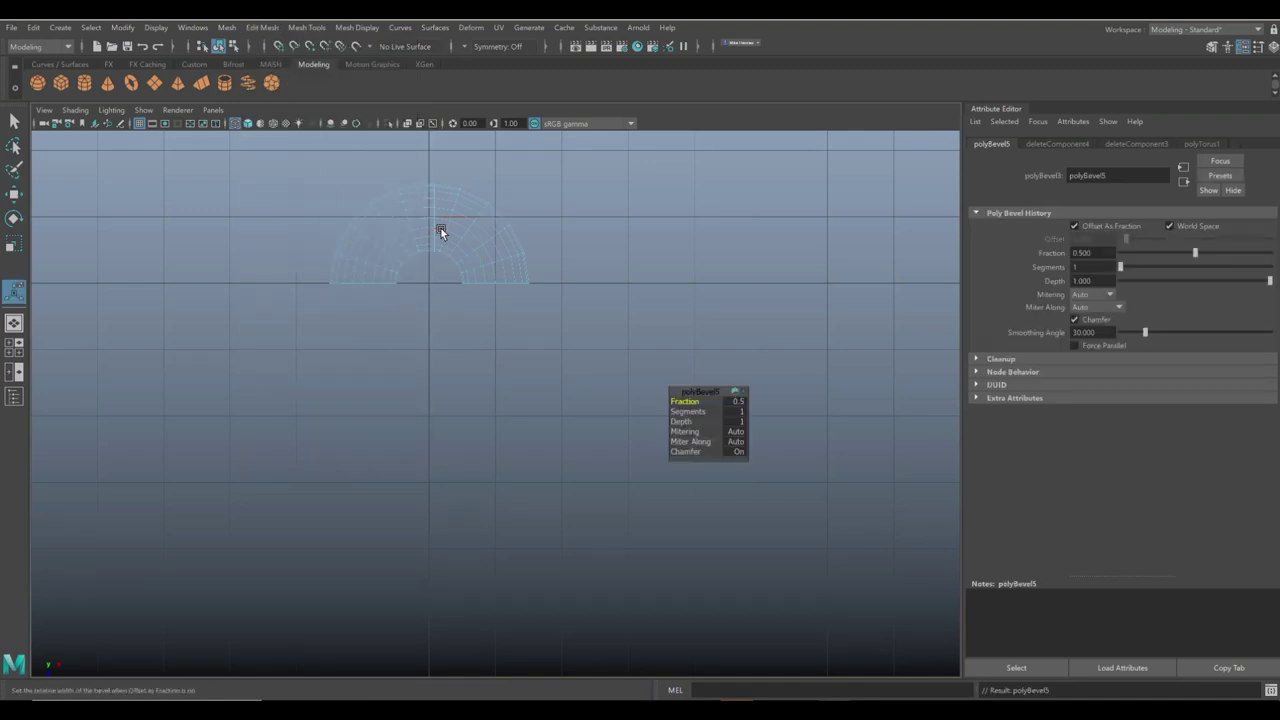
Move the vertices of the half torus's +X side along X to about 13.9, stretching it into a straight pipe with elbow ends.
right_drag(451, 211, 398, 213)
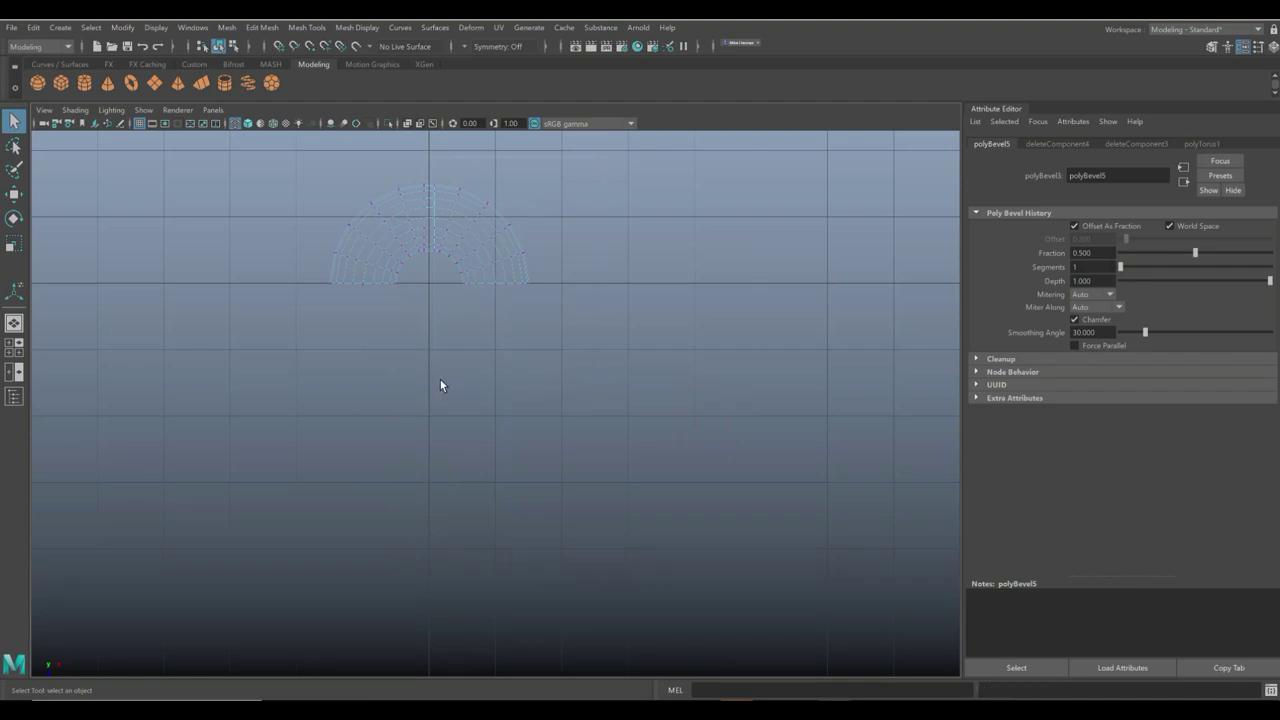
drag(428, 378, 540, 175)
scroll(503, 412, down, 4)
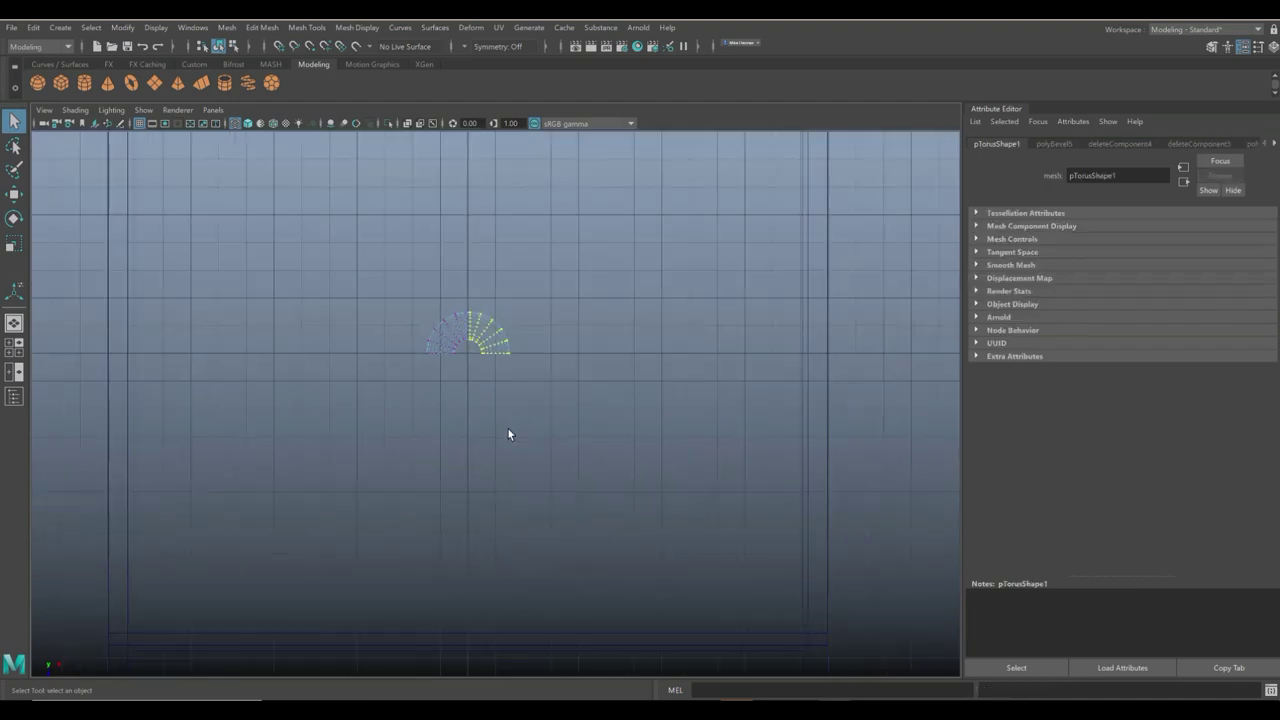
key(w)
drag(554, 334, 920, 326)
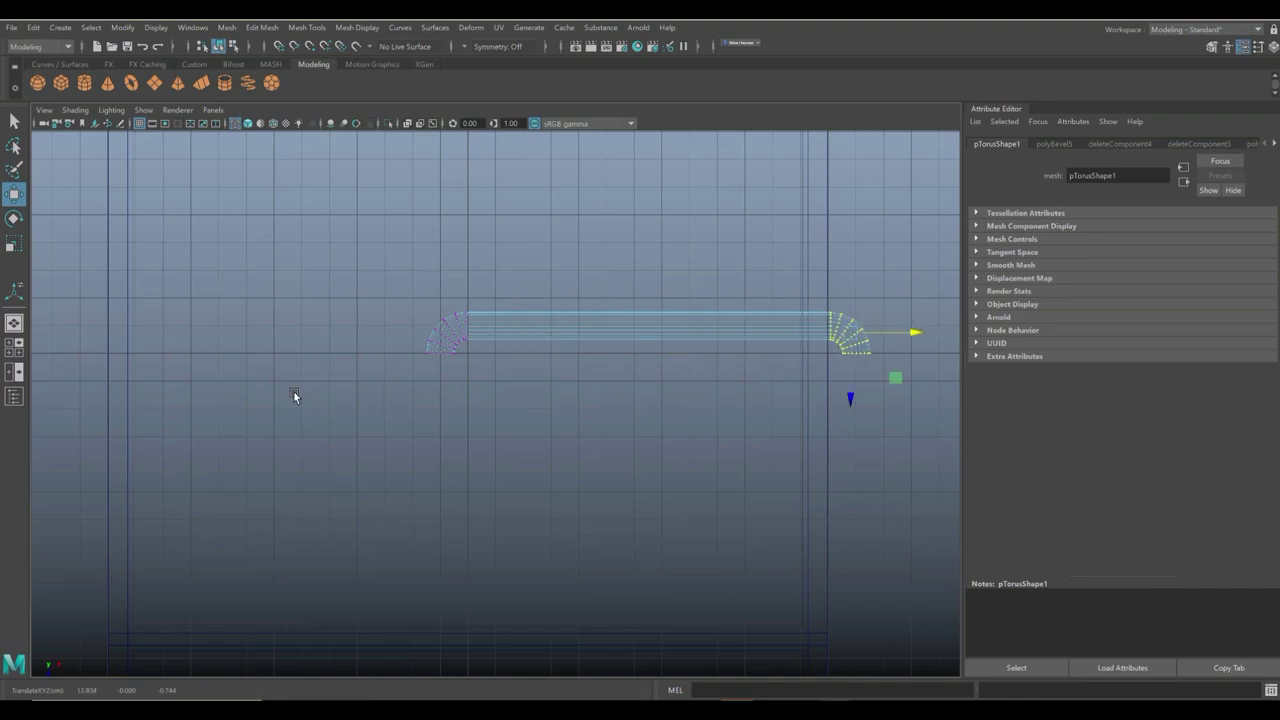
Rotate the whole pipe 90 degrees about X so that its elbow ends point down towards the panel.
click(15, 352)
key(space)
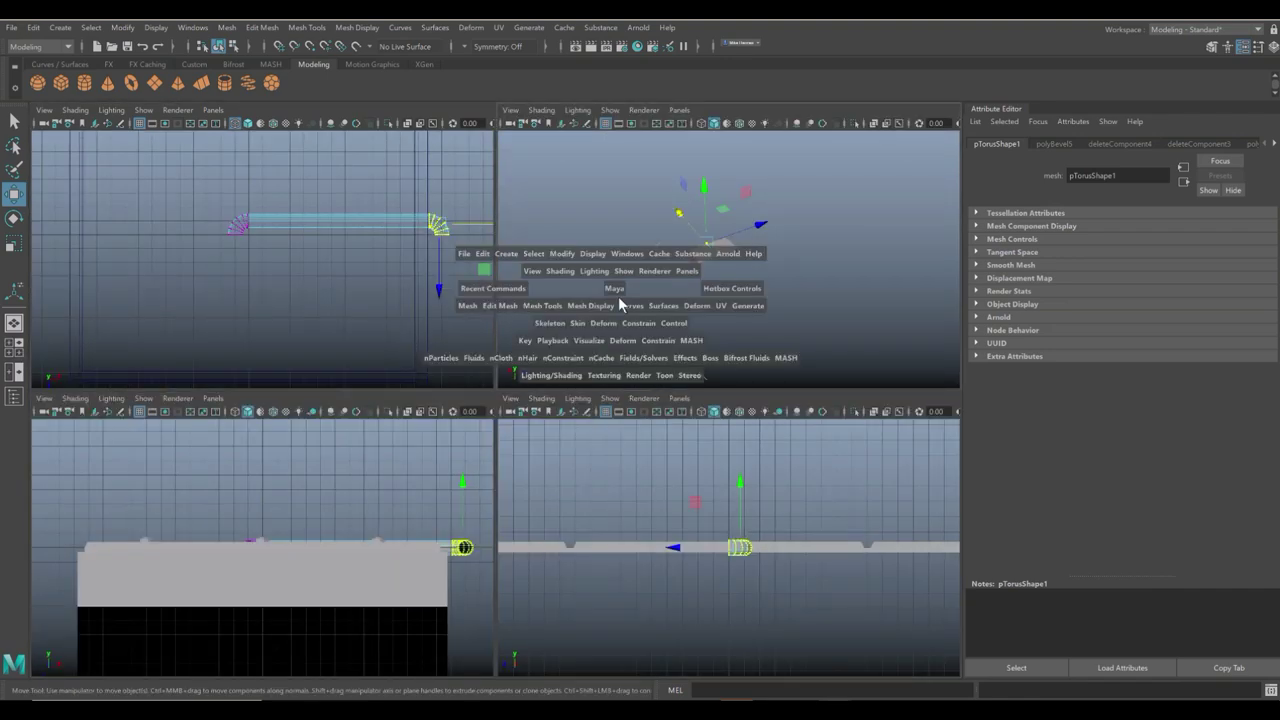
key(f)
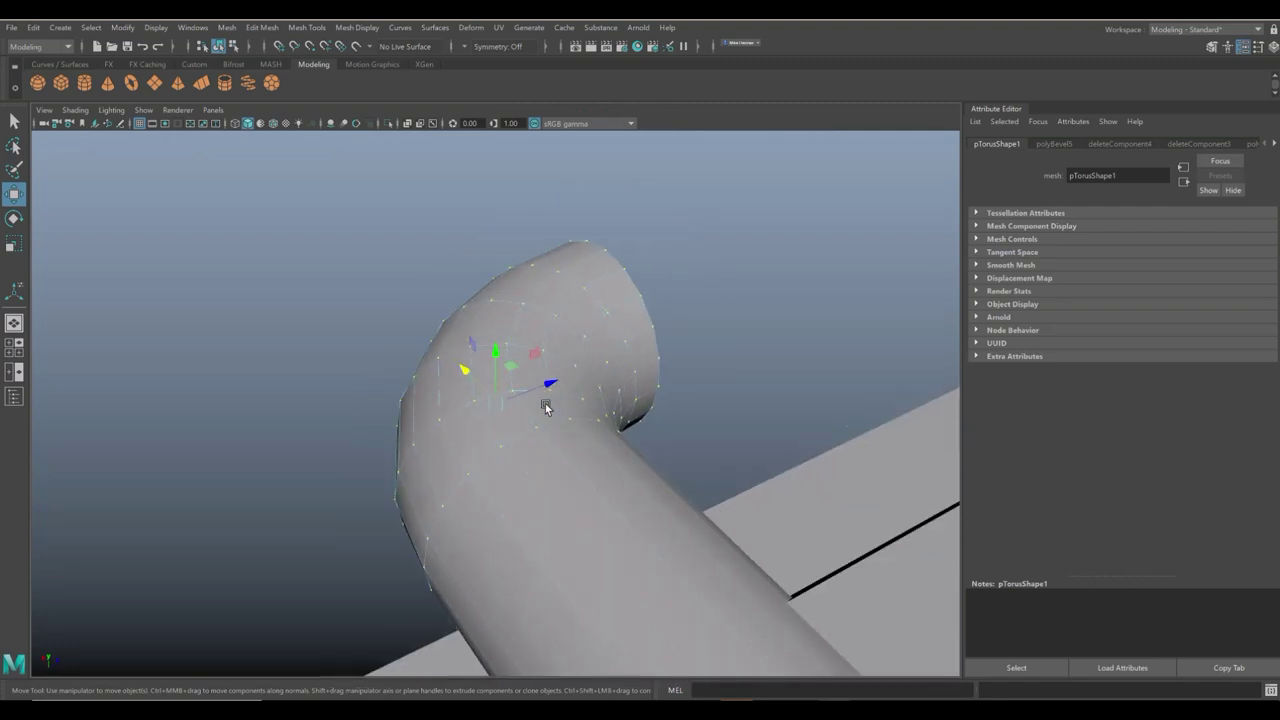
scroll(545, 403, down, 5)
alt+drag(508, 437, 534, 428)
right_drag(512, 355, 576, 334)
key(e)
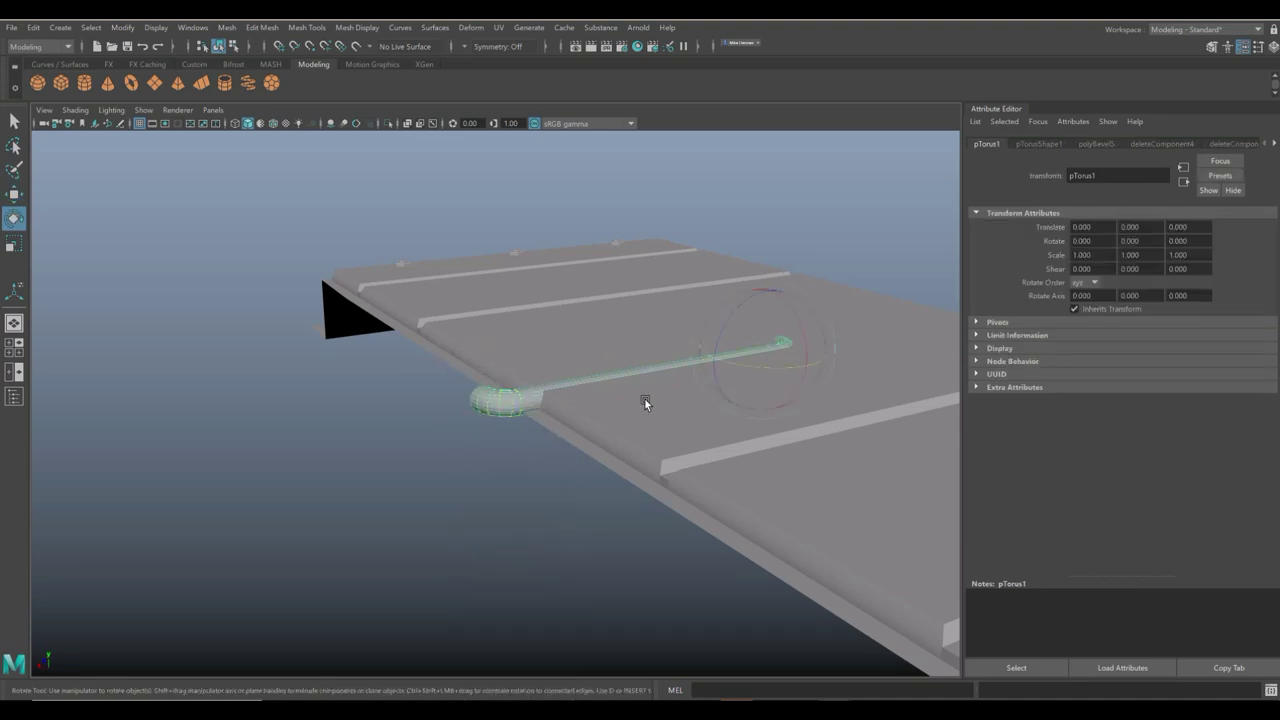
drag(803, 331, 779, 289)
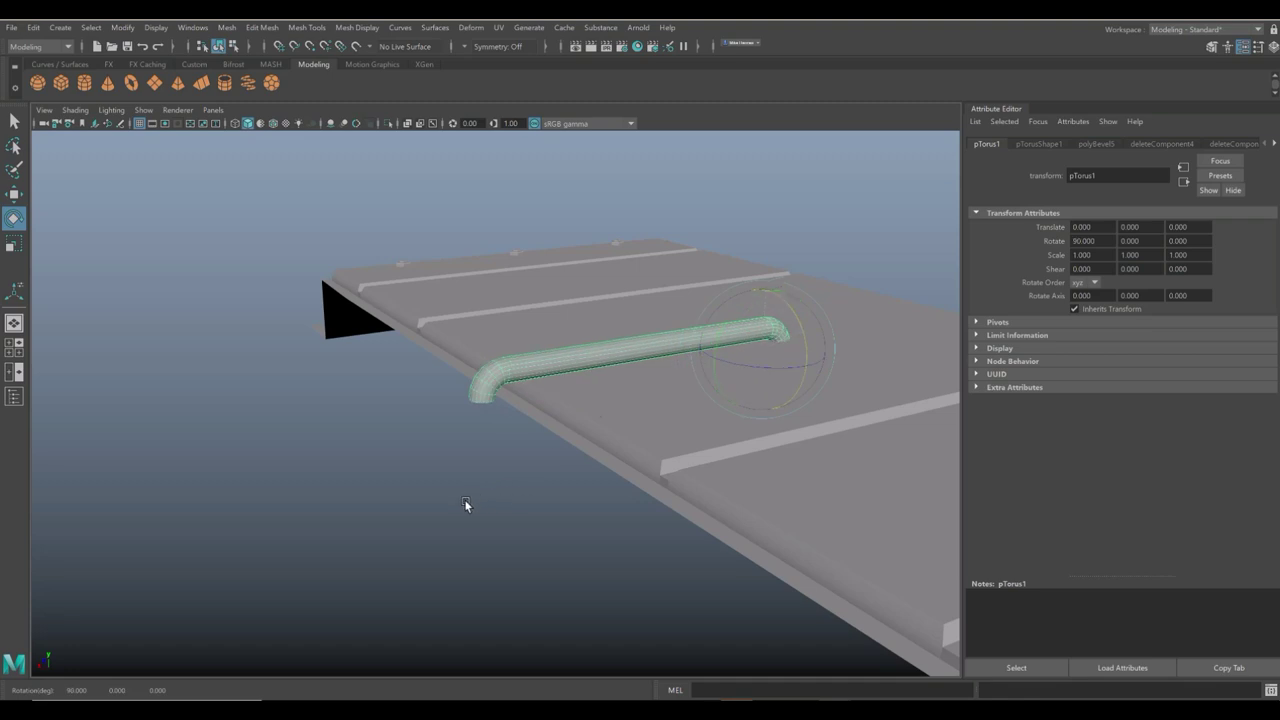
Extrude the open border edge loop at the pipe's +X end and scale it outward in X and Y to about 1.3.
alt+drag(464, 499, 414, 415)
scroll(478, 514, up, 5)
right_drag(414, 415, 414, 318)
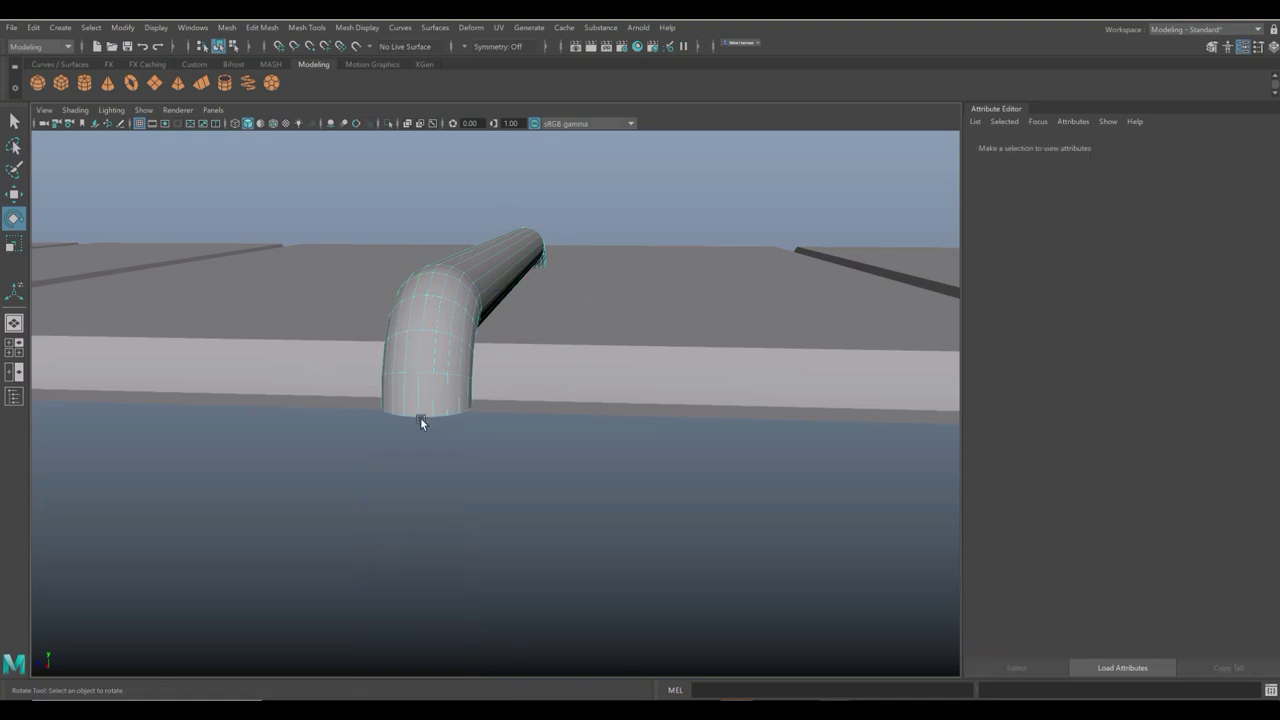
click(423, 413)
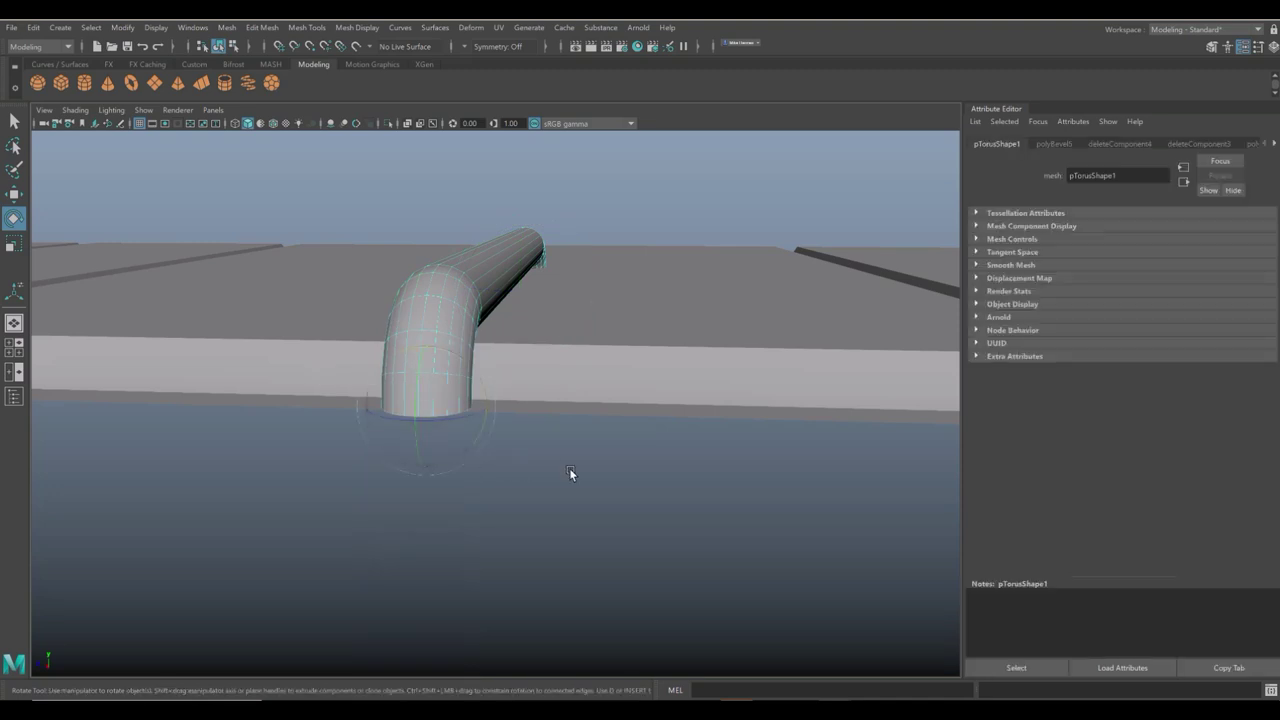
mouse_move(569, 470)
alt+mouse_down()
mouse_move(551, 478)
mouse_move(560, 469)
alt+mouse_up()
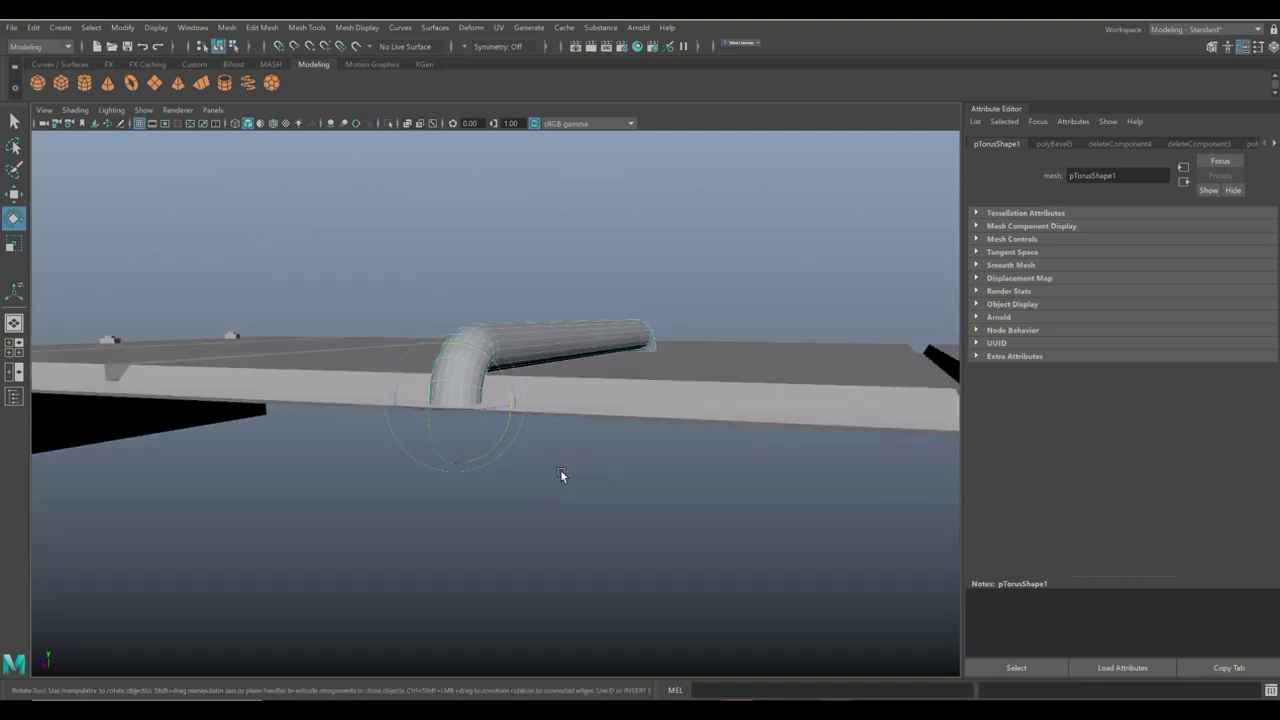
key(ctrl+e)
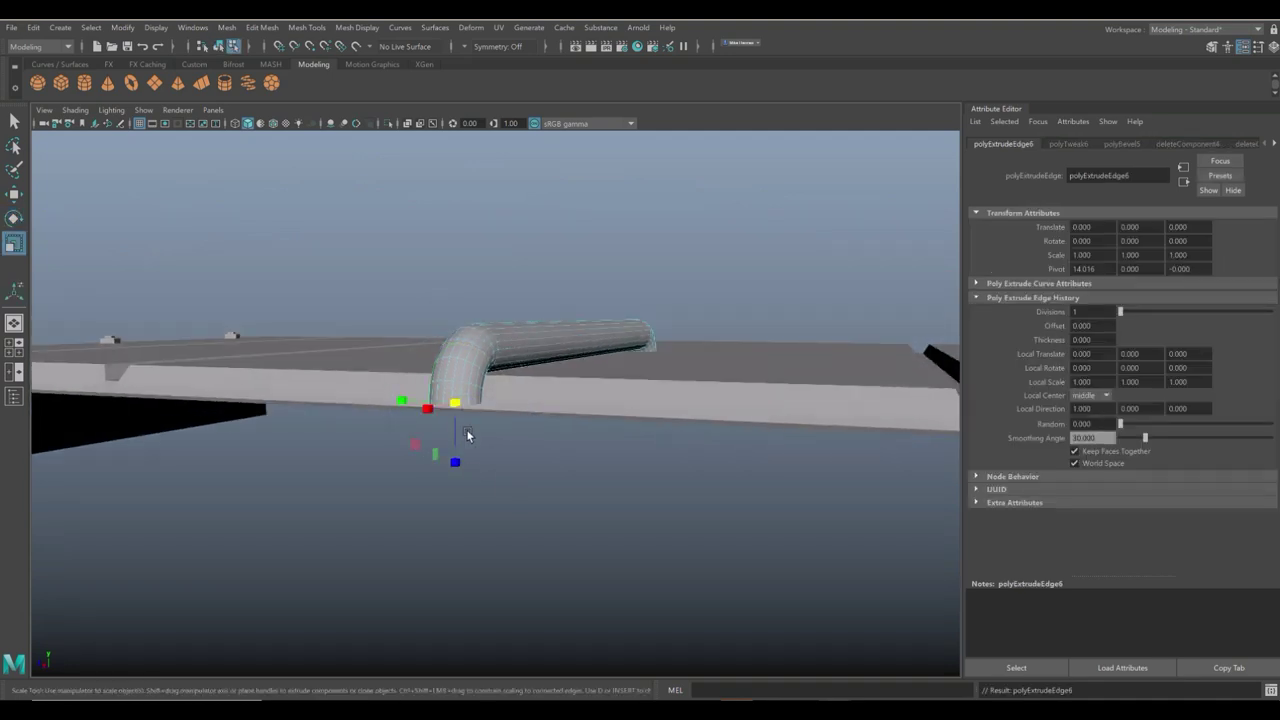
drag(456, 401, 460, 405)
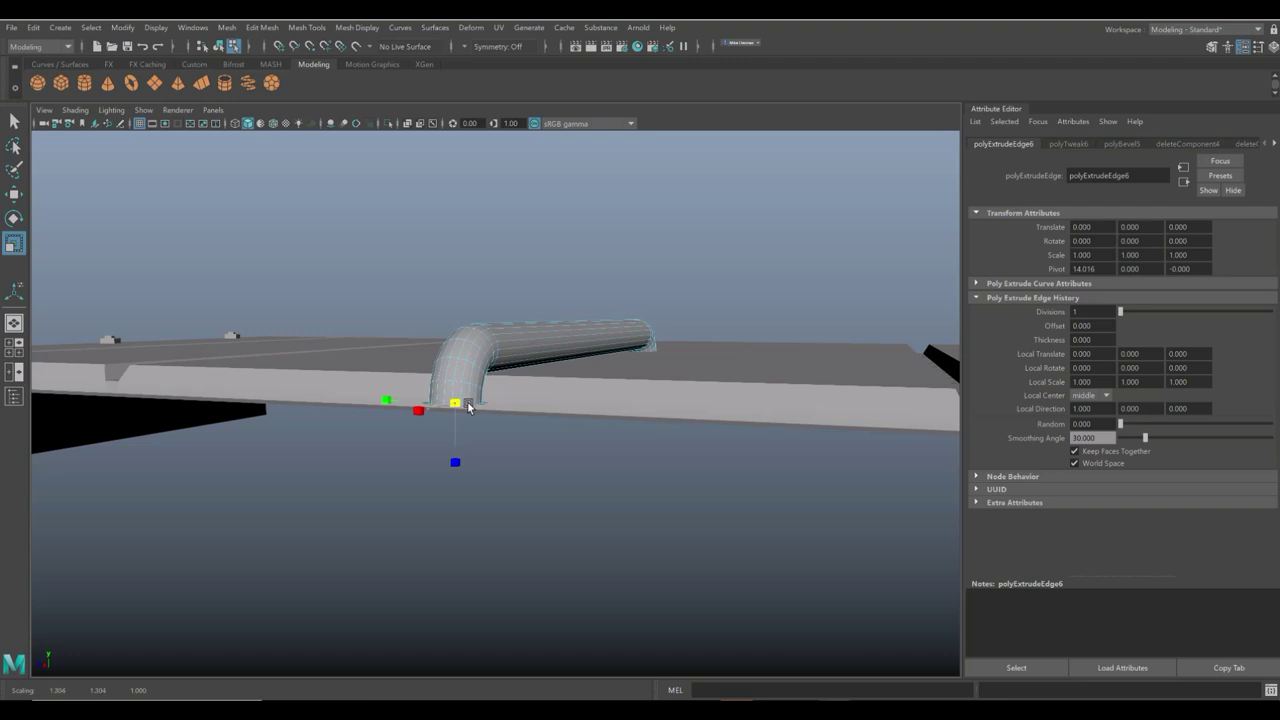
drag(468, 406, 473, 418)
Extrude the pipe end's border loop upward, and extrude it once more, scaling it outward to widen the flange.
key(ctrl+e)
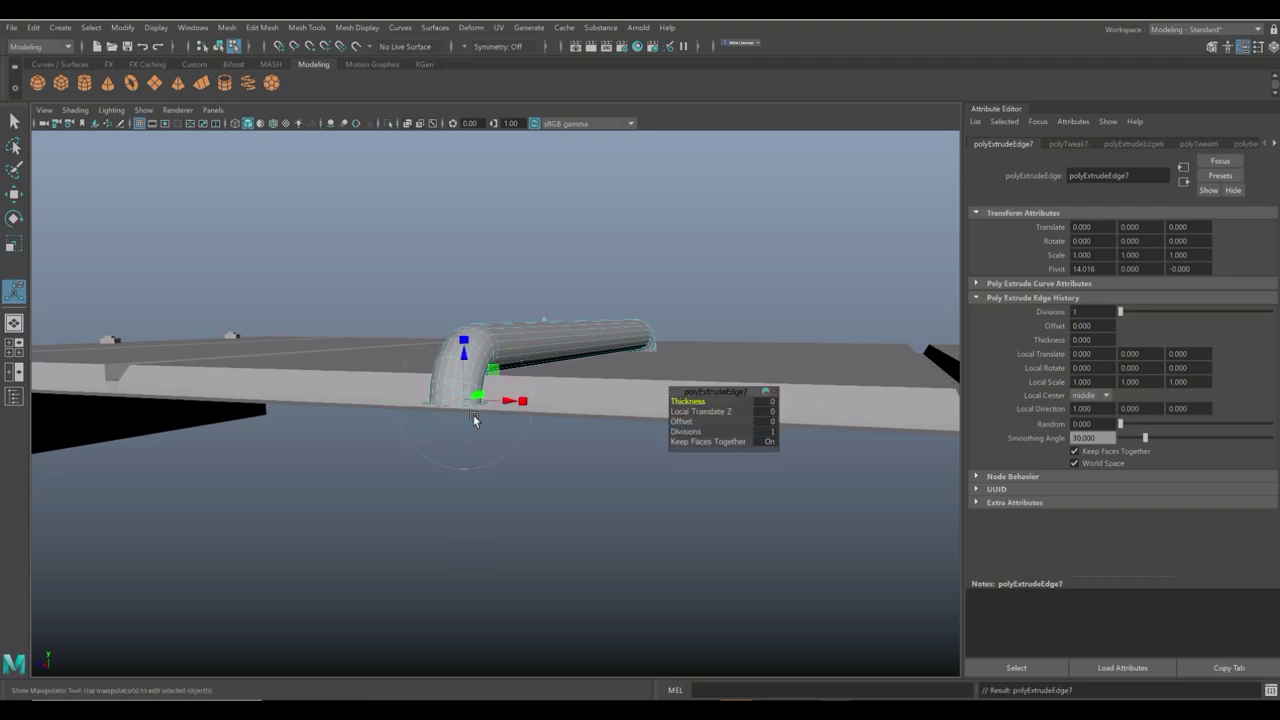
key(w)
key(ctrl+e)
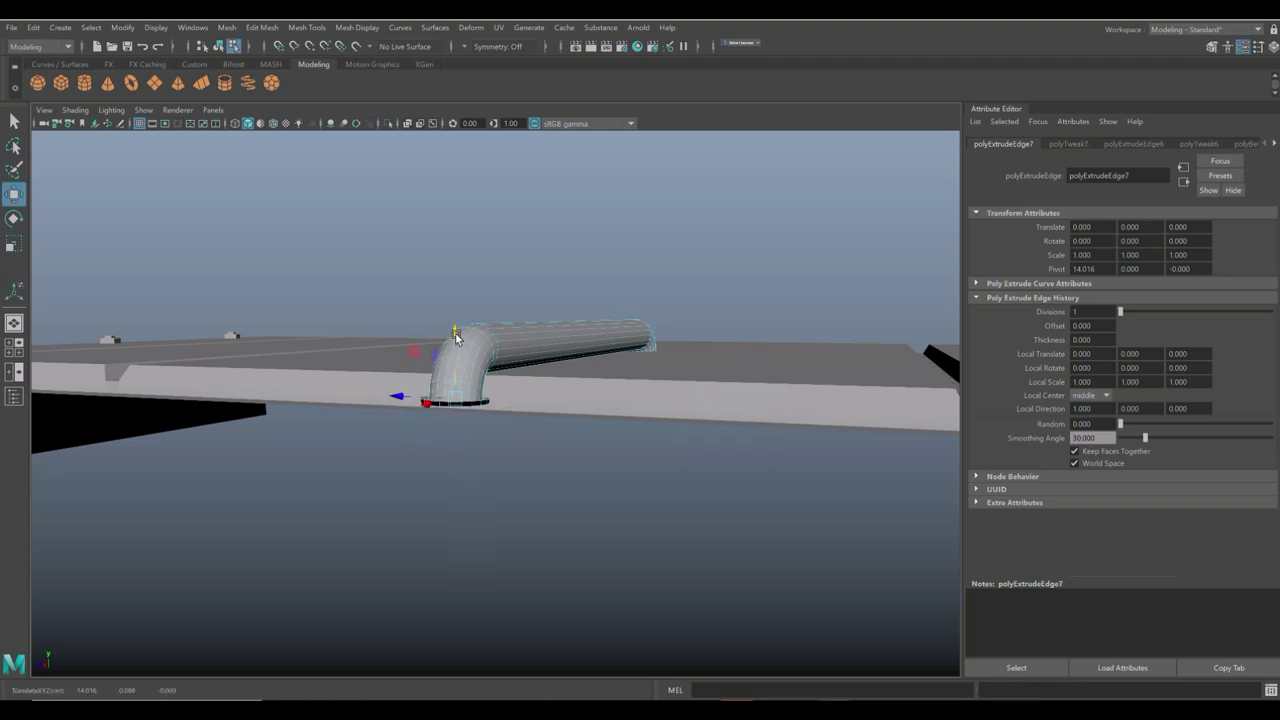
key(r)
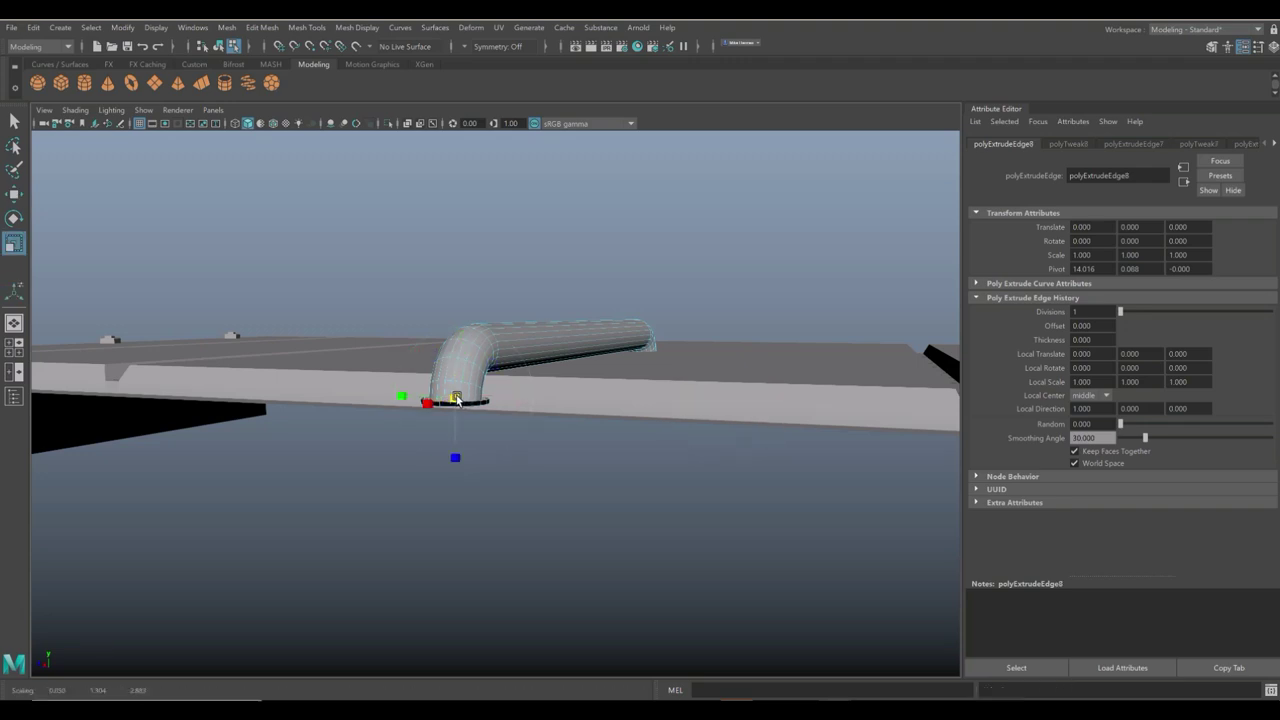
drag(457, 403, 459, 407)
Extrude the flange's outer border loop and lower it to about Y -0.1 to form the rim.
key(ctrl+e)
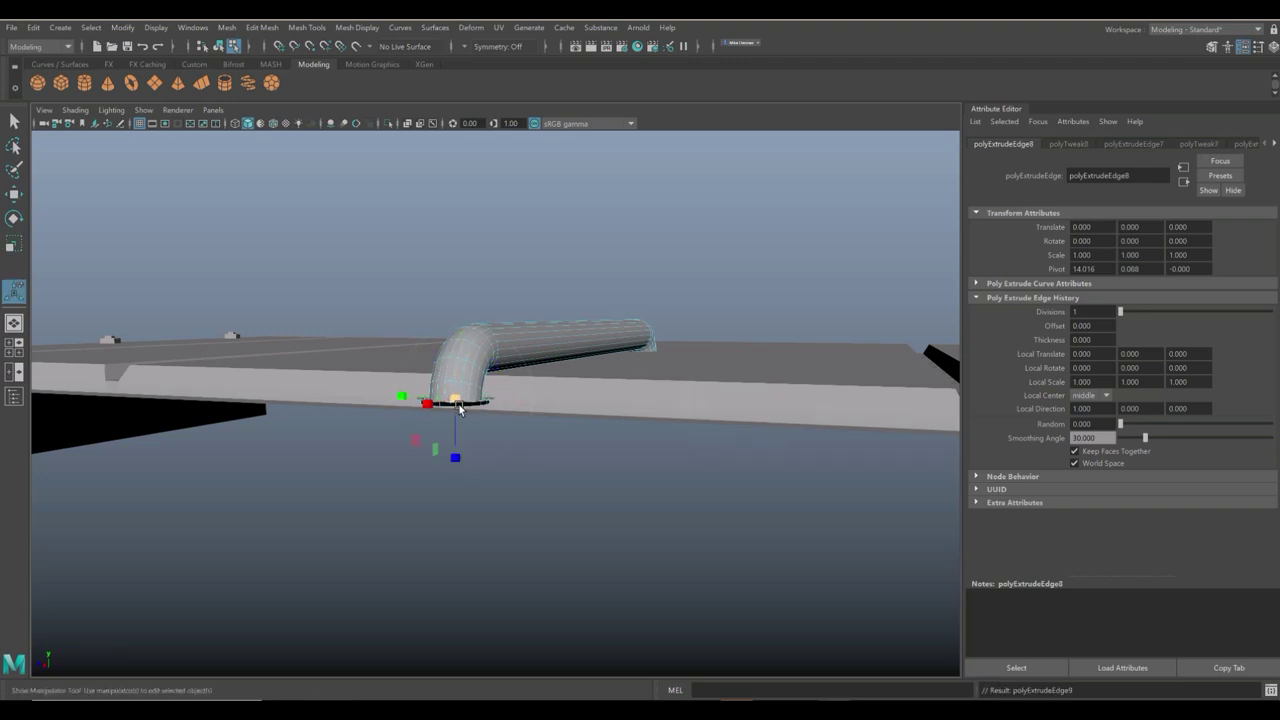
key(w)
drag(452, 329, 452, 339)
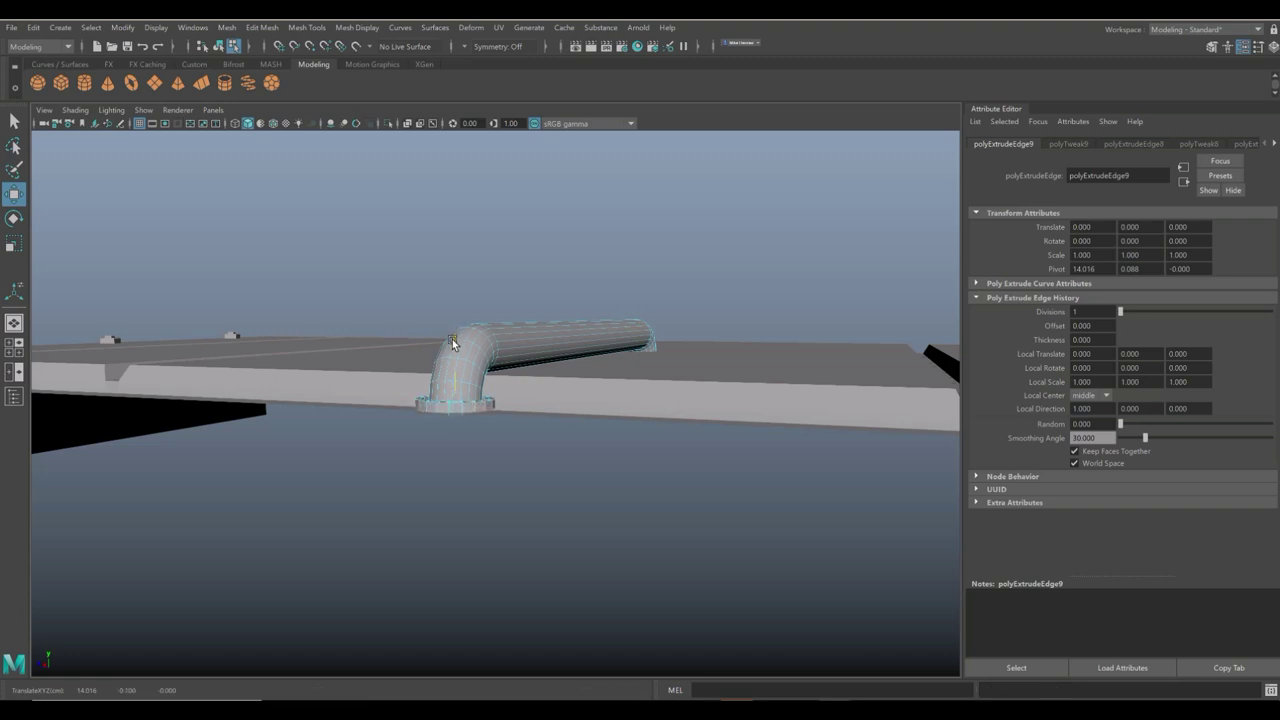
click(550, 444)
Delete the faces of the pipe's elbow without a flange, selecting them in the top view.
alt+drag(550, 444, 351, 534)
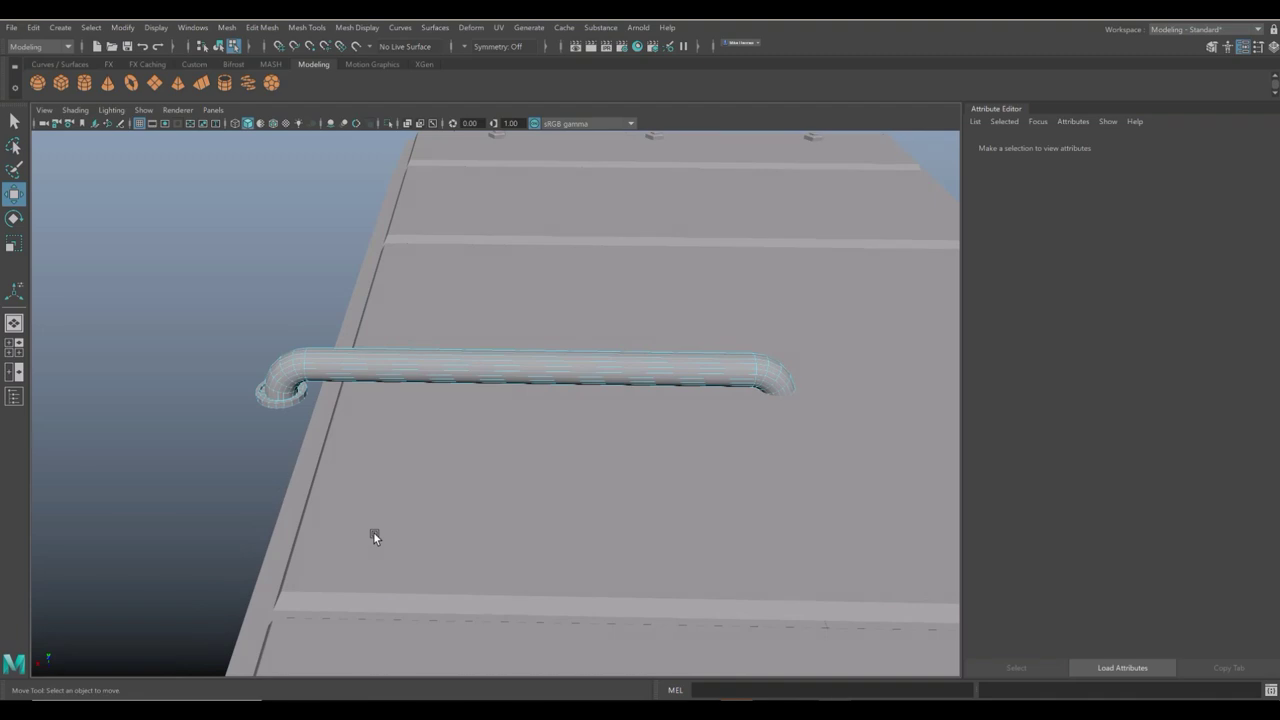
click(18, 350)
key(space)
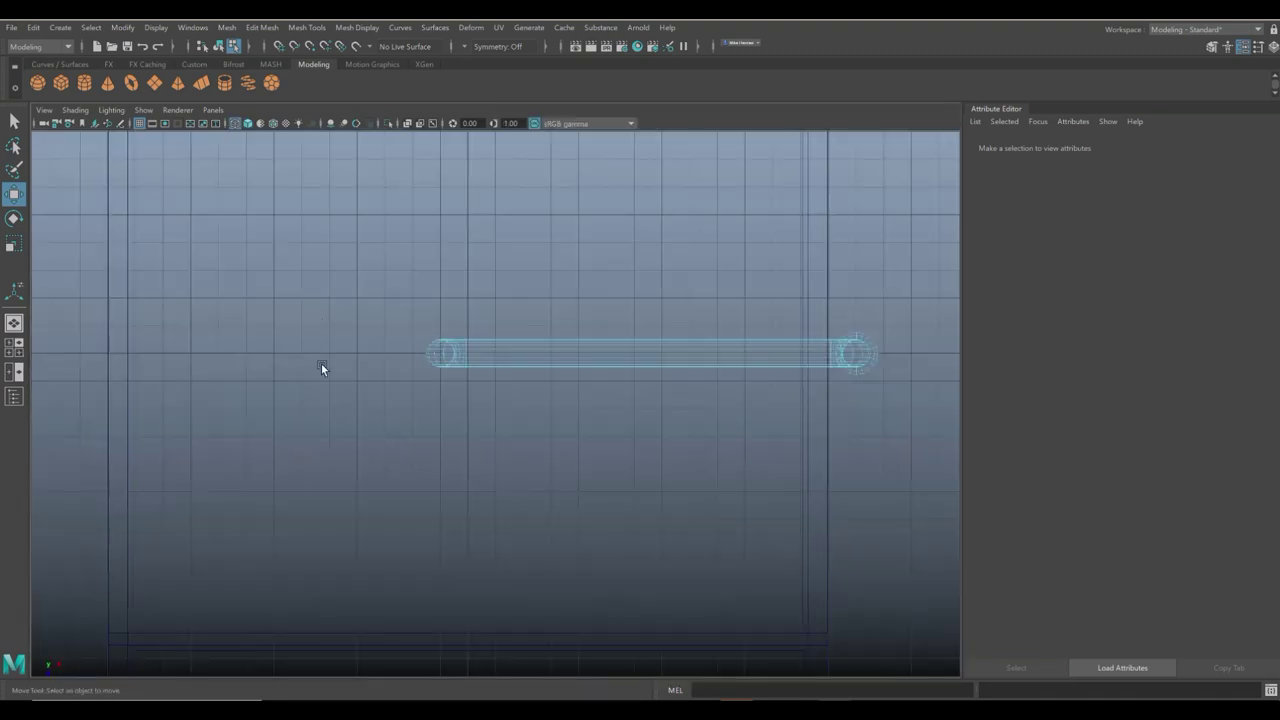
right_drag(476, 360, 489, 405)
scroll(489, 405, up, 2)
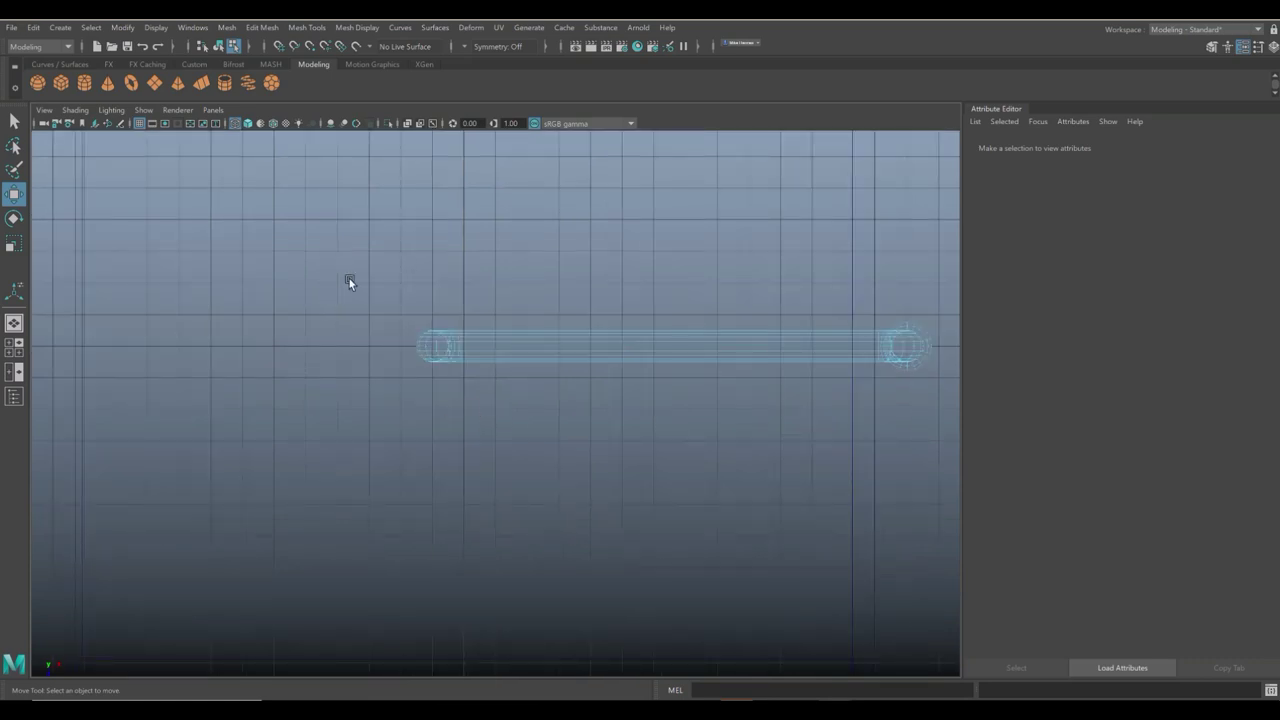
drag(458, 433, 459, 435)
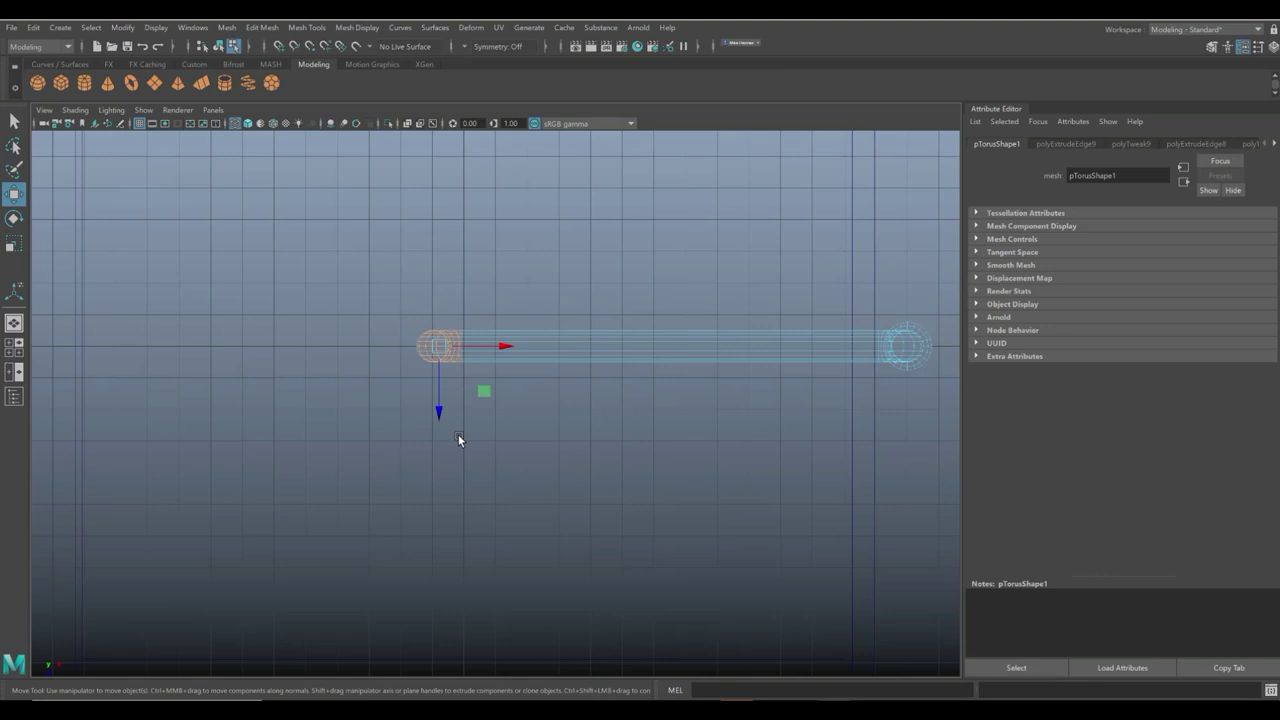
key(Delete)
Duplicate the remaining pipe half and rotate the copy 180 degrees about Y.
right_drag(770, 344, 829, 323)
key(ctrl+d)
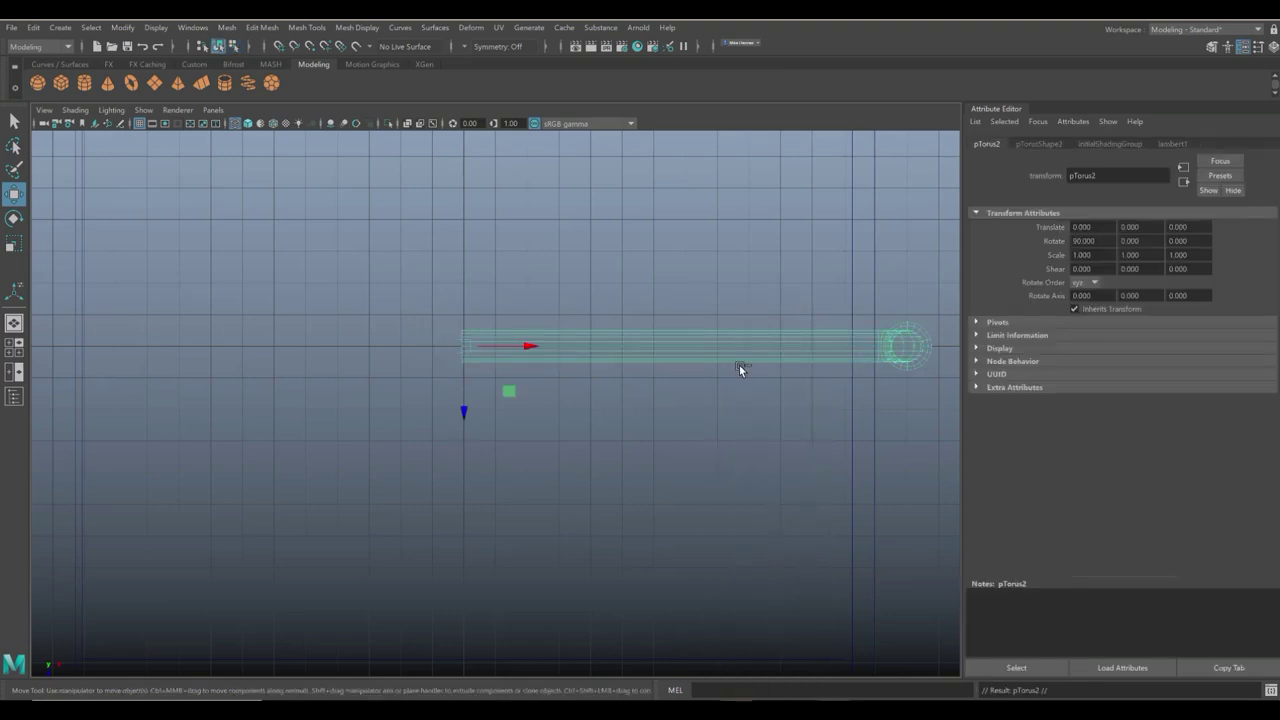
key(e)
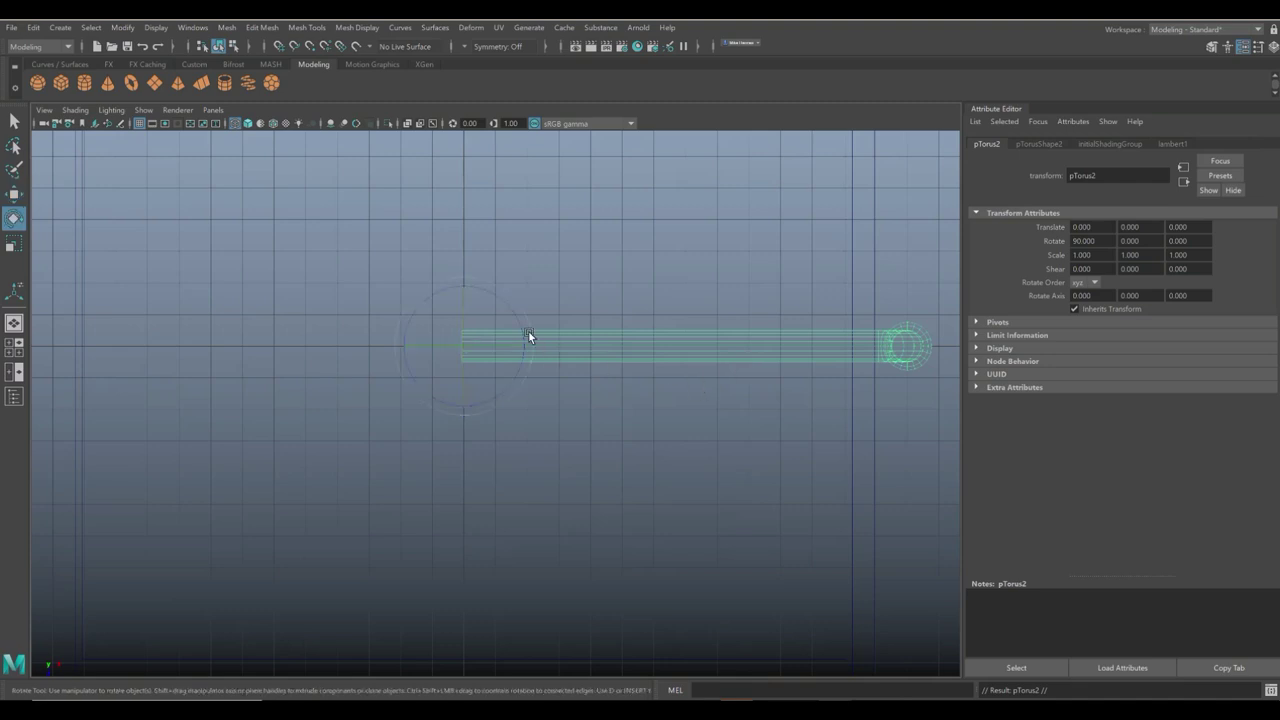
drag(500, 298, 442, 289)
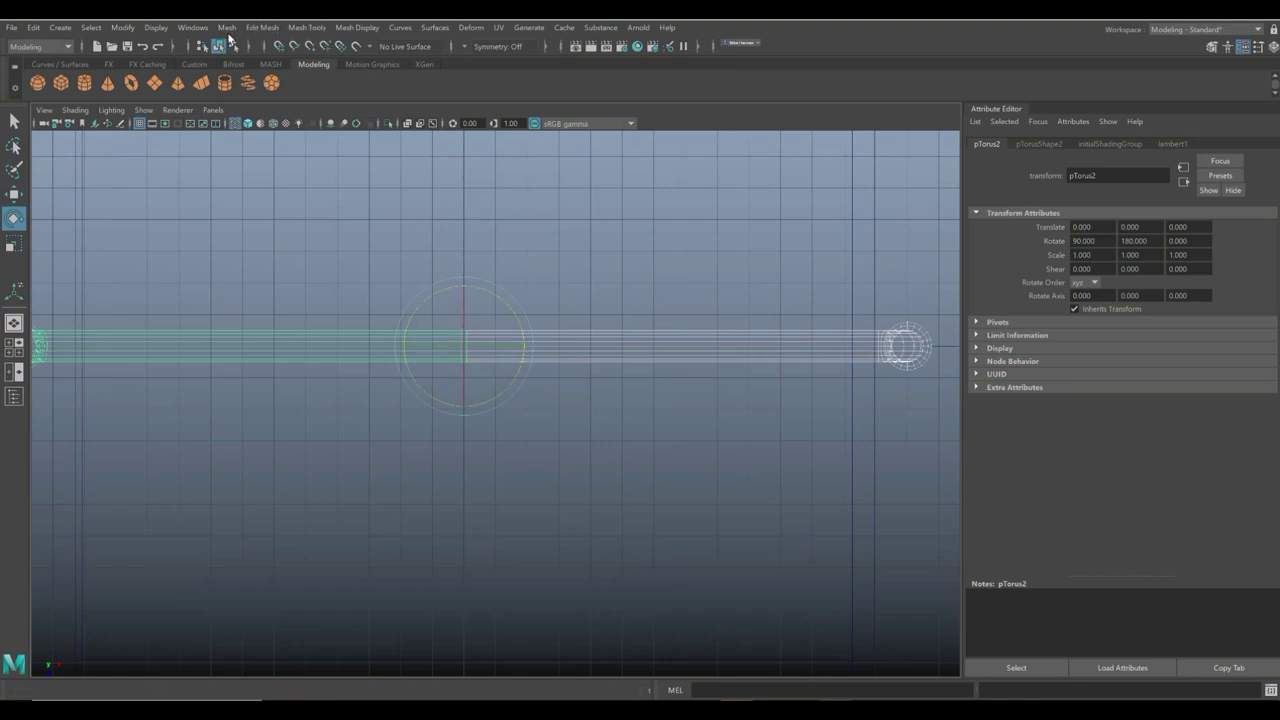
Move the duplicated pipe half along X to about -0.157 so that its open edge meets the original half.
scroll(436, 322, up, 3)
scroll(472, 378, up, 3)
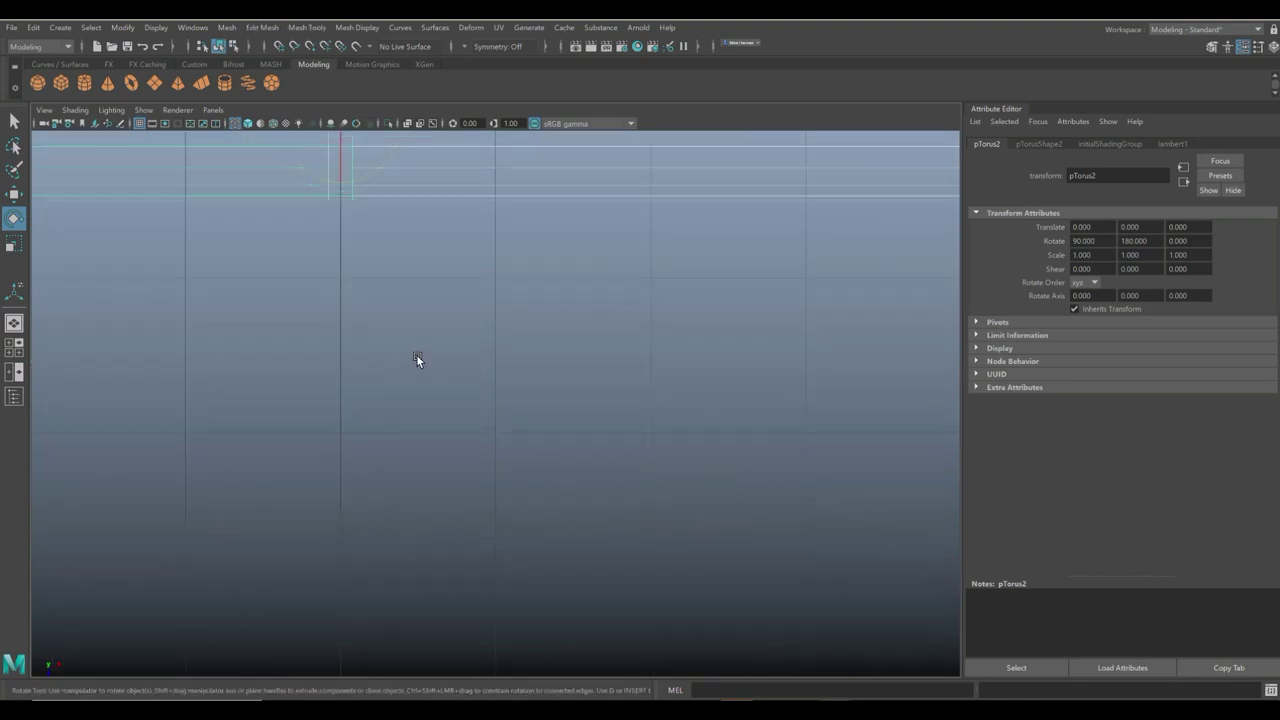
scroll(416, 354, up, 3)
alt+middle_drag(594, 522, 655, 543)
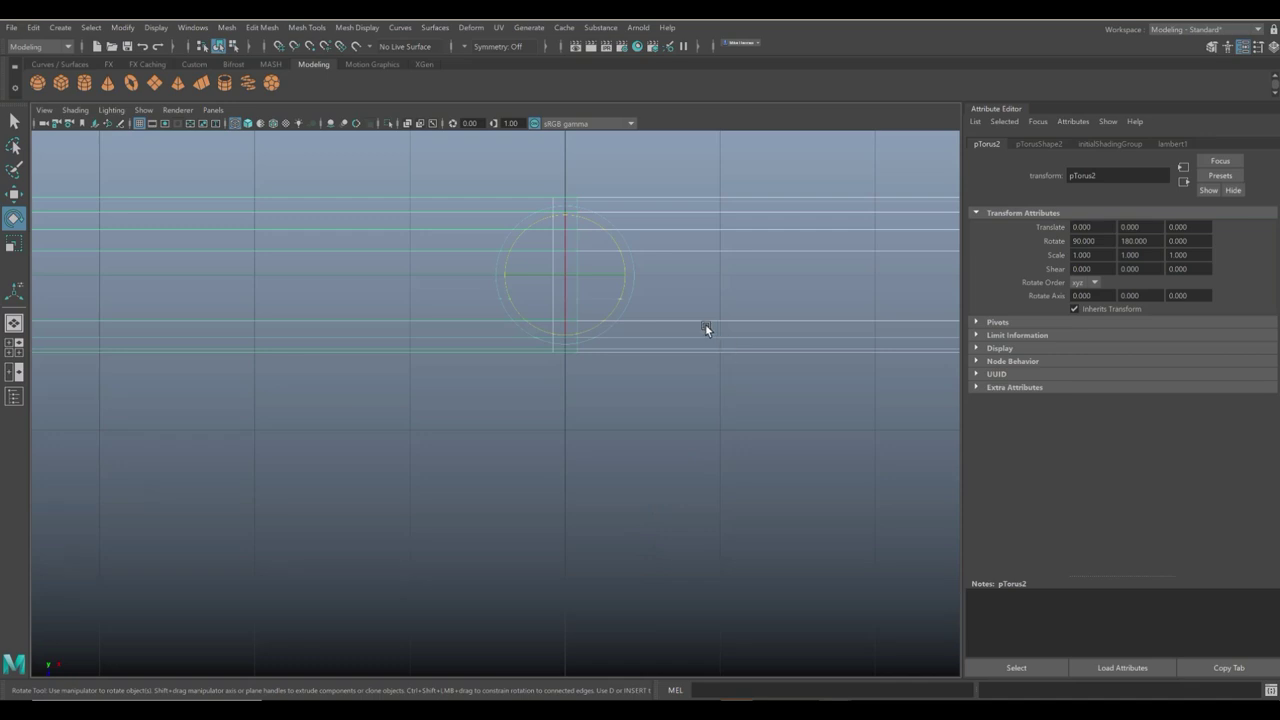
click(416, 315)
click(452, 221)
key(w)
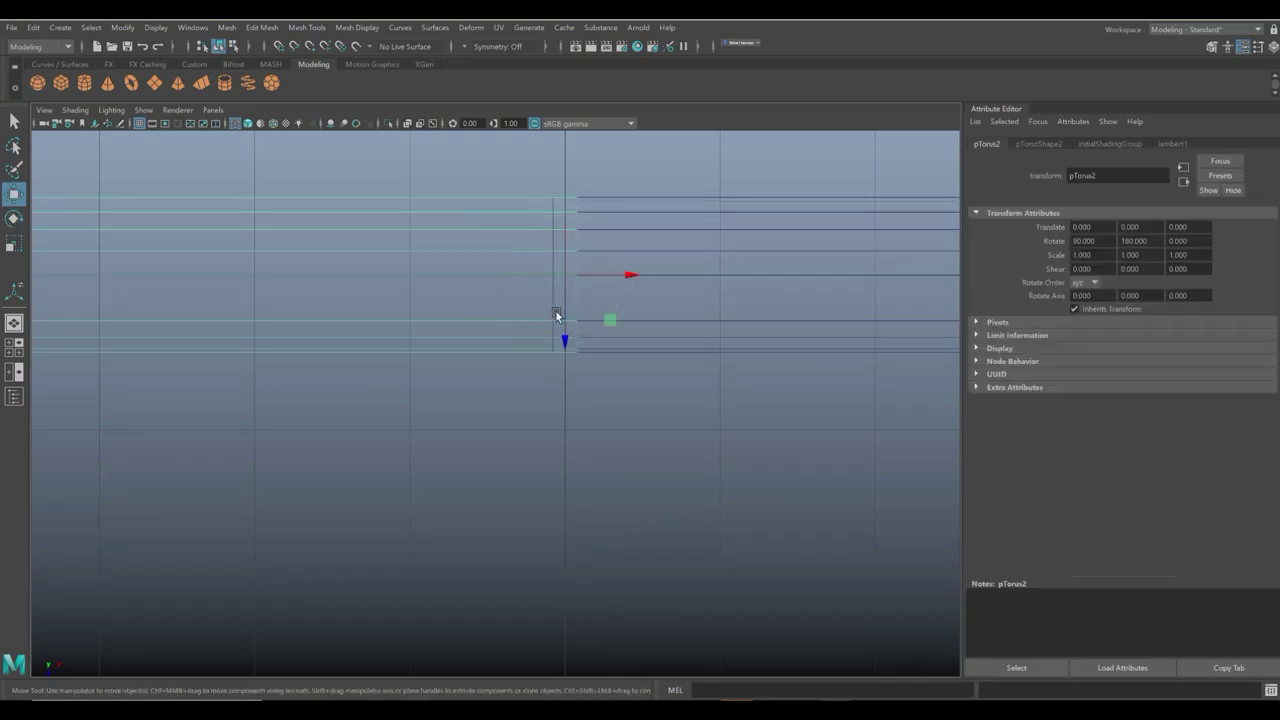
drag(627, 279, 607, 277)
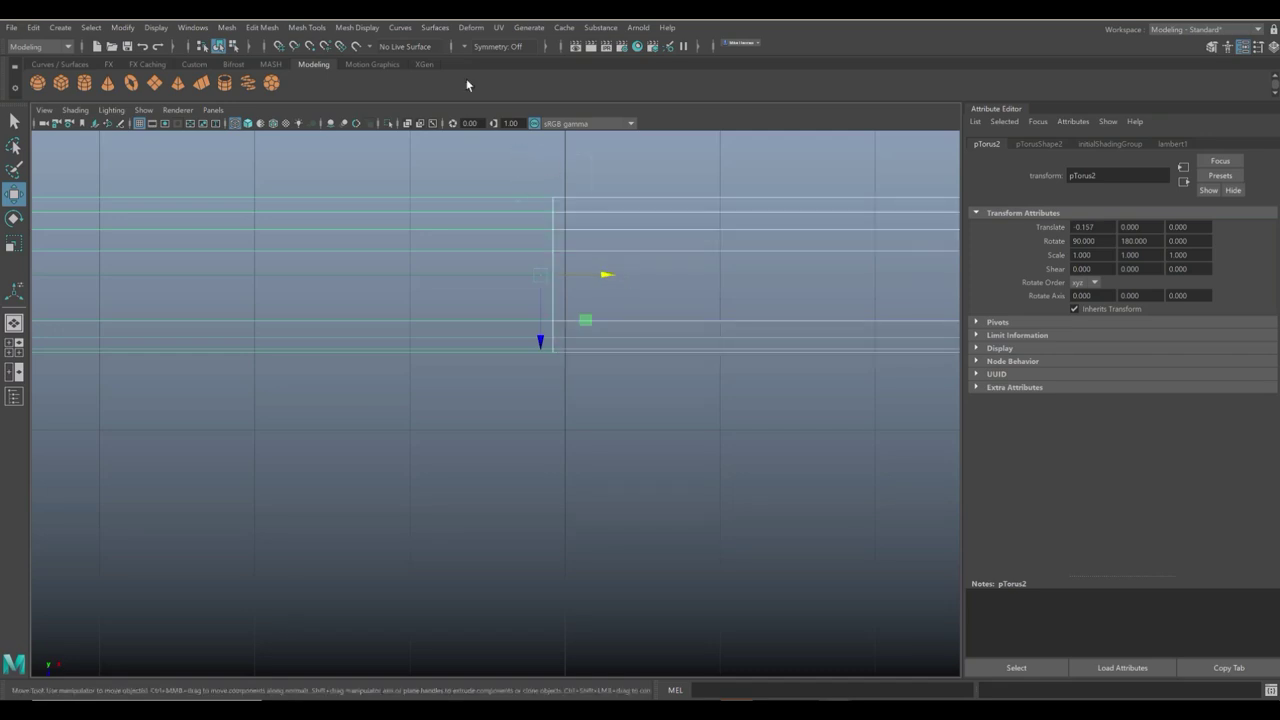
Combine the two pipe halves into one mesh and merge their vertices with a distance threshold of 0.01.
click(262, 27)
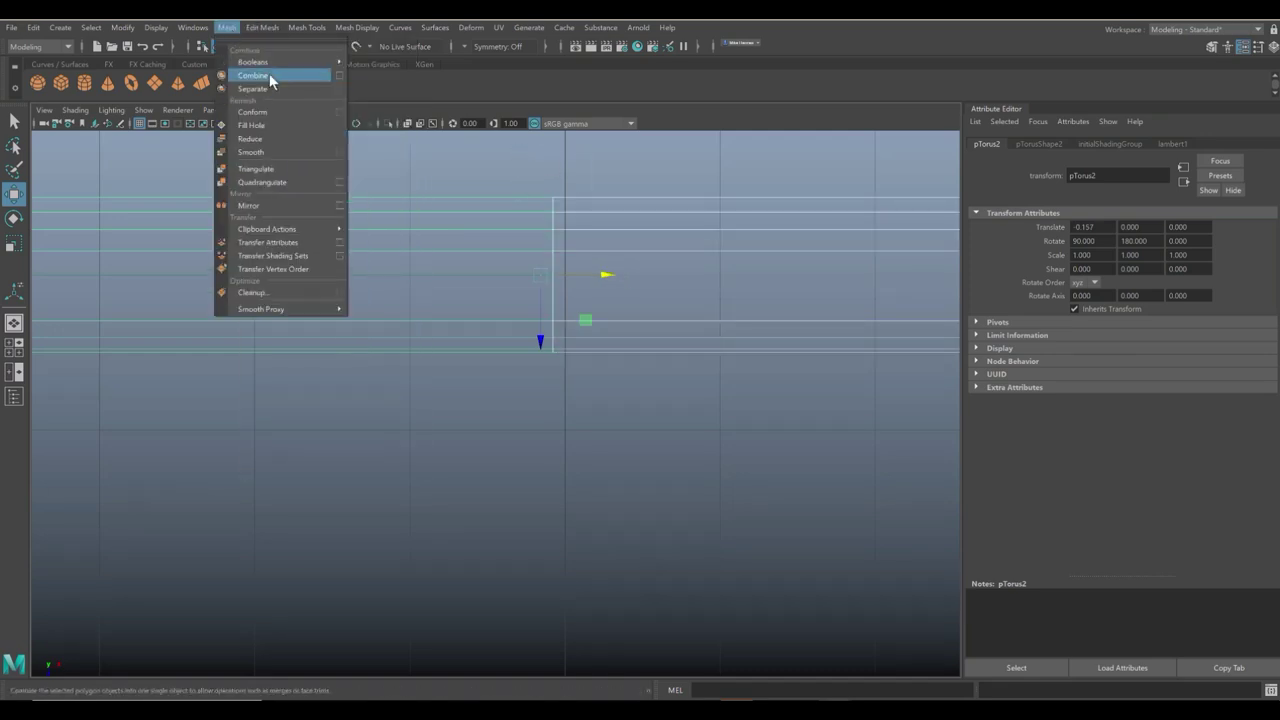
click(269, 73)
key(r)
key(f)
click(372, 64)
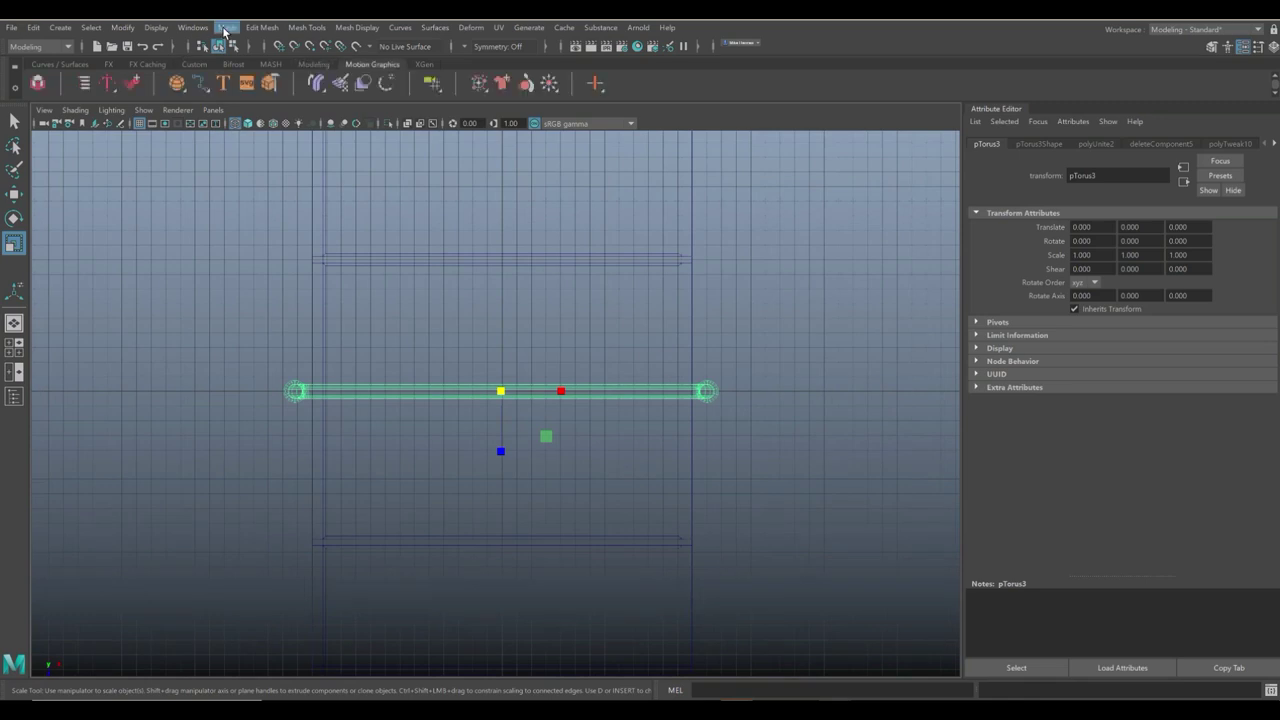
click(227, 27)
mouse_move(250, 30)
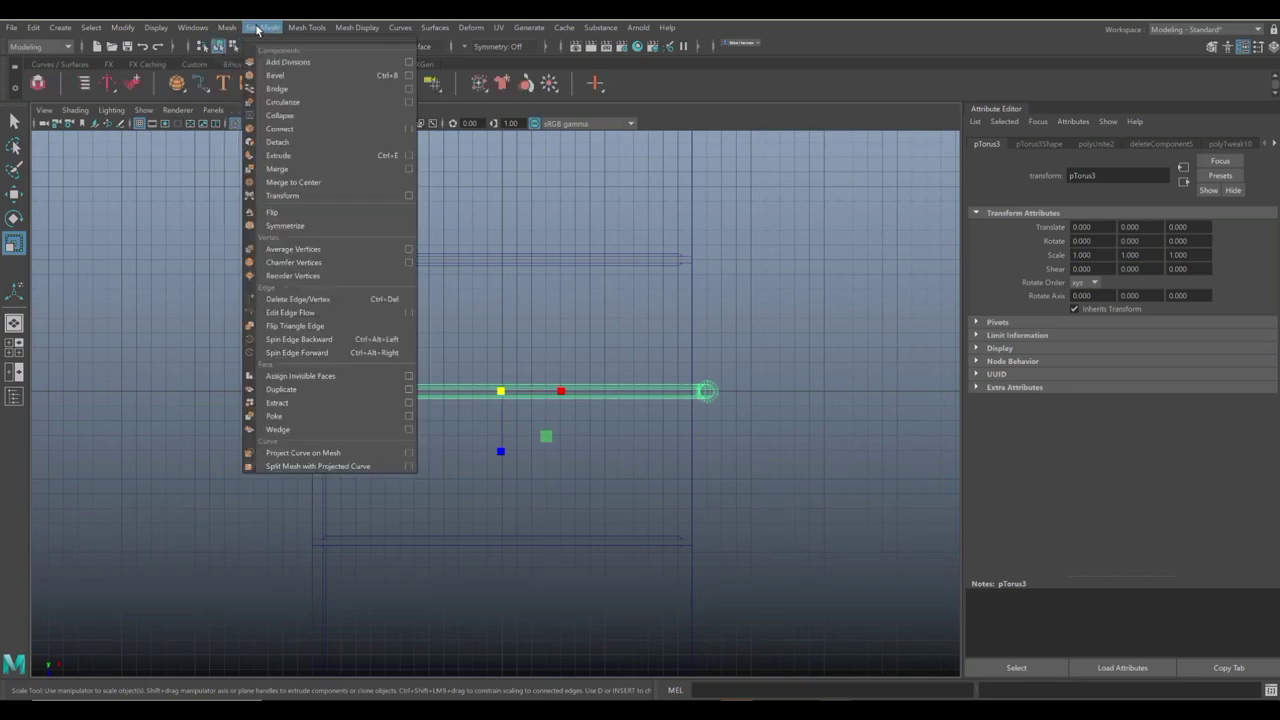
click(294, 169)
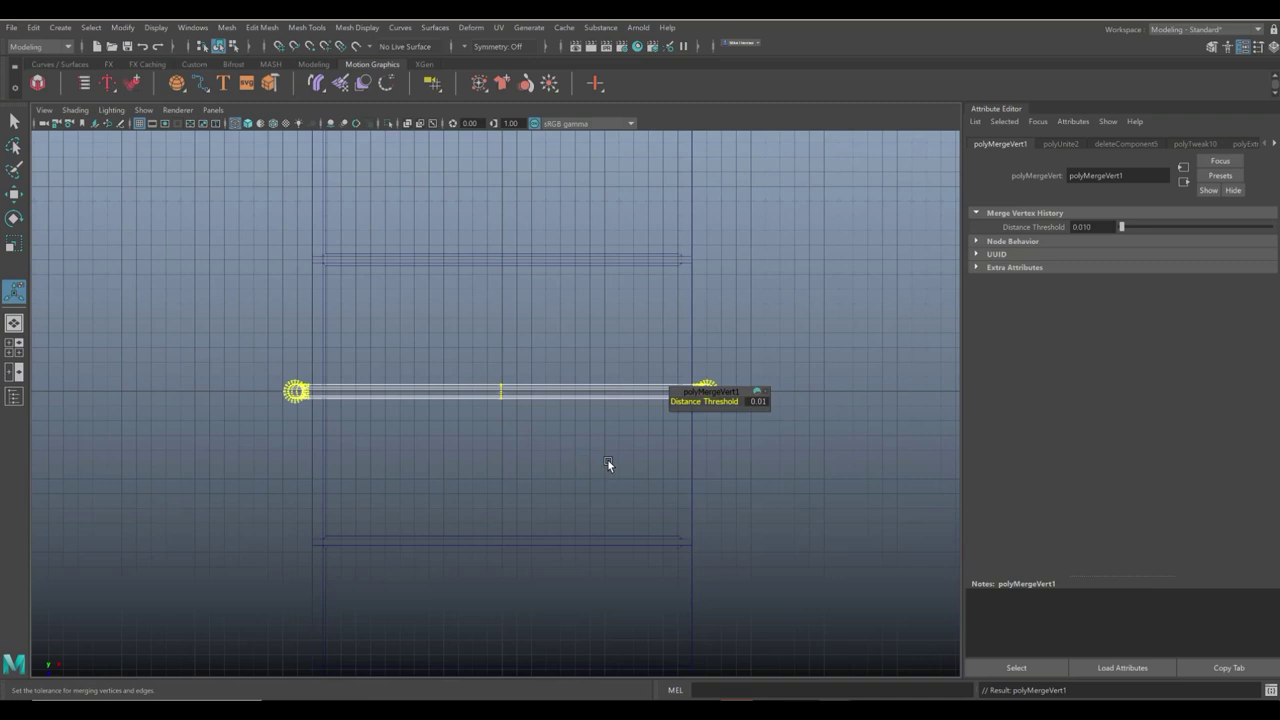
key(F8)
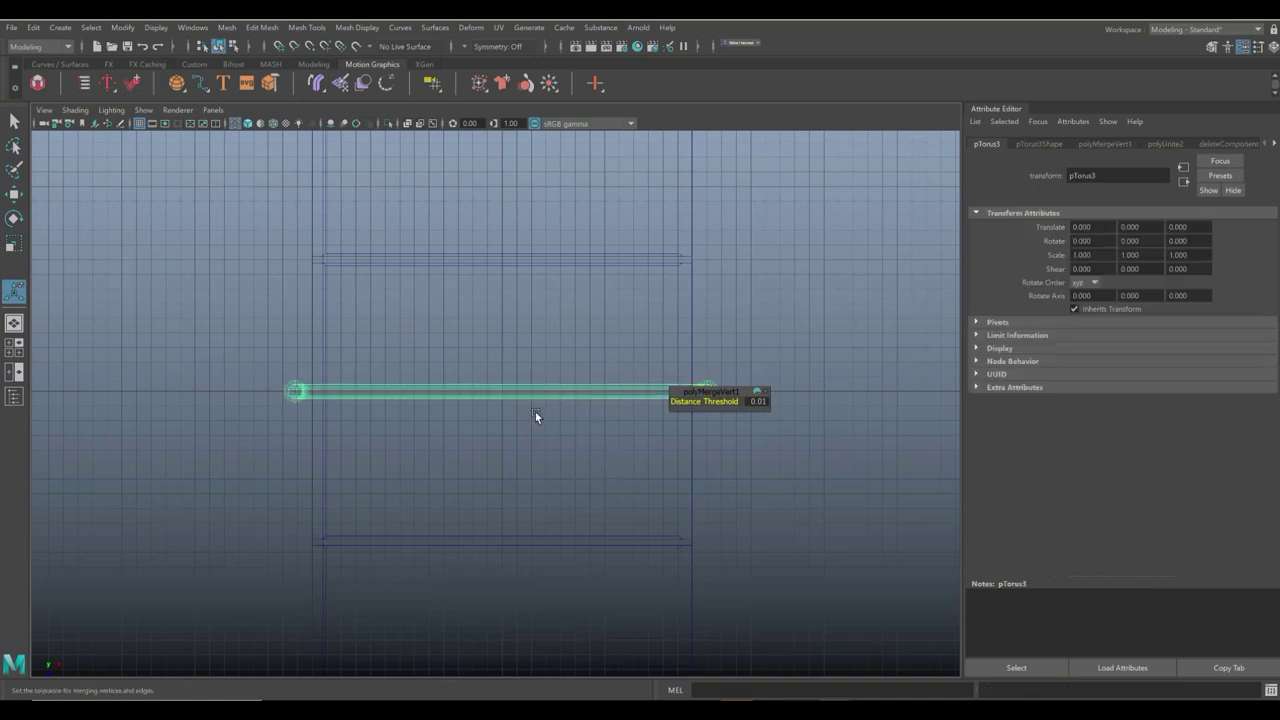
Rotate the combined handle 90 degrees about Y and scale it uniformly to about 0.5.
click(14, 348)
key(space)
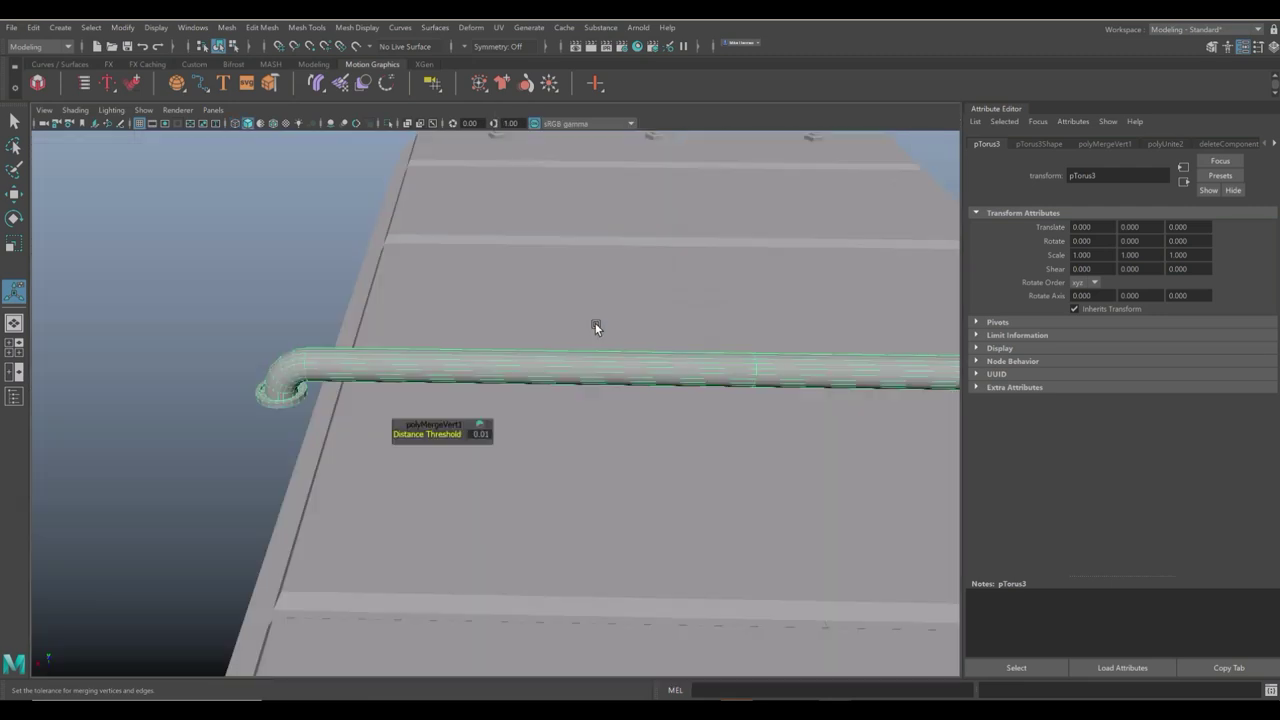
scroll(582, 358, down, 1)
key(e)
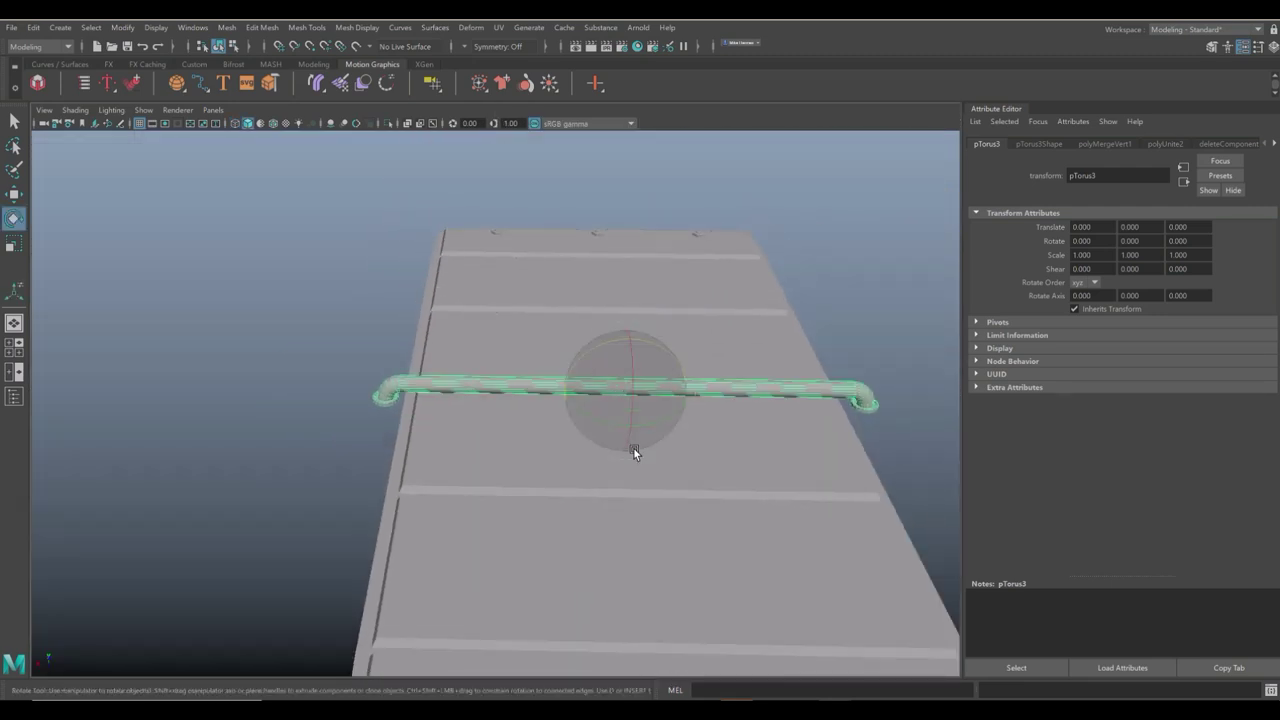
drag(601, 421, 637, 420)
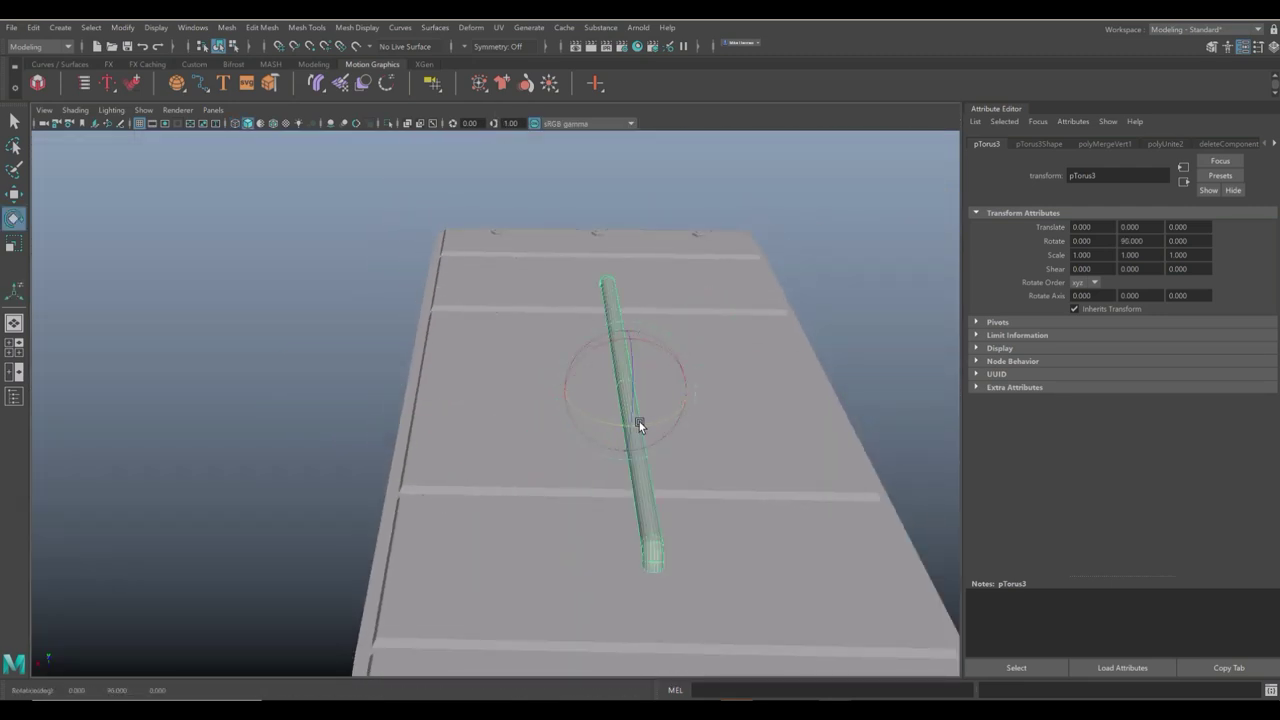
key(r)
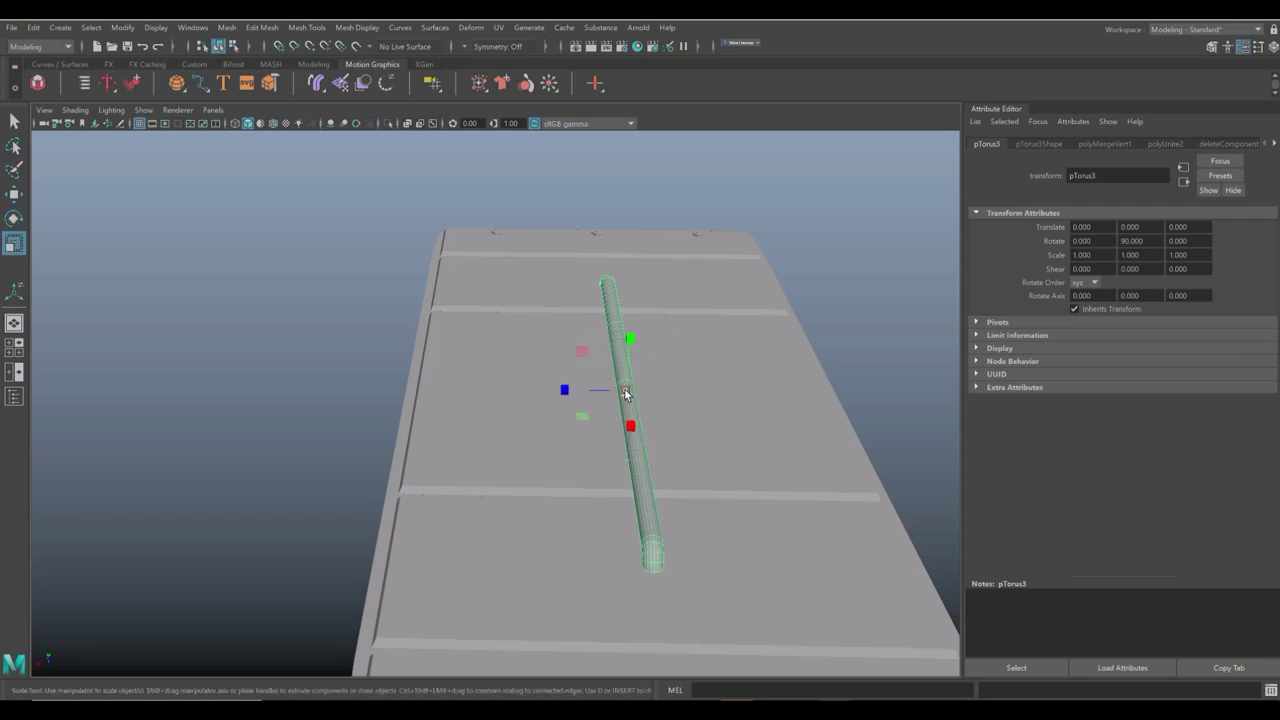
drag(625, 393, 491, 418)
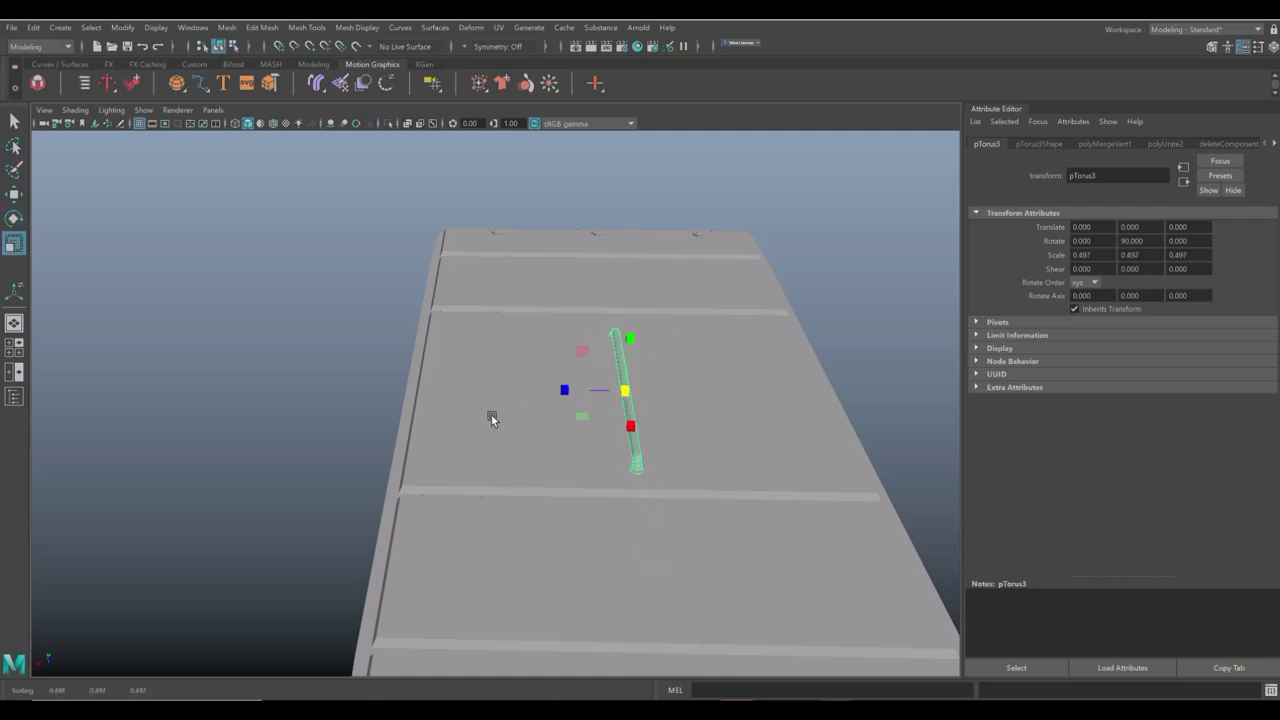
Move the handle along Z to about 16.5, towards the panel's +Z end.
alt+drag(454, 482, 507, 471)
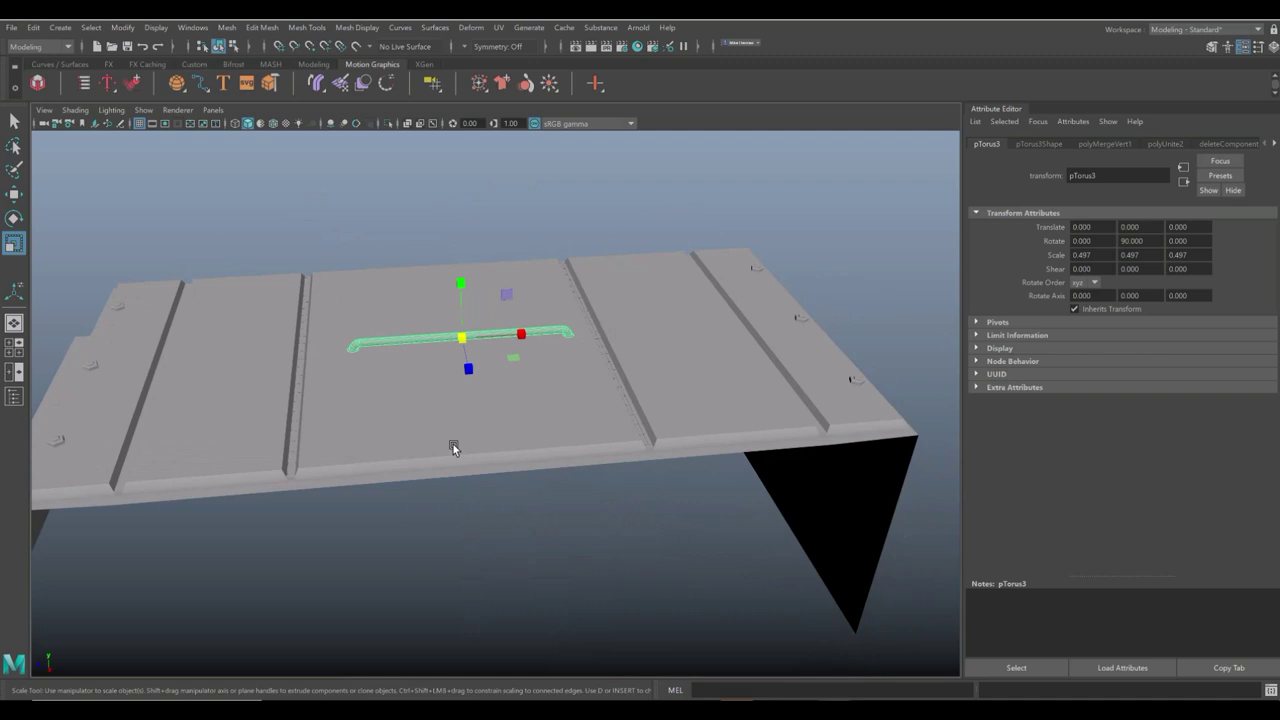
key(w)
drag(396, 340, 127, 383)
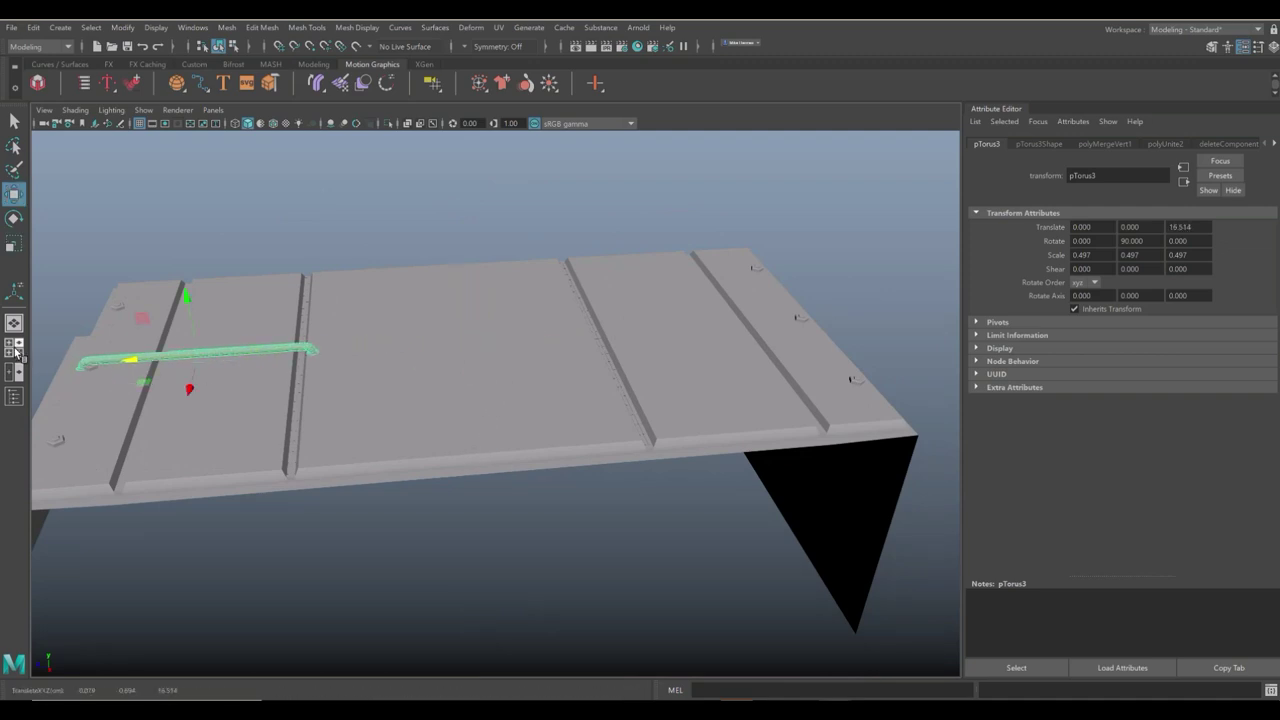
Move the handle along Z to about -15.9 in the top view, placing it at the panel's -Z end.
key(space)
key(space)
scroll(377, 381, down, 4)
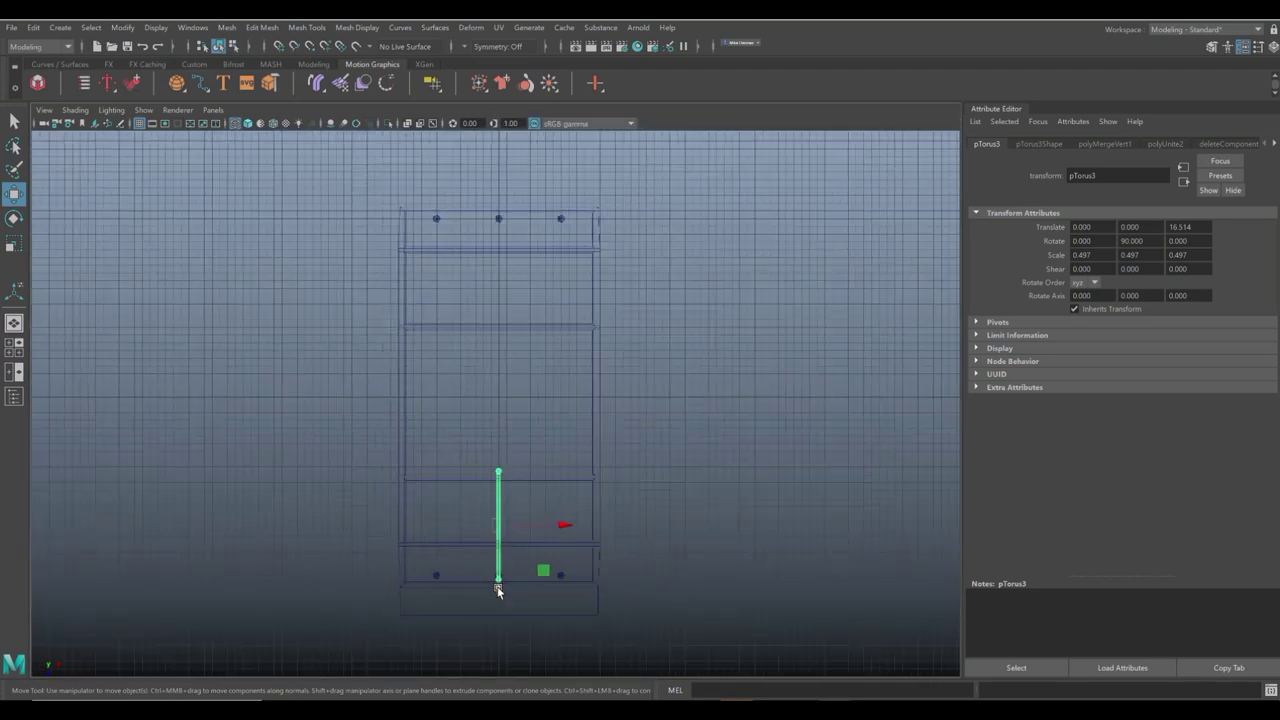
drag(498, 590, 515, 341)
key(f)
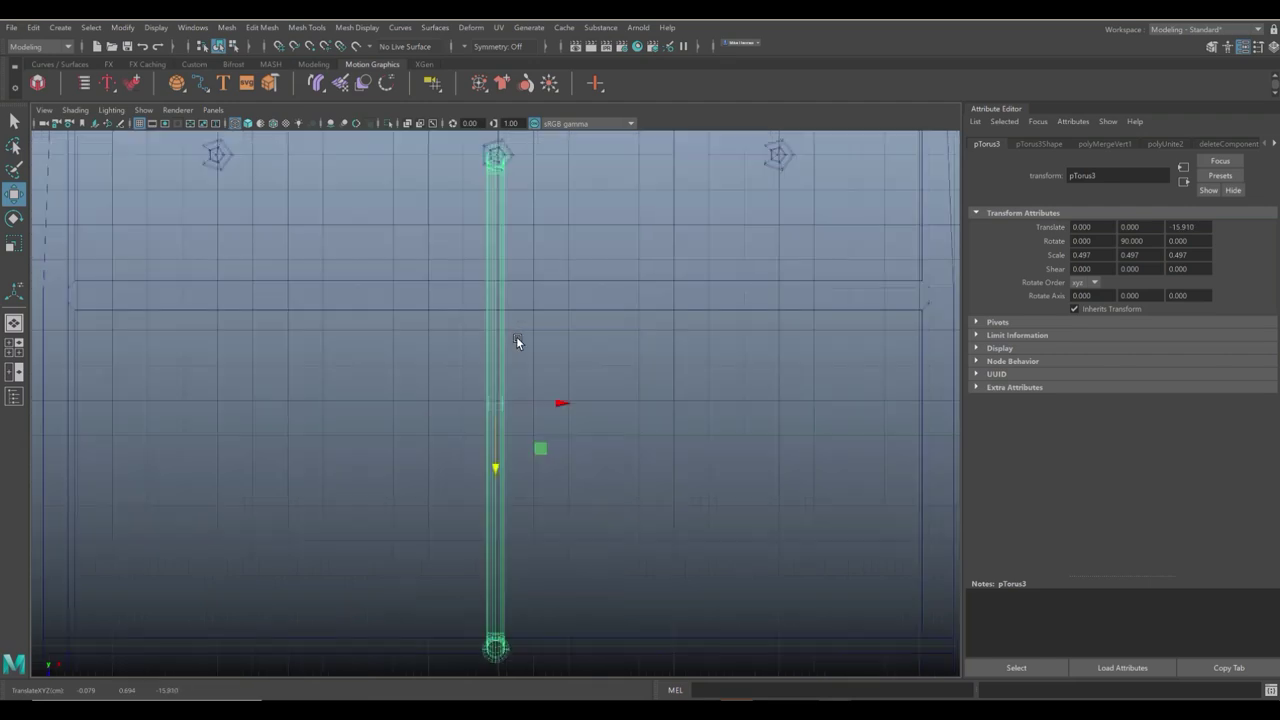
Move the handle along X to about -10.9, placing it beside the panel's long -X edge.
scroll(516, 343, down, 3)
drag(563, 405, 237, 385)
key(x)
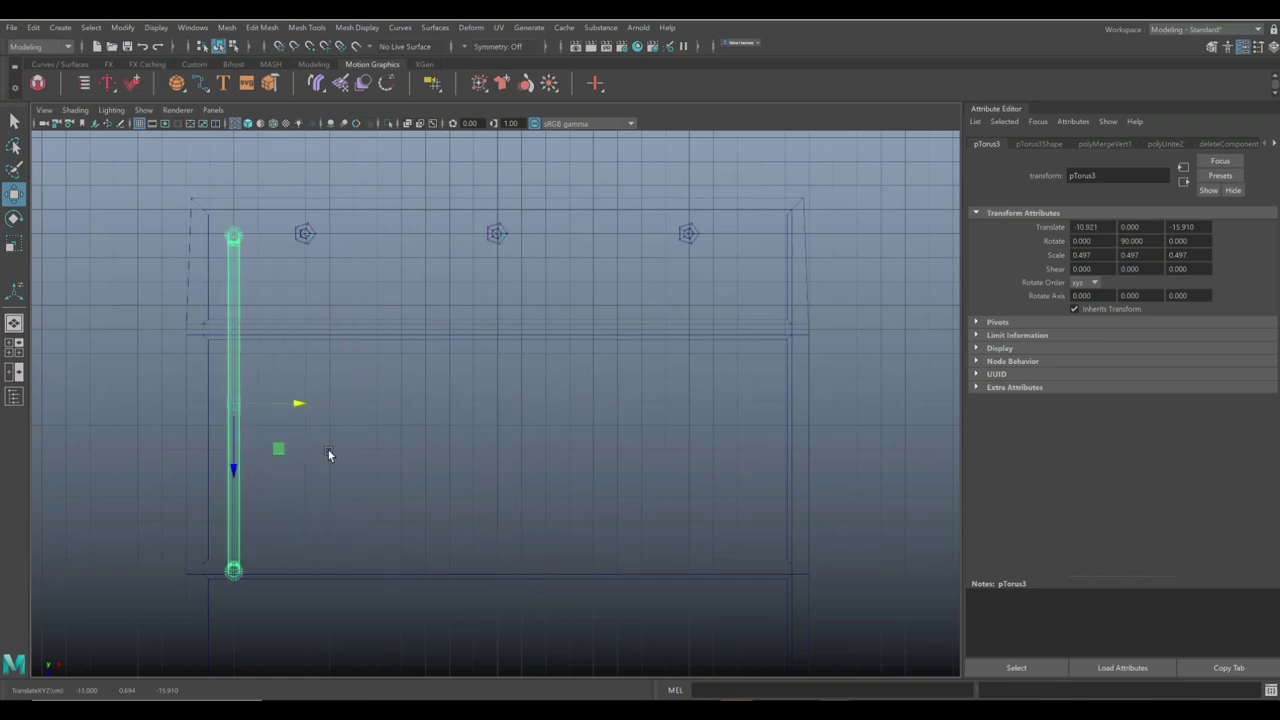
Select the vertices at the handle's +Z end and move them towards -Z to shorten the pipe.
alt+middle_drag(340, 454, 503, 423)
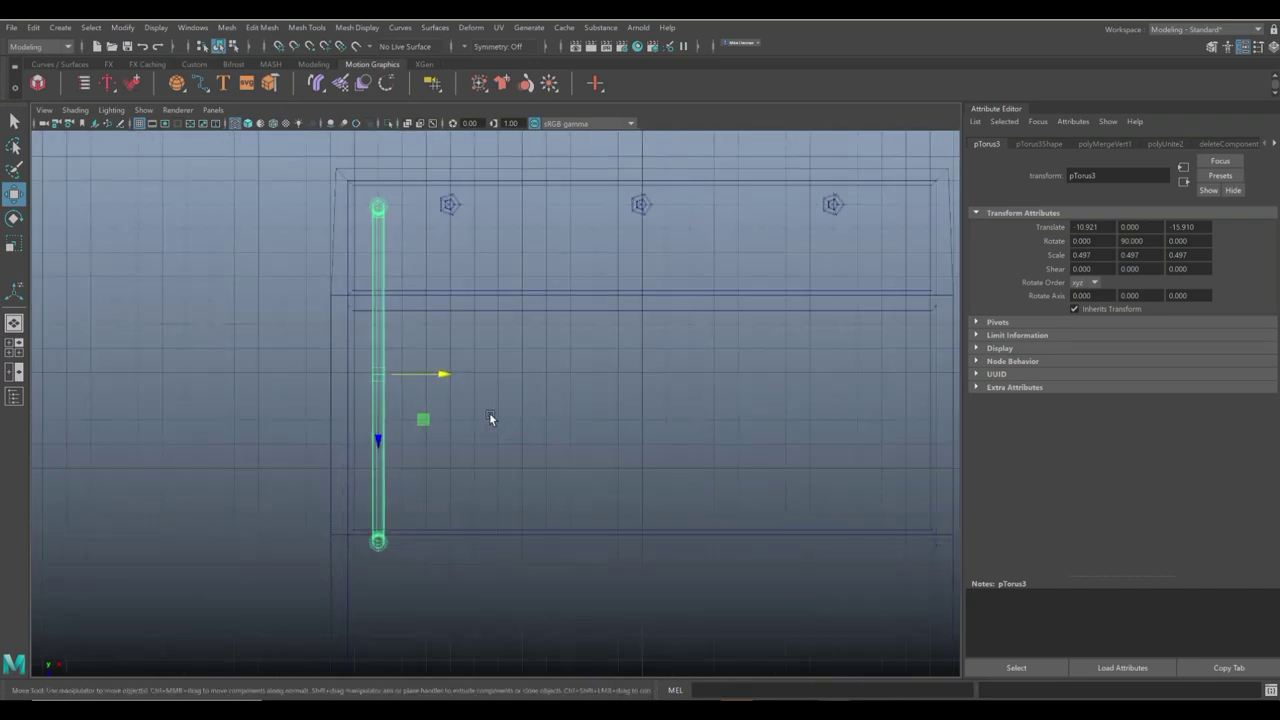
right_drag(377, 513, 296, 378)
drag(360, 518, 434, 602)
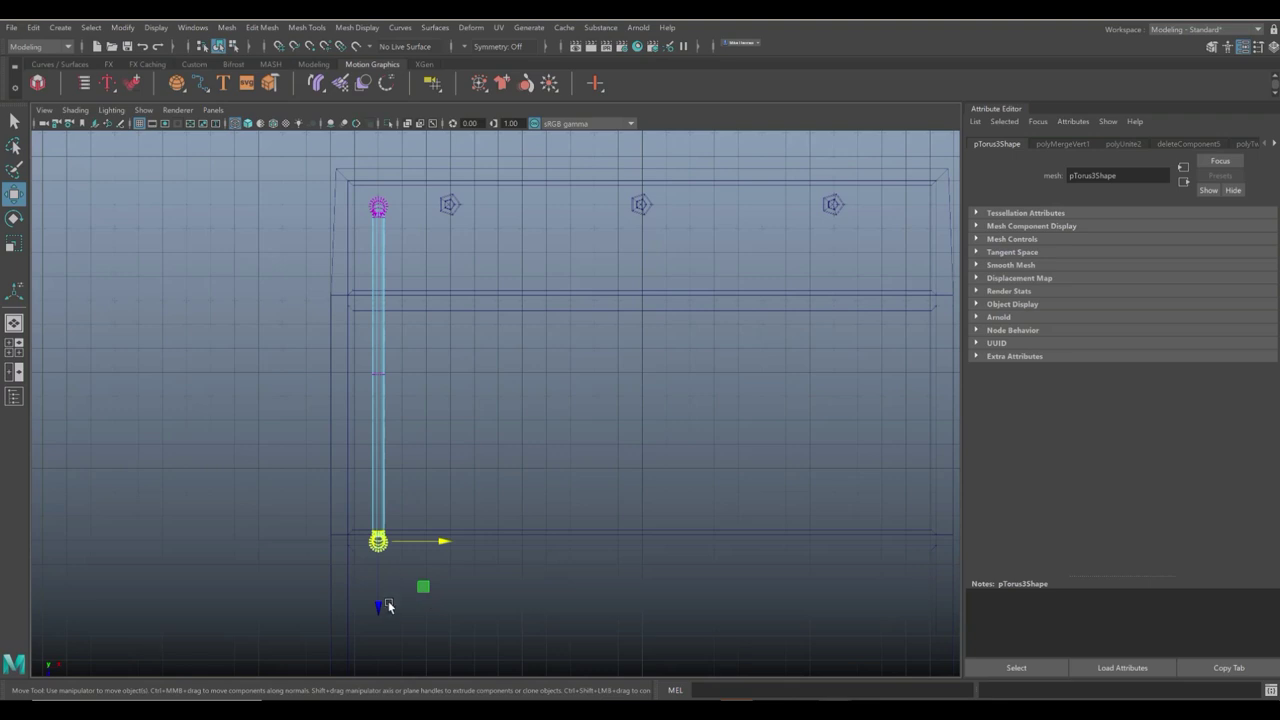
middle_drag(381, 612, 380, 563)
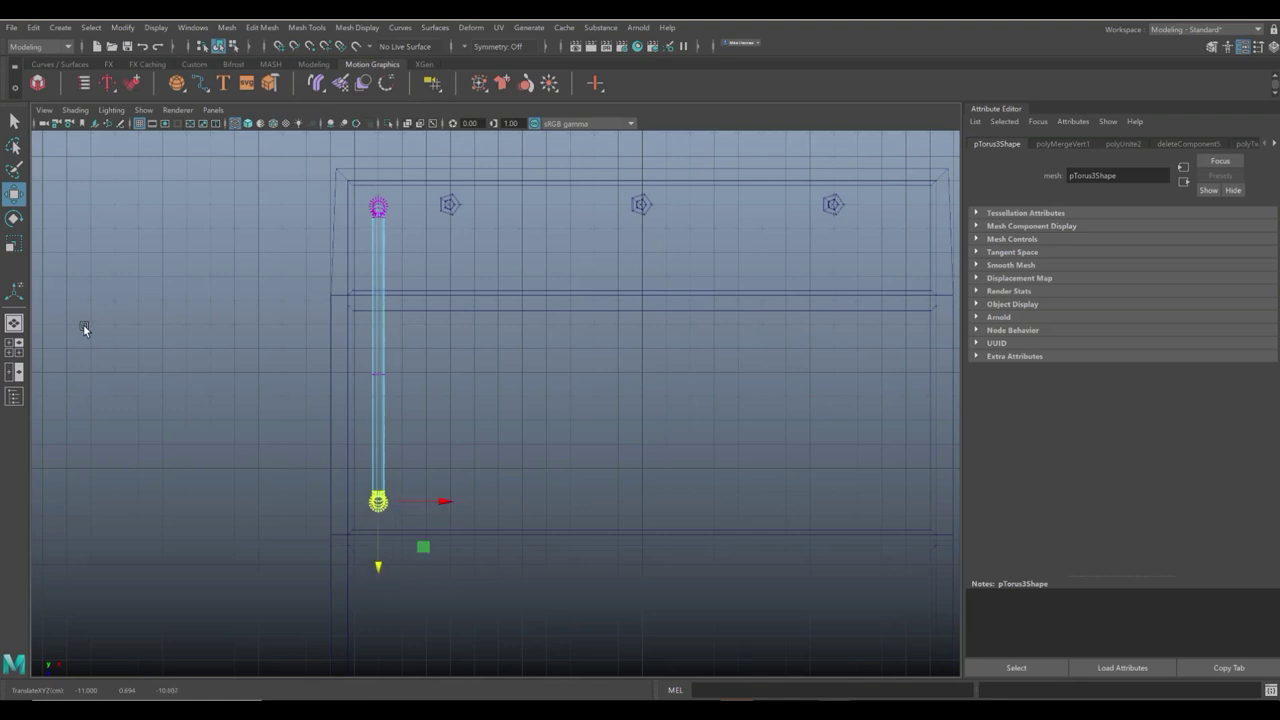
In the perspective view, move the handle's middle loop and +Z end vertices further towards -Z, fitting the handle within the panel's end section.
click(14, 347)
key(space)
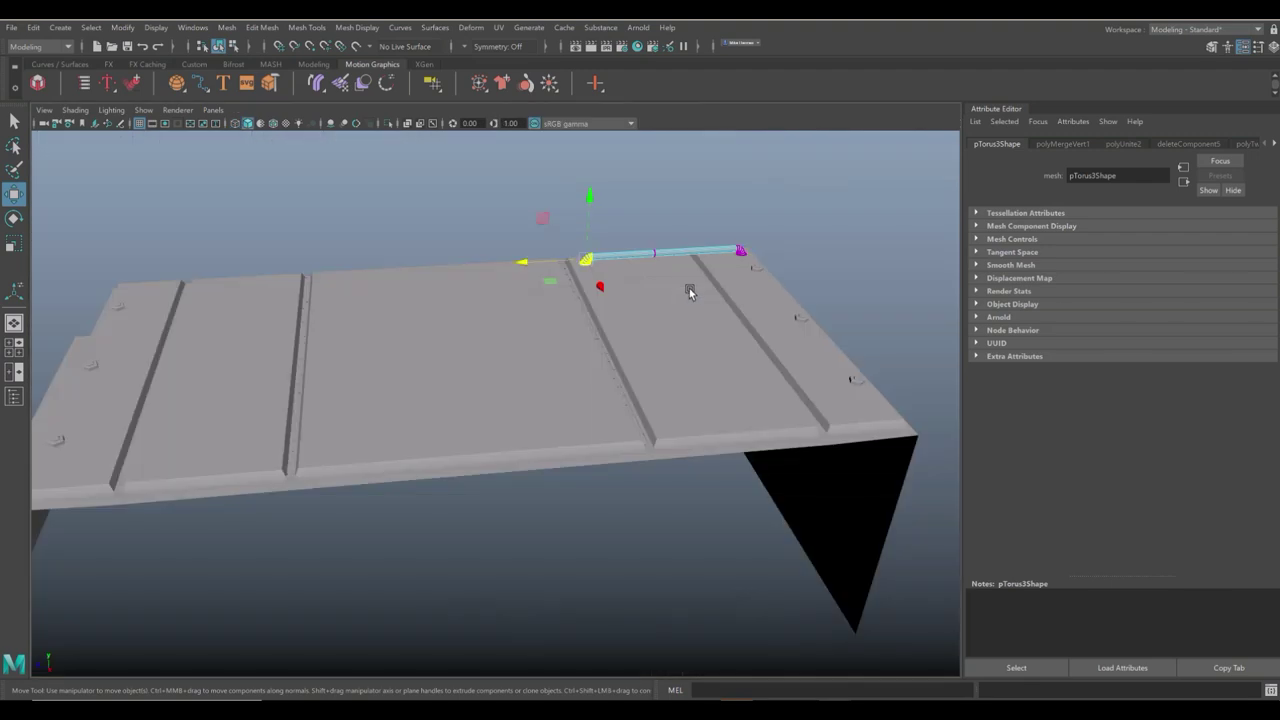
alt+drag(703, 329, 530, 445)
key(ctrl+z)
right_drag(489, 356, 432, 356)
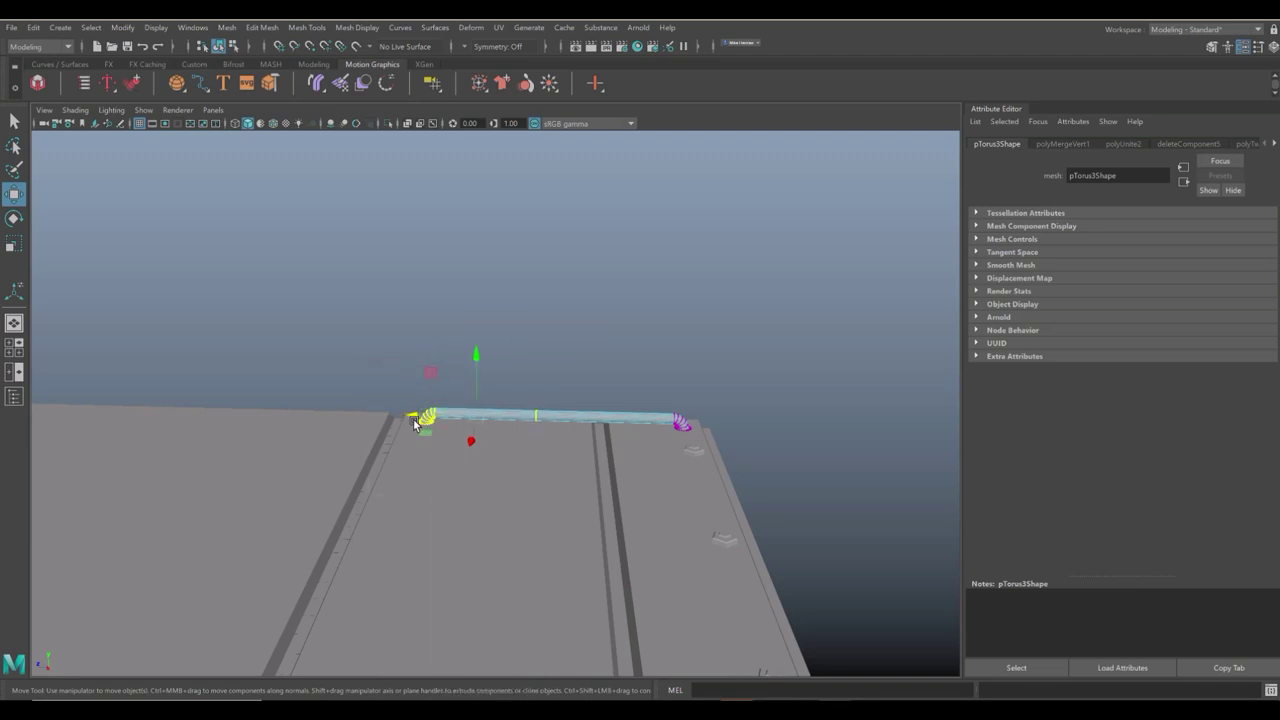
drag(413, 420, 495, 421)
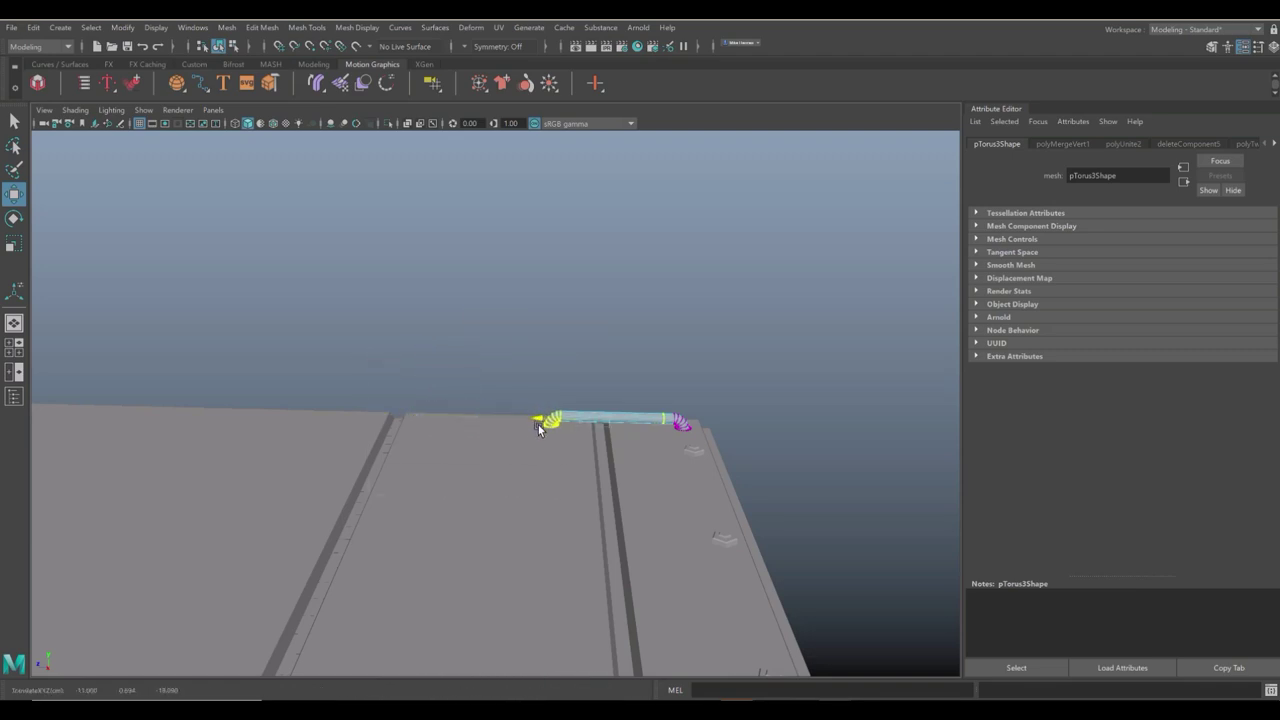
click(551, 421)
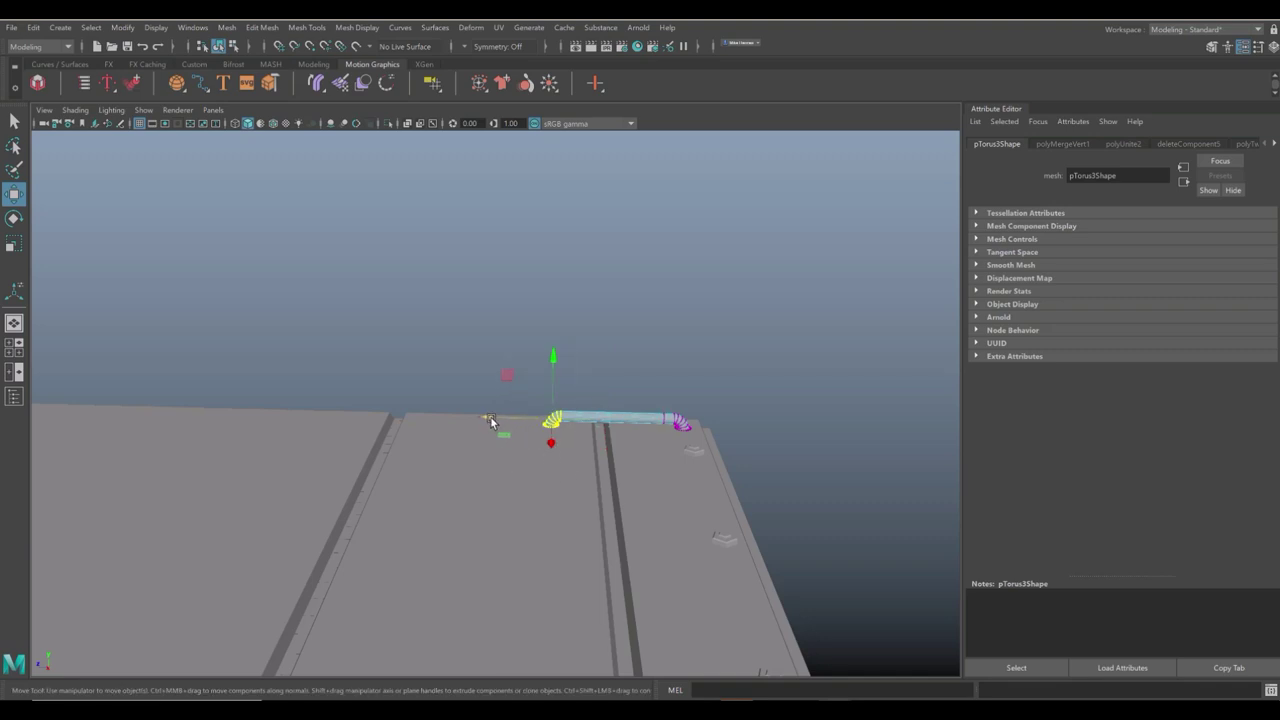
drag(491, 416, 560, 428)
In the top view, move the handle's -Z end vertices along Z to about -23 and return to object selection.
click(14, 347)
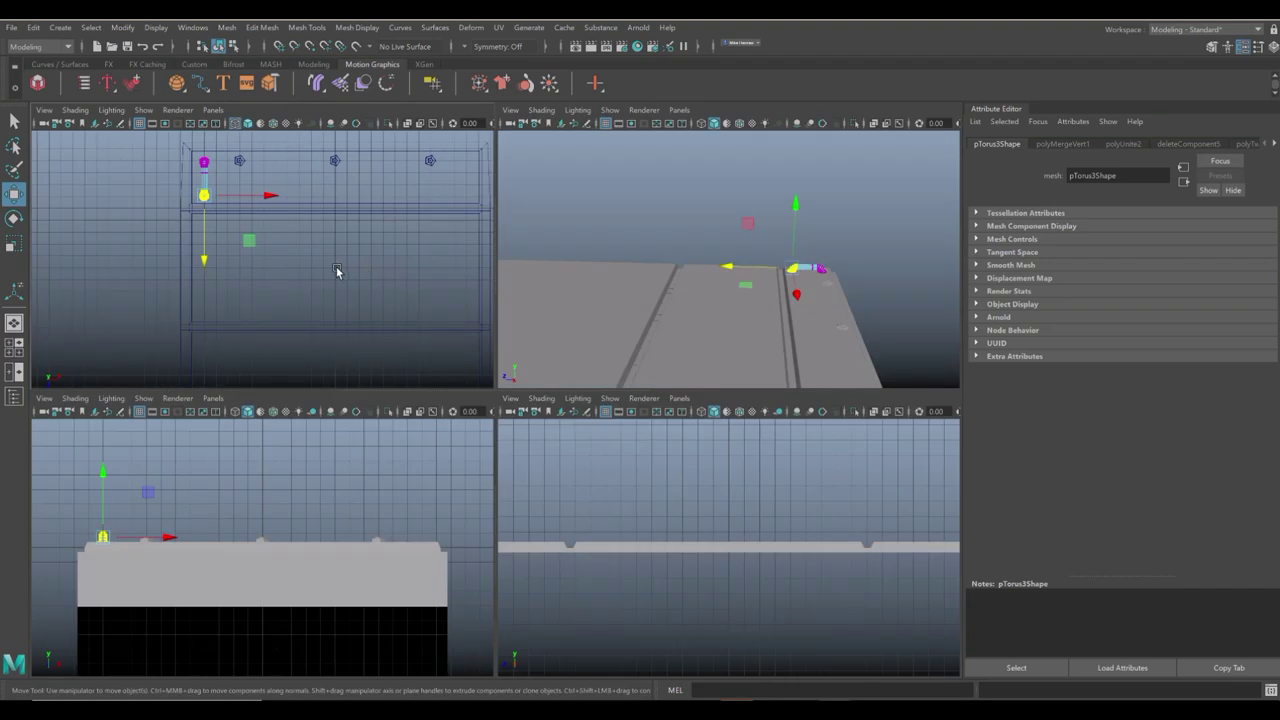
key(space)
scroll(408, 380, up, 3)
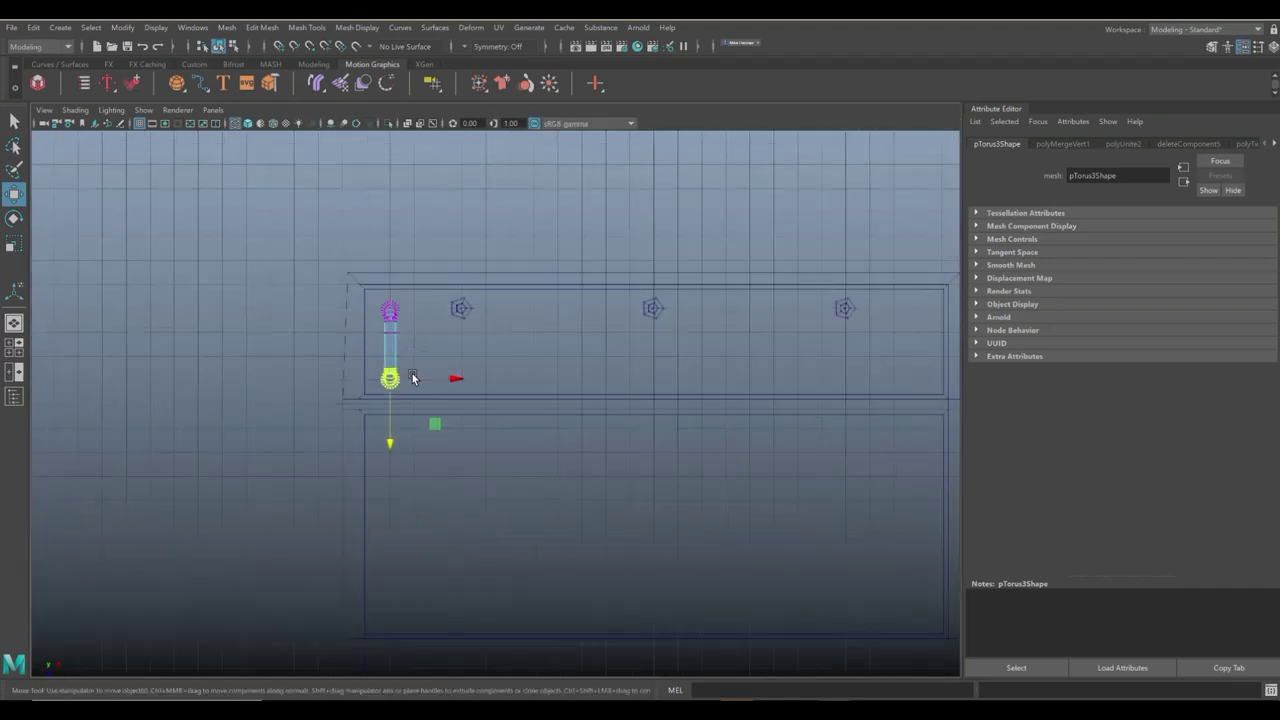
scroll(408, 381, up, 2)
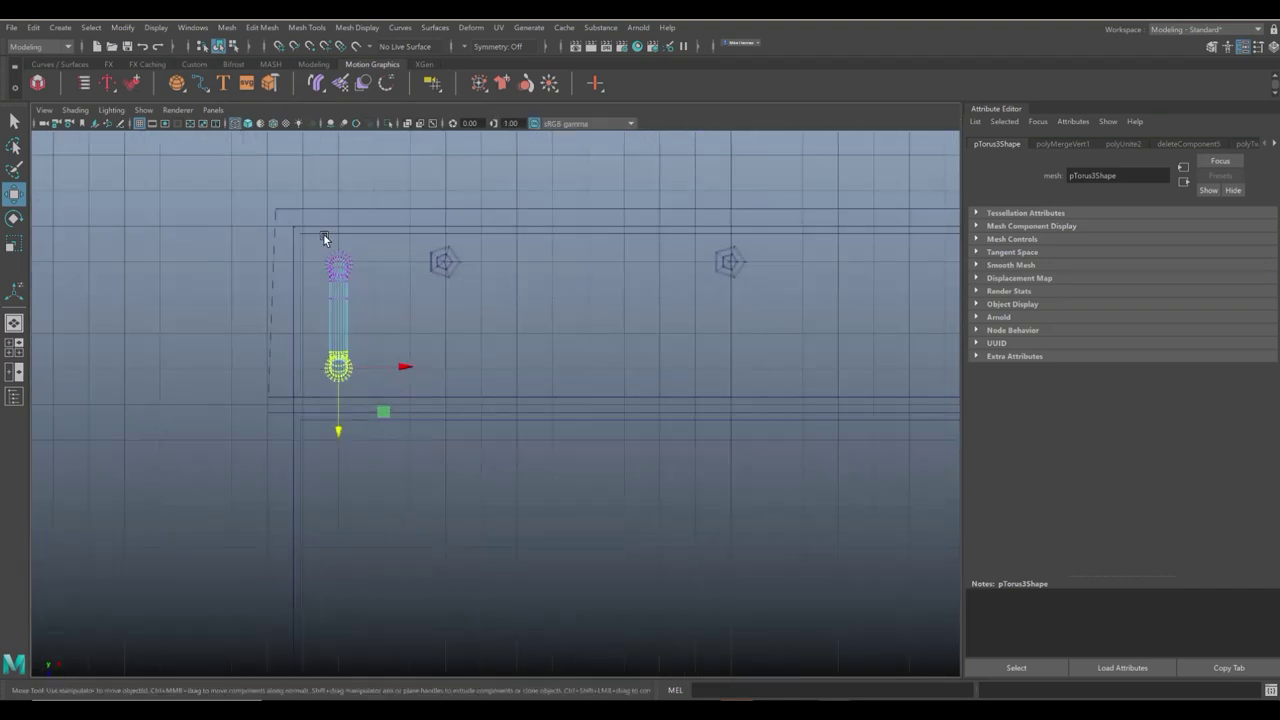
drag(315, 240, 341, 326)
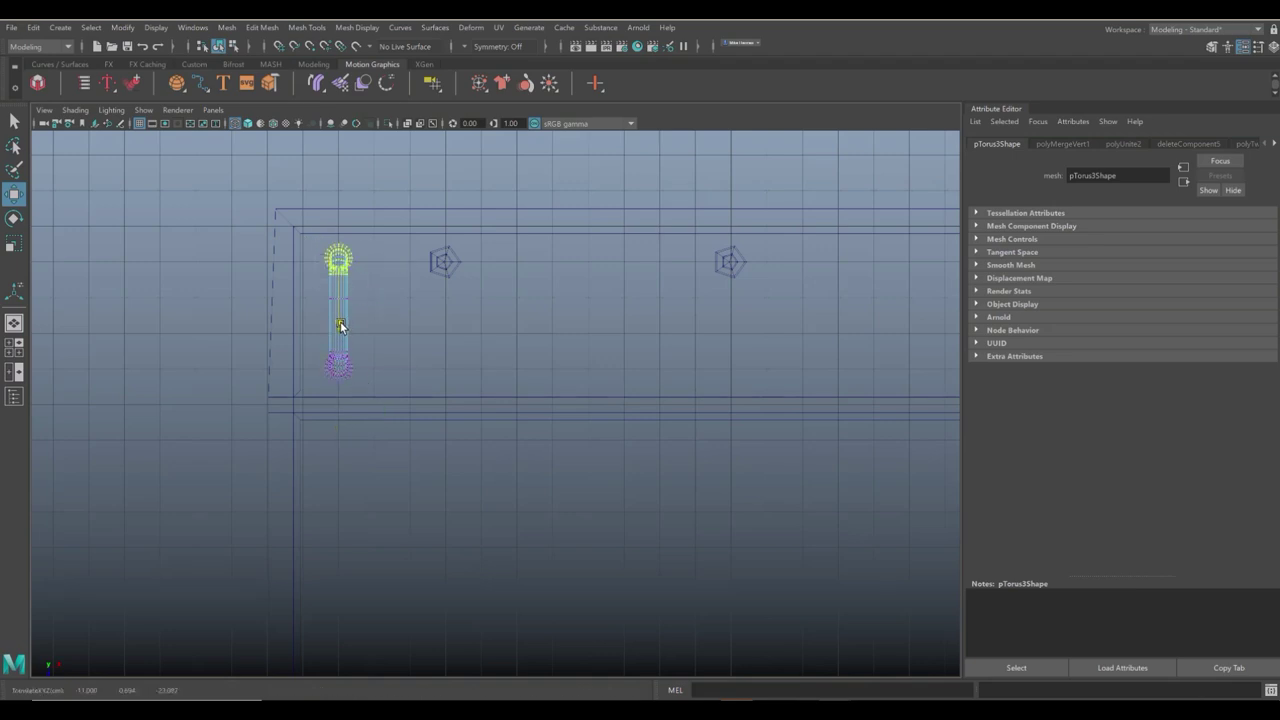
right_drag(341, 325, 380, 302)
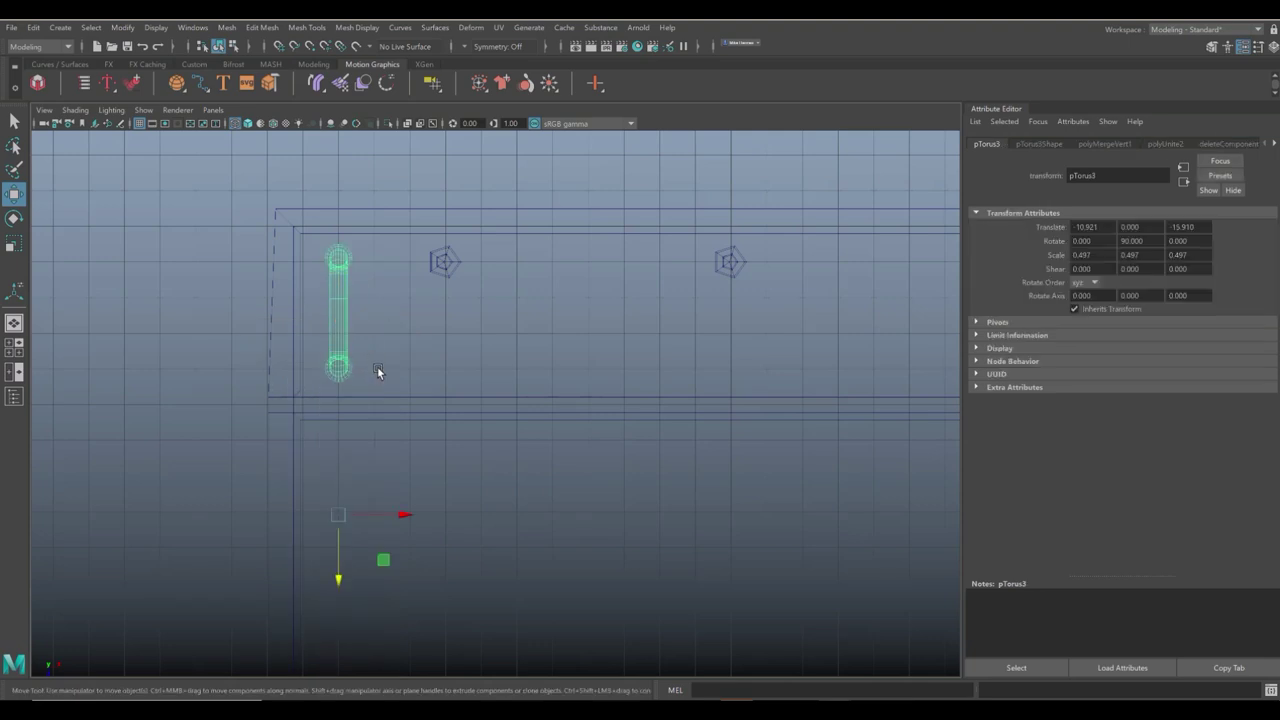
Center the pivot of the shortened handle.
scroll(380, 375, down, 2)
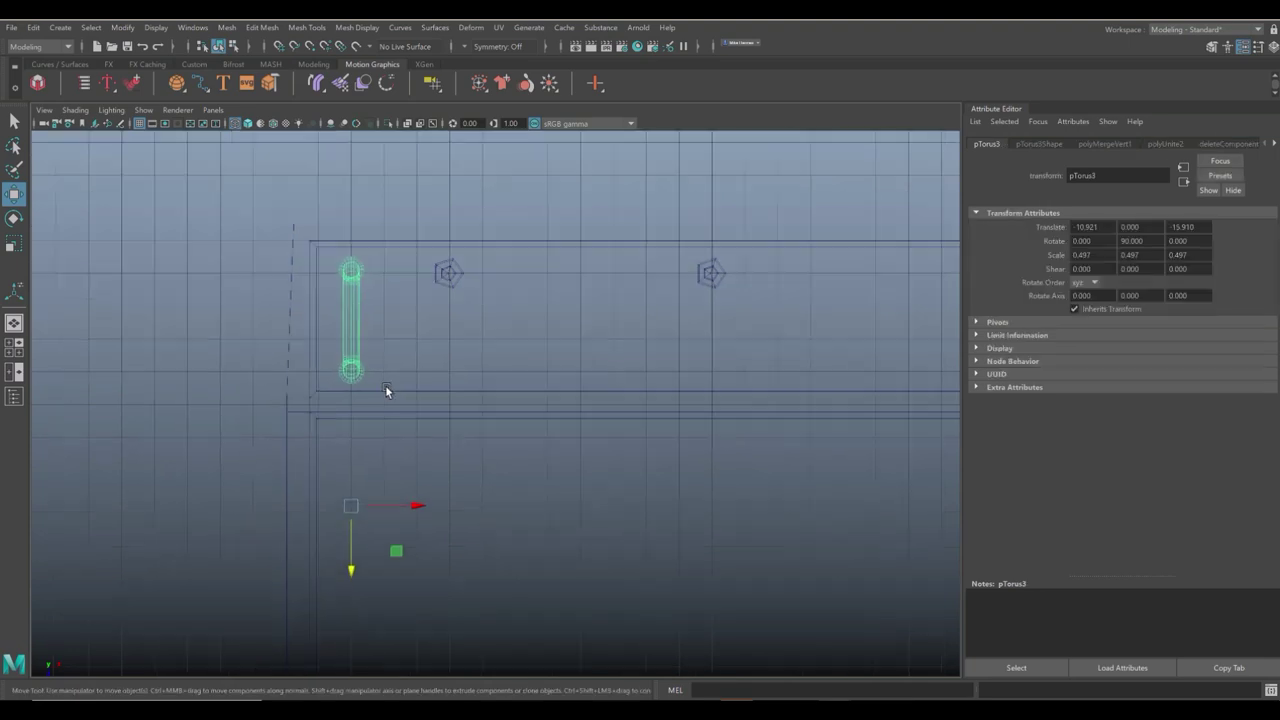
click(122, 27)
click(173, 125)
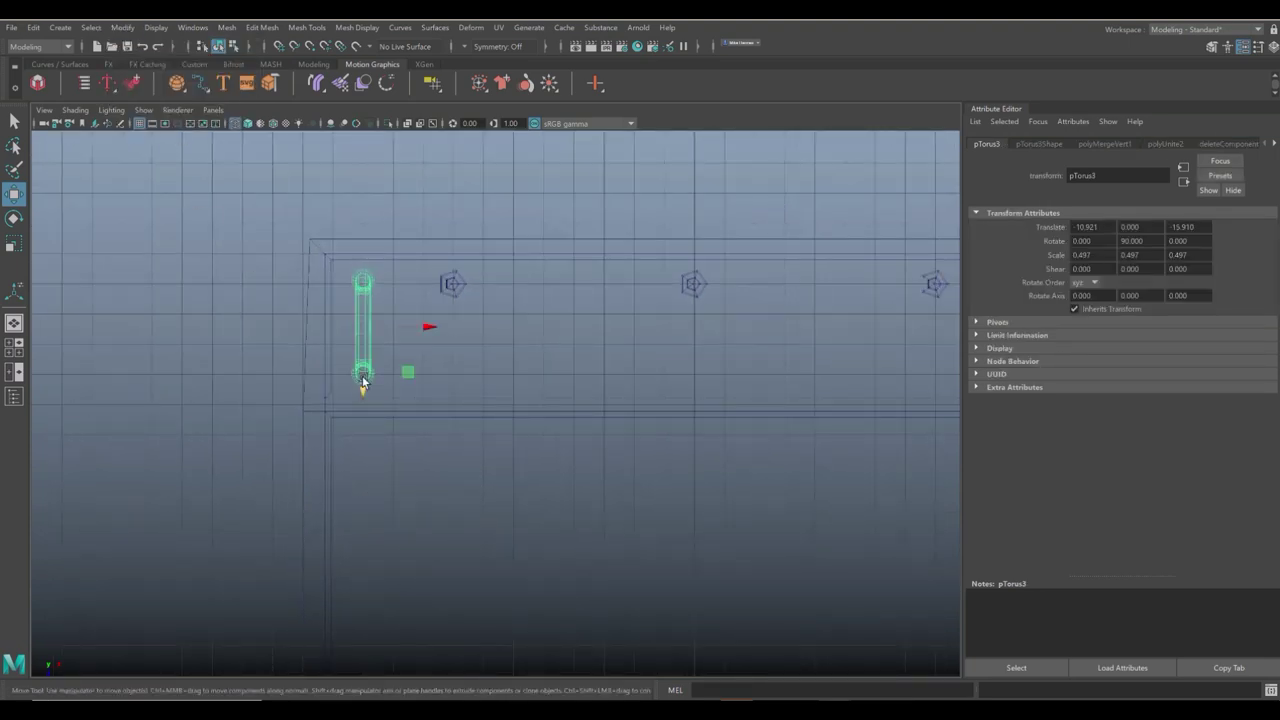
Duplicate the handle and move the copy along X to about 11.1, beside the panel's opposite long edge.
key(ctrl+d)
scroll(380, 370, down, 1)
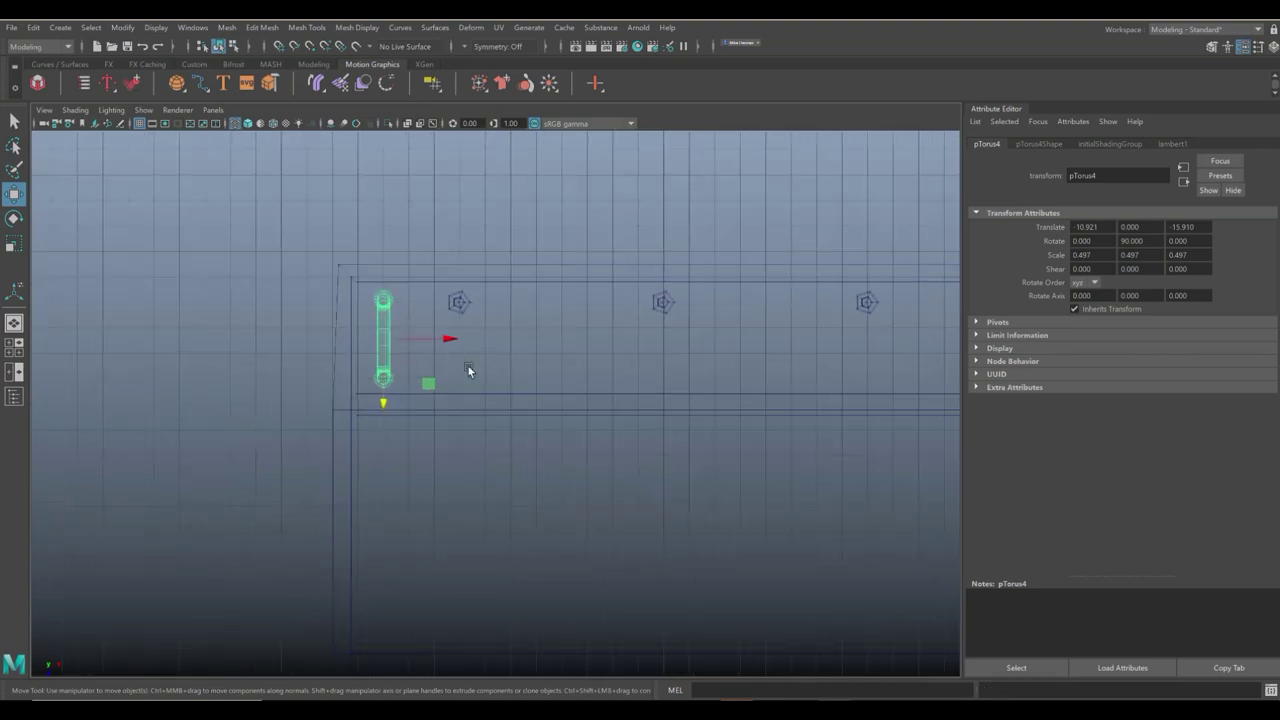
scroll(546, 376, down, 6)
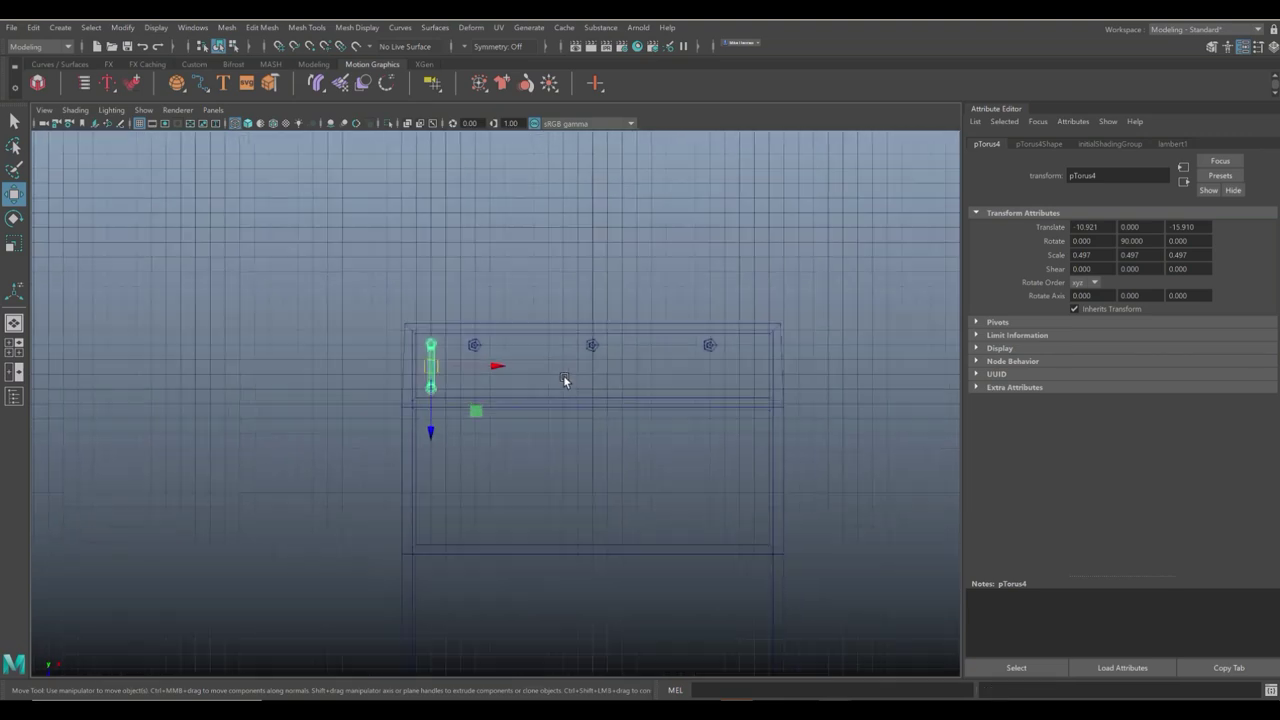
click(522, 380)
drag(522, 380, 646, 398)
scroll(670, 428, up, 4)
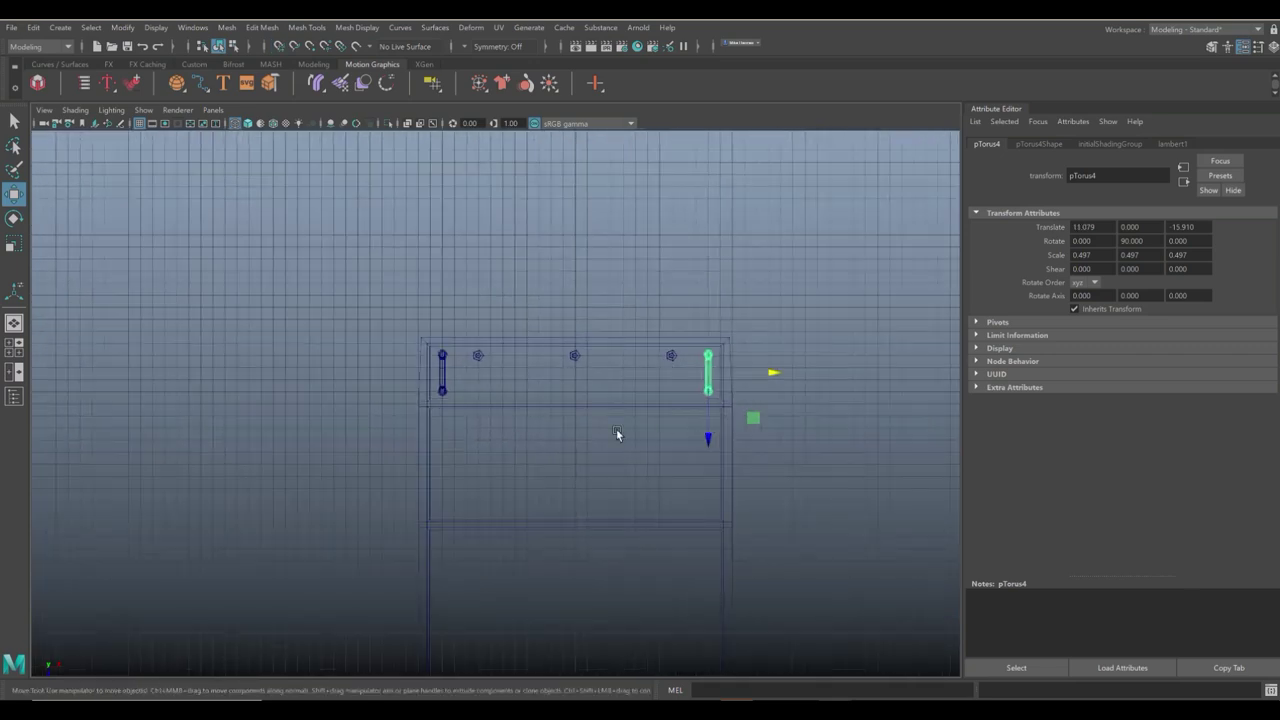
Duplicate both handles together and move the copies along Z to about -10.3, into the second panel section.
click(442, 378)
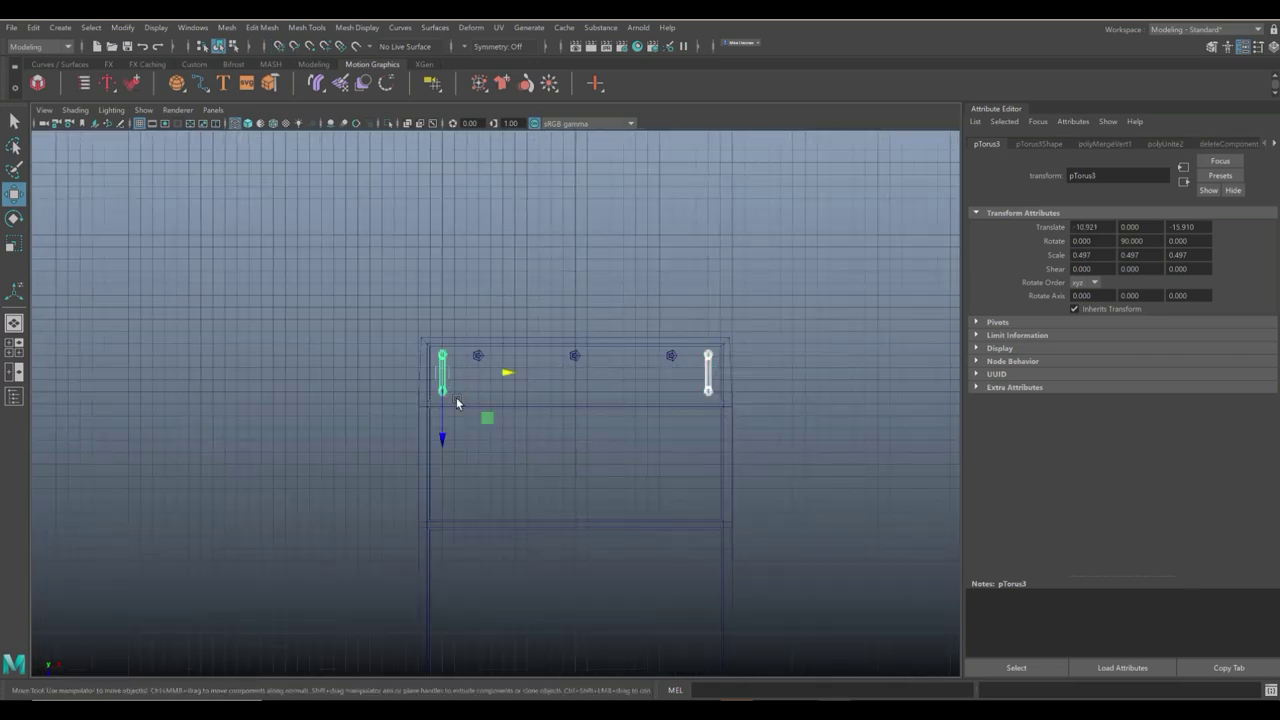
key(ctrl+d)
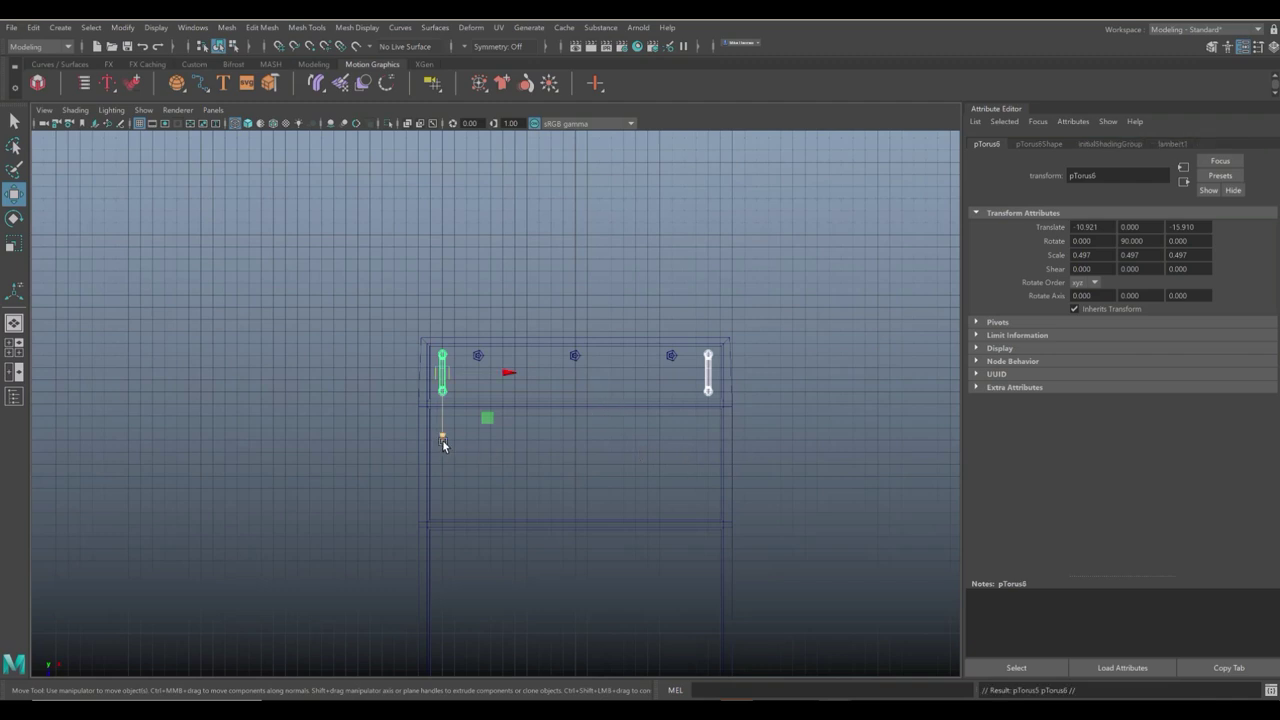
mouse_move(443, 440)
mouse_down()
mouse_move(444, 468)
mouse_move(445, 450)
mouse_up()
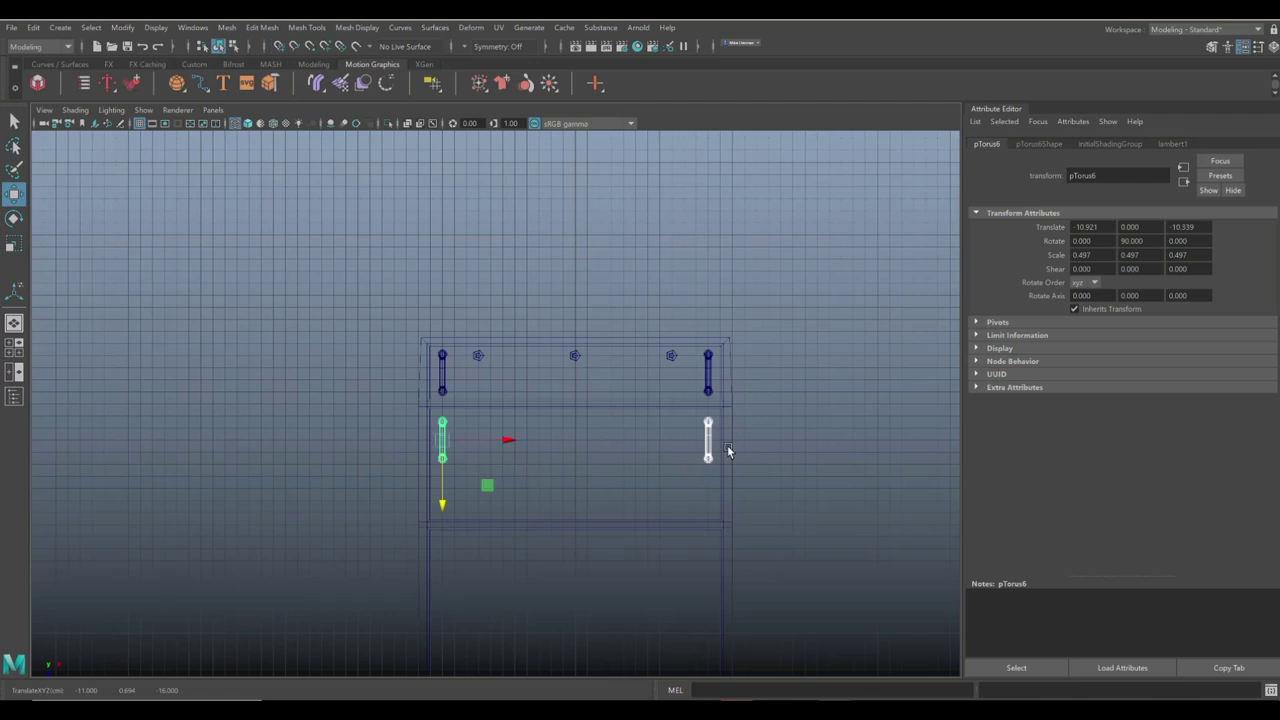
Lengthen the second pair of handles by moving their +Z end vertices close to the second section's +Z edge, then return to object selection.
right_drag(790, 420, 725, 362)
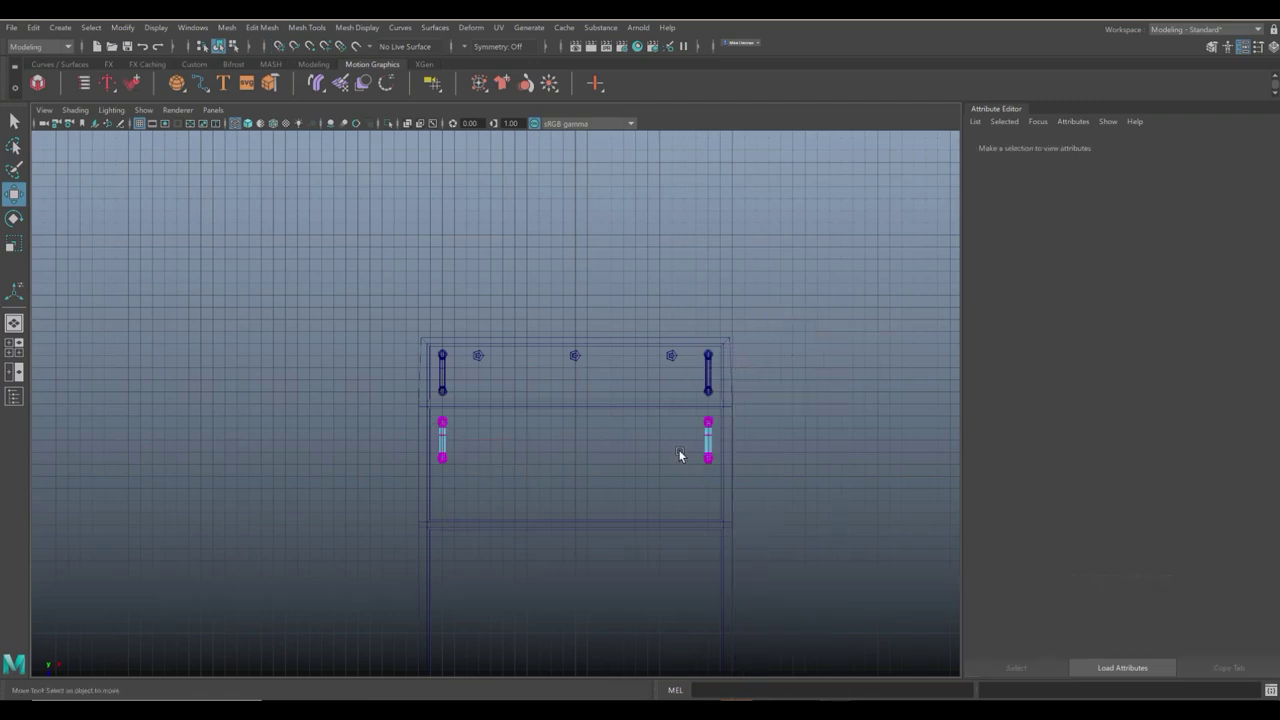
drag(400, 440, 802, 539)
mouse_move(574, 521)
mouse_down()
mouse_move(574, 551)
mouse_move(577, 507)
mouse_up()
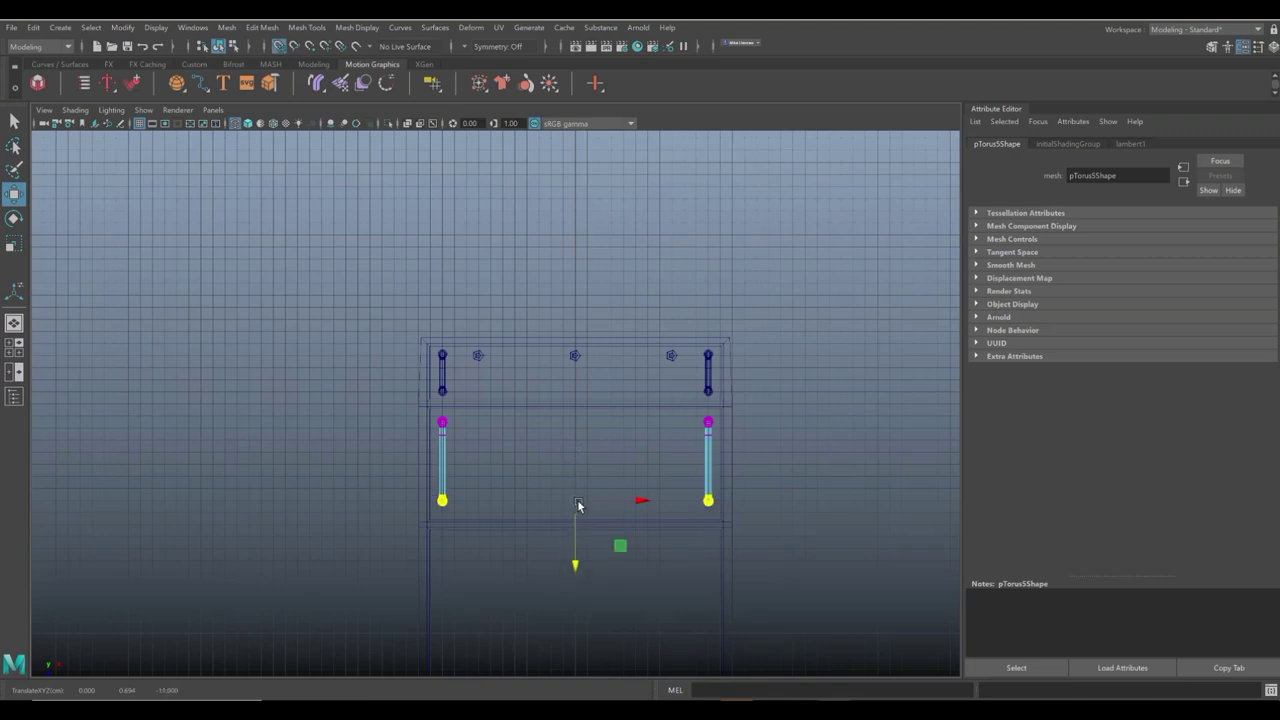
drag(575, 564, 575, 574)
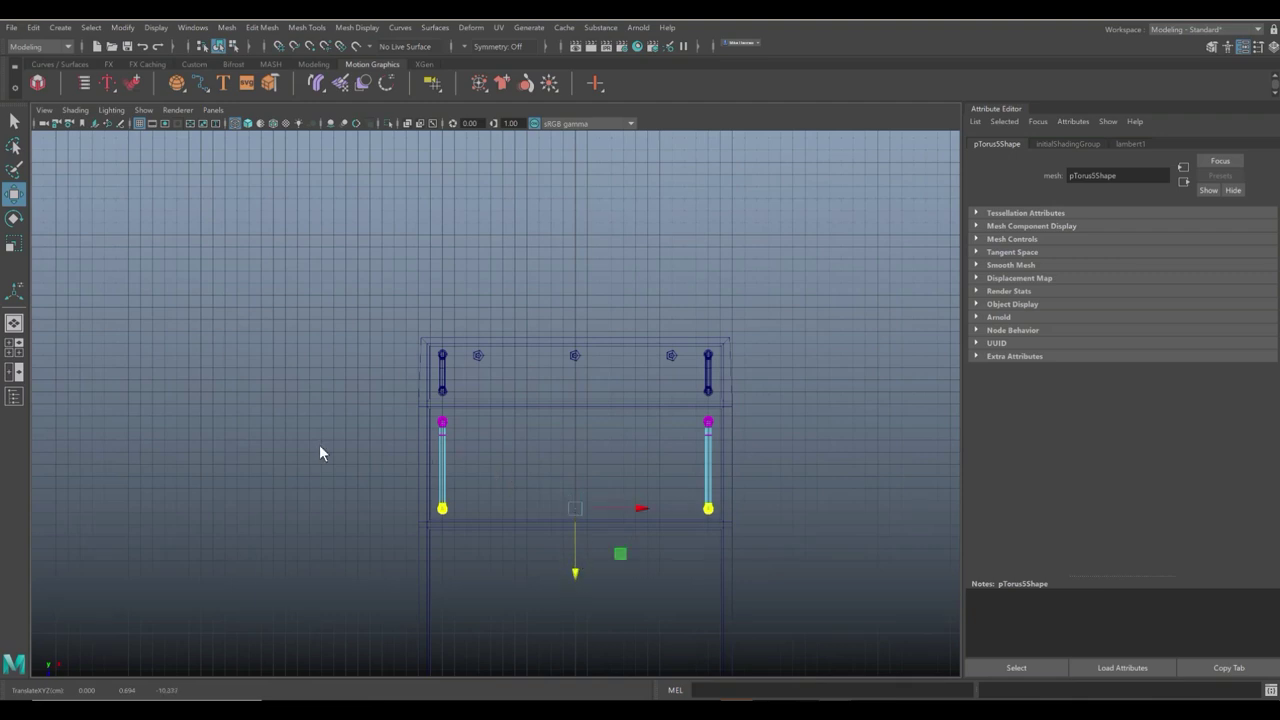
right_drag(319, 355, 386, 333)
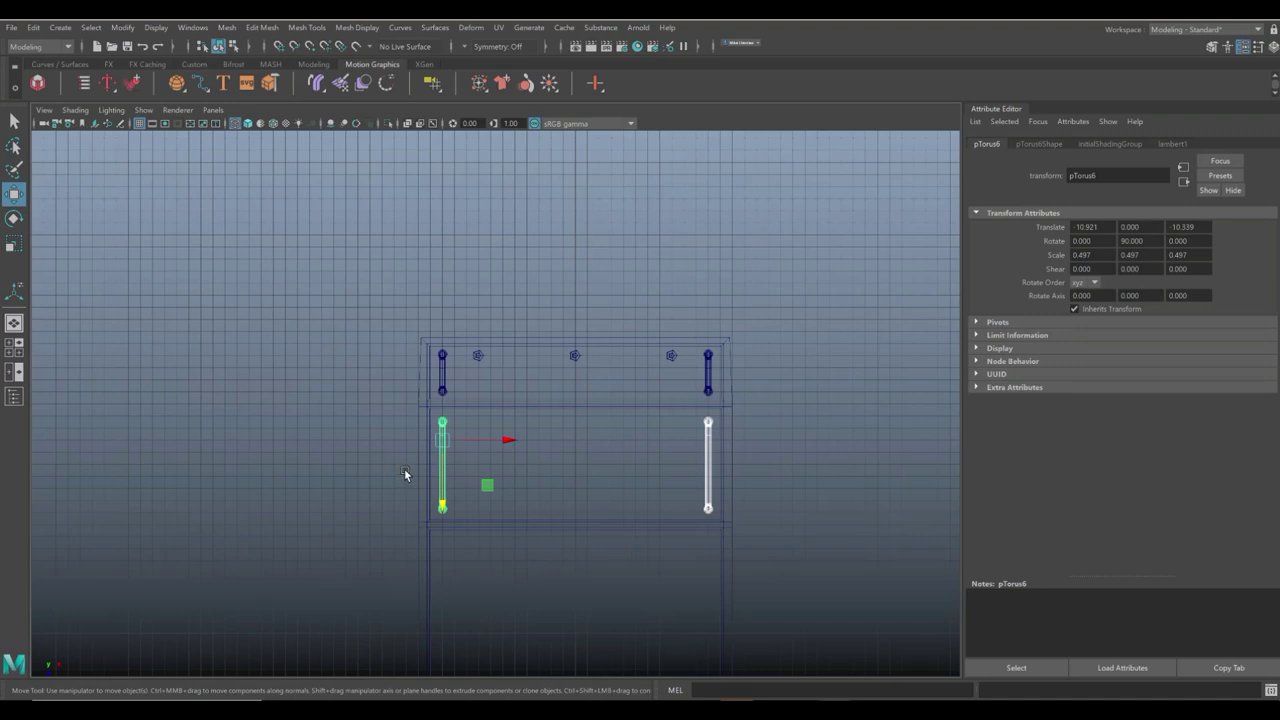
Duplicate the two lengthened handles and move the copies along Z to about -0.7, into the large middle section.
drag(404, 468, 806, 472)
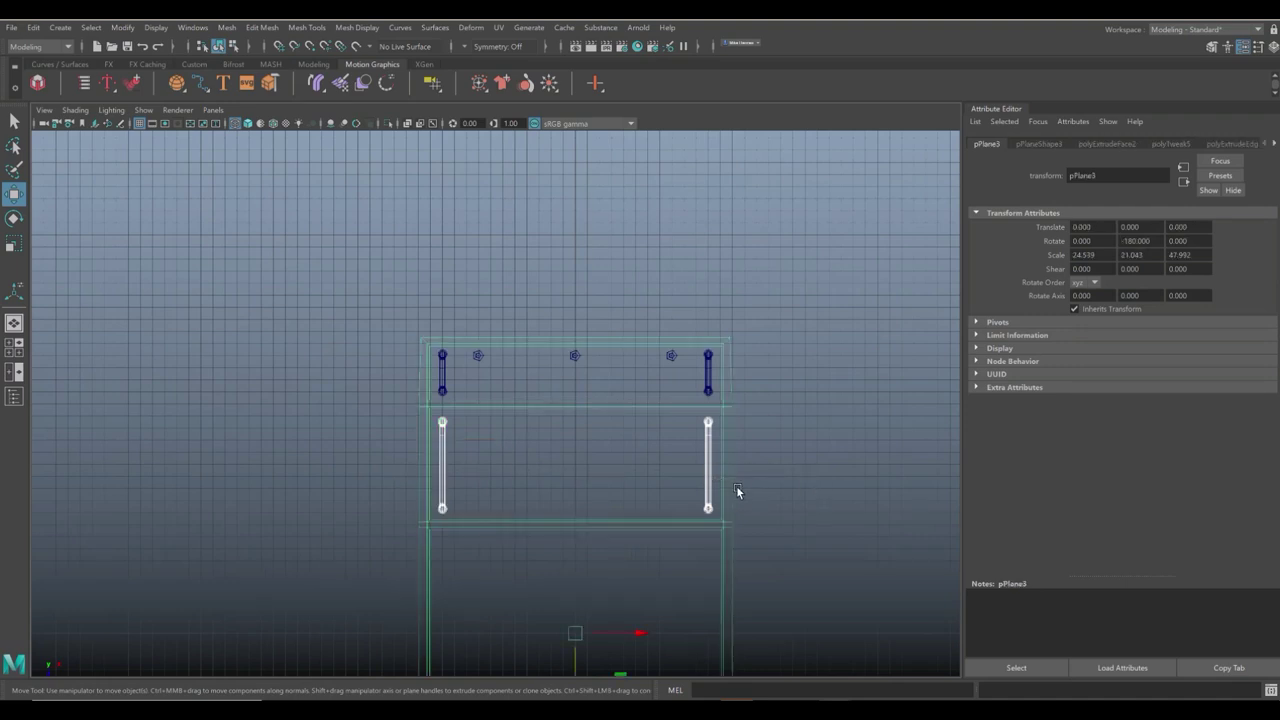
drag(737, 491, 700, 508)
key(ctrl+d)
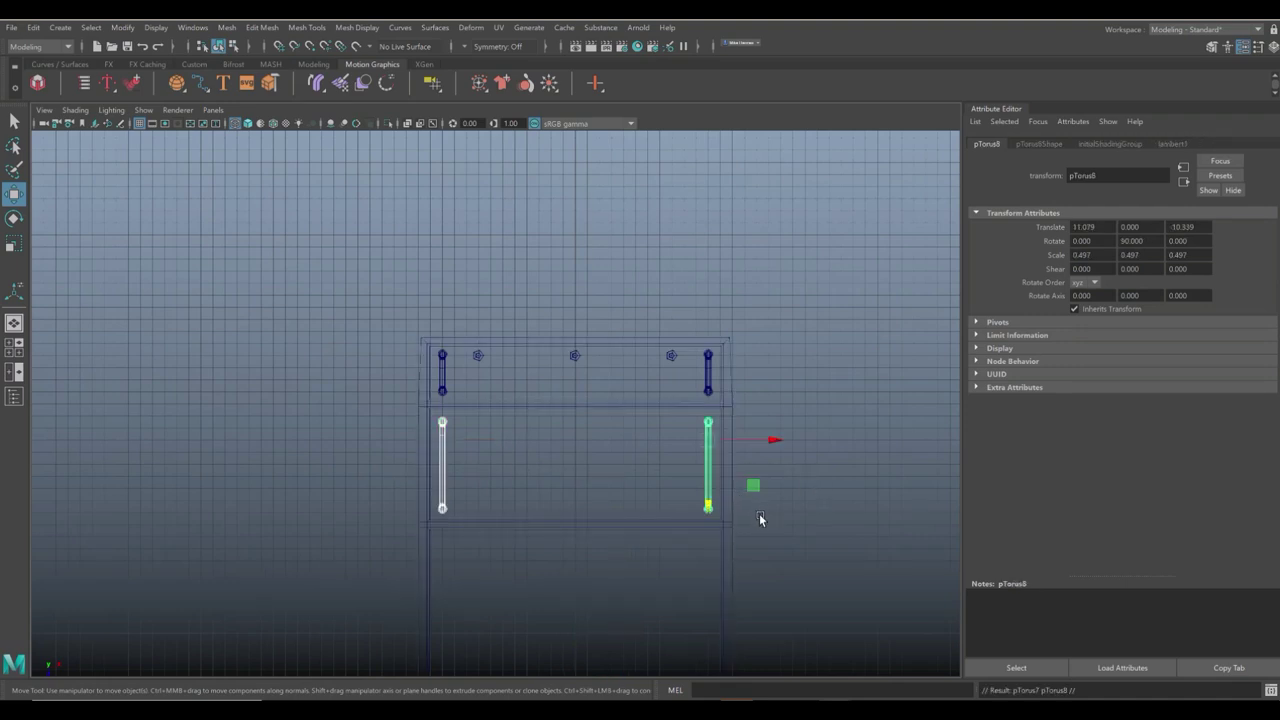
scroll(694, 546, down, 3)
alt+middle_drag(716, 527, 689, 366)
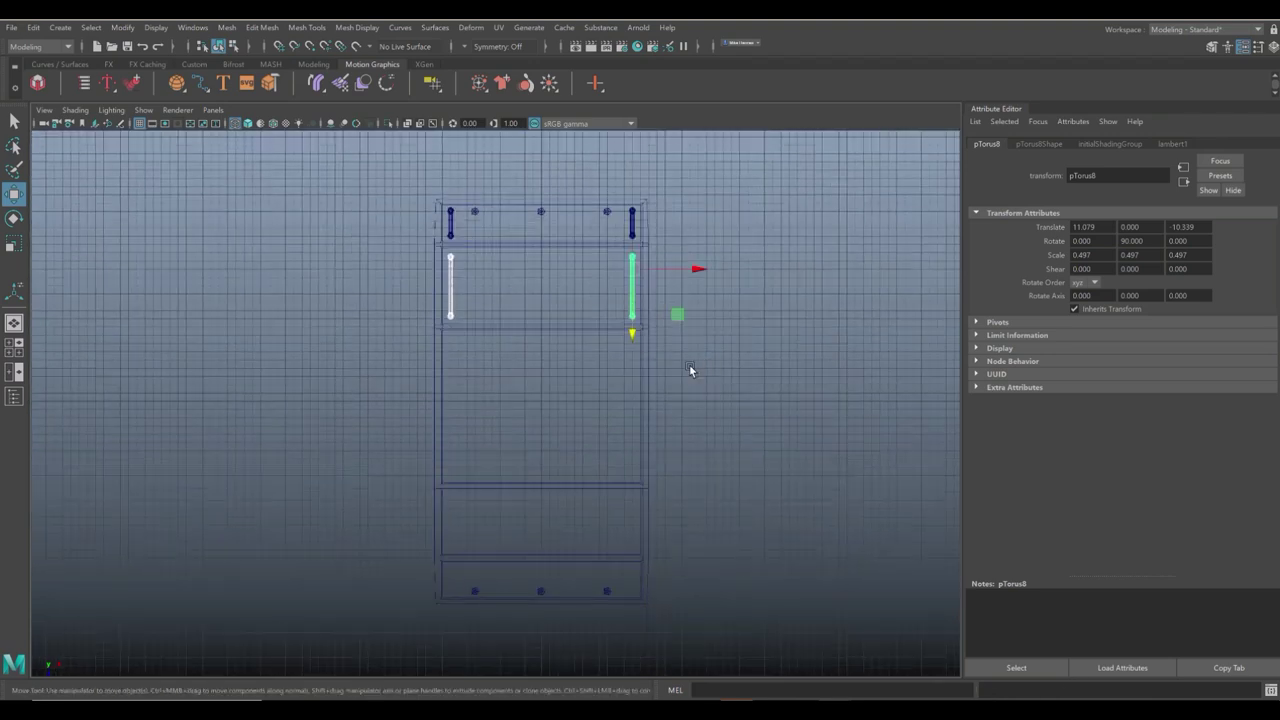
drag(641, 331, 630, 409)
Stretch the middle section's handles by moving their +Z end vertices close to that section's +Z edge, then return to object selection.
right_drag(356, 364, 330, 357)
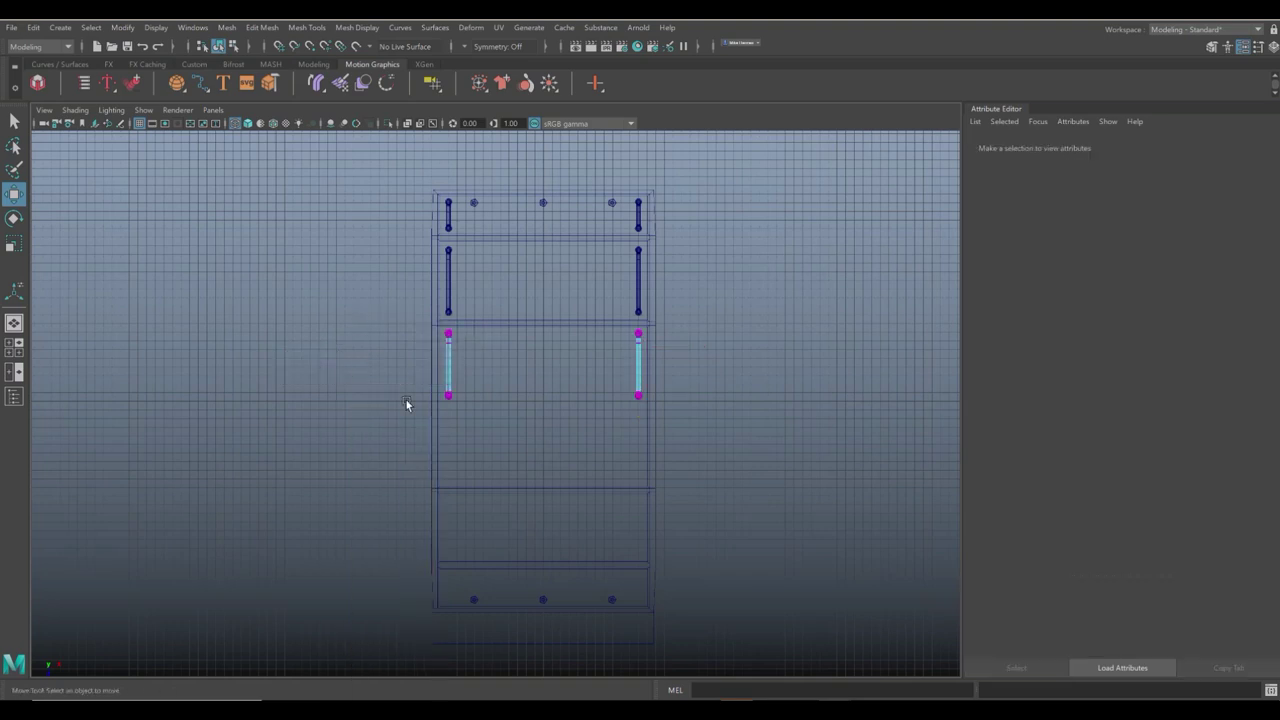
drag(745, 484, 425, 370)
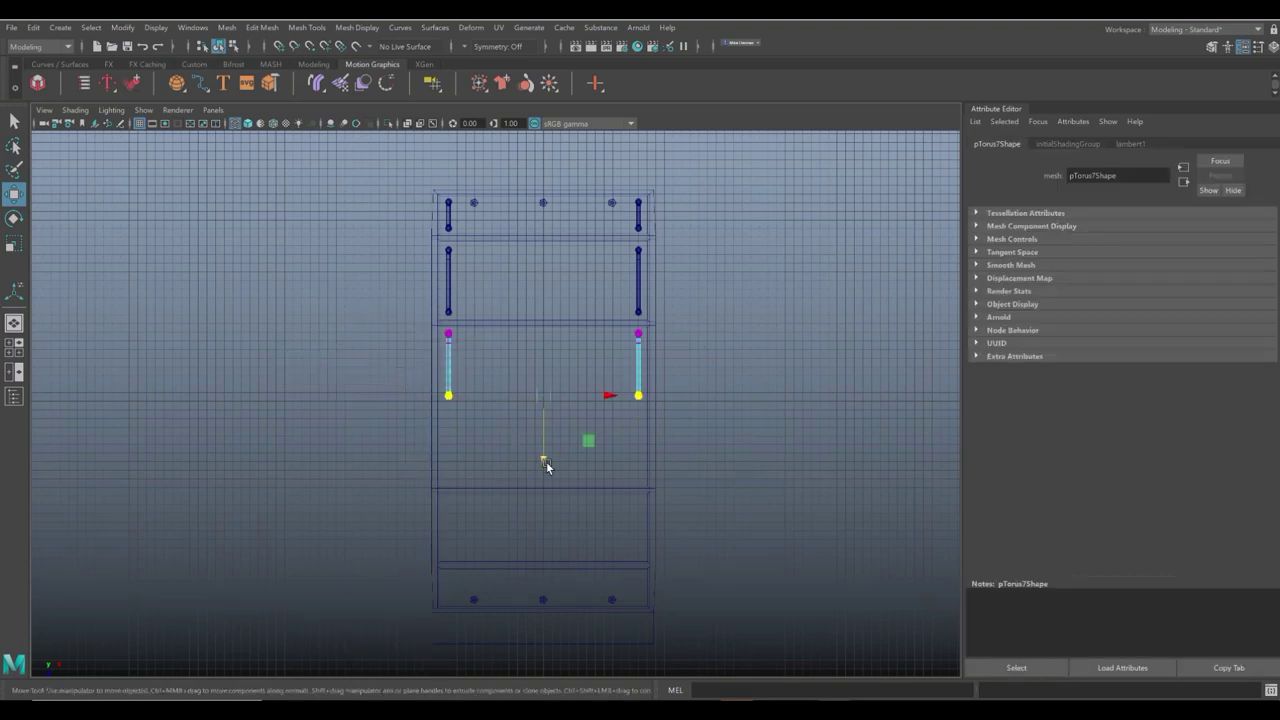
drag(543, 463, 549, 544)
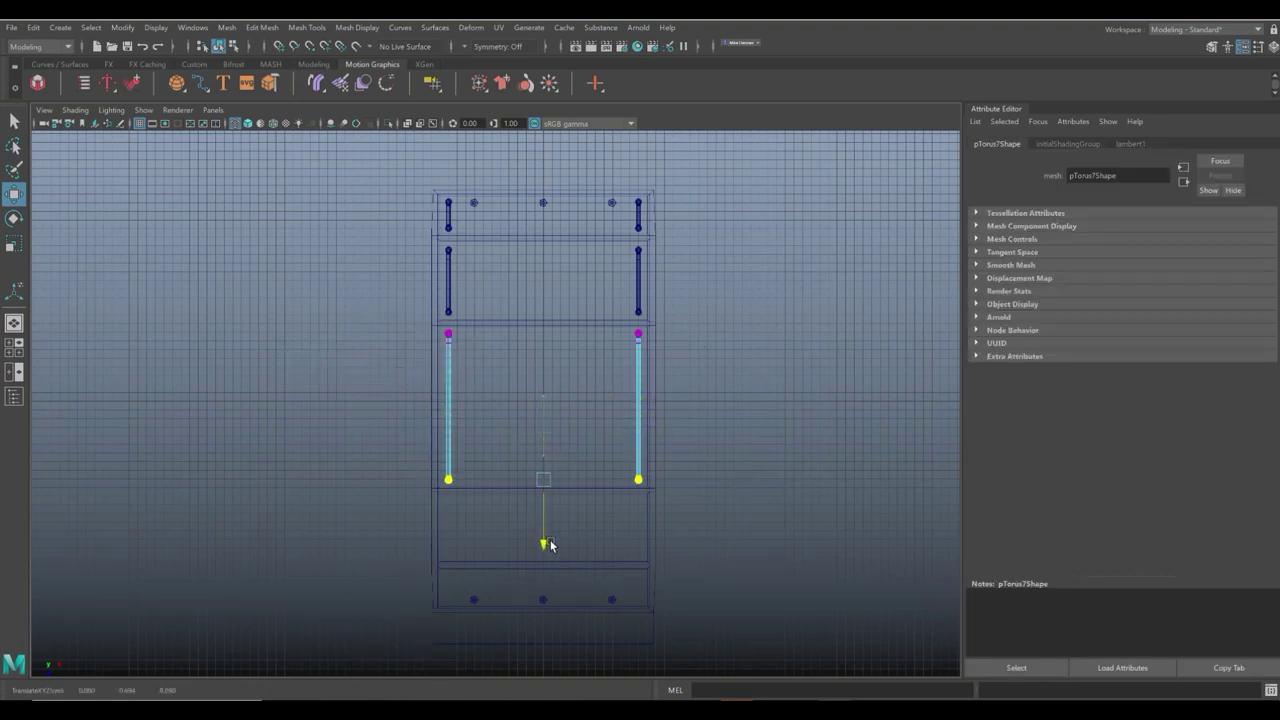
click(720, 458)
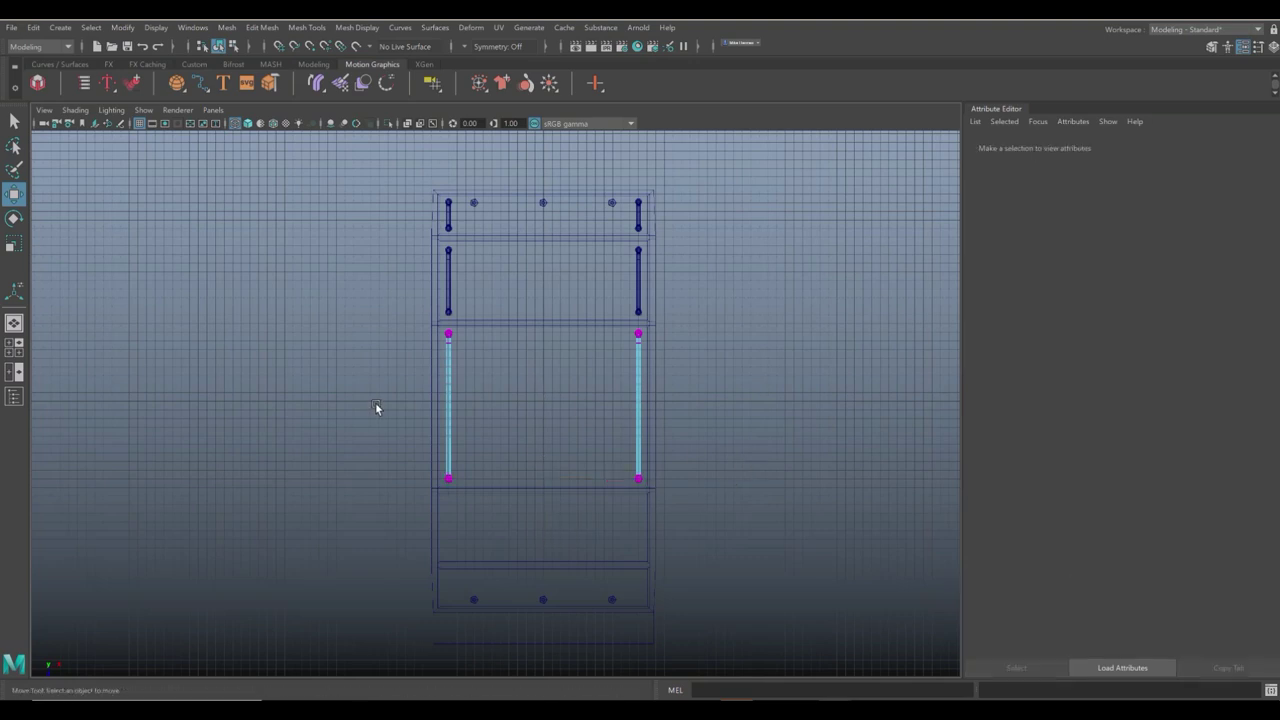
right_drag(376, 402, 430, 325)
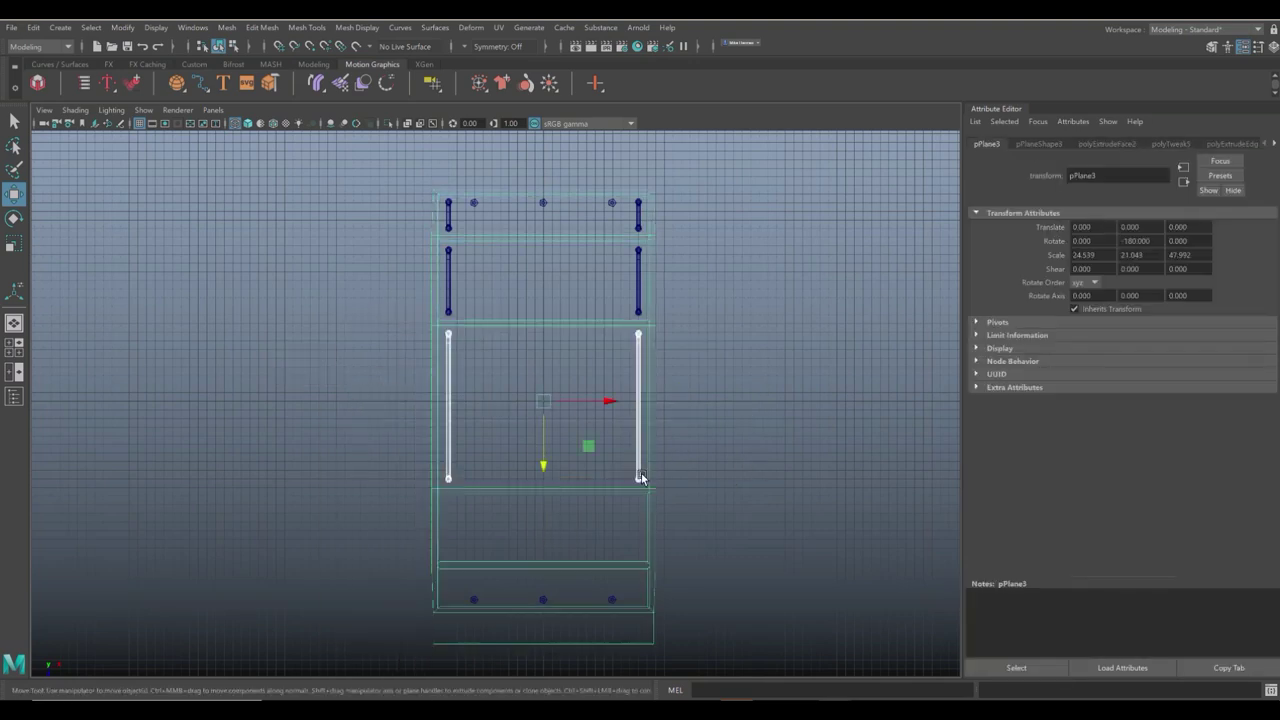
Duplicate the middle section's pair of handles and move the copies along Z to about 19, into the fourth section.
click(597, 500)
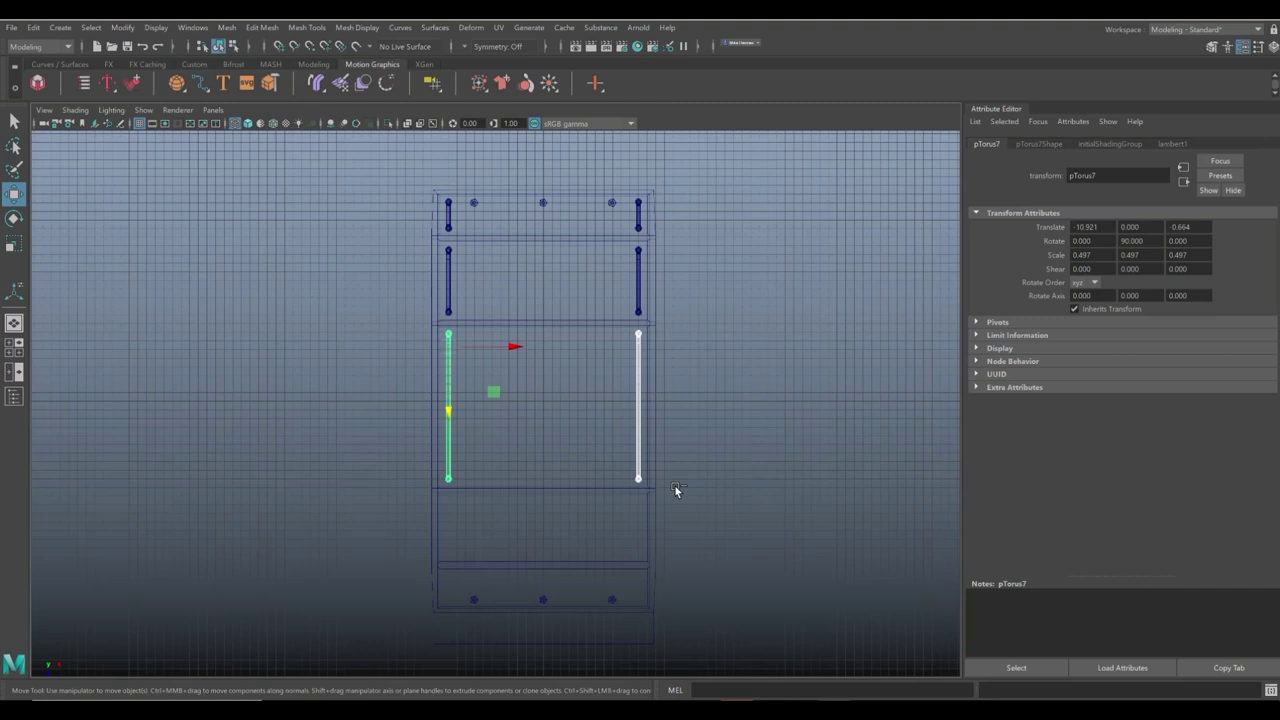
key(ctrl+d)
drag(449, 414, 457, 586)
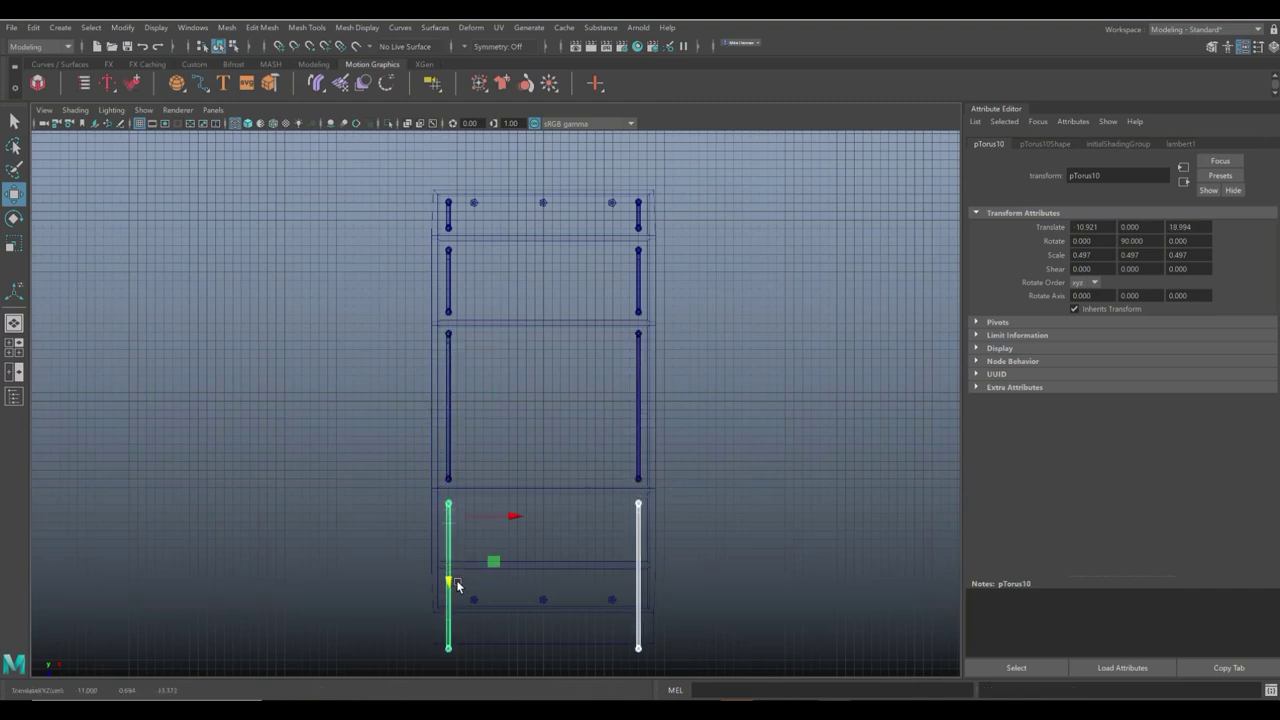
Shorten the fourth section's pair of handles by moving their +Z end vertices inside that section's +Z edge, then return to object selection.
scroll(620, 565, down, 1)
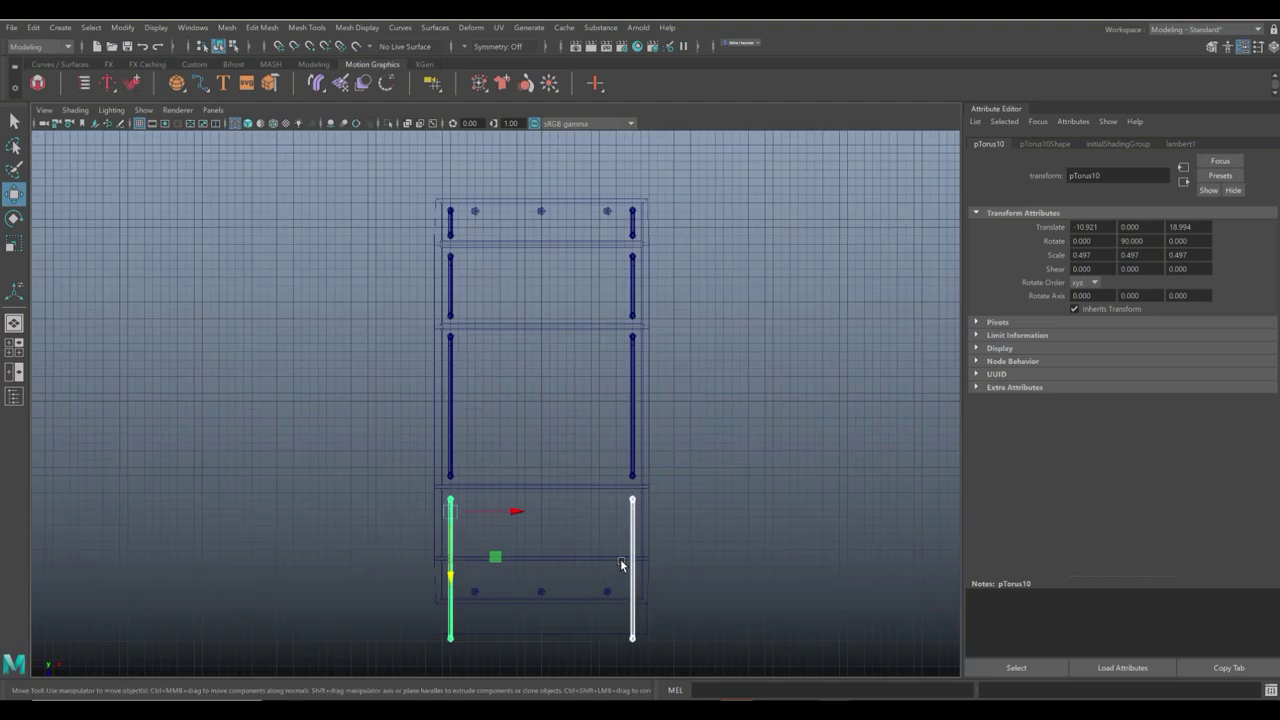
alt+middle_drag(620, 565, 643, 321)
scroll(565, 367, up, 2)
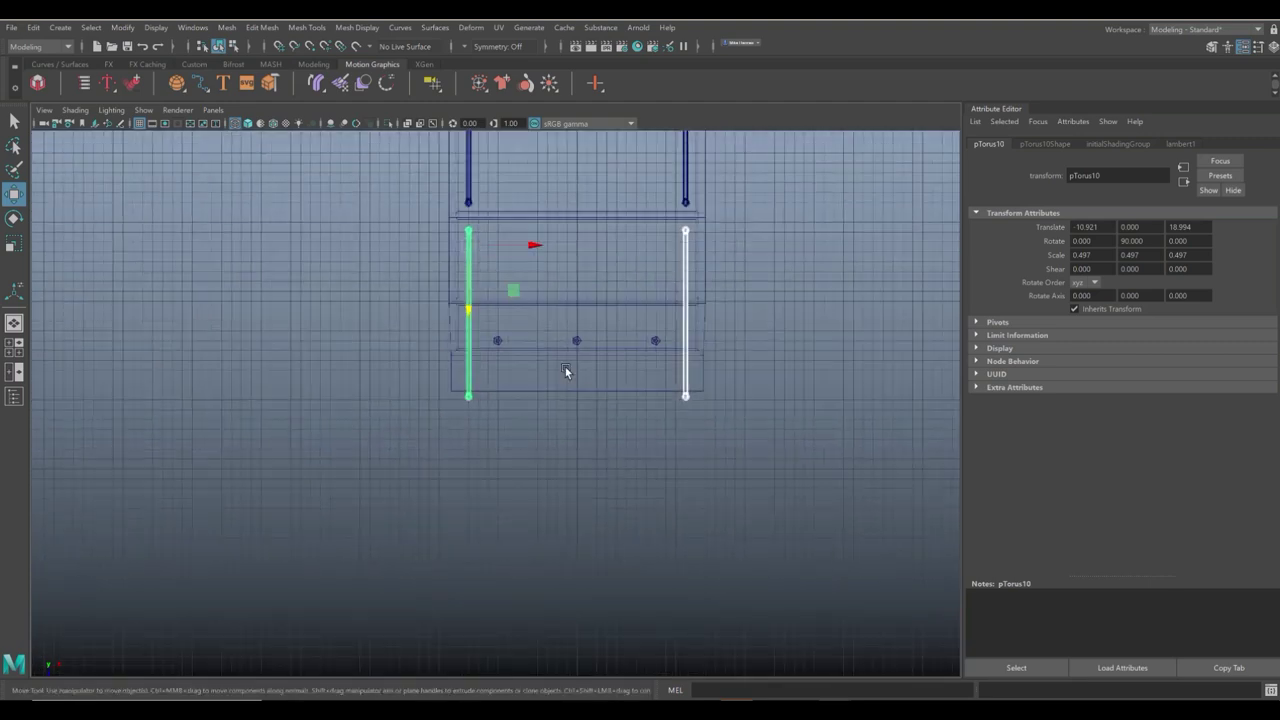
right_click(403, 288)
click(355, 288)
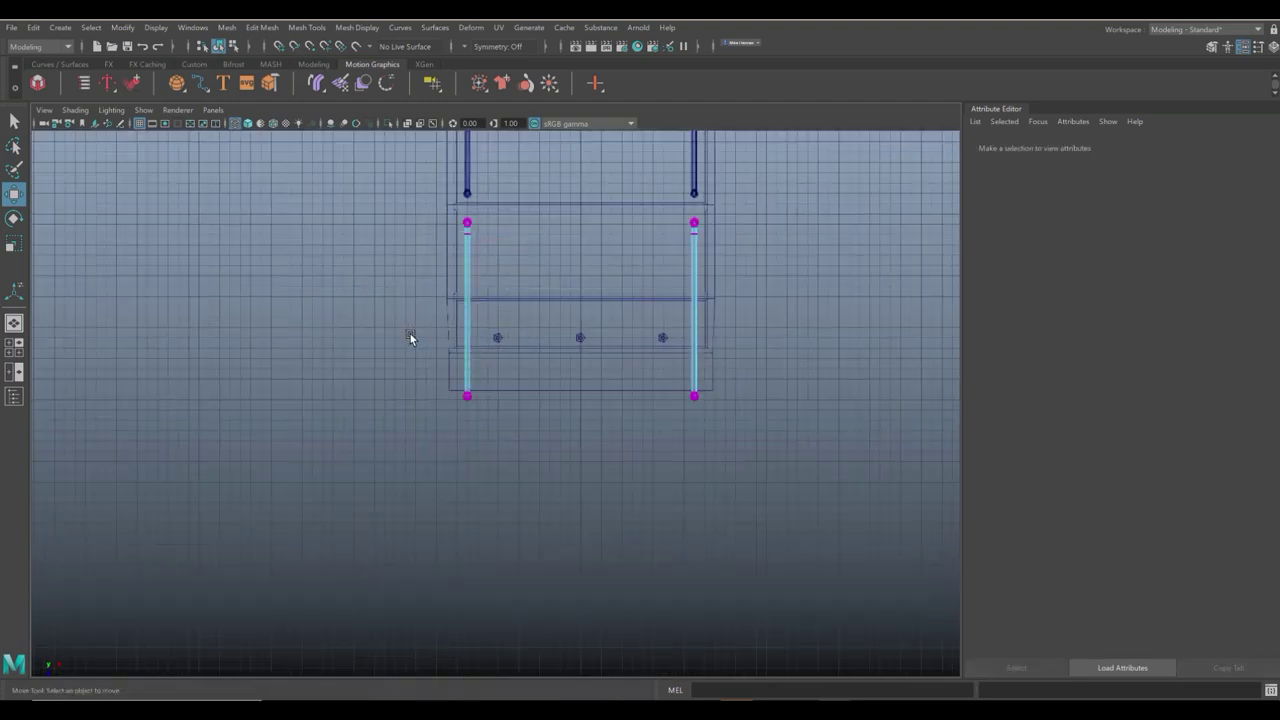
drag(411, 337, 700, 476)
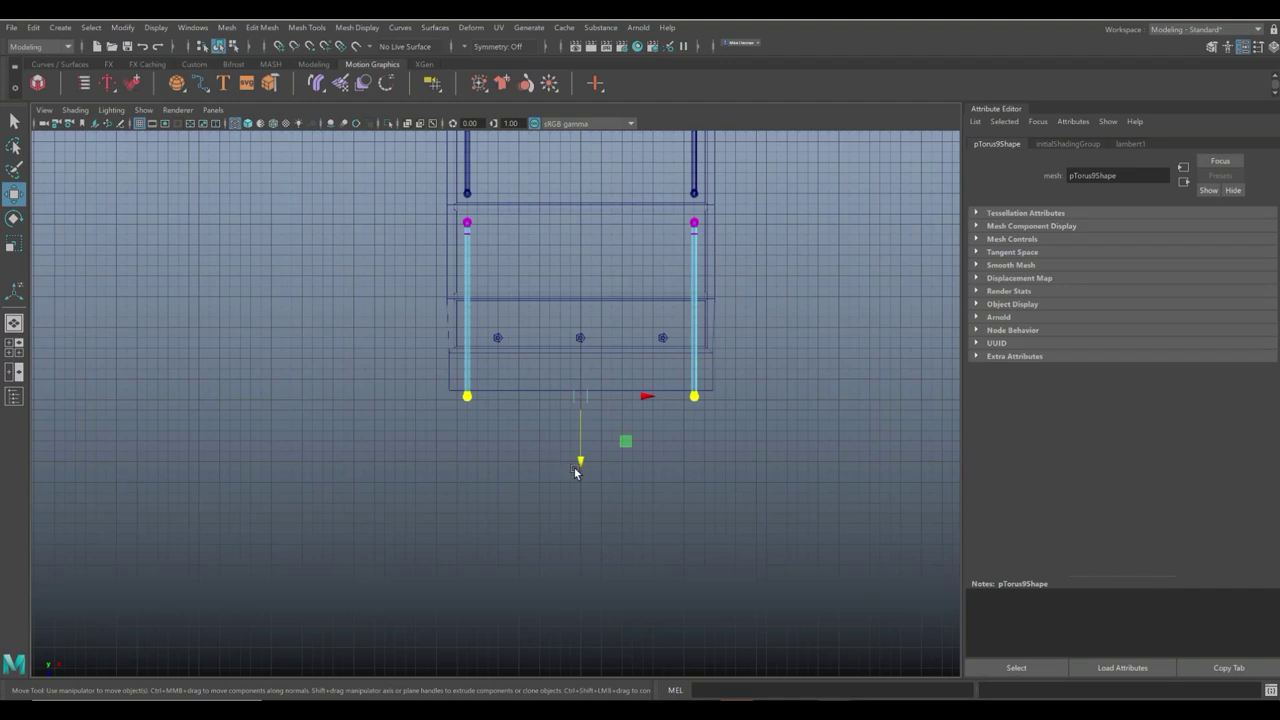
drag(580, 462, 585, 357)
click(806, 297)
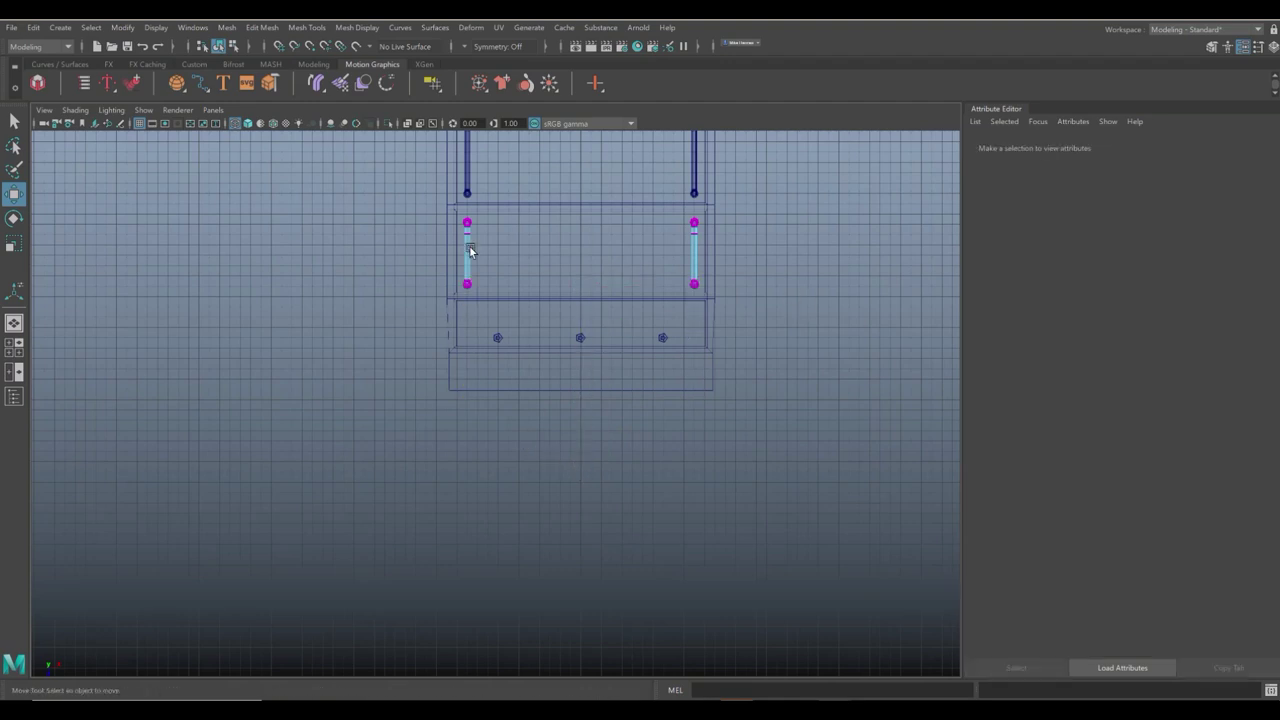
right_drag(455, 244, 437, 277)
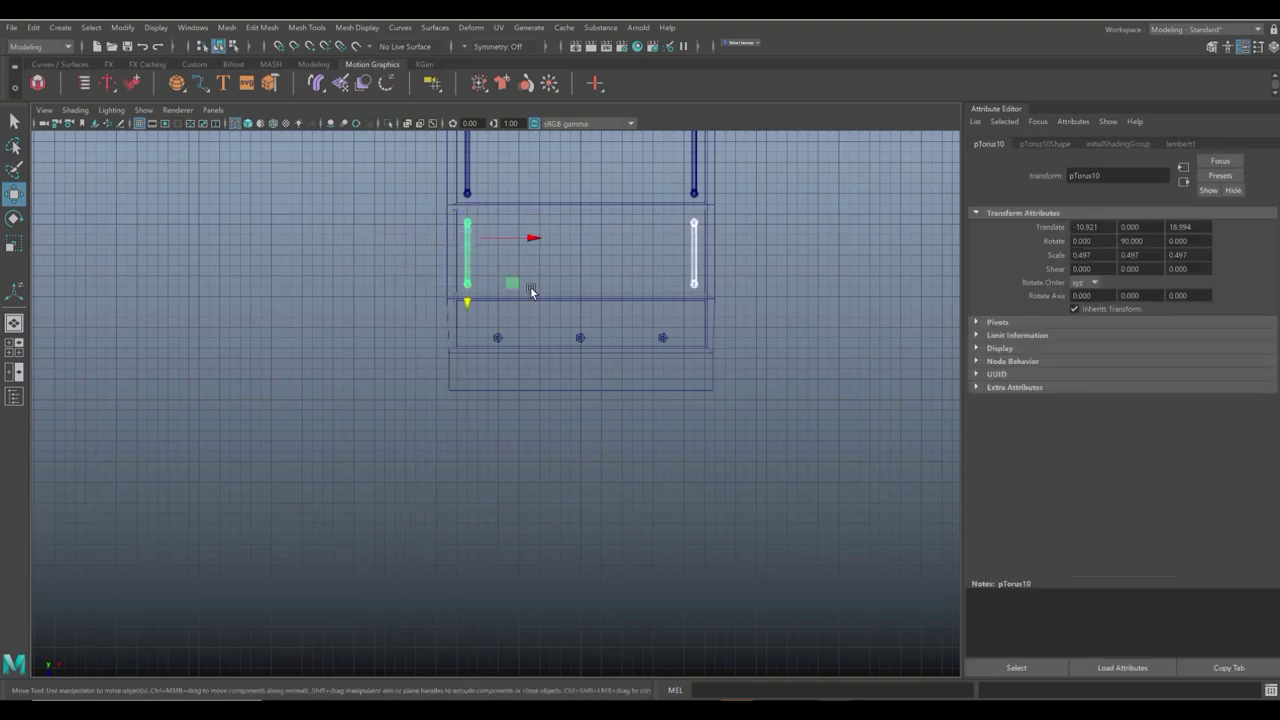
Duplicate the fourth section's handles to about Z 27.5 in the last section and shorten the copies by moving their +Z end vertices inward.
key(ctrl+d)
drag(466, 301, 470, 397)
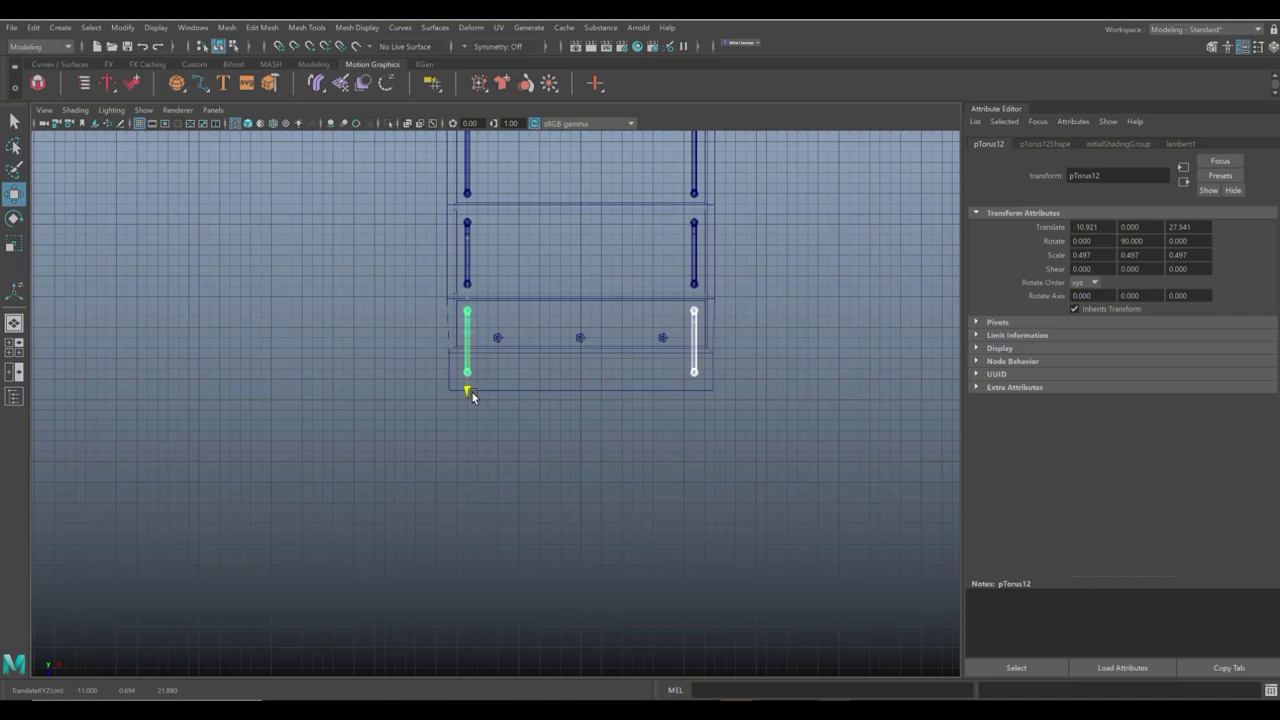
right_drag(636, 355, 575, 377)
drag(428, 353, 807, 484)
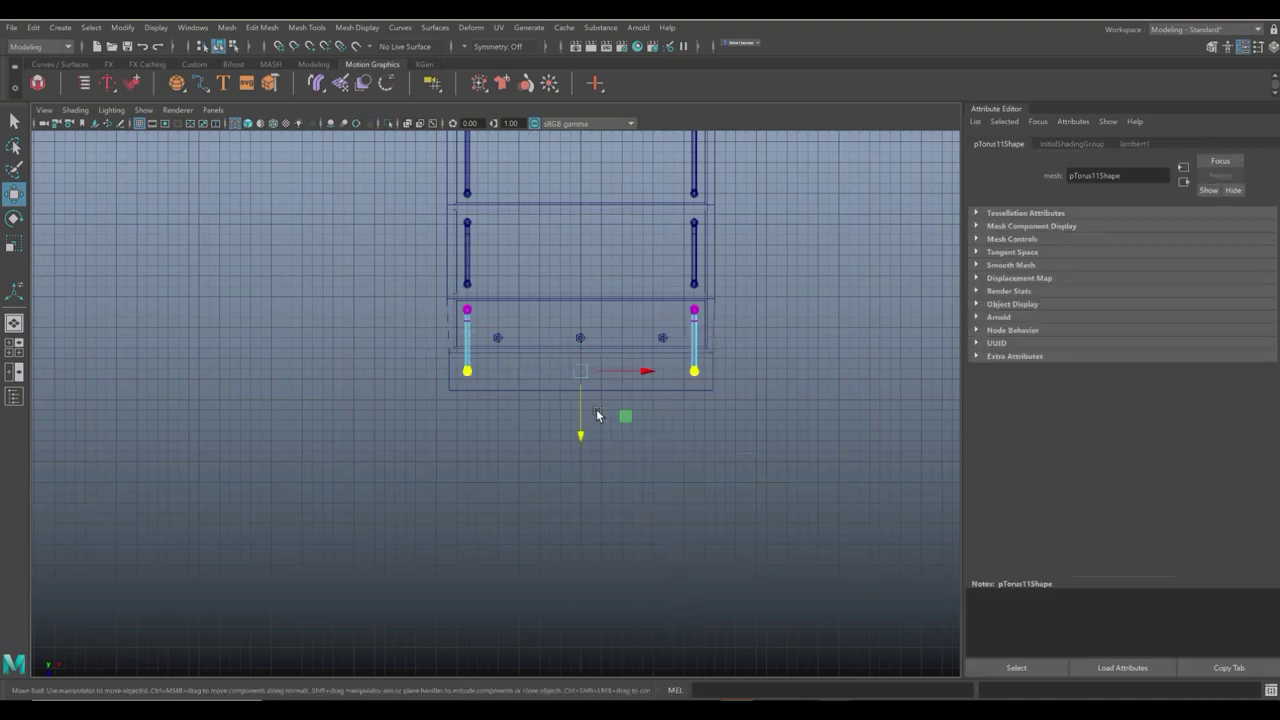
drag(581, 434, 580, 400)
Return to object selection in the perspective view and inspect the handles along both sides of the whole panel.
click(14, 347)
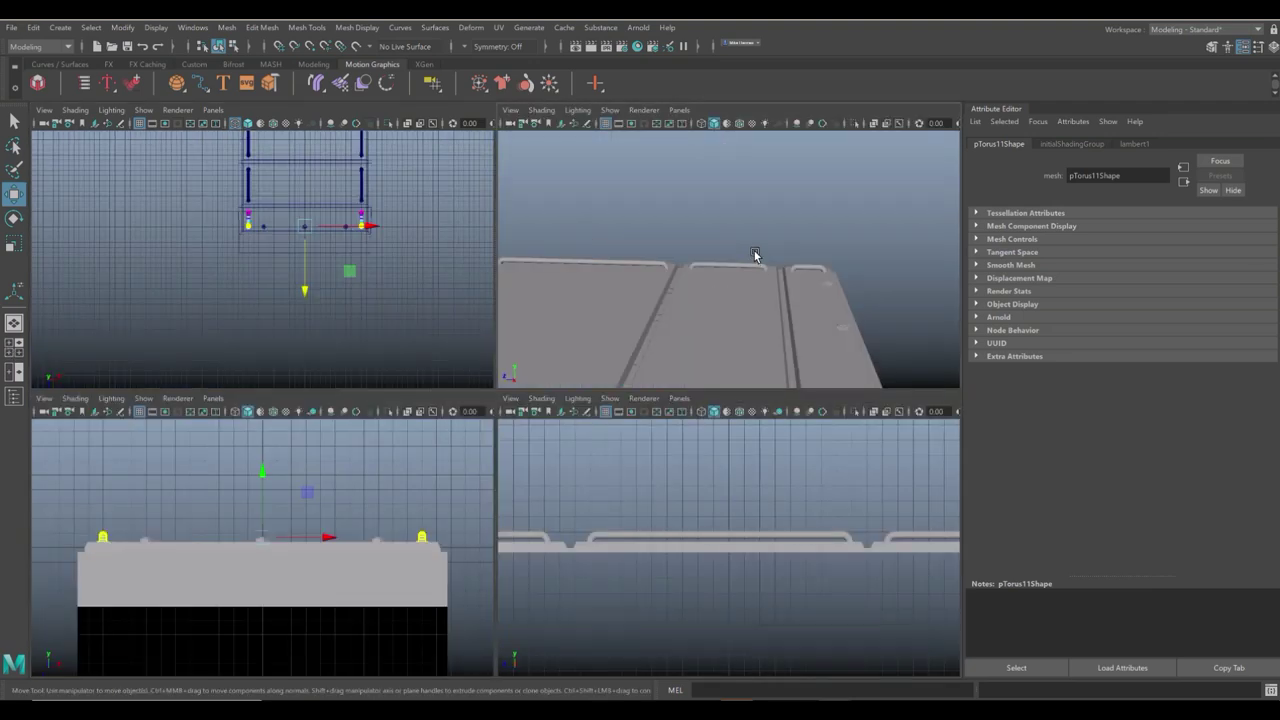
key(space)
click(693, 216)
alt+drag(557, 451, 474, 421)
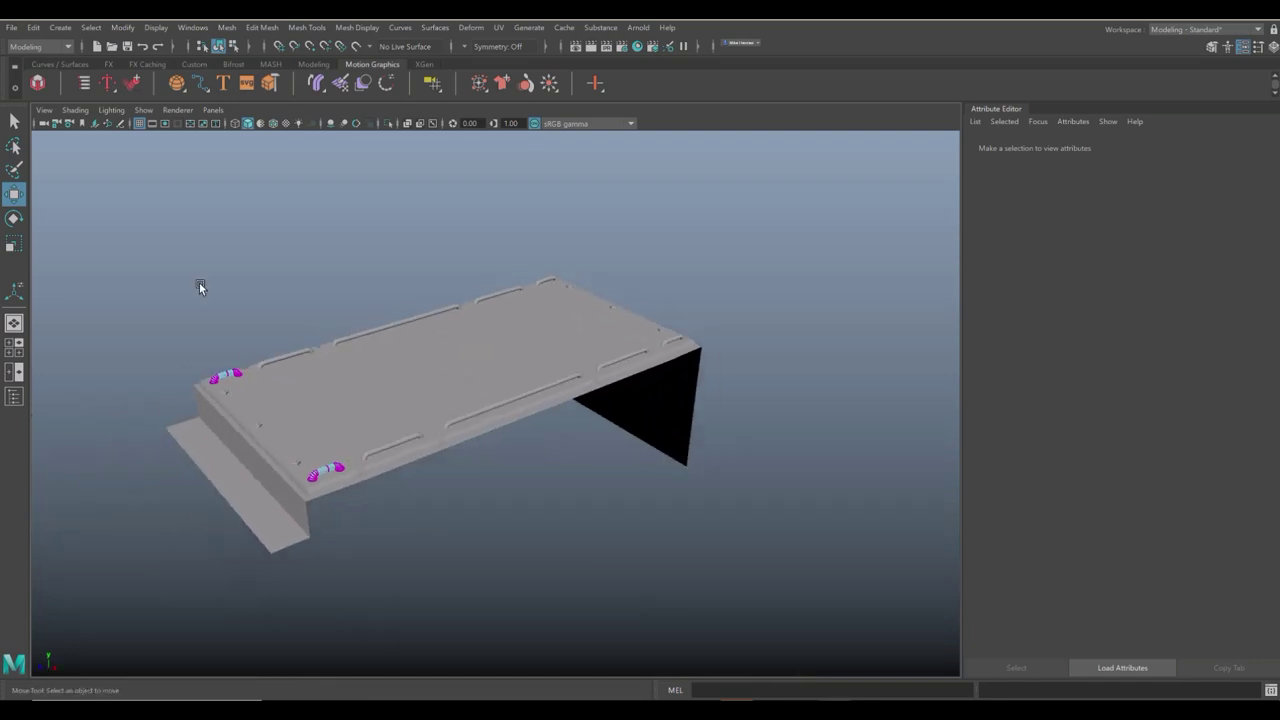
right_drag(236, 464, 218, 508)
click(248, 509)
alt+drag(383, 549, 470, 566)
alt+drag(609, 473, 420, 503)
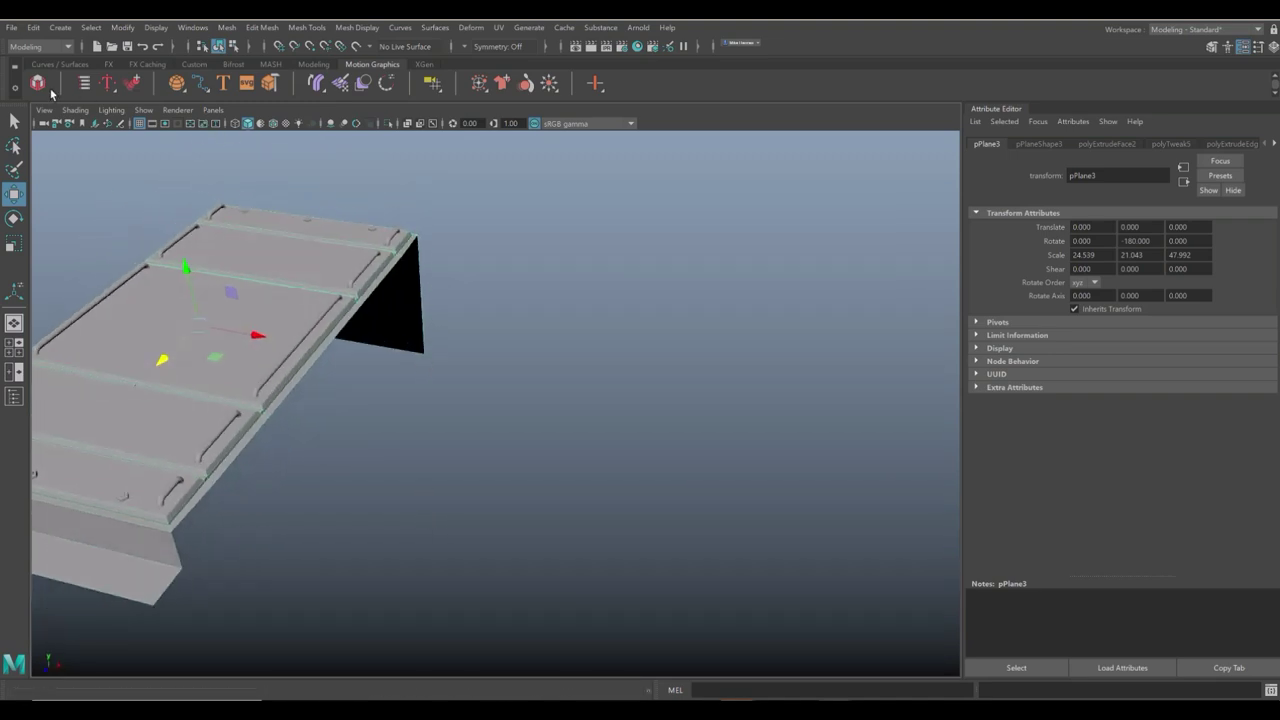
Create a polygon plane and move it along X to about 36.3, clear of the panel.
click(302, 66)
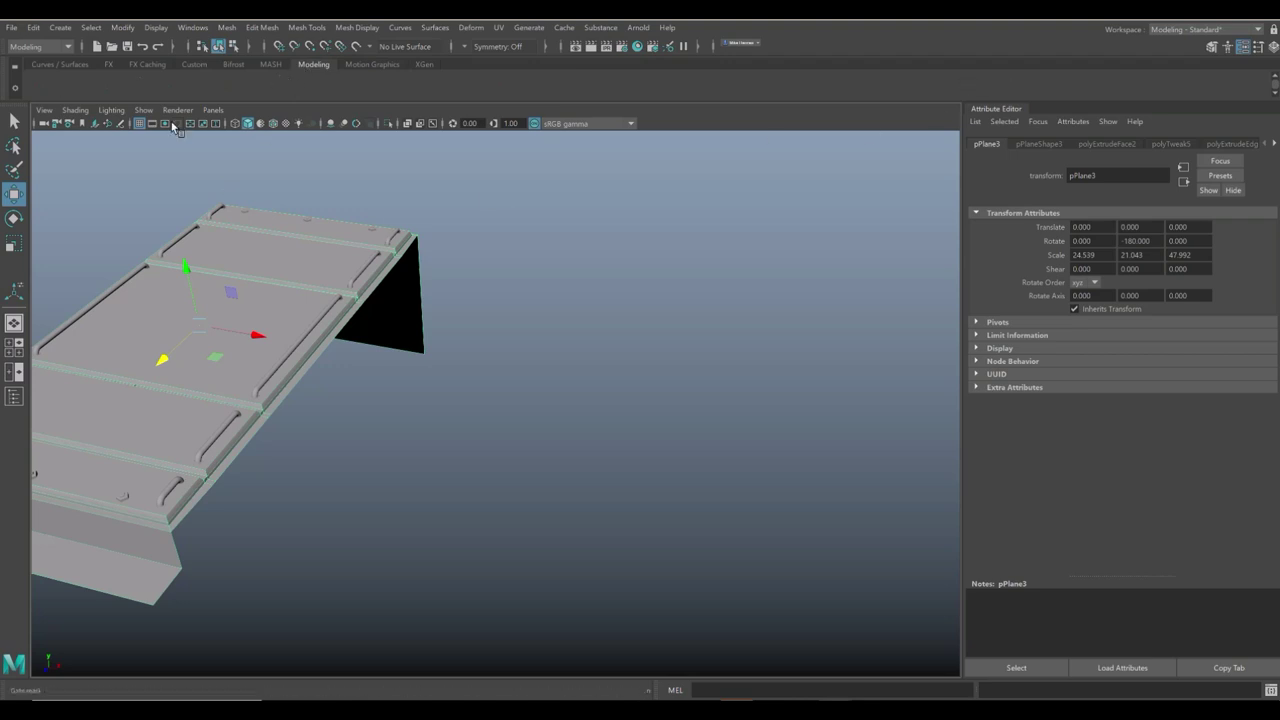
click(1274, 81)
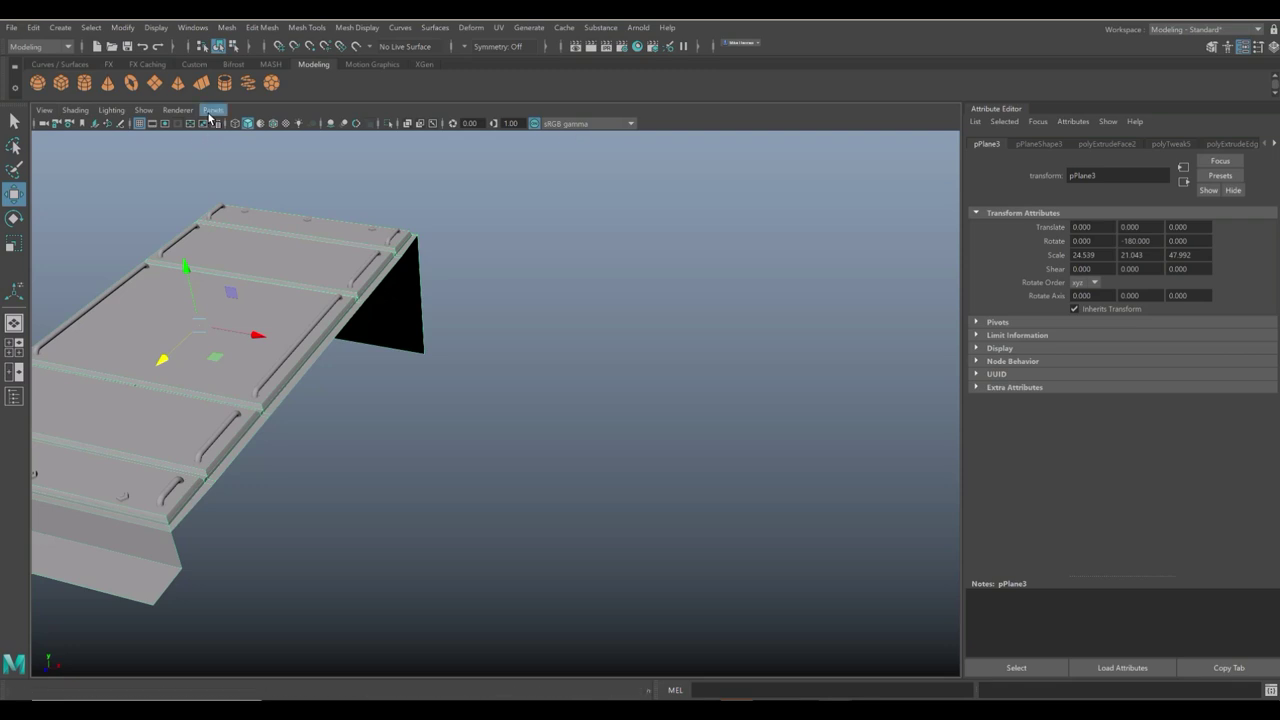
click(155, 83)
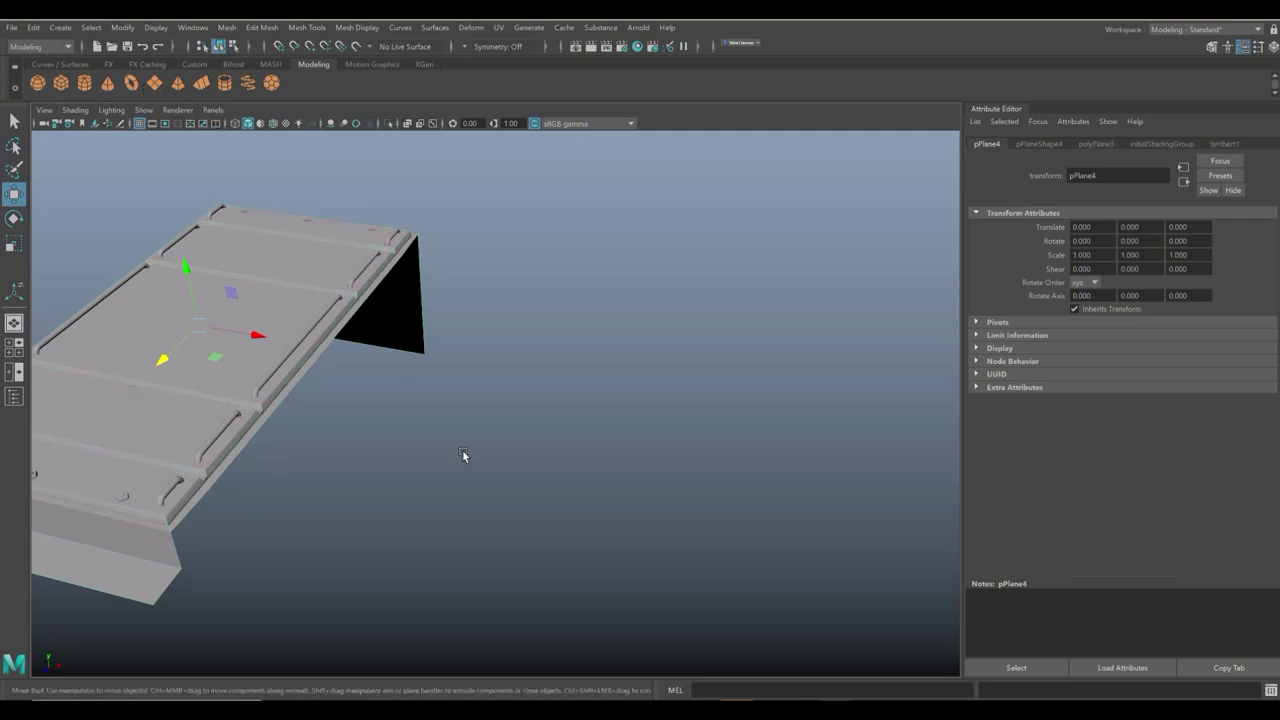
middle_drag(395, 452, 629, 478)
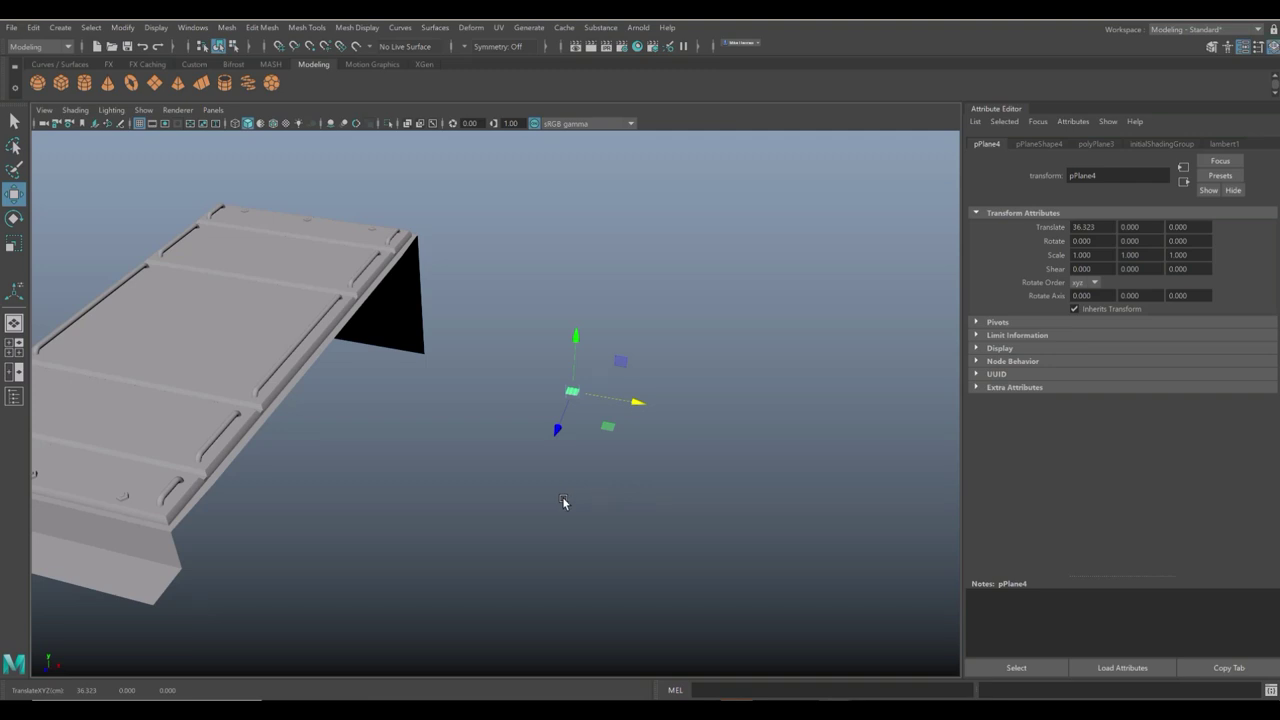
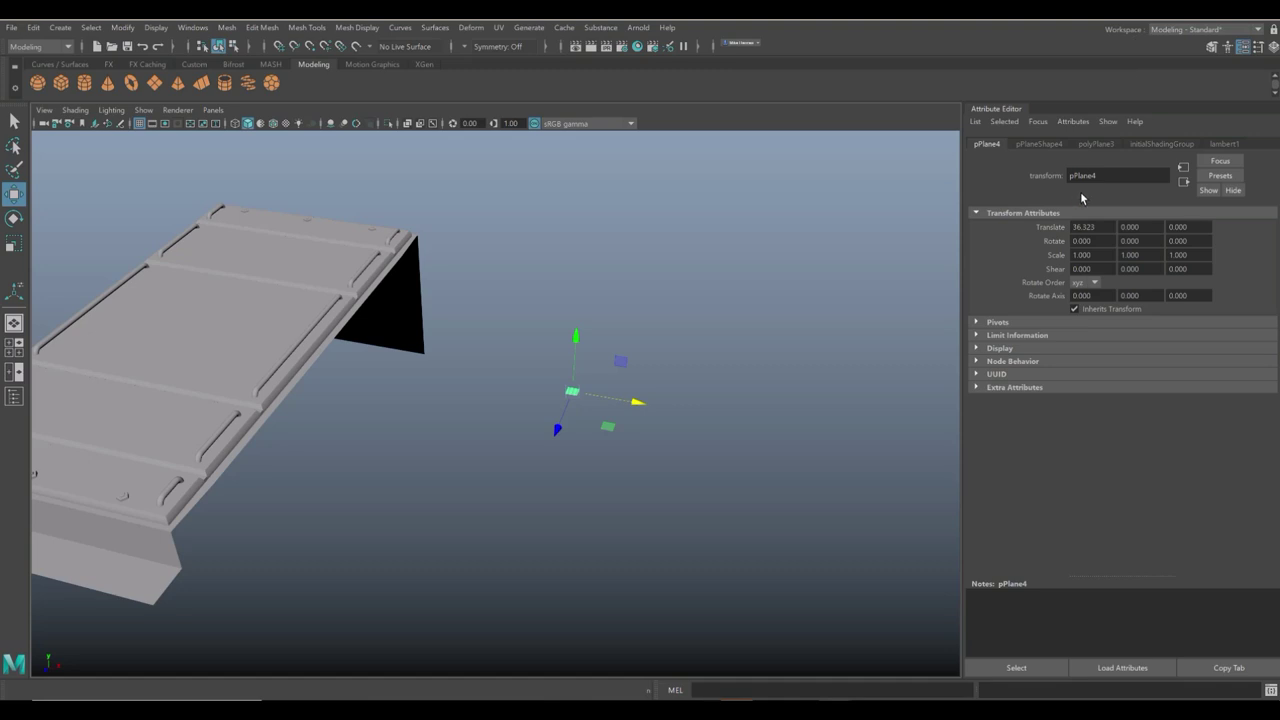
Set the new plane's width and height subdivisions to 1 each.
click(1048, 146)
click(1088, 145)
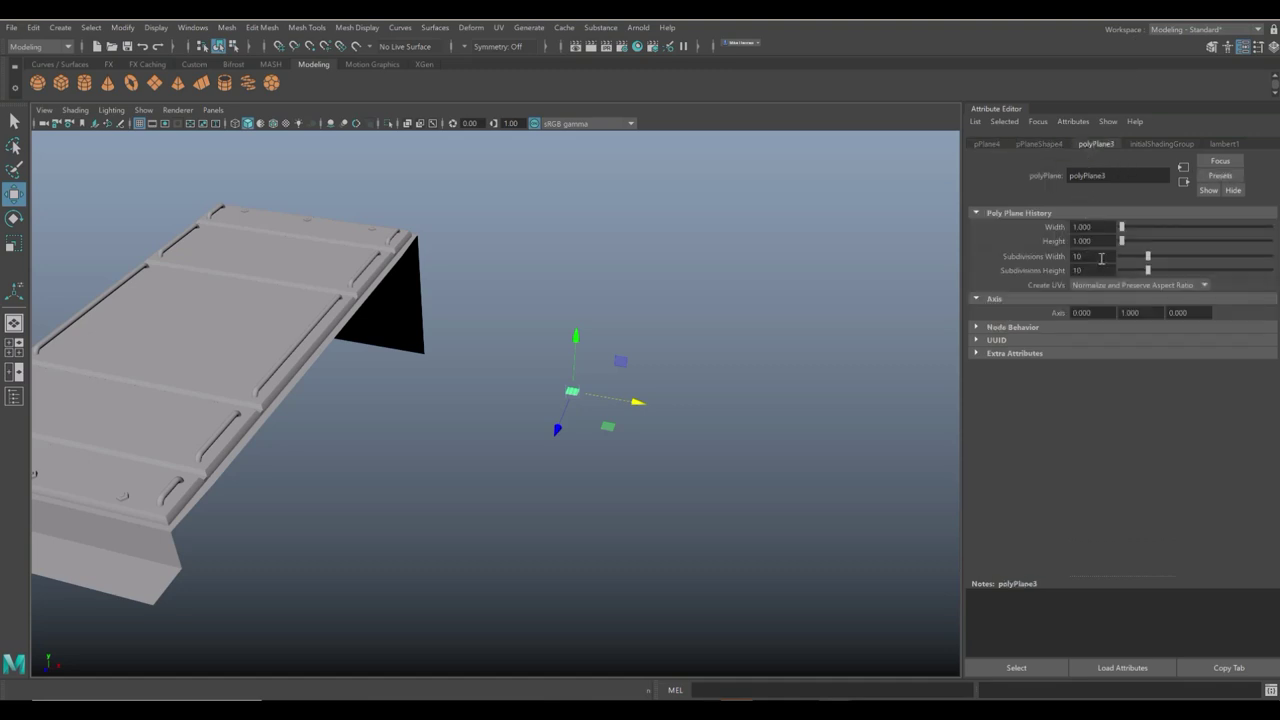
double_click(1101, 258)
text(1)
key(Tab)
text(1)
key(Return)
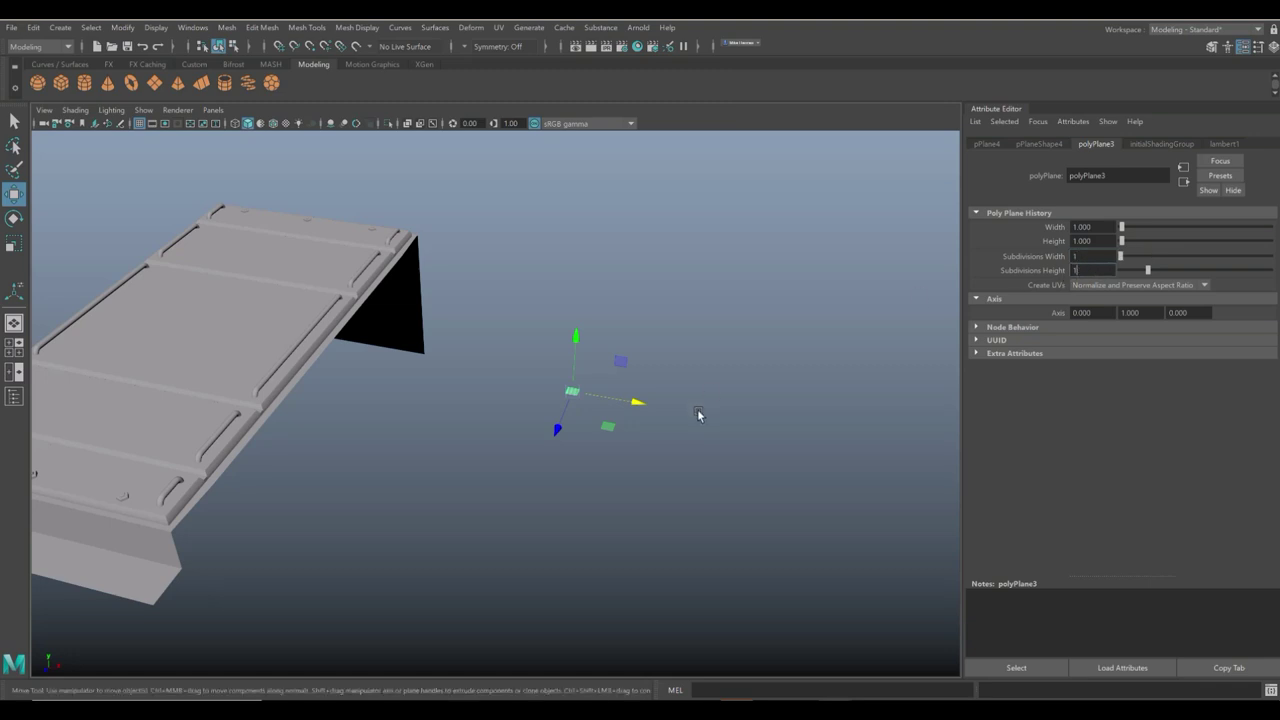
Scale the plane into a strip elongated along X and set its Subdivisions Width to 6.
scroll(697, 409, up, 2)
click(603, 380)
click(610, 386)
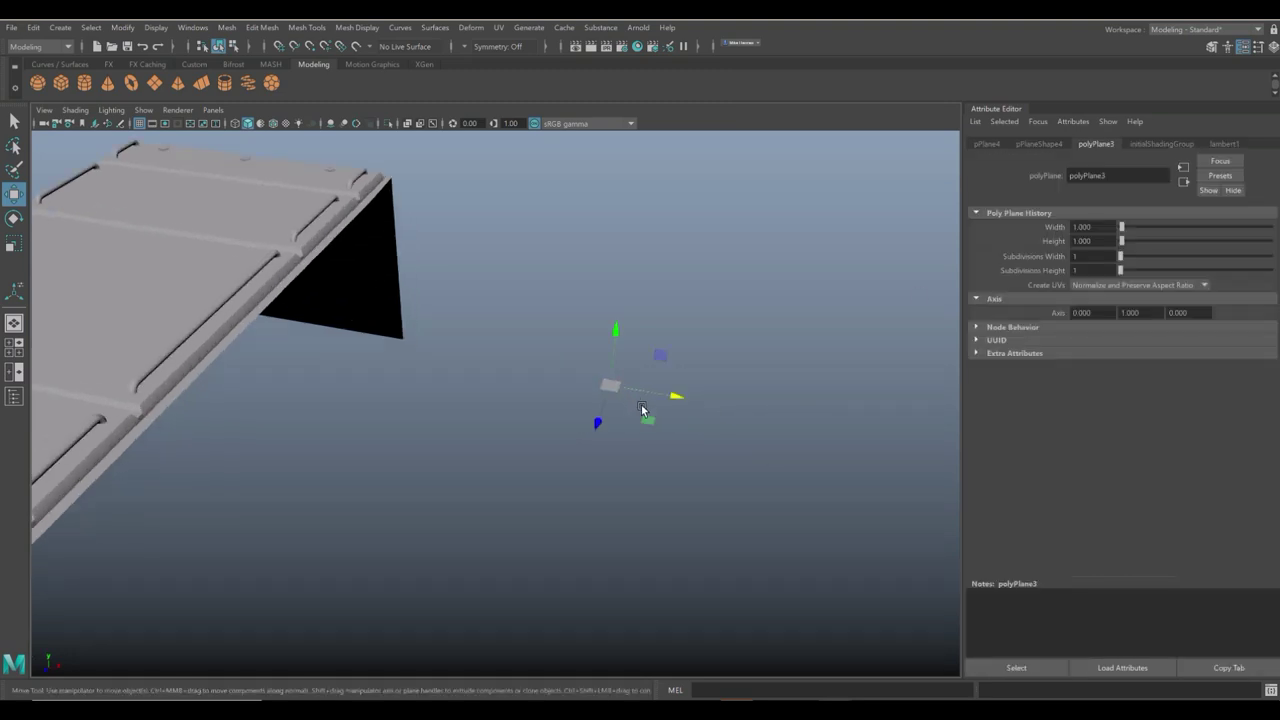
key(r)
drag(670, 395, 884, 408)
drag(598, 421, 602, 445)
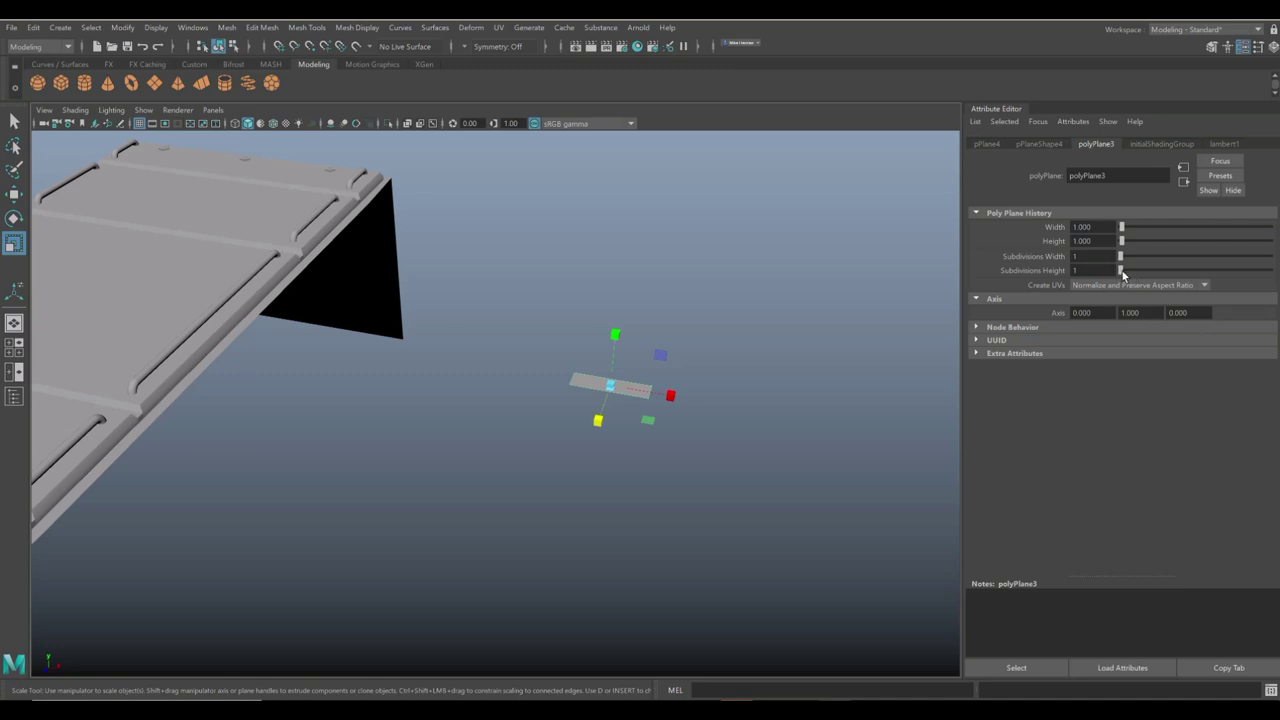
drag(1122, 258, 1127, 260)
drag(1133, 262, 1137, 262)
Raise the five inner vertices along the strip's +Z long edge to about 0.44 in Y.
alt+drag(632, 426, 622, 470)
alt+middle_drag(622, 470, 347, 417)
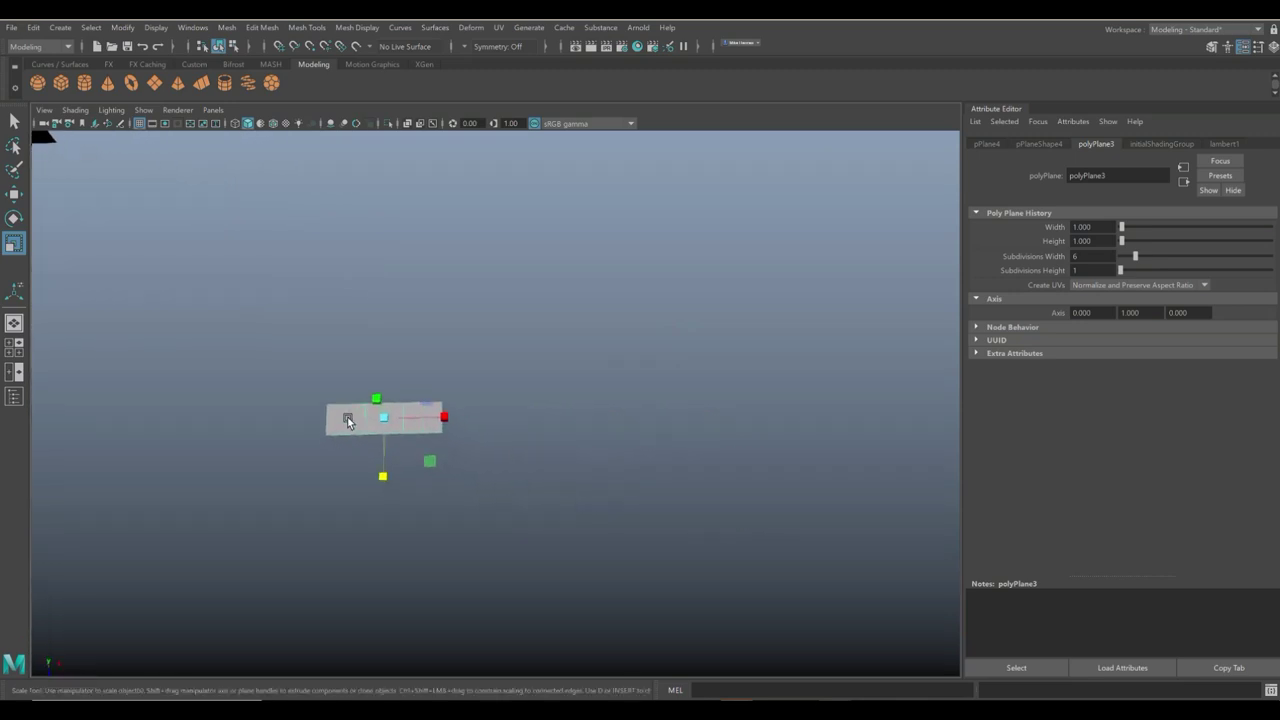
key(f)
scroll(374, 389, down, 3)
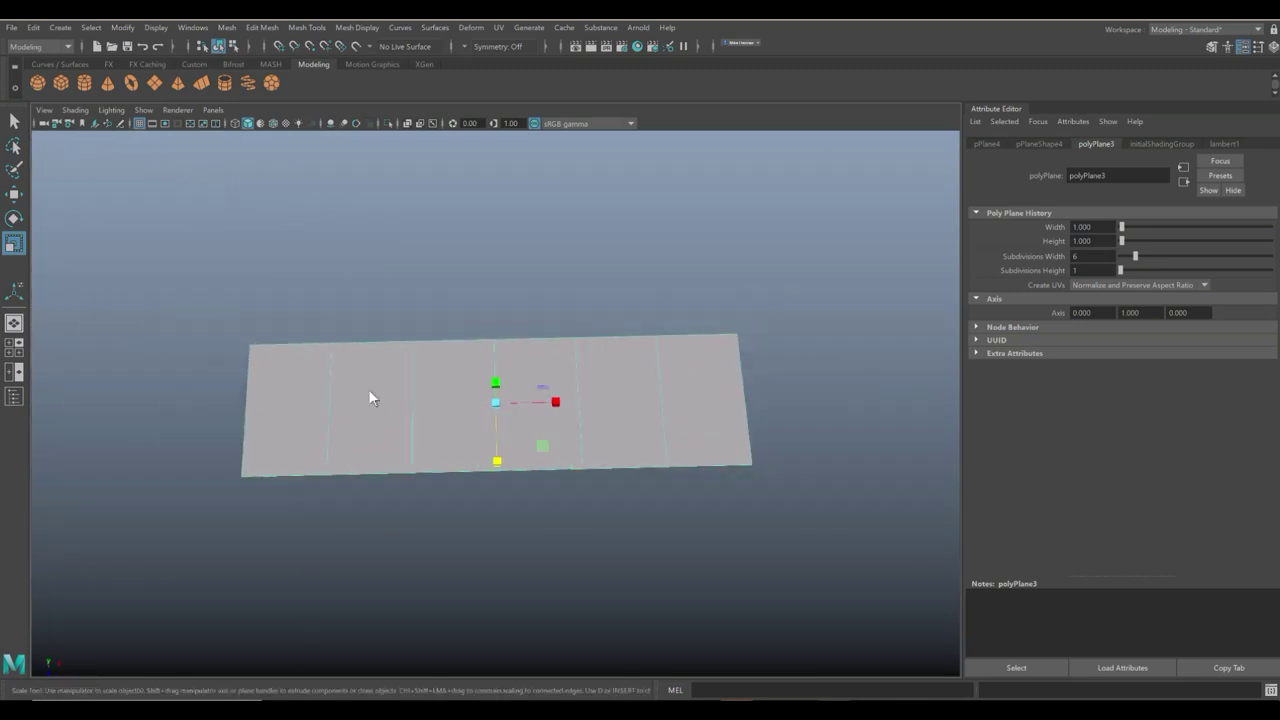
right_drag(368, 355, 341, 469)
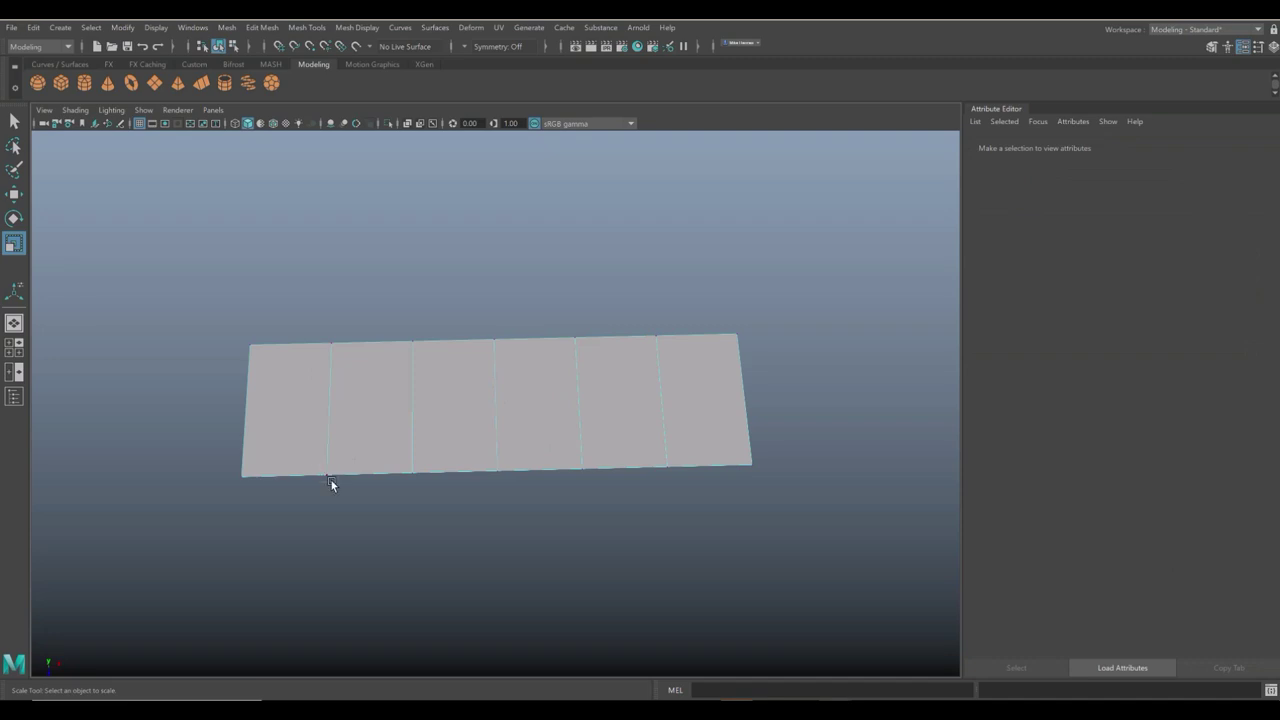
click(330, 479)
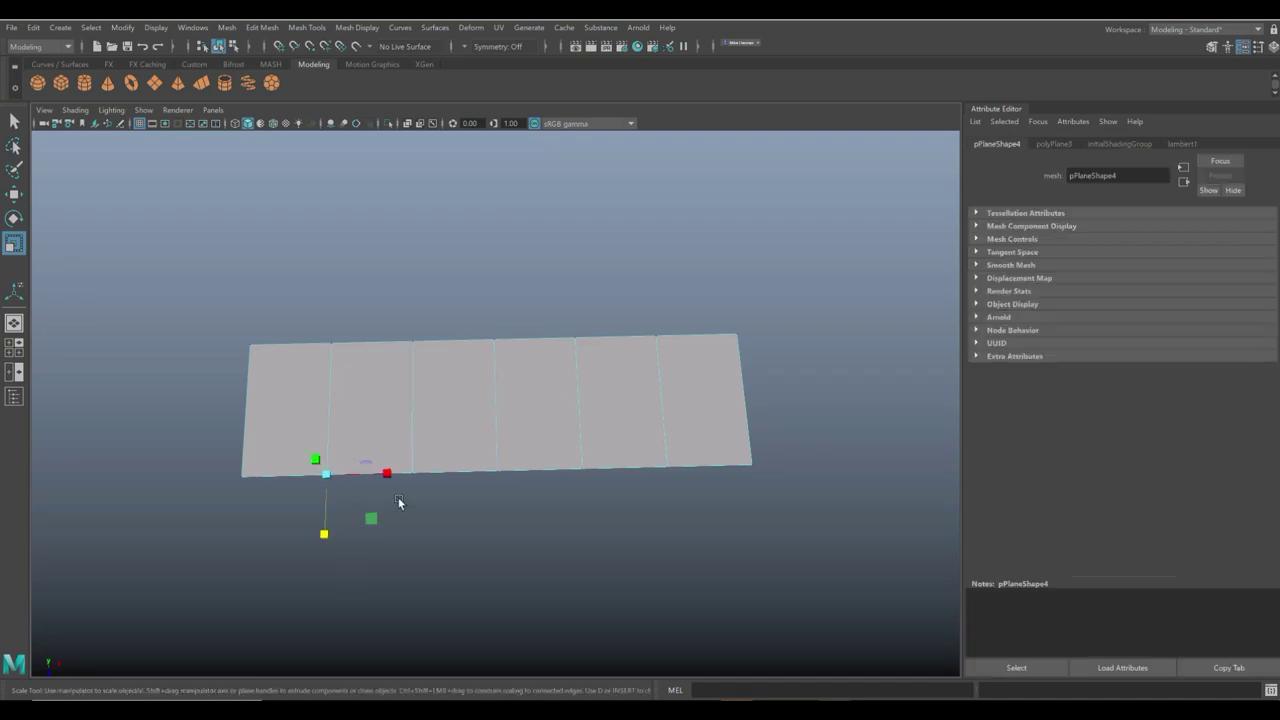
shift+click(682, 476)
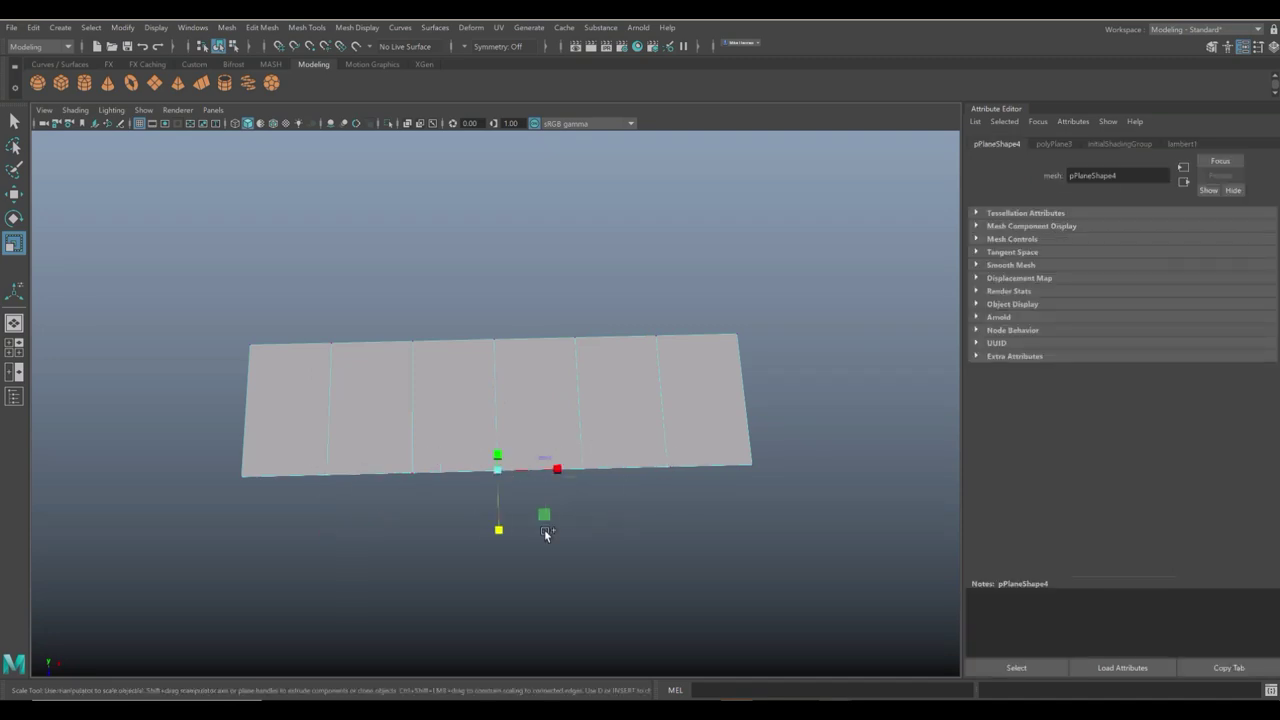
alt+drag(506, 551, 469, 506)
key(w)
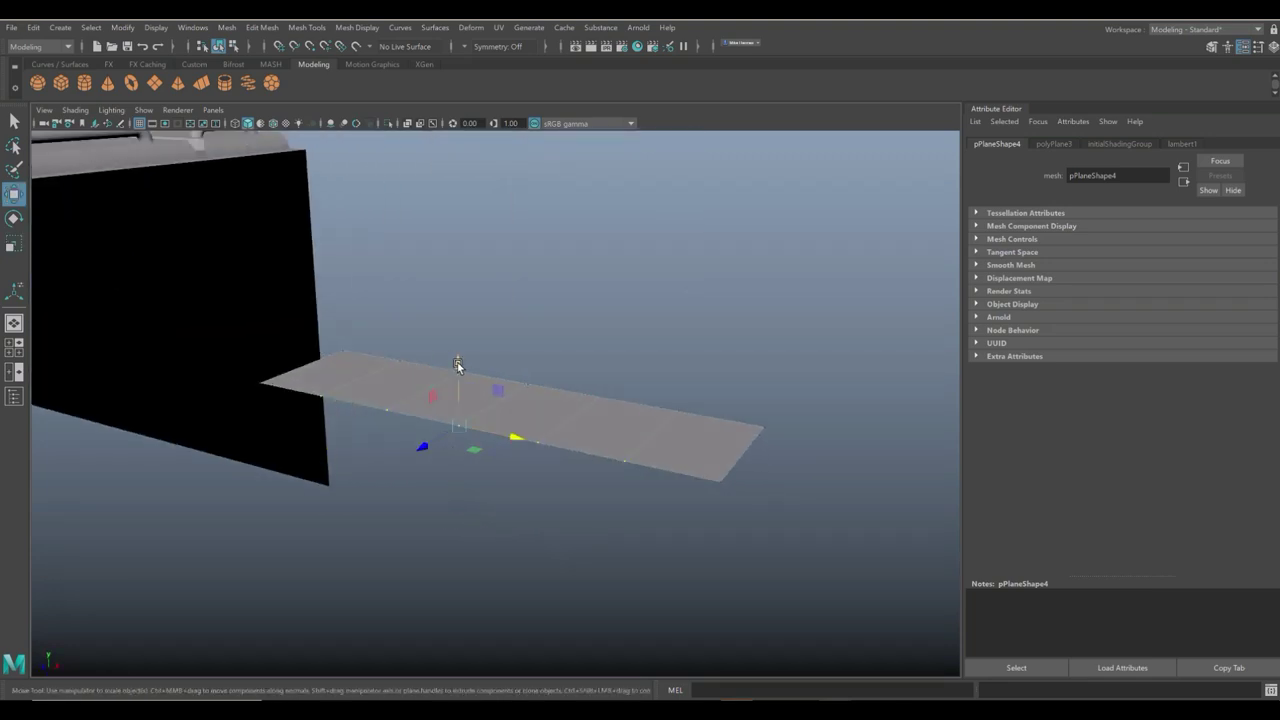
drag(458, 363, 463, 310)
Use Multi-Cut to cut a diagonal edge across the strip's +X end face, from the inner back vertex to the outer front corner.
alt+drag(450, 400, 458, 460)
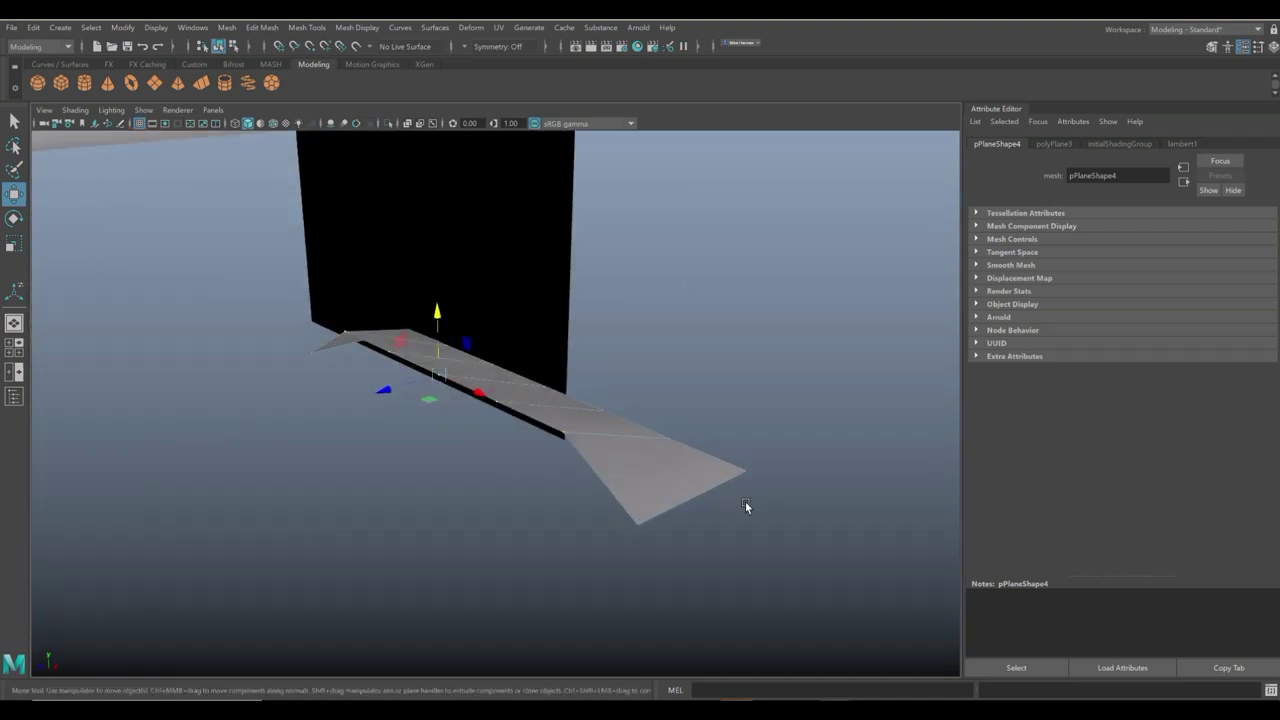
click(1211, 48)
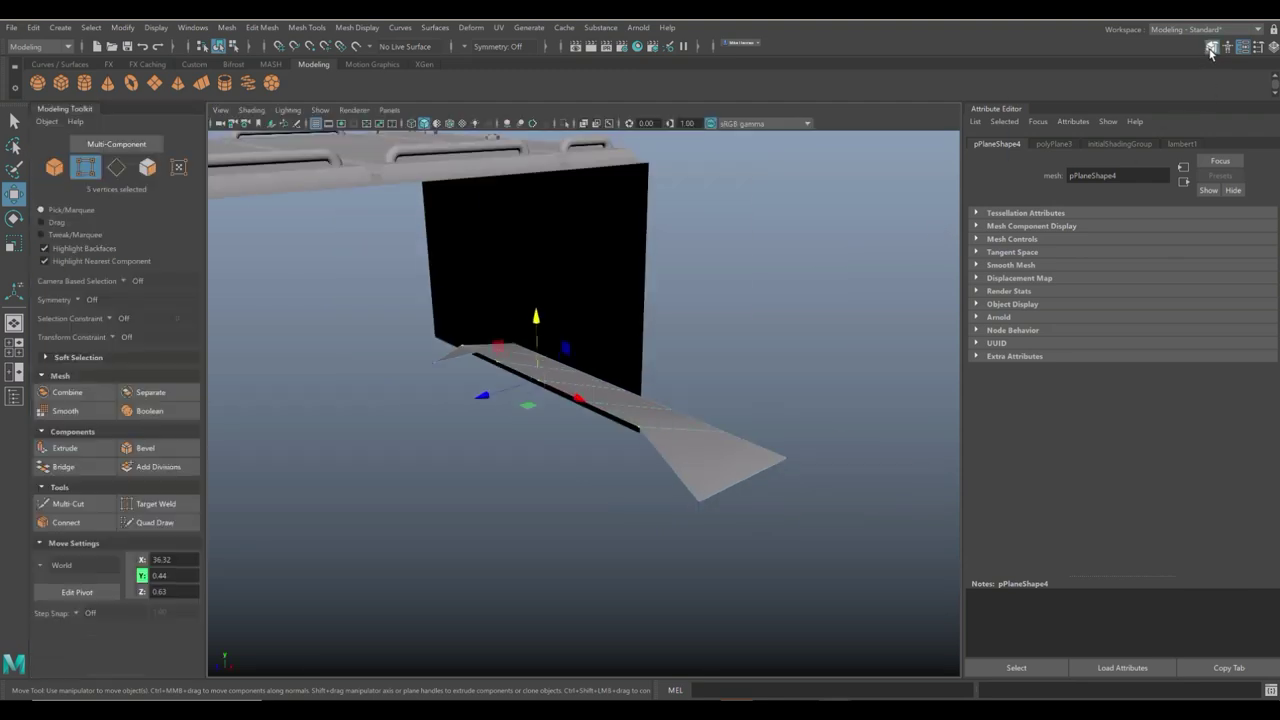
click(86, 512)
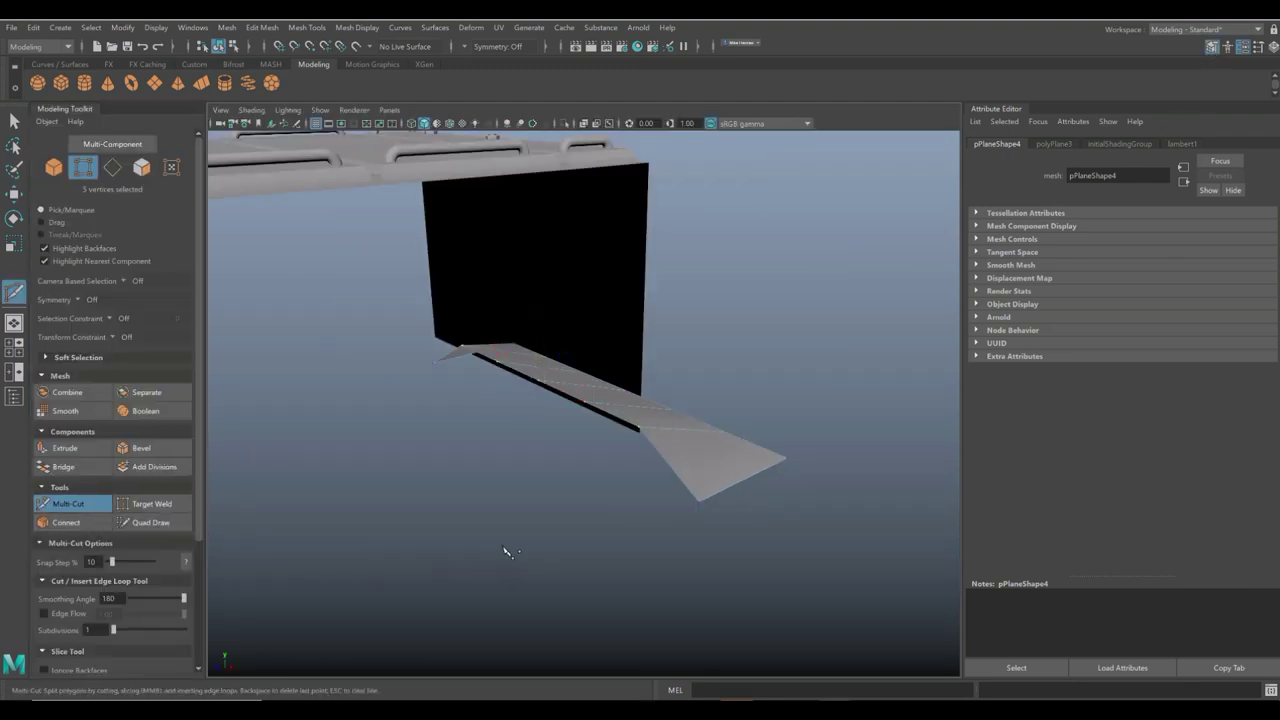
alt+drag(503, 551, 491, 557)
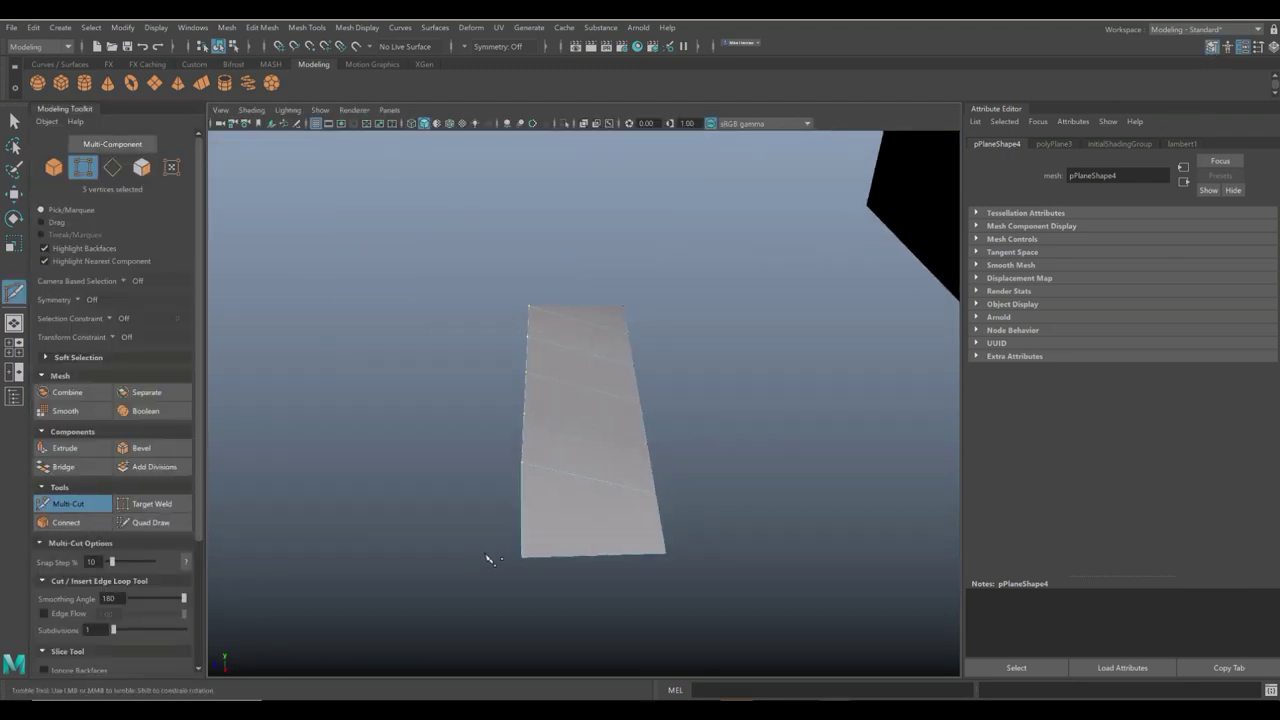
click(656, 495)
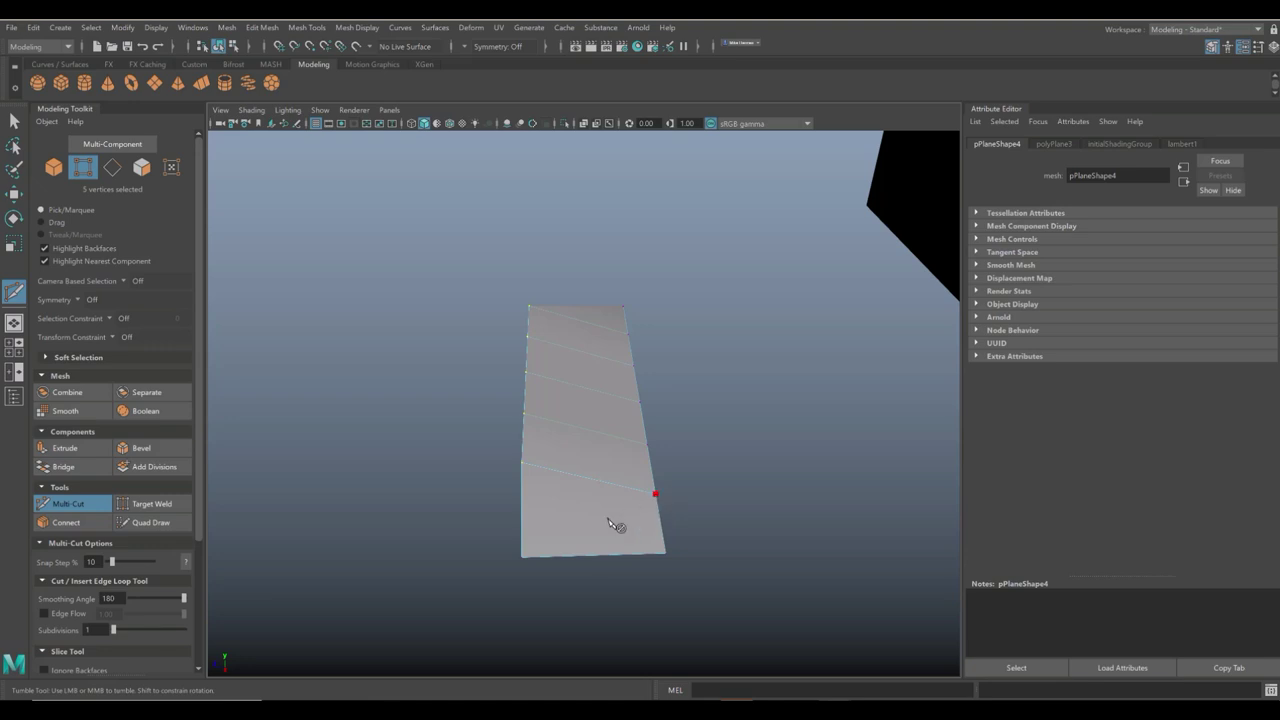
click(522, 558)
right_click(522, 558)
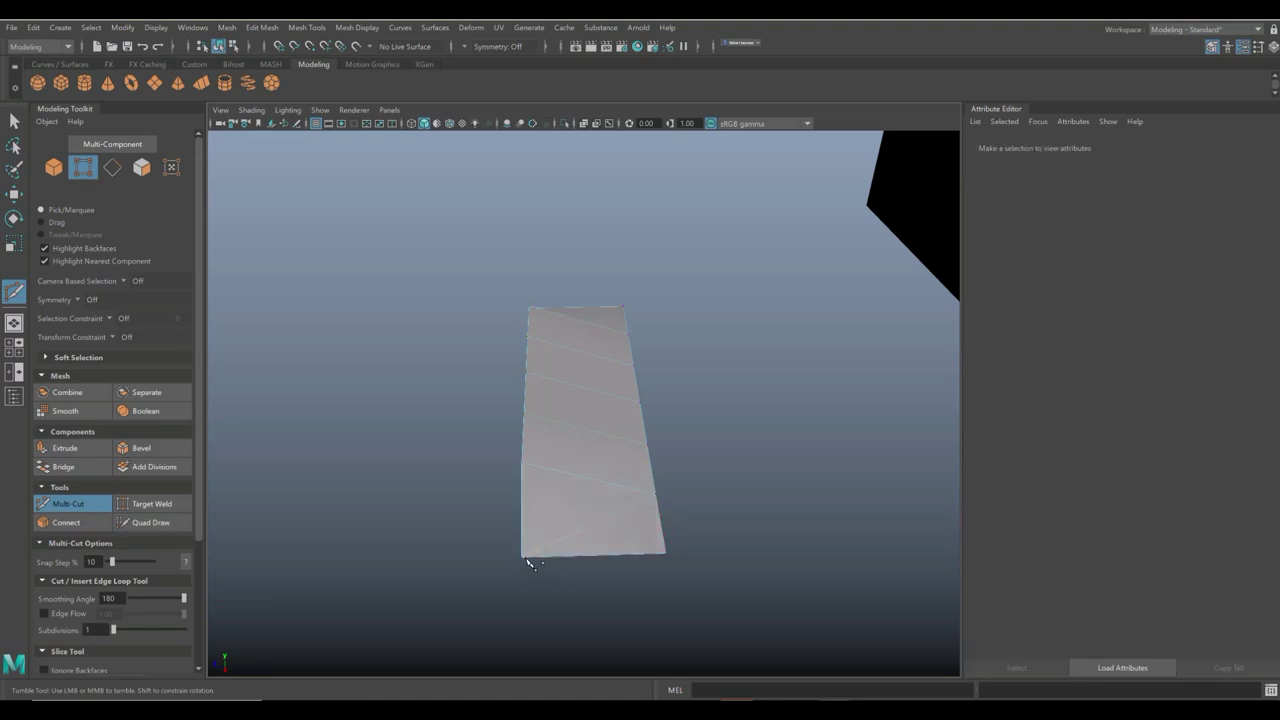
Cut a matching diagonal edge across the strip's opposite end face, then leave the Multi-Cut tool.
alt+drag(528, 563, 614, 486)
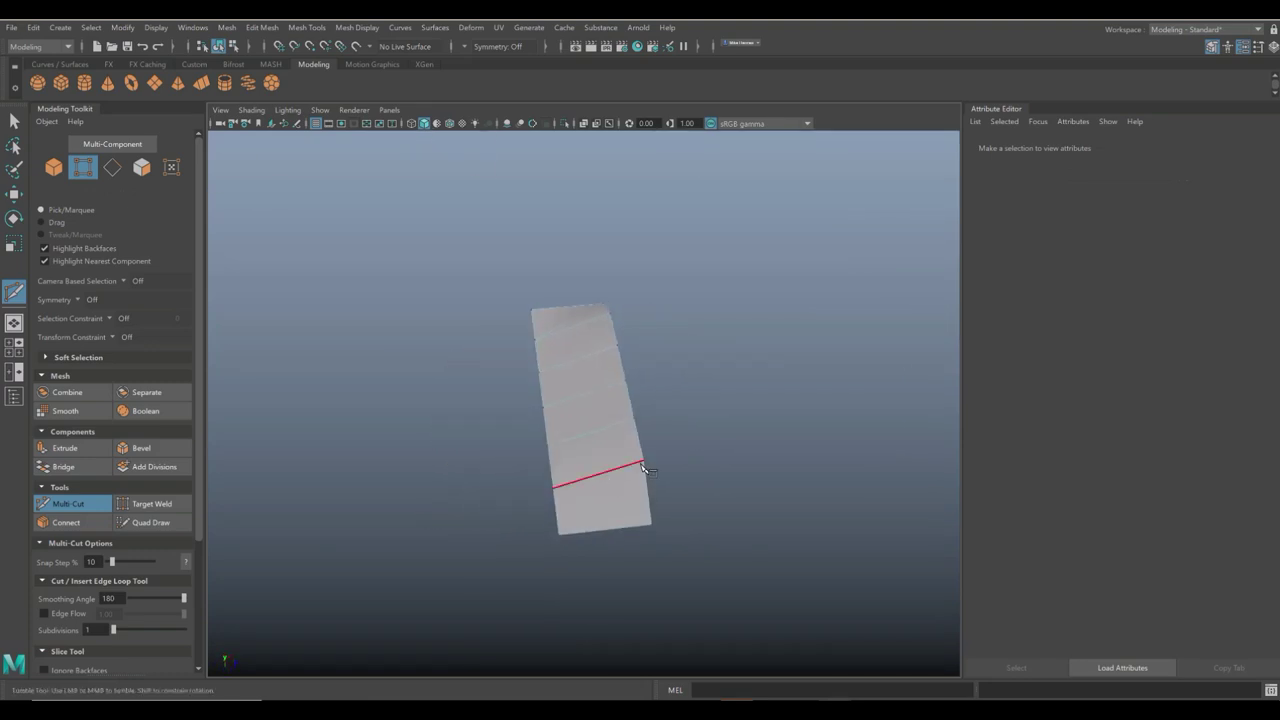
click(643, 463)
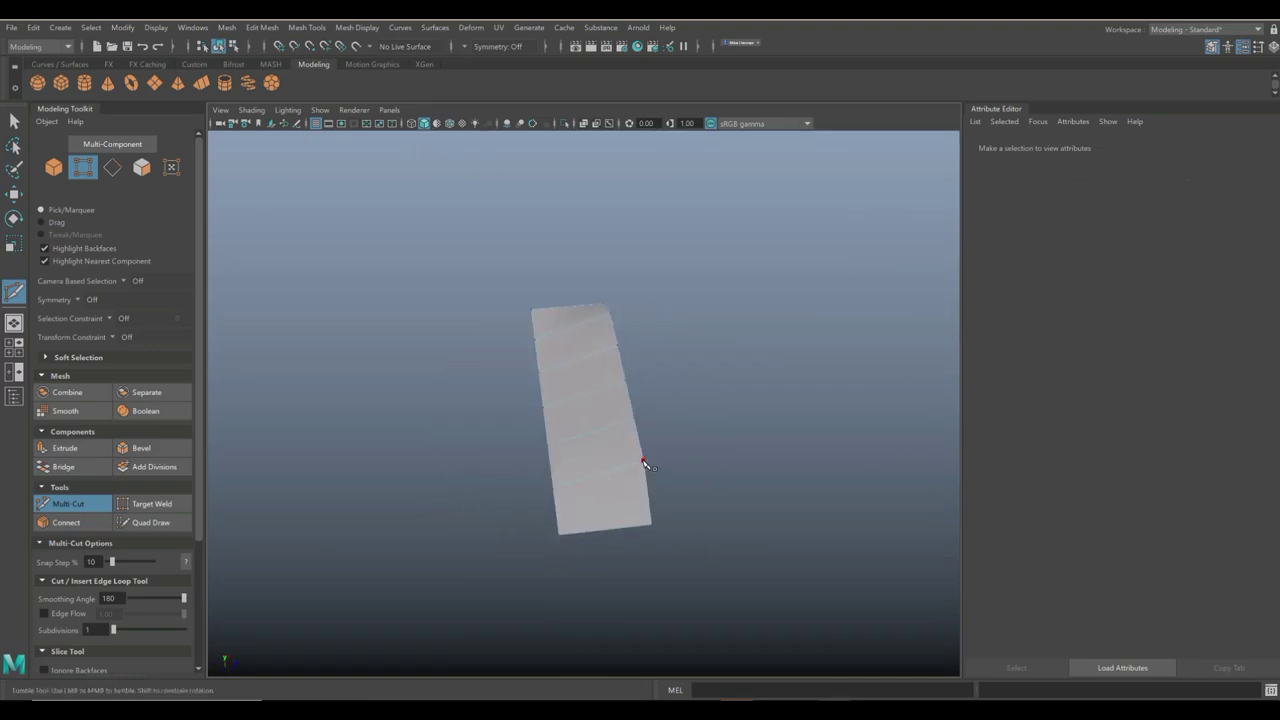
click(560, 536)
right_click(560, 532)
alt+drag(560, 530, 415, 487)
key(q)
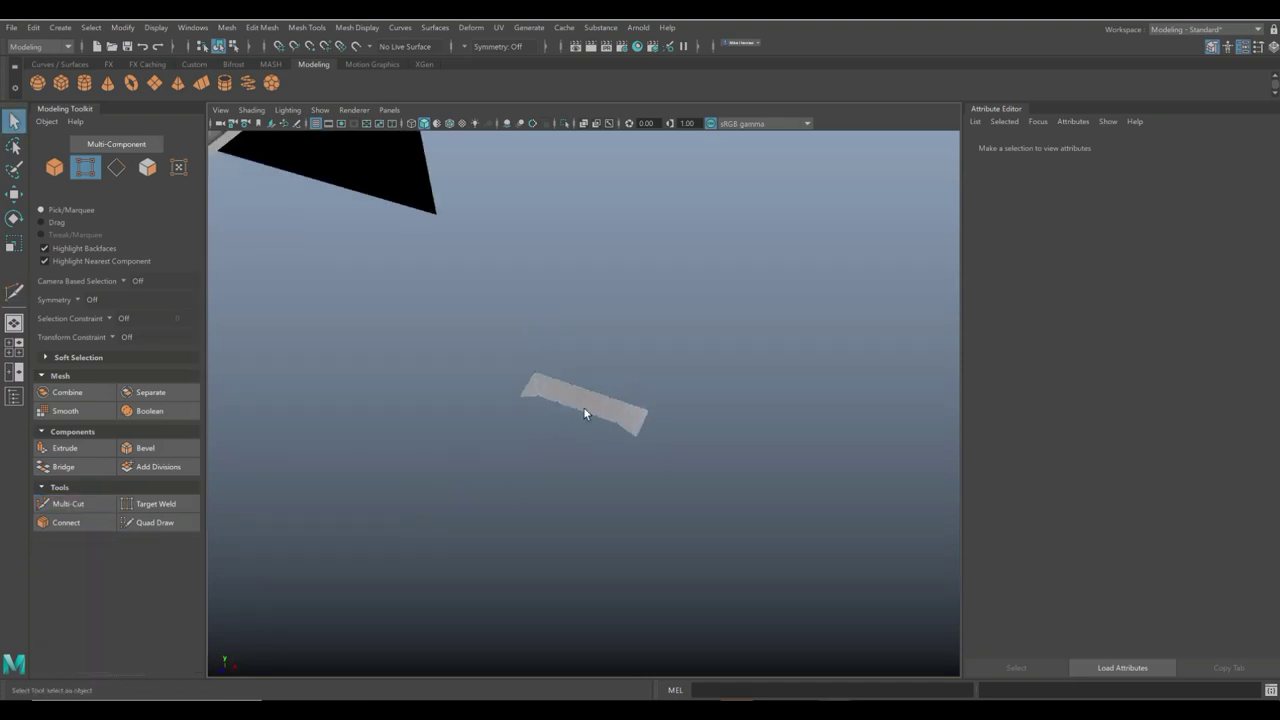
Select the whole strip as an object and extrude all its faces with a thickness of 0.01.
right_drag(583, 407, 631, 333)
alt+right_drag(660, 470, 684, 501)
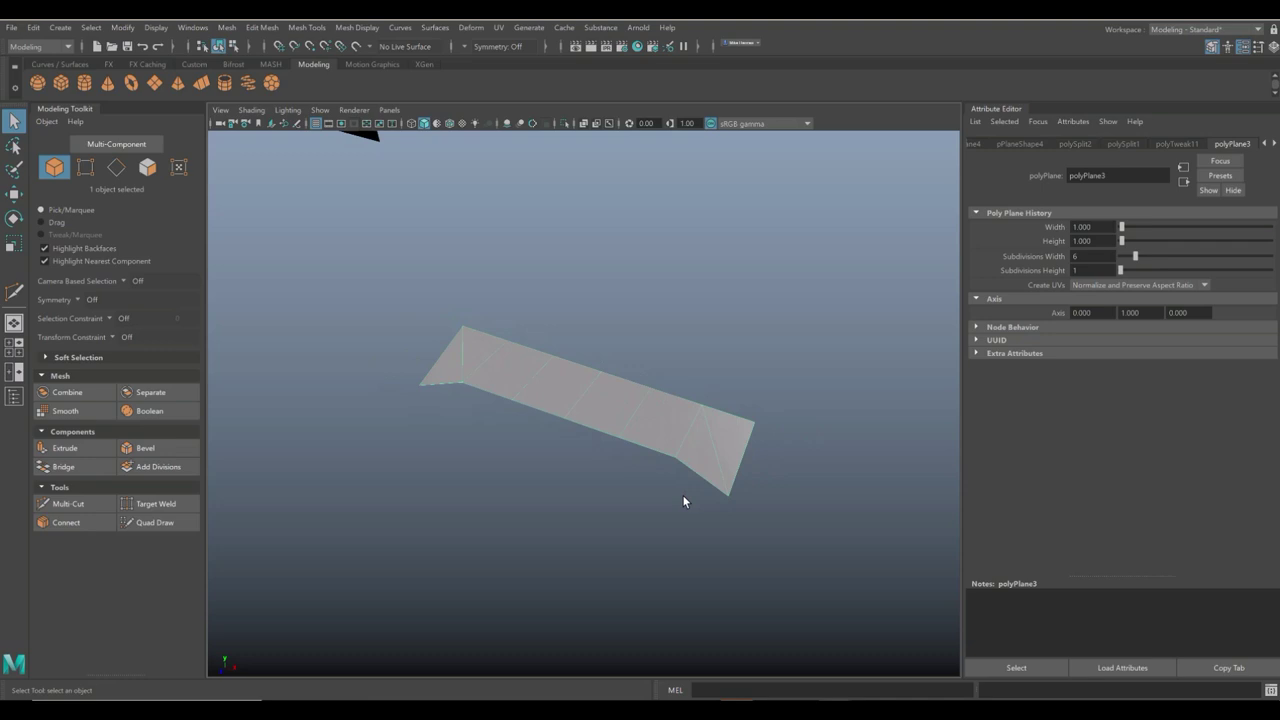
key(ctrl+e)
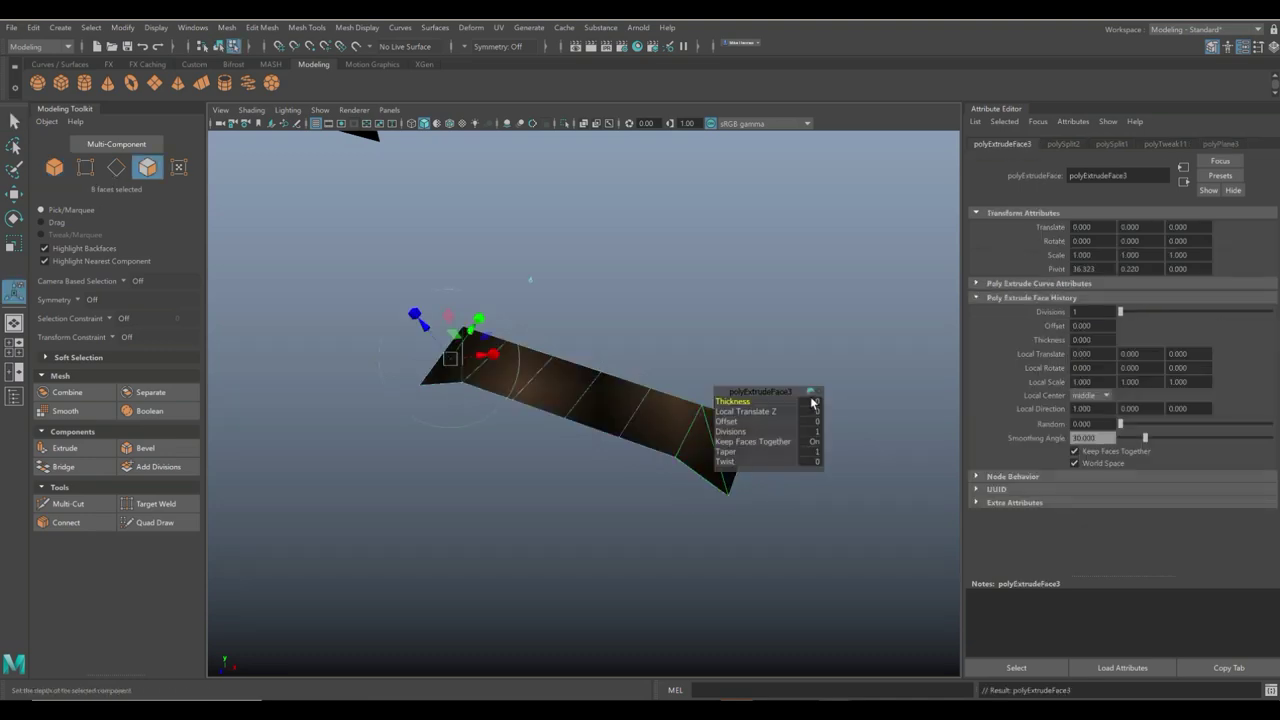
click(810, 401)
text(0.01)
key(Return)
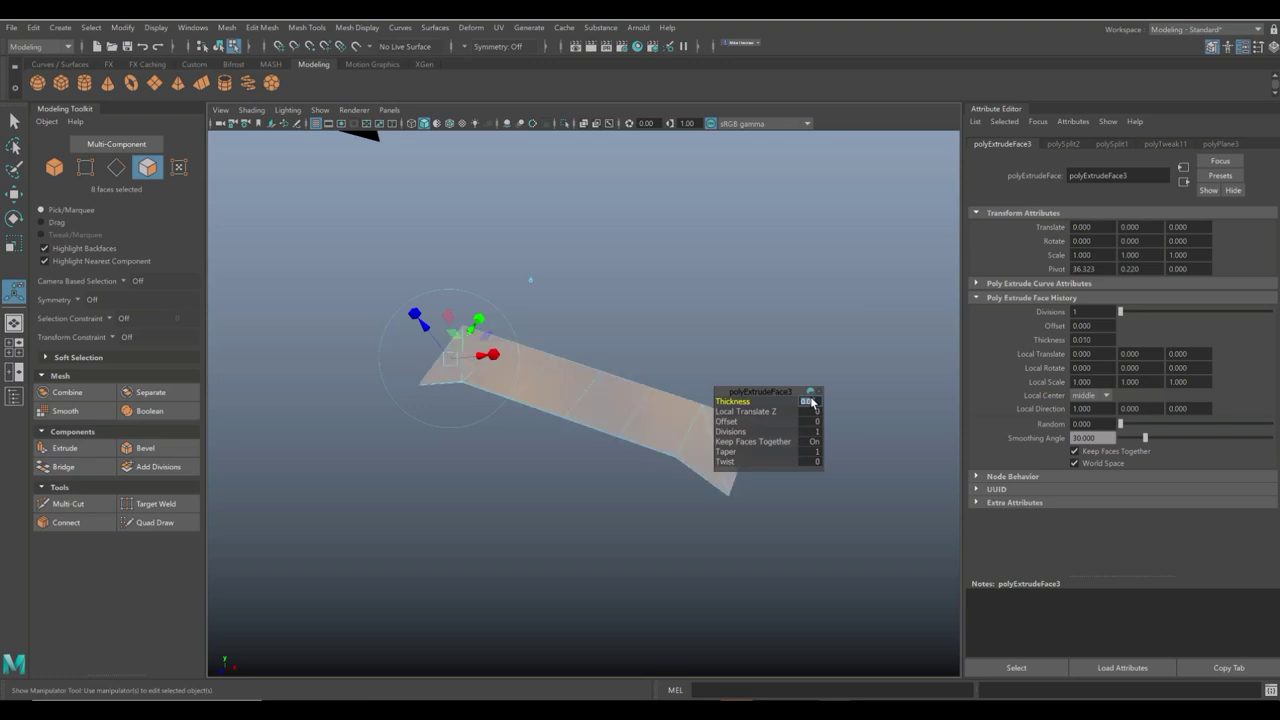
click(517, 539)
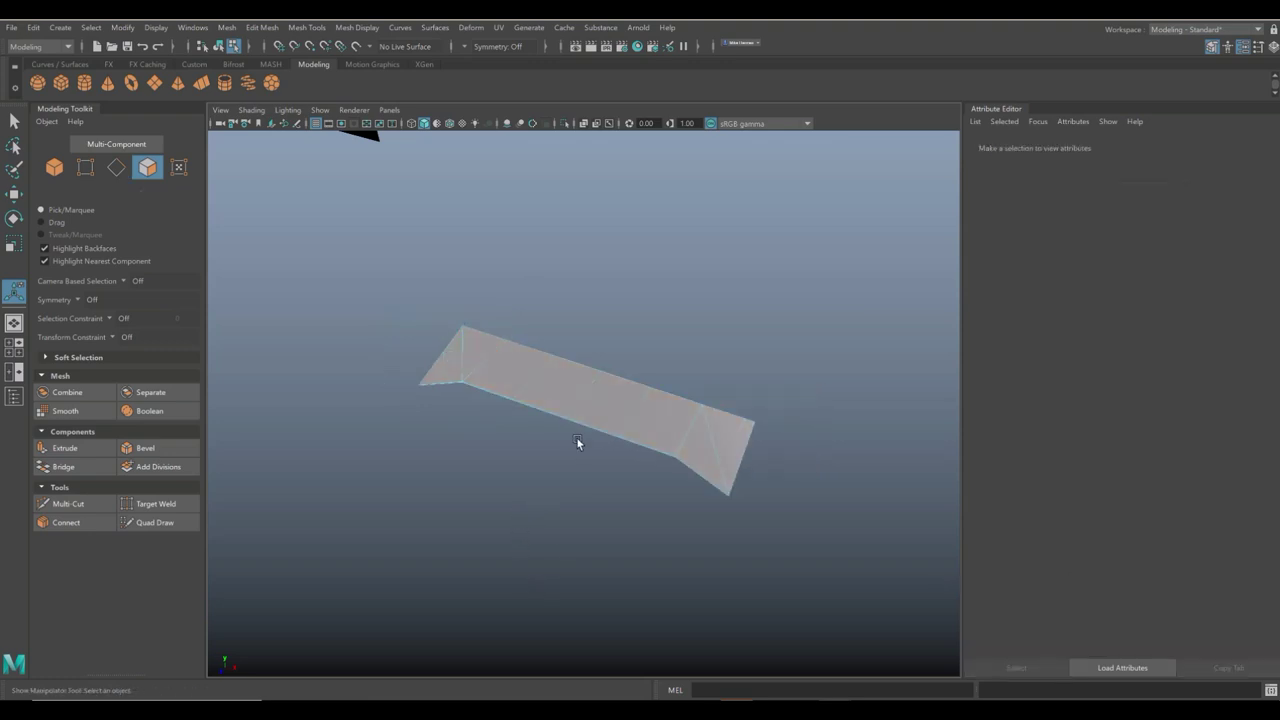
Return the bent strip mesh to object mode and hide the Modeling Toolkit.
right_drag(593, 355, 659, 334)
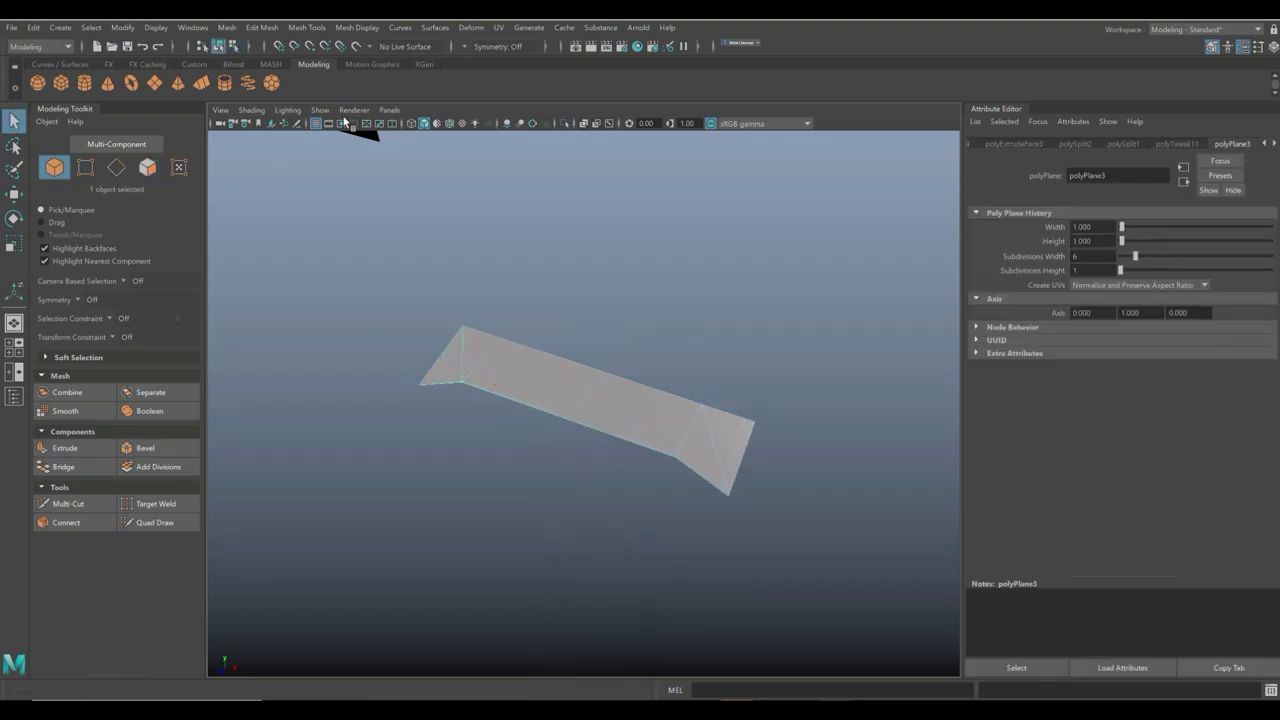
click(1212, 46)
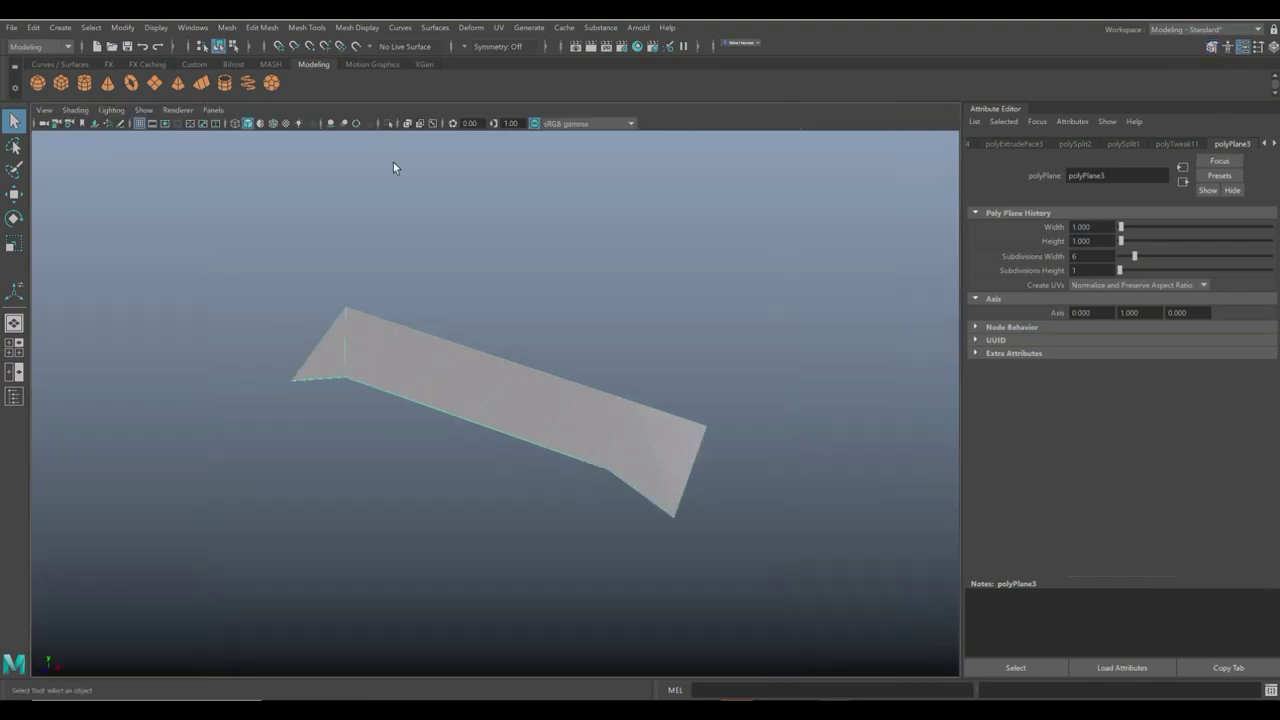
scroll(178, 356, down, 5)
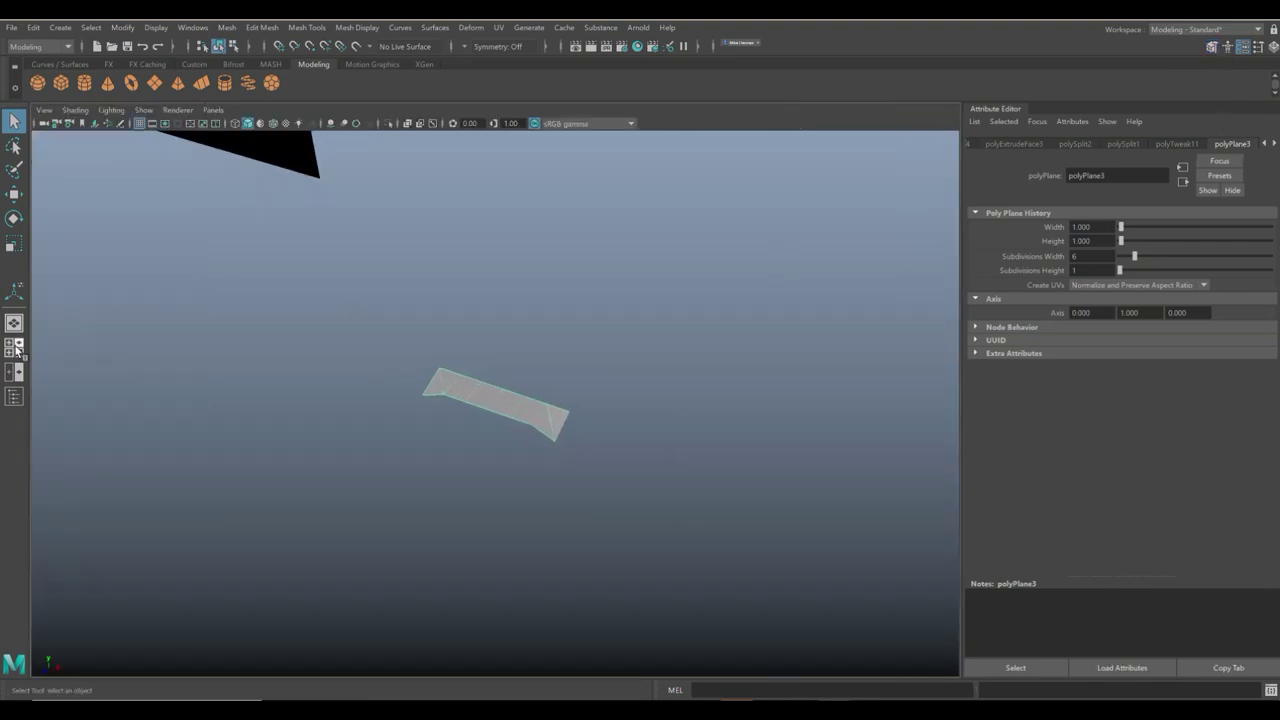
In the top view, move the strip onto the model's far end panel, centred just below the middle bolt at Z about -21.3.
key(space)
key(space)
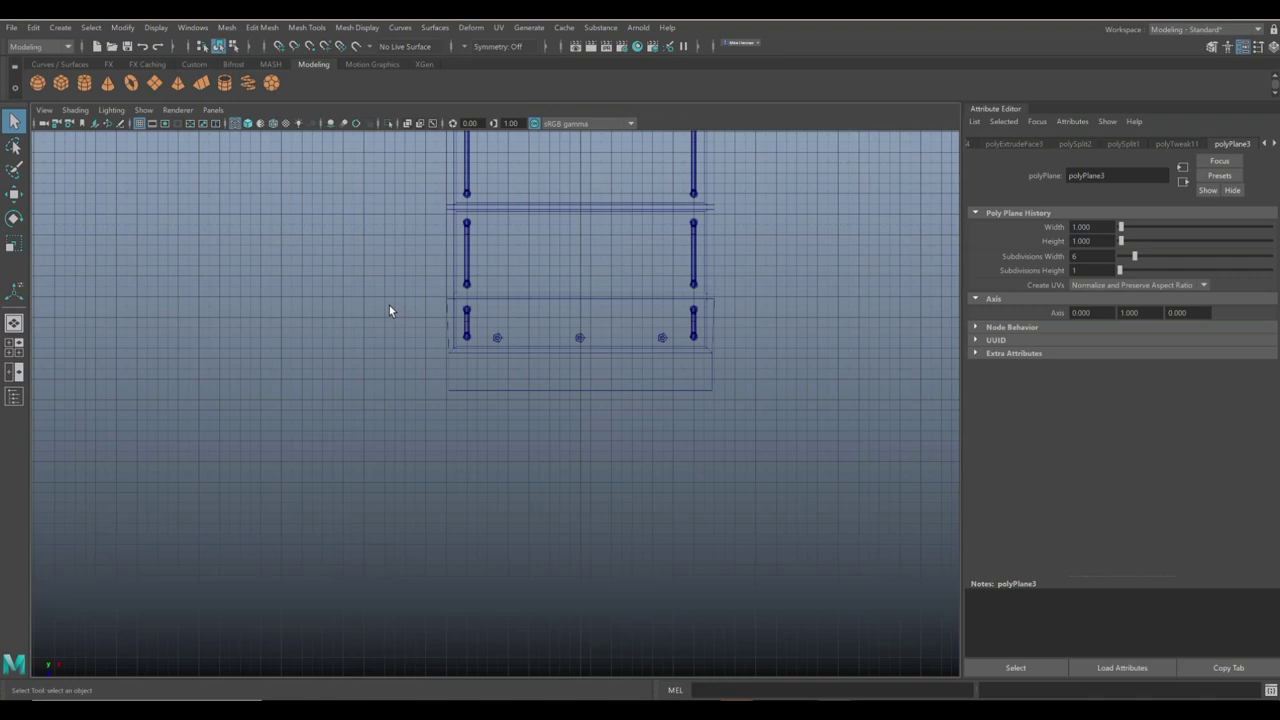
key(f)
scroll(387, 328, down, 8)
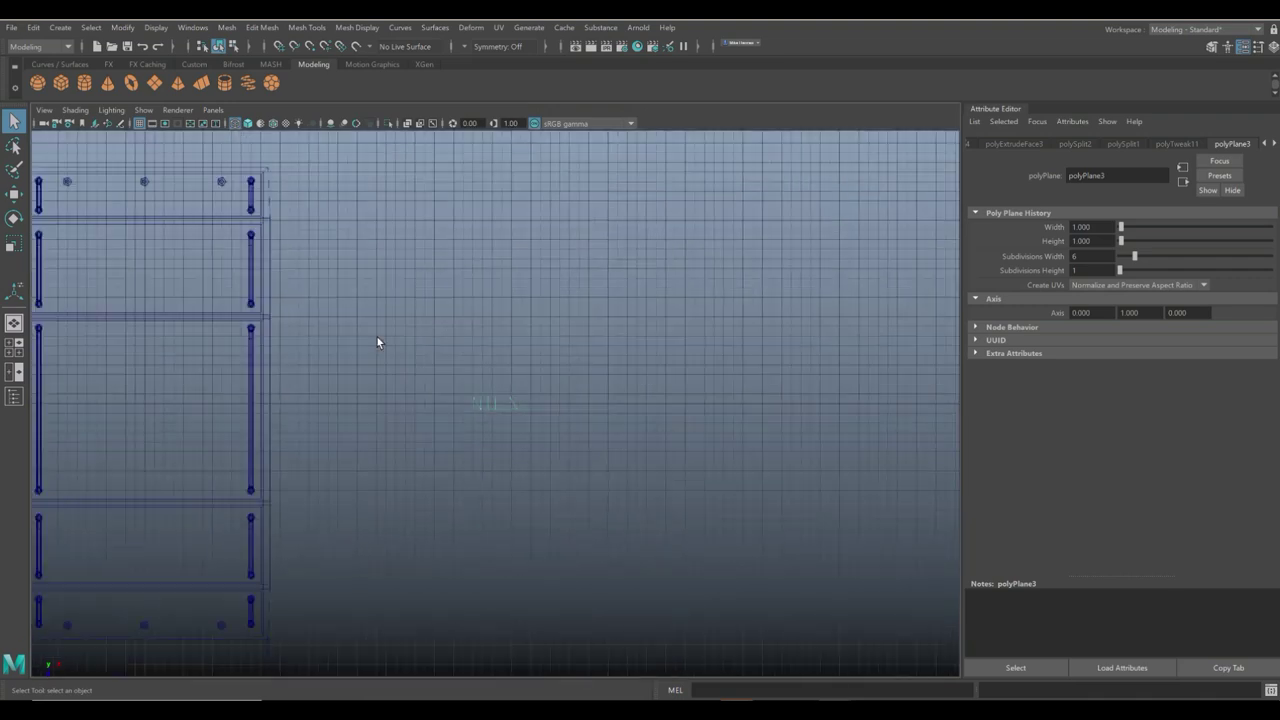
key(w)
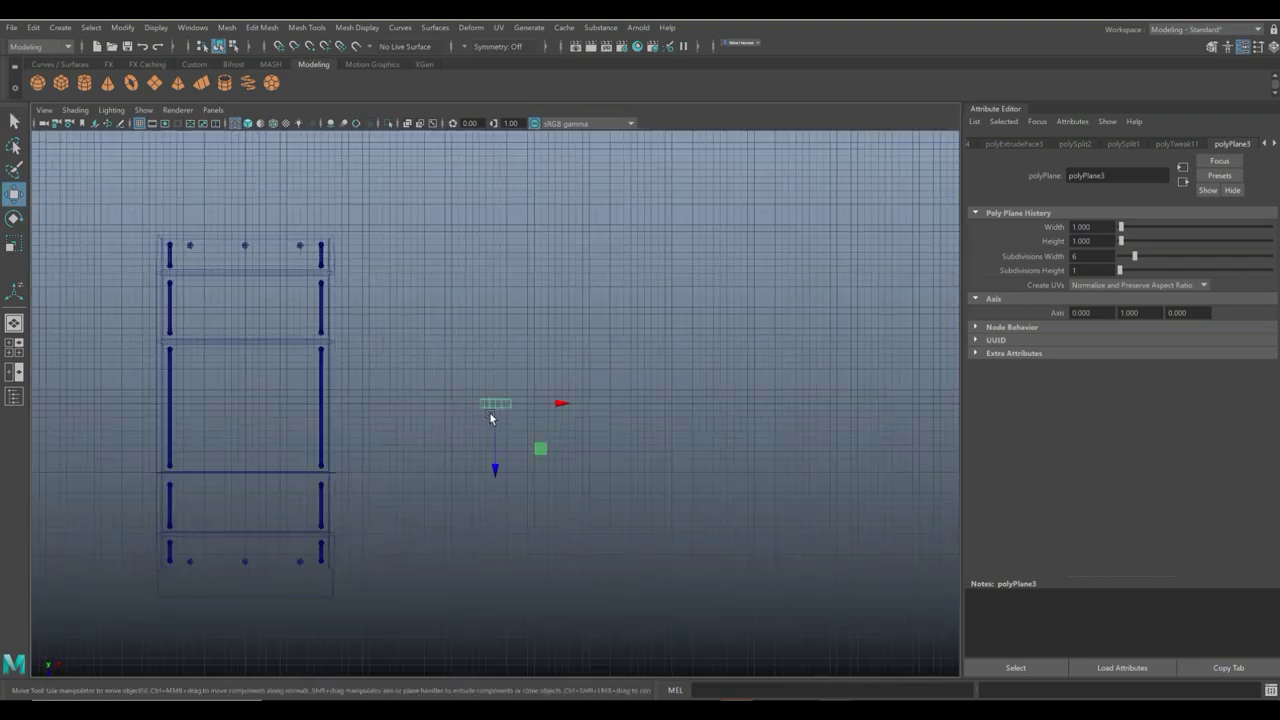
drag(561, 404, 245, 403)
drag(248, 468, 256, 253)
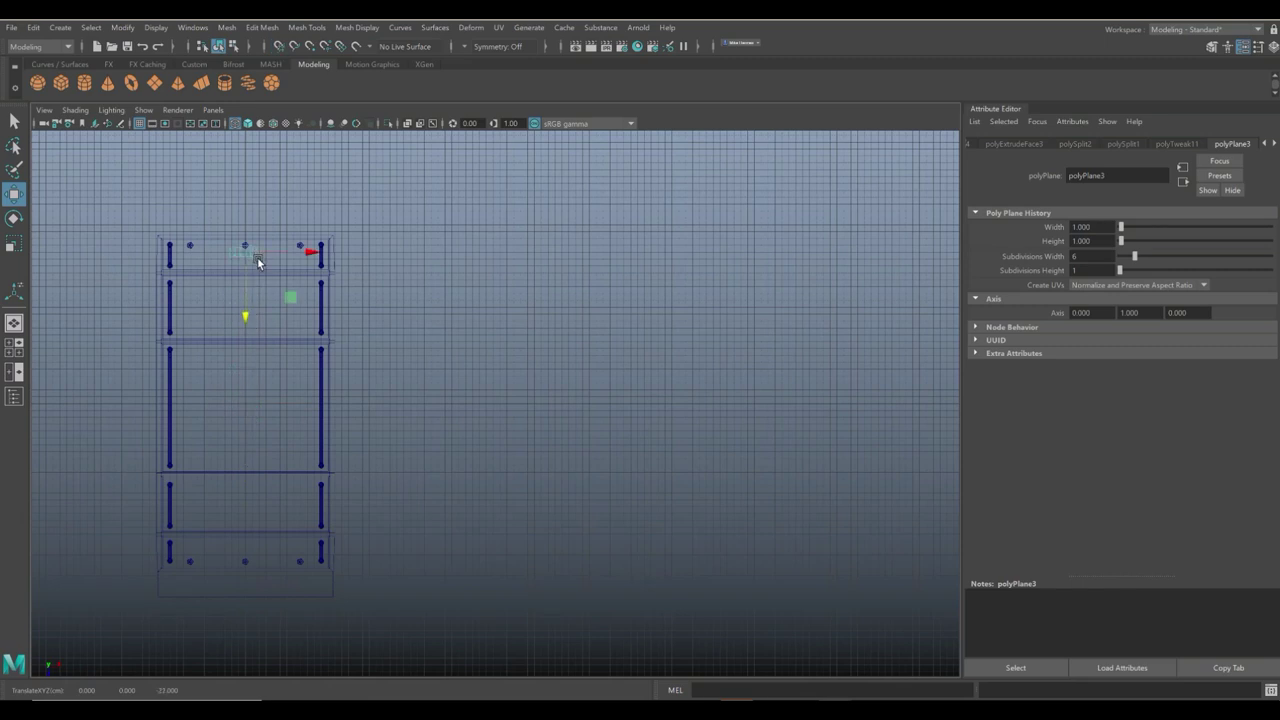
key(f)
scroll(454, 409, down, 8)
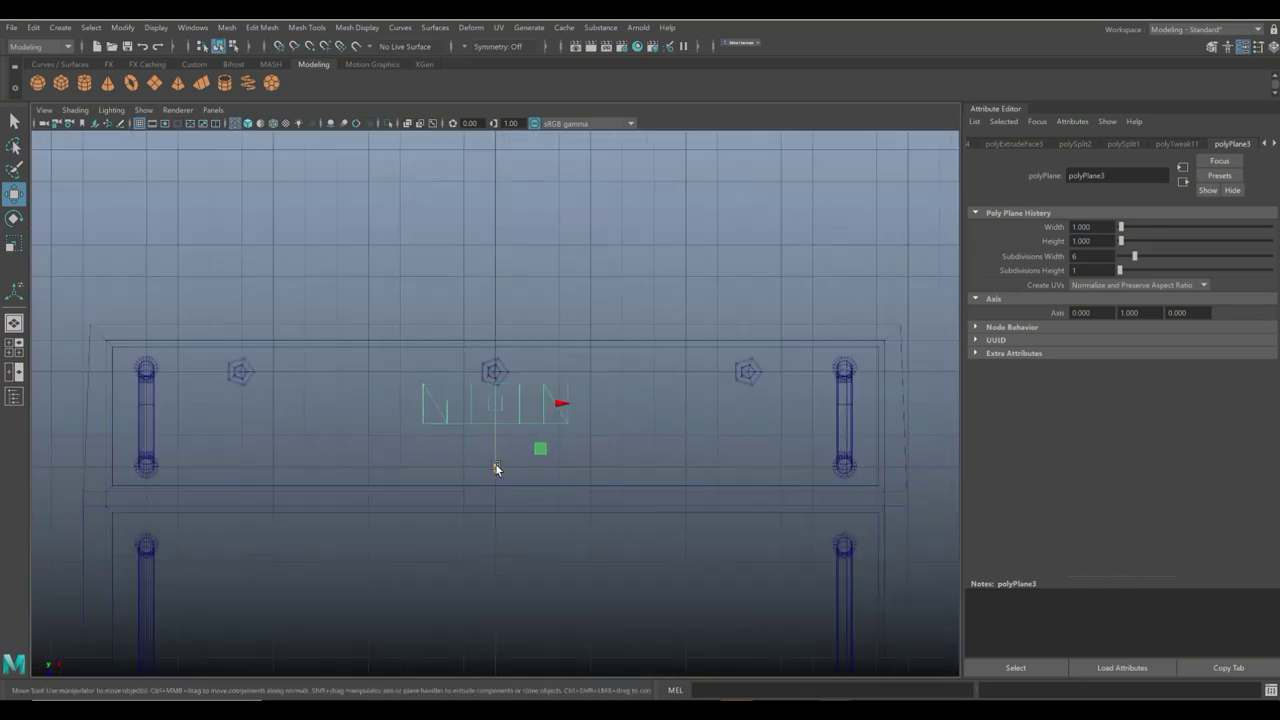
drag(497, 466, 500, 490)
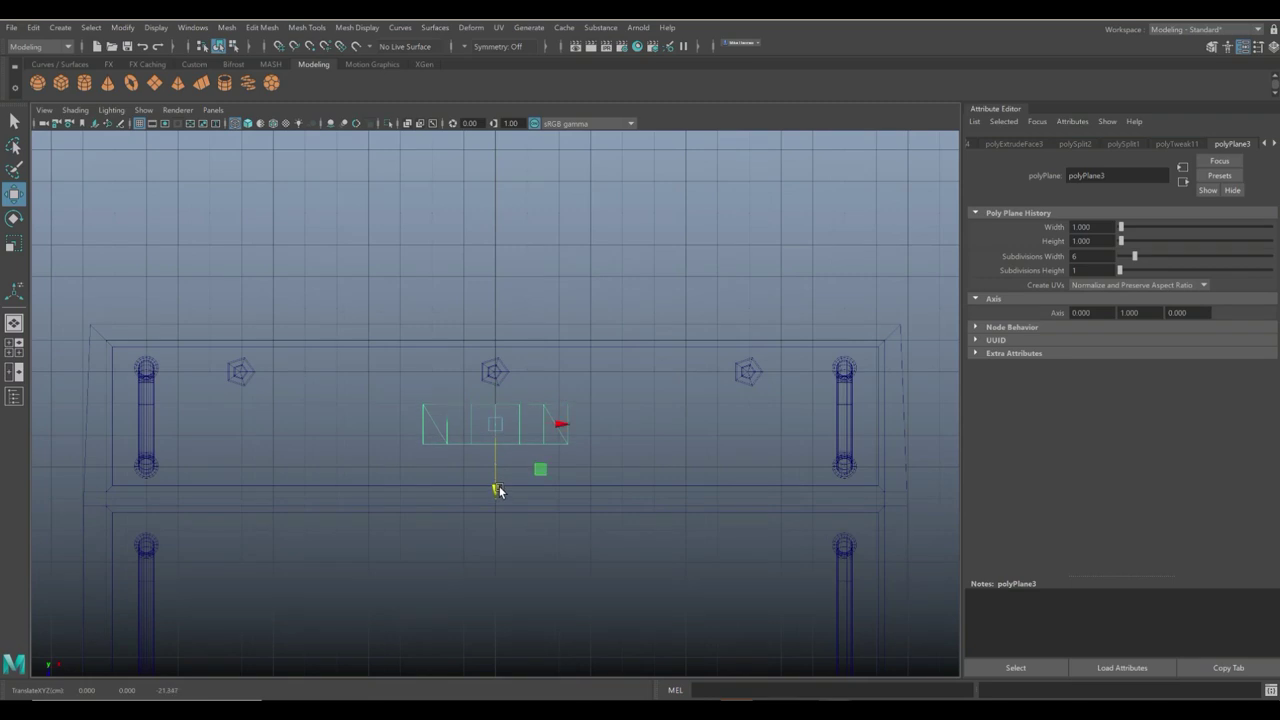
Duplicate the centred strip twice, placing grid-snapped copies on either side of it at X -7 and X 7.
key(ctrl+d)
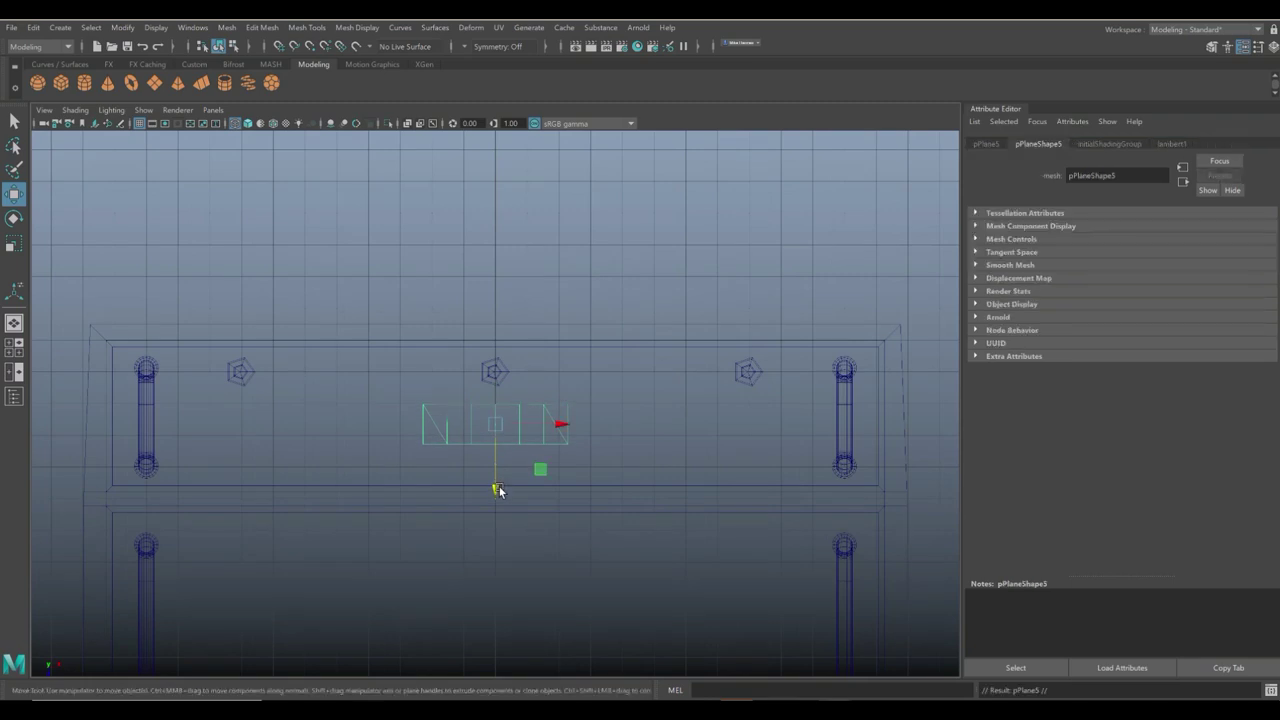
key(x)
drag(559, 424, 284, 427)
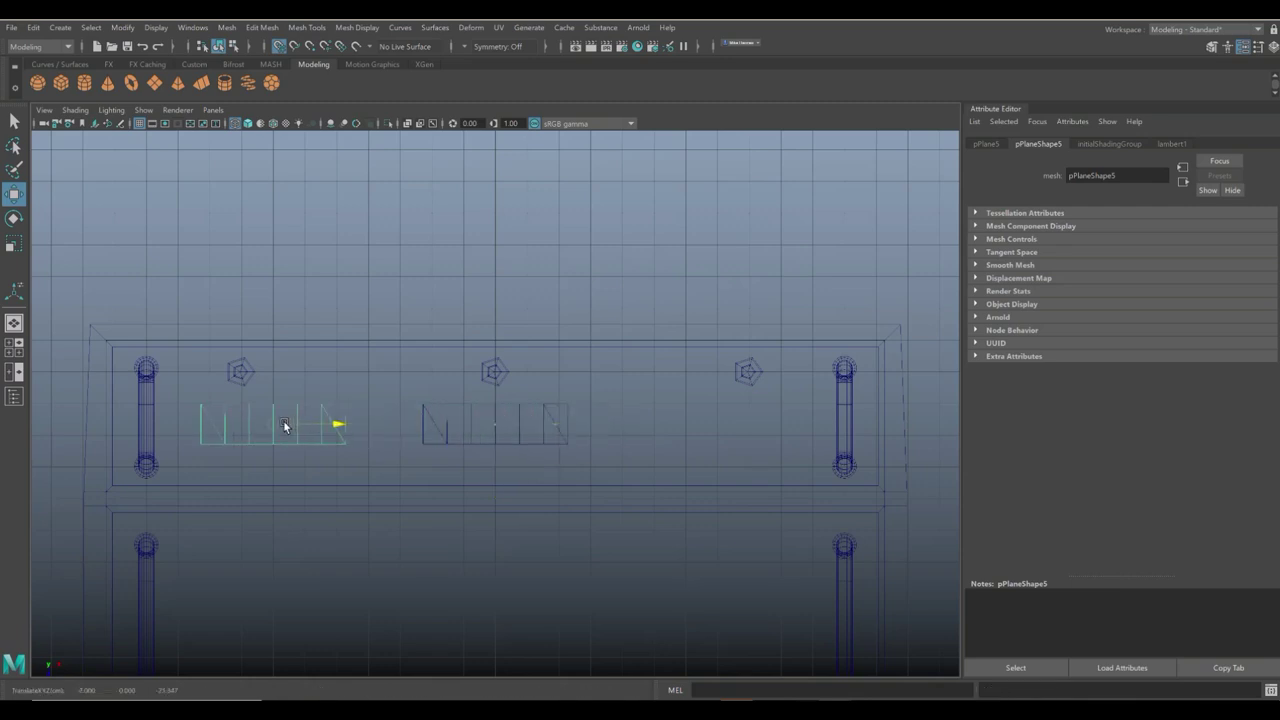
click(520, 400)
click(566, 440)
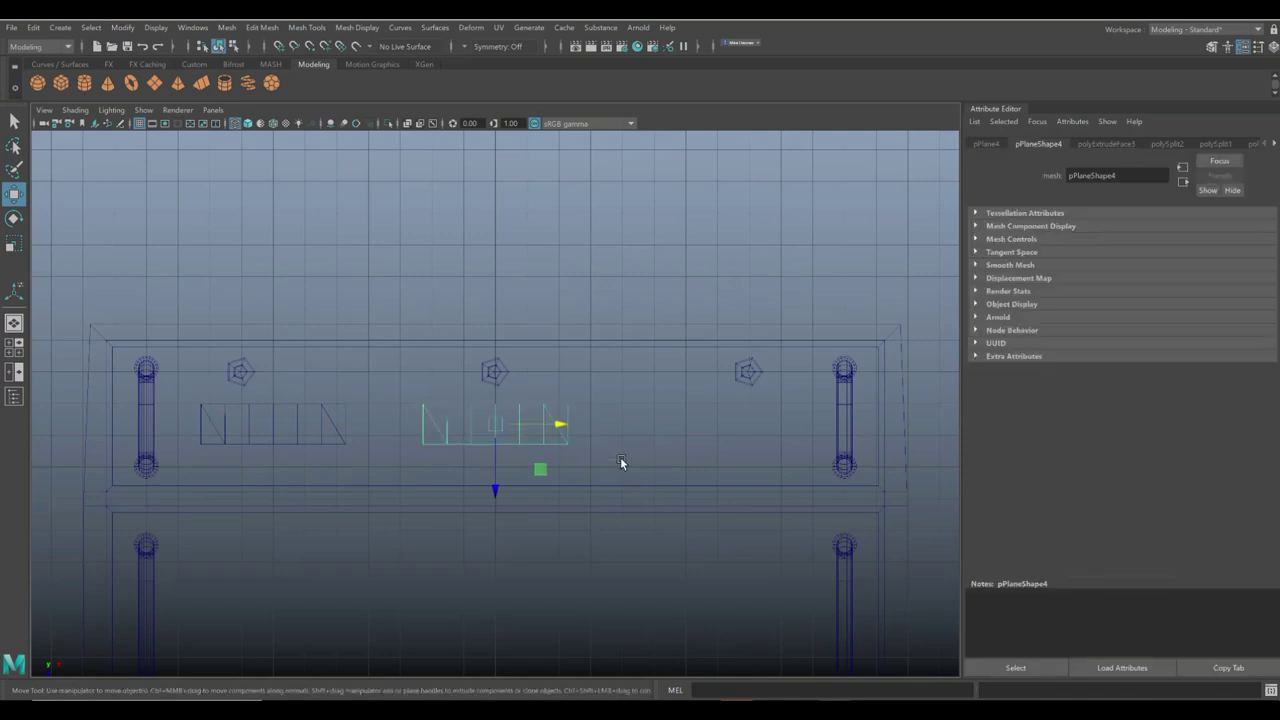
key(ctrl+d)
drag(560, 424, 720, 428)
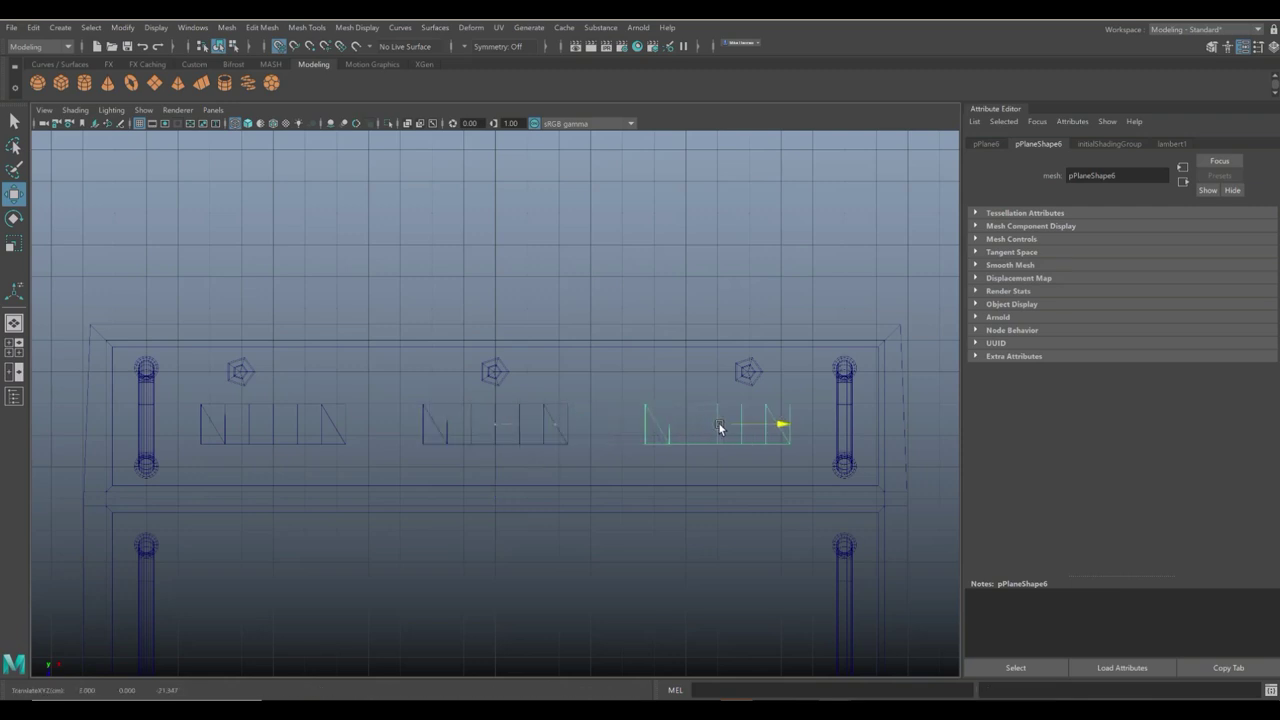
Duplicate all three strips together and move the copies along Z onto the opposite end panel, just above its row of bolts.
click(332, 404)
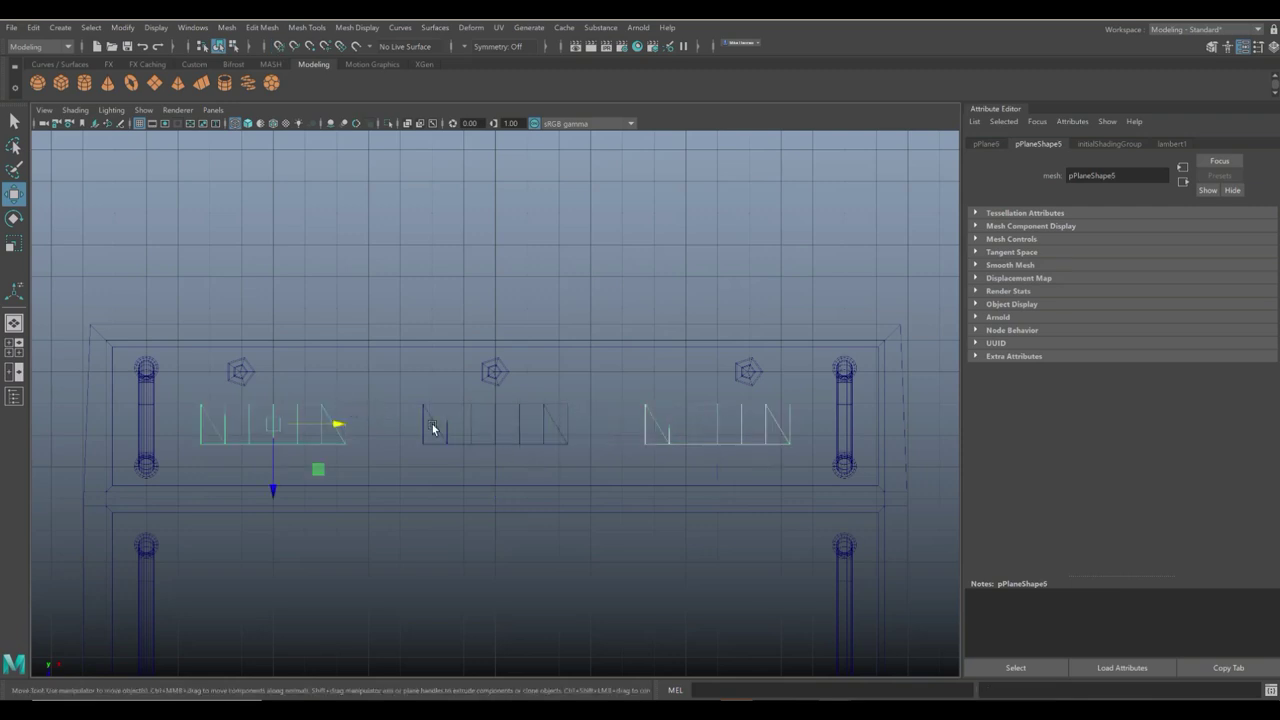
click(556, 445)
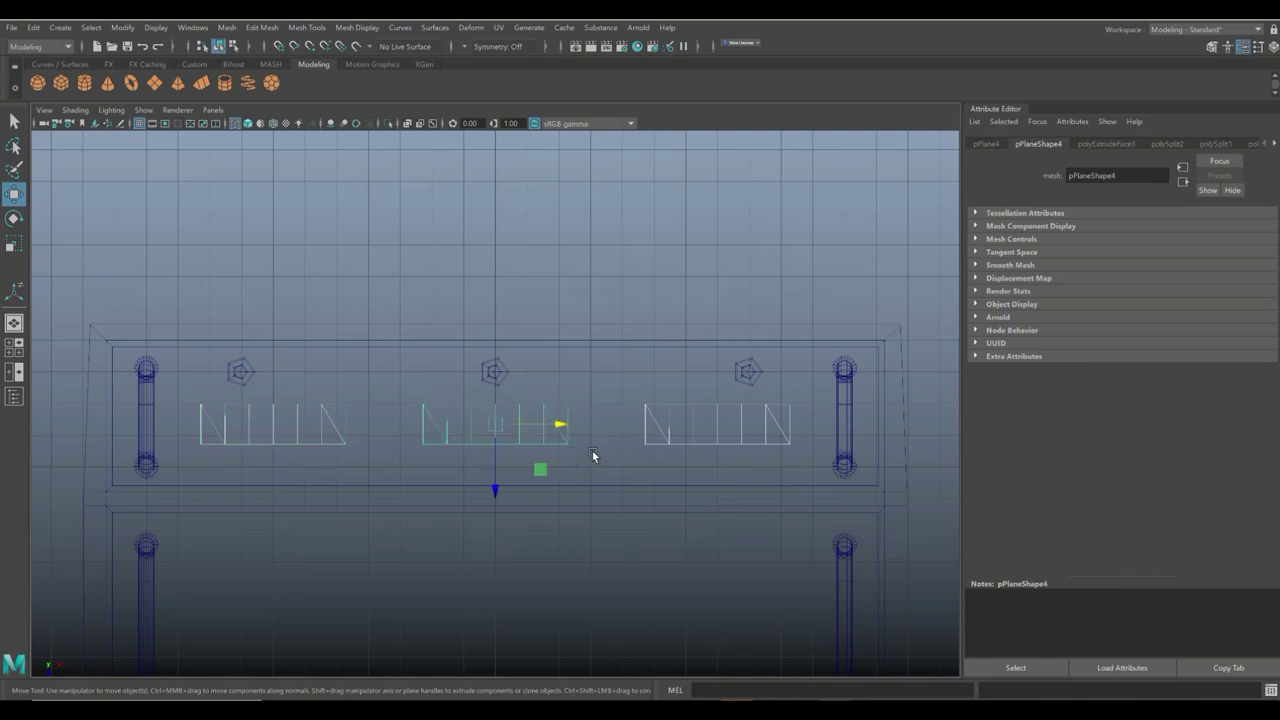
scroll(592, 456, down, 3)
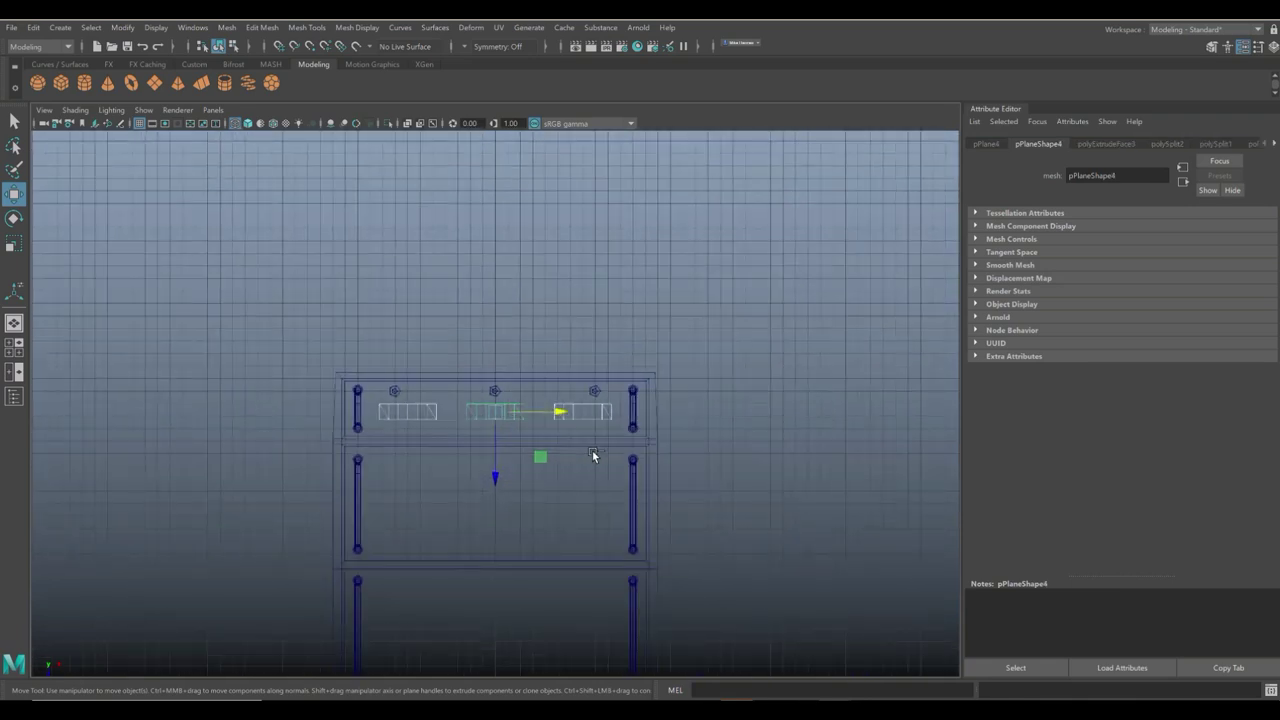
key(ctrl+d)
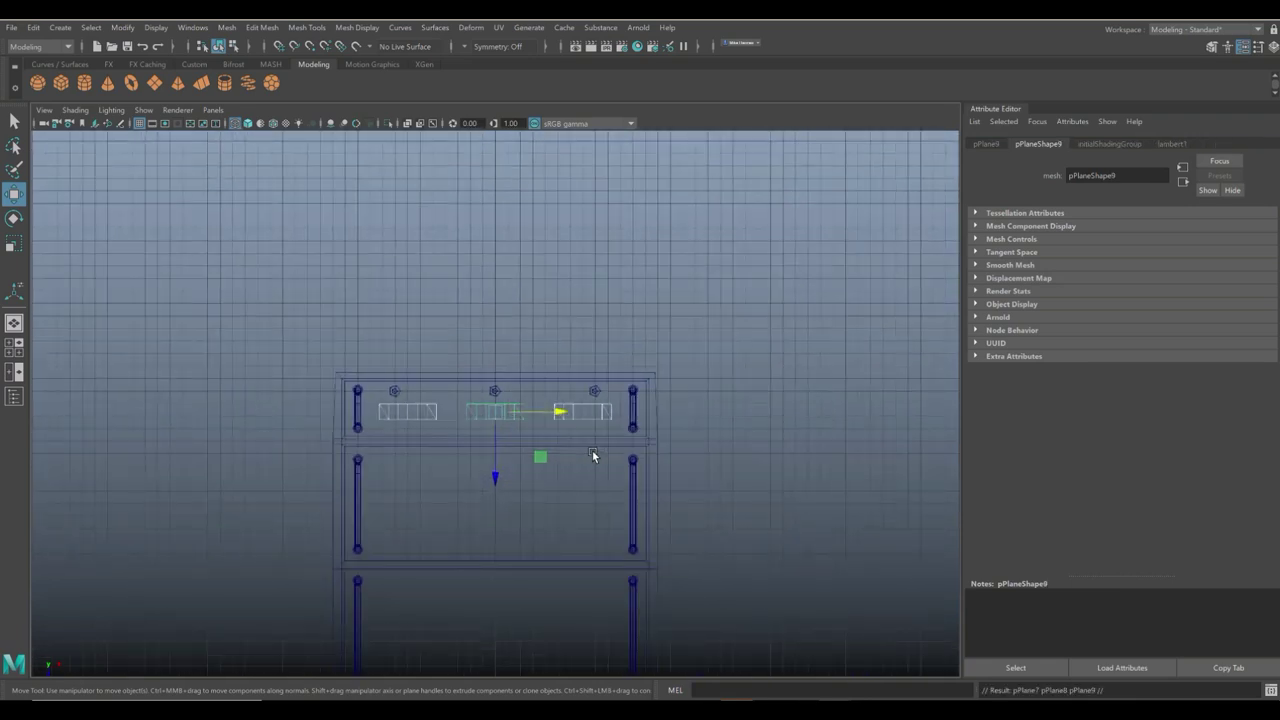
scroll(592, 450, down, 6)
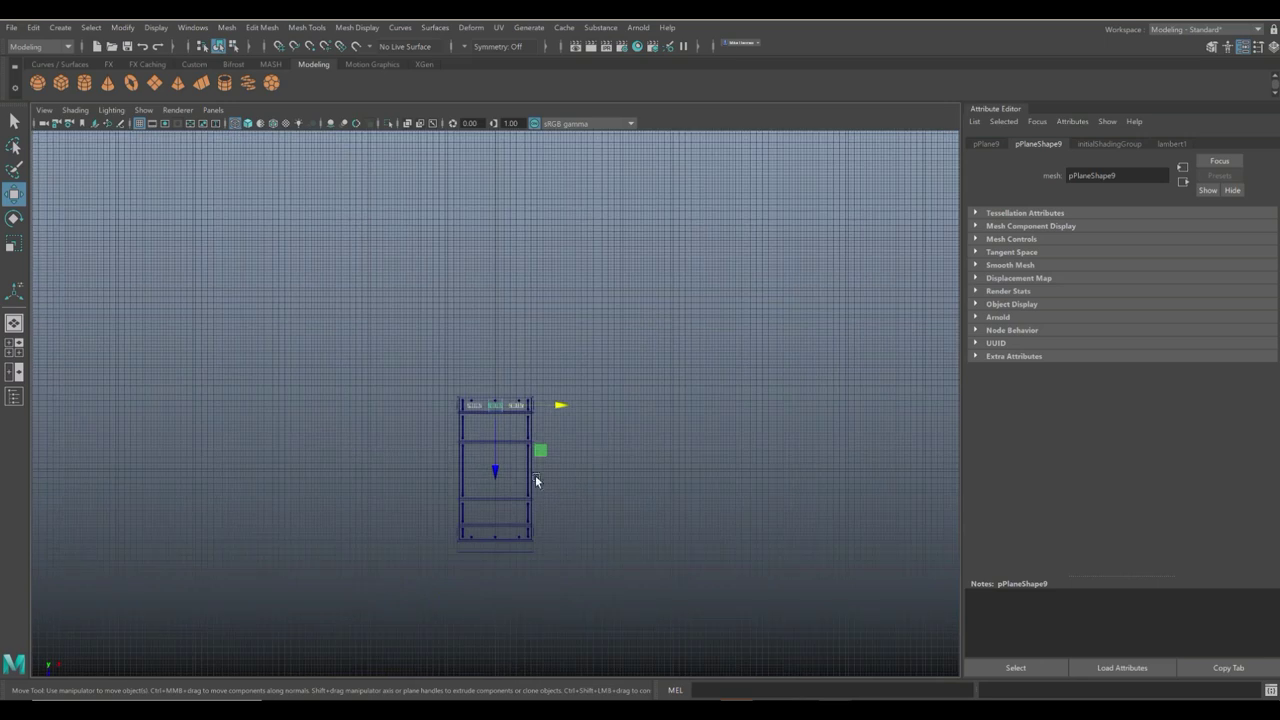
drag(495, 472, 505, 597)
scroll(508, 600, up, 6)
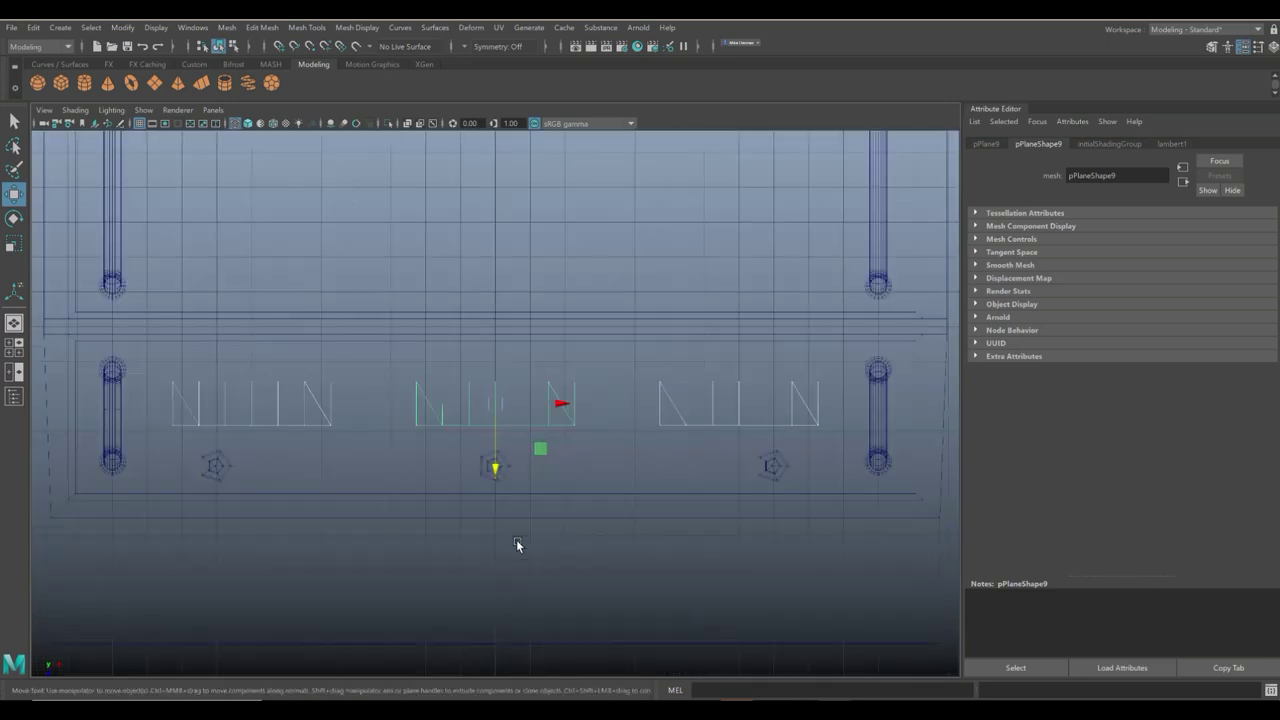
scroll(517, 542, down, 3)
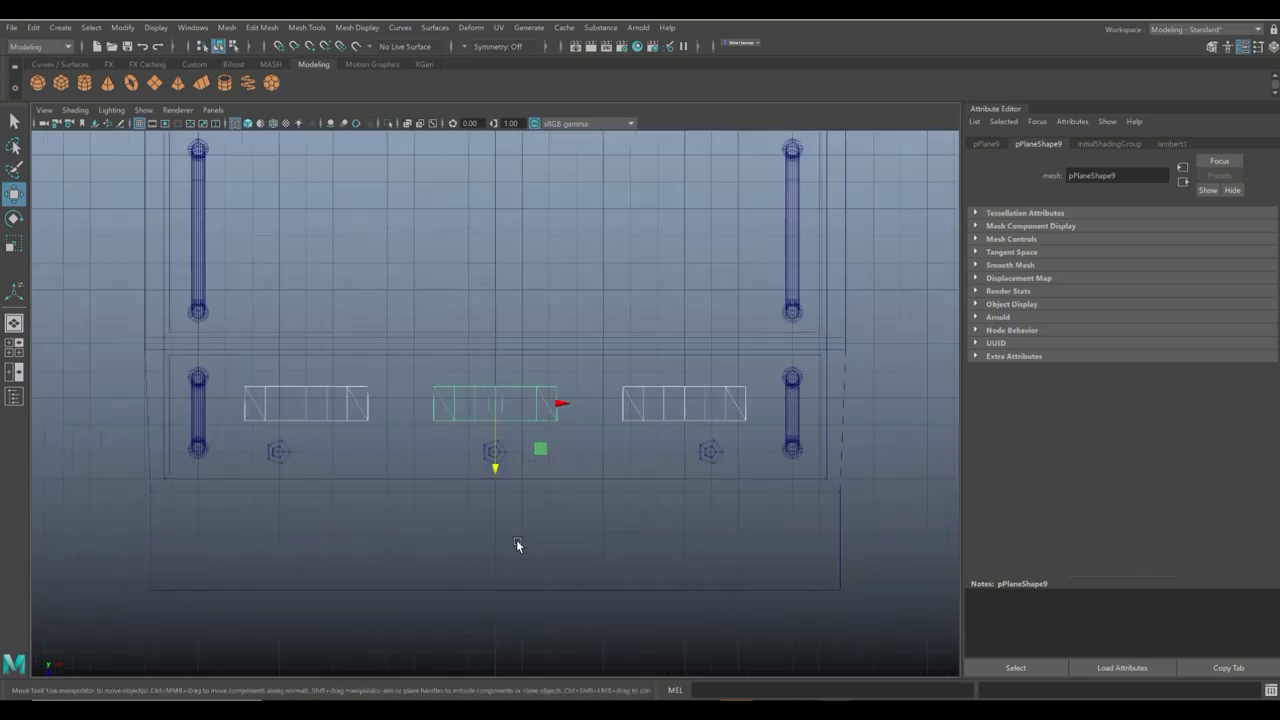
click(484, 597)
In the perspective view, select all six strips from the model's underside and raise them toward the top surface.
click(14, 347)
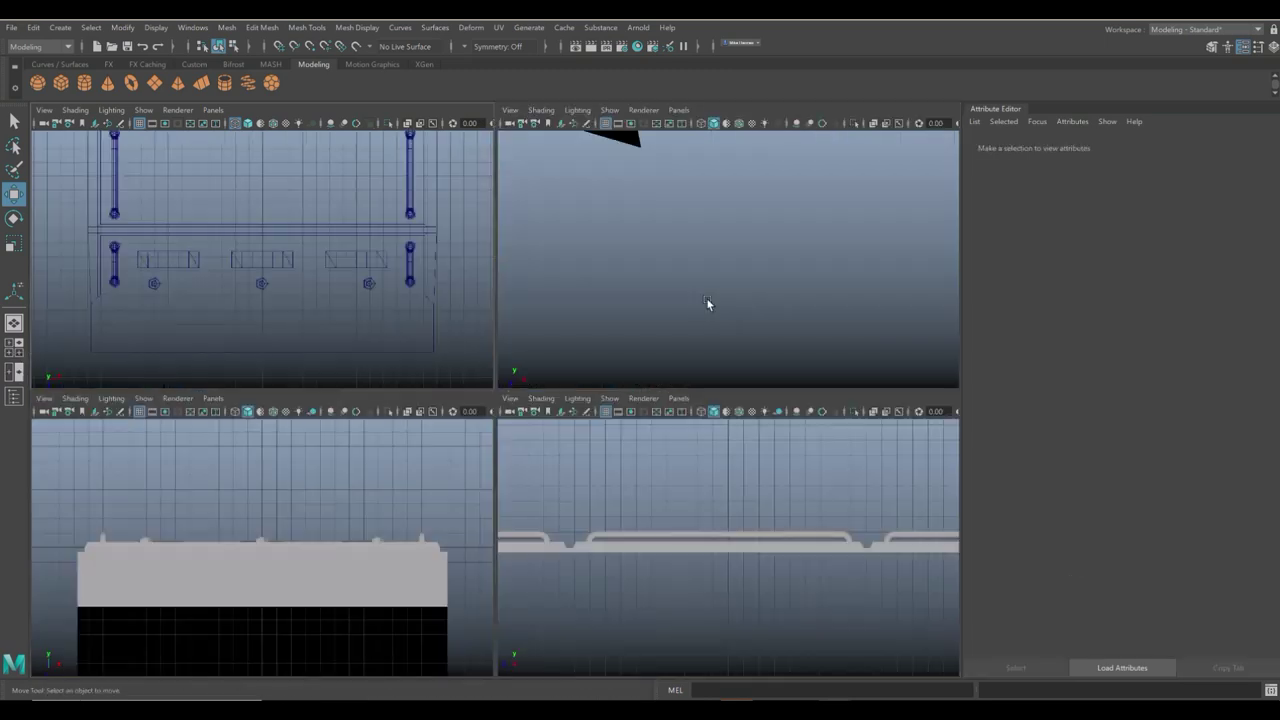
key(space)
scroll(654, 344, up, 5)
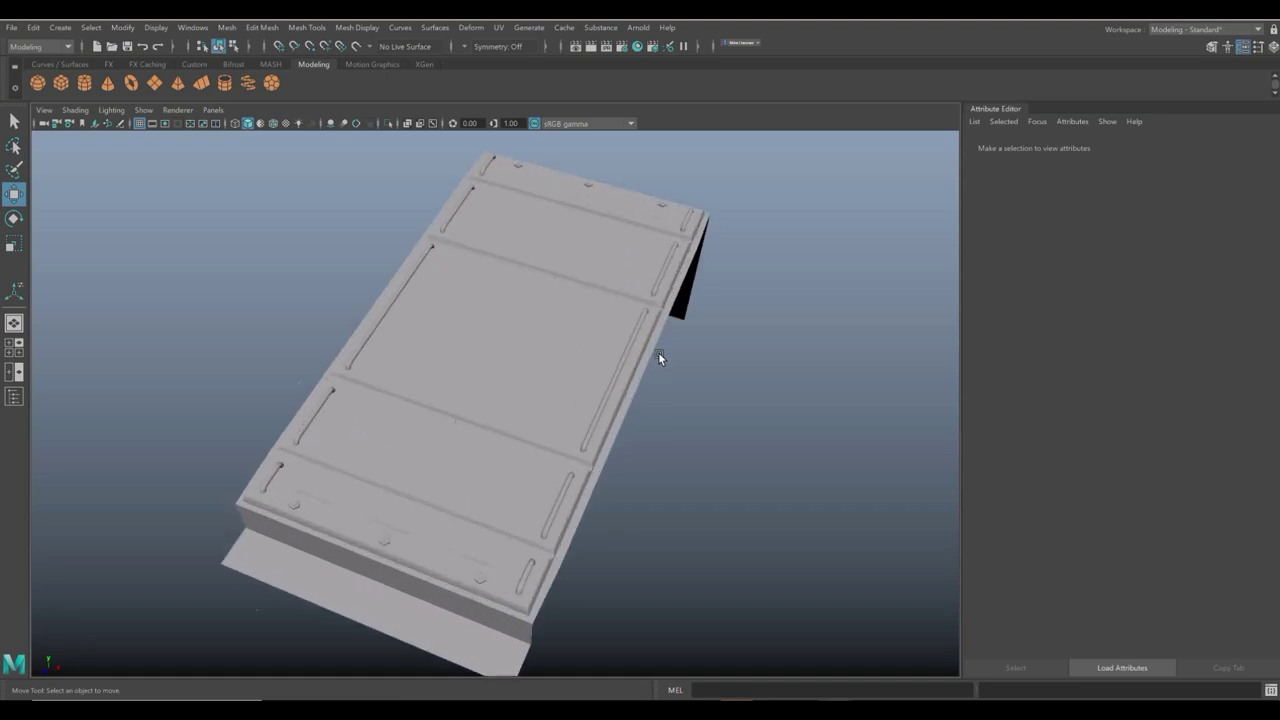
alt+drag(658, 352, 621, 341)
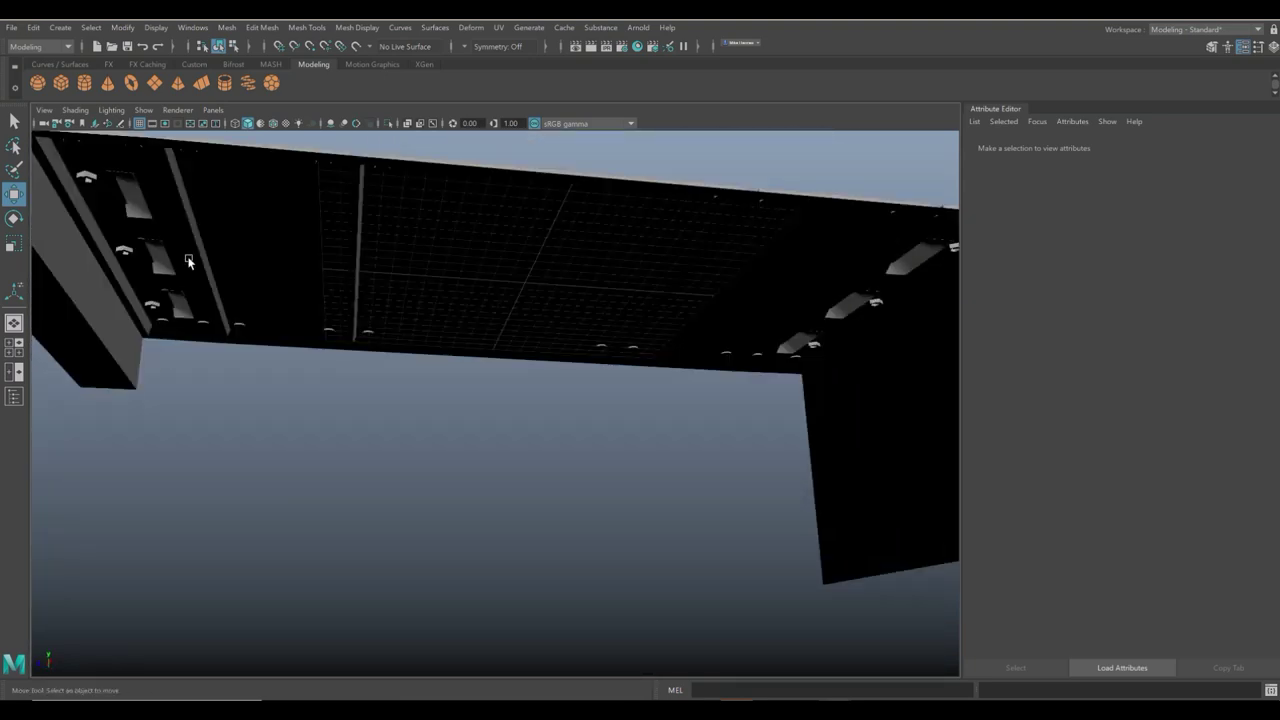
click(137, 214)
shift+click(160, 258)
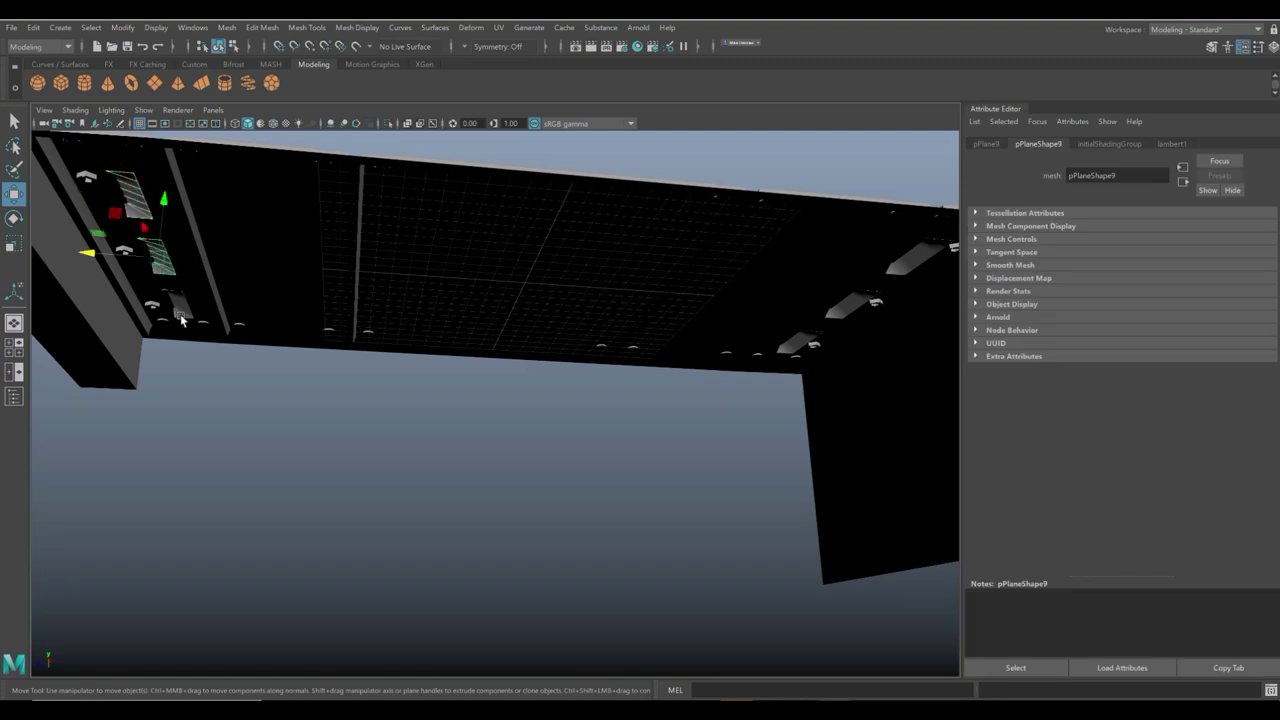
shift+click(182, 318)
shift+click(781, 350)
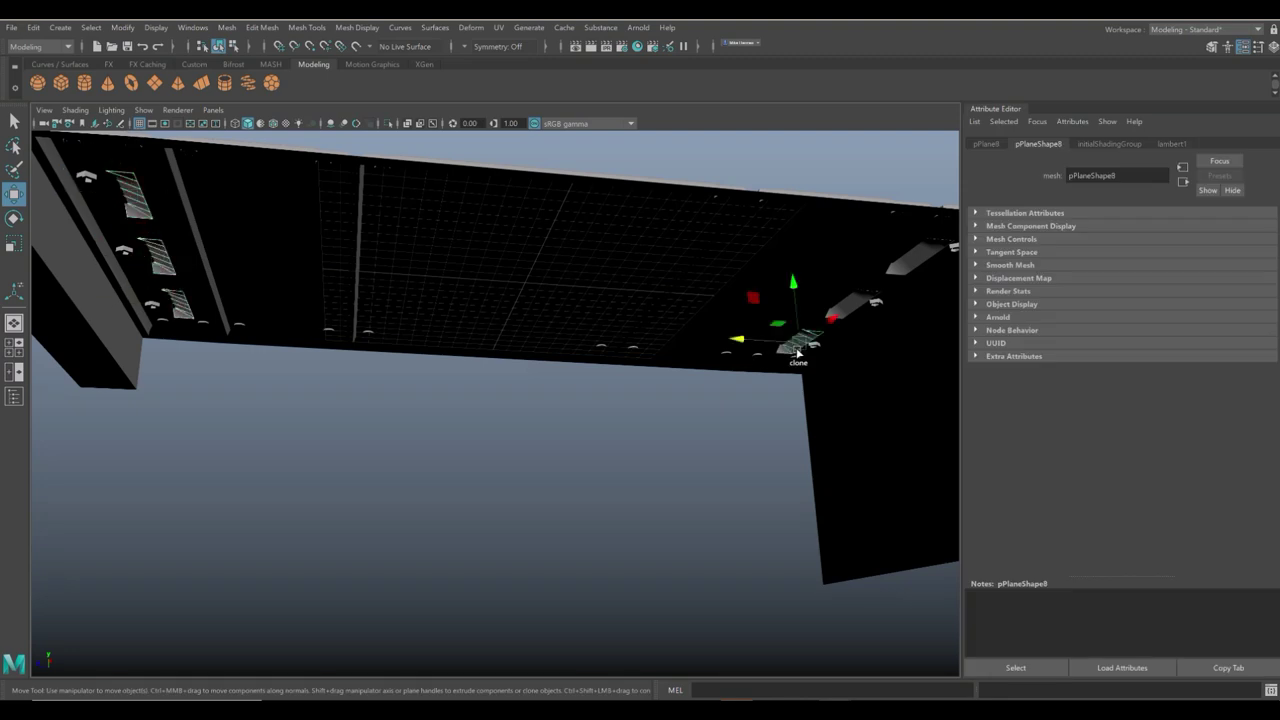
shift+click(854, 312)
shift+click(896, 275)
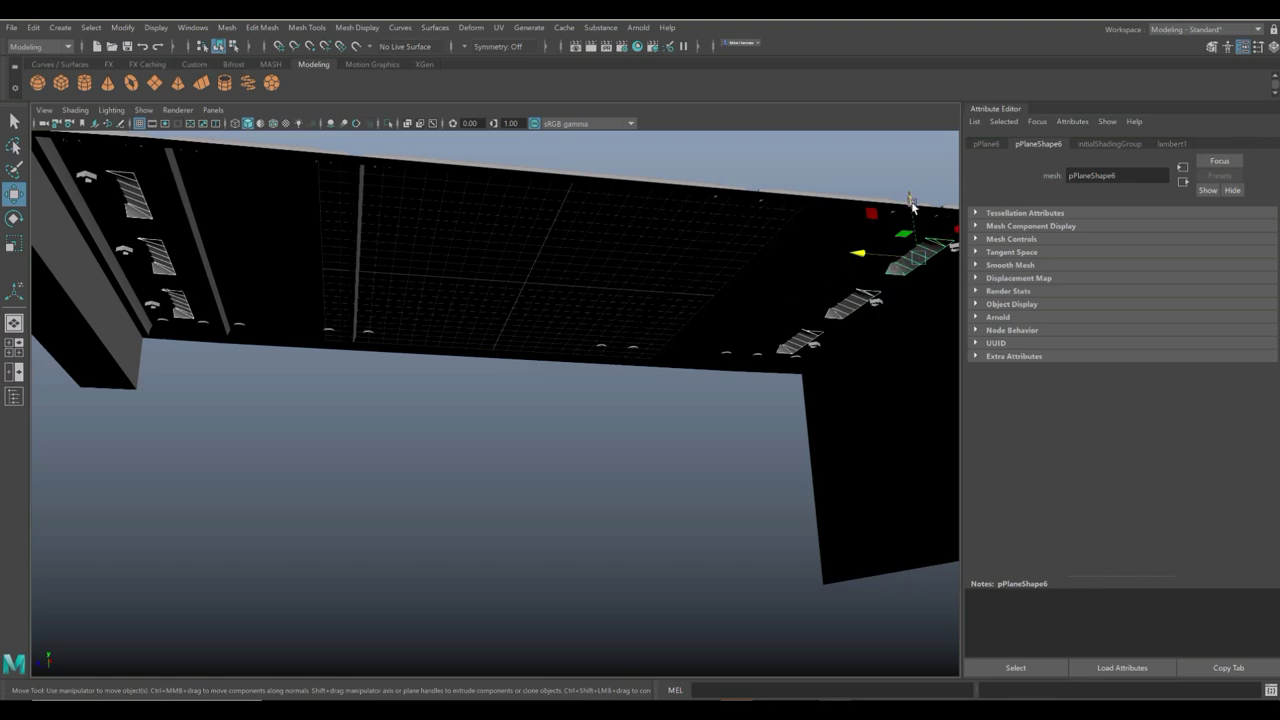
drag(912, 205, 909, 193)
Fine-tune the height of the six strips to Y about 0.3 so they sit on the panel surface, and deselect them.
alt+drag(766, 280, 691, 412)
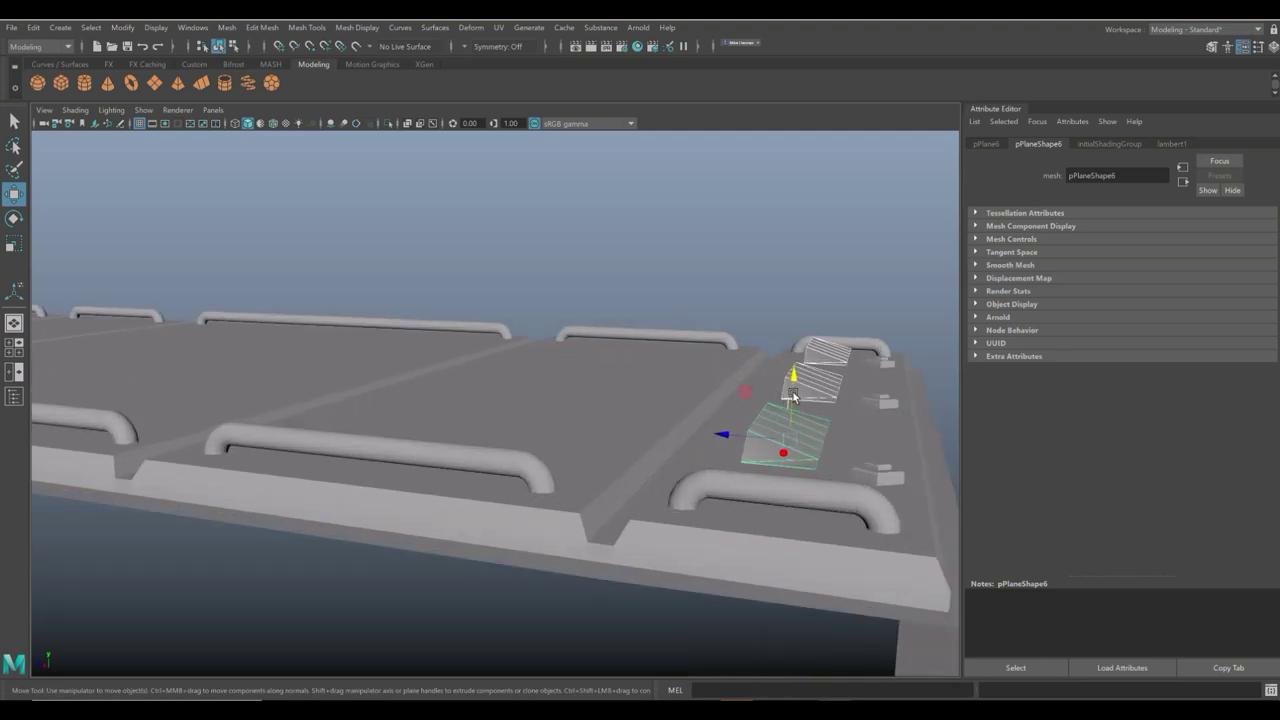
drag(793, 397, 849, 332)
drag(925, 303, 928, 315)
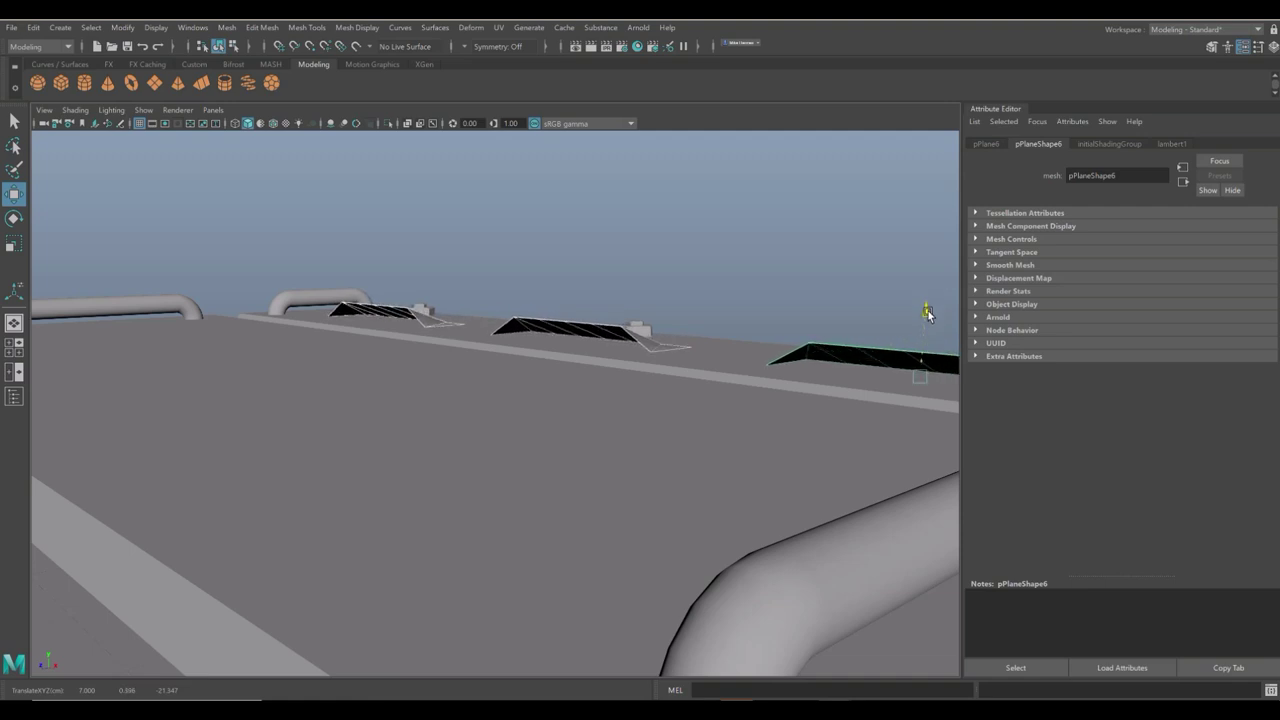
click(766, 277)
Create a polygon cylinder and move it about 75.5 cm along X, clear of the model.
alt+drag(766, 277, 640, 380)
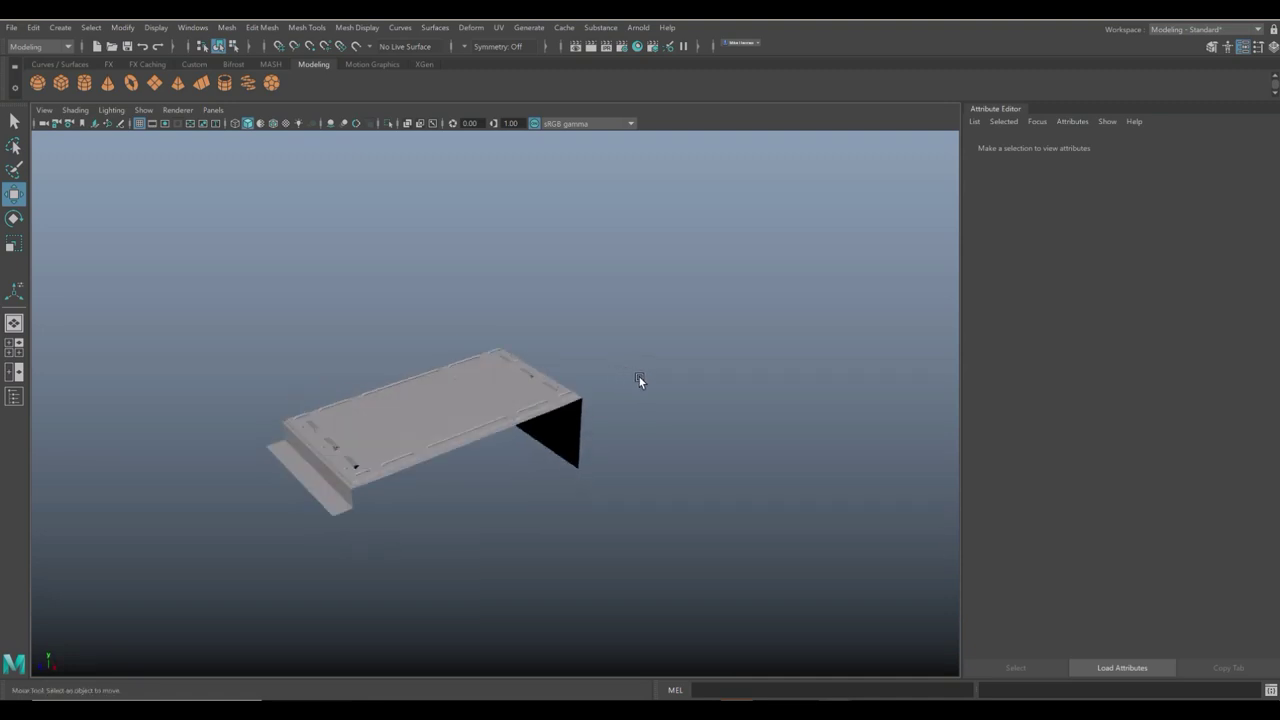
alt+right_drag(640, 380, 503, 356)
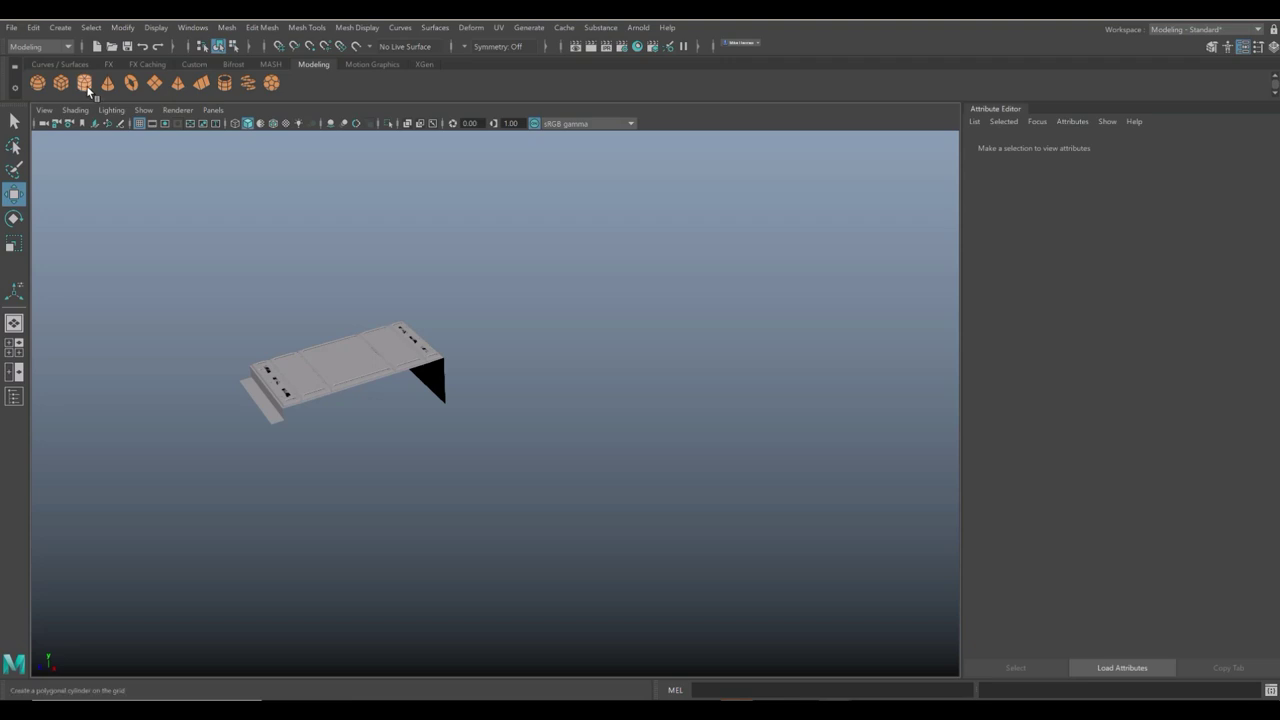
key(ctrl+shift+a)
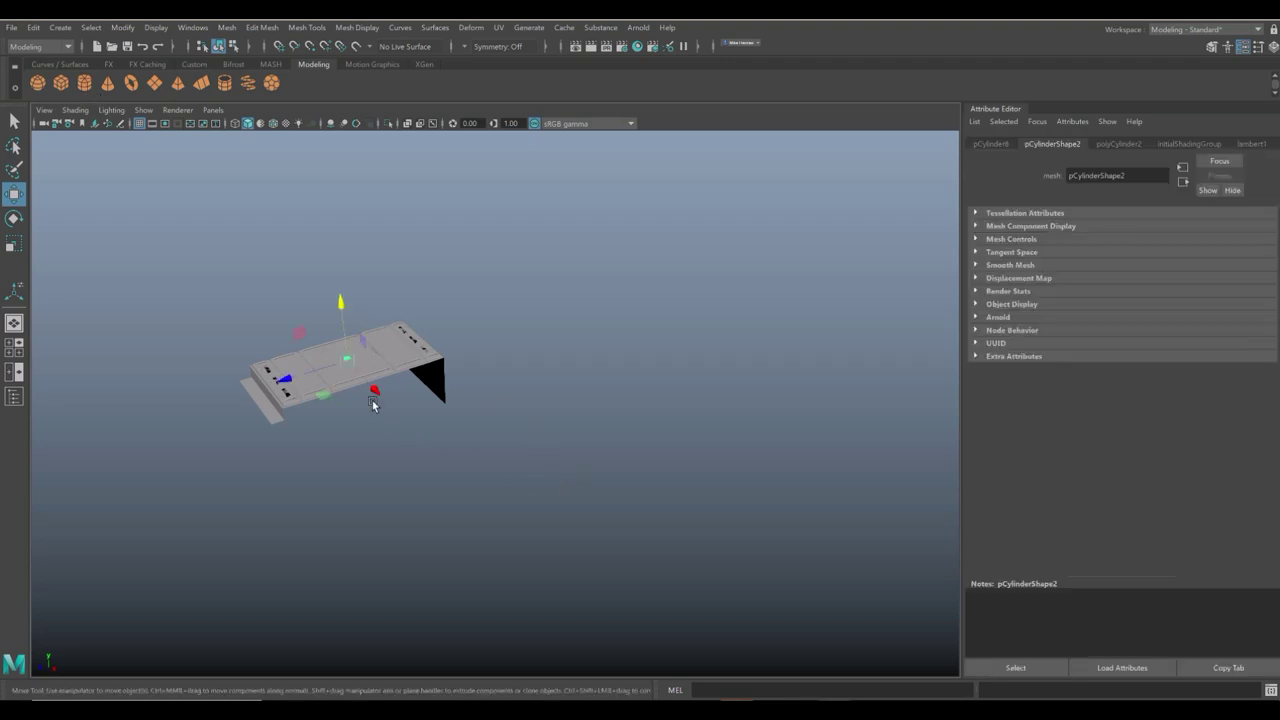
drag(375, 392, 557, 535)
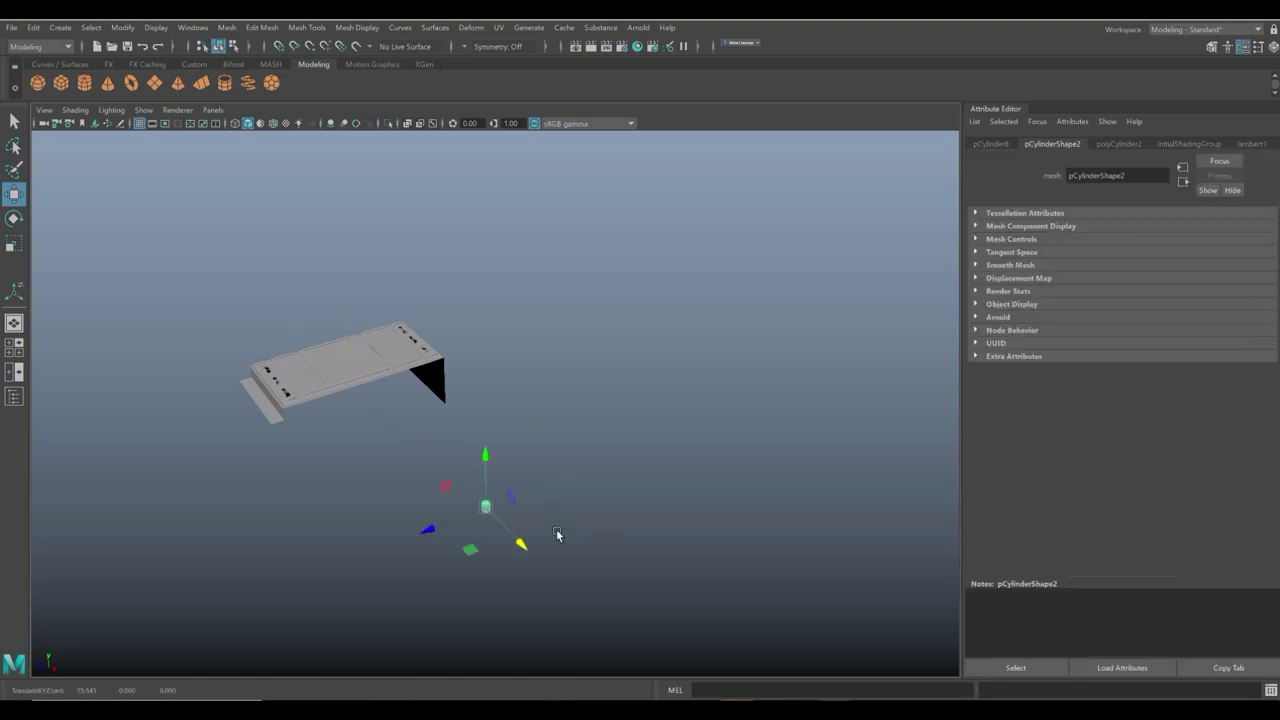
key(f)
Set the cylinder's axis subdivisions to 8.
click(1119, 145)
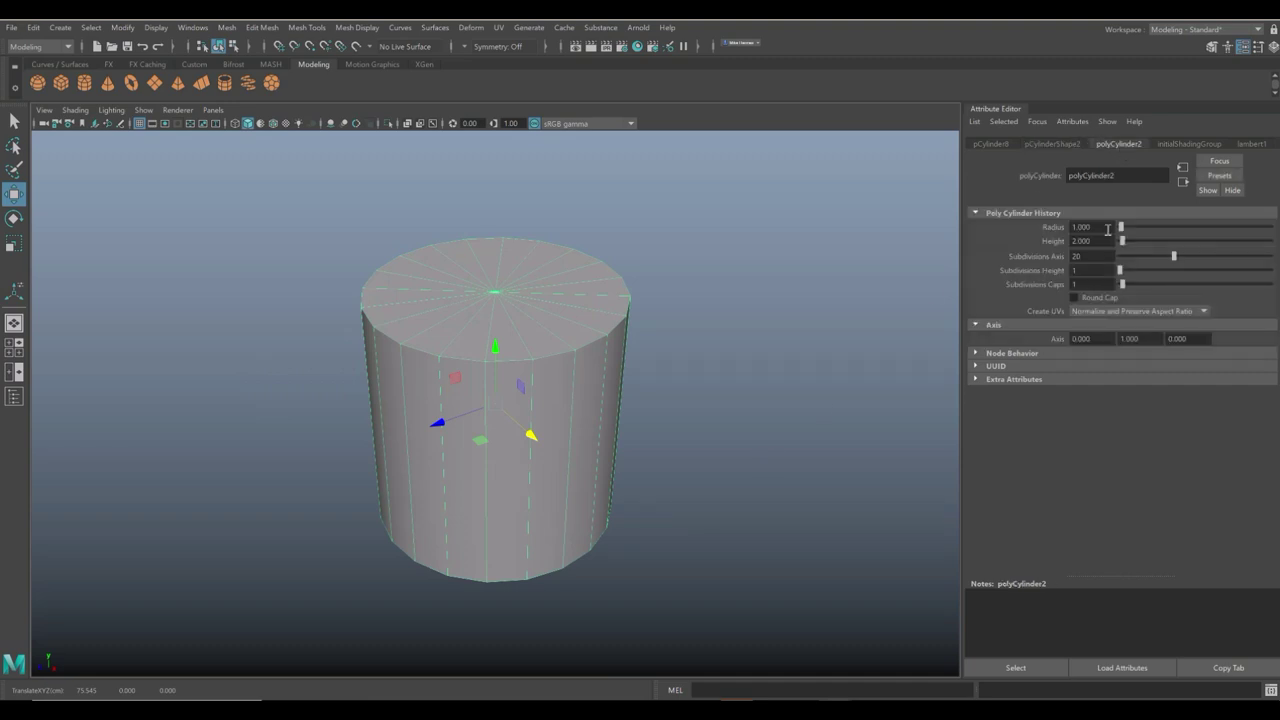
double_click(1095, 257)
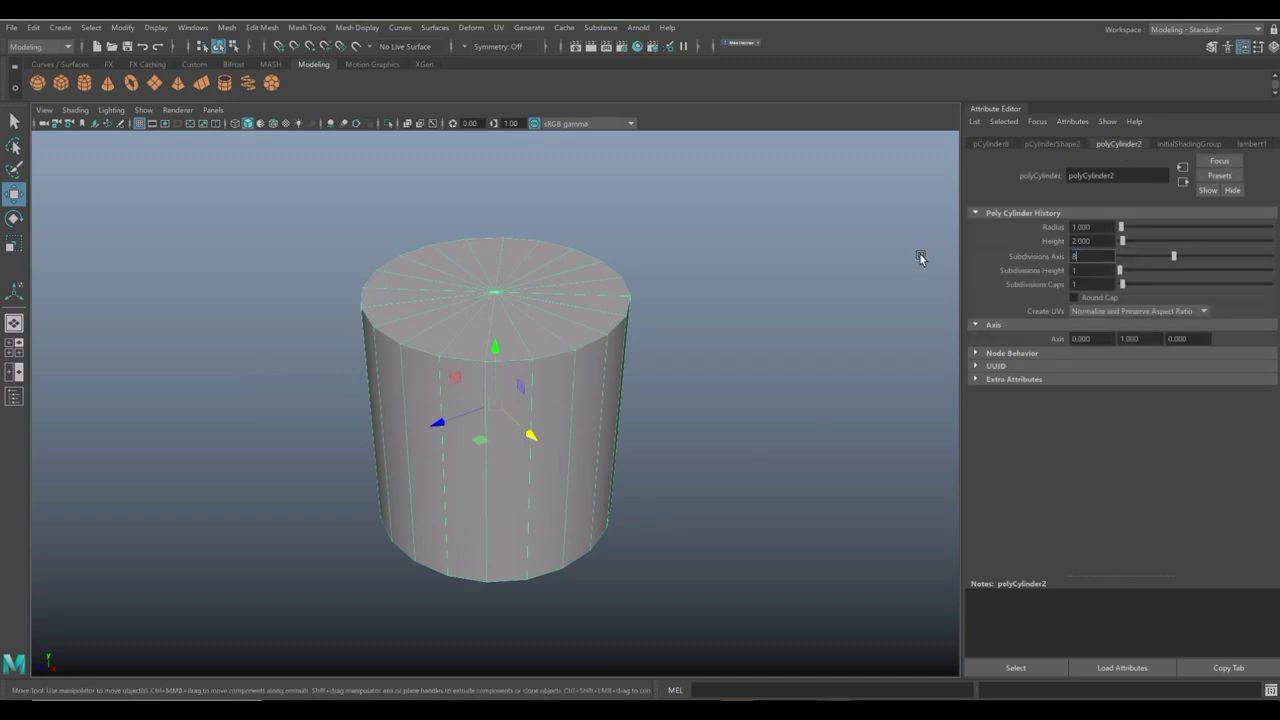
text(8)
key(Return)
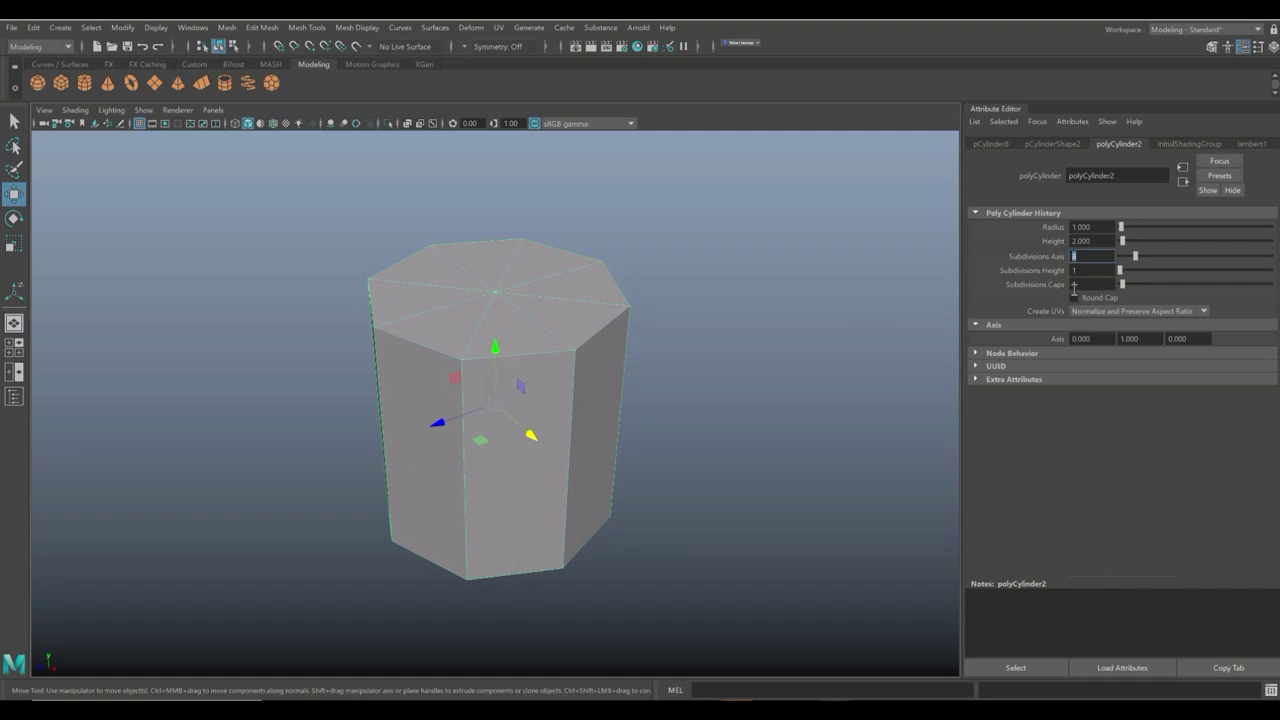
Select the faces of the cylinder's bottom cap and delete them, leaving the underside open.
alt+drag(592, 430, 592, 380)
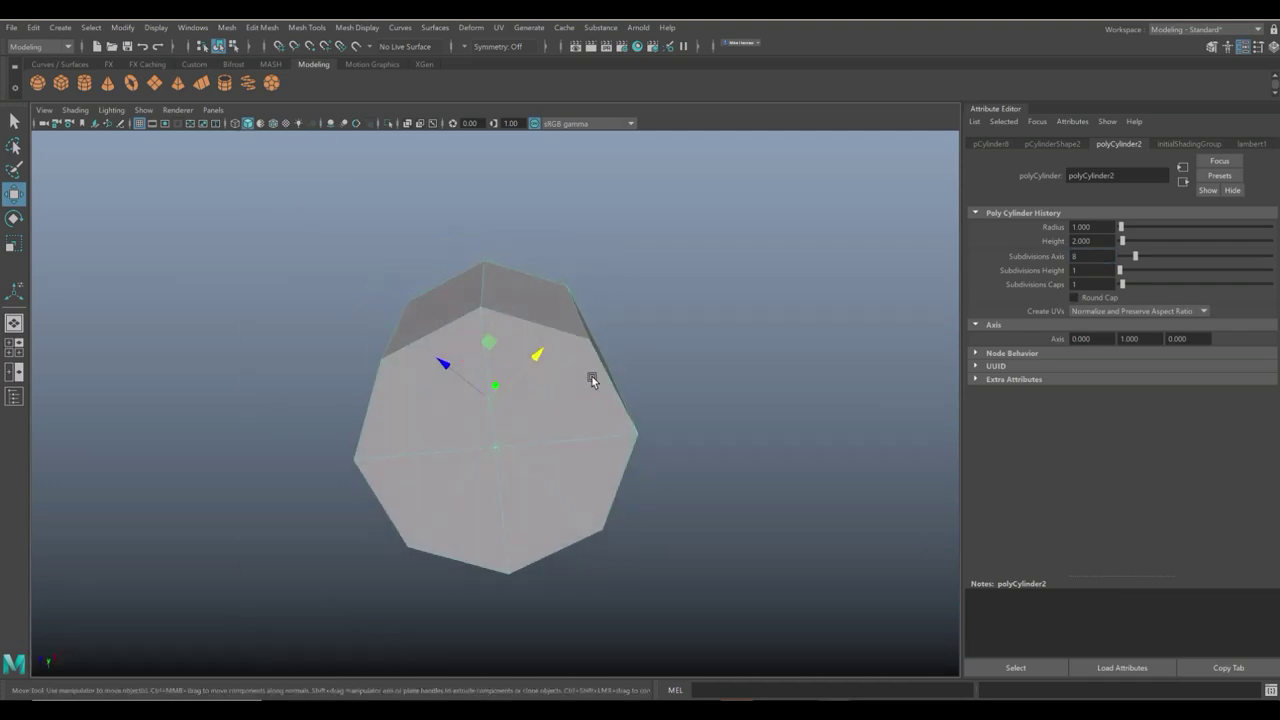
right_drag(560, 397, 562, 390)
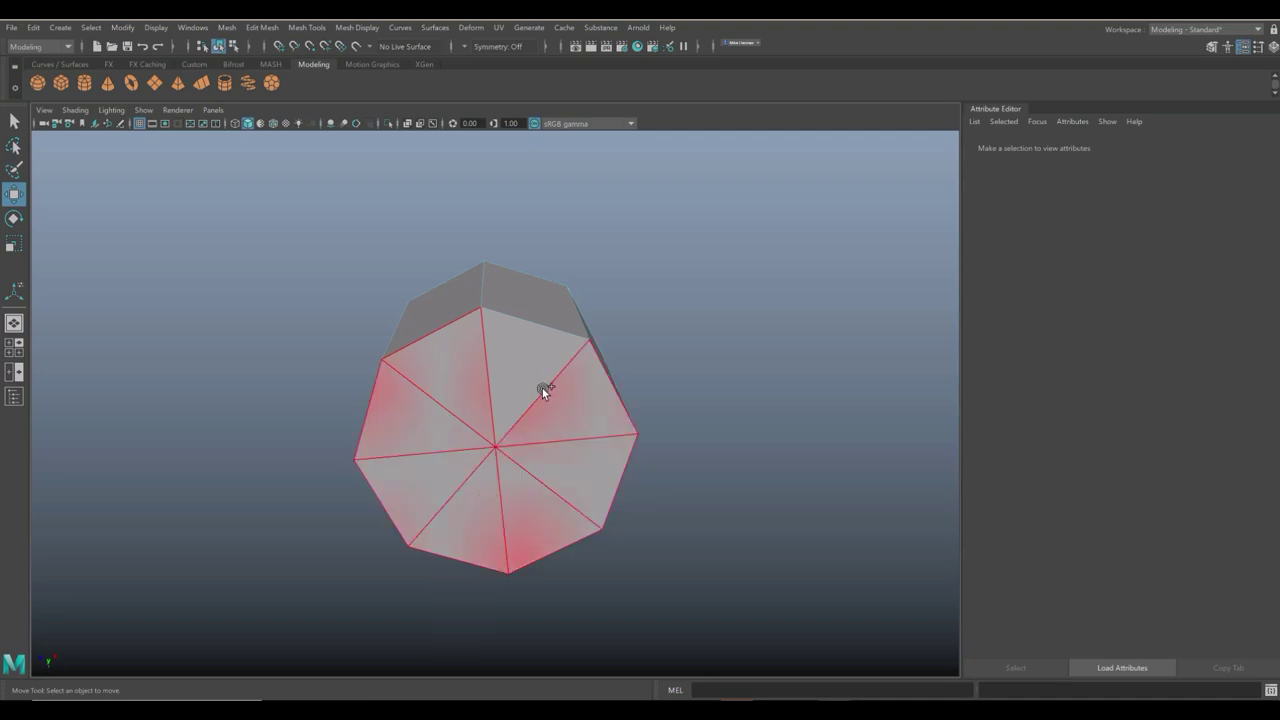
click(513, 386)
click(514, 388)
alt+drag(514, 388, 551, 403)
Shorten the cylinder by selecting its bottom border edges and raising them to about Y -0.1.
right_drag(511, 354, 505, 513)
click(507, 509)
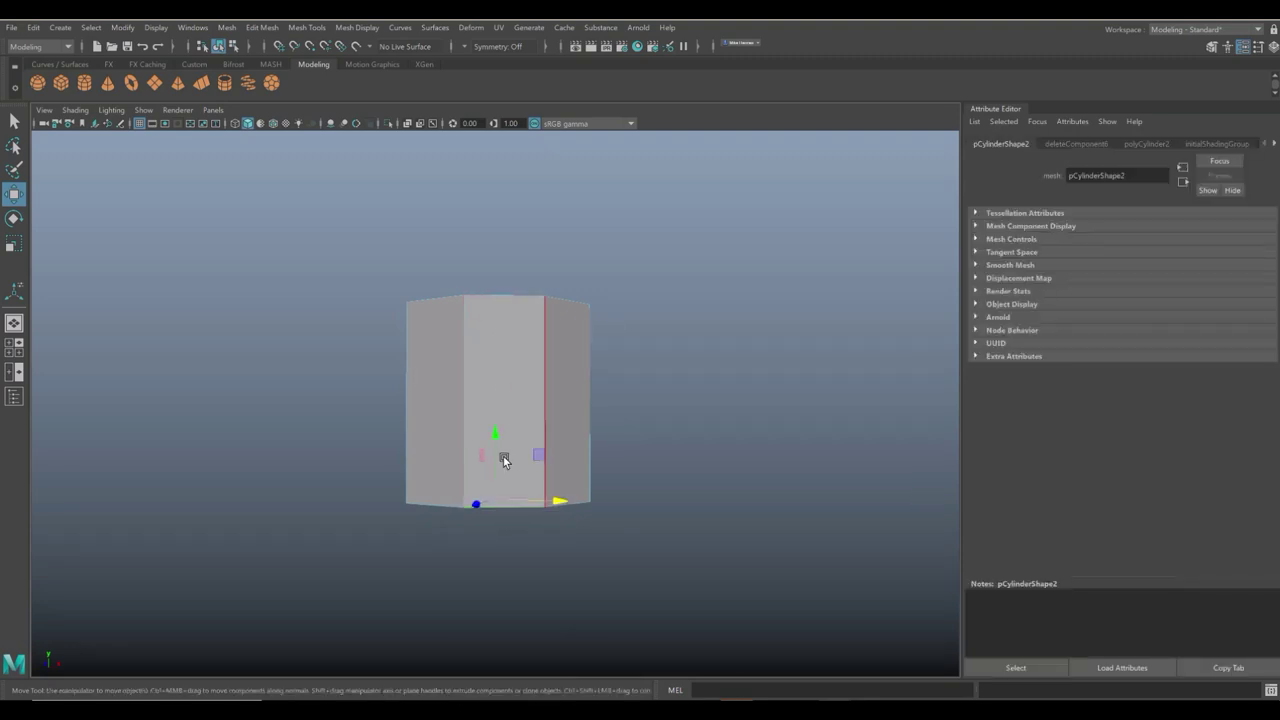
drag(494, 434, 499, 350)
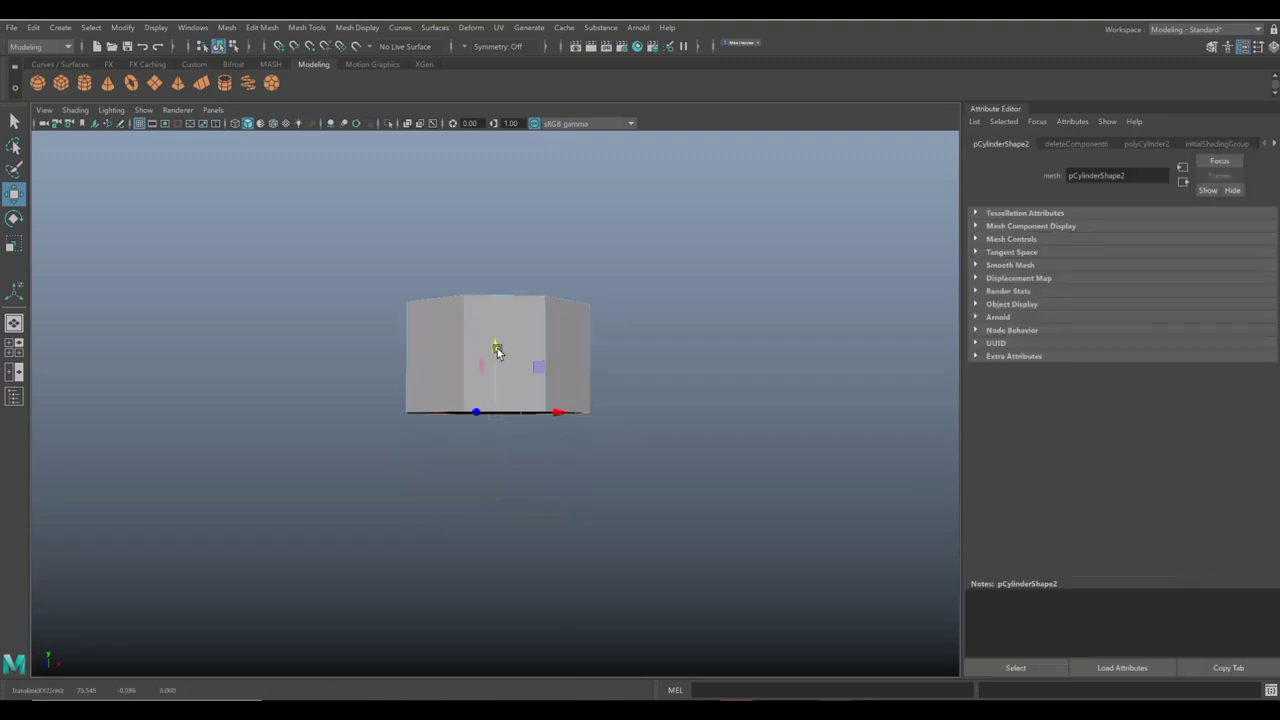
Extrude the bottom border edges outward into a flange with thickness 0.2, lower it slightly, and deselect the edges.
key(ctrl+e)
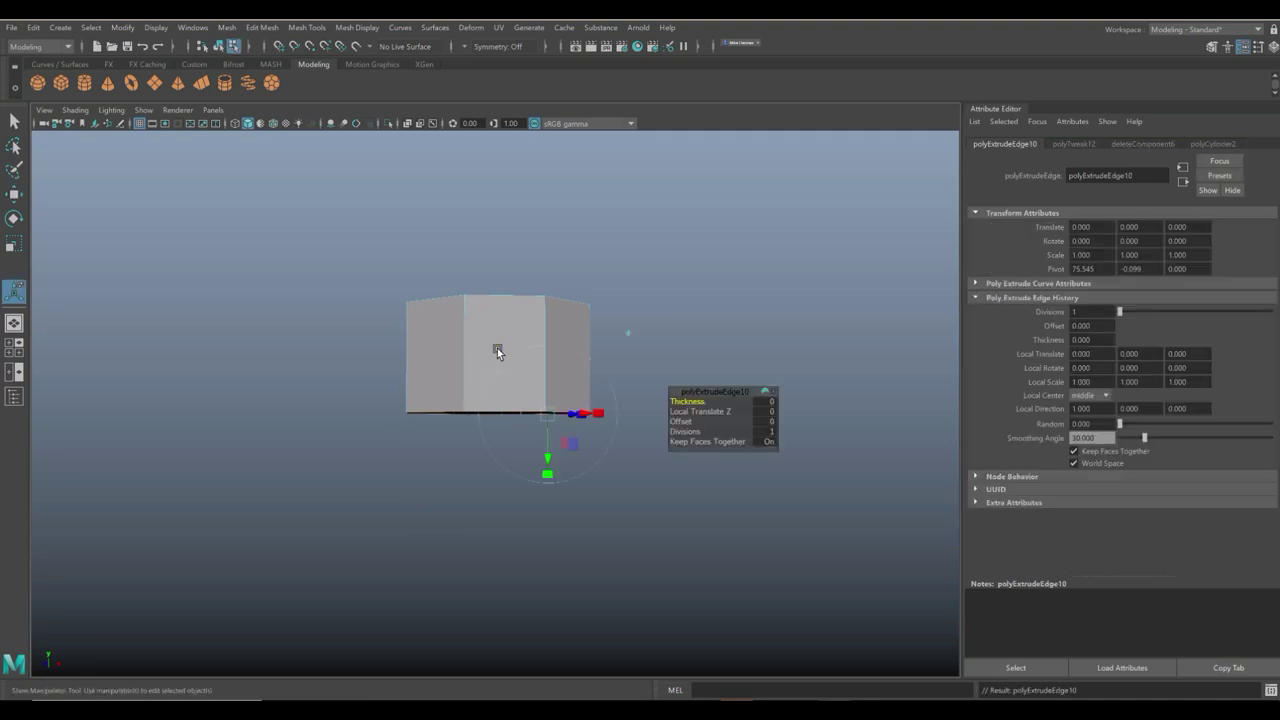
click(686, 401)
middle_drag(686, 401, 688, 401)
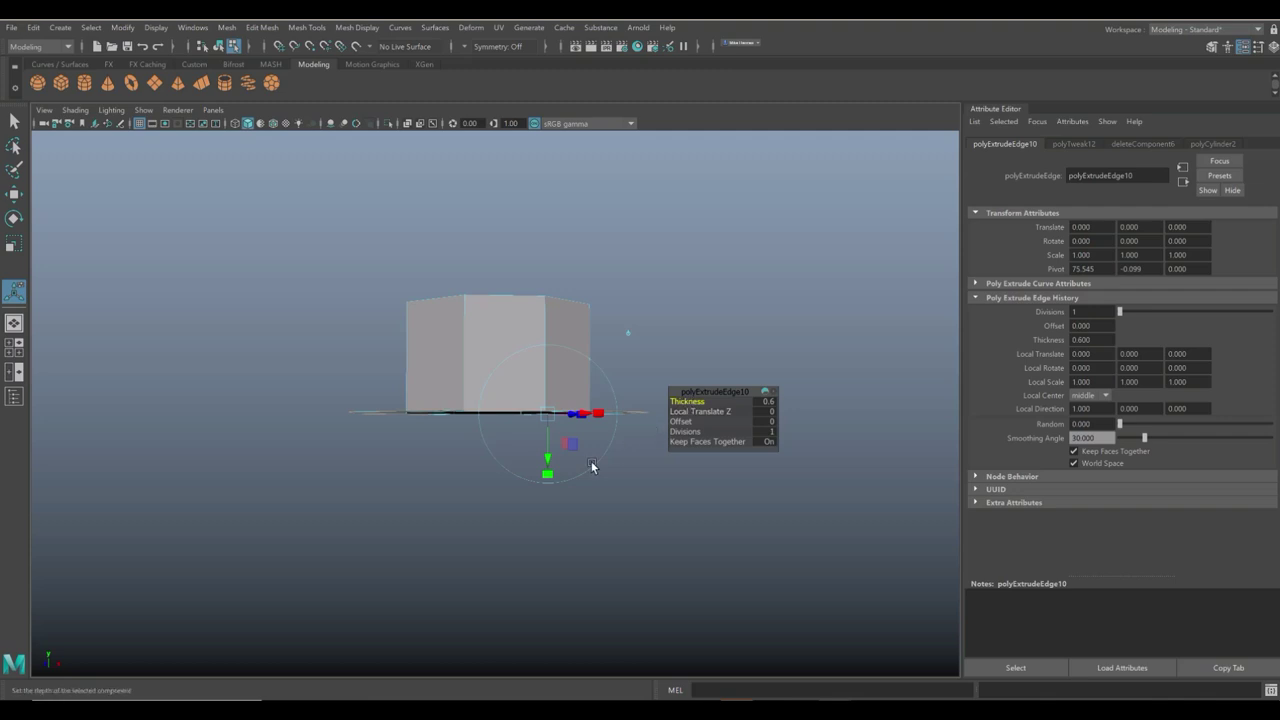
alt+drag(591, 464, 735, 424)
click(765, 402)
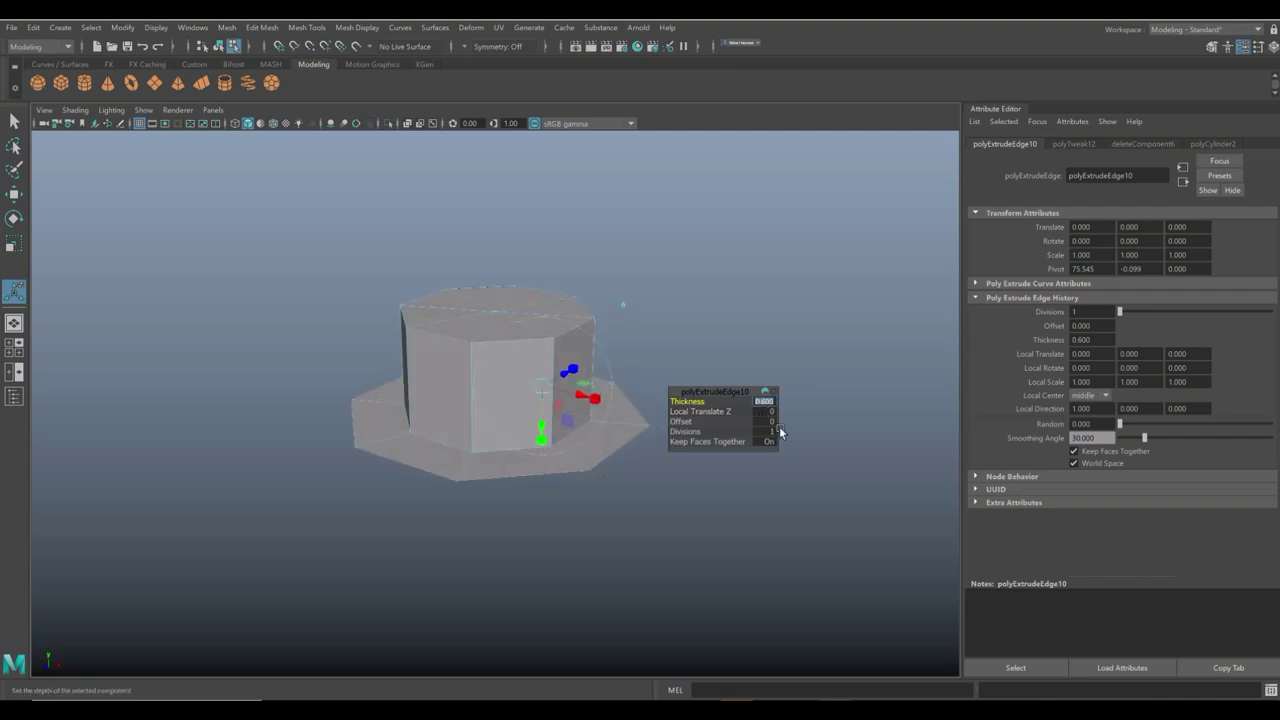
text(0.2)
key(Return)
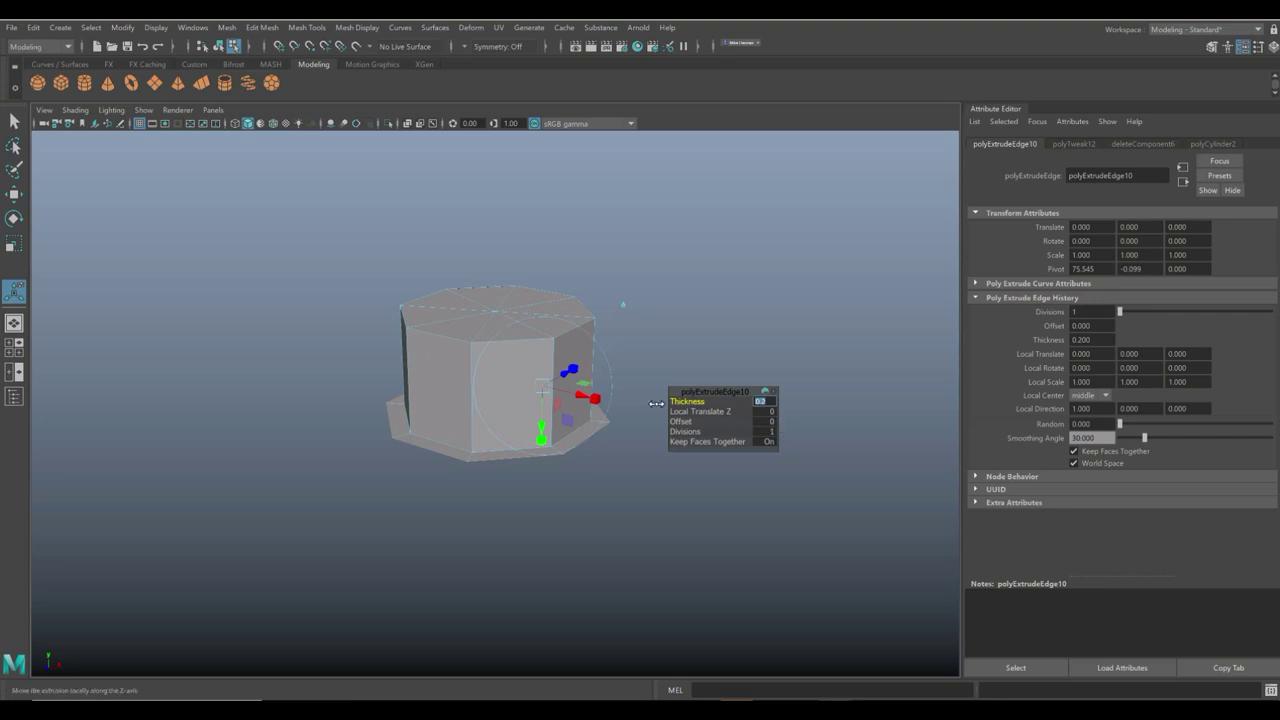
drag(540, 428, 540, 431)
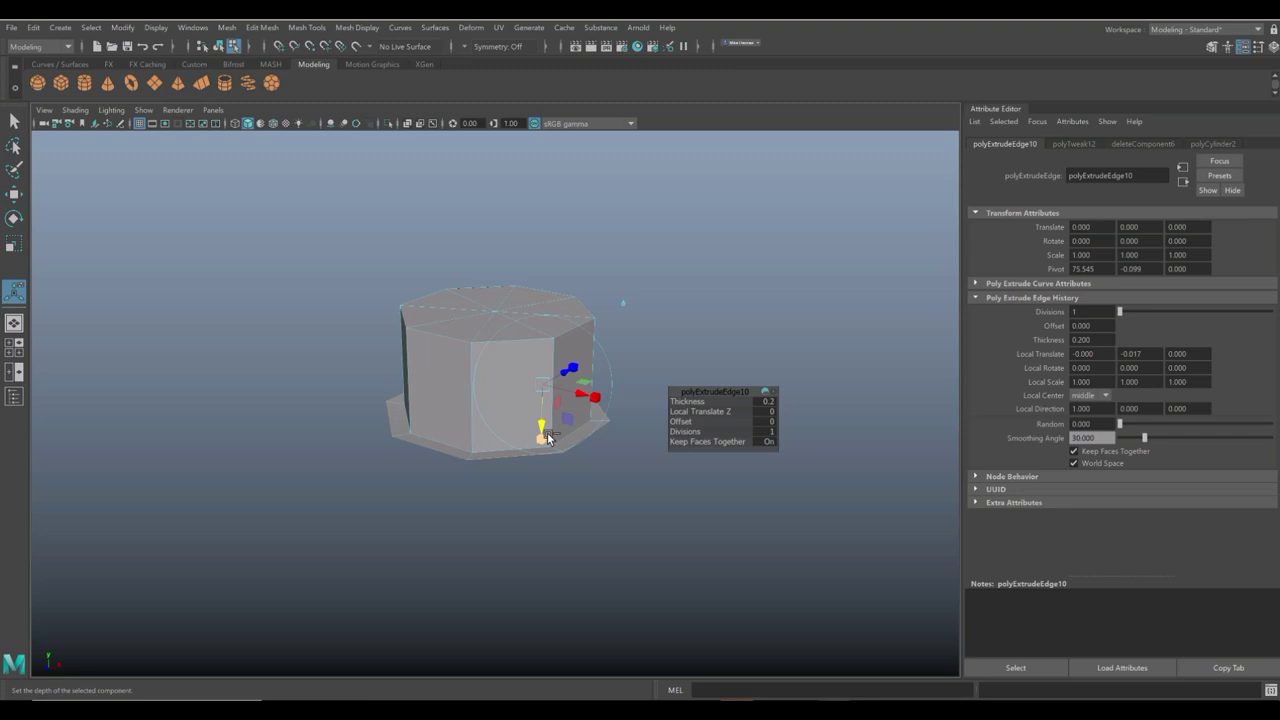
click(686, 318)
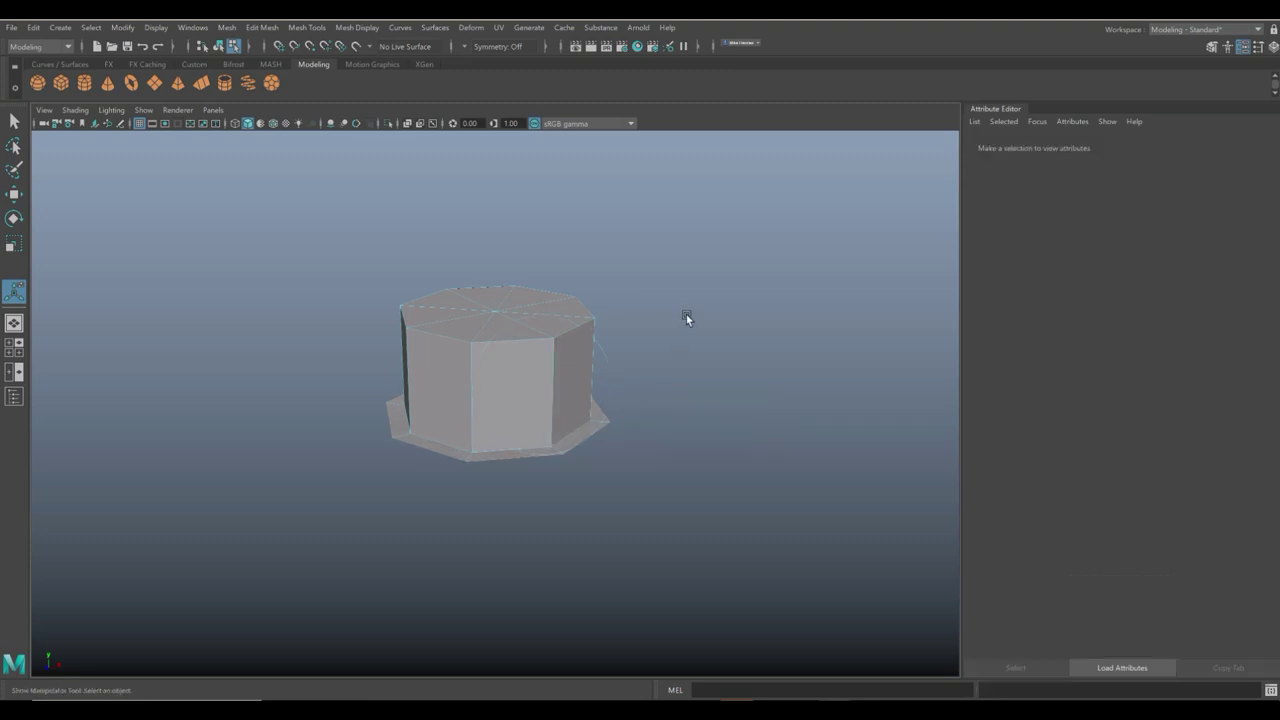
Extrude the flange's outer edge loop and raise it to about Y 0.07 to form an upright lip.
click(503, 460)
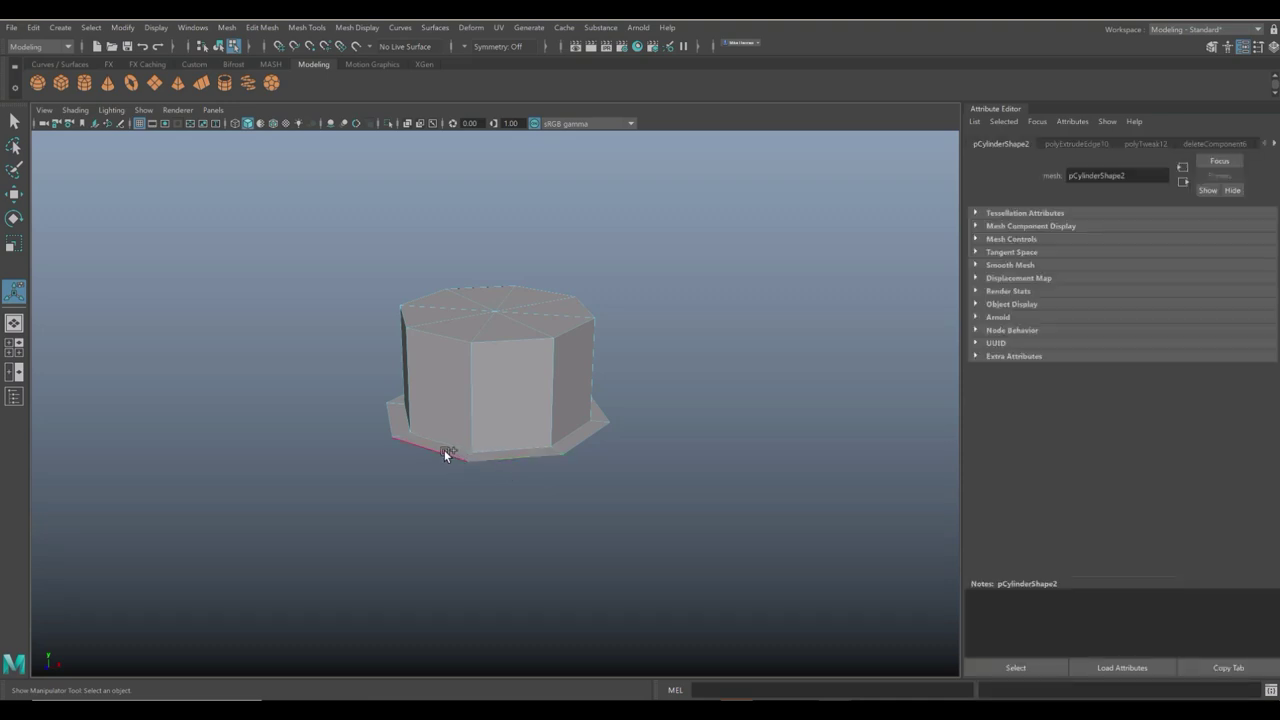
key(ctrl+e)
key(w)
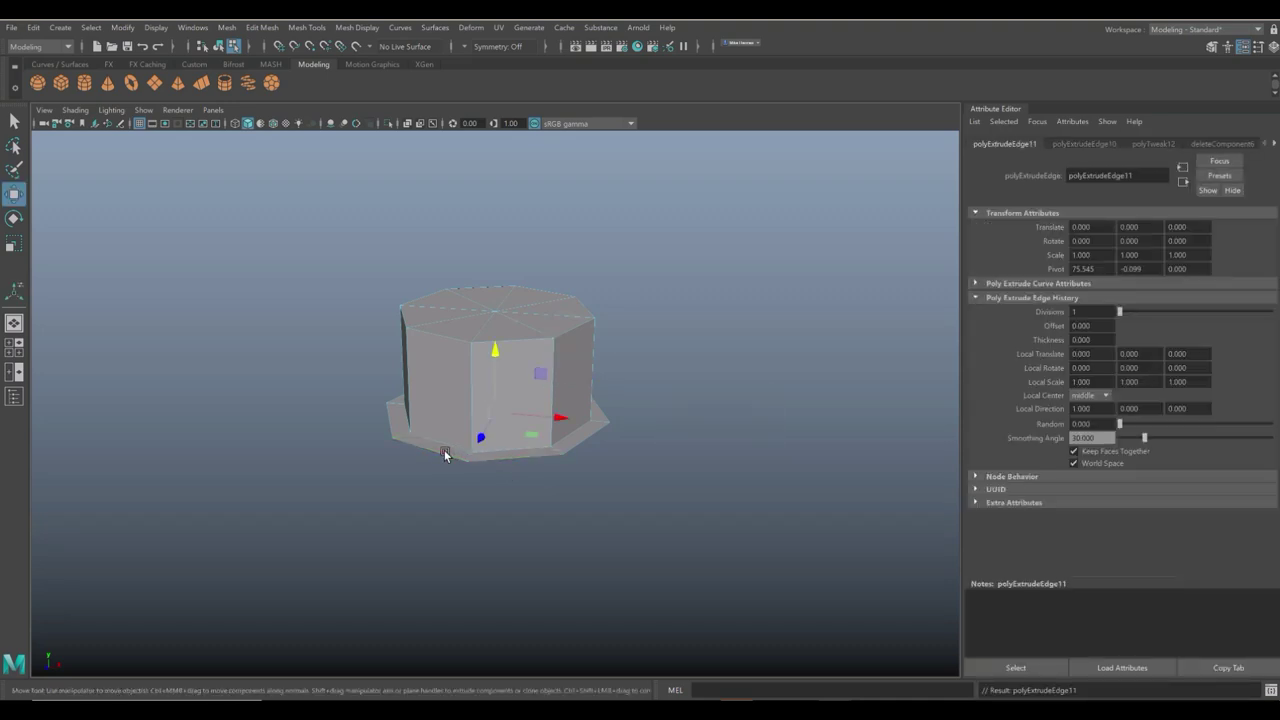
drag(494, 344, 494, 334)
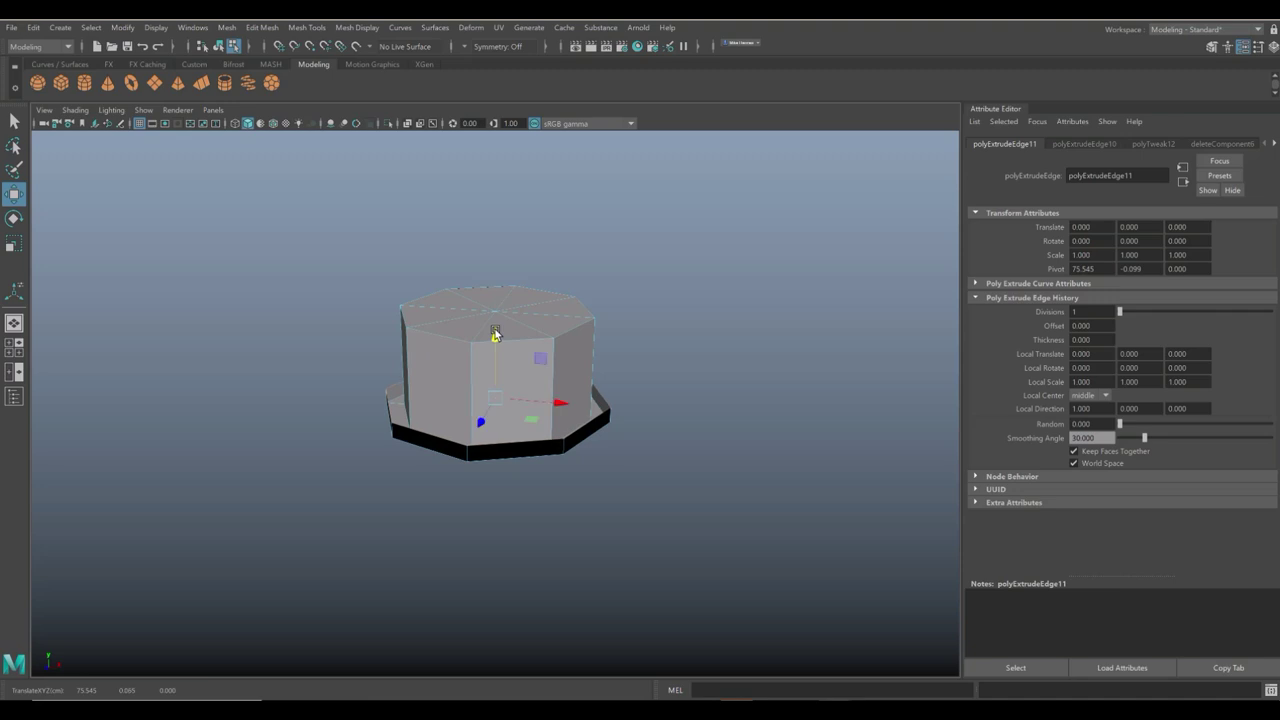
Extrude the lip's top edges outward by scaling, and extrude them again downward to form the rim's outer wall.
key(ctrl+e)
key(r)
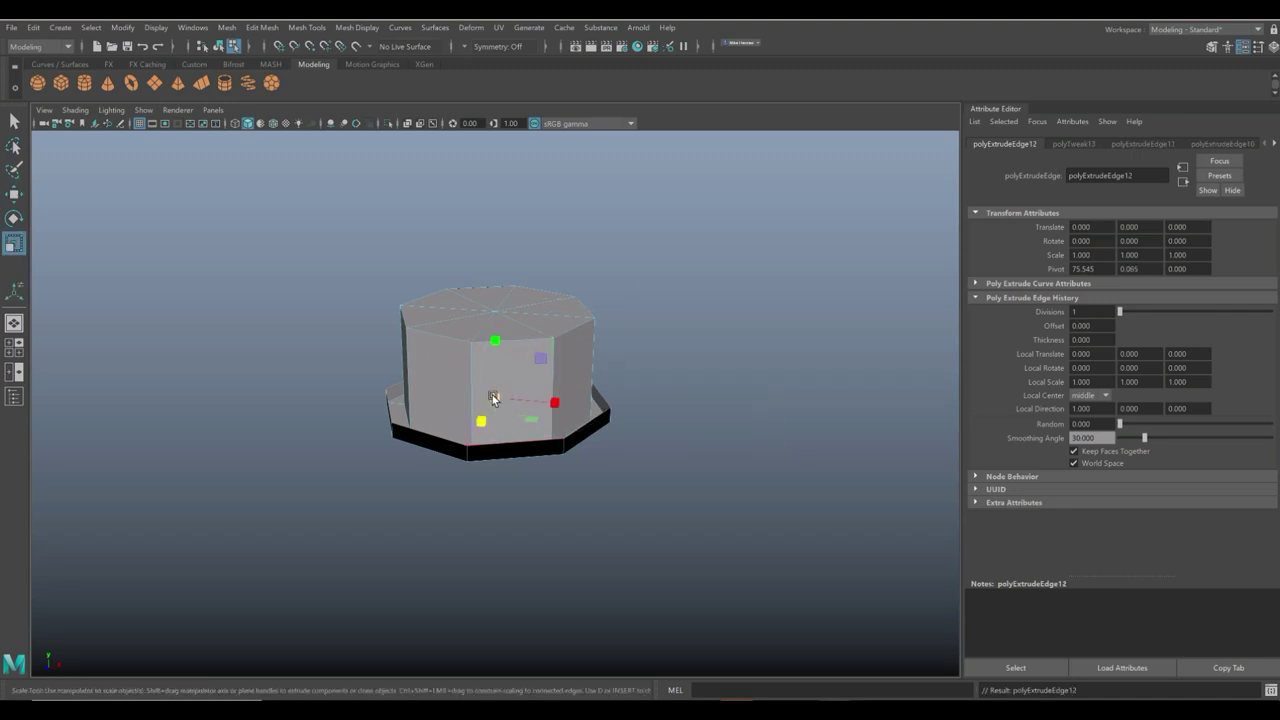
drag(491, 397, 522, 400)
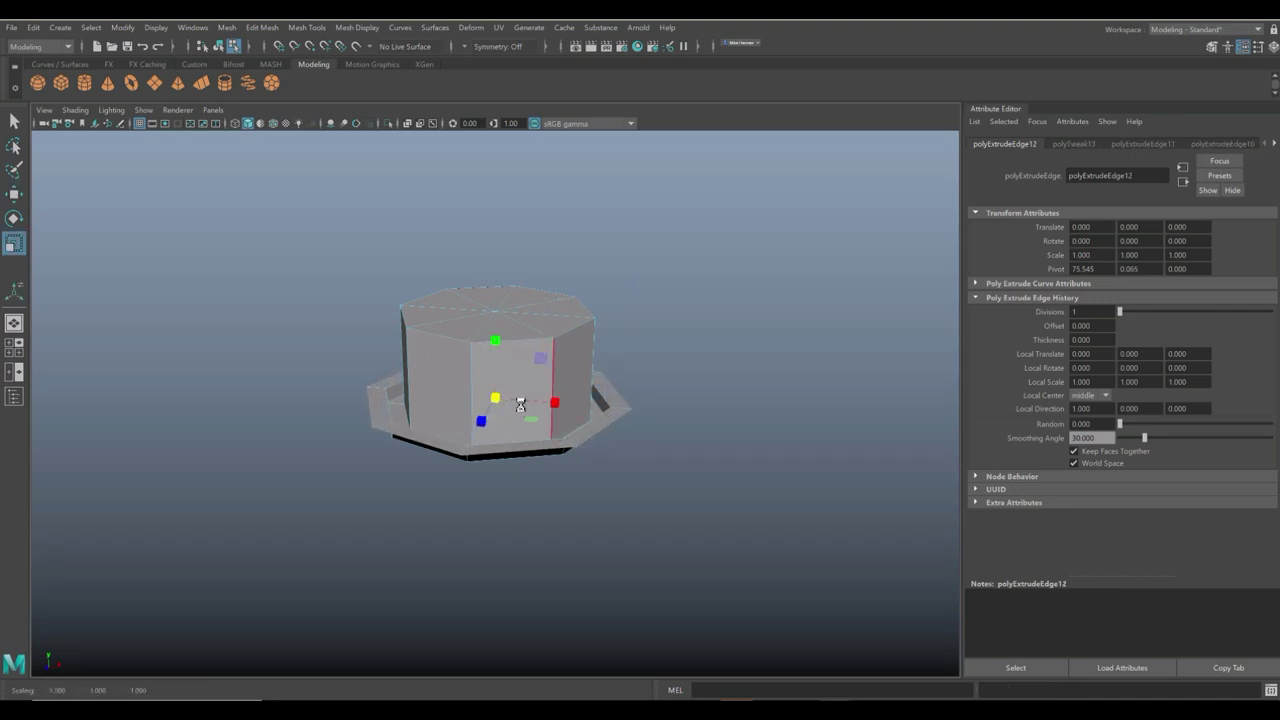
key(ctrl+e)
key(w)
drag(492, 337, 493, 360)
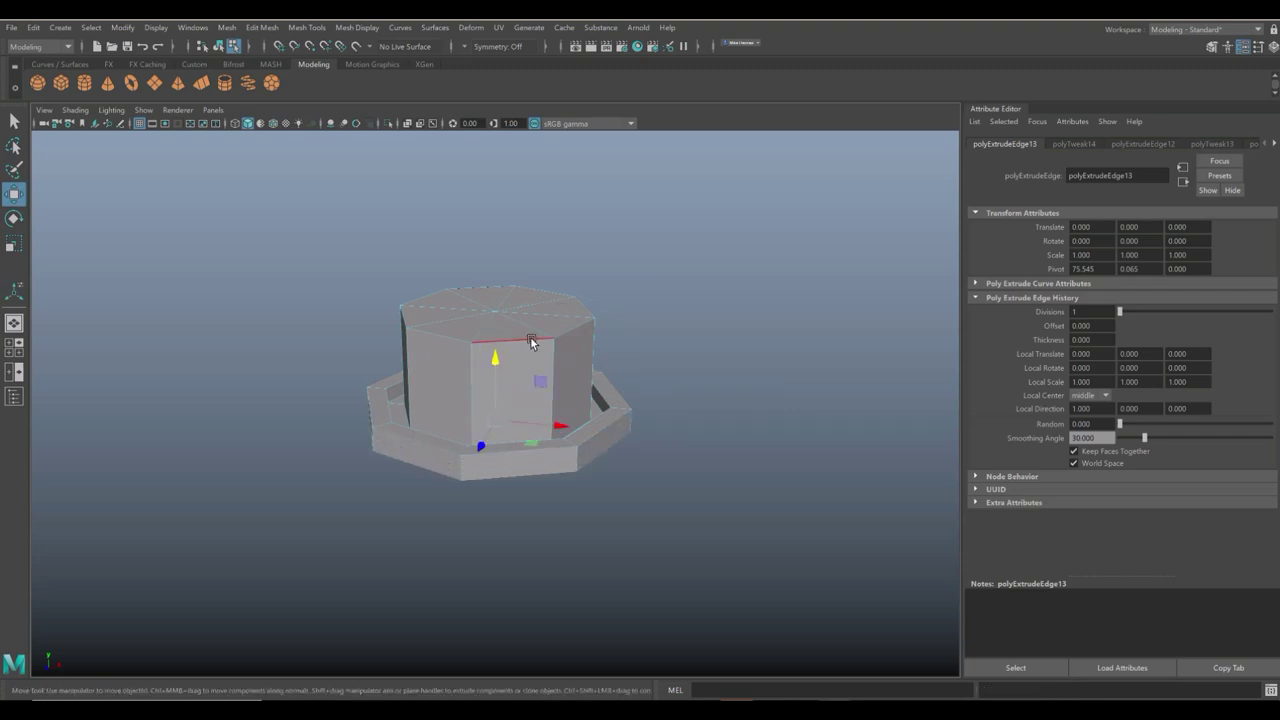
Bevel the cylinder's top edge loop at fraction 0.5, increase the segments to round it, and deselect.
key(F8)
click(266, 28)
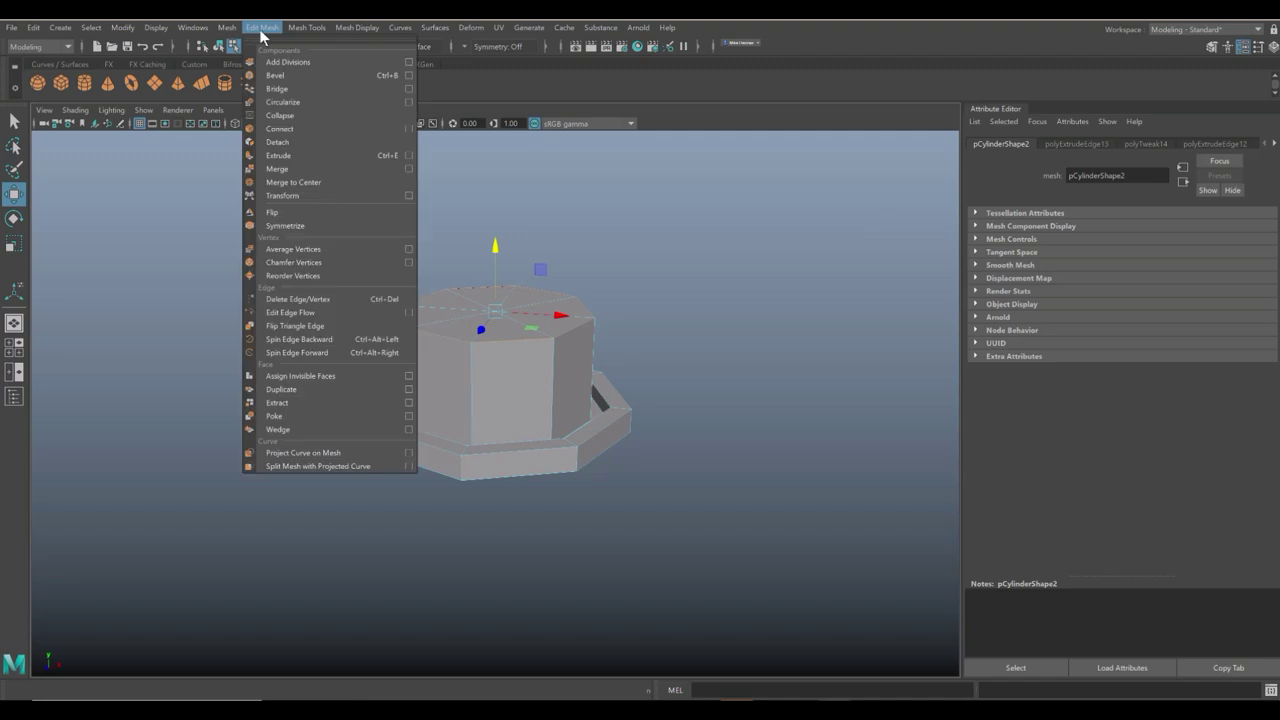
click(300, 81)
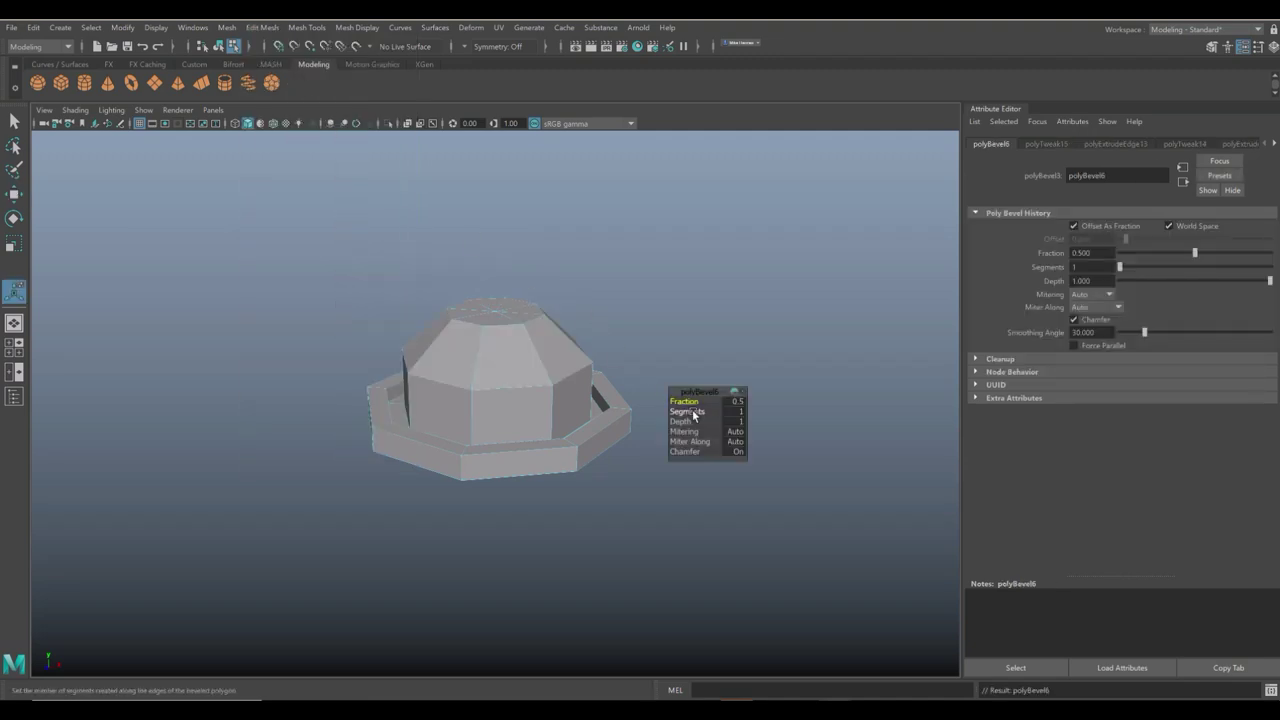
drag(690, 411, 704, 412)
click(574, 542)
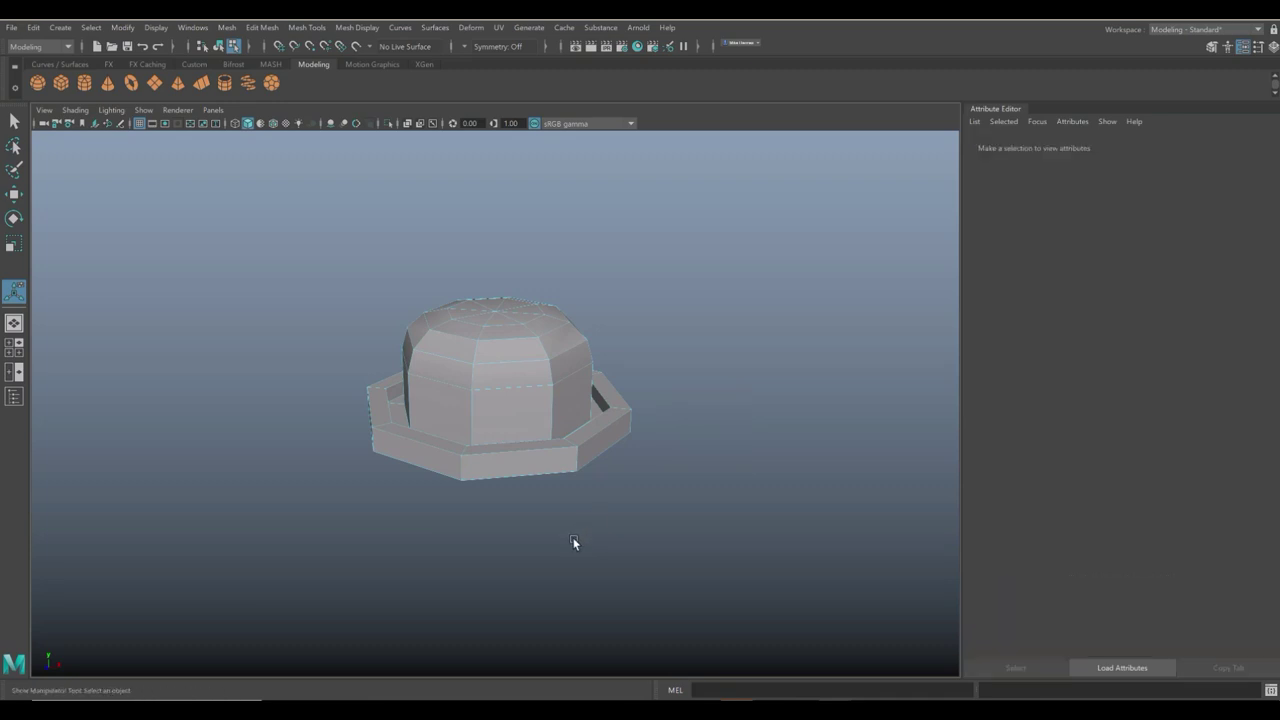
Return to object mode and smooth the domed part with 1 division, then deselect it.
right_drag(524, 368, 560, 320)
alt+drag(522, 387, 550, 498)
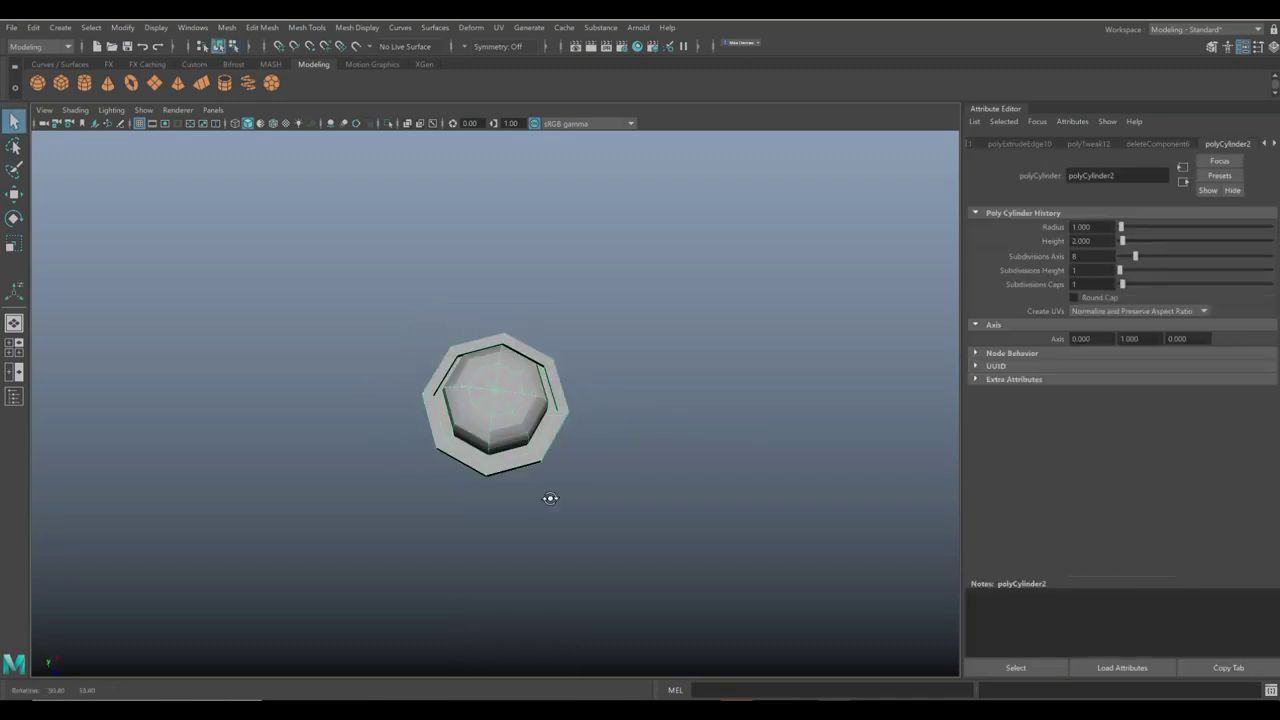
click(225, 29)
click(268, 147)
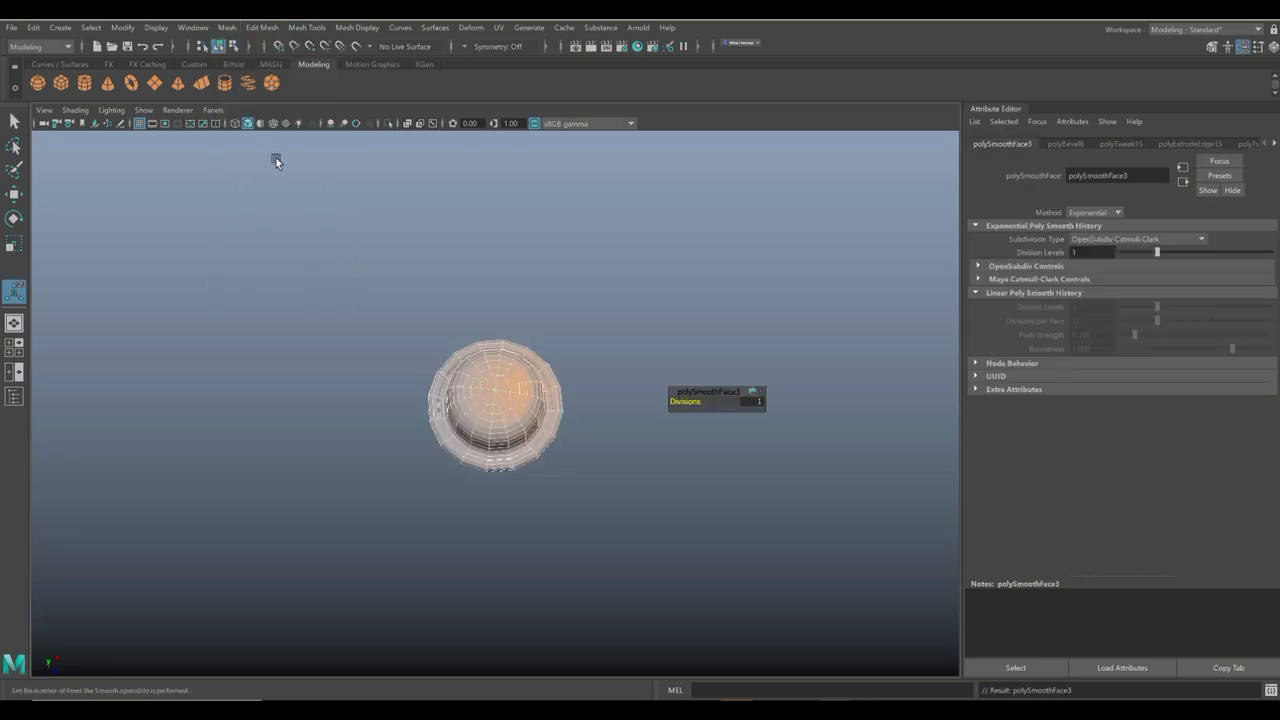
click(557, 252)
alt+drag(563, 327, 526, 374)
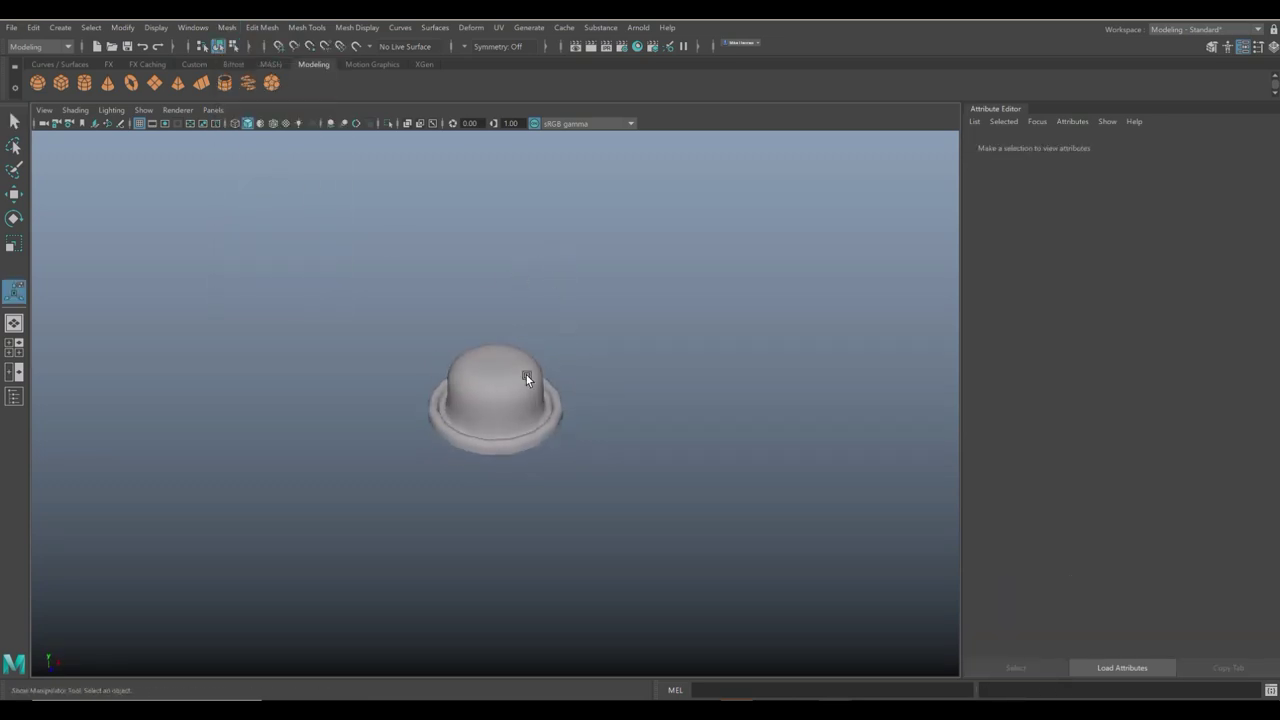
In the top view, move the smoothed dome along X onto the panelled model, to about X -1.9.
click(531, 388)
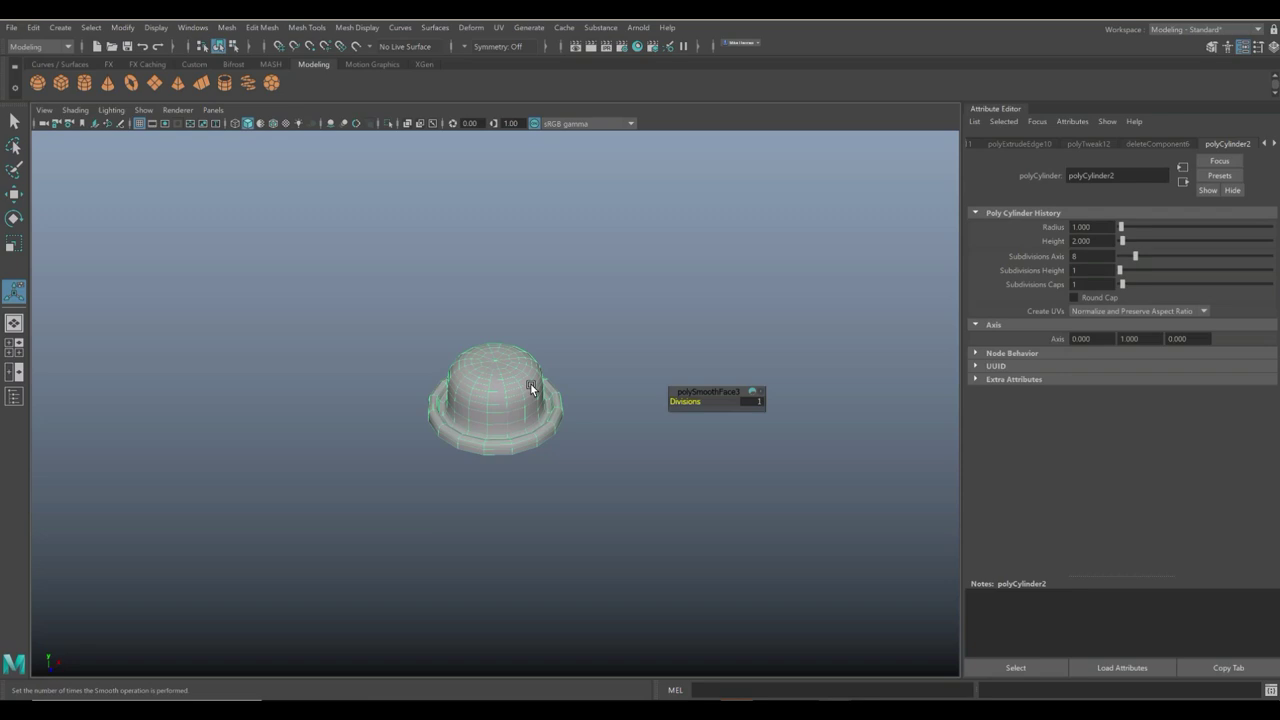
click(18, 347)
key(space)
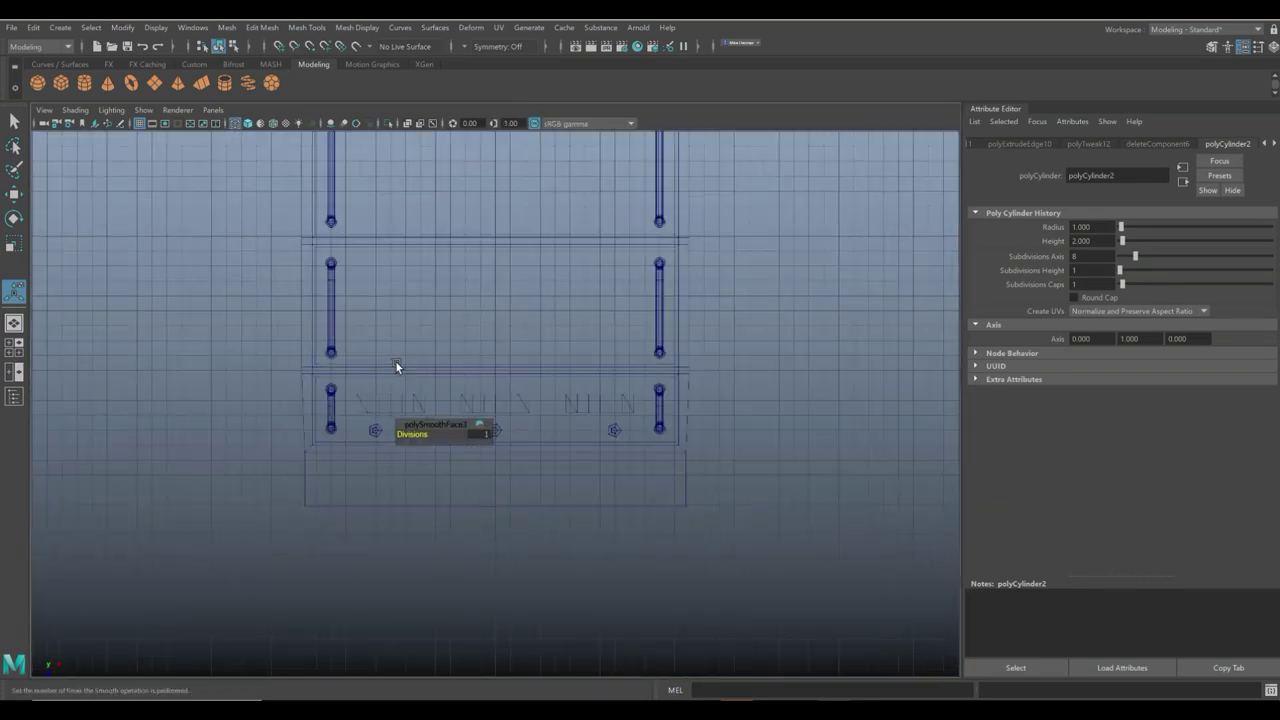
scroll(396, 362, down, 2)
alt+middle_drag(386, 360, 406, 526)
scroll(400, 555, down, 3)
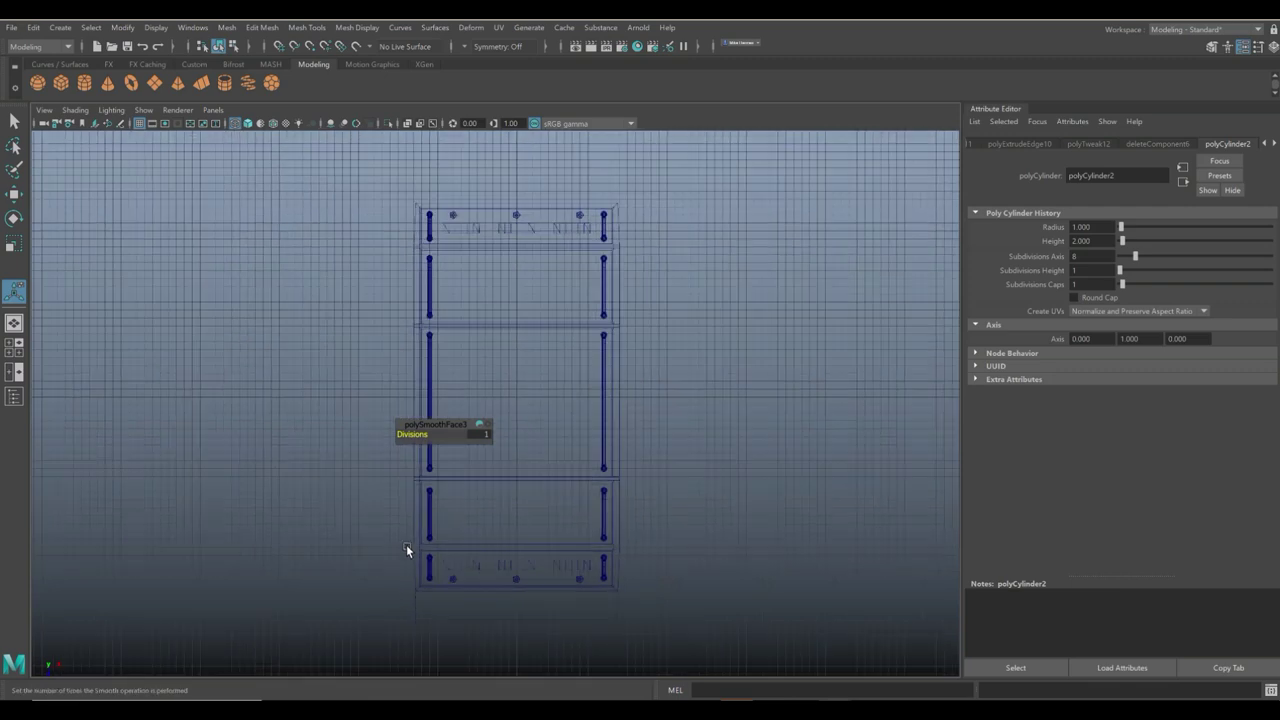
key(w)
scroll(711, 520, down, 6)
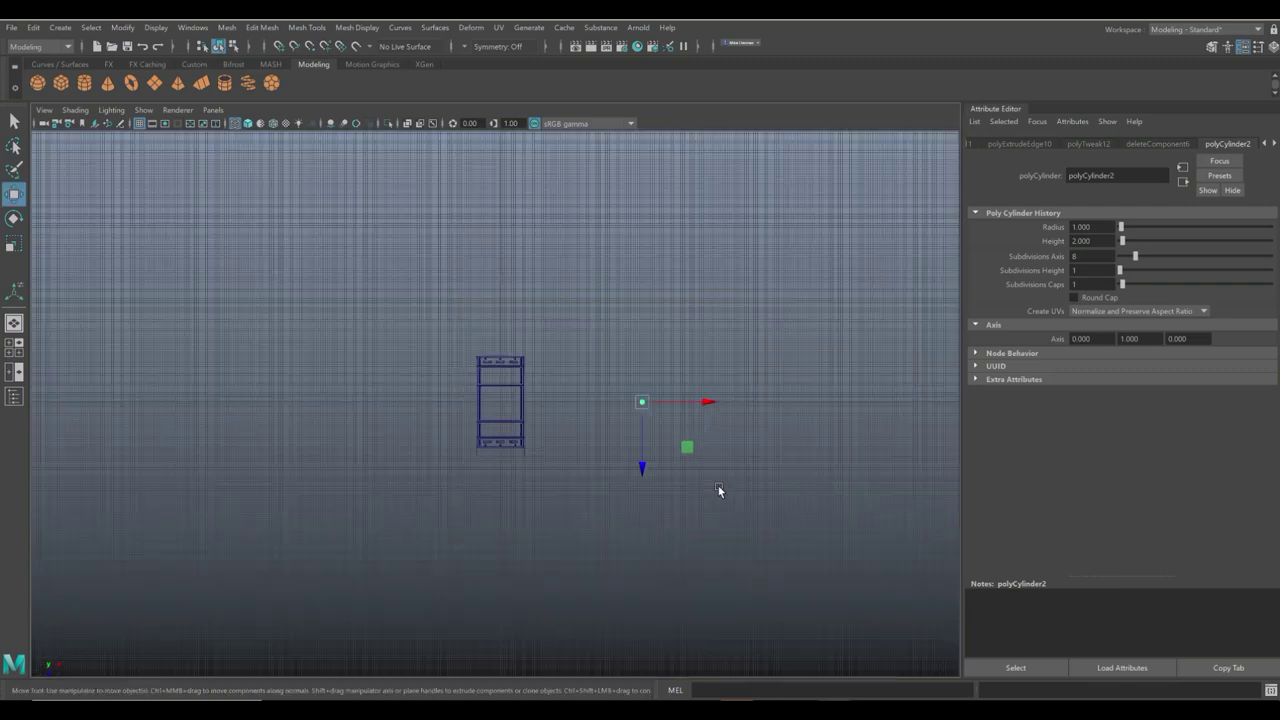
scroll(718, 490, down, 5)
drag(596, 400, 560, 404)
scroll(560, 404, up, 5)
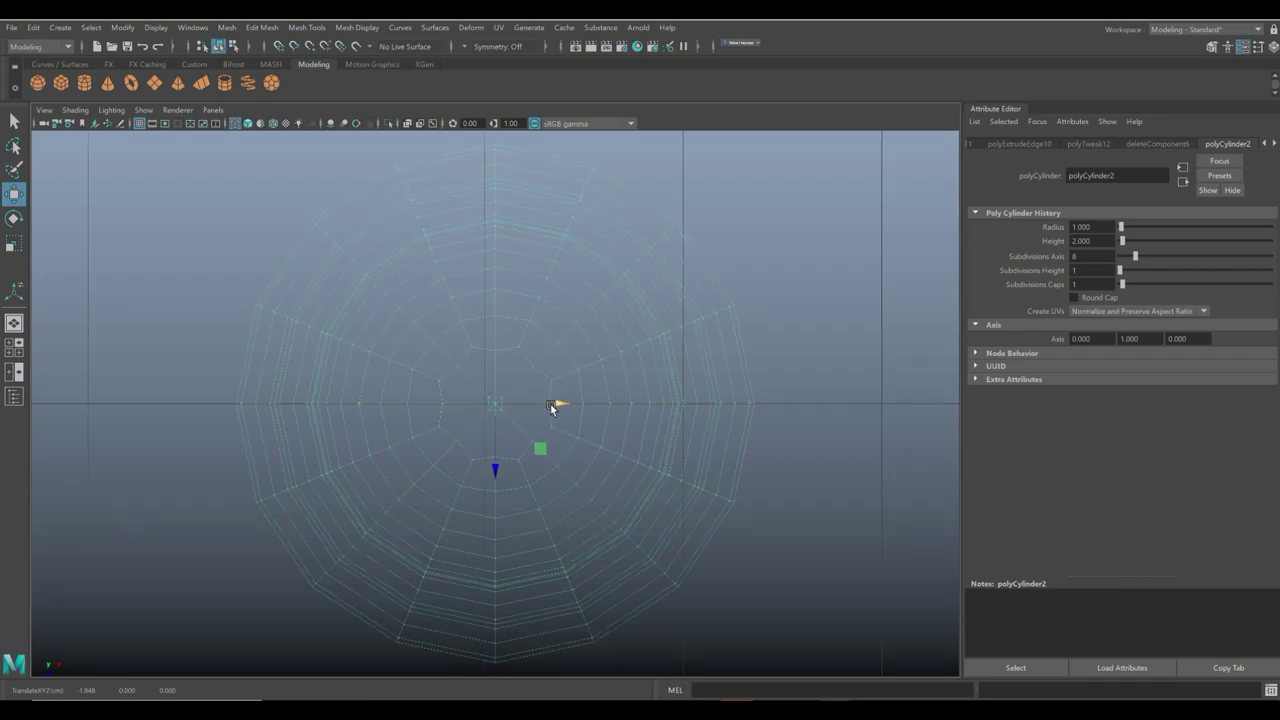
Position the dome on the second panel from the model's upper end, near the upper end of its left handle.
scroll(550, 420, down, 8)
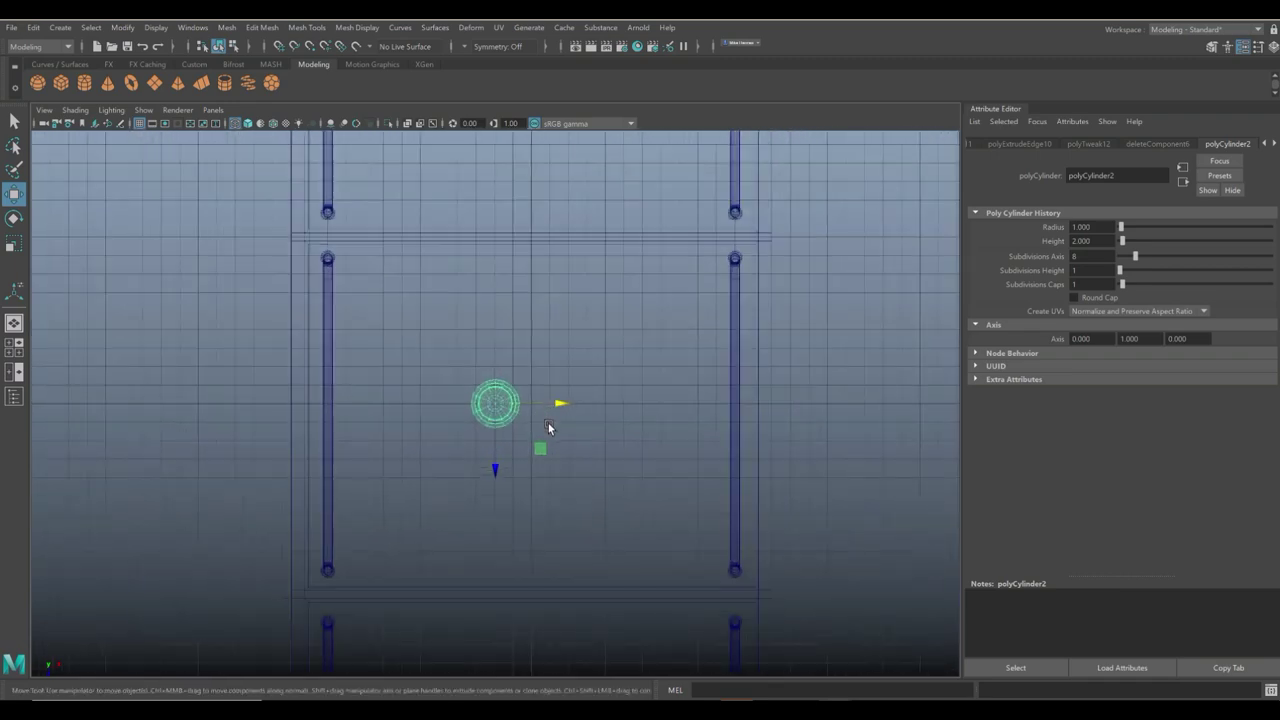
scroll(548, 428, down, 6)
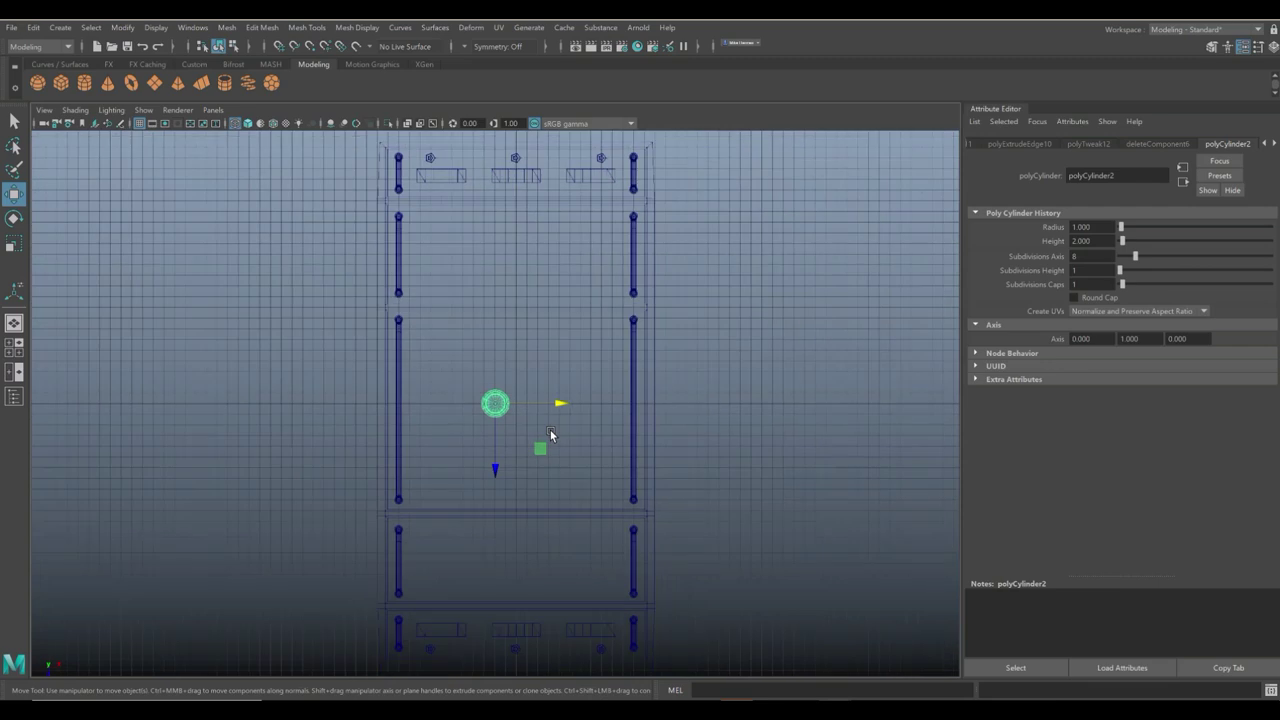
drag(493, 472, 486, 377)
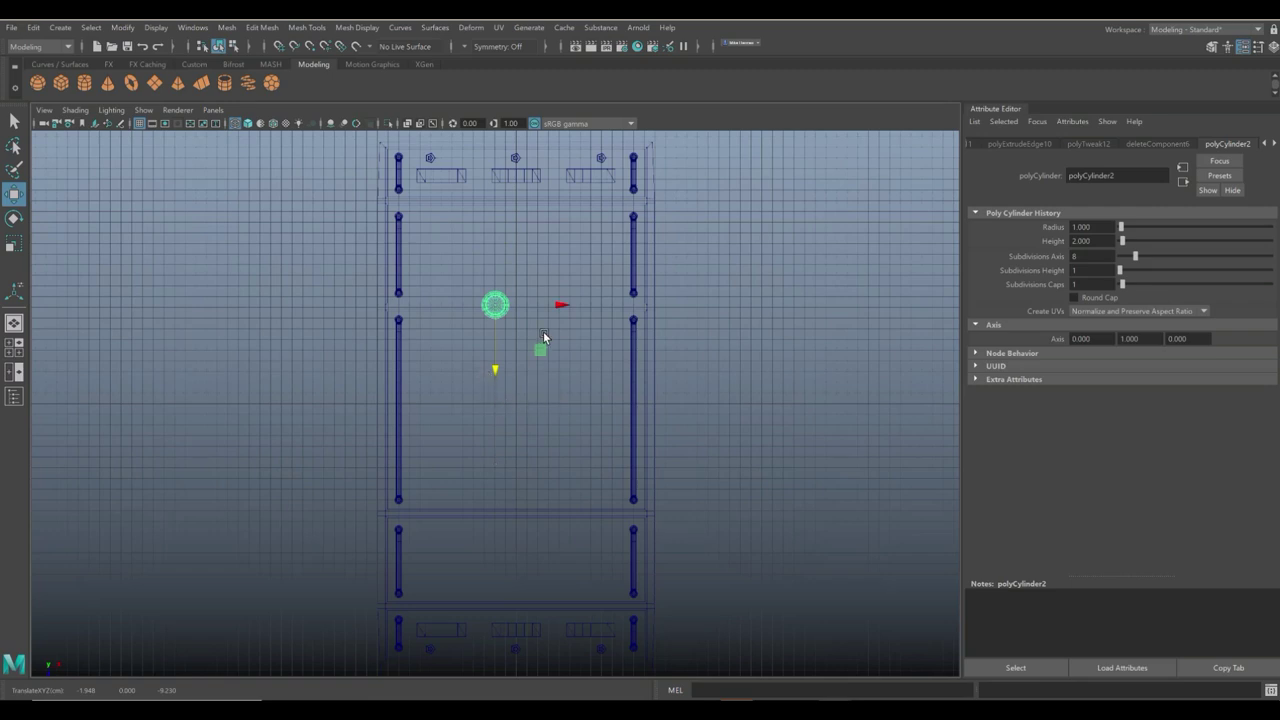
mouse_move(560, 310)
mouse_down()
mouse_move(632, 306)
mouse_move(580, 306)
mouse_up()
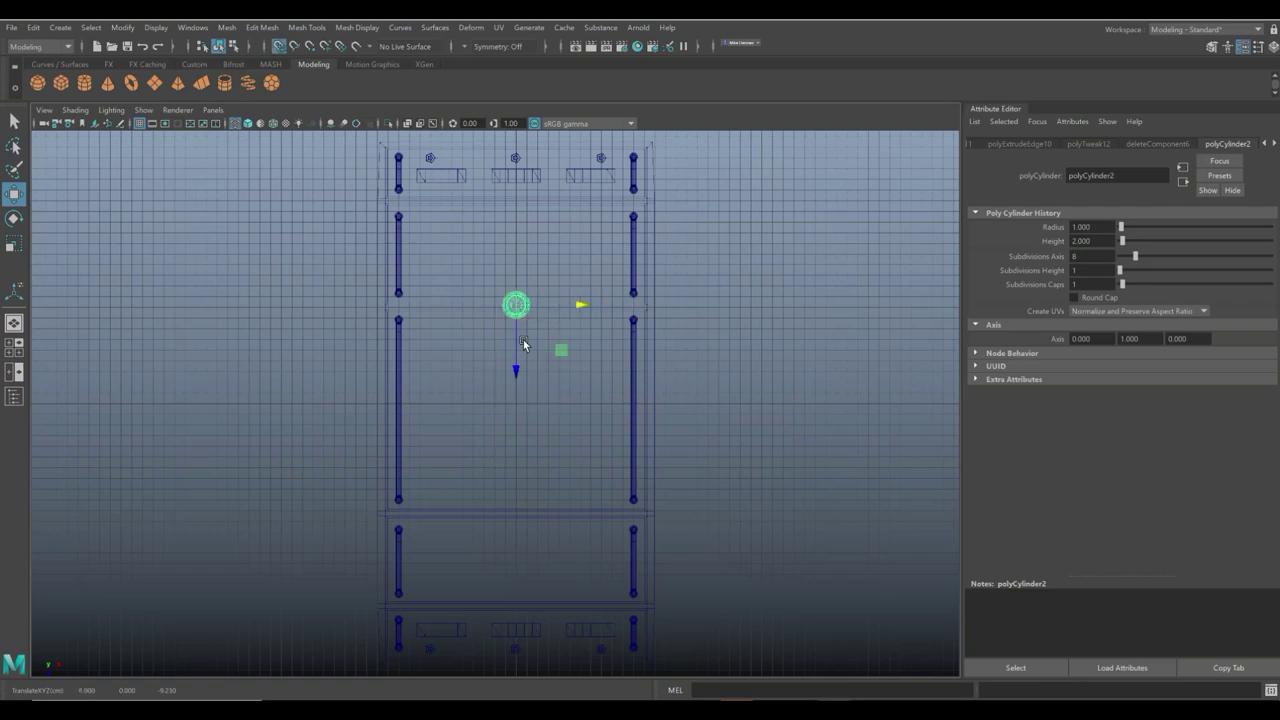
drag(516, 376, 432, 241)
Scale the dome down uniformly to about 0.46 so it suits the panel.
key(r)
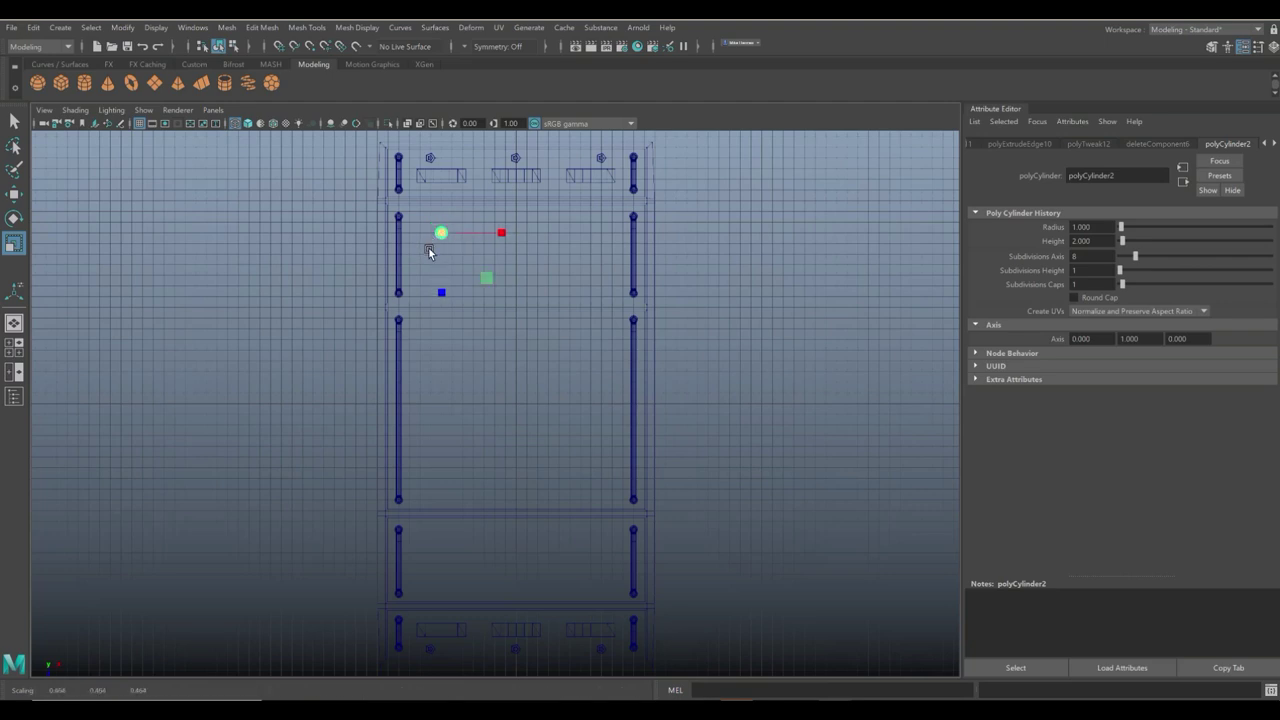
key(f)
scroll(437, 266, down, 5)
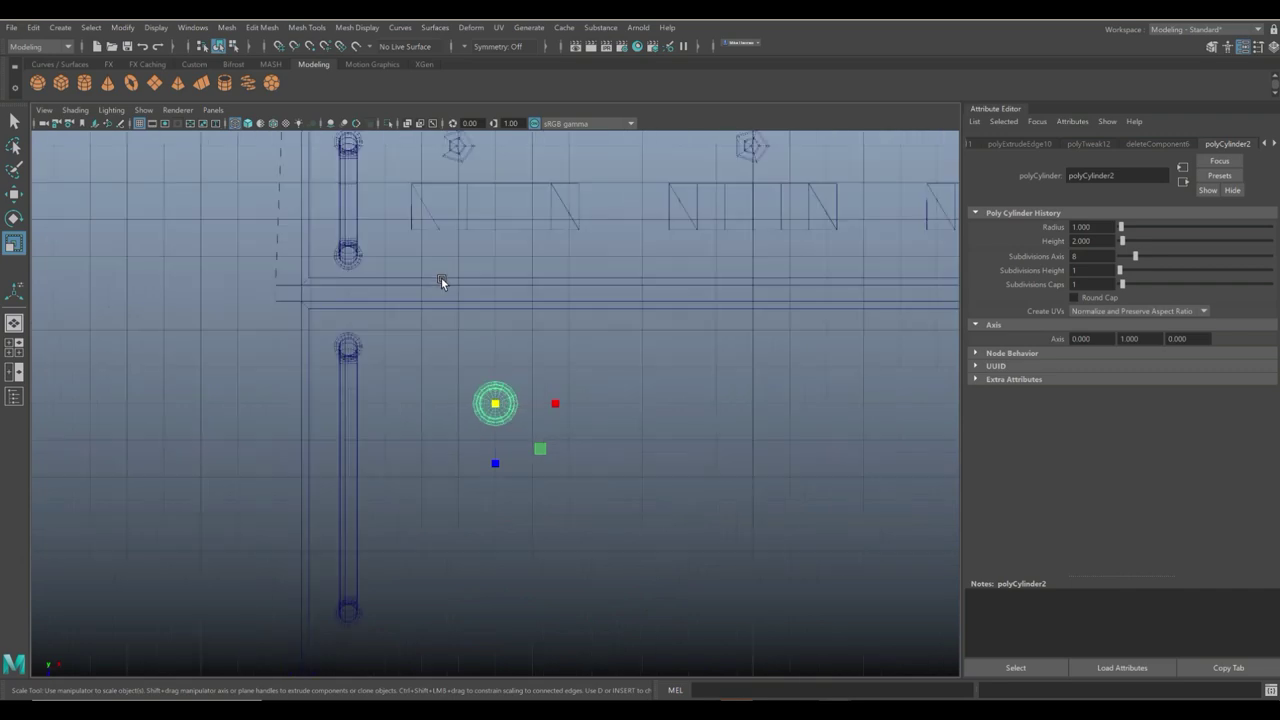
scroll(441, 278, down, 4)
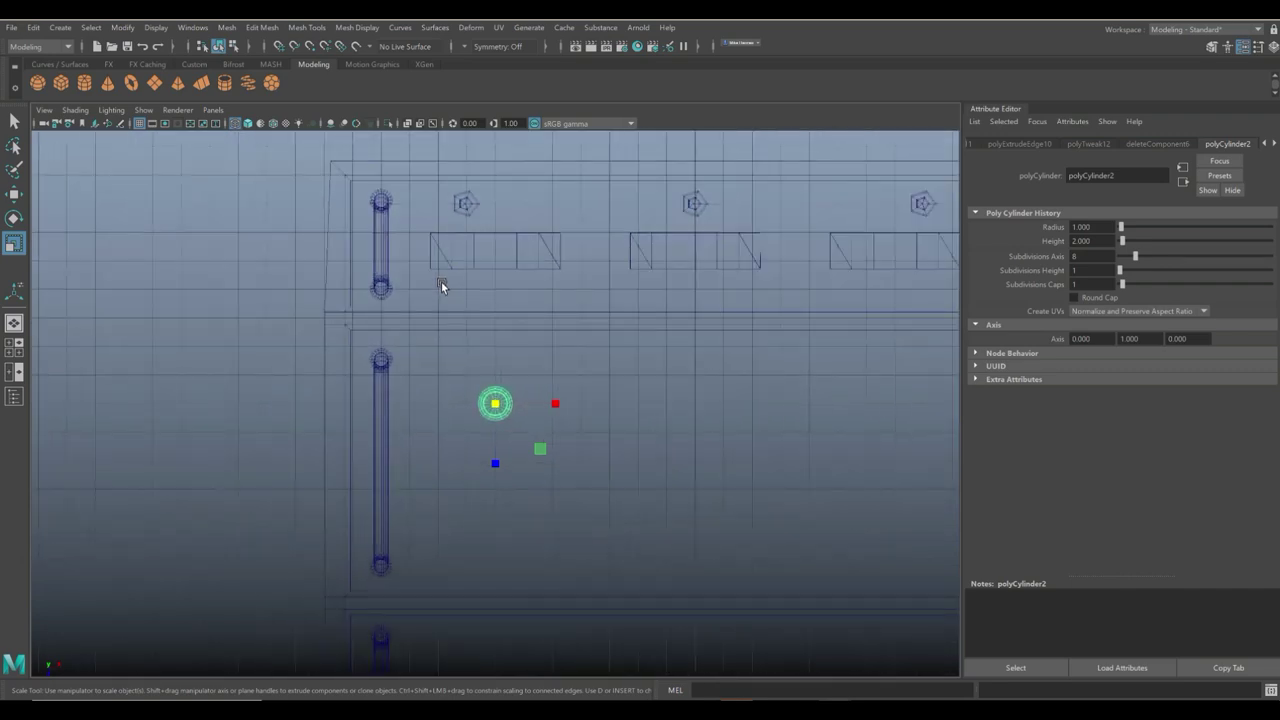
Duplicate the dome 2 units along X and repeat the duplication to form a row of nine domes across the panel.
key(ctrl+d)
key(w)
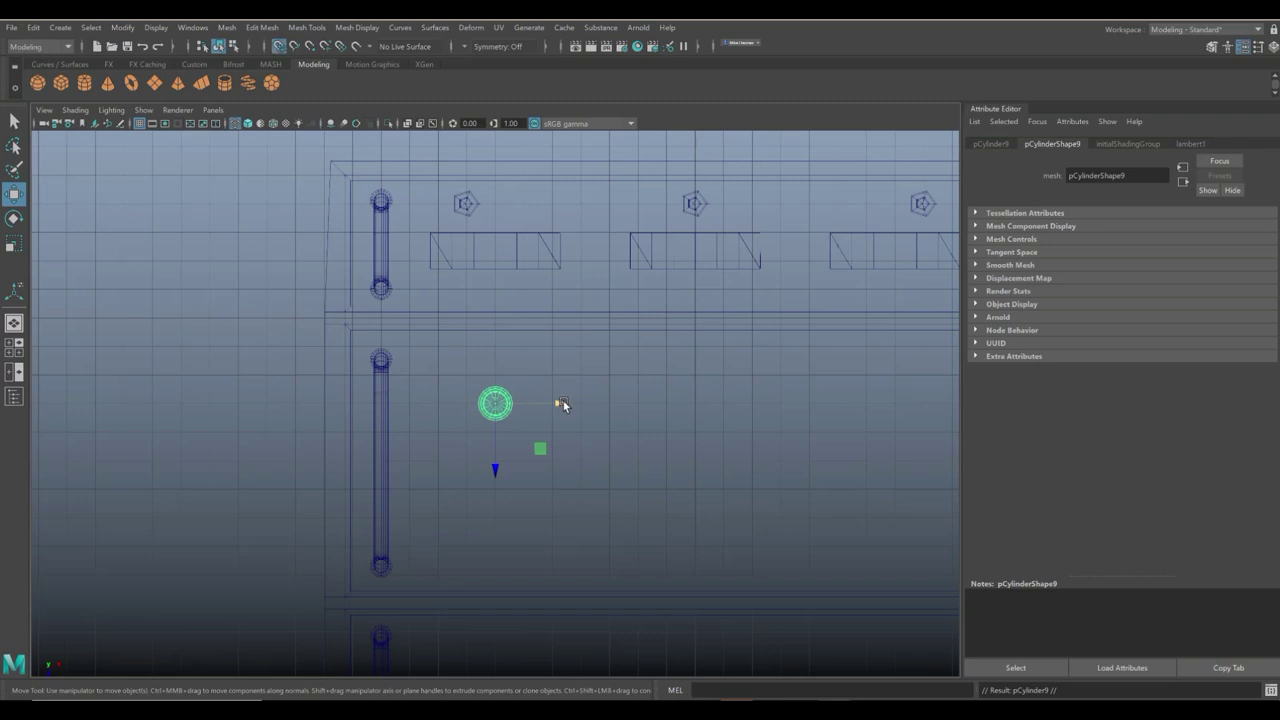
mouse_move(562, 404)
mouse_down()
mouse_move(645, 403)
mouse_move(557, 405)
mouse_up()
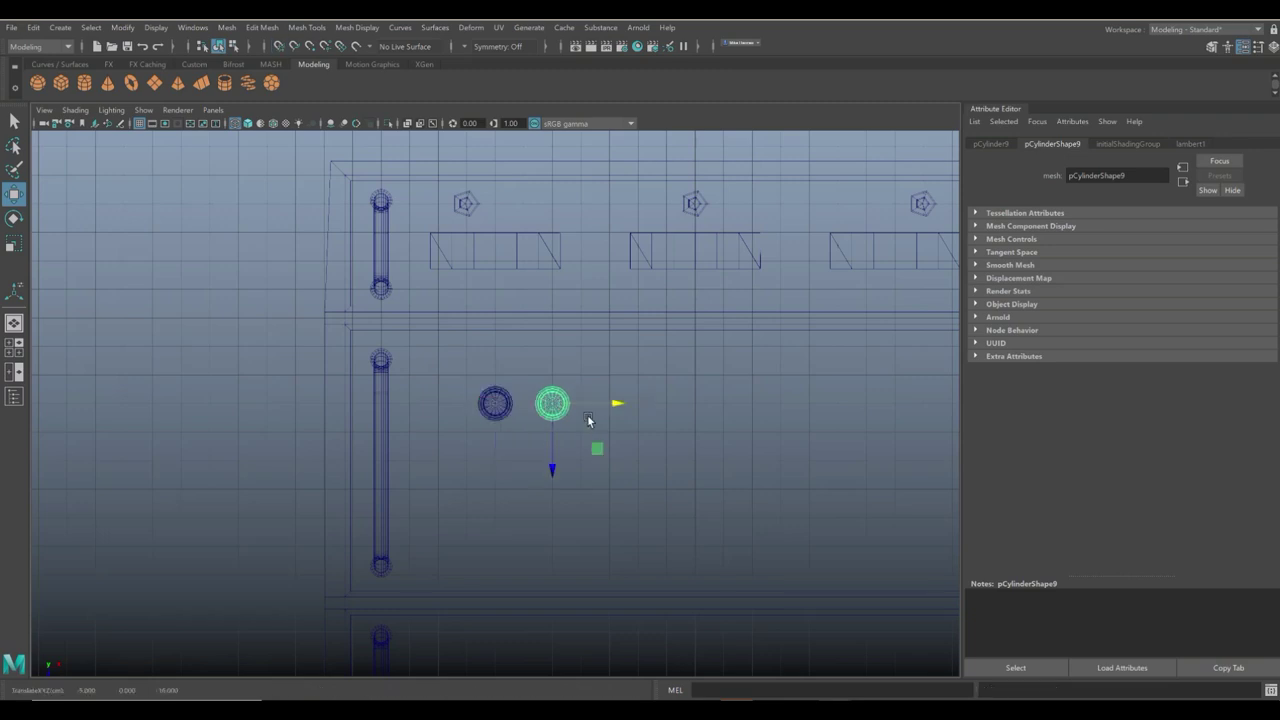
key(shift+d)
key(shift+d)
key(shift+d)
key(shift+d)
key(shift+d)
key(shift+d)
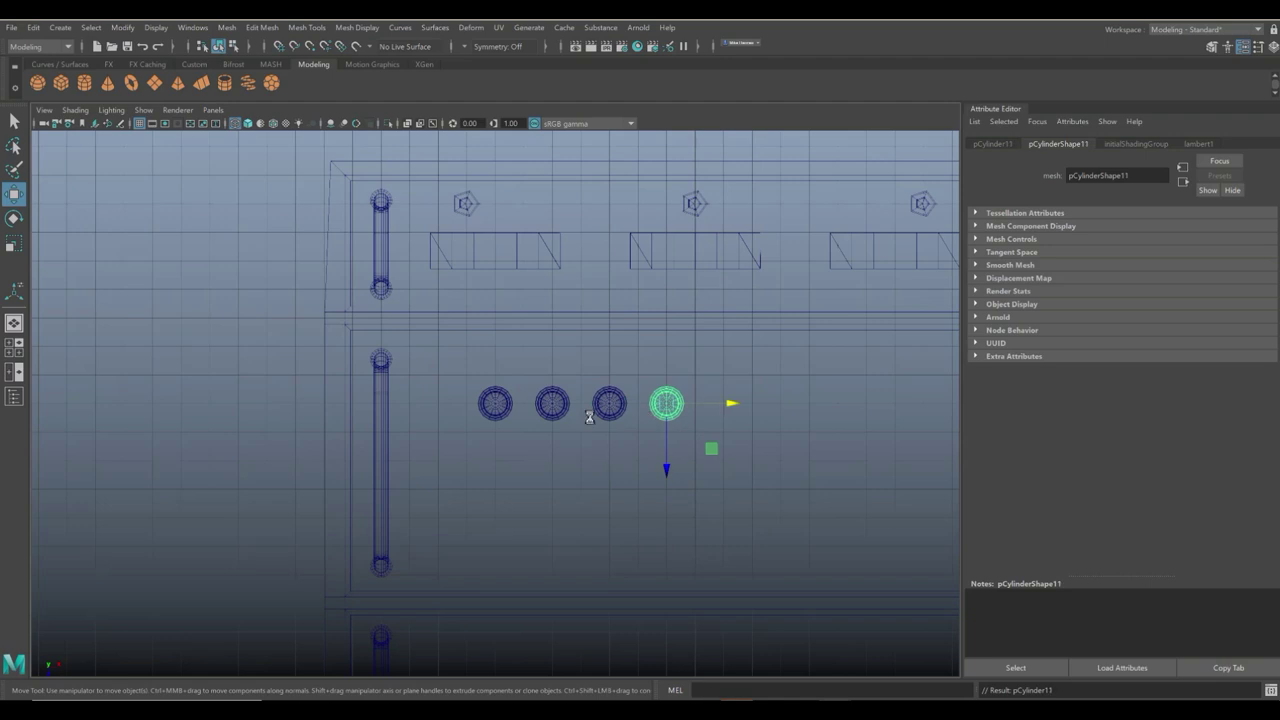
key(shift+d)
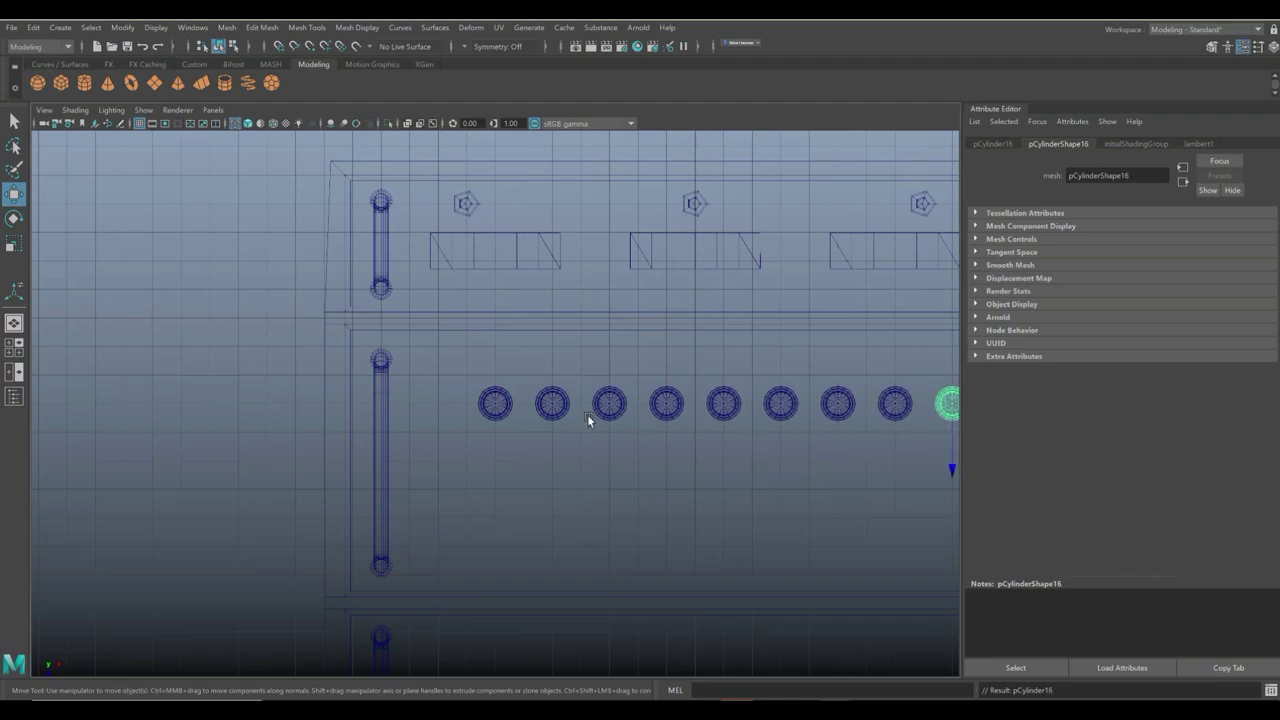
scroll(396, 424, down, 4)
scroll(396, 424, down, 2)
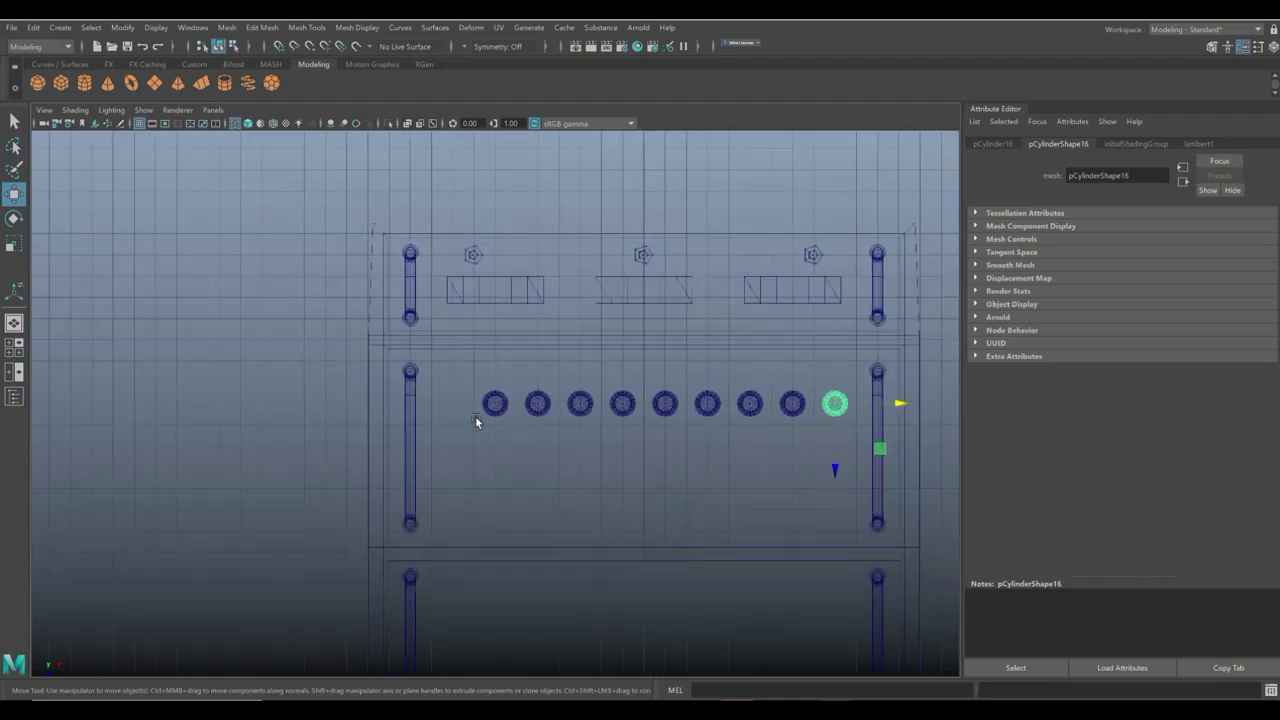
Combine the nine domes into one object and center its pivot.
drag(491, 393, 835, 403)
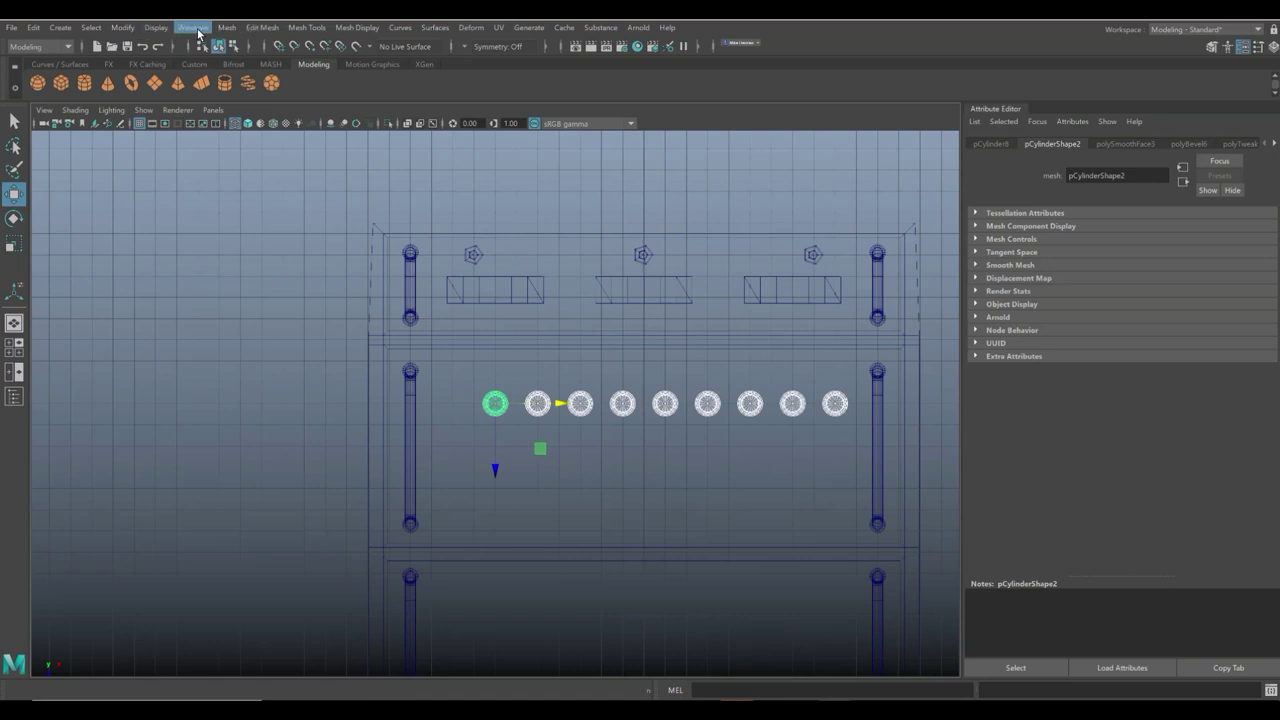
click(122, 28)
click(157, 126)
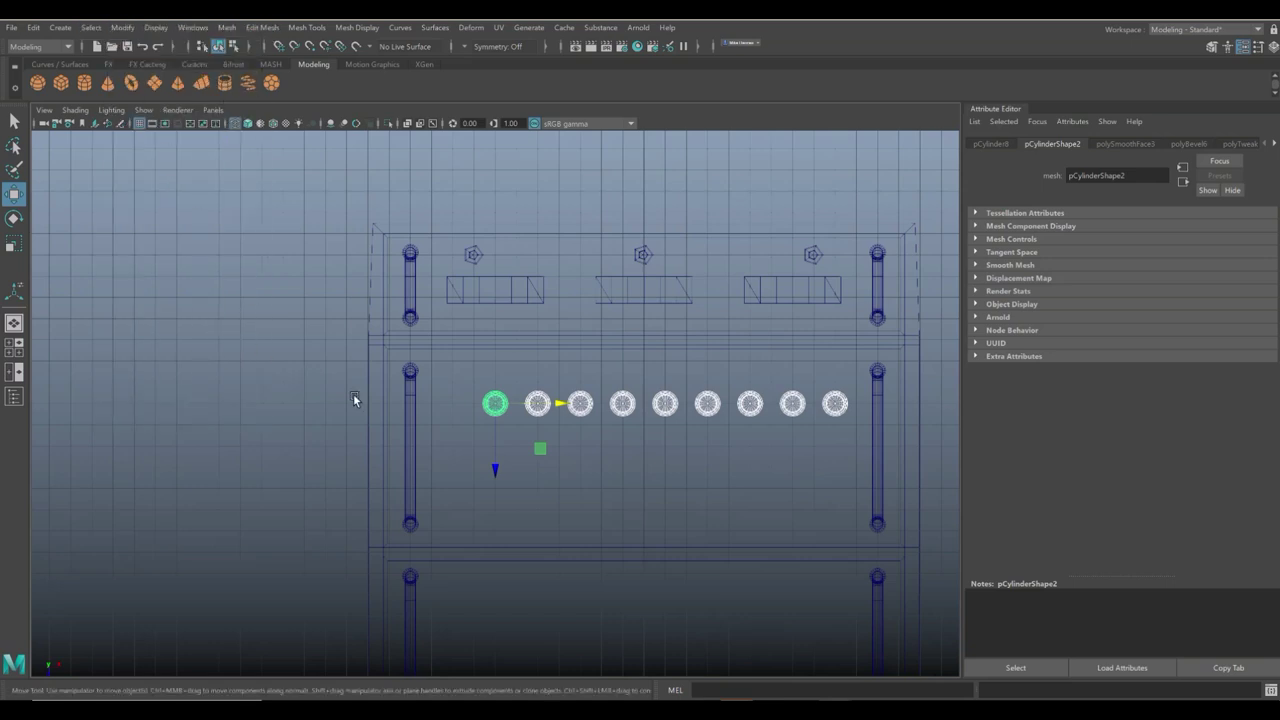
click(262, 27)
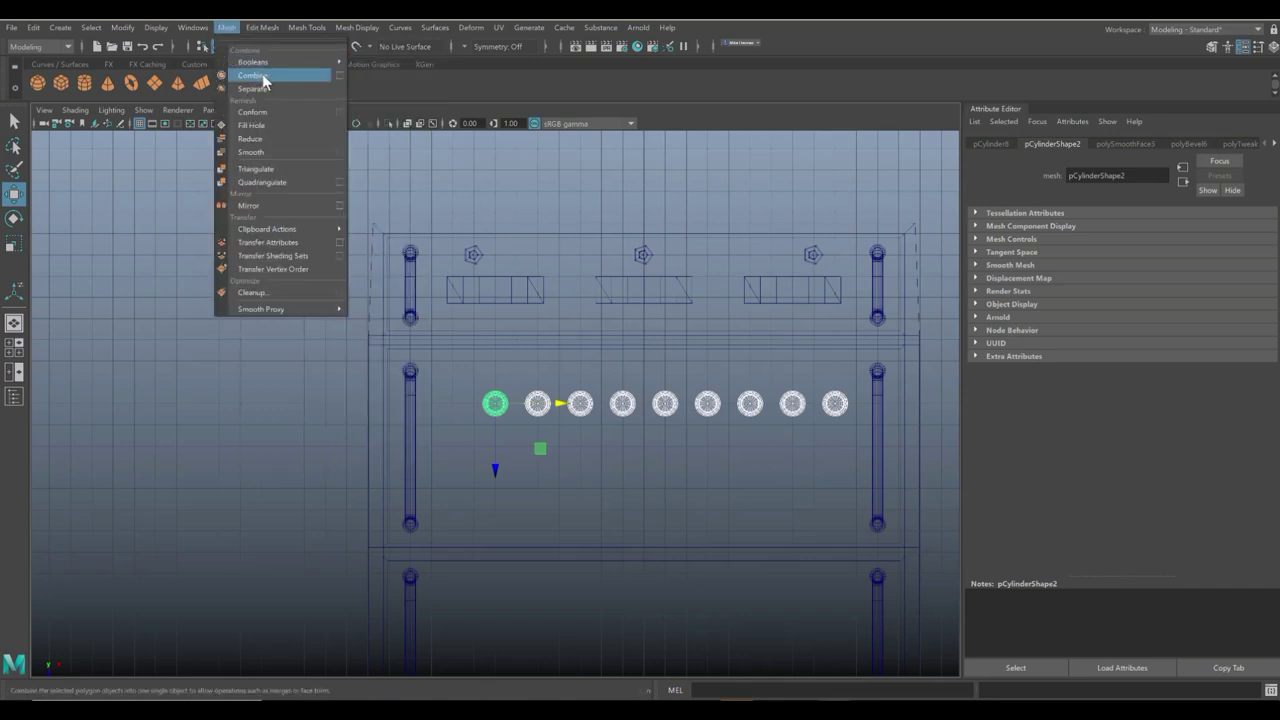
click(258, 75)
click(122, 28)
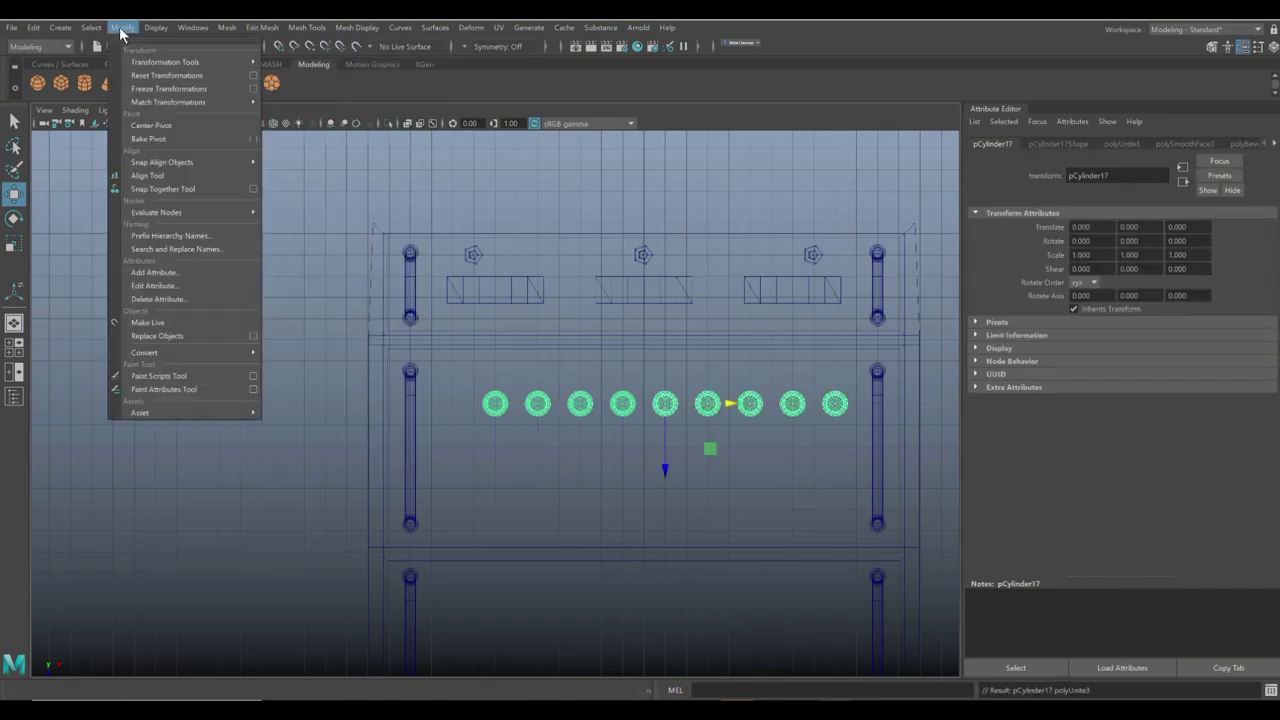
click(163, 128)
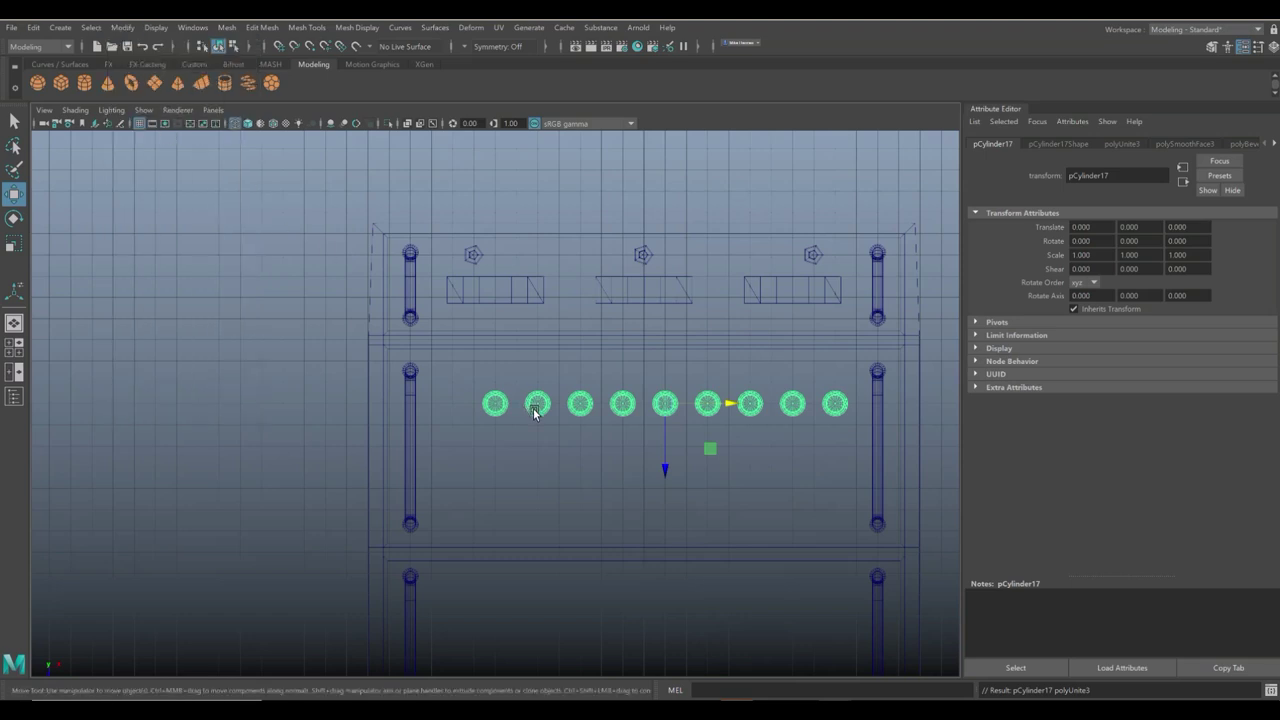
Center the dome row between the handles at X -1, Z about -0.61, then raise it to stand out from the panel, and deselect it.
drag(735, 403, 643, 407)
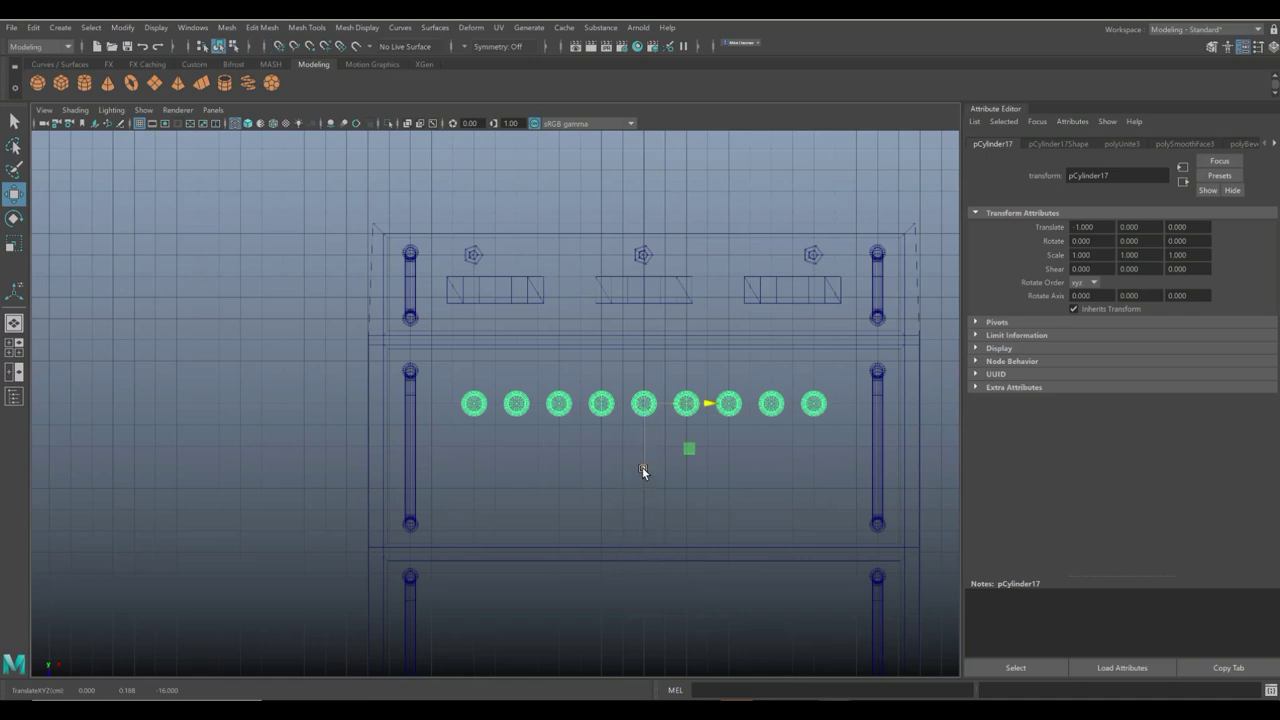
drag(643, 472, 643, 456)
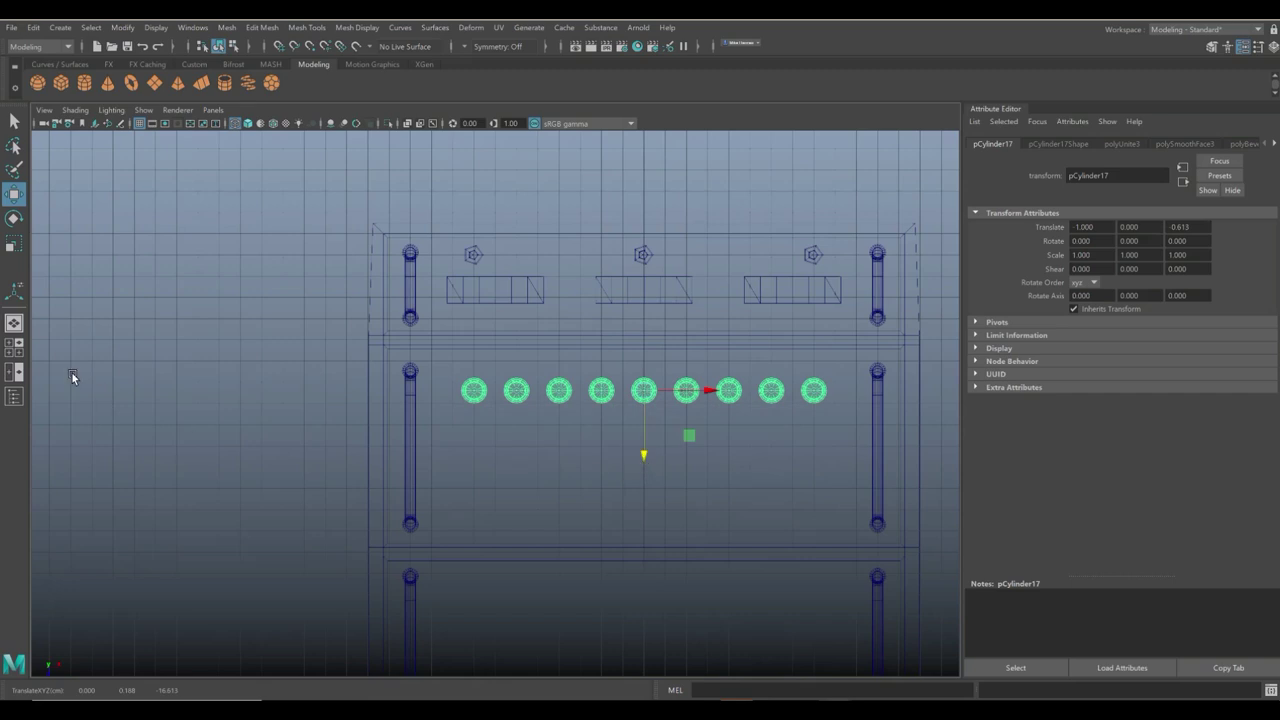
click(14, 346)
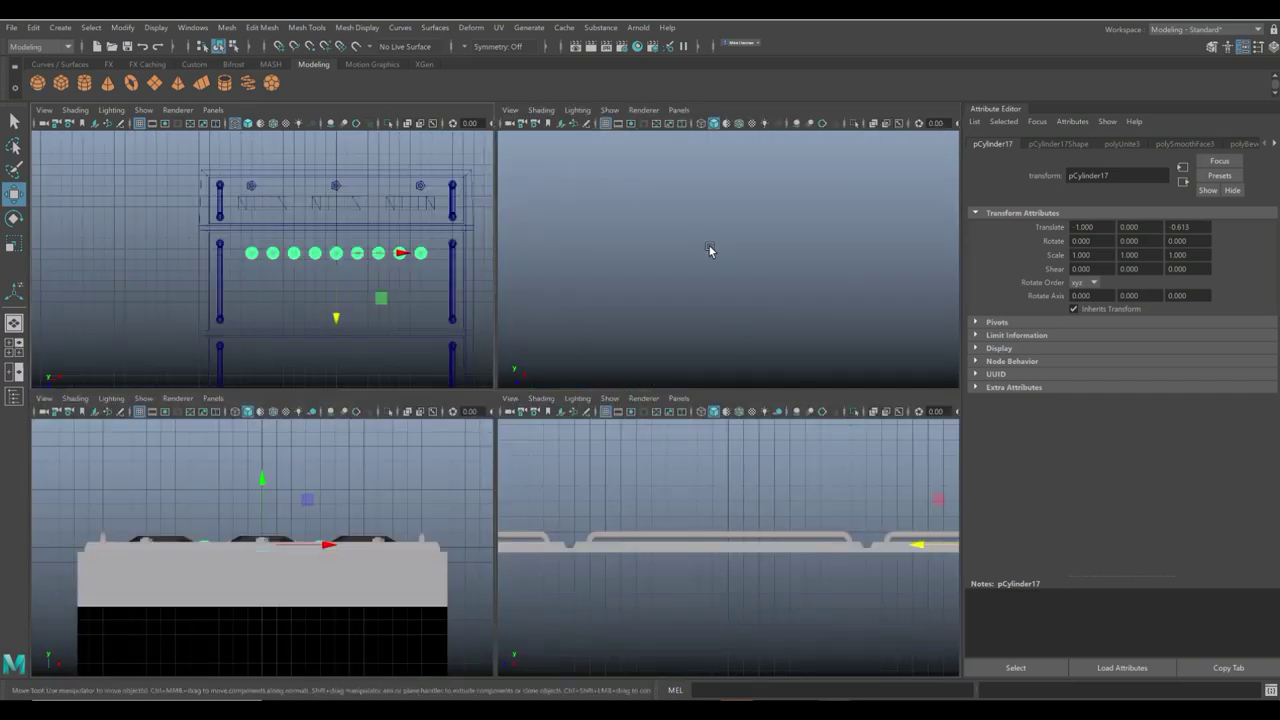
key(space)
key(f)
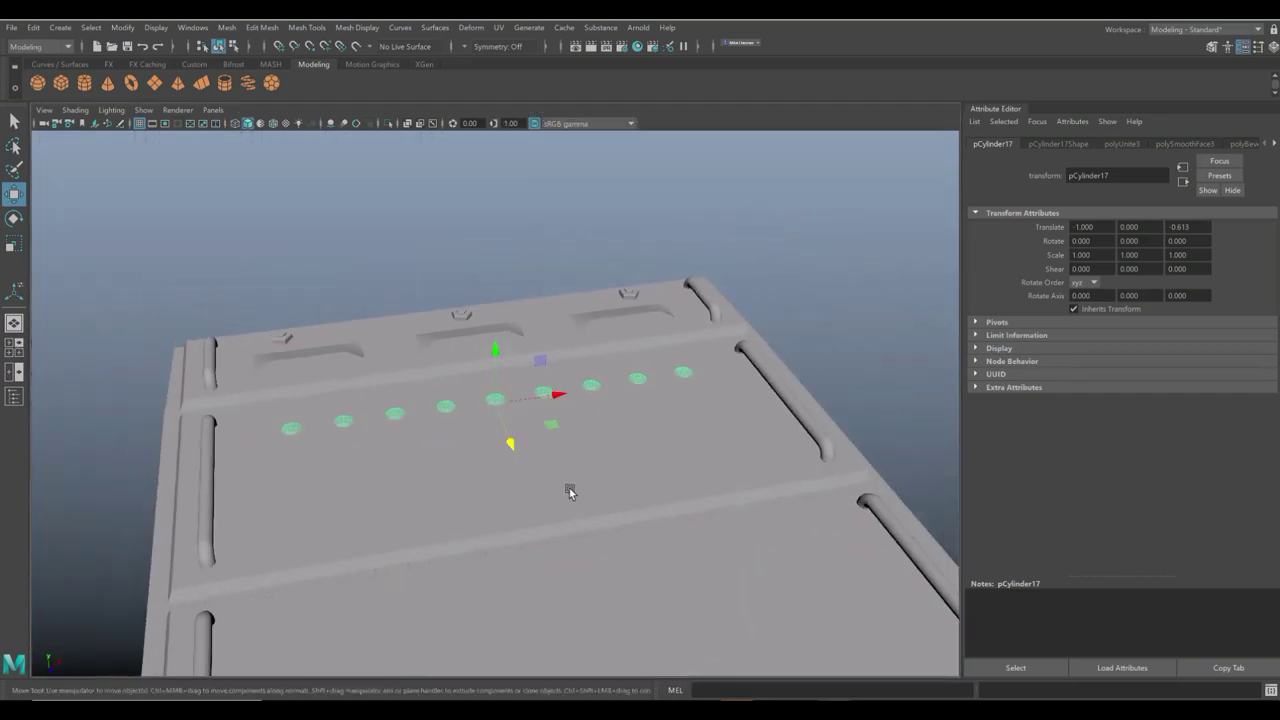
alt+drag(569, 488, 509, 417)
drag(489, 339, 498, 330)
click(667, 305)
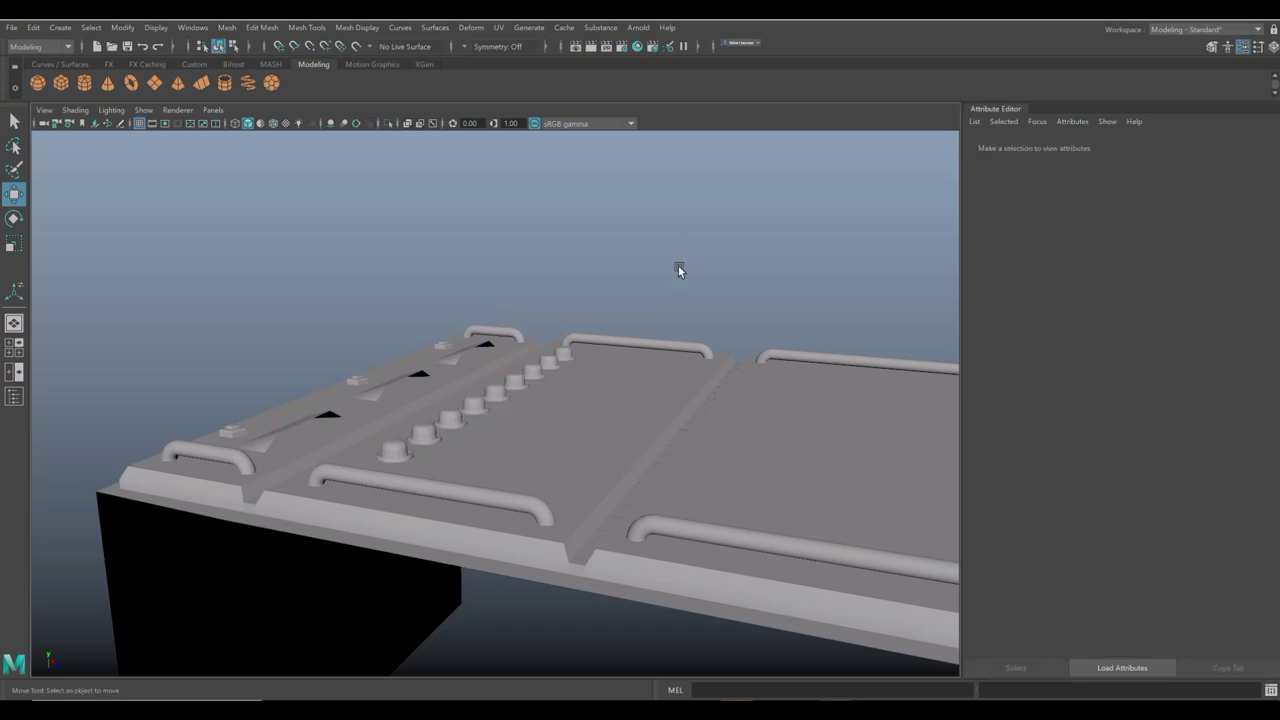
Create a polygon cube and raise it above the panelled model to about Y 15.27.
alt+drag(677, 266, 685, 389)
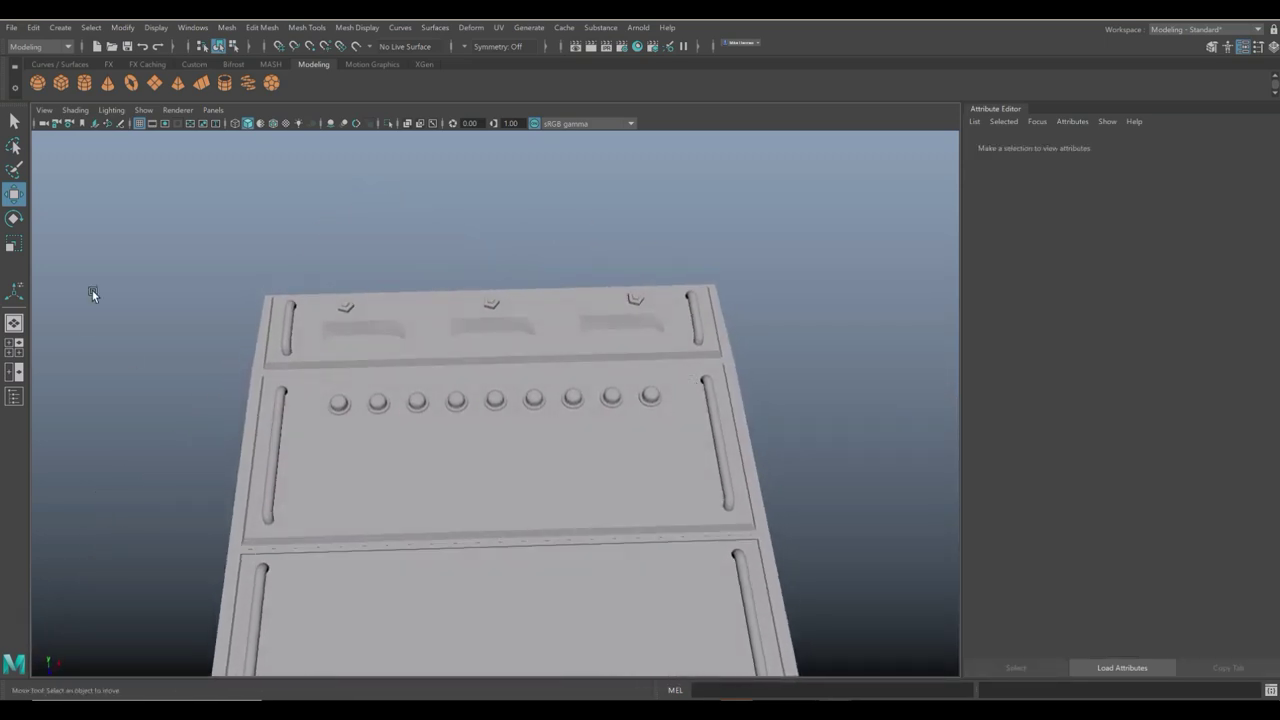
click(62, 84)
scroll(427, 414, down, 10)
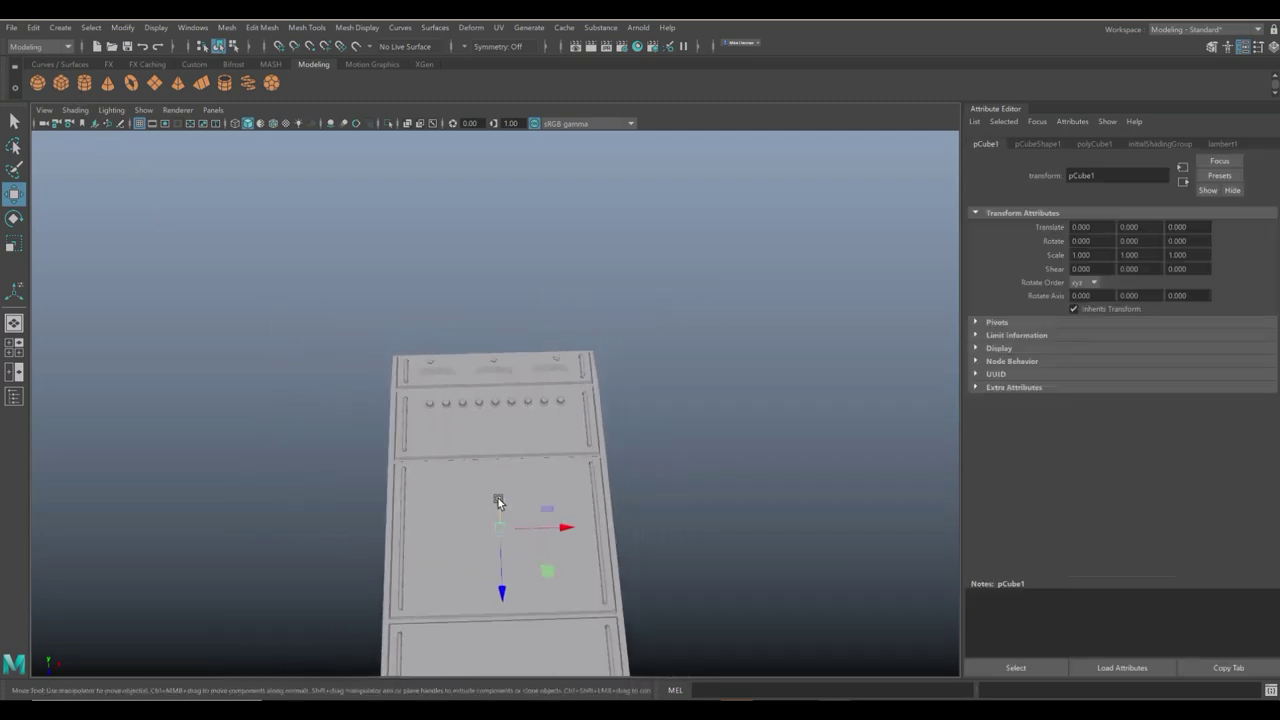
drag(498, 500, 497, 456)
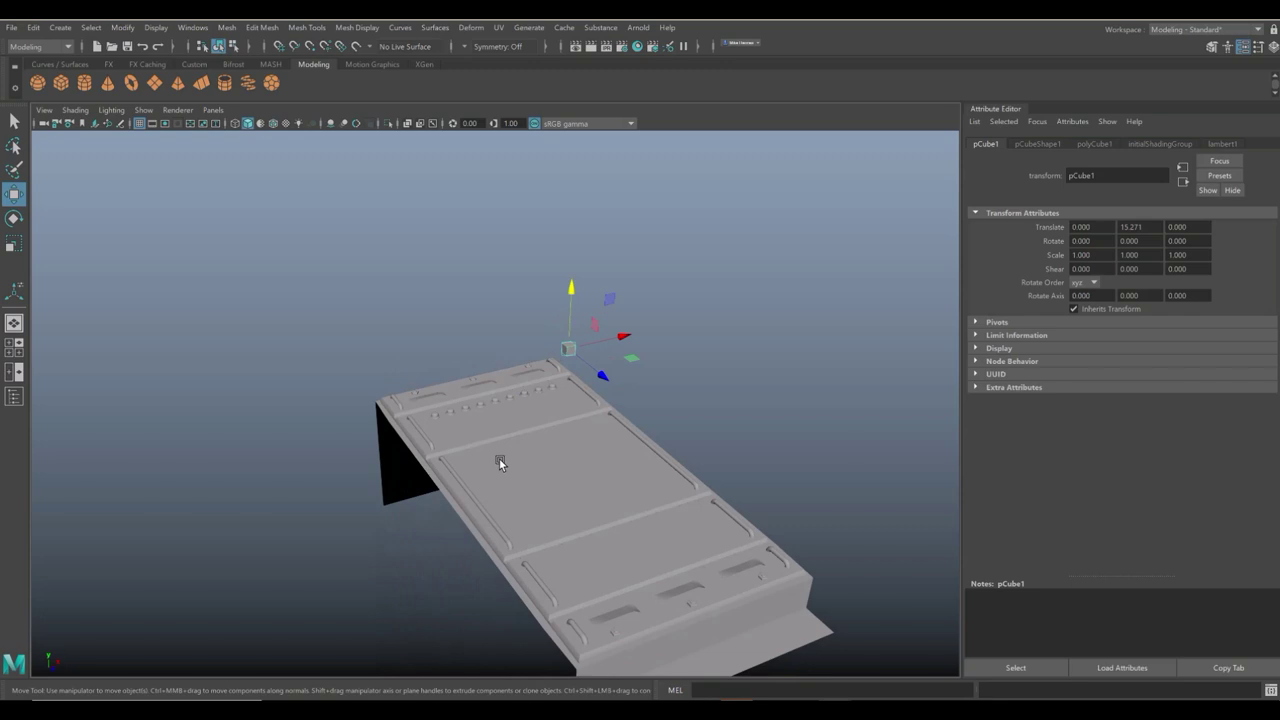
Flatten and widen the cube into a thin plate, scaled to about 2.18 in X and 0.028 in Y.
key(f)
key(r)
drag(493, 350, 609, 374)
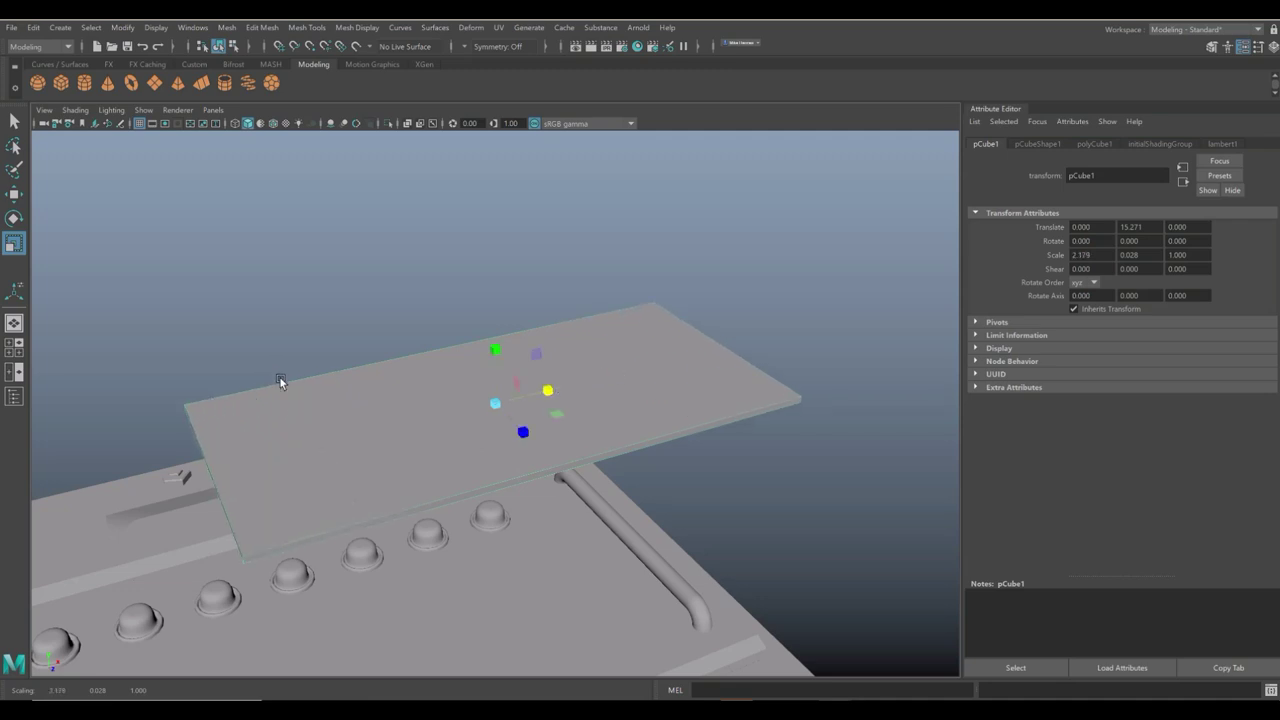
Bevel the upper perimeter edges of the thin plate and return to object mode.
right_drag(307, 354, 309, 324)
click(318, 373)
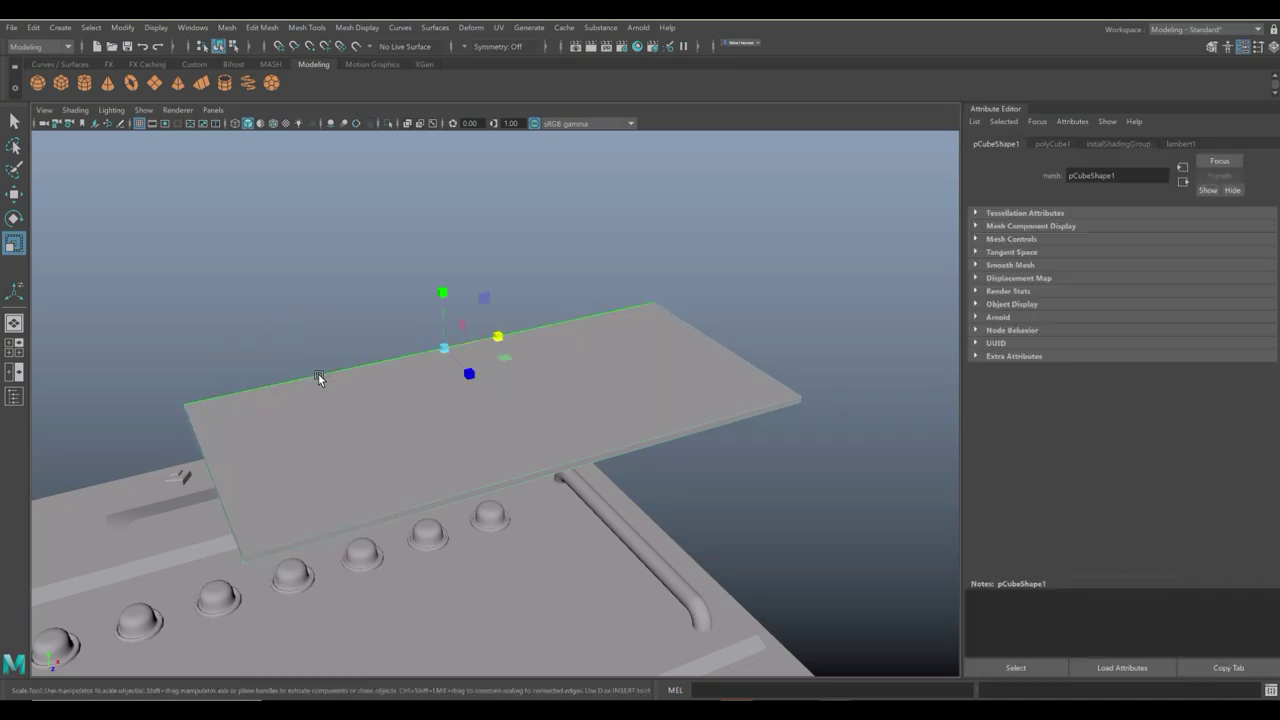
click(222, 497)
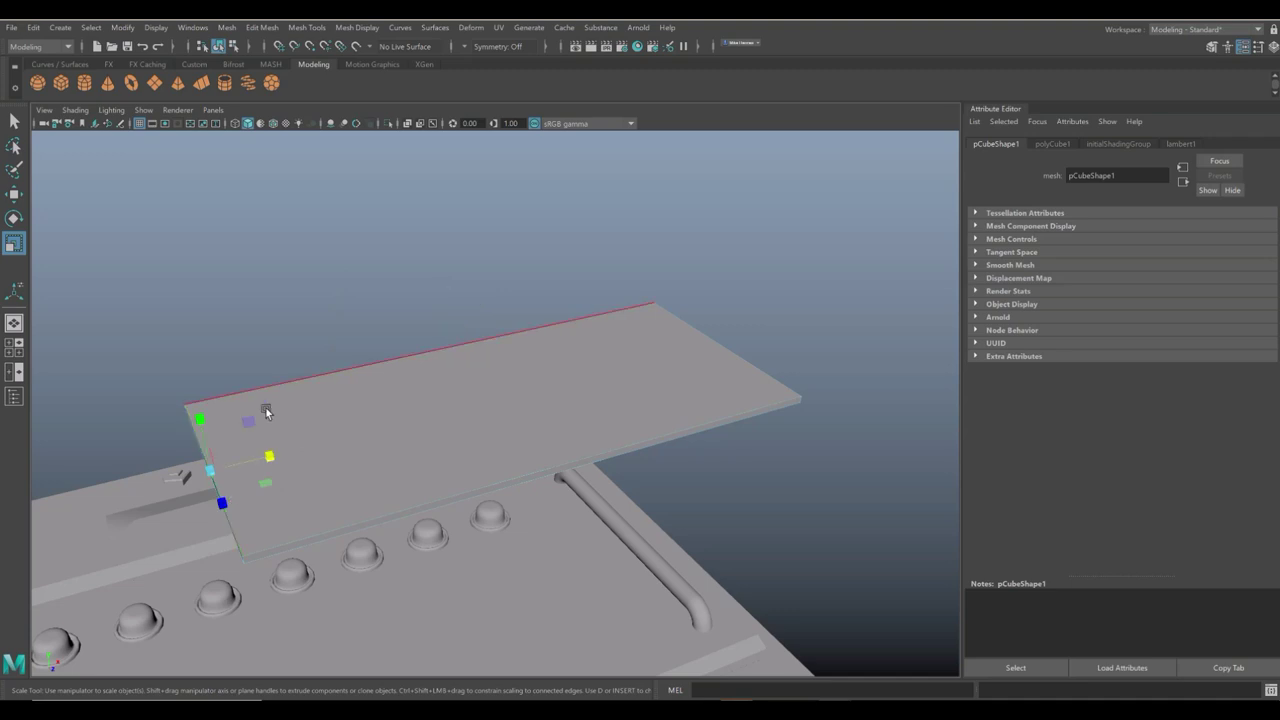
shift+click(298, 379)
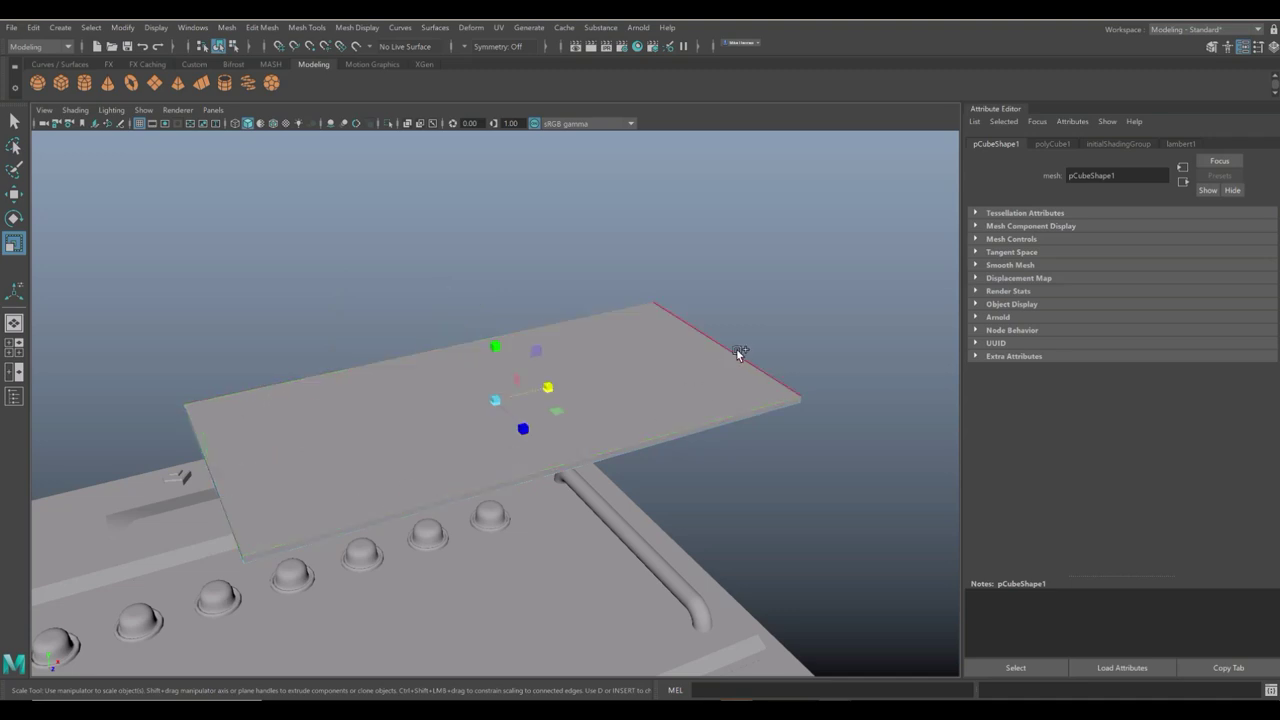
click(262, 27)
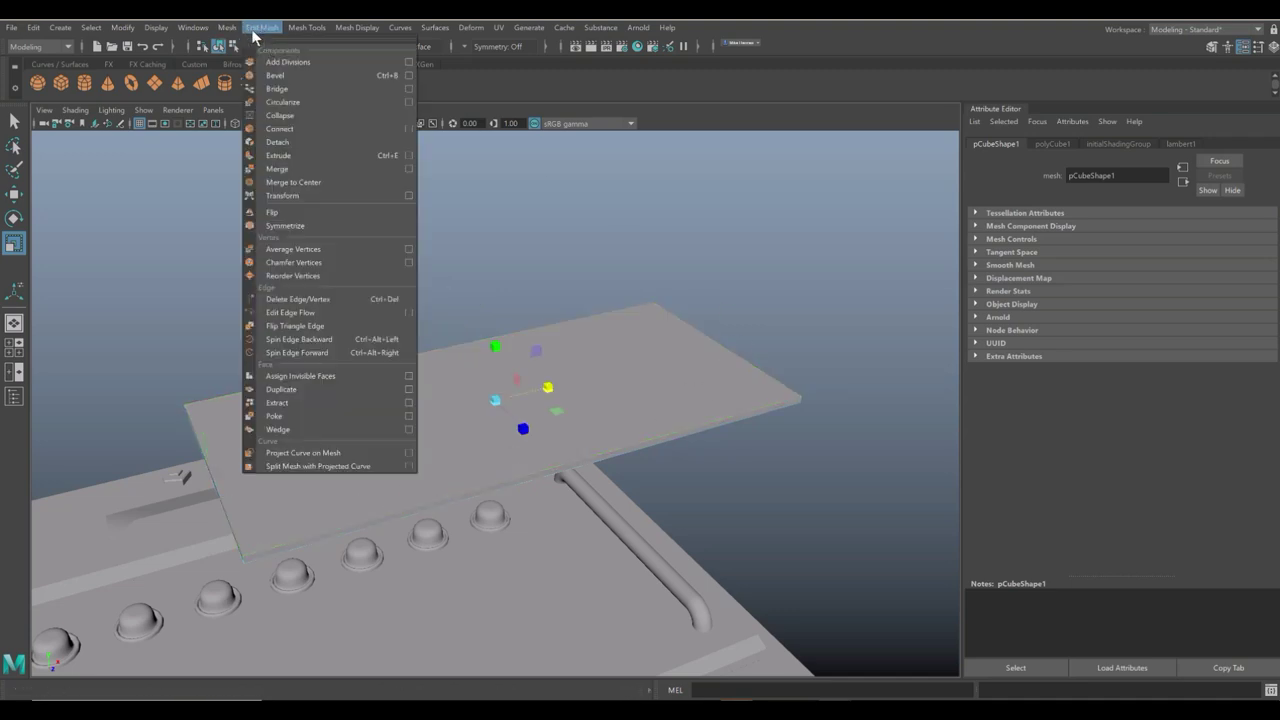
click(308, 88)
click(367, 238)
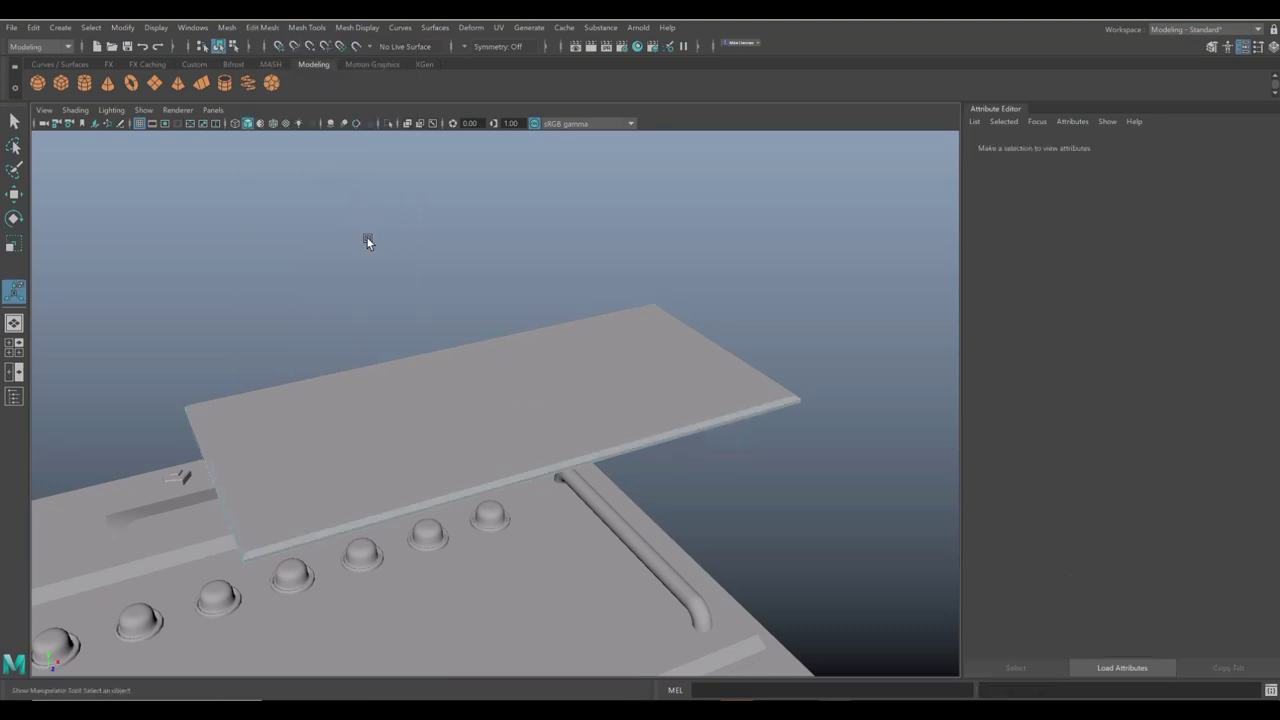
right_drag(433, 362, 523, 334)
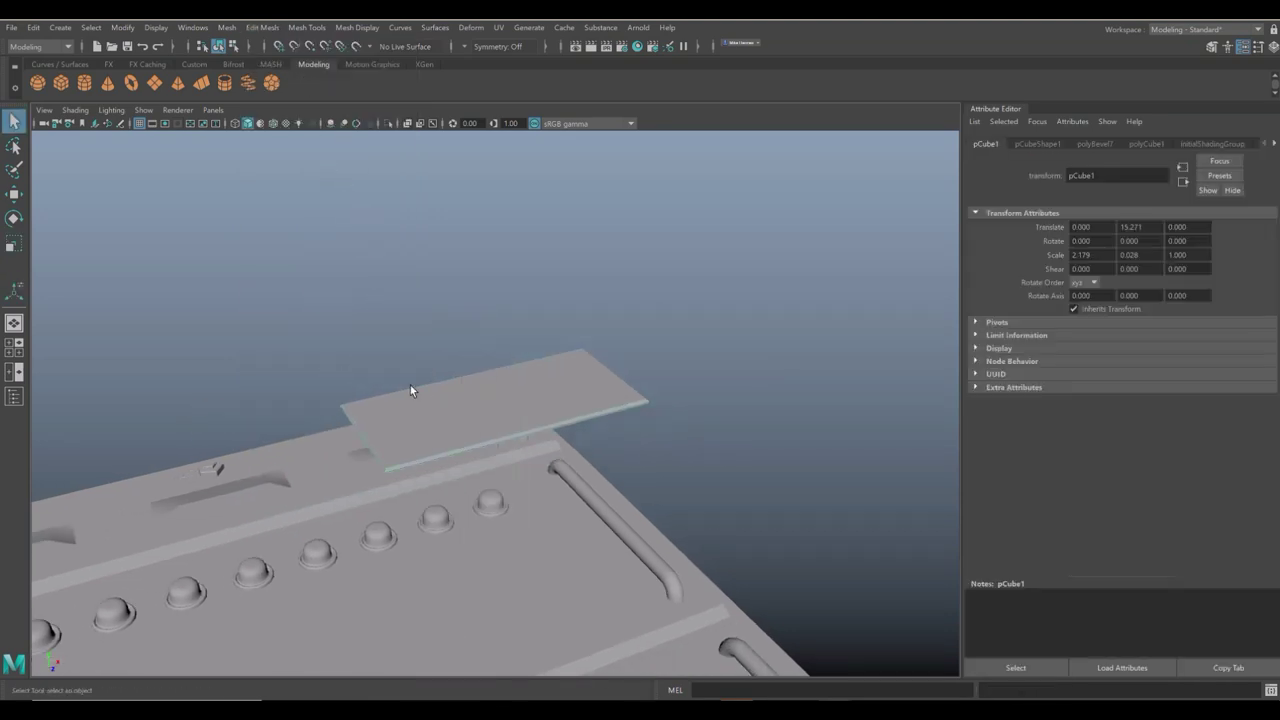
In the top view, move the plate along Z to -15, just below the middle dome of the row.
click(16, 374)
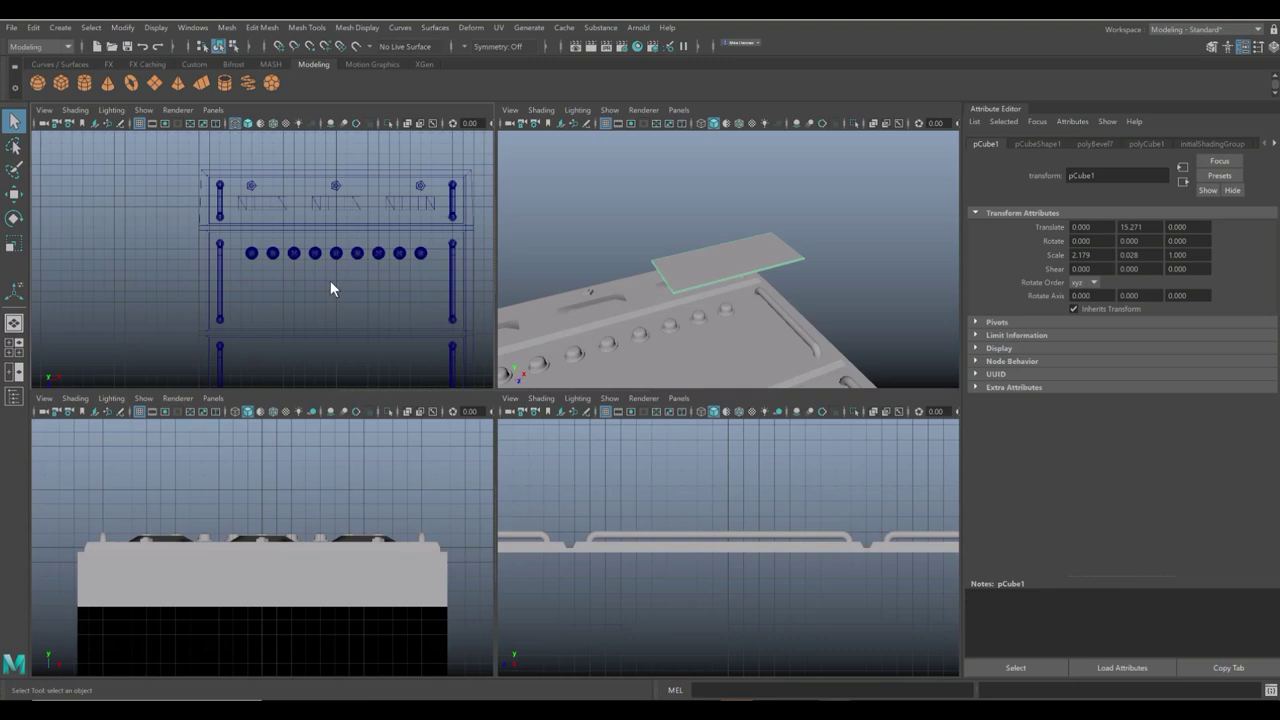
key(space)
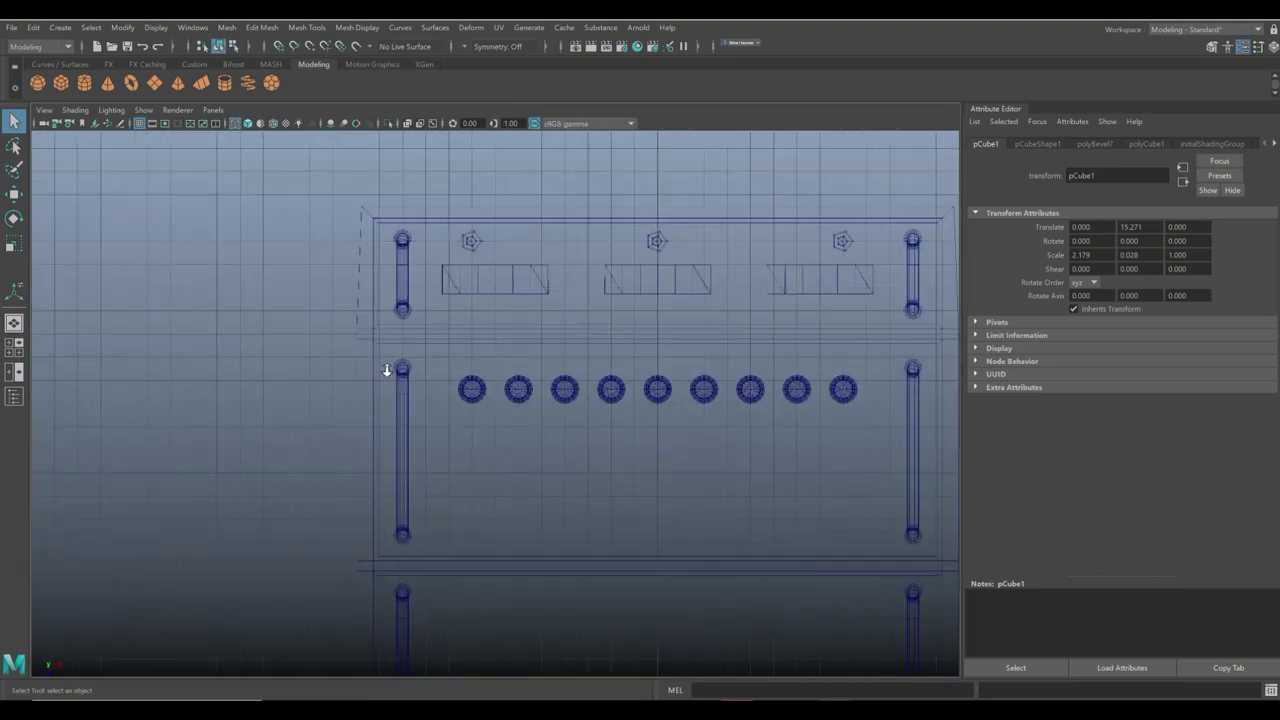
key(f)
scroll(387, 369, down, 15)
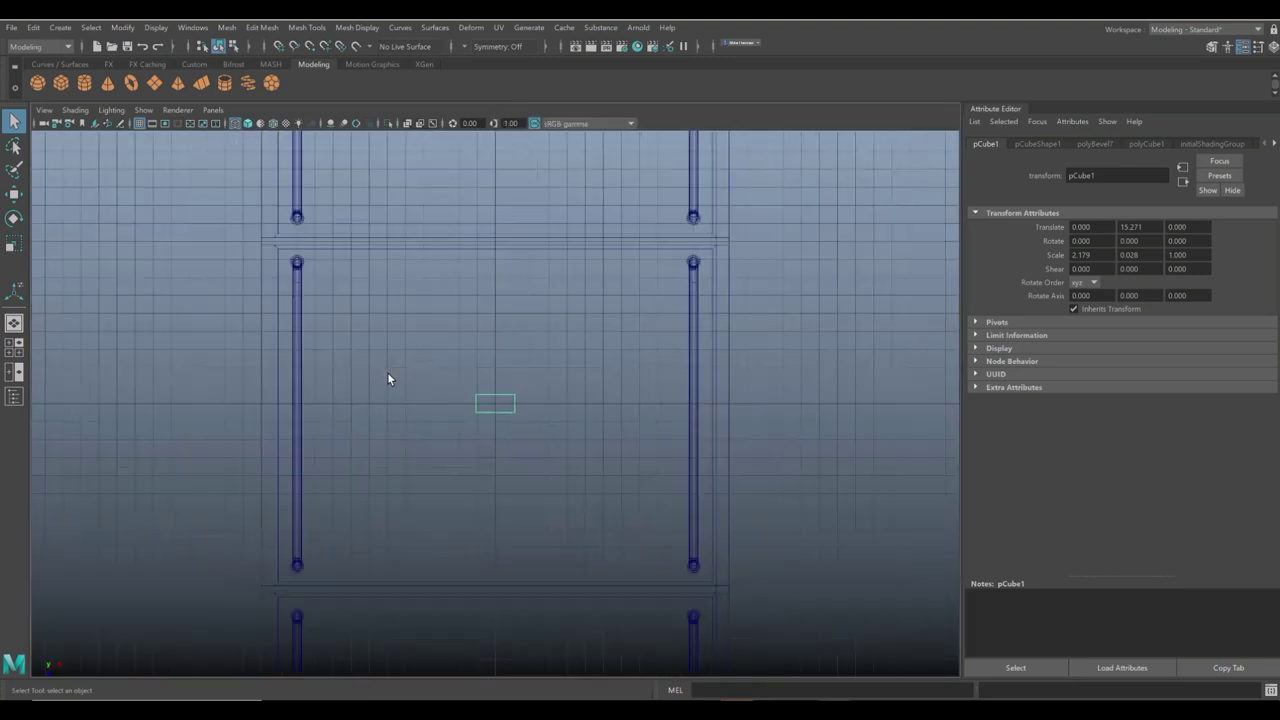
key(w)
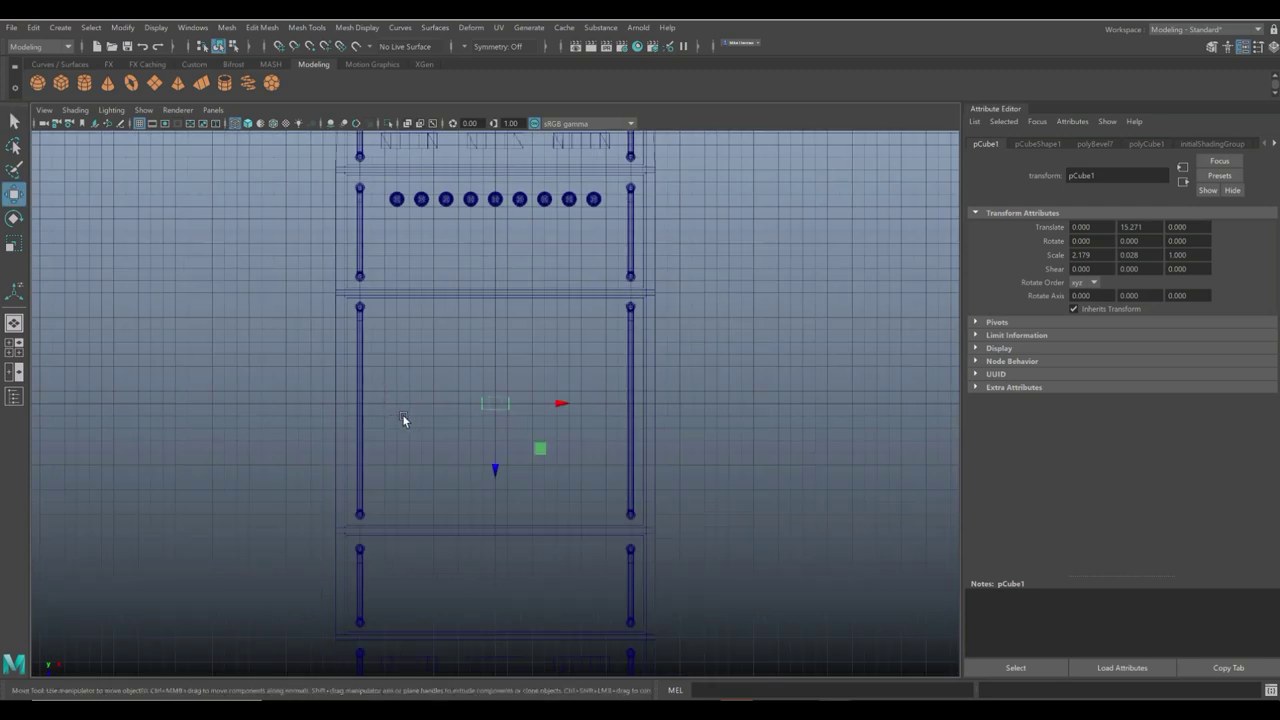
drag(498, 470, 503, 253)
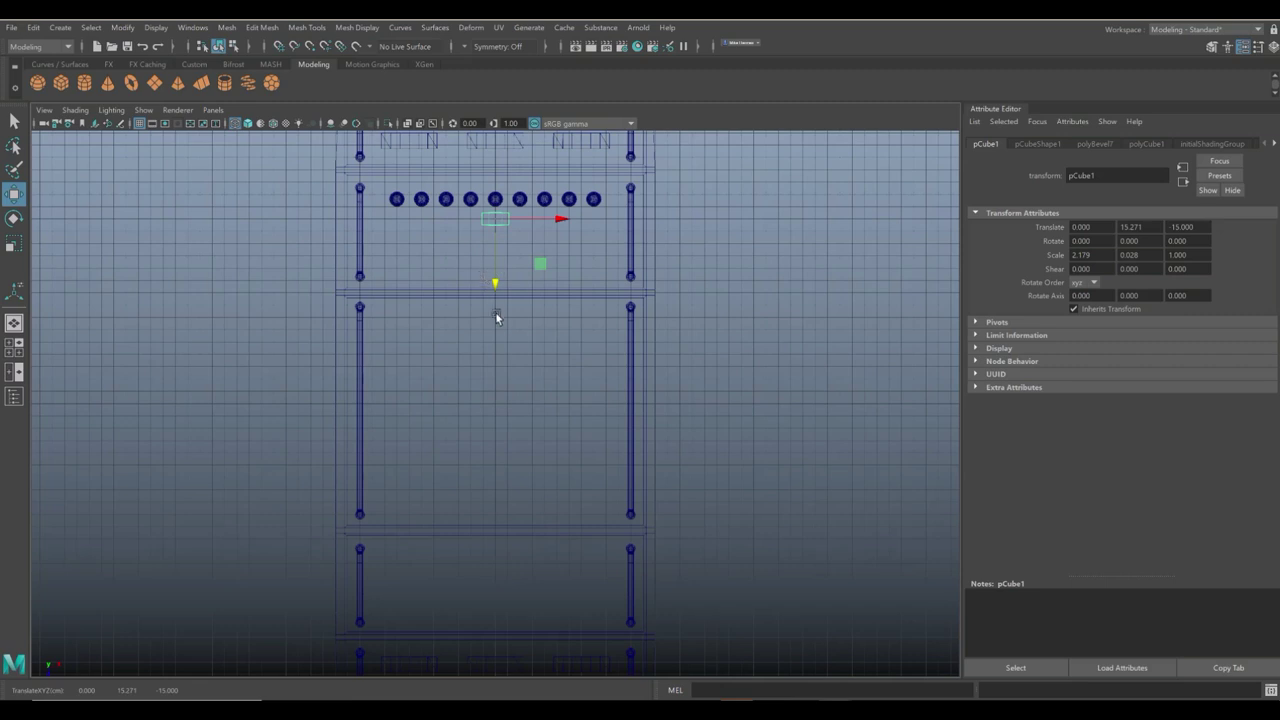
Scale the plate down uniformly to about 1.12 in X and move it closer to the middle dome, to Z about -15.44.
scroll(496, 316, up, 5)
scroll(496, 336, up, 2)
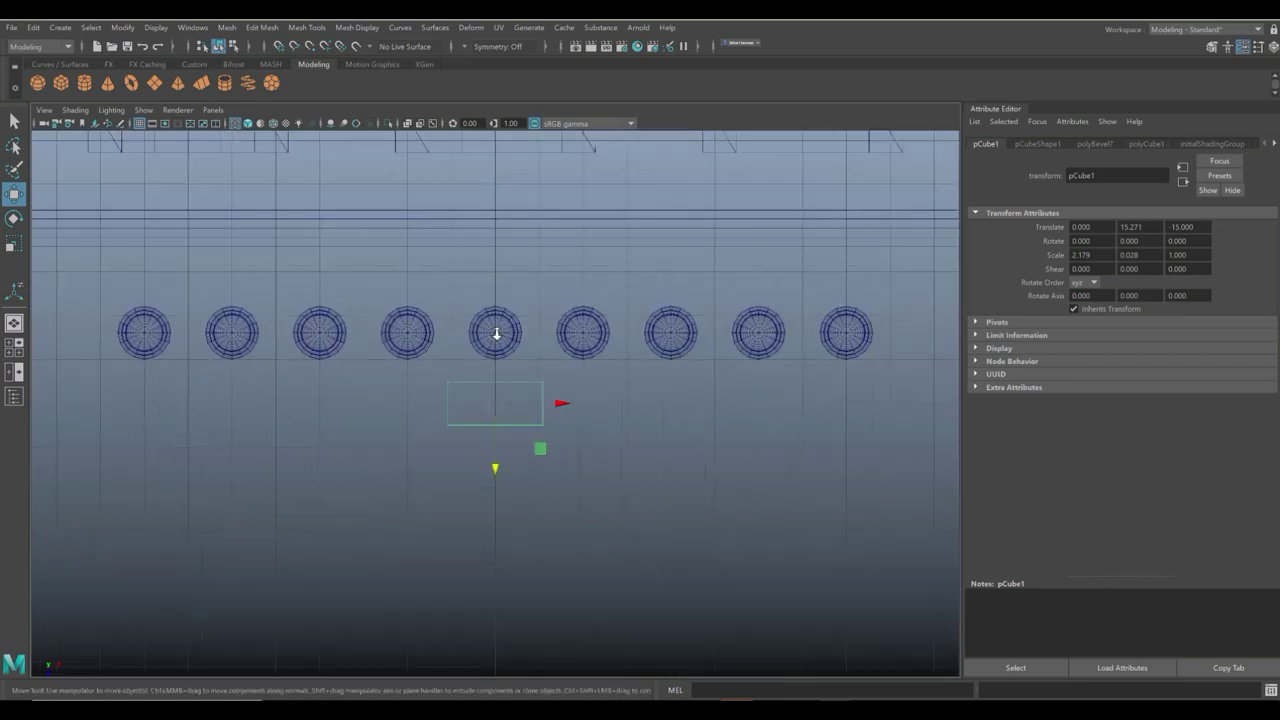
key(r)
drag(494, 408, 469, 406)
key(w)
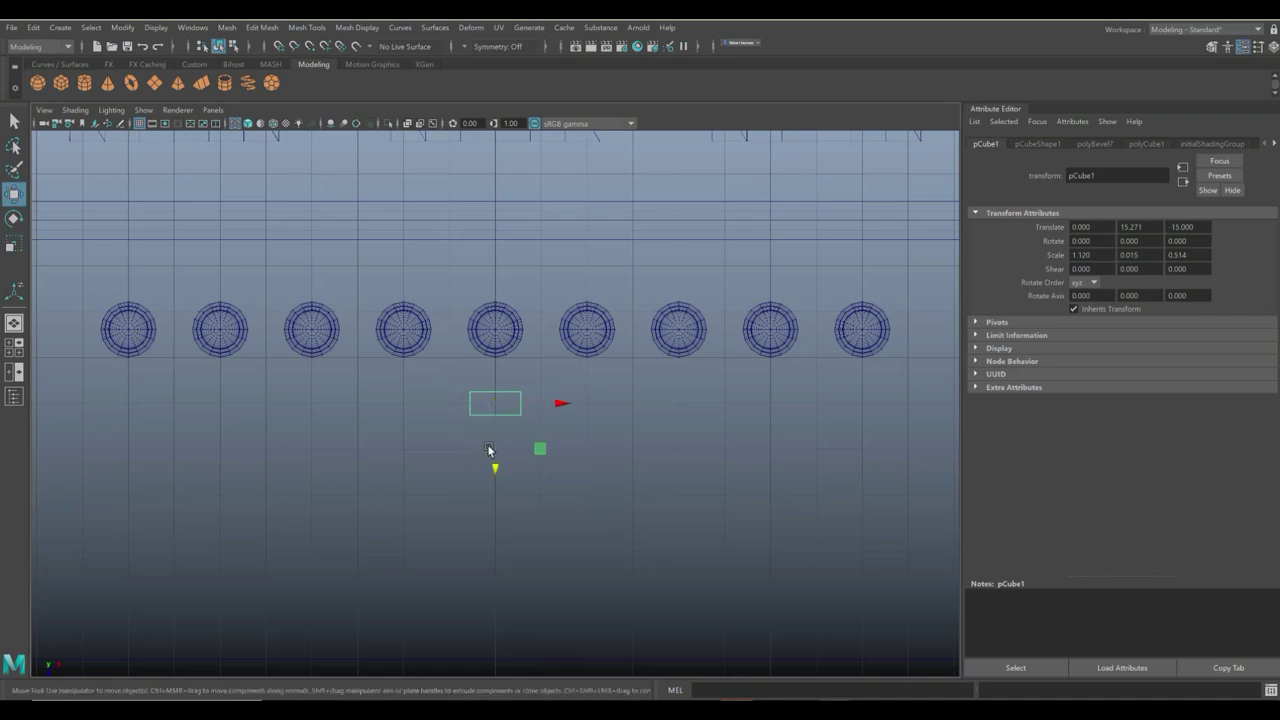
drag(498, 463, 498, 447)
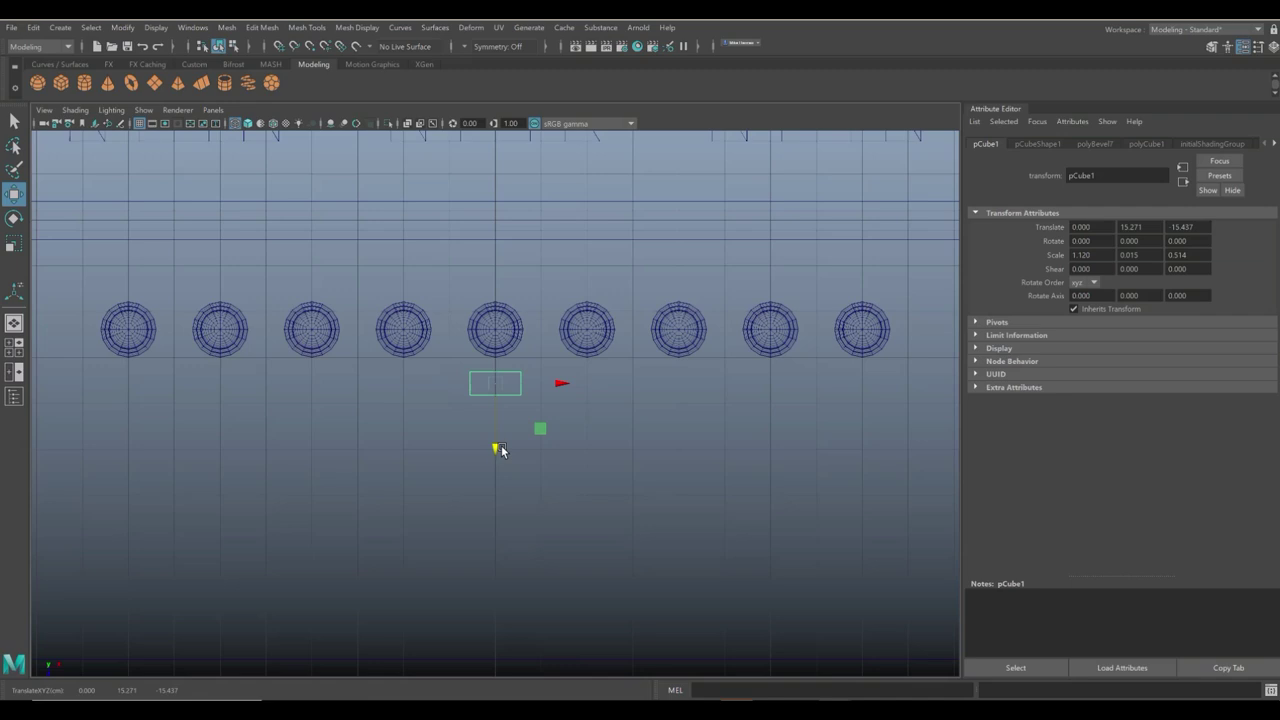
Duplicate the plate and move the copy along X to -2, below the neighbouring dome.
key(ctrl+d)
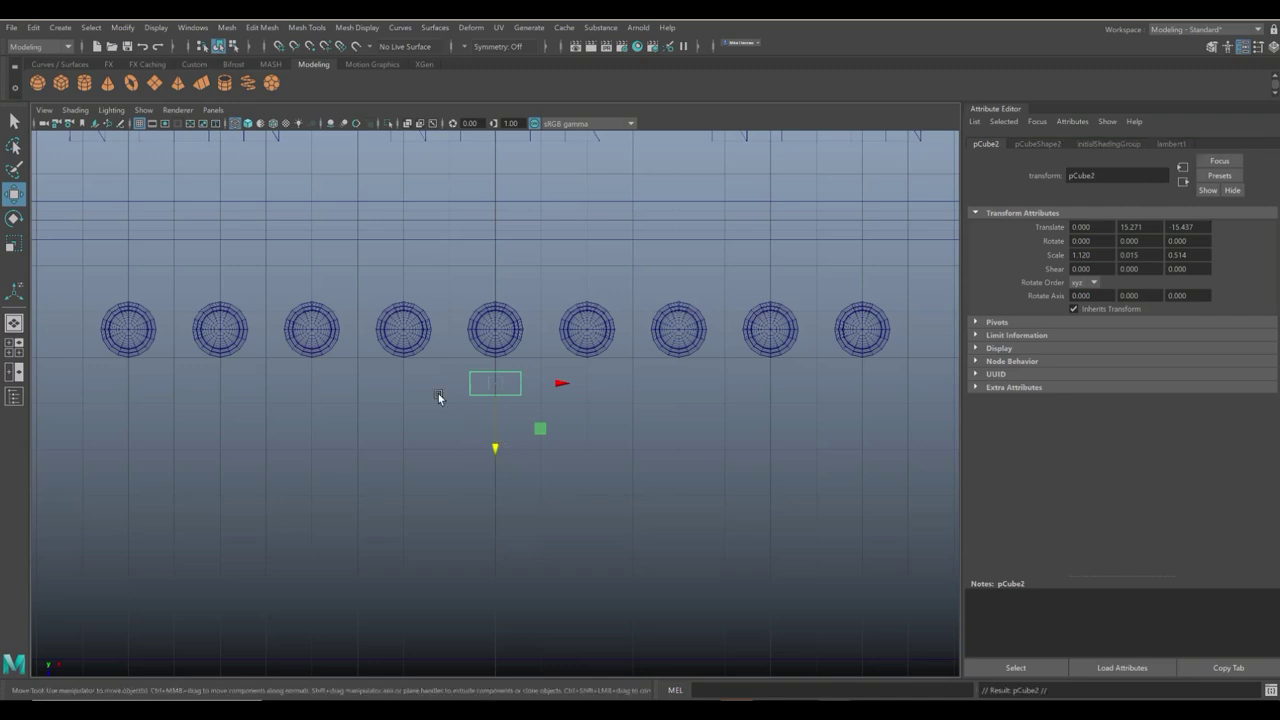
drag(563, 382, 393, 388)
key(v)
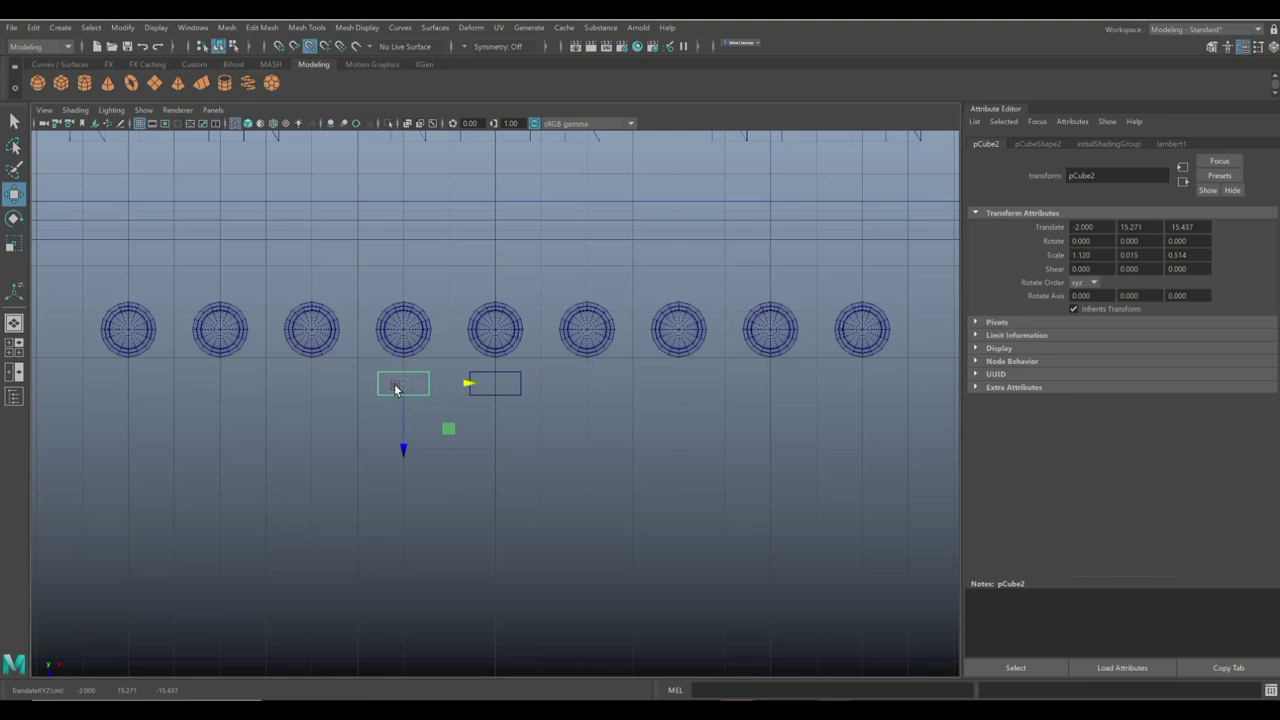
Repeat the duplicate-and-shift of the plate three times to X -4, -6 and -8 beneath the remaining domes on that side.
key(shift+d)
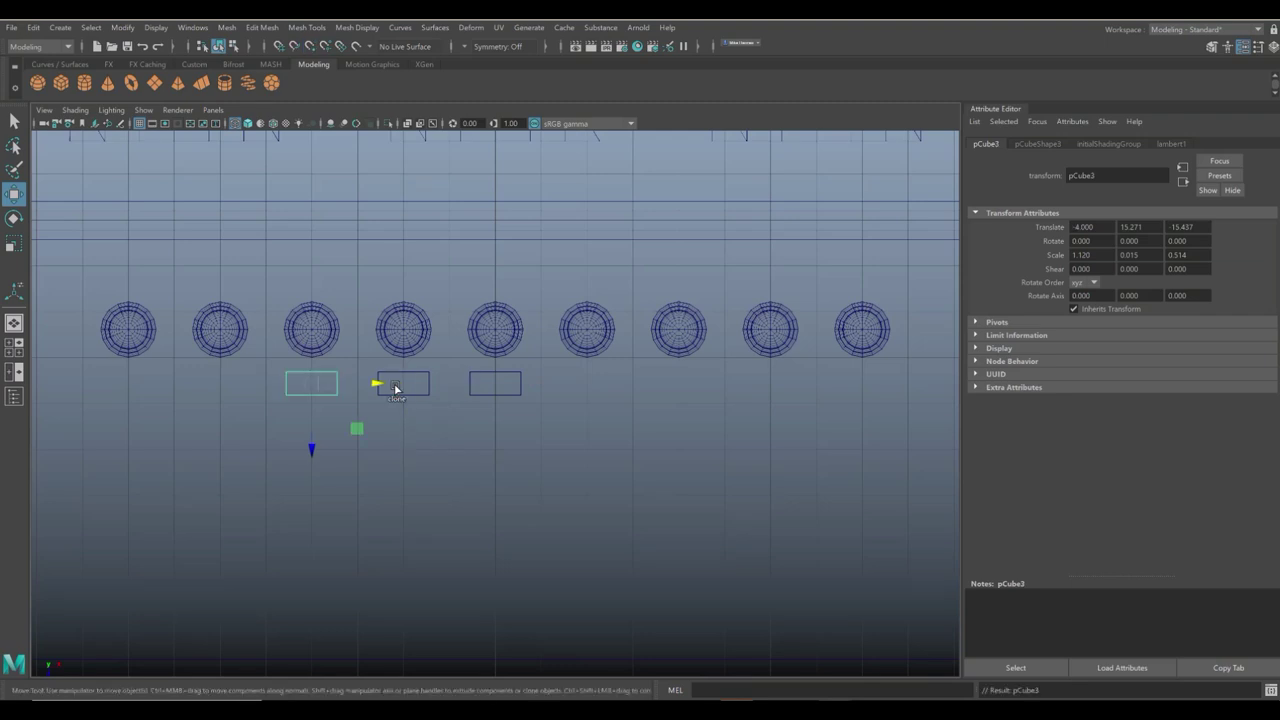
key(shift+d)
key(shift+d)
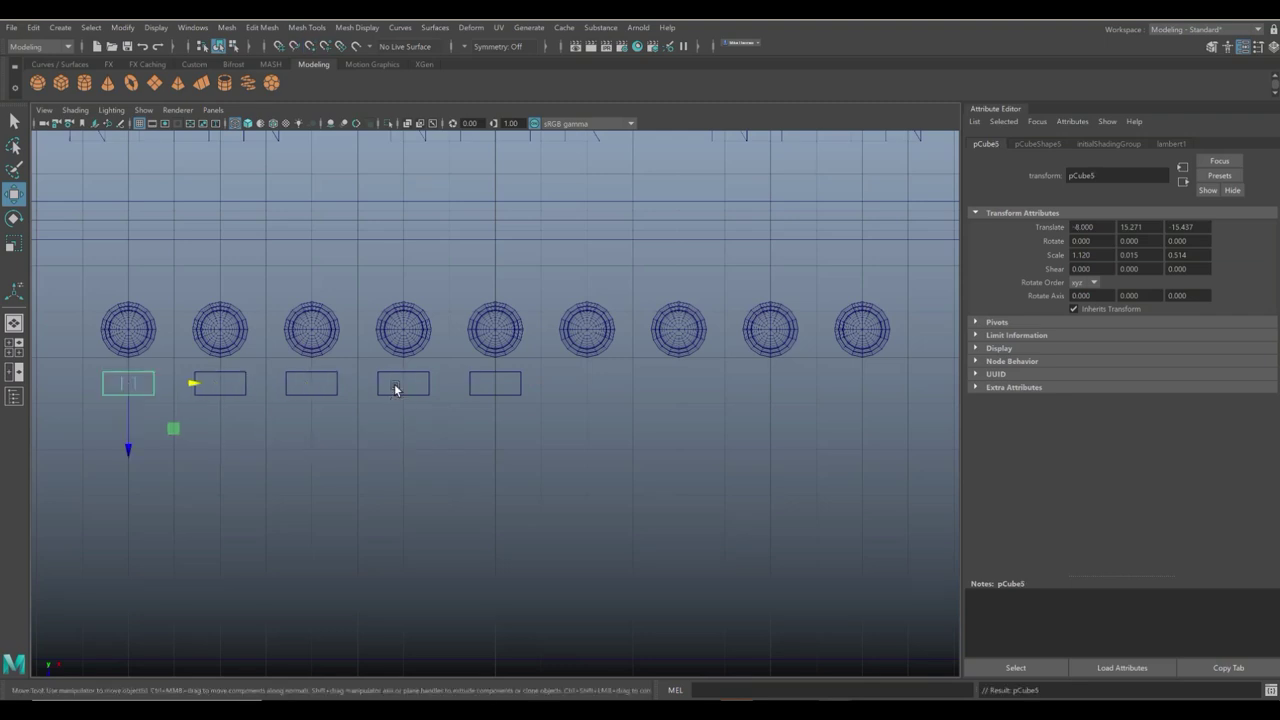
Duplicate the middle plate to X 2 and repeat the shifted copy to X 4, 6 and 8 under the other domes.
click(514, 393)
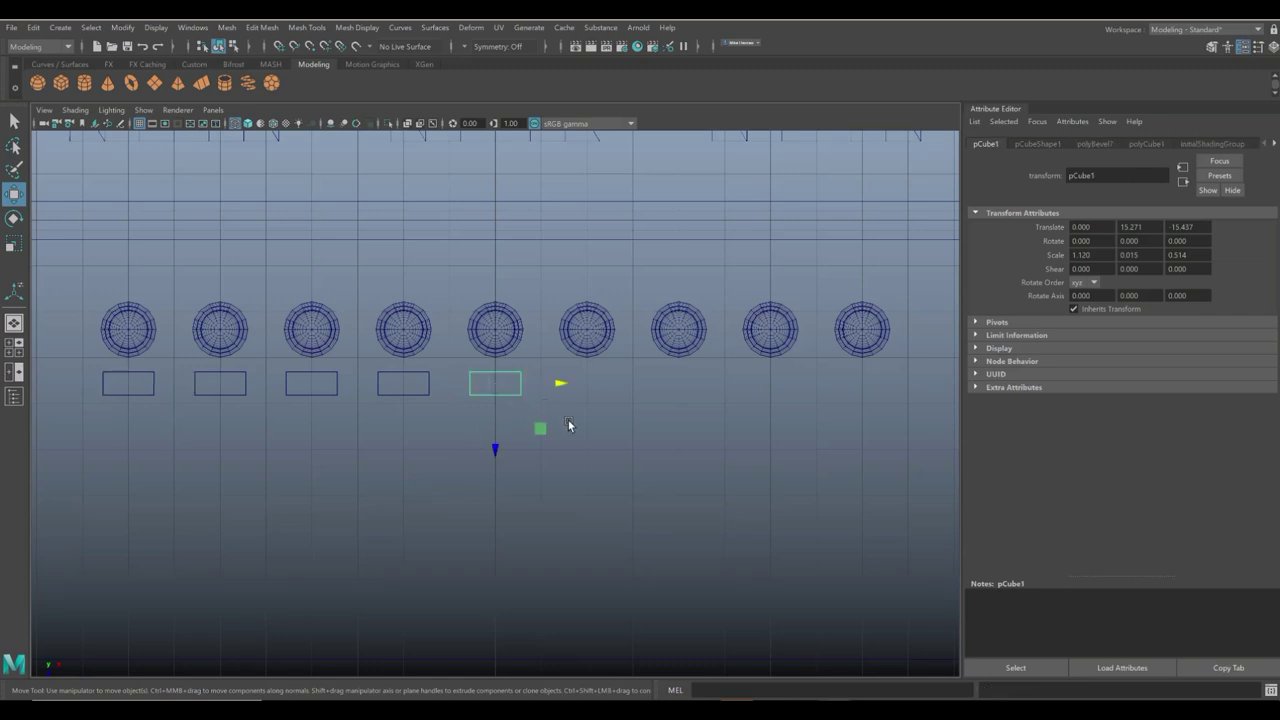
key(ctrl+d)
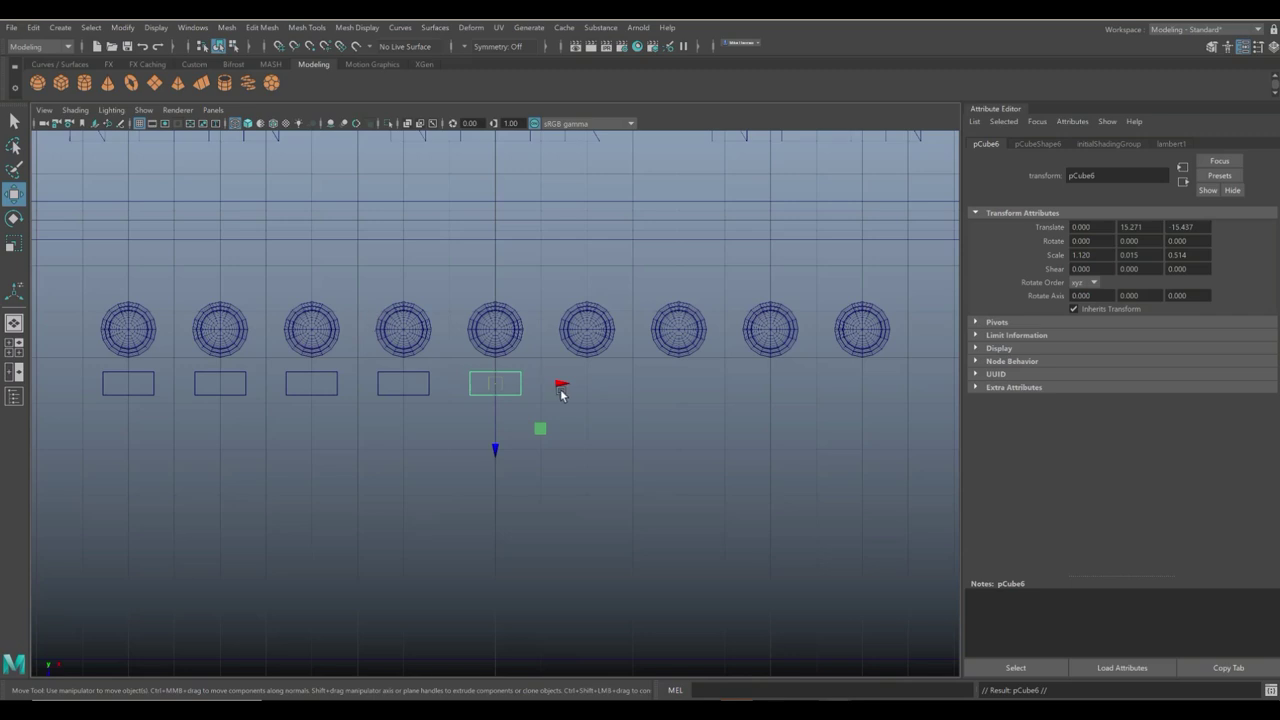
drag(561, 393, 585, 388)
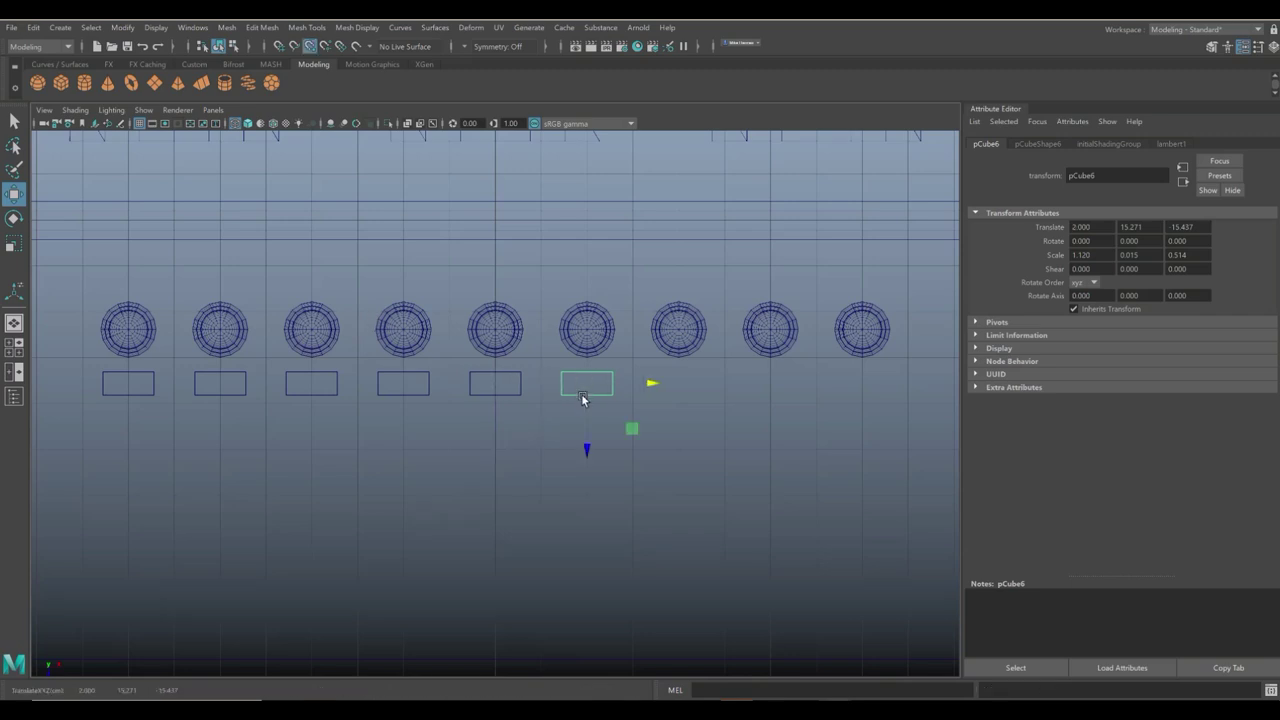
key(shift+d)
key(shift+d)
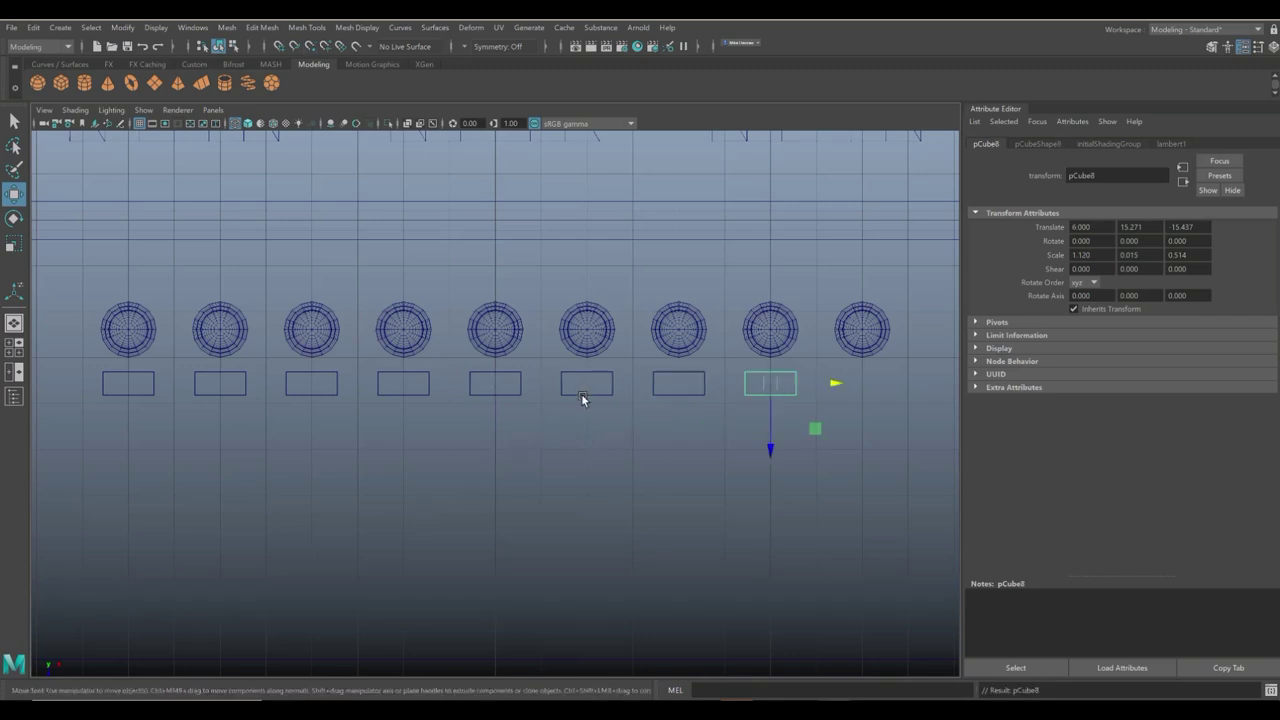
key(shift+d)
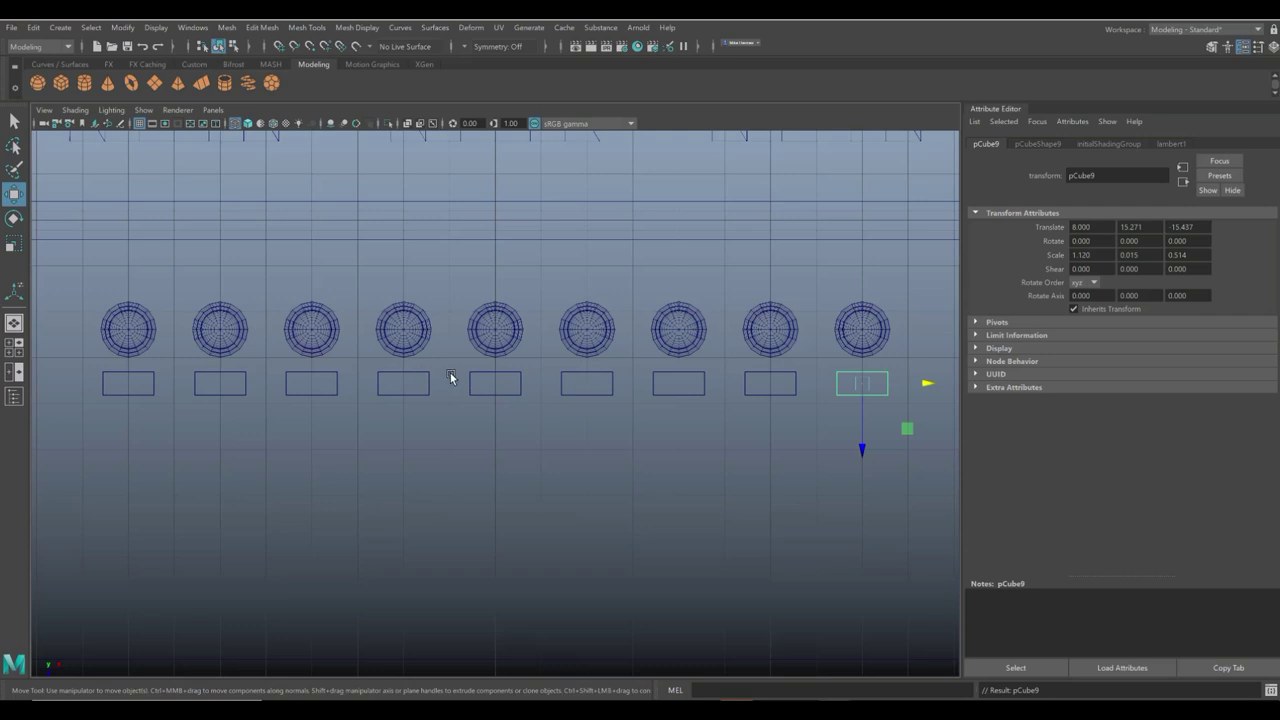
scroll(409, 418, down, 8)
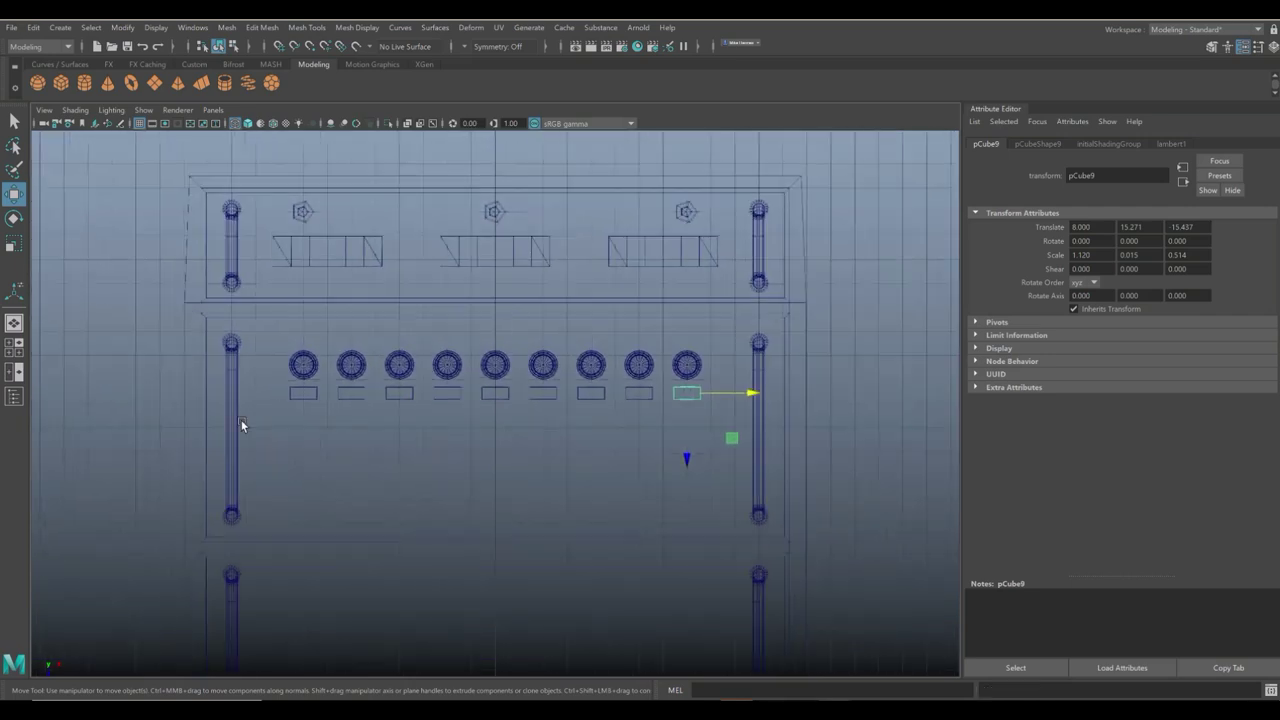
click(19, 352)
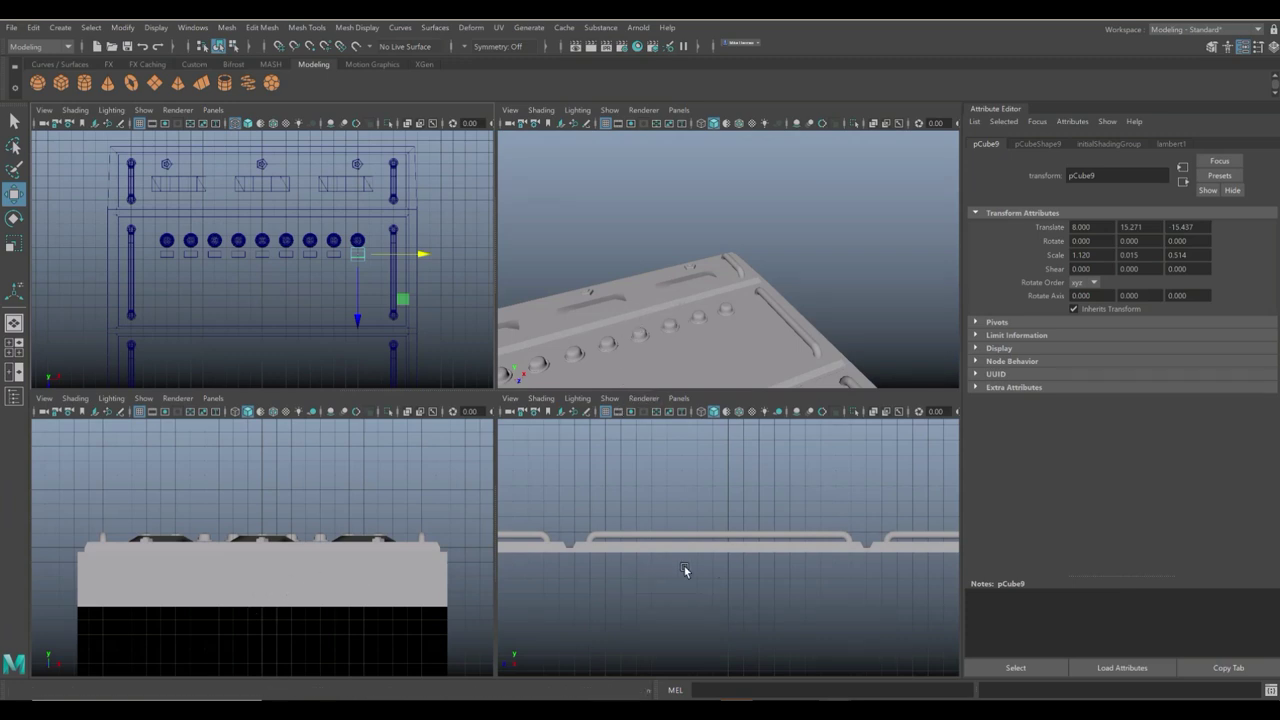
scroll(727, 563, down, 3)
key(space)
key(4)
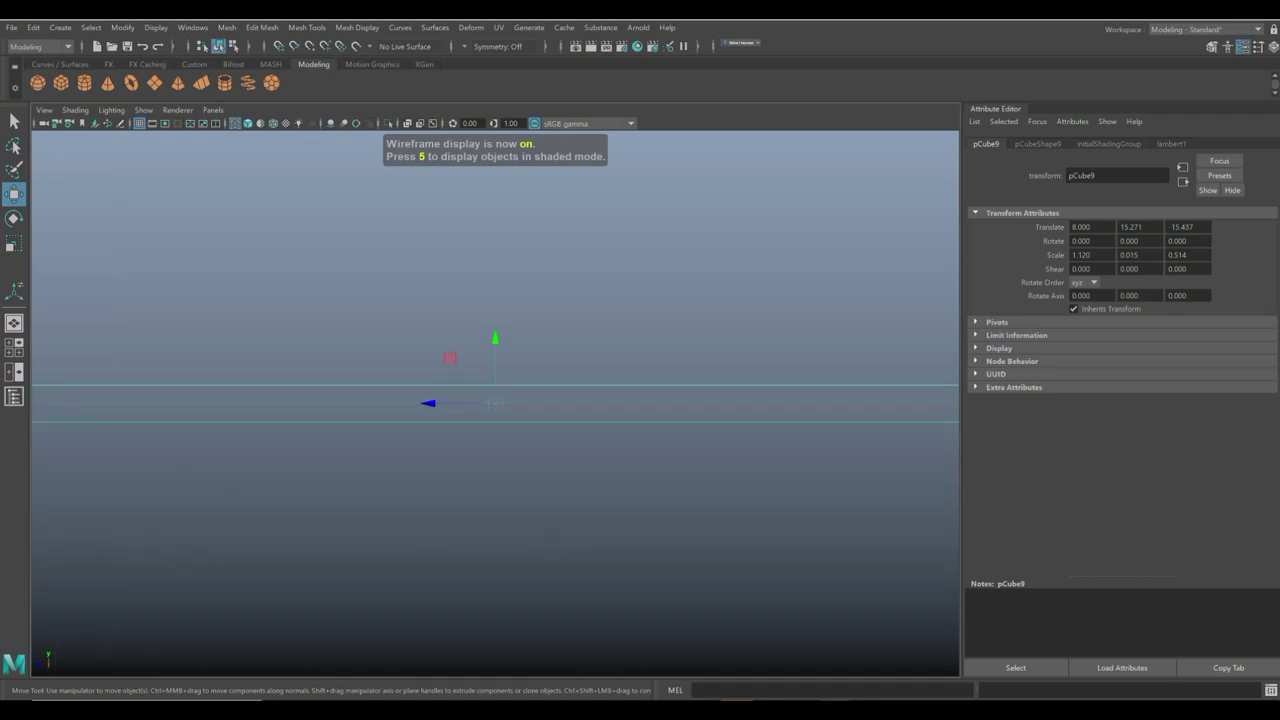
click(14, 350)
In the perspective view, select all nine plates and lower them together to Y about 0.41, onto the panel surface.
key(space)
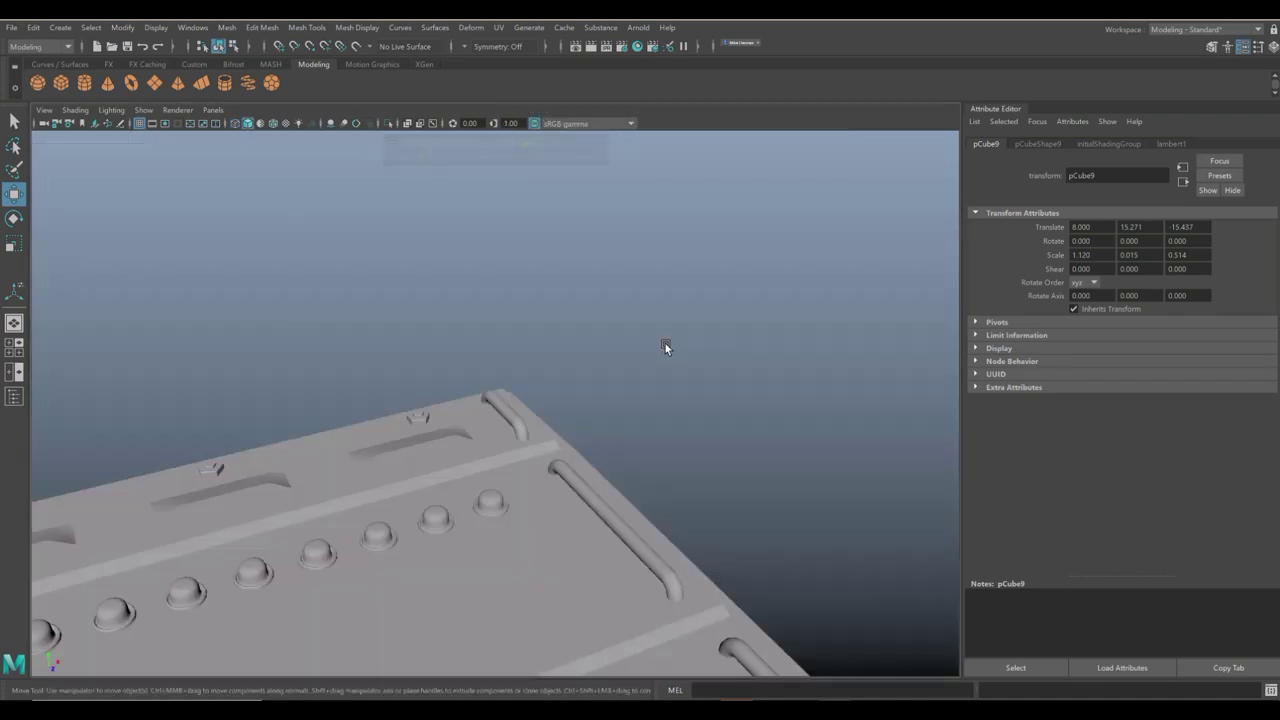
mouse_move(556, 466)
alt+mouse_down()
mouse_move(615, 478)
mouse_move(548, 464)
alt+mouse_up()
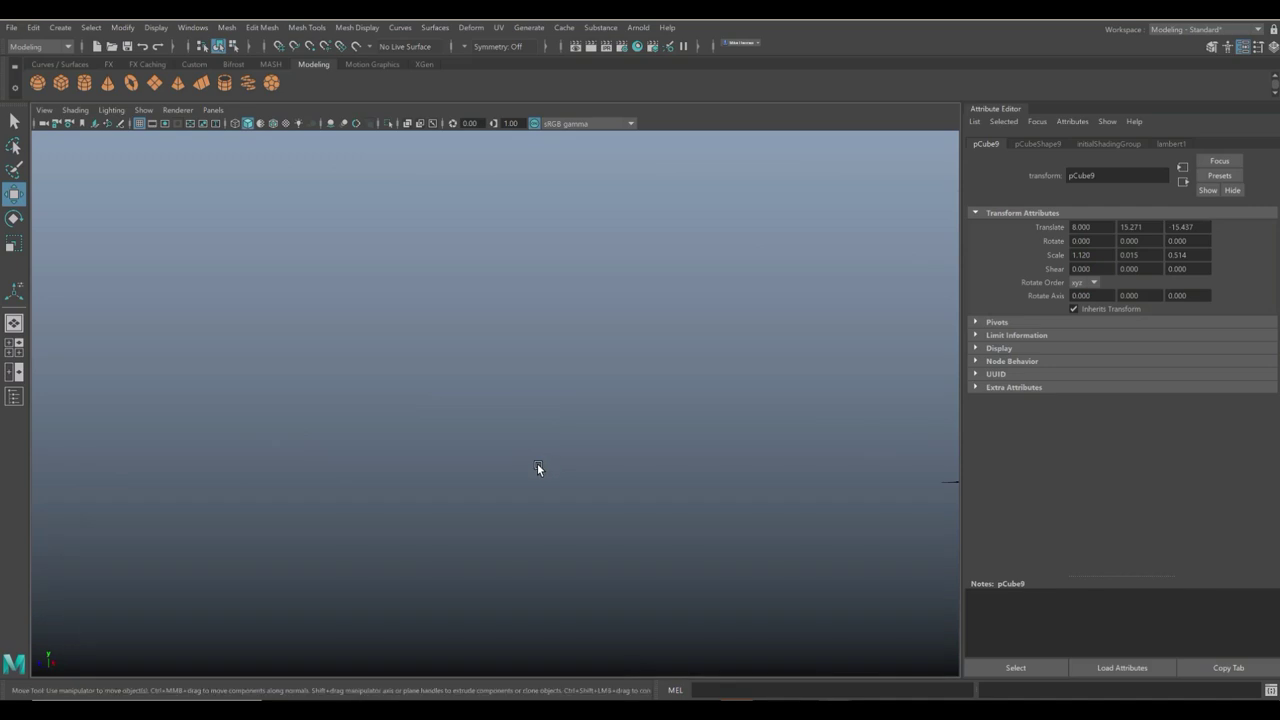
key(f)
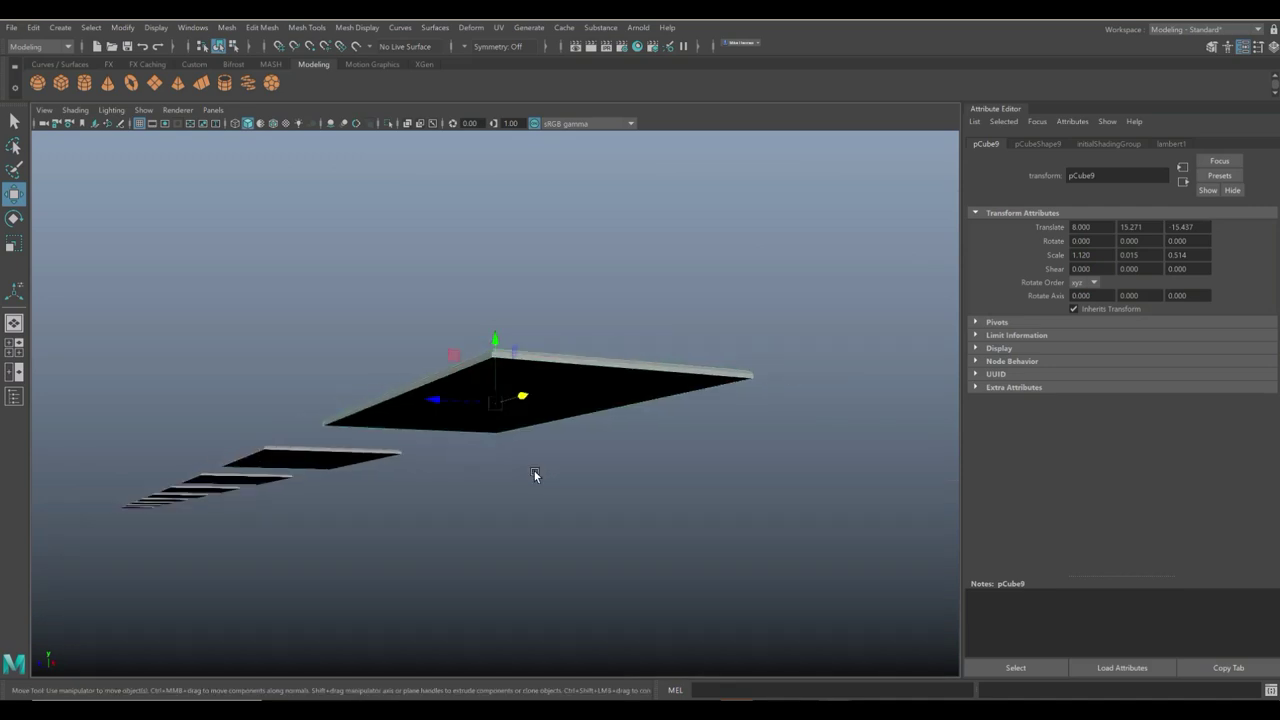
key(4)
scroll(548, 481, up, 2)
alt+drag(456, 514, 605, 480)
alt+drag(495, 476, 432, 483)
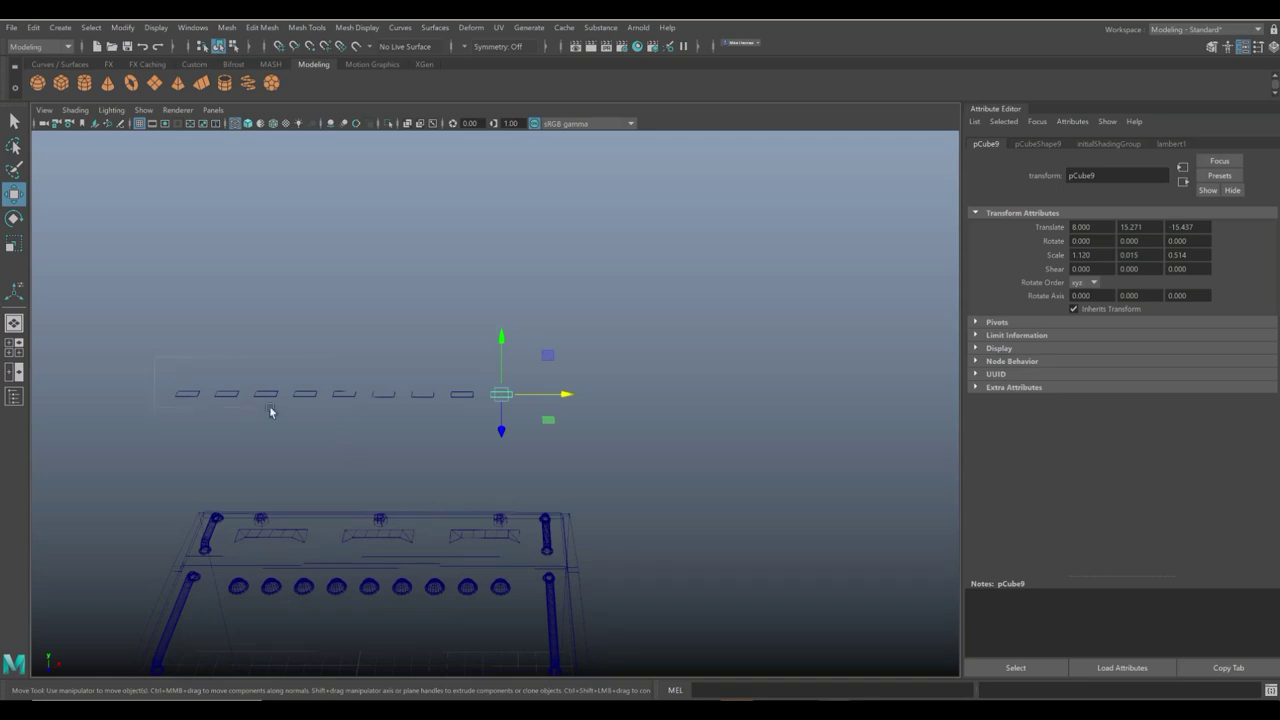
drag(547, 430, 256, 558)
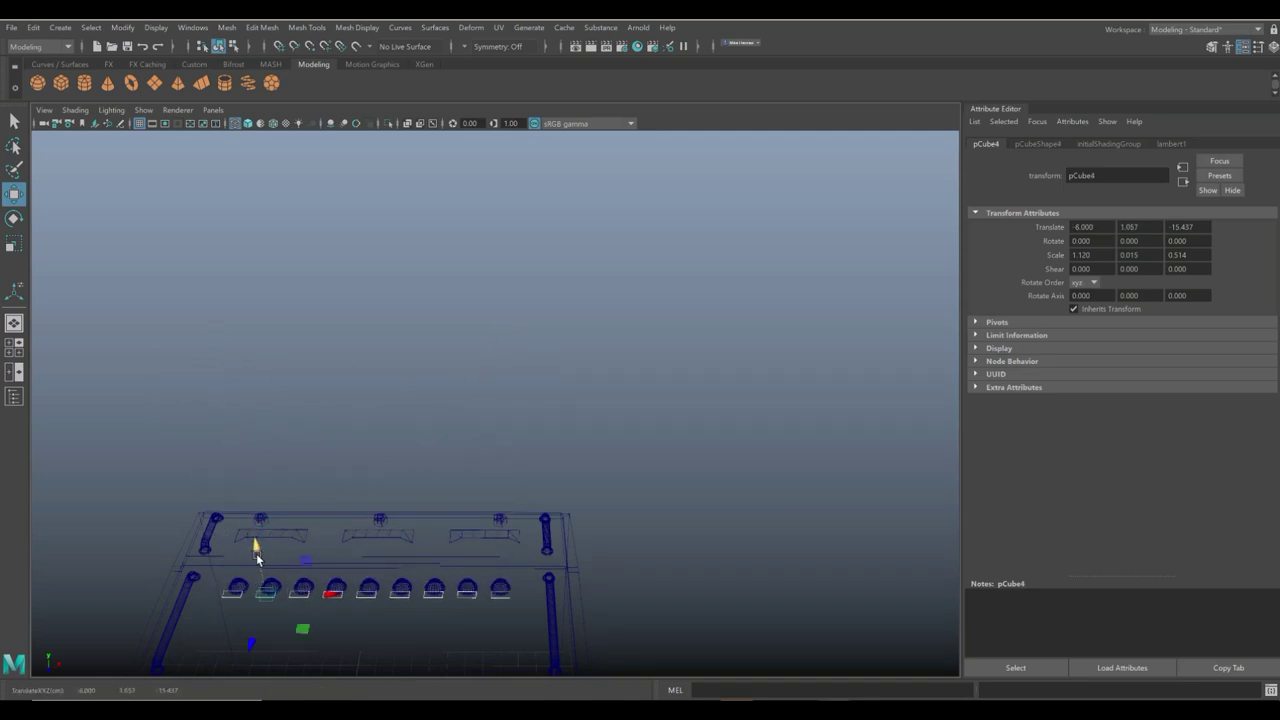
key(5)
key(f)
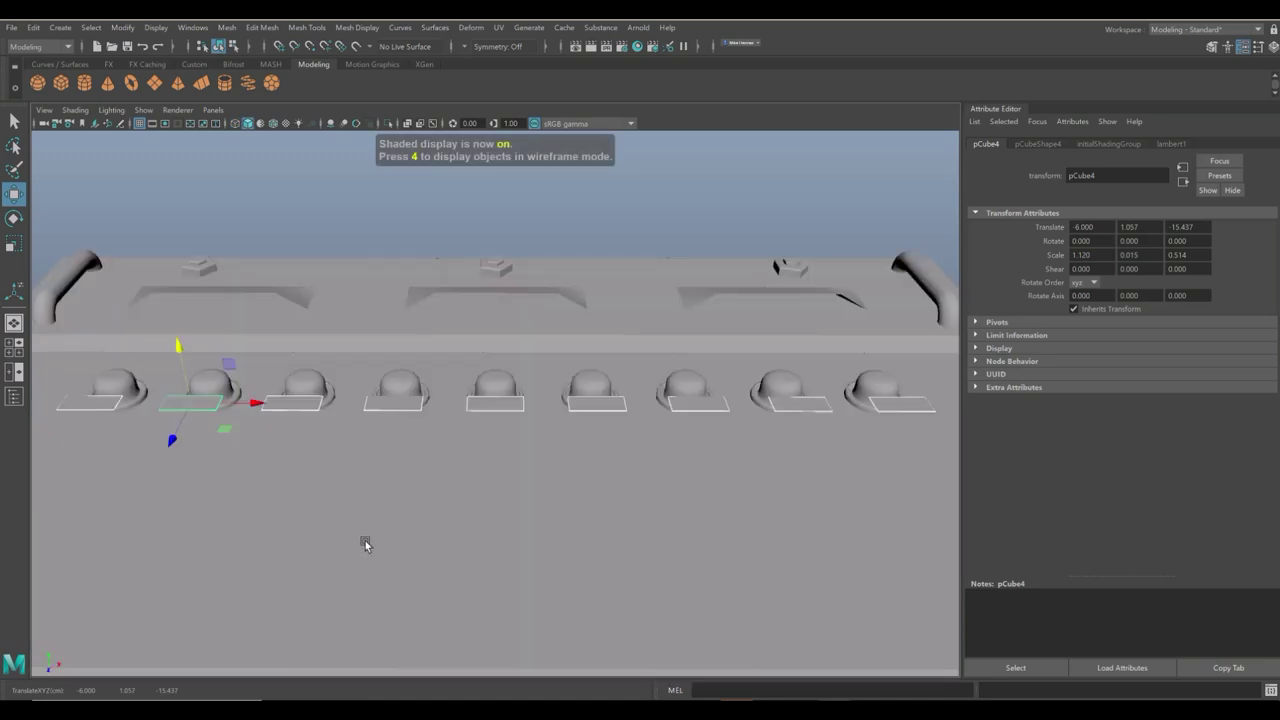
drag(177, 343, 184, 375)
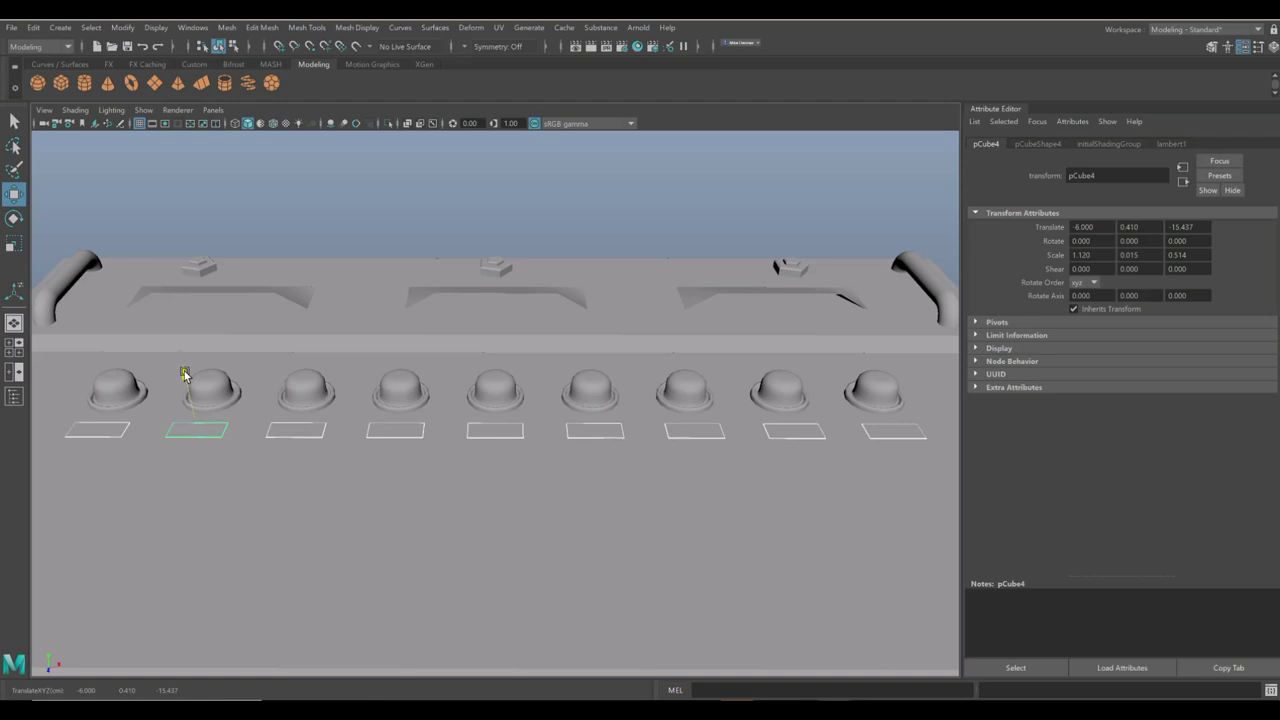
click(302, 222)
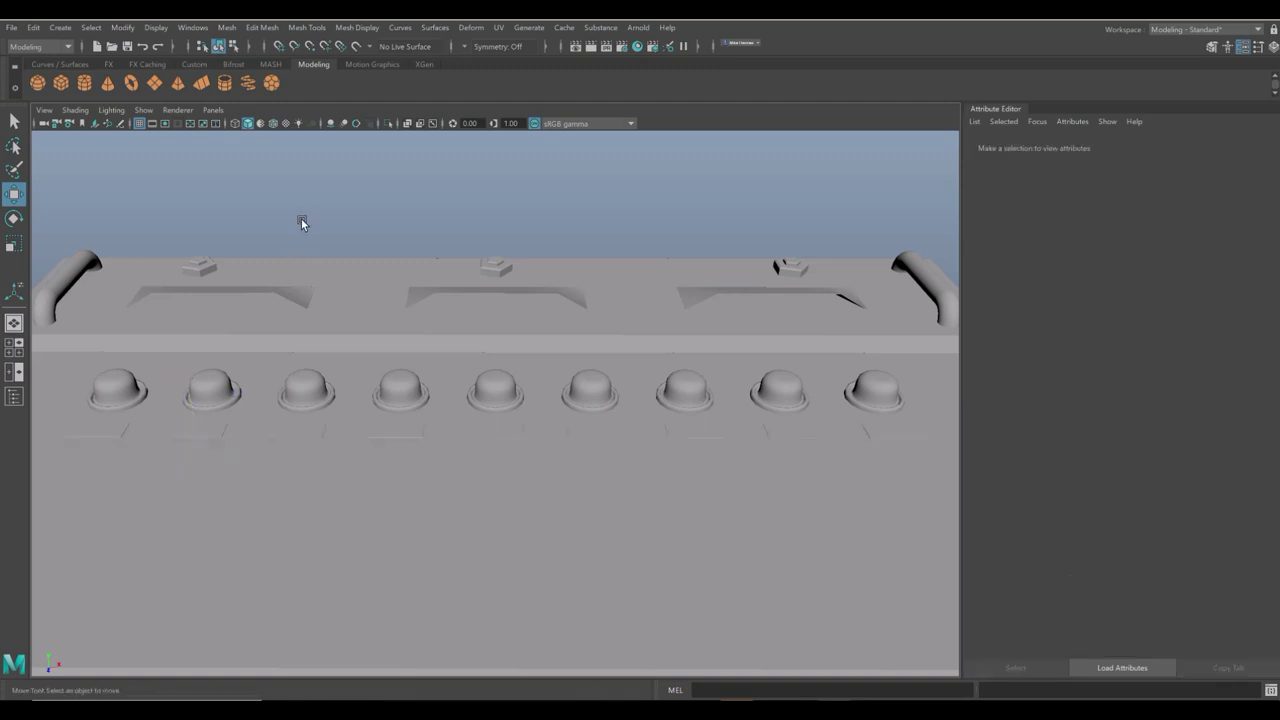
Turn on viewport ambient occlusion and lower the plate at X -6 slightly to Y about 0.403.
click(205, 435)
key(f)
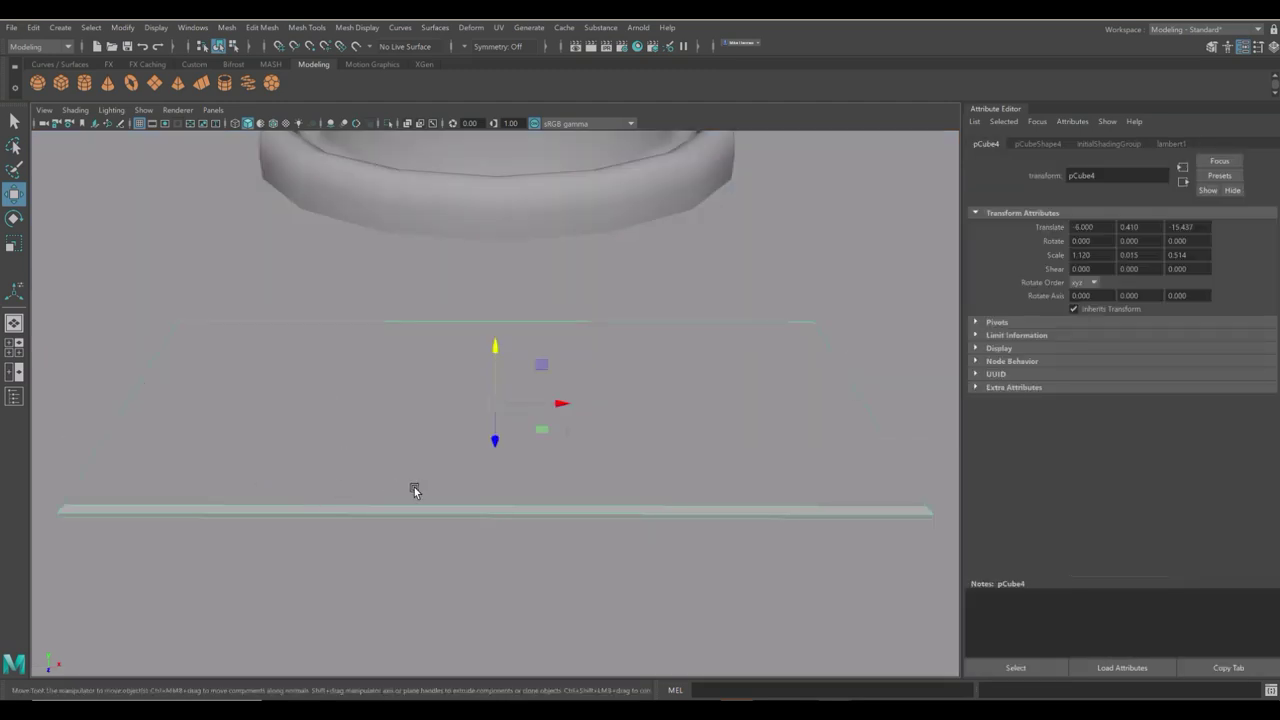
alt+drag(415, 490, 447, 521)
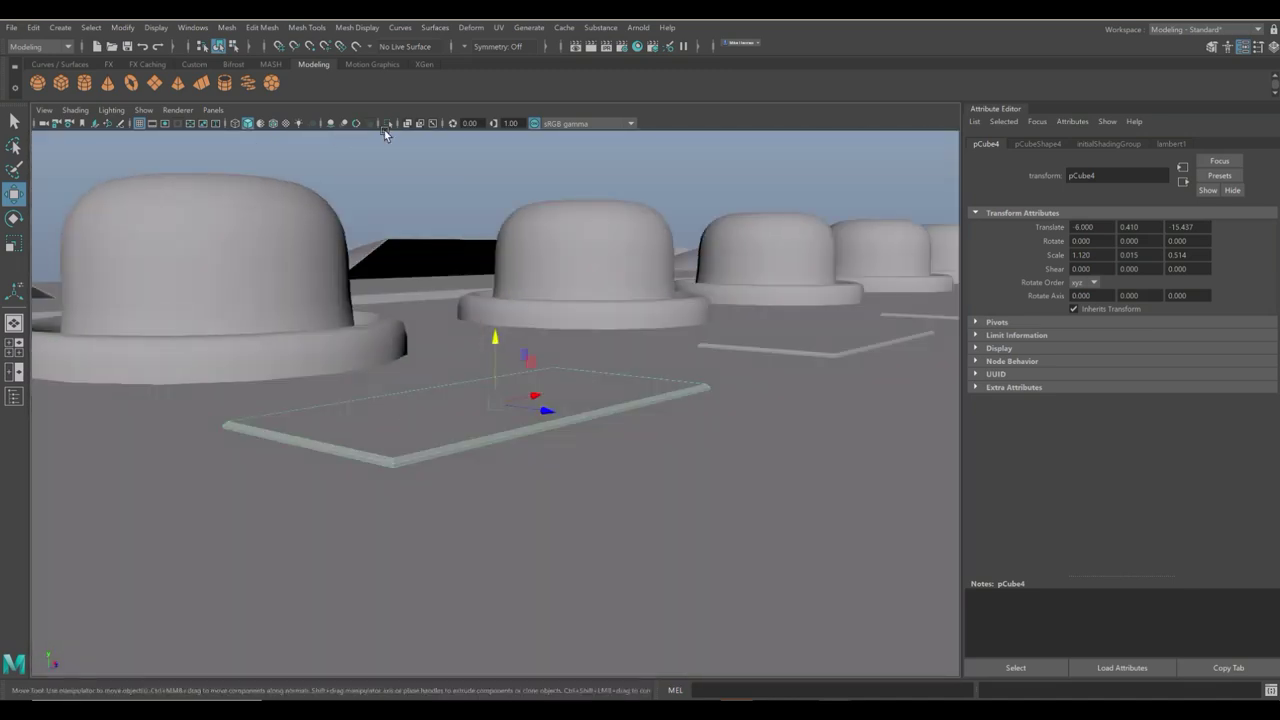
click(329, 126)
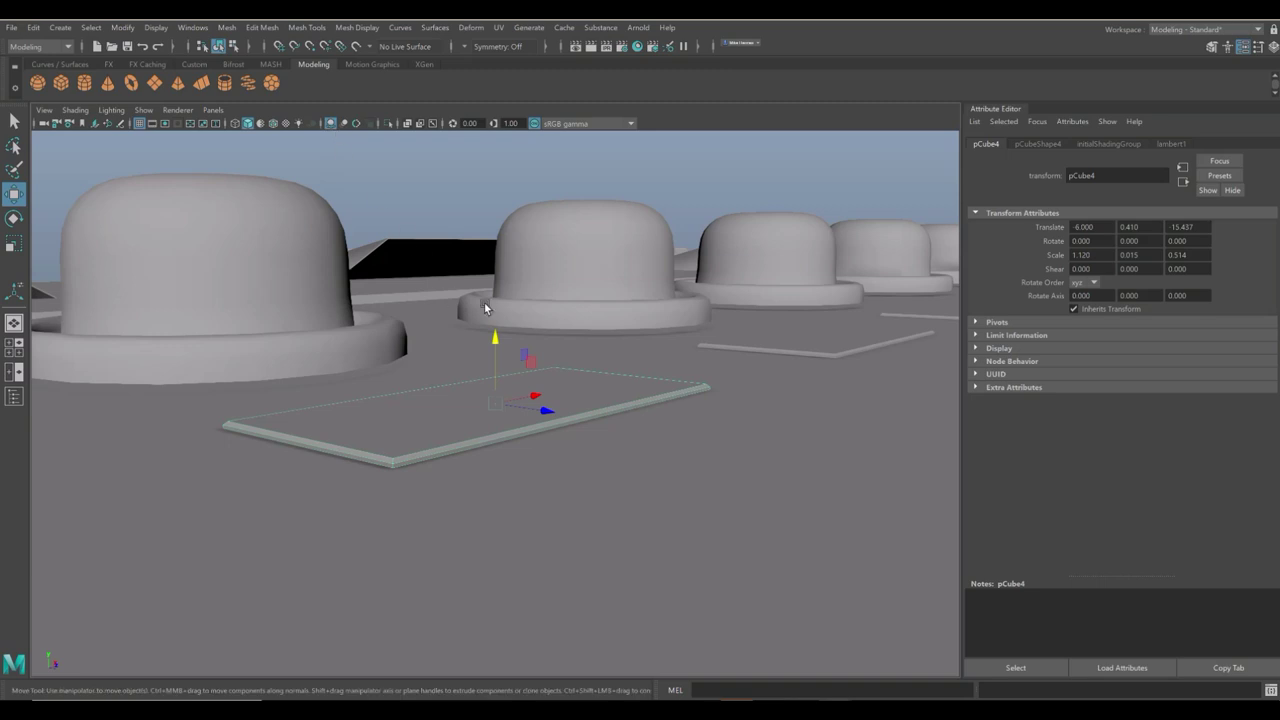
drag(496, 340, 497, 343)
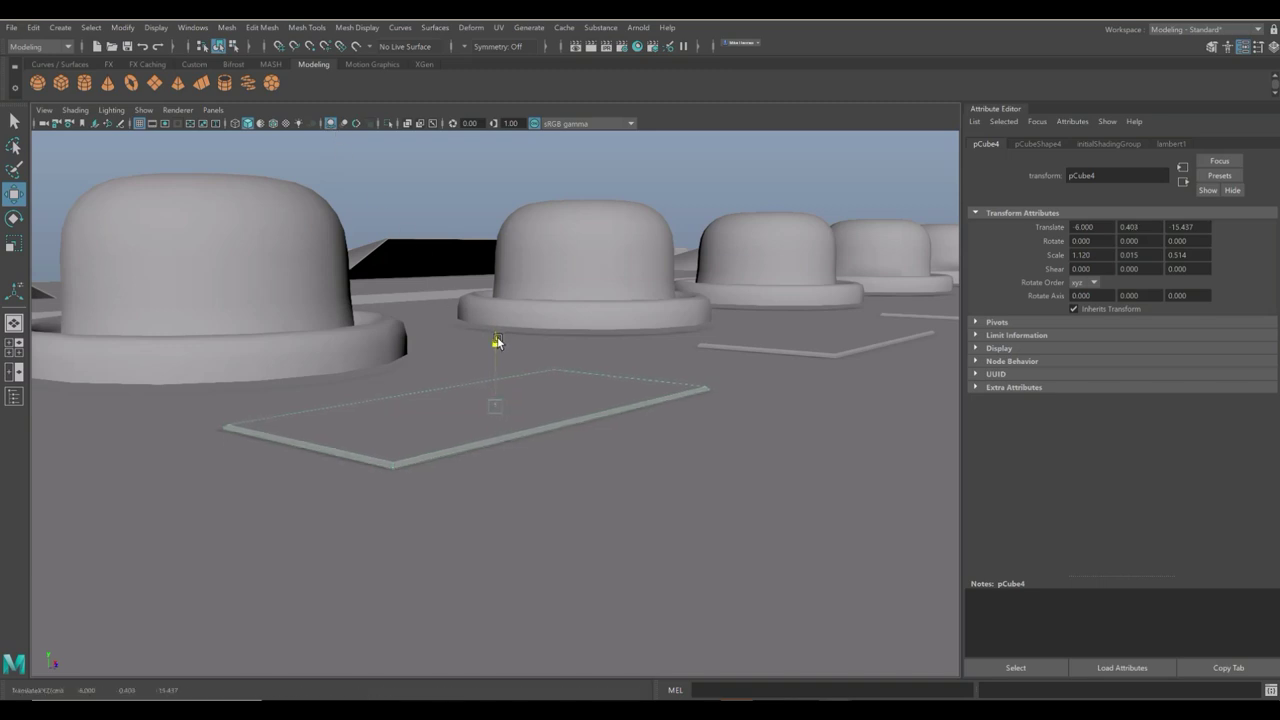
click(430, 198)
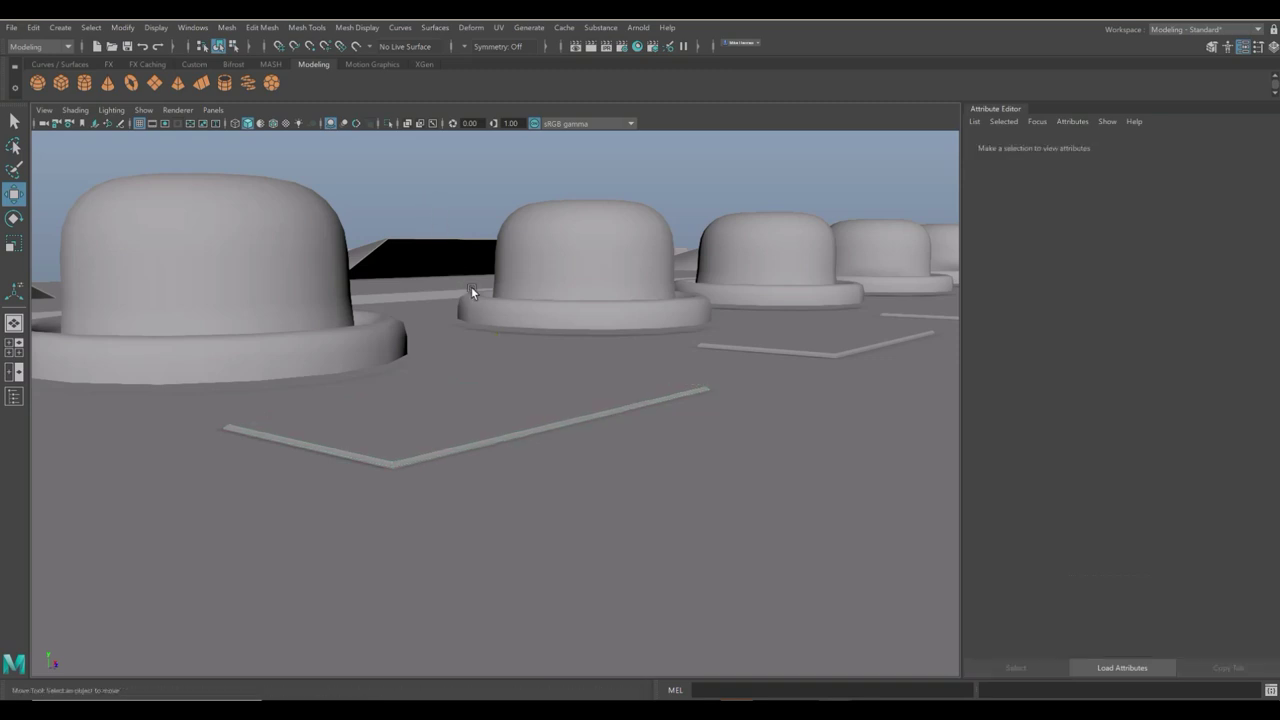
Create a polygon cube, move it along X to about 24.96 beside the model, and scale it into a thin square plate.
alt+drag(471, 288, 414, 494)
scroll(473, 326, down, 5)
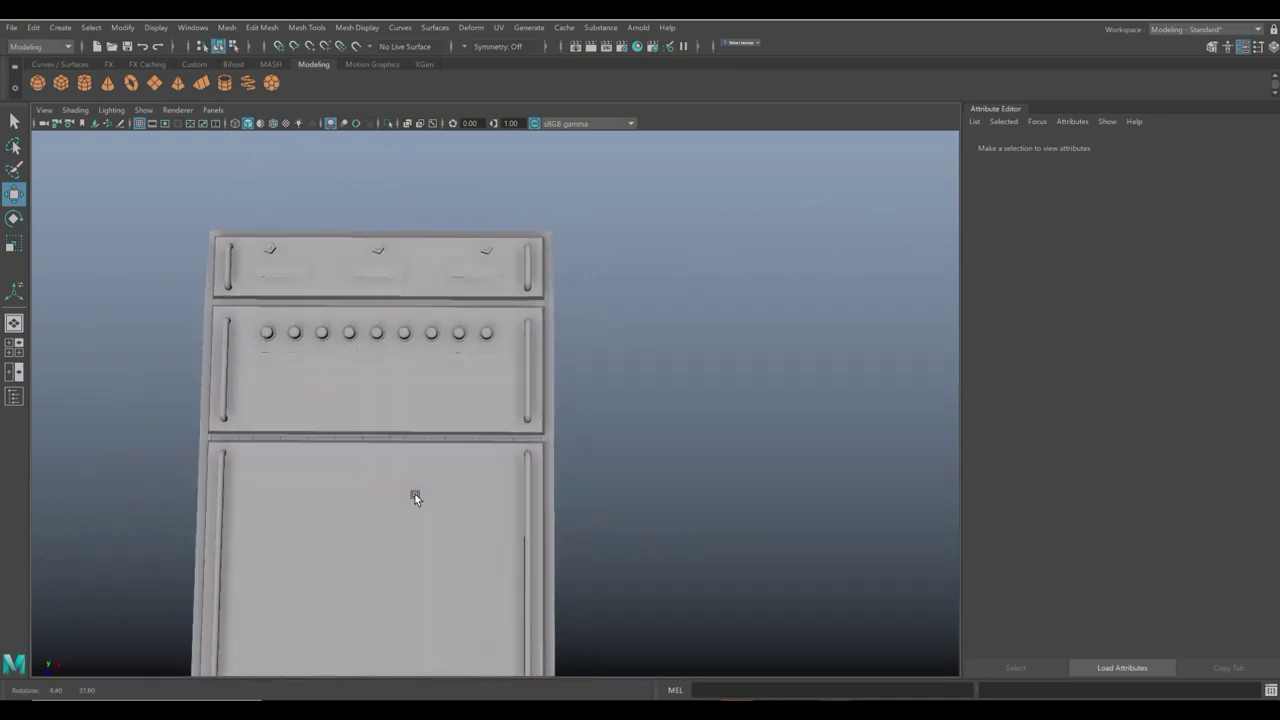
click(62, 84)
scroll(722, 448, down, 3)
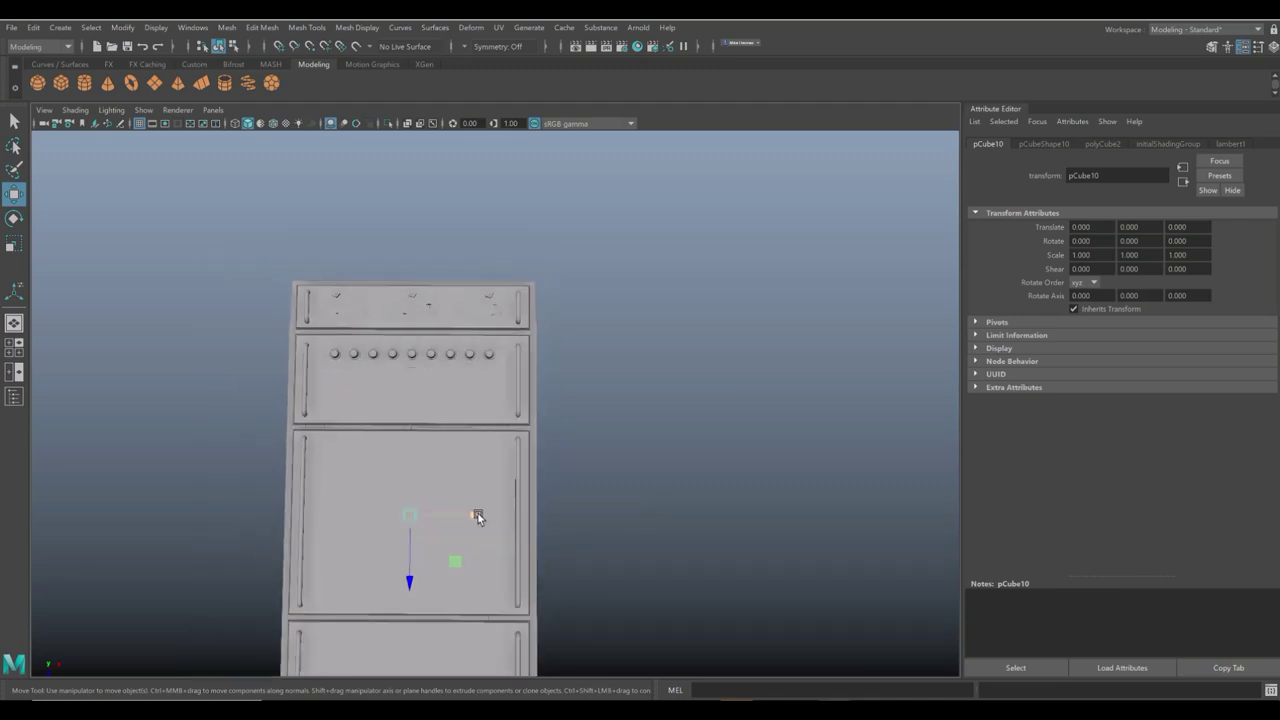
drag(477, 516, 633, 445)
key(r)
Delete the bottom face of the new square plate.
right_drag(619, 330, 620, 372)
click(623, 330)
ctrl+click(623, 330)
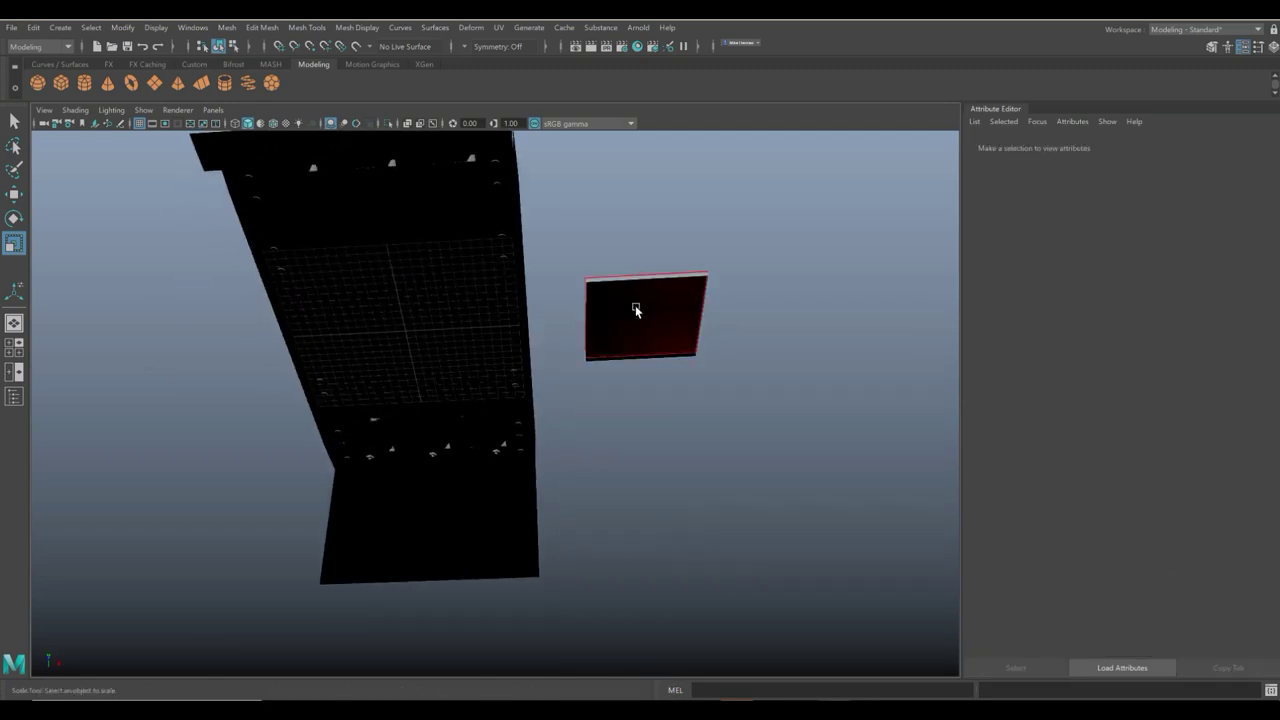
Extrude the square plate's top face with an offset of 0.8 to inset a border.
alt+drag(634, 337, 629, 460)
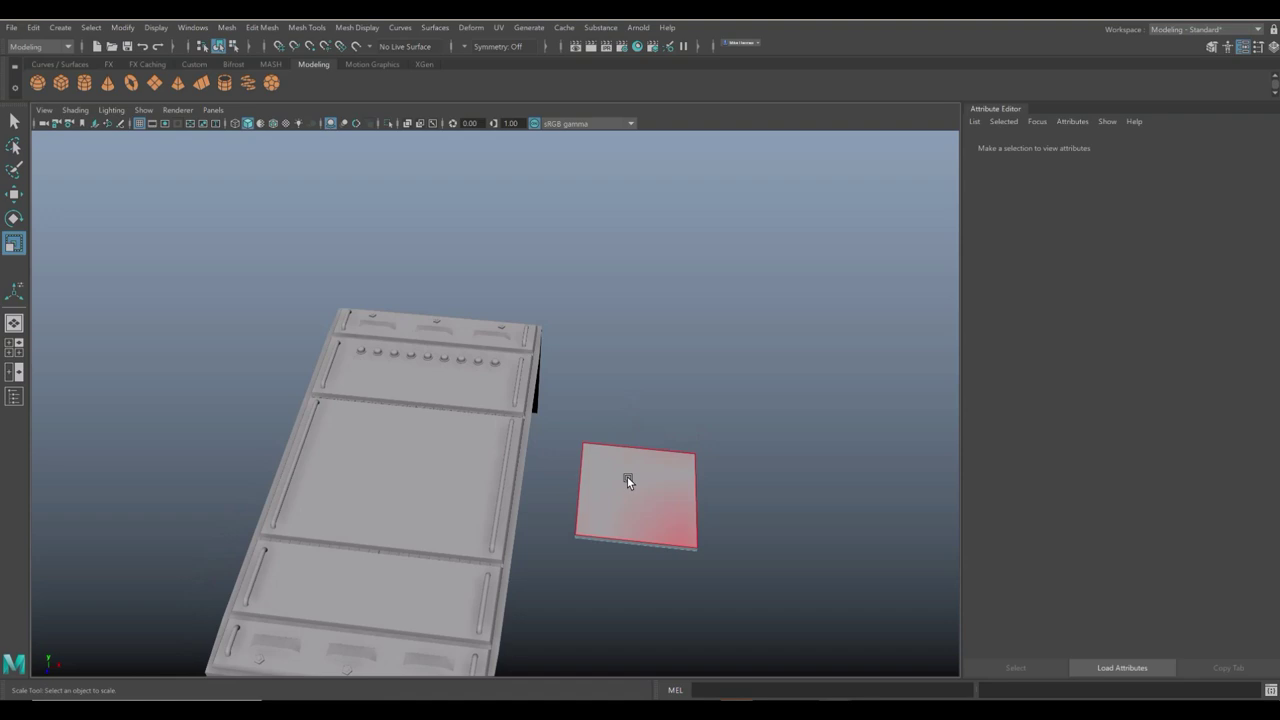
click(627, 476)
key(ctrl+e)
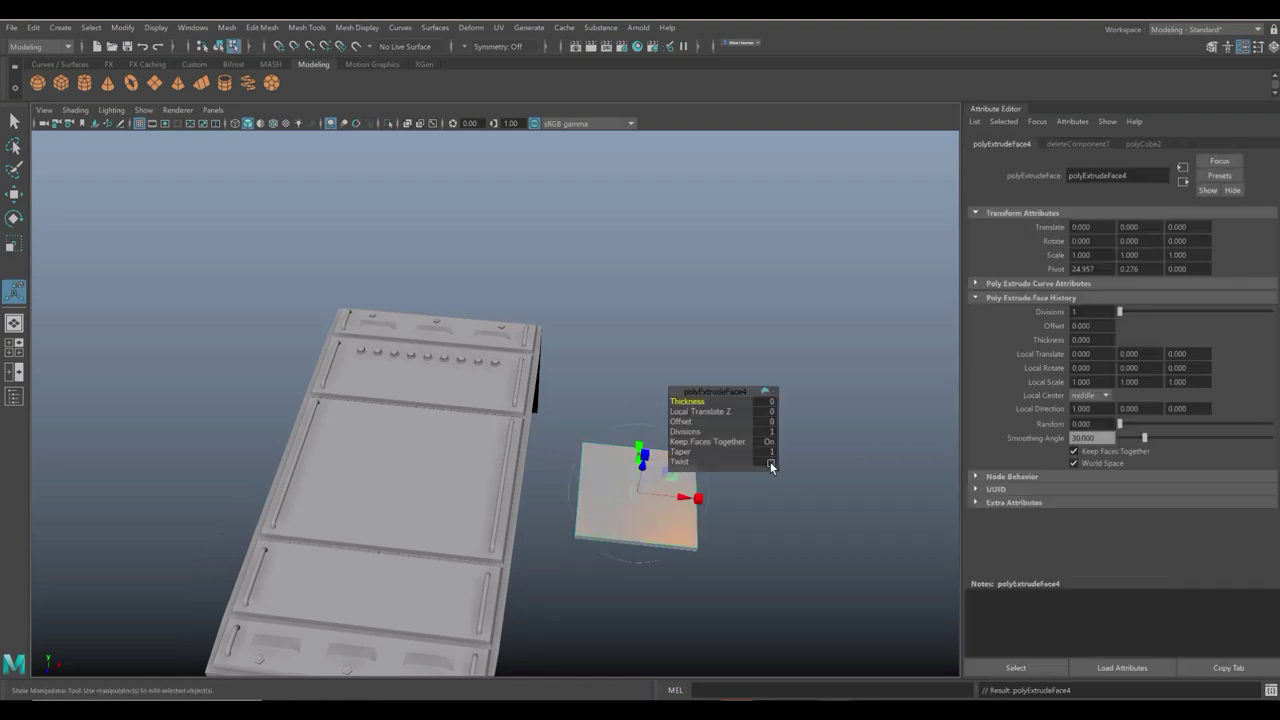
click(684, 422)
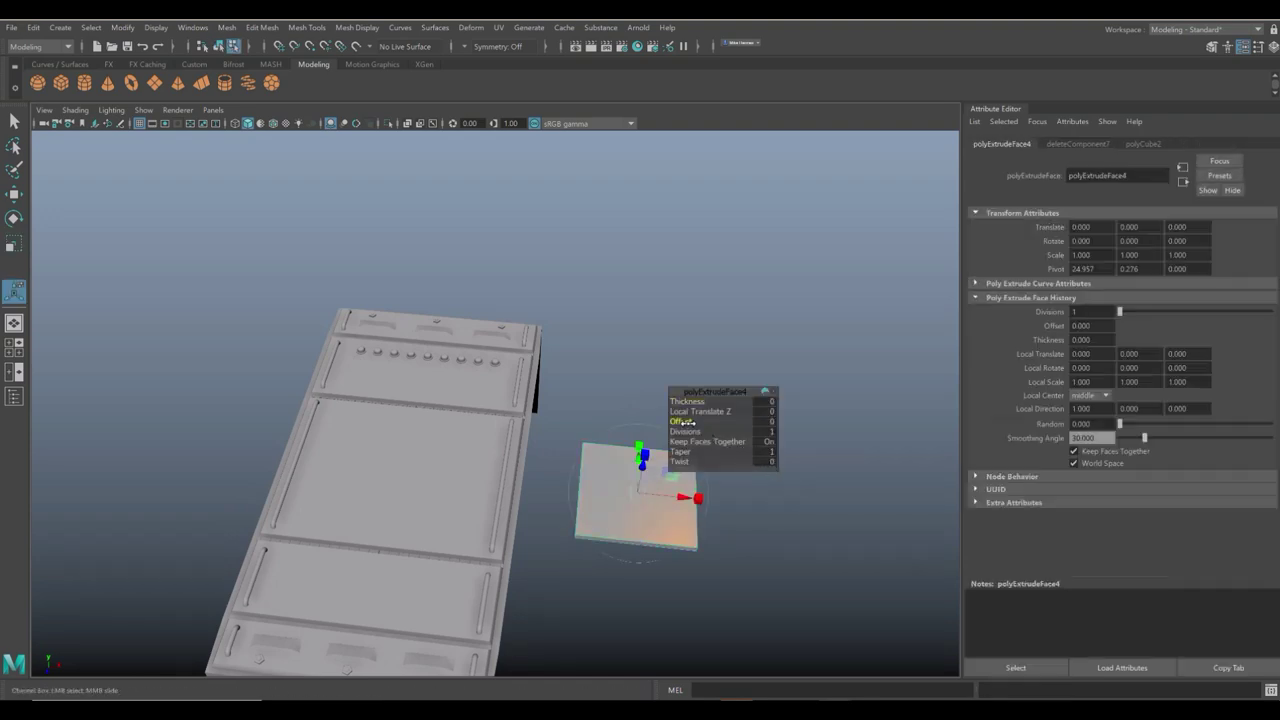
middle_drag(684, 422, 690, 422)
alt+drag(605, 455, 619, 476)
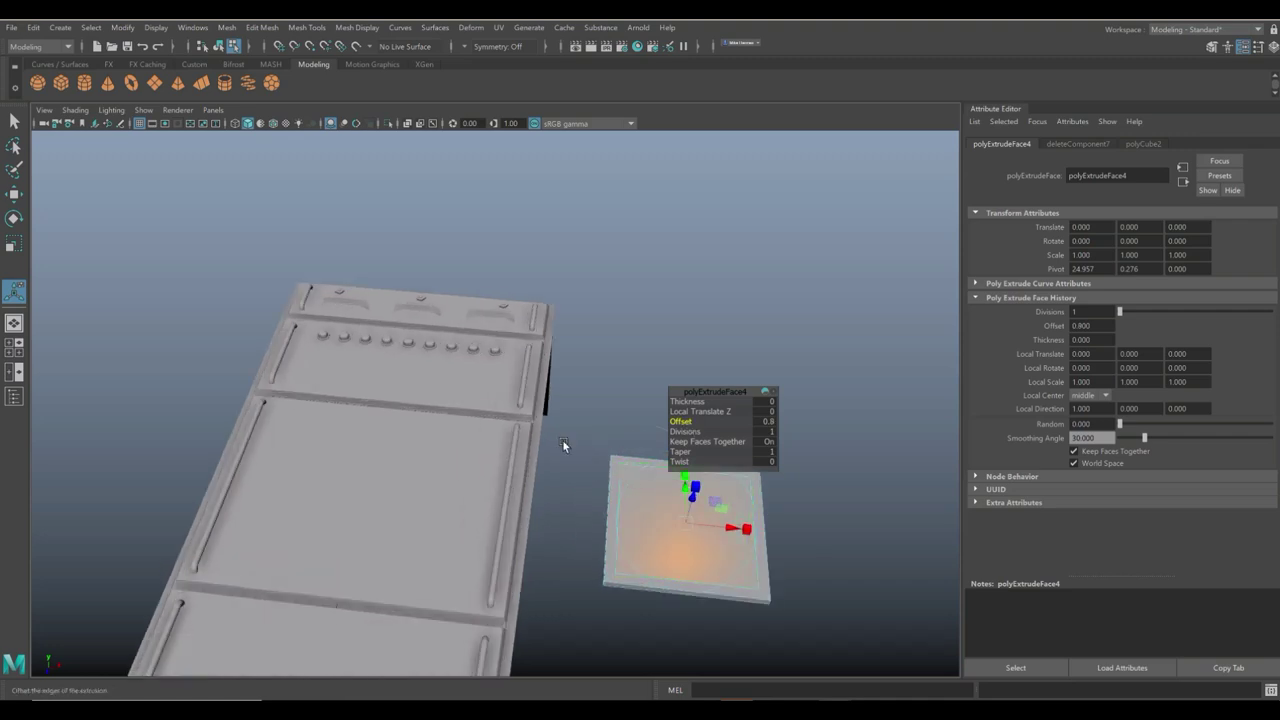
alt+drag(563, 444, 404, 494)
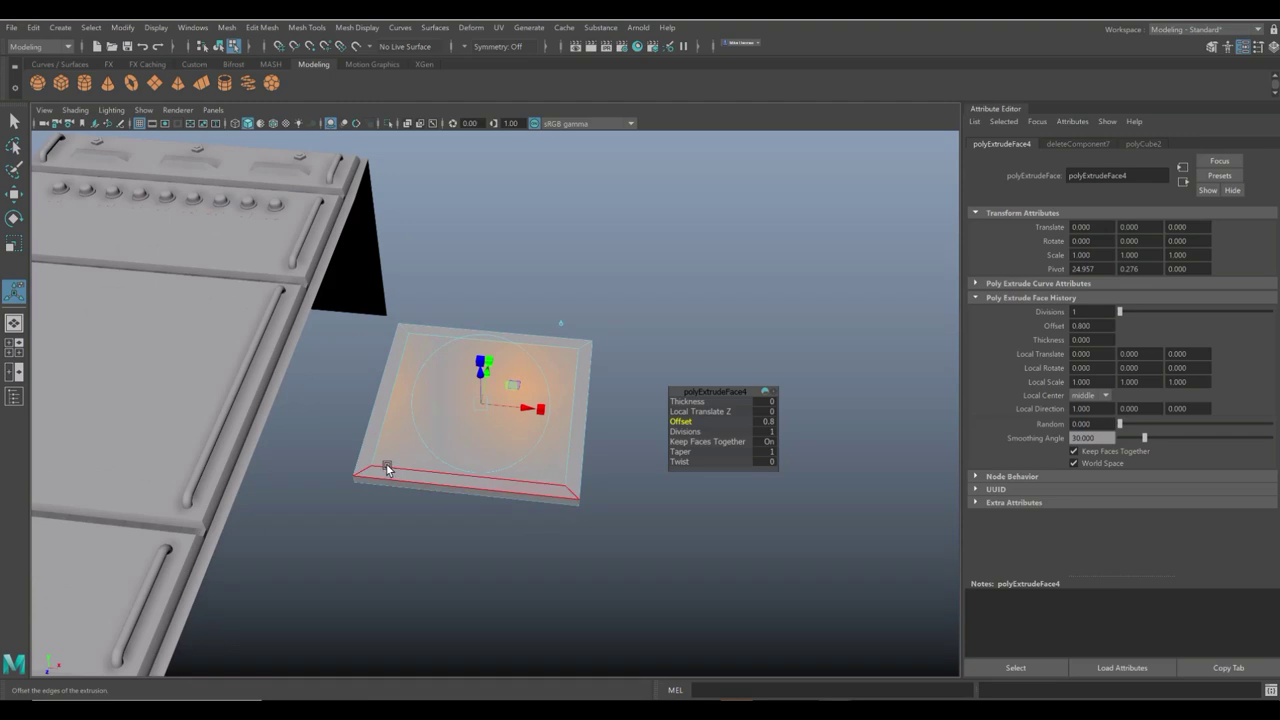
Move the front edge of the inset face inward along Z, widening the plate's front border.
right_drag(387, 354, 385, 317)
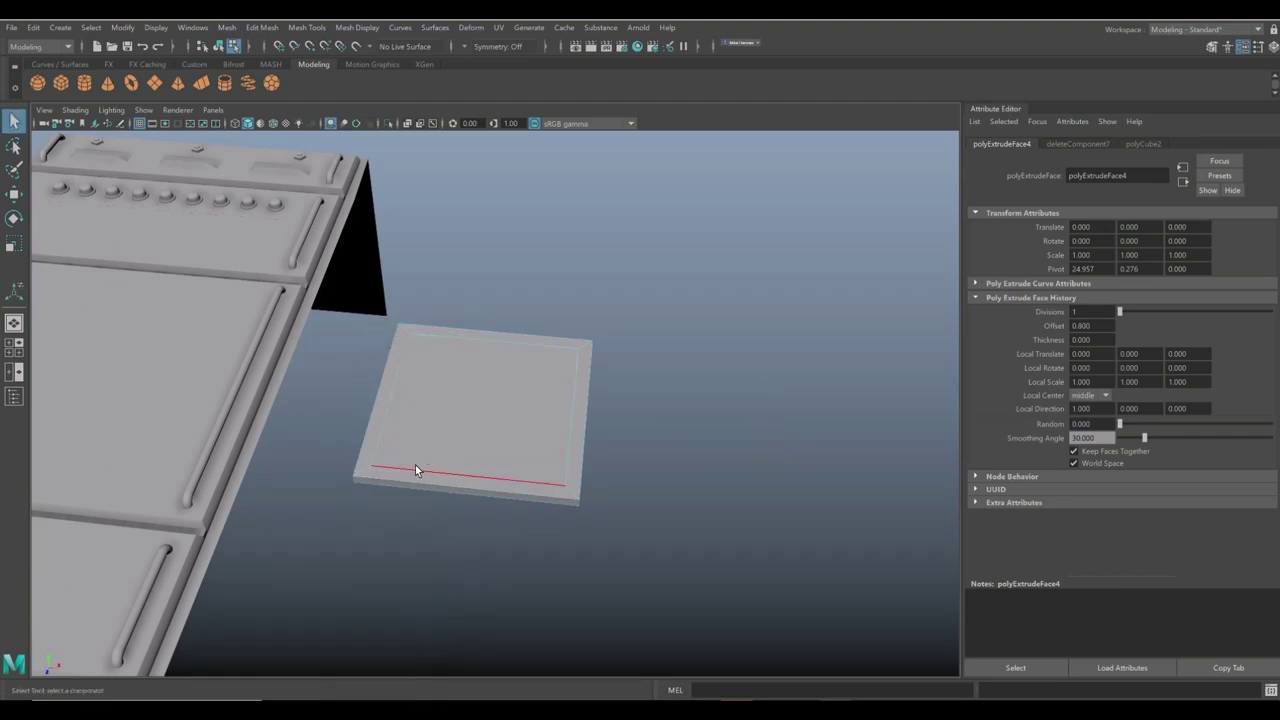
click(415, 470)
key(w)
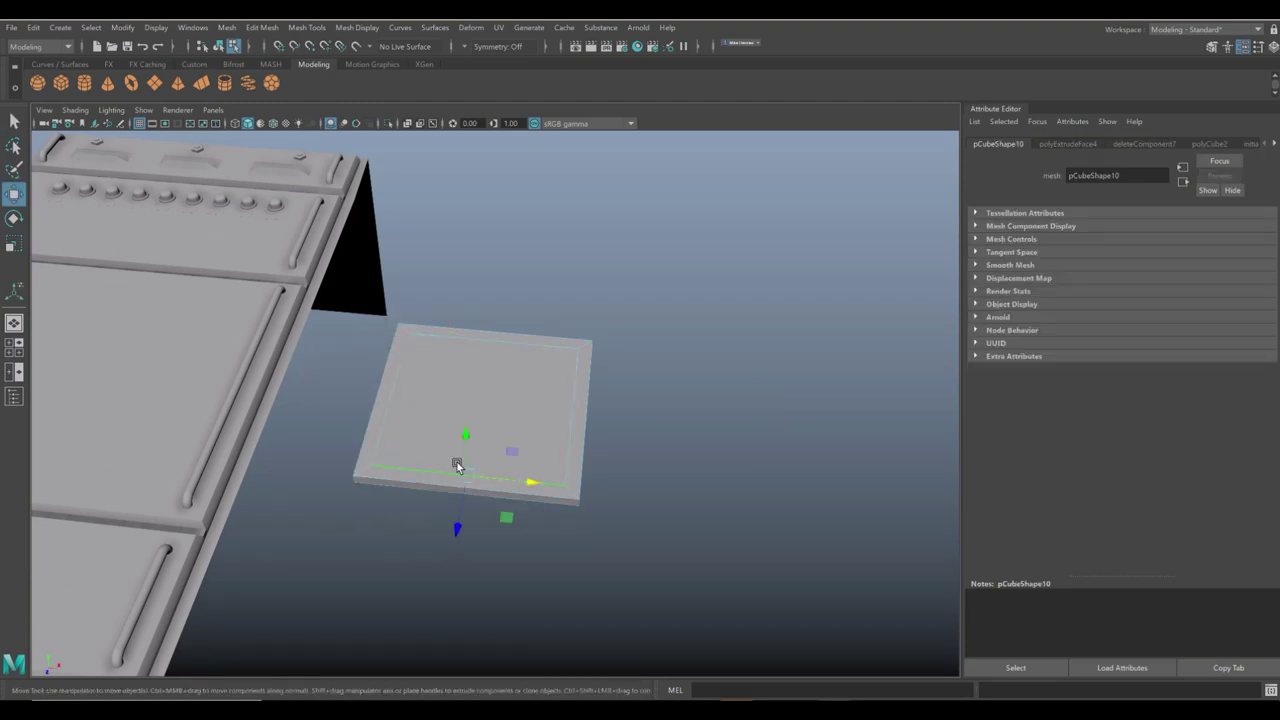
drag(457, 528, 470, 485)
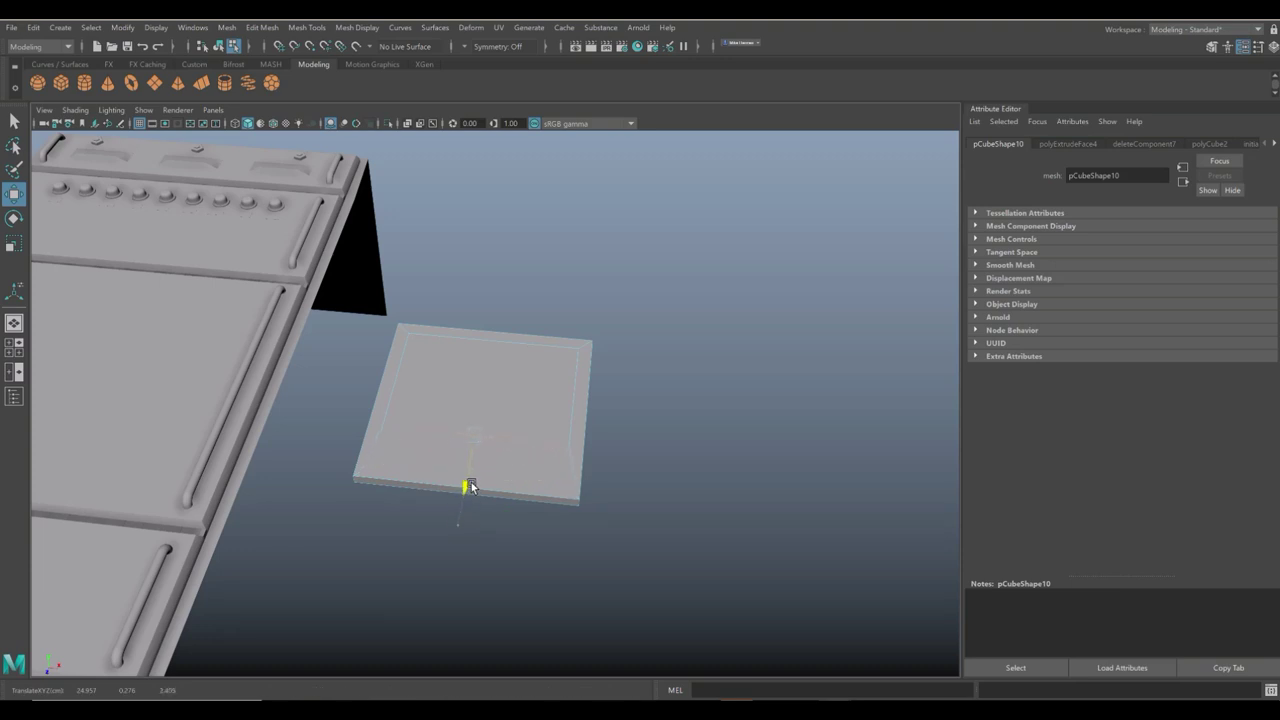
drag(470, 487, 463, 486)
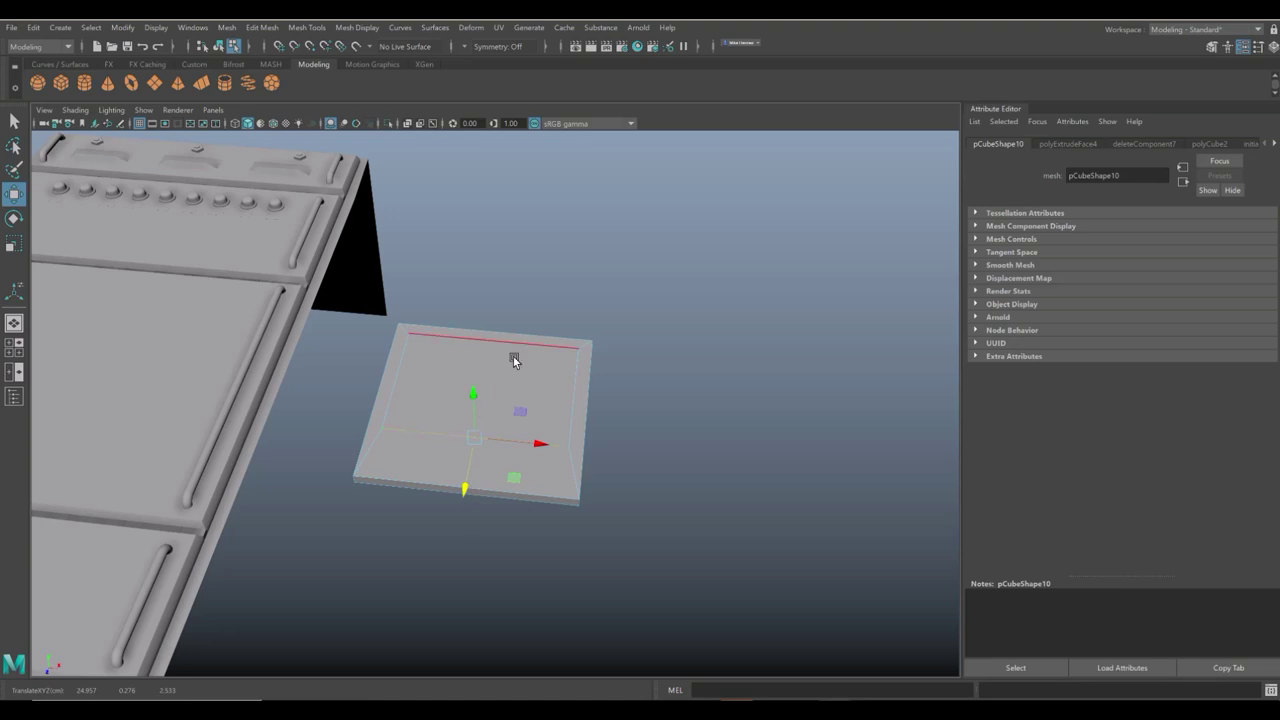
Extrude the plate's inset top face and move it down along Y to form a shallow recess.
right_drag(513, 356, 515, 387)
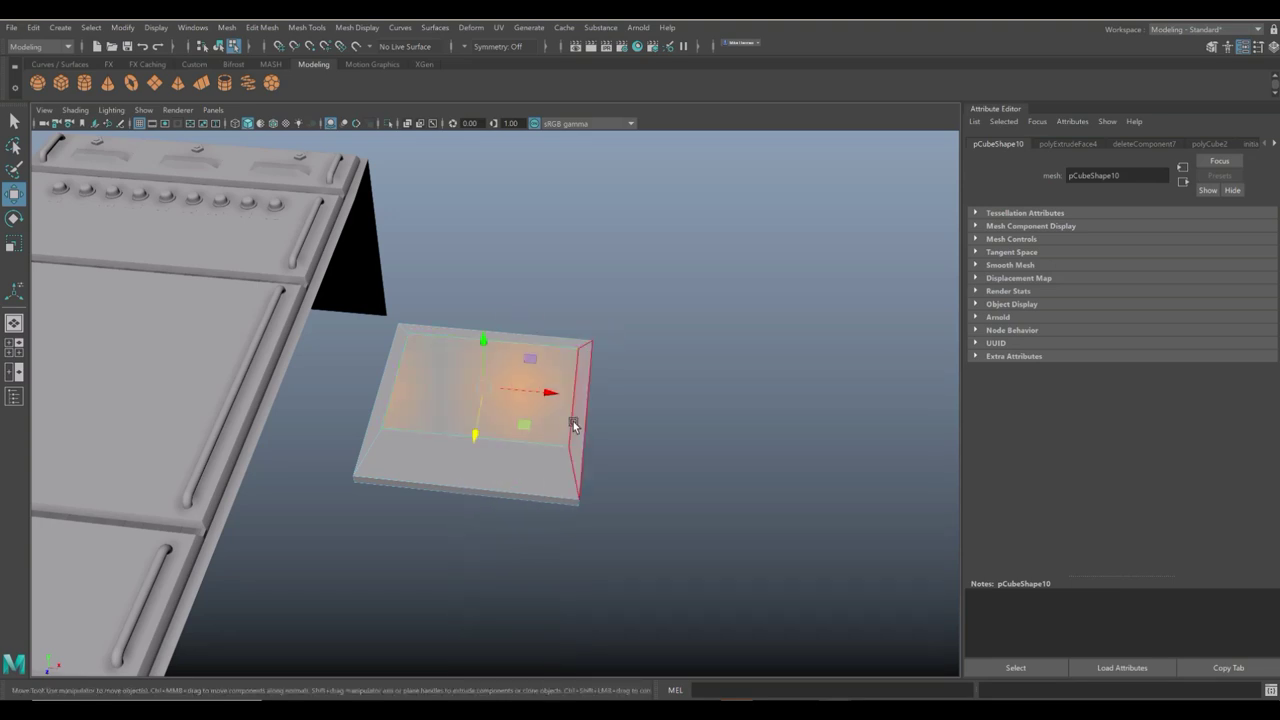
key(ctrl+e)
key(w)
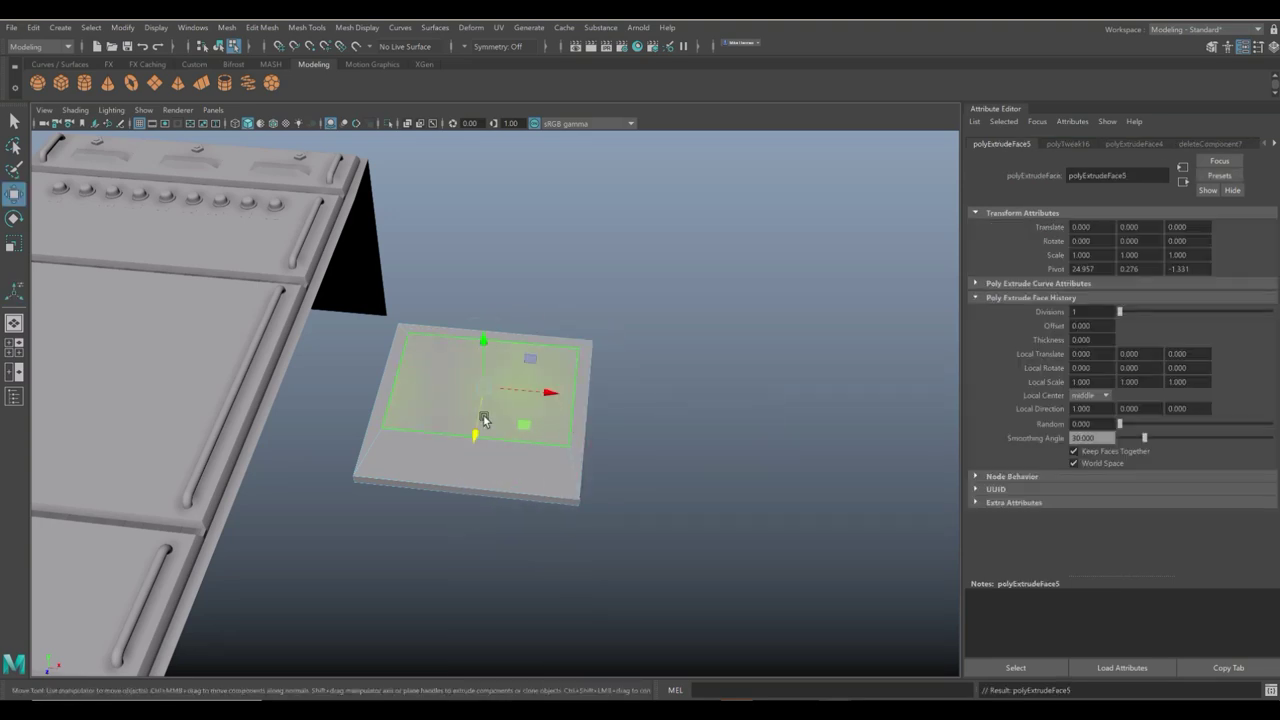
drag(483, 342, 484, 347)
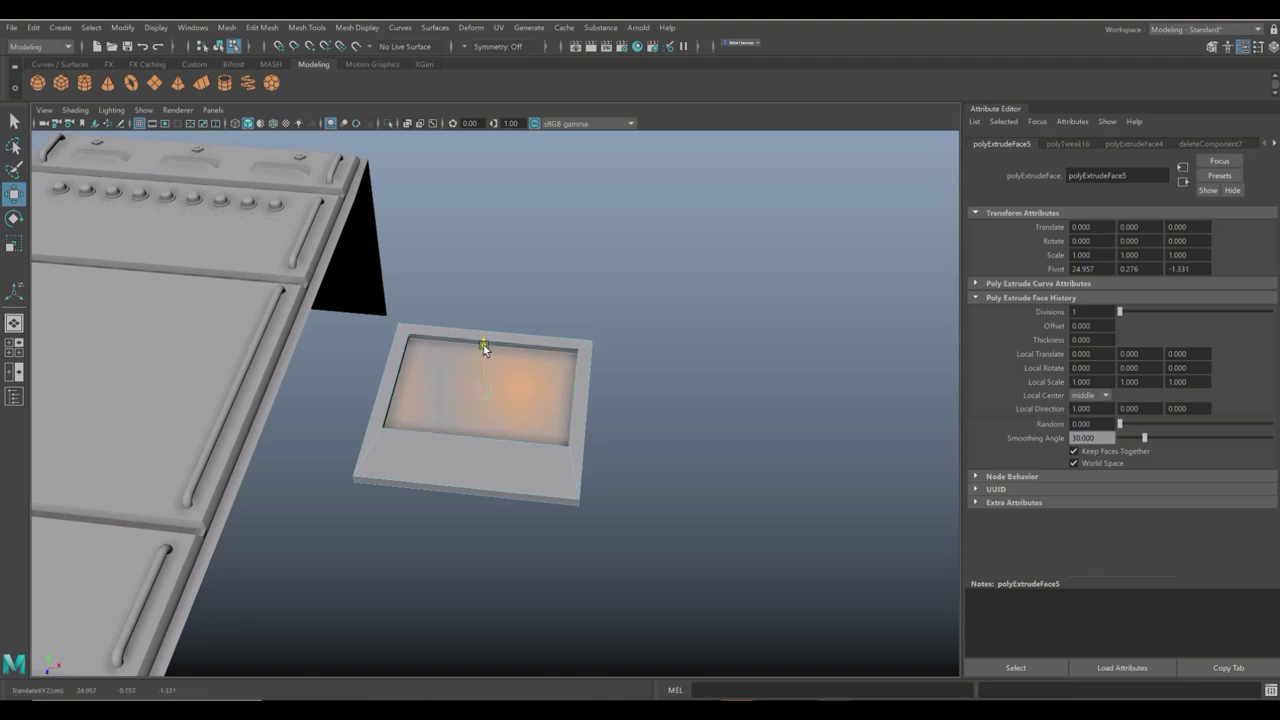
alt+drag(584, 410, 674, 408)
click(674, 408)
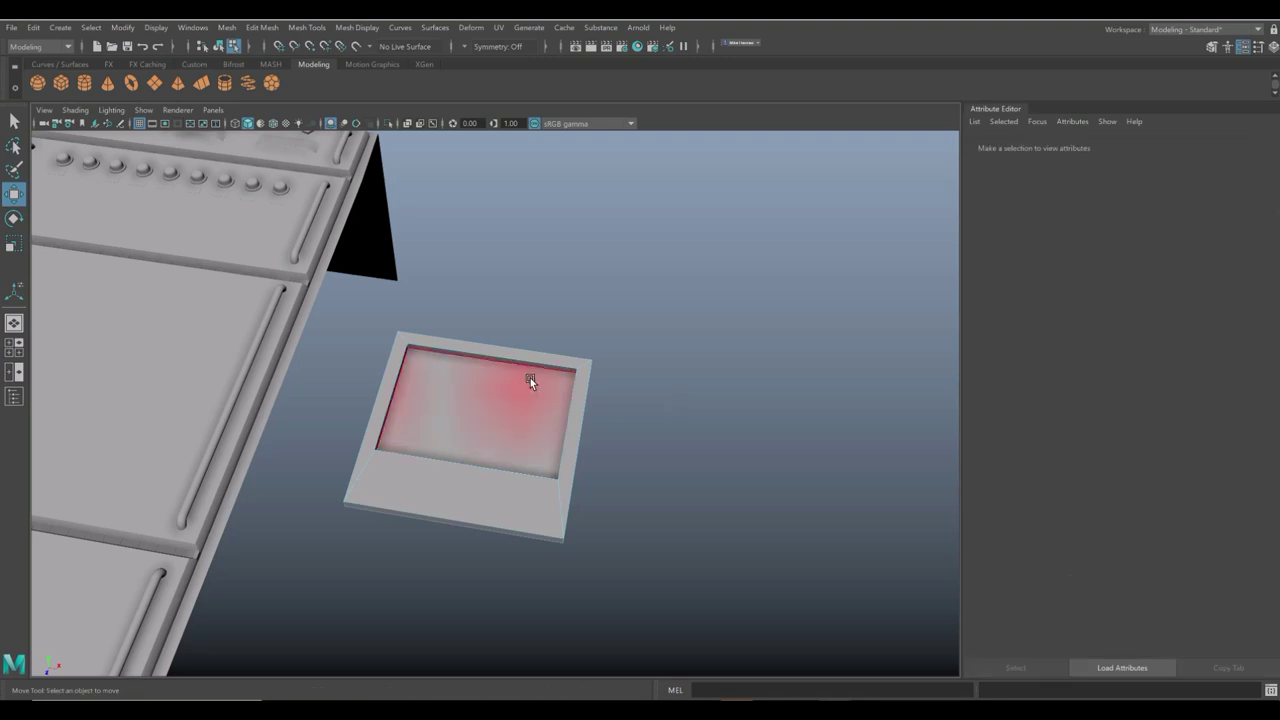
Turn off screen space ambient occlusion in the perspective view.
click(331, 123)
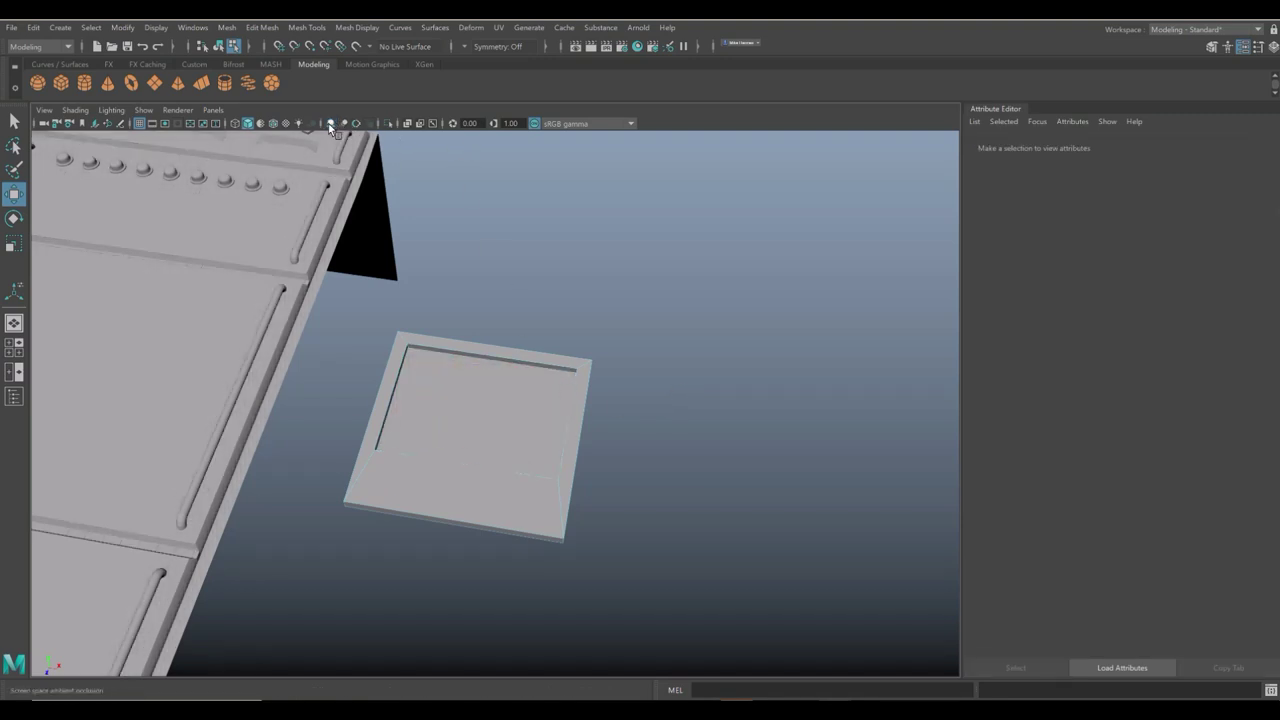
scroll(581, 395, down, 3)
alt+drag(596, 440, 531, 403)
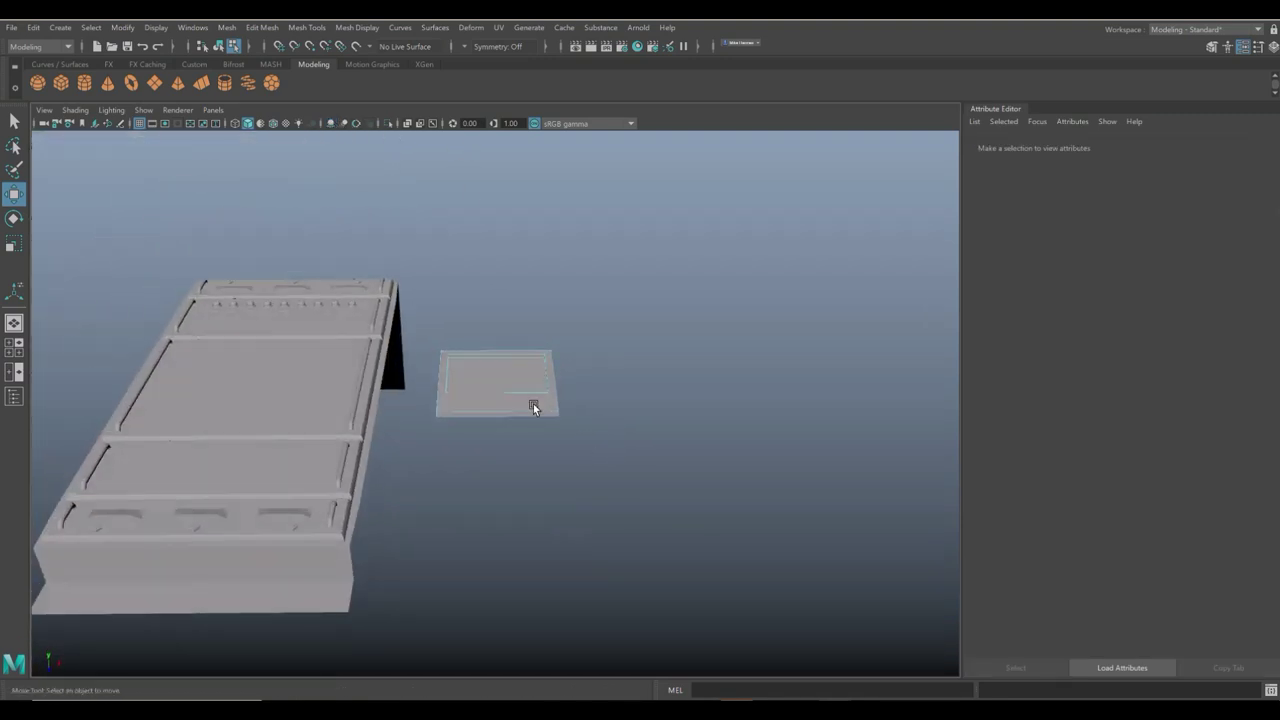
In the top view, move the whole recessed plate onto the model's centre line at X 0, Z -8.
right_click(527, 390)
click(582, 334)
alt+drag(628, 409, 631, 462)
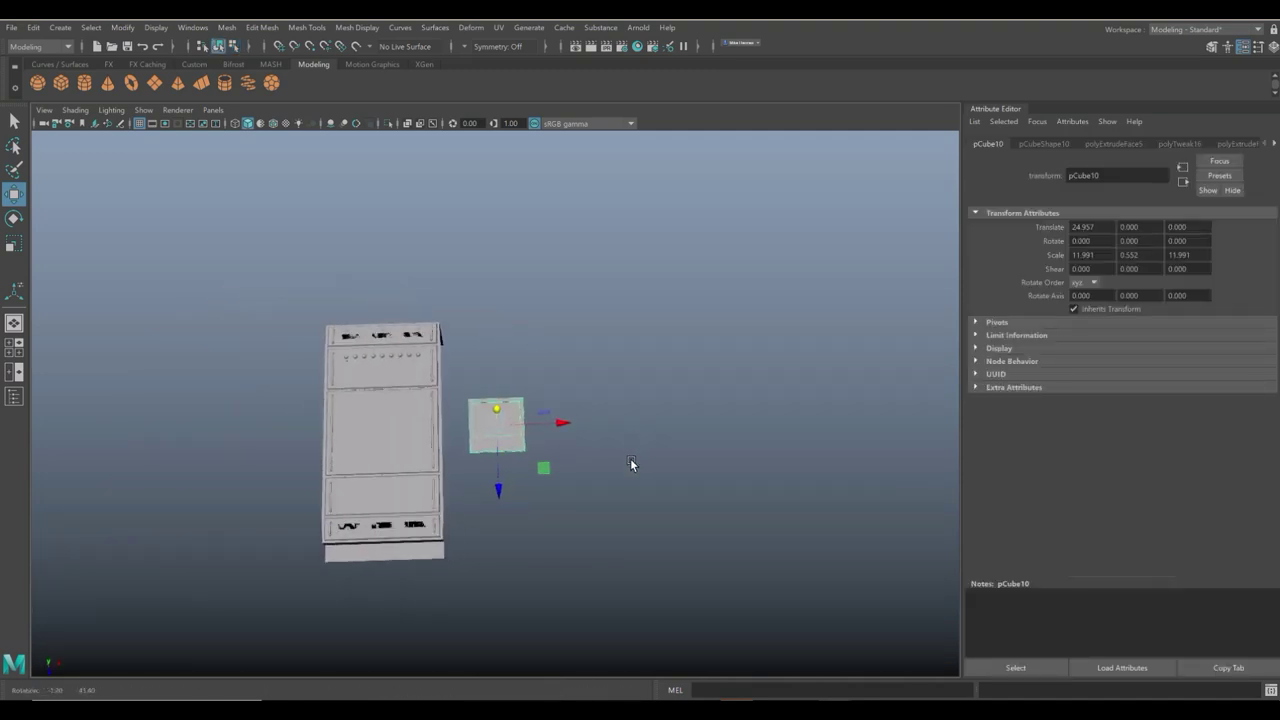
click(14, 358)
key(space)
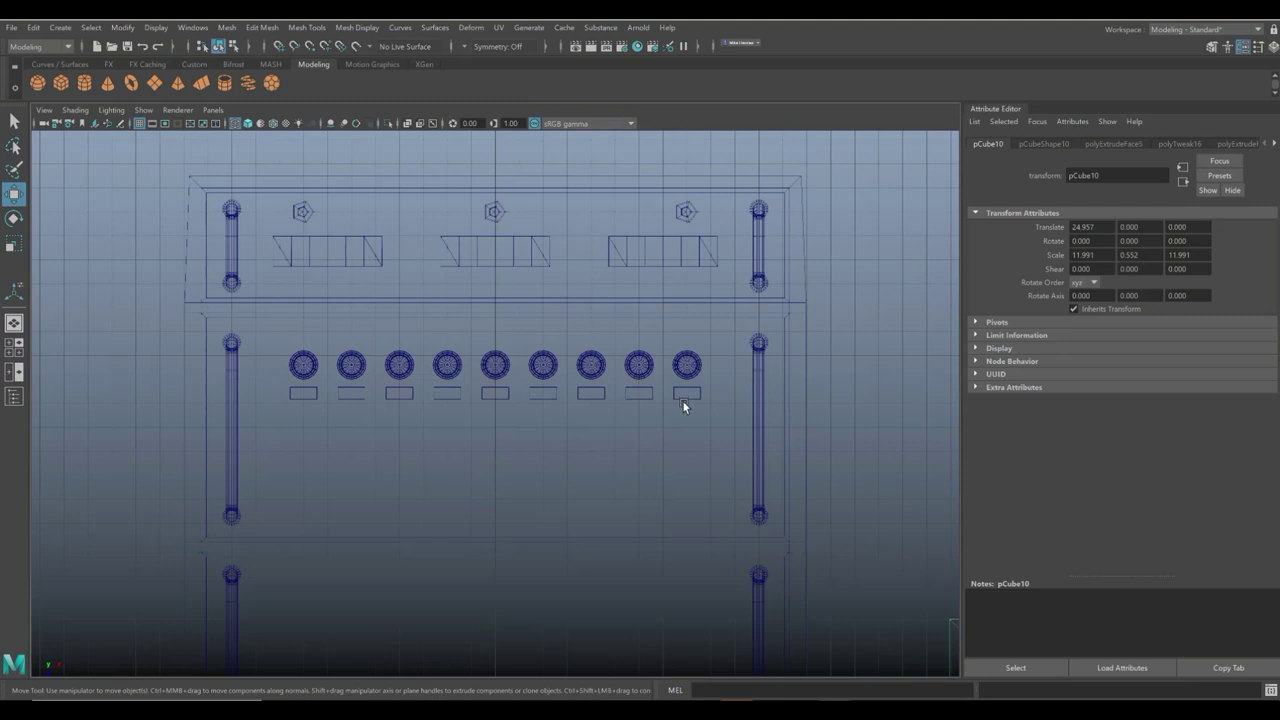
scroll(682, 400, down, 5)
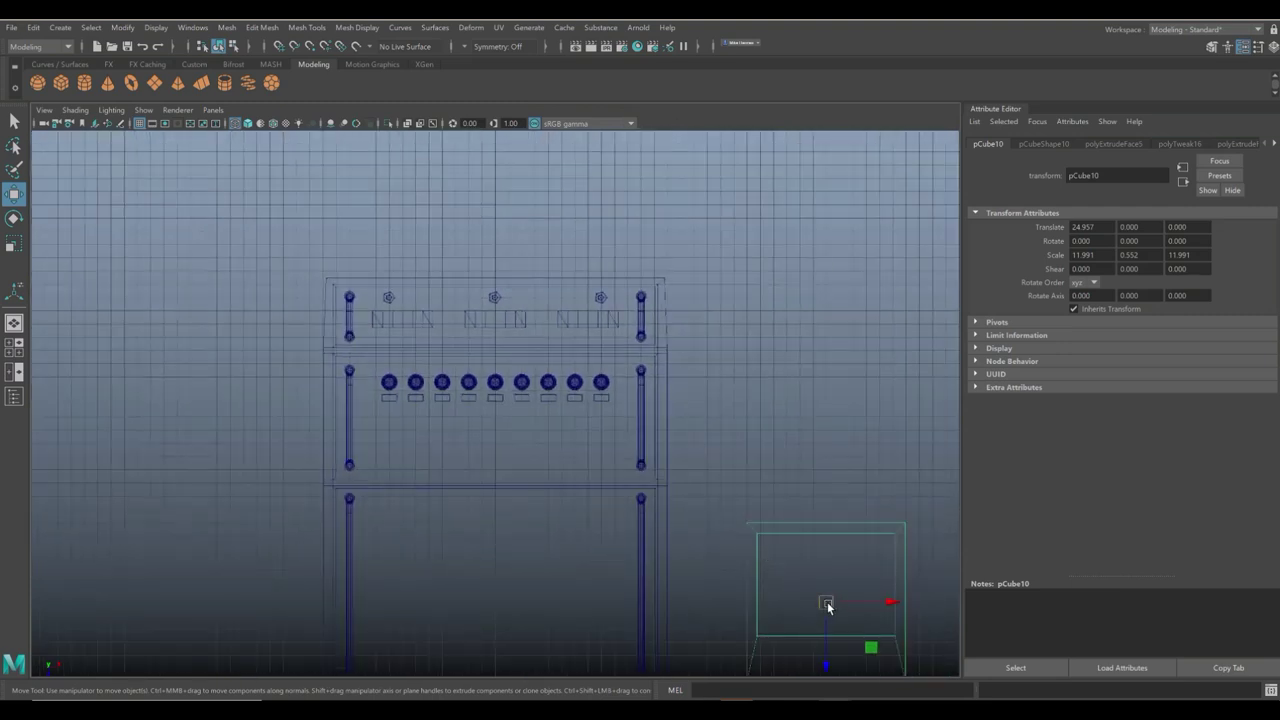
drag(827, 604, 495, 490)
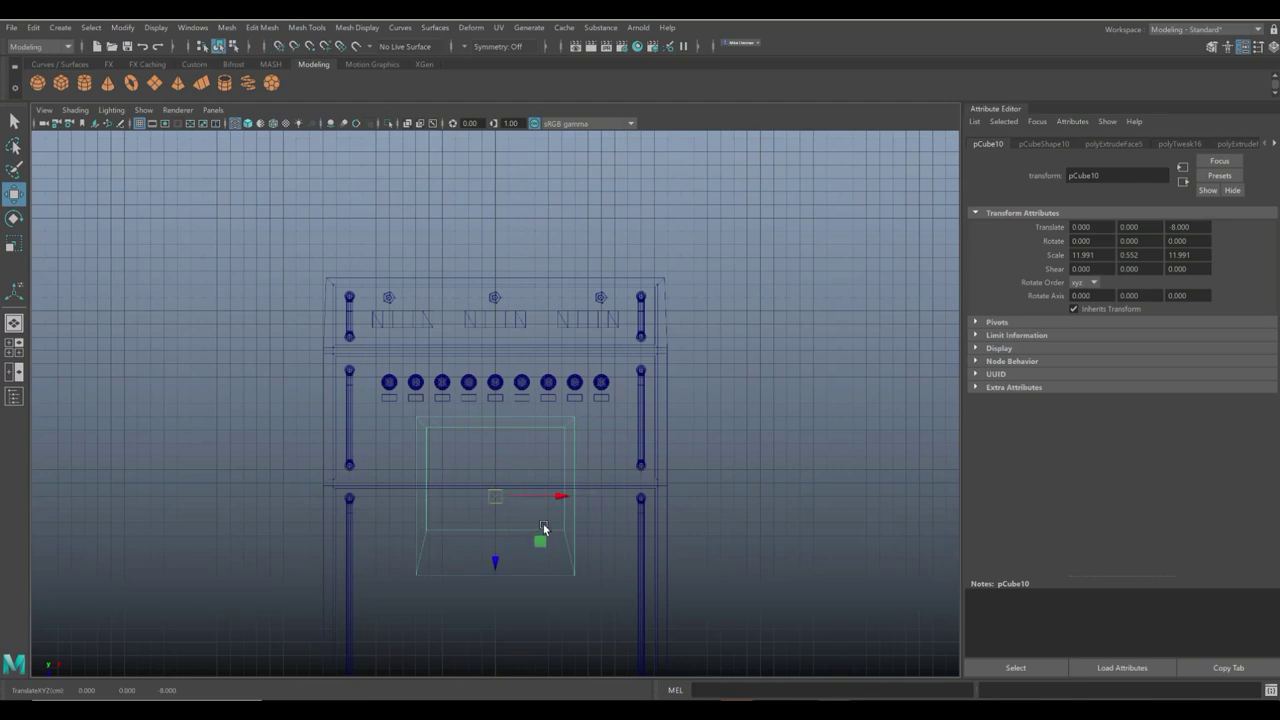
Scale the plate uniformly to about 2.228 in X and Z, and position it below the first dome at X -8, Z -13.
key(r)
drag(494, 501, 406, 538)
key(w)
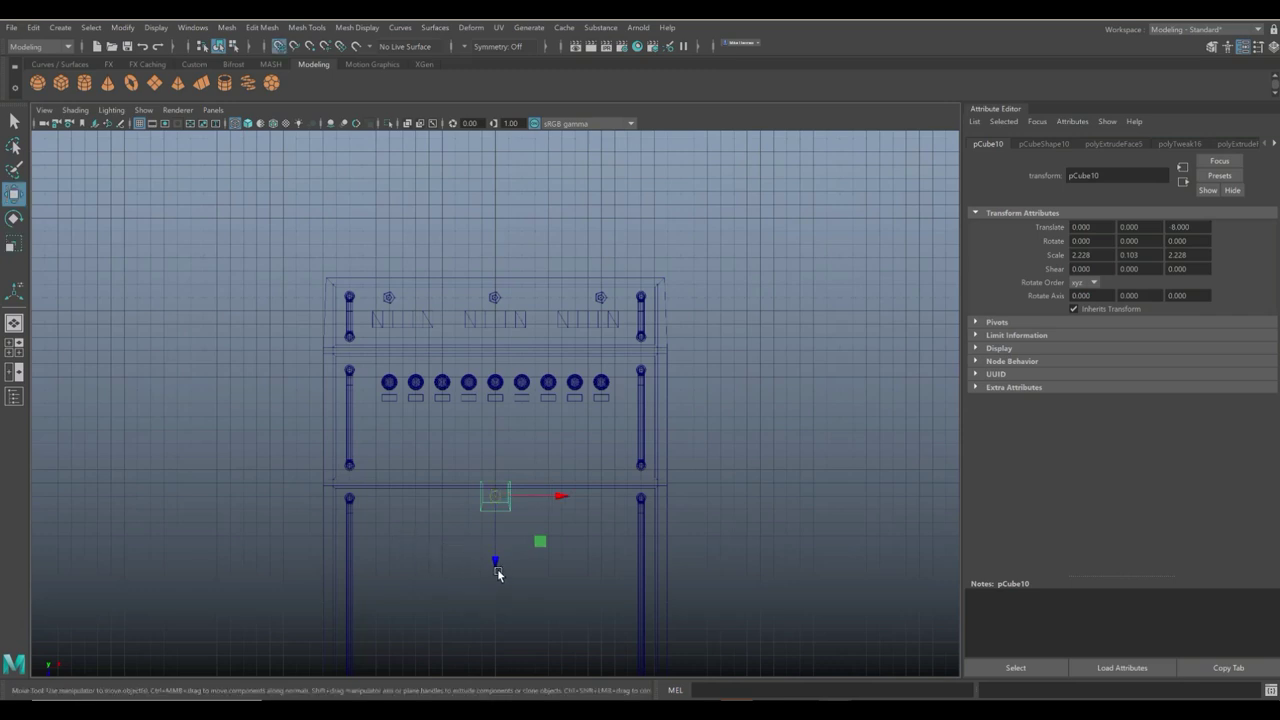
drag(495, 564, 497, 437)
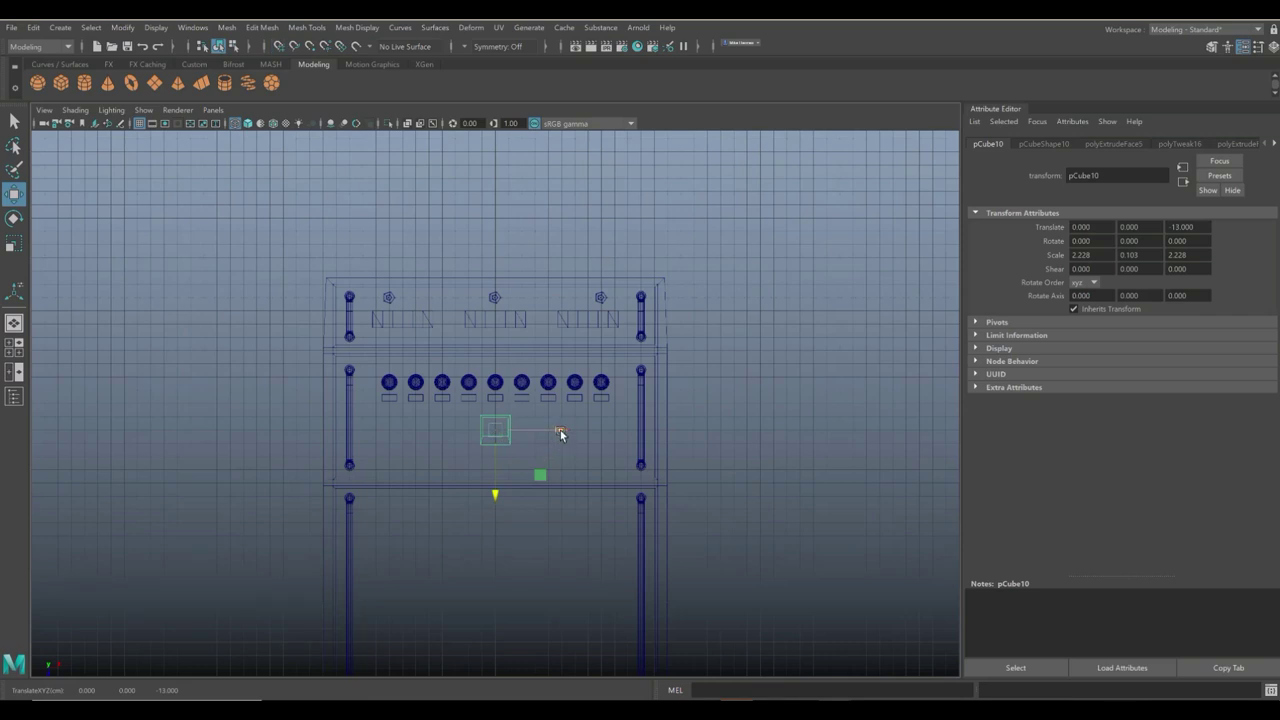
drag(560, 433, 390, 437)
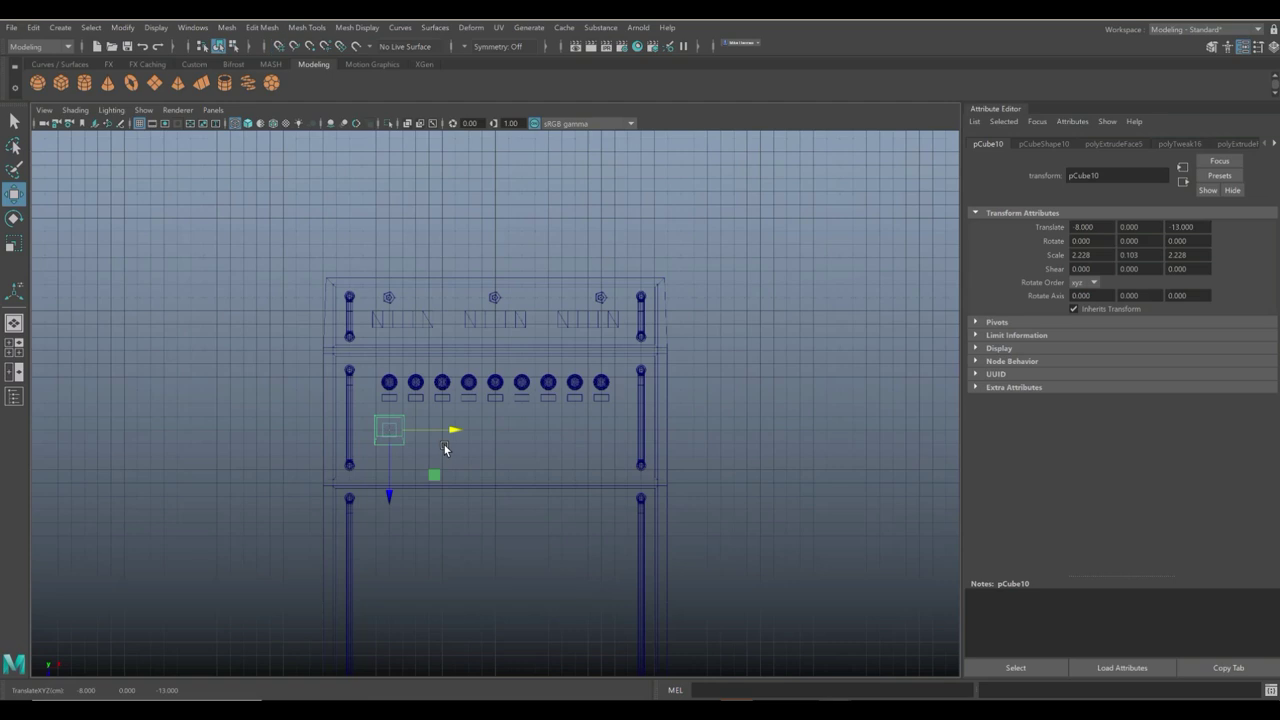
Duplicate the small plate to X -5 and combine the two plates into one mesh.
key(ctrl+d)
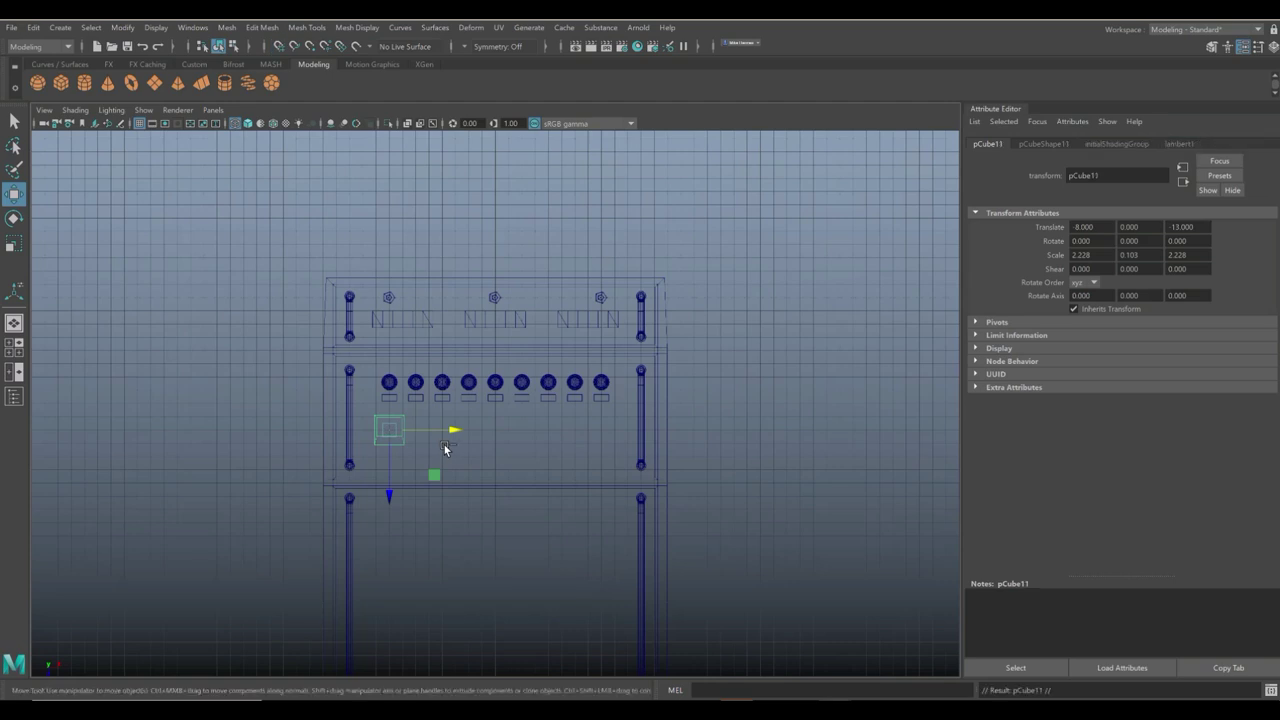
drag(454, 431, 428, 433)
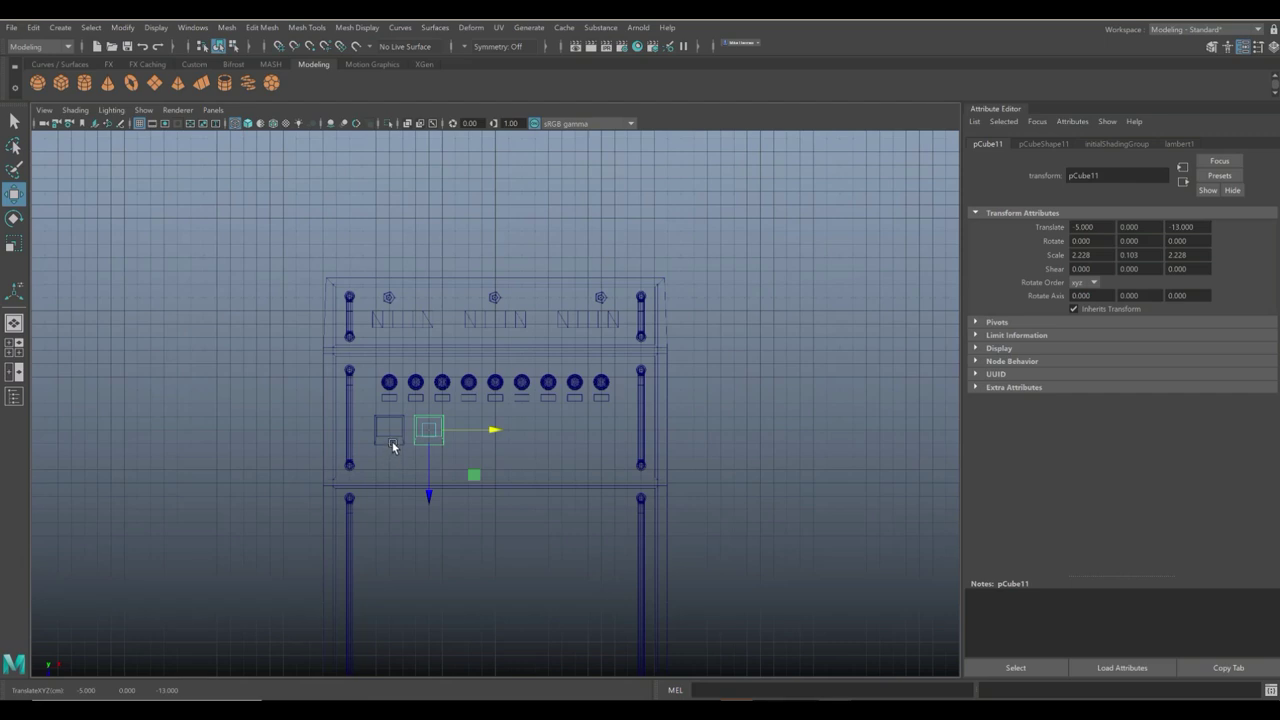
click(390, 431)
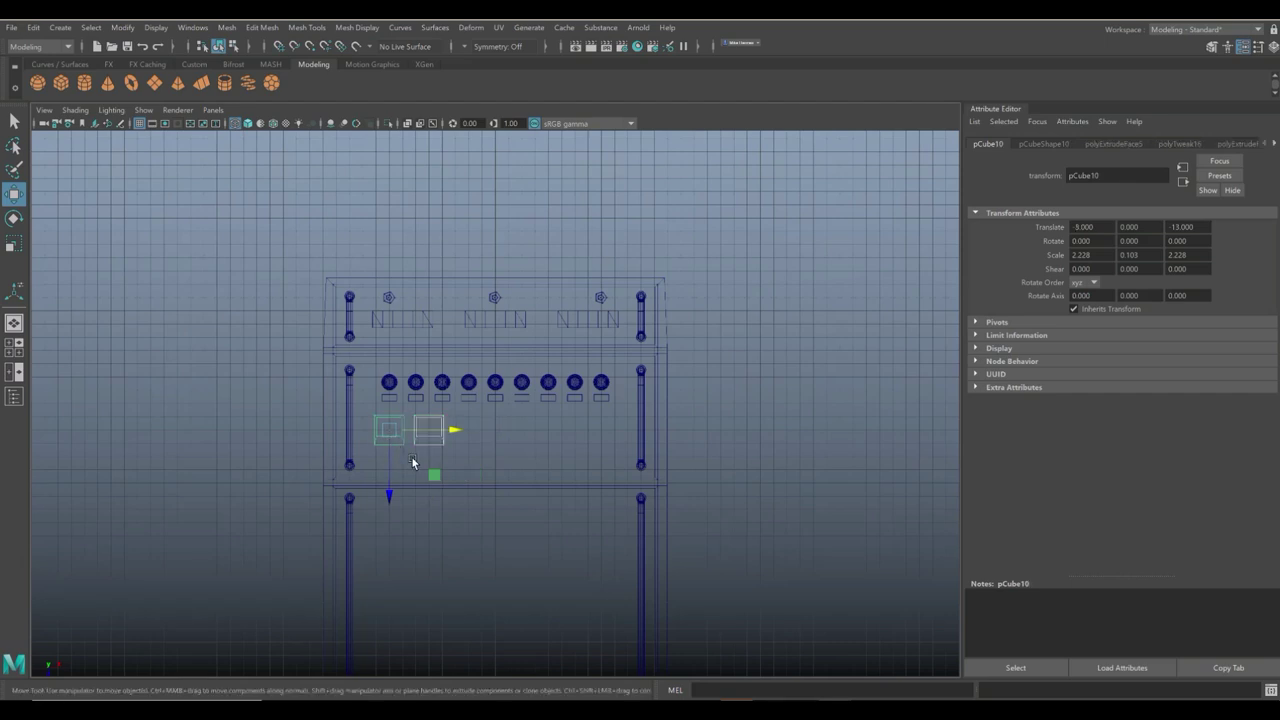
click(226, 28)
click(253, 75)
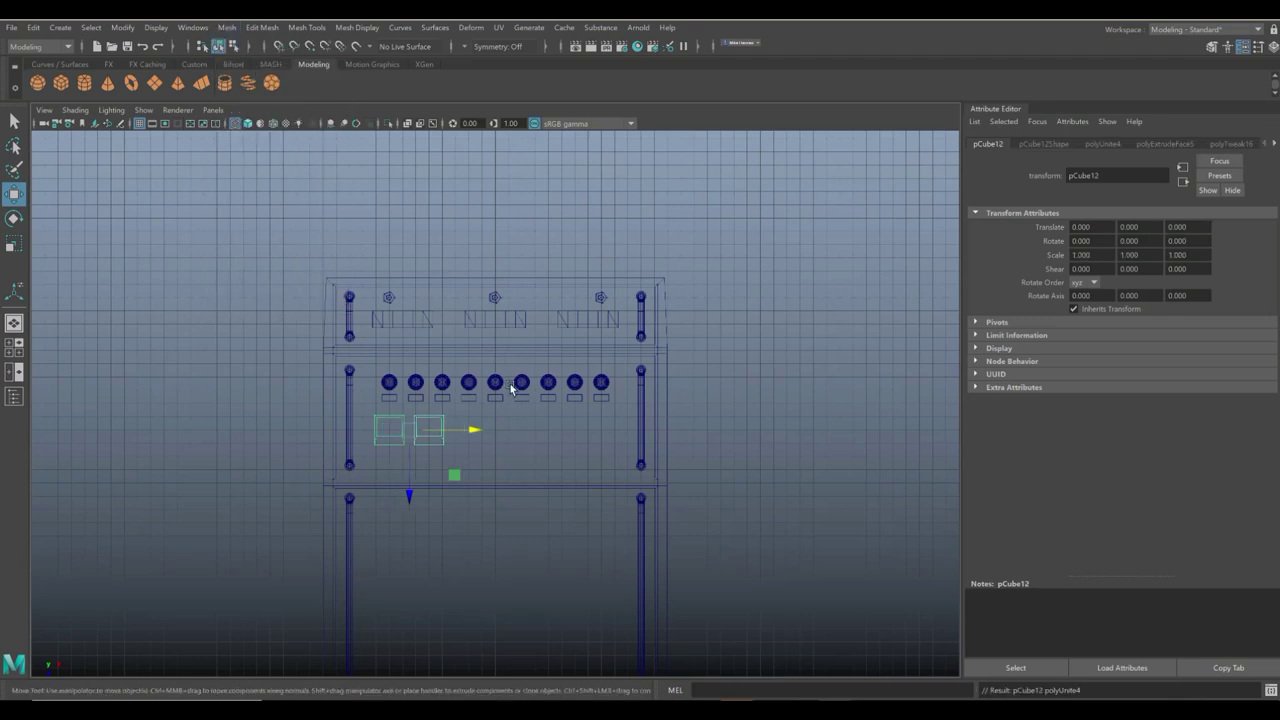
Centre the combined plate pair at Translate X 6.5 and place a duplicate of it at Translate X 0.5.
key(x)
drag(474, 431, 498, 434)
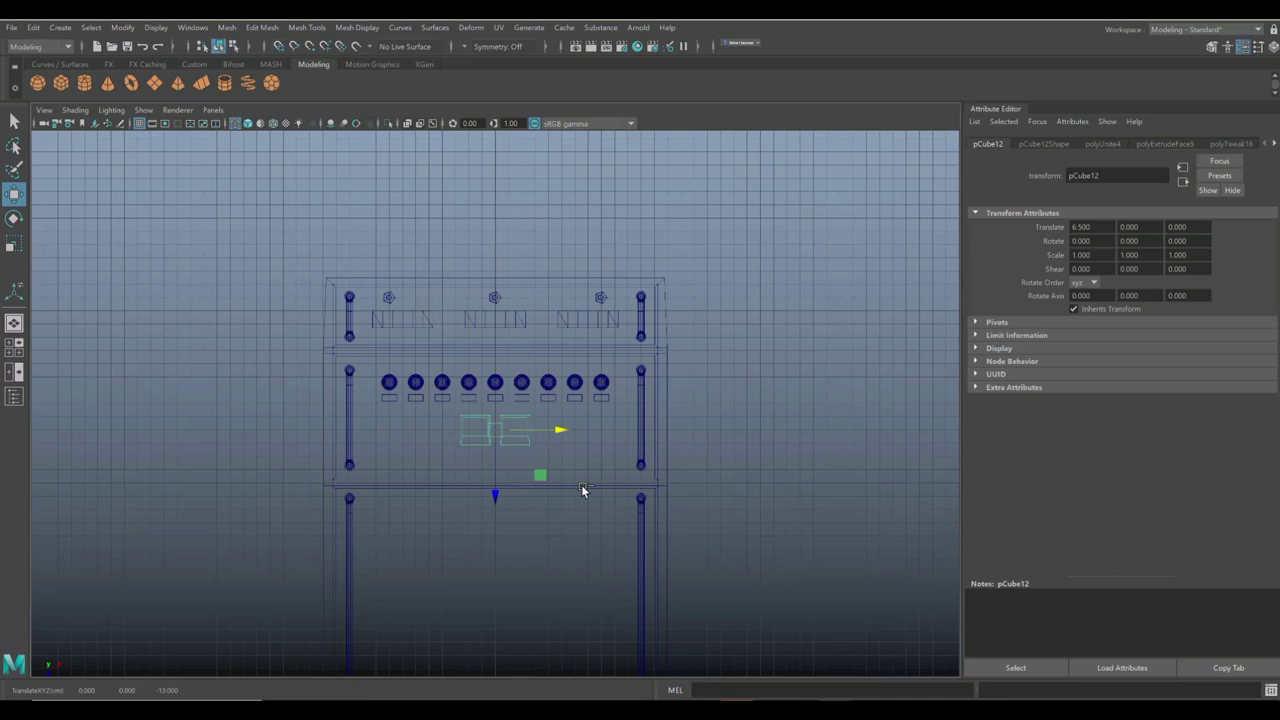
key(ctrl+d)
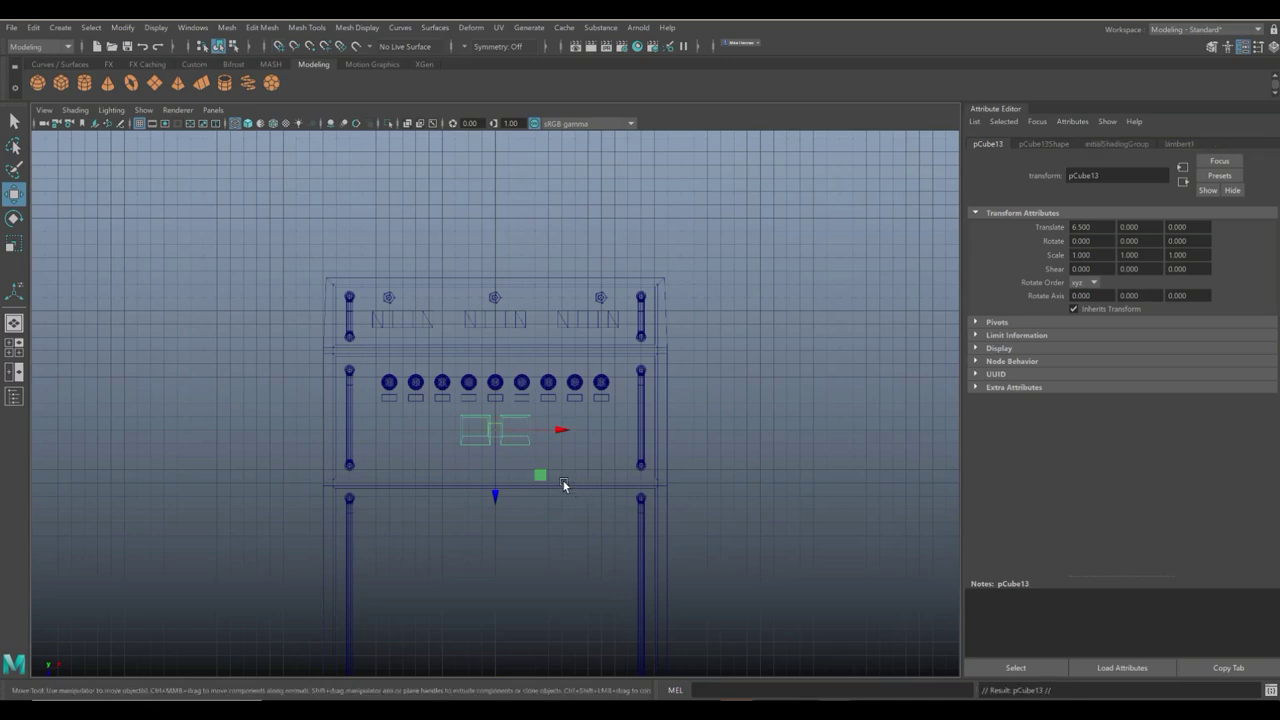
key(x)
drag(560, 433, 416, 447)
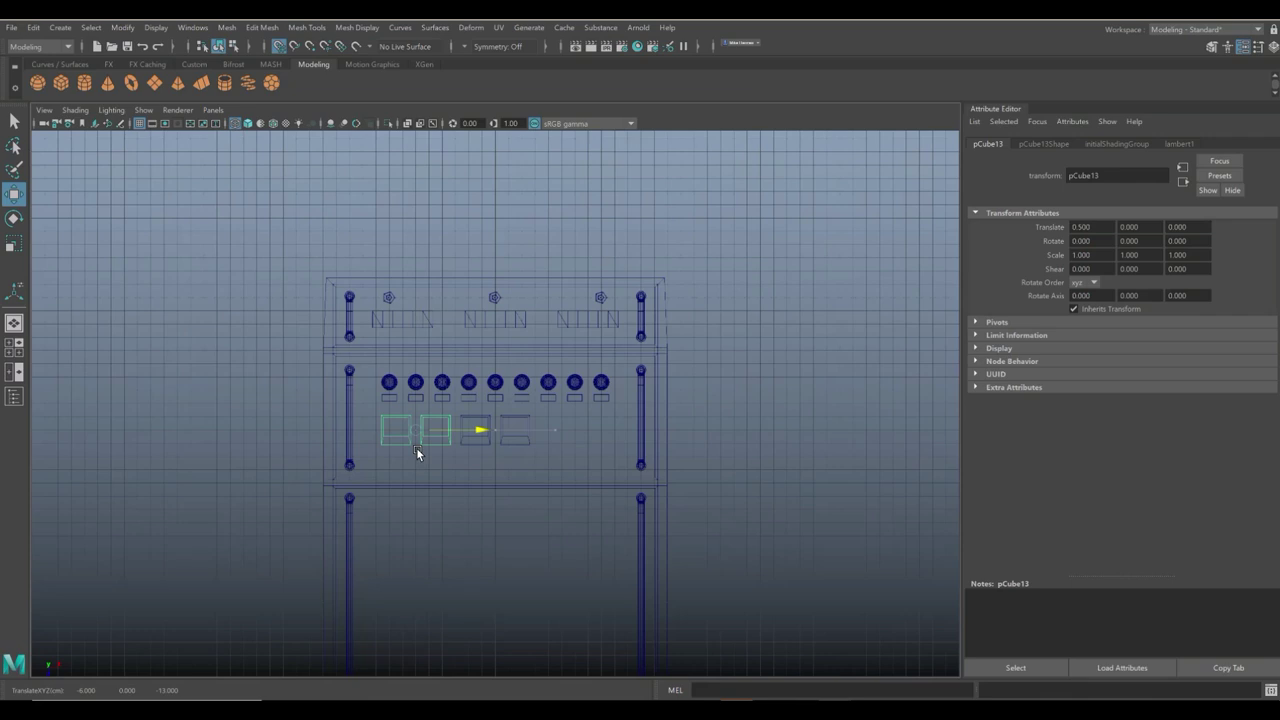
drag(416, 447, 416, 447)
Duplicate the centred plate pair and move the copy to Translate X 12.5 to complete the row.
click(517, 436)
drag(517, 436, 534, 449)
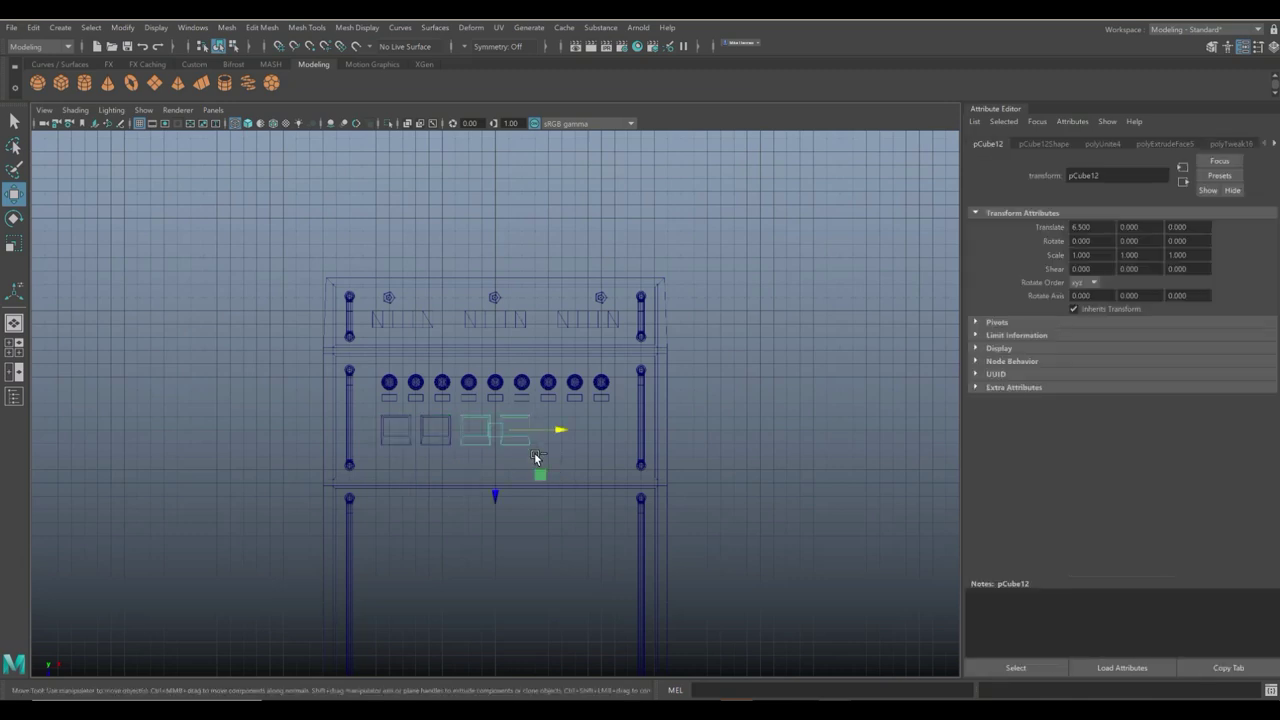
key(ctrl+d)
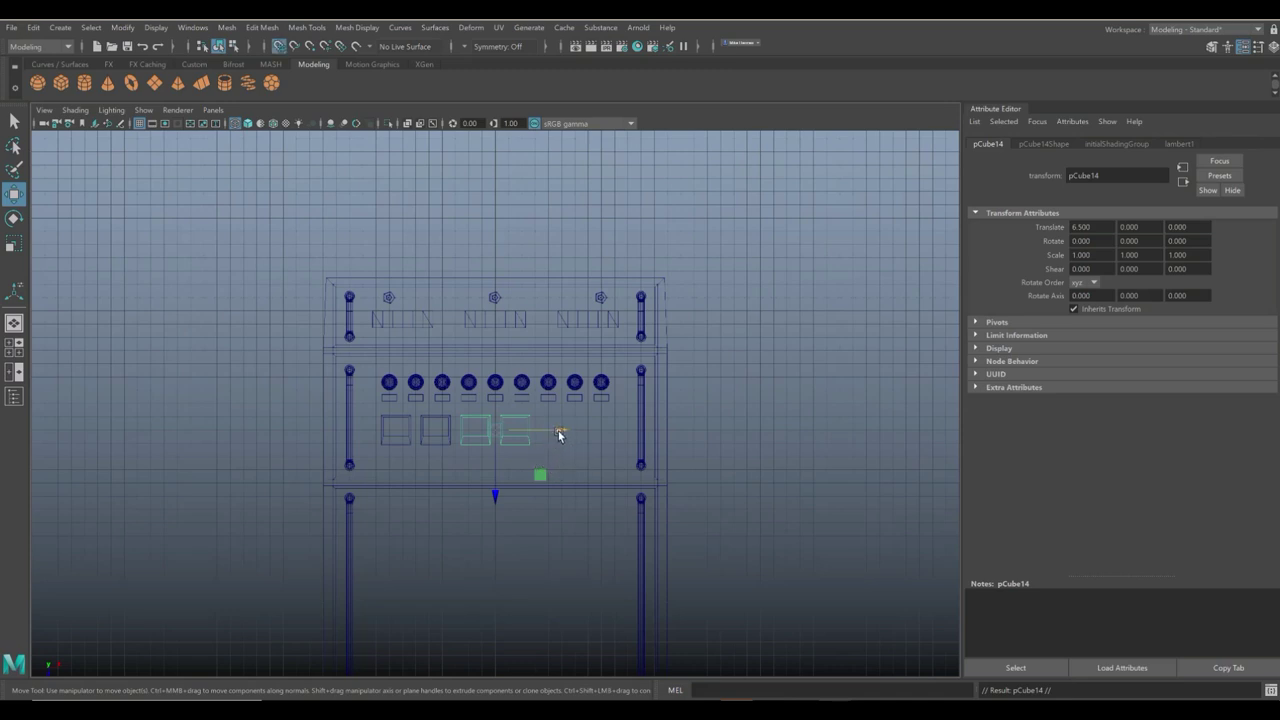
drag(560, 434, 577, 434)
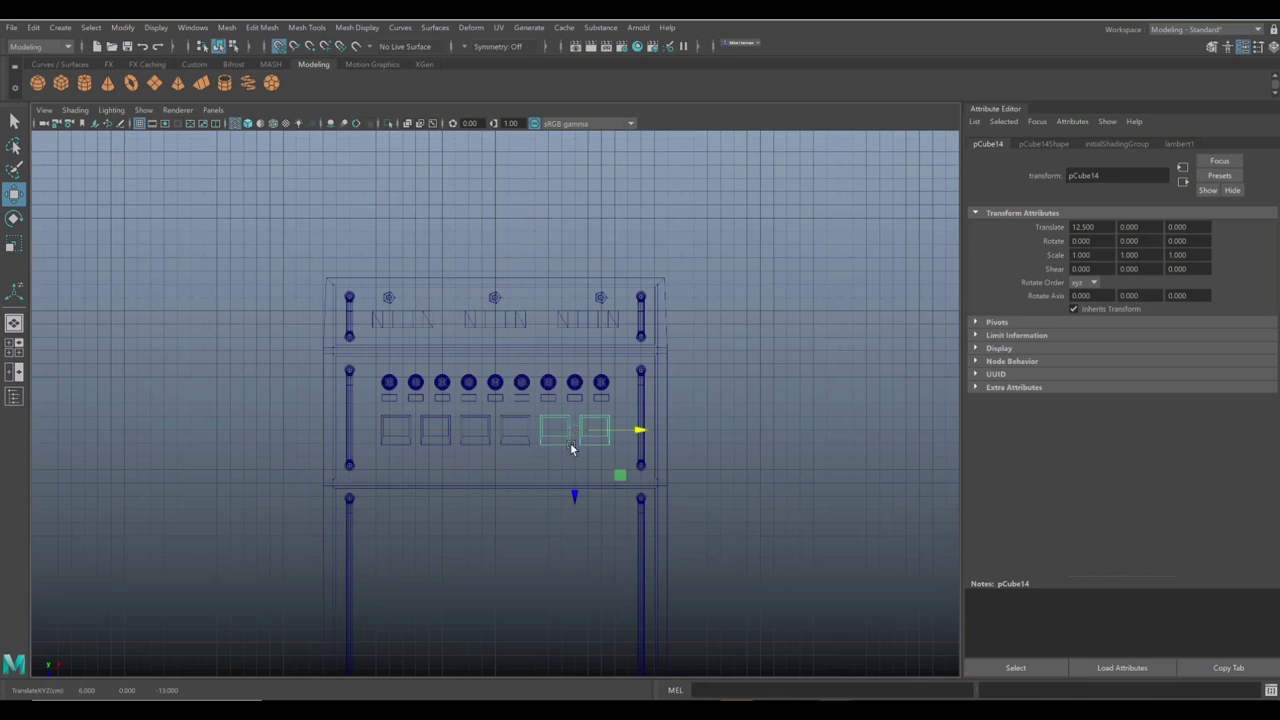
In the perspective view, raise all three plate pairs to Translate Y 0.426 so they sit on the panel surface.
scroll(140, 487, down, 2)
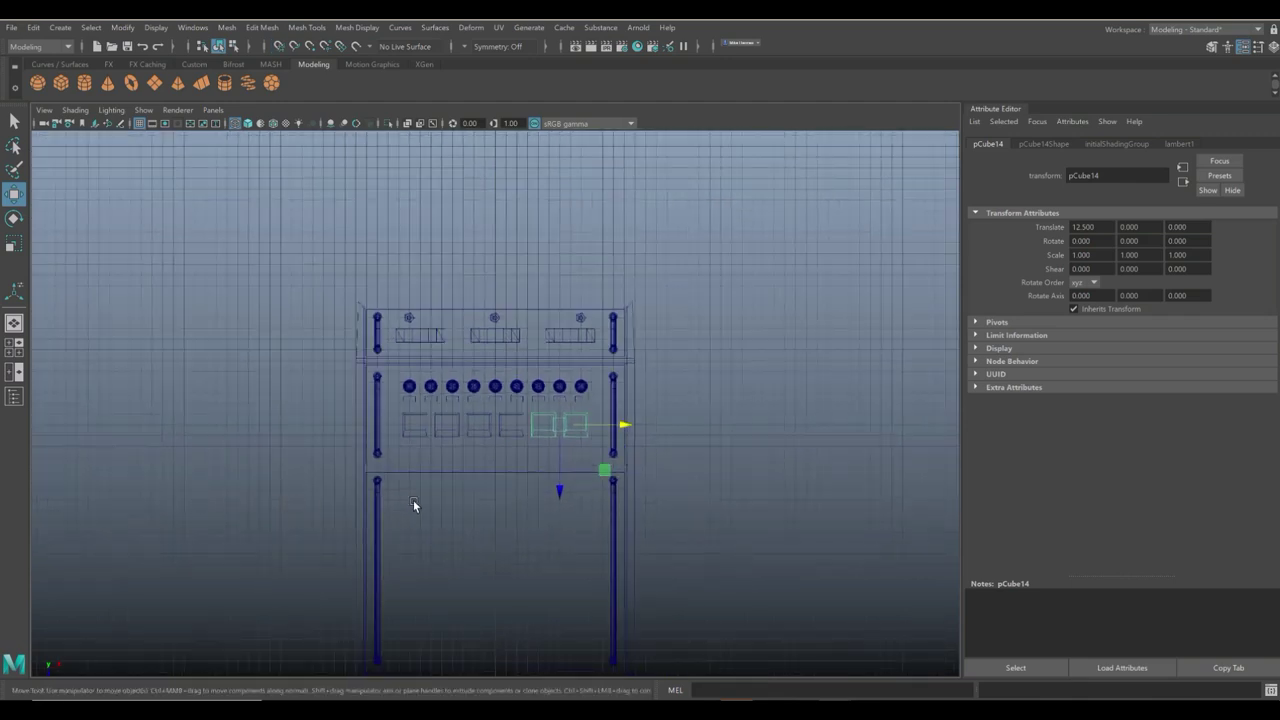
alt+middle_drag(413, 500, 466, 396)
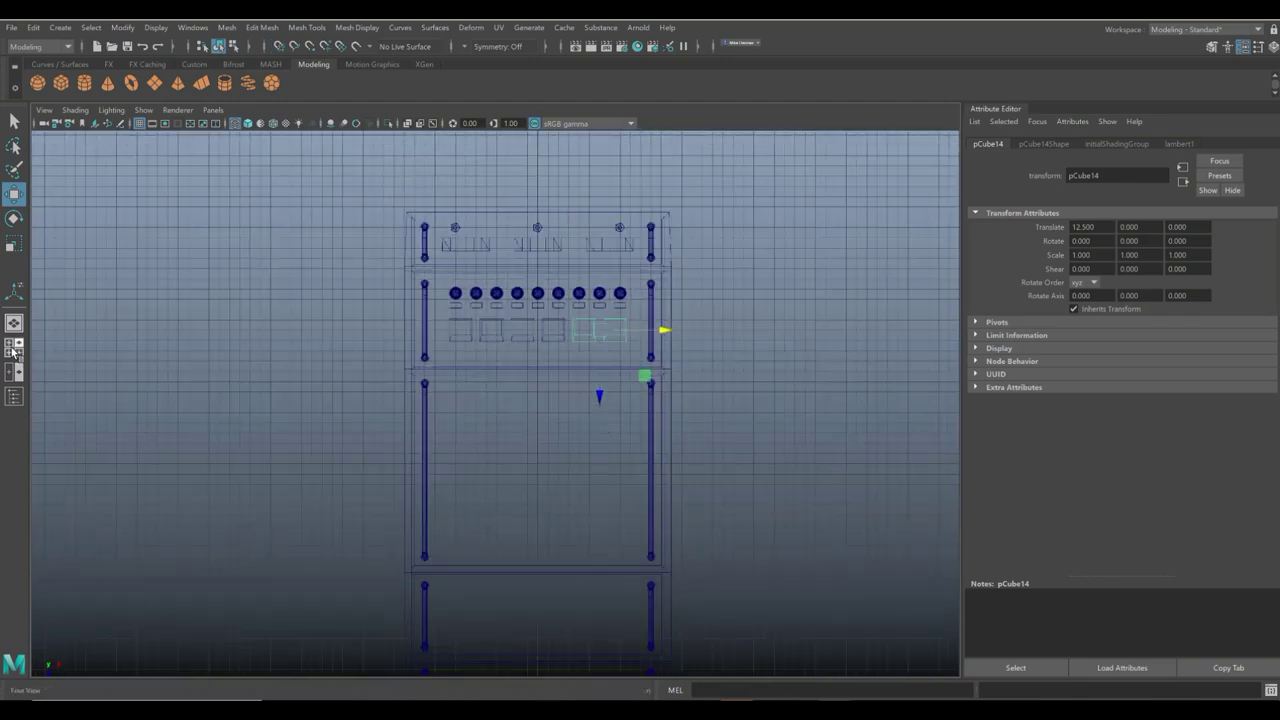
key(space)
key(space)
key(f)
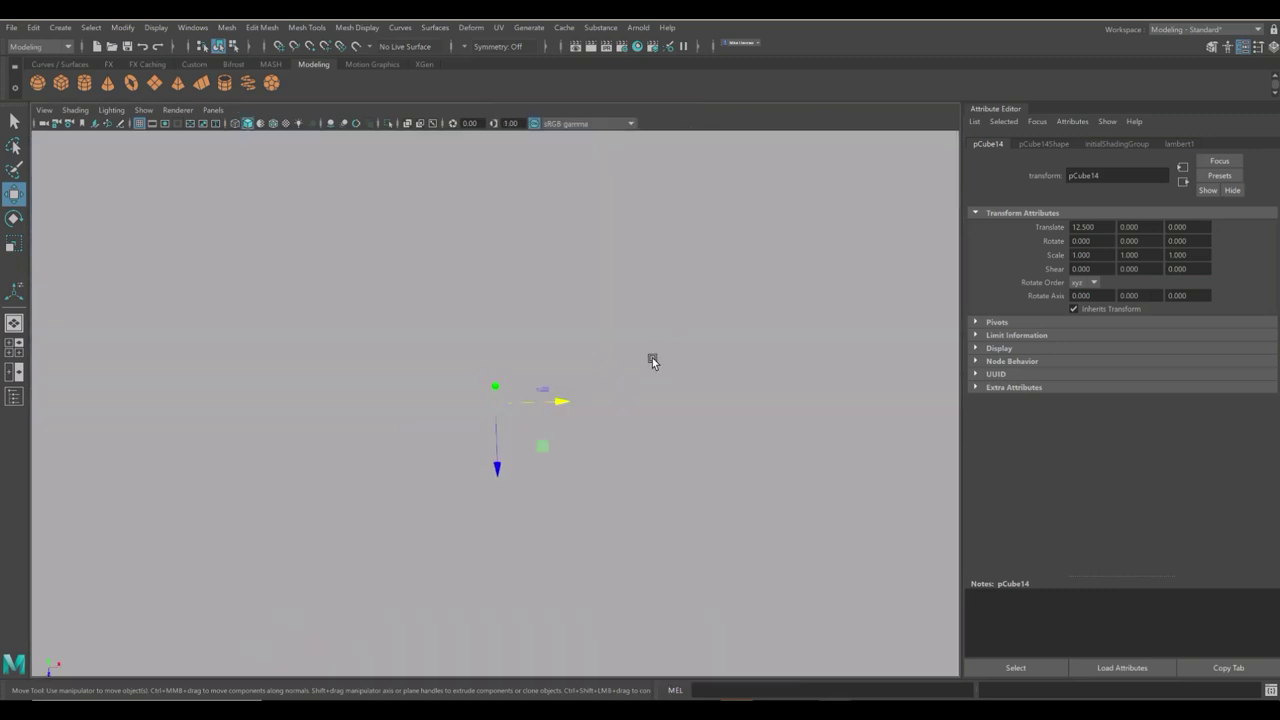
alt+drag(652, 365, 595, 364)
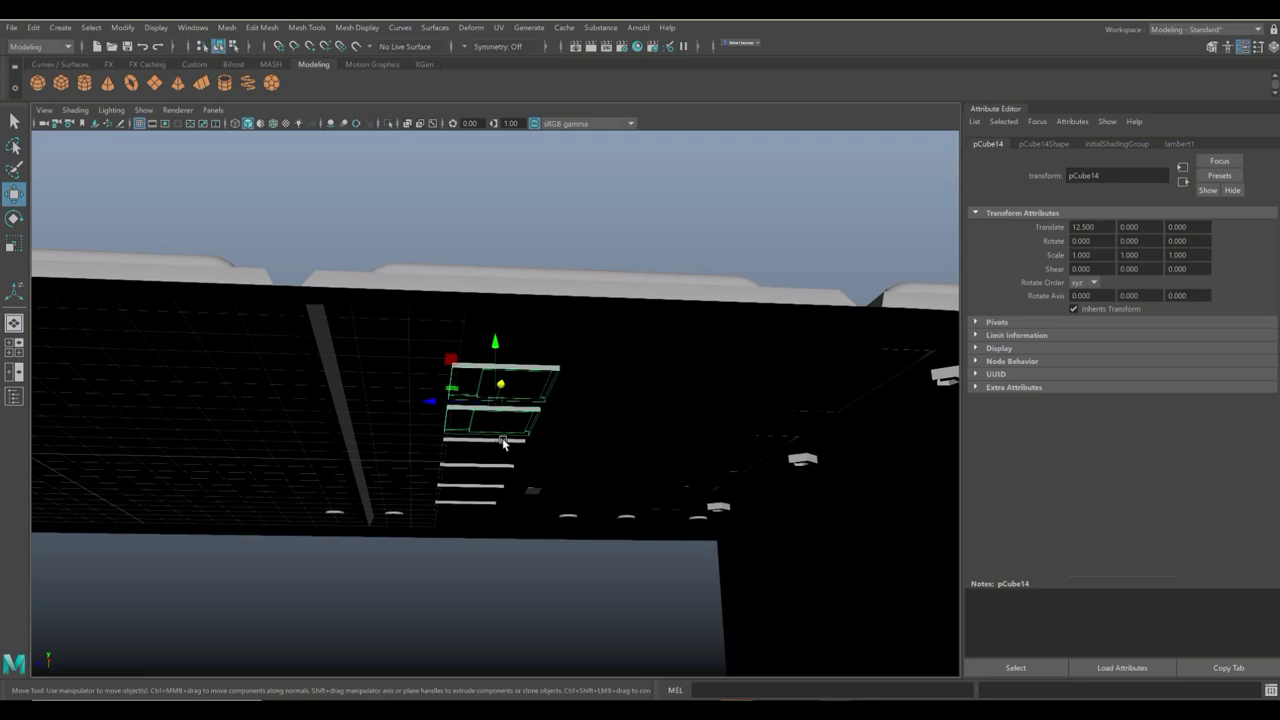
click(498, 492)
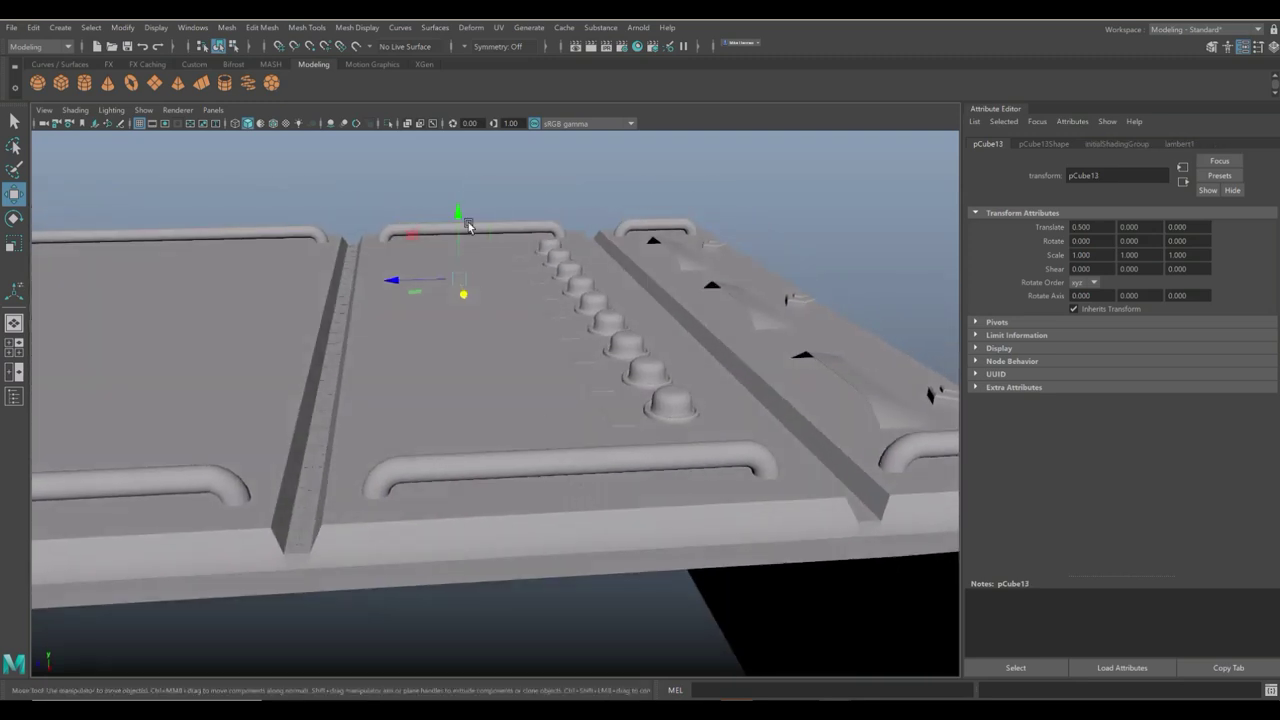
drag(457, 212, 458, 205)
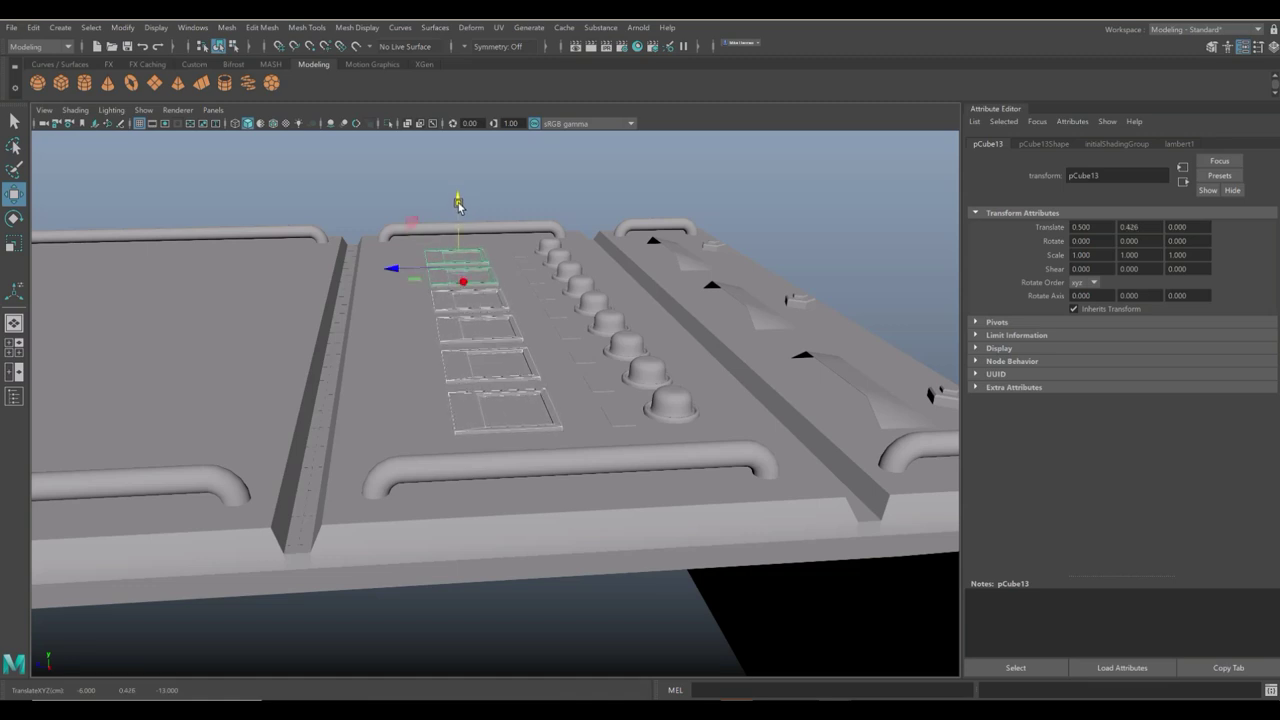
click(264, 262)
Duplicate the first plate pair and move the copy onto the large middle panel at Translate Z of about 12.216.
alt+drag(264, 264, 346, 340)
scroll(491, 362, down, 2)
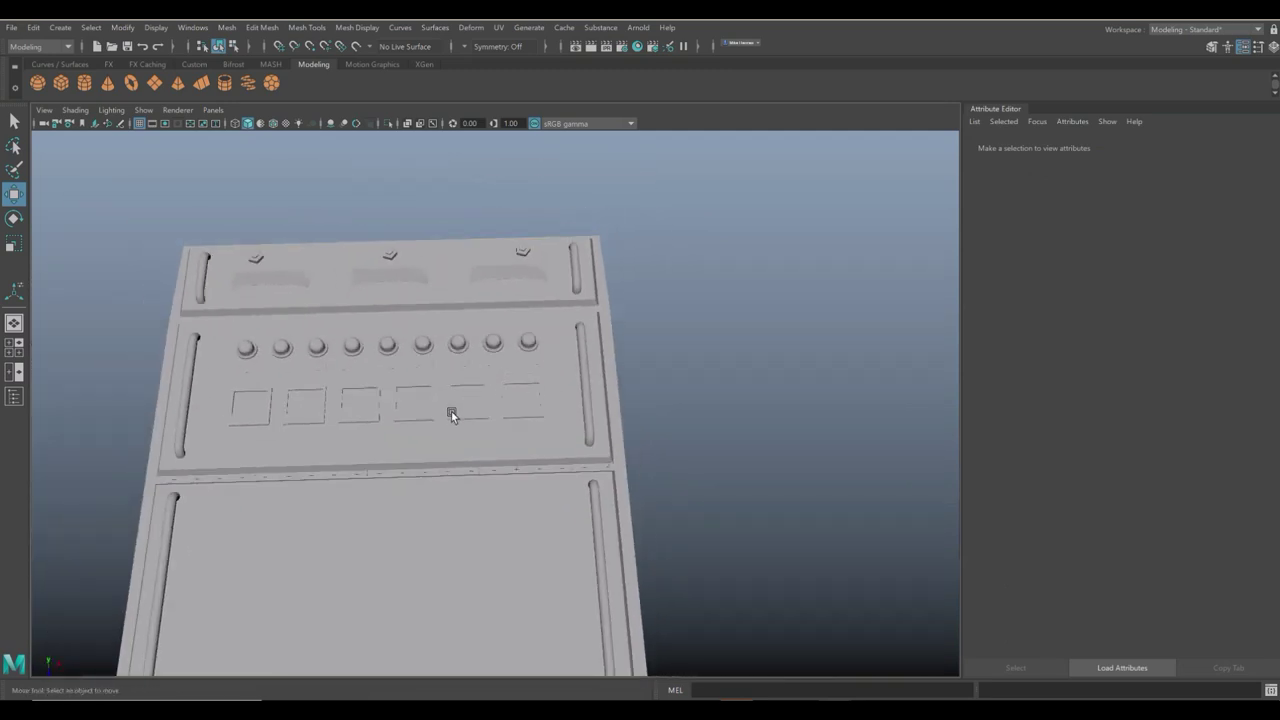
mouse_move(451, 411)
alt+mouse_down()
mouse_move(577, 357)
mouse_move(563, 343)
mouse_move(467, 399)
alt+mouse_up()
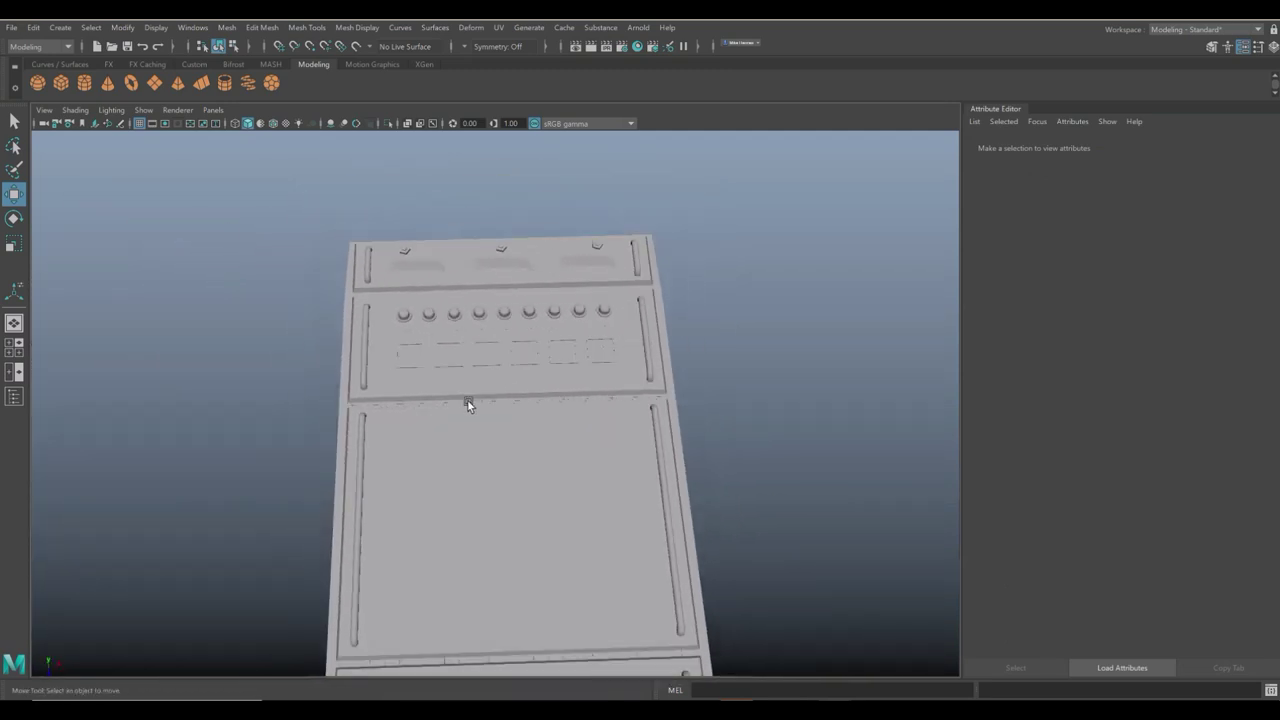
click(412, 364)
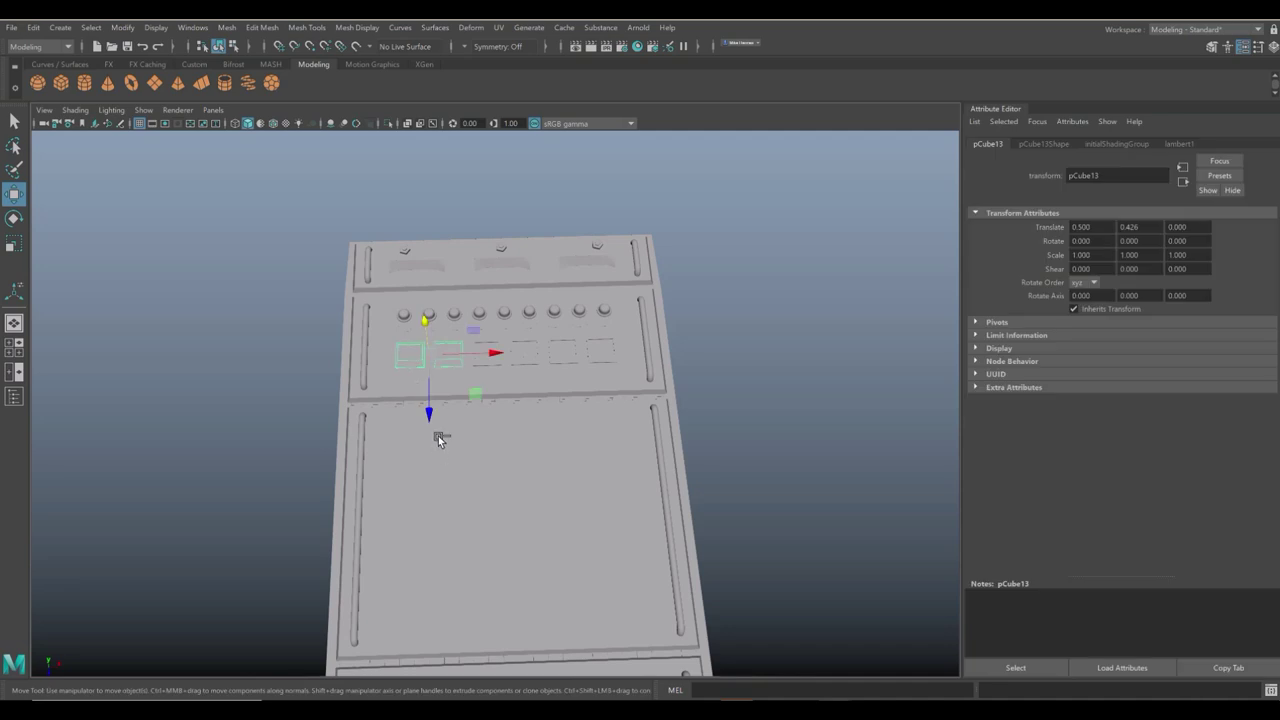
key(ctrl+d)
drag(433, 418, 429, 572)
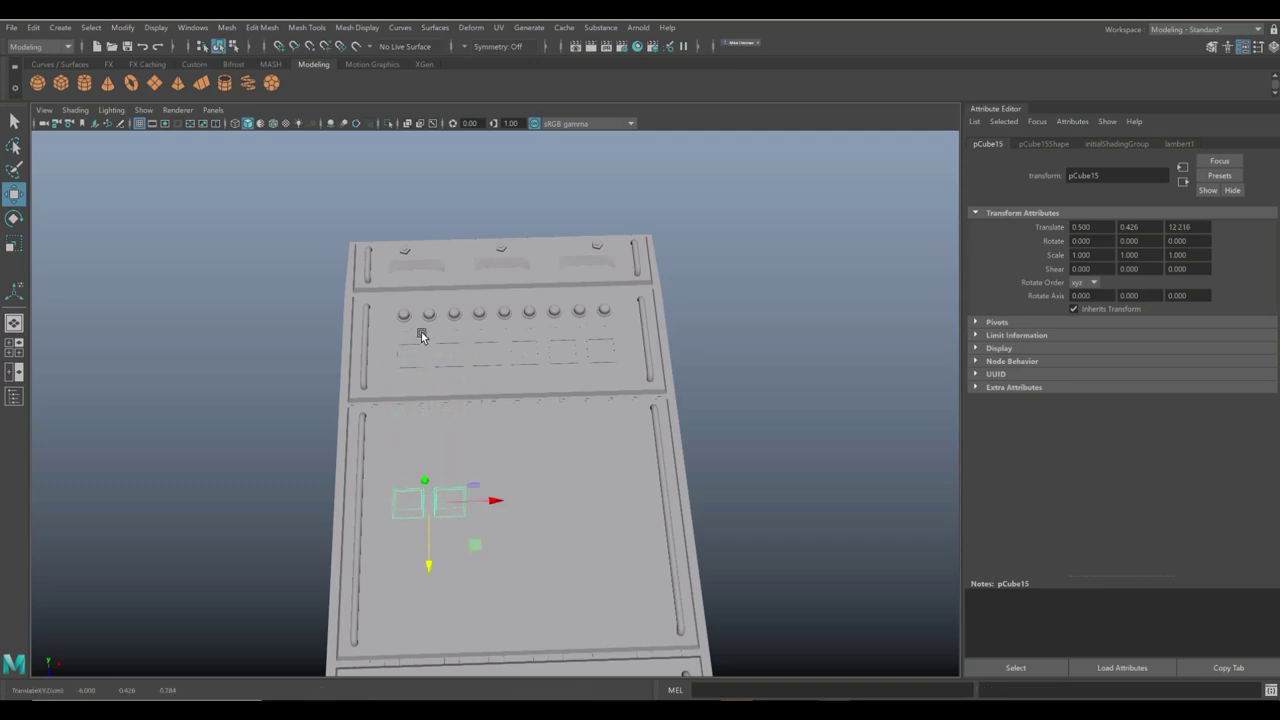
Duplicate the top panel's three pentagonal studs and move the copies to the upper edge of the large middle panel at Translate Z -7.
click(403, 250)
shift+click(501, 247)
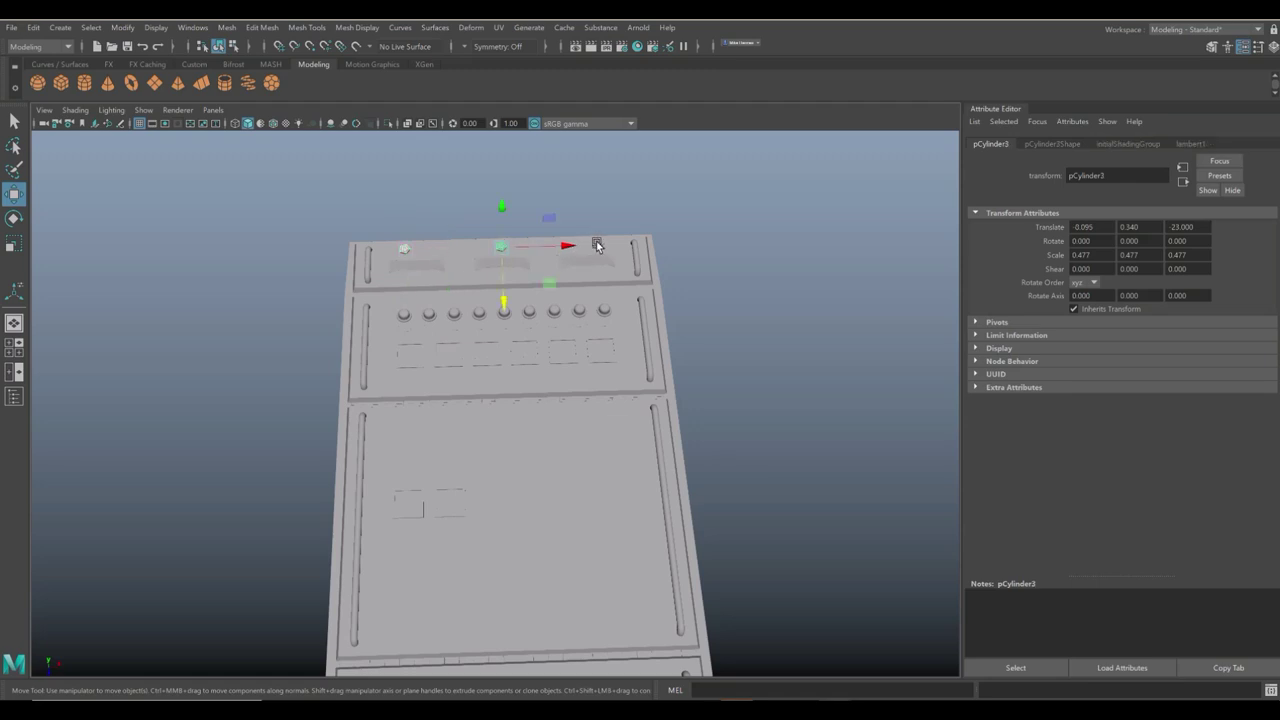
shift+drag(597, 246, 691, 308)
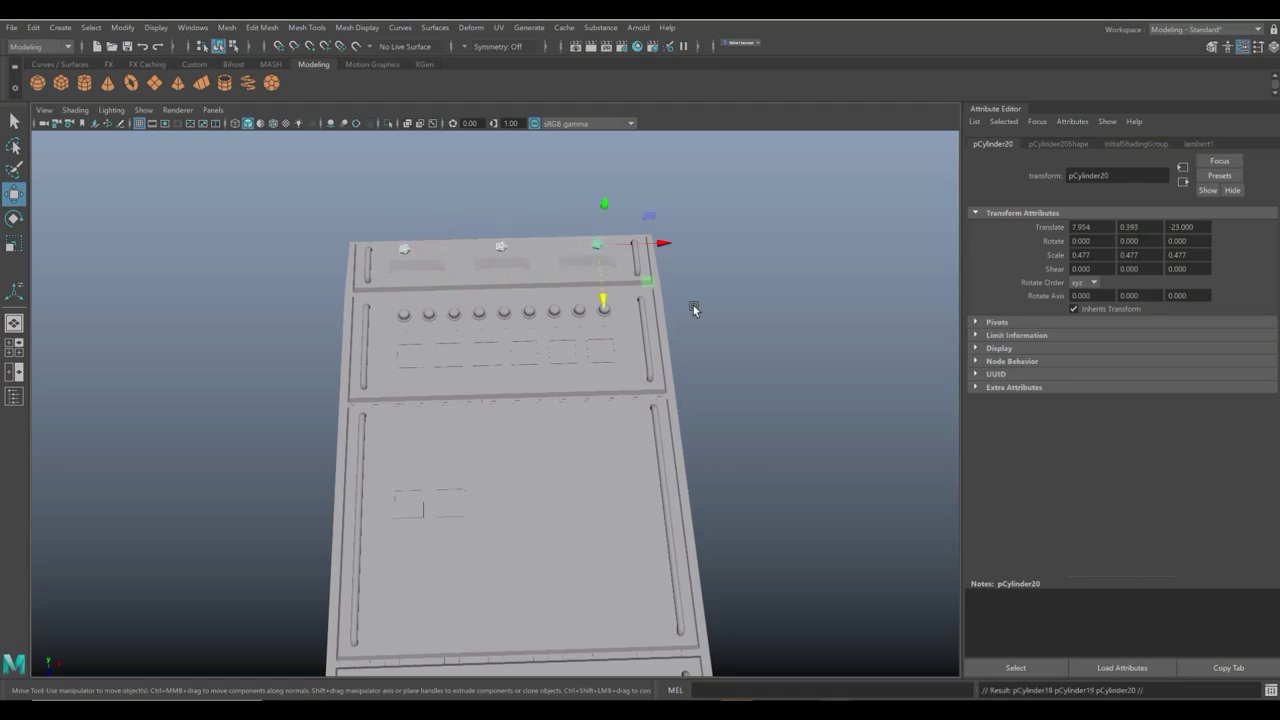
drag(602, 303, 609, 488)
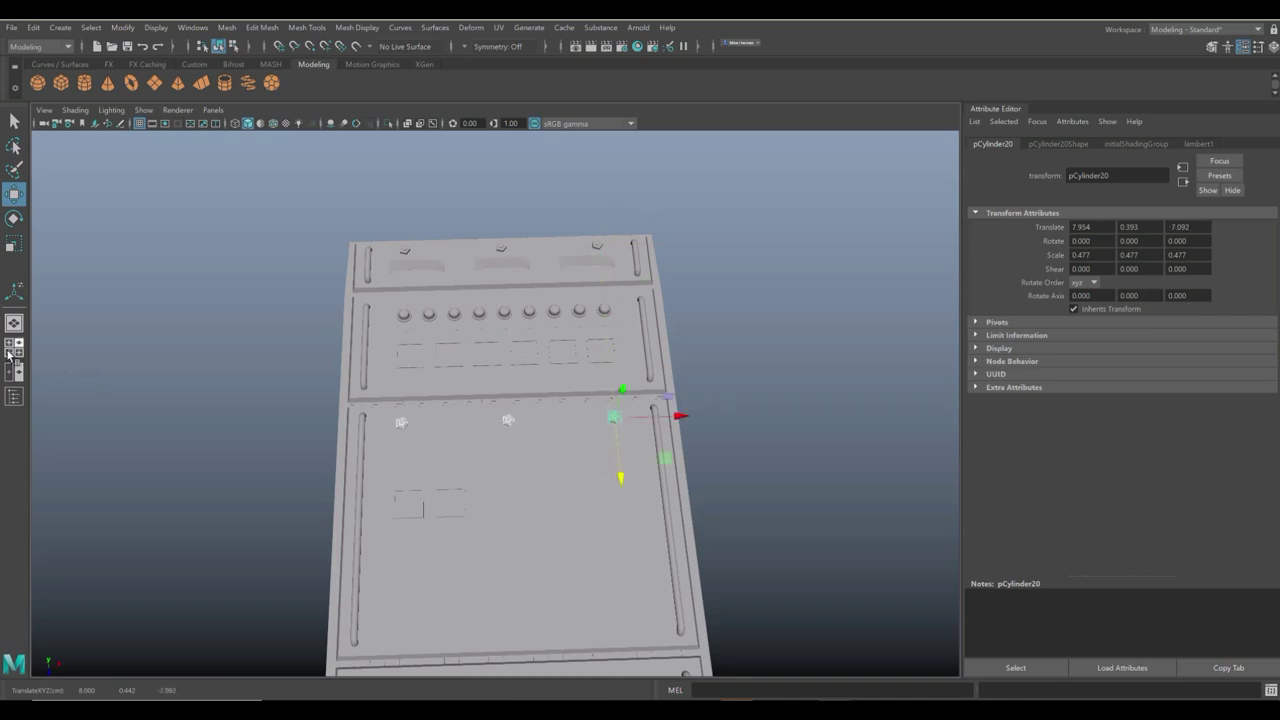
key(space)
key(space)
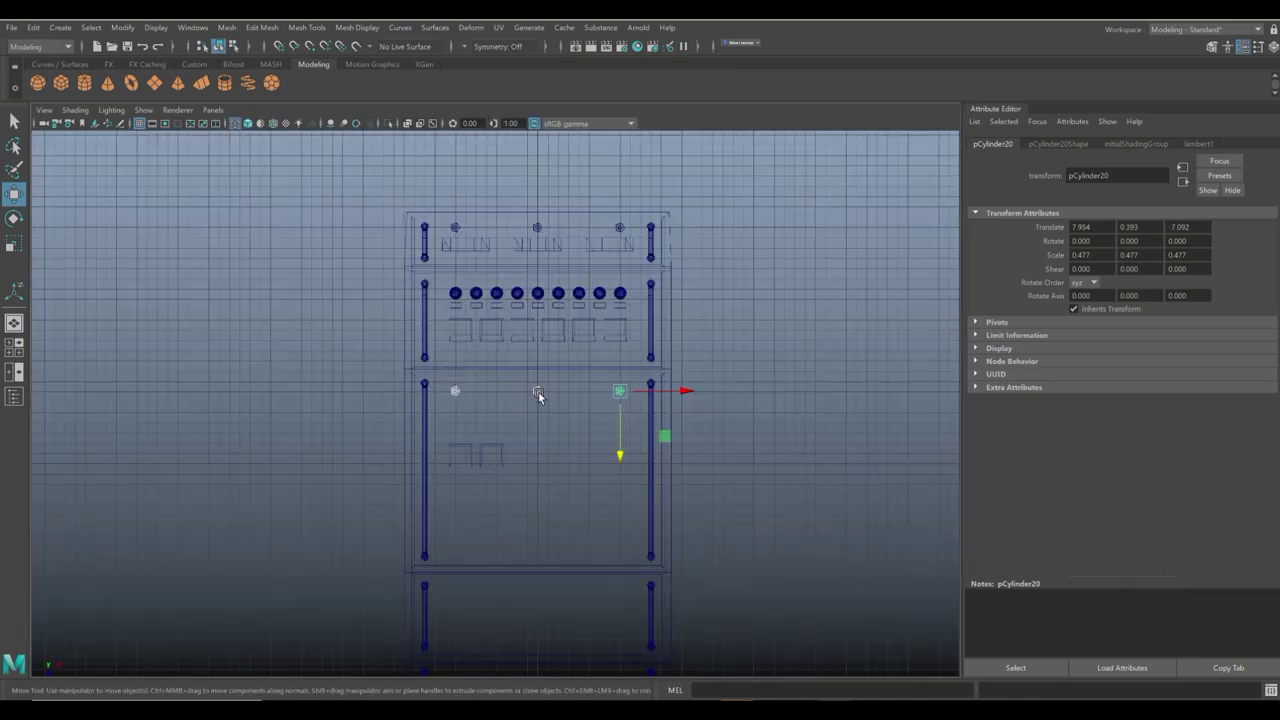
middle_drag(617, 450, 622, 392)
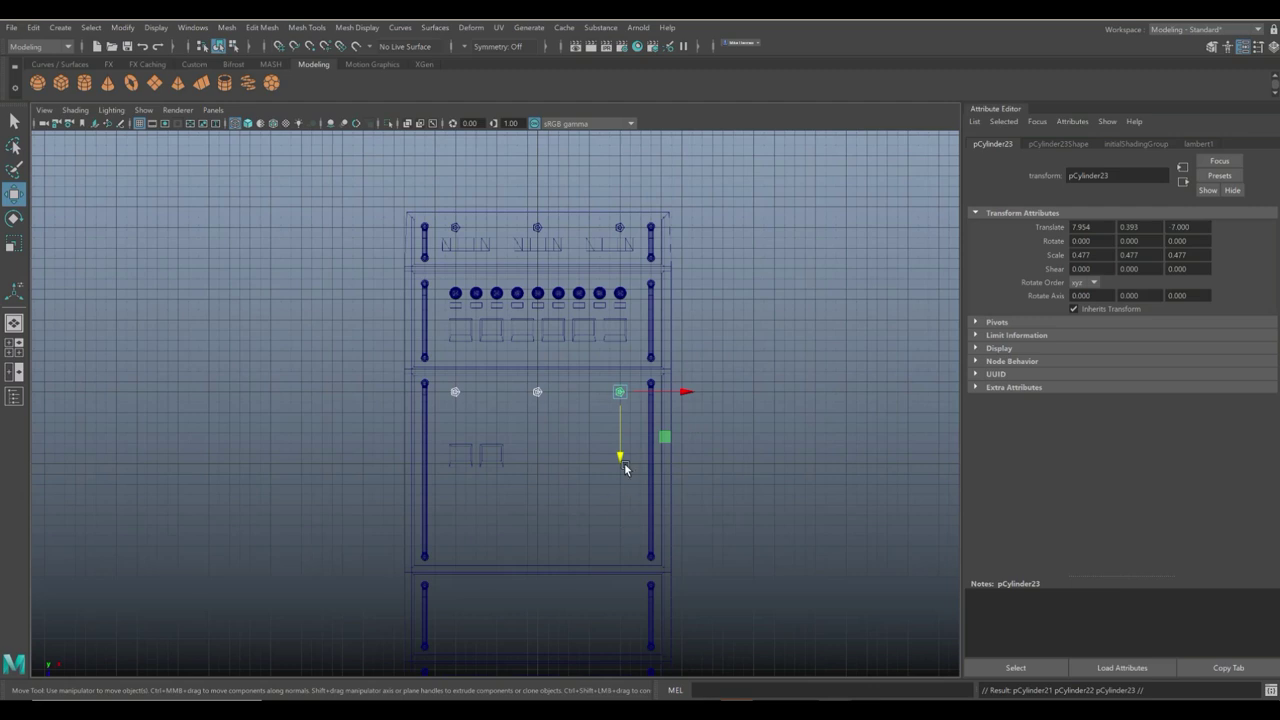
Duplicate the stud row to the middle panel's lower edge at Translate Z 9, and again onto the panel below at Translate Z 12.
key(ctrl+d)
middle_drag(622, 455, 636, 558)
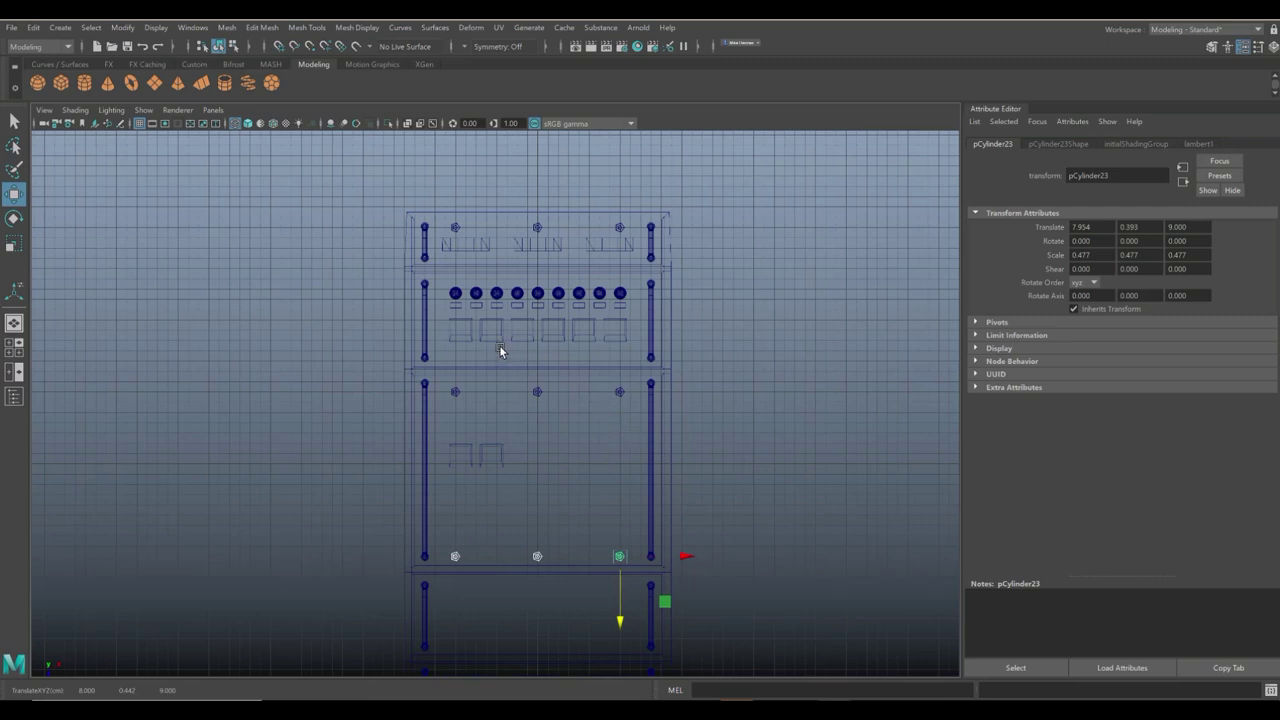
scroll(676, 426, down, 3)
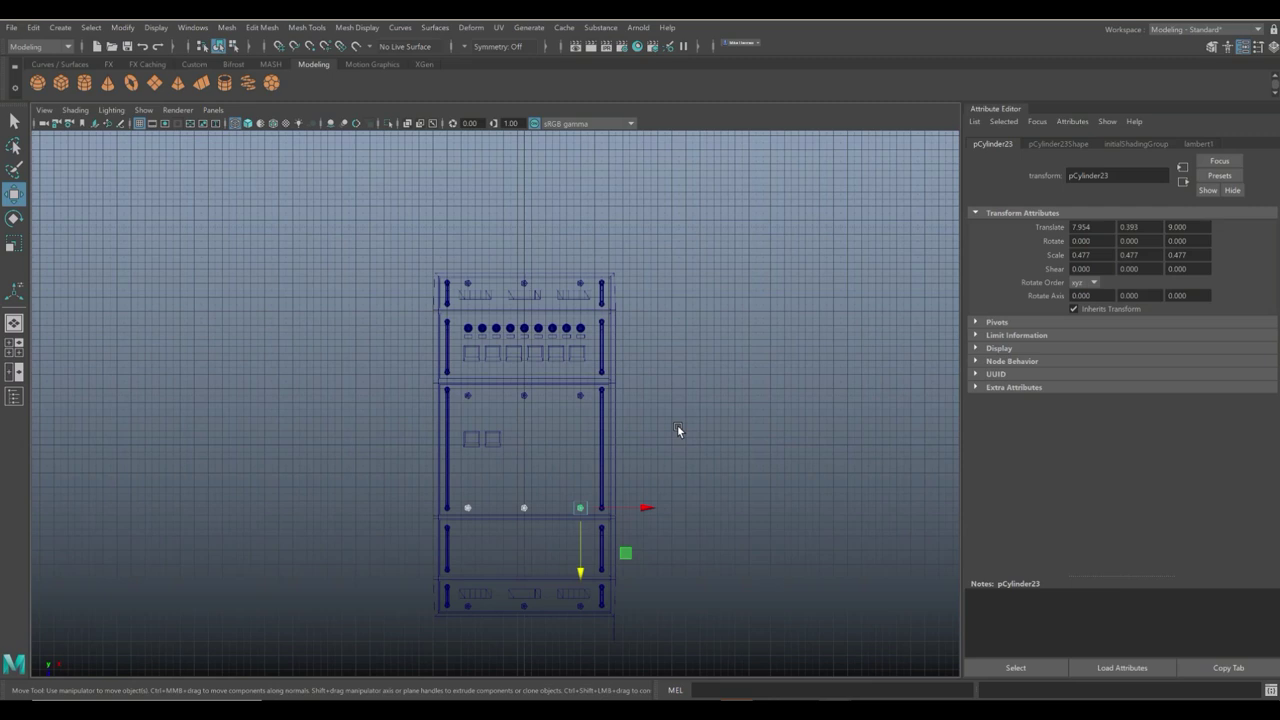
key(ctrl+d)
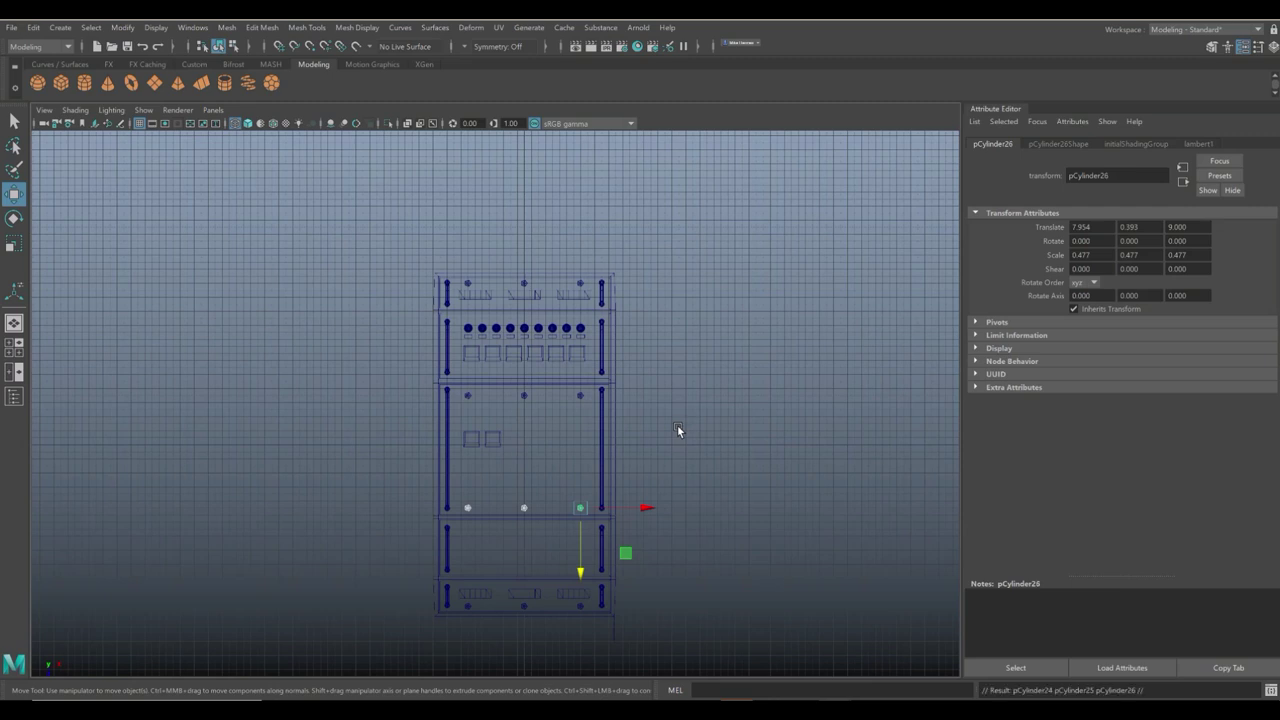
drag(584, 577, 584, 531)
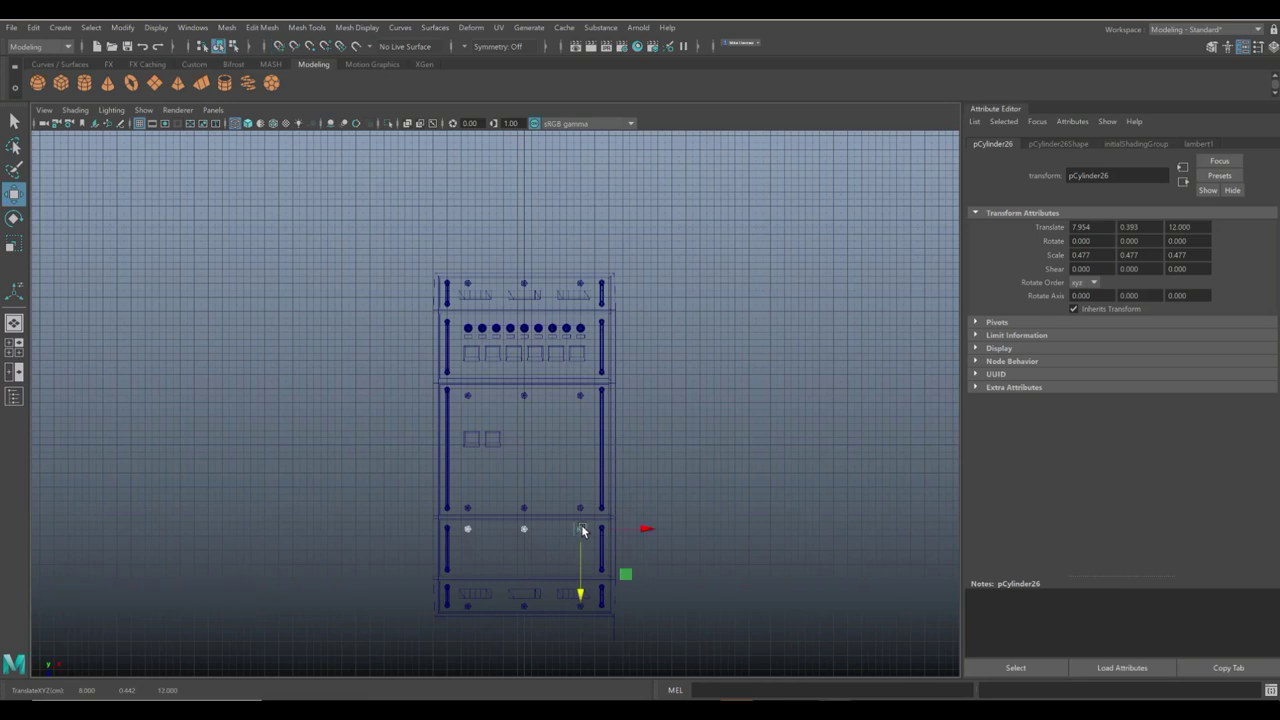
Duplicate the stud row again and place it along the lower edge of the panel below the middle one, at Translate Z of about 17.676.
key(ctrl+d)
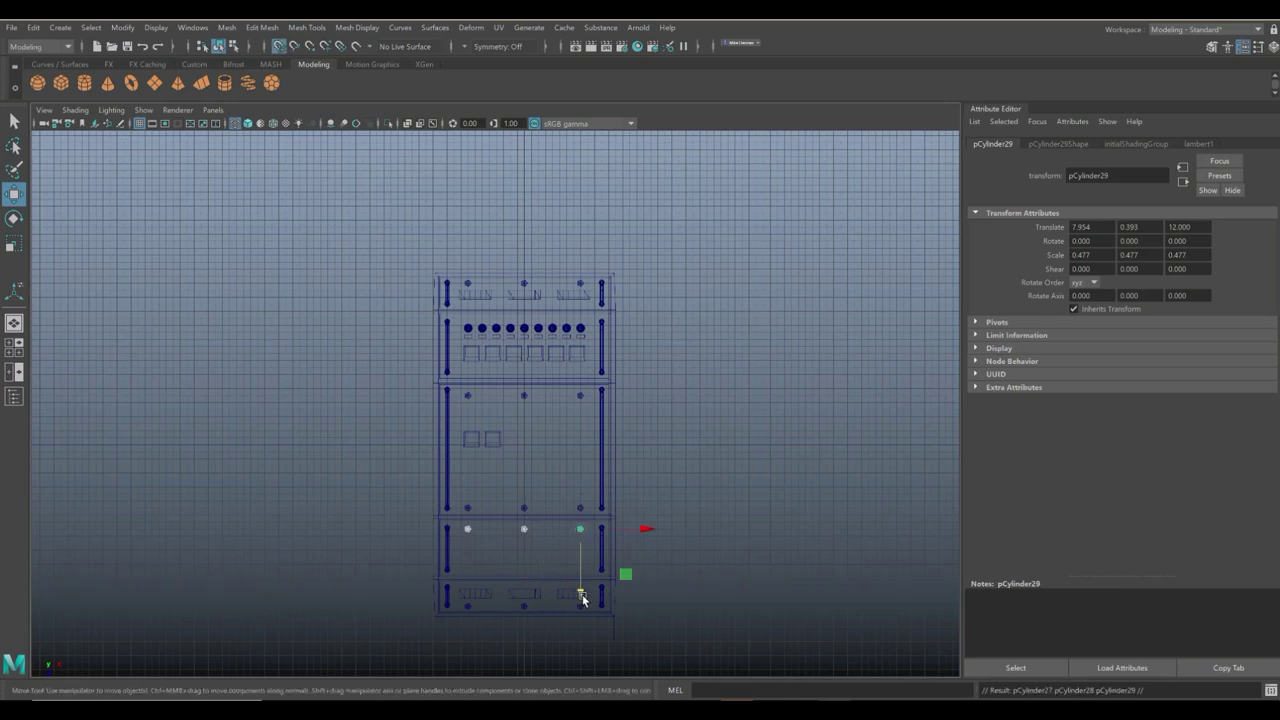
drag(580, 591, 581, 566)
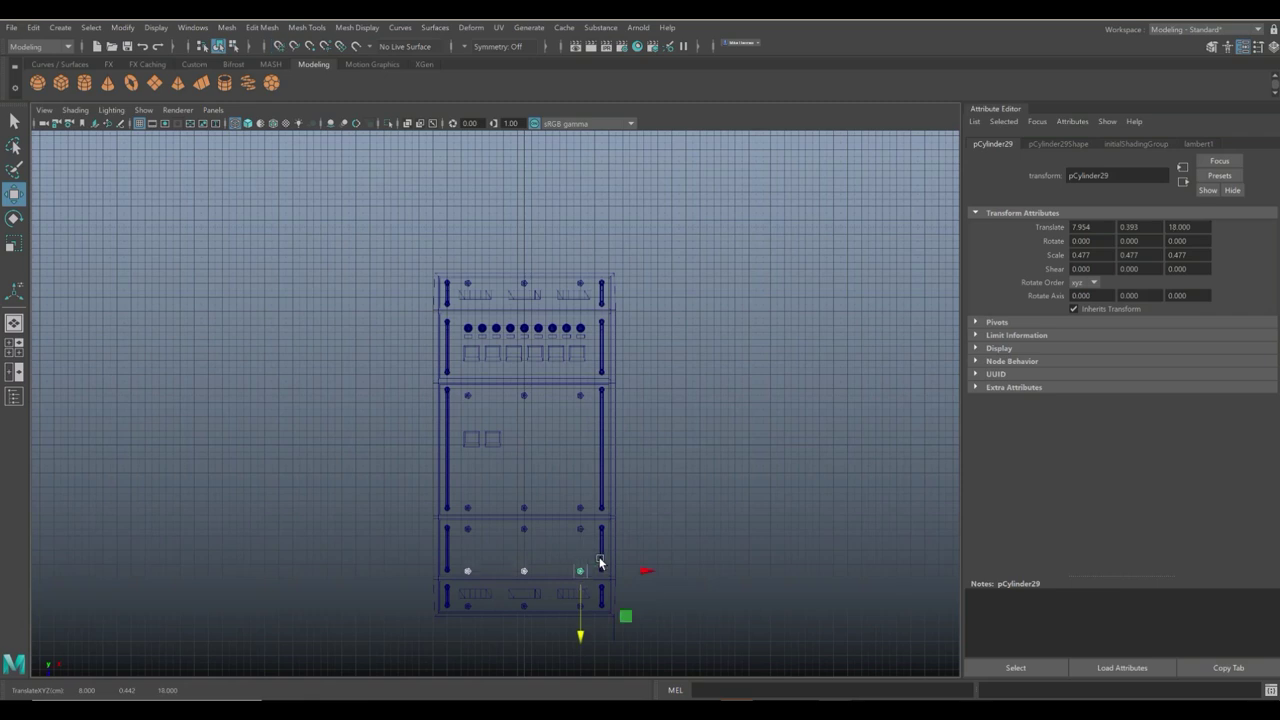
key(f)
scroll(578, 548, down, 3)
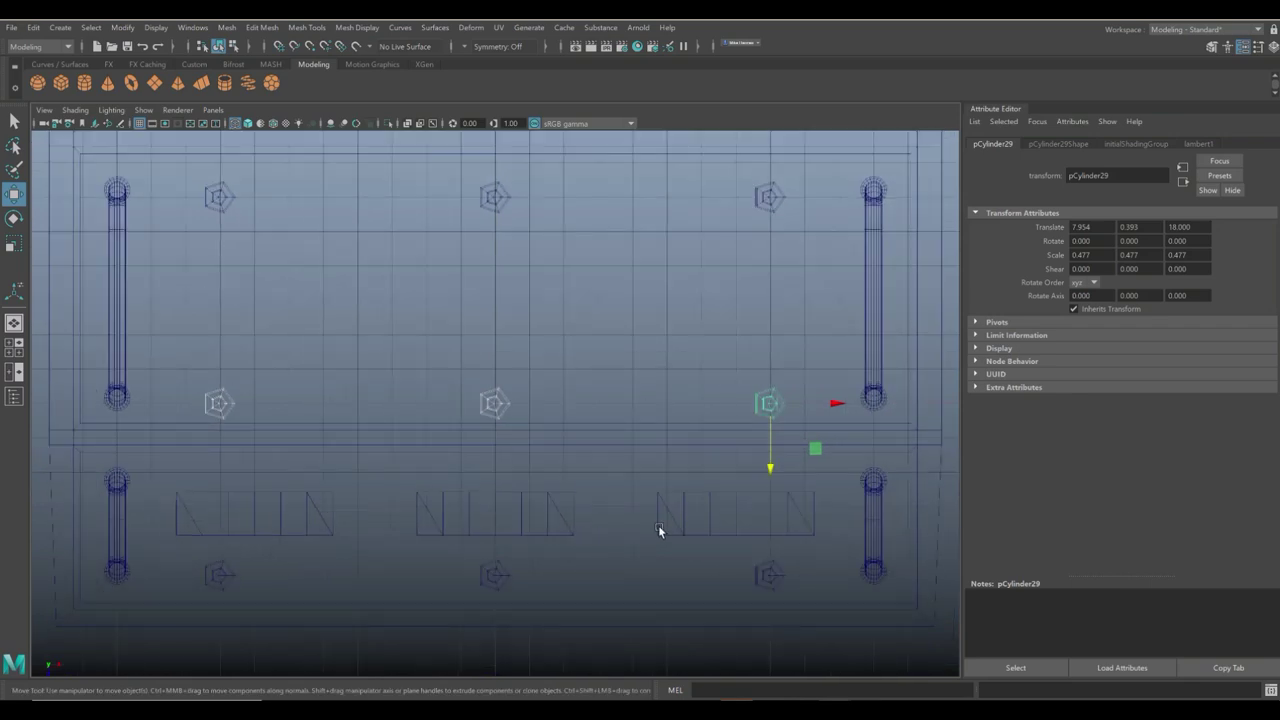
scroll(658, 525, down, 2)
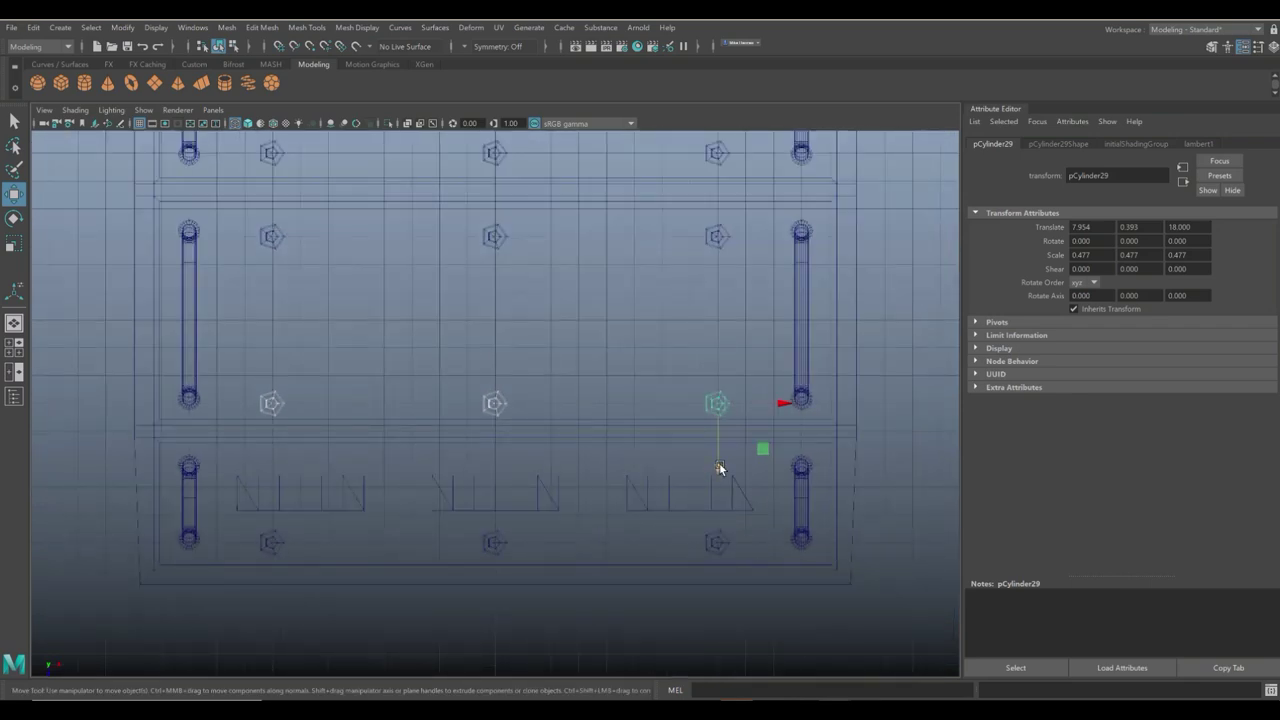
drag(720, 468, 717, 461)
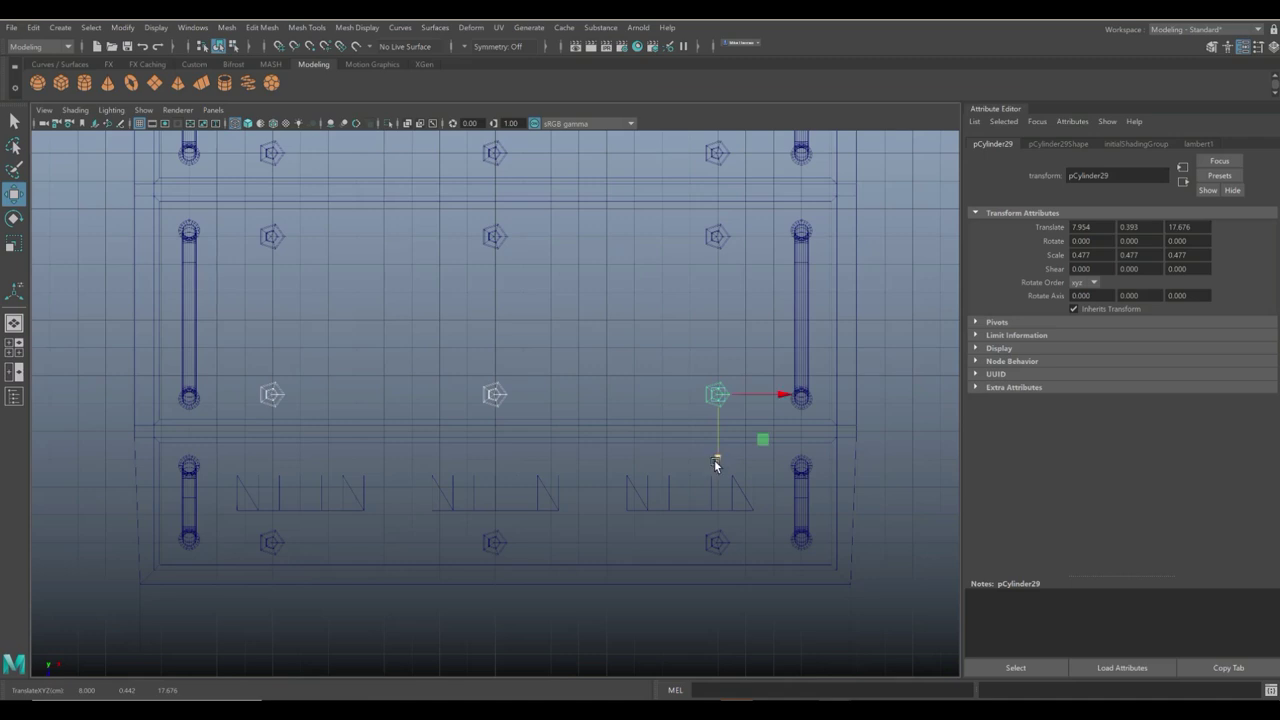
Duplicate the top panel's three studs and move the copies to that panel's lower edge at Translate Z of about -20.062.
scroll(505, 350, down, 3)
scroll(506, 361, down, 2)
alt+middle_drag(494, 329, 486, 551)
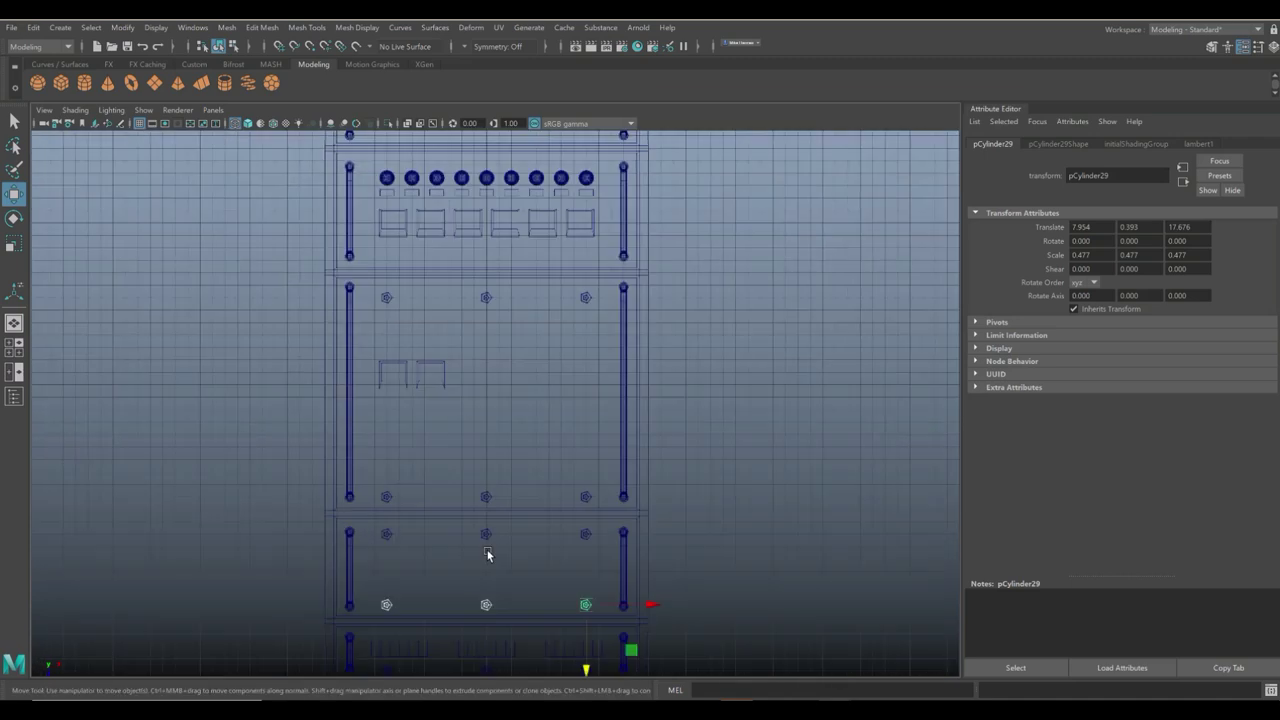
alt+middle_drag(536, 341, 539, 501)
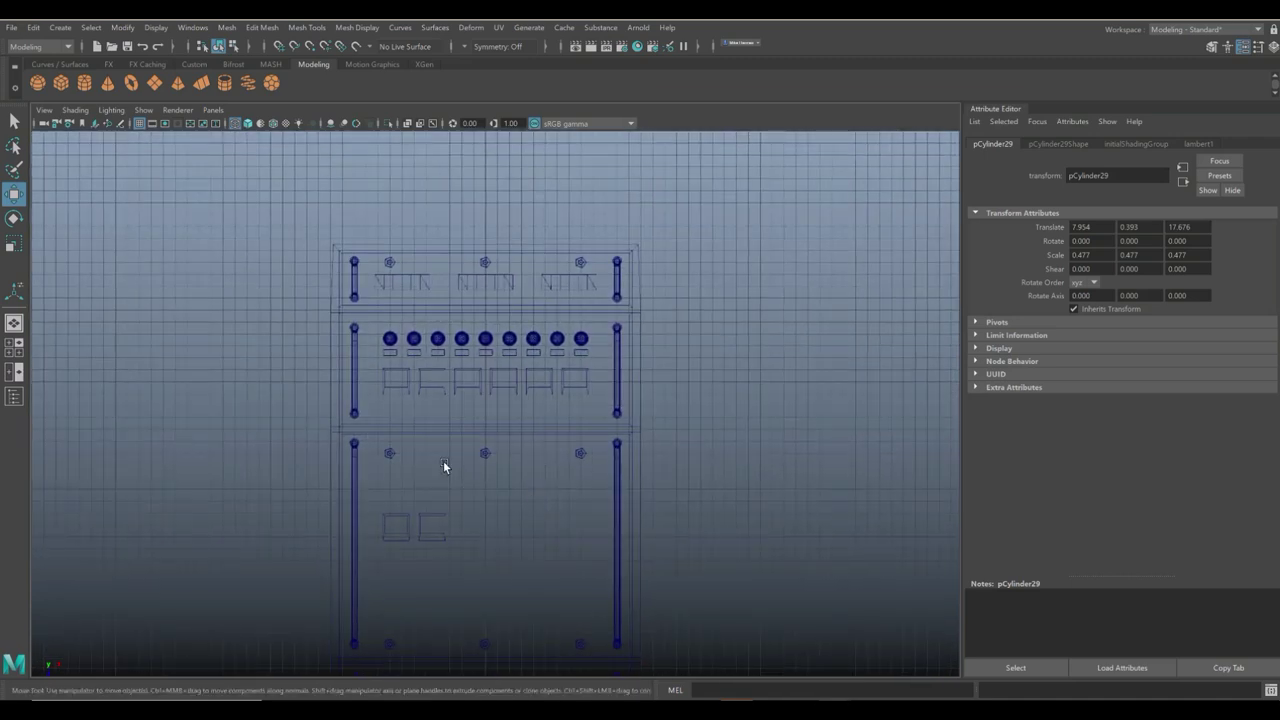
click(392, 453)
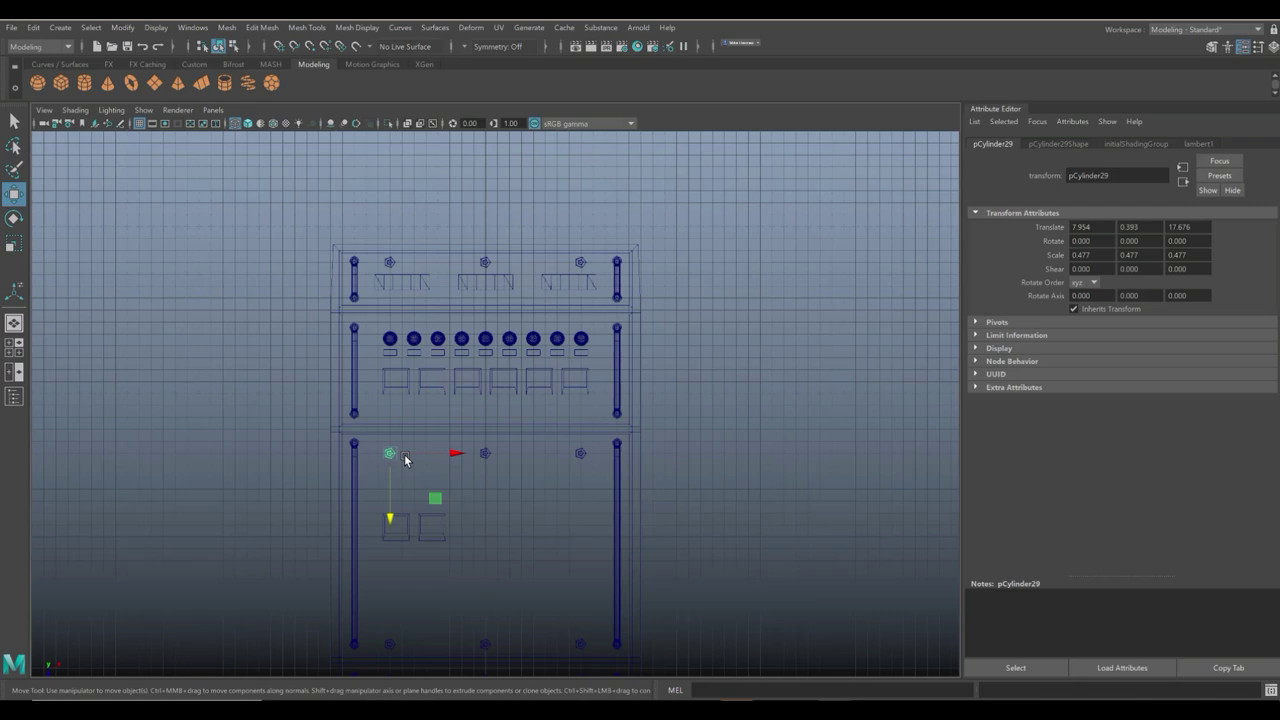
click(389, 263)
shift+click(485, 262)
shift+click(582, 263)
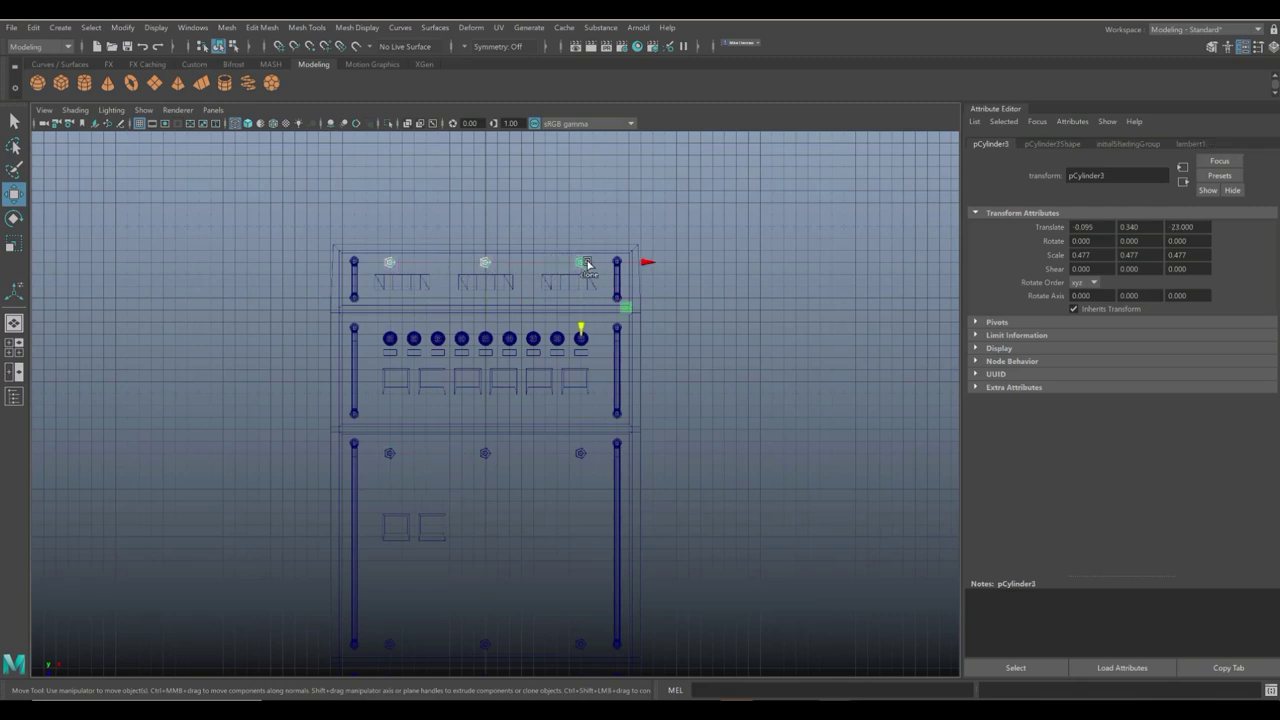
key(ctrl+d)
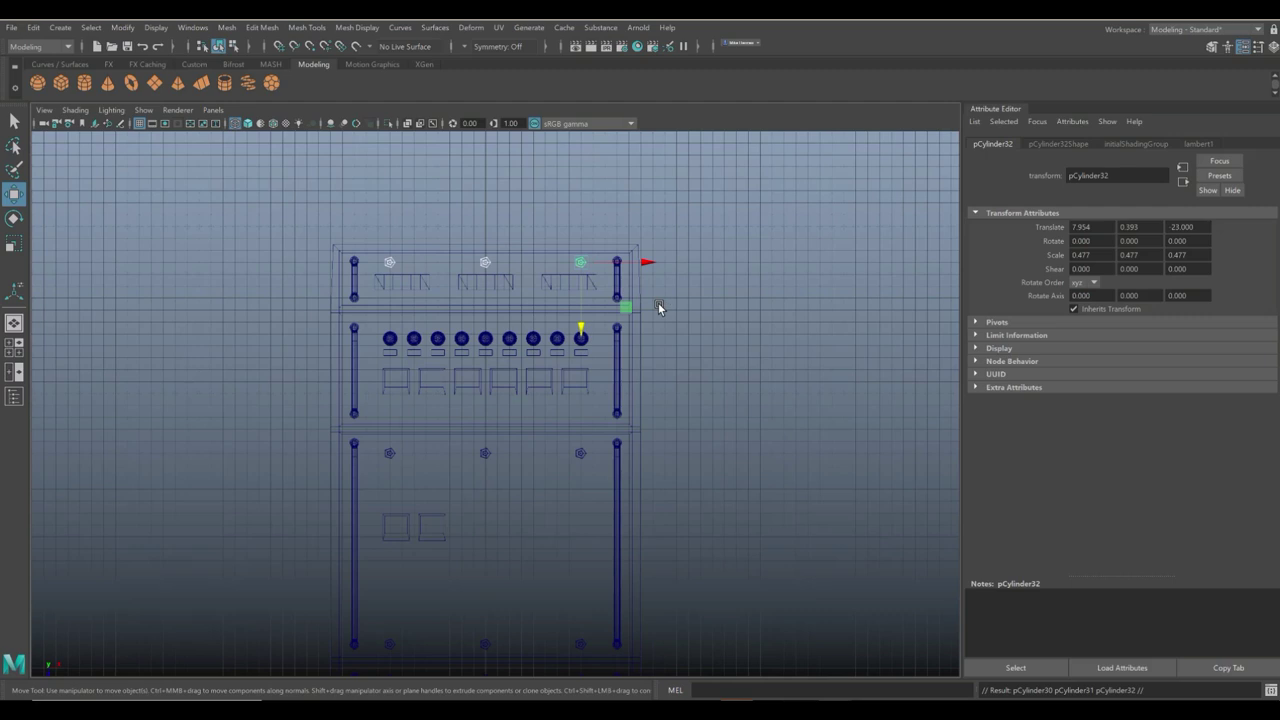
drag(583, 330, 594, 365)
Duplicate the stud row twice onto the second panel, above the domes at Translate Z -17.879 and below the square plates at Translate Z -10.660.
key(ctrl+d)
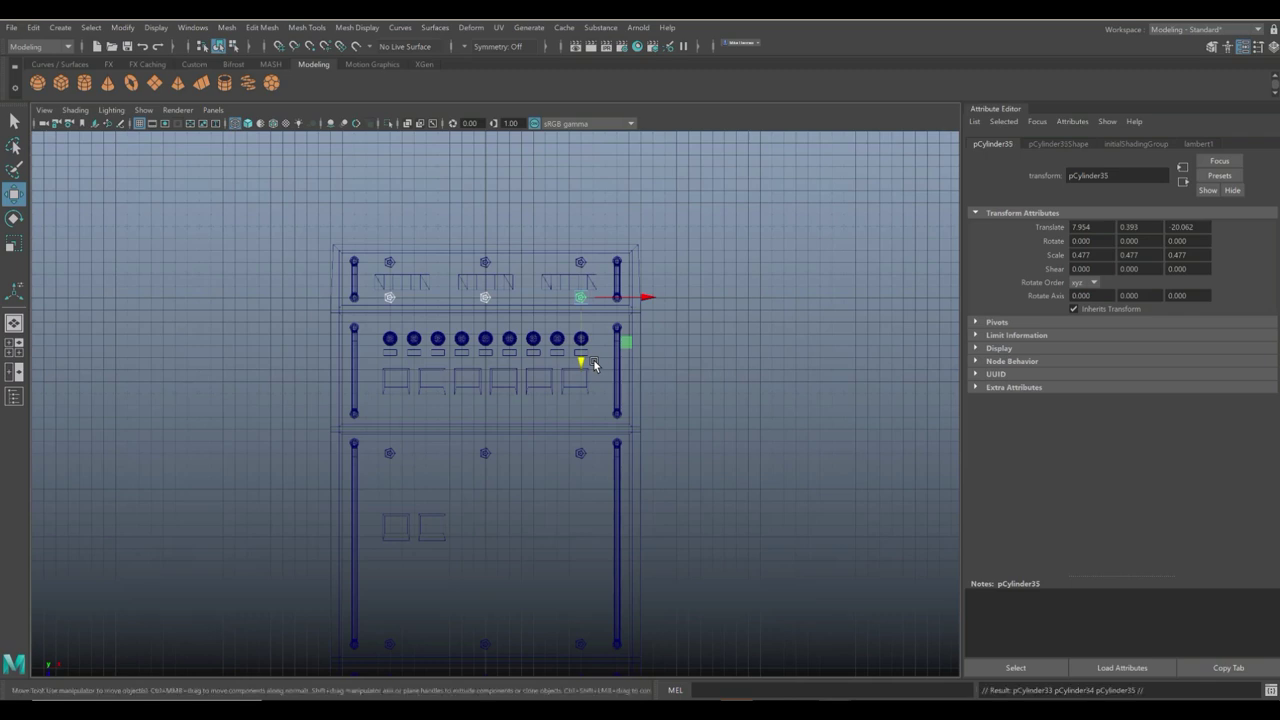
drag(582, 364, 586, 393)
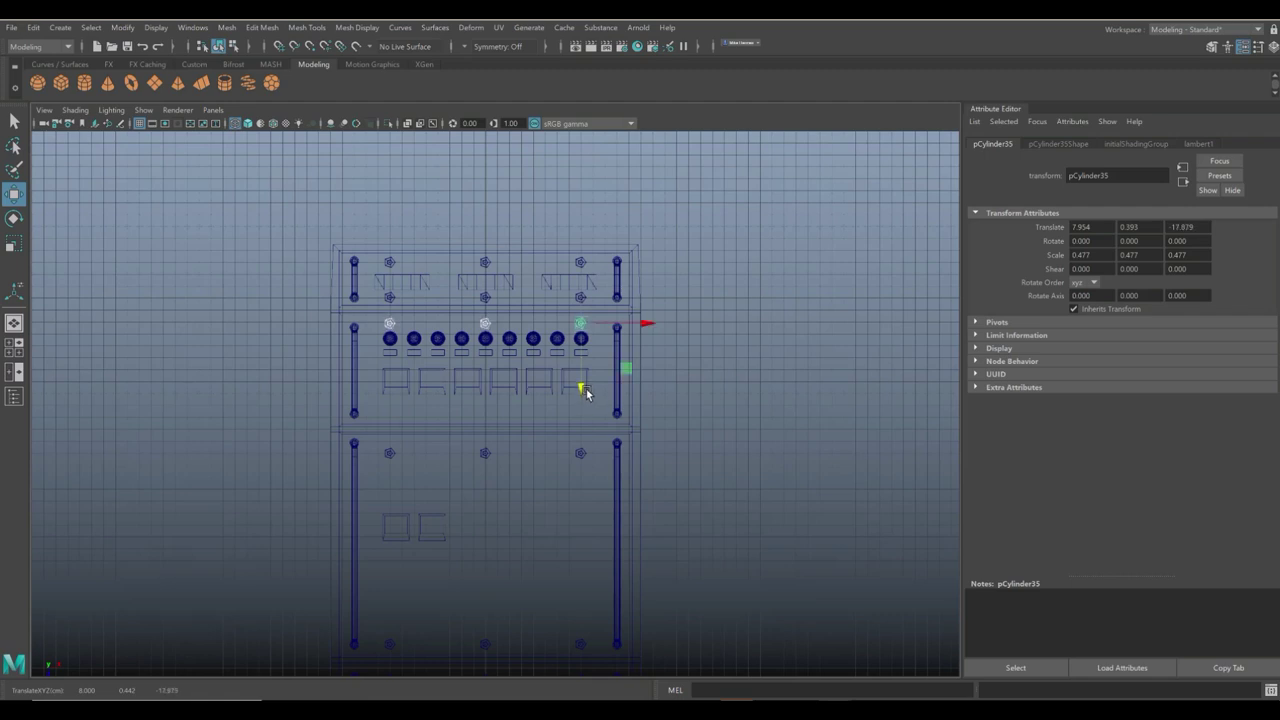
key(ctrl+d)
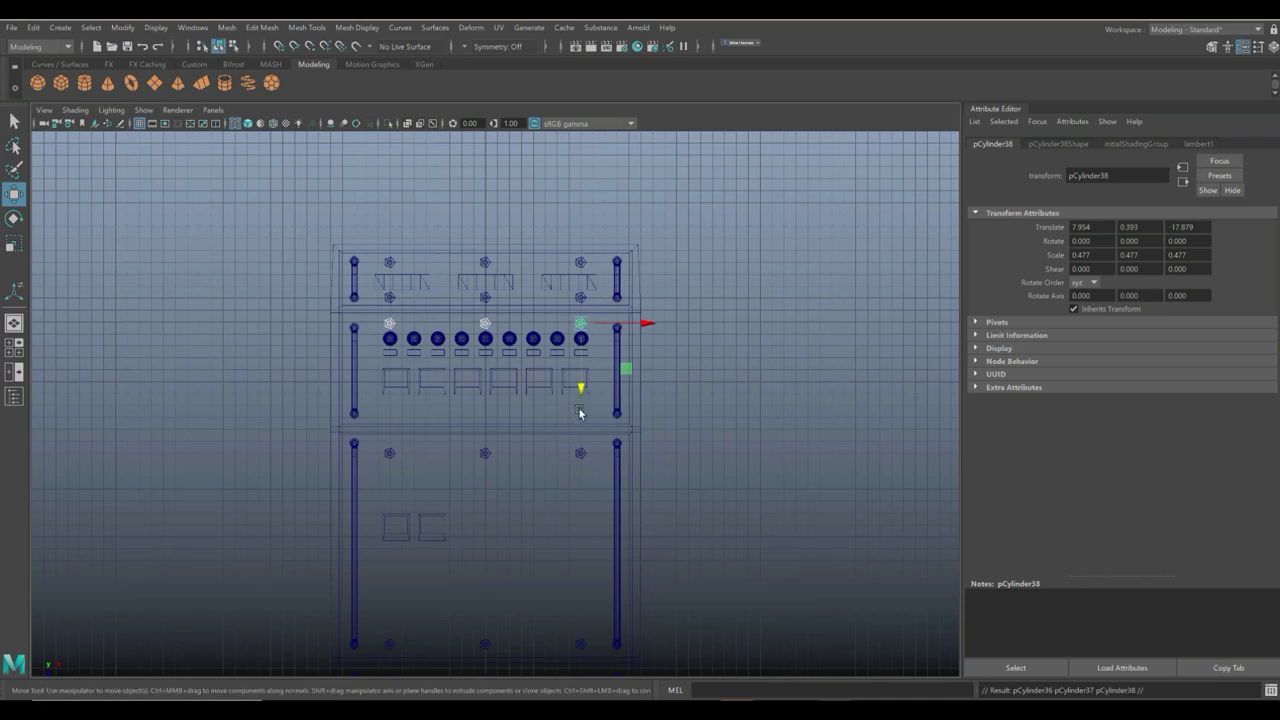
drag(580, 388, 591, 480)
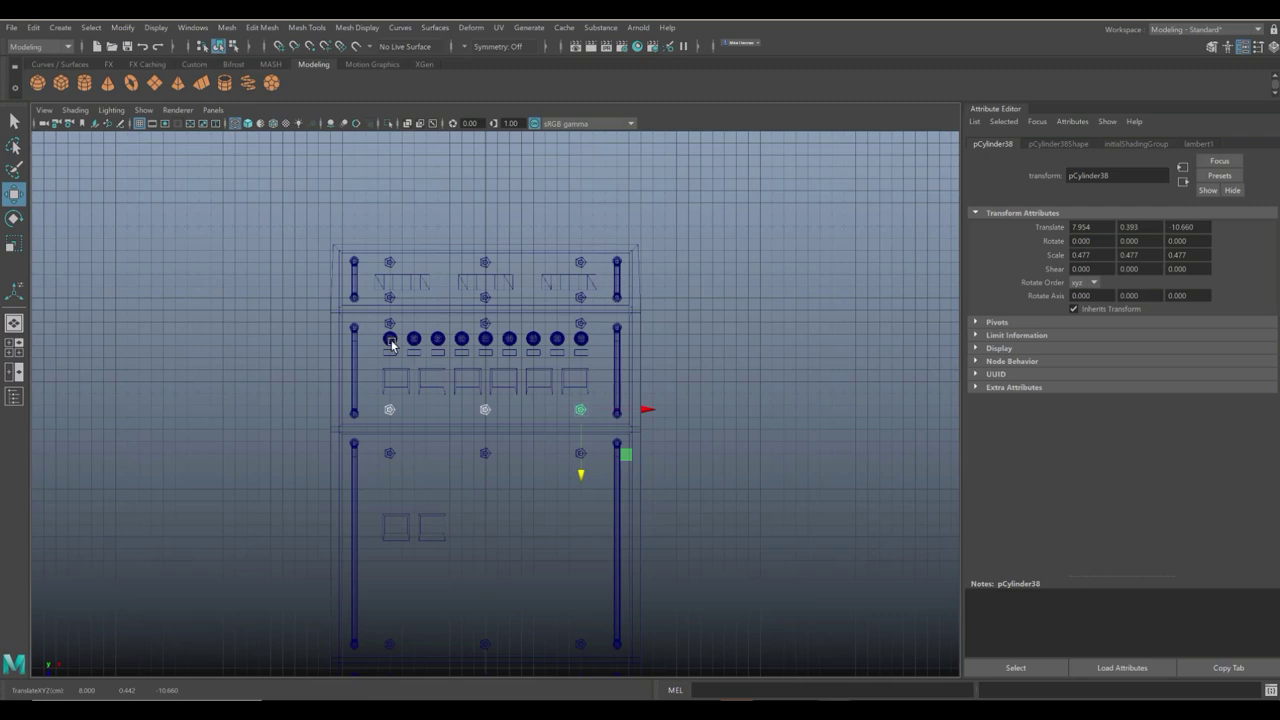
Select the second panel's domes, small plates and square plates together and shift them slightly down to centre them between the stud rows.
click(598, 388)
click(415, 419)
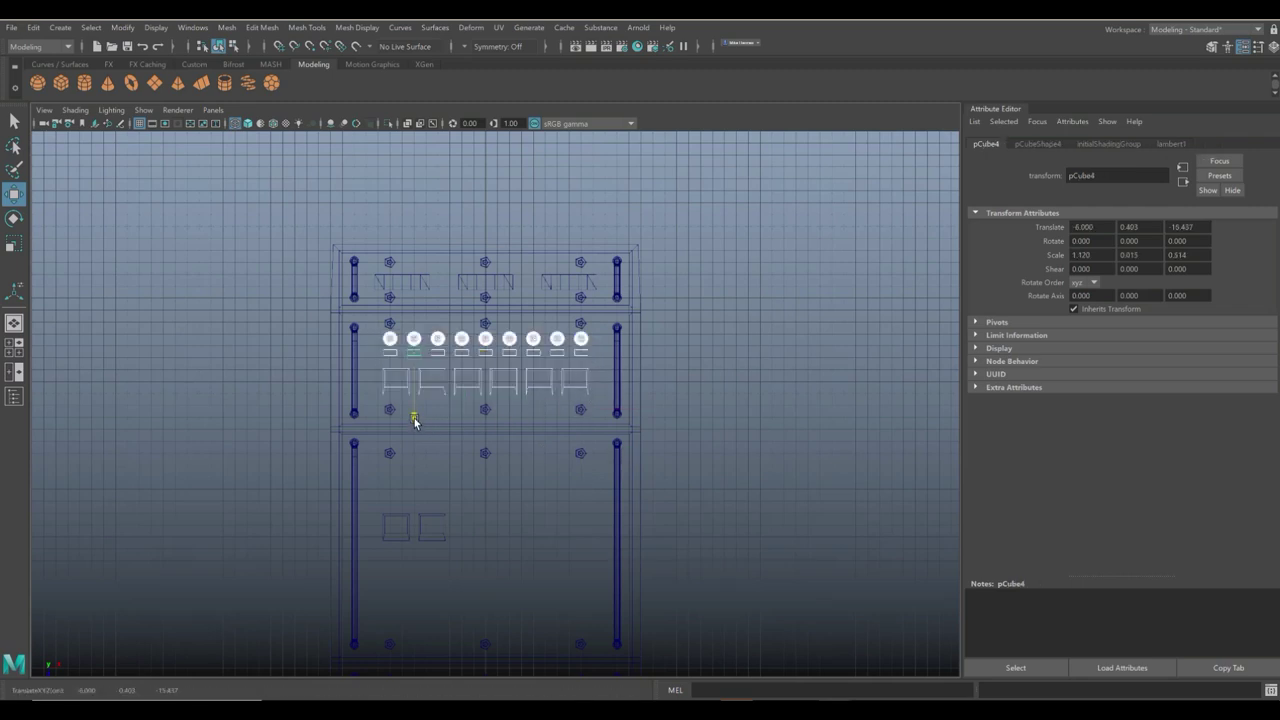
click(423, 394)
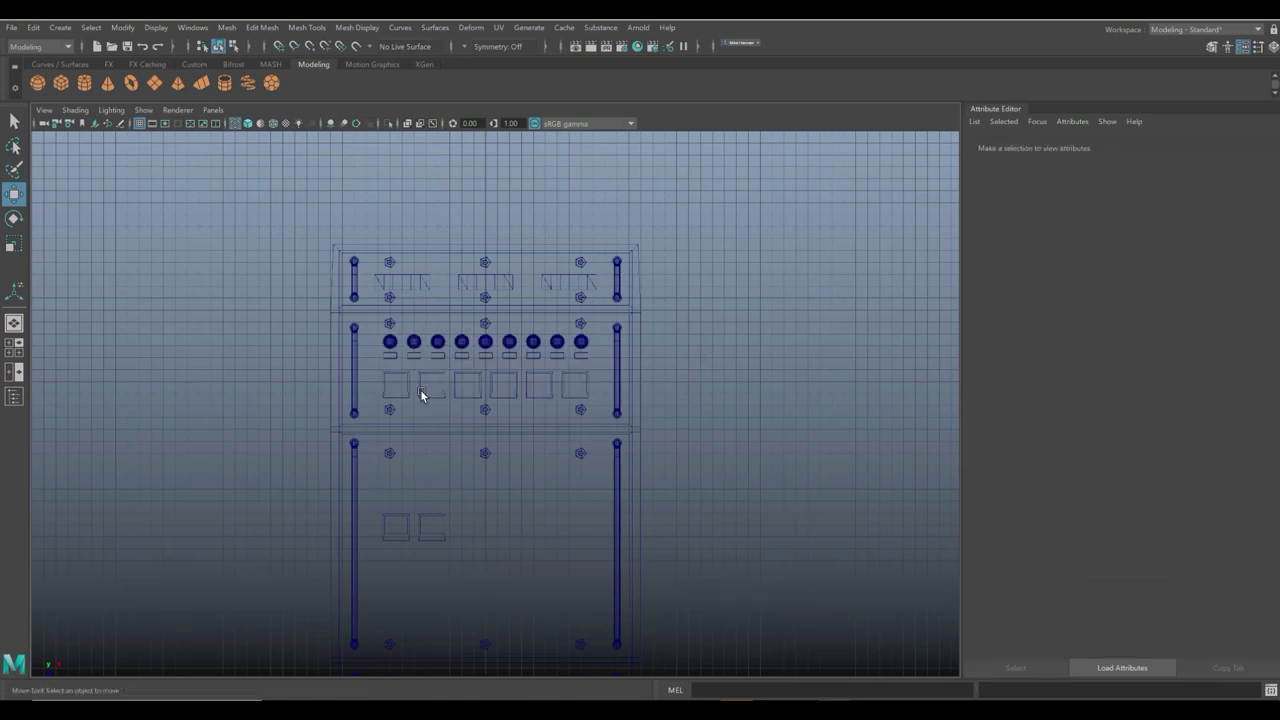
In the perspective view, scale the middle panel's plate pair uniformly to about 1.568 and move it to Translate Z of about 9.183.
key(space)
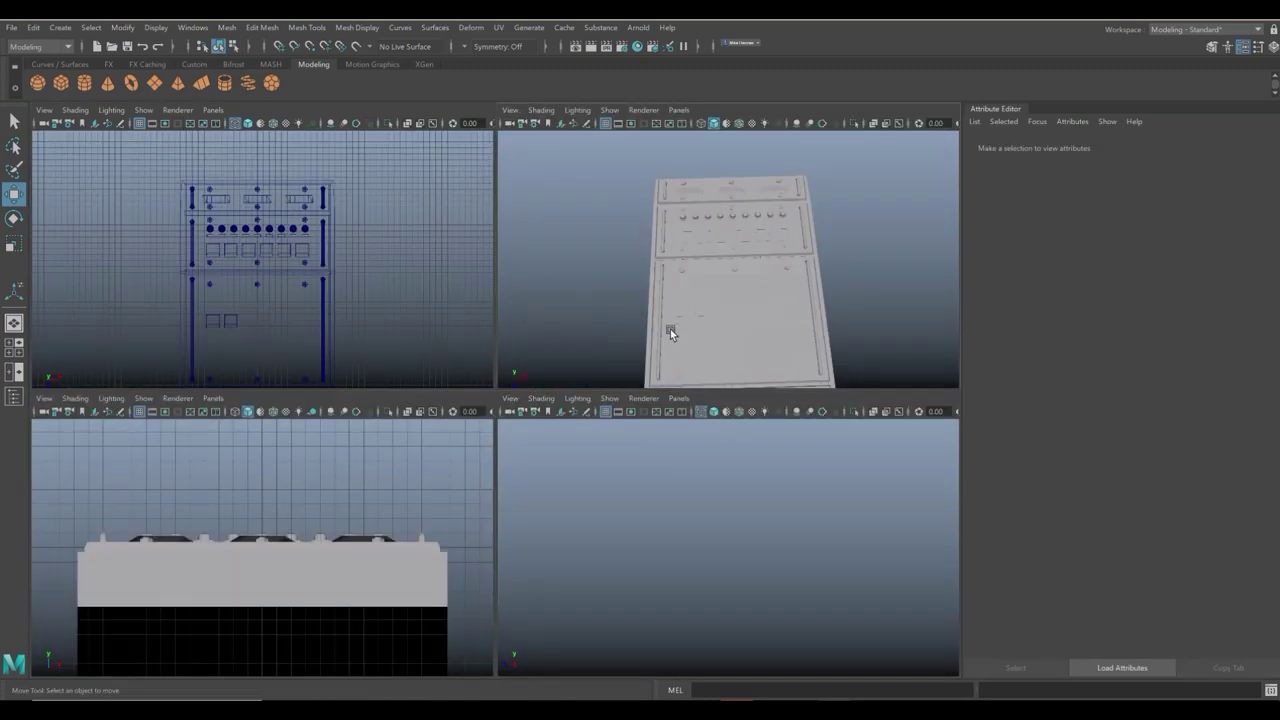
key(space)
alt+drag(618, 443, 695, 510)
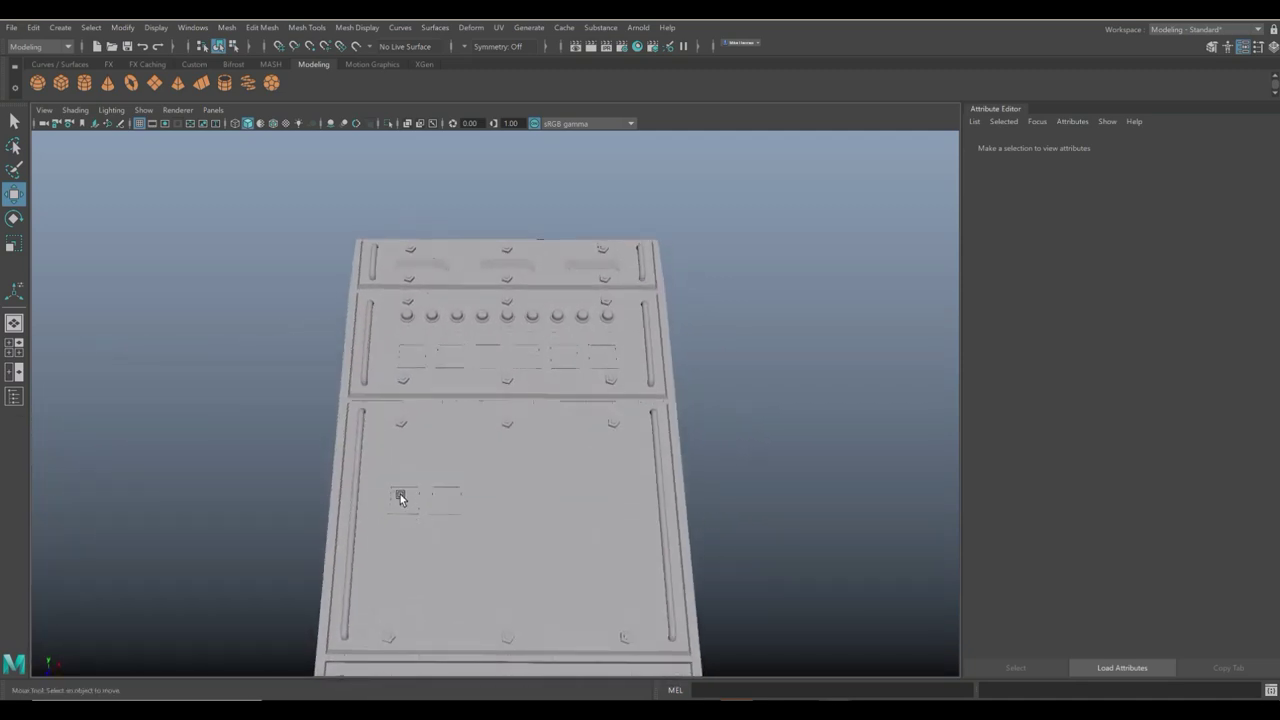
drag(399, 484, 452, 512)
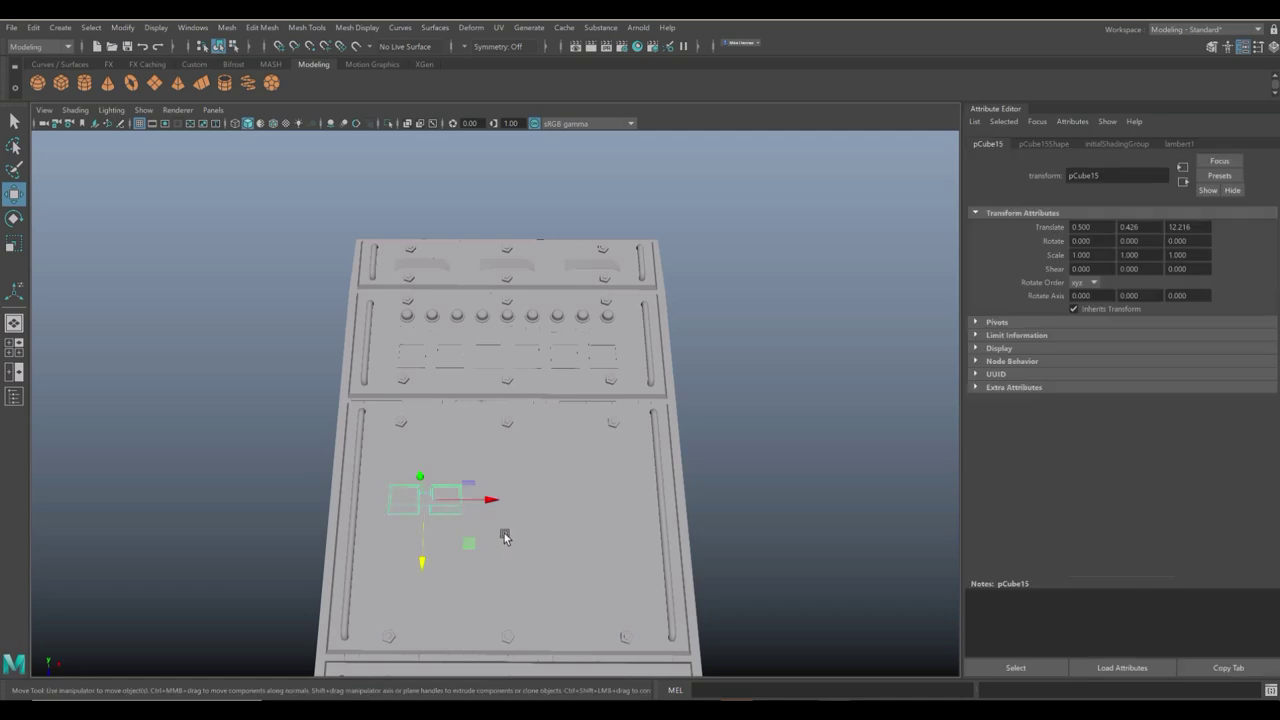
key(r)
mouse_move(425, 501)
mouse_down()
mouse_move(466, 506)
mouse_move(446, 506)
mouse_up()
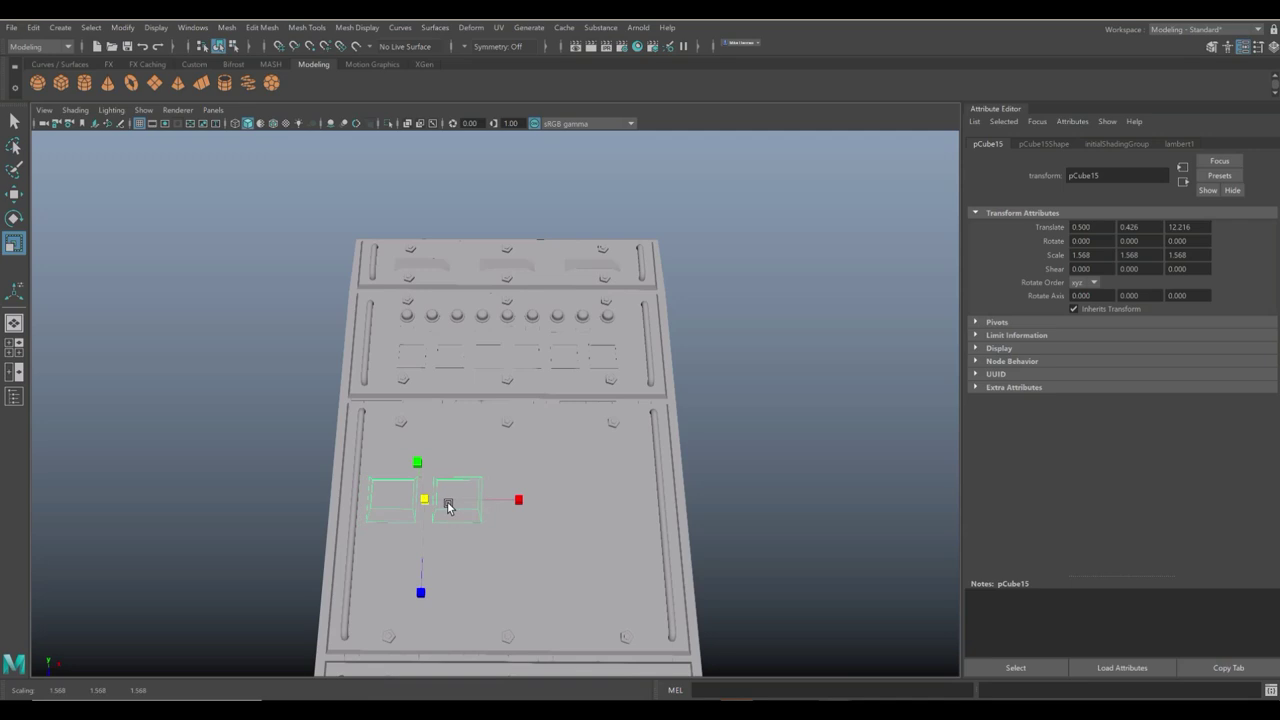
key(w)
drag(421, 566, 431, 521)
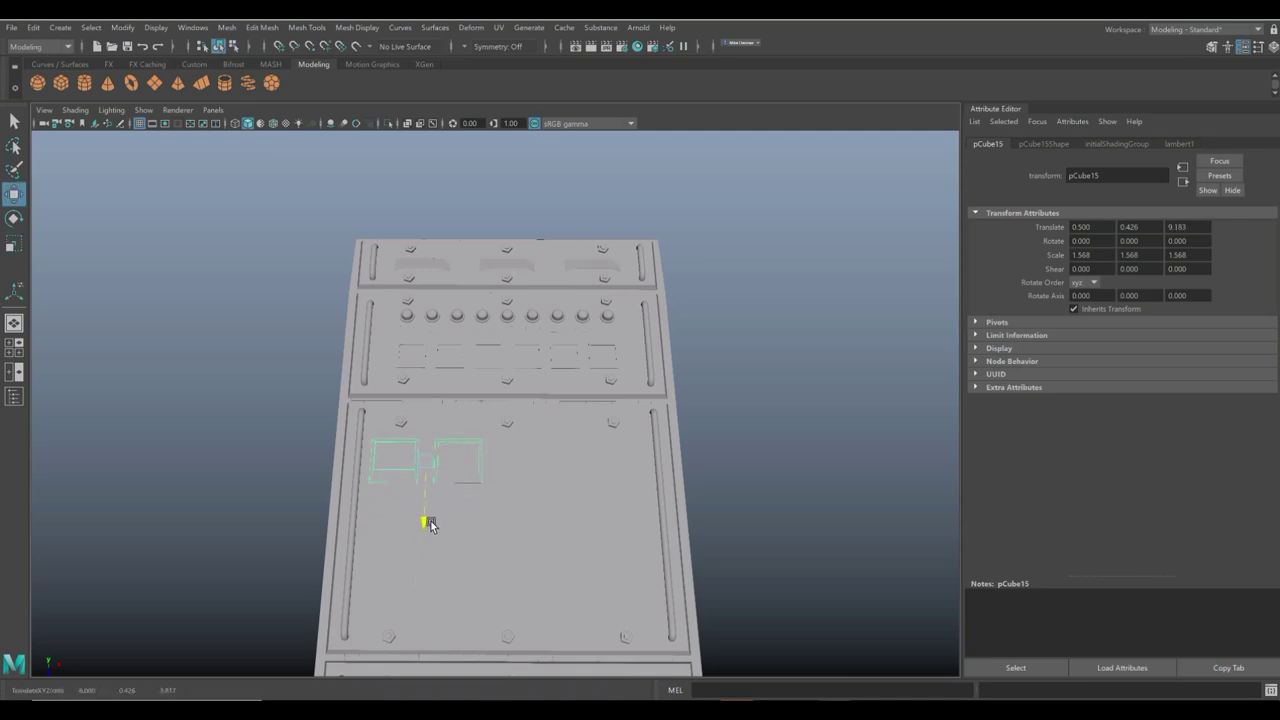
In the top view, shift the enlarged plate pair to Translate X of about 2.034 to line it up with the first stud column.
click(14, 346)
key(space)
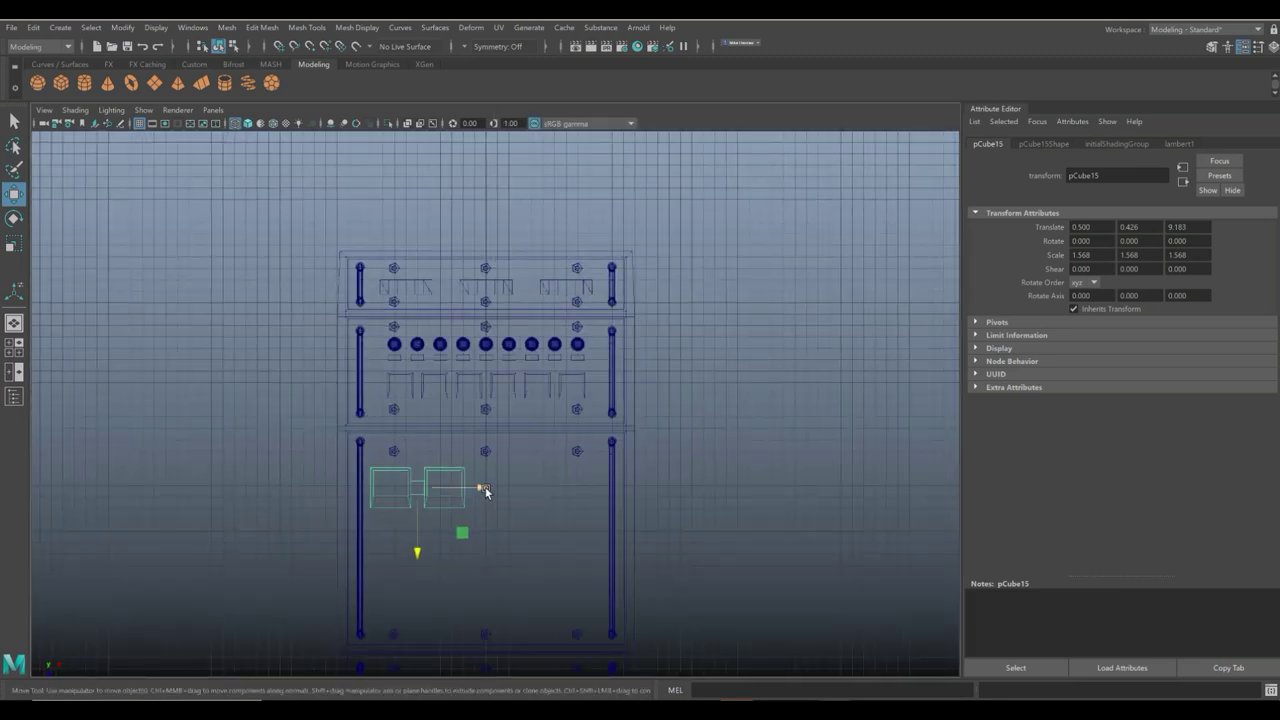
drag(481, 491, 509, 491)
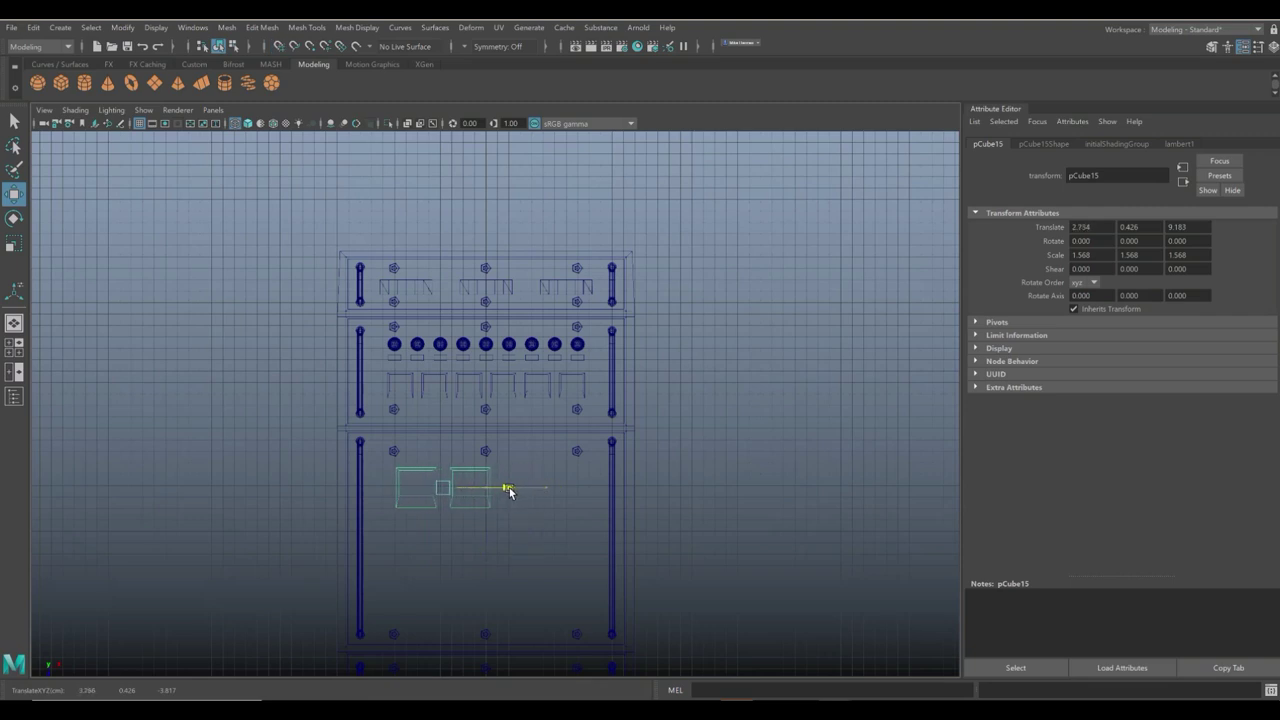
drag(509, 491, 502, 492)
Duplicate the enlarged plate pair twice down the middle panel to form three evenly spaced rows, the lowest at Translate Z 26.204.
key(ctrl+d)
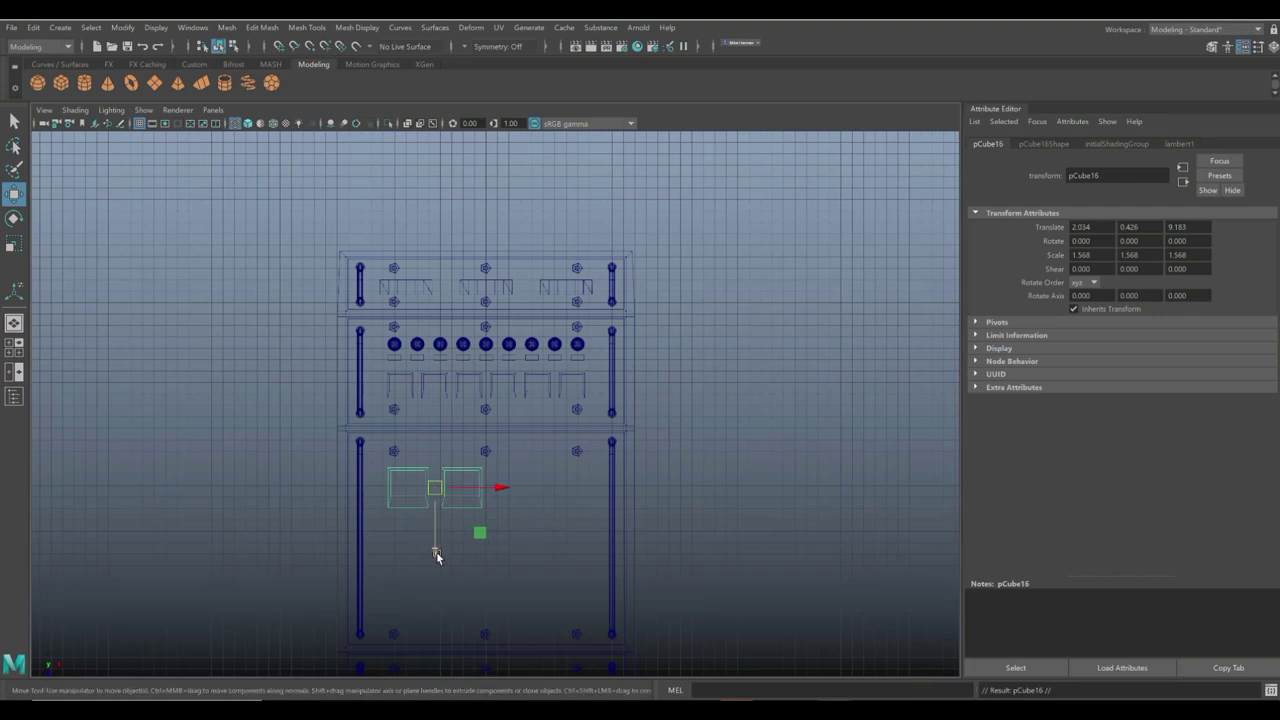
mouse_move(436, 551)
mouse_down()
mouse_move(436, 575)
mouse_move(437, 541)
mouse_up()
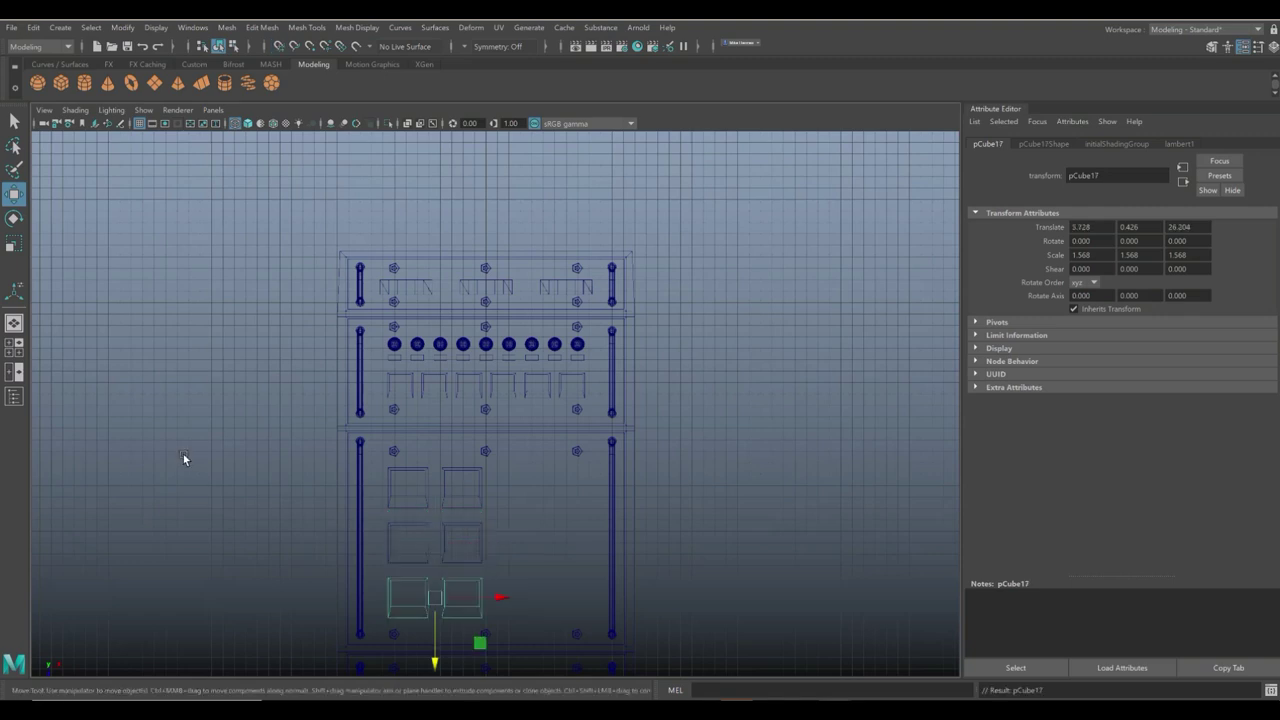
scroll(189, 452, down, 3)
scroll(229, 482, up, 1)
scroll(232, 486, up, 2)
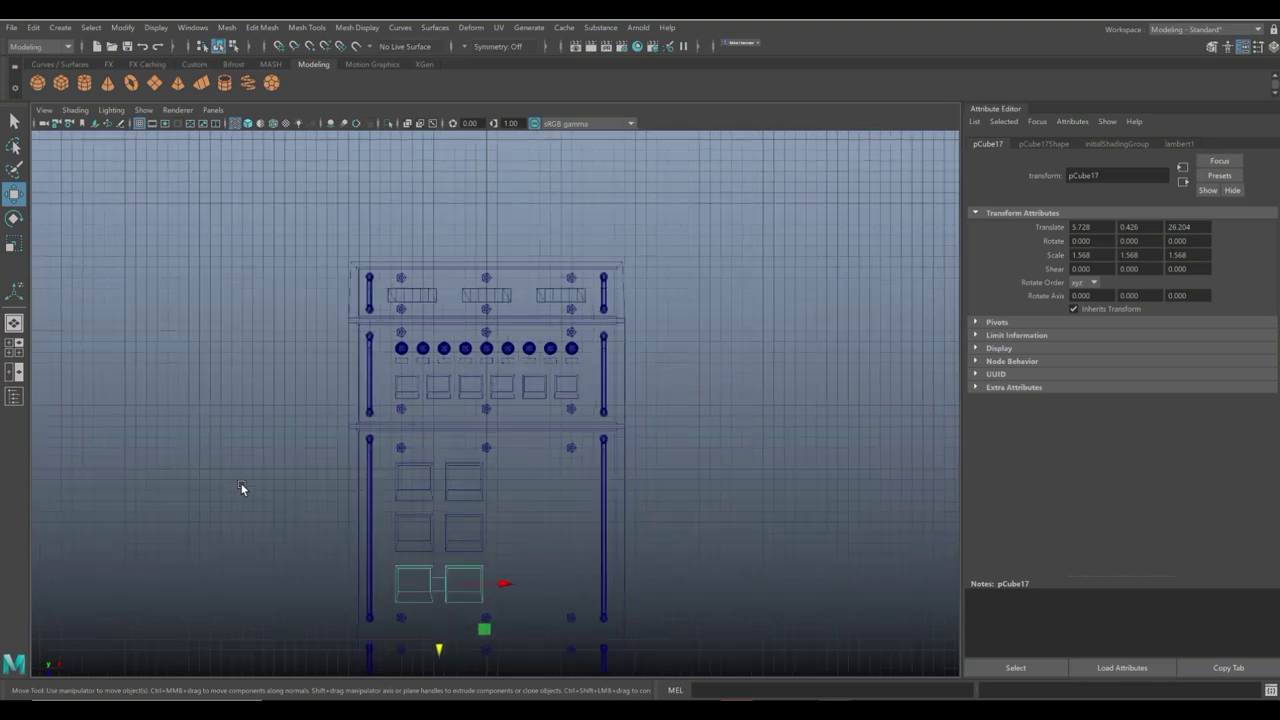
In the perspective view, select all three enlarged plate pairs on the middle panel and raise them to Translate Y of about 0.492.
alt+middle_drag(241, 485, 247, 344)
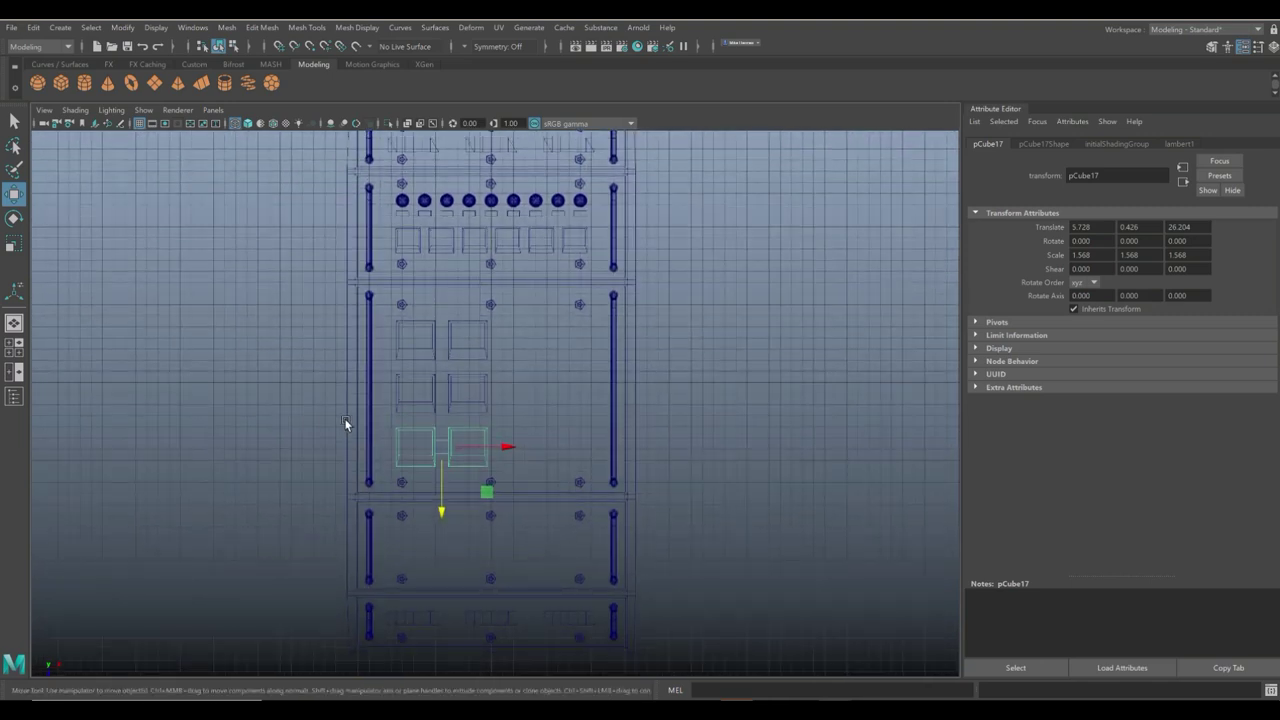
click(9, 346)
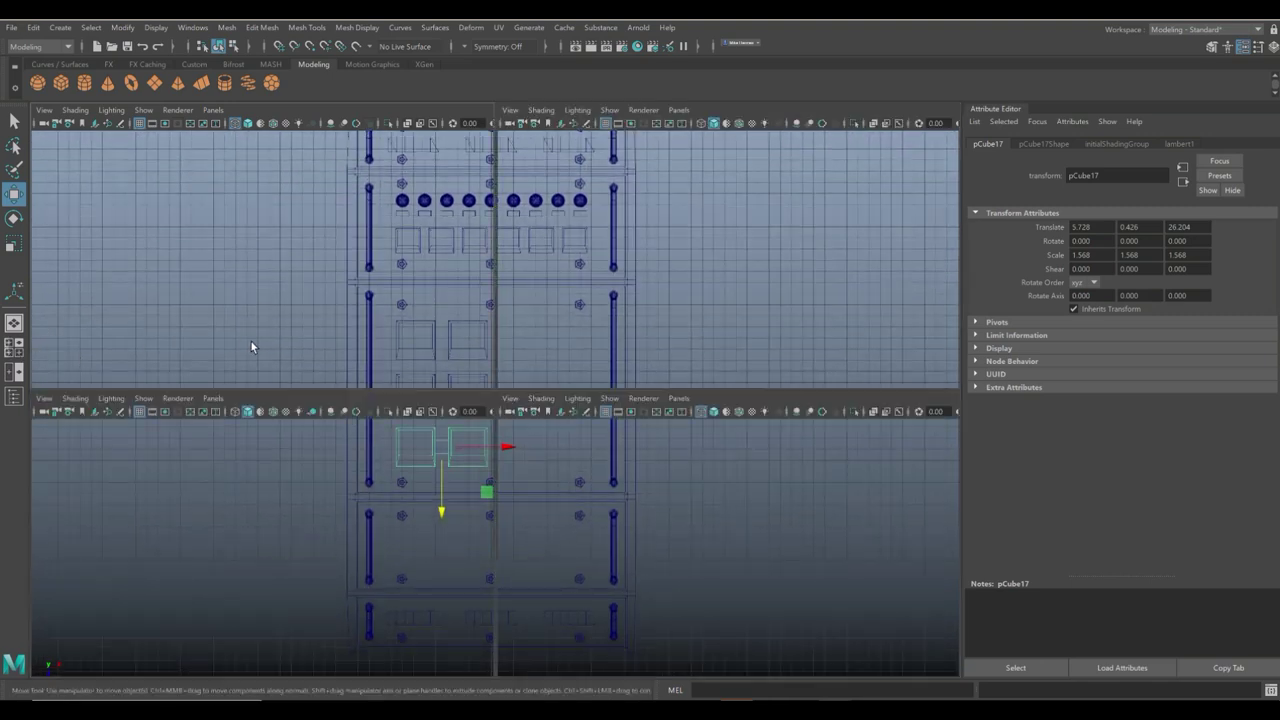
key(space)
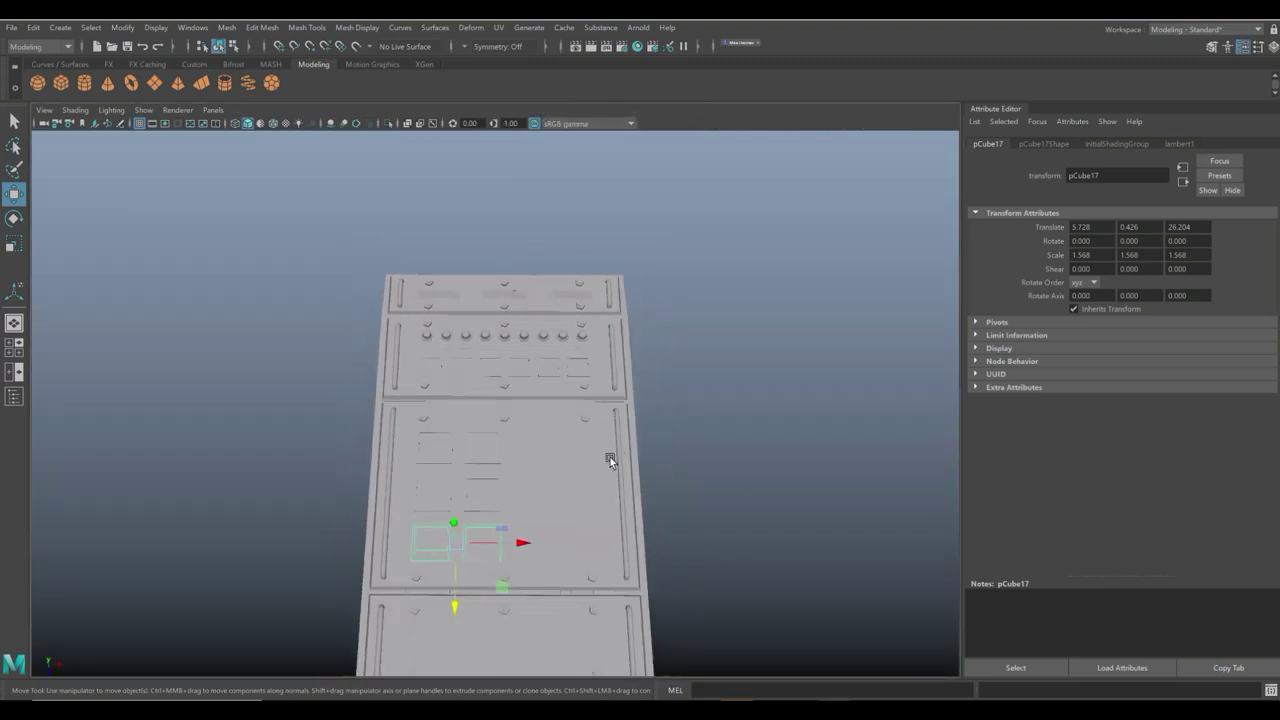
alt+drag(609, 457, 663, 477)
scroll(687, 460, up, 2)
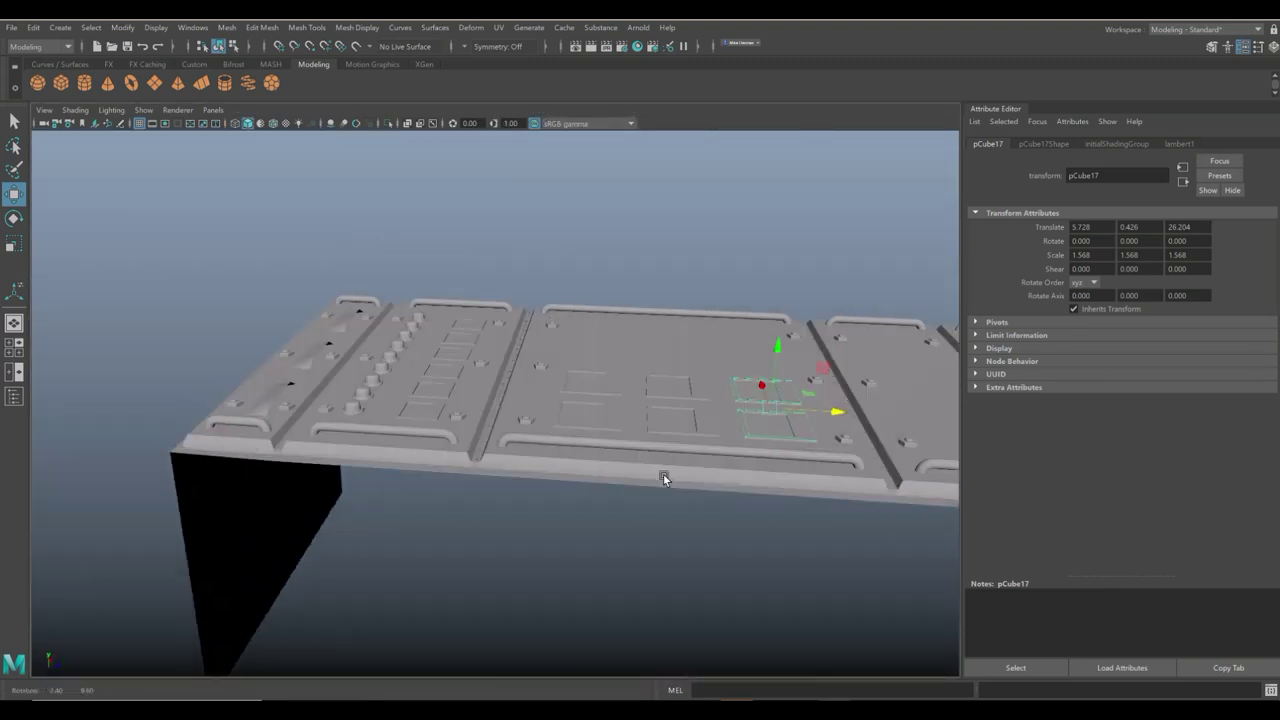
click(620, 400)
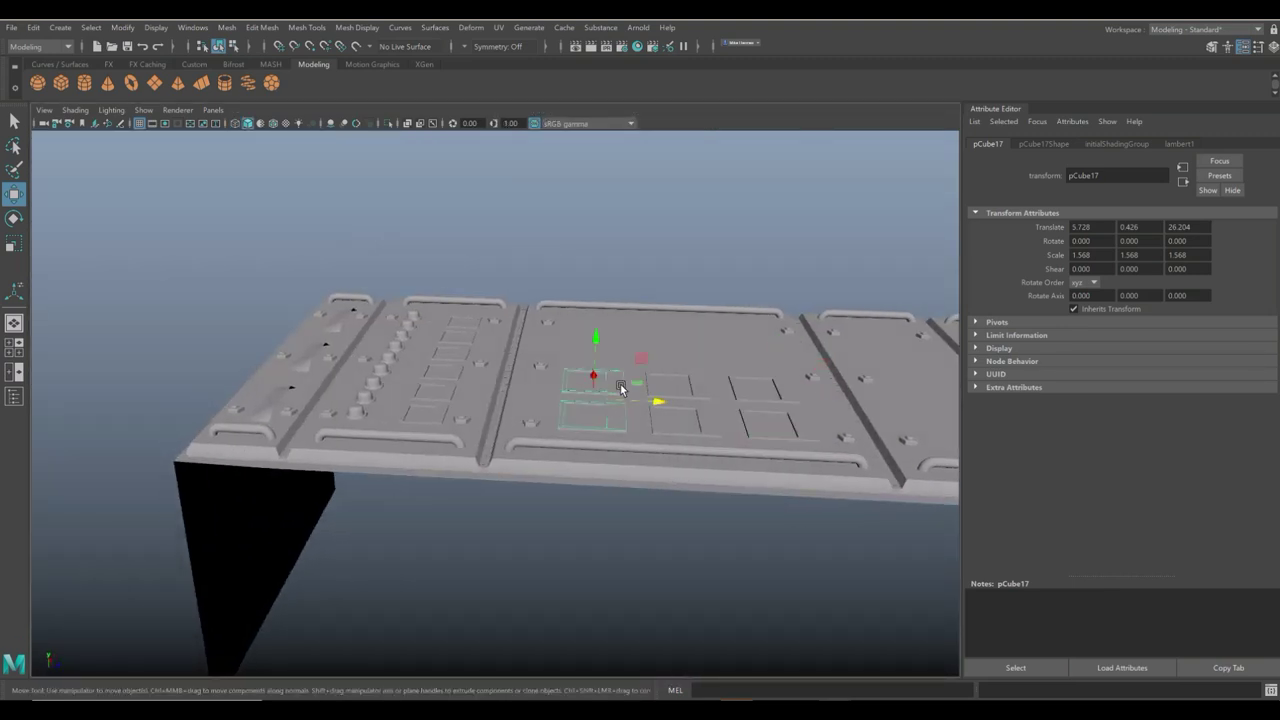
click(690, 393)
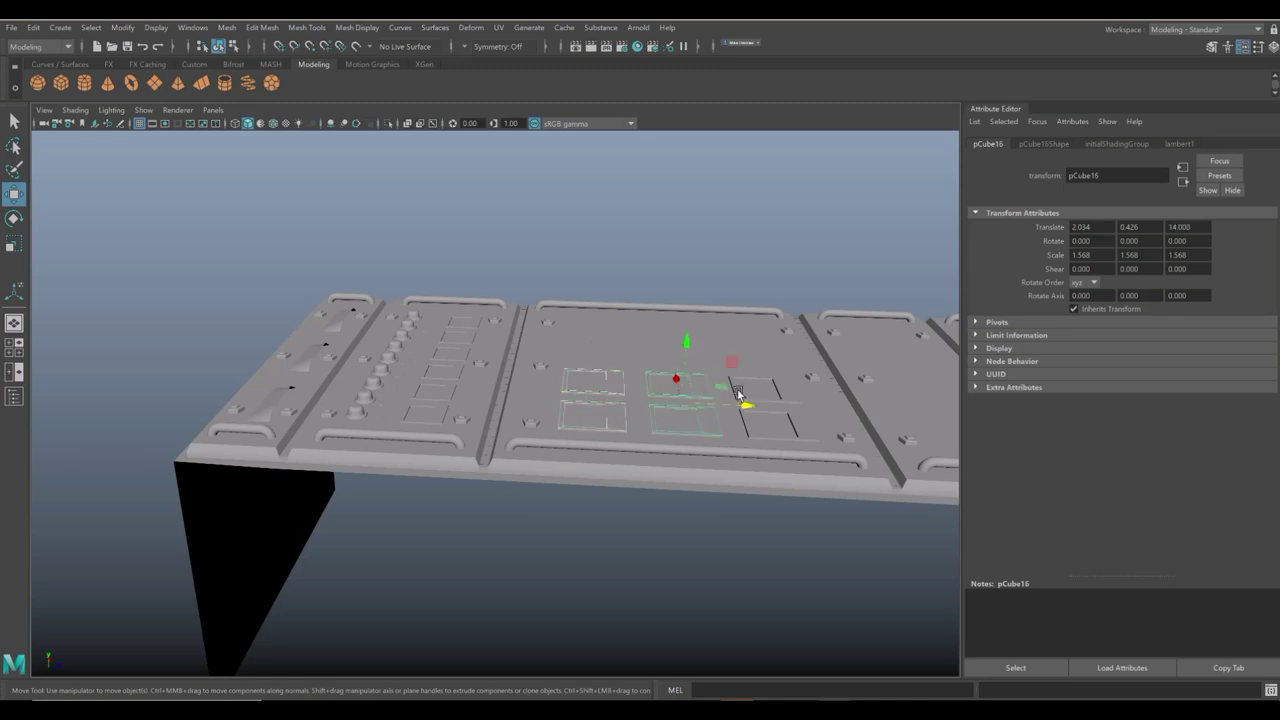
click(794, 398)
scroll(762, 492, up, 2)
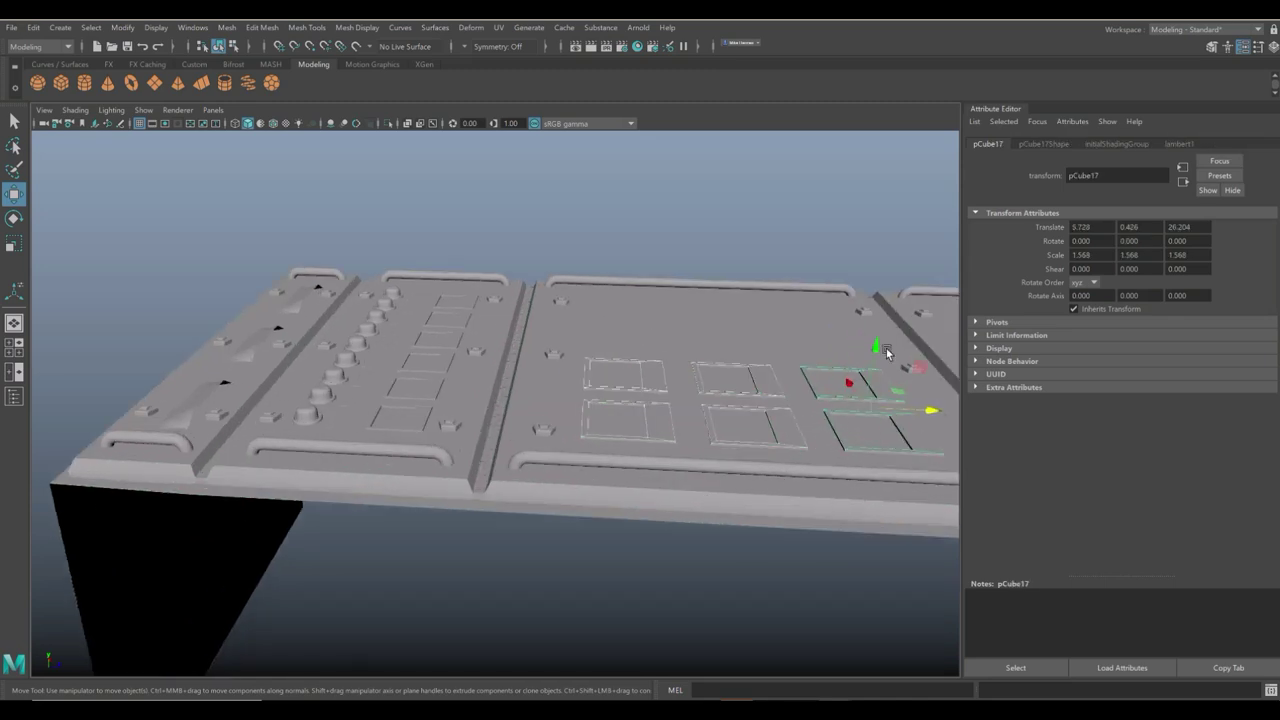
drag(879, 349, 877, 347)
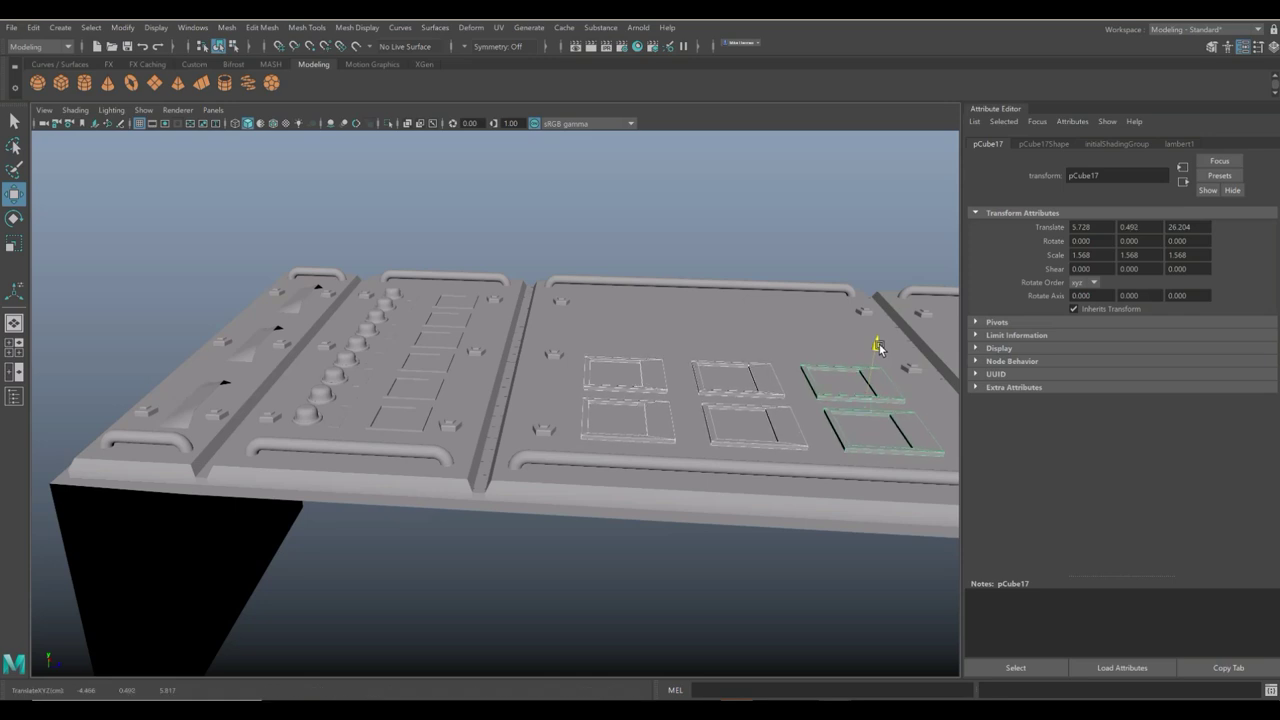
click(660, 225)
scroll(649, 269, down, 3)
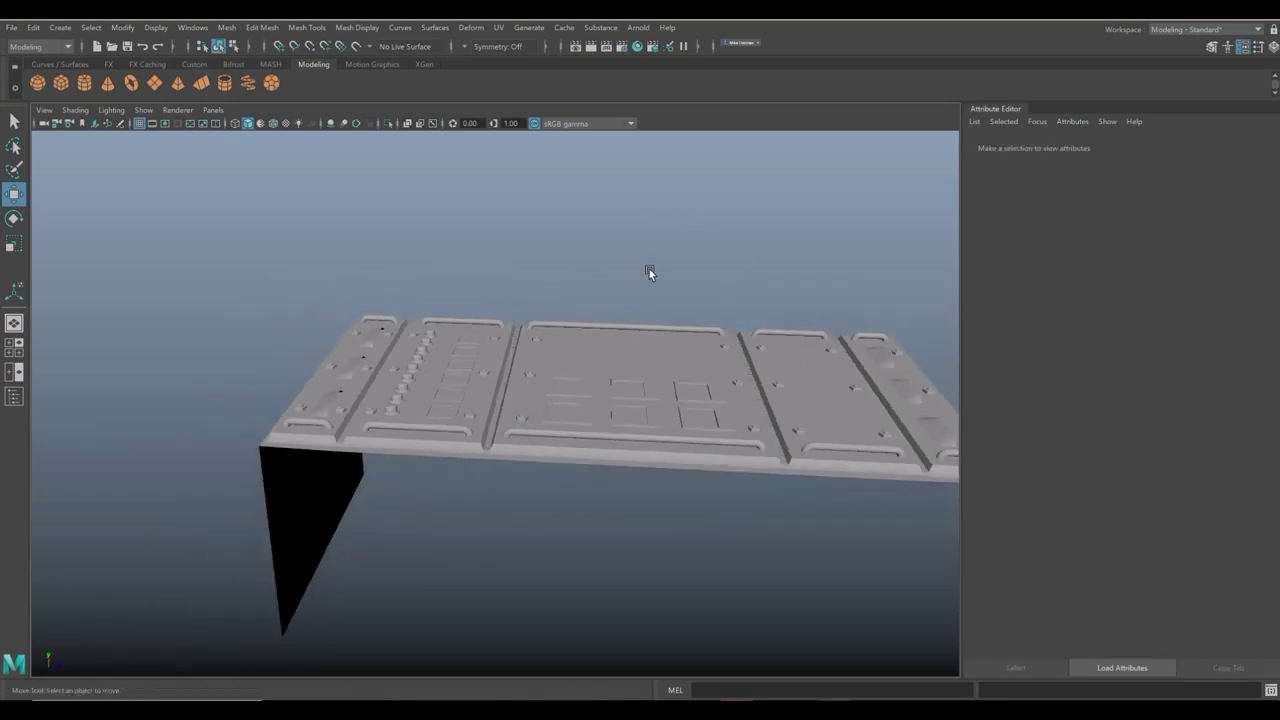
alt+drag(650, 302, 627, 372)
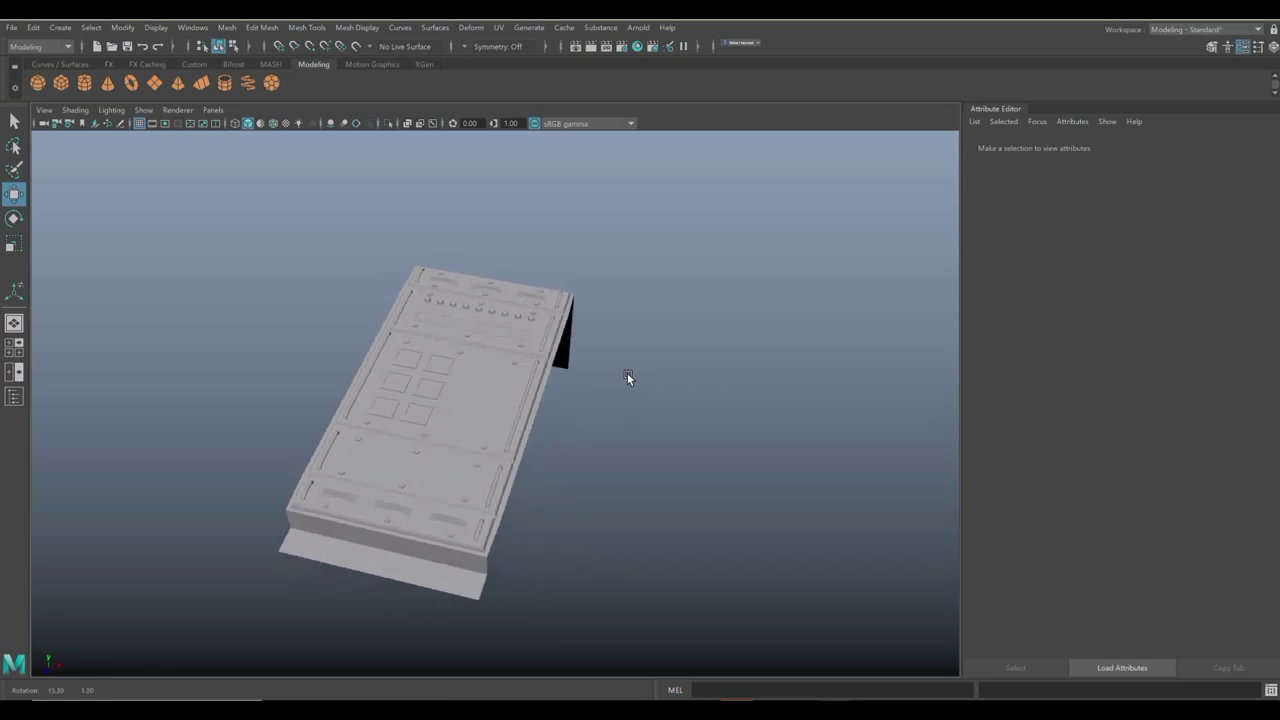
Create a cube beside the panelled model at Translate X of about 30.973 and scale it to about 6.898, 2.123, 33.101.
click(60, 84)
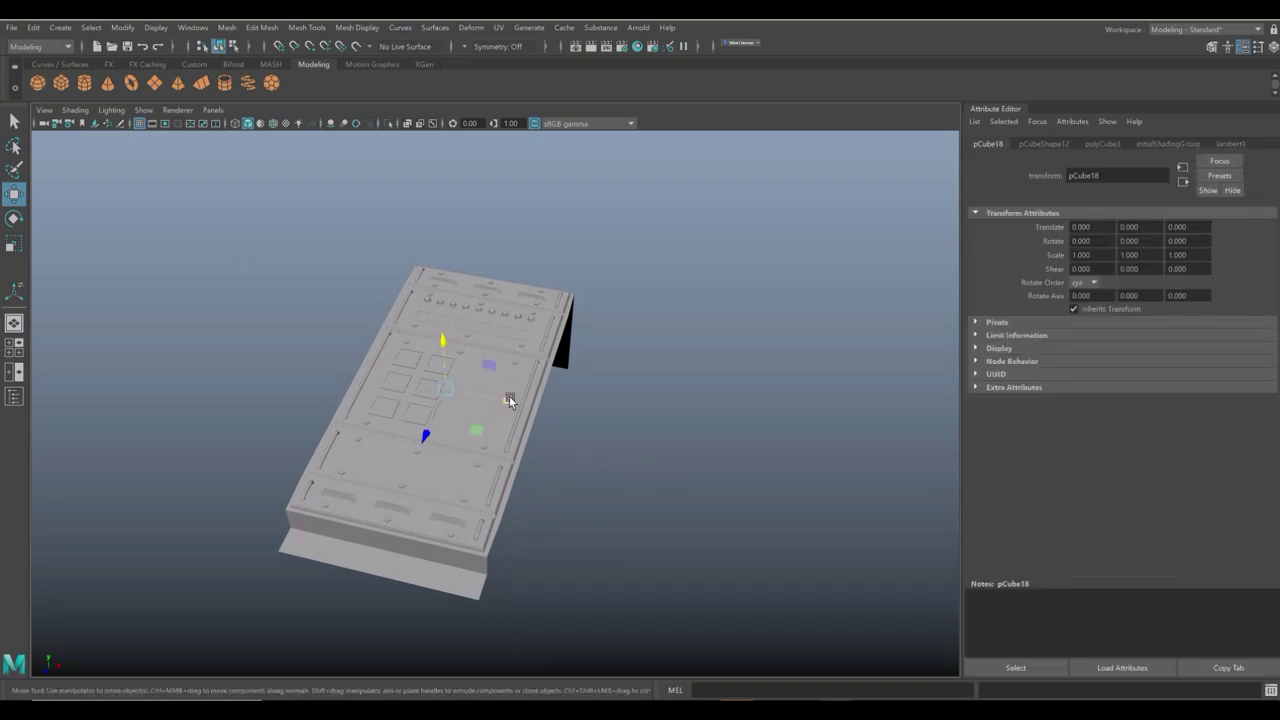
drag(509, 400, 715, 447)
key(r)
drag(663, 480, 640, 668)
drag(660, 484, 662, 493)
mouse_move(680, 392)
mouse_down()
mouse_move(677, 433)
mouse_move(706, 514)
mouse_move(675, 408)
mouse_up()
Delete the bottom face of the long box.
right_drag(647, 293, 703, 290)
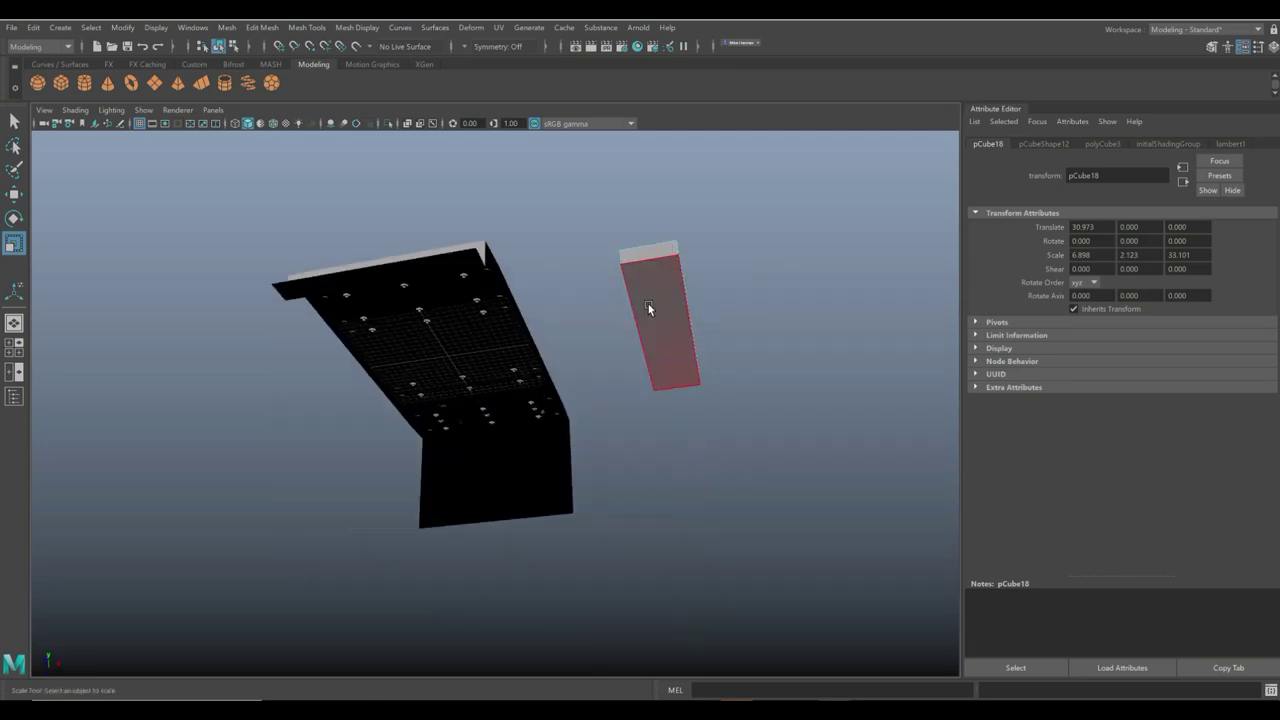
click(647, 303)
key(F8)
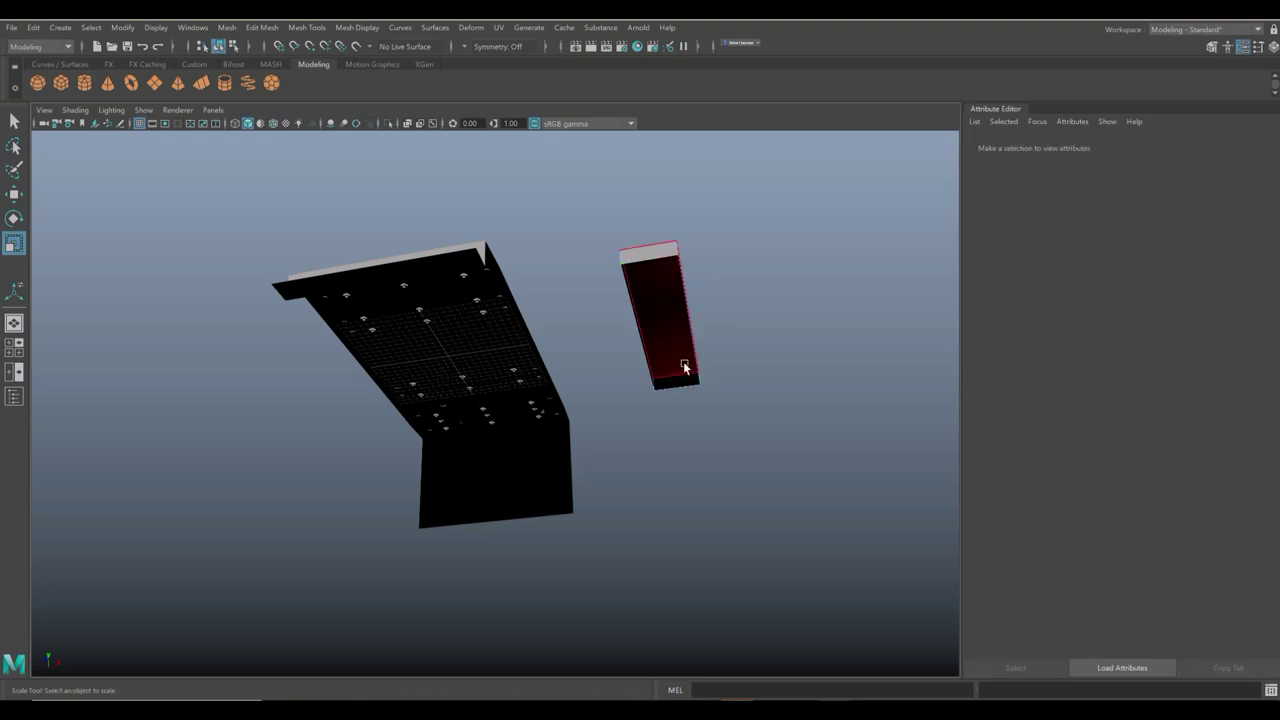
Extrude the long box's top face with an Offset of 2.9 to inset a narrow strip.
alt+drag(650, 300, 699, 425)
click(688, 410)
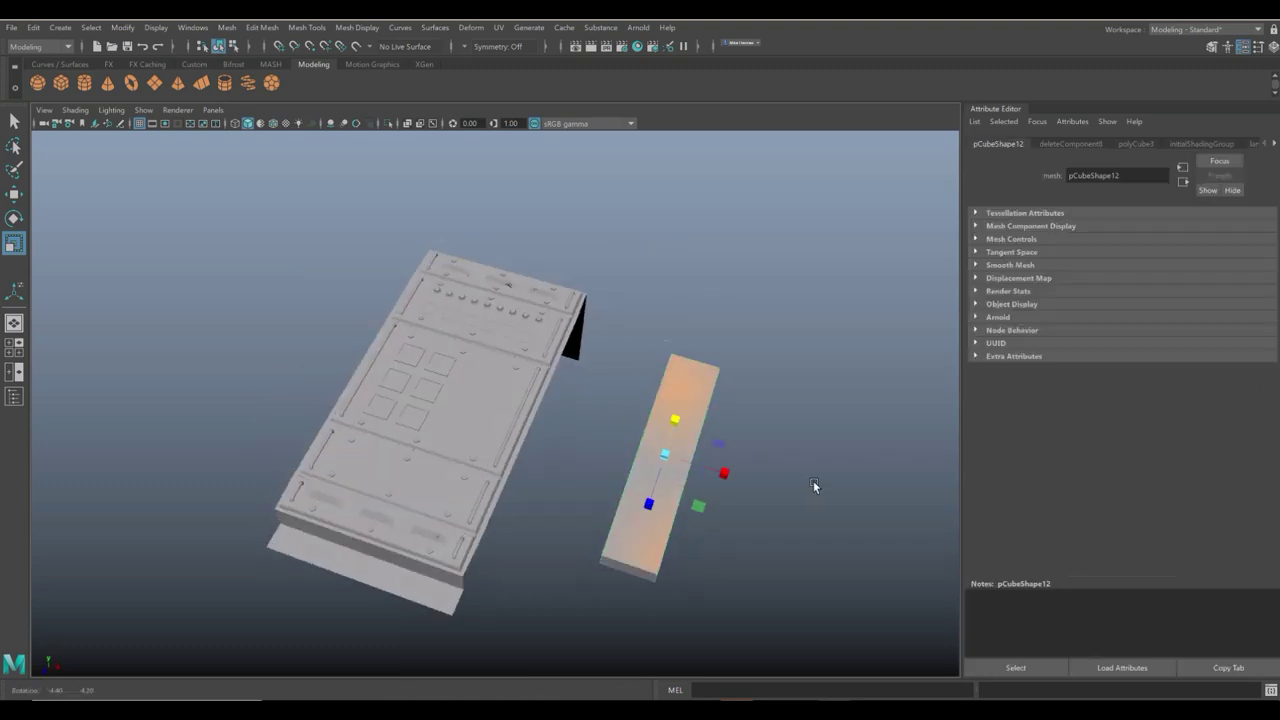
alt+drag(813, 480, 821, 472)
key(ctrl+e)
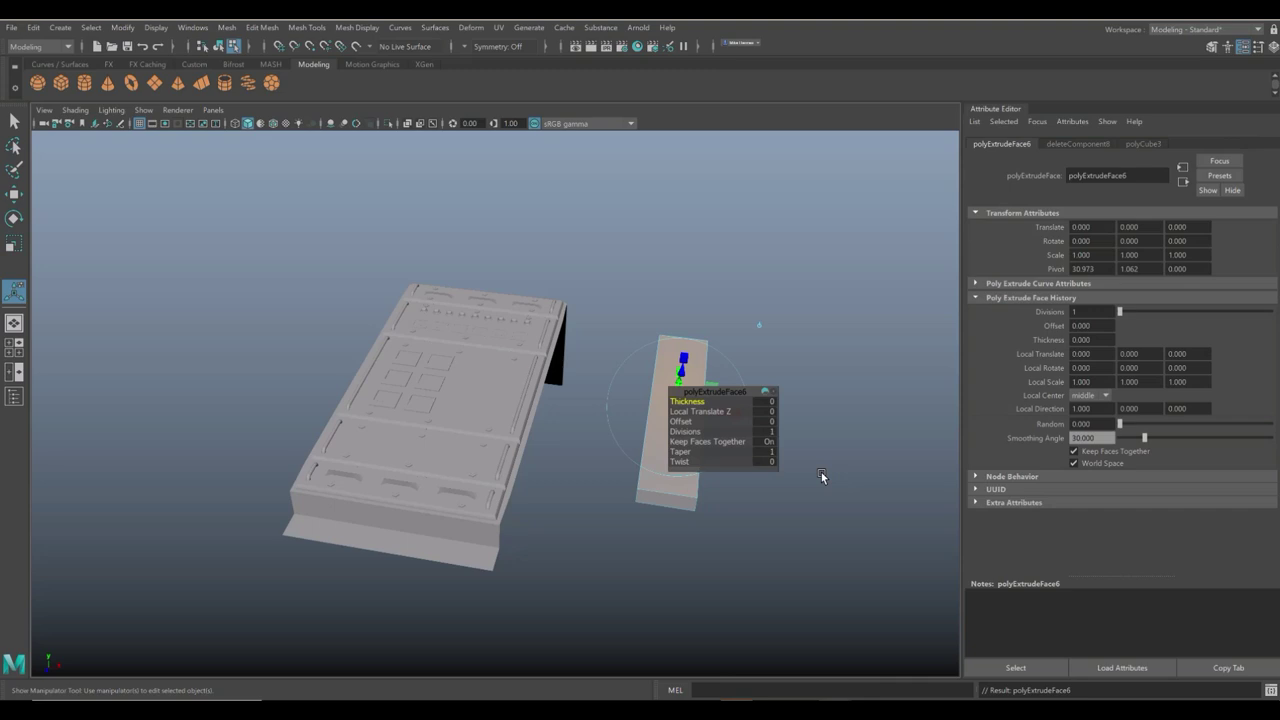
drag(680, 424, 680, 421)
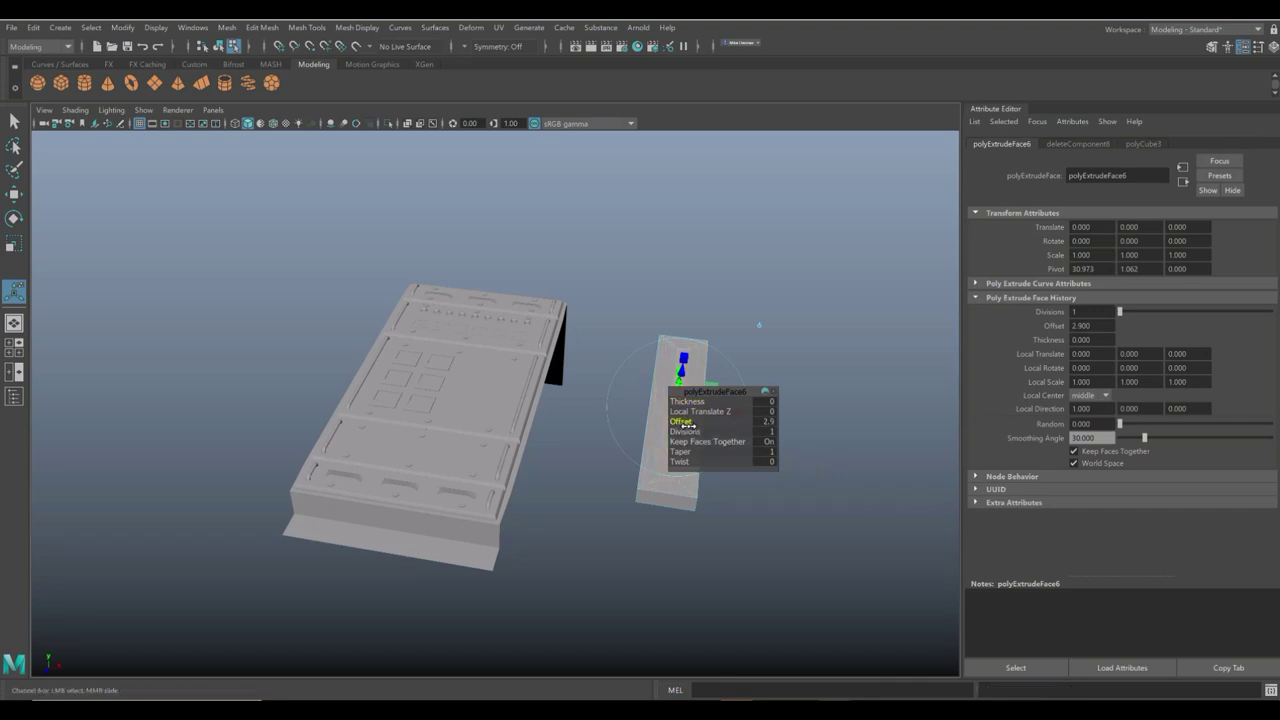
click(766, 294)
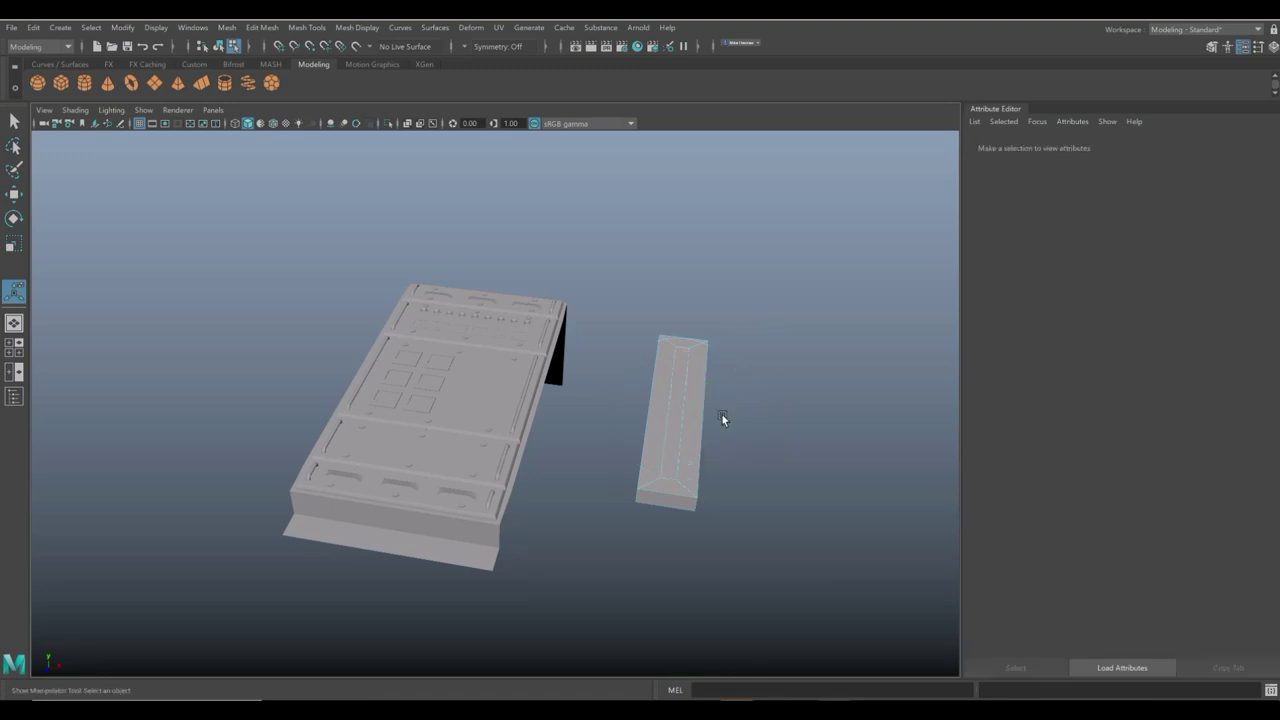
Extrude the inset strip on the long box's top, move it down into a slot and delete the slot's floor face.
click(663, 411)
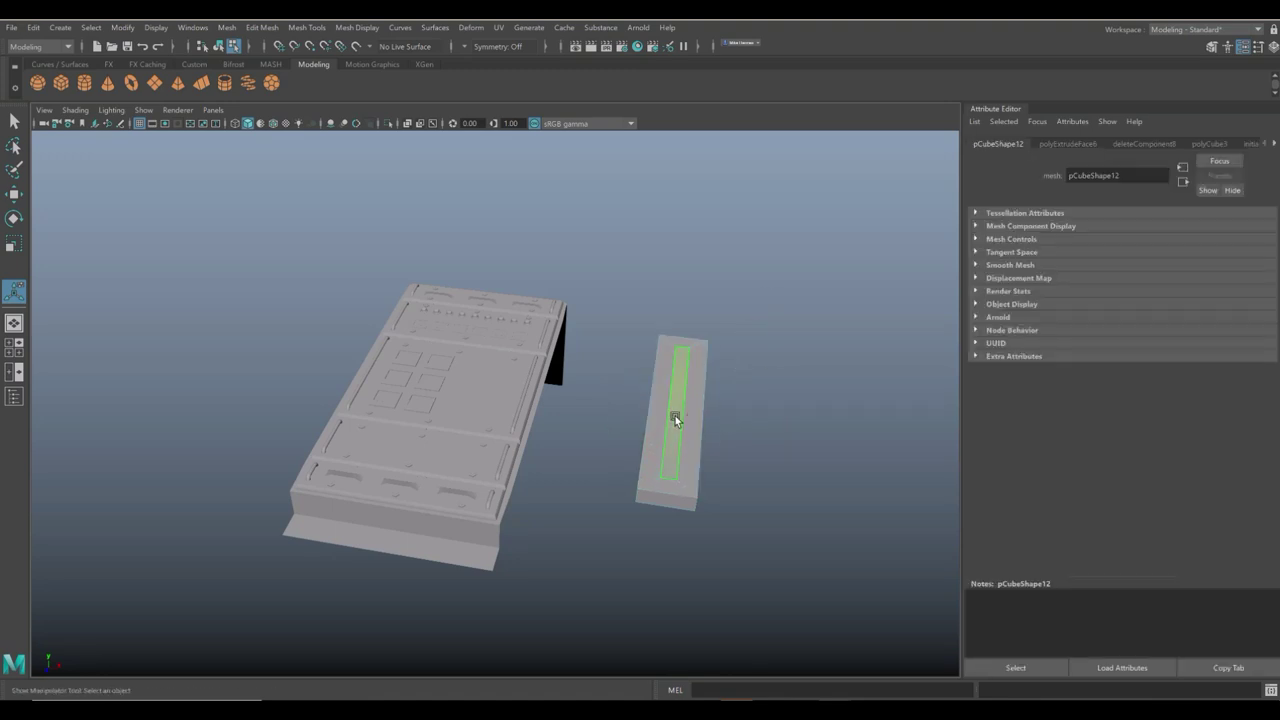
key(ctrl+e)
key(w)
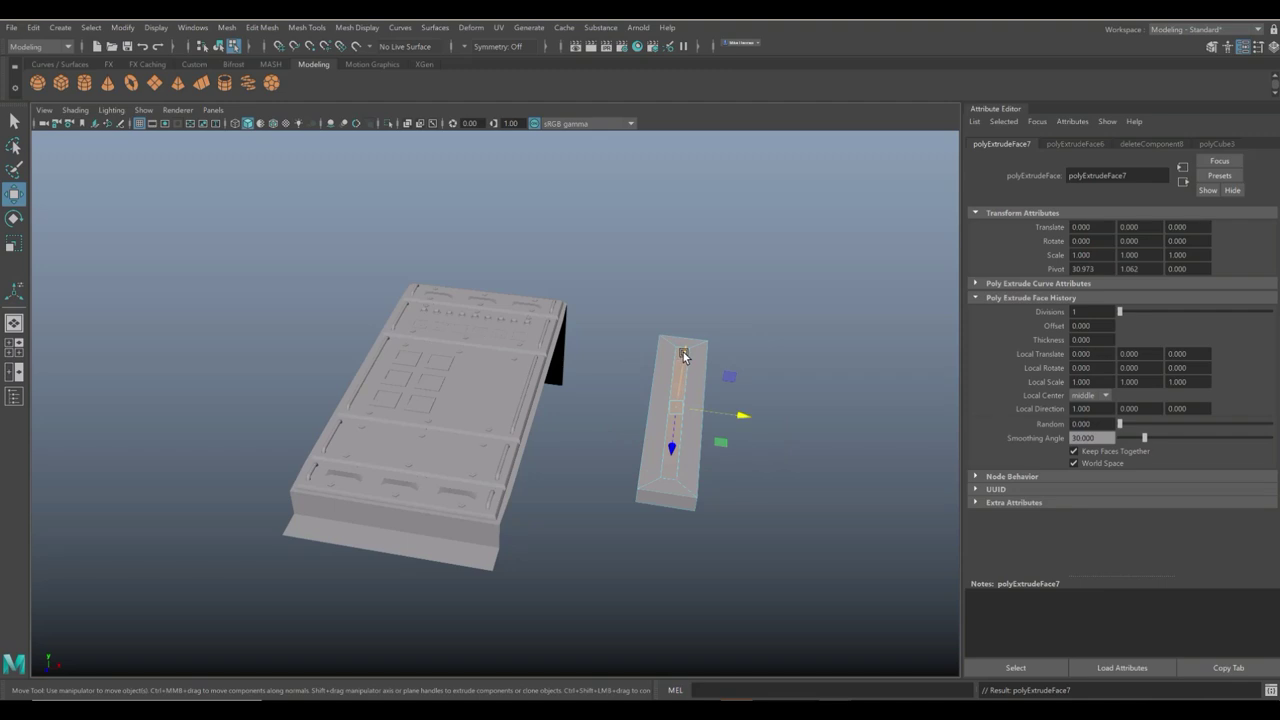
drag(684, 356, 662, 436)
click(726, 361)
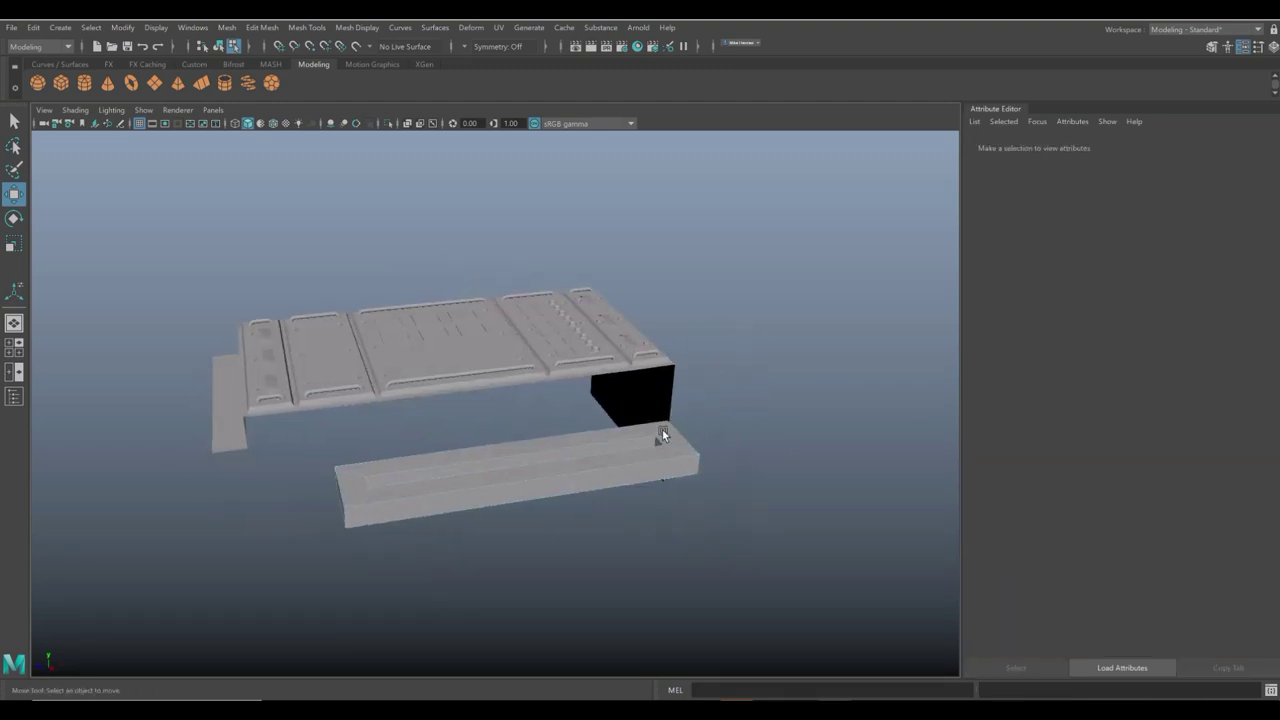
Bevel the outer top edges of the slotted box with a Fraction of 0.1 and return to object selection.
right_drag(550, 392, 560, 318)
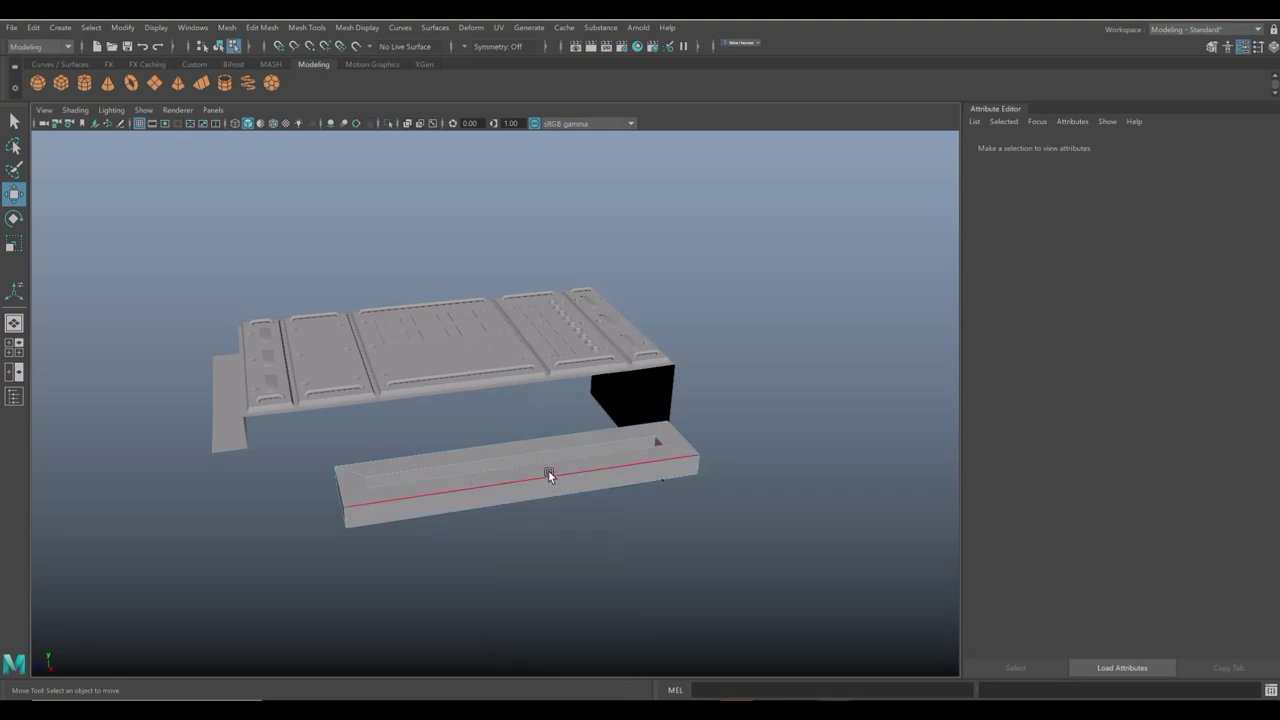
click(548, 474)
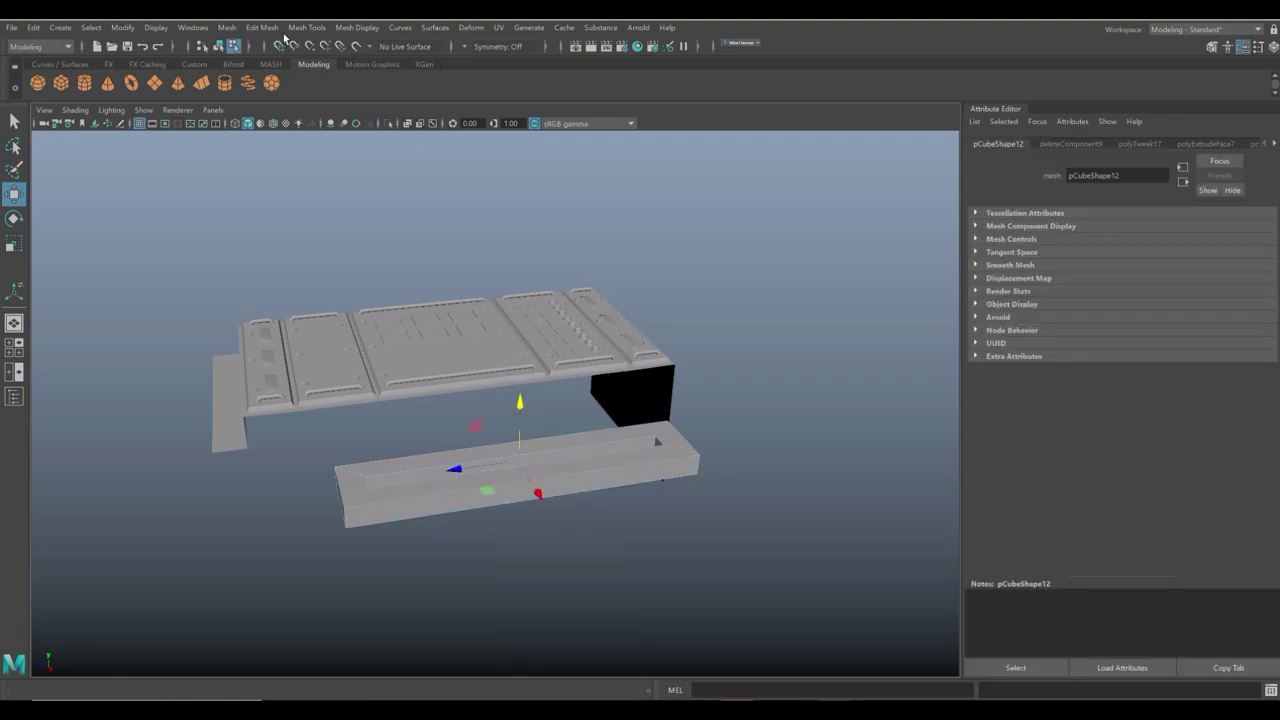
click(265, 28)
click(306, 89)
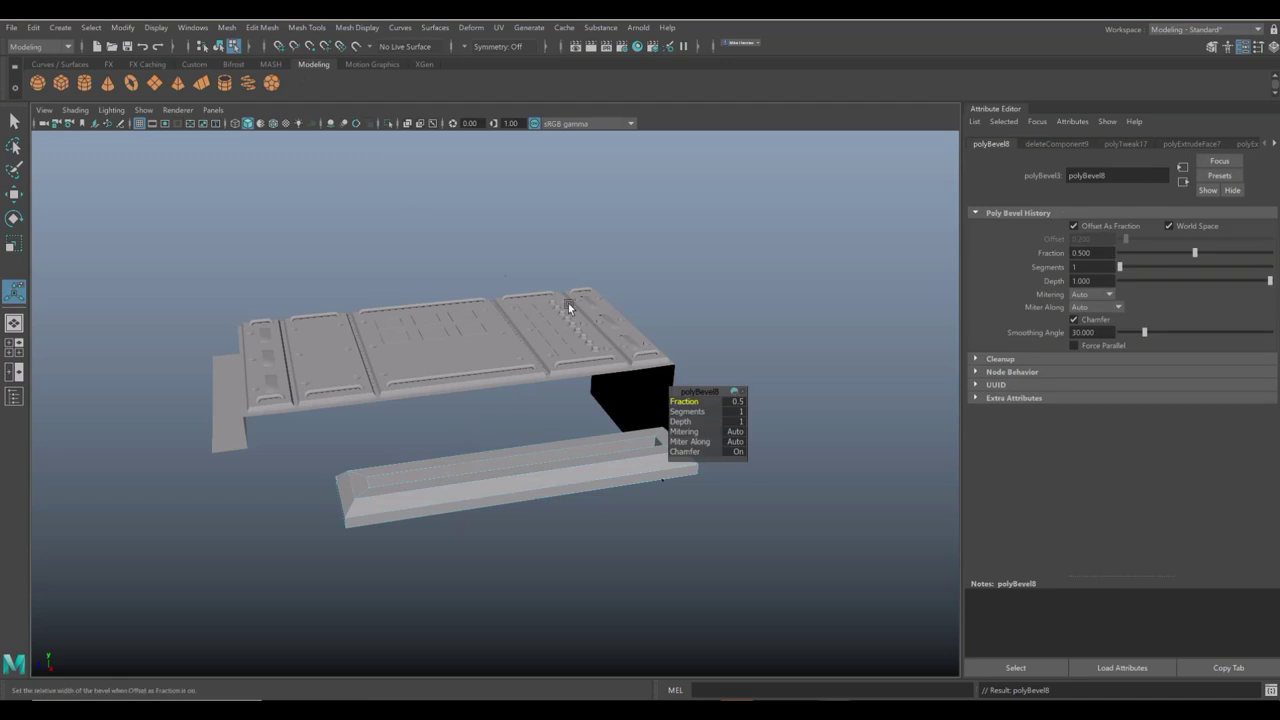
click(736, 401)
text(0.1)
key(Return)
click(471, 586)
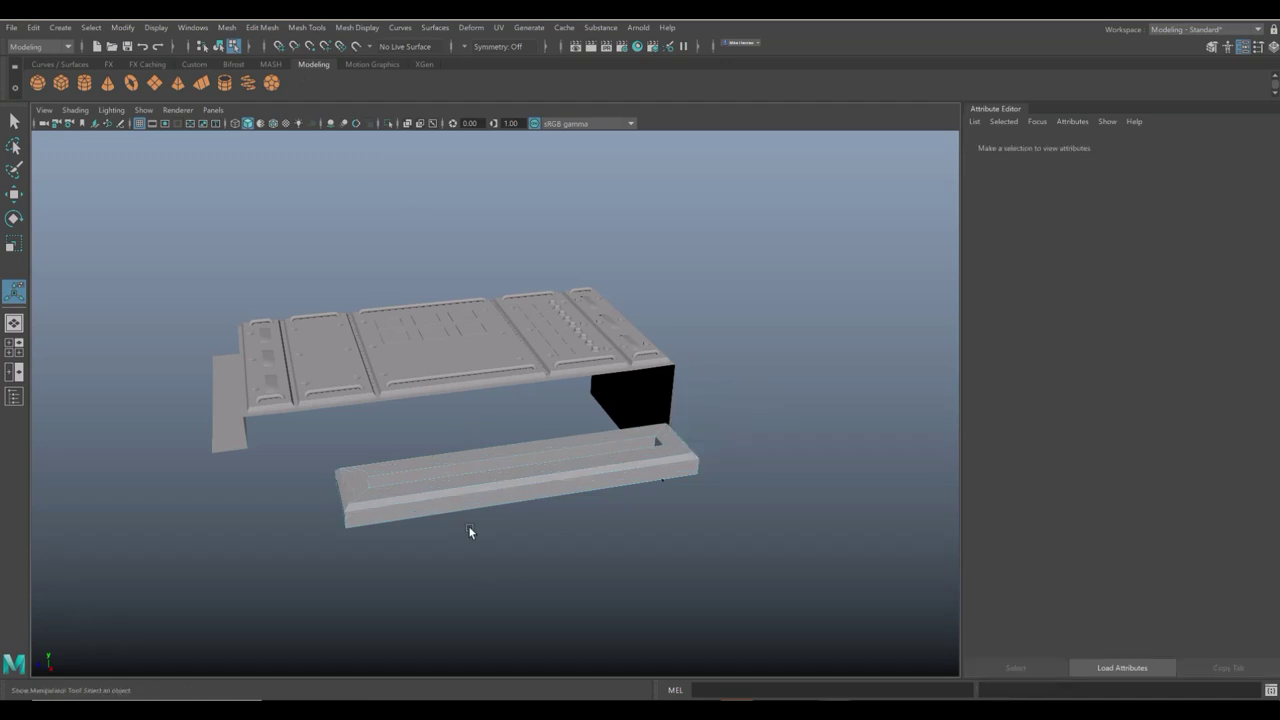
right_drag(540, 430, 586, 331)
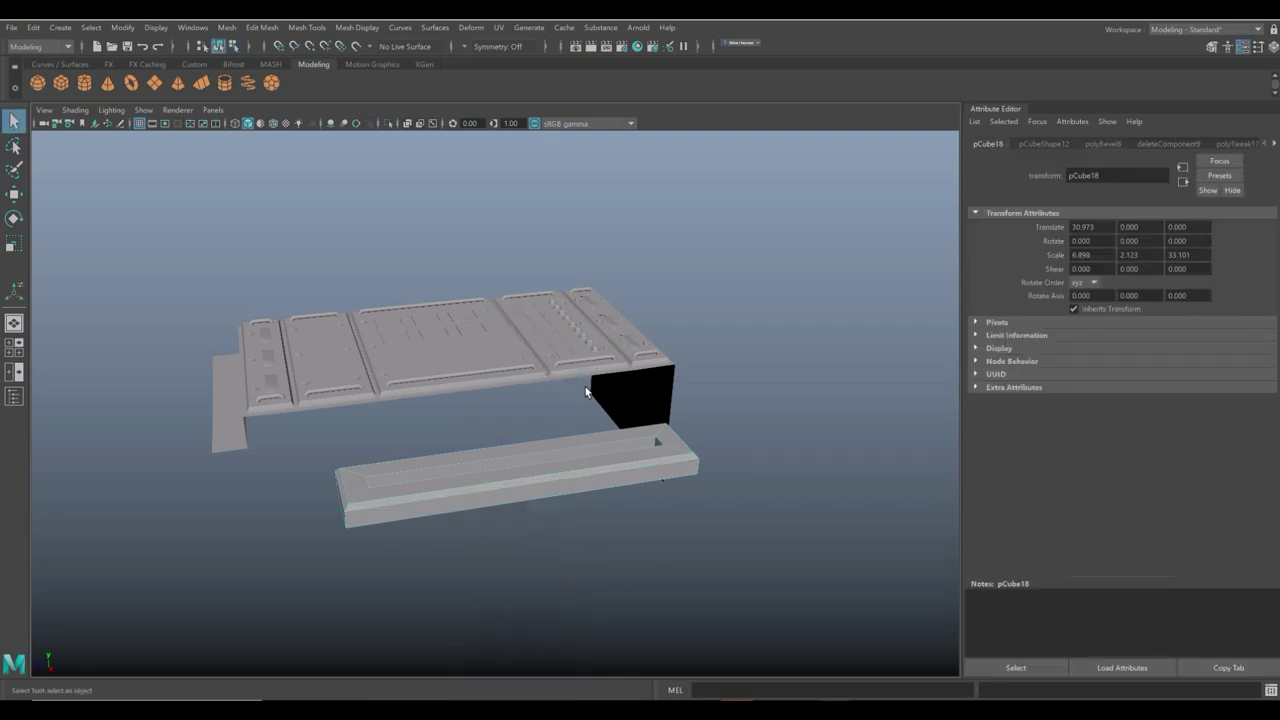
Create a second cube across the slotted box at Translate X of about 31.286 and scale it to about 12.997, 4.509, 4.509.
alt+drag(586, 391, 420, 472)
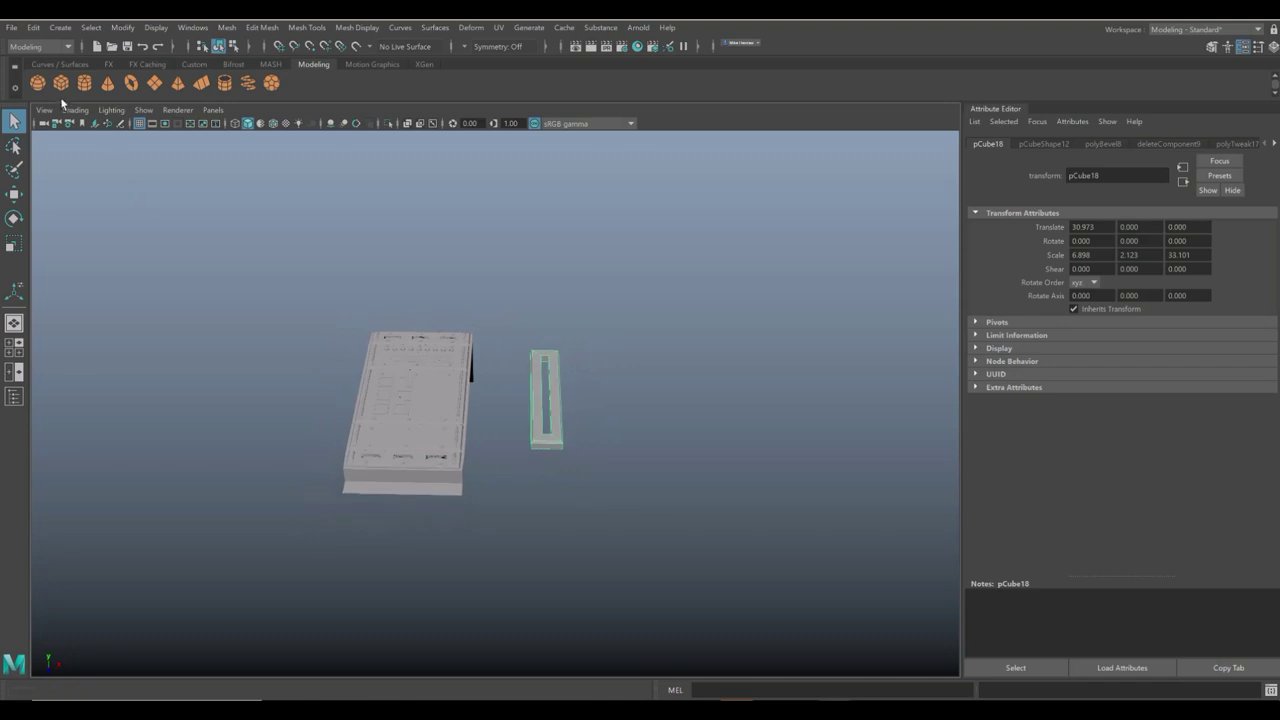
click(61, 84)
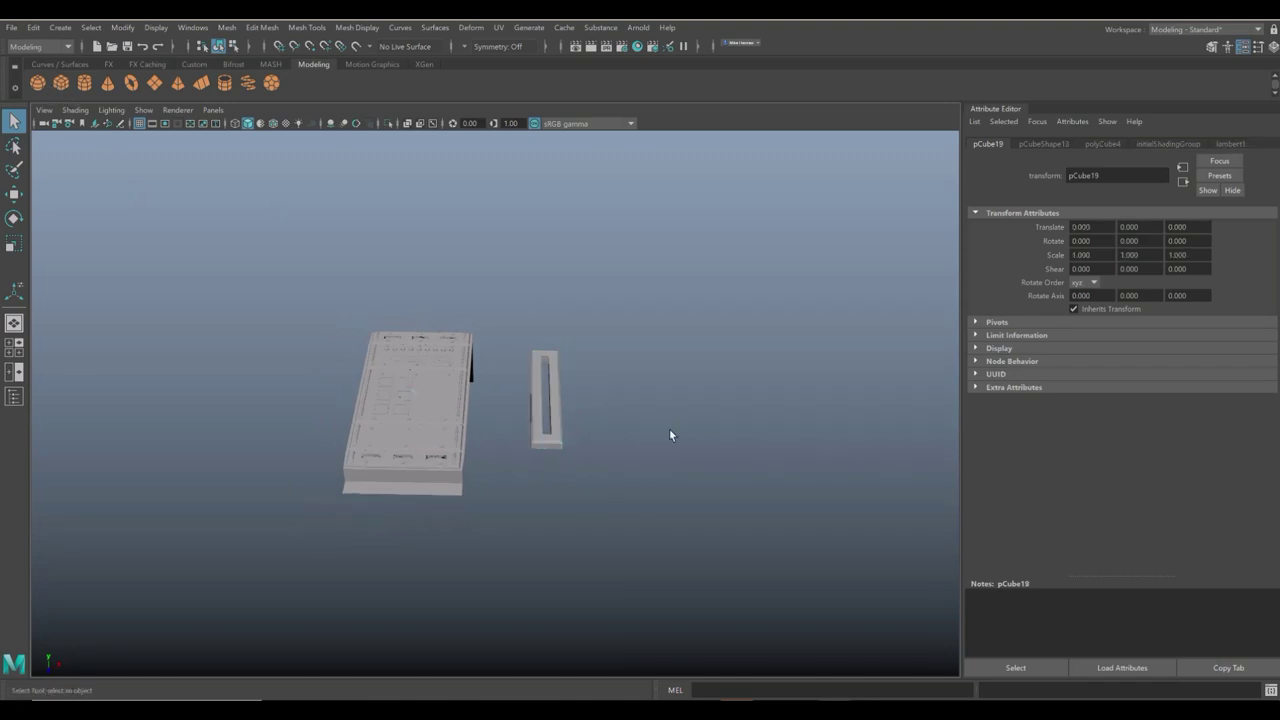
key(w)
drag(483, 397, 720, 392)
key(r)
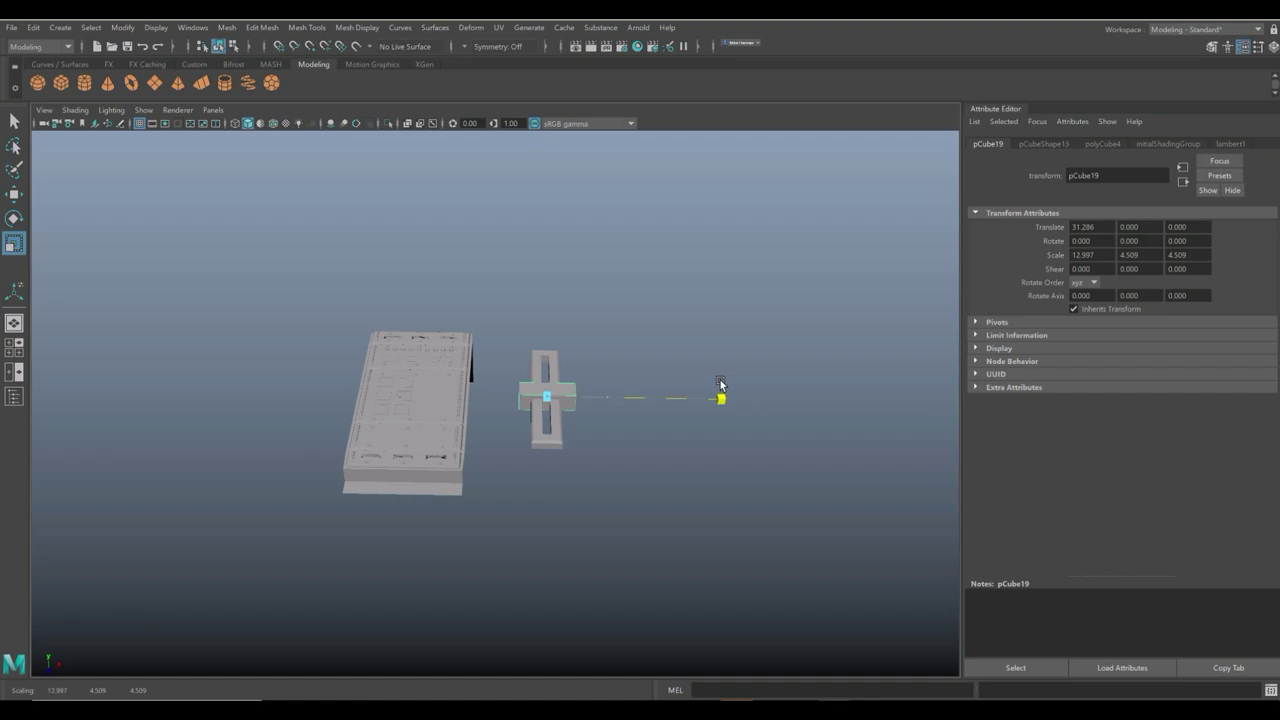
Bevel the two long top edges of the crossing block with a Fraction of 0.5.
alt+drag(549, 451, 576, 491)
scroll(577, 460, up, 6)
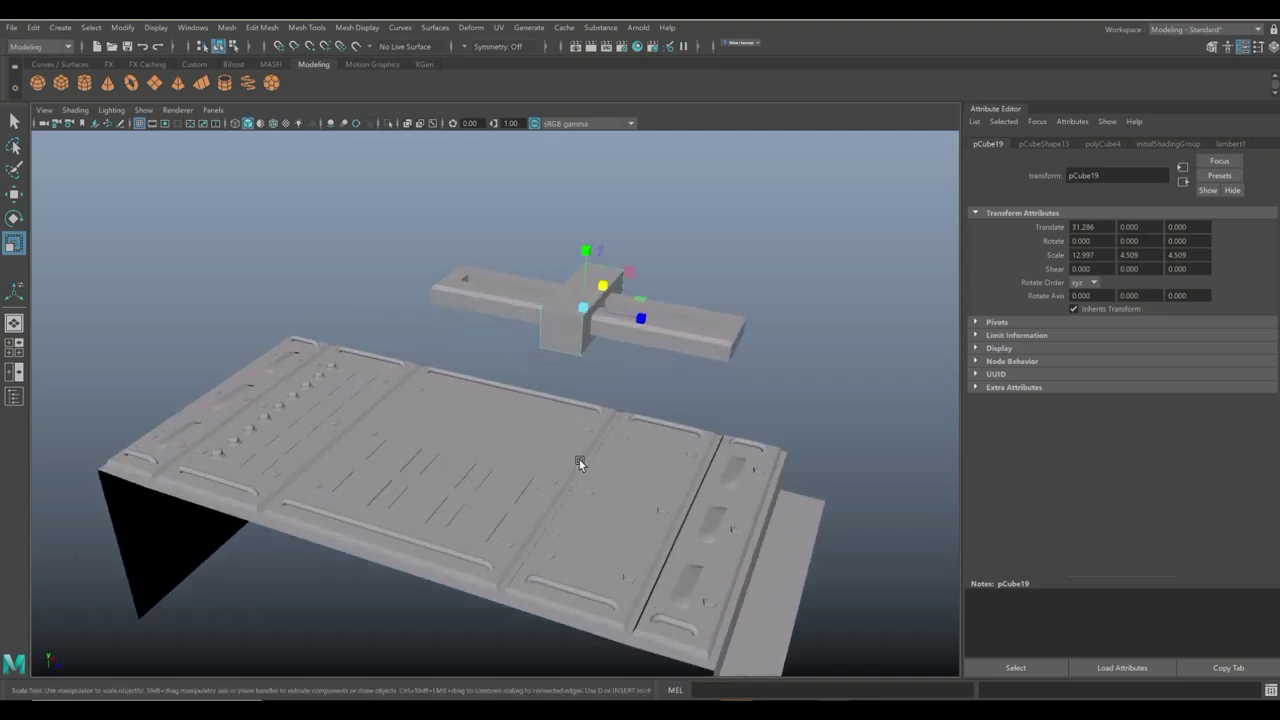
alt+middle_drag(594, 380, 529, 494)
scroll(640, 274, up, 3)
right_drag(640, 274, 640, 257)
click(560, 292)
double_click(560, 292)
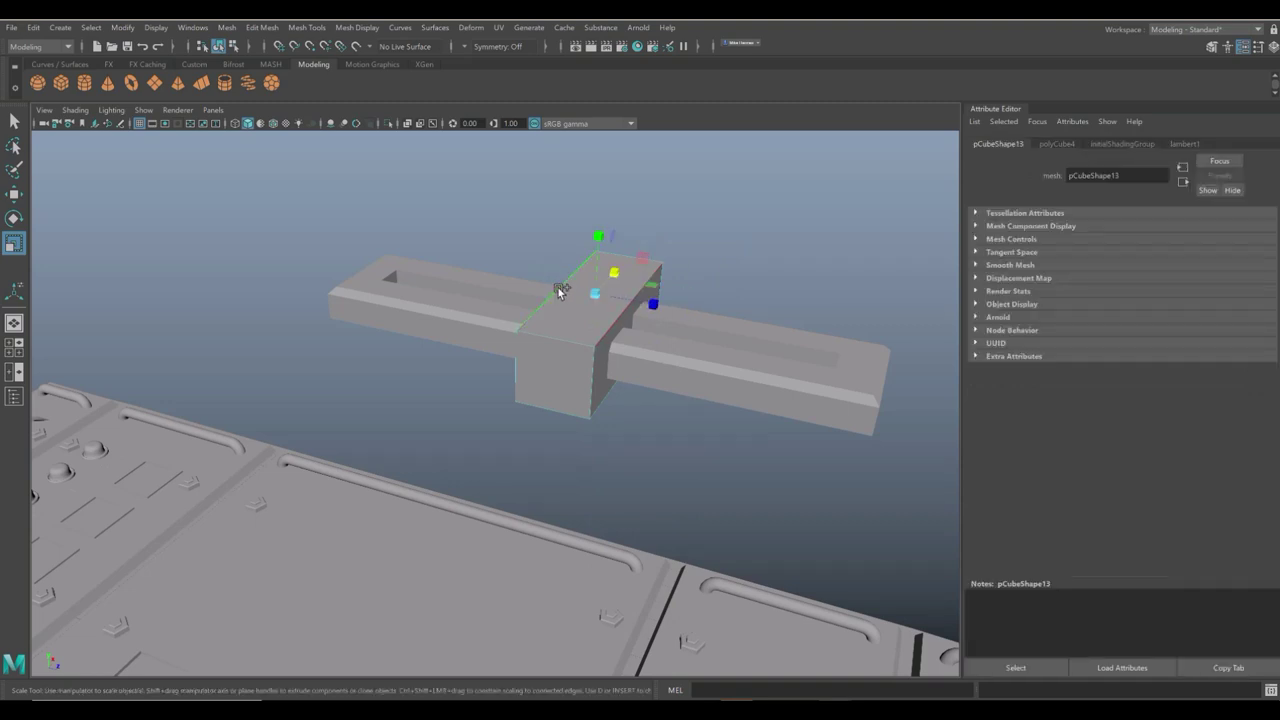
click(258, 28)
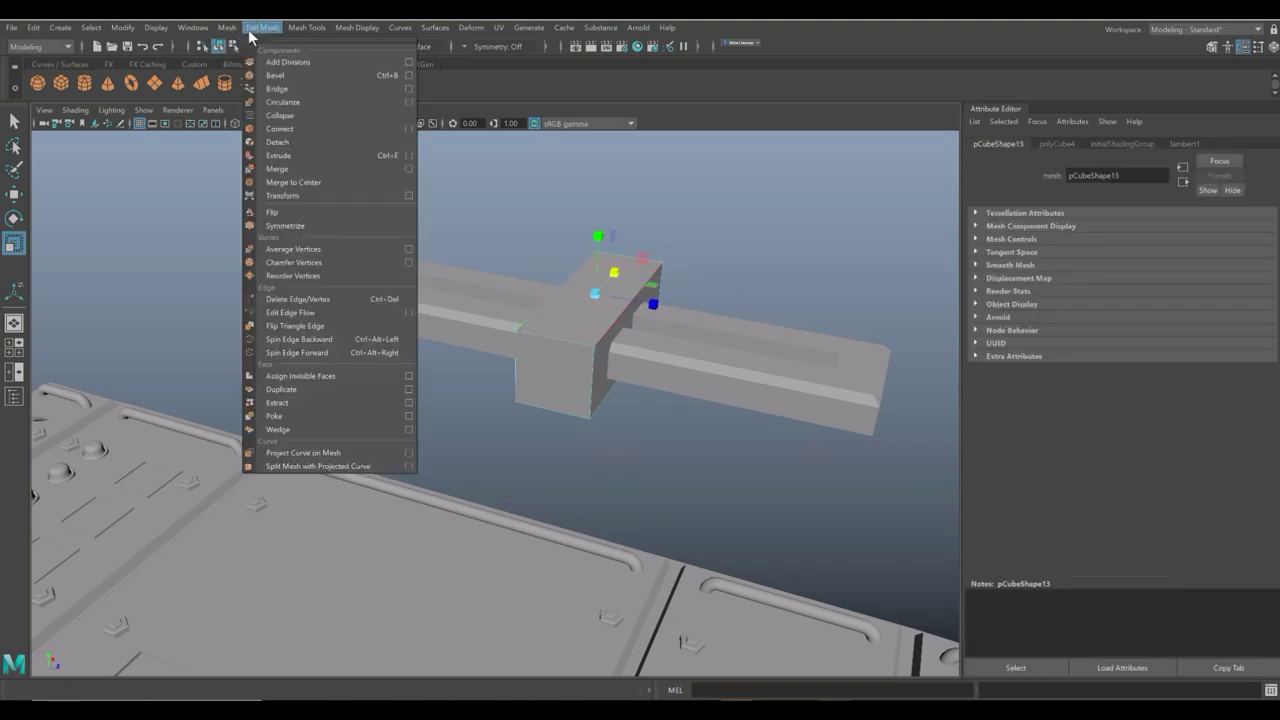
click(287, 73)
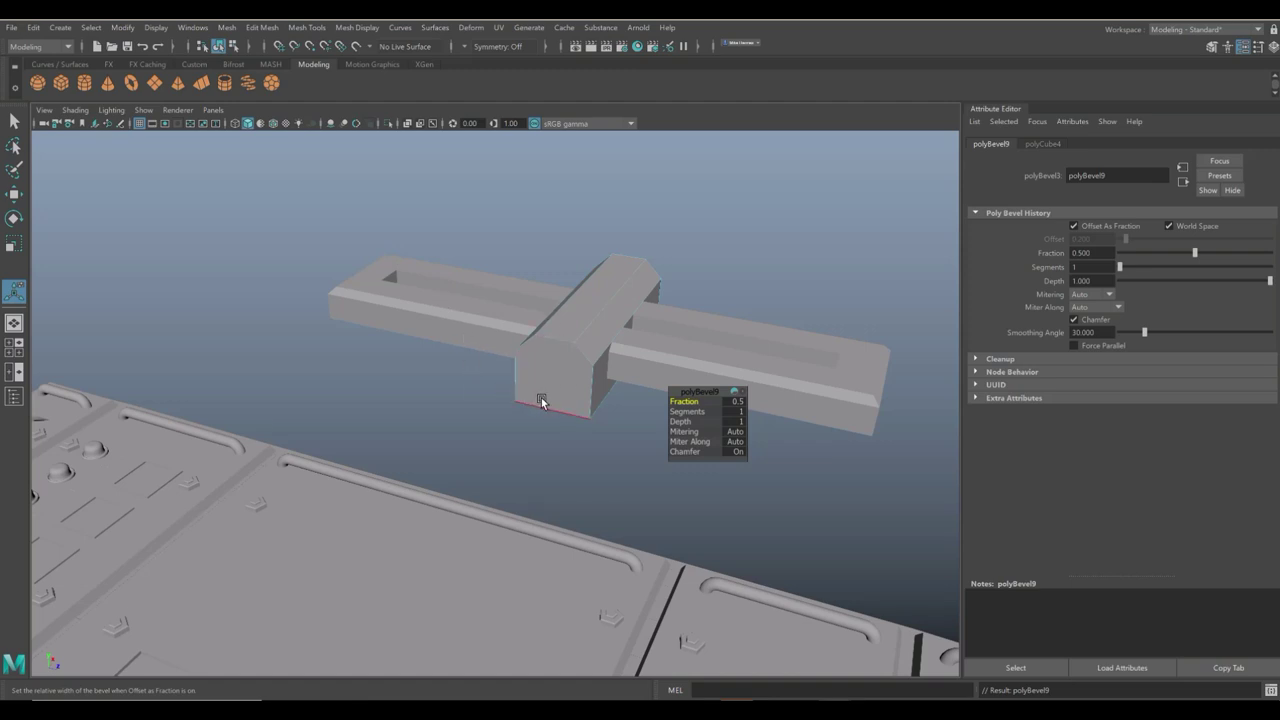
Try to cut an edge across the crossing block's end face between its bevel corners with Multi-Cut, and undo the cut.
alt+drag(541, 397, 552, 401)
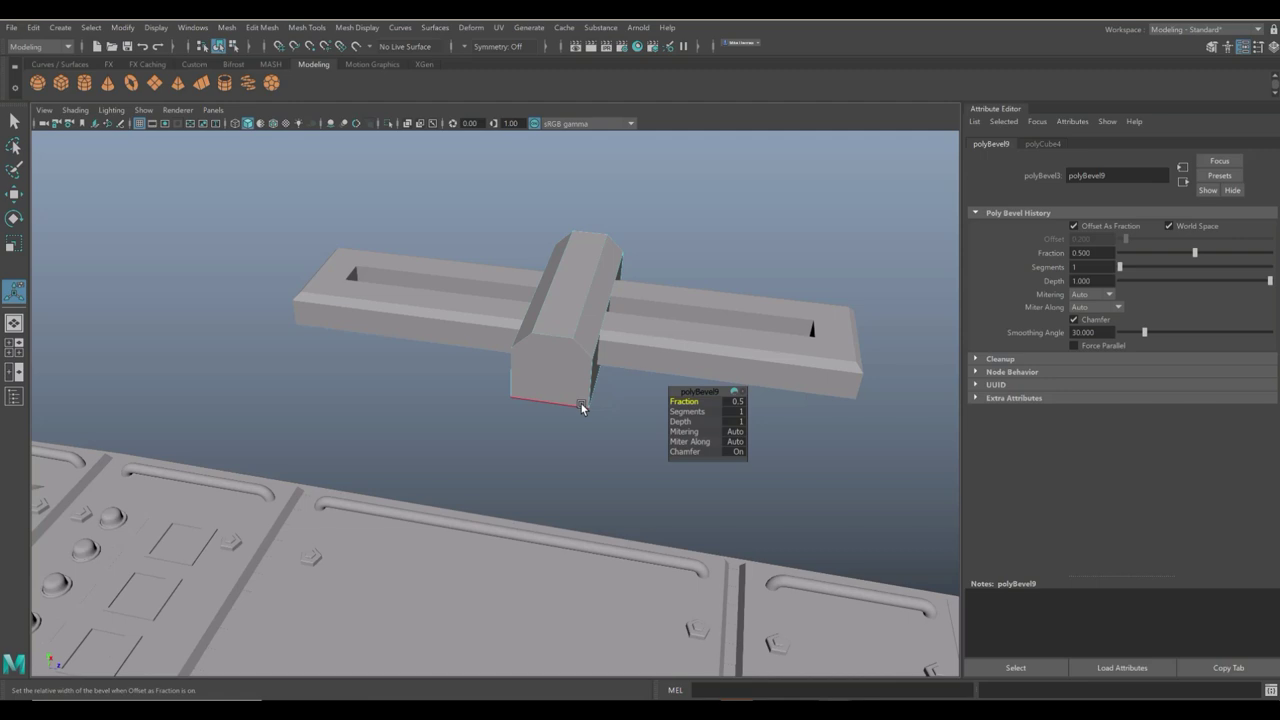
click(1210, 48)
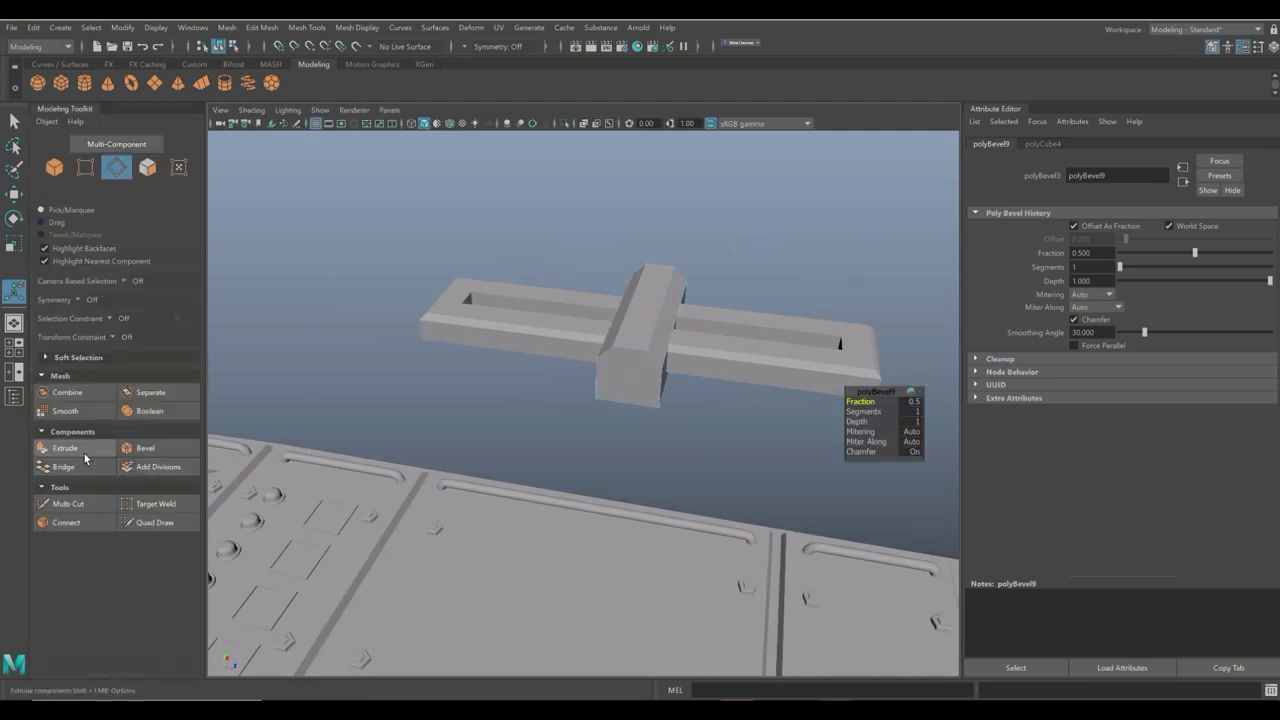
click(68, 504)
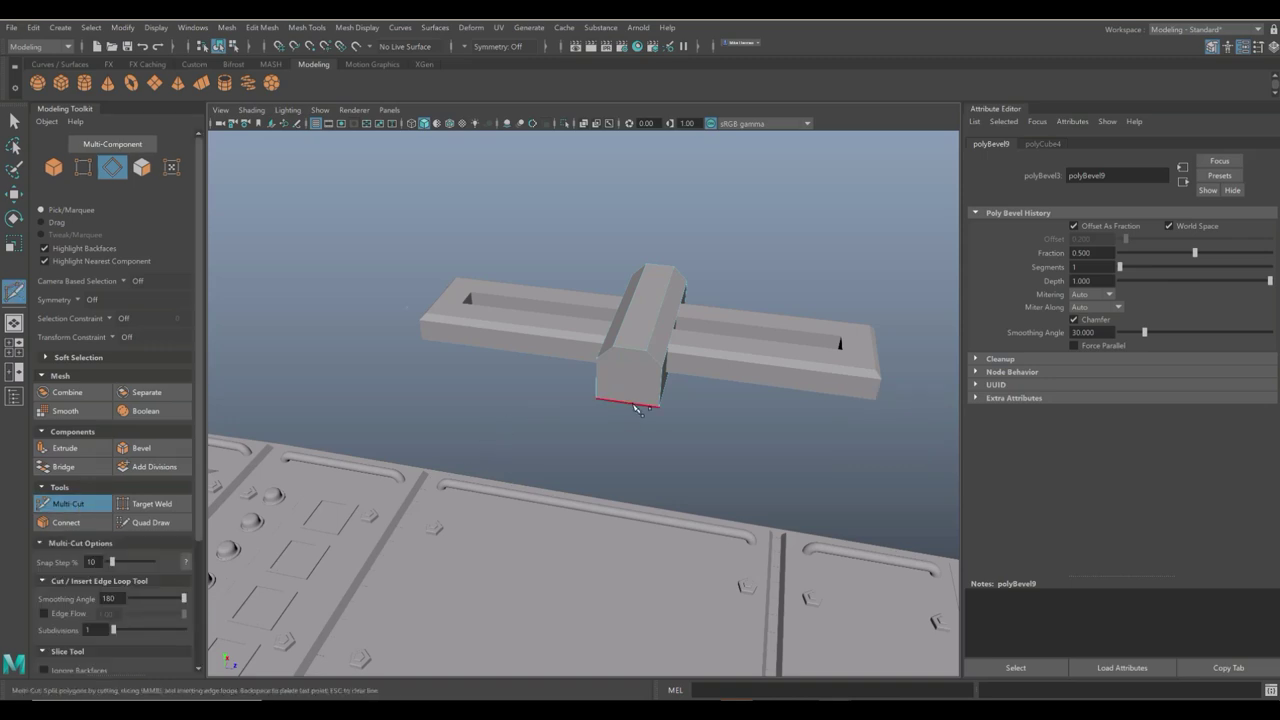
scroll(640, 403, up, 3)
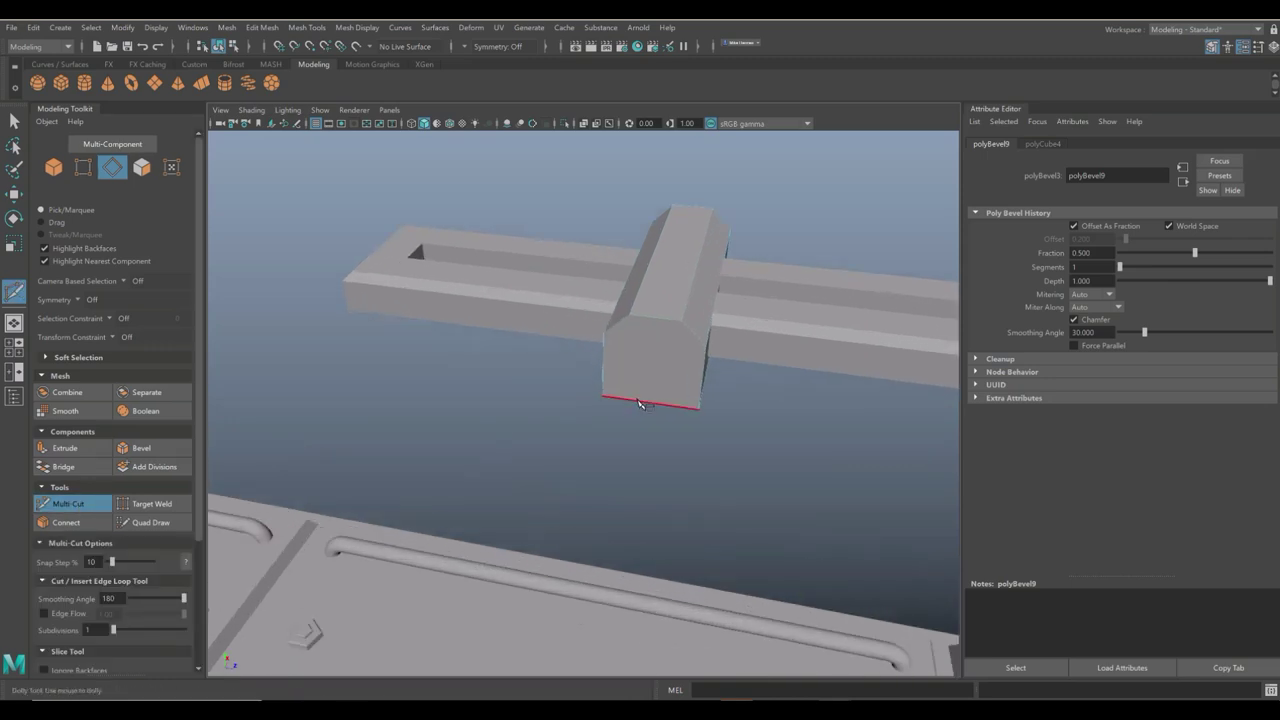
click(706, 348)
click(604, 336)
key(Return)
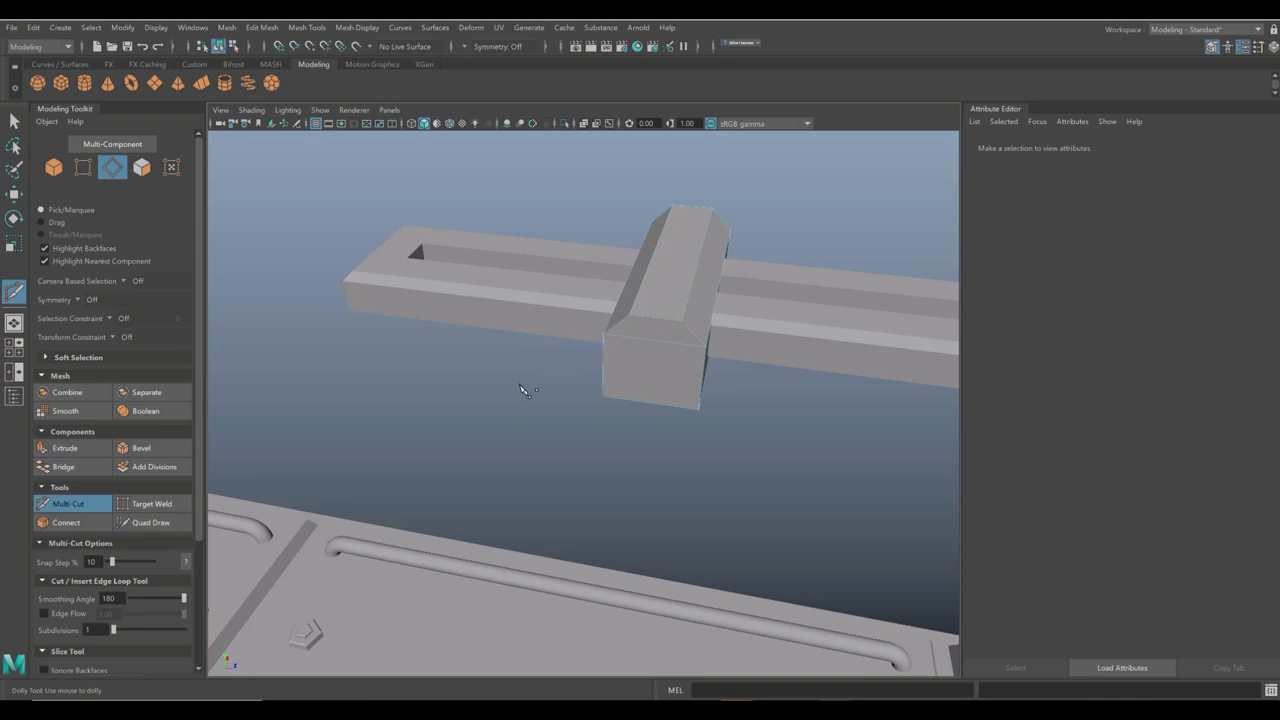
key(ctrl+z)
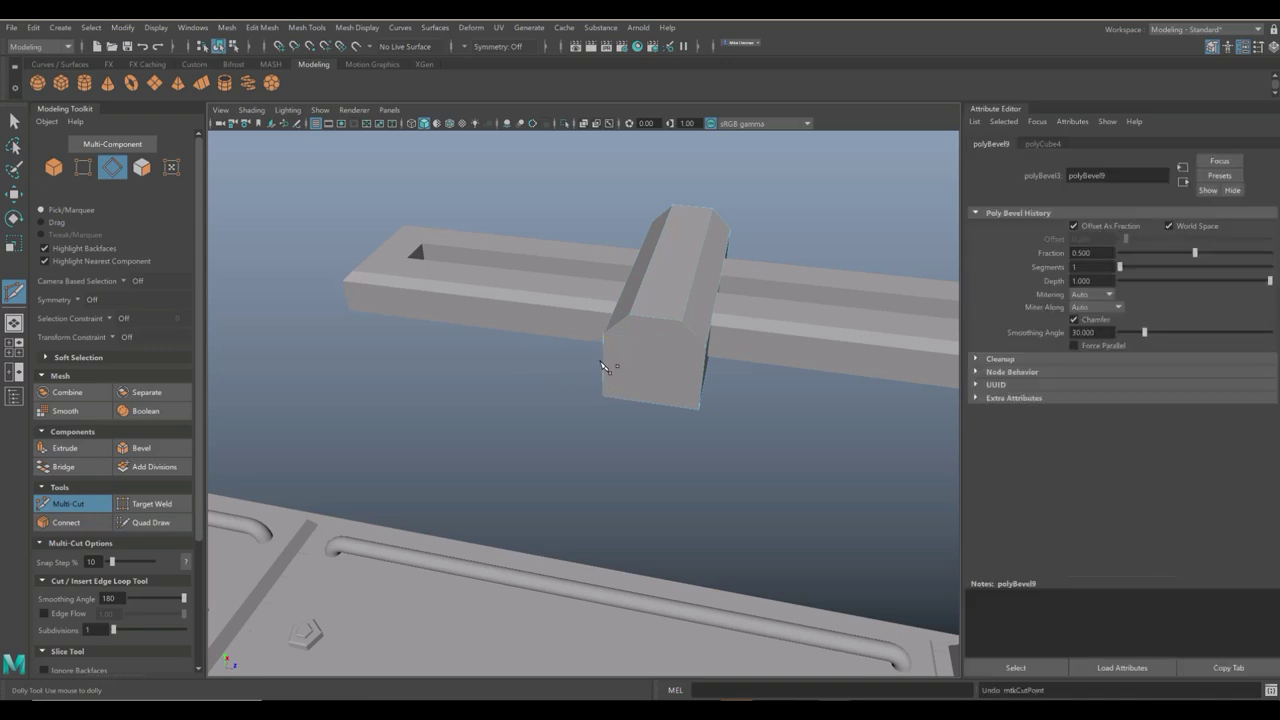
key(q)
Poke the end face of the crossing block and clear the selection.
right_click(636, 345)
click(637, 381)
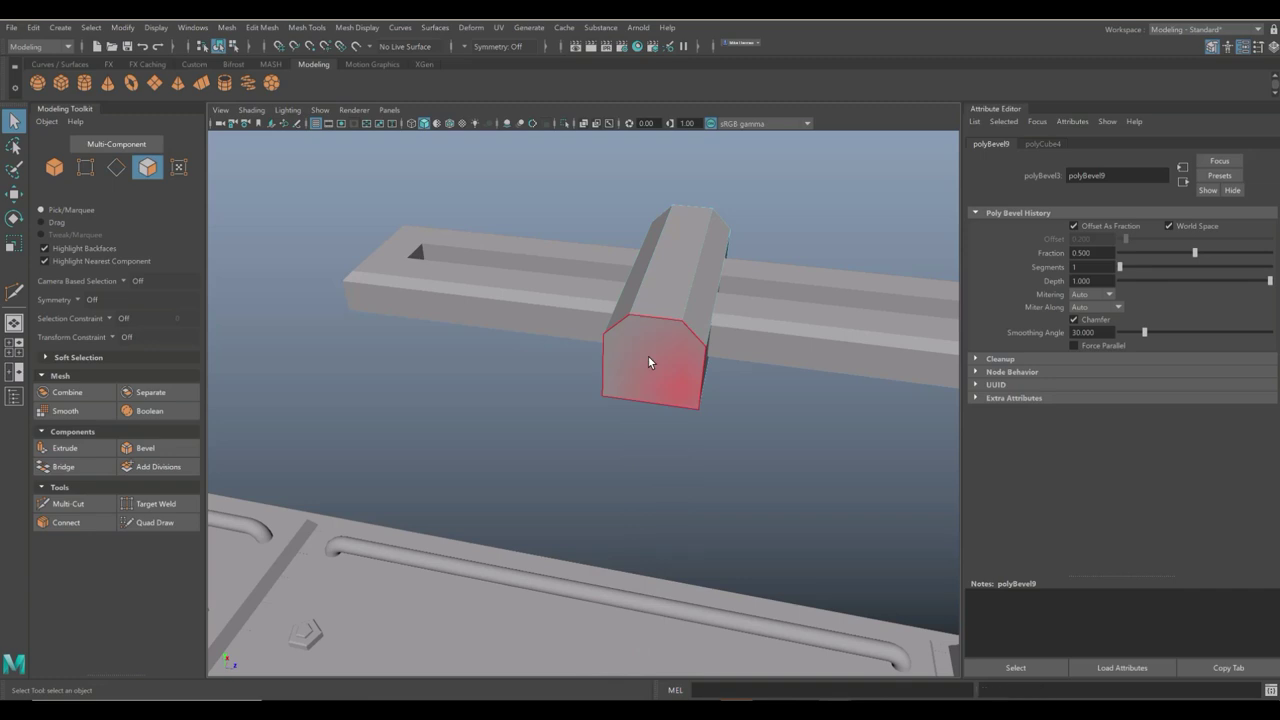
click(648, 356)
alt+drag(665, 395, 654, 360)
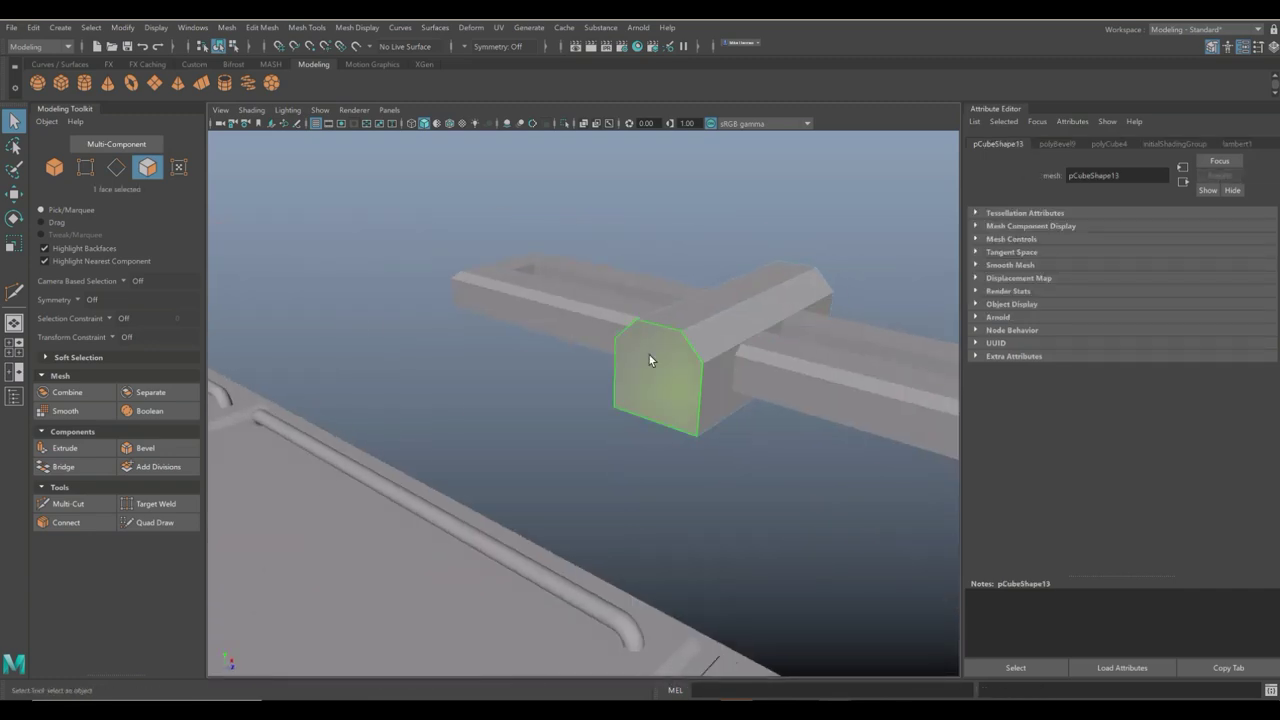
click(262, 30)
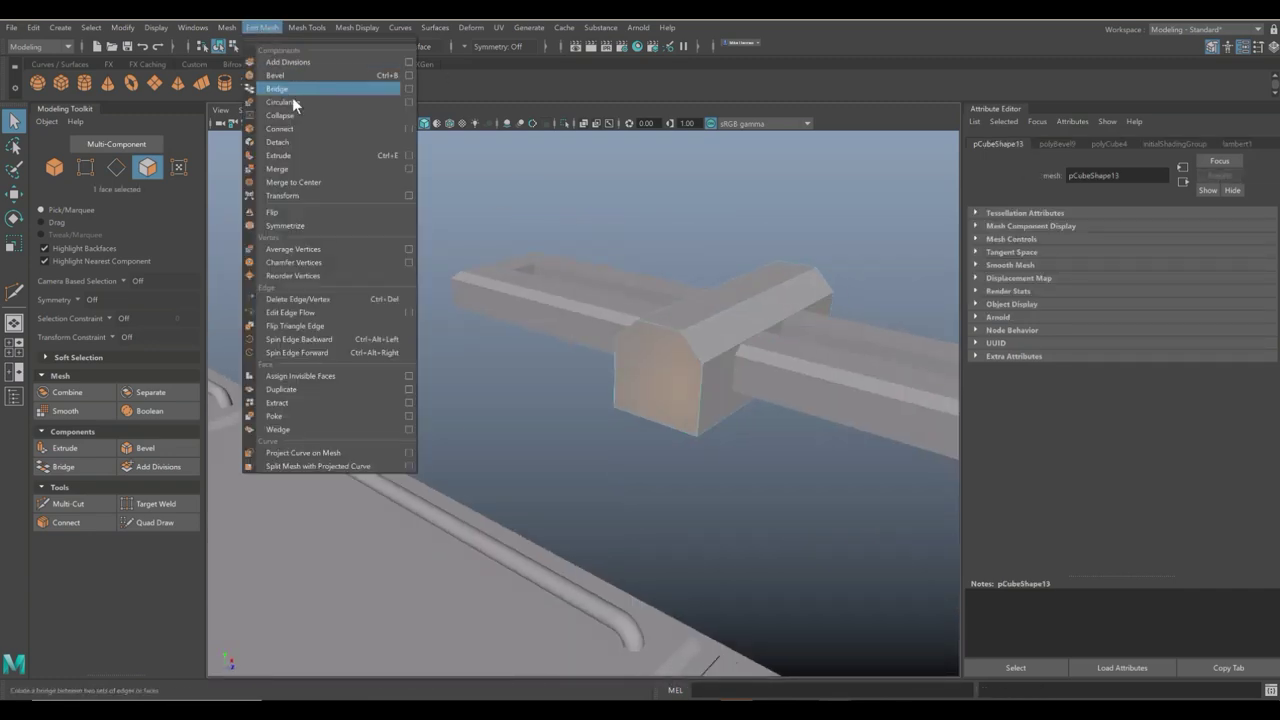
click(307, 414)
click(534, 429)
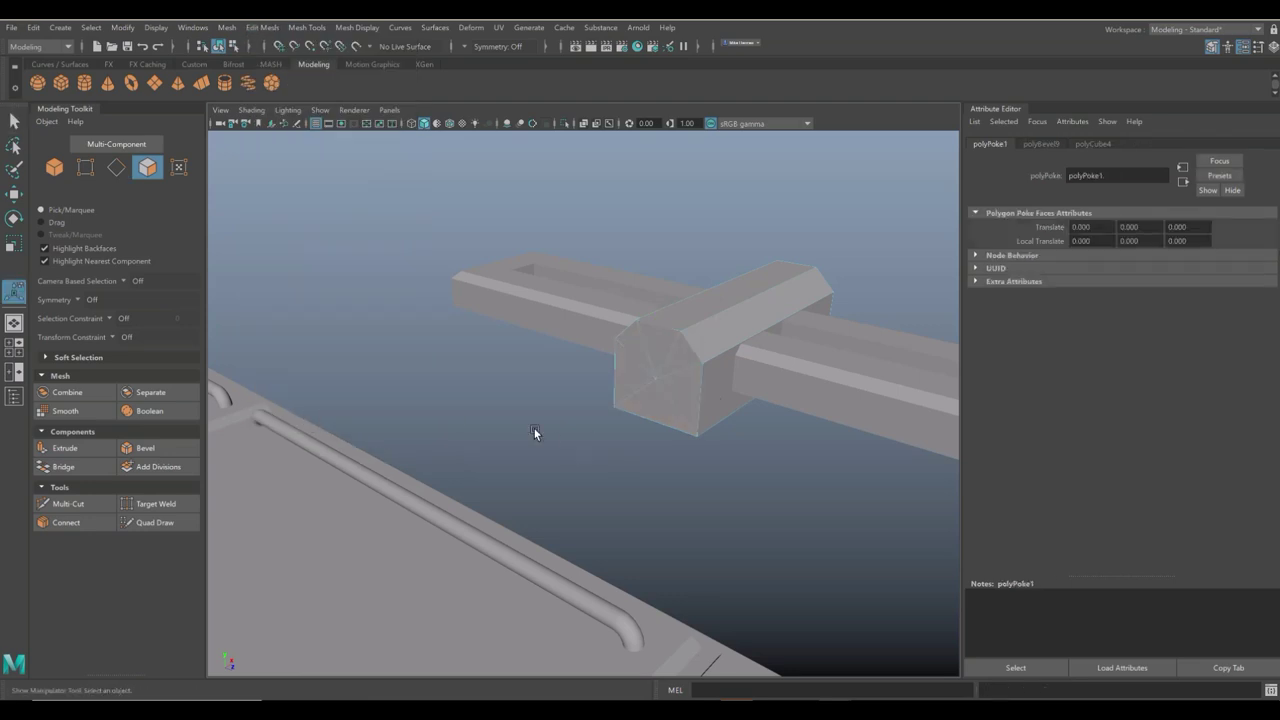
Poke the end face on the opposite side of the crossing block.
alt+drag(540, 428, 400, 397)
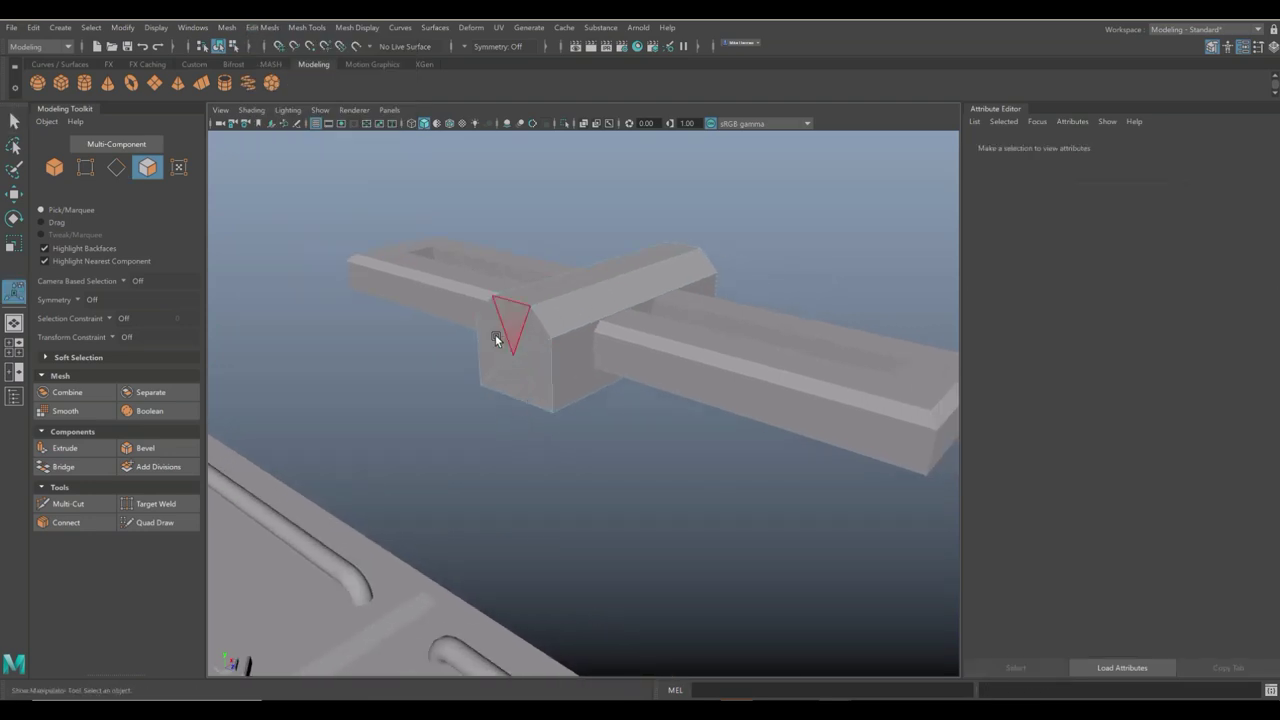
alt+drag(677, 486, 564, 476)
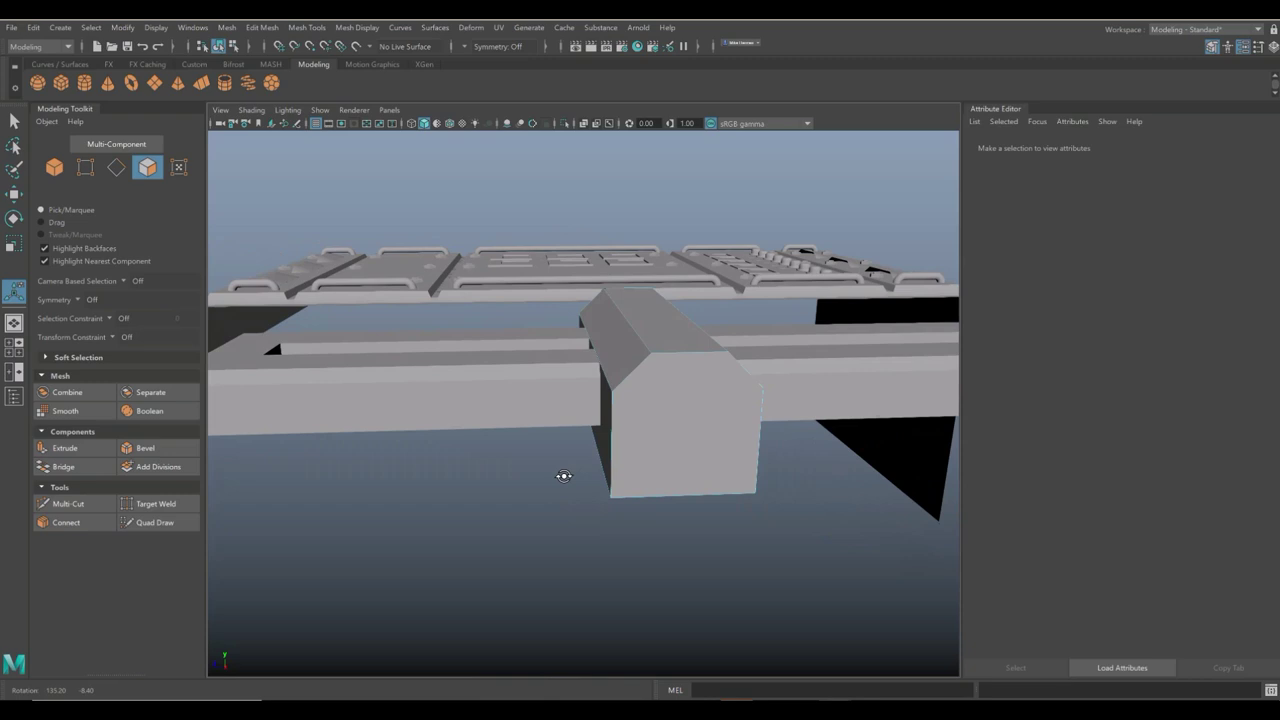
click(668, 396)
key(g)
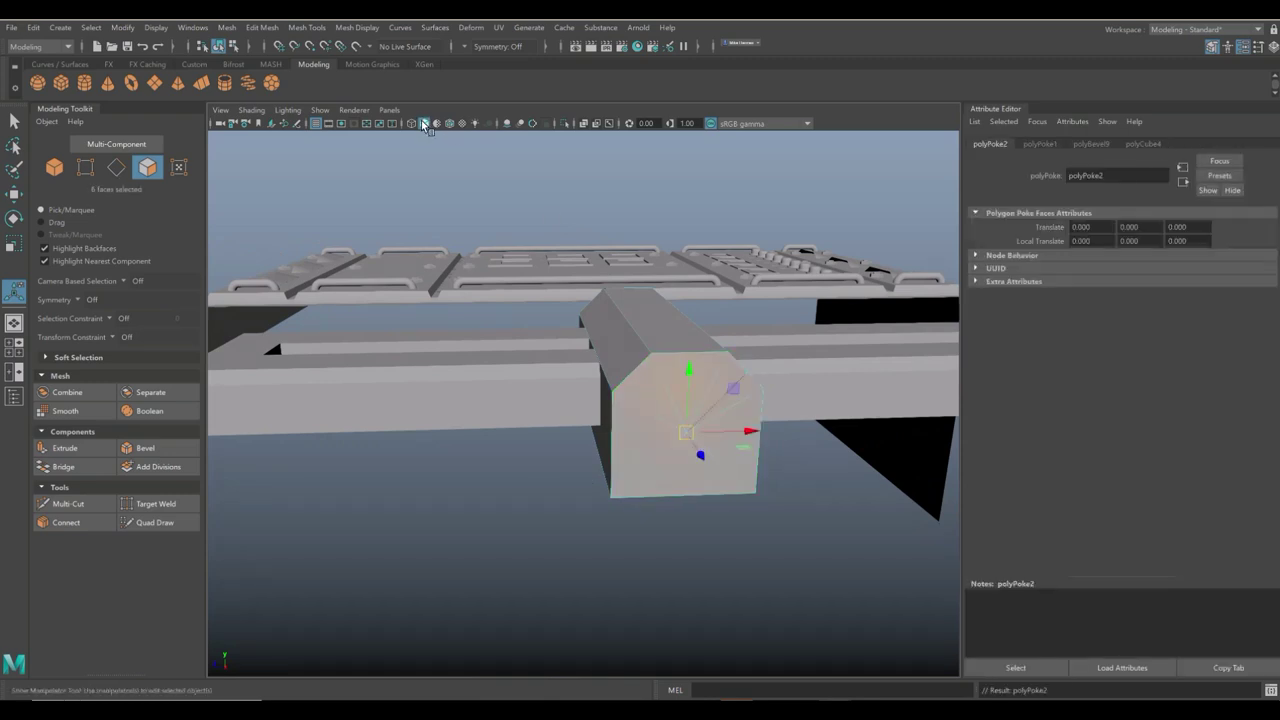
click(514, 493)
Return to object selection and scale the crossing block down to about 7.989, 2.772, 2.772.
scroll(514, 493, down, 4)
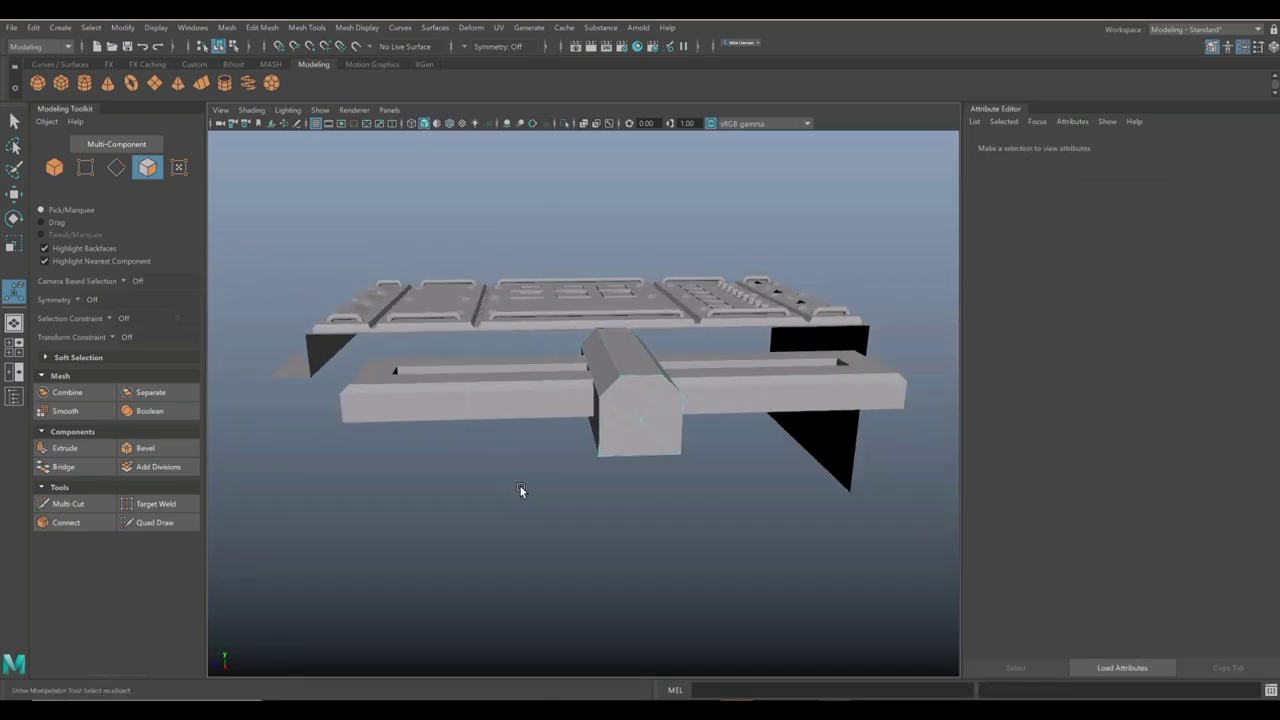
alt+drag(520, 489, 620, 506)
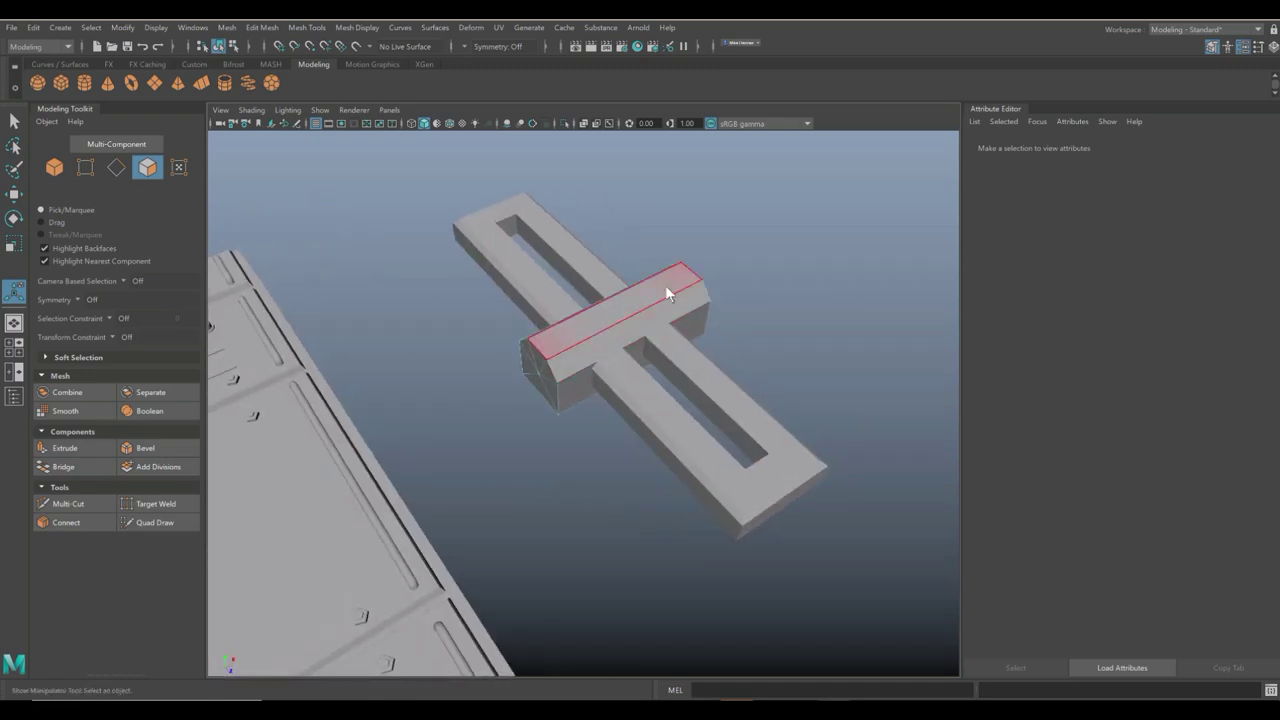
right_drag(665, 285, 709, 263)
alt+drag(709, 263, 98, 373)
key(r)
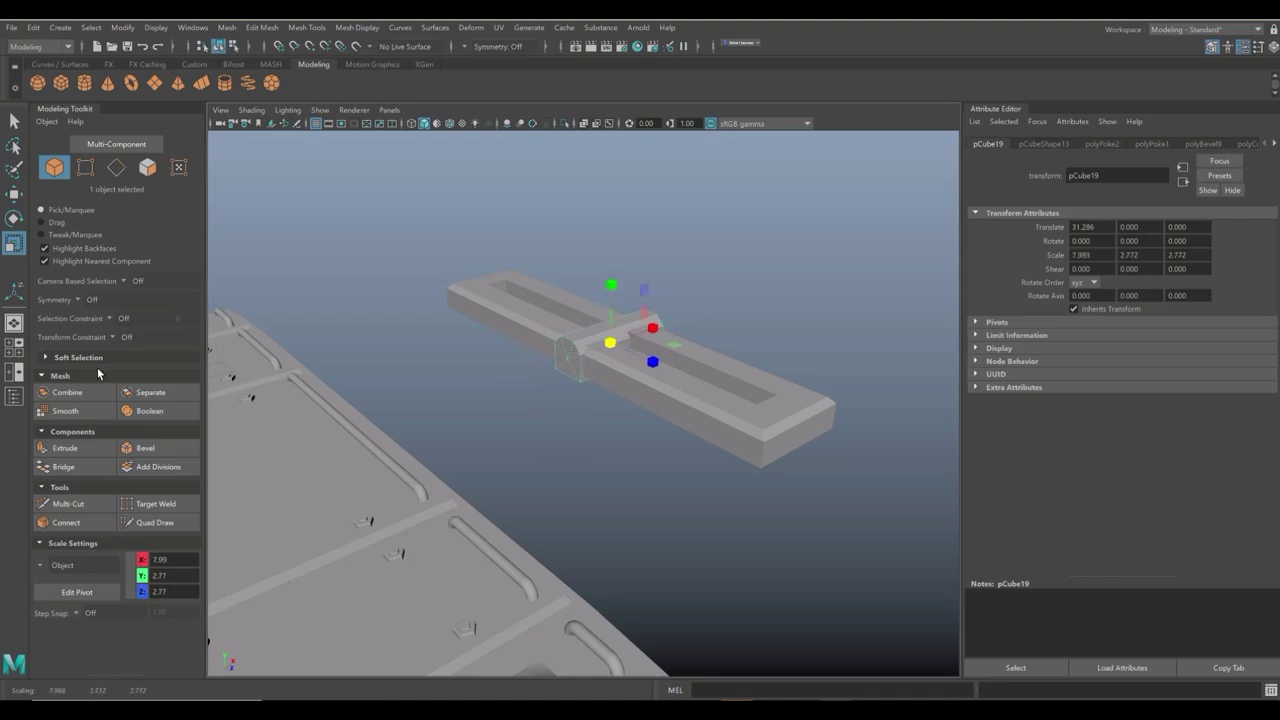
Shorten the crossing block in the top view by snapping the vertices at its two ends to grid lines, the outer end at X 34.
click(16, 348)
key(space)
key(f)
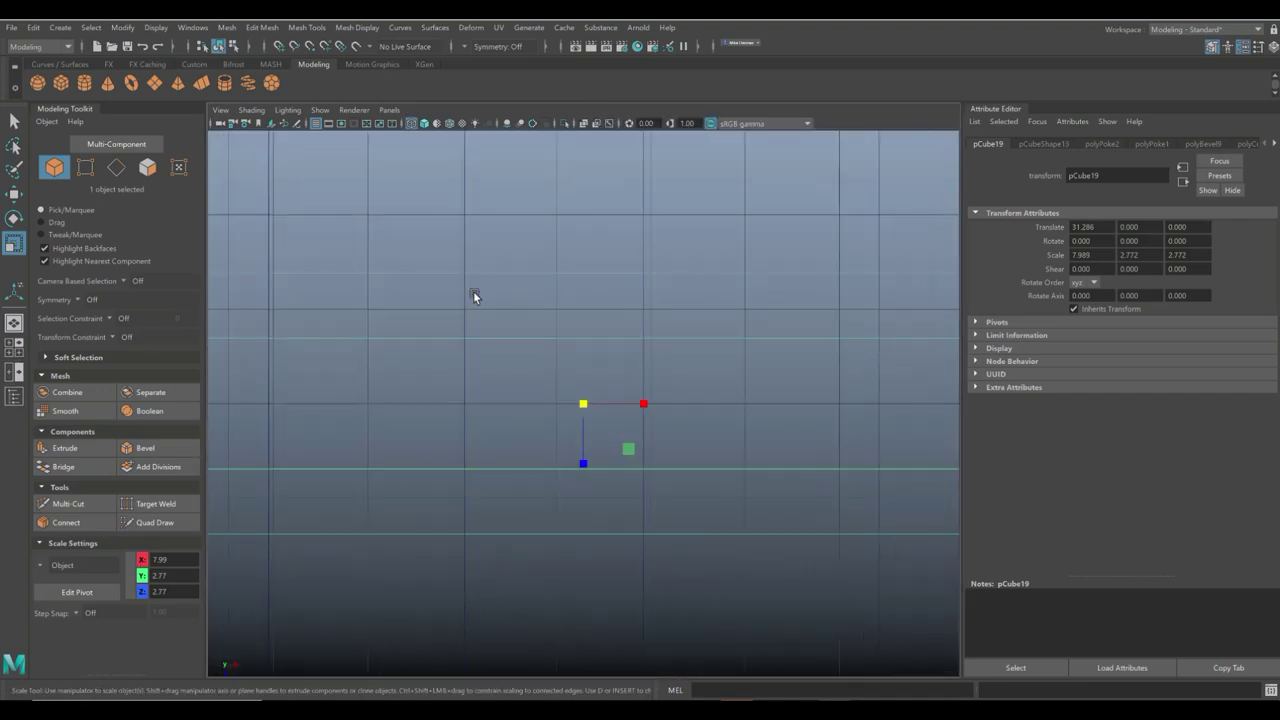
scroll(473, 296, down, 5)
right_click(438, 333)
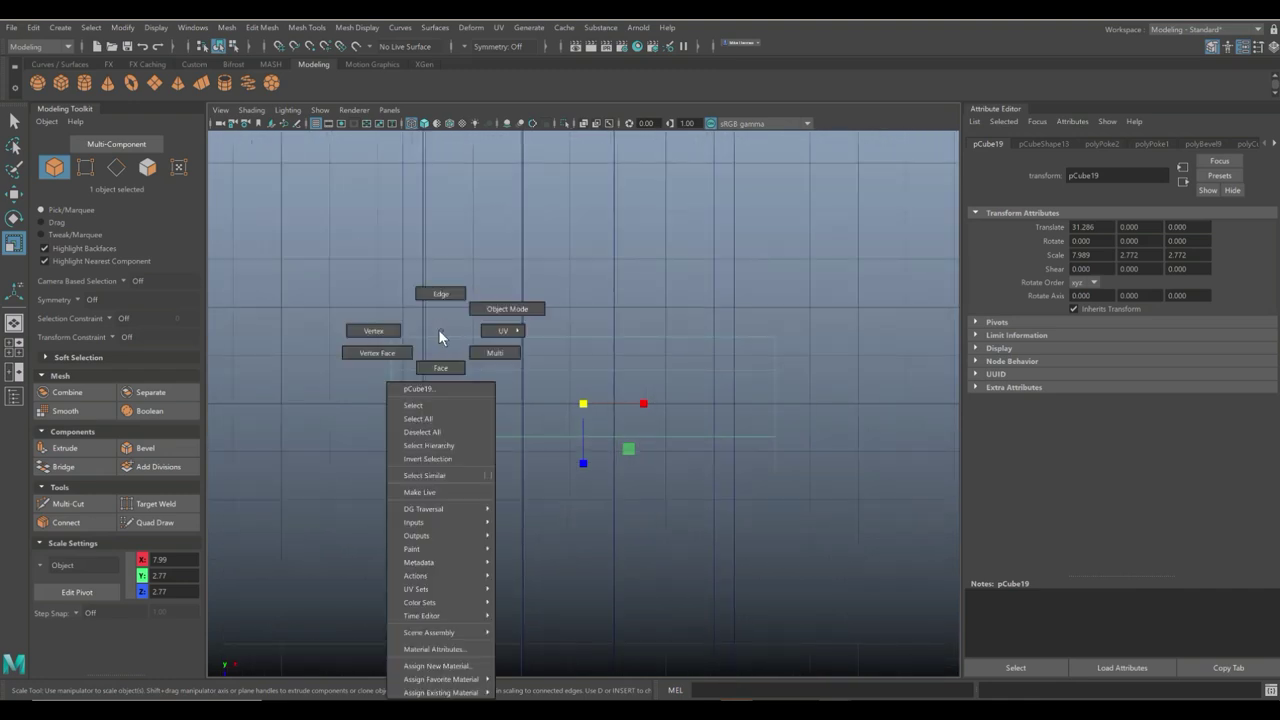
click(407, 334)
drag(408, 555, 409, 554)
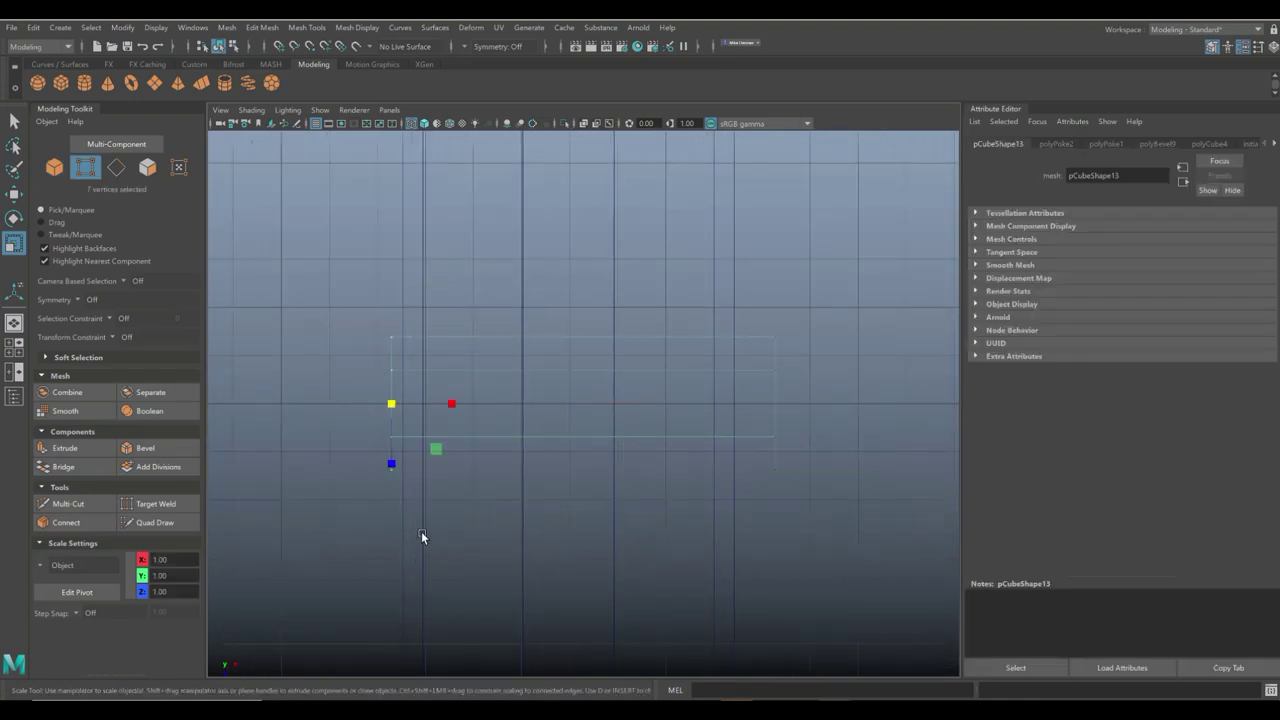
key(w)
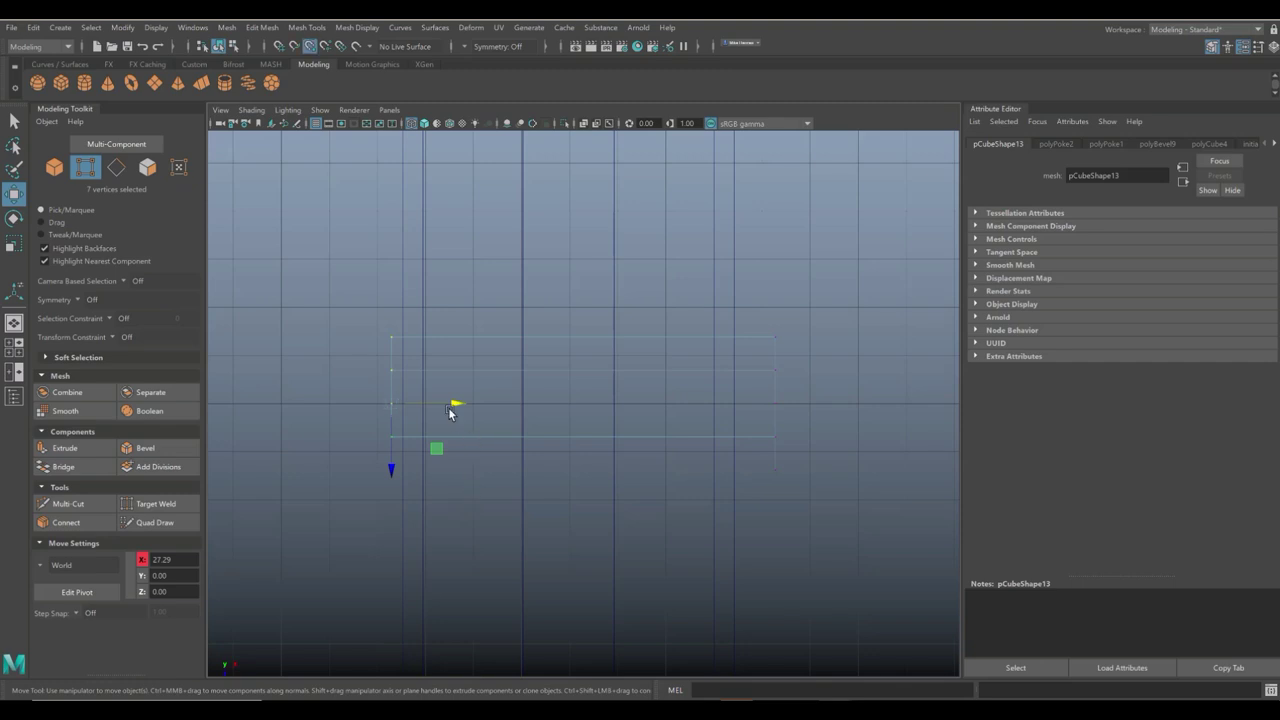
drag(452, 403, 837, 403)
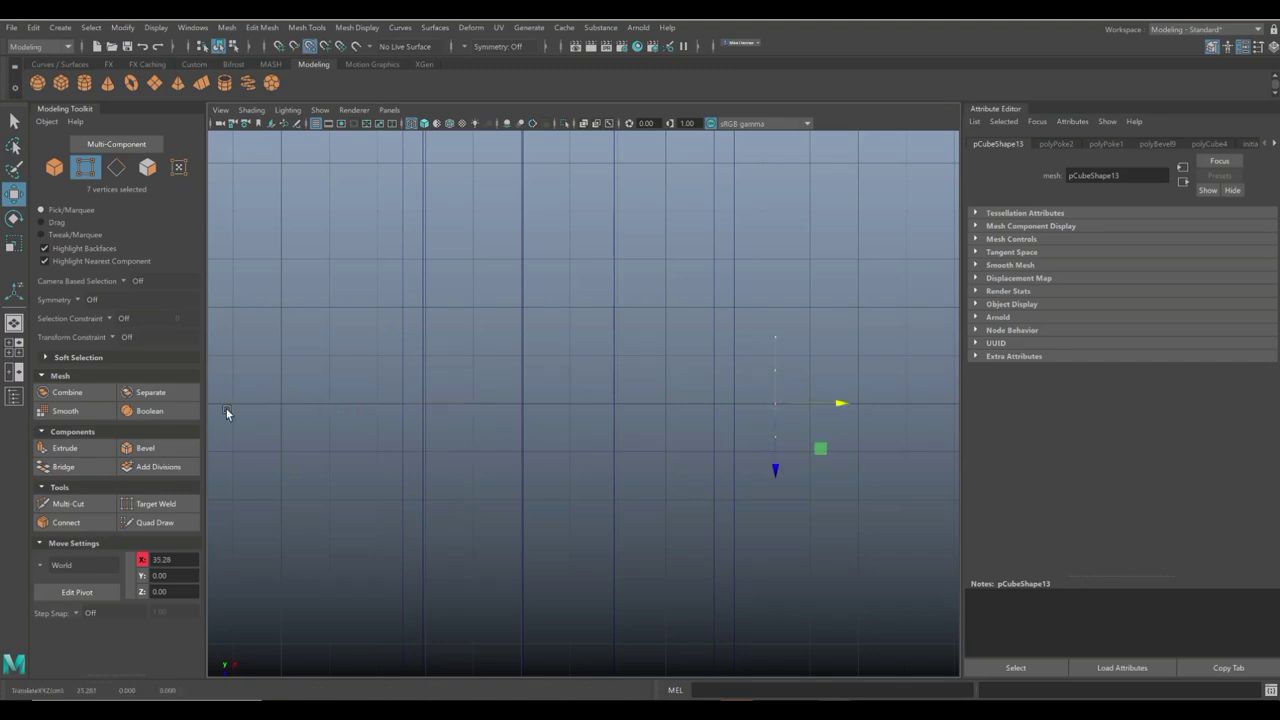
key(ctrl+z)
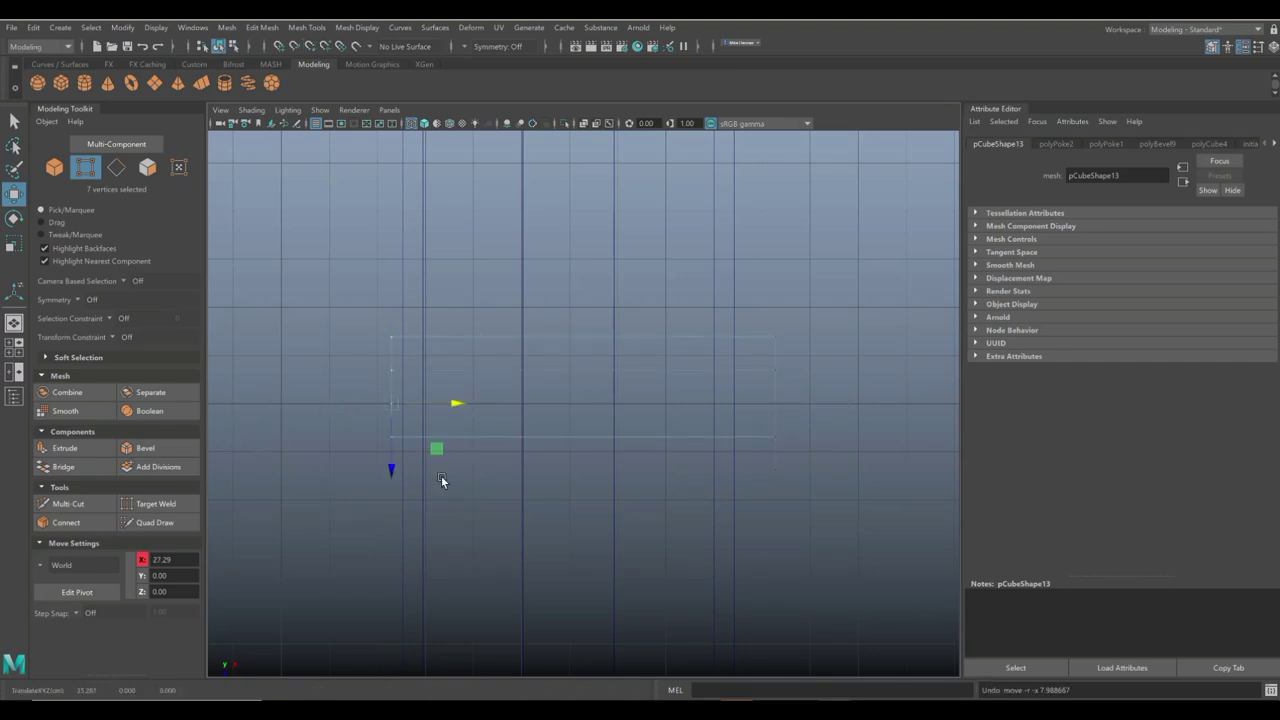
key(x)
drag(457, 406, 699, 414)
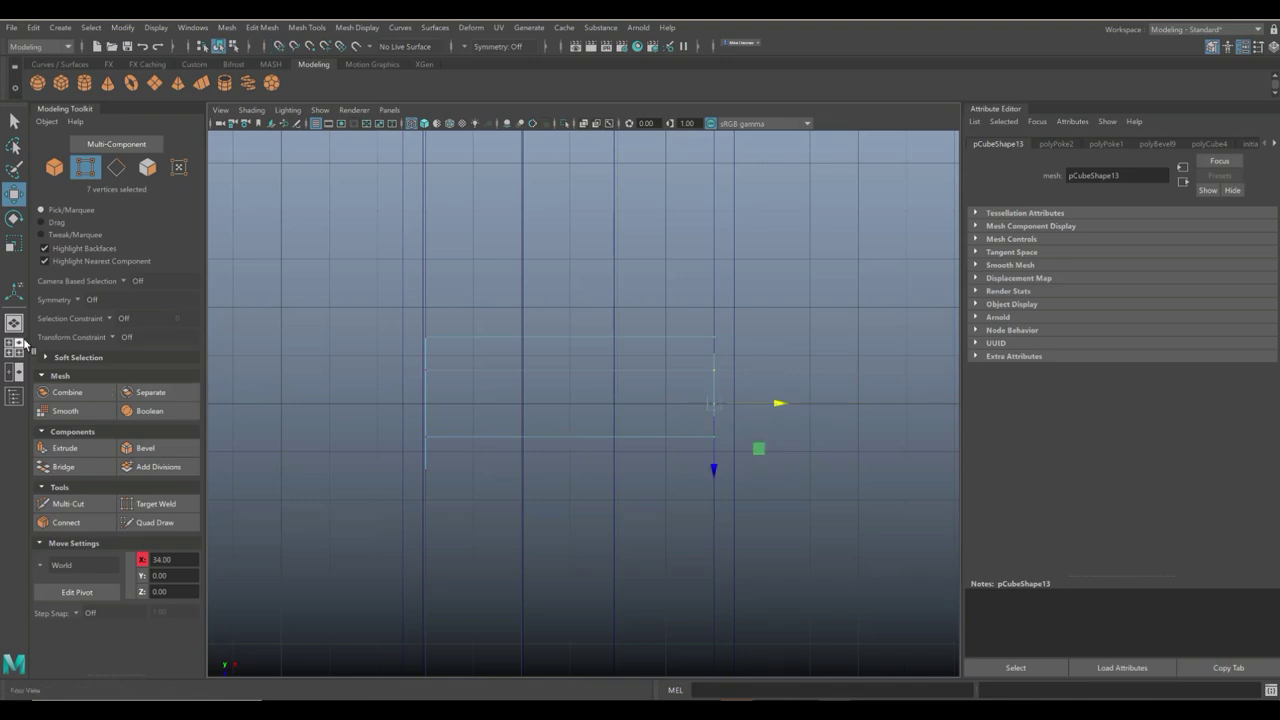
click(14, 346)
key(space)
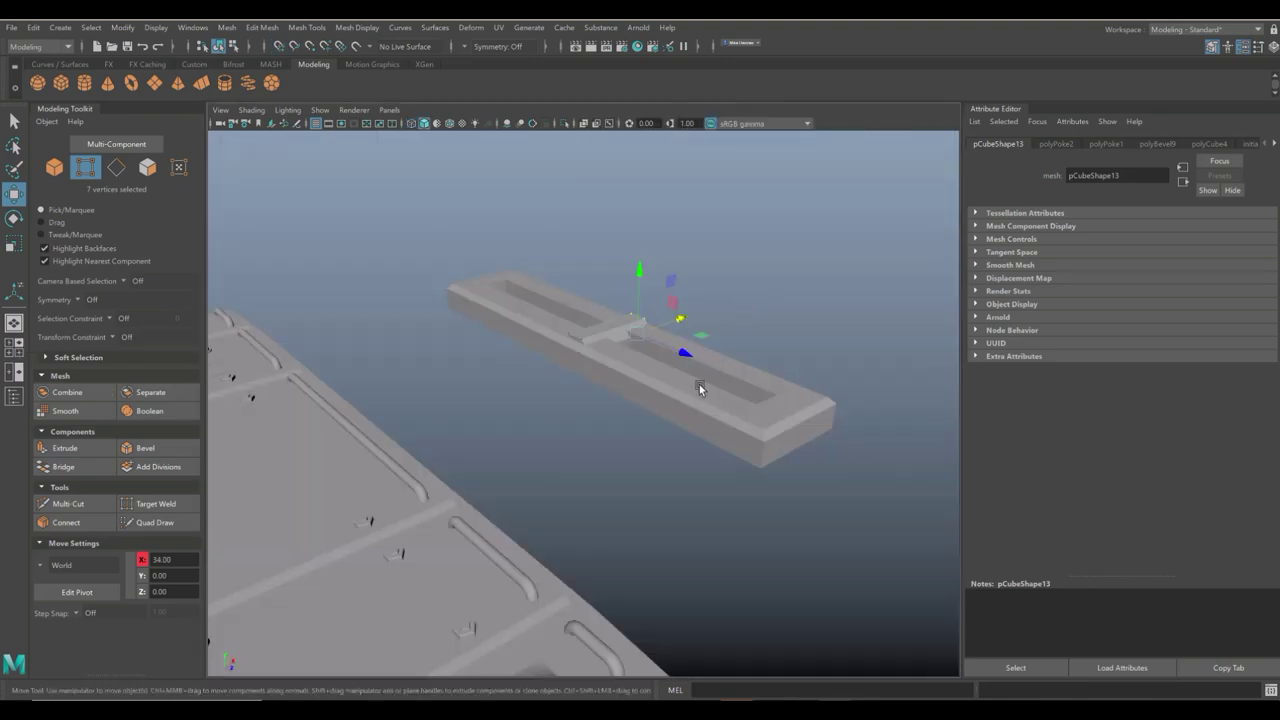
Raise the crossing block onto the slotted bar at Translate Y of about 2.304 and scale it to about 7.989, 2.044, 1.660.
right_drag(608, 328, 670, 302)
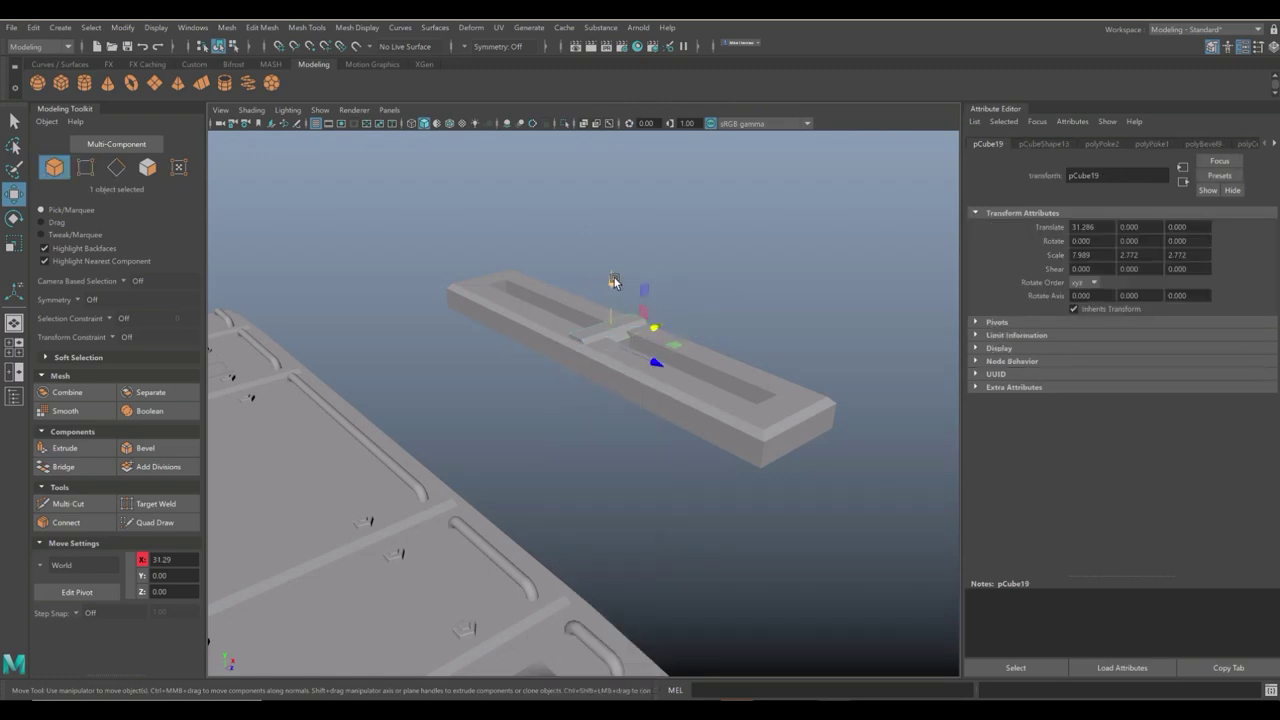
drag(614, 283, 669, 401)
key(r)
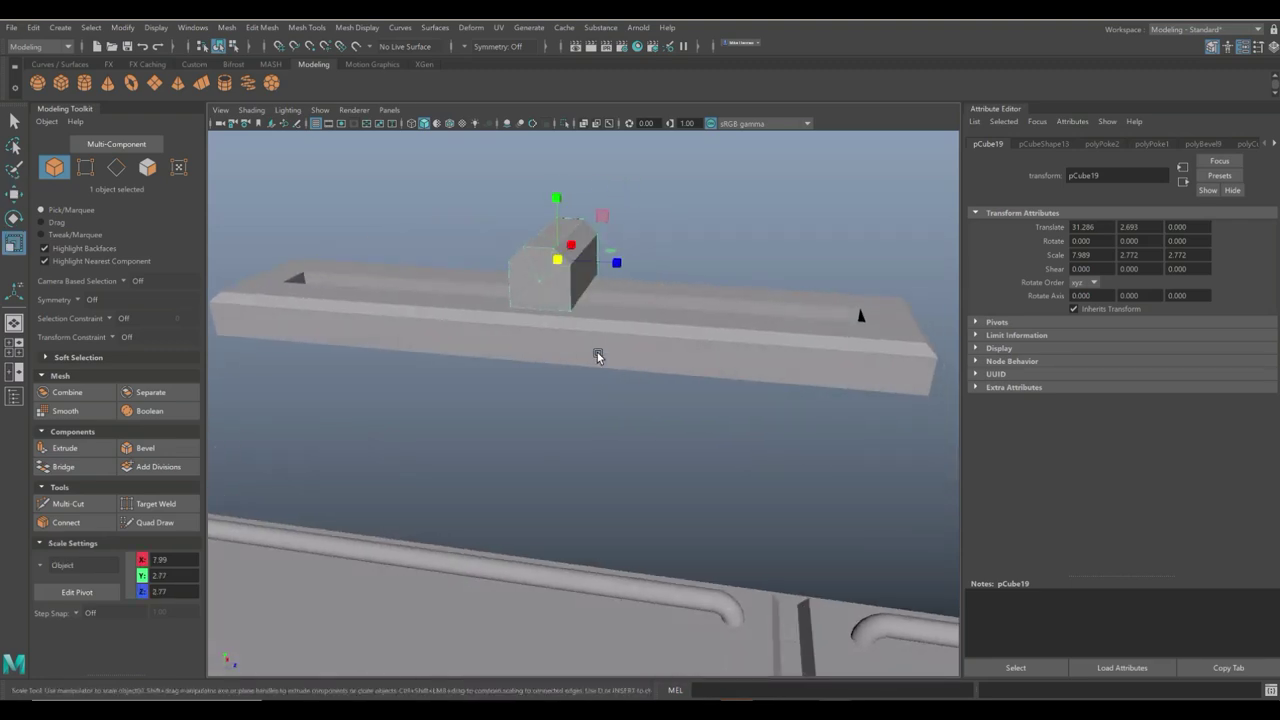
drag(616, 263, 556, 203)
key(w)
alt+drag(624, 338, 574, 387)
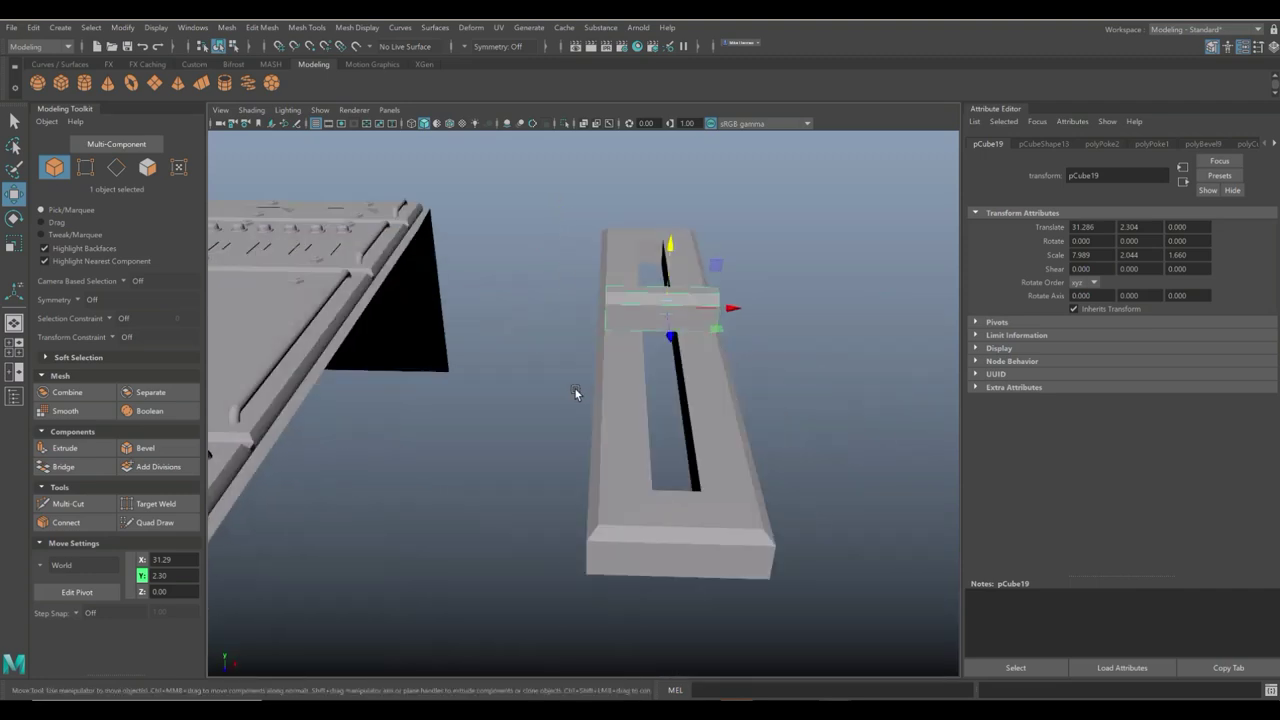
Insert two edge loops across the crossing block using Multiple edge loops, and scale them along X to fit the slot's width.
click(312, 28)
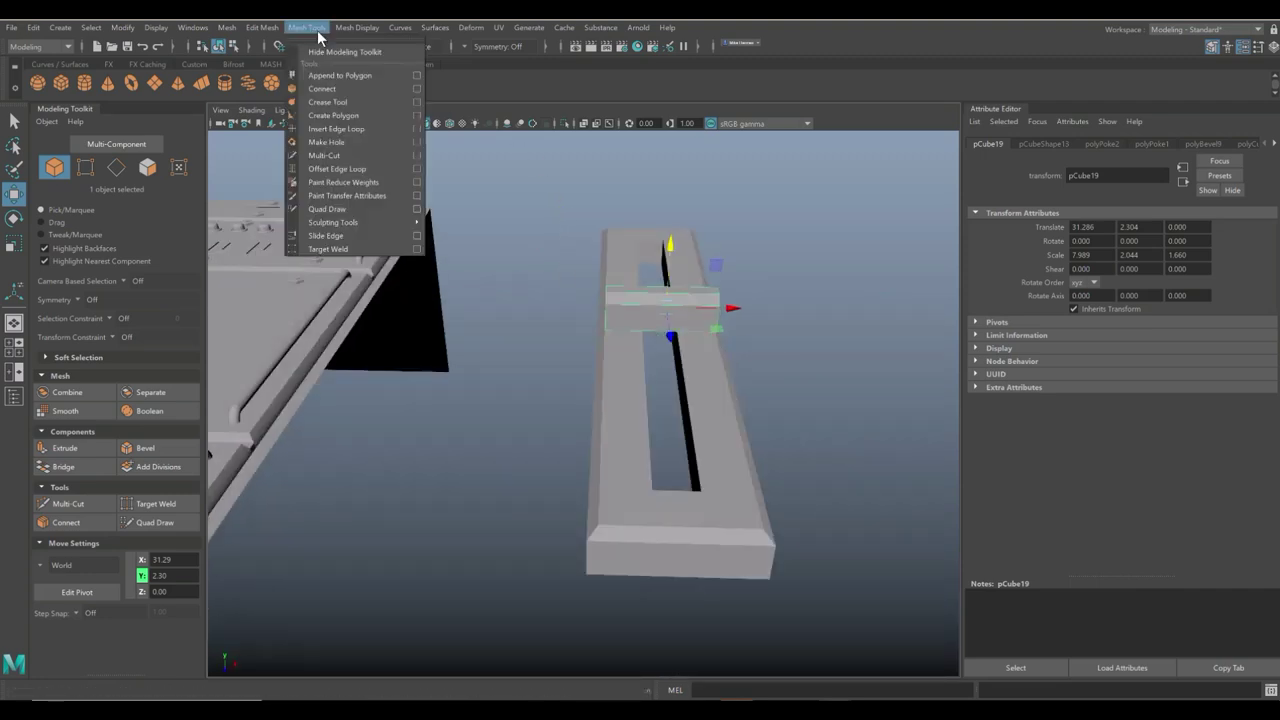
click(417, 129)
click(951, 202)
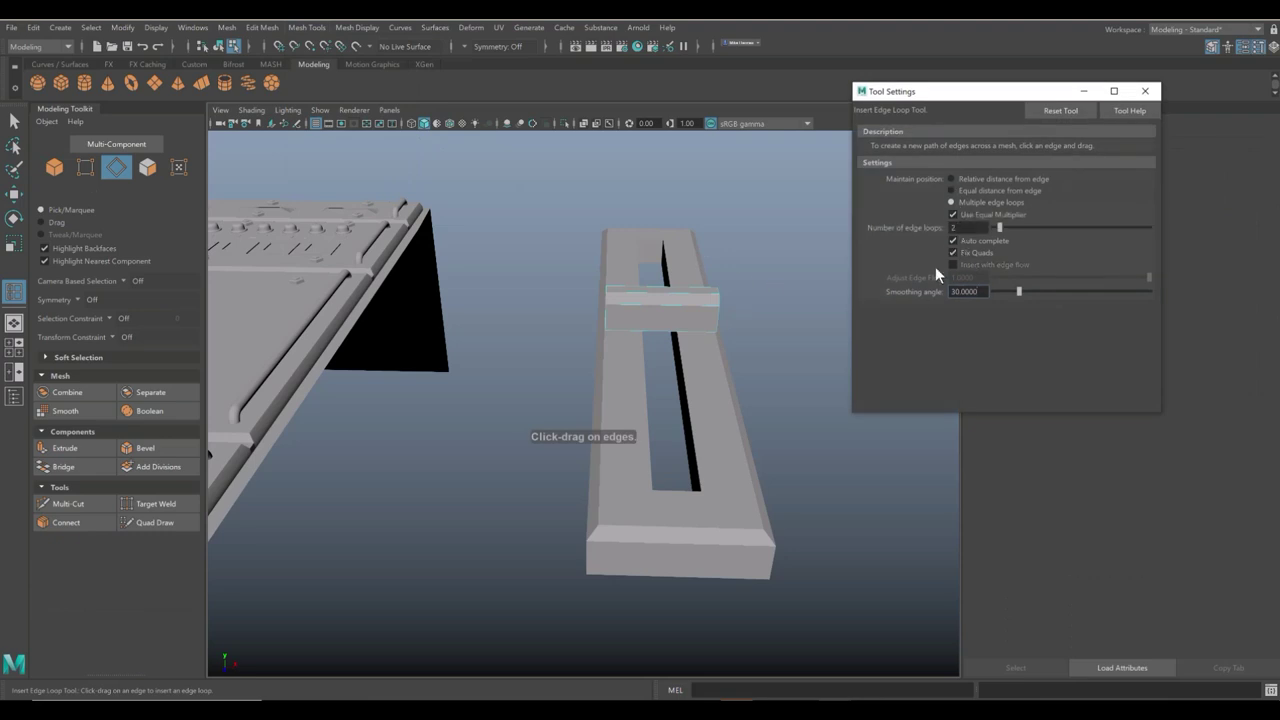
click(656, 312)
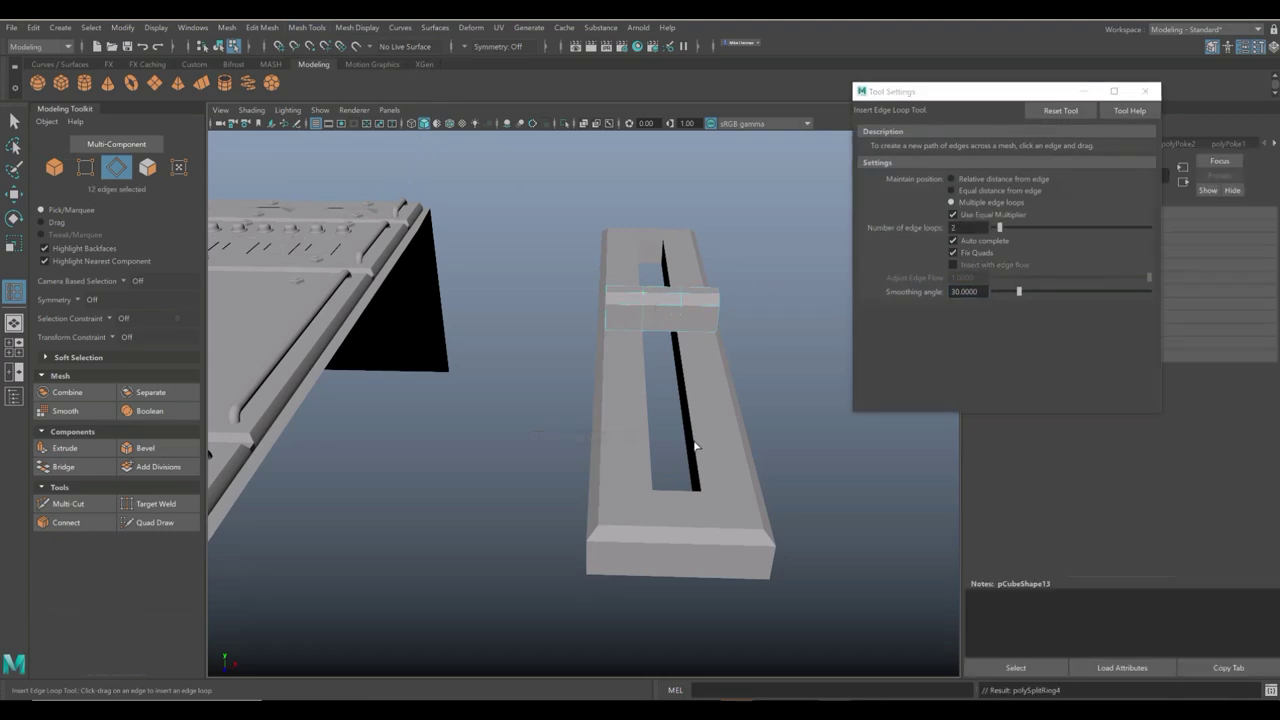
key(r)
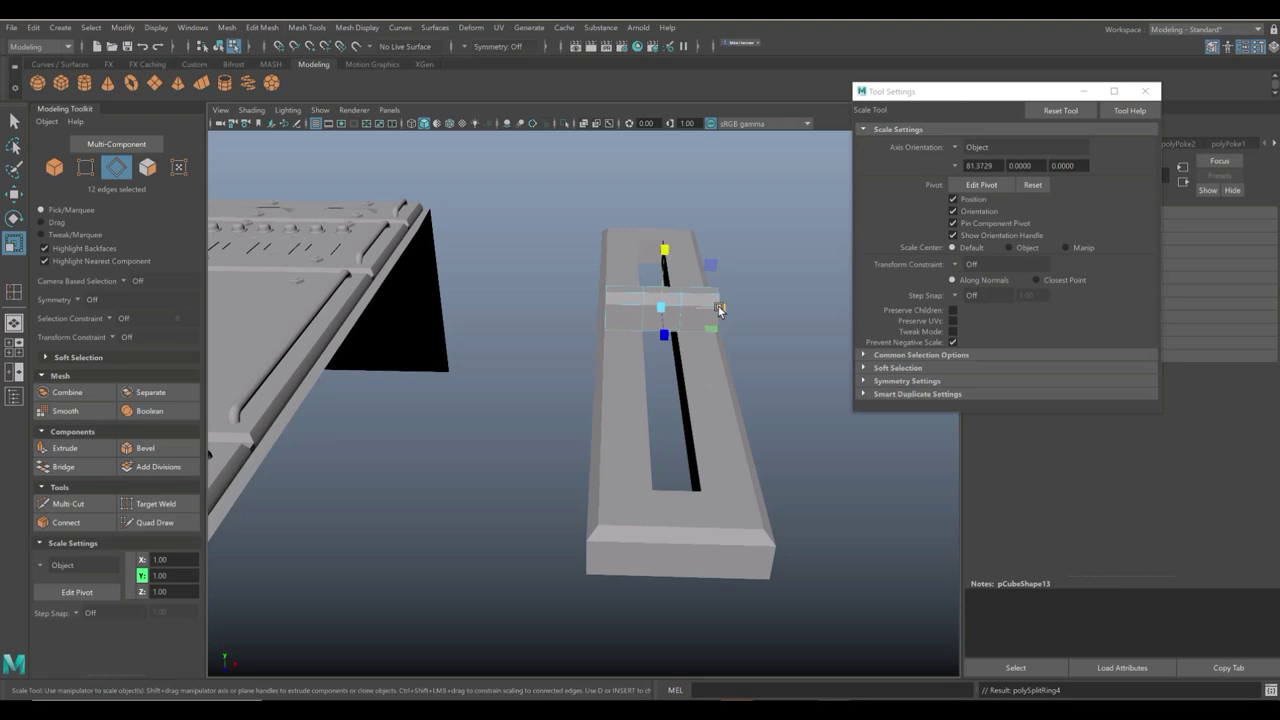
drag(718, 306, 681, 422)
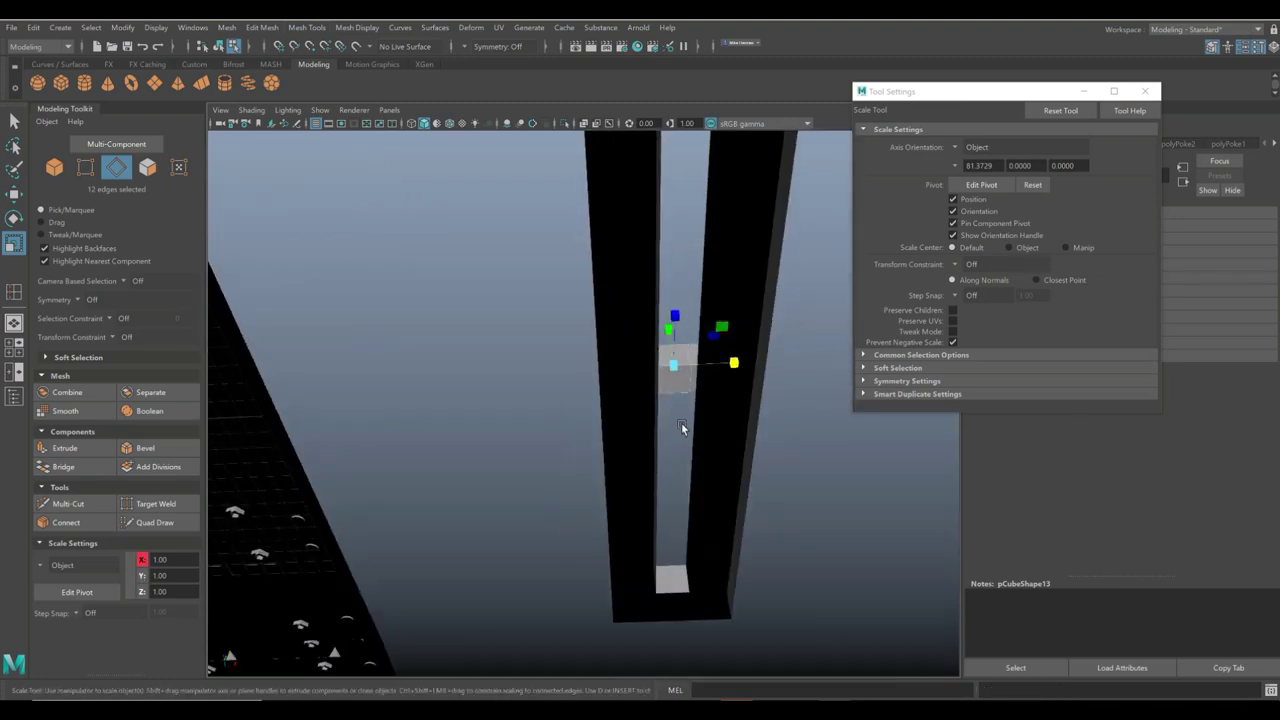
Extrude the middle underside face of the crossing block and move it down into the bar's slot.
right_click(676, 360)
click(676, 391)
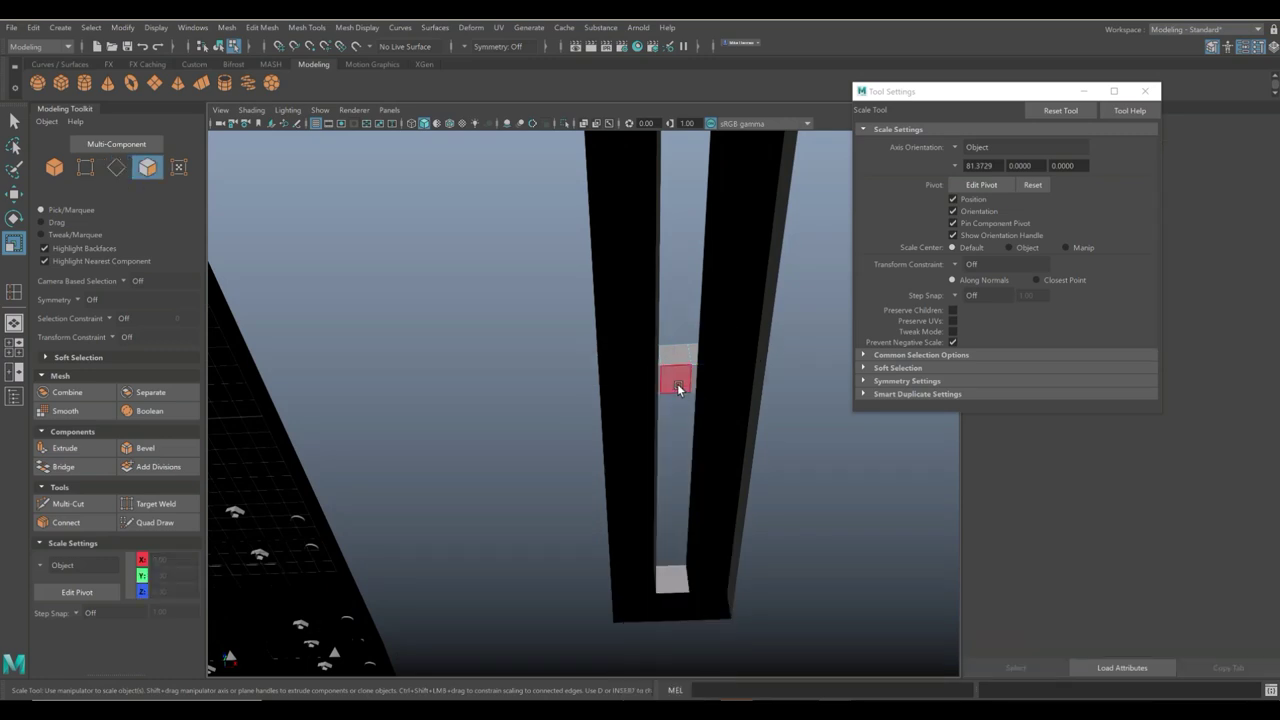
click(677, 384)
key(ctrl+e)
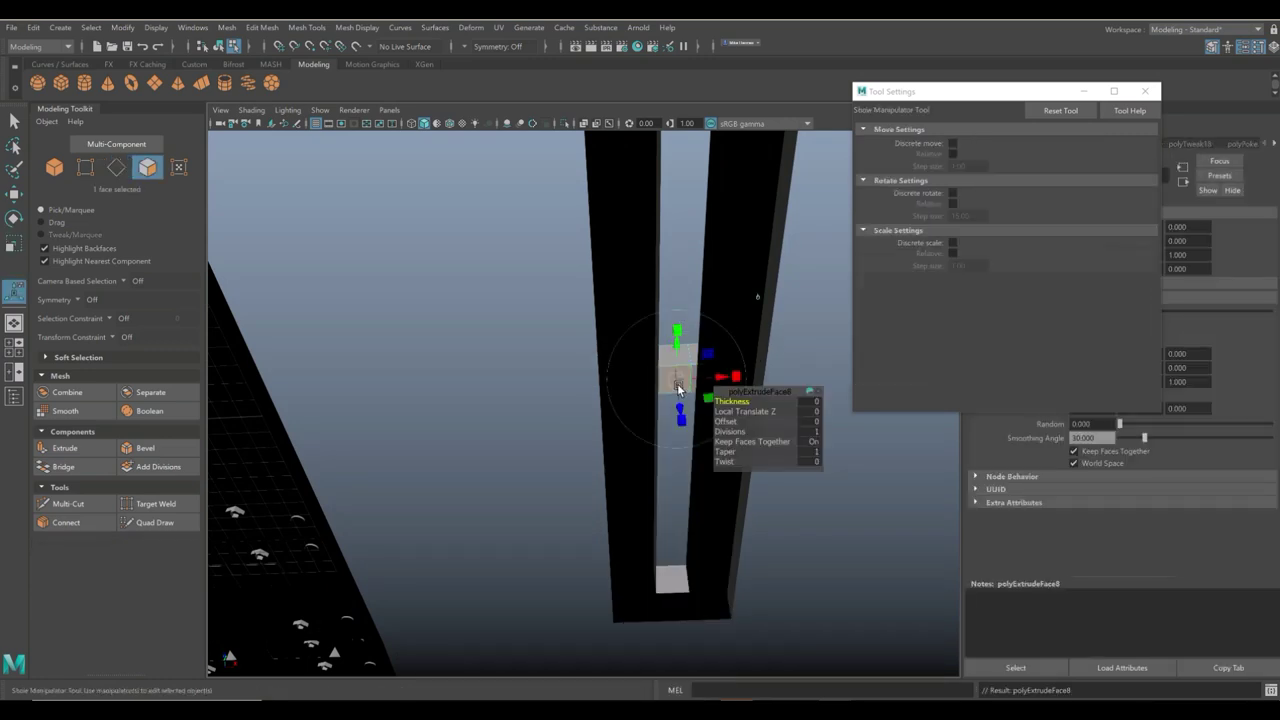
key(w)
alt+drag(689, 485, 693, 534)
drag(695, 233, 612, 397)
Group the crossing block and the slotted bar, and hide the Modeling Toolkit.
right_click(620, 325)
click(686, 298)
alt+drag(536, 221, 538, 353)
shift+click(507, 160)
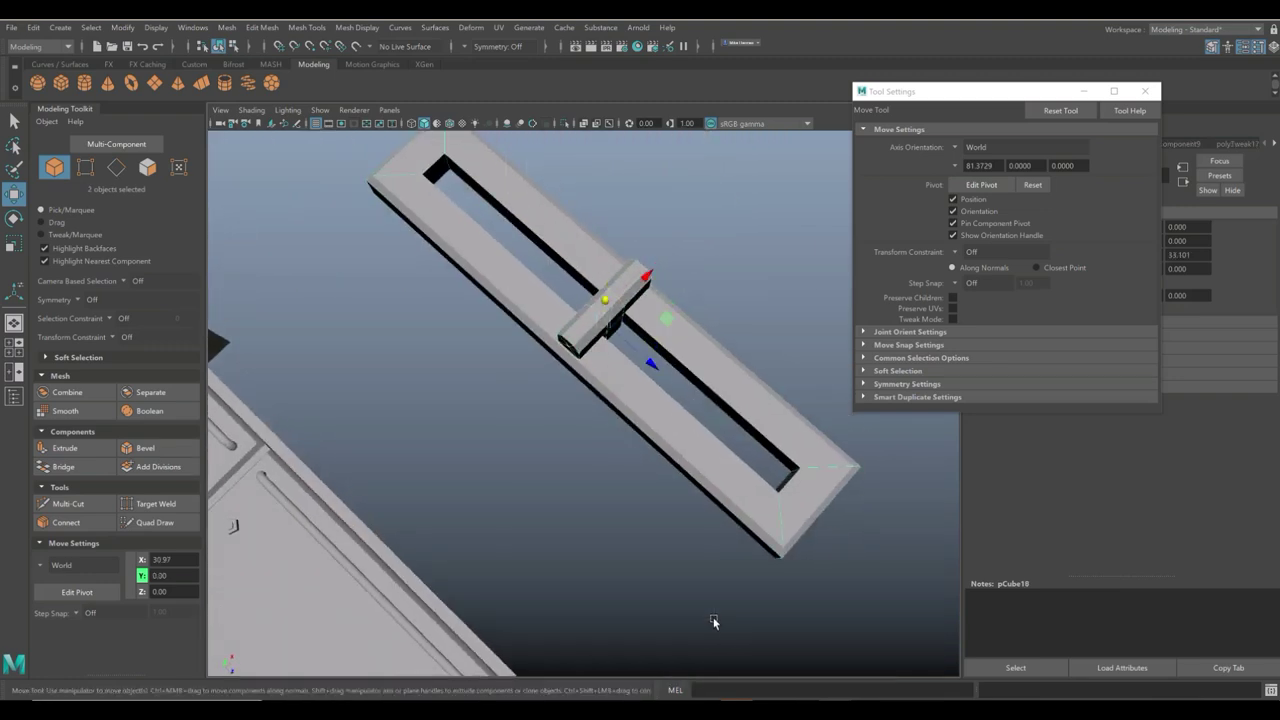
key(ctrl+g)
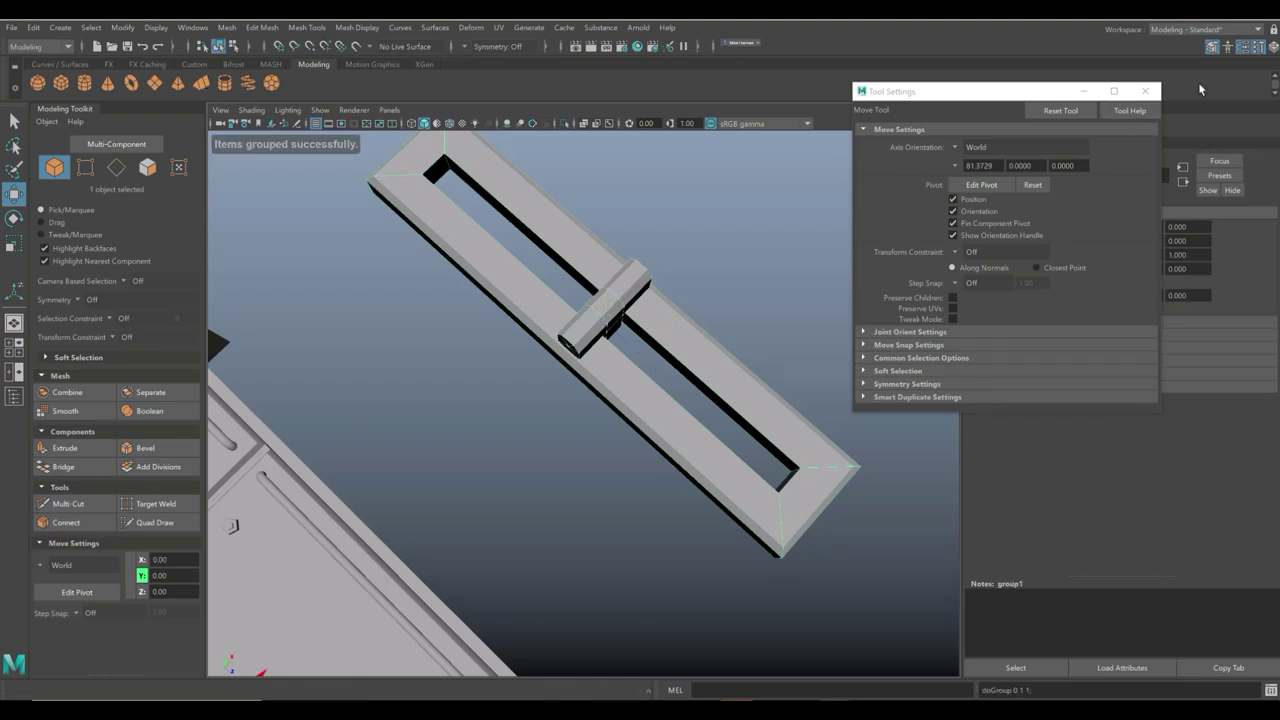
click(1211, 46)
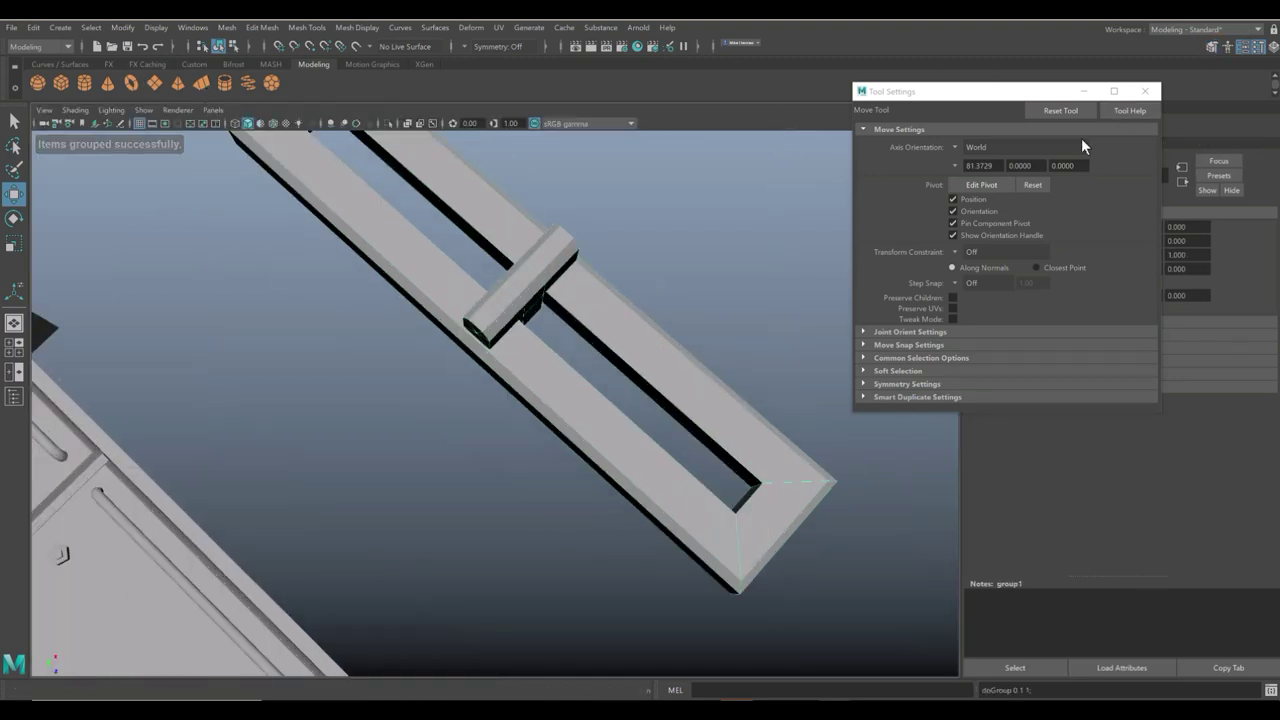
Center the pivot of the grouped bar and block.
click(14, 347)
key(space)
scroll(471, 416, down, 6)
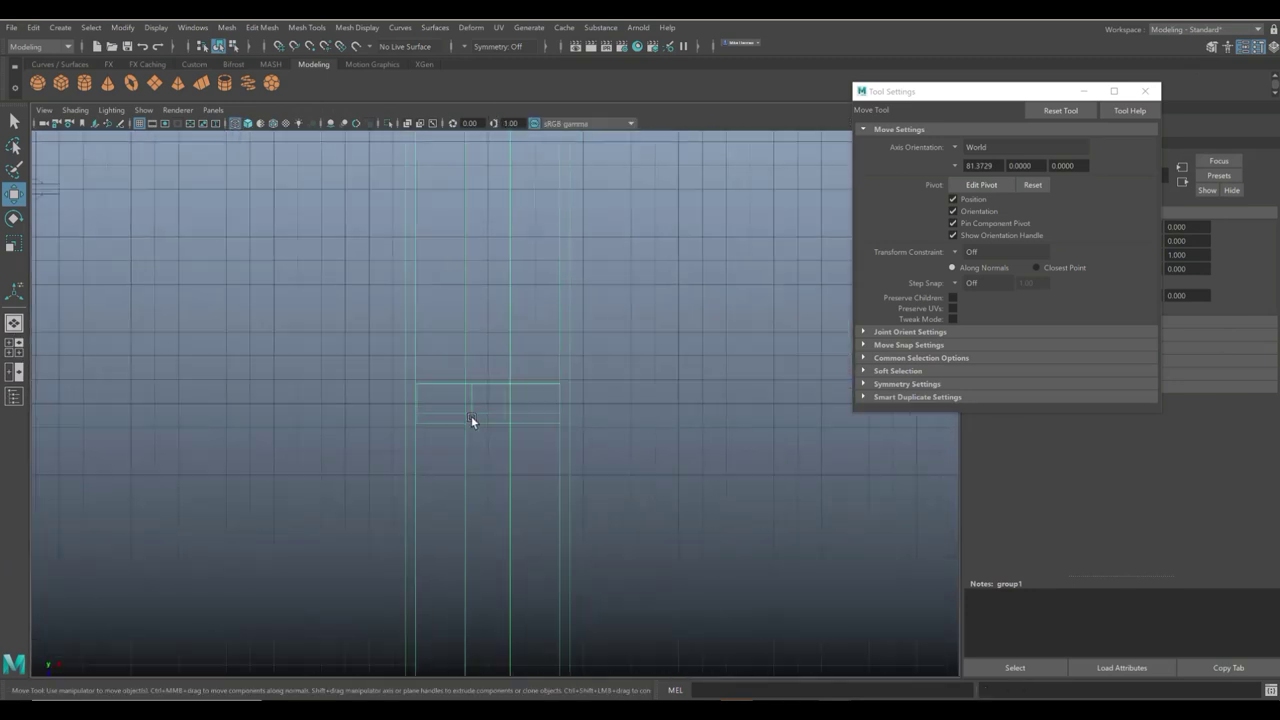
scroll(471, 418, down, 1)
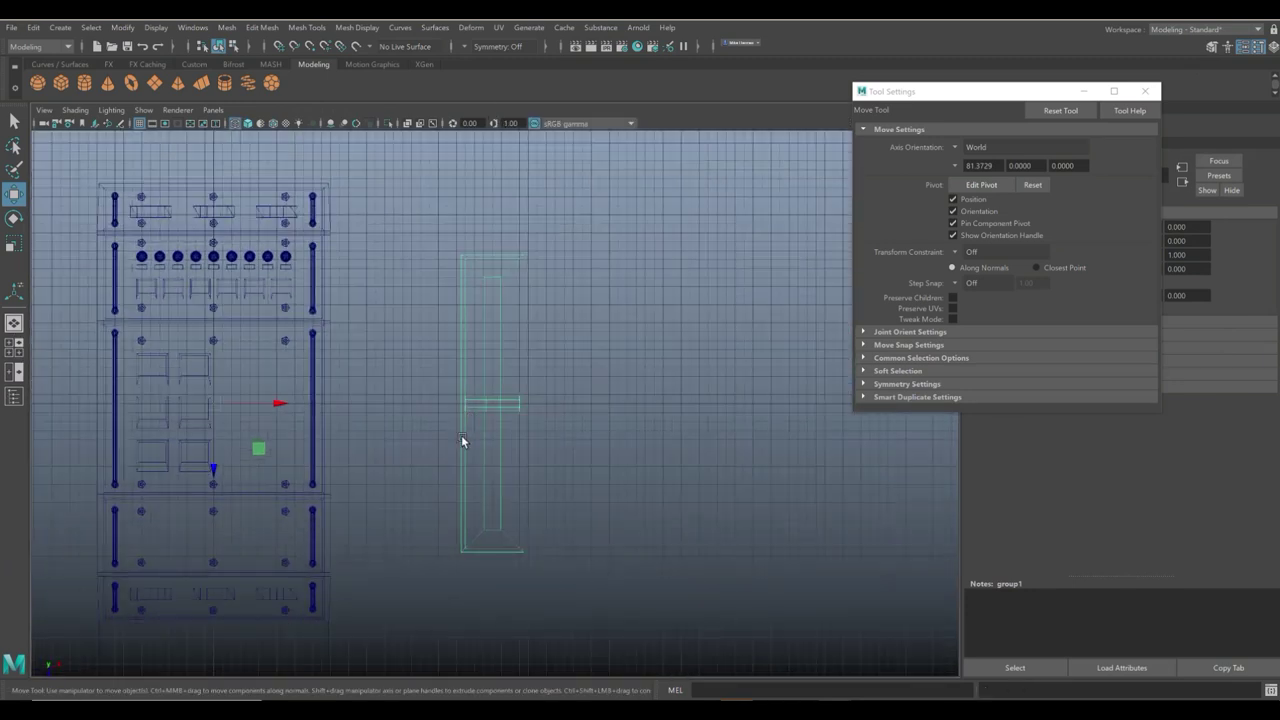
click(123, 27)
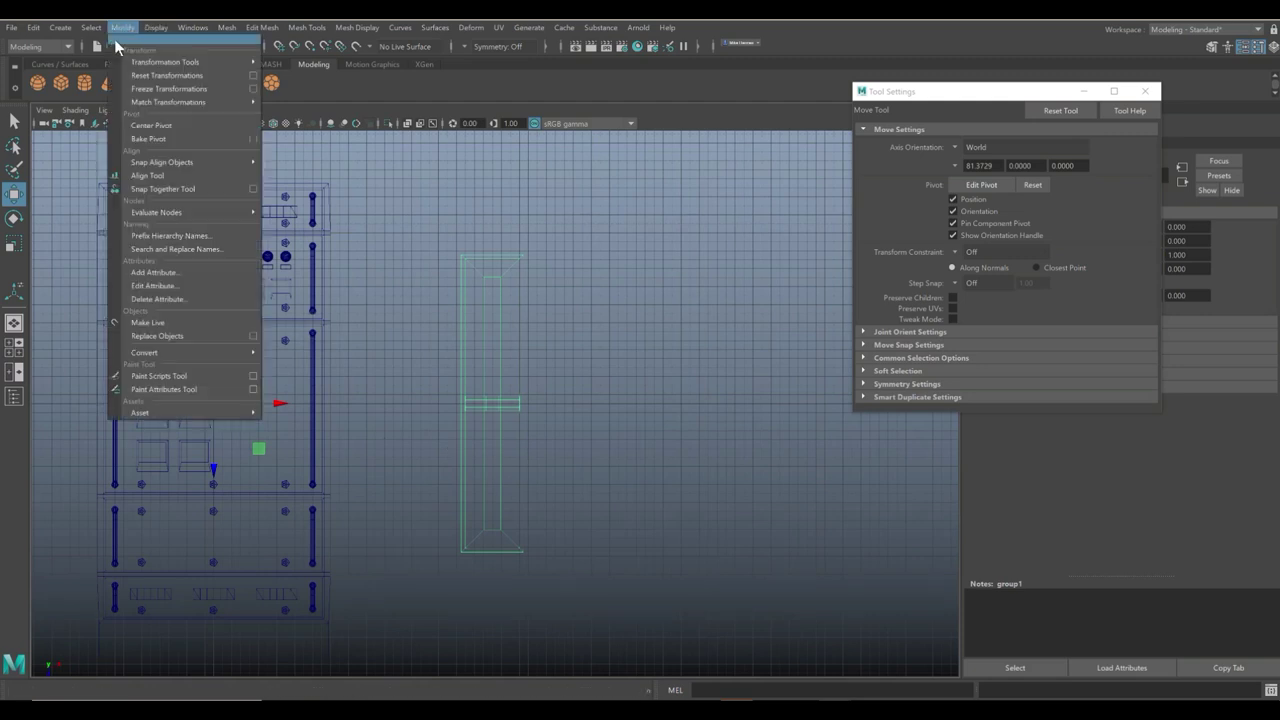
Center the slider group's pivot and bring the group onto the large middle panel, scaled down to about 0.302.
click(171, 126)
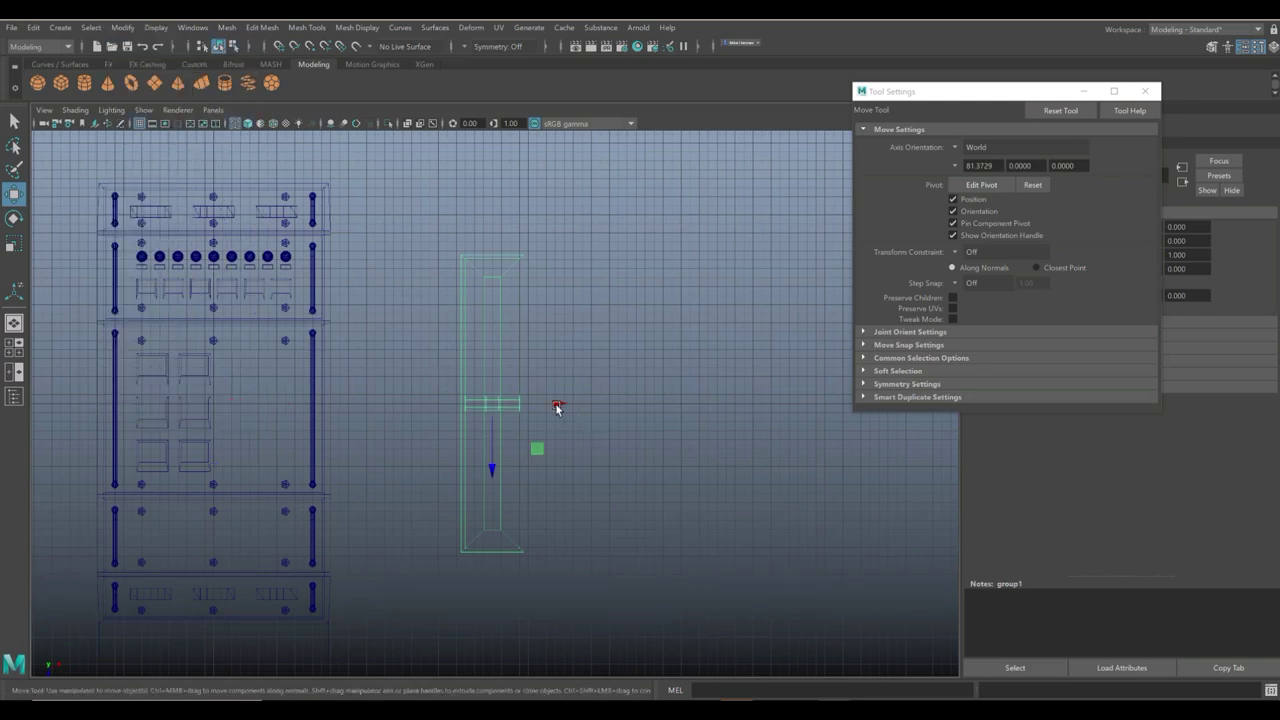
drag(557, 408, 326, 434)
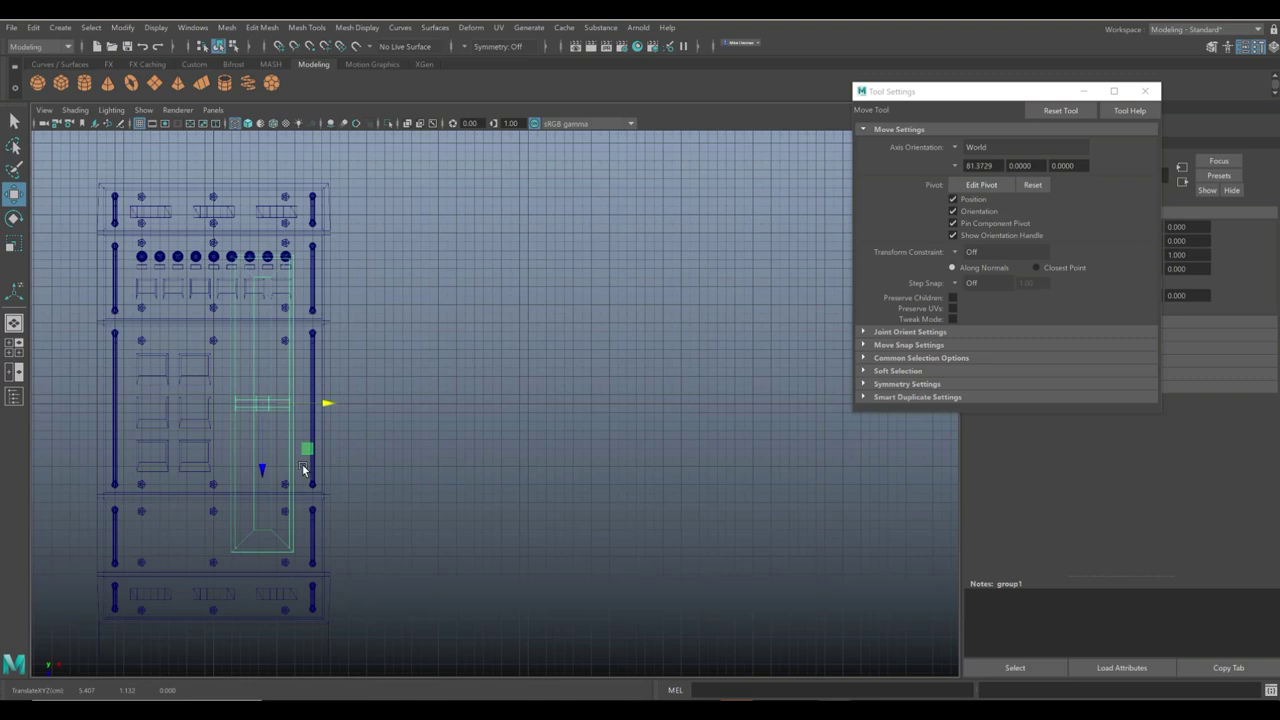
key(r)
drag(263, 407, 162, 433)
key(f)
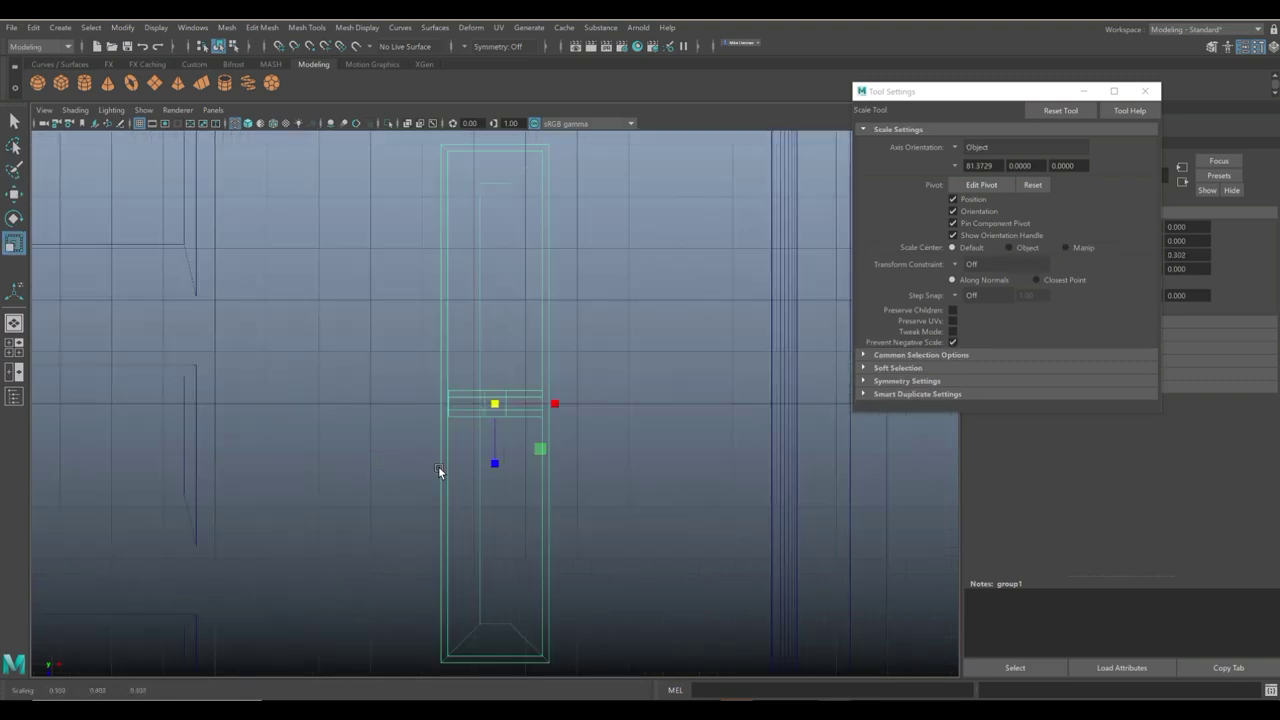
scroll(438, 466, down, 5)
scroll(438, 466, down, 2)
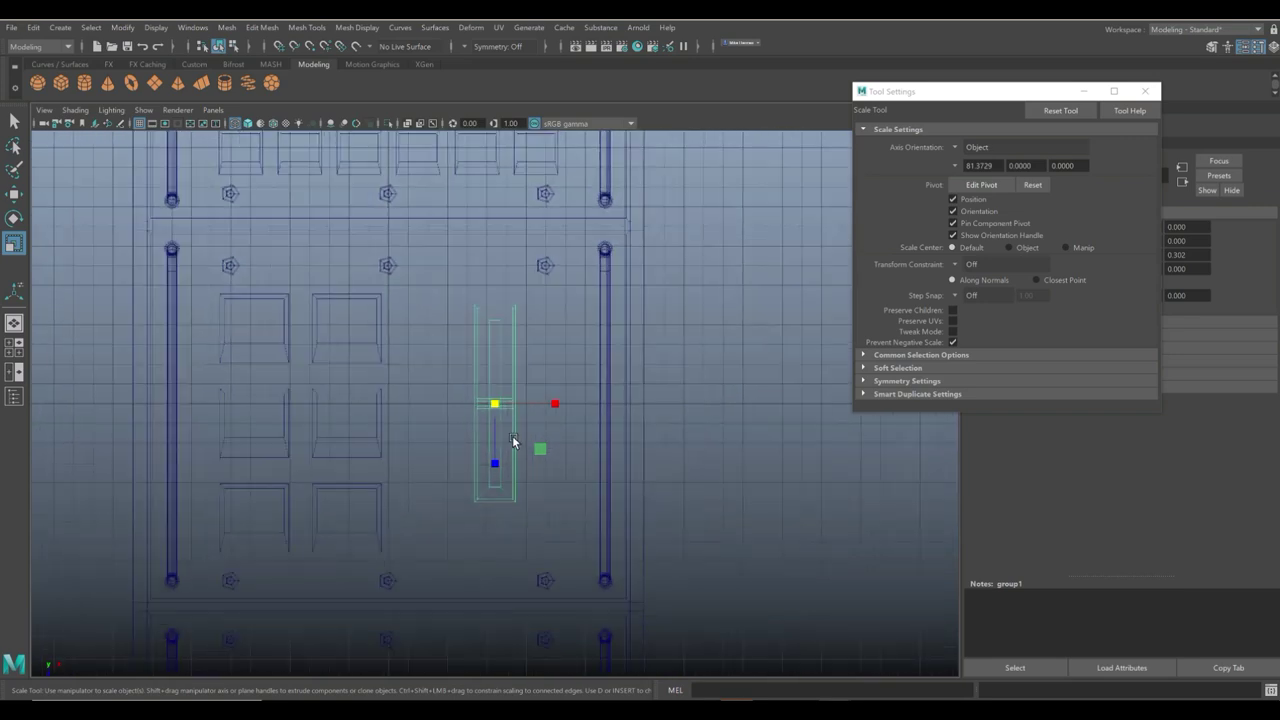
Scale the slider group down to about 0.192 and place it beside the square buttons, level with their top row.
key(w)
drag(498, 407, 384, 404)
key(r)
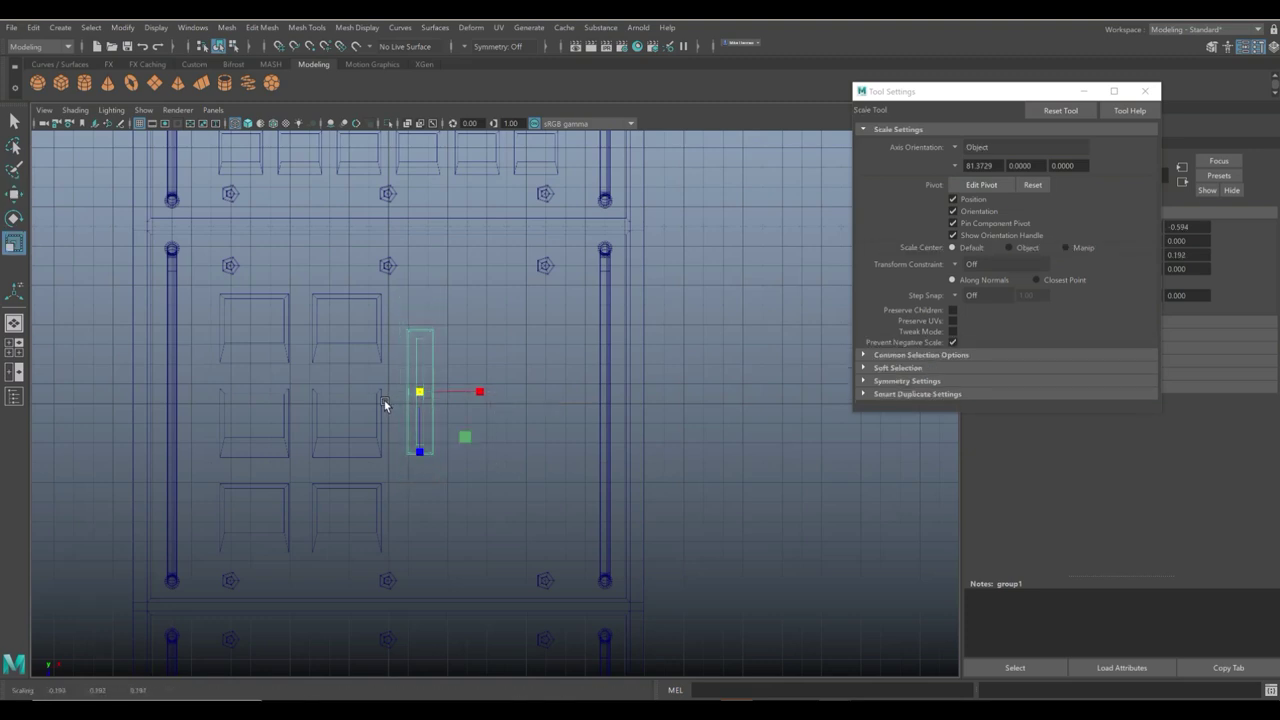
key(w)
drag(423, 451, 420, 421)
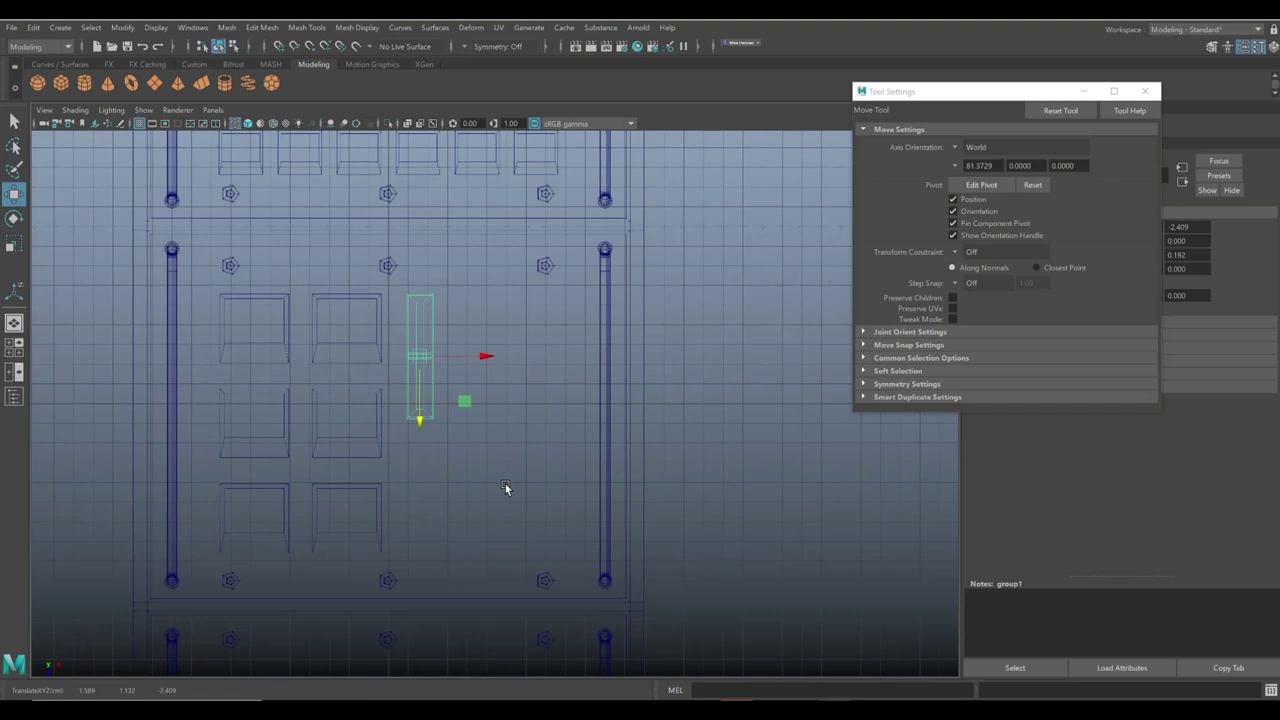
Duplicate the slider group and place the copy directly below the original at about Z 4.37, level with the lowest button row.
key(ctrl+d)
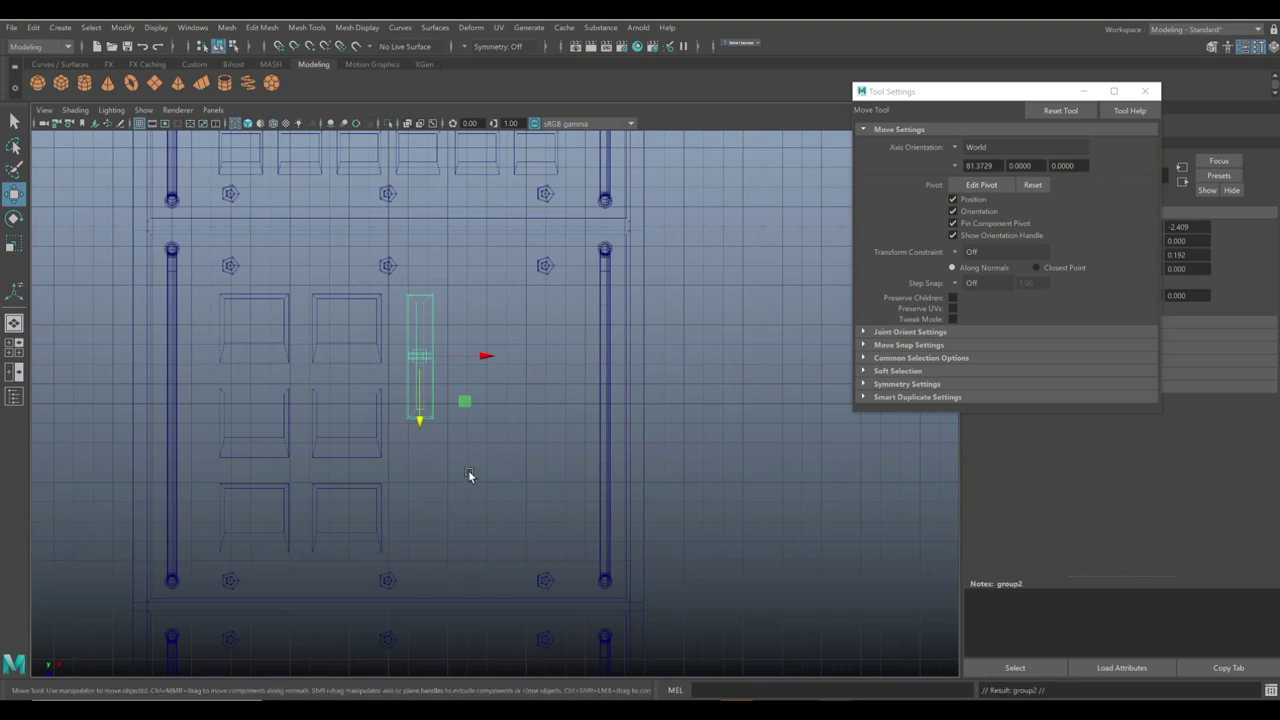
drag(420, 421, 411, 558)
key(f)
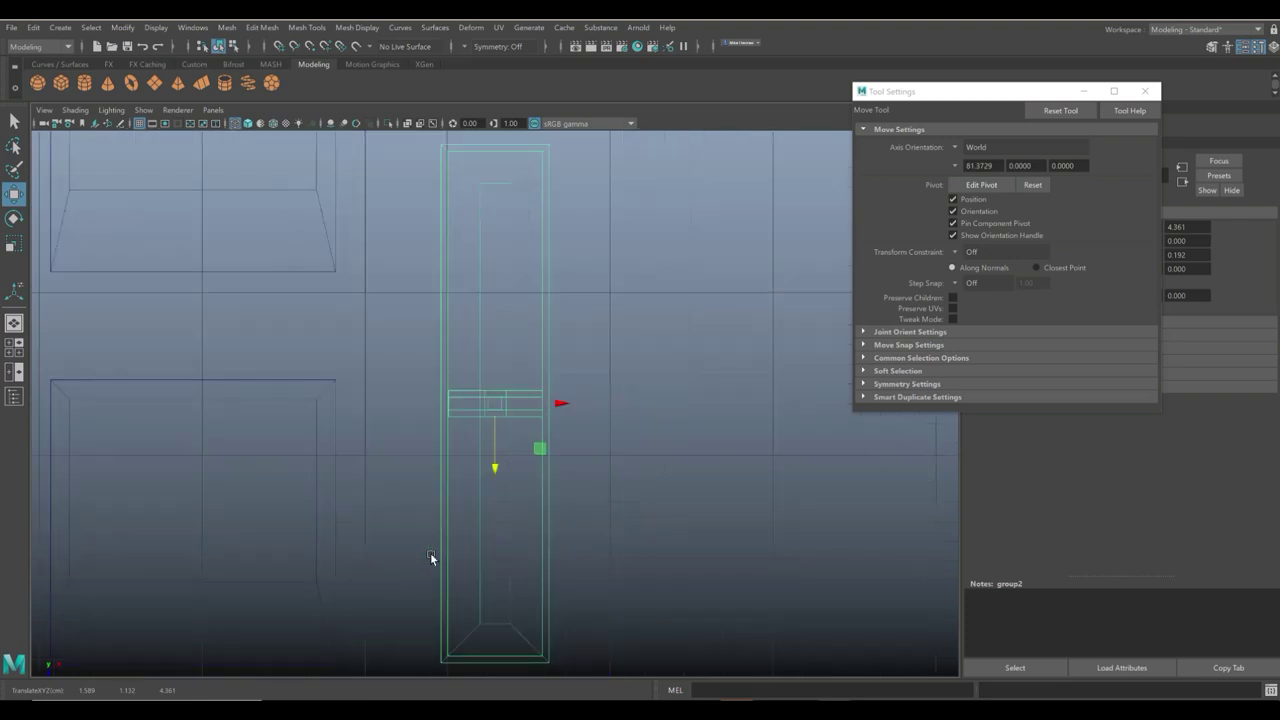
scroll(473, 563, down, 5)
alt+middle_drag(498, 572, 510, 455)
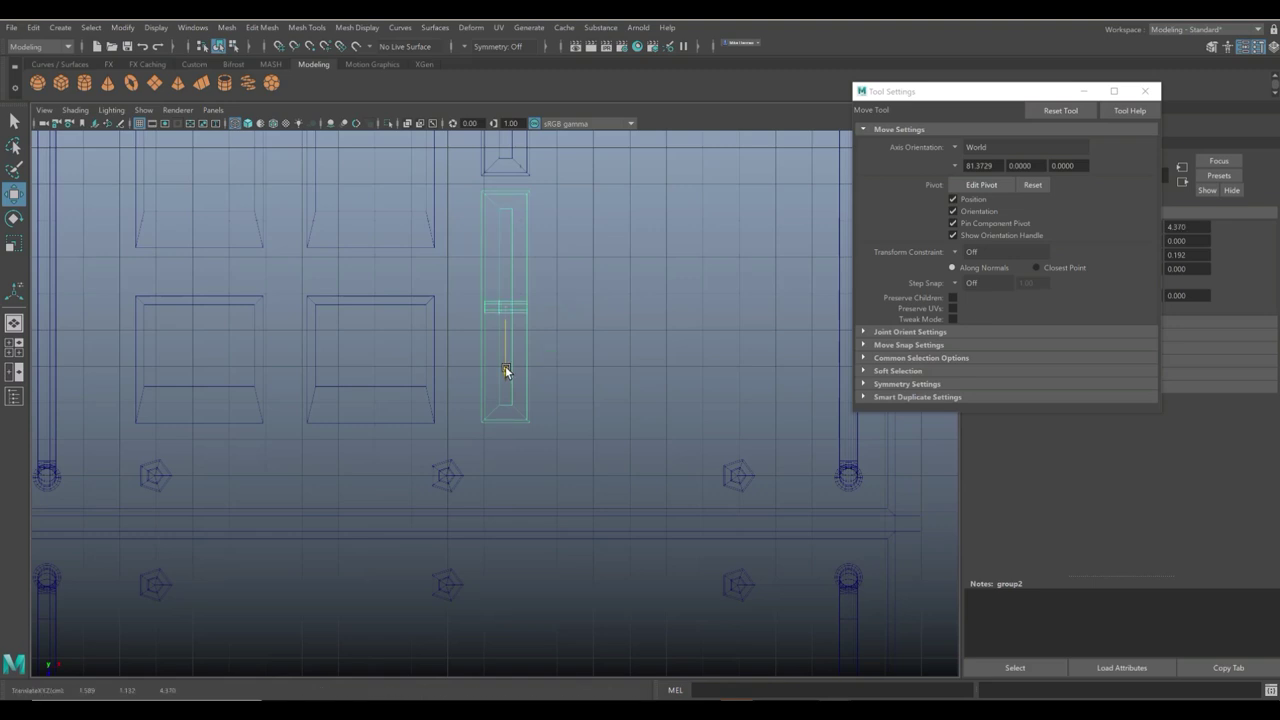
Shift the small handles of both sliders upward along their slots to different positions, and close the tool settings window.
click(625, 341)
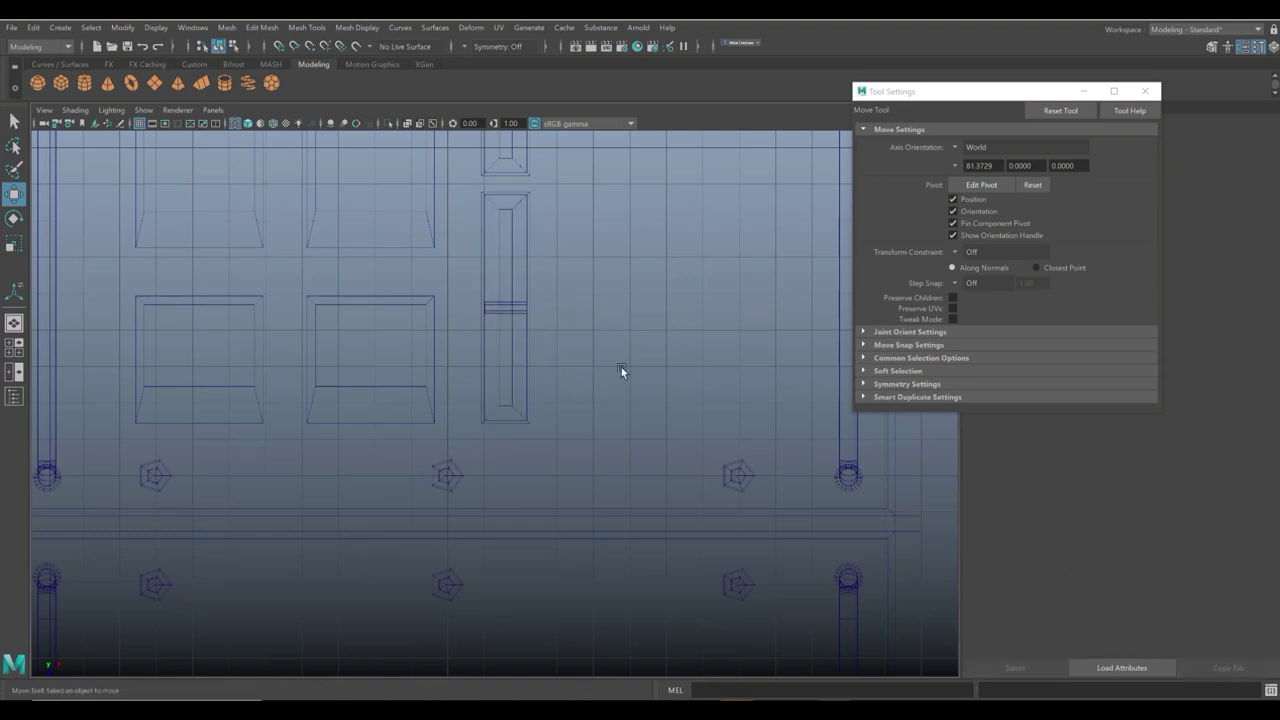
alt+drag(621, 367, 504, 437)
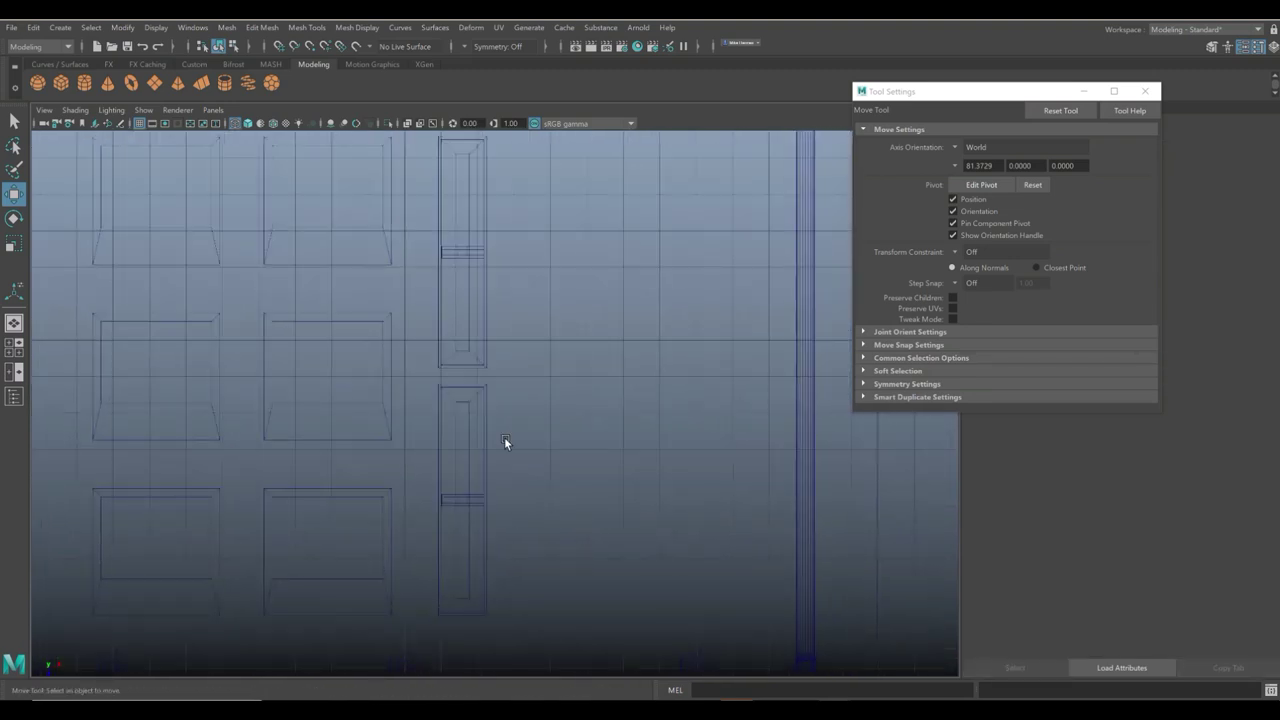
click(463, 253)
middle_drag(466, 314, 466, 258)
click(456, 498)
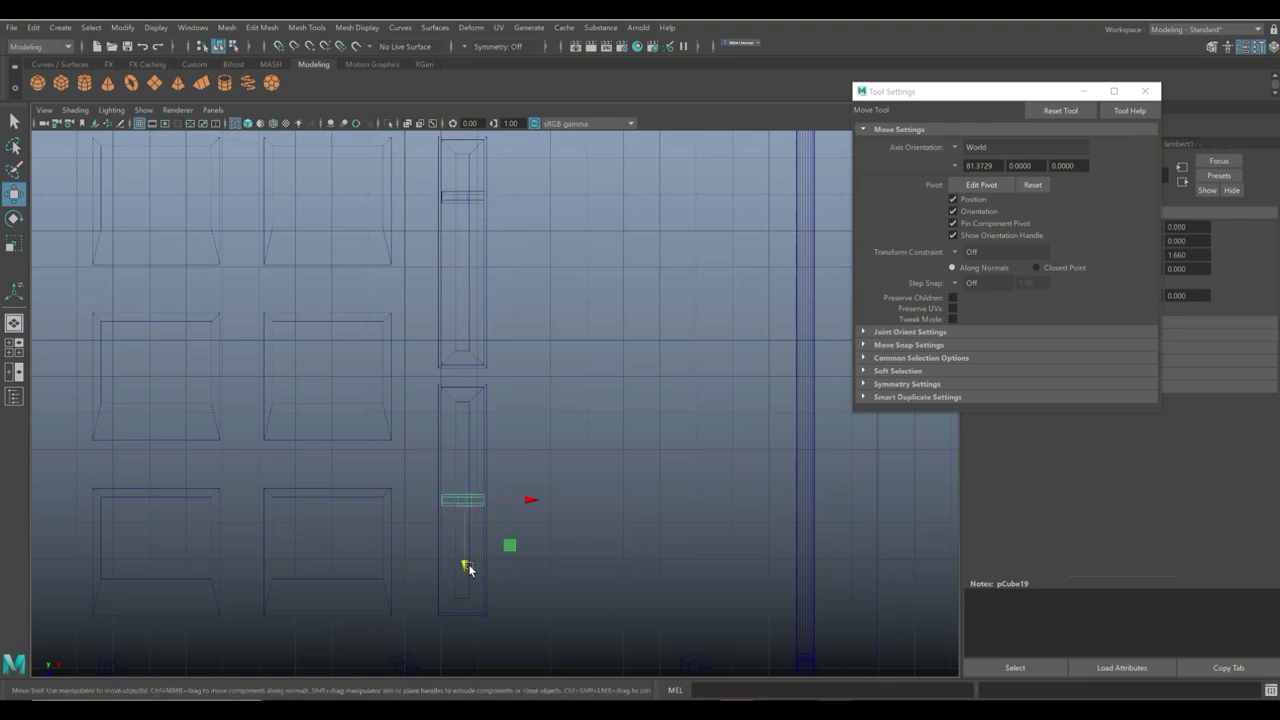
middle_drag(466, 567, 462, 490)
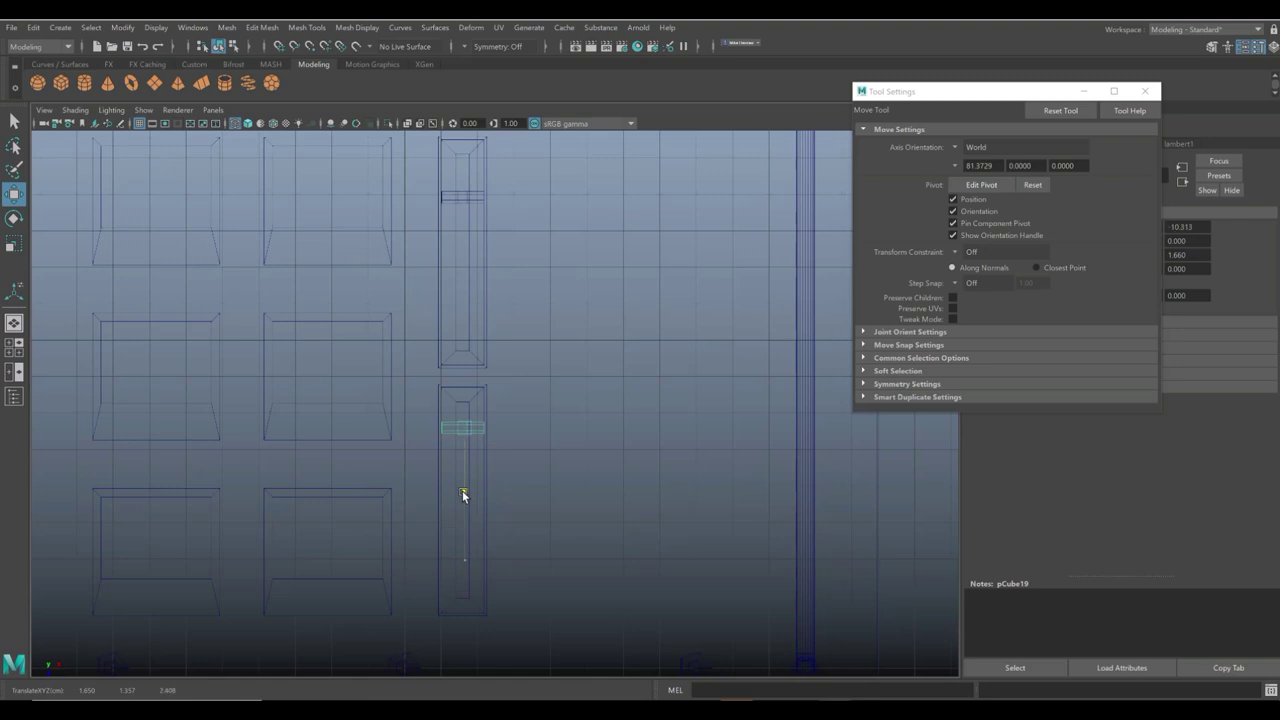
click(1145, 91)
click(670, 470)
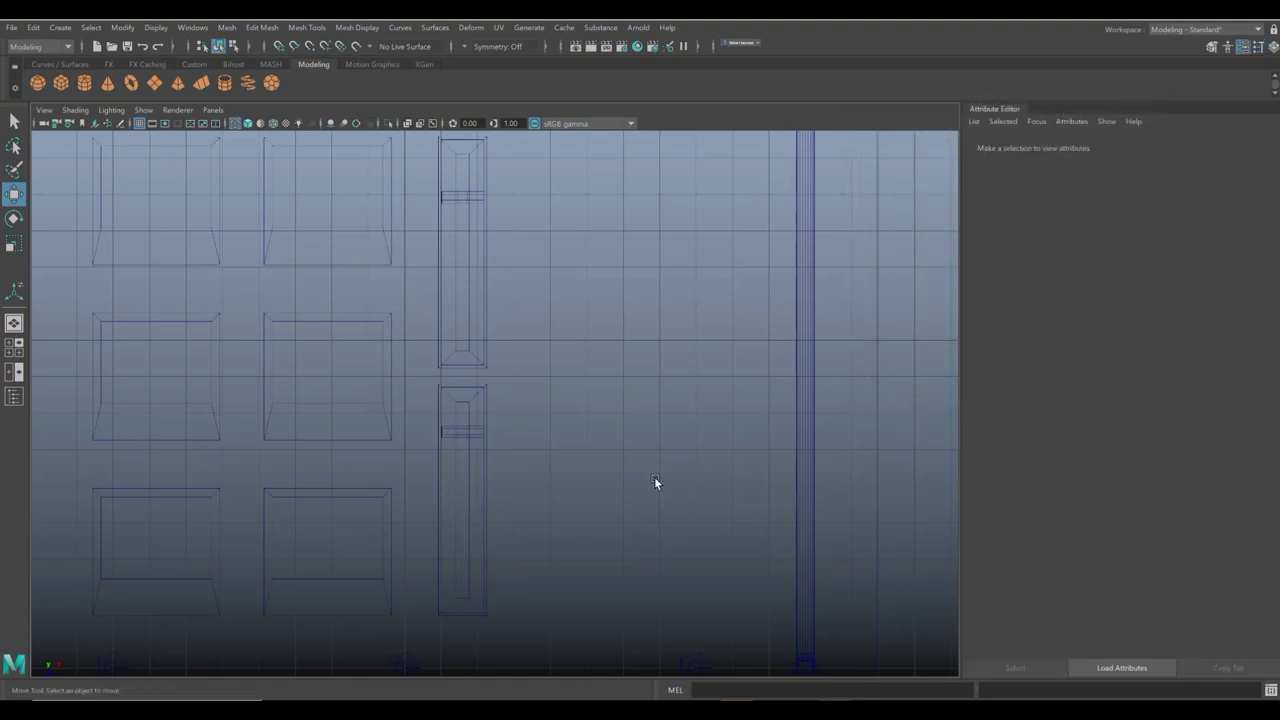
Examine the two sliders and the whole panel in shaded display from several angles in the perspective view.
key(5)
scroll(642, 481, down, 3)
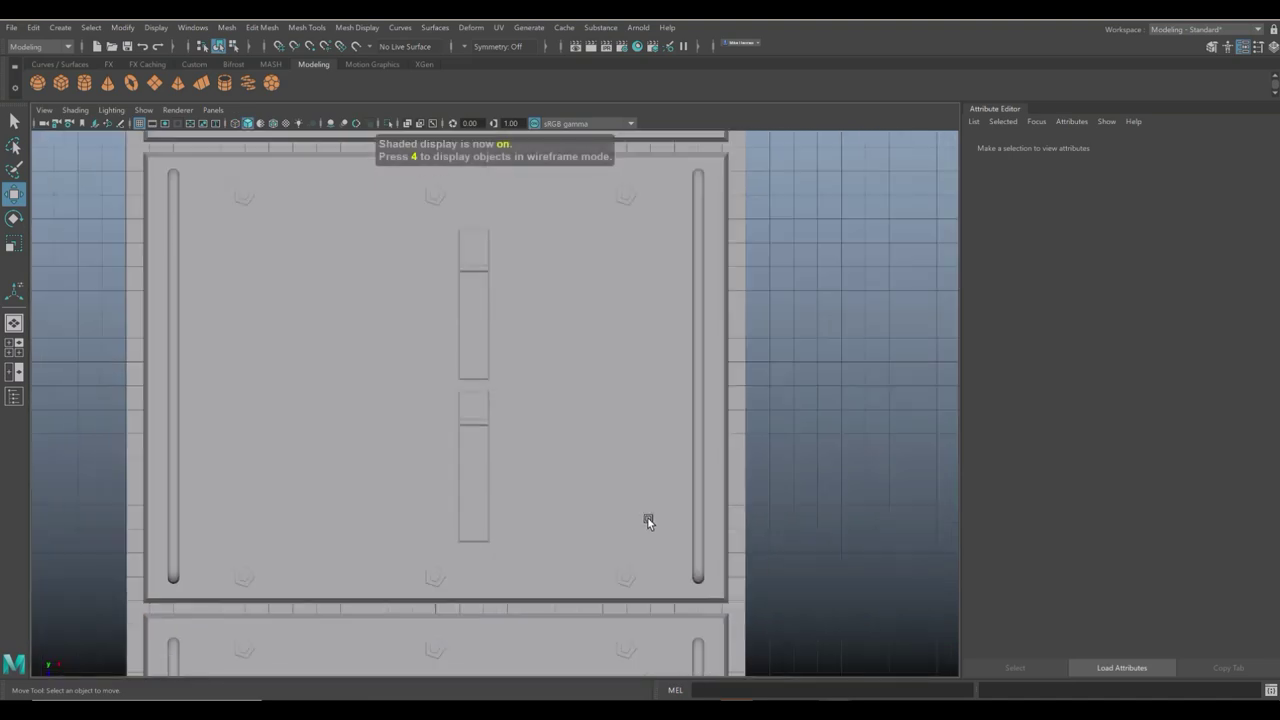
click(14, 347)
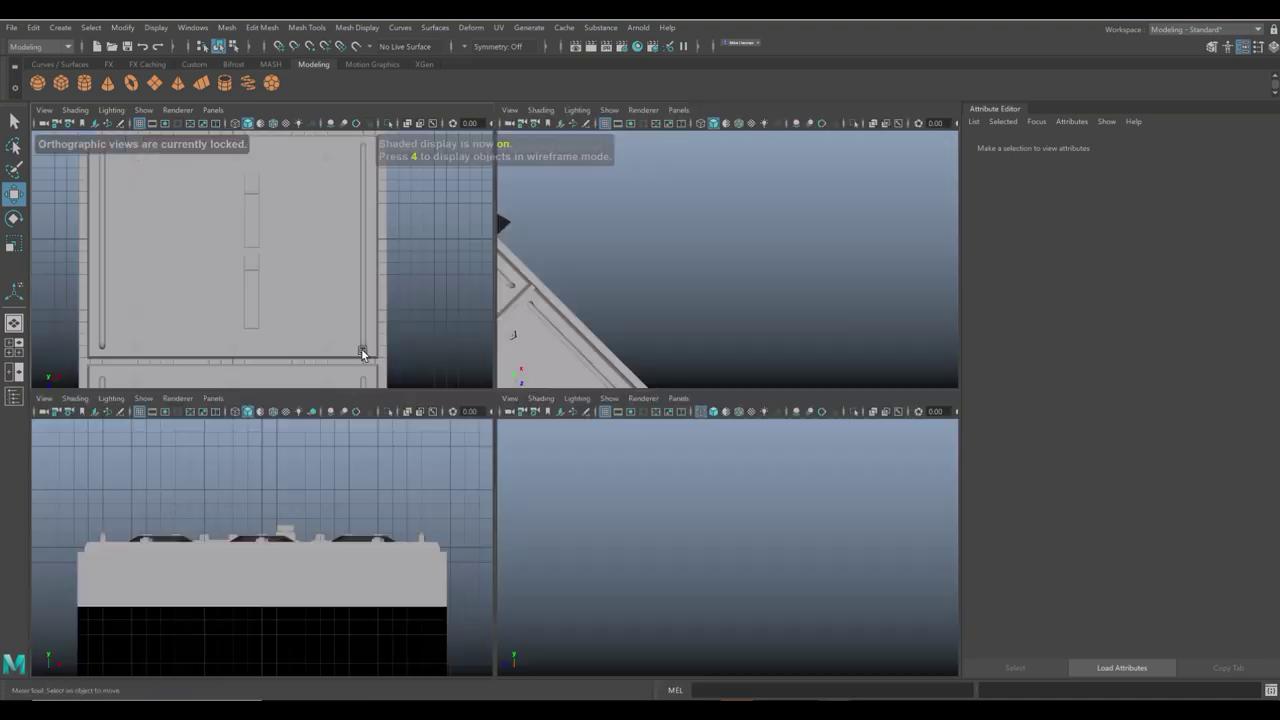
key(space)
key(f)
scroll(671, 365, down, 2)
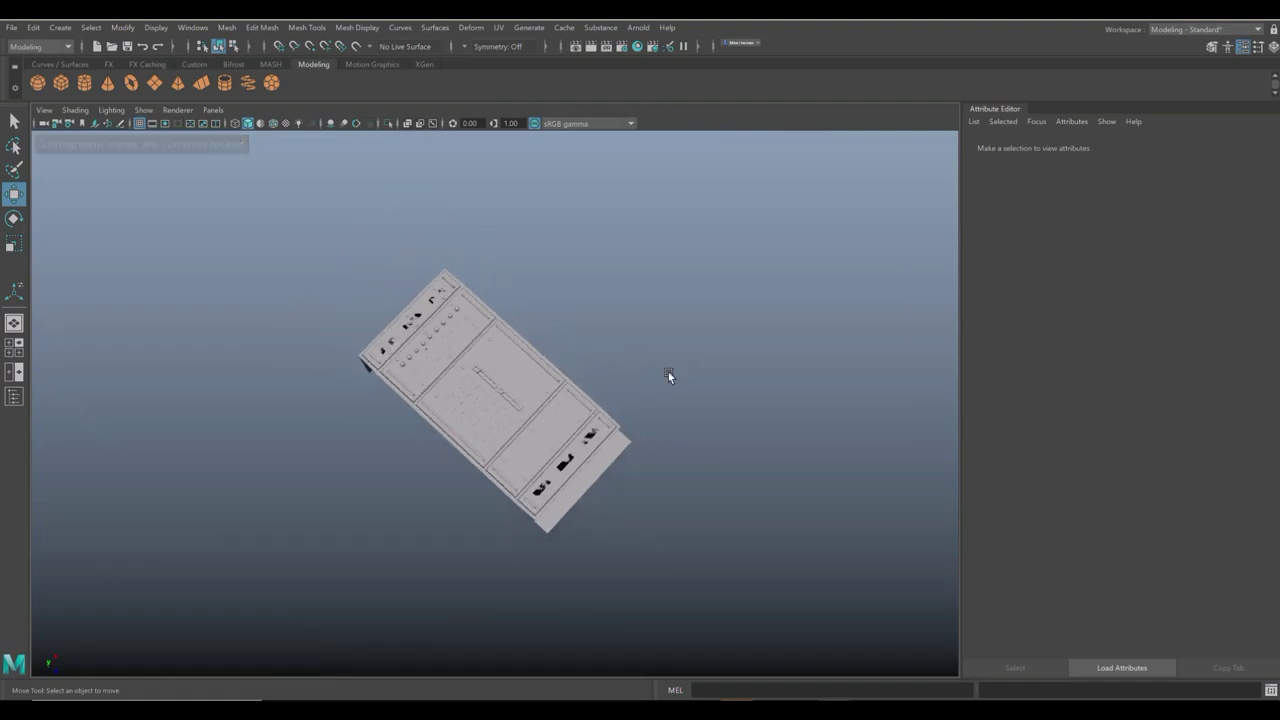
scroll(669, 376, up, 6)
alt+drag(643, 429, 638, 542)
scroll(580, 392, up, 3)
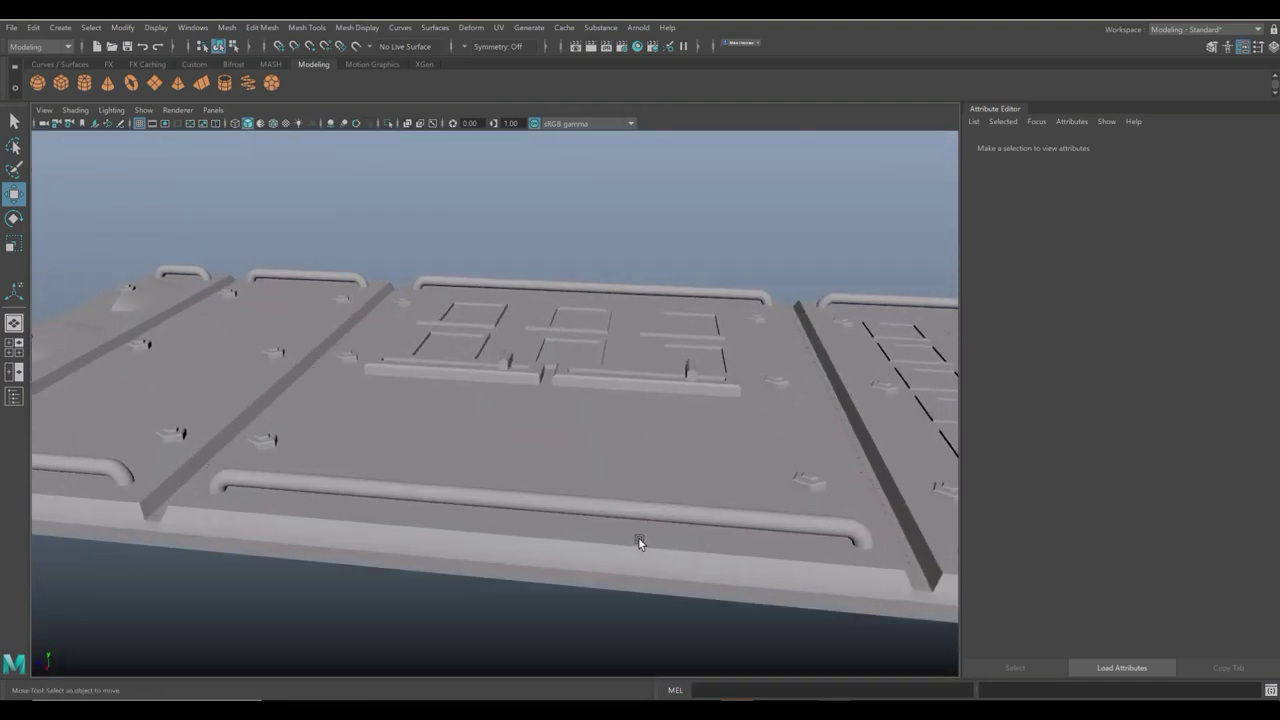
click(532, 378)
scroll(553, 396, down, 5)
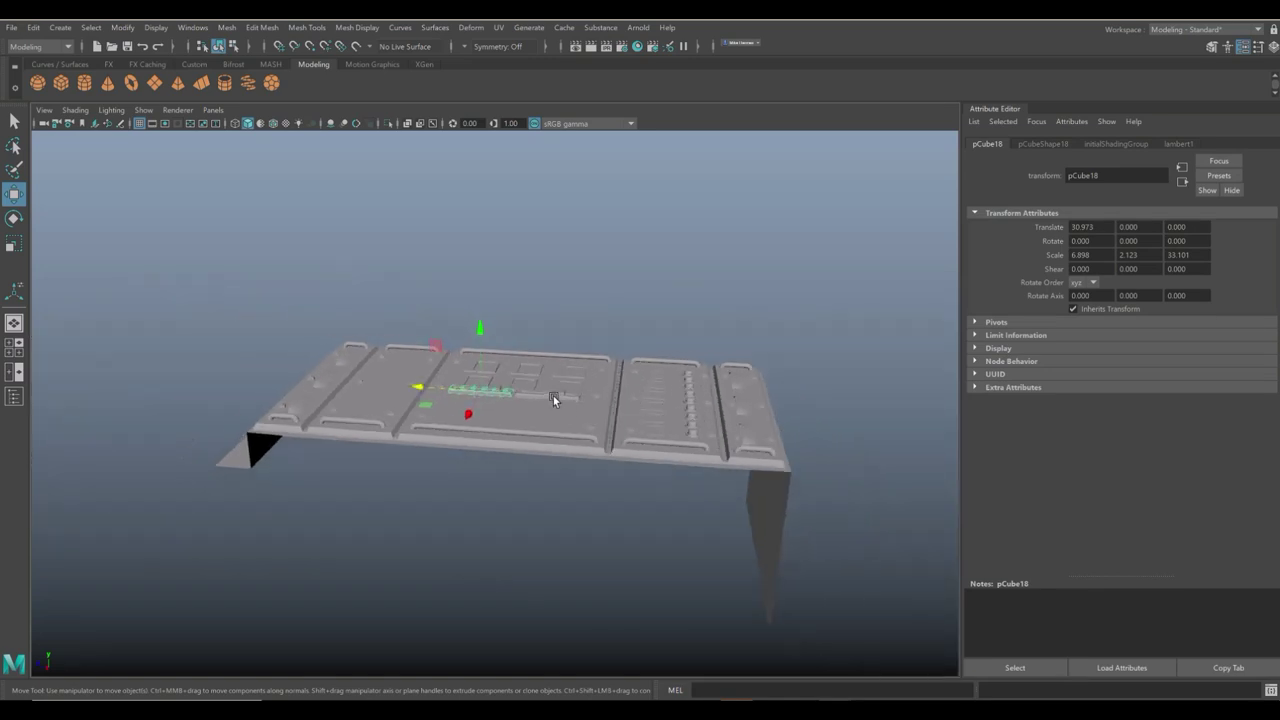
scroll(540, 438, up, 2)
alt+drag(540, 438, 495, 495)
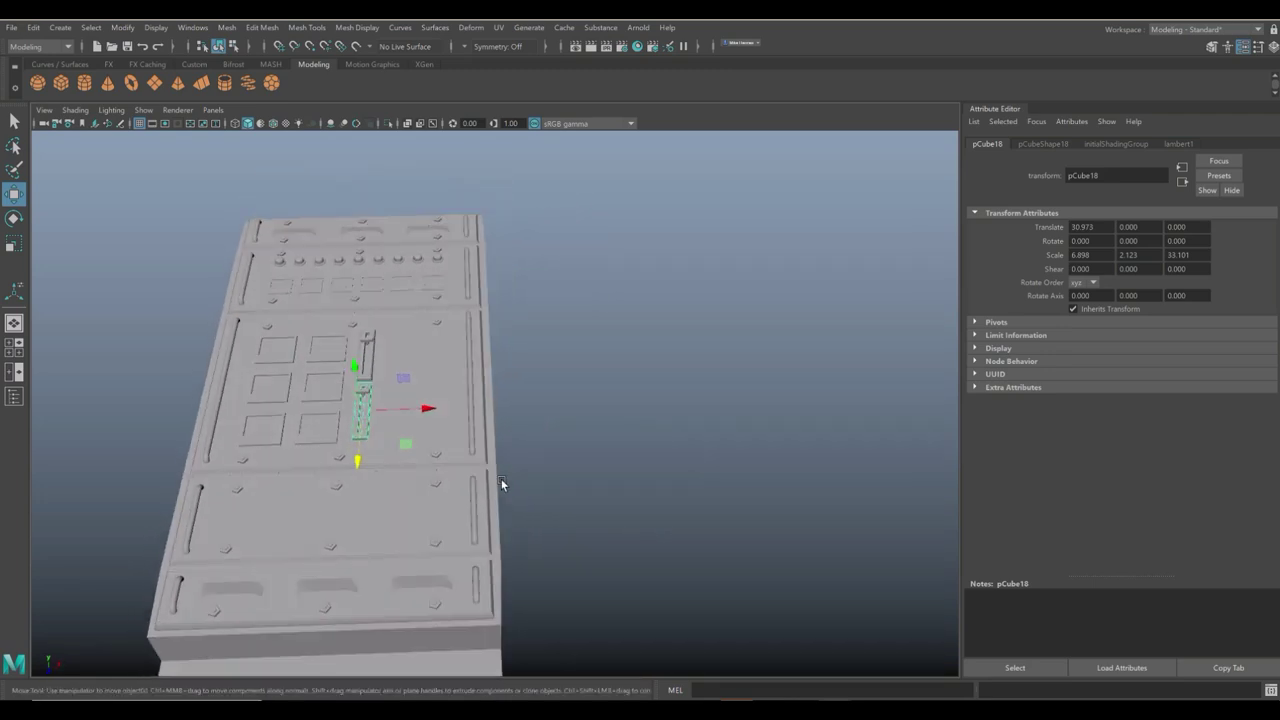
Create a polygon cylinder and move it off the panel to about X 24.8.
click(85, 84)
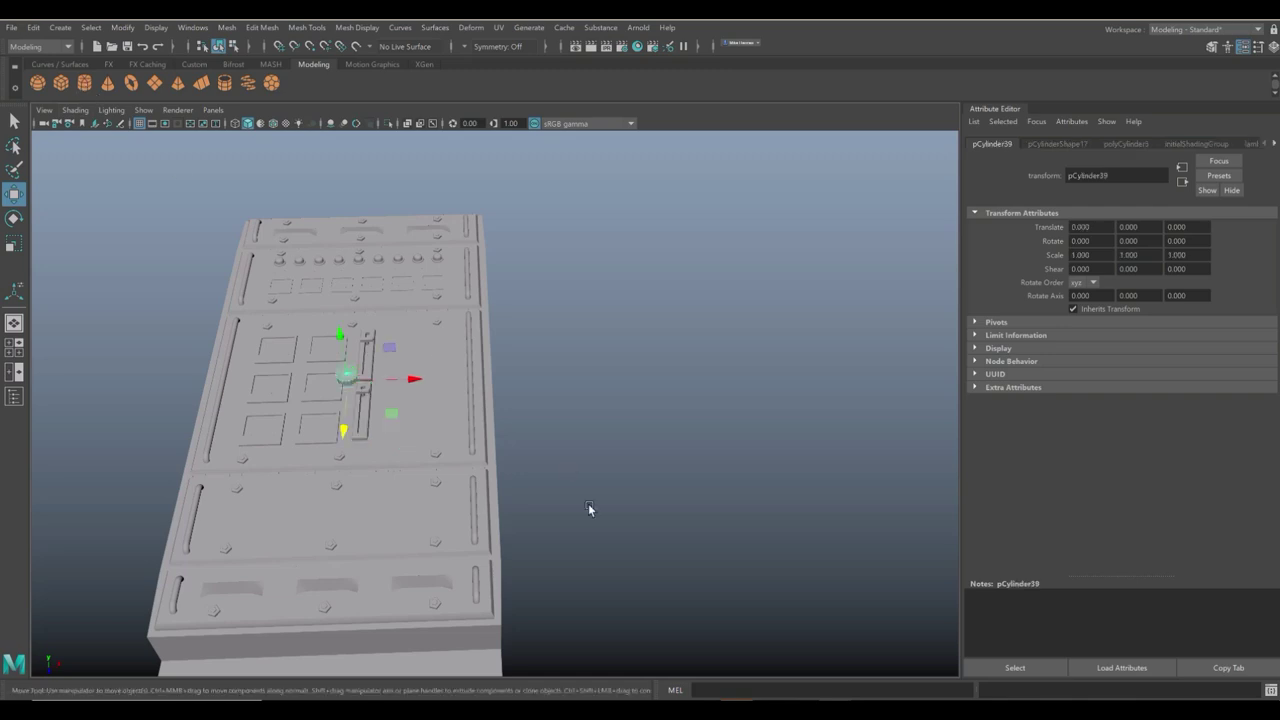
middle_drag(517, 471, 644, 461)
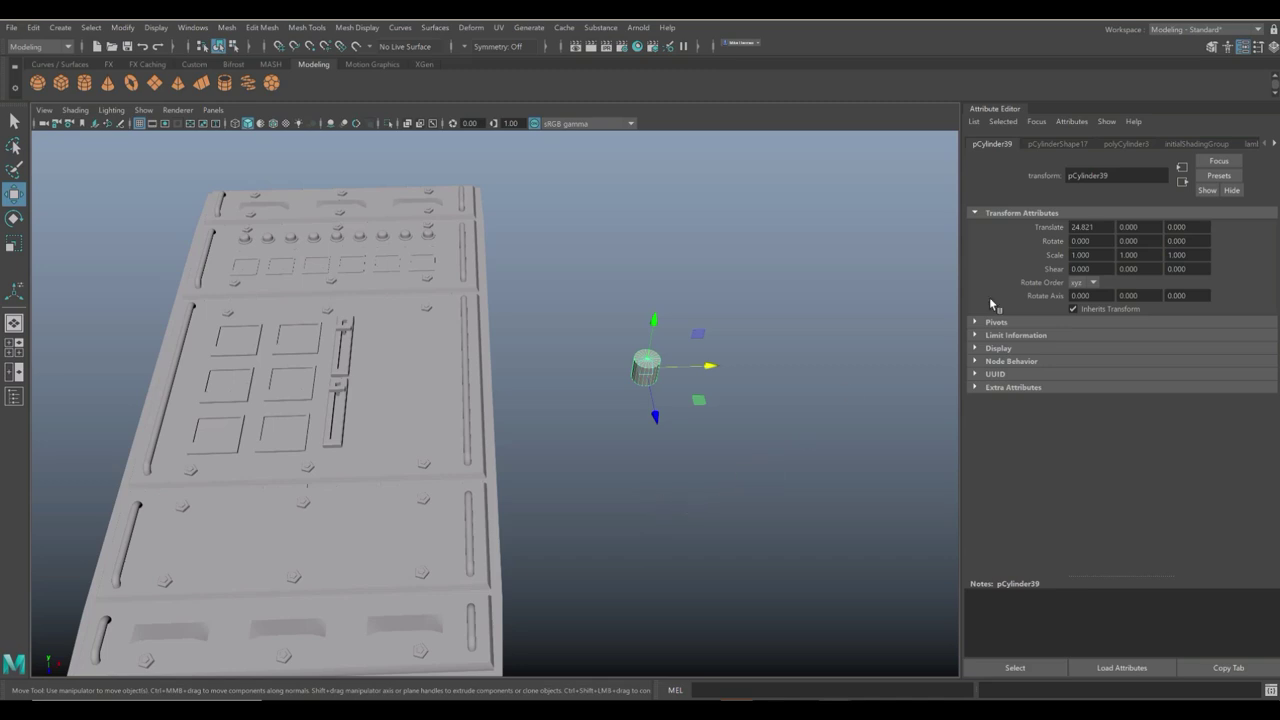
Set the cylinder's cap subdivisions to 0 and its axis subdivisions to 12.
click(1068, 143)
click(1110, 147)
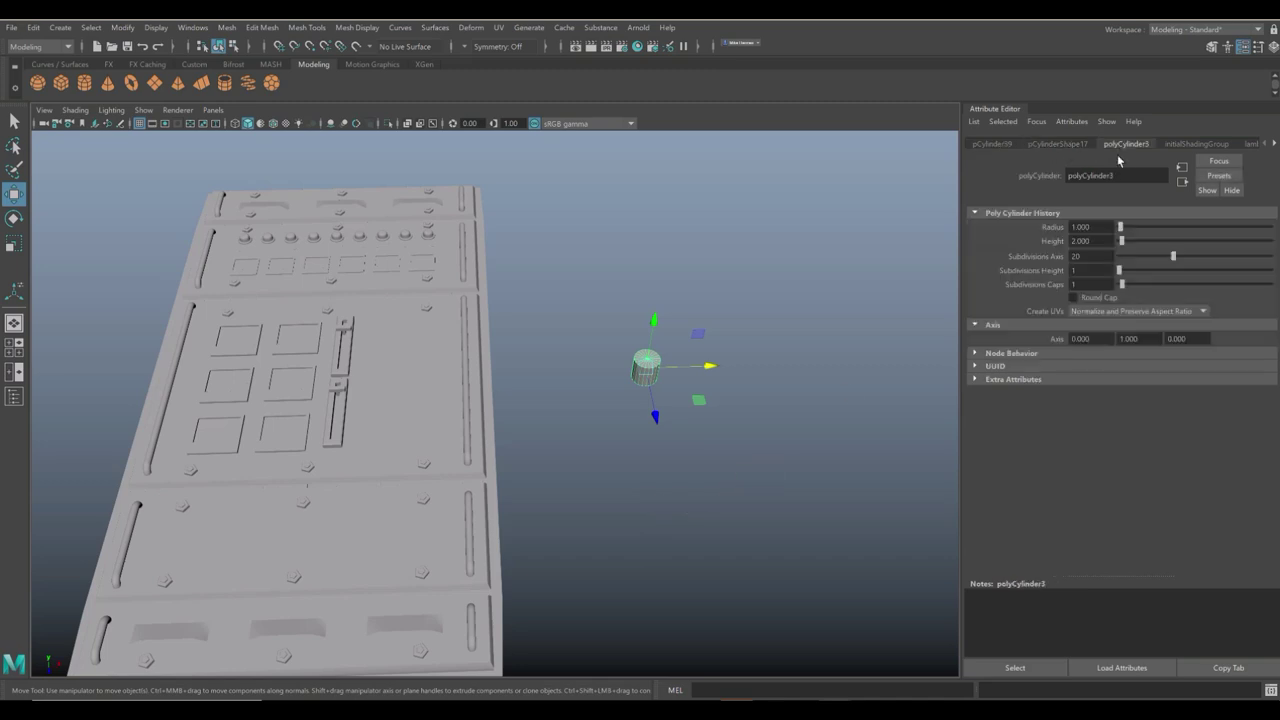
click(1105, 286)
click(733, 330)
scroll(731, 406, up, 3)
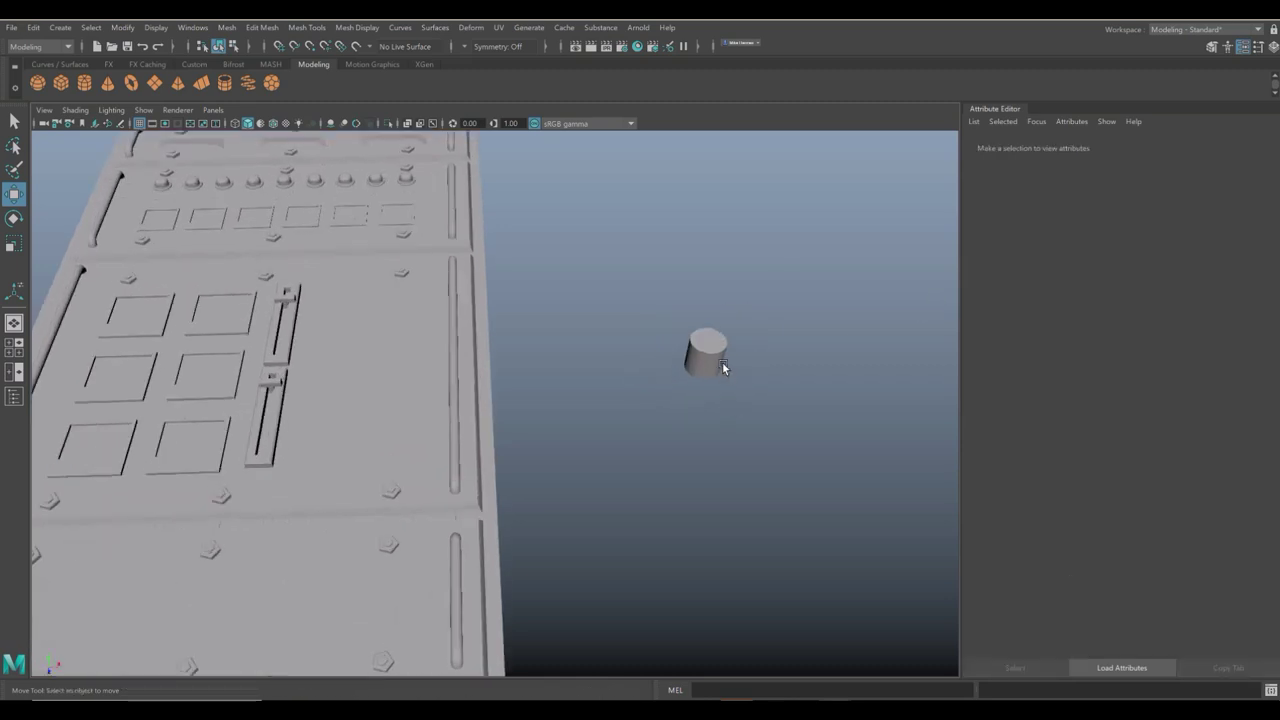
click(708, 337)
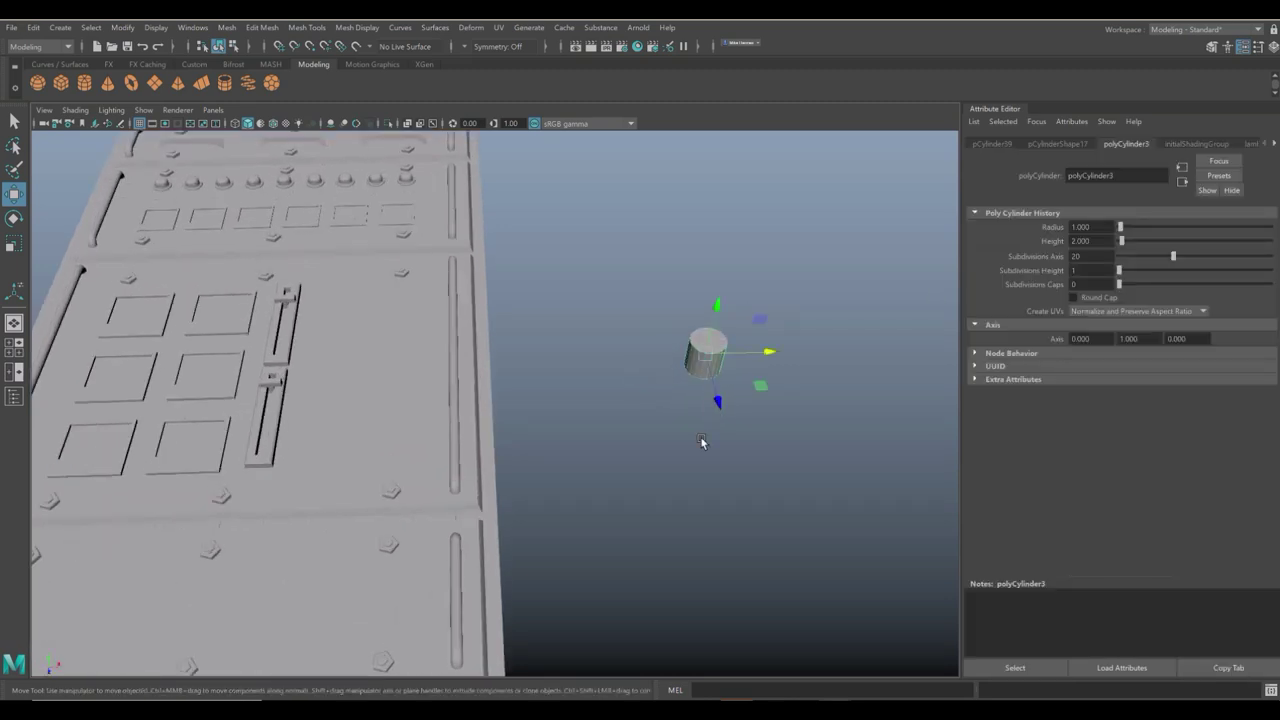
click(1088, 258)
text(8)
key(Return)
text(12)
key(Return)
click(688, 352)
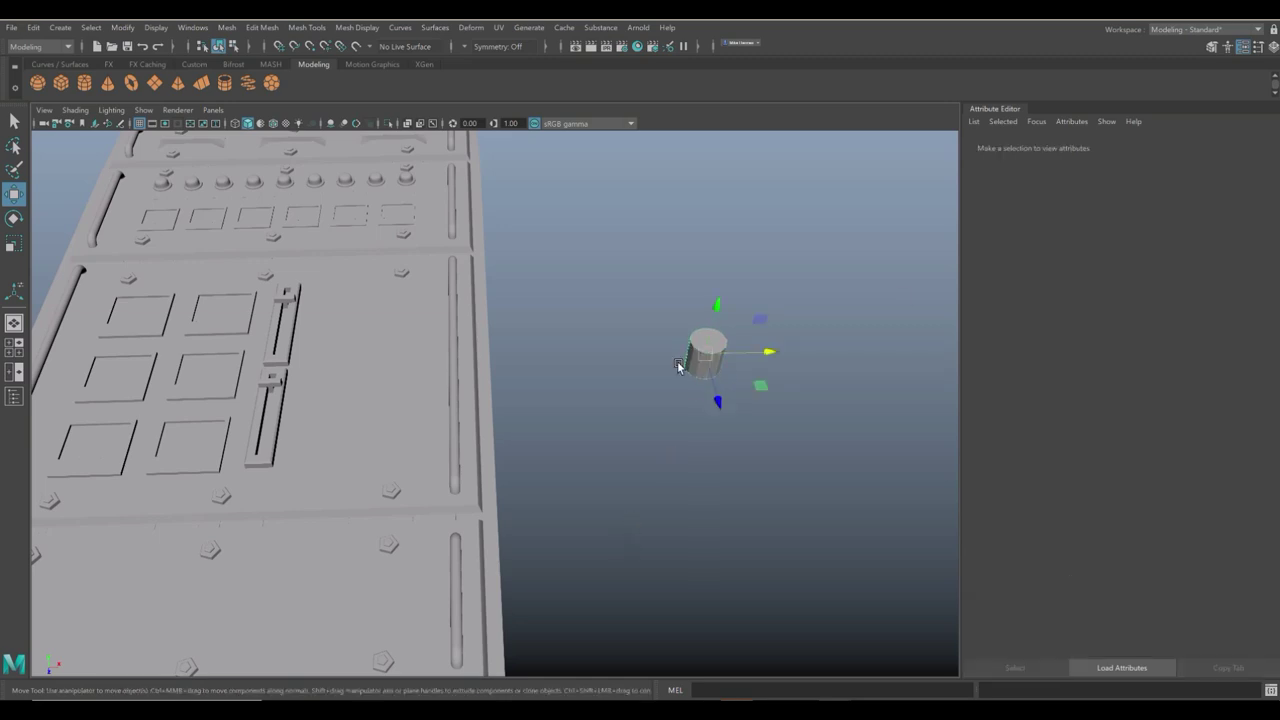
Examine the cylinder's polygonal outline from the top view.
click(14, 345)
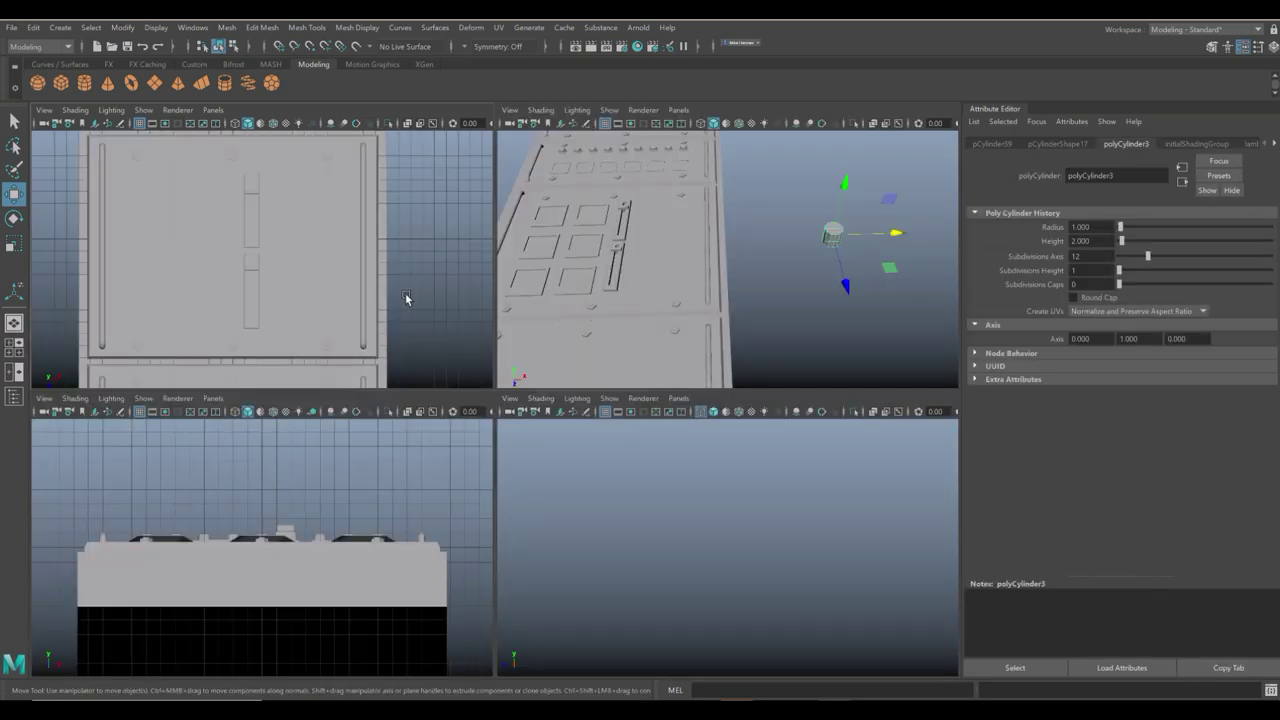
key(space)
key(f)
scroll(380, 314, down, 6)
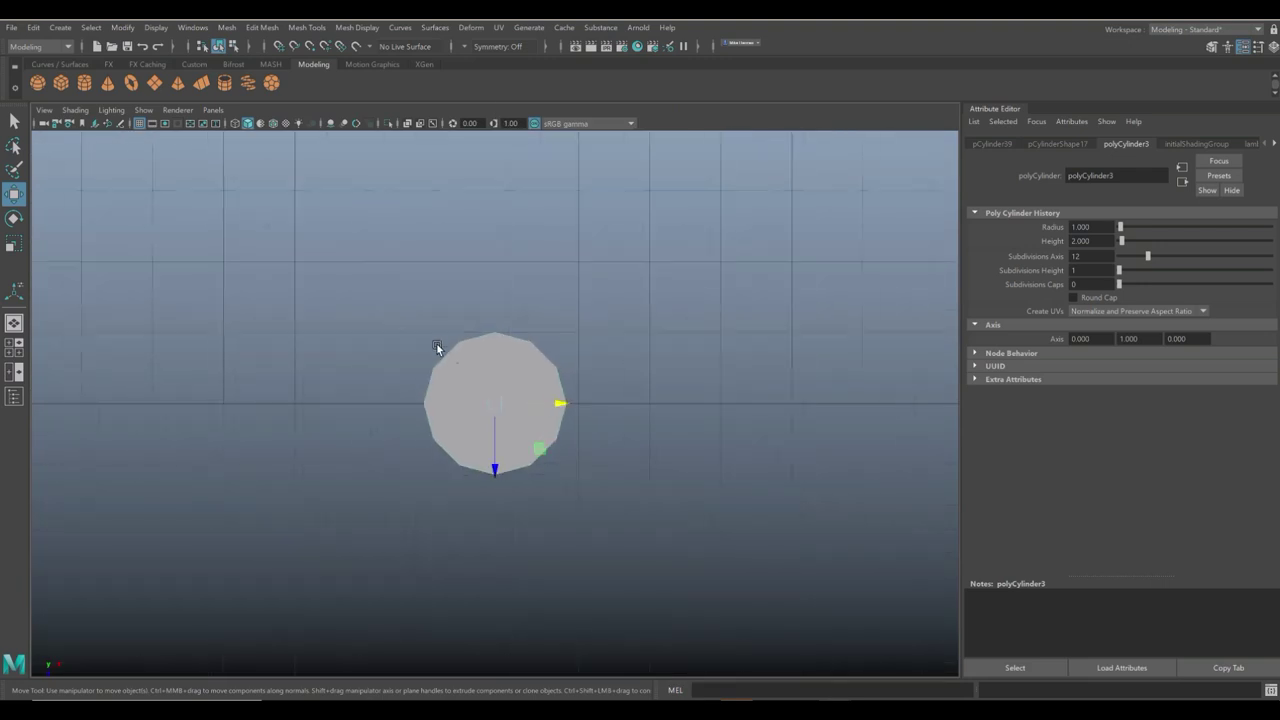
scroll(437, 346, up, 3)
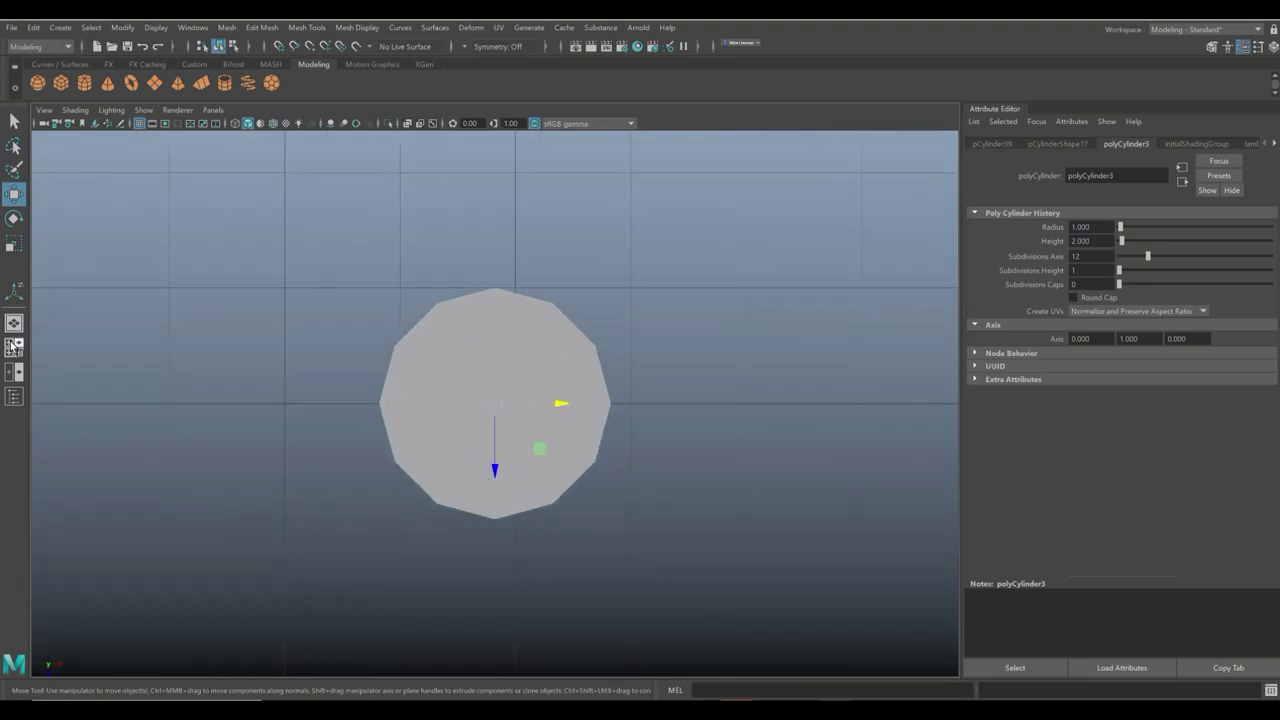
key(space)
key(space)
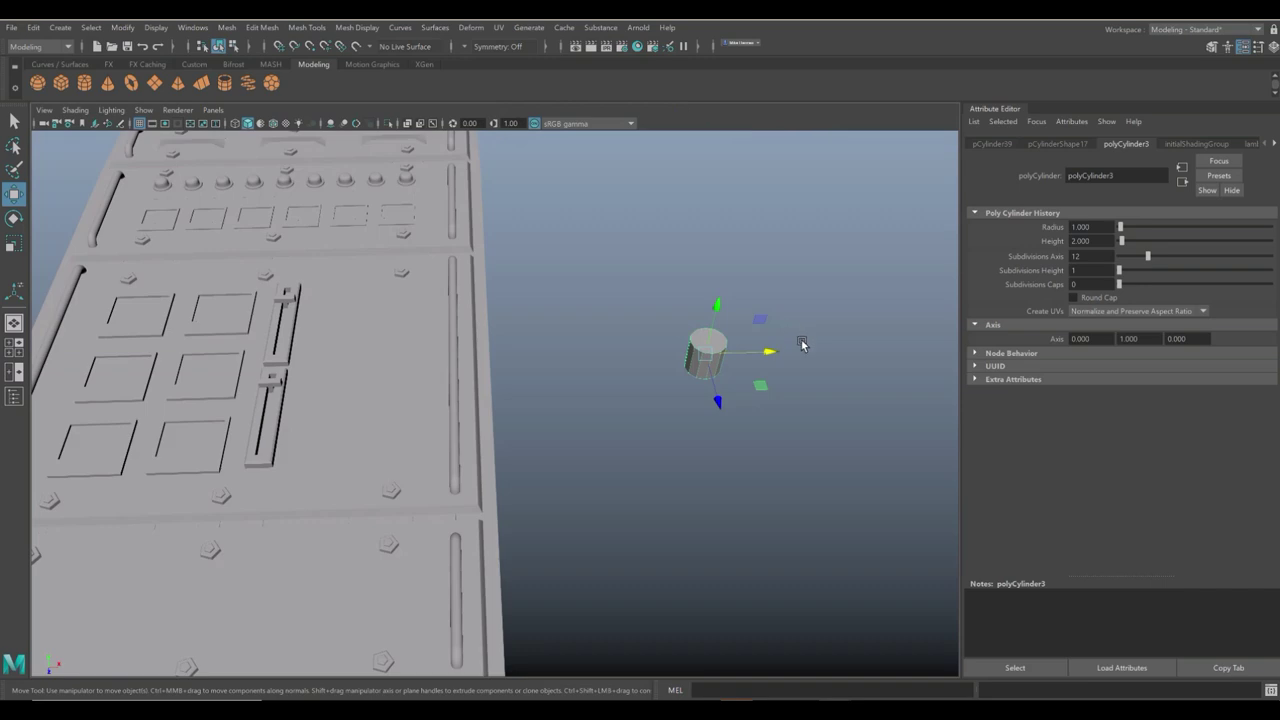
Delete the cylinder's bottom cap face.
alt+drag(803, 349, 797, 292)
mouse_move(725, 435)
right_down()
mouse_move(730, 395)
mouse_move(717, 443)
right_up()
click(717, 443)
key(Delete)
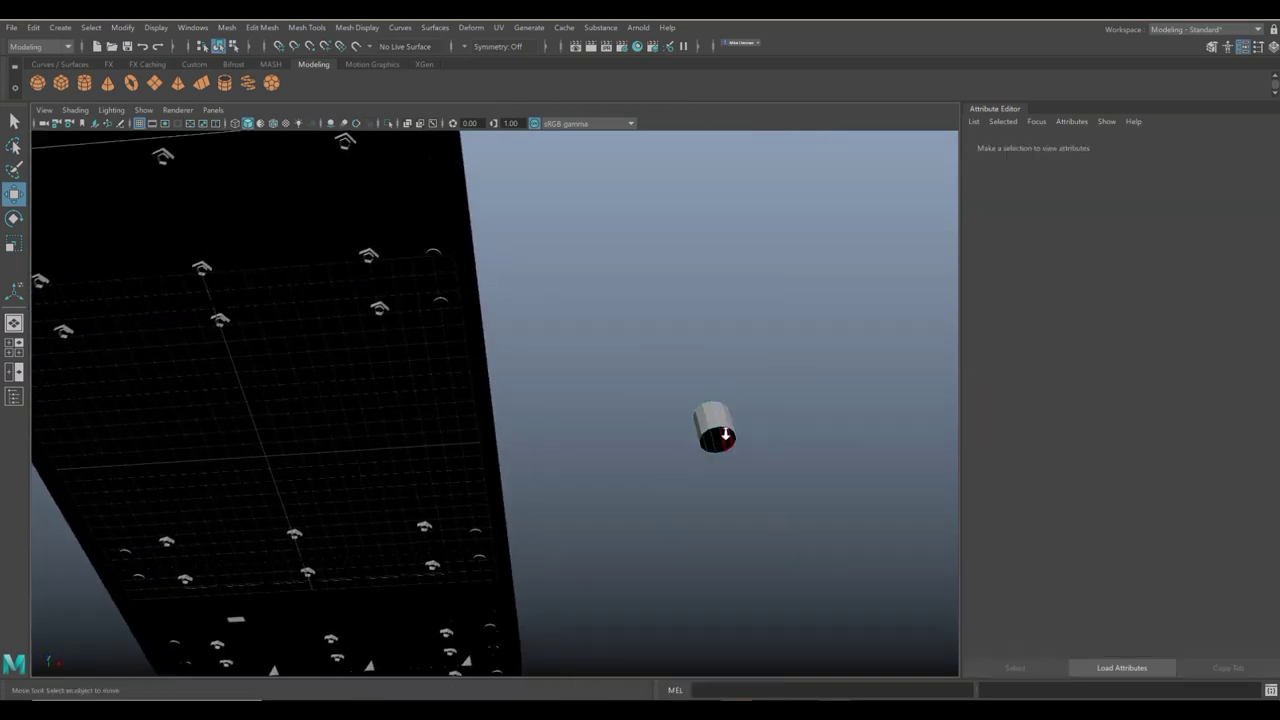
alt+drag(717, 443, 311, 508)
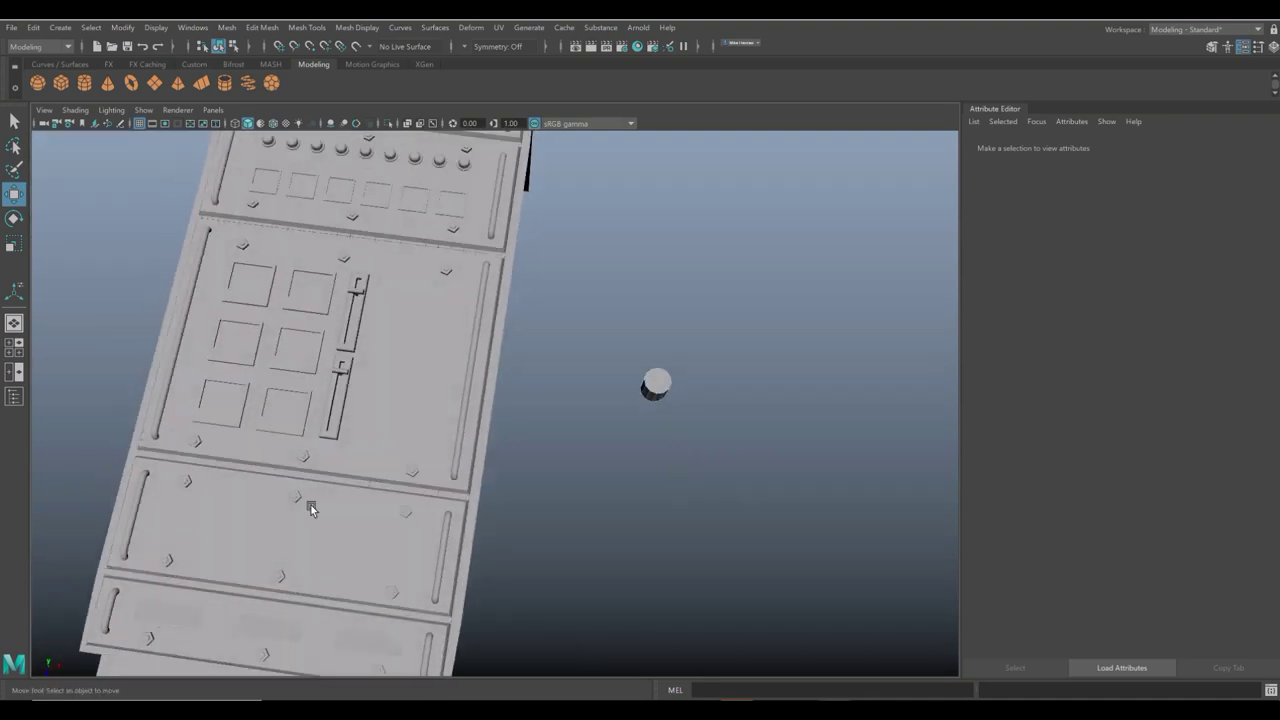
Multi-Cut the cylinder's top cap into a grid, joining opposite vertices with three parallel lines in each direction.
click(14, 347)
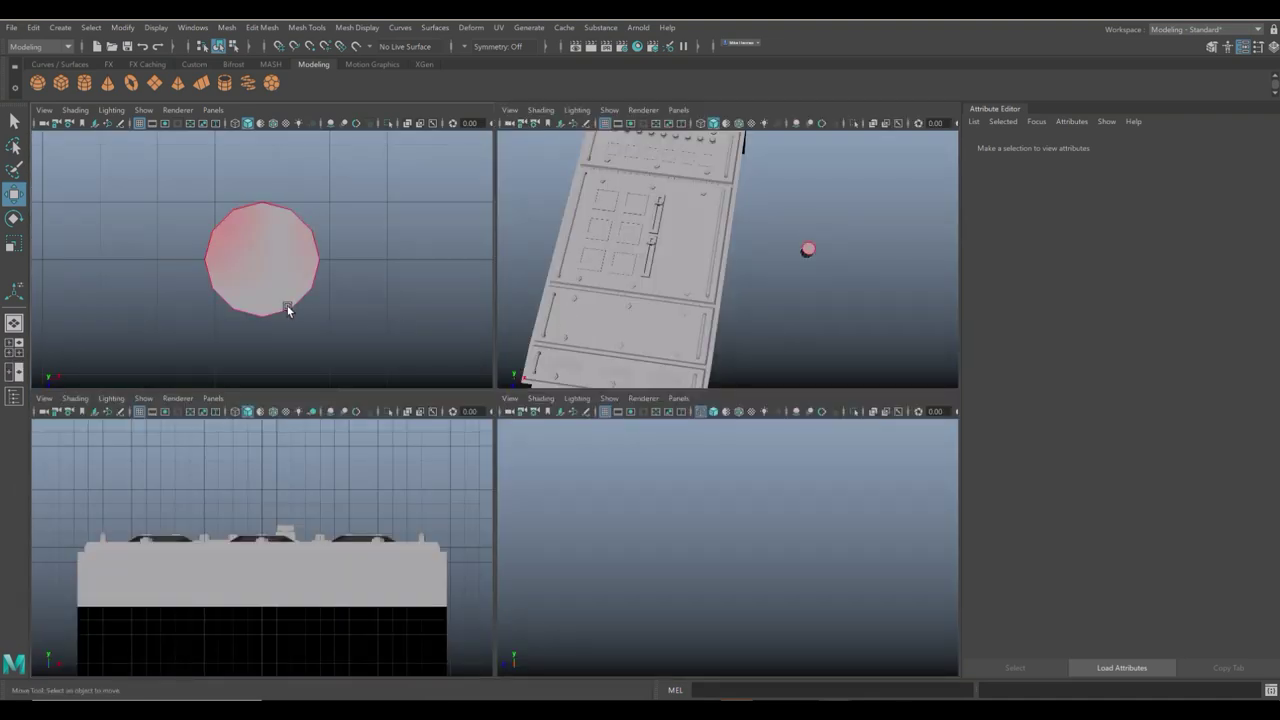
key(space)
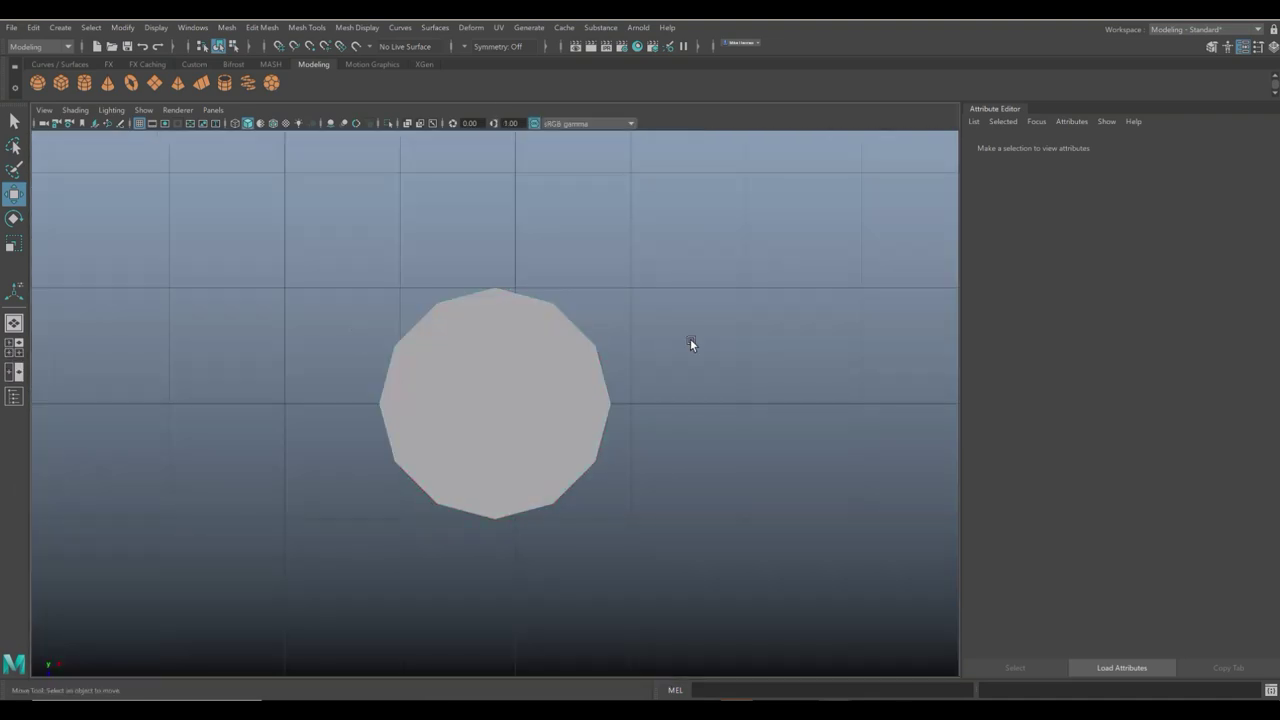
click(1212, 46)
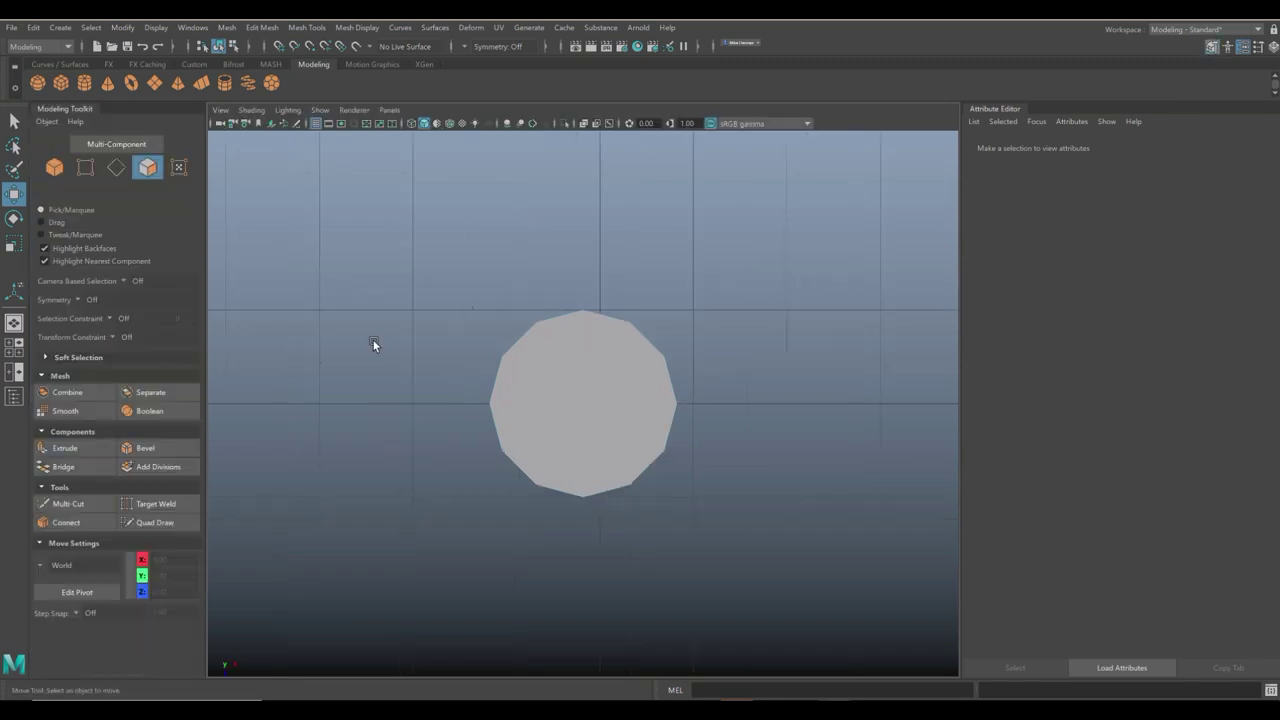
click(78, 503)
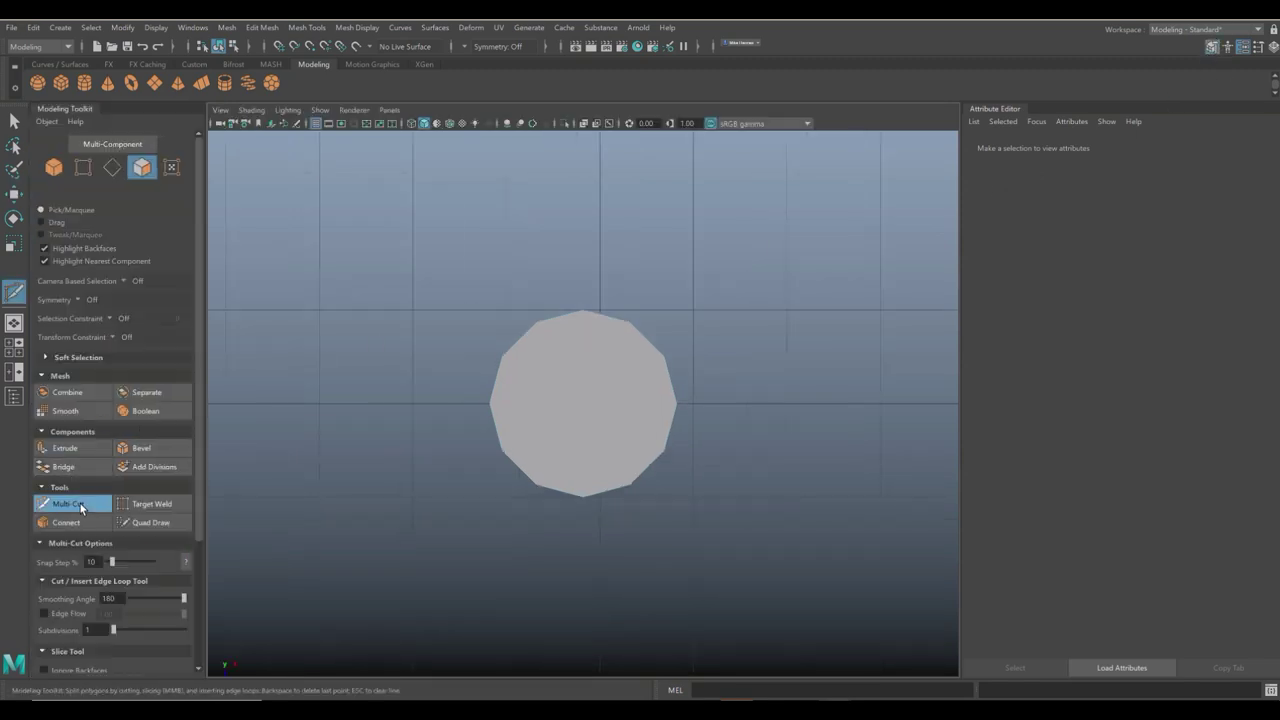
click(676, 405)
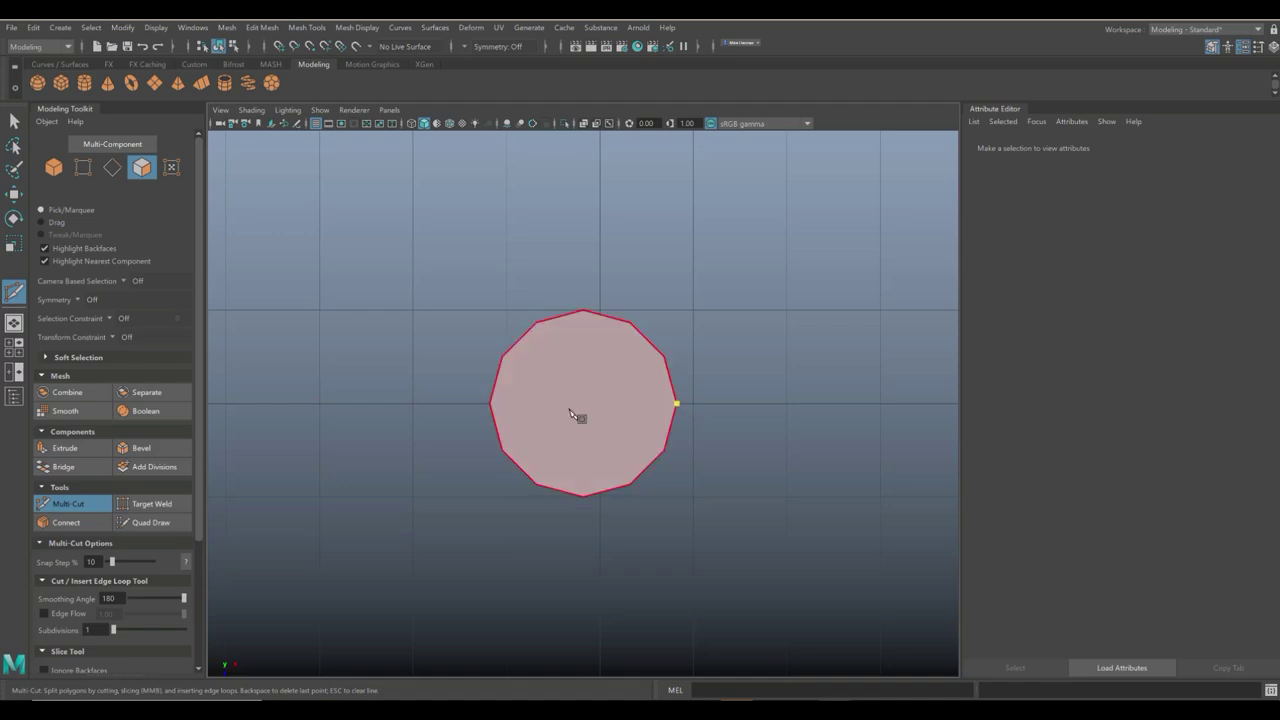
click(490, 404)
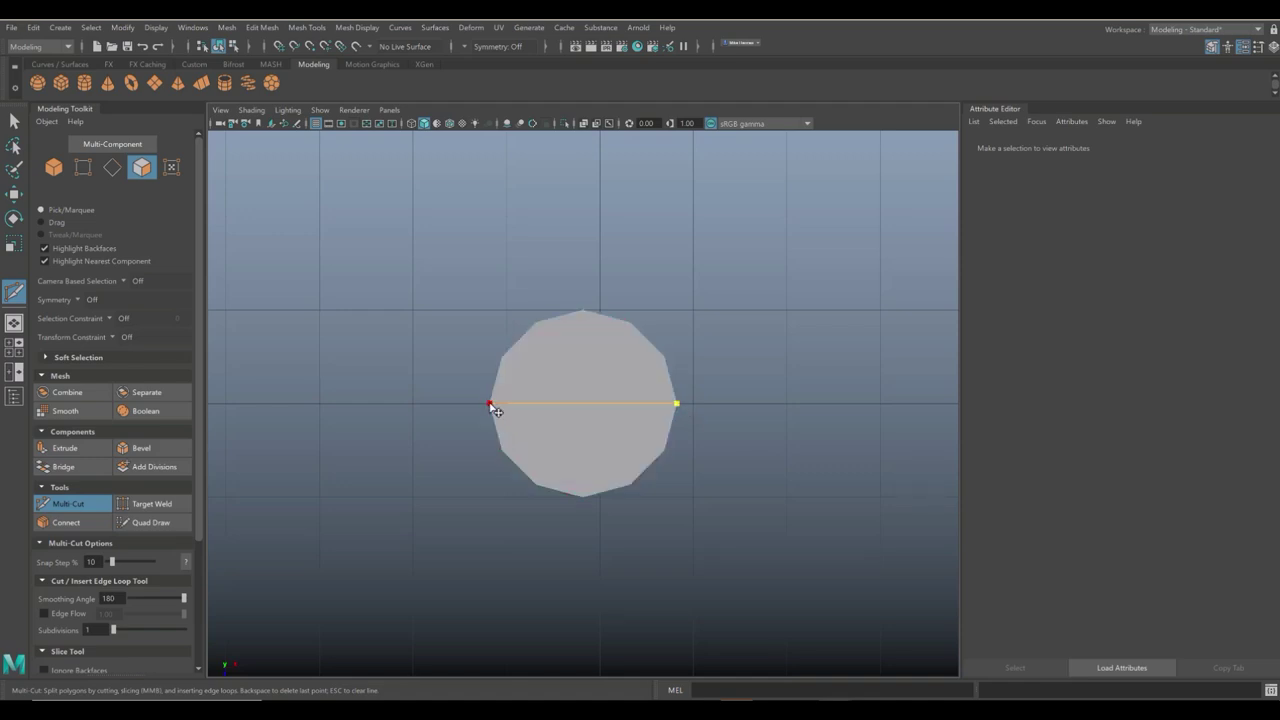
key(Return)
click(505, 360)
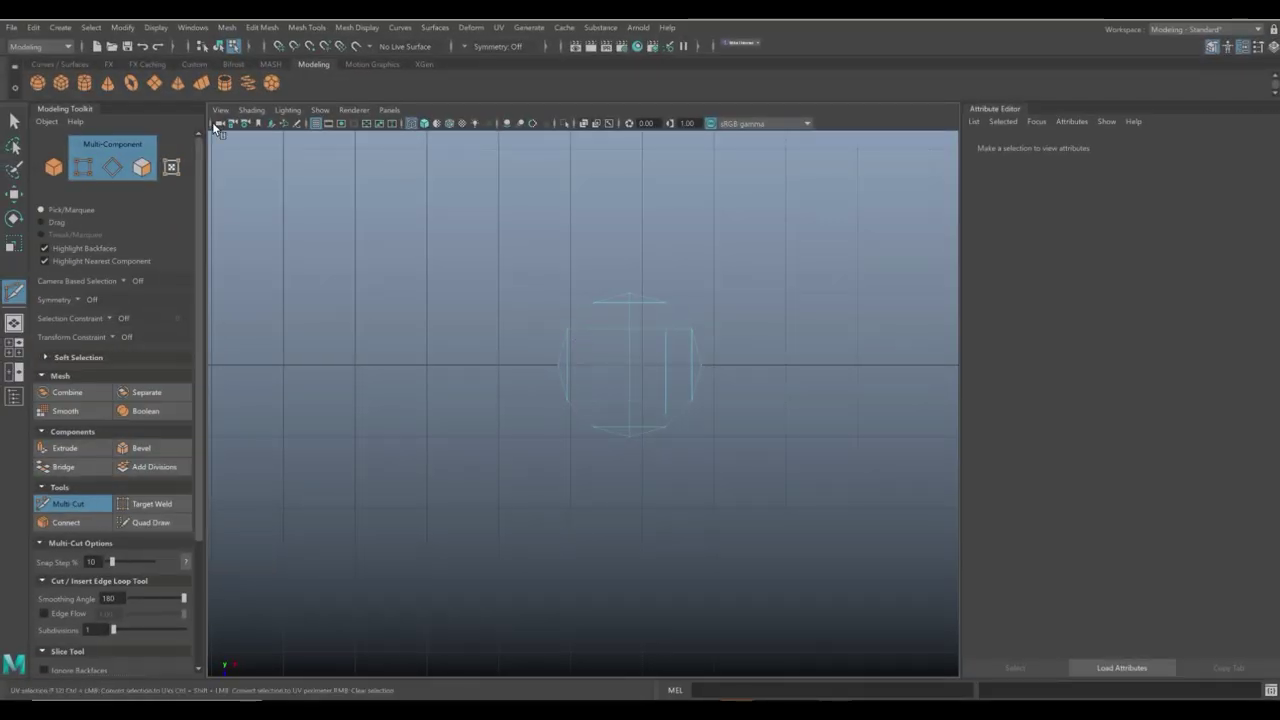
click(1211, 46)
click(14, 346)
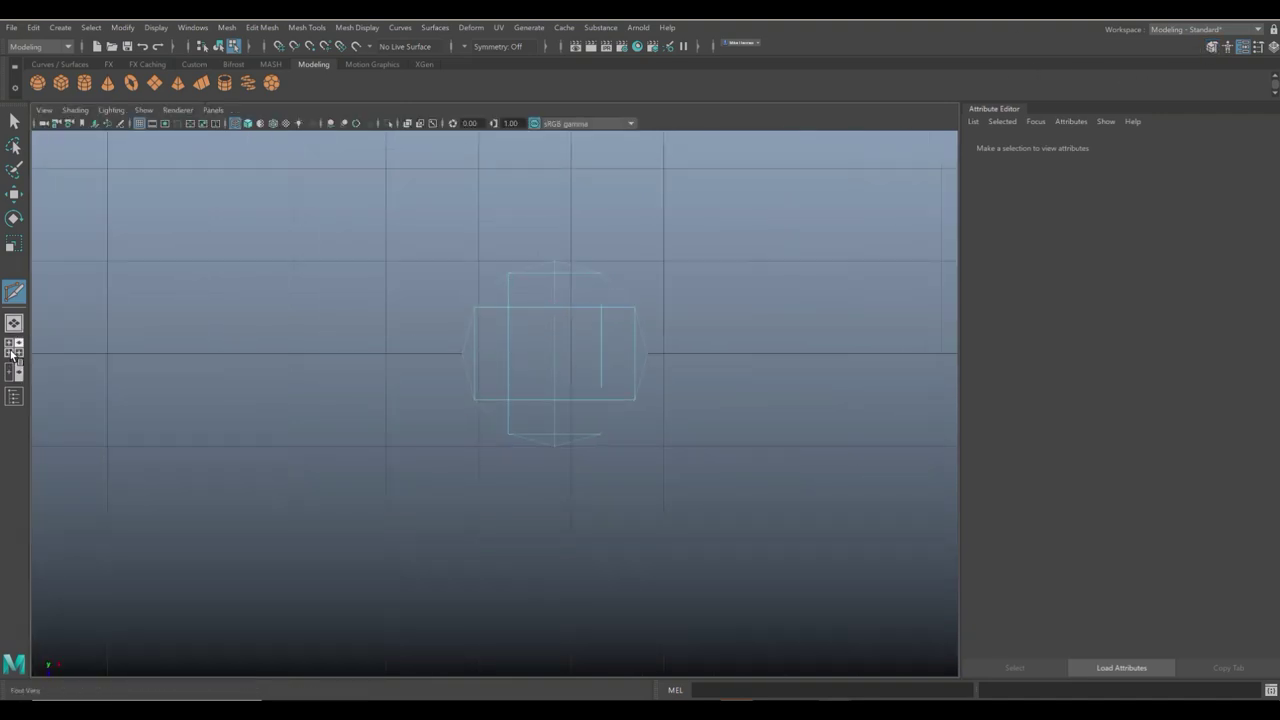
key(space)
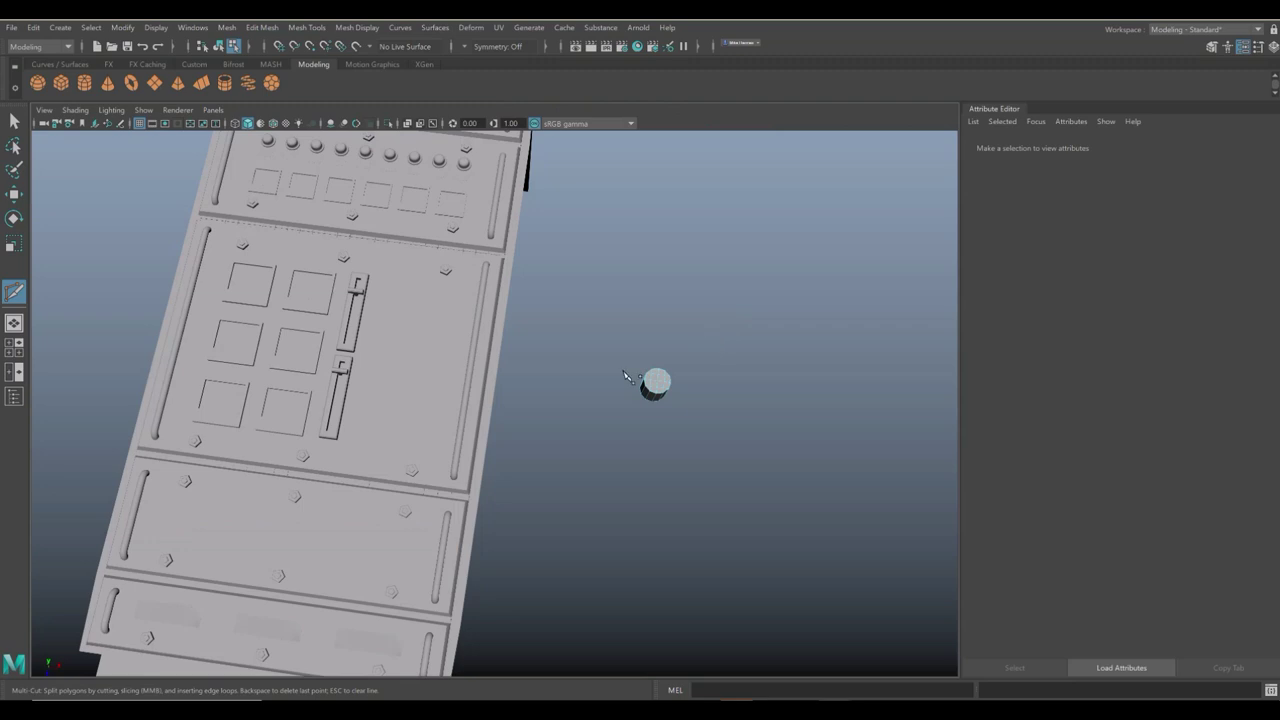
Extrude the two middle rows of cap faces along X upward to about Y 1.6, forming a raised block.
scroll(628, 380, down, 5)
scroll(651, 406, up, 10)
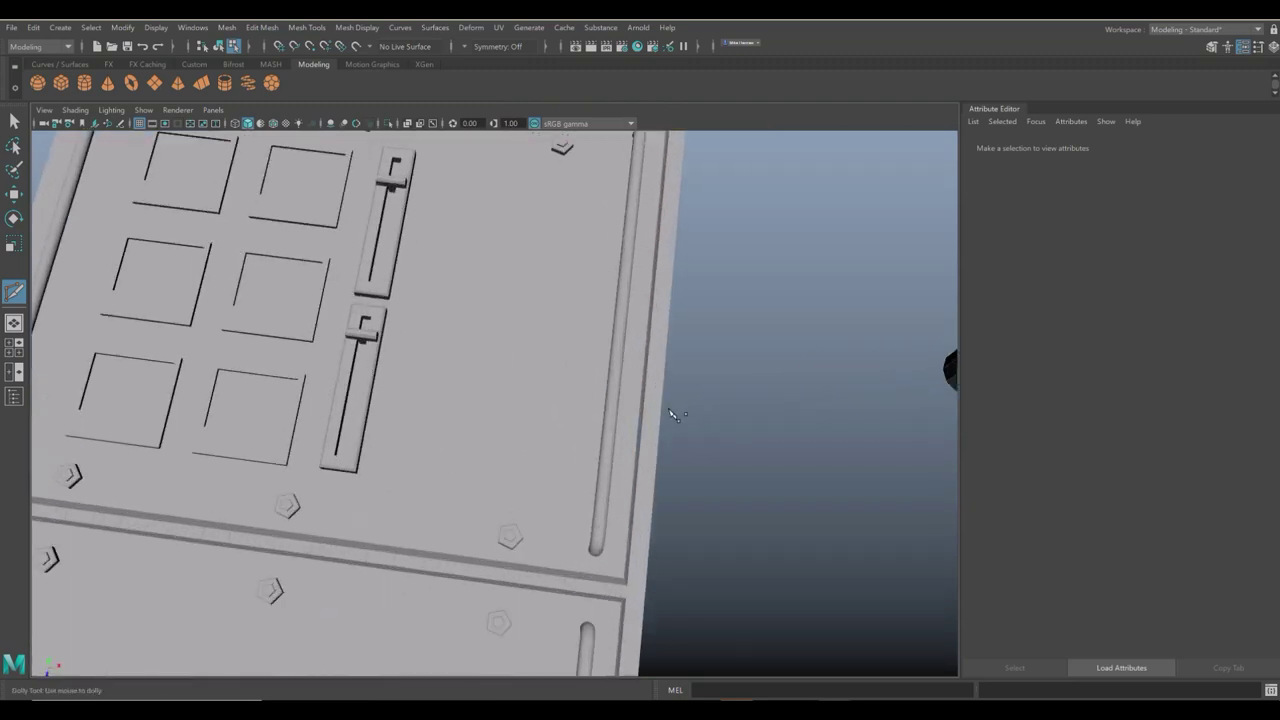
key(q)
scroll(724, 397, down, 3)
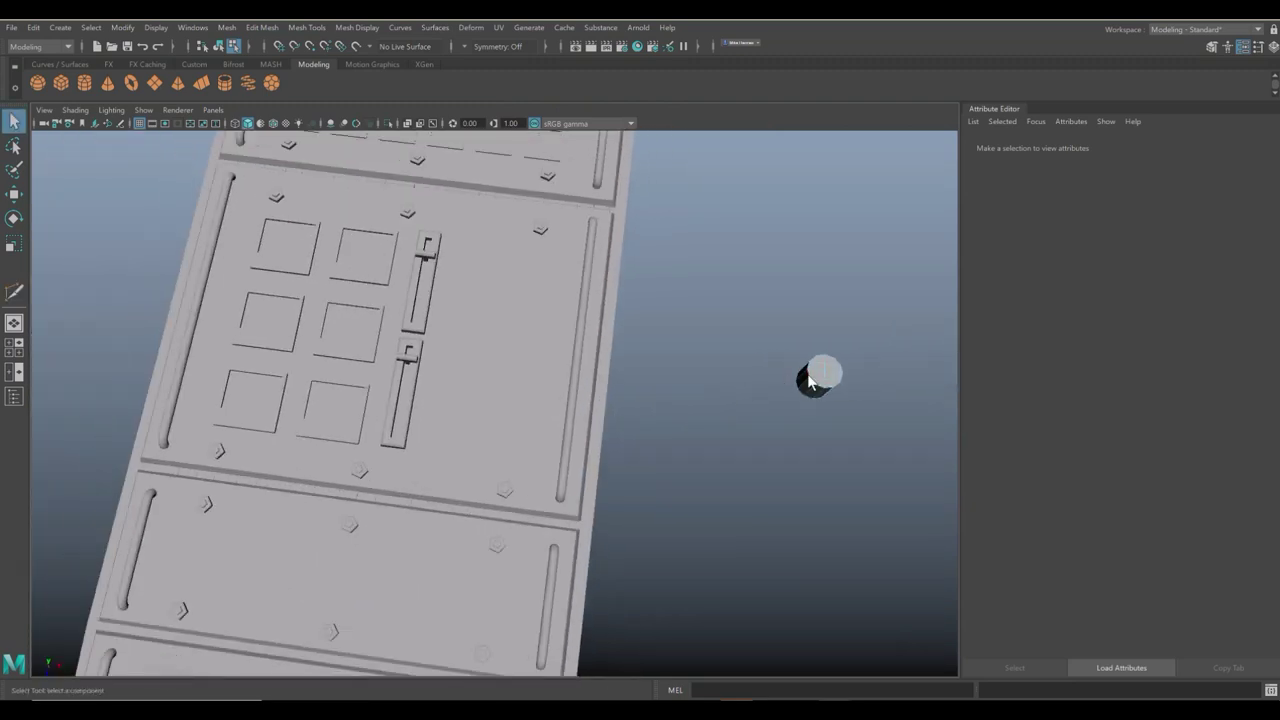
right_drag(810, 380, 850, 333)
key(f)
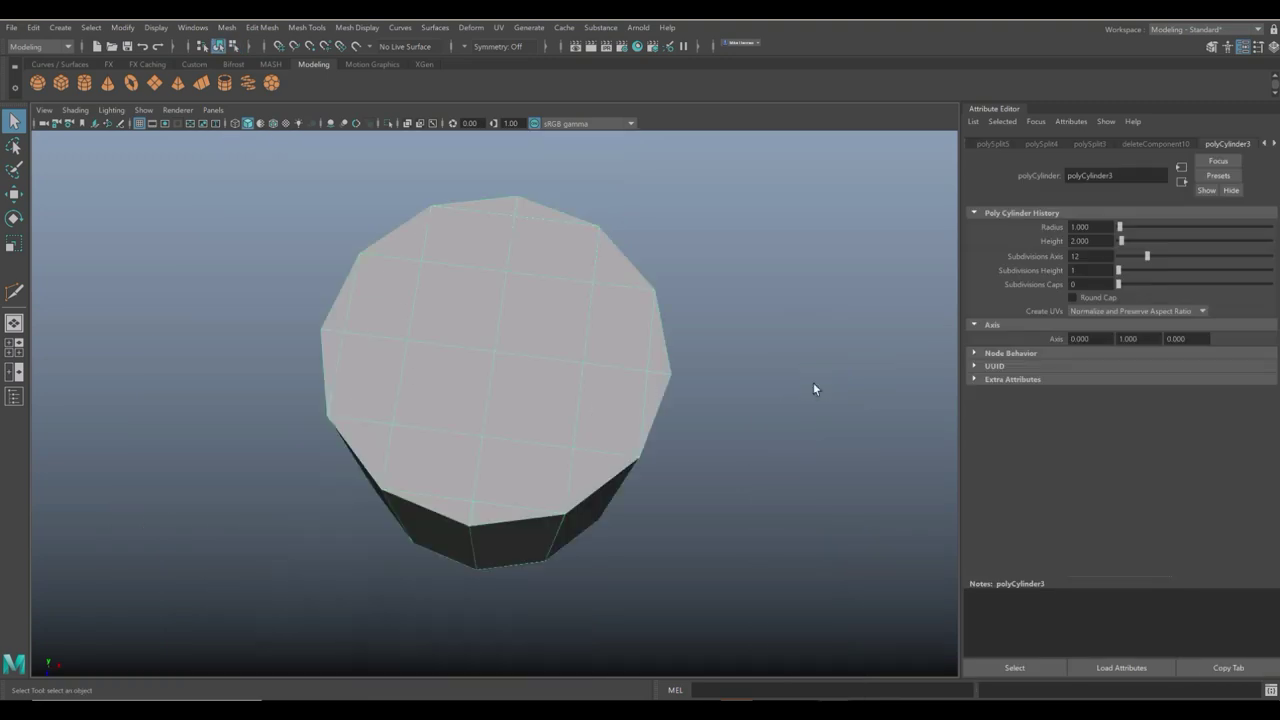
alt+drag(814, 386, 736, 417)
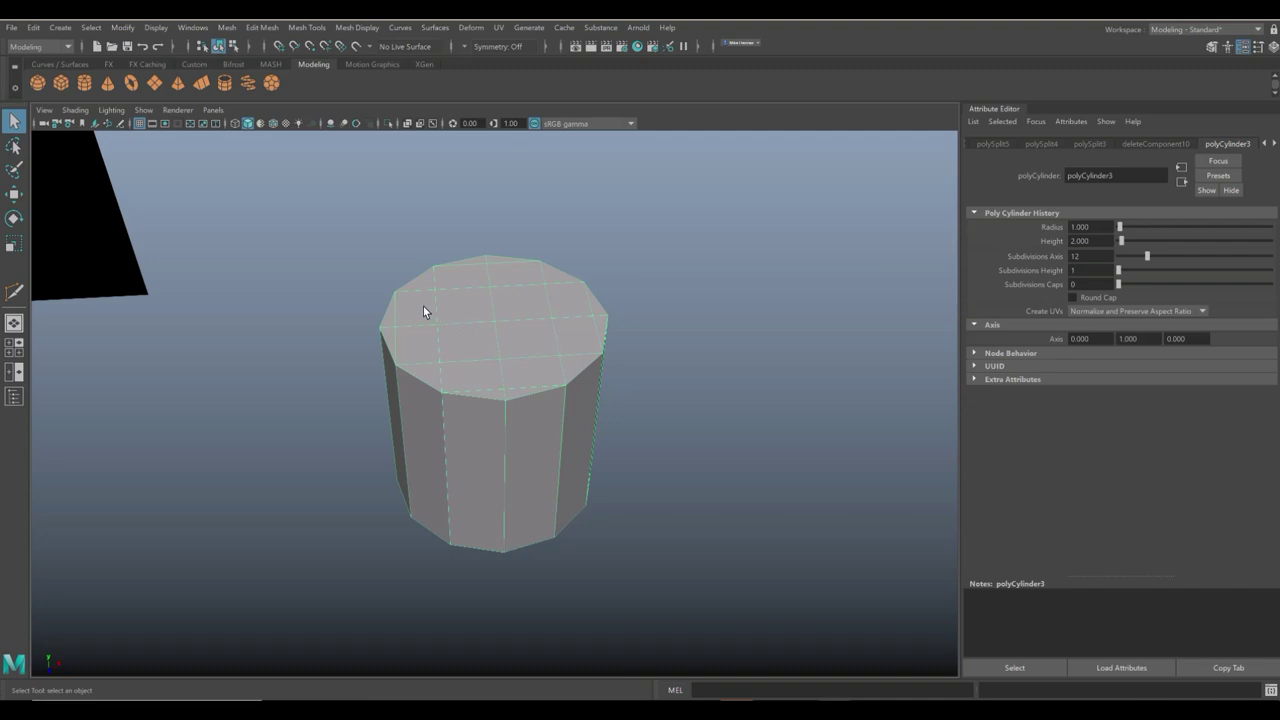
right_drag(423, 306, 435, 344)
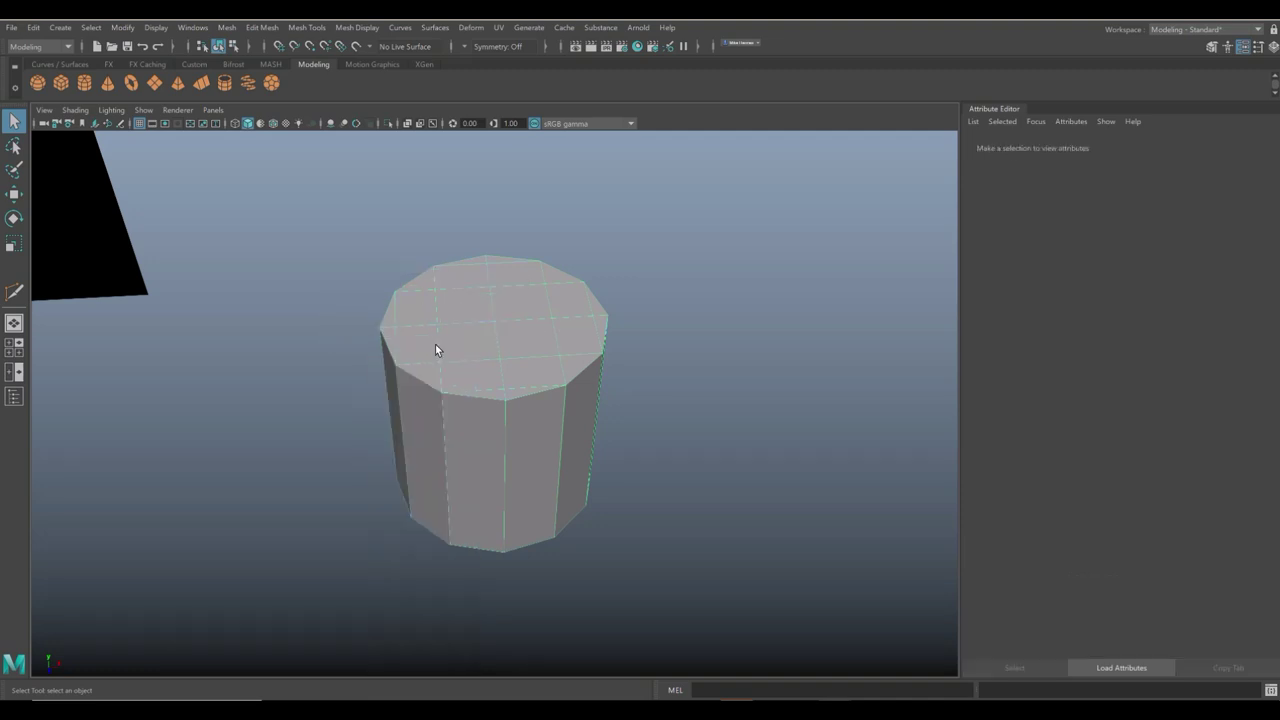
mouse_move(420, 300)
mouse_down()
mouse_move(555, 303)
mouse_move(567, 341)
mouse_move(431, 339)
mouse_up()
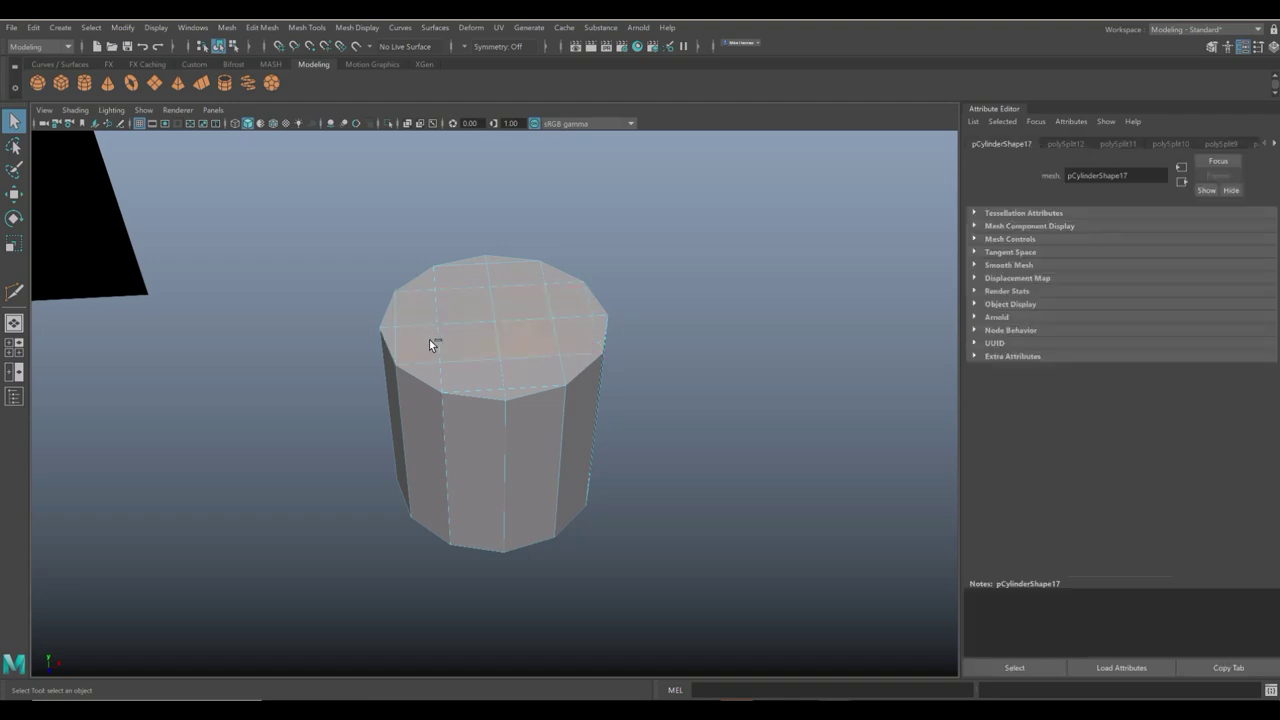
key(ctrl+e)
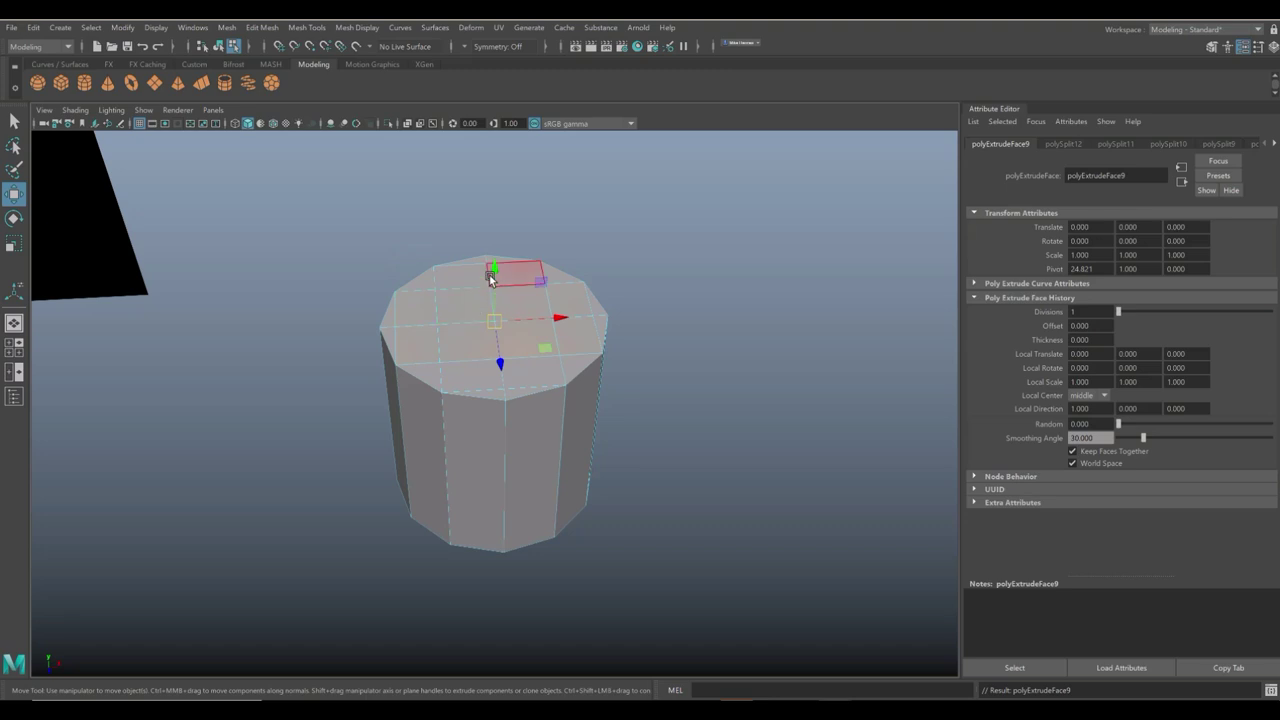
drag(492, 265, 494, 204)
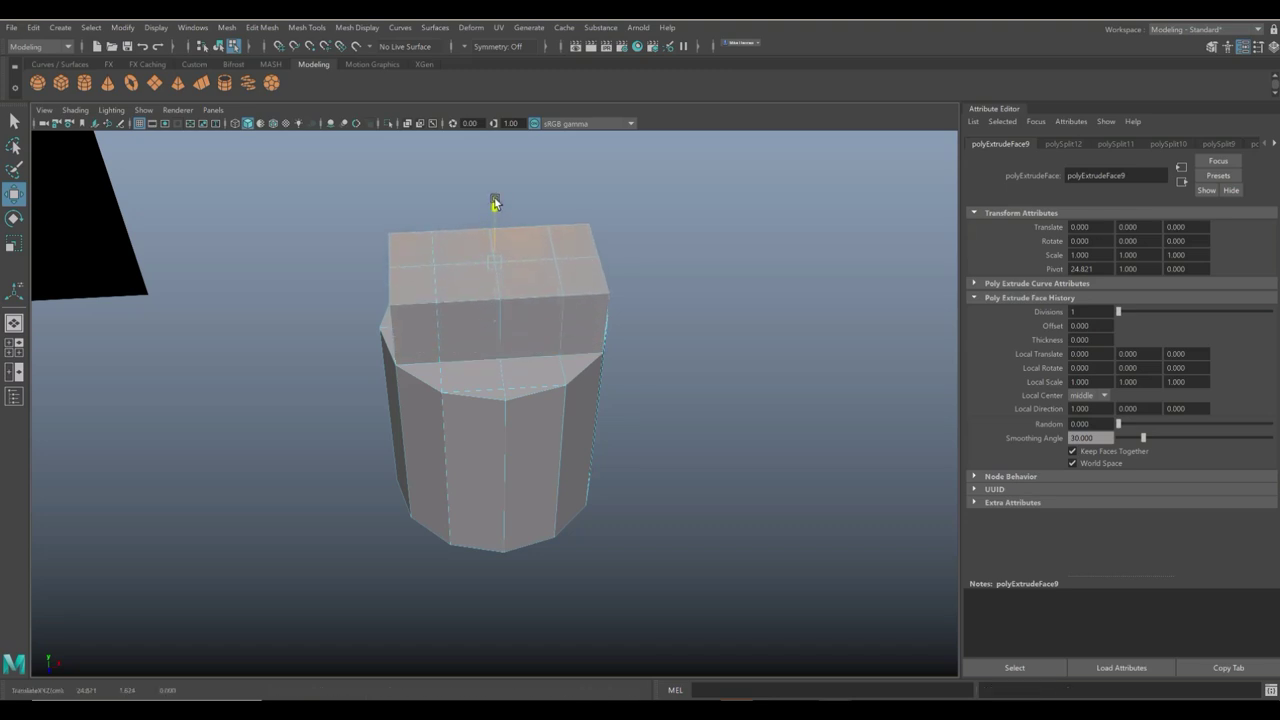
Scale the raised block's top faces narrower along Z to give it sloped long sides.
mouse_move(530, 292)
alt+mouse_down()
mouse_move(563, 309)
mouse_move(514, 302)
alt+mouse_up()
key(r)
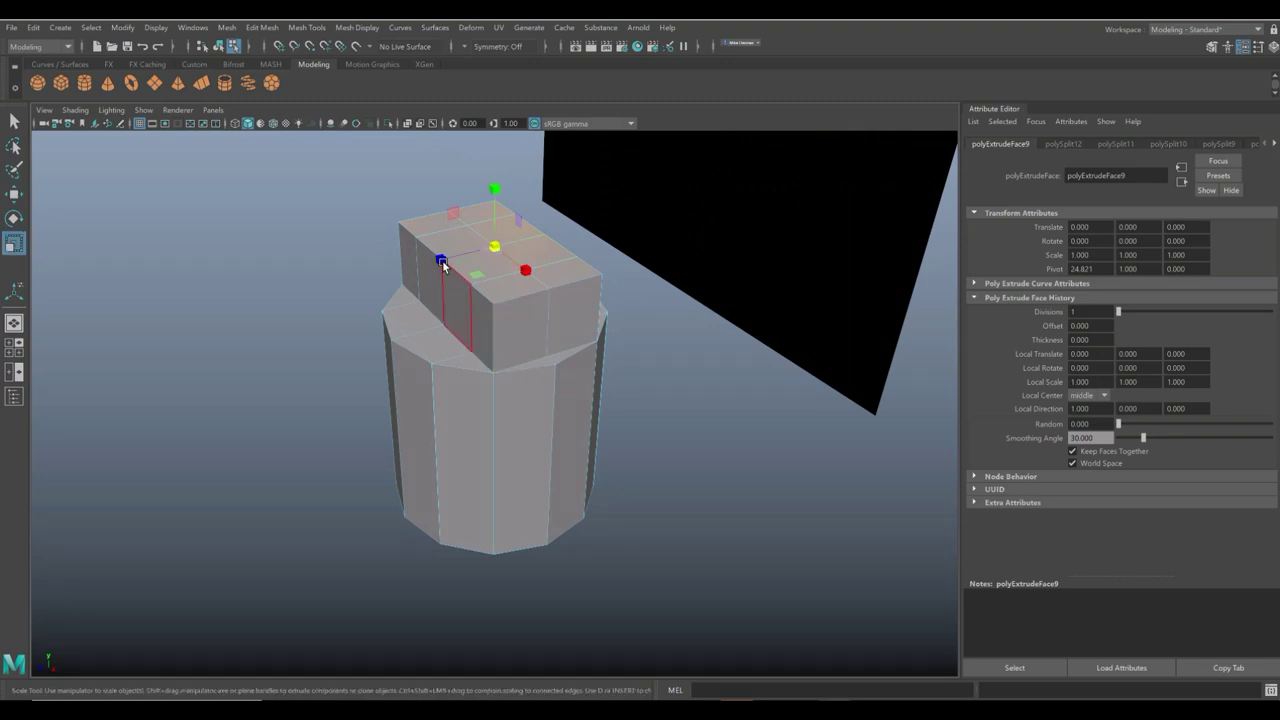
mouse_move(442, 260)
mouse_down()
mouse_move(457, 252)
mouse_move(456, 268)
mouse_up()
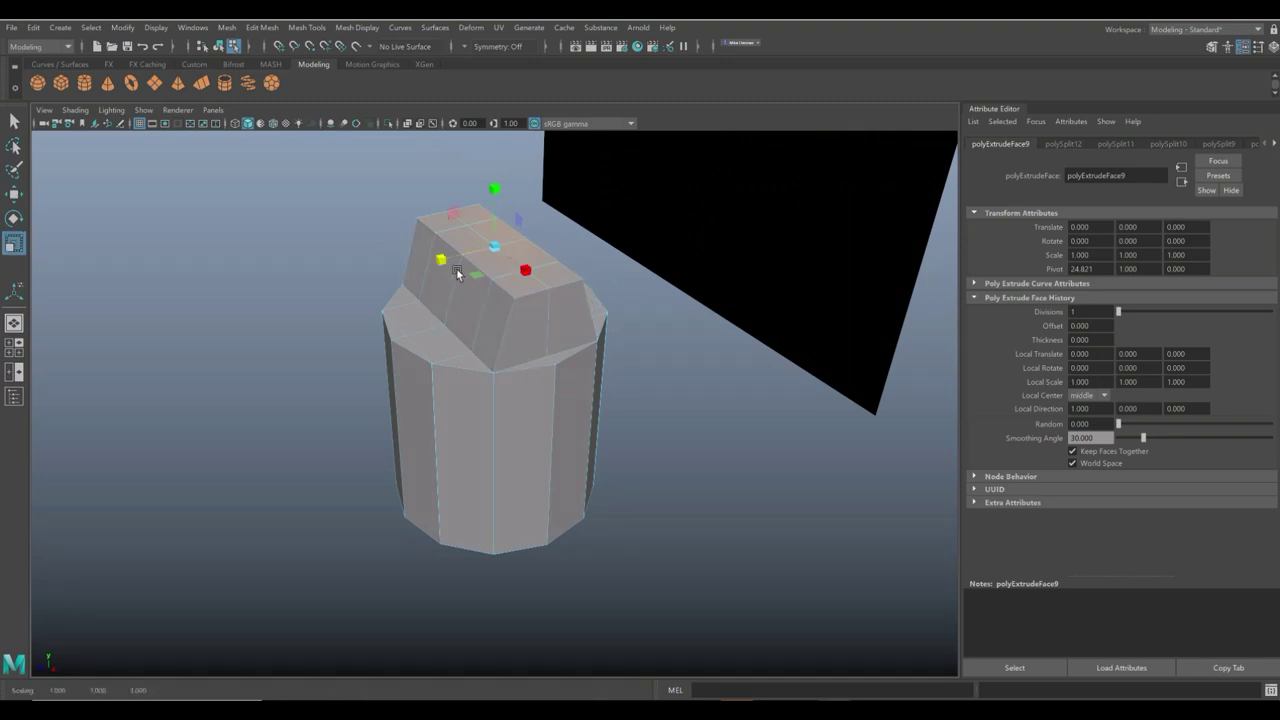
Extrude the faces at both short ends of the block and scale them outward along X by about 1.43.
right_click(530, 329)
click(530, 367)
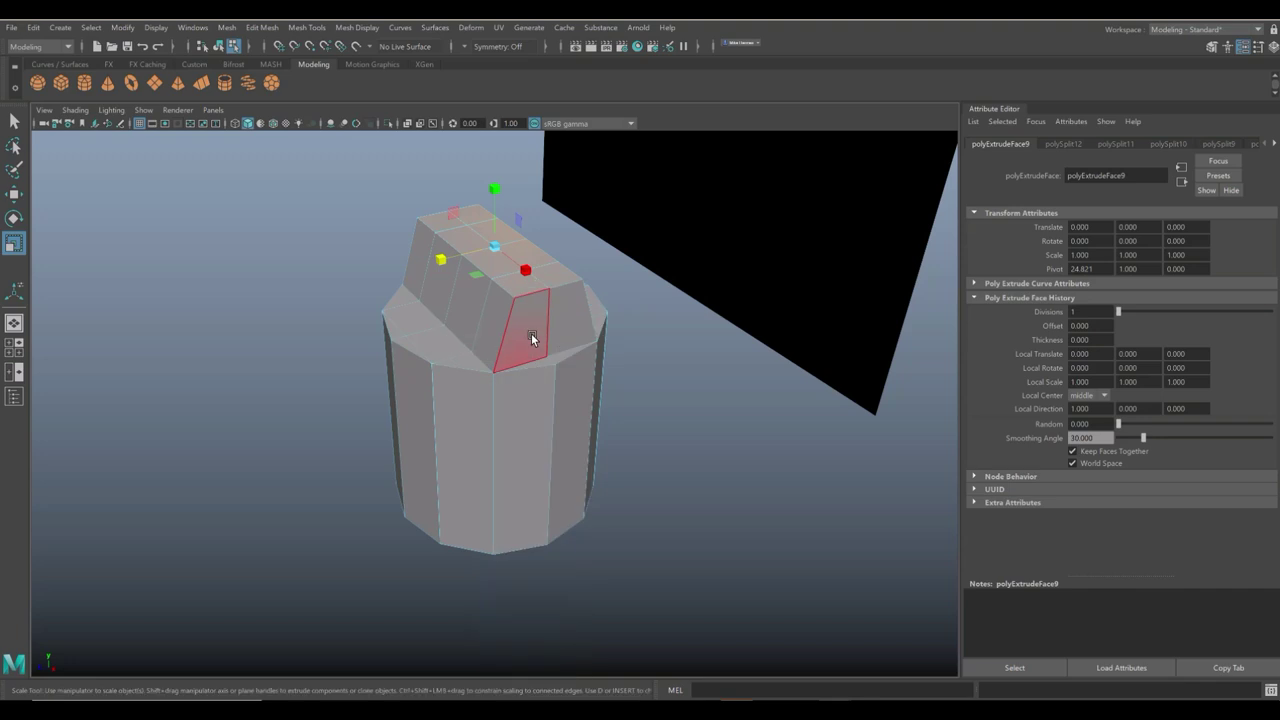
click(531, 333)
alt+drag(224, 435, 320, 434)
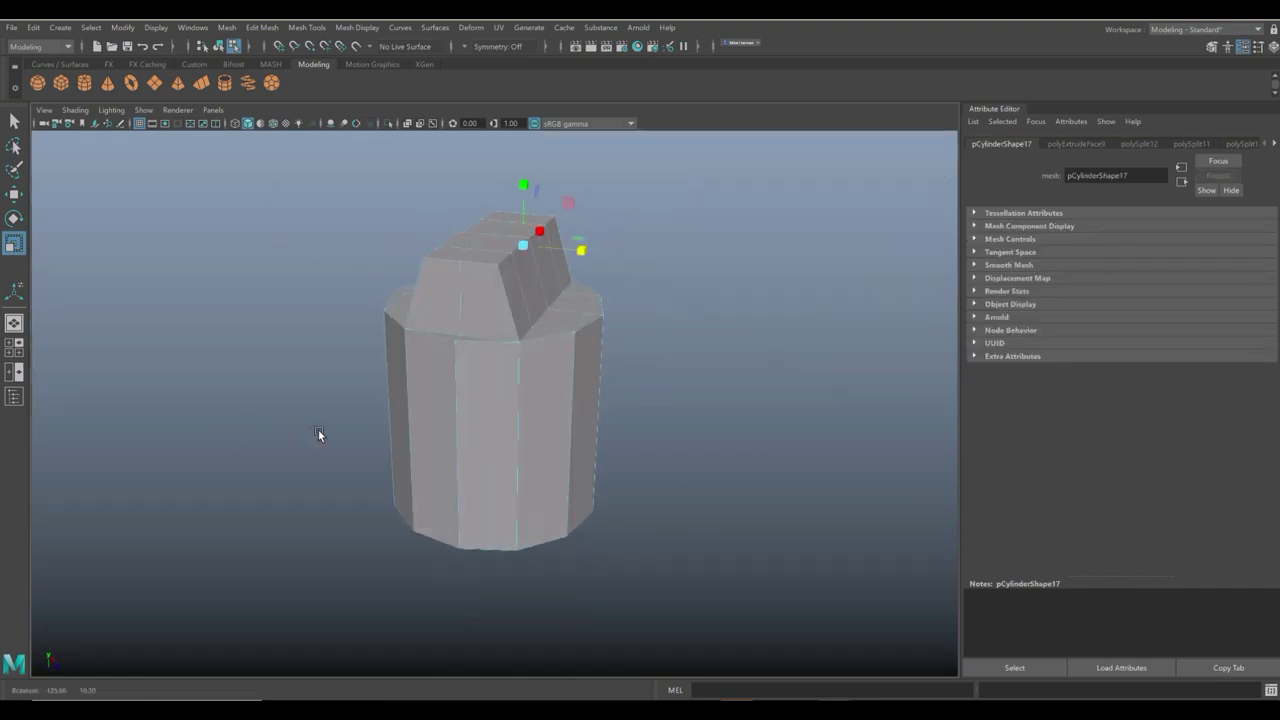
alt+drag(478, 383, 552, 447)
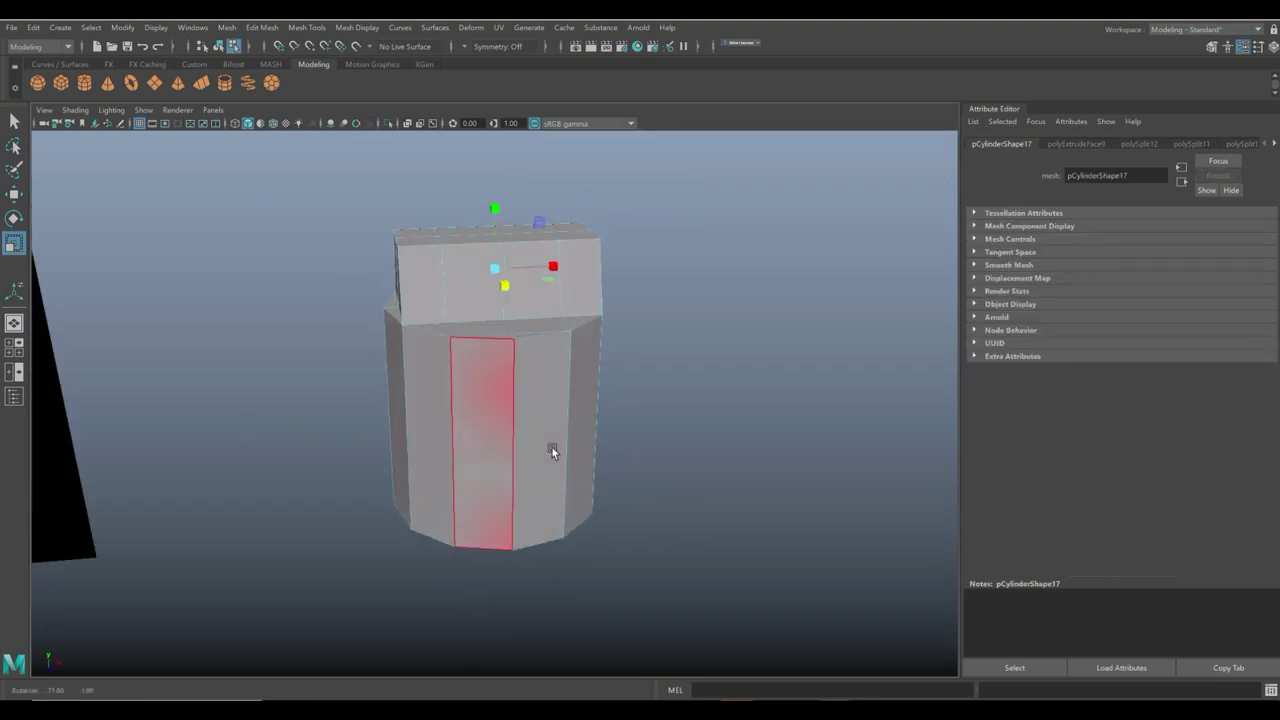
key(ctrl+e)
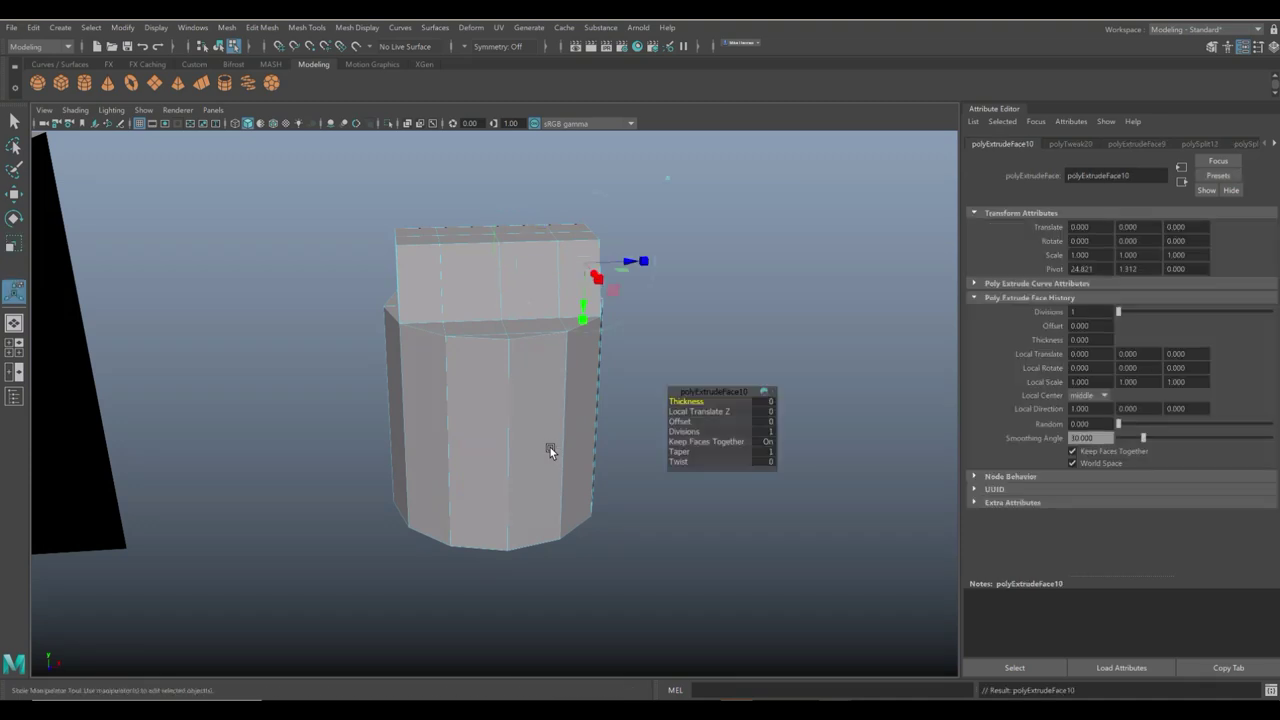
key(r)
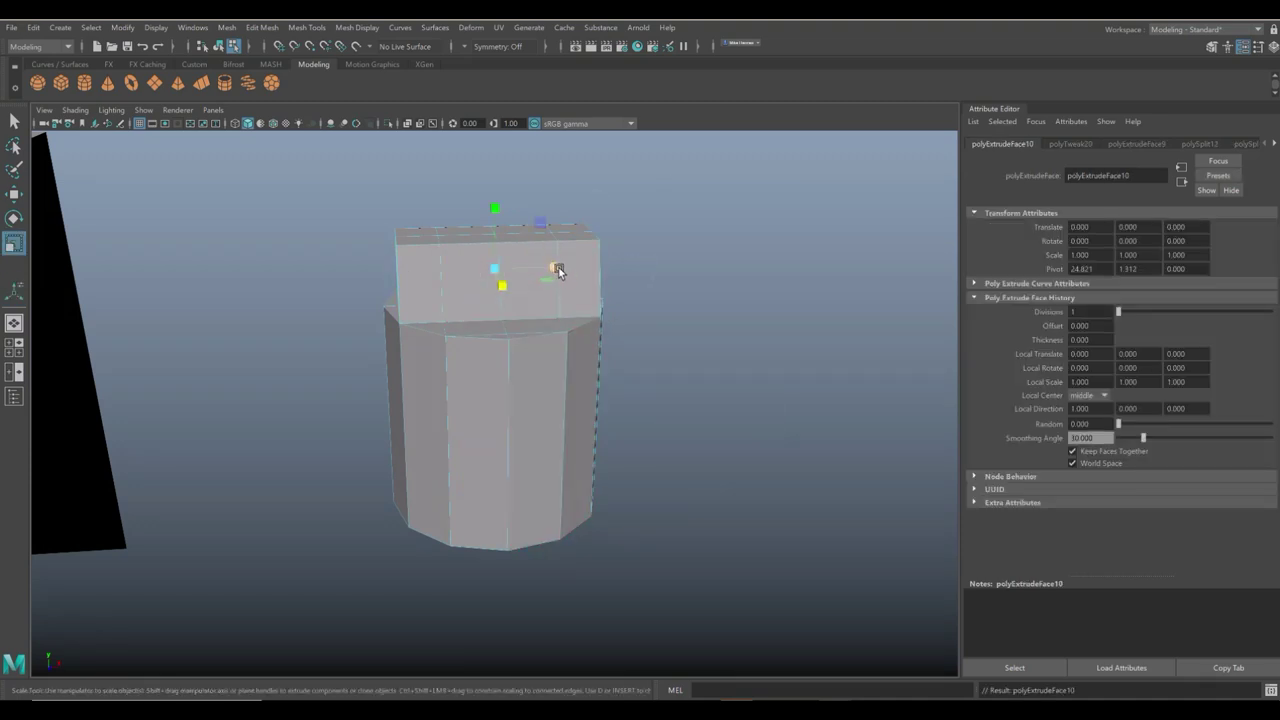
drag(557, 270, 580, 270)
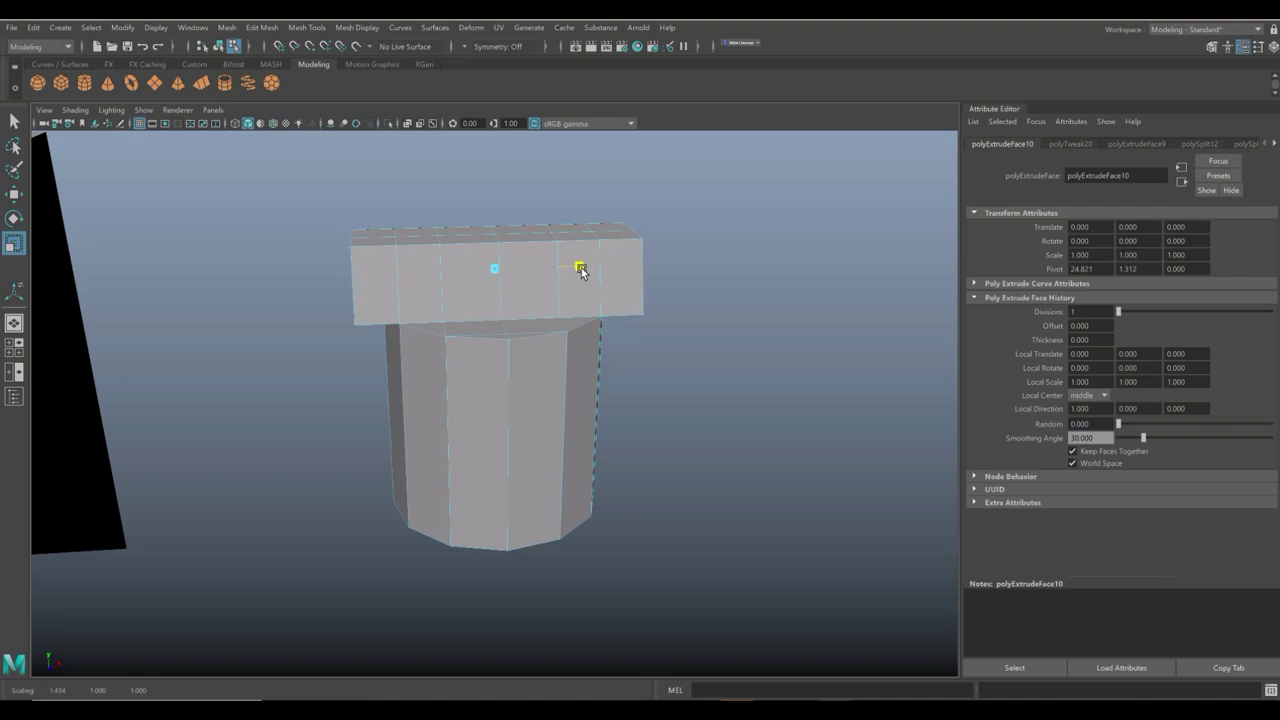
Pull the block's panel-side end vertices out to about X 20.9 and raise the cylinder's bottom vertices to shorten the base.
alt+drag(516, 456, 520, 455)
right_drag(412, 256, 342, 267)
alt+drag(342, 267, 265, 360)
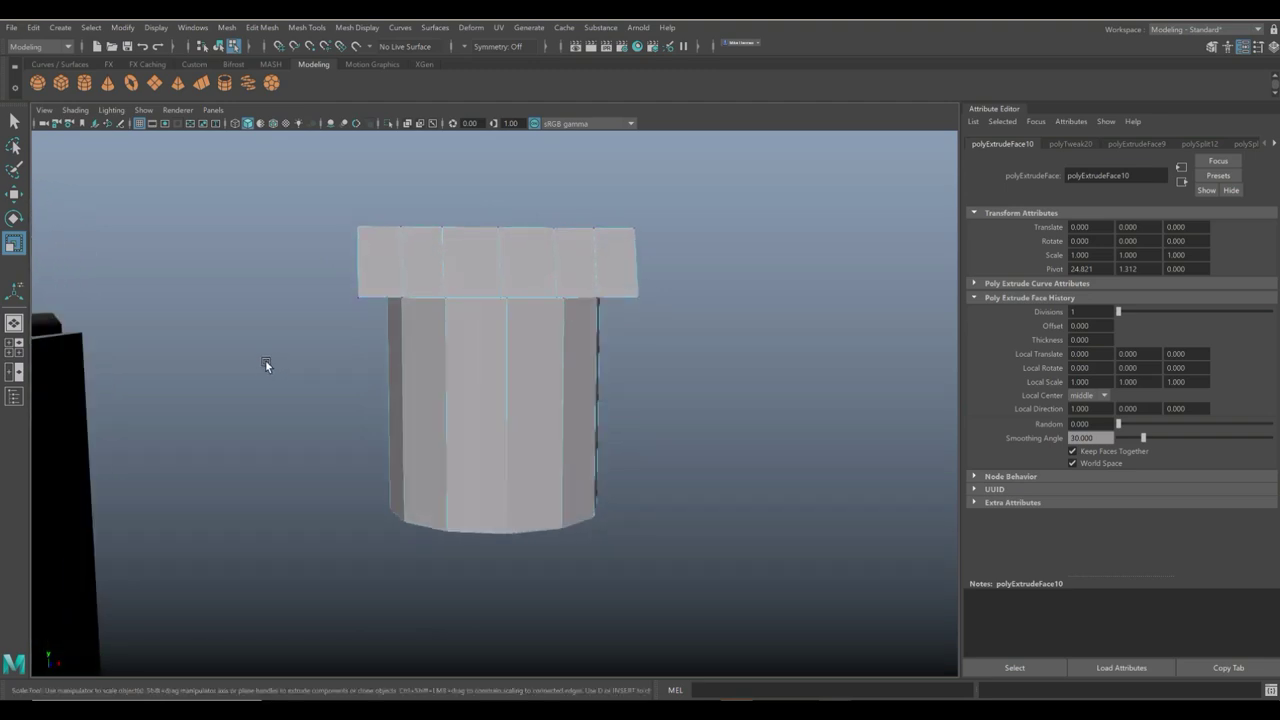
drag(373, 372, 376, 380)
scroll(379, 446, down, 3)
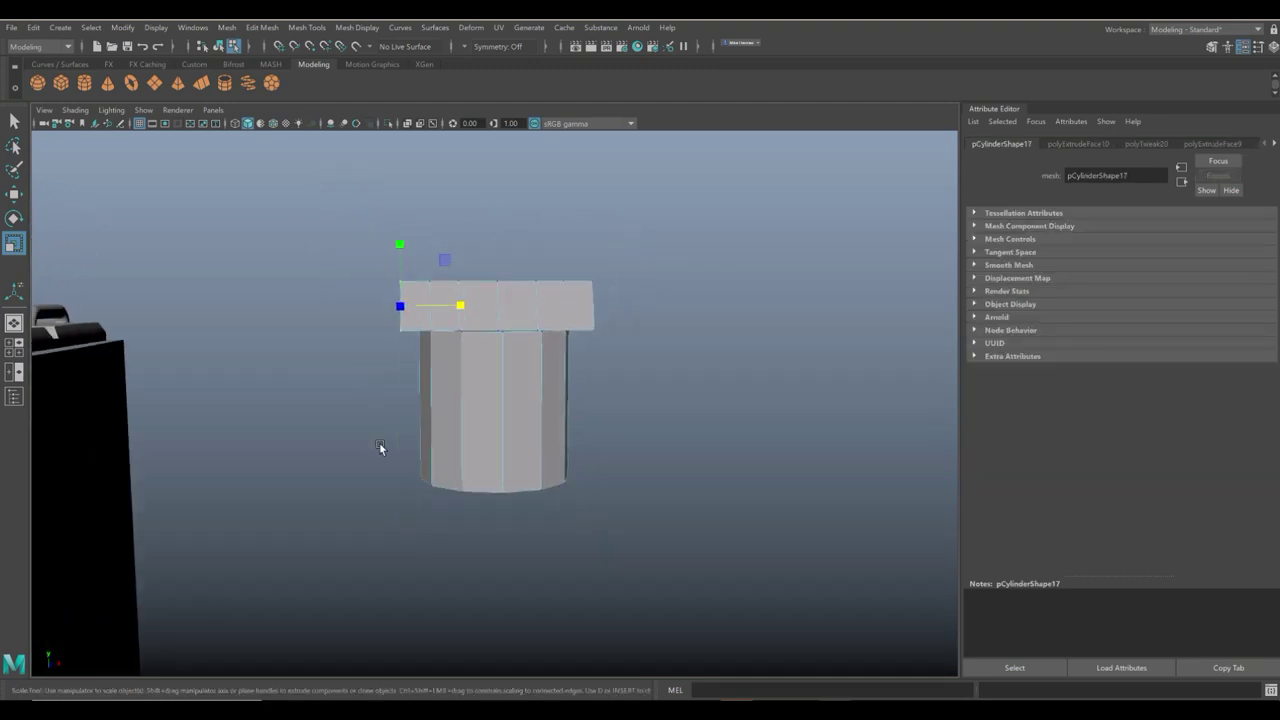
key(w)
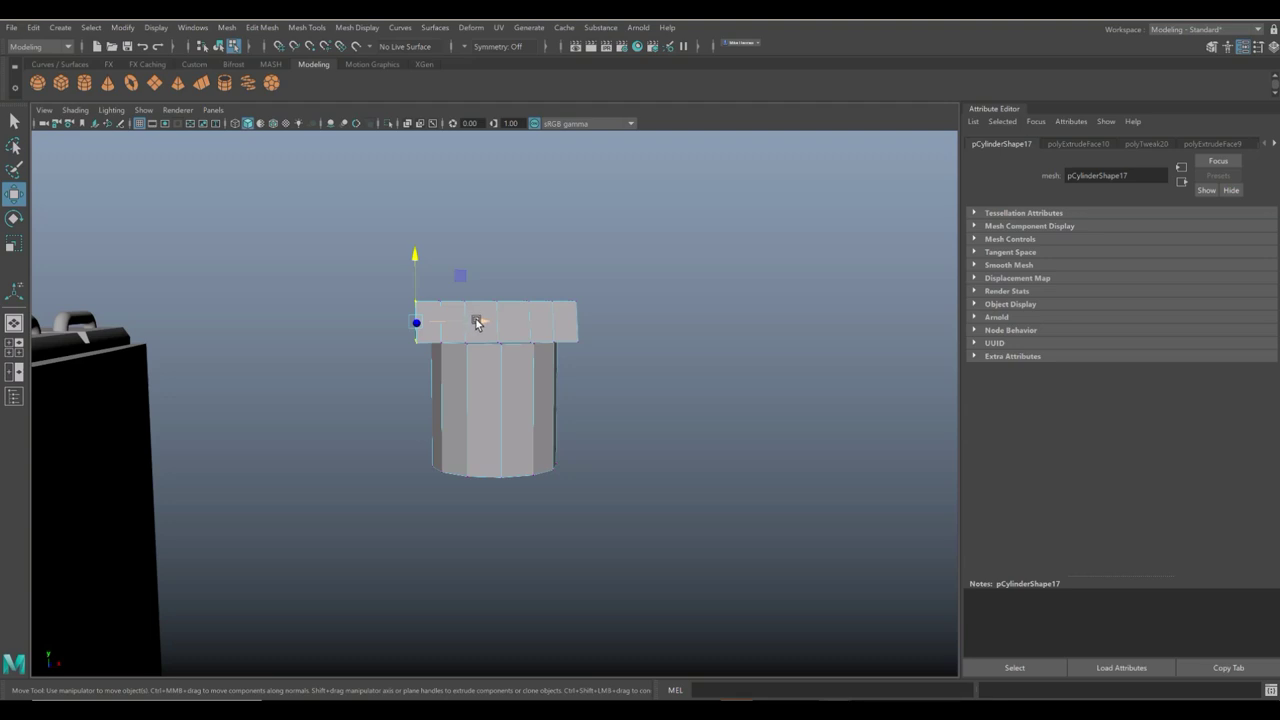
drag(477, 321, 313, 343)
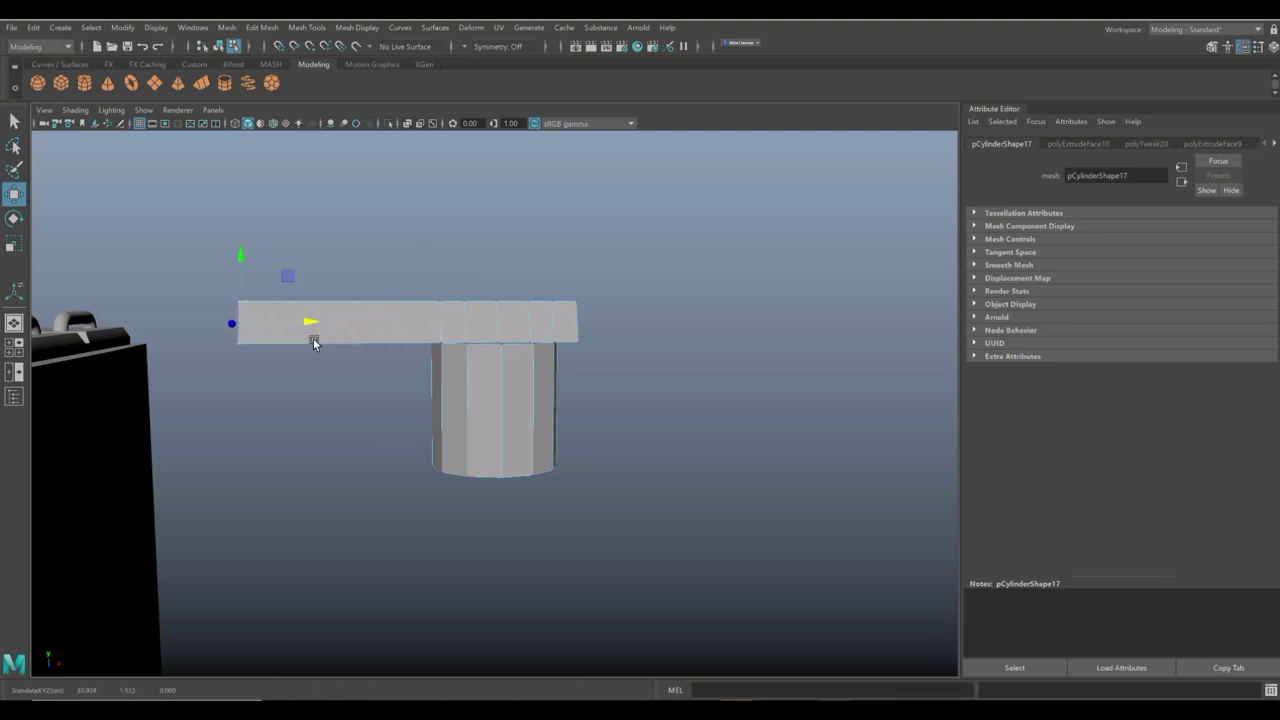
drag(361, 445, 541, 567)
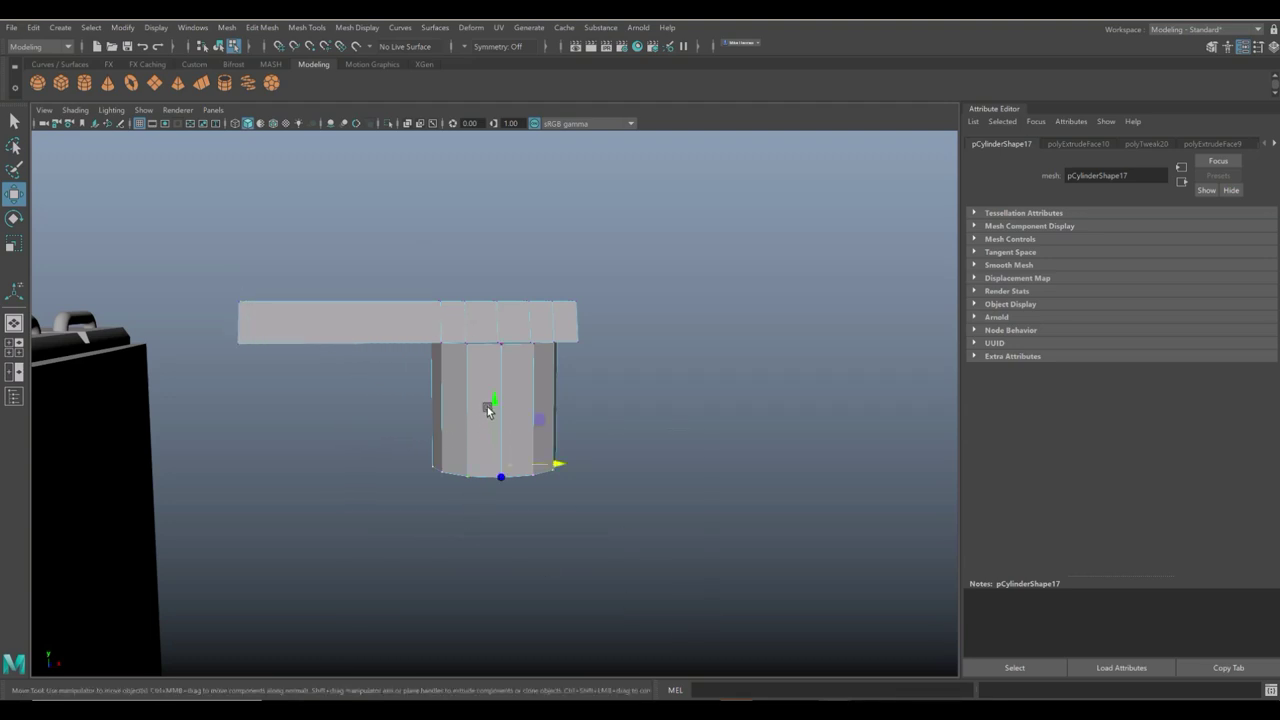
drag(487, 410, 475, 463)
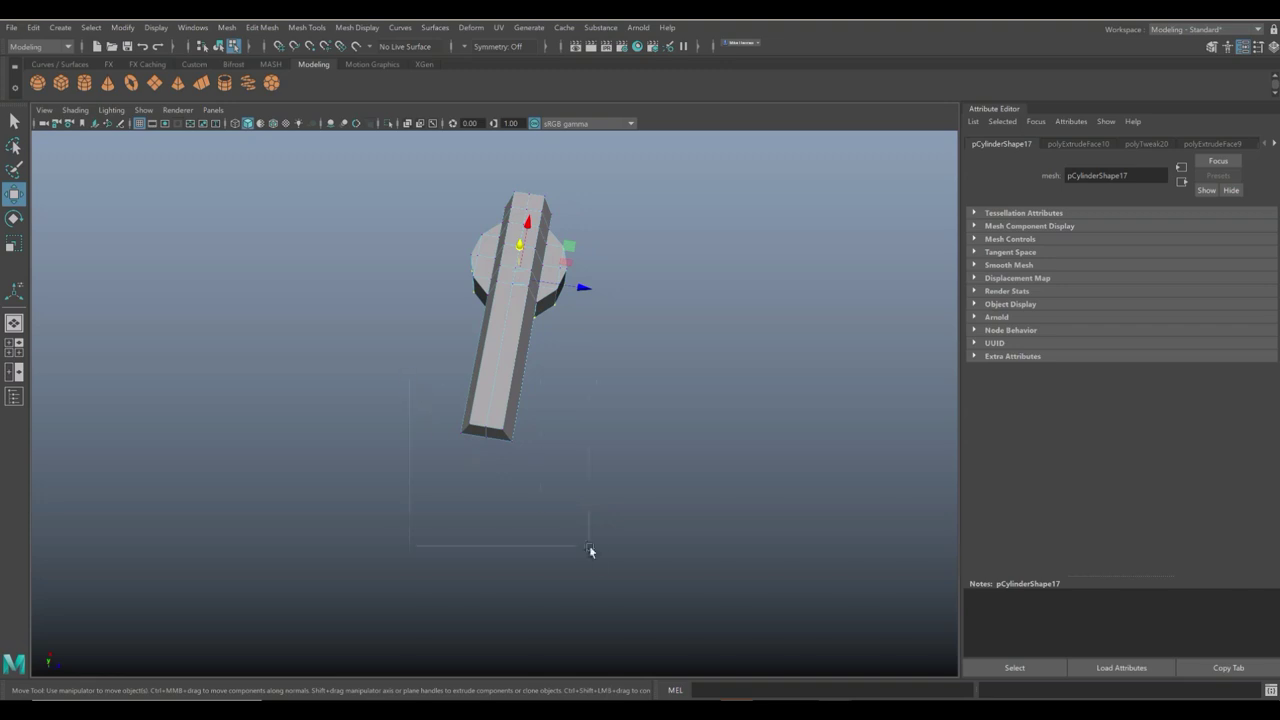
Scale the vertices at the long handle's tip inward along Z so that the handle tapers.
drag(589, 545, 589, 546)
key(r)
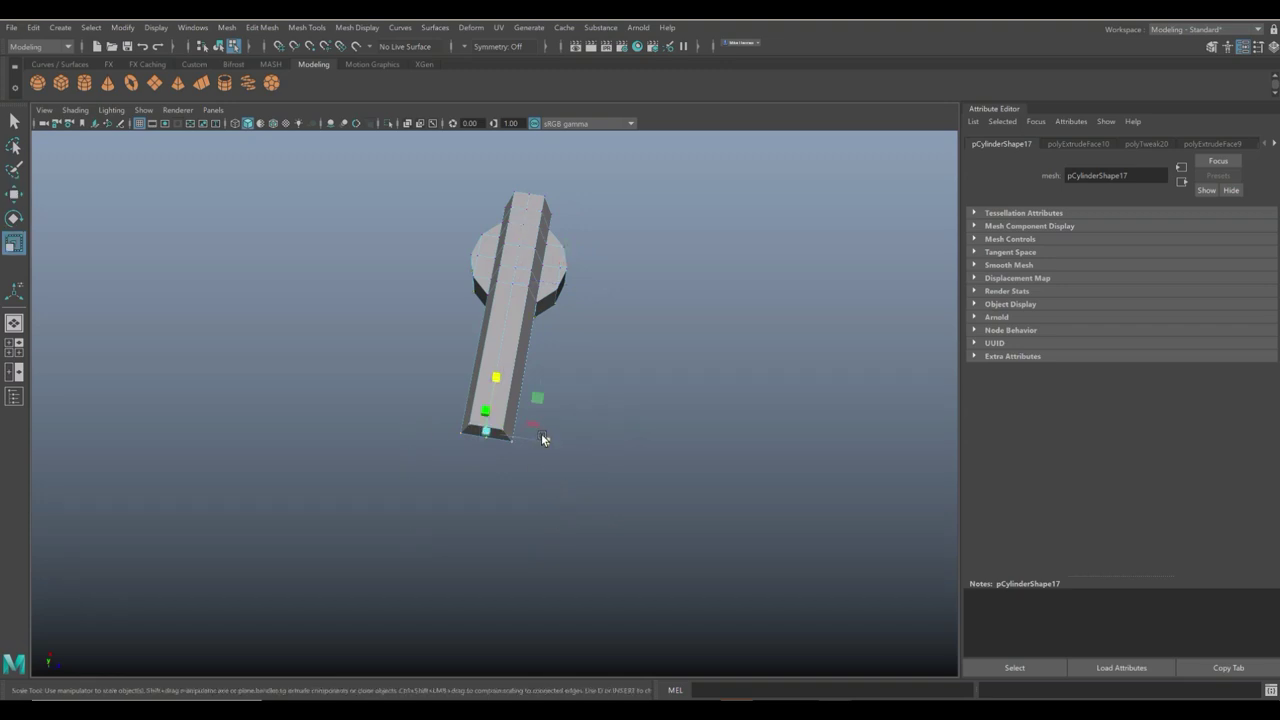
drag(543, 439, 507, 444)
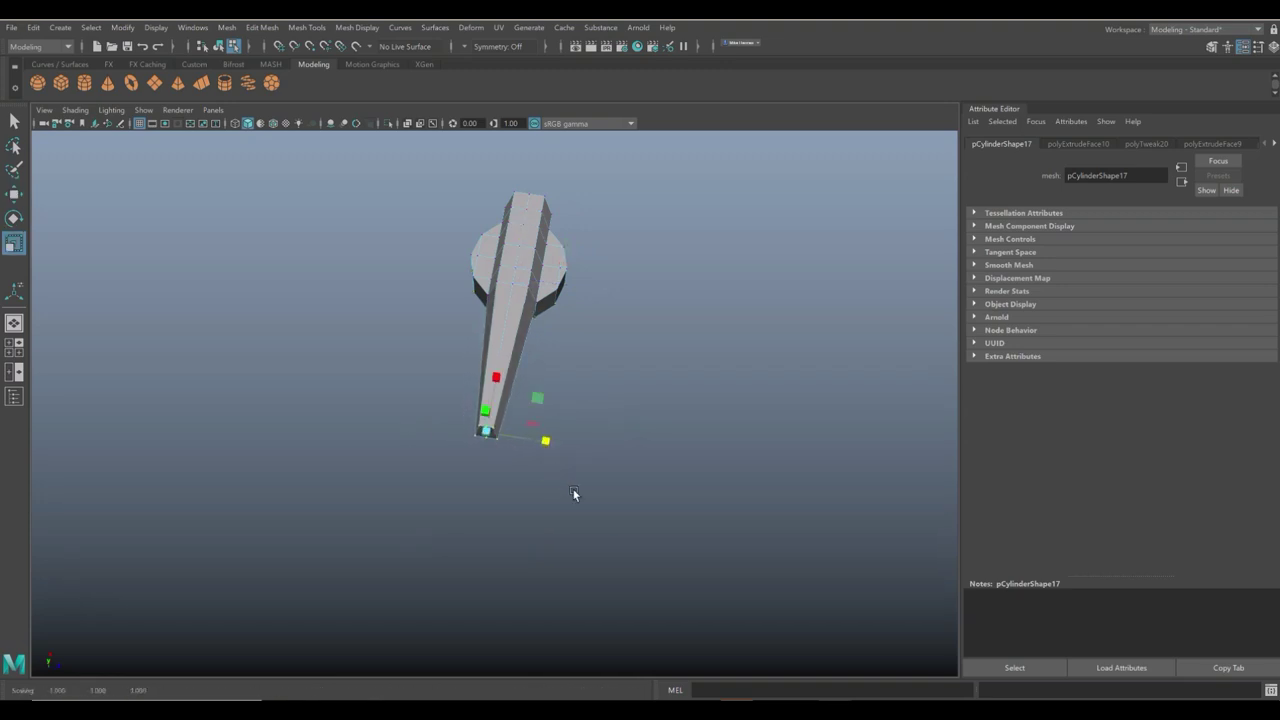
Scale the vertices at the handle's short end inward along Z, working in the top view.
alt+drag(573, 493, 762, 541)
alt+middle_drag(772, 521, 557, 555)
click(14, 347)
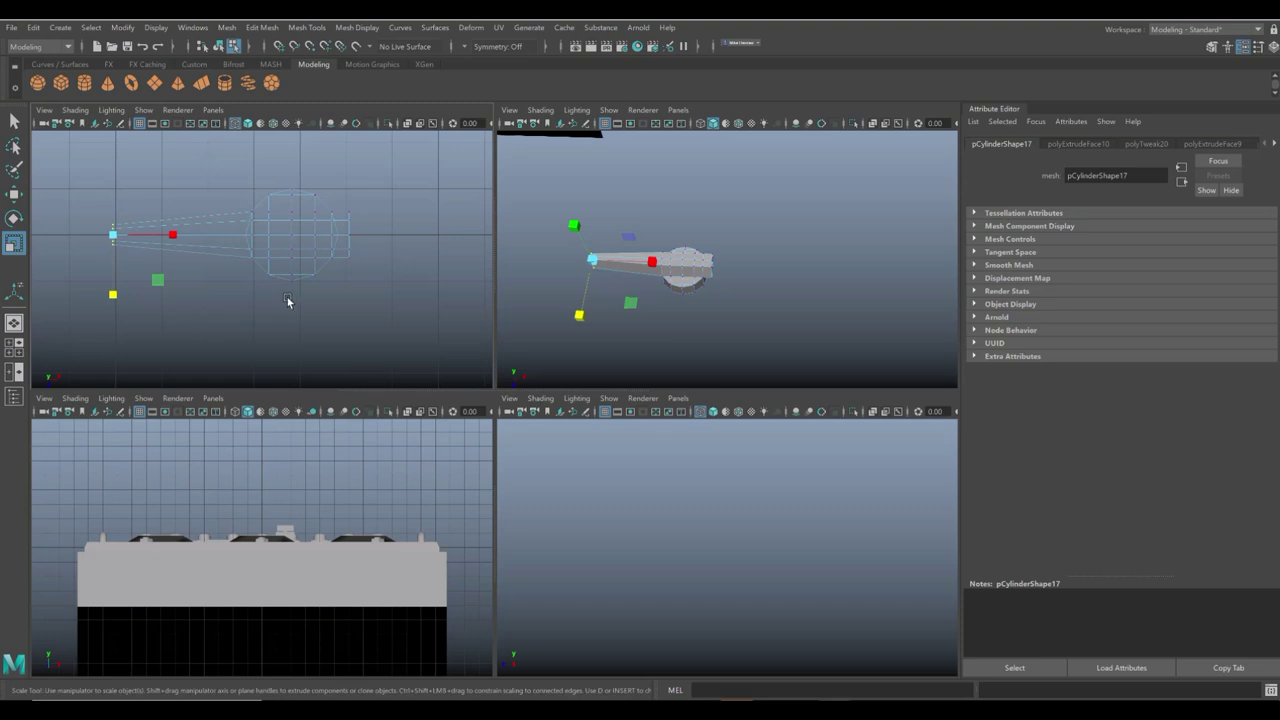
drag(366, 163, 353, 277)
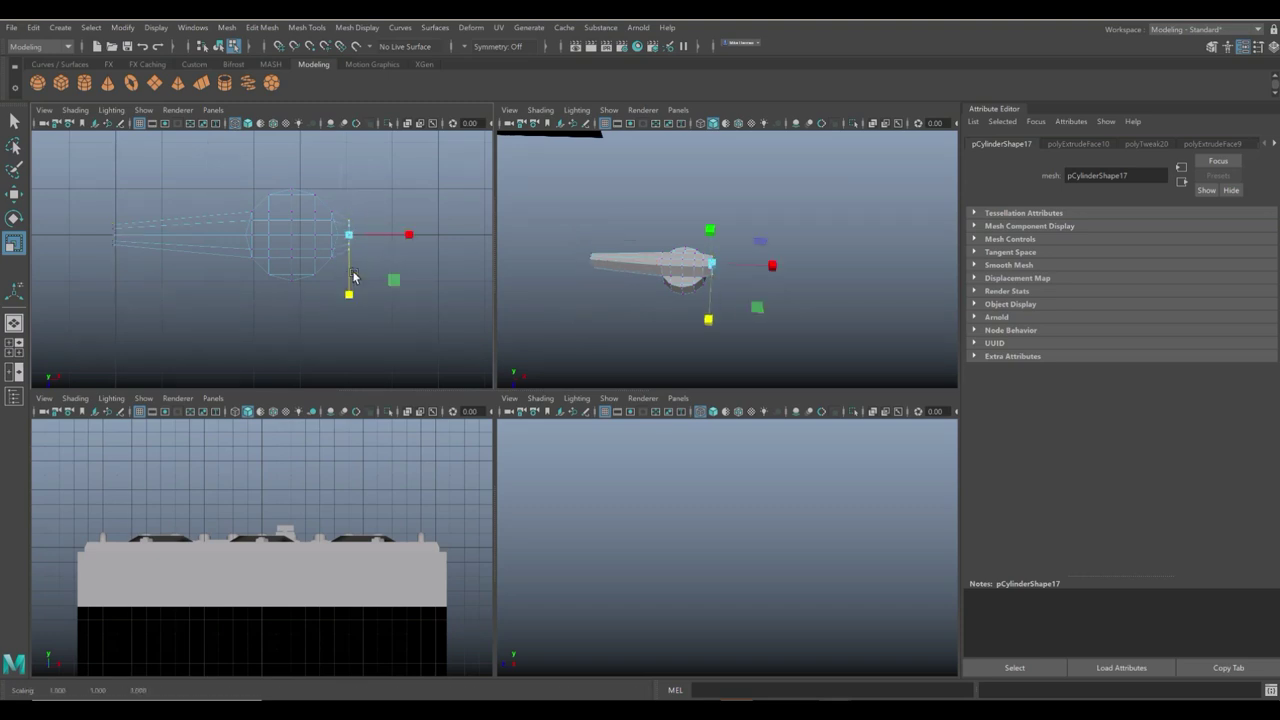
Bevel the two long upper side edges of the knob's pointer handle with a fraction of 0.5 and one segment.
click(790, 308)
scroll(780, 309, up, 3)
mouse_move(780, 309)
alt+mouse_down()
mouse_move(811, 340)
mouse_move(779, 324)
alt+mouse_up()
alt+drag(677, 329, 800, 349)
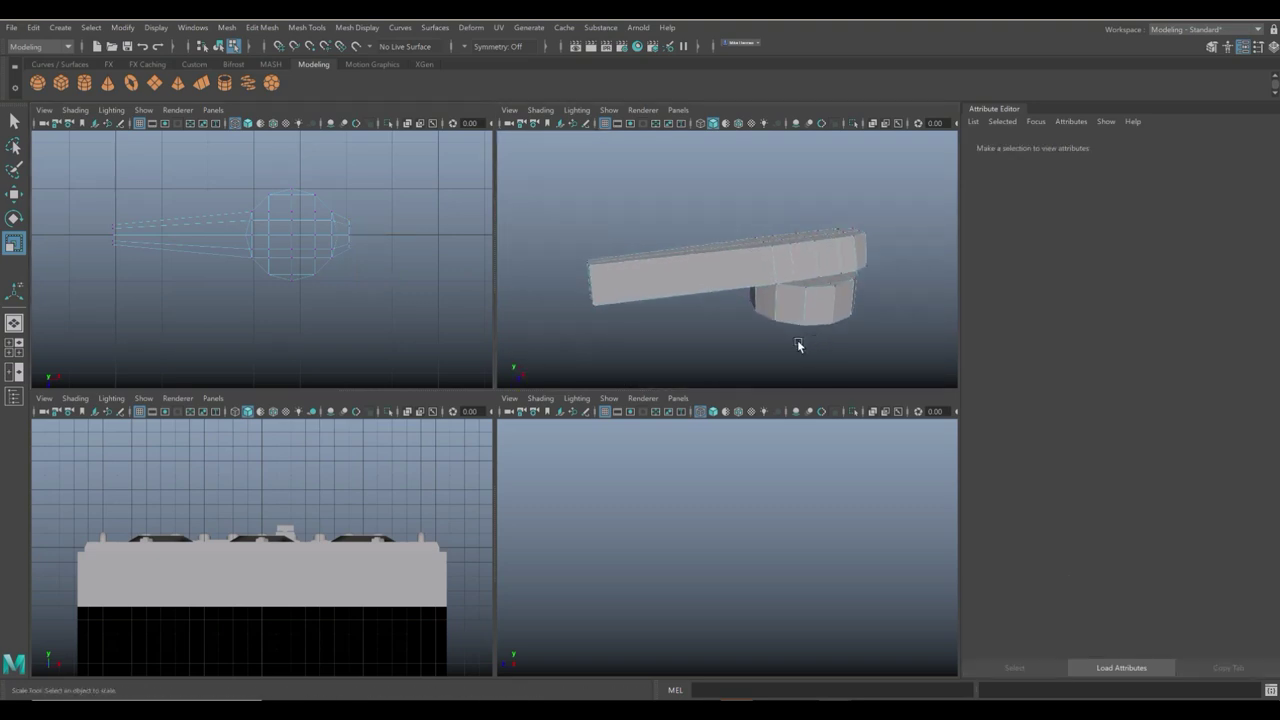
right_click(651, 256)
click(652, 218)
click(680, 259)
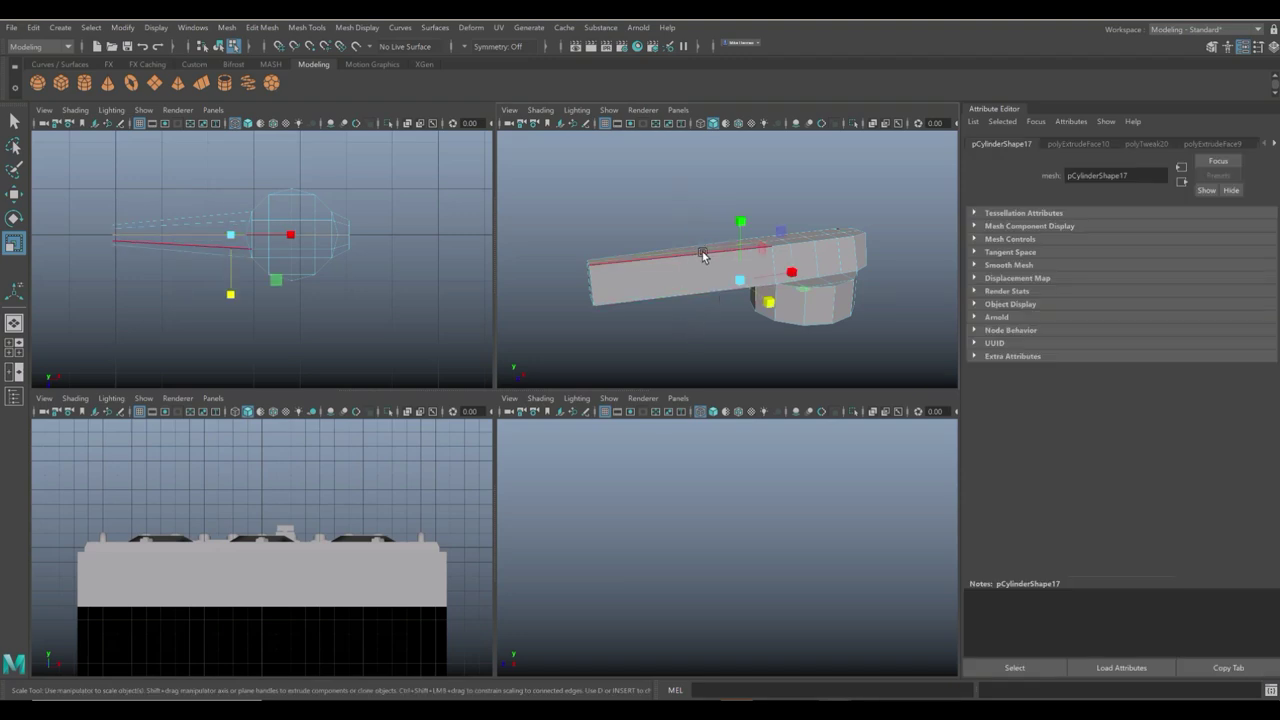
click(702, 256)
alt+drag(700, 322, 698, 352)
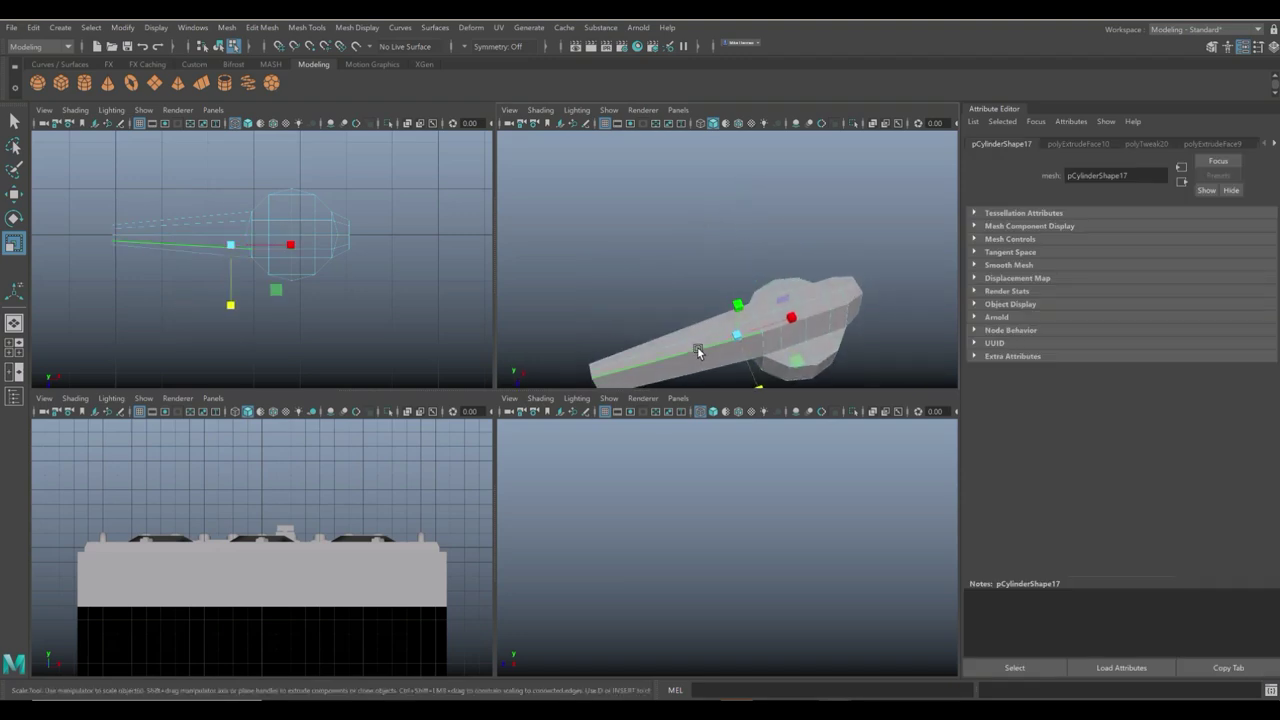
key(space)
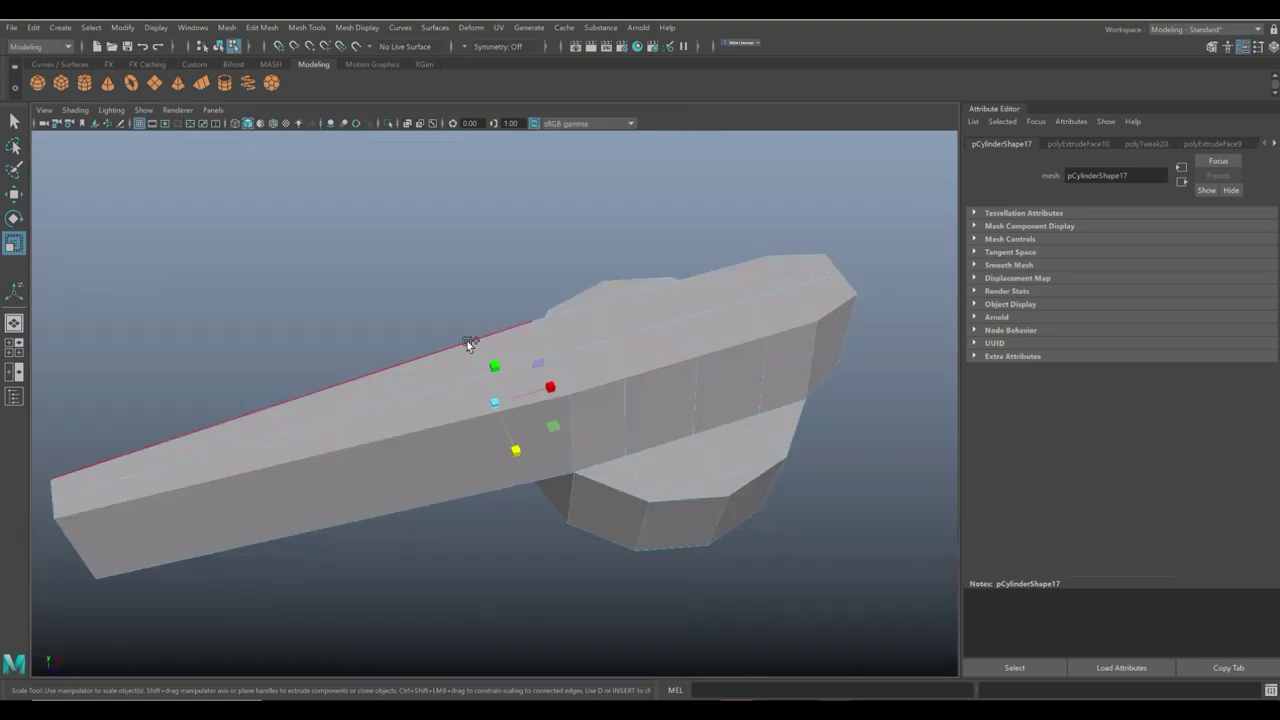
shift+click(467, 341)
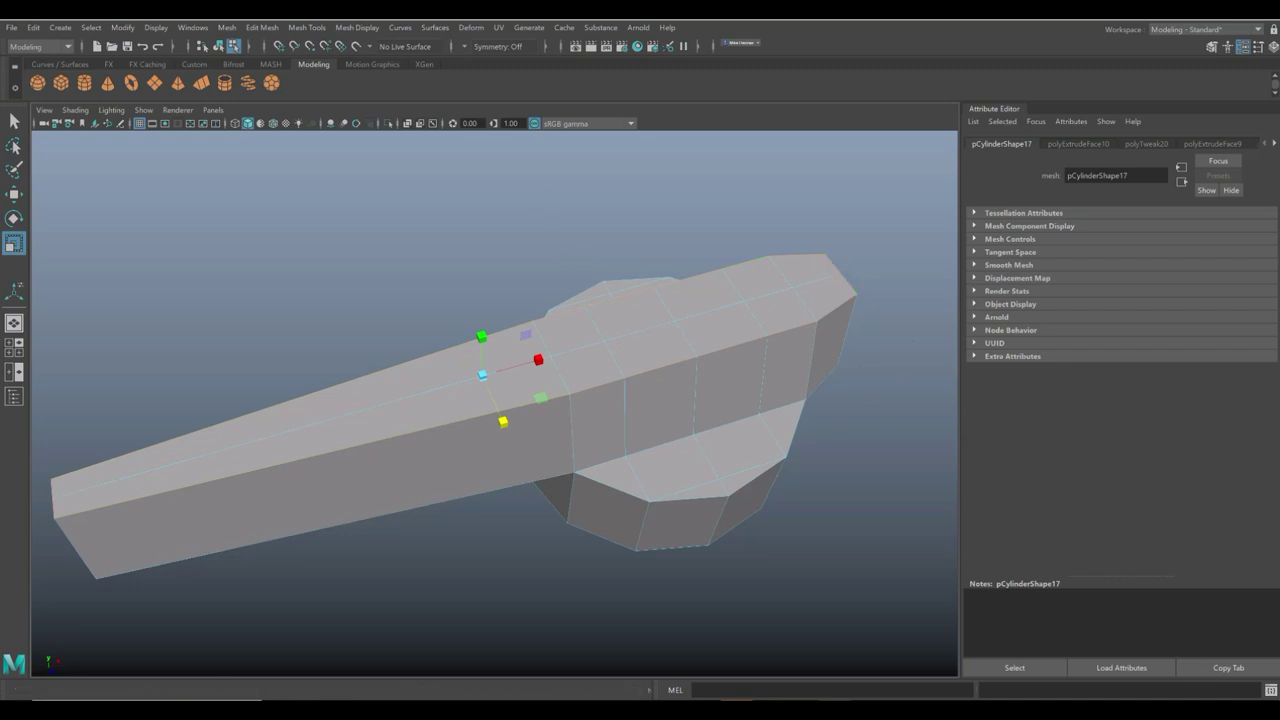
click(262, 27)
click(290, 75)
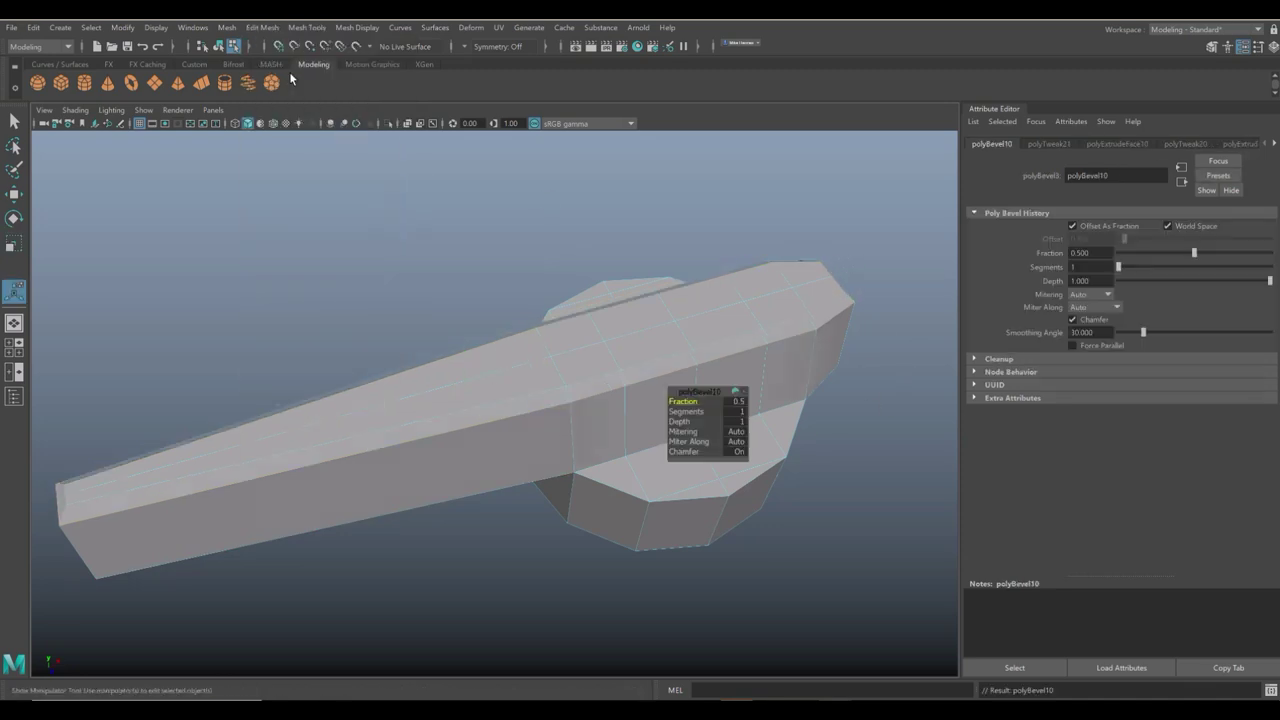
scroll(427, 362, down, 3)
alt+drag(462, 388, 434, 420)
key(super)
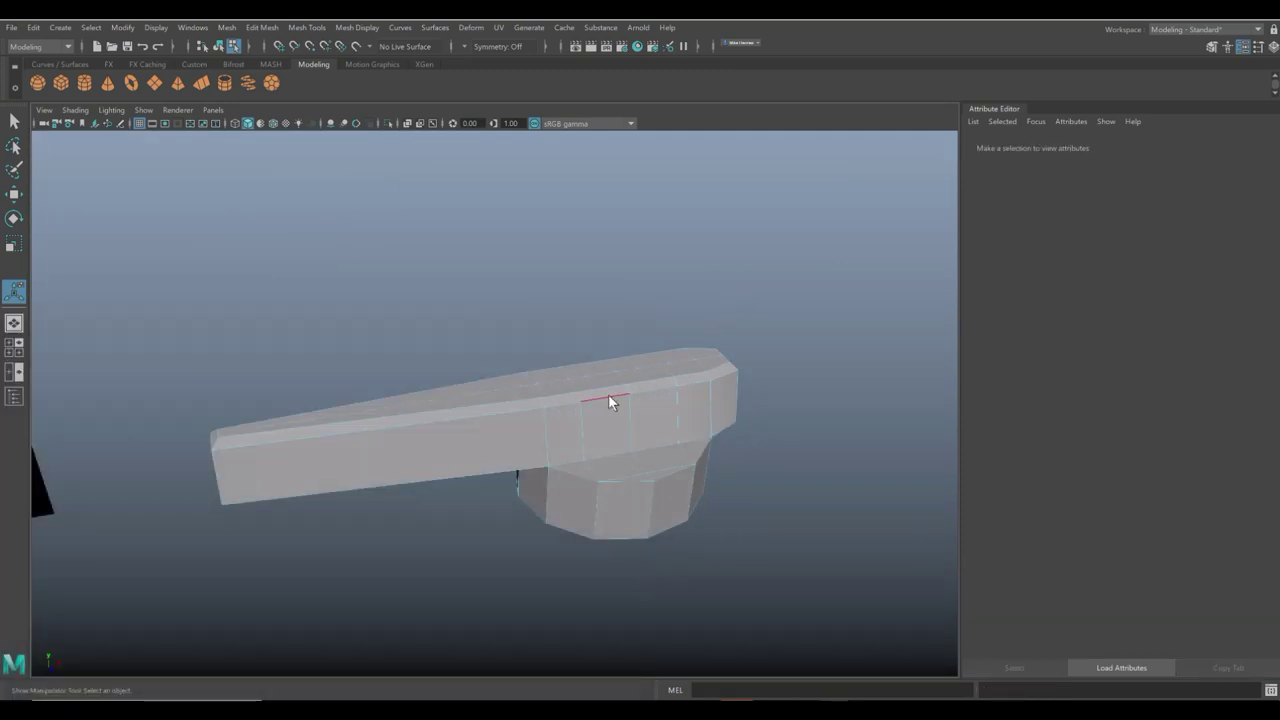
Return the knob to object mode and move it onto the large panel section beside the sliders, working in the top view.
right_drag(608, 355, 673, 333)
alt+right_drag(552, 395, 34, 370)
click(14, 347)
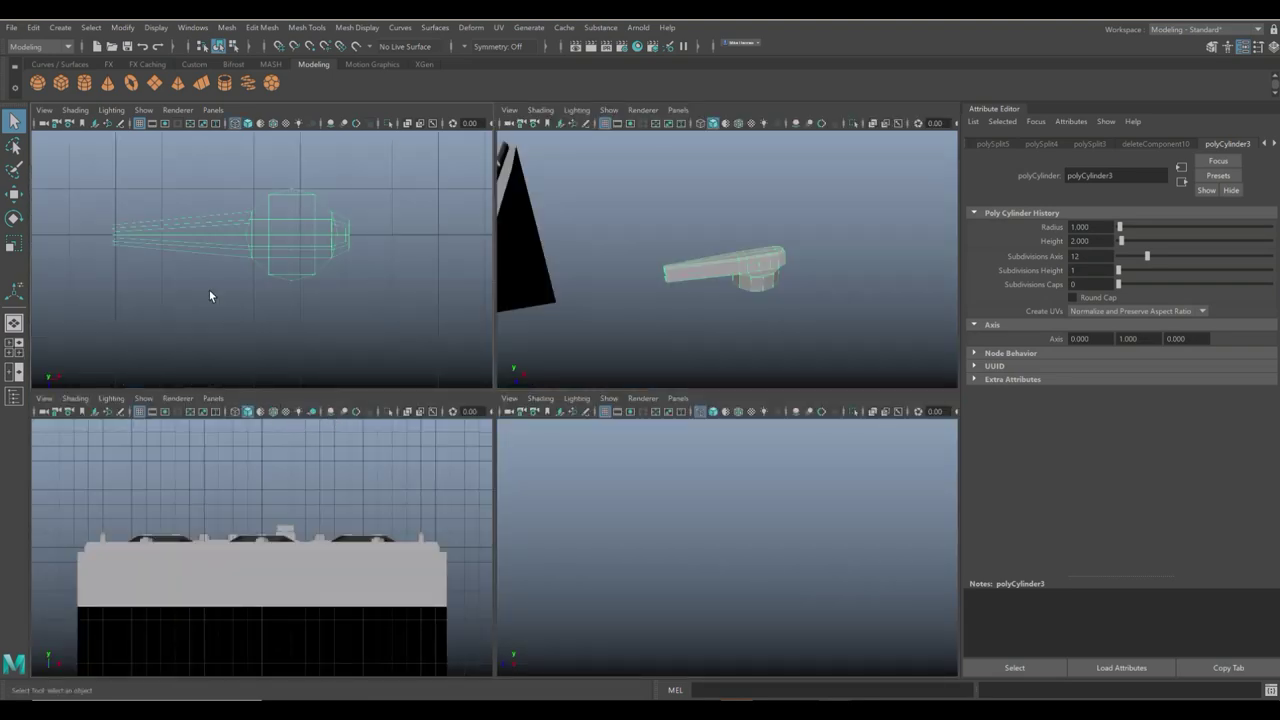
key(space)
alt+right_drag(209, 290, 335, 346)
scroll(335, 346, down, 6)
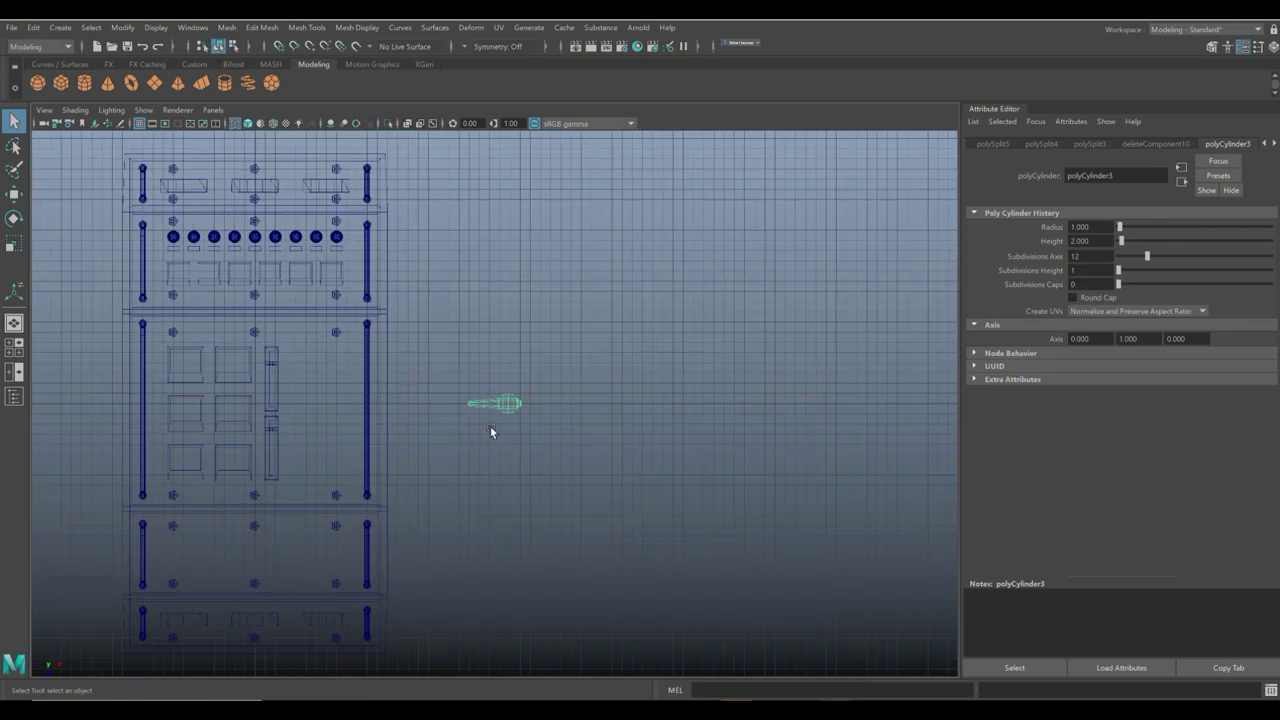
key(w)
drag(507, 410, 331, 362)
Scale the knob down uniformly to about 0.37.
key(f)
scroll(415, 455, down, 6)
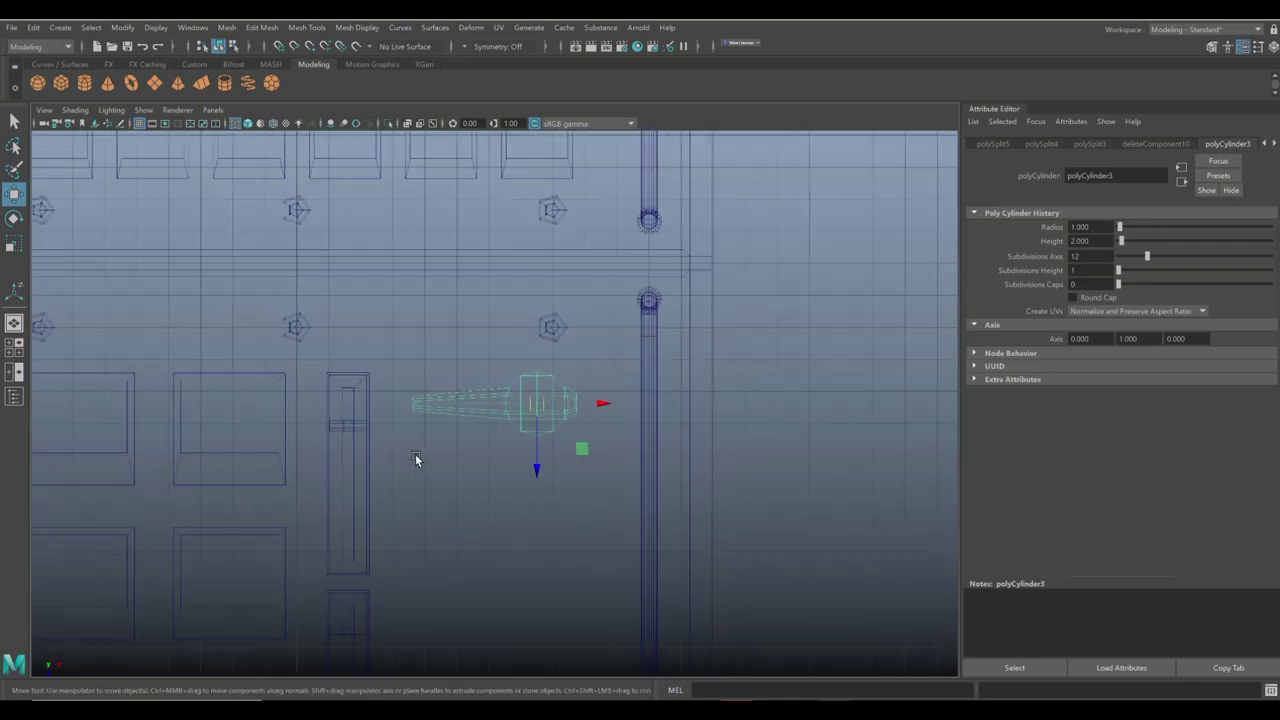
key(r)
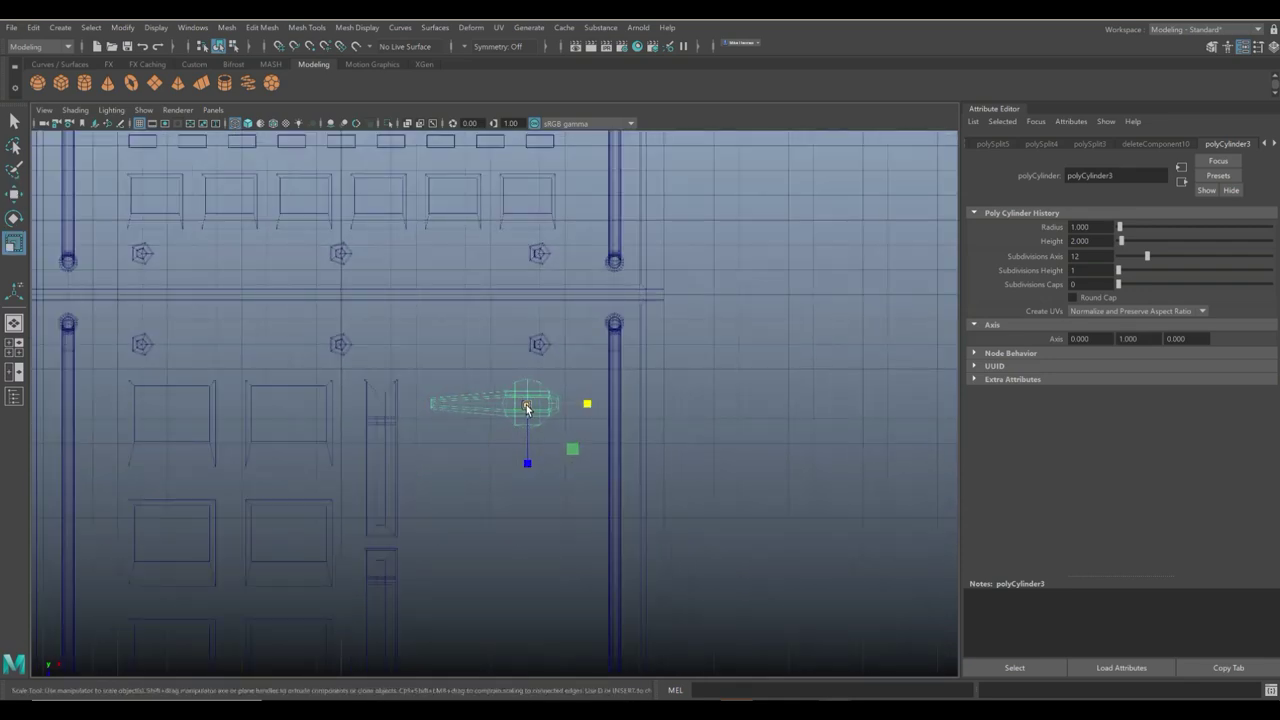
drag(527, 404, 462, 406)
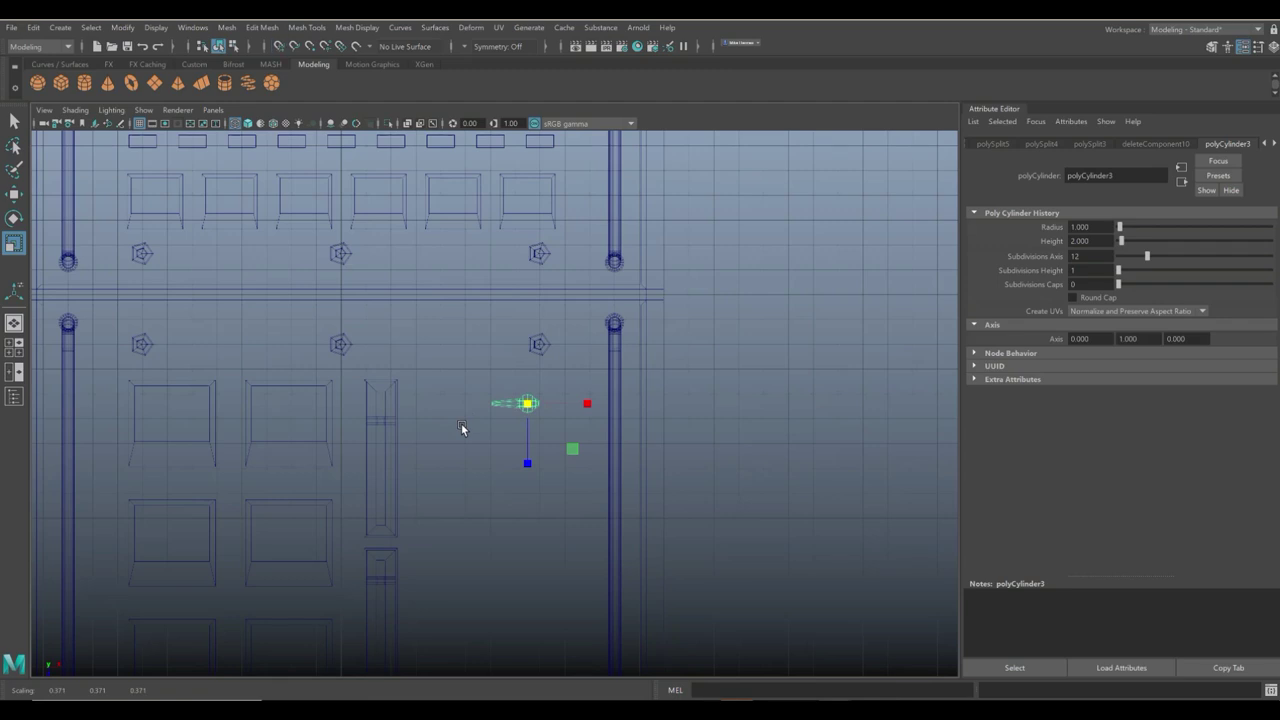
Move the knob along X with grid snapping to X 5, just beside the upper slider.
key(w)
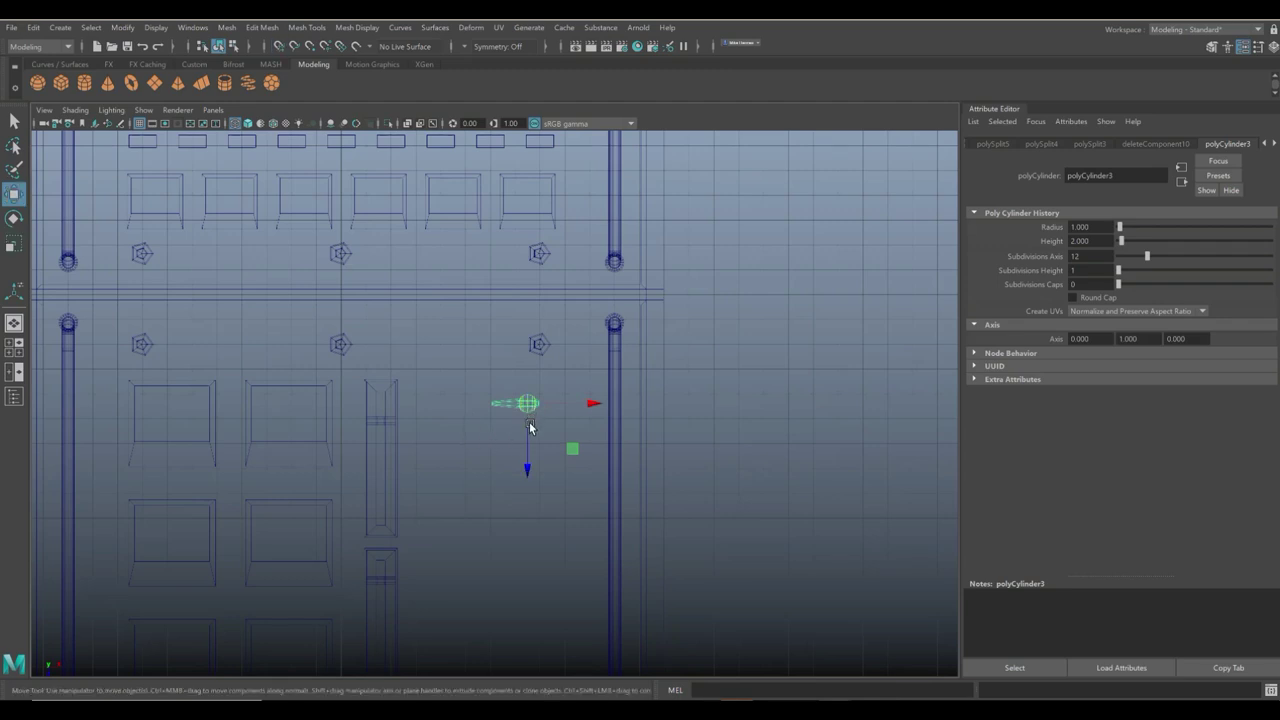
drag(590, 404, 317, 418)
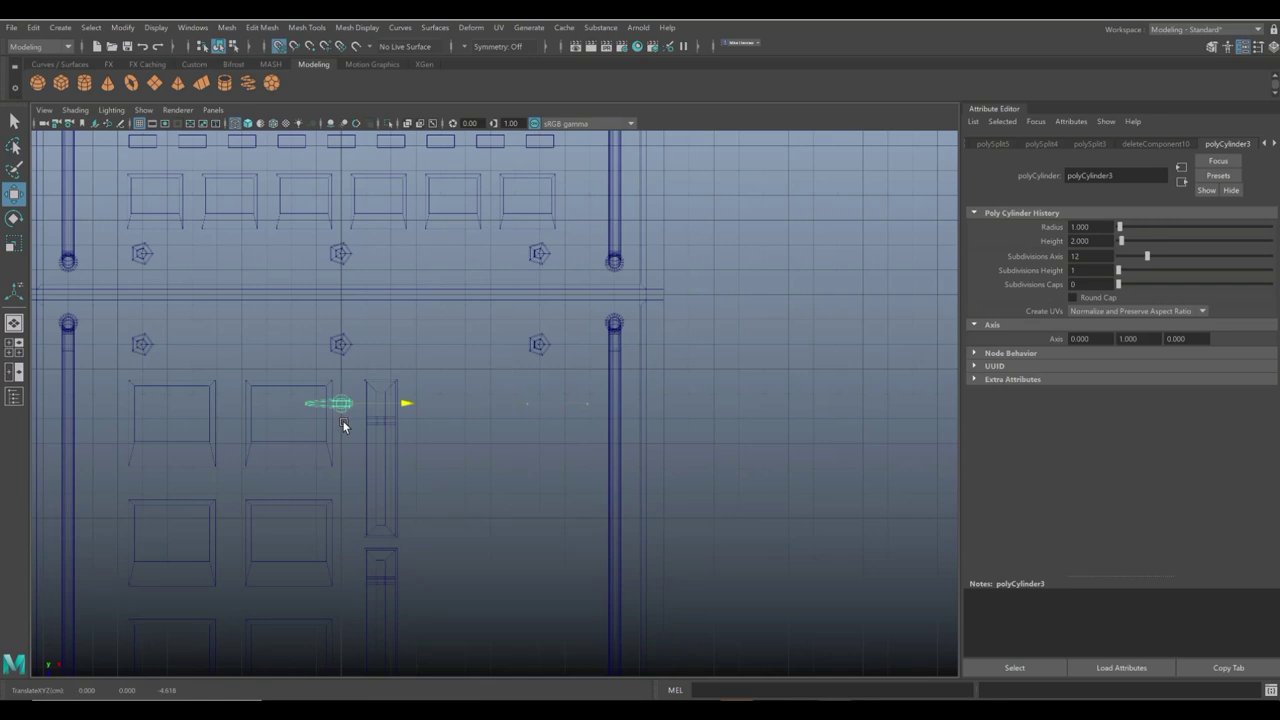
key(x)
drag(408, 400, 458, 406)
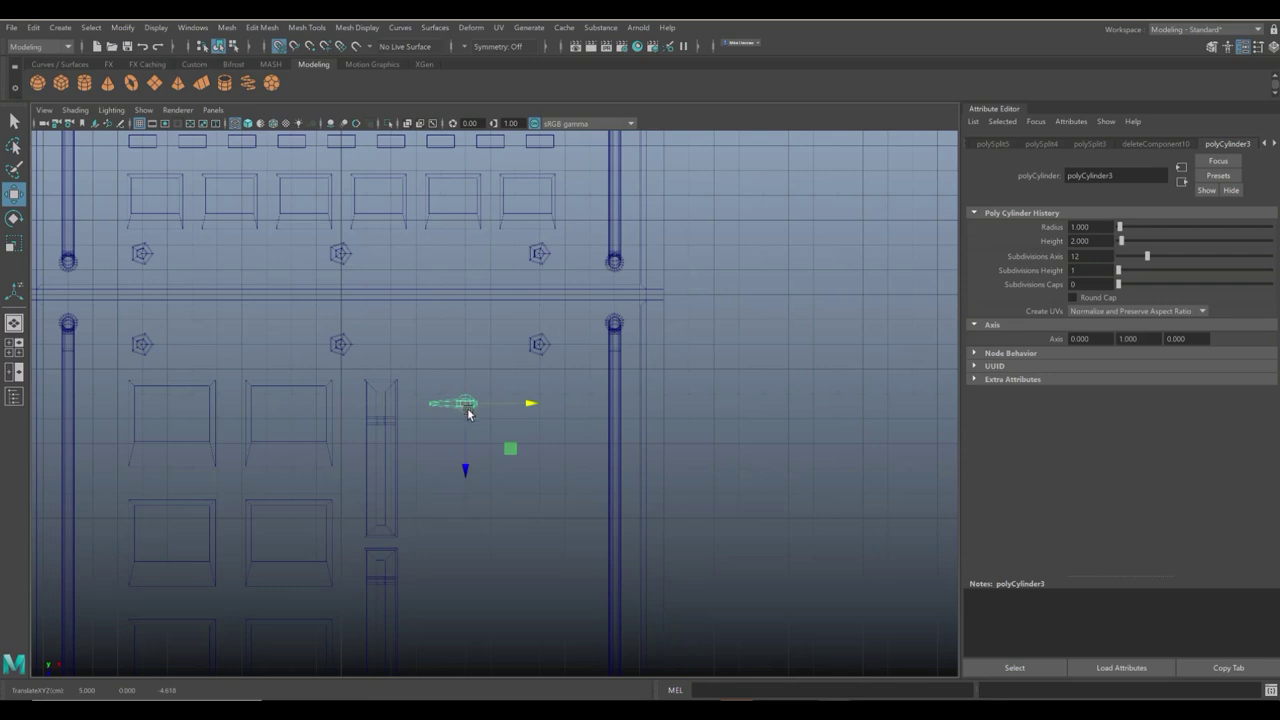
Duplicate the knob and snap the copy along X so that it lines up with the section's outer screws.
key(ctrl+d)
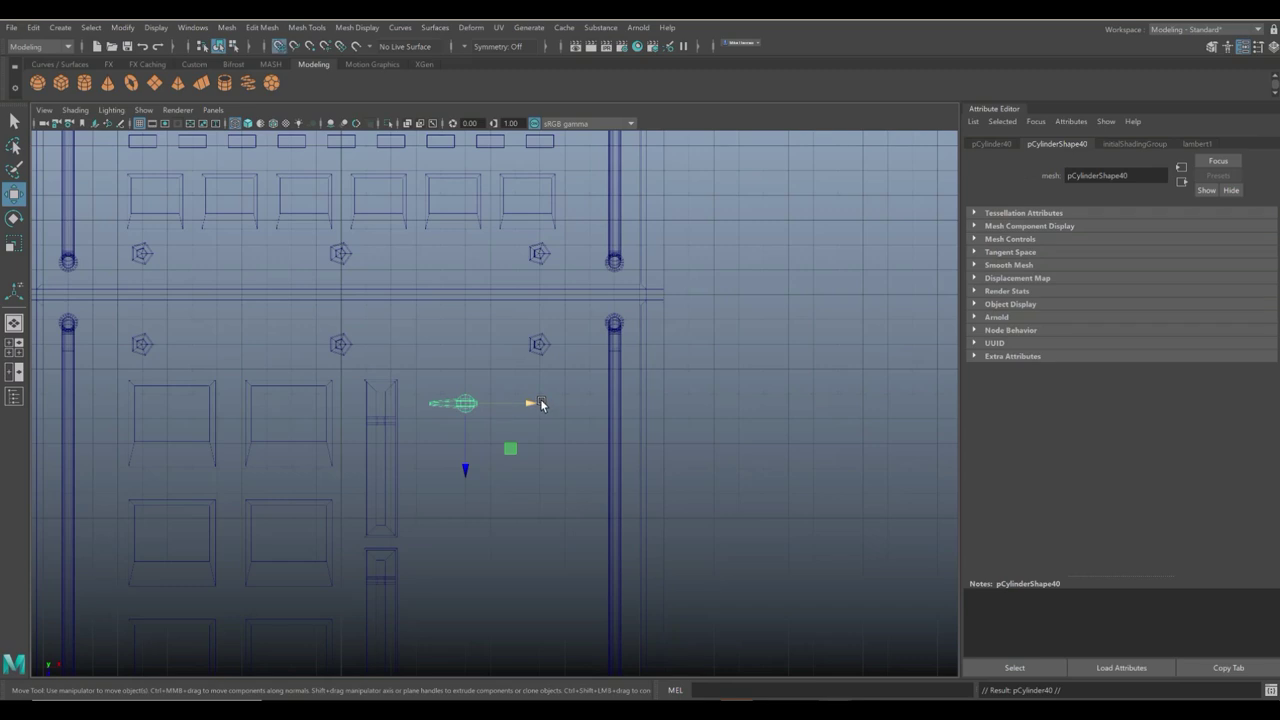
key(x)
drag(529, 403, 540, 405)
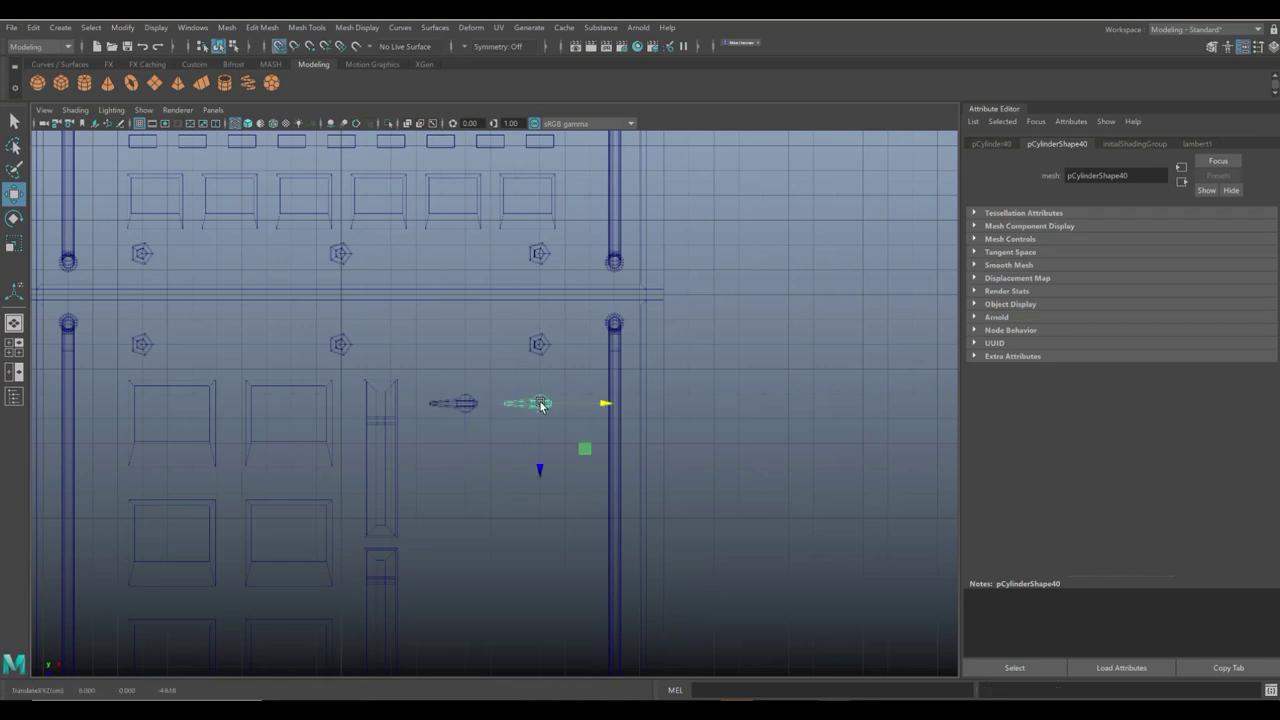
Duplicate both knobs and move the copies along Z to about -3.15, forming a second row.
shift+click(463, 405)
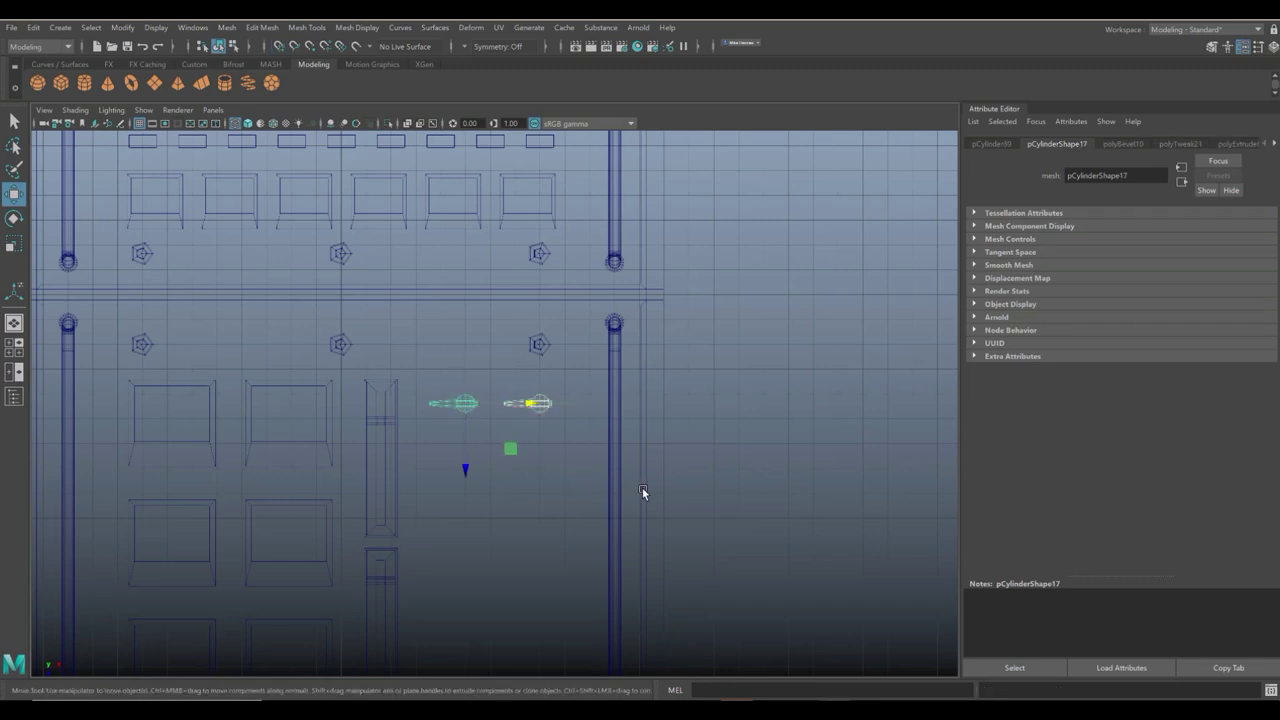
key(ctrl+d)
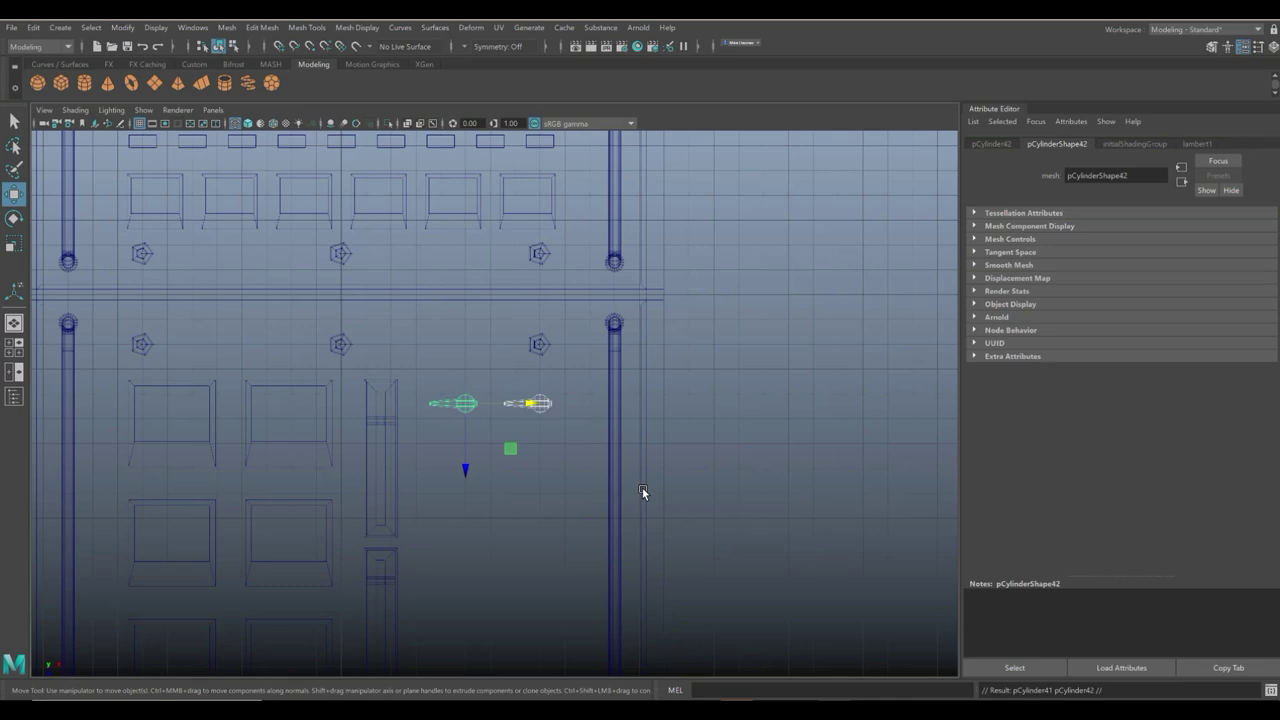
drag(468, 474, 468, 511)
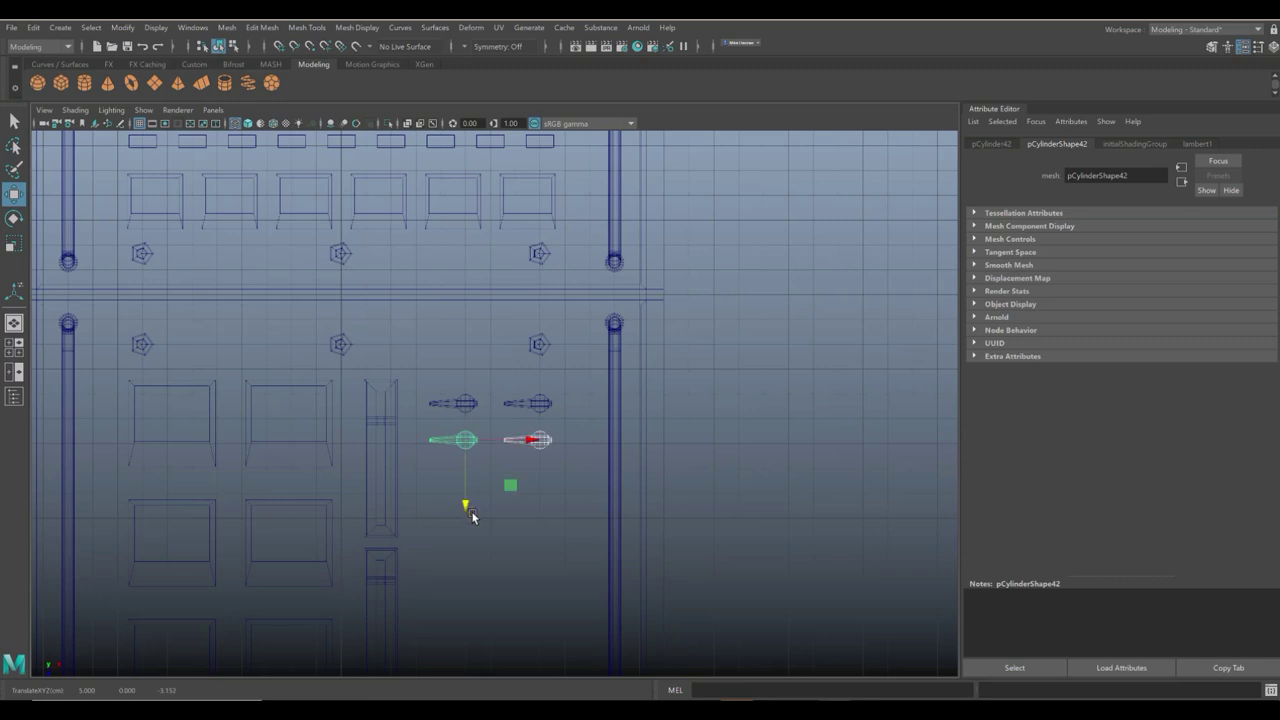
Repeat the duplicate with the same offset until nine rows of paired knobs fill the space beside the sliders.
key(shift+d)
key(shift+d)
key(shift+d)
key(shift+d)
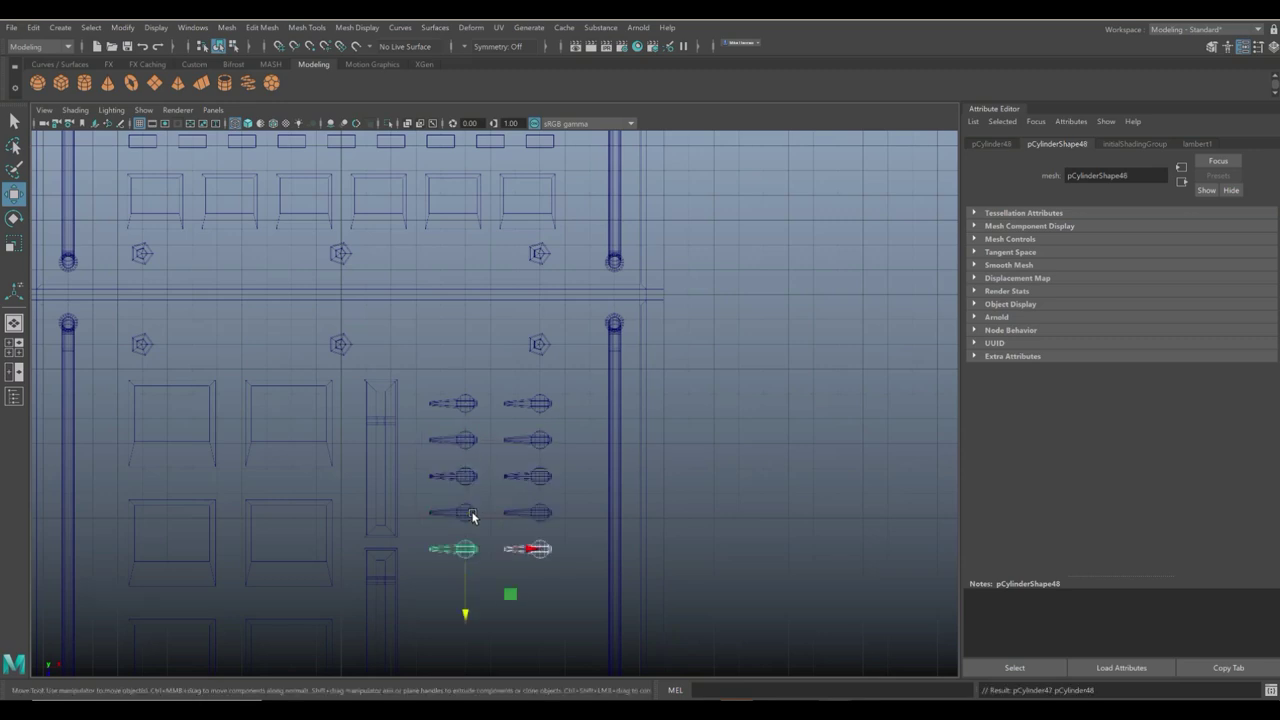
scroll(473, 516, down, 5)
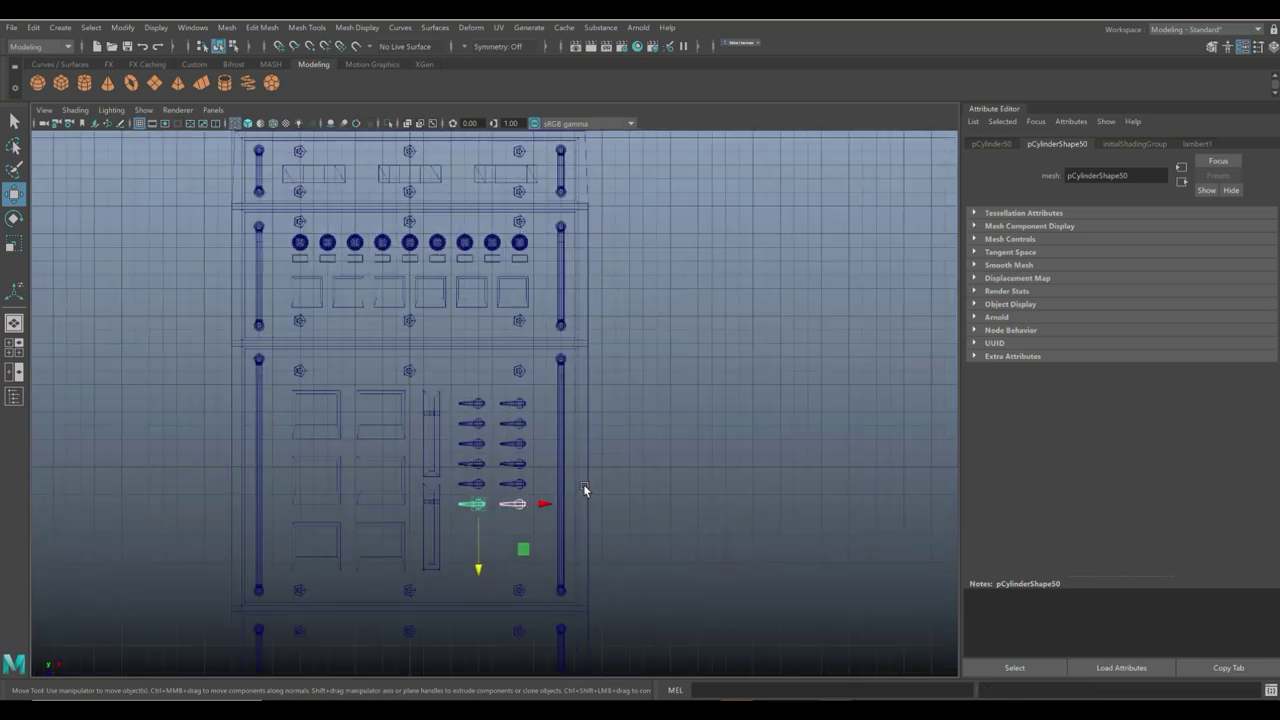
key(shift+d)
key(shift+d)
key(shift+d)
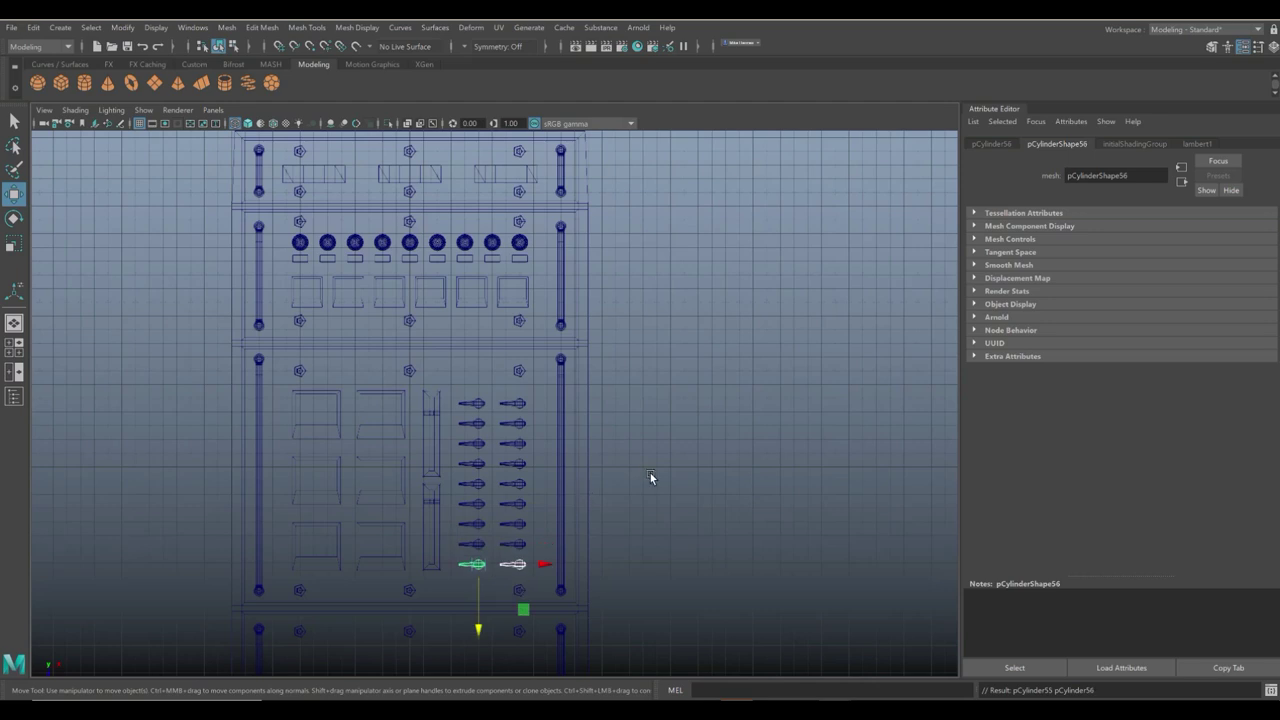
Rotate the first and seventh knobs of the slider-side column and the fourth of the other column slightly about Y, in differing directions.
scroll(648, 413, up, 1)
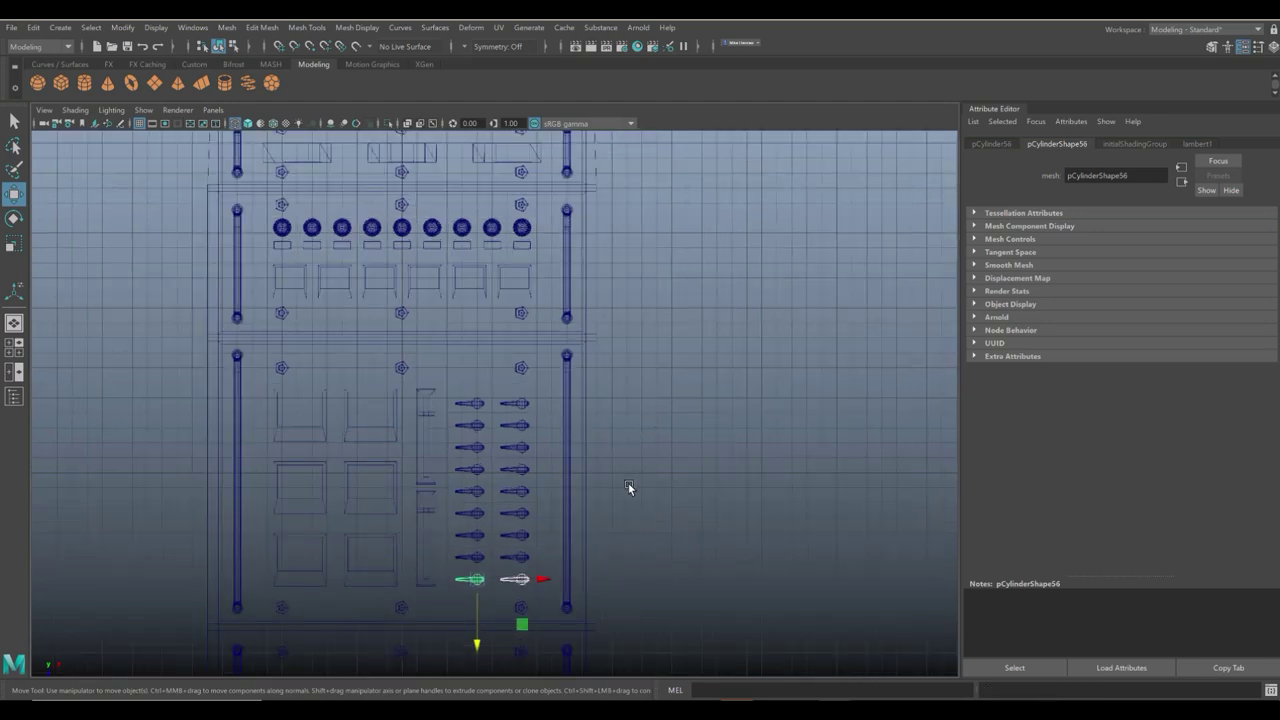
alt+middle_drag(628, 482, 664, 404)
scroll(656, 404, up, 2)
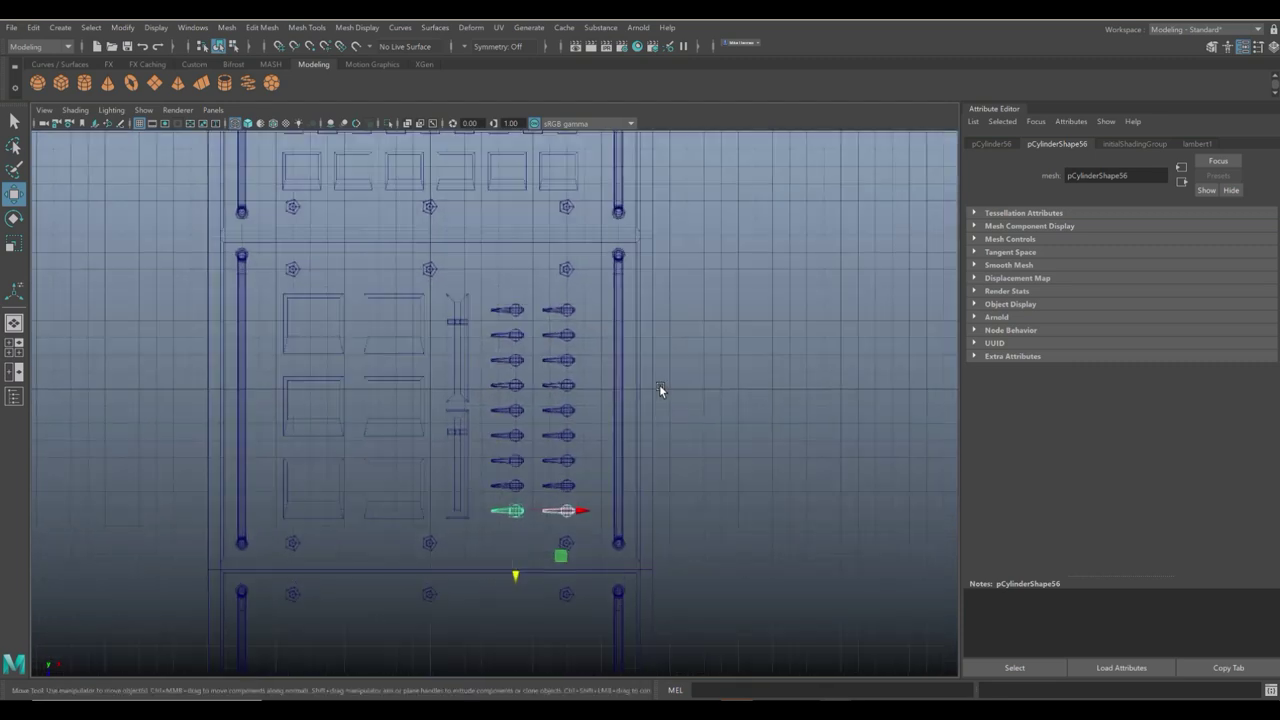
scroll(662, 390, up, 1)
click(520, 296)
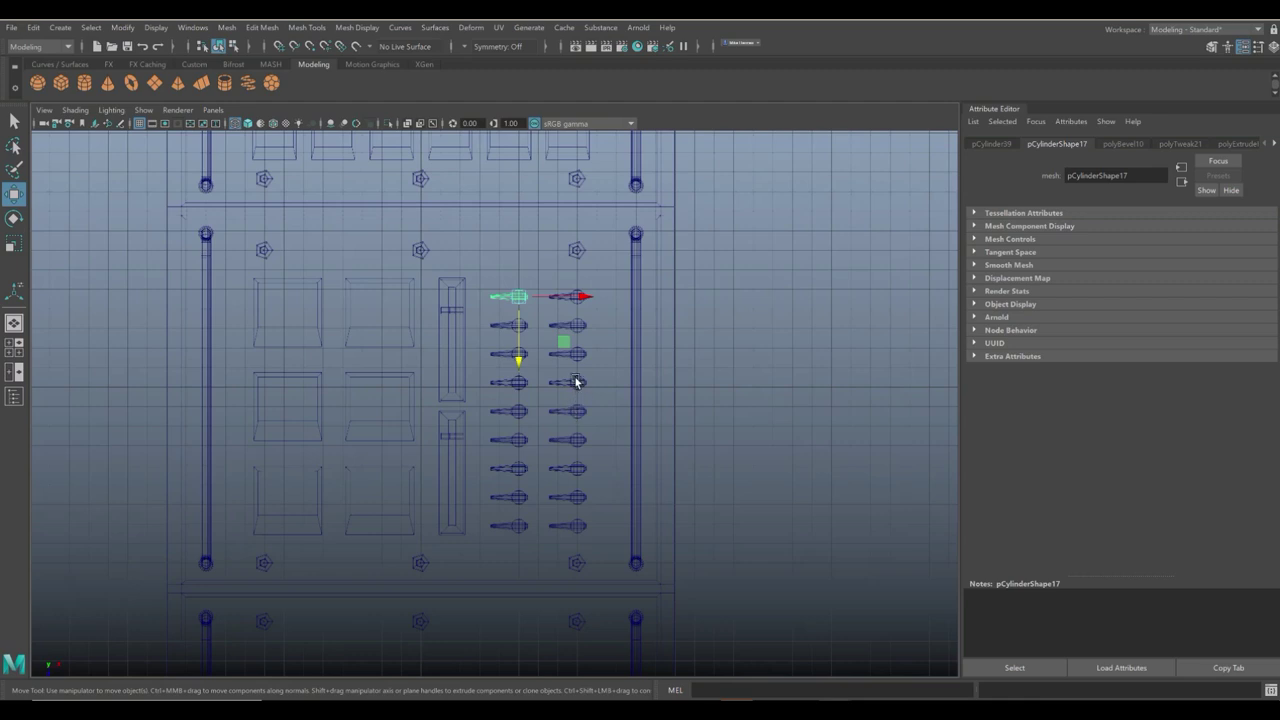
key(e)
drag(566, 272, 572, 286)
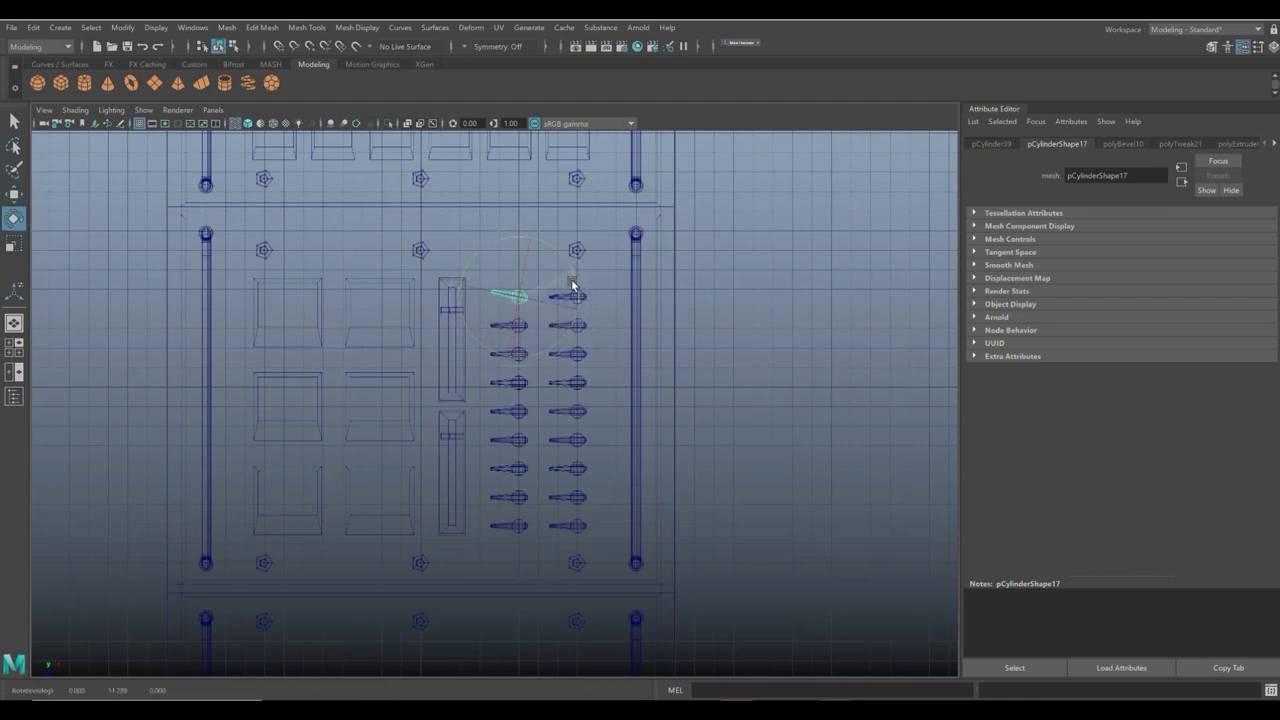
click(575, 382)
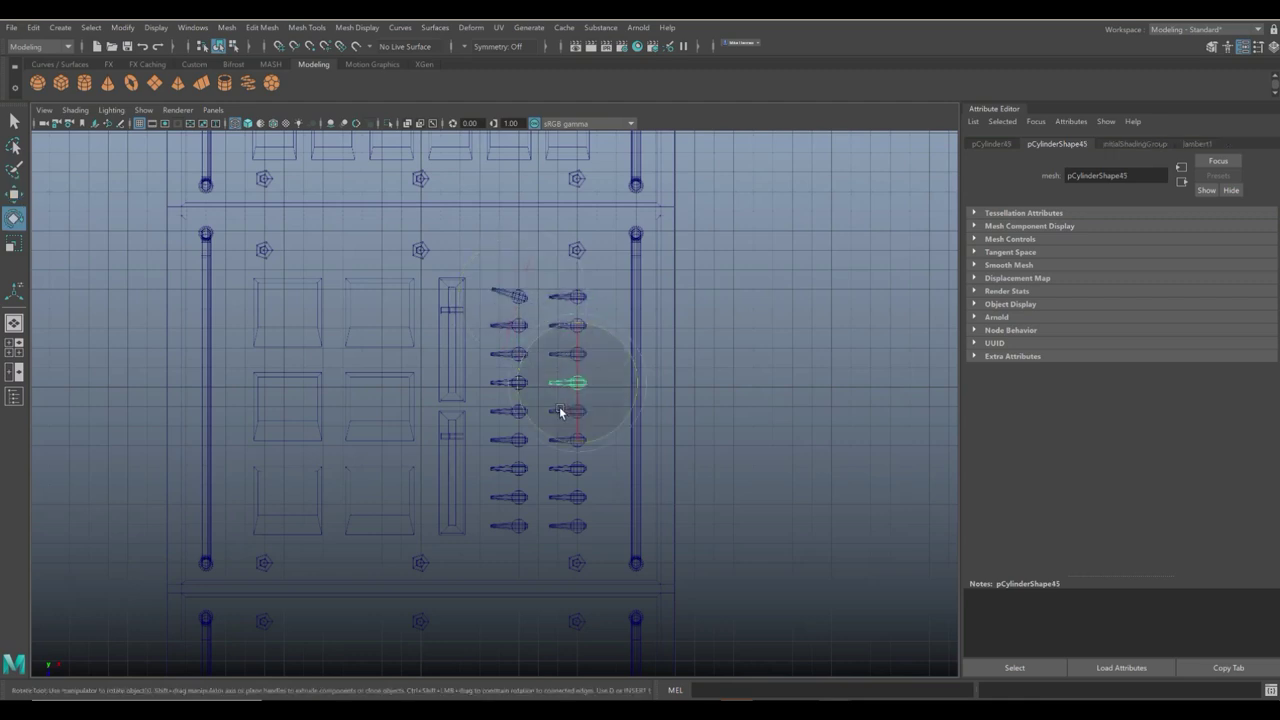
drag(527, 360, 503, 420)
click(519, 472)
Slightly rotate the outer column's second, sixth and seventh knobs and the slider-side column's last knob, then restore the four-view layout.
click(575, 325)
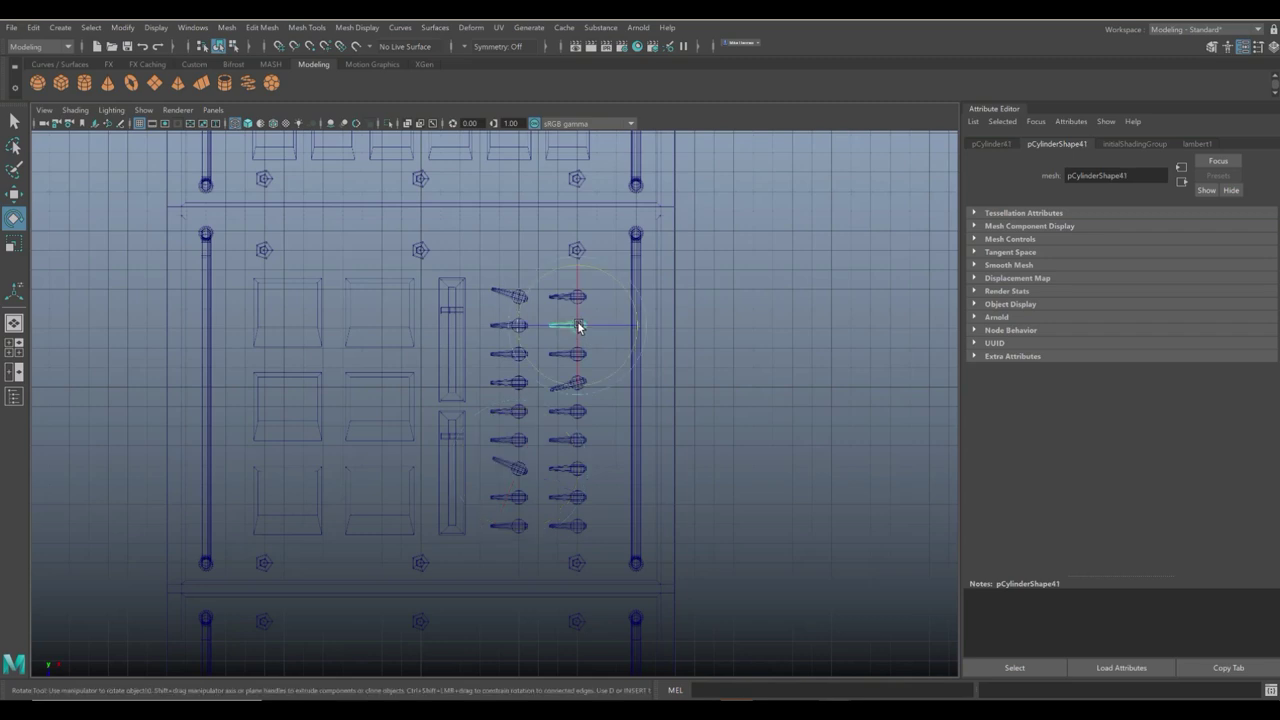
drag(523, 289, 536, 282)
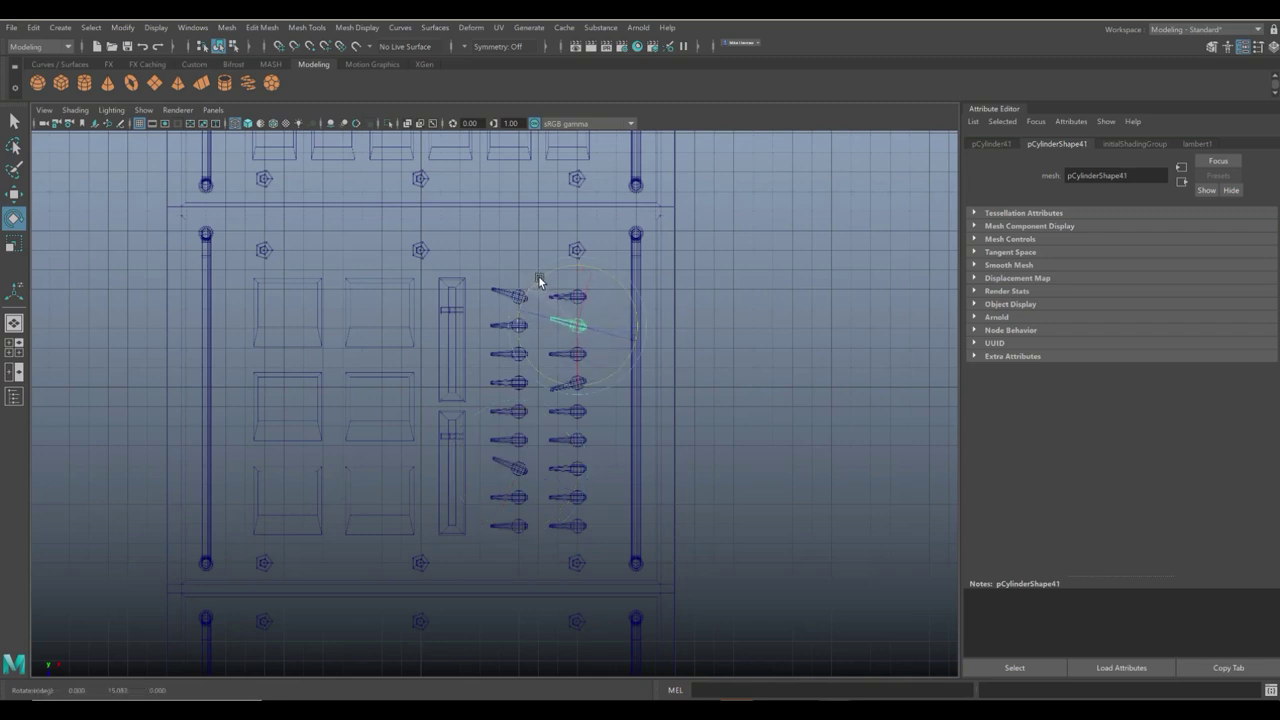
click(566, 468)
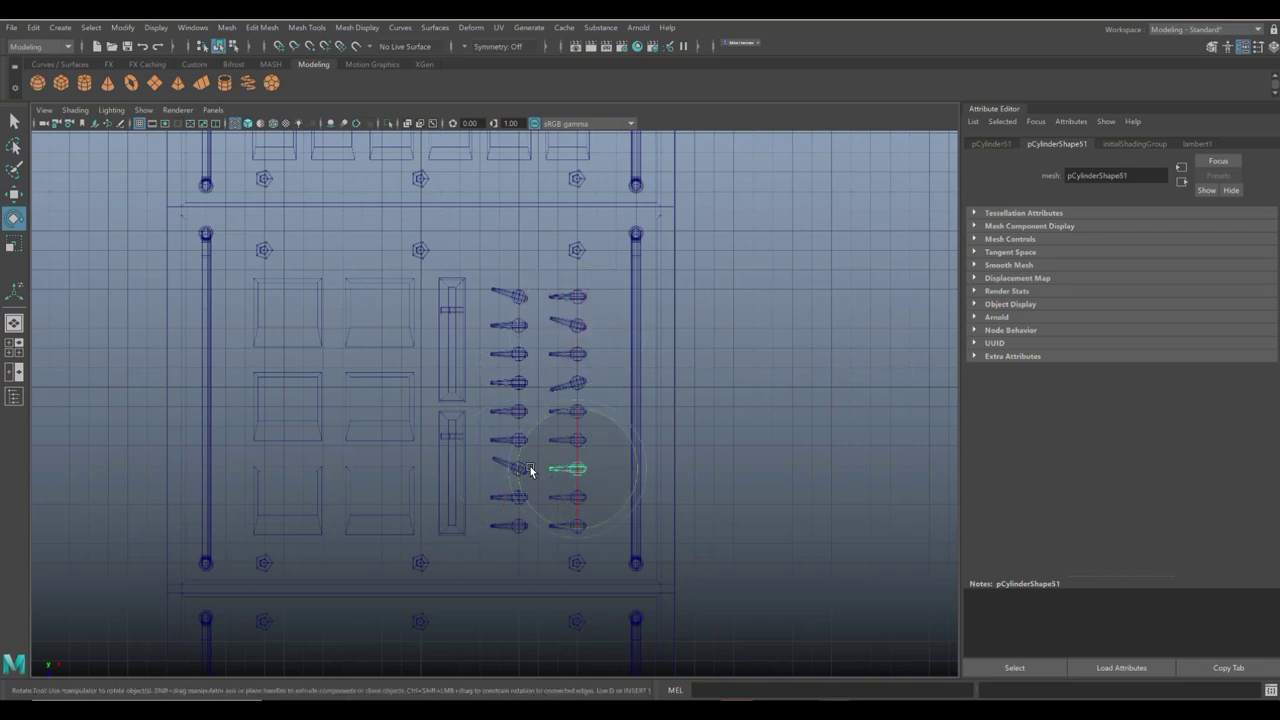
click(509, 526)
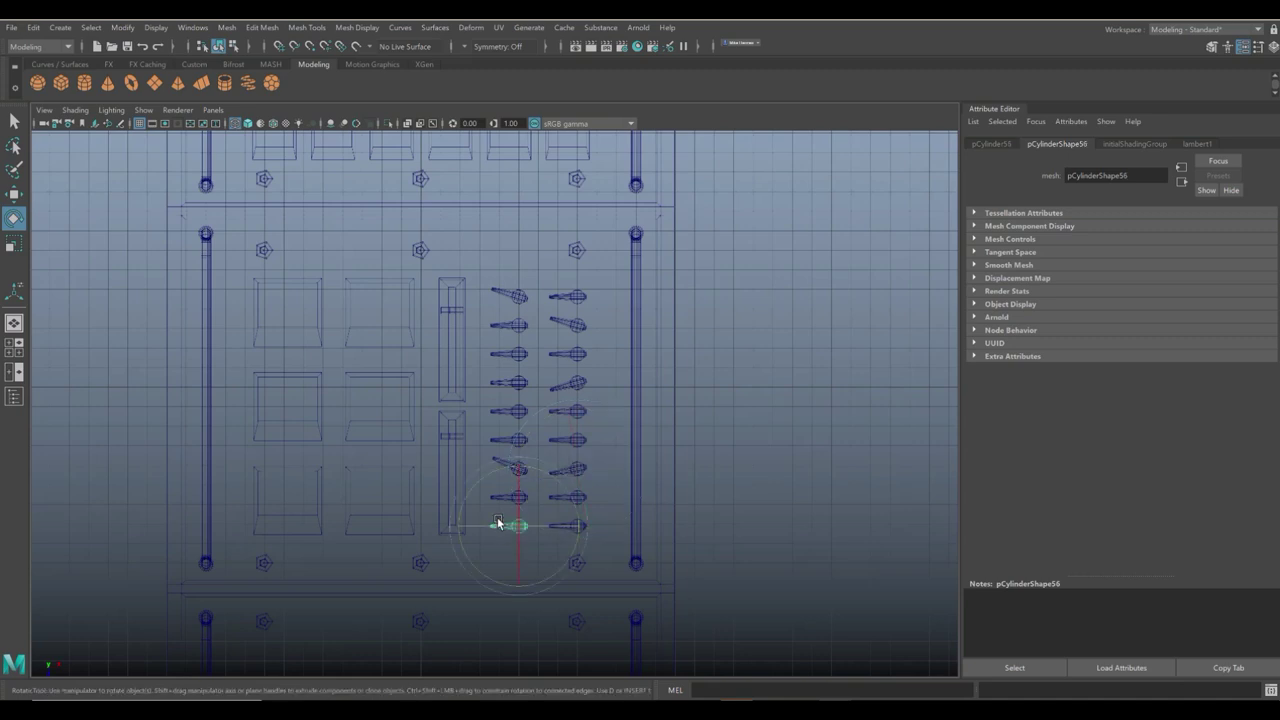
click(580, 441)
drag(533, 410, 534, 398)
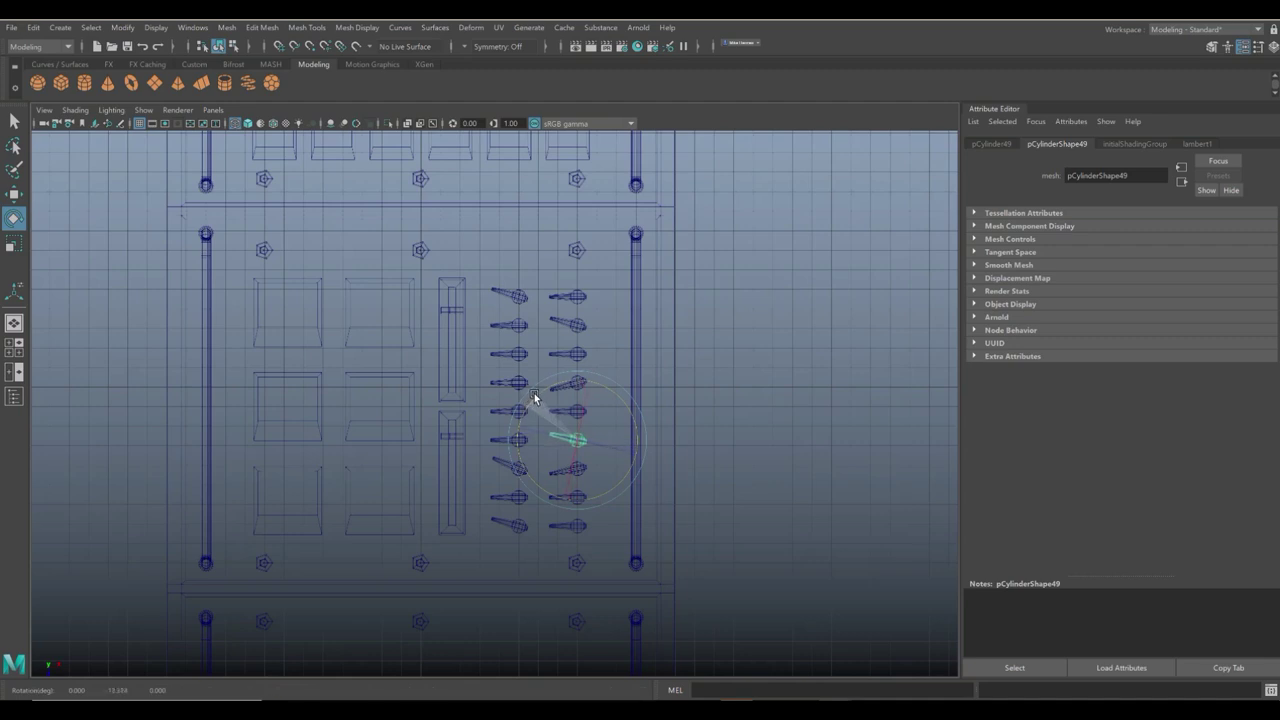
click(771, 351)
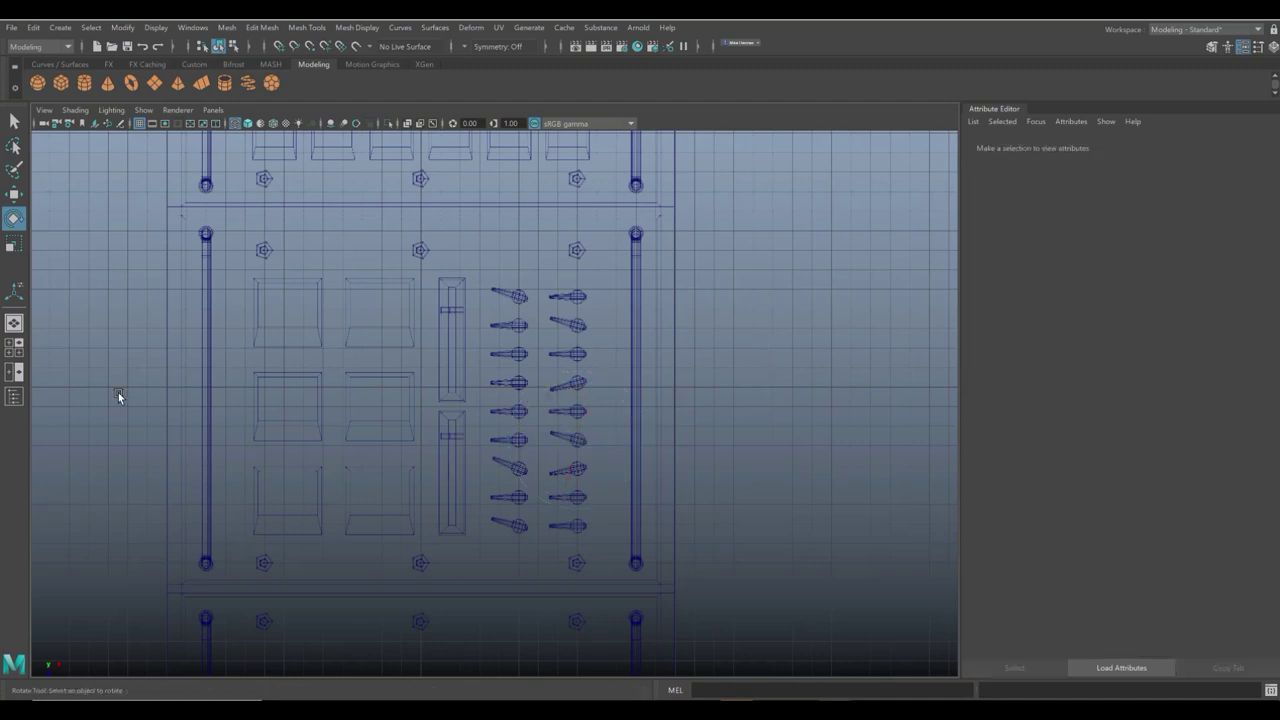
click(14, 347)
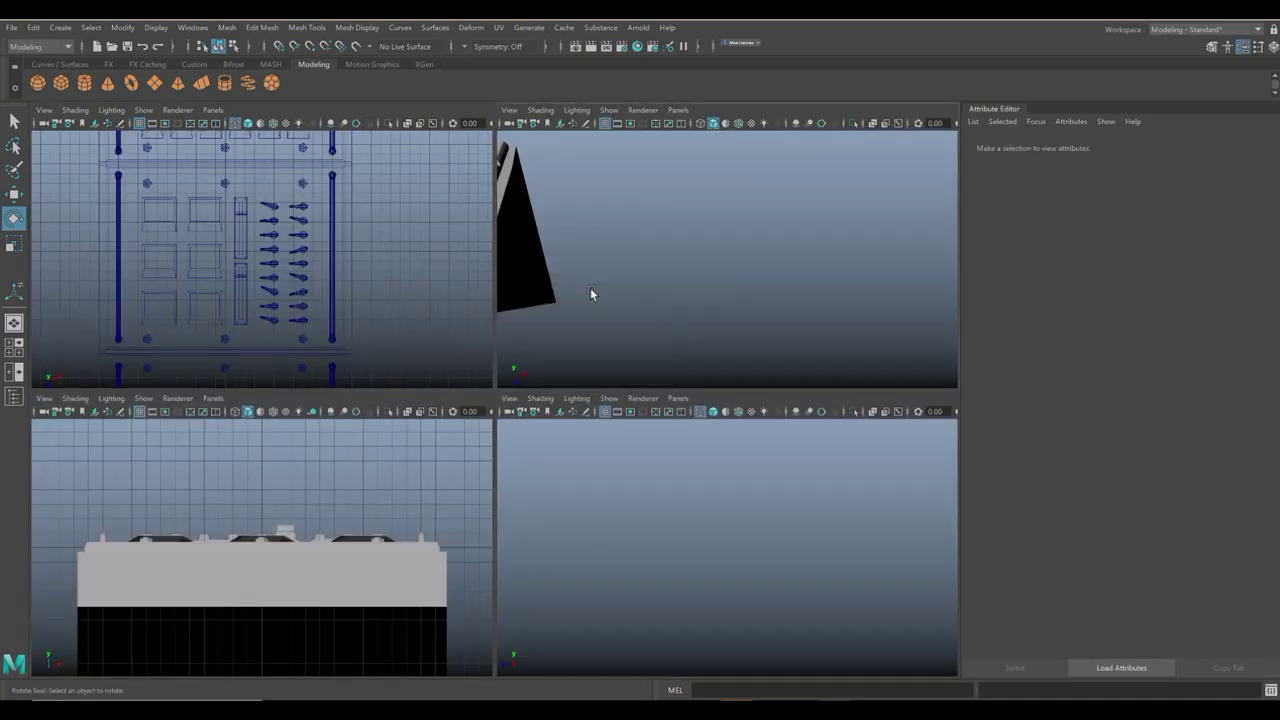
Select all the pointer knobs in the perspective view and try raising them about 0.28 along Y.
key(space)
scroll(606, 340, down, 3)
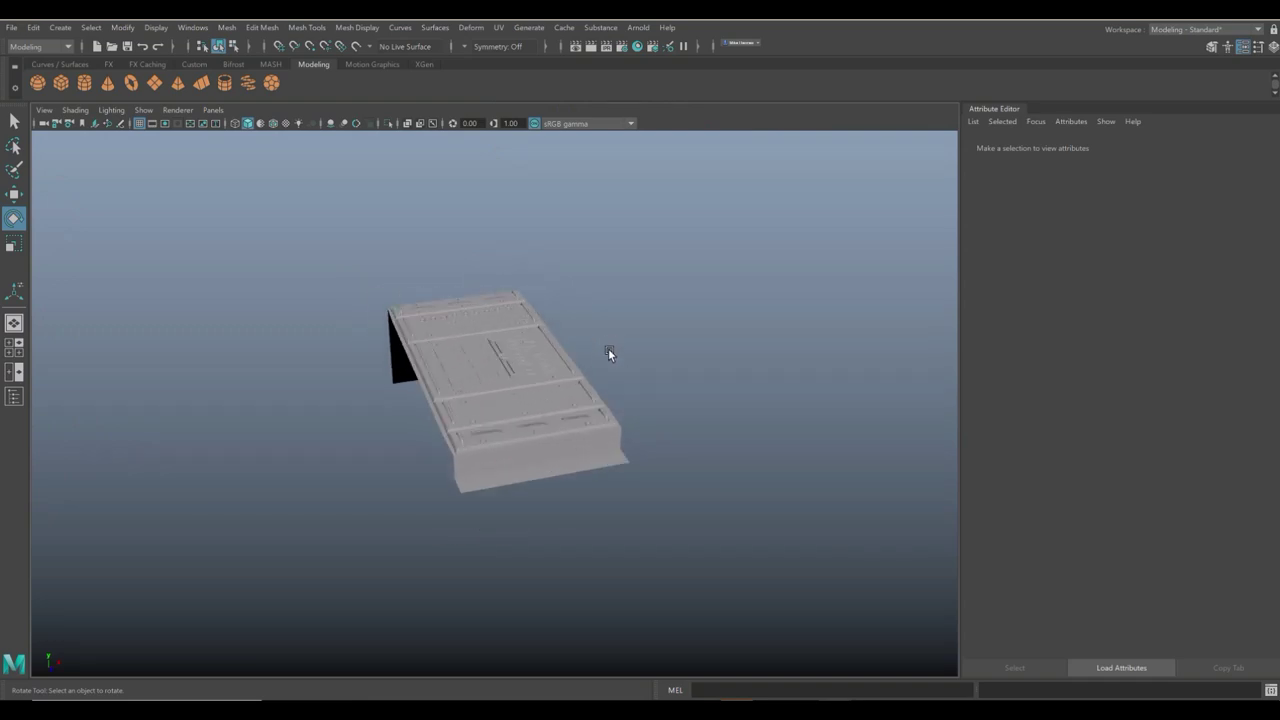
scroll(609, 357, up, 3)
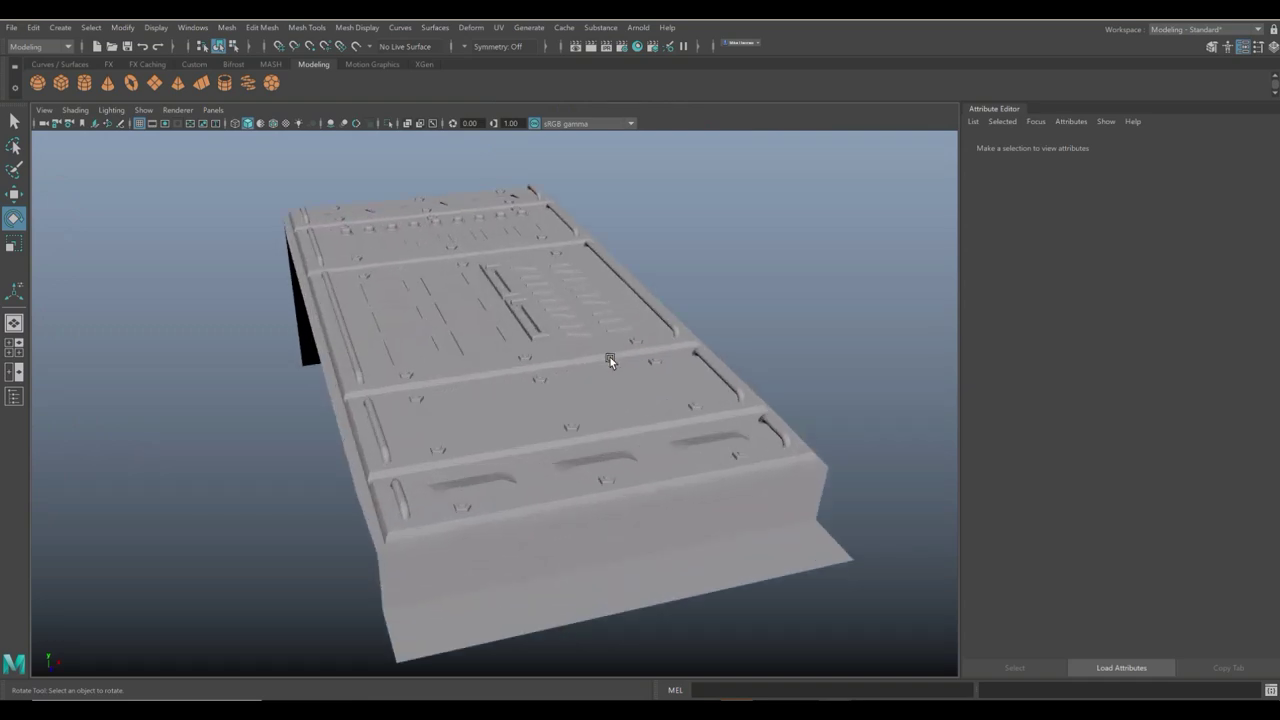
alt+drag(609, 357, 683, 470)
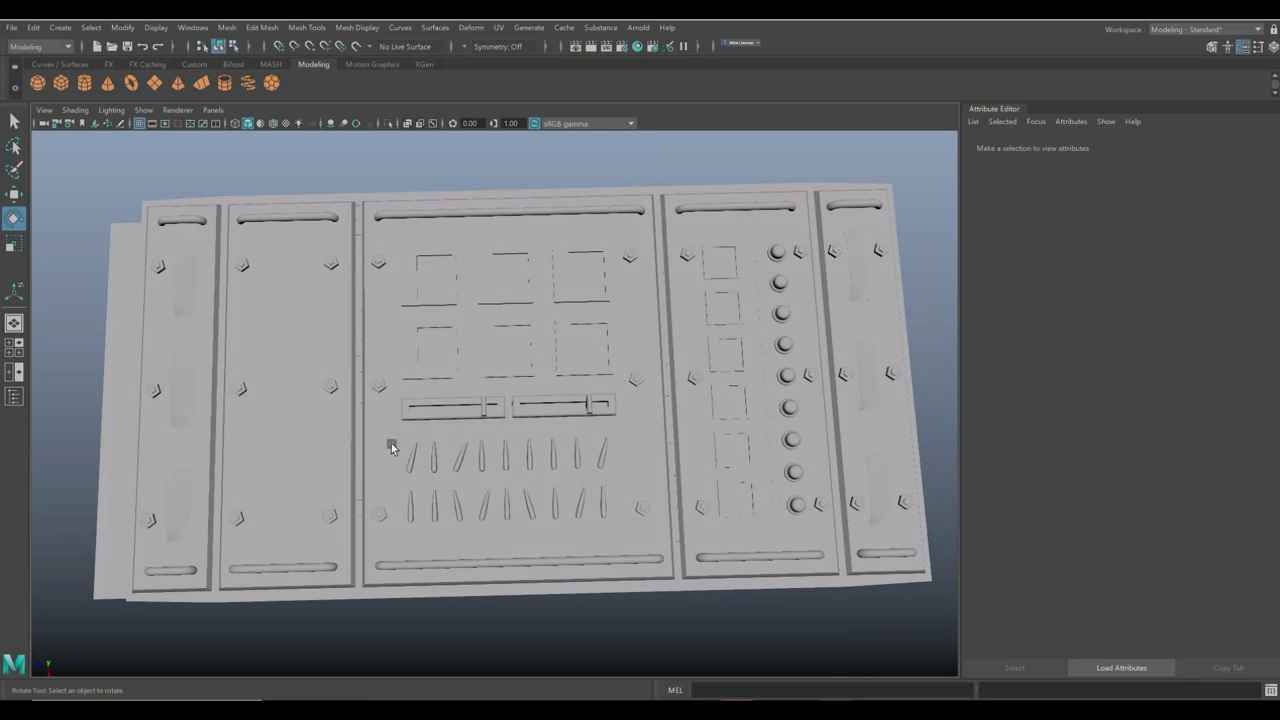
click(607, 505)
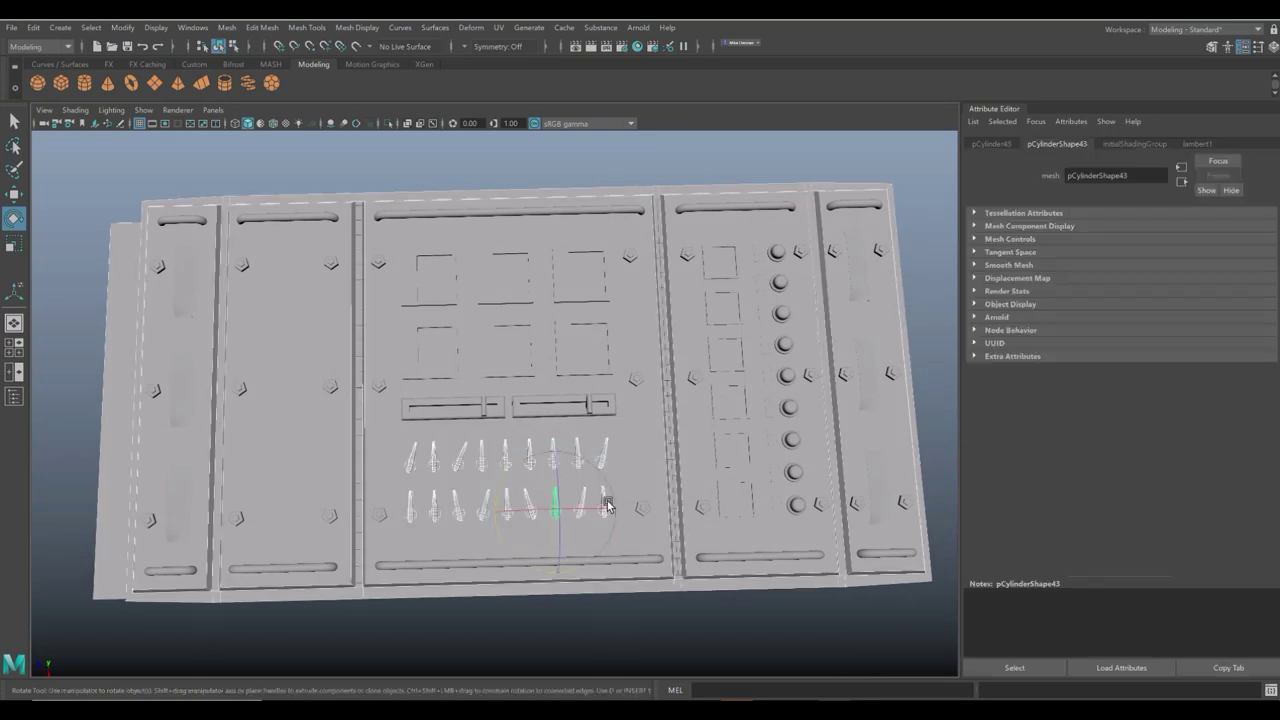
alt+drag(586, 558, 569, 532)
scroll(497, 455, up, 5)
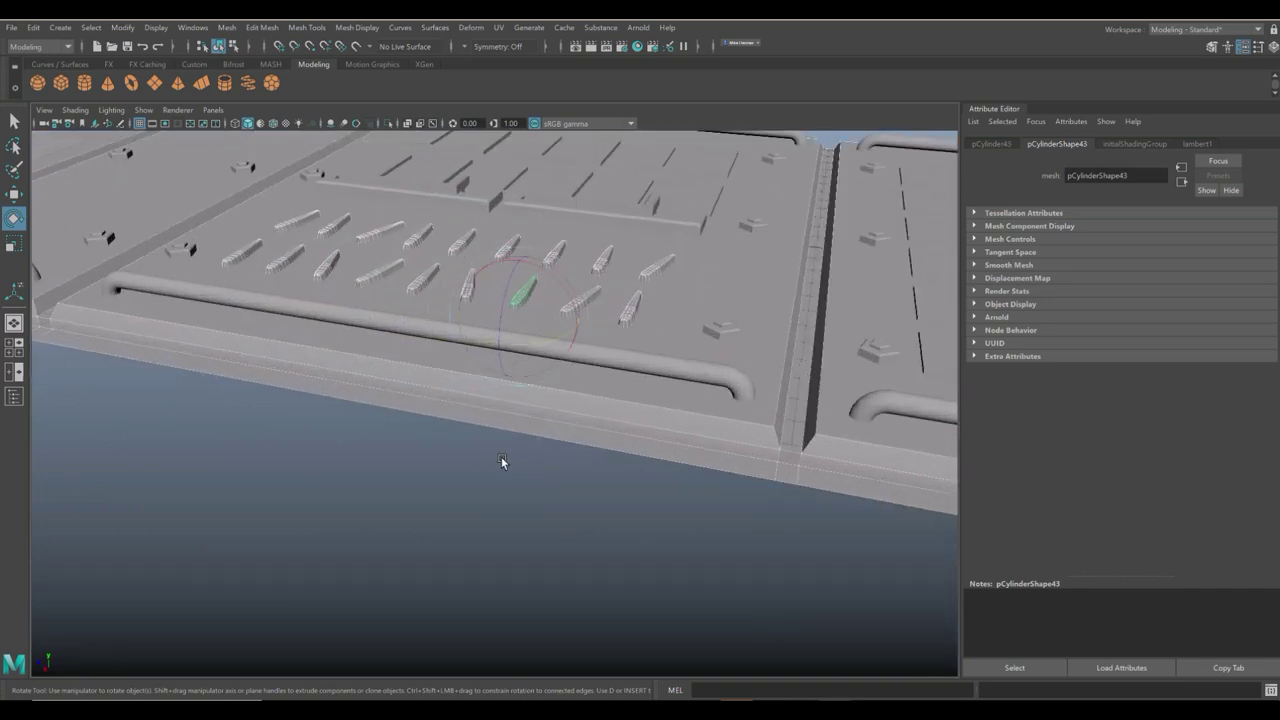
key(w)
drag(519, 256, 523, 288)
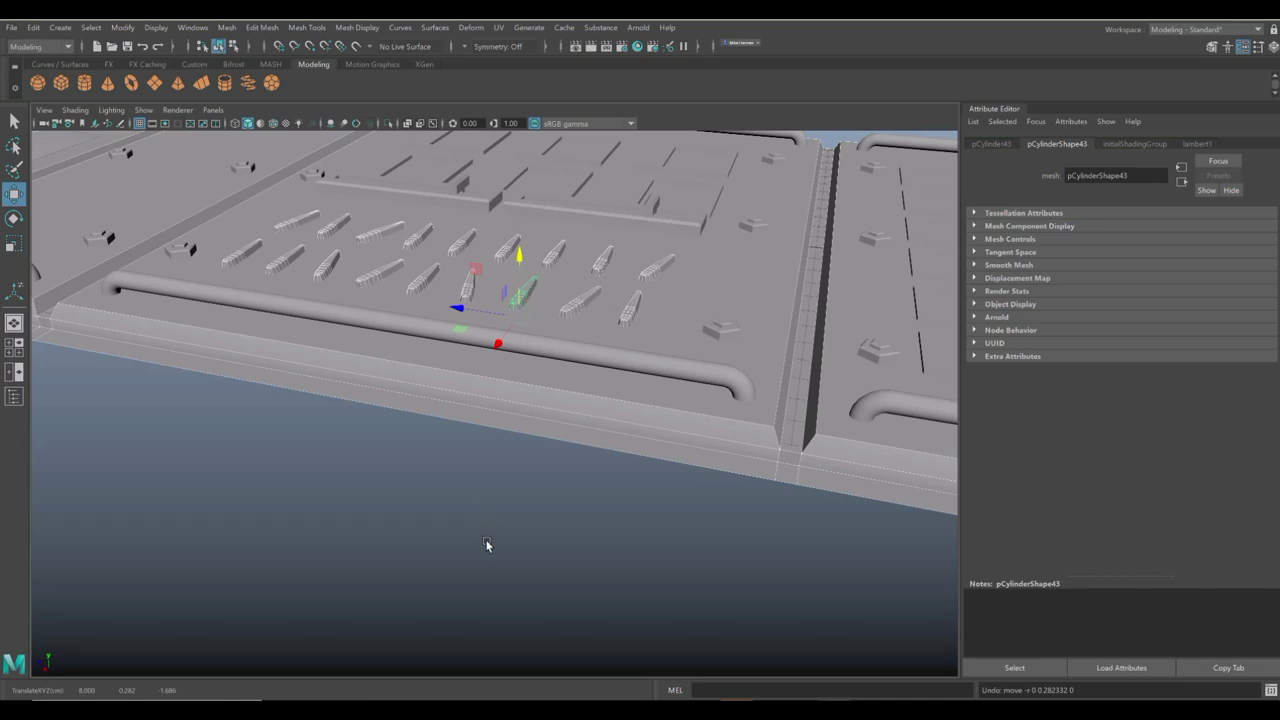
Raise the selected knobs along Y to about 0.24 so their round bases stand above the panel surface, then deselect them.
mouse_move(486, 543)
alt+mouse_down()
mouse_move(487, 516)
mouse_move(515, 517)
mouse_move(470, 466)
alt+mouse_up()
key(4)
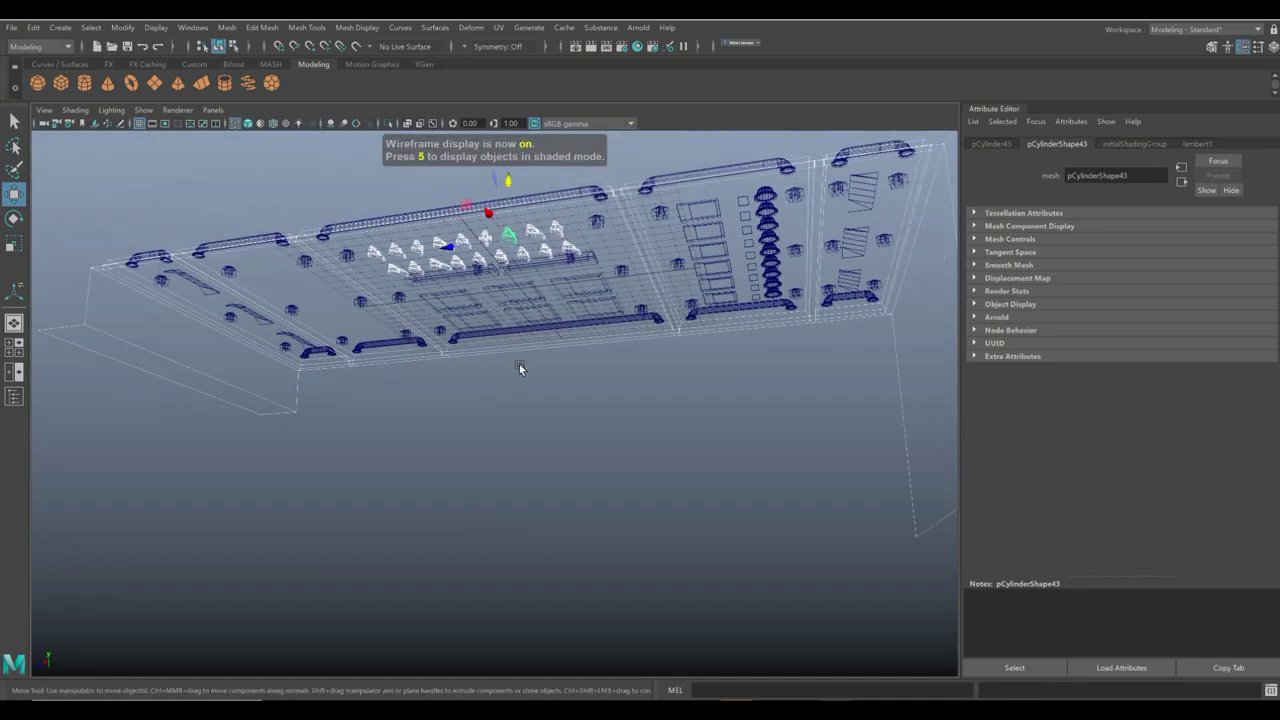
alt+drag(546, 440, 548, 474)
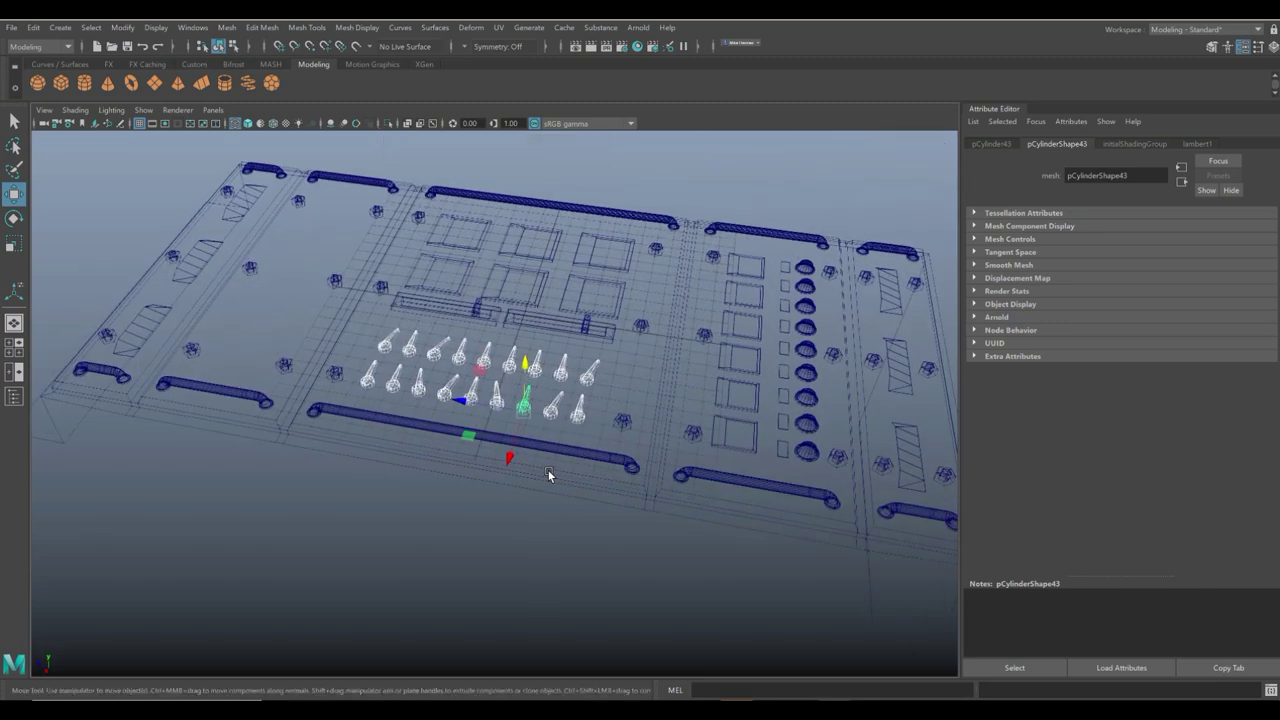
scroll(547, 470, up, 5)
key(5)
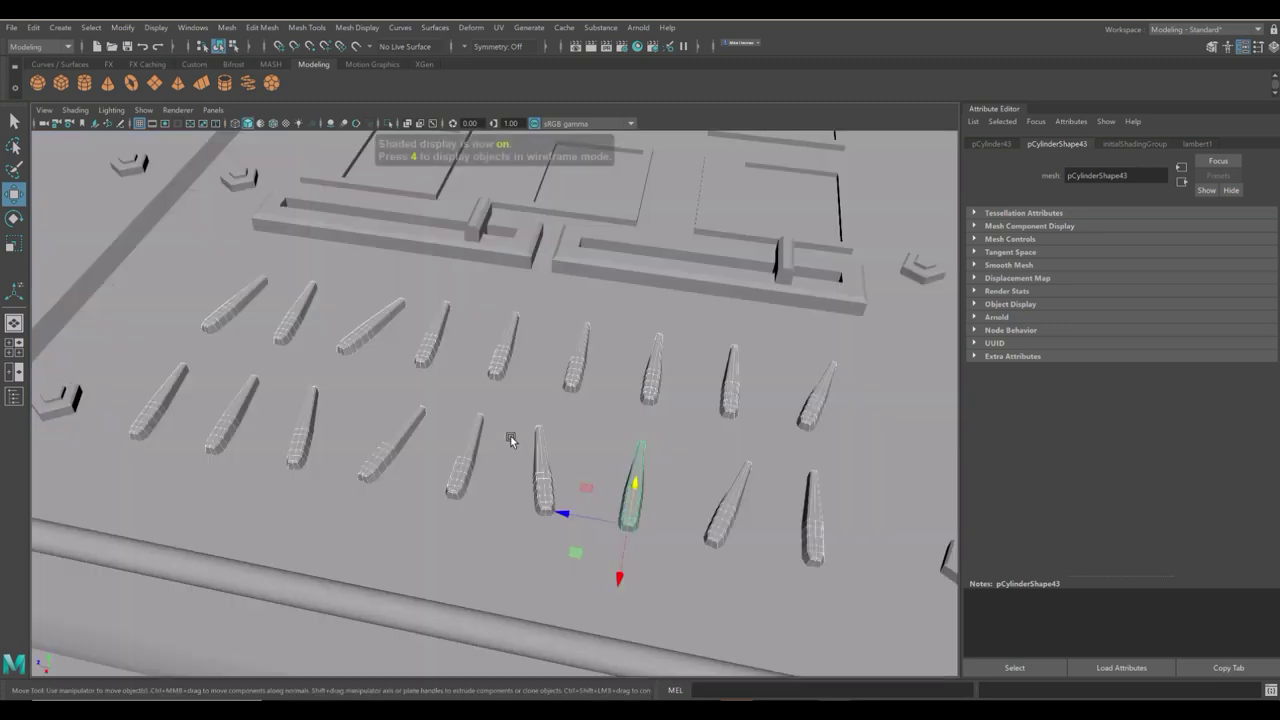
drag(636, 487, 640, 480)
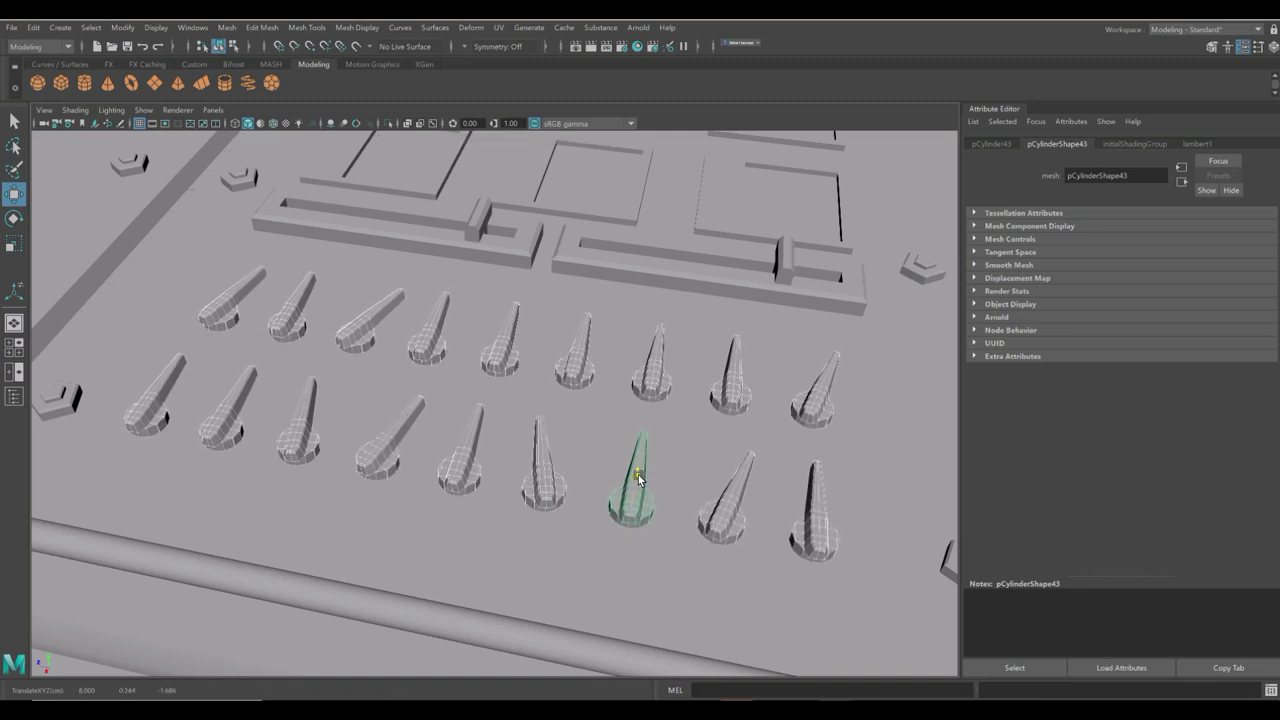
scroll(594, 523, down, 10)
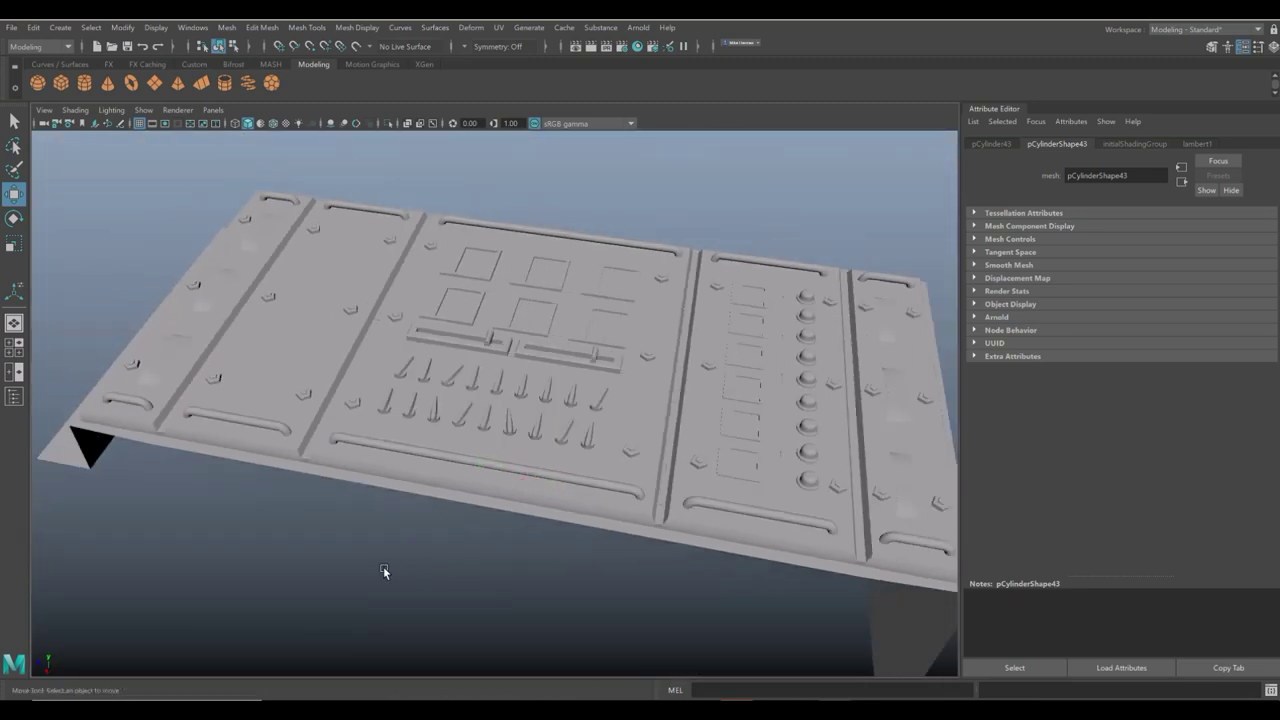
click(376, 575)
alt+drag(348, 595, 436, 610)
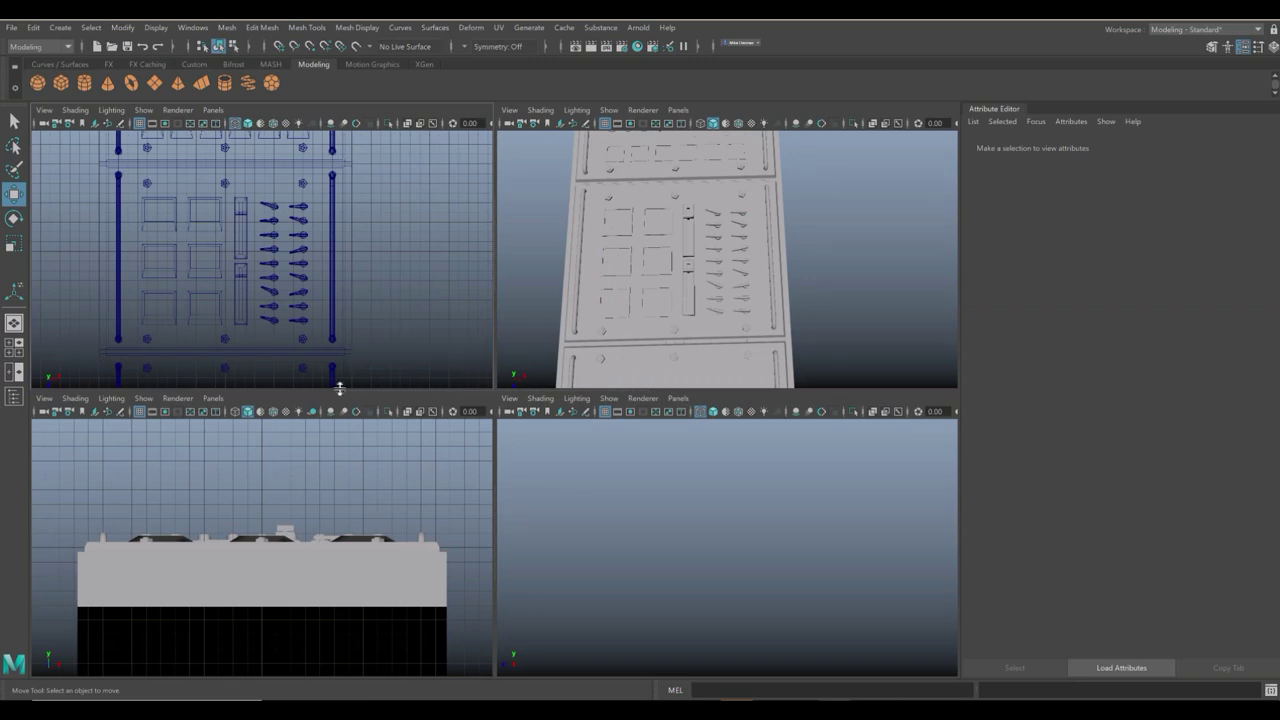
In the top view, move the slider-side knob column slightly towards the sliders and the outer column slightly towards the long handle.
key(space)
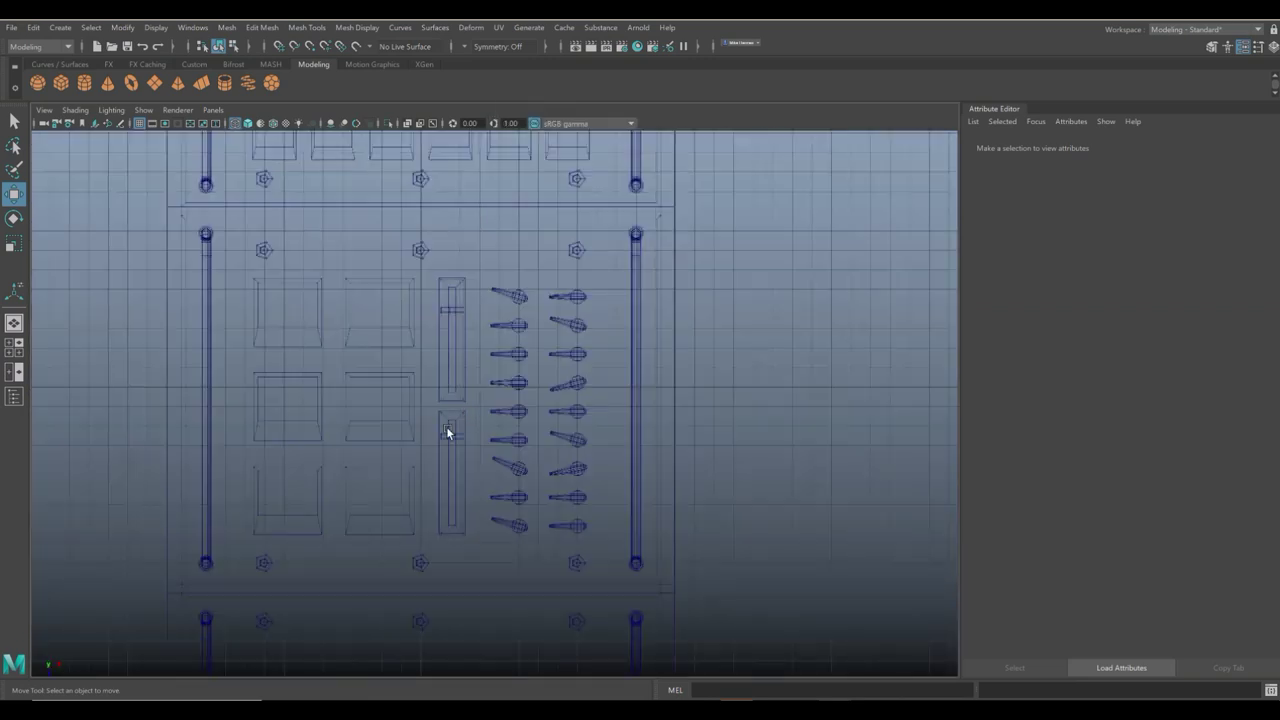
drag(505, 347, 508, 557)
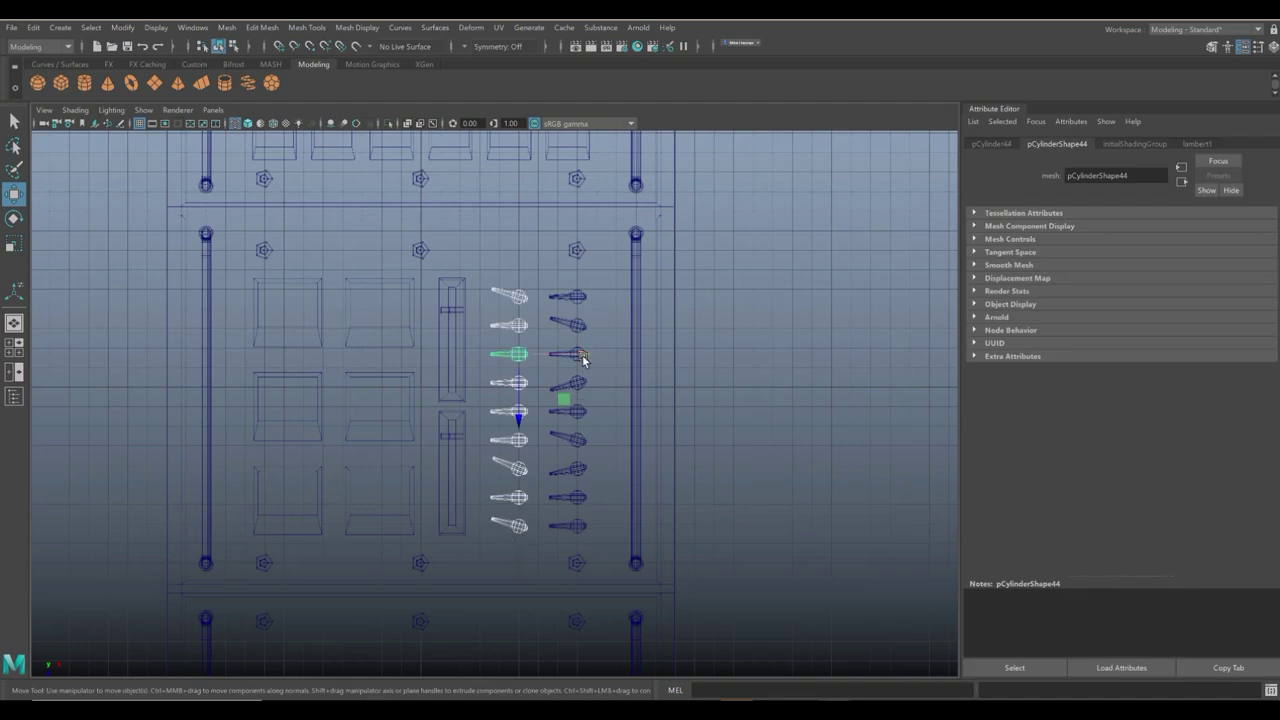
drag(582, 354, 569, 354)
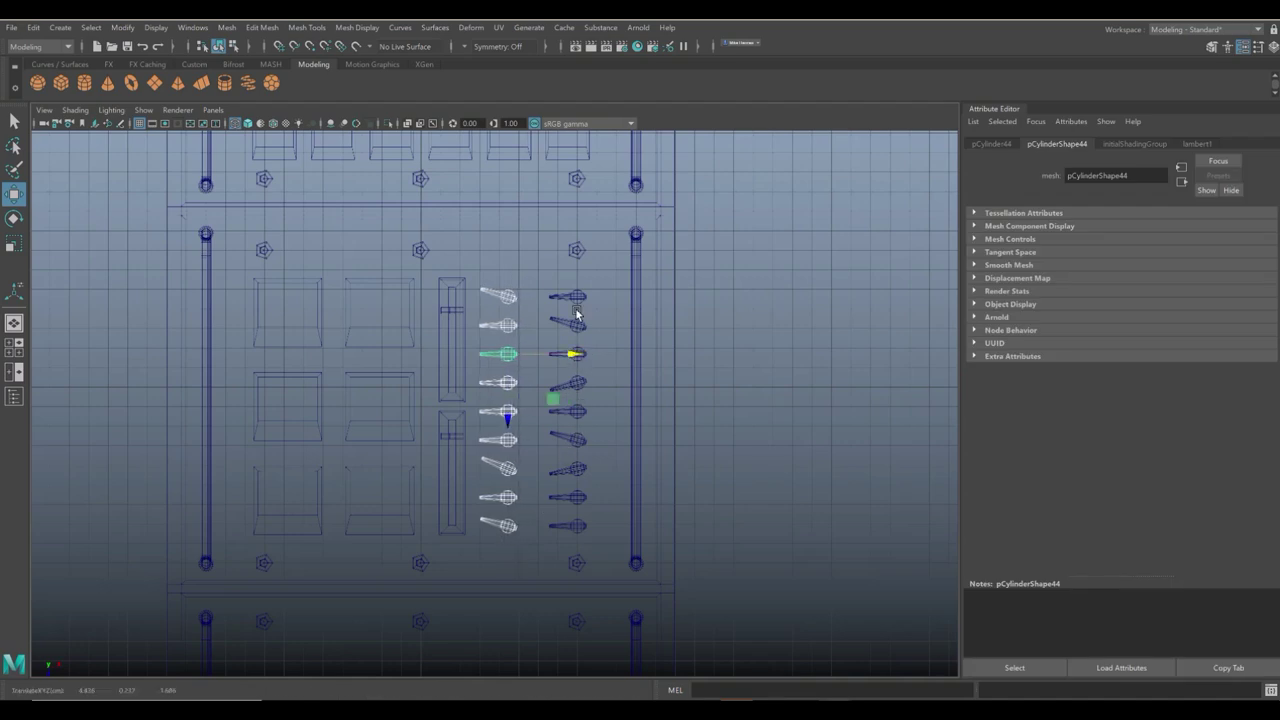
click(569, 531)
drag(643, 357, 648, 354)
scroll(648, 356, down, 2)
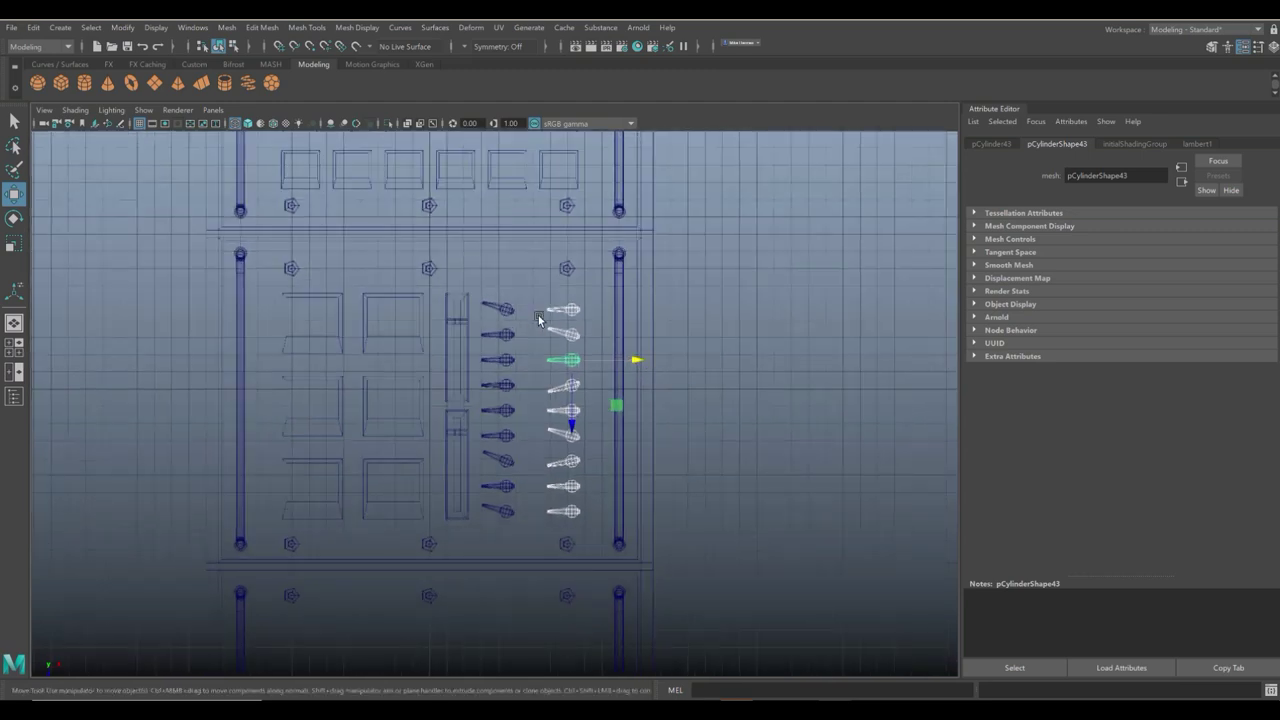
Duplicate the end small rectangular block below the round buttons and move the copy between the first two knobs, to X about 5.73.
scroll(522, 346, down, 3)
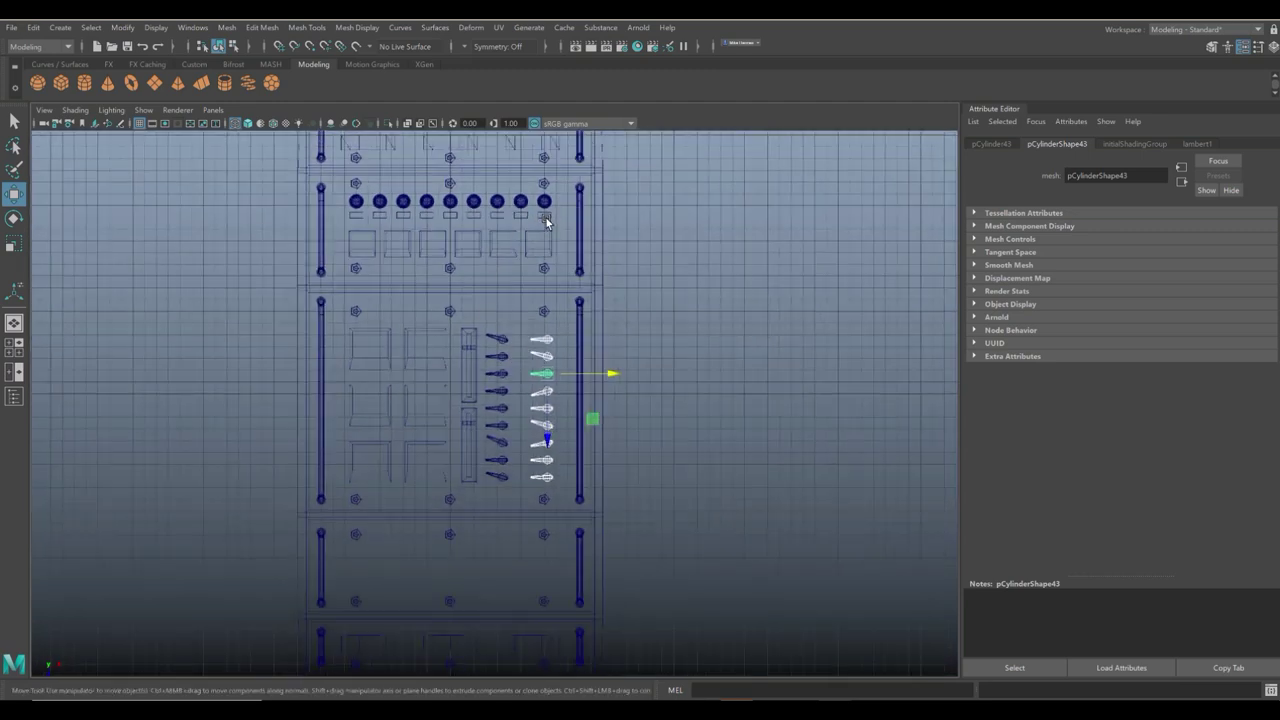
click(547, 222)
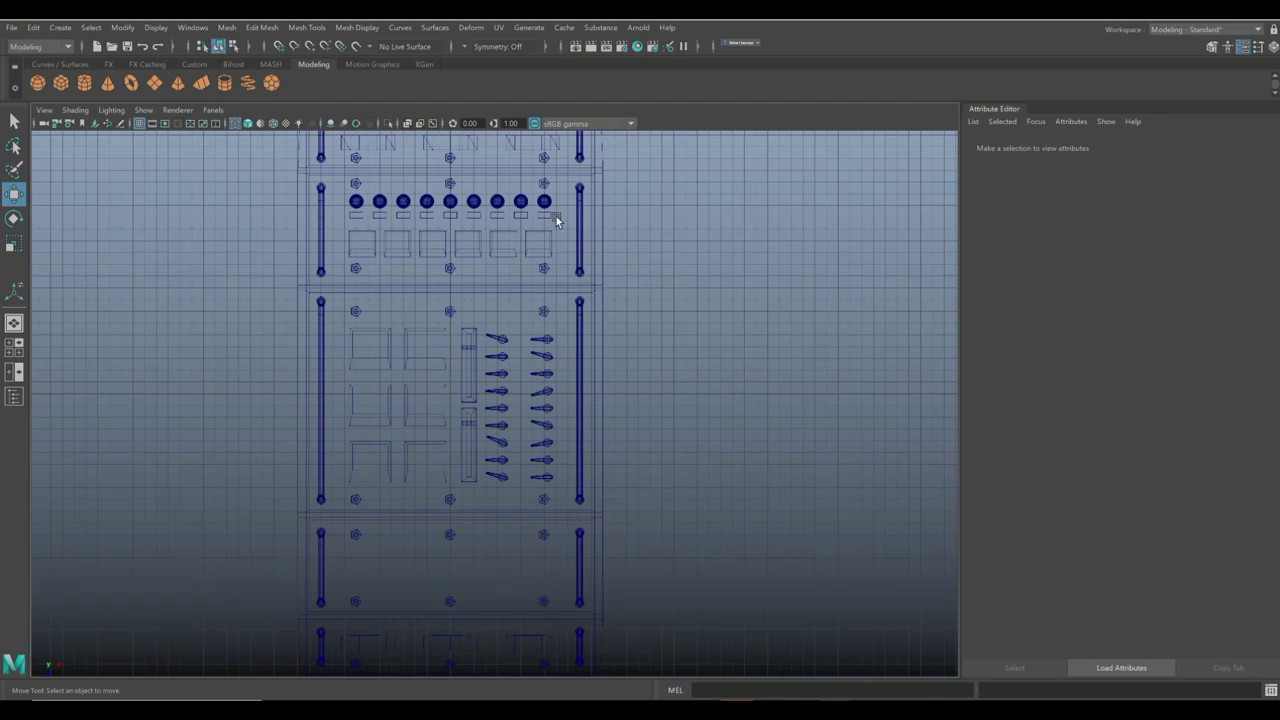
click(553, 222)
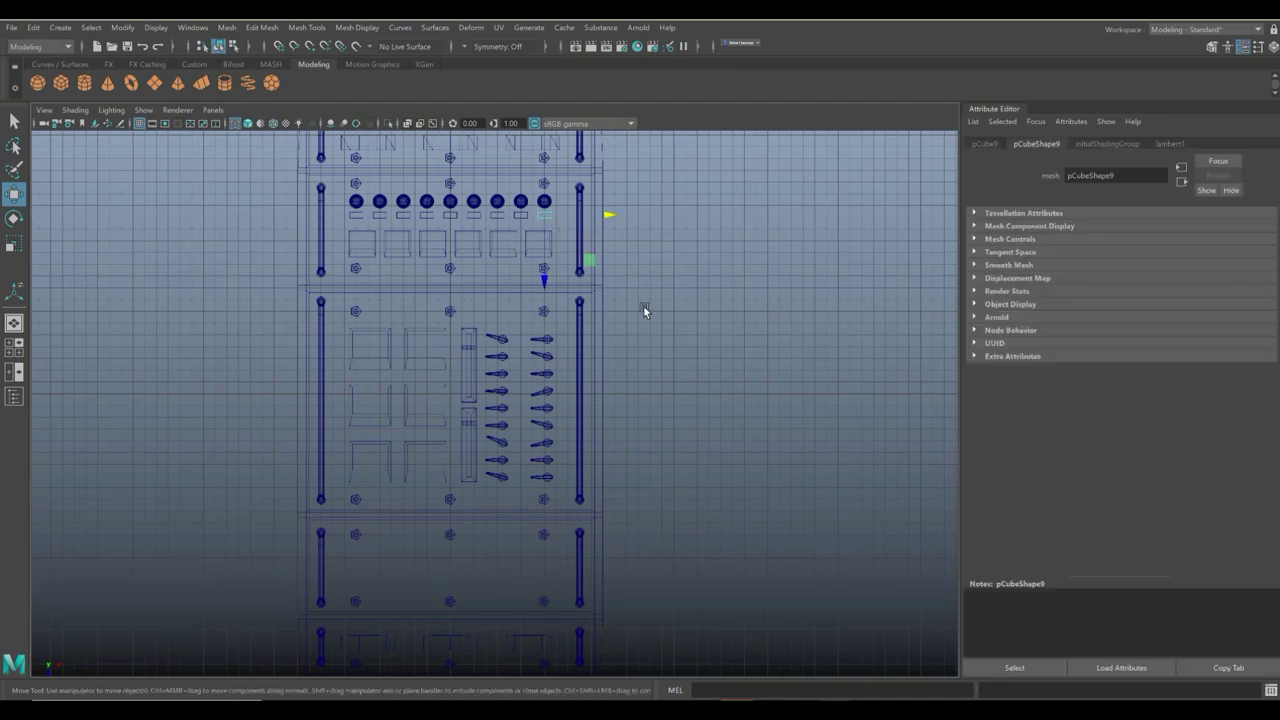
key(ctrl+d)
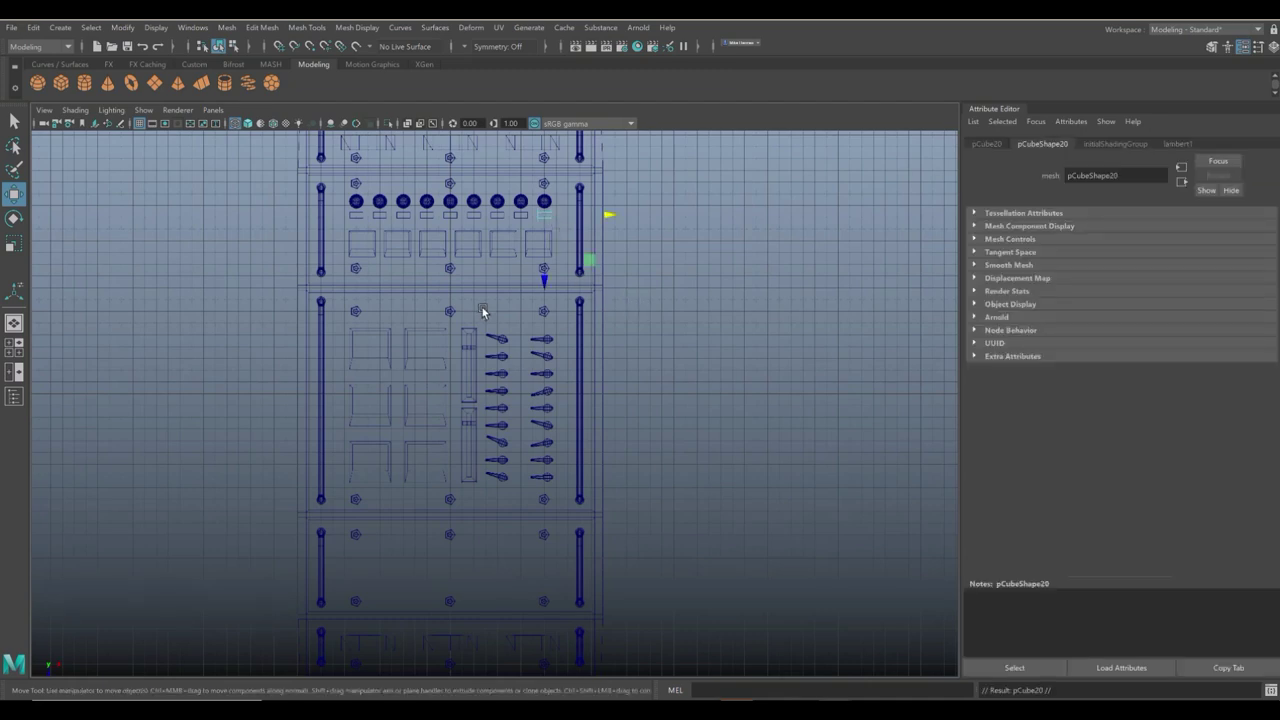
drag(541, 288, 546, 408)
drag(616, 342, 583, 340)
Nudge the copied block along Z to about -4.65 to line it up with the first knob row.
key(f)
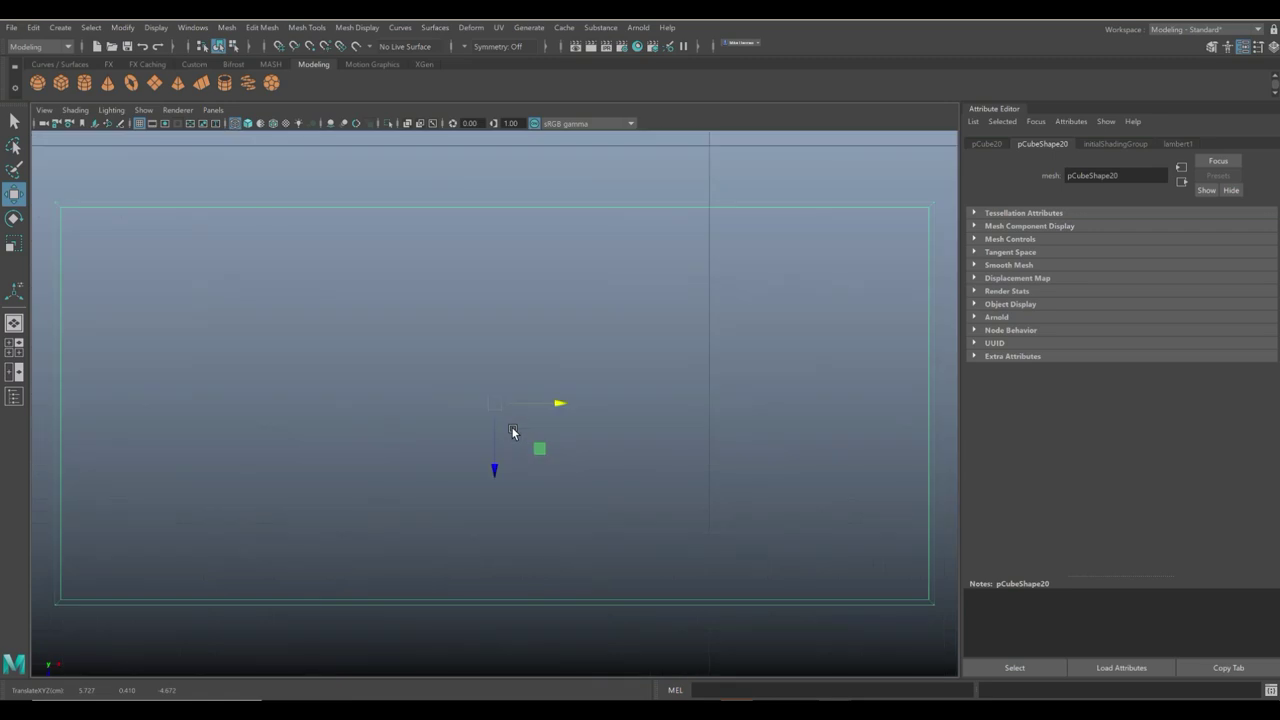
scroll(509, 447, up, 2)
scroll(509, 447, up, 2)
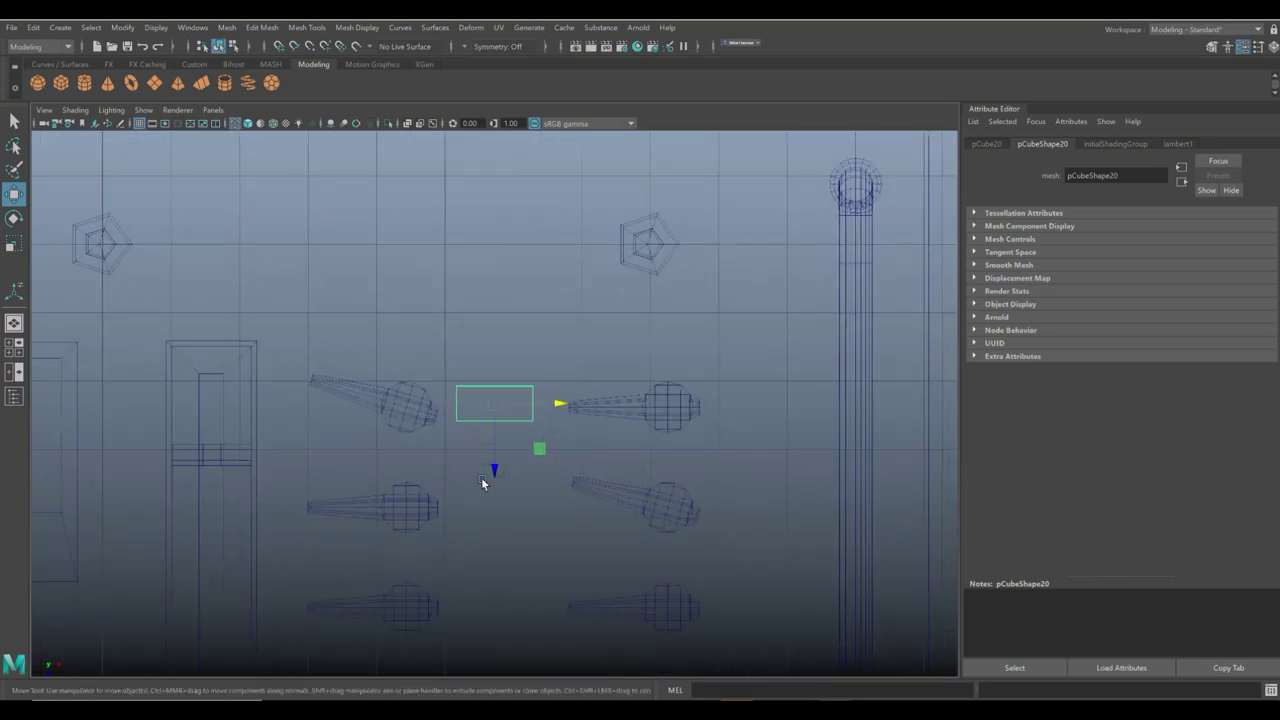
drag(497, 472, 498, 474)
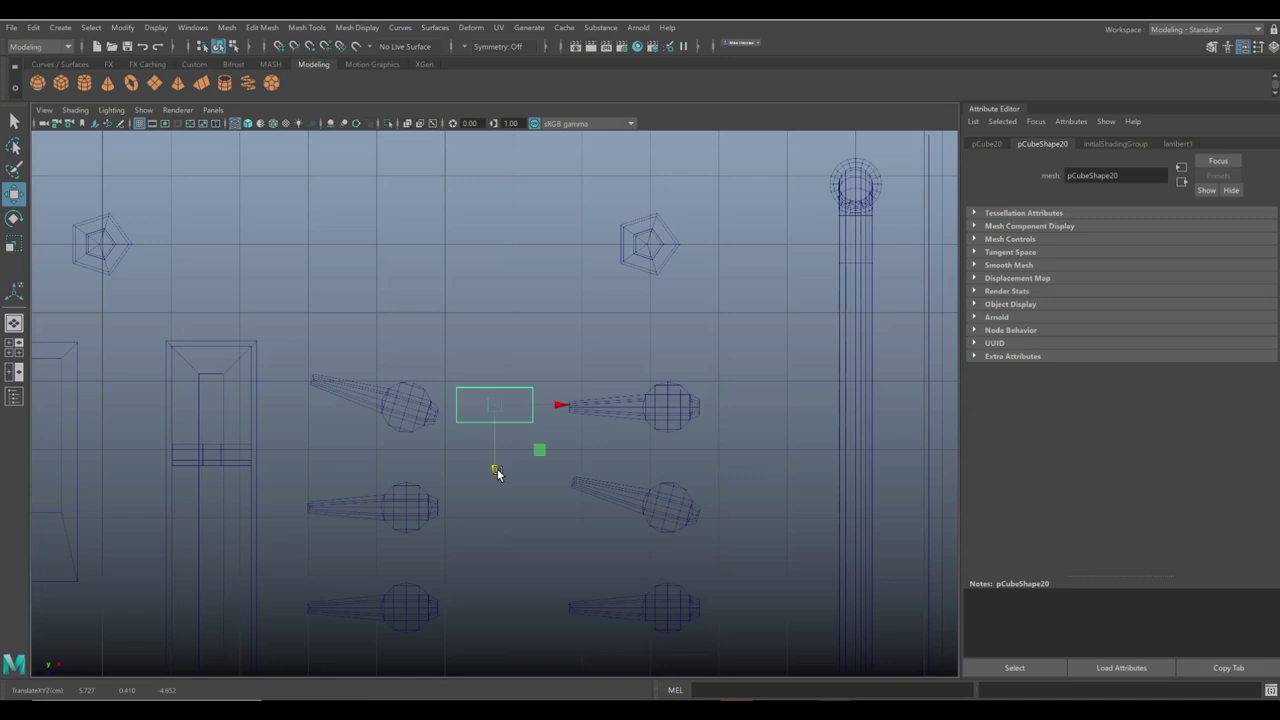
drag(498, 474, 498, 474)
Duplicate the block beside the outer knob at X about 9.65, and duplicate both blocks into the second knob row.
drag(560, 404, 831, 431)
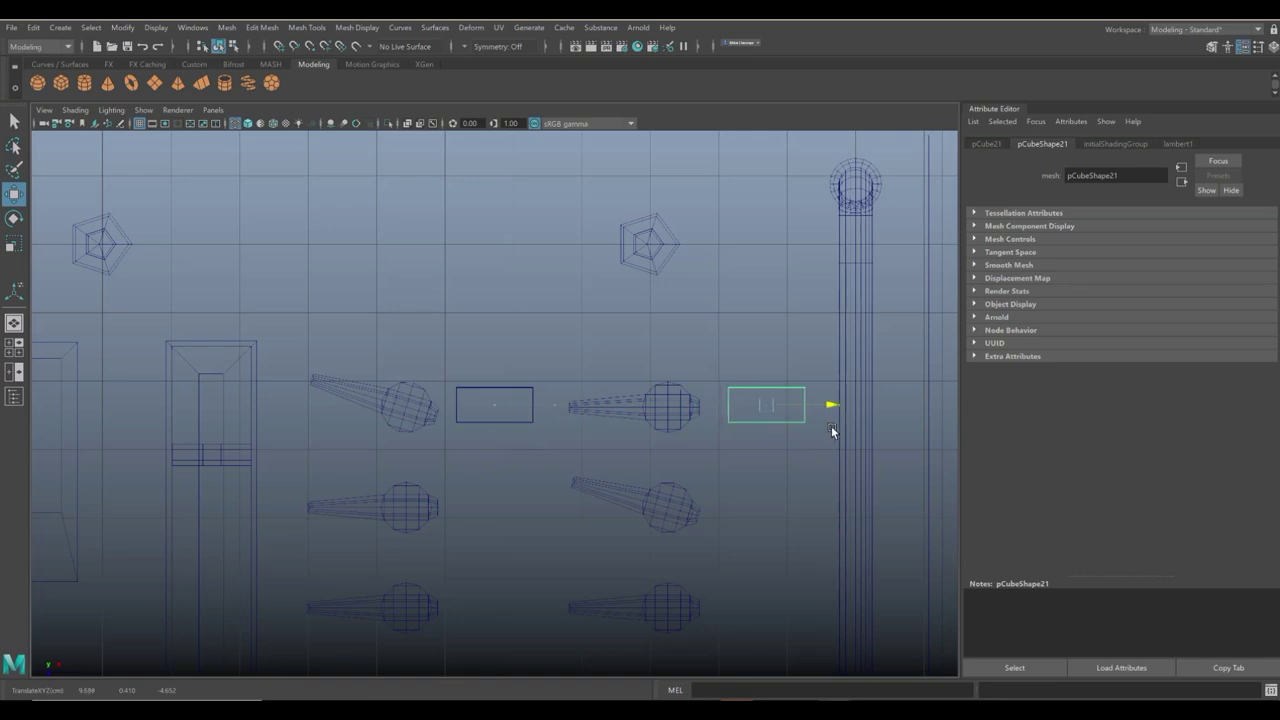
drag(828, 431, 827, 431)
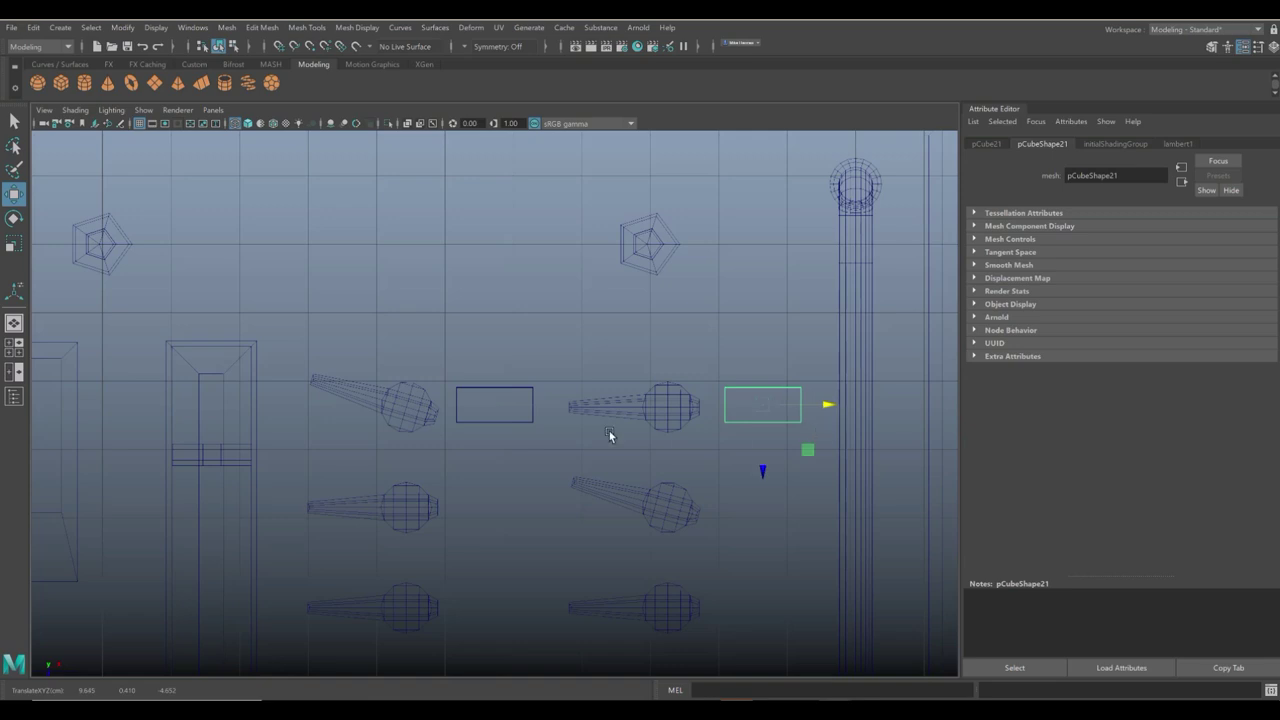
click(499, 387)
key(ctrl+d)
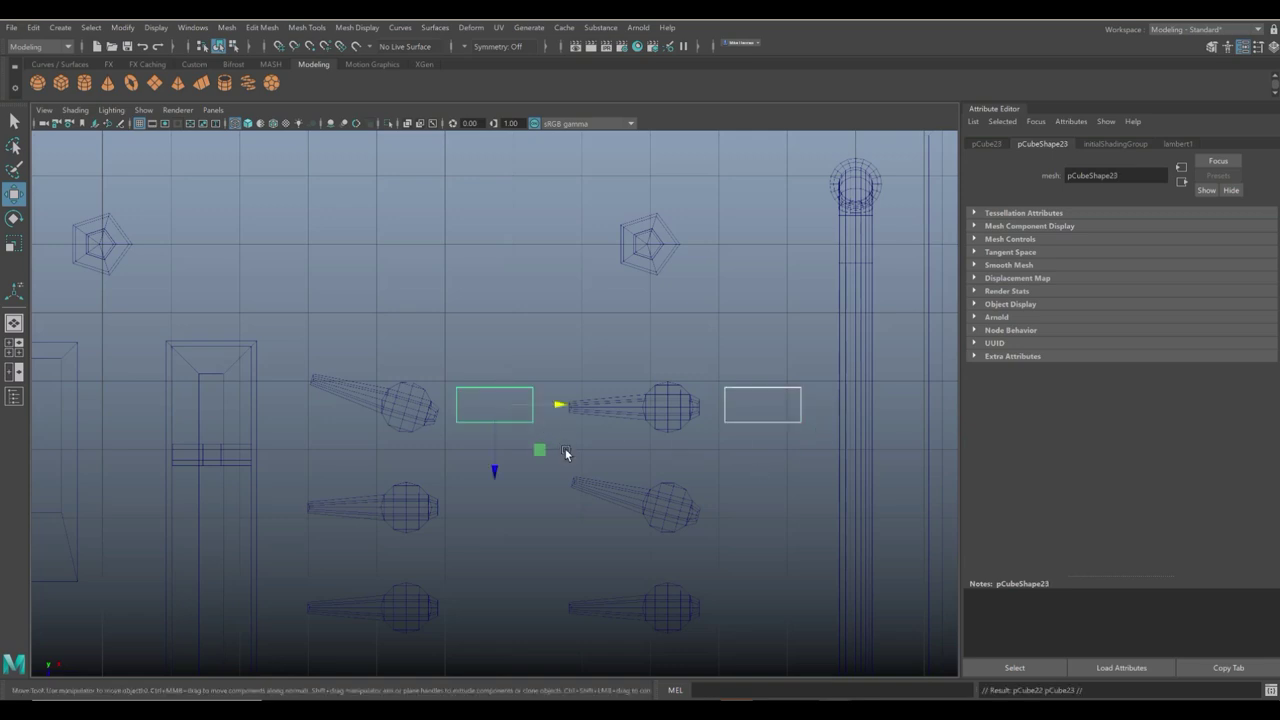
drag(492, 477, 499, 578)
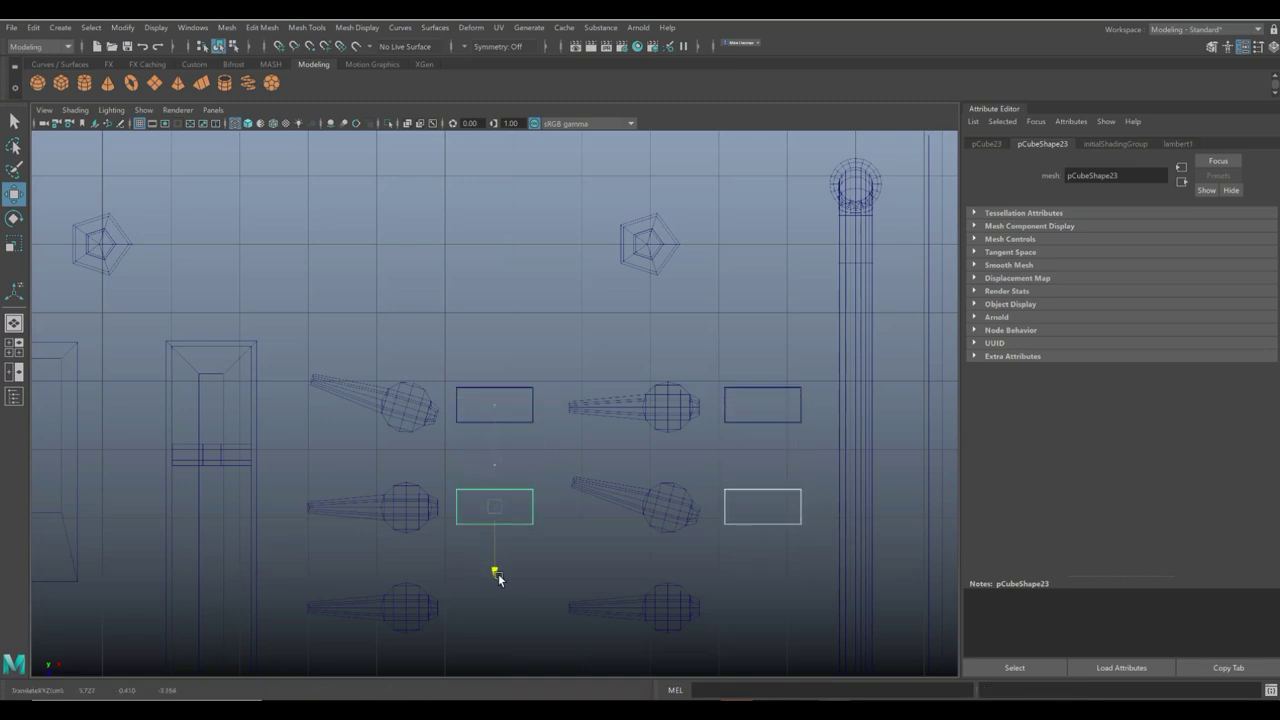
Repeat the paired-block duplicate with the same offset until all nine knob rows have blocks.
key(shift+d)
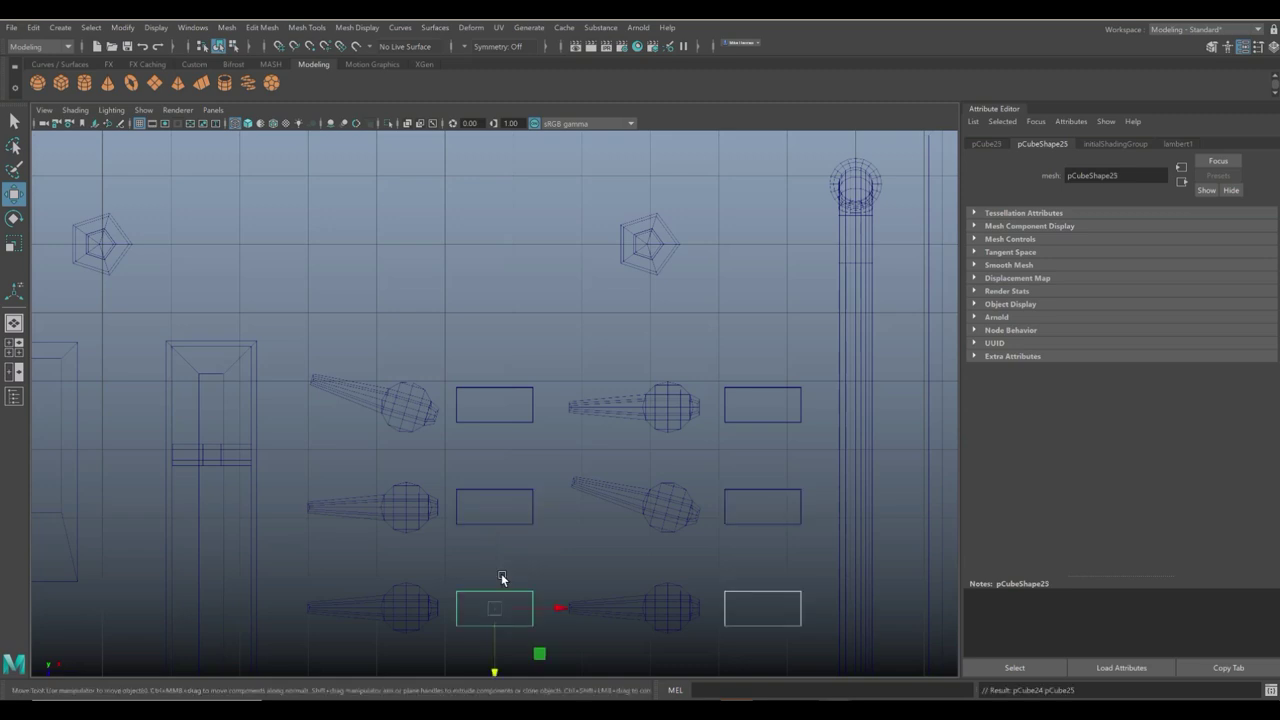
alt+middle_drag(497, 515, 496, 291)
scroll(494, 300, down, 3)
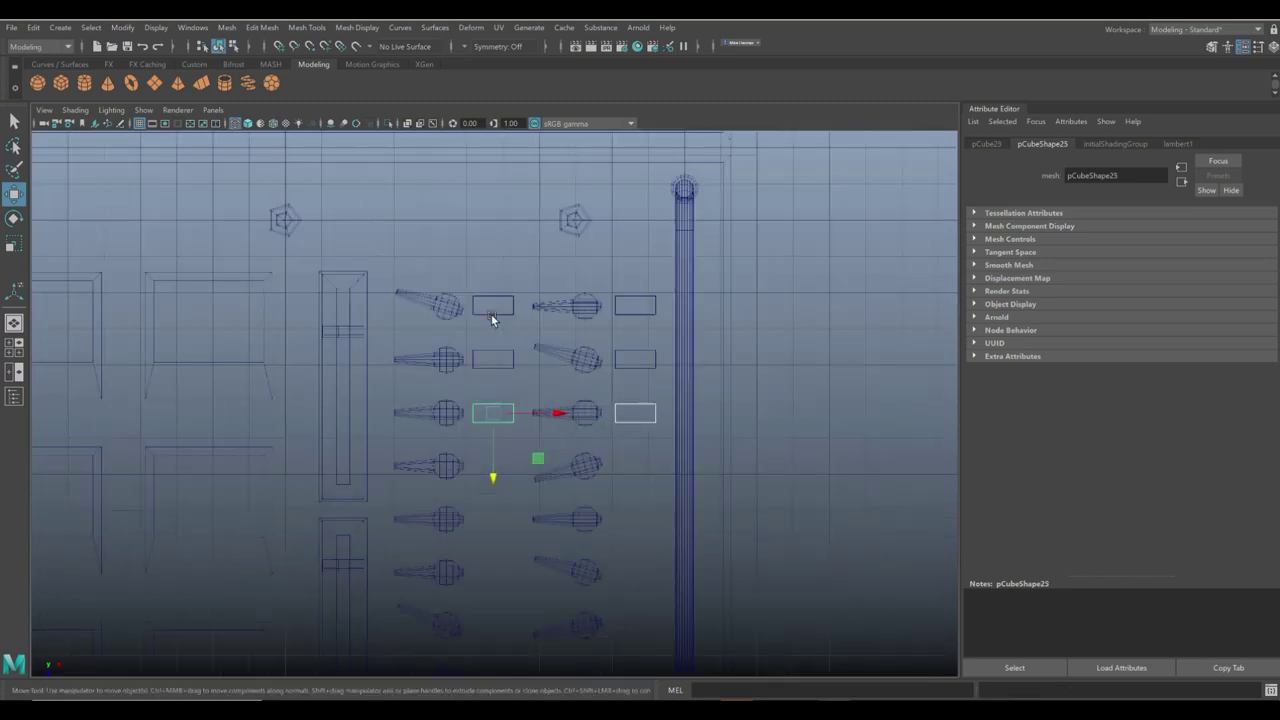
key(shift+d)
key(shift+d)
key(shift+d)
key(shift+d)
key(shift+d)
key(shift+d)
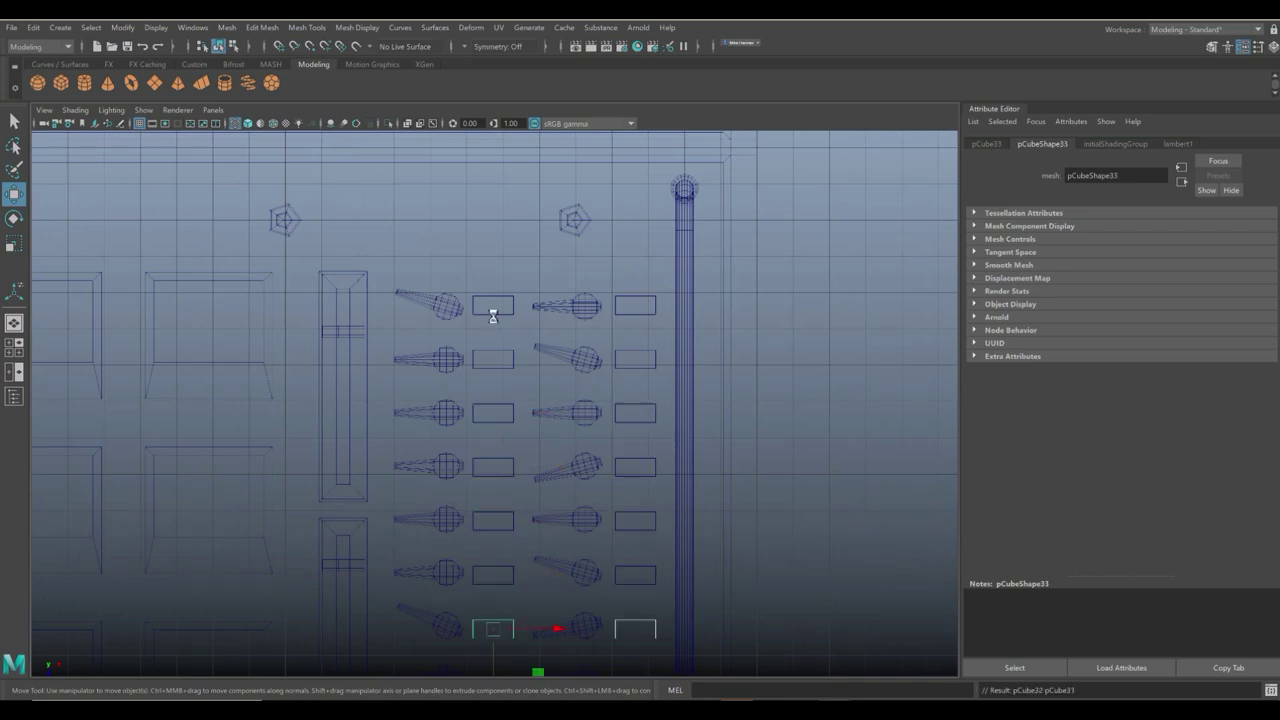
Move the last row's two blocks along Z to about 7.08 to line them up with their knobs.
scroll(491, 314, down, 4)
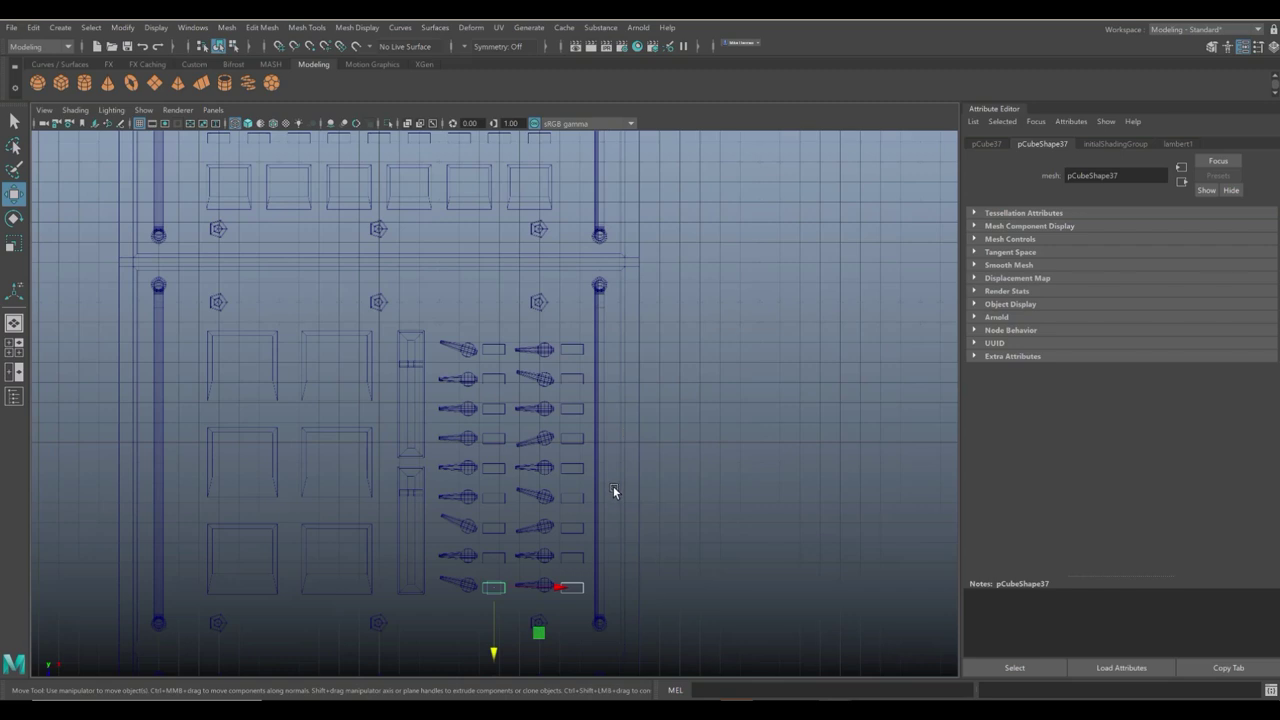
alt+middle_drag(613, 486, 620, 340)
scroll(644, 450, up, 4)
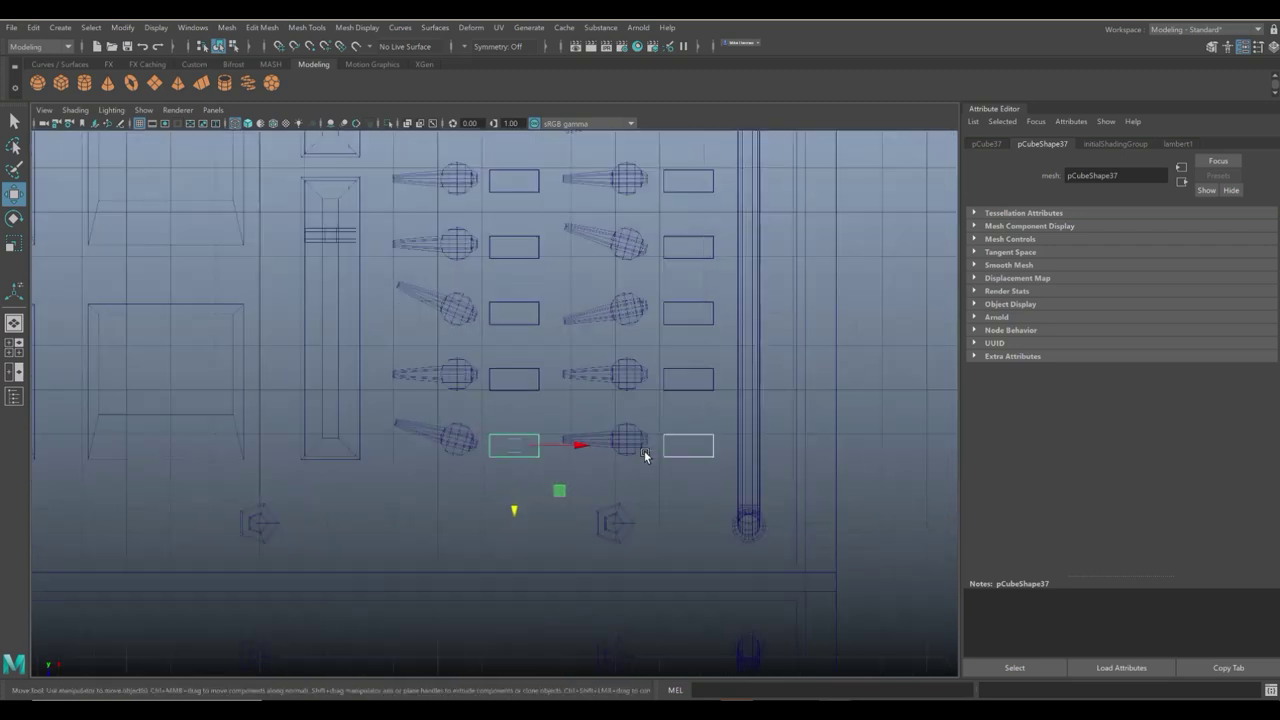
scroll(644, 450, up, 3)
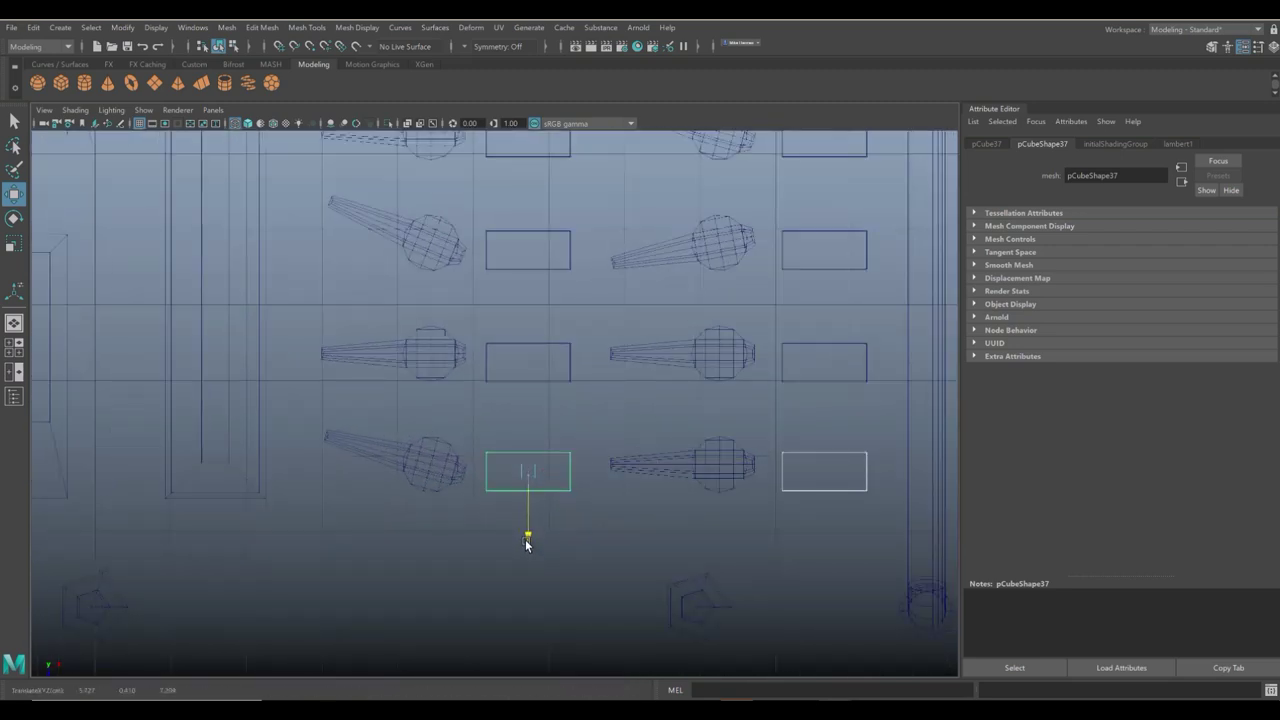
drag(528, 541, 526, 534)
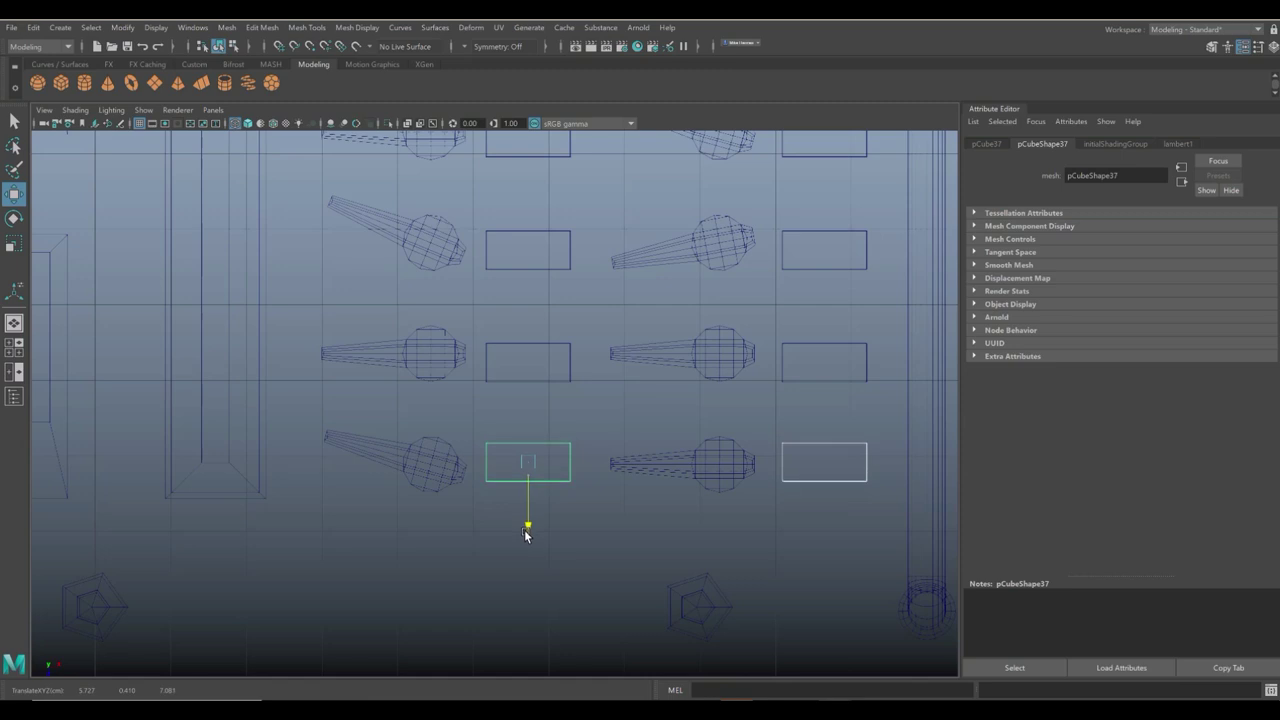
Move the block pairs in the eighth and seventh rows slightly up along Z to line them up with their knobs.
click(538, 378)
shift+click(800, 372)
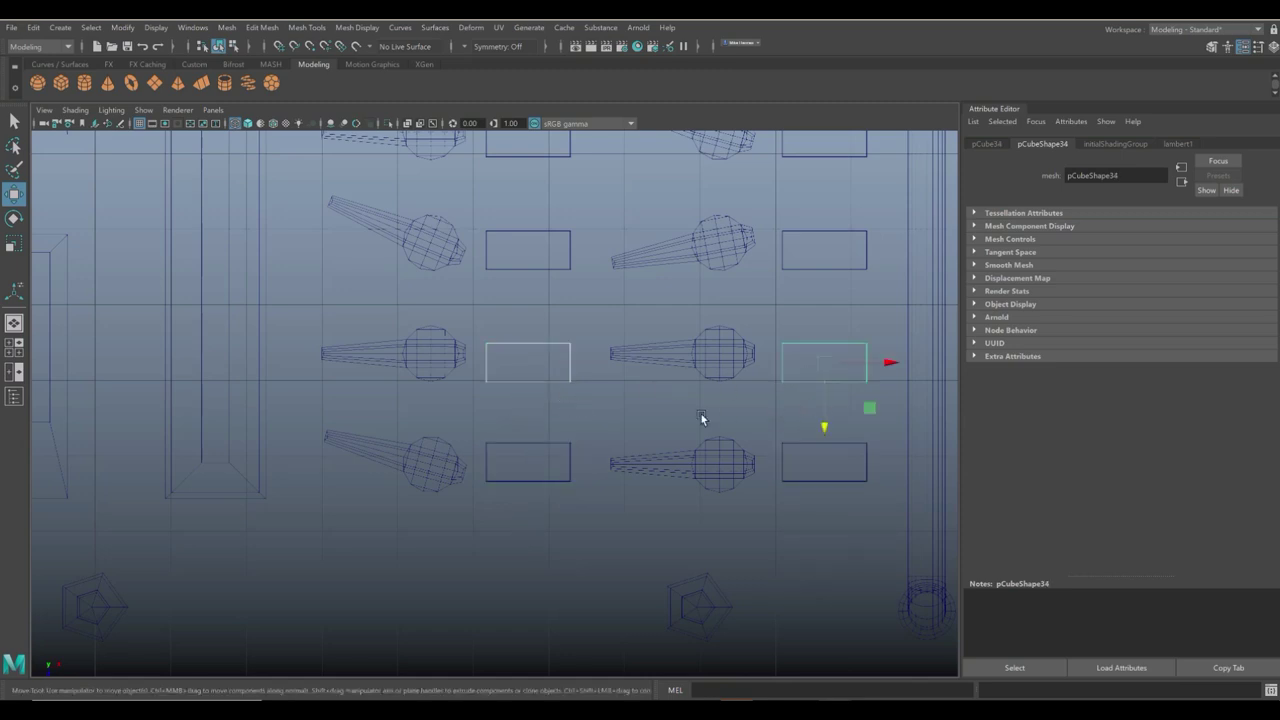
drag(824, 428, 826, 418)
click(517, 256)
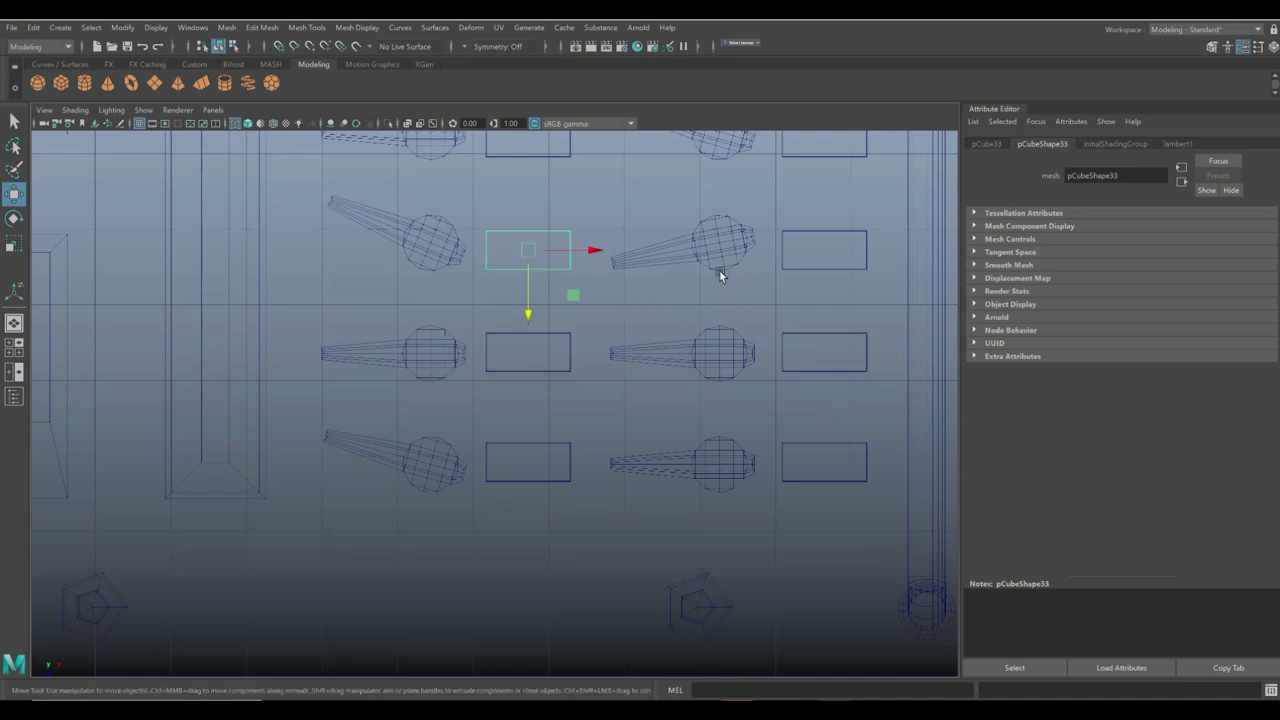
click(790, 272)
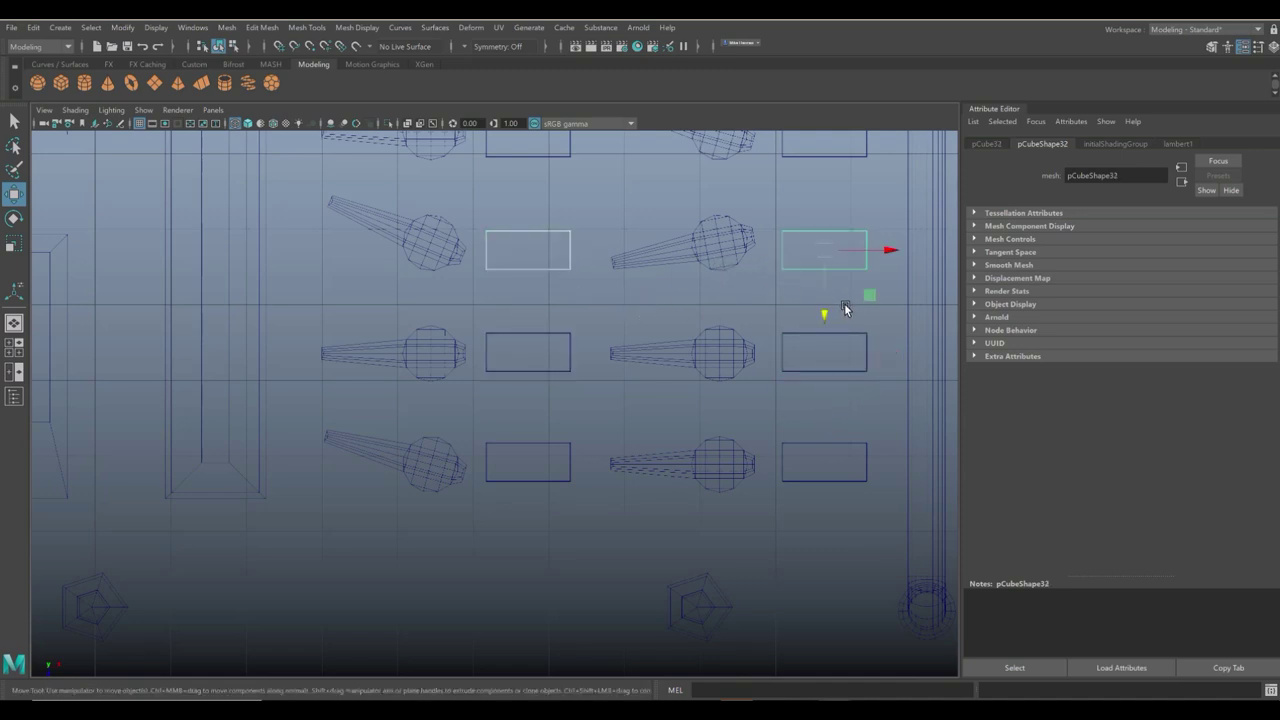
drag(826, 318, 826, 316)
alt+drag(626, 331, 603, 331)
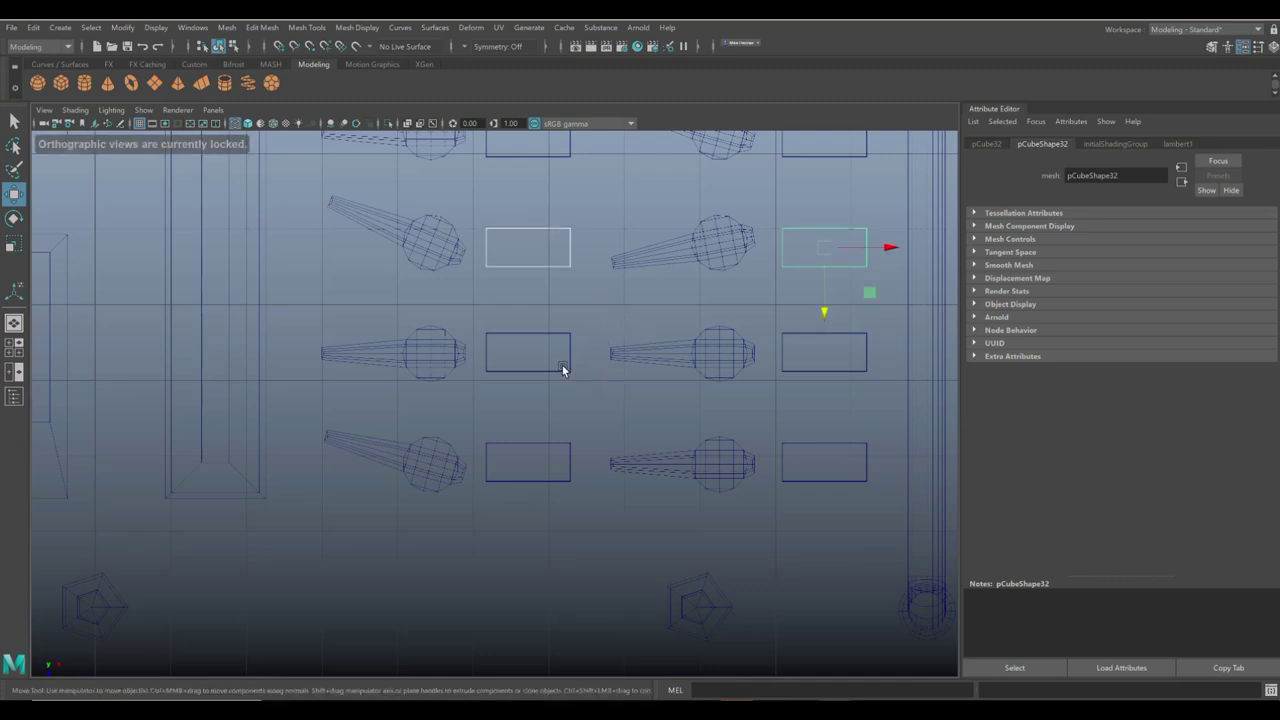
Nudge the sixth-row and fifth-row block pairs along Z until each is centred on its knobs.
alt+middle_drag(547, 308, 503, 509)
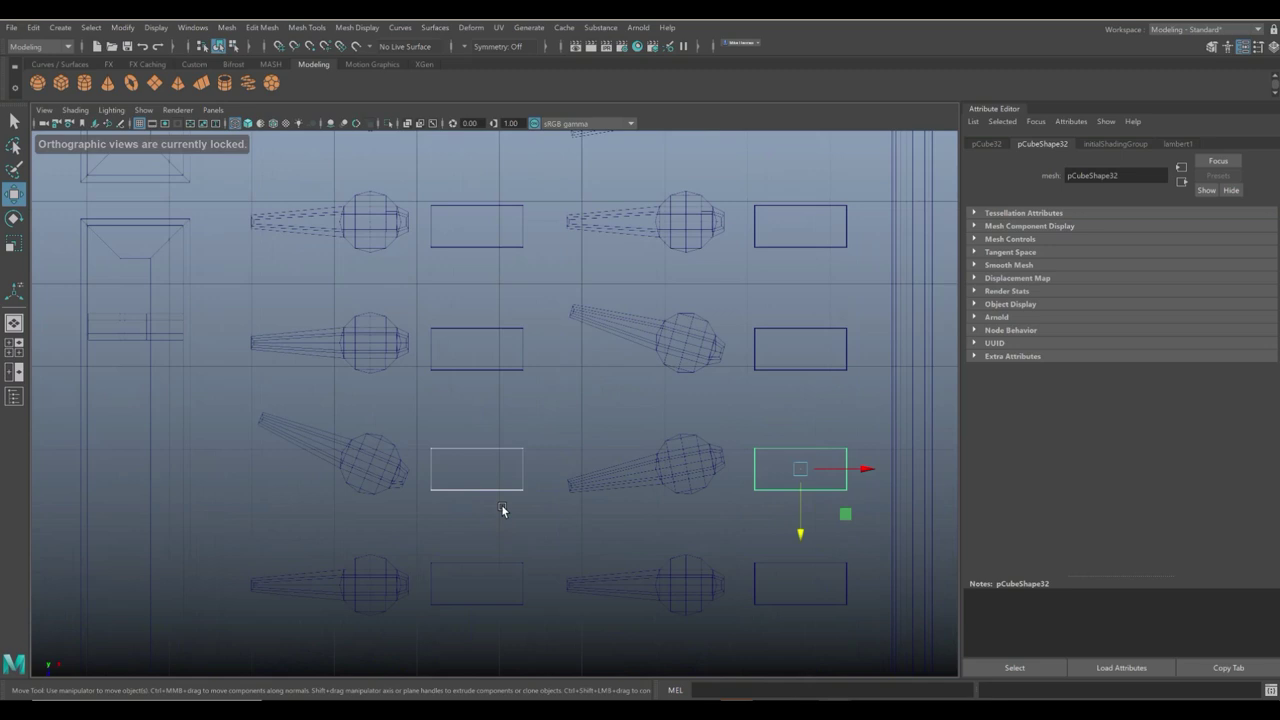
click(521, 362)
click(815, 360)
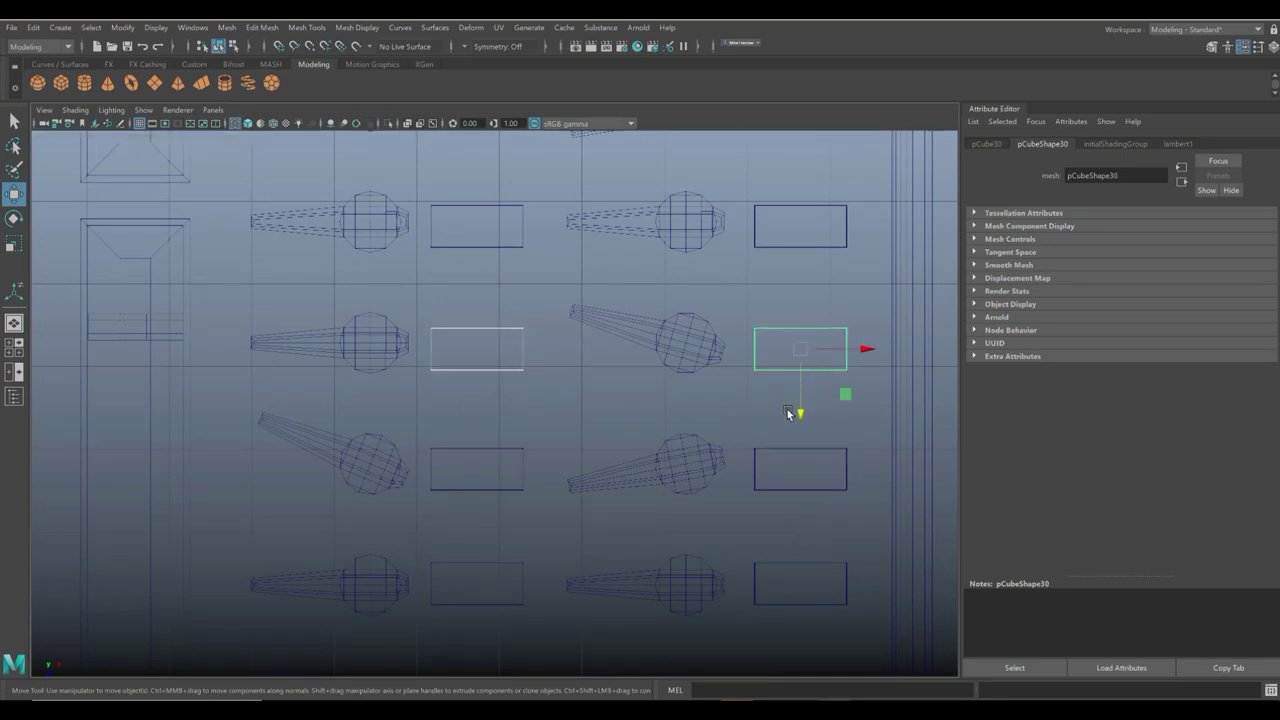
drag(803, 417, 803, 408)
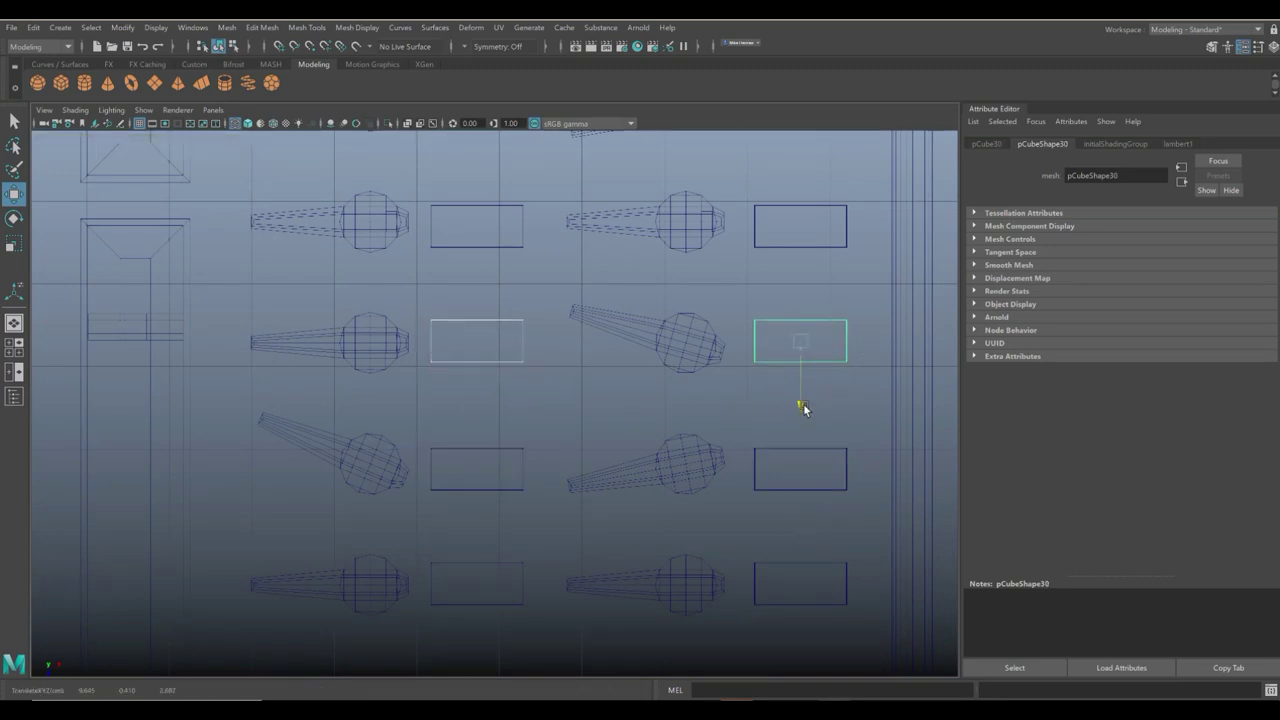
click(545, 255)
click(503, 236)
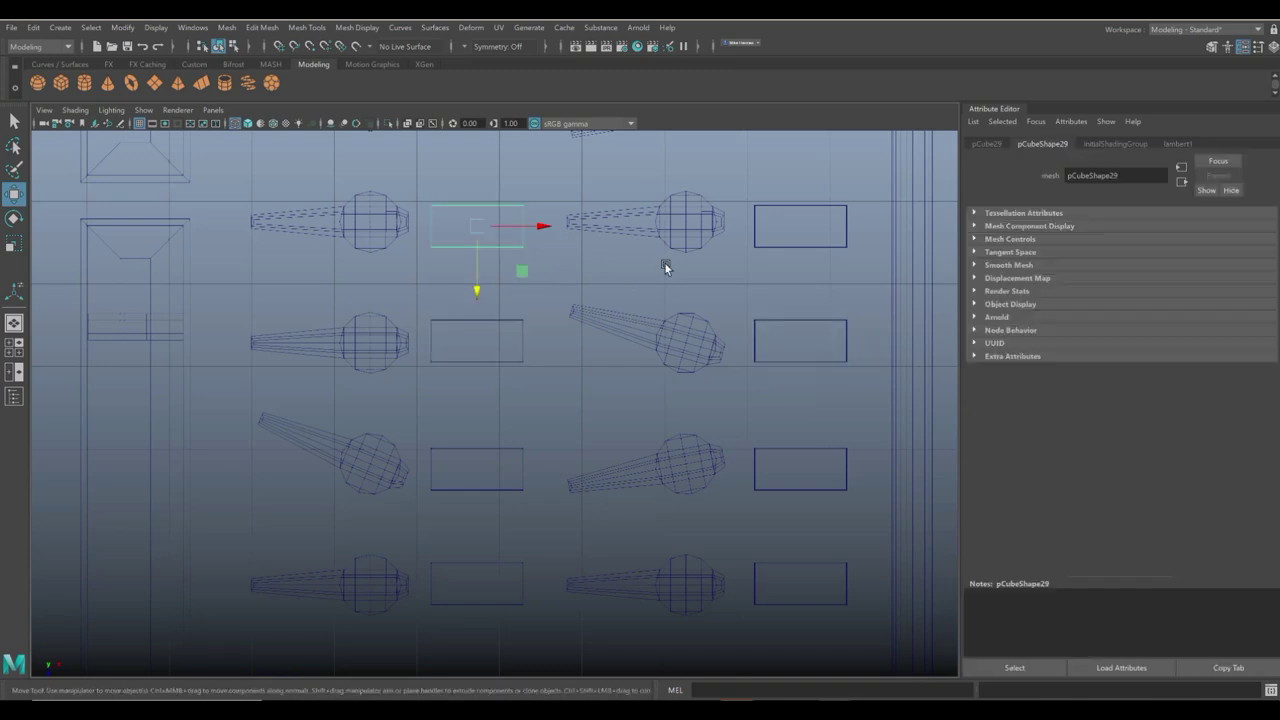
click(803, 234)
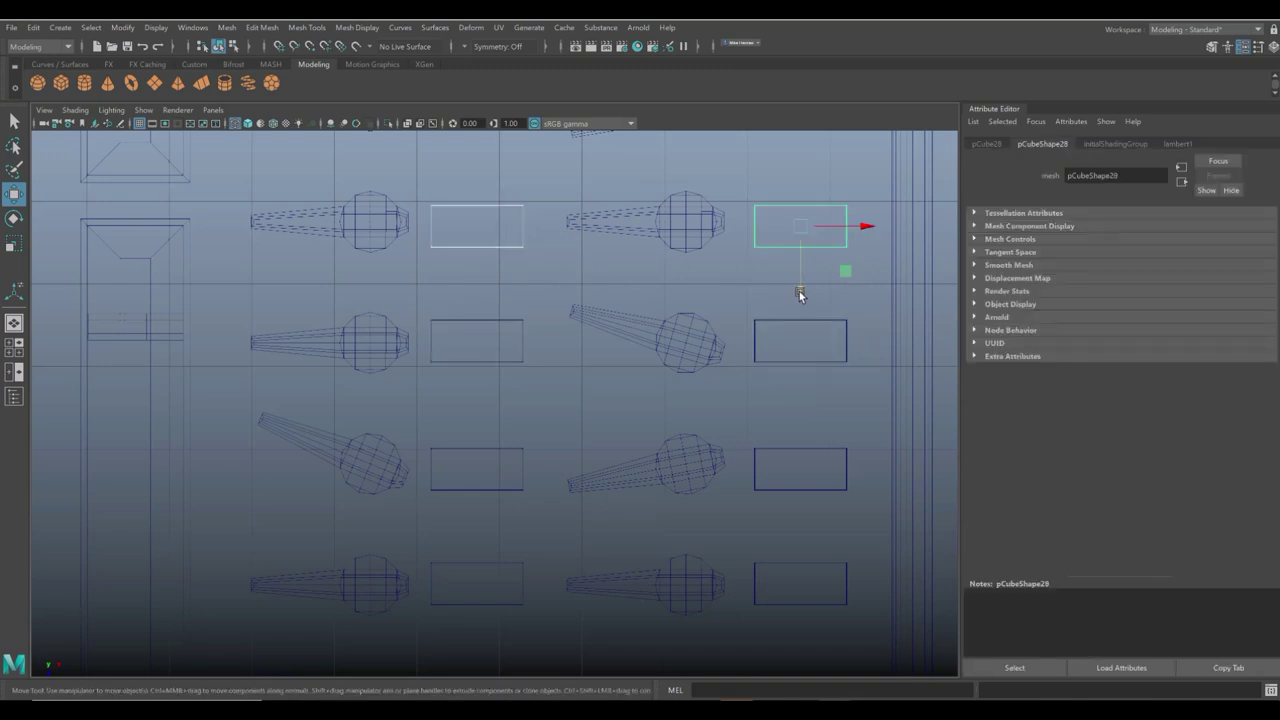
Nudge the two blocks in the fourth row along Z to line them up with their knobs.
alt+middle_drag(733, 310, 714, 486)
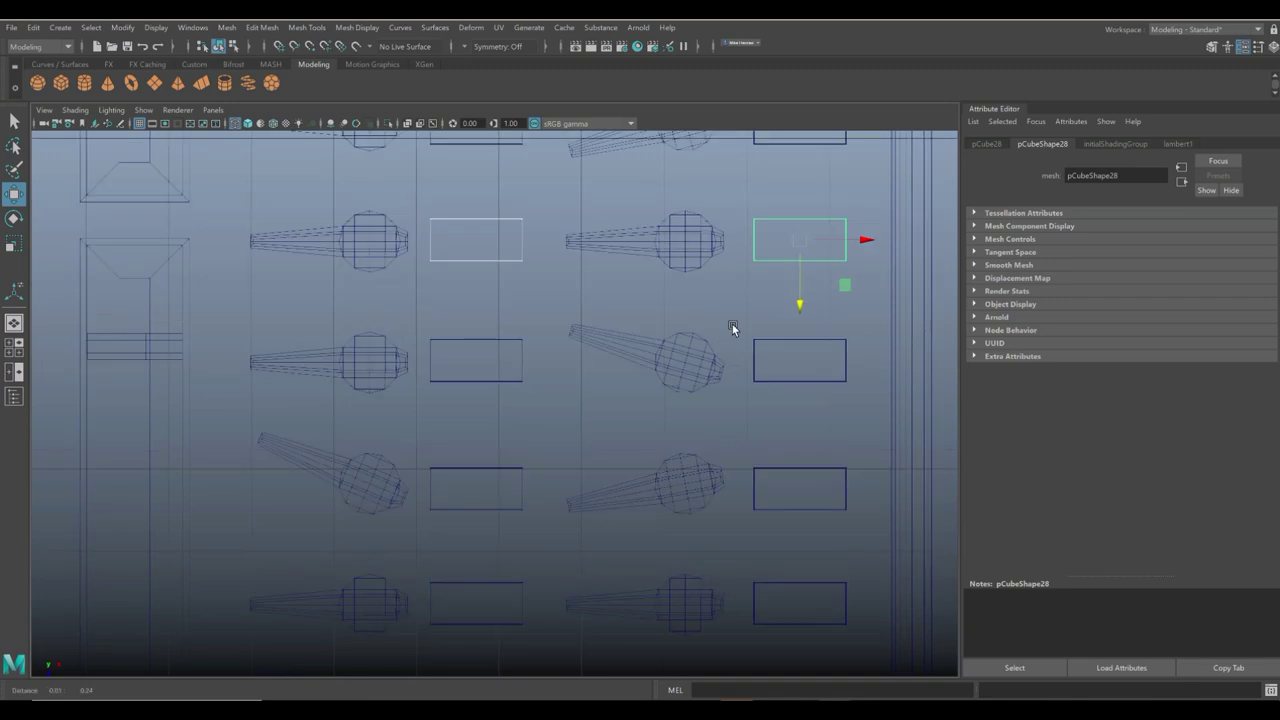
alt+right_drag(714, 486, 481, 394)
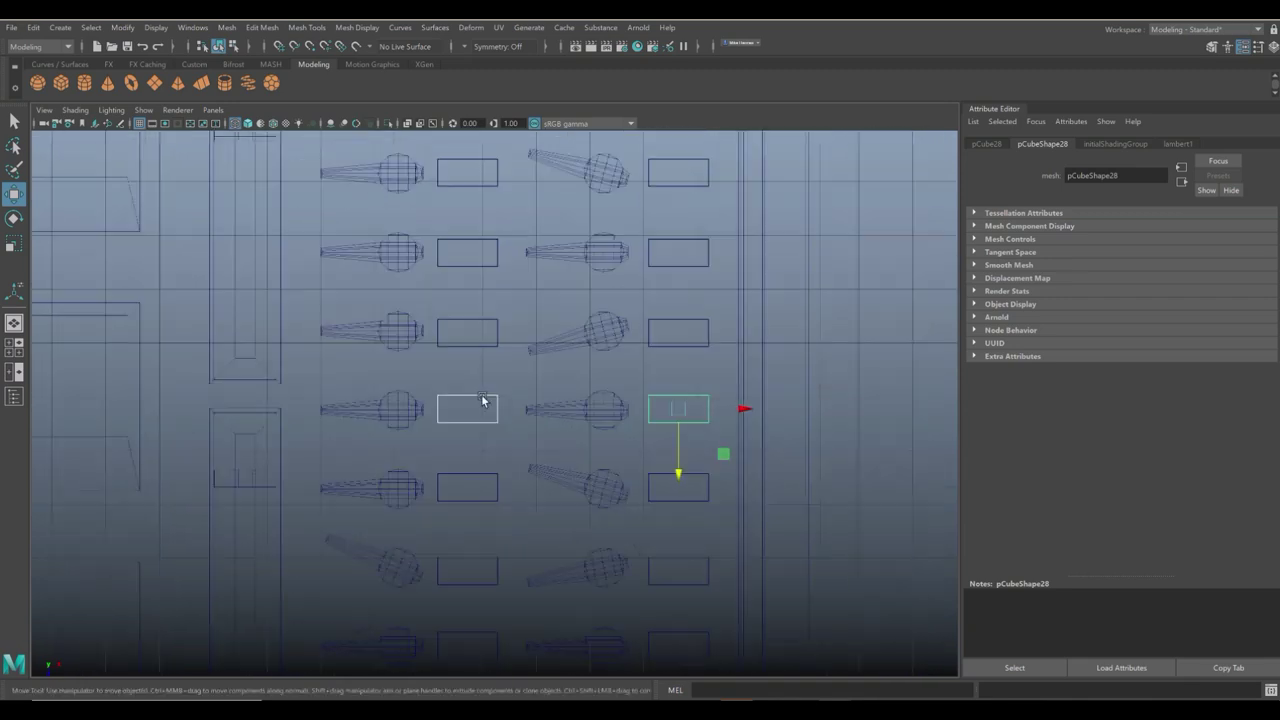
click(497, 345)
shift+click(708, 342)
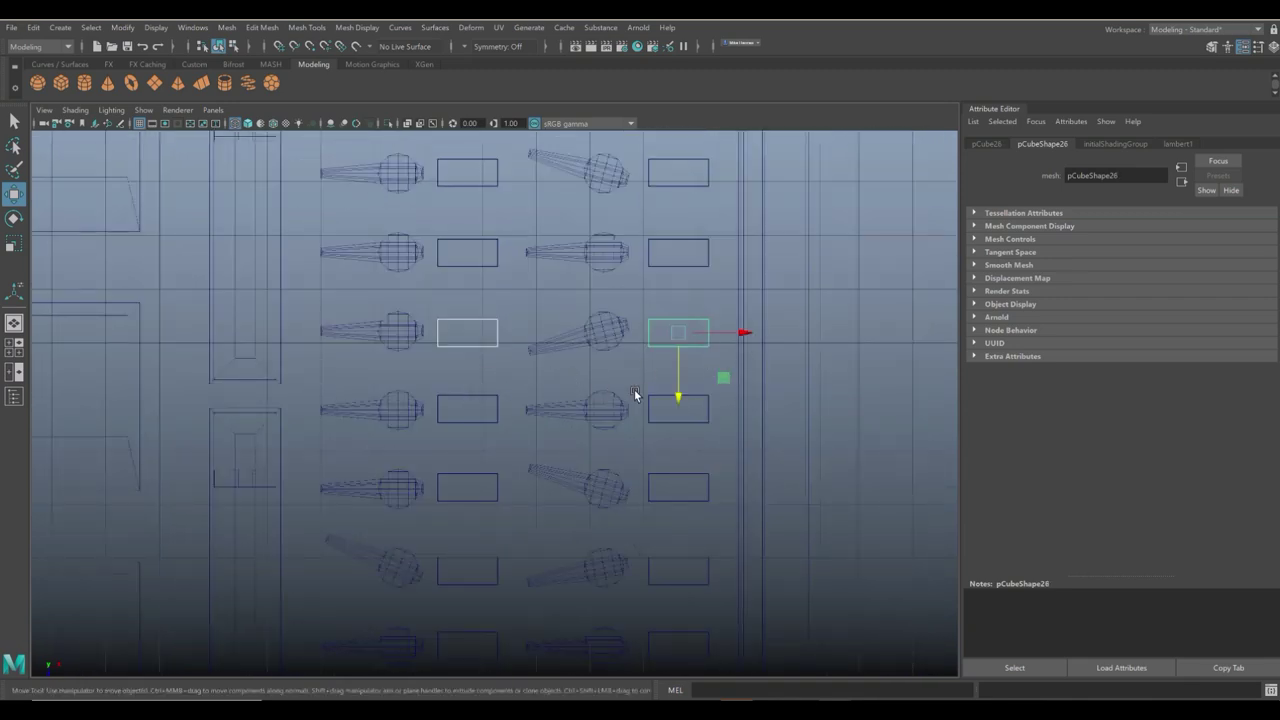
drag(675, 398, 664, 383)
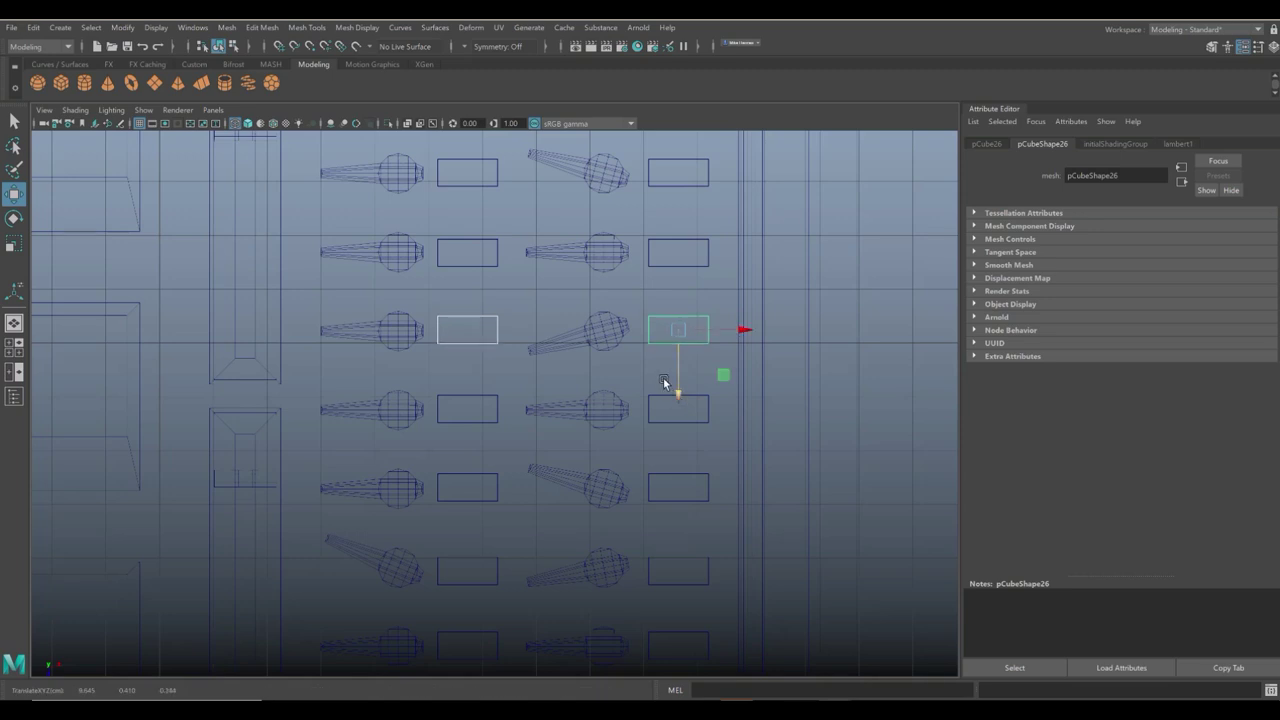
Turn on viewport ambient occlusion, and select all the blocks beside both knob columns in the perspective view and lower them slightly along Y.
scroll(641, 298, down, 10)
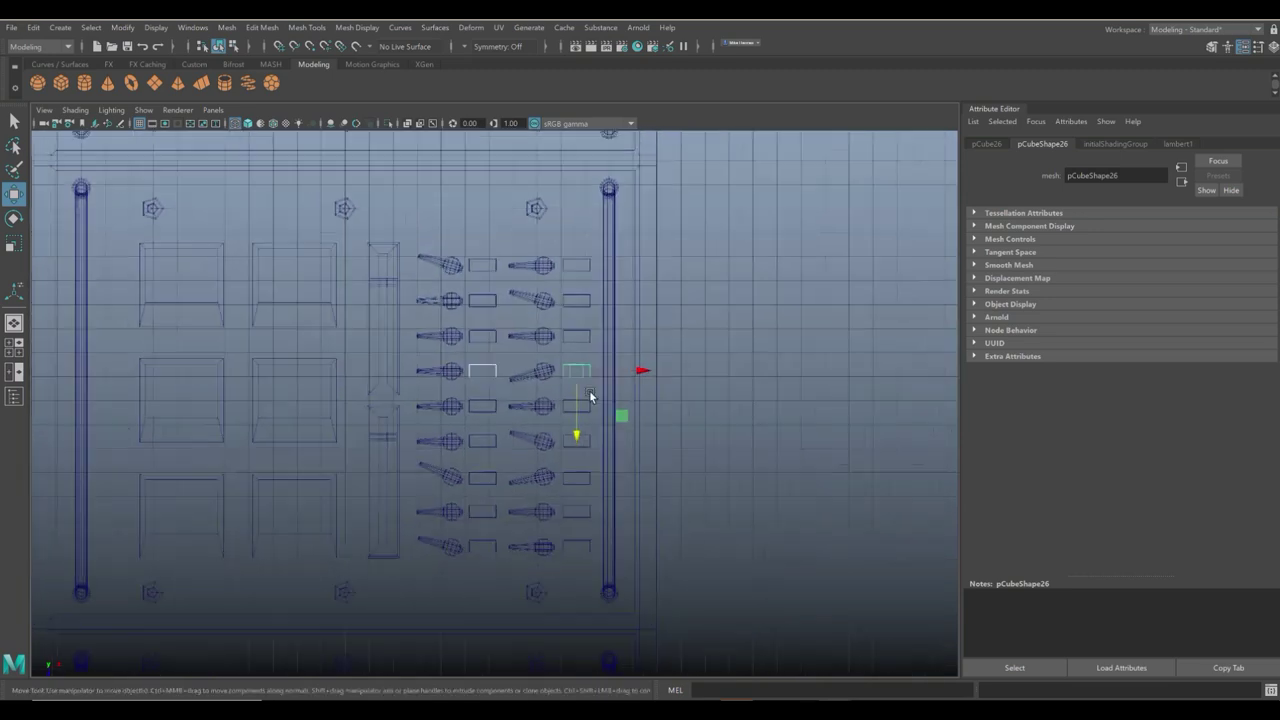
key(space)
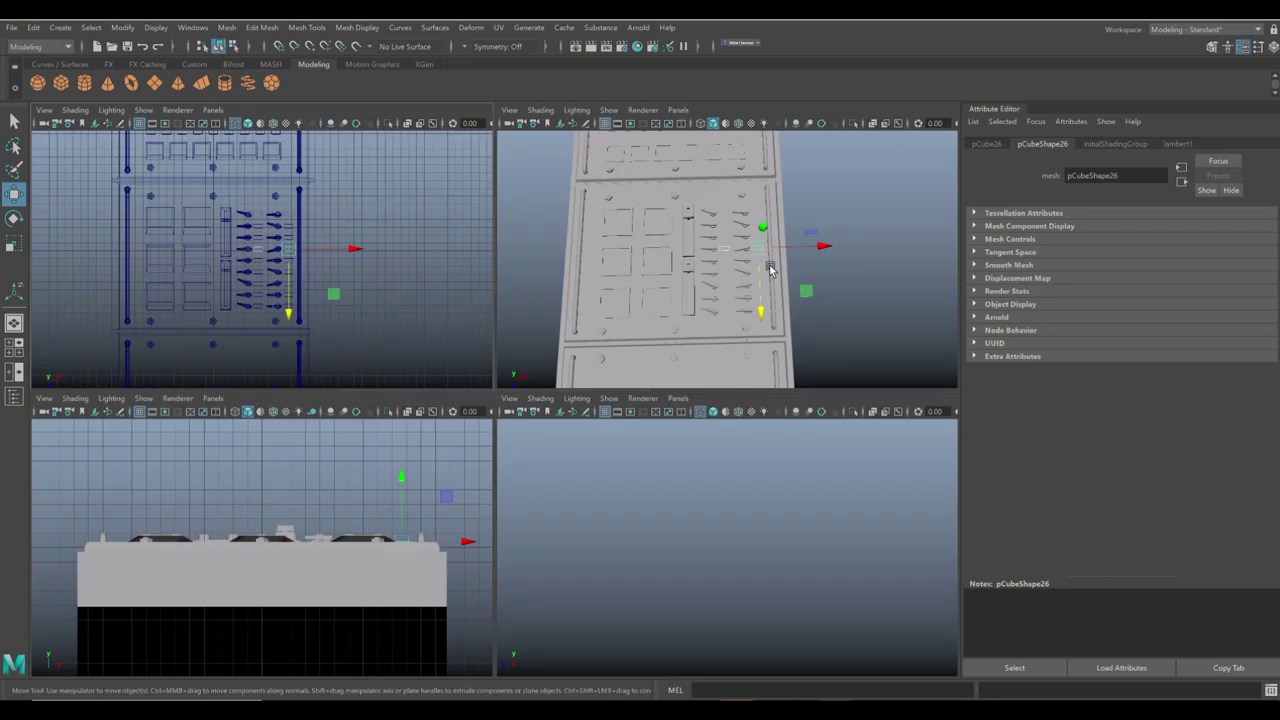
key(space)
alt+drag(764, 417, 710, 482)
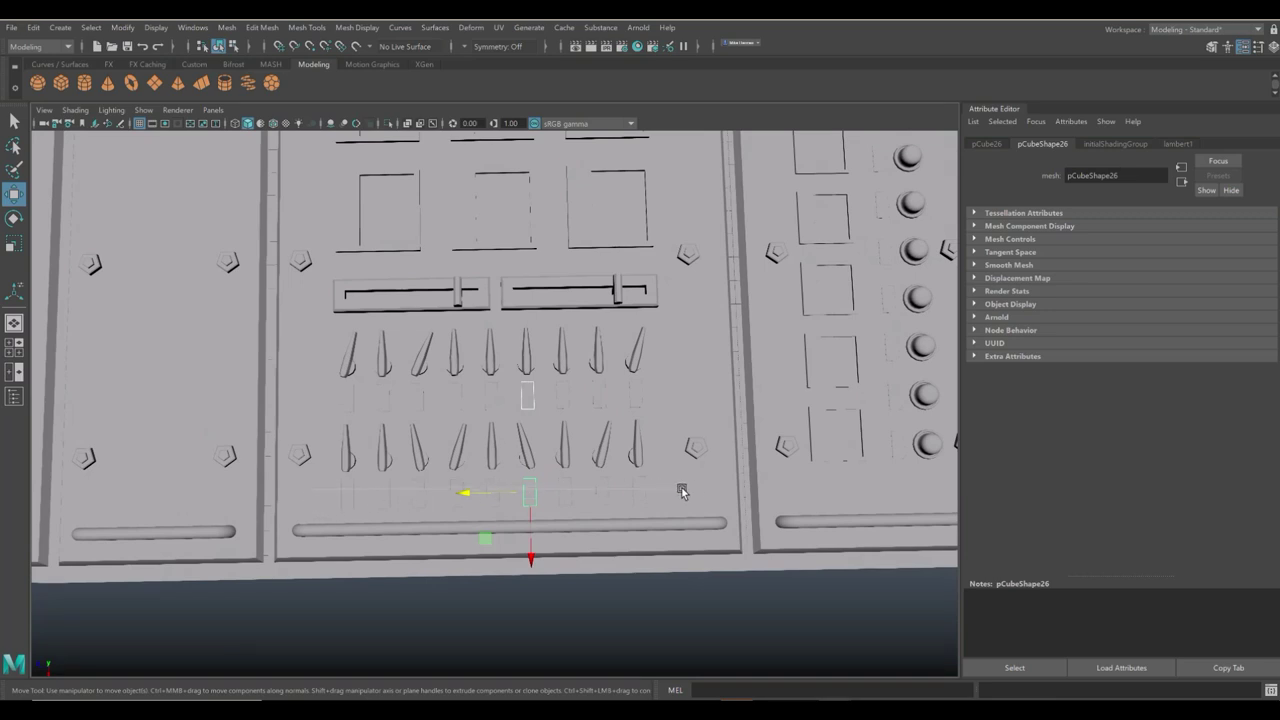
click(604, 500)
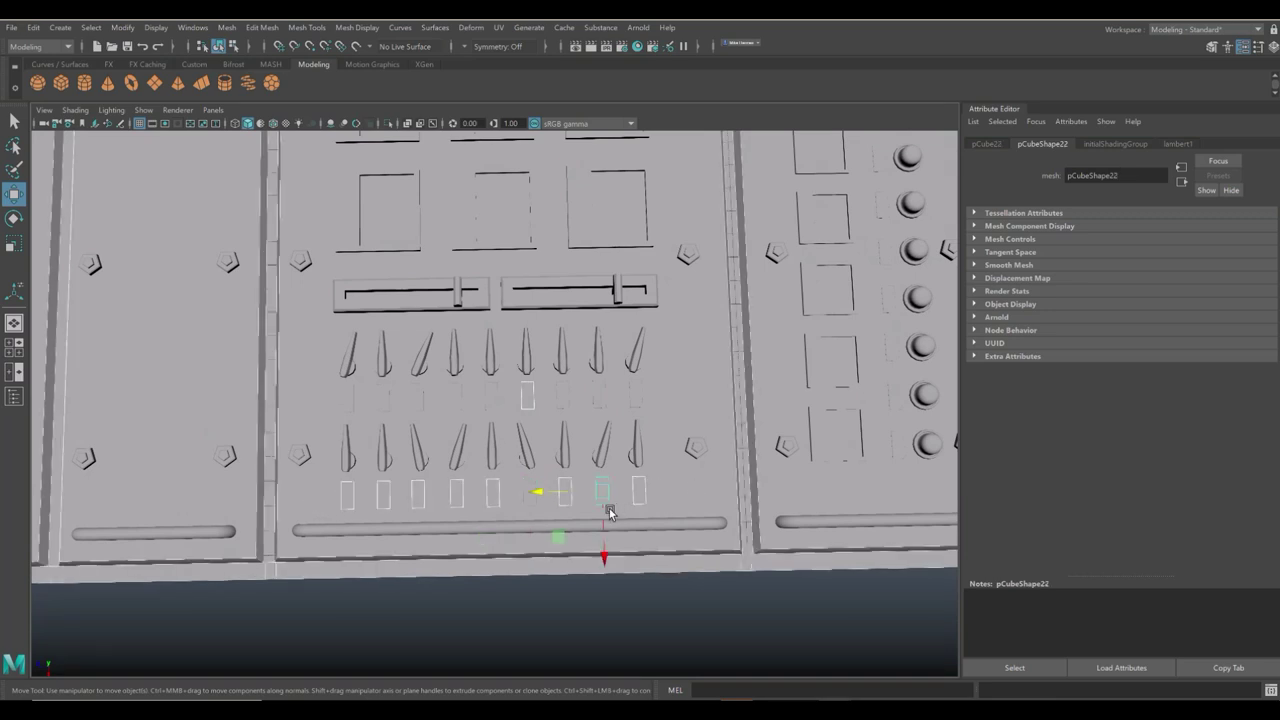
click(527, 497)
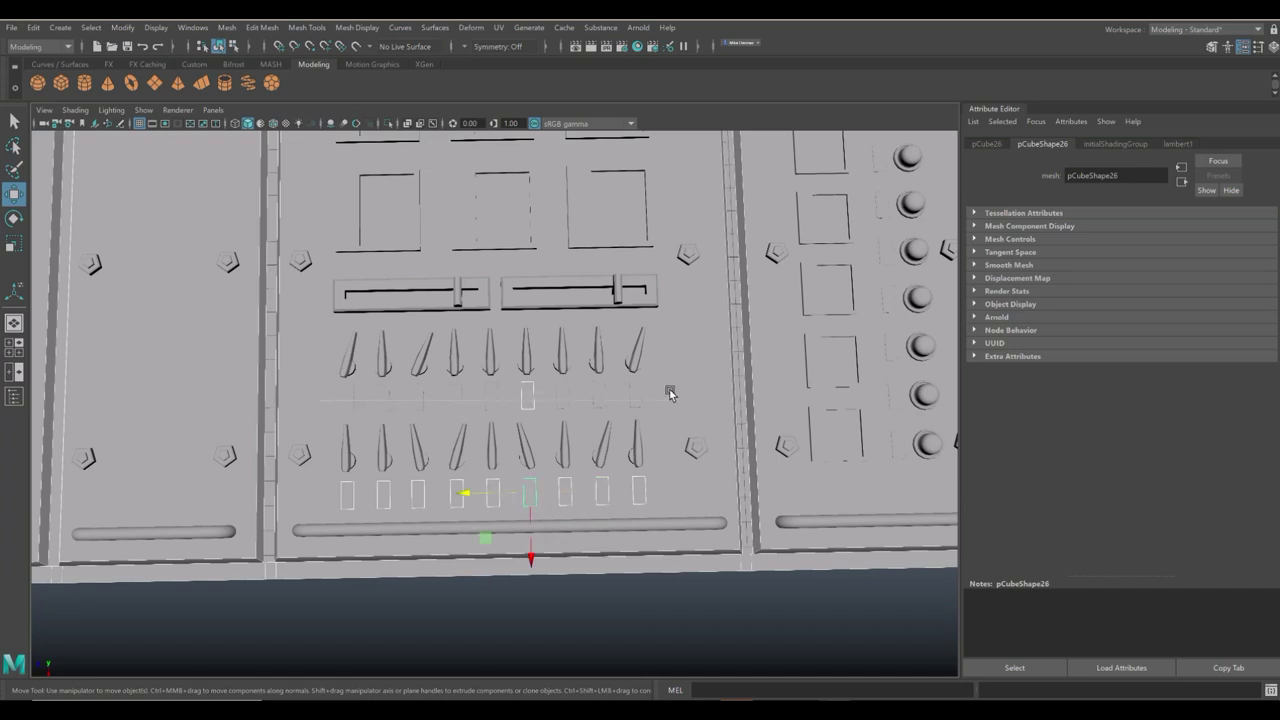
click(527, 400)
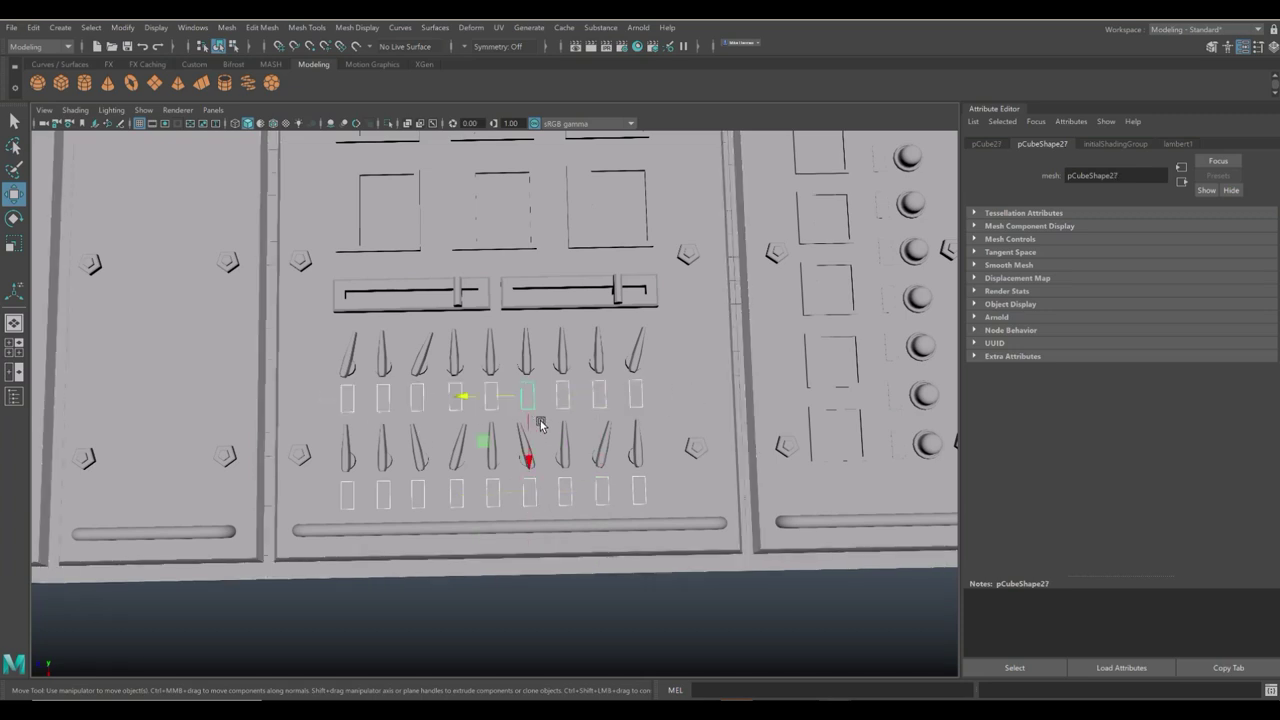
scroll(540, 425, down, 5)
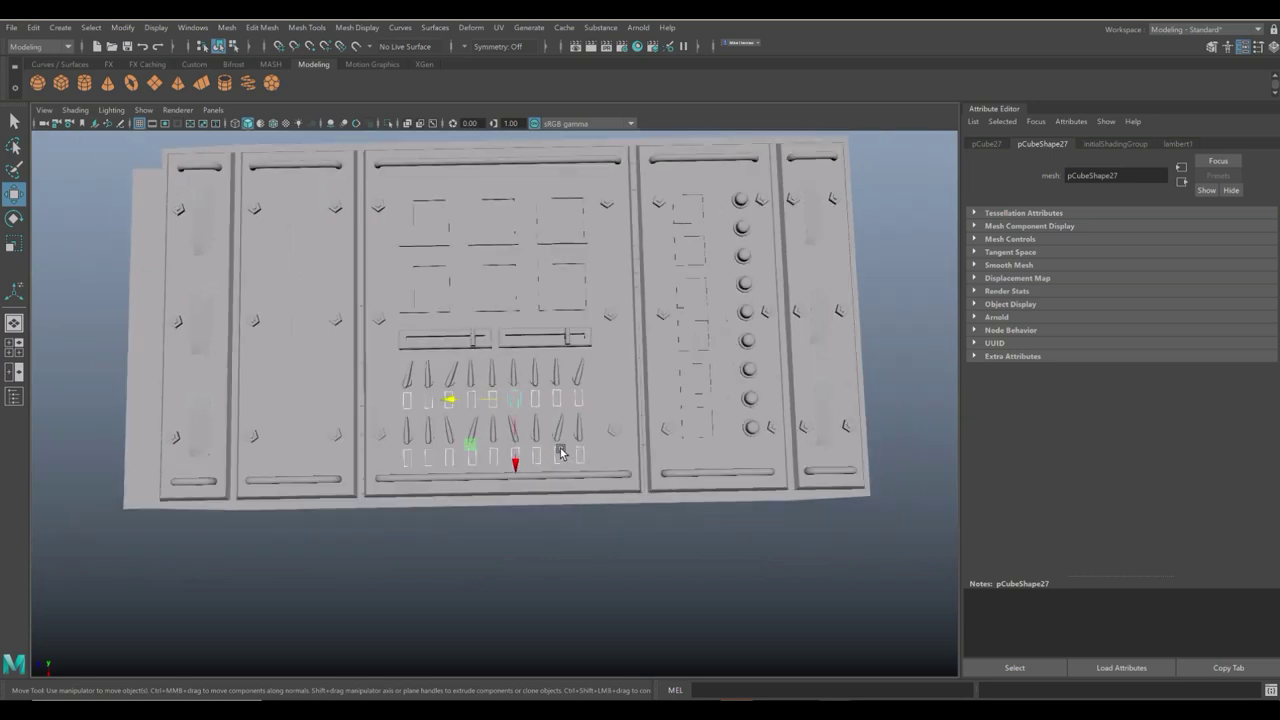
key(4)
mouse_move(561, 453)
alt+mouse_down()
mouse_move(563, 470)
mouse_move(566, 446)
alt+mouse_up()
key(5)
scroll(566, 446, up, 5)
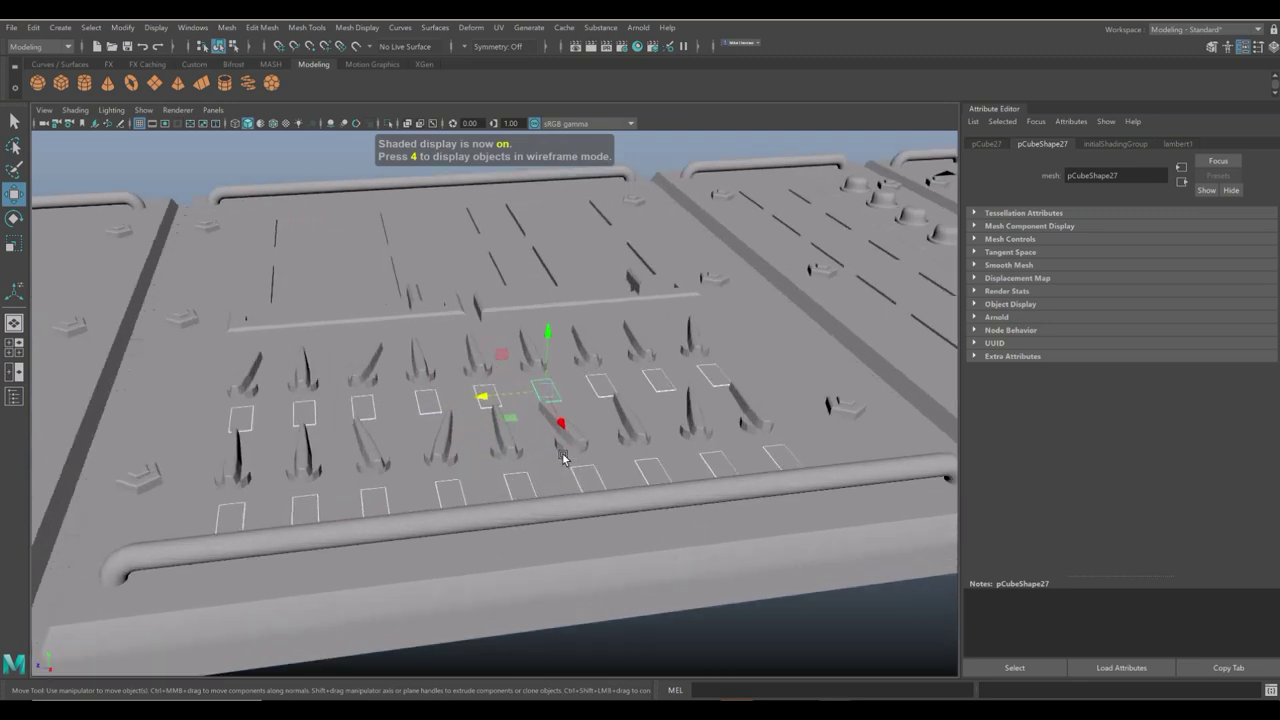
scroll(563, 456, up, 5)
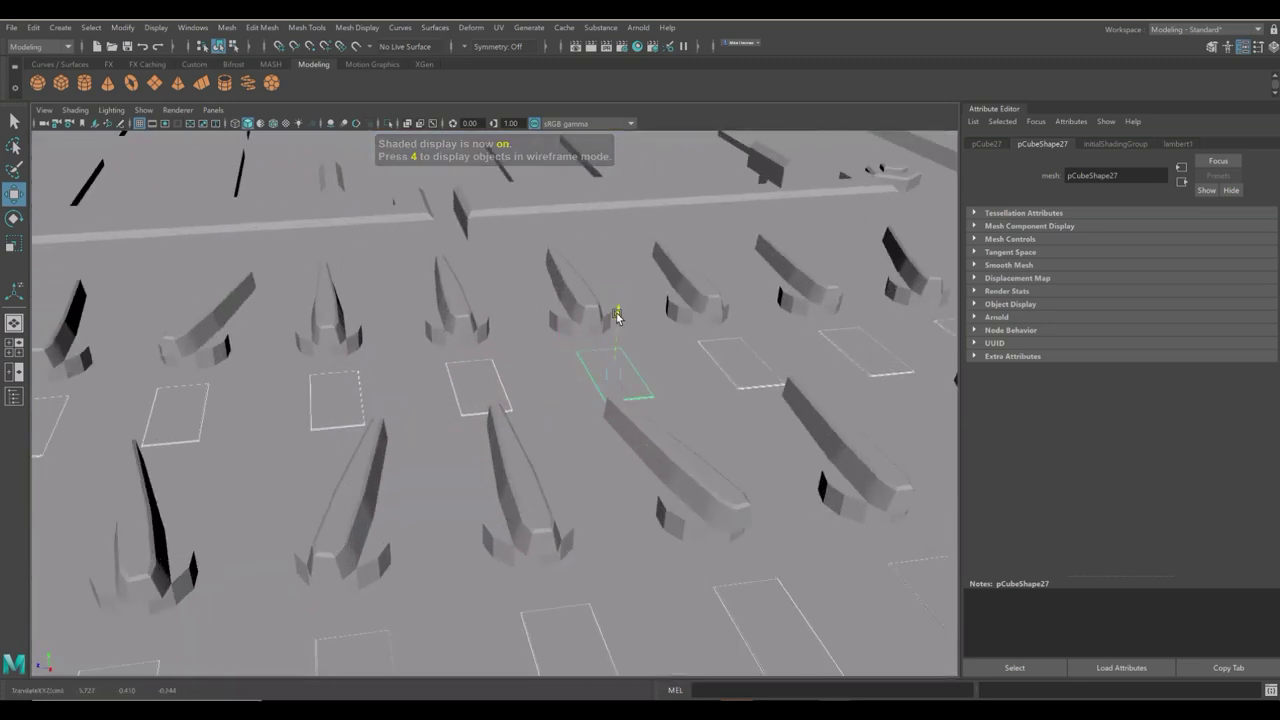
click(331, 123)
scroll(658, 405, up, 2)
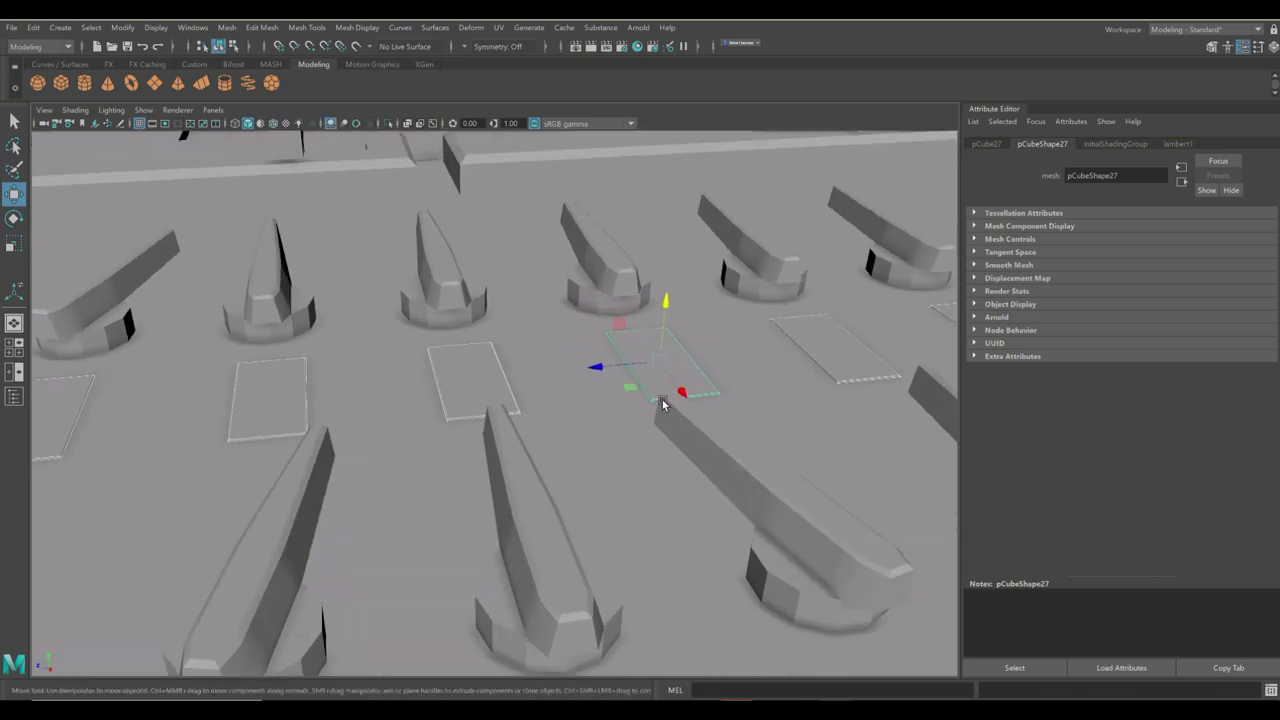
drag(666, 301, 667, 307)
scroll(634, 386, down, 10)
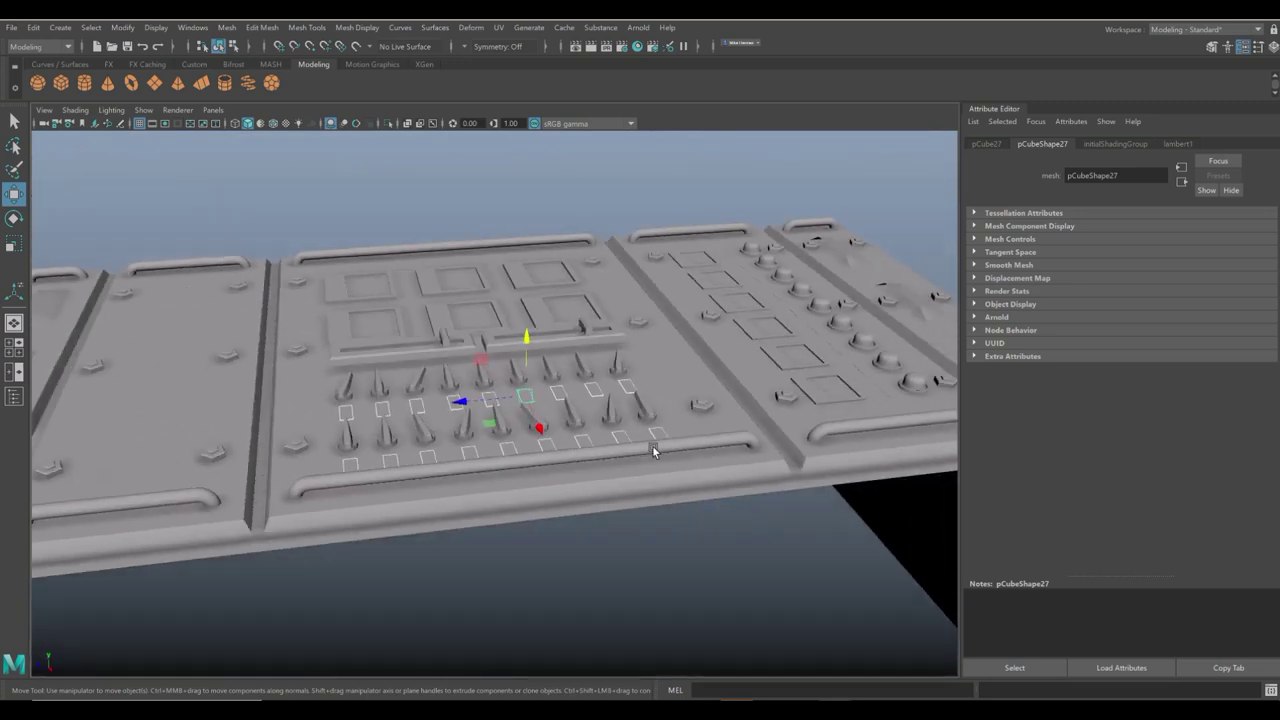
Deselect the blocks and examine the whole panel in perspective, including the knob columns and the sections that are still empty.
click(714, 568)
alt+drag(714, 568, 640, 566)
alt+middle_drag(635, 521, 662, 415)
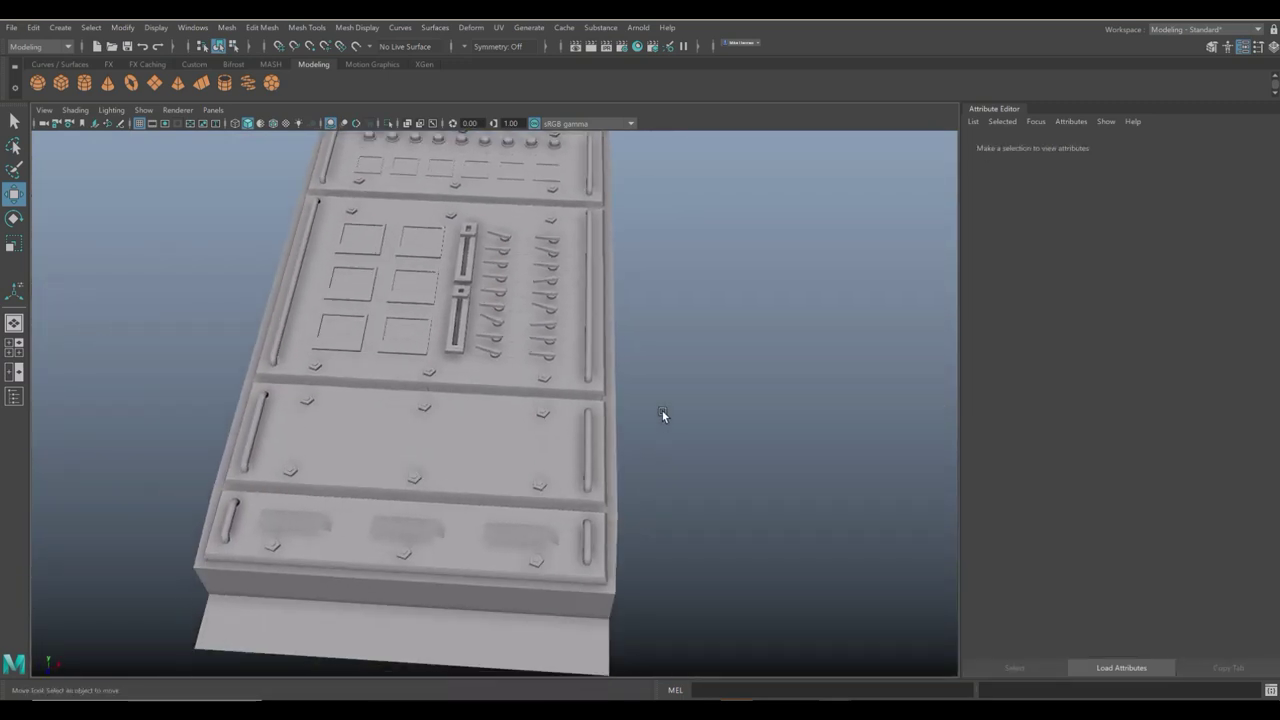
scroll(660, 452, down, 5)
scroll(660, 455, up, 4)
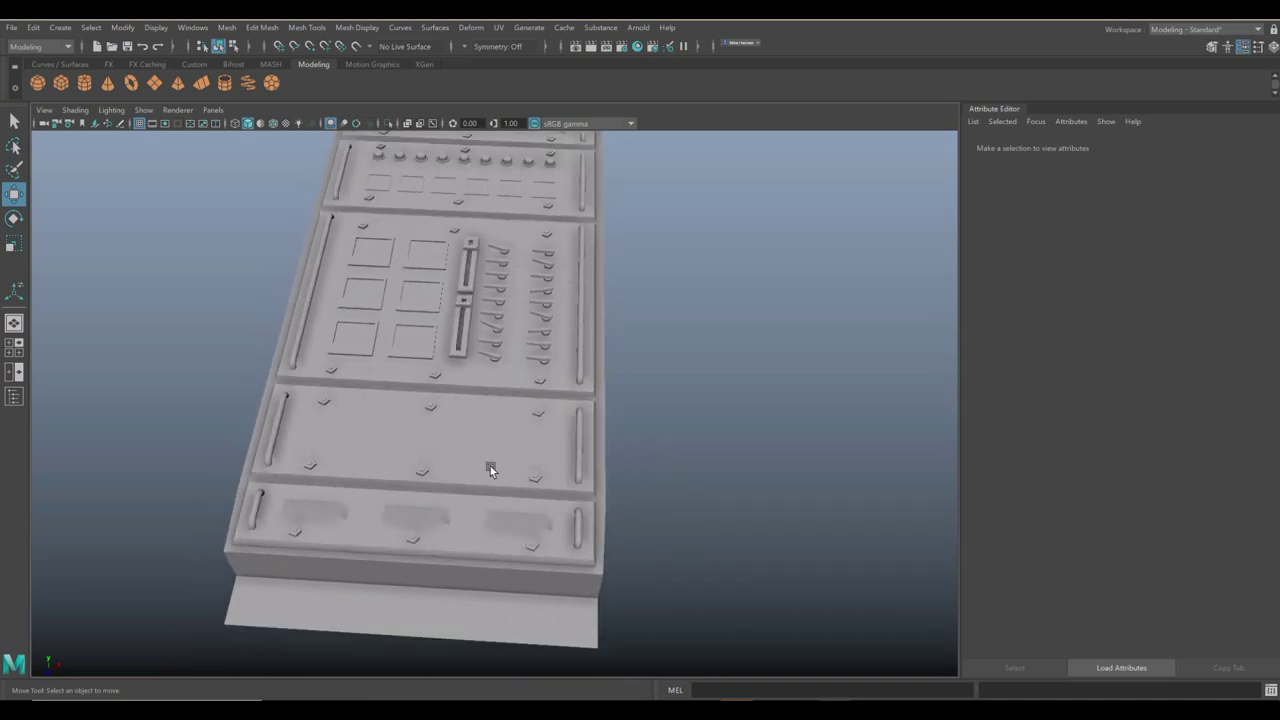
mouse_move(528, 457)
alt+right_down()
mouse_move(534, 480)
mouse_move(525, 452)
mouse_move(517, 474)
alt+right_up()
scroll(700, 465, down, 1)
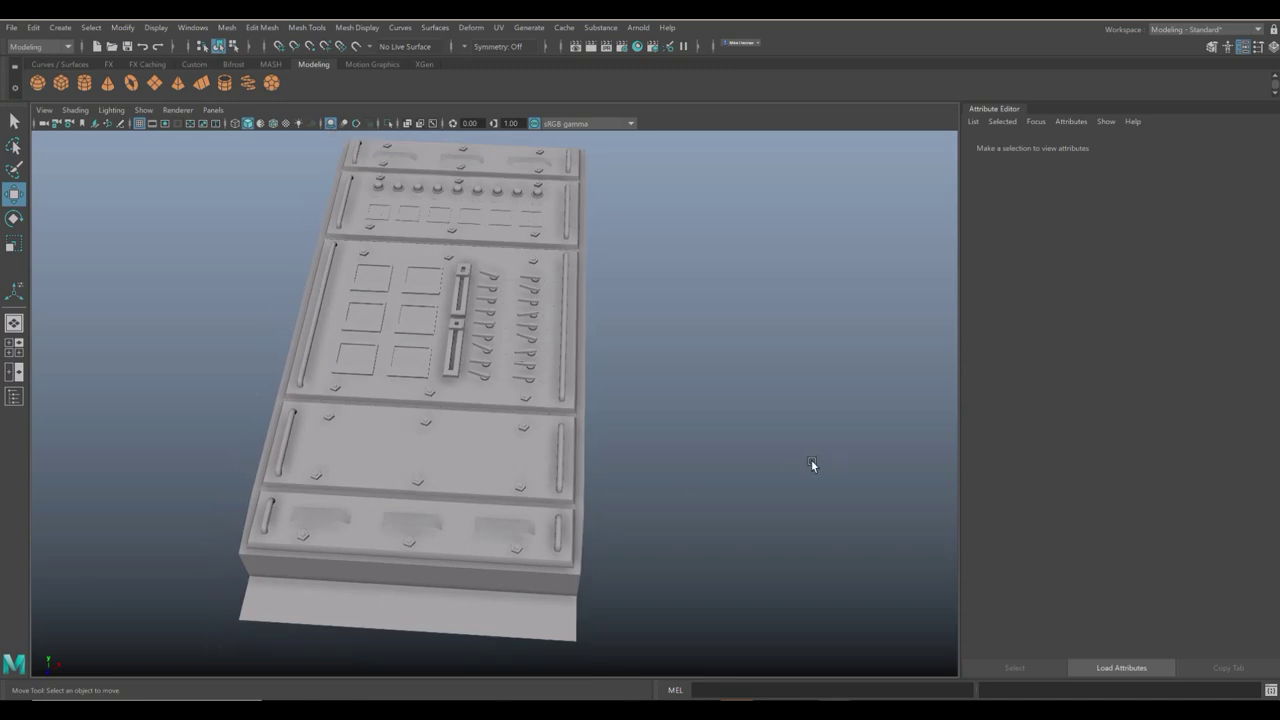
scroll(710, 471, up, 3)
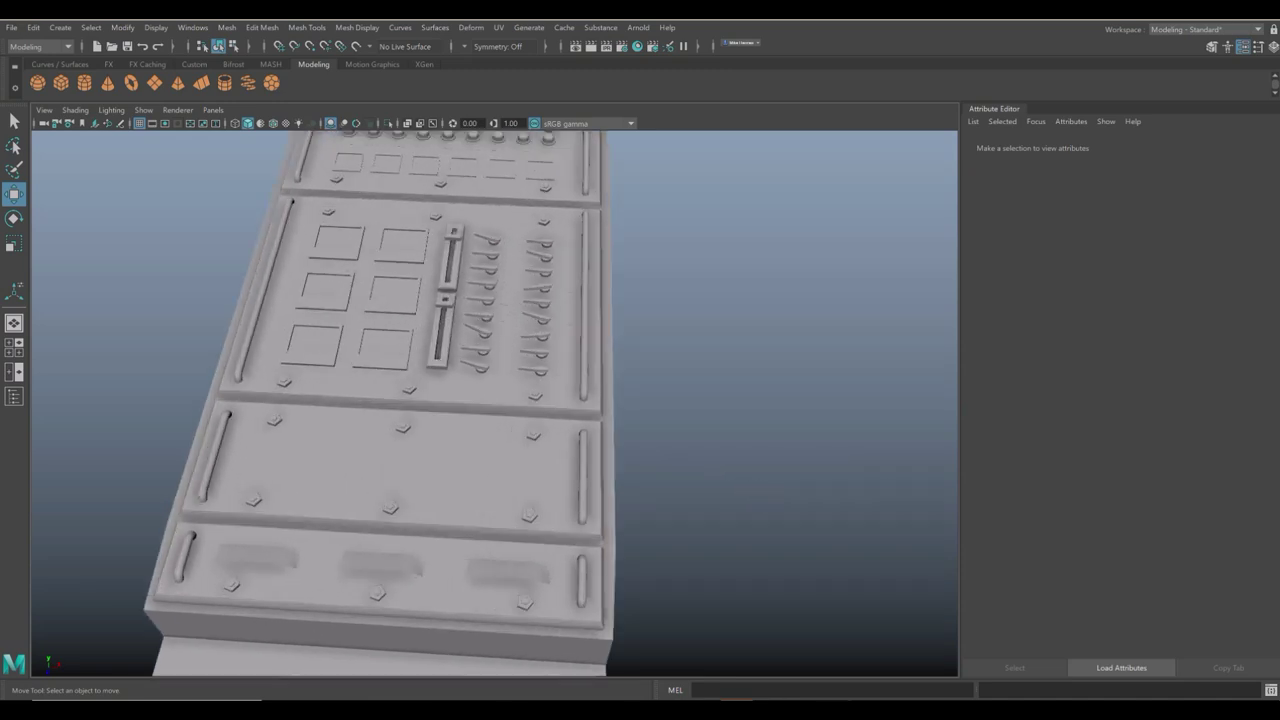
Switch to the browser, look through the "industrial control panel" image results for reference ideas, and return to Maya.
key(alt+Tab)
drag(857, 48, 709, 85)
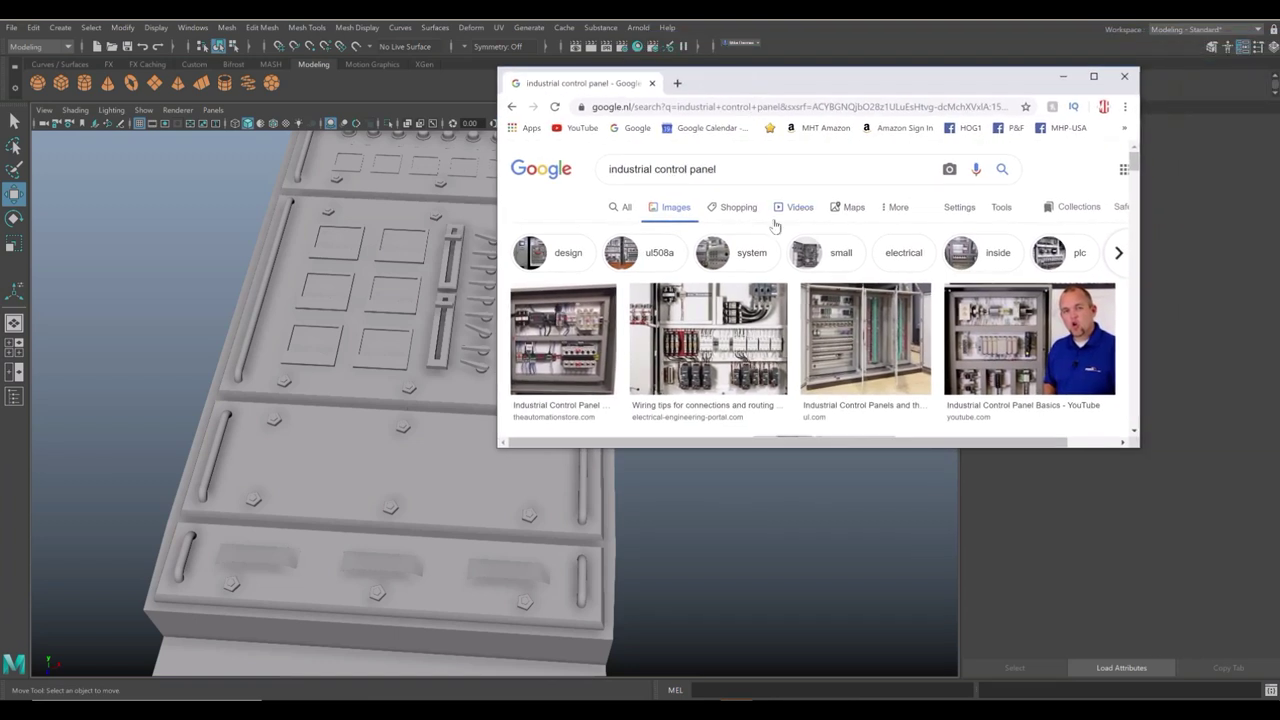
double_click(849, 78)
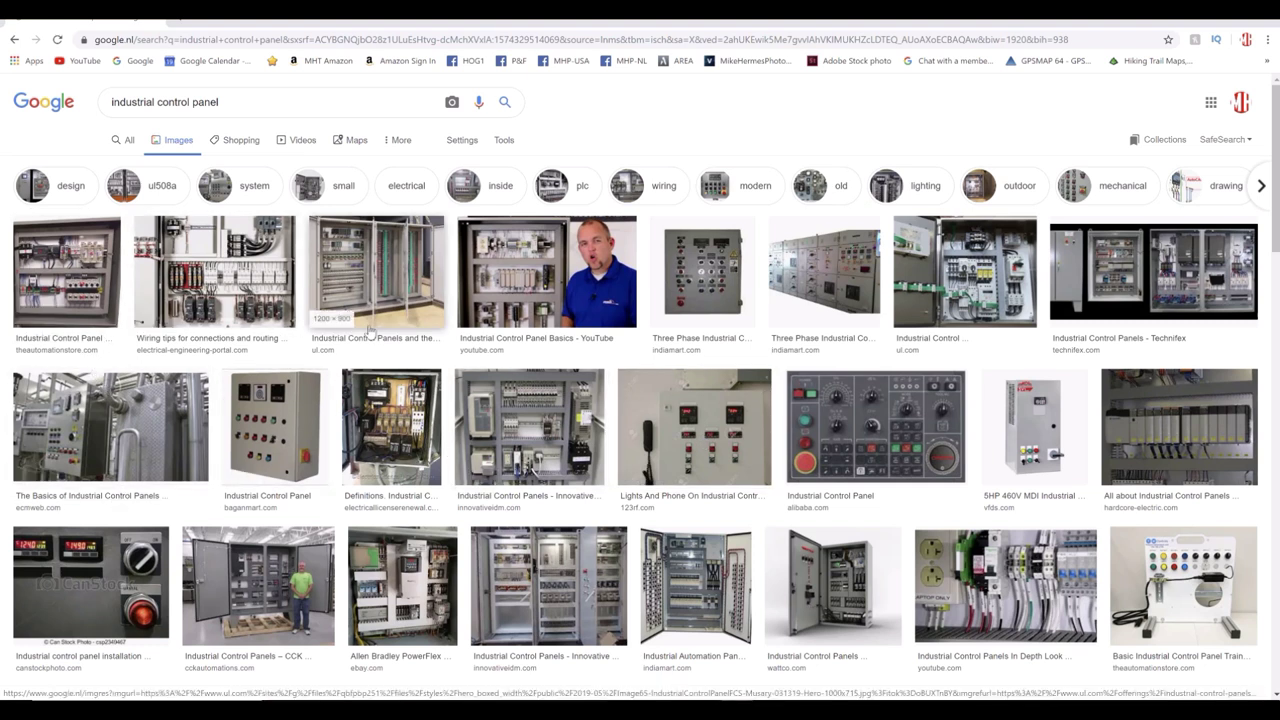
scroll(546, 305, down, 5)
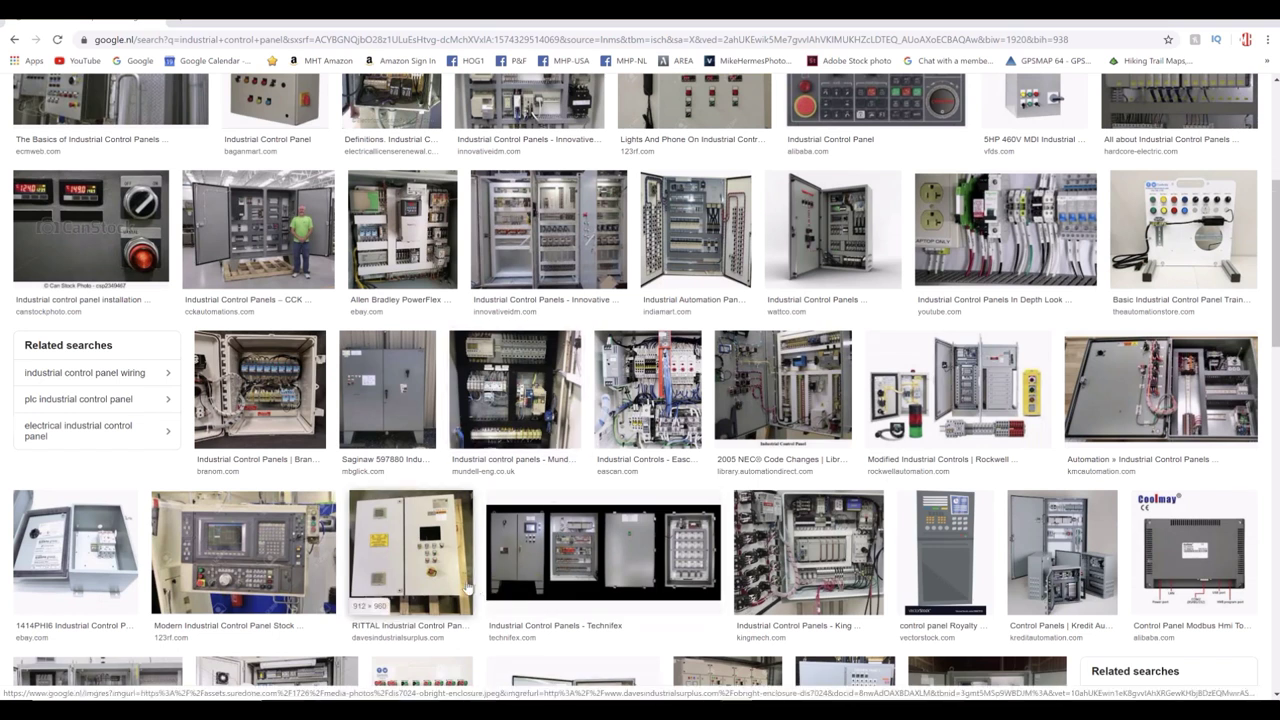
scroll(479, 584, down, 2)
scroll(467, 587, up, 5)
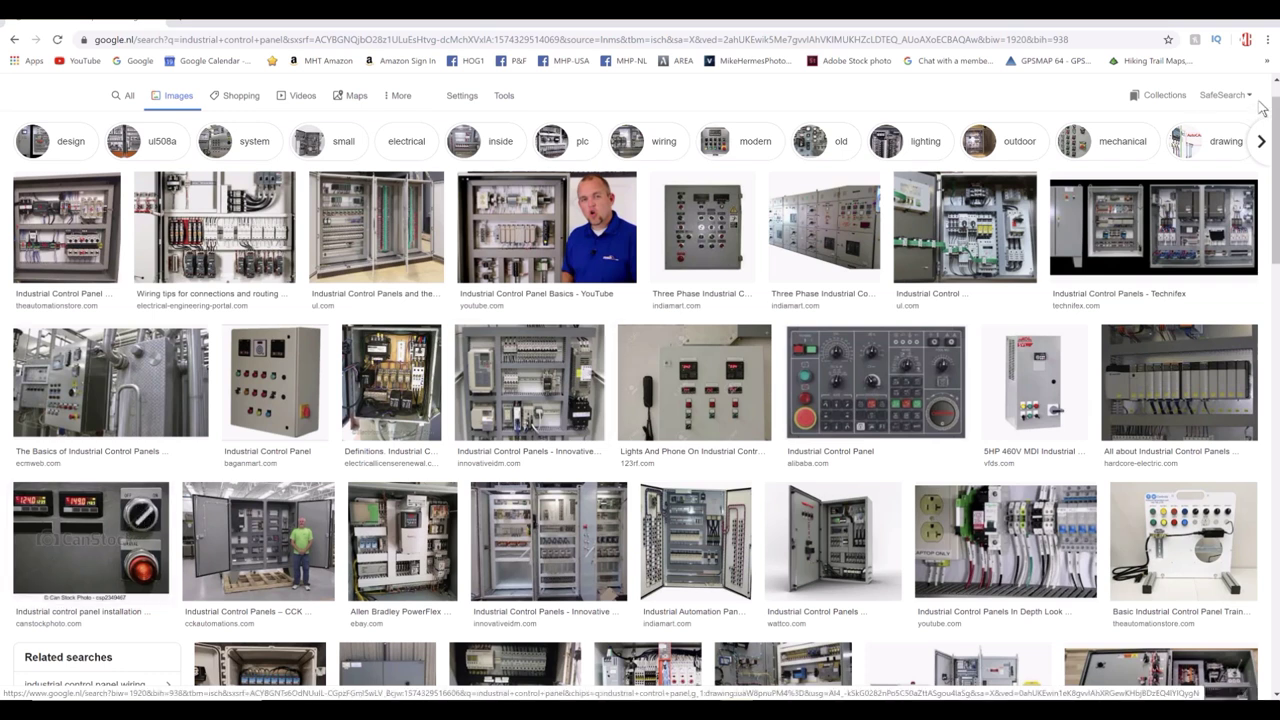
click(1066, 34)
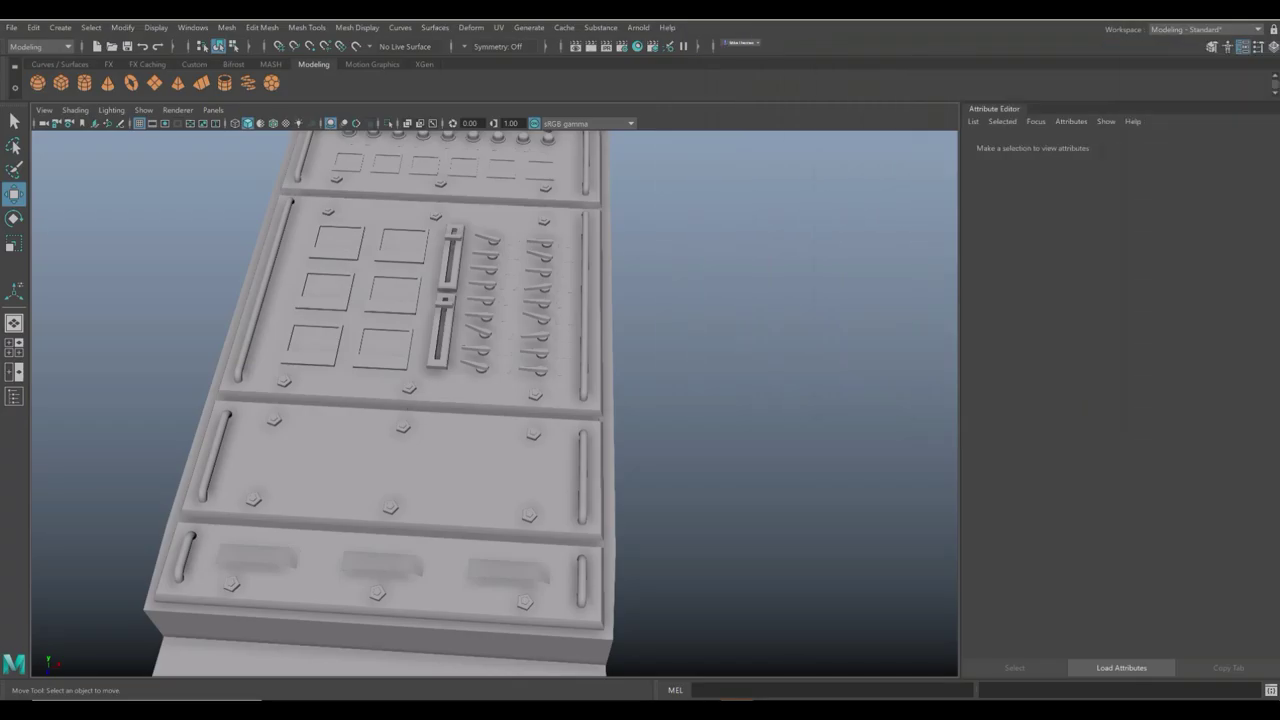
scroll(740, 474, down, 3)
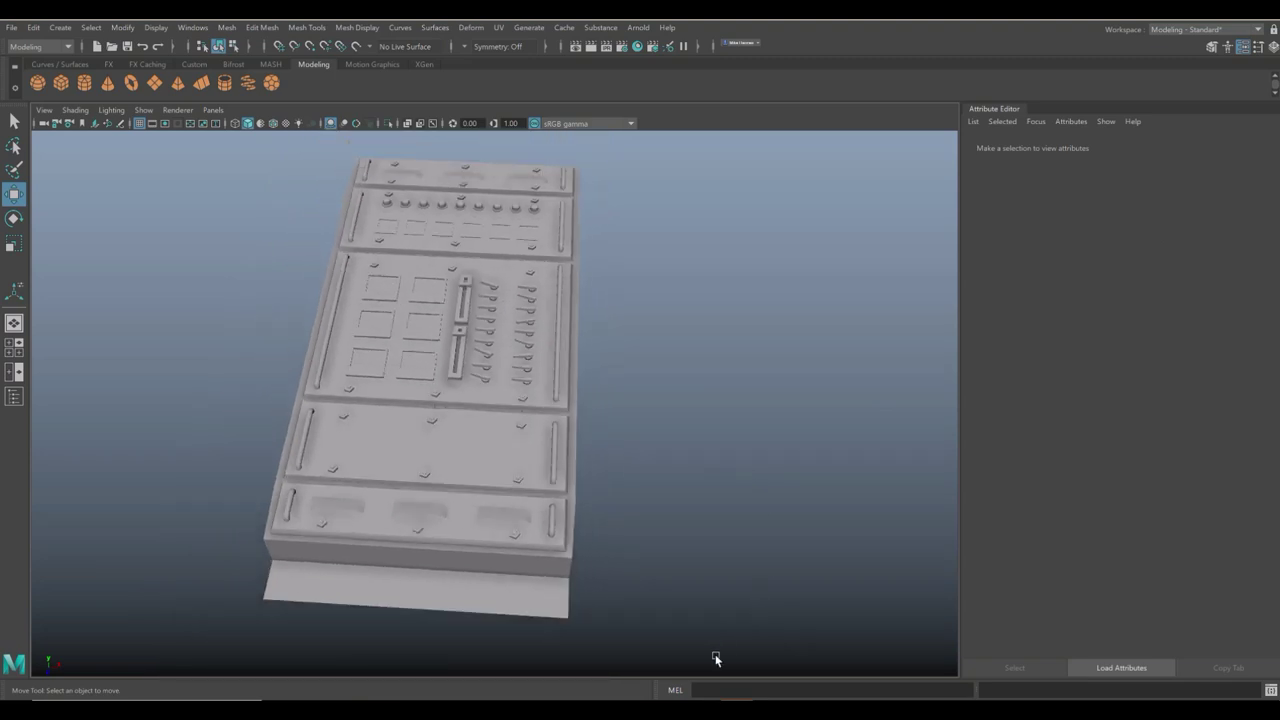
scroll(677, 466, up, 3)
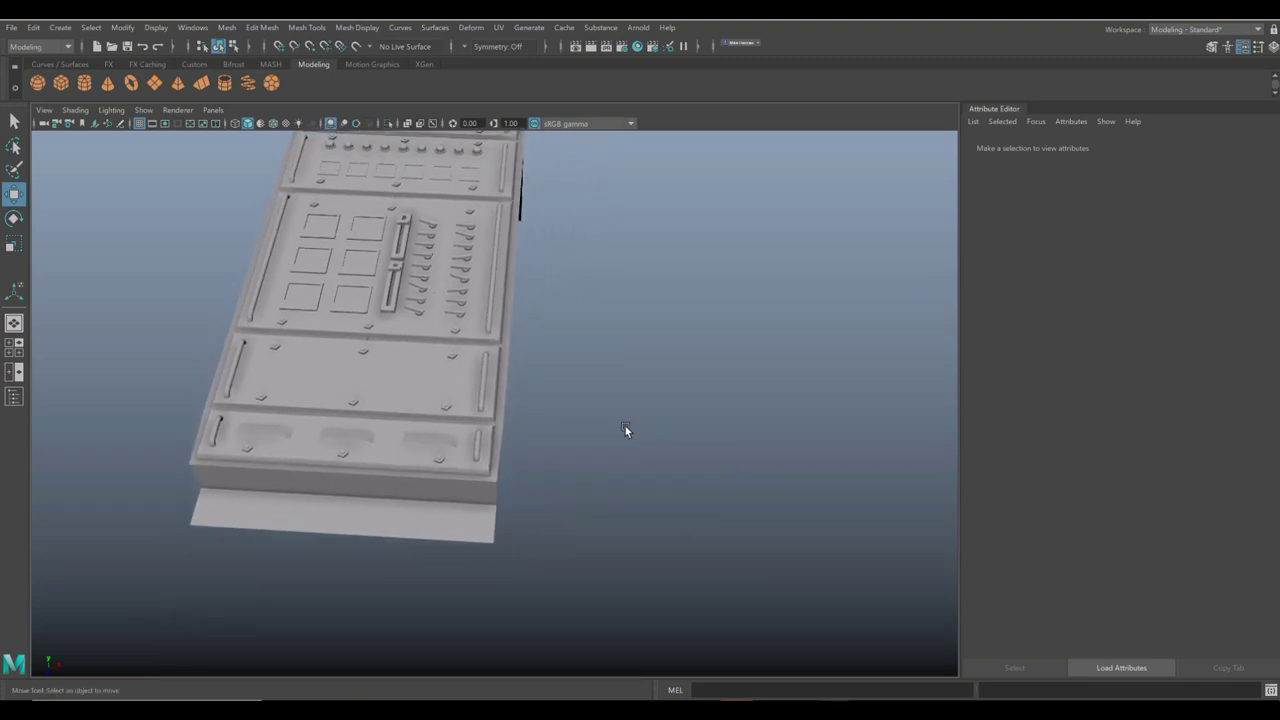
Create a polygon pipe and move it along X clear of the panel to work on it separately.
scroll(625, 426, up, 3)
scroll(625, 432, down, 4)
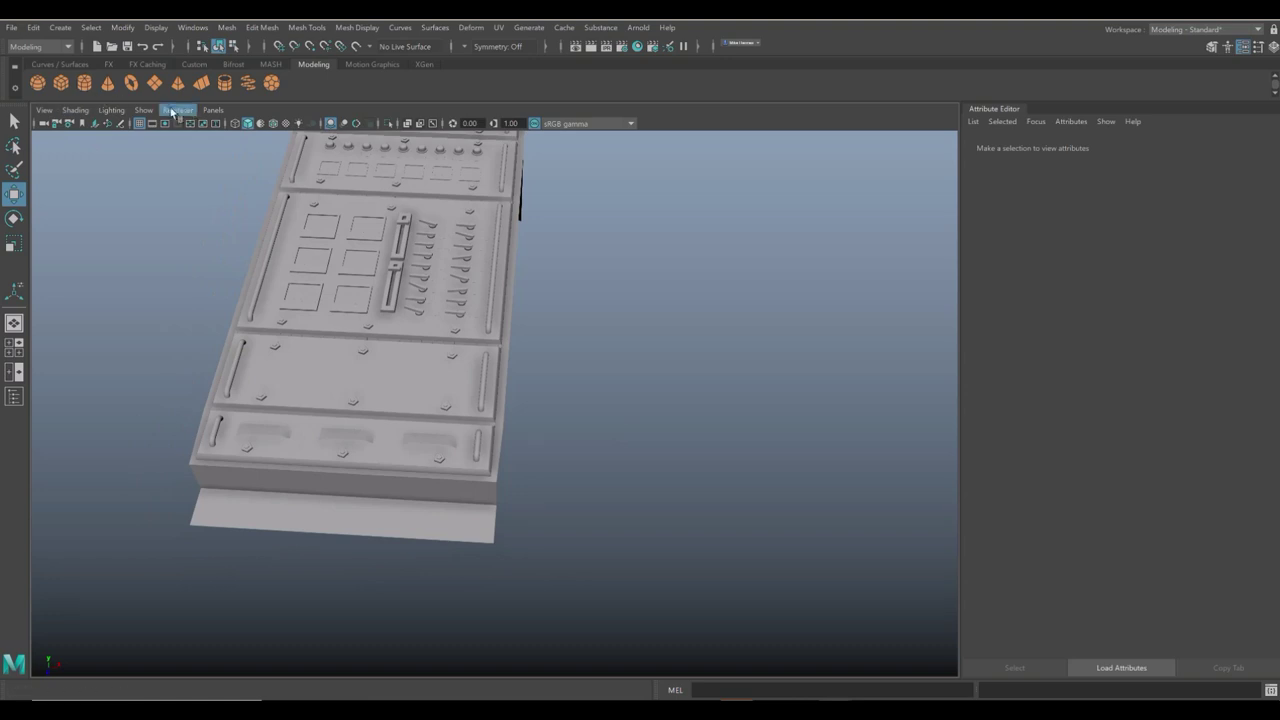
click(220, 86)
scroll(688, 491, up, 3)
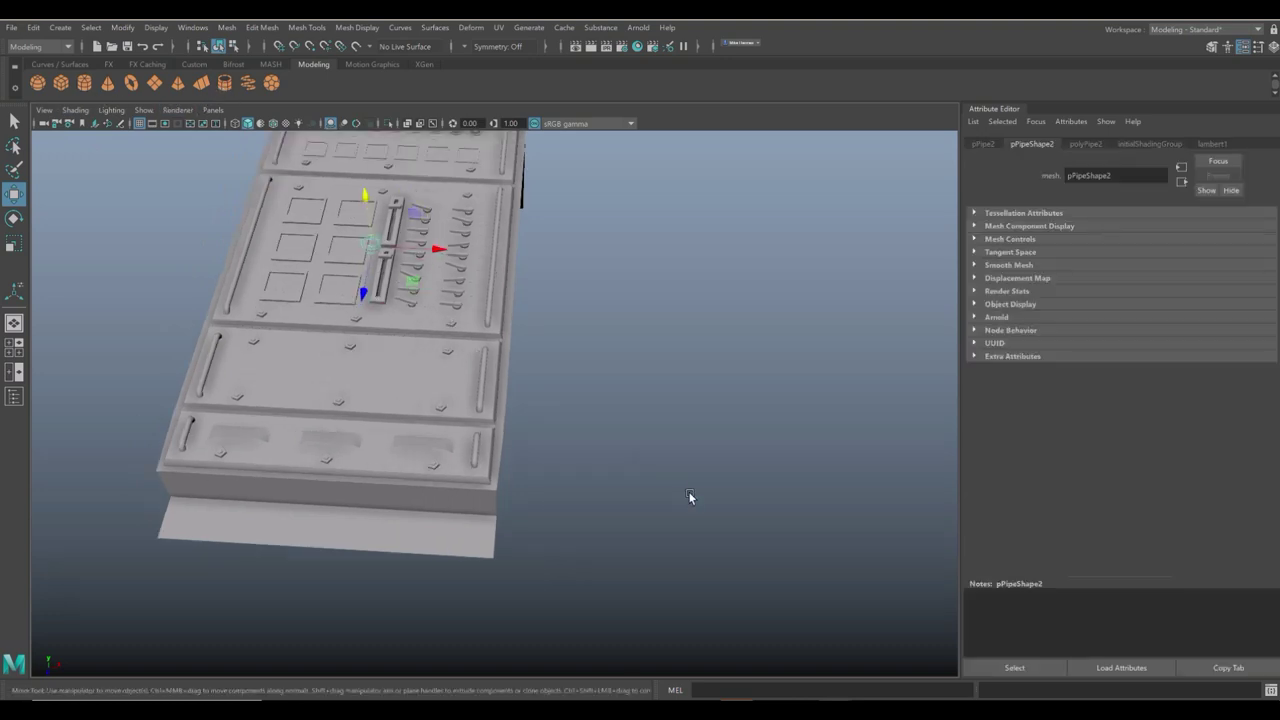
drag(430, 238, 720, 279)
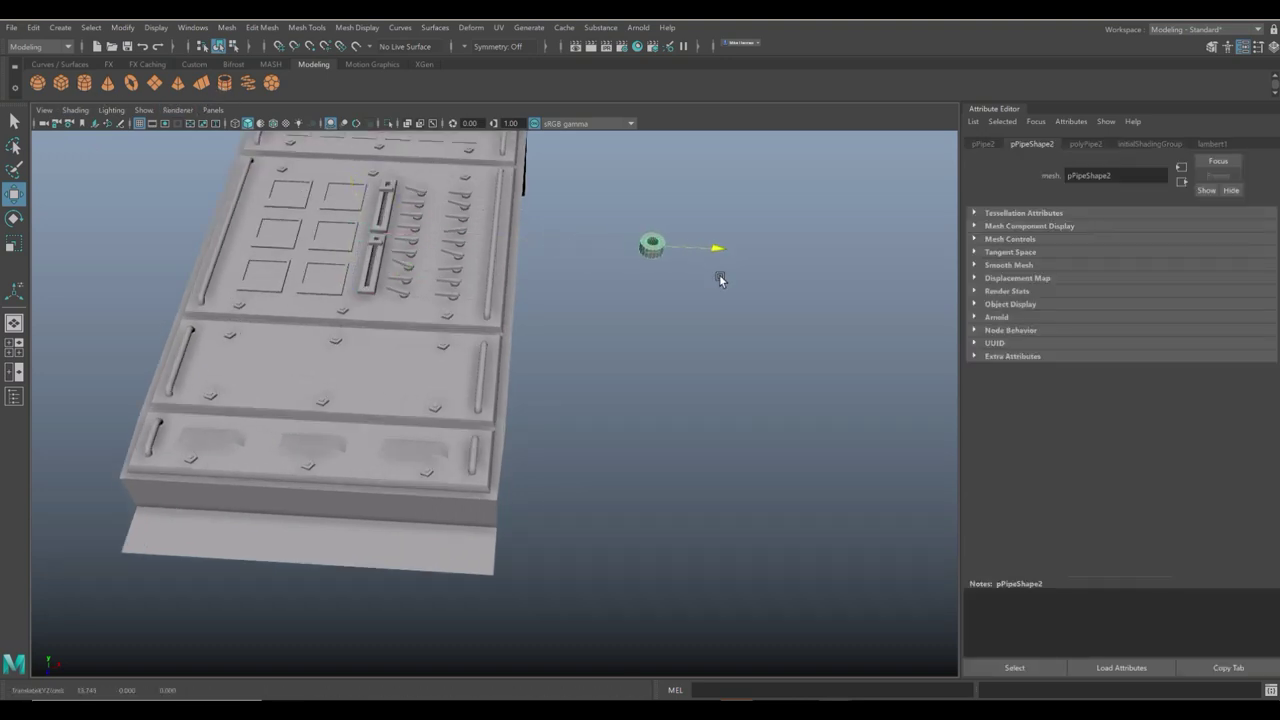
key(f)
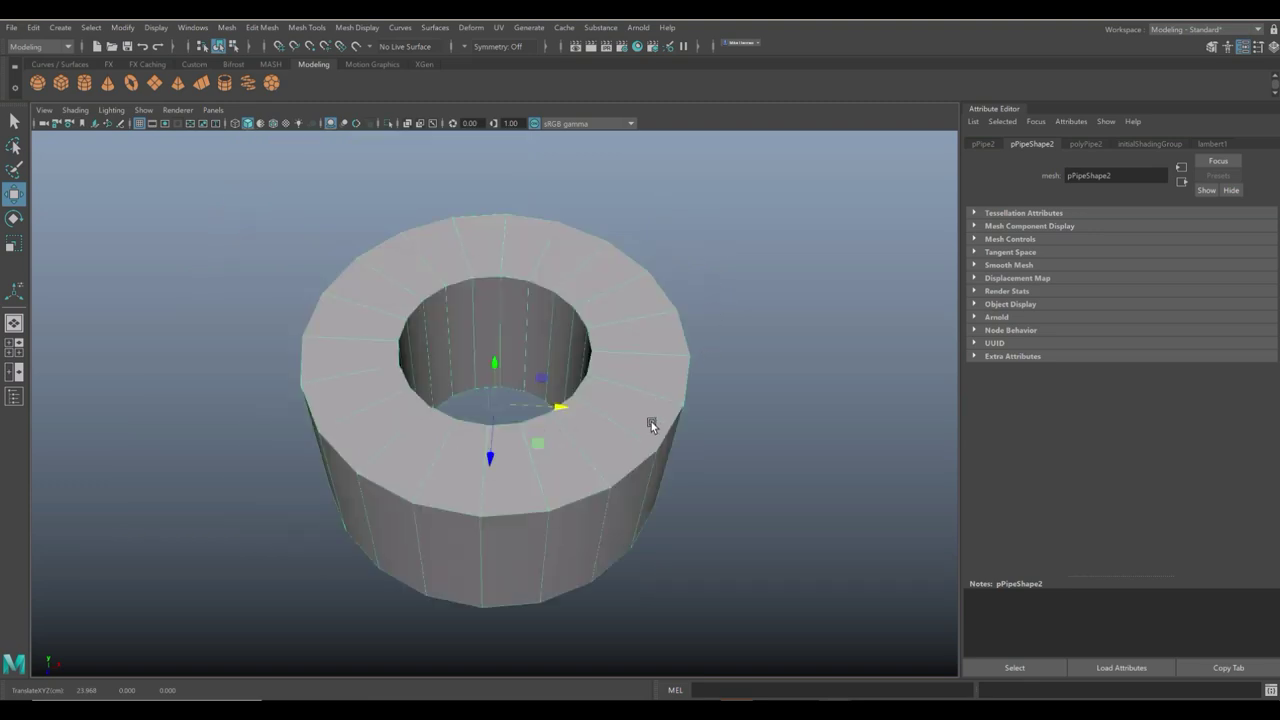
Set the pipe's thickness to 0.2.
click(1085, 144)
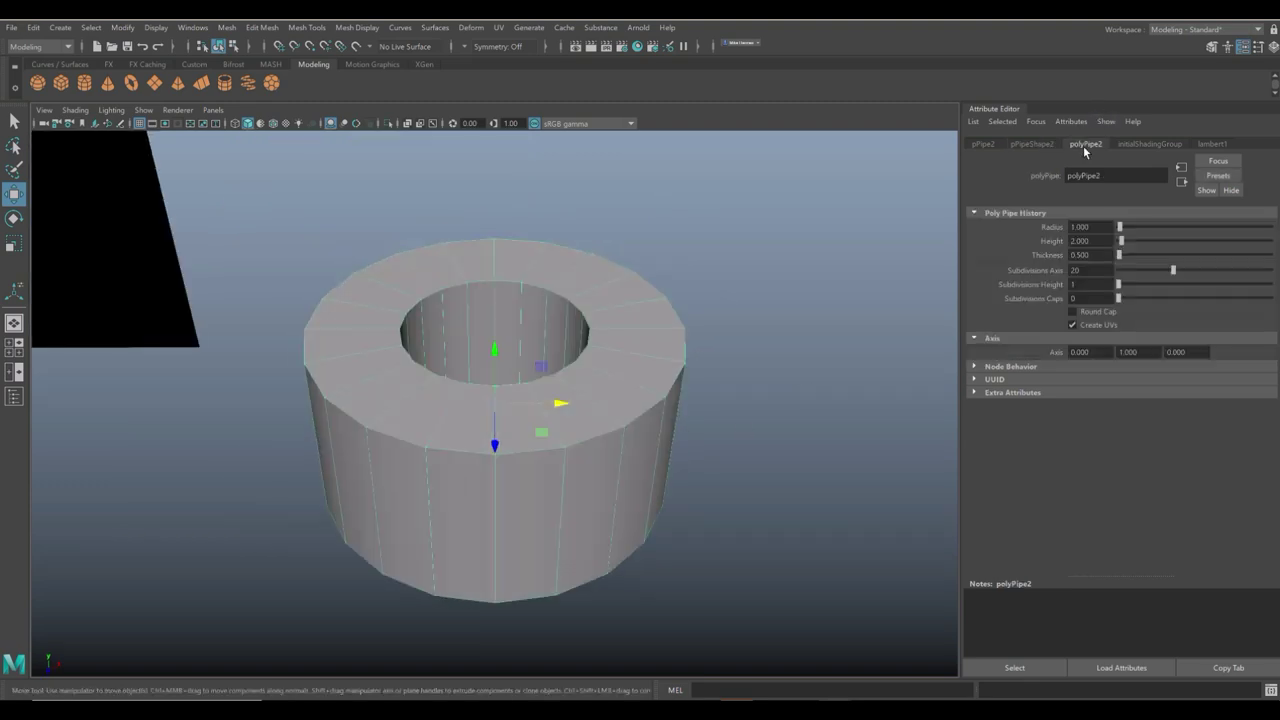
double_click(1105, 259)
text(0.2)
key(Return)
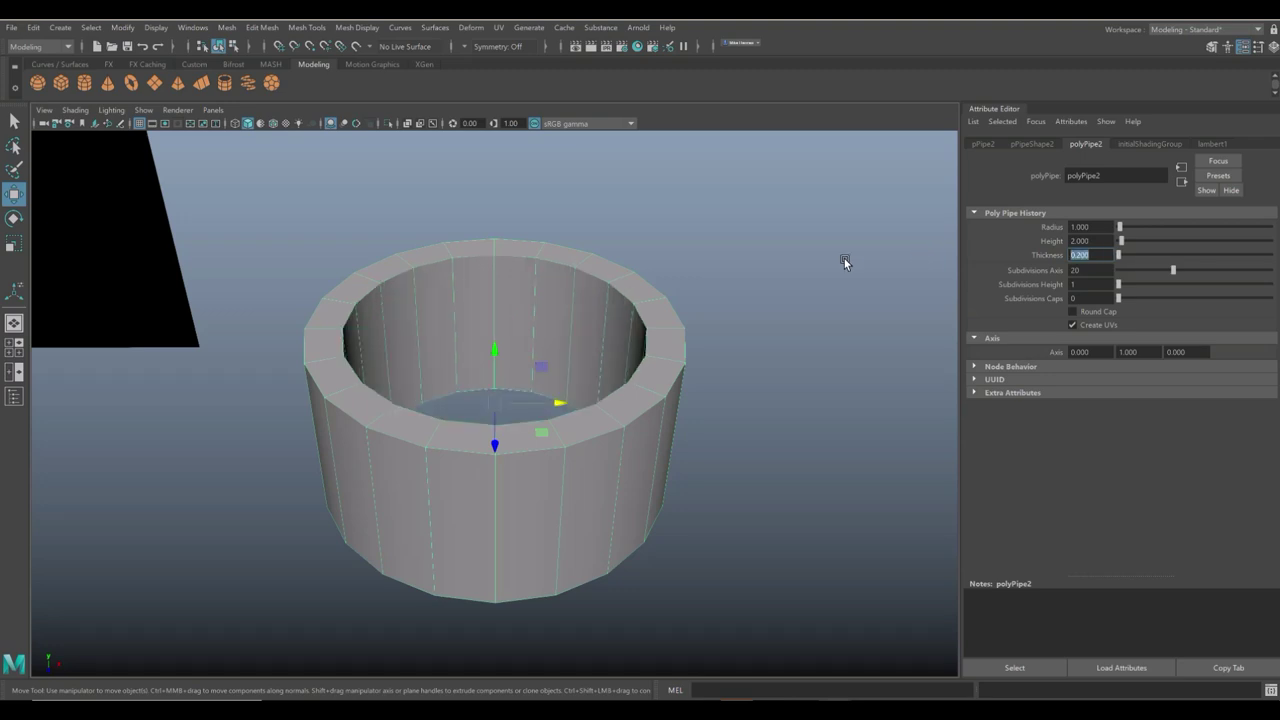
Bevel the outer top edge loop of the pipe with a fraction of 0.5 and one segment.
right_drag(437, 445, 435, 316)
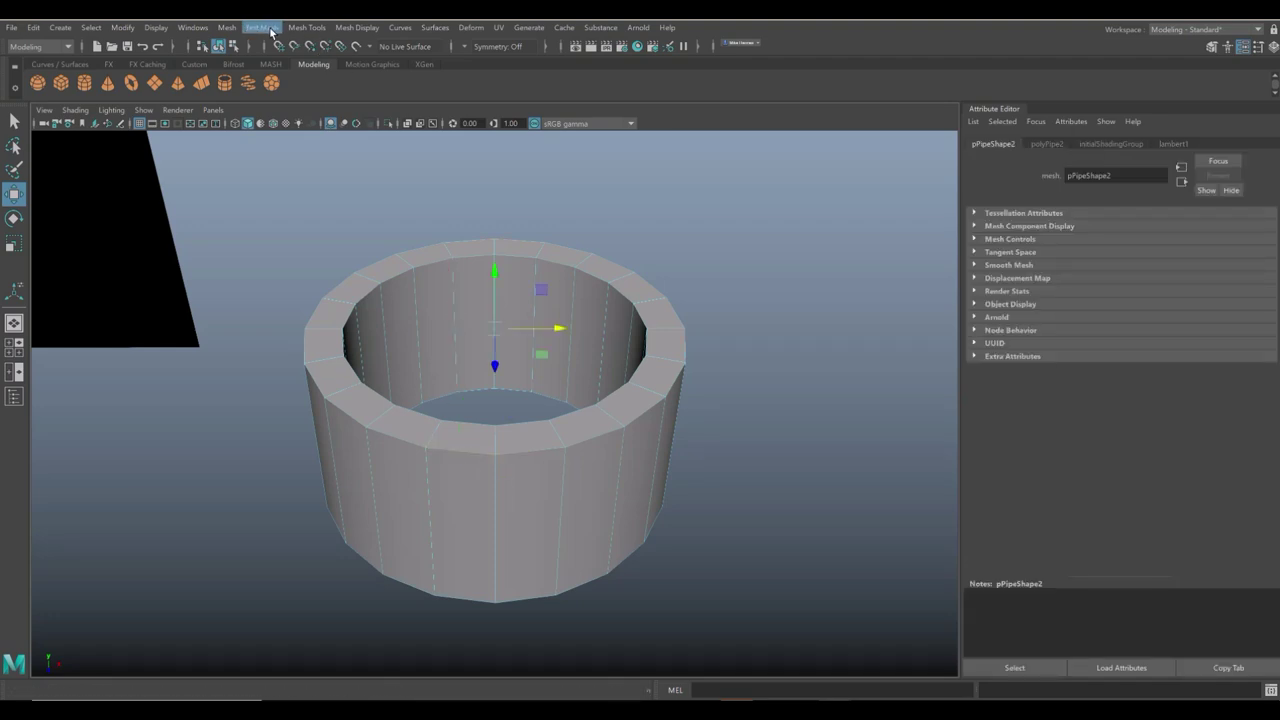
click(256, 30)
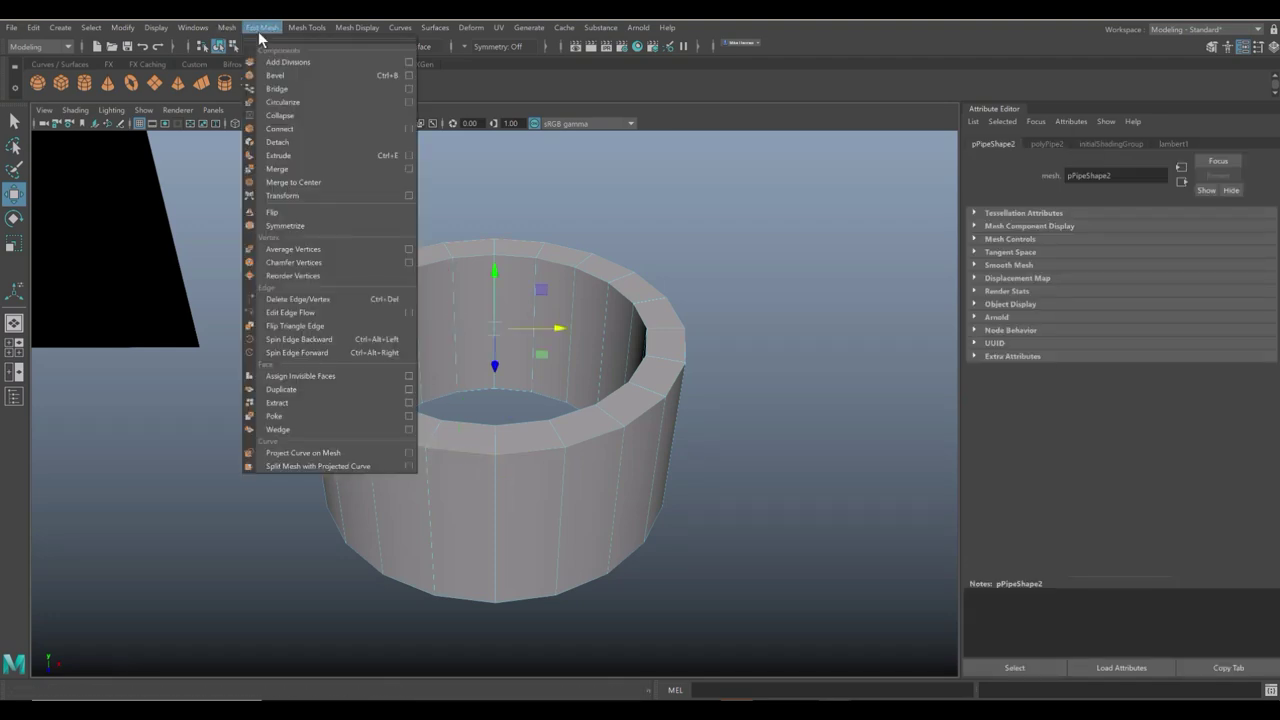
click(295, 78)
alt+drag(574, 371, 604, 364)
Select the ring of faces on the underside of the pipe and delete it.
right_click(461, 276)
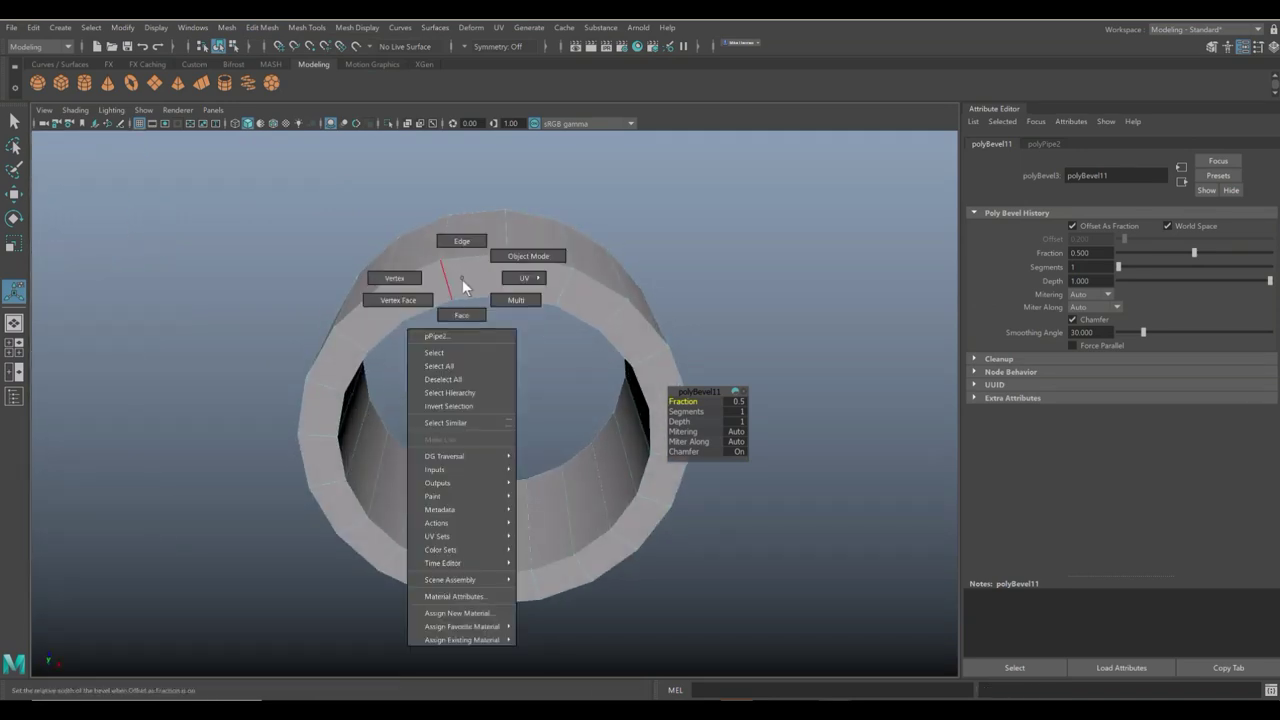
click(466, 308)
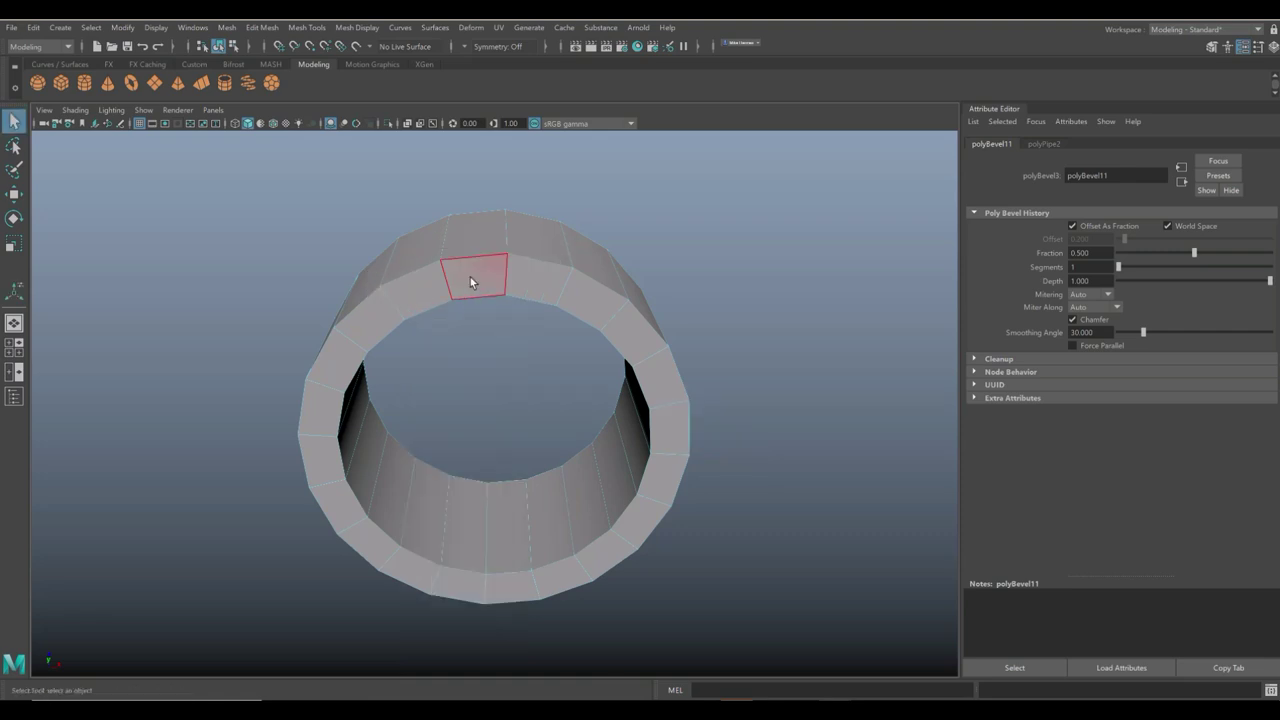
click(414, 285)
click(414, 284)
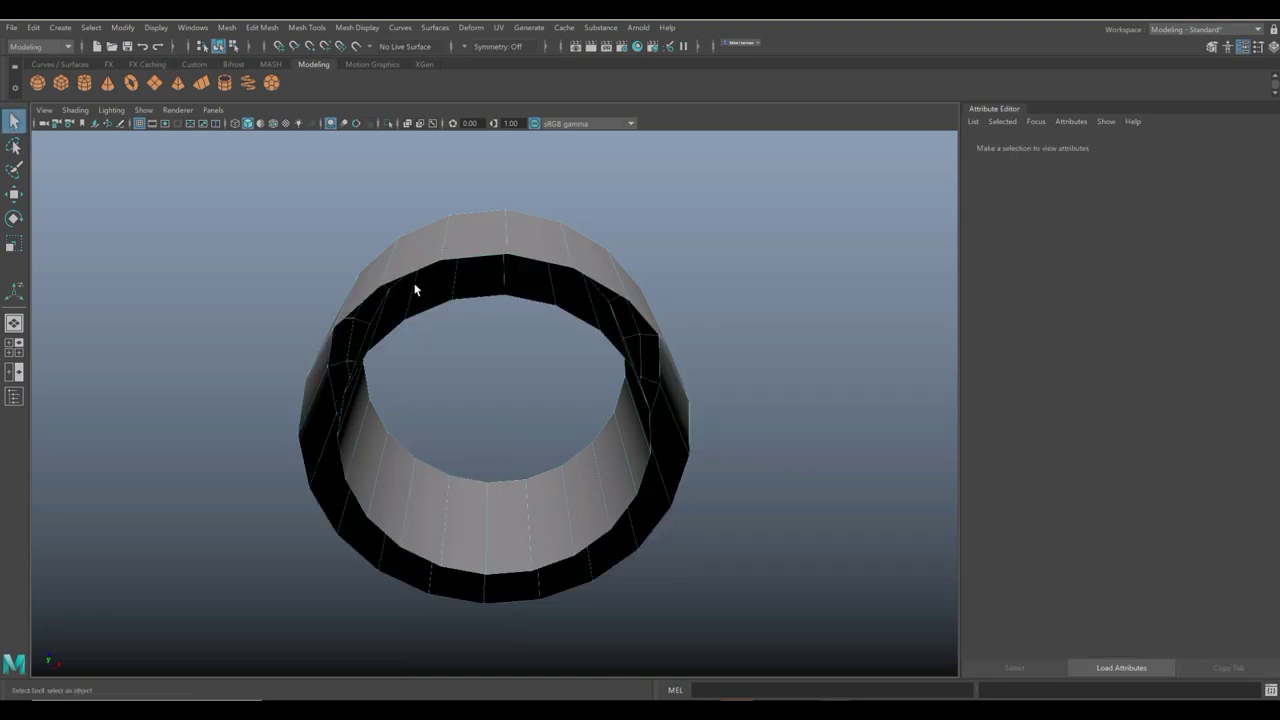
alt+drag(460, 280, 562, 325)
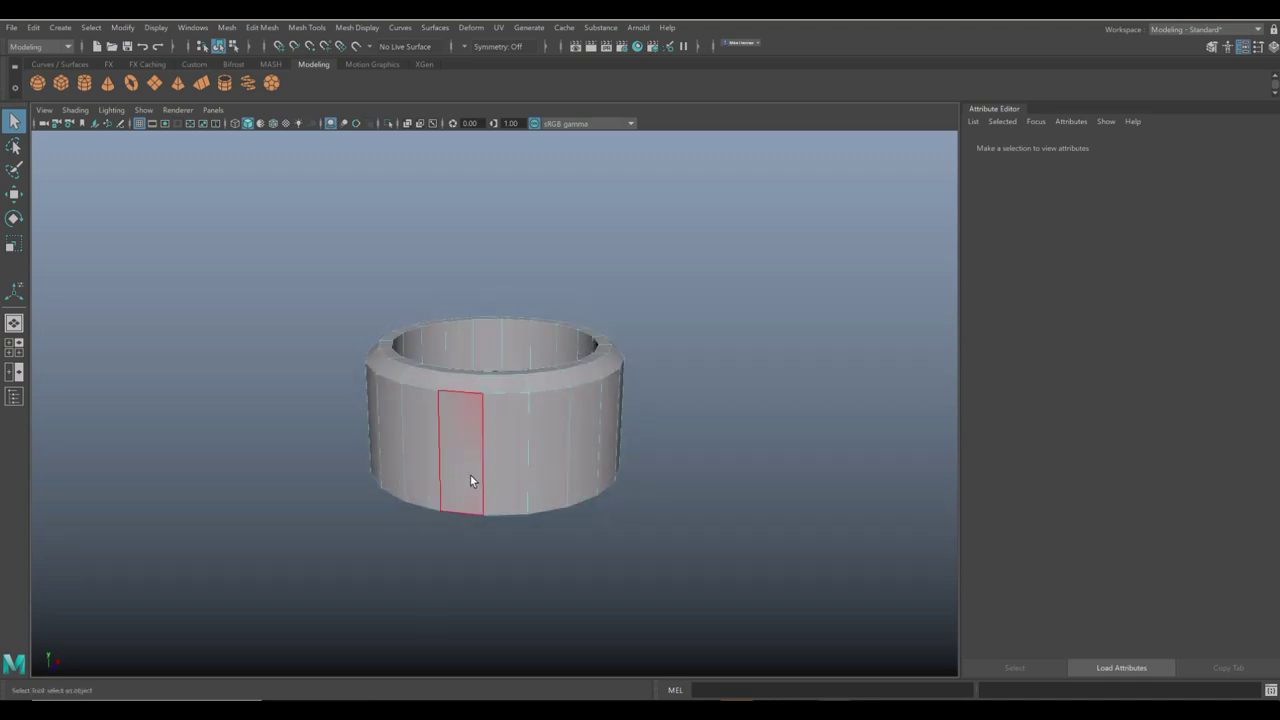
Extrude the pipe's outer bottom edge loop outward with a thickness of 0.3 to form a flat flange.
right_drag(466, 512, 461, 318)
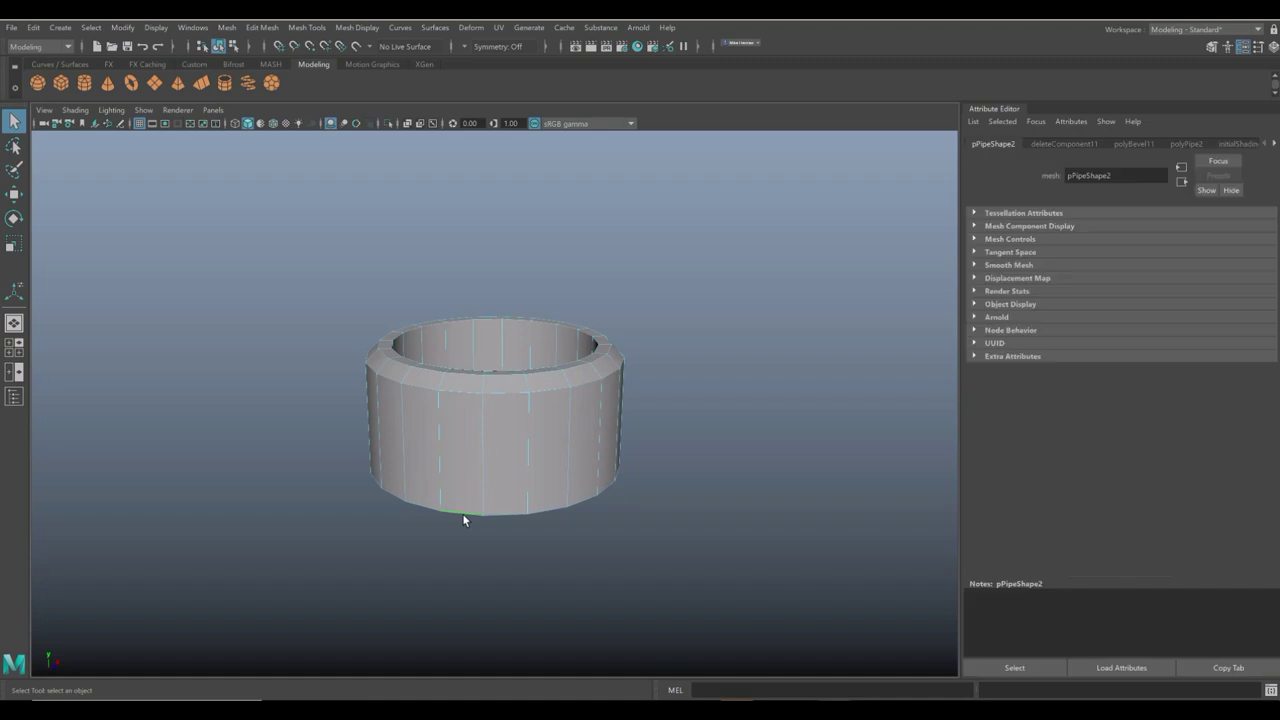
key(ctrl+e)
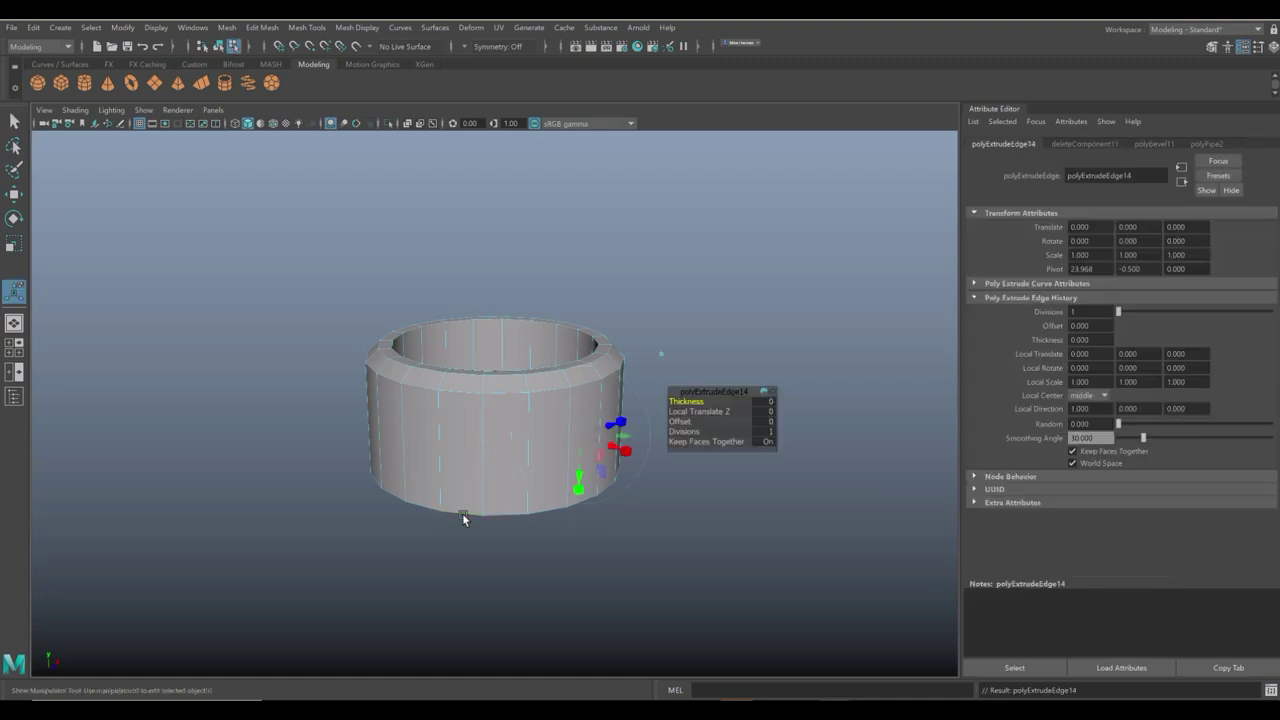
drag(680, 401, 686, 401)
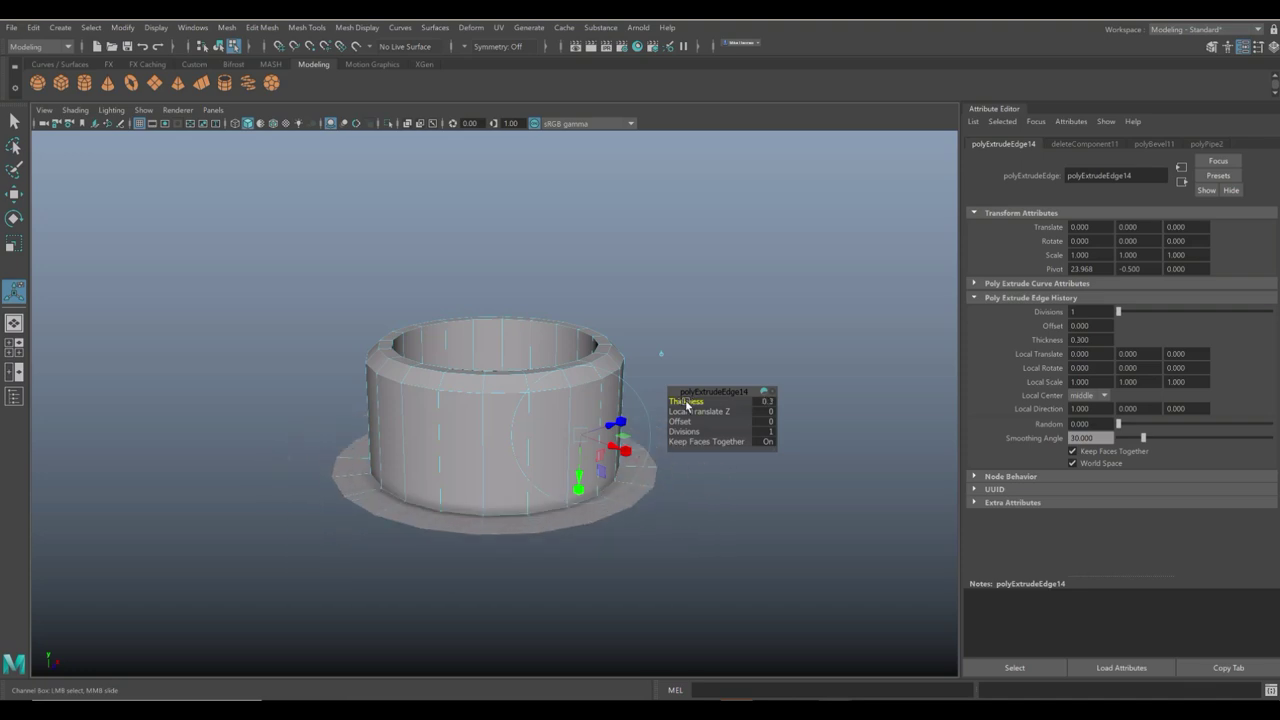
Extrude the flange's outer edge loop upward, and extrude it again outward by scaling to form a raised rim.
key(ctrl+e)
key(w)
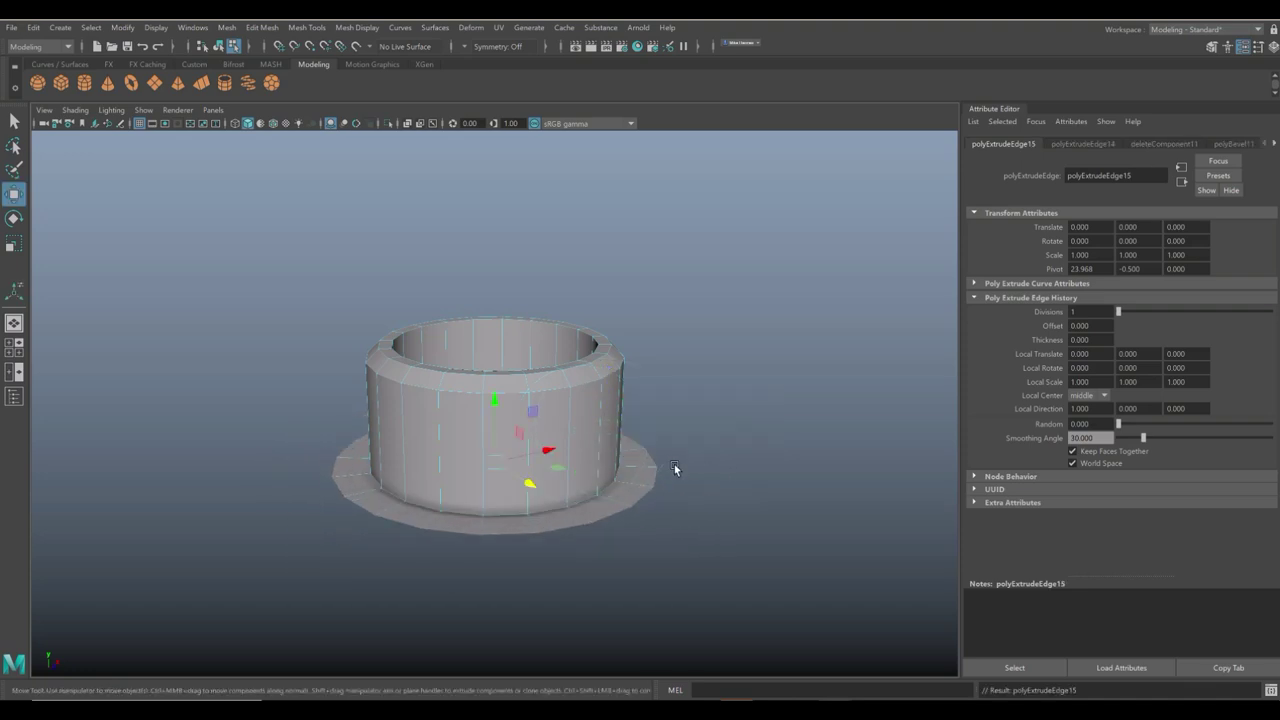
shift+drag(490, 403, 497, 371)
key(r)
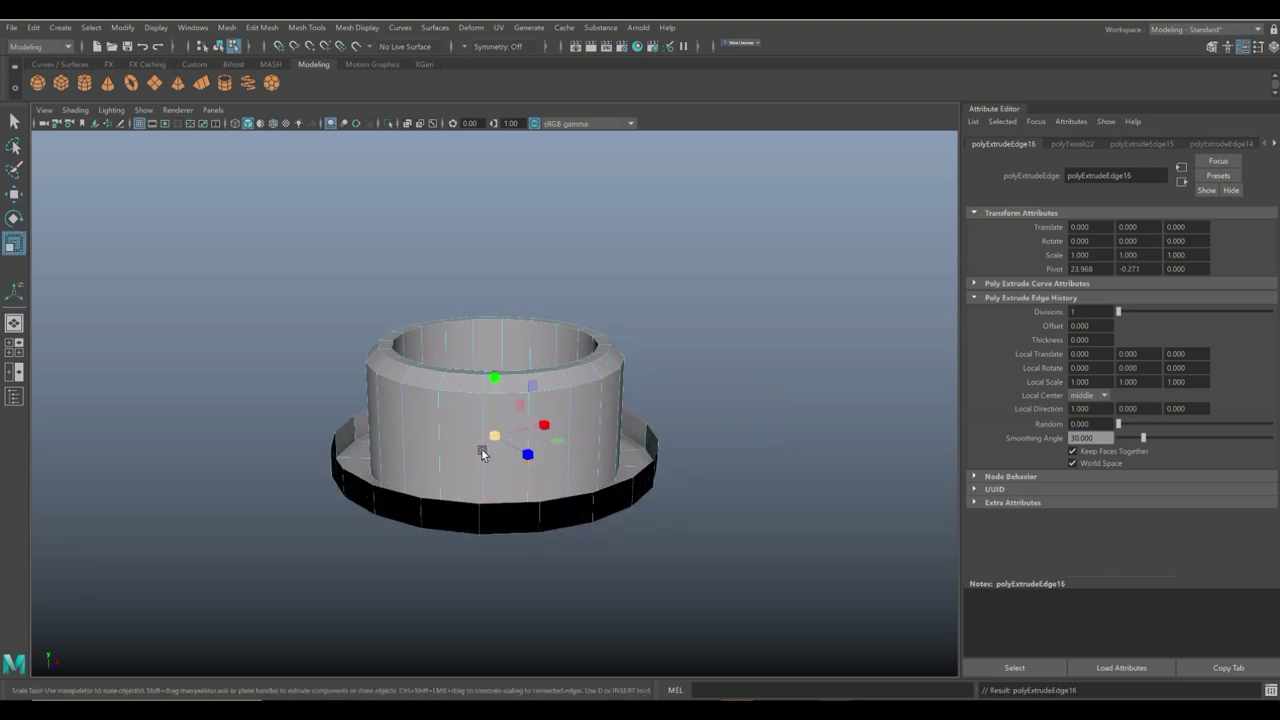
drag(491, 437, 523, 442)
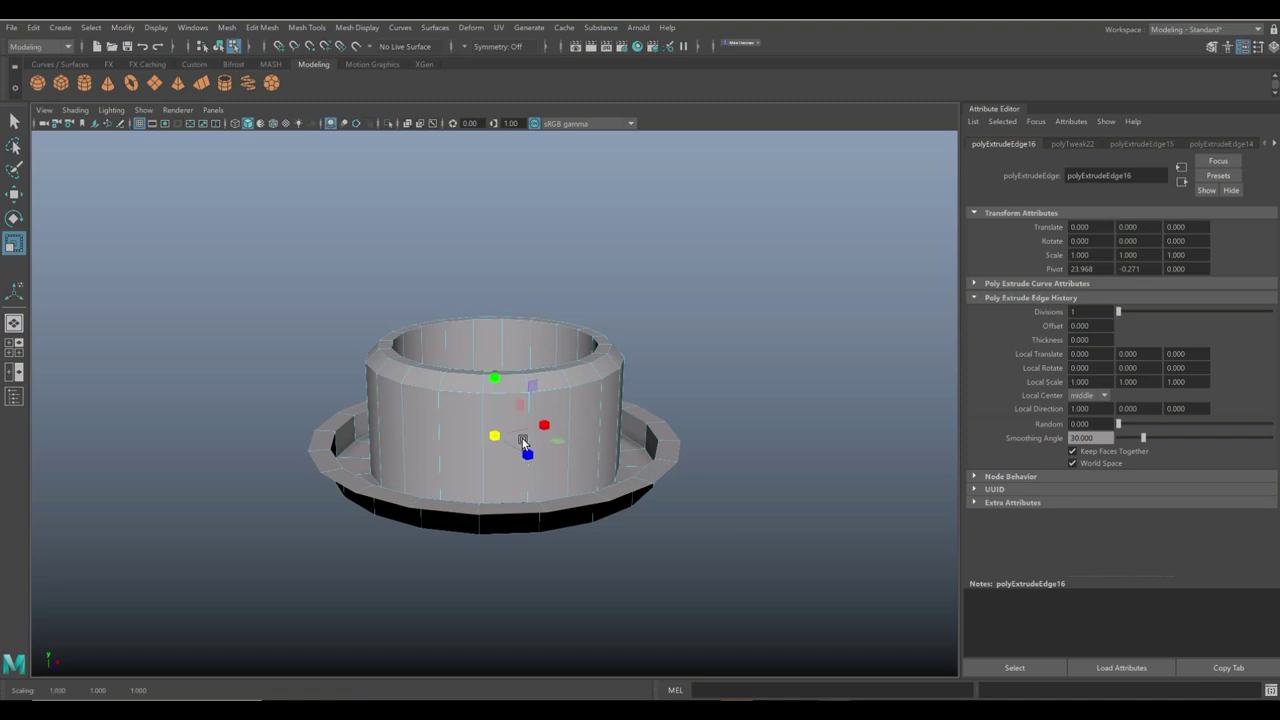
Extrude the rim's outer edge loop downward and scale it out to give the base a sloped outer wall.
key(ctrl+e)
key(w)
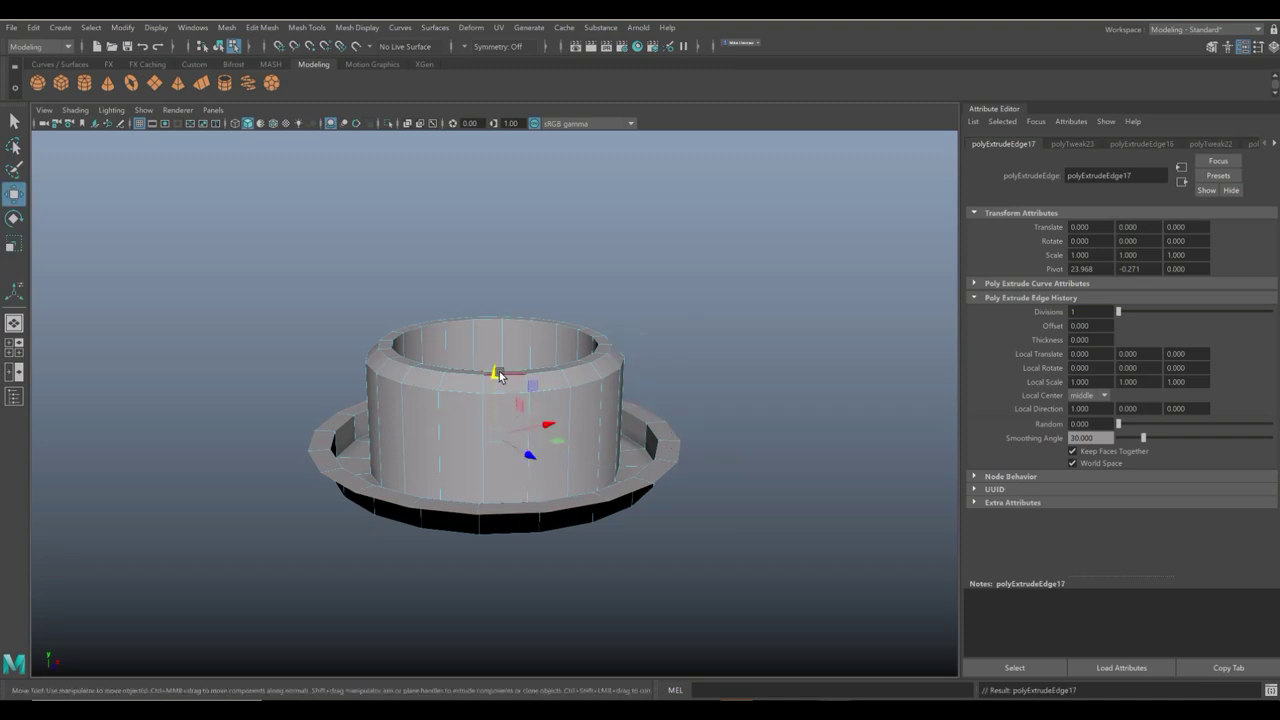
drag(496, 375, 497, 418)
key(r)
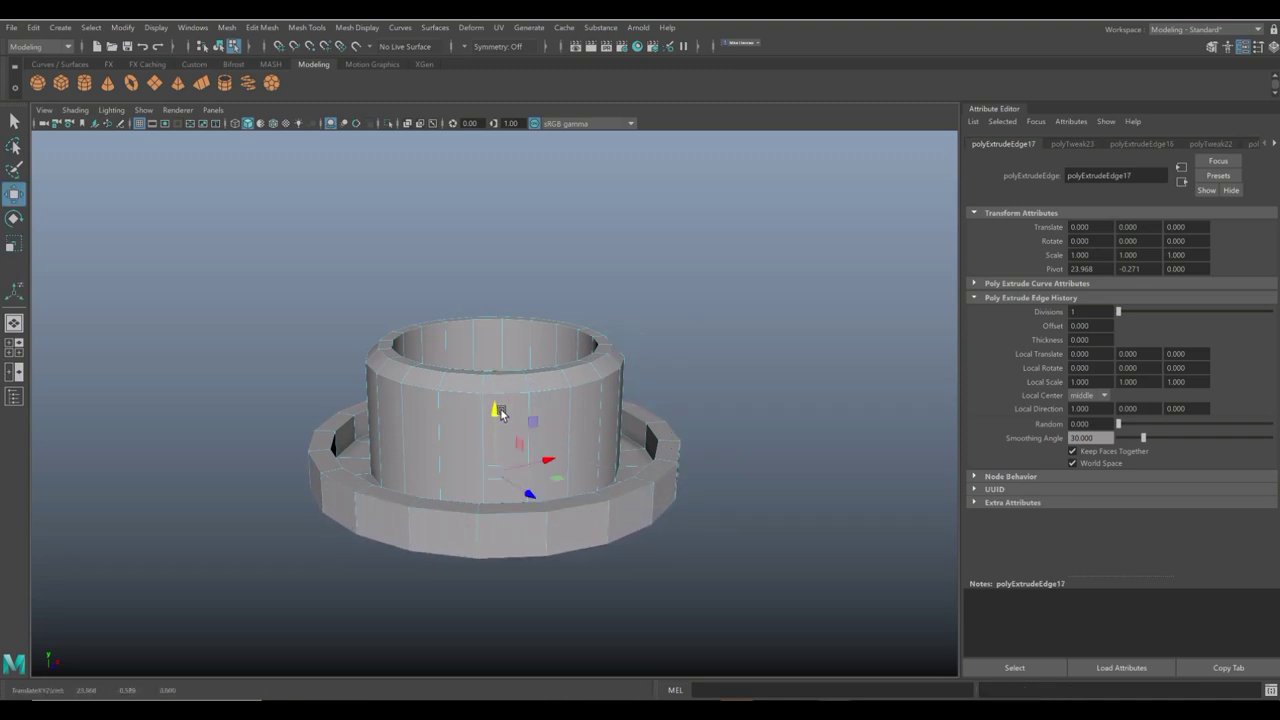
drag(497, 474, 551, 483)
click(754, 336)
Select the vertices at the top of the inner ring and lower them along Y to shorten the ring.
alt+drag(735, 366, 740, 399)
right_drag(571, 352, 528, 346)
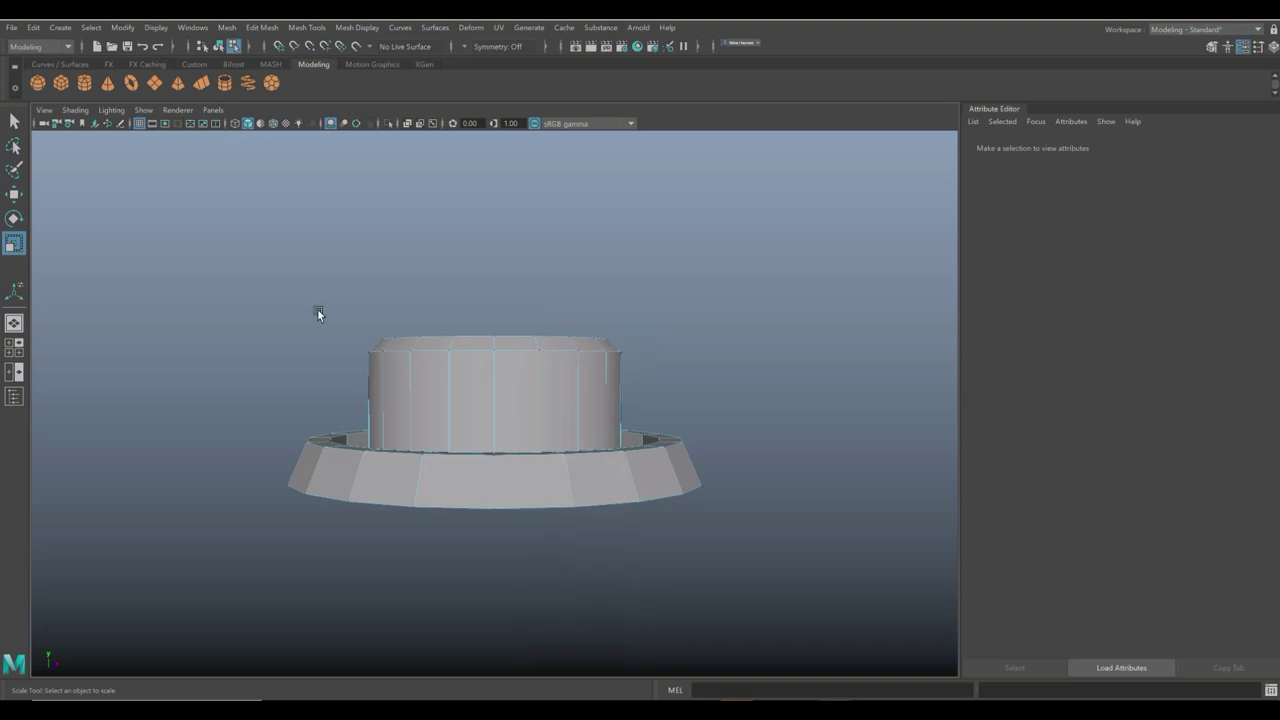
double_click(532, 350)
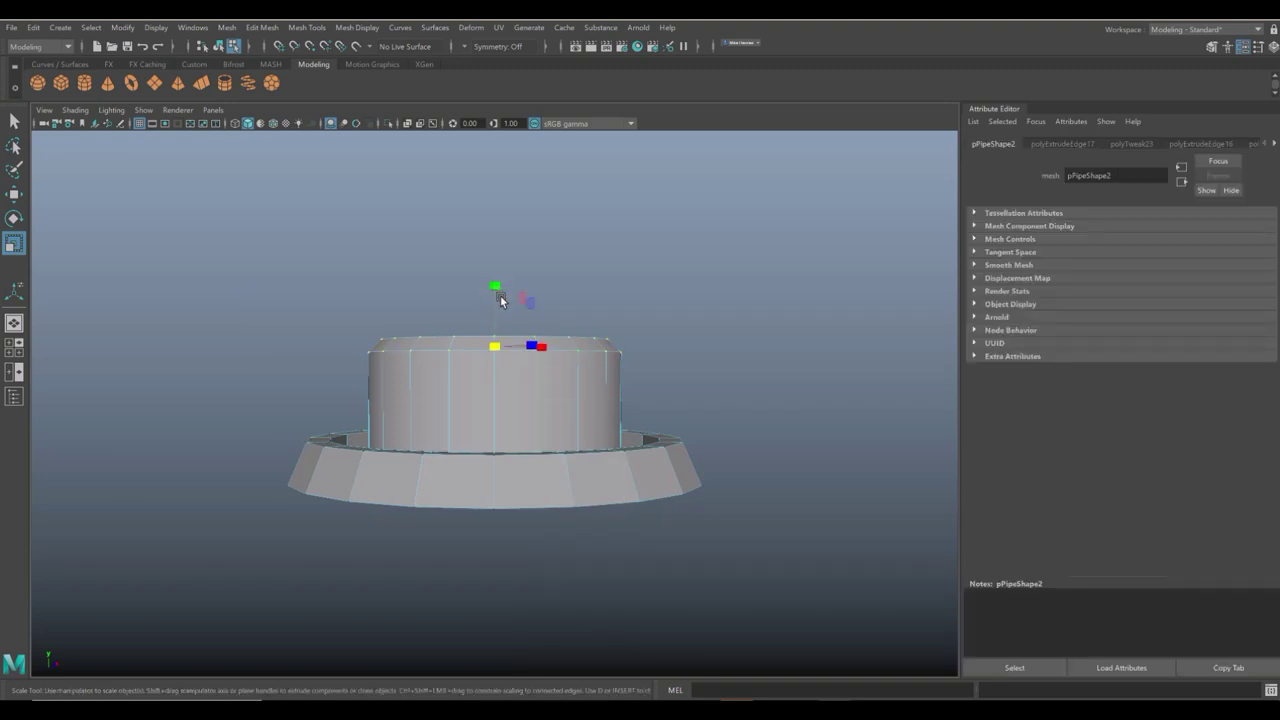
key(w)
drag(495, 285, 506, 343)
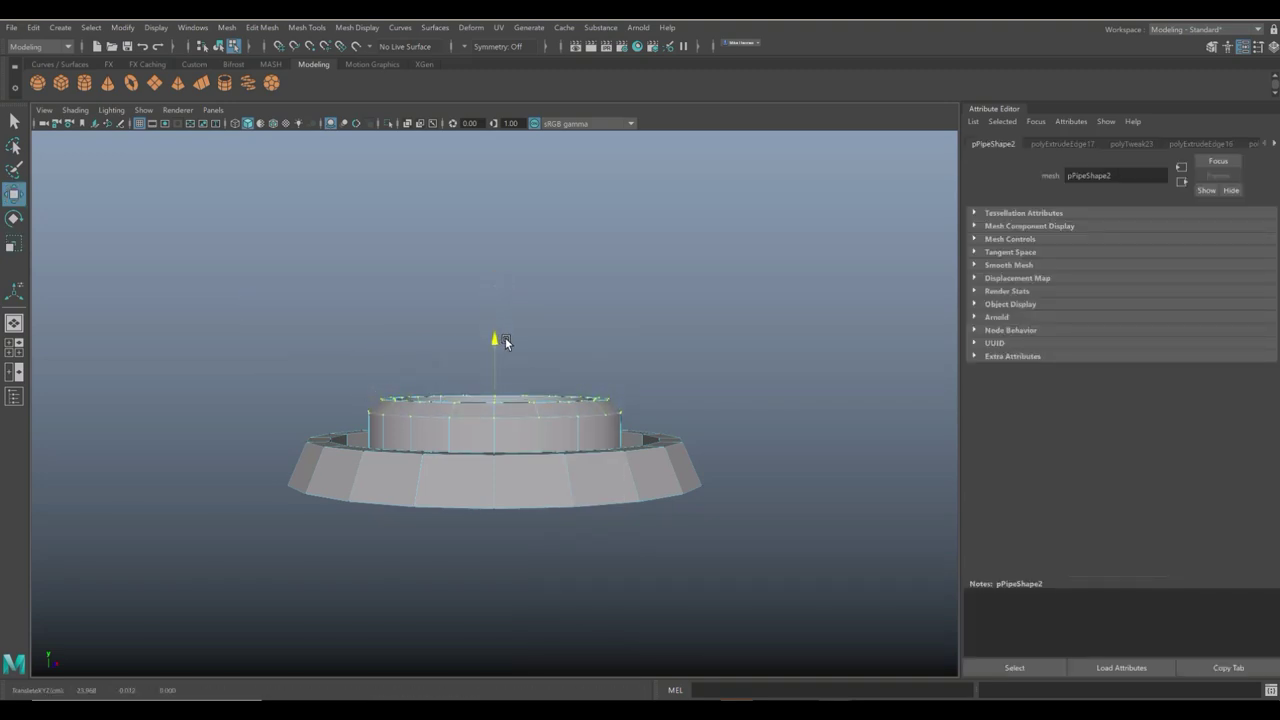
alt+drag(653, 282, 678, 293)
click(700, 296)
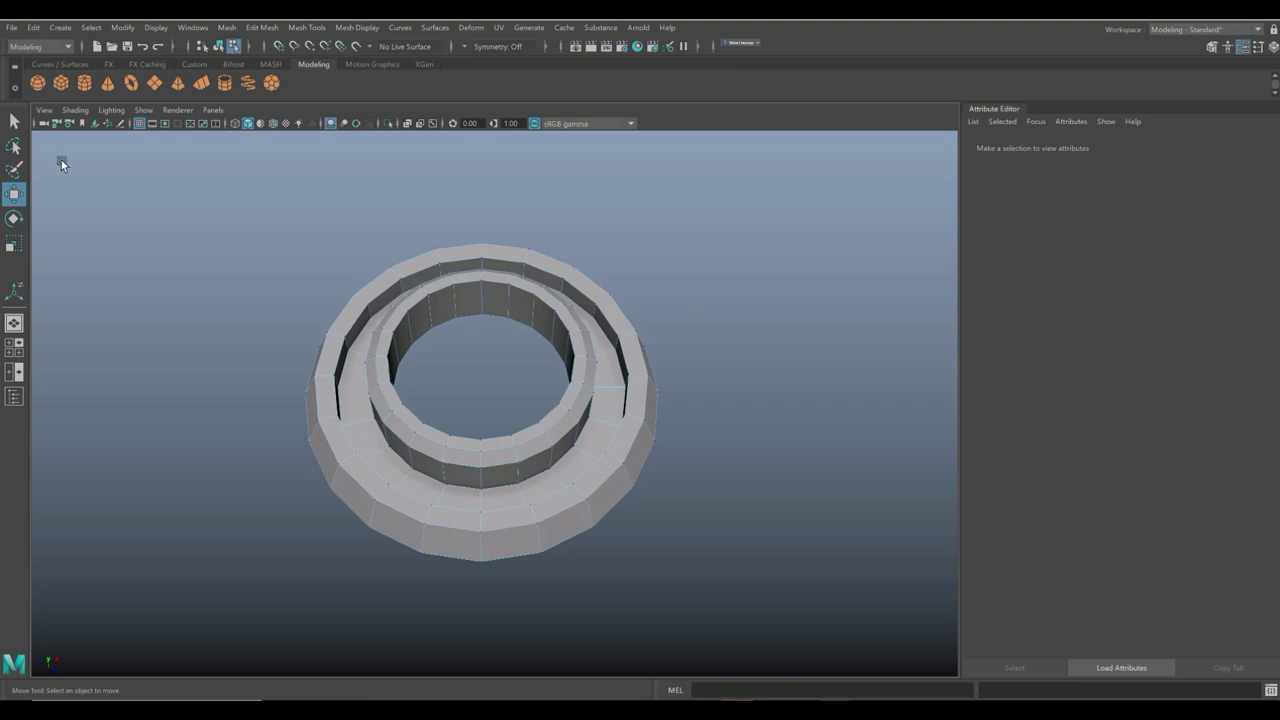
Add a polygon cube at the origin and show the model in the top view.
click(430, 400)
alt+drag(430, 400, 131, 434)
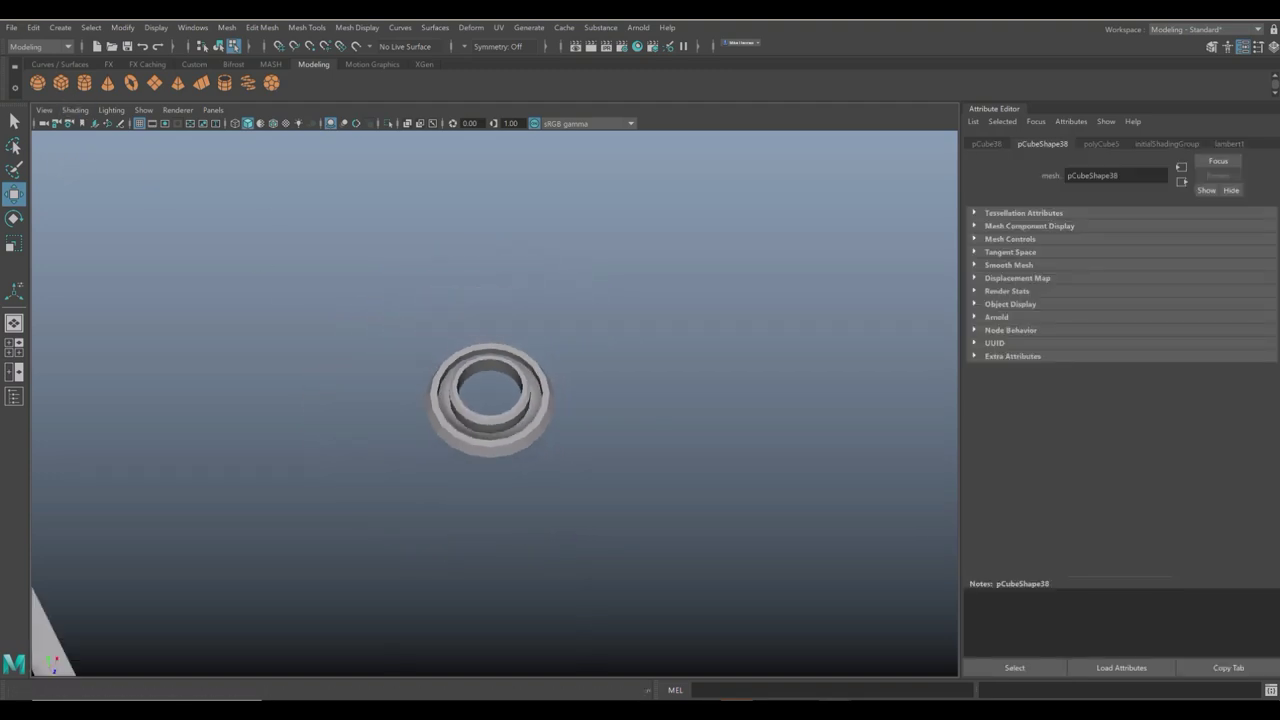
click(14, 346)
key(space)
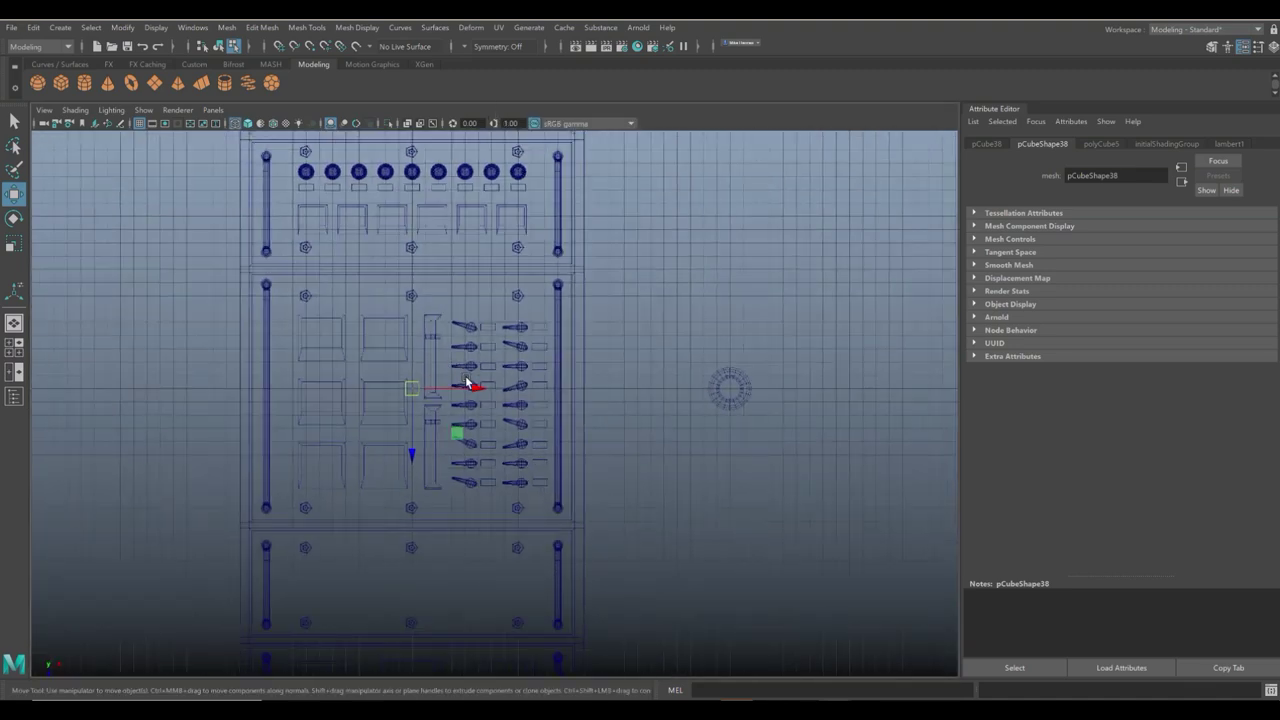
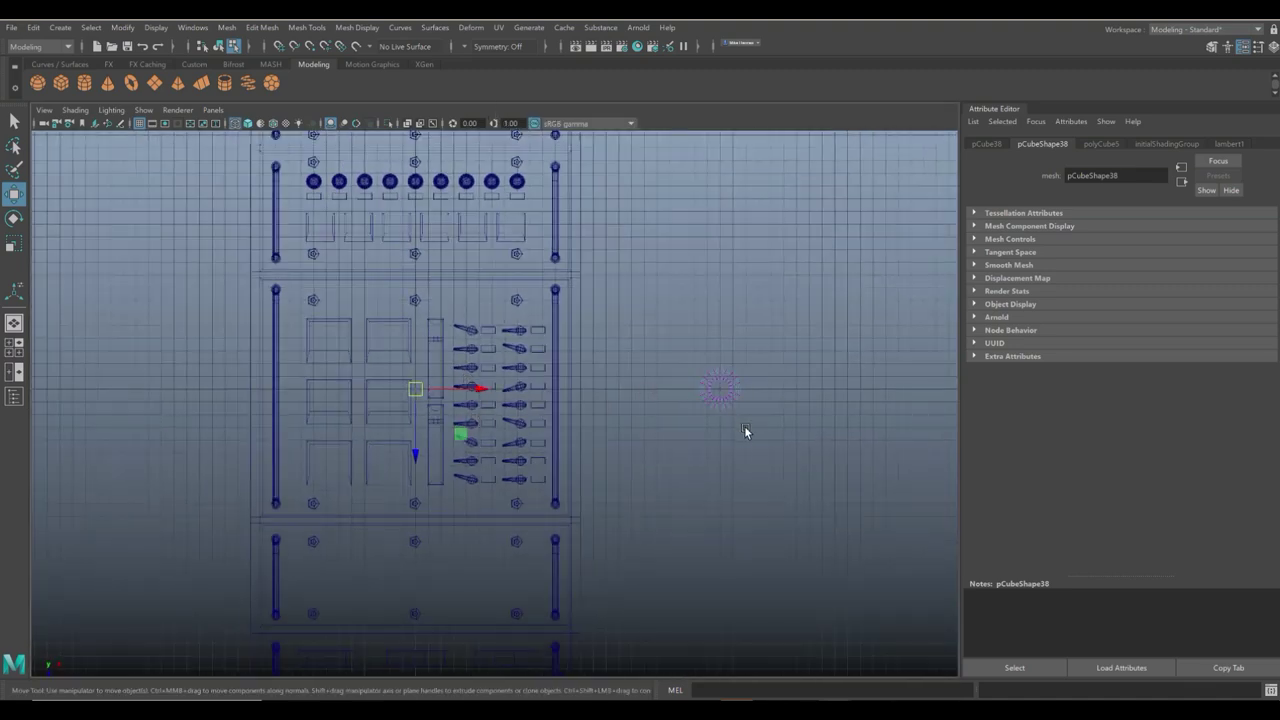
Select the ring as an object and grid-snap it along X to the origin so it surrounds the cube.
right_drag(727, 381, 815, 333)
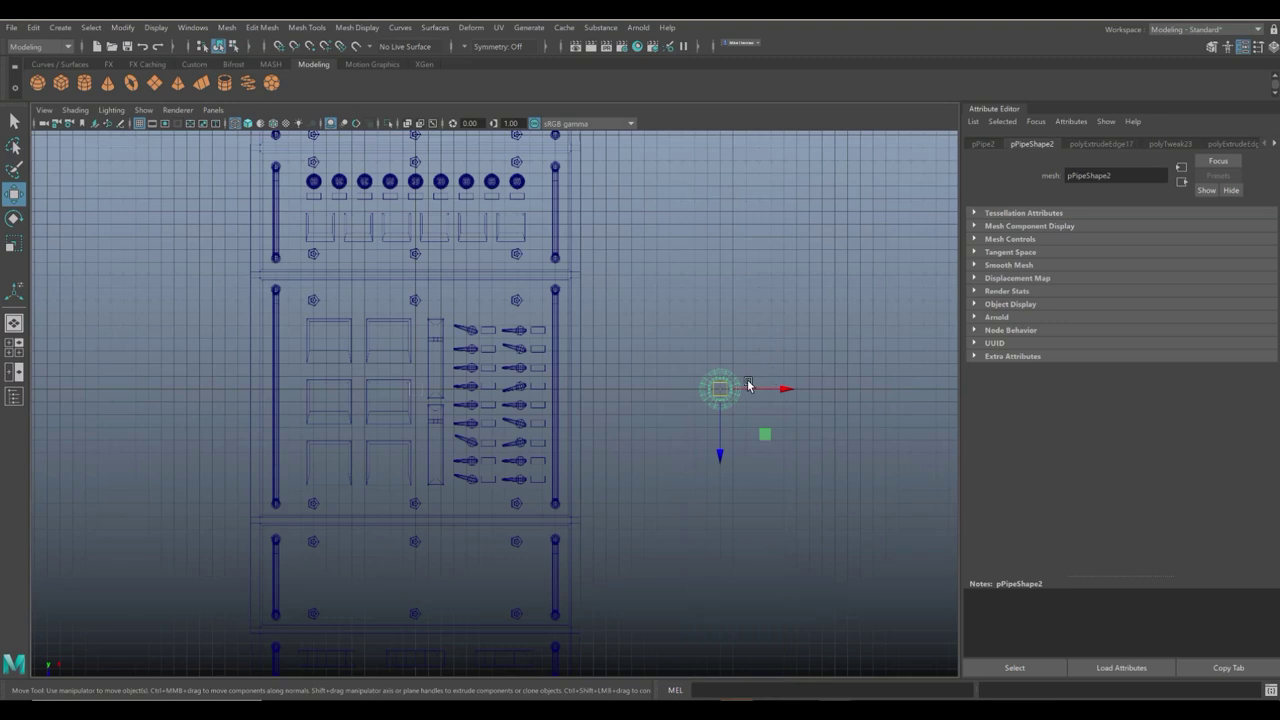
key(x)
drag(780, 389, 421, 402)
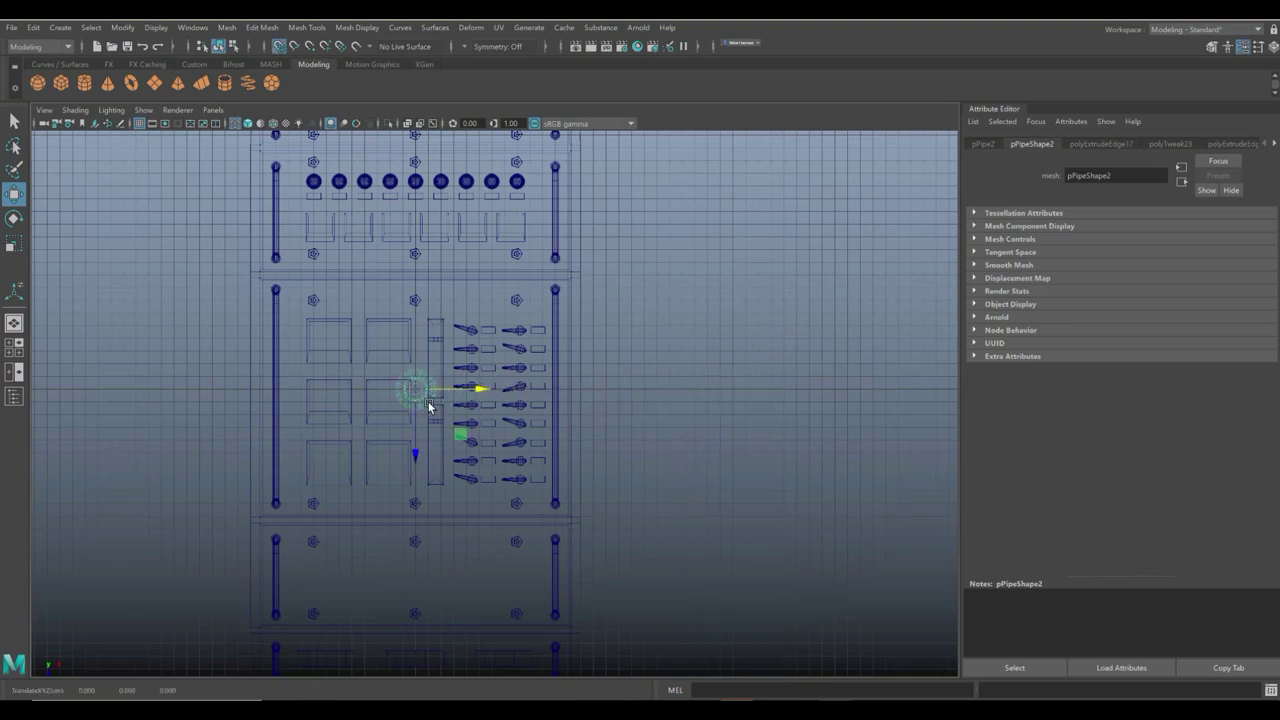
key(f)
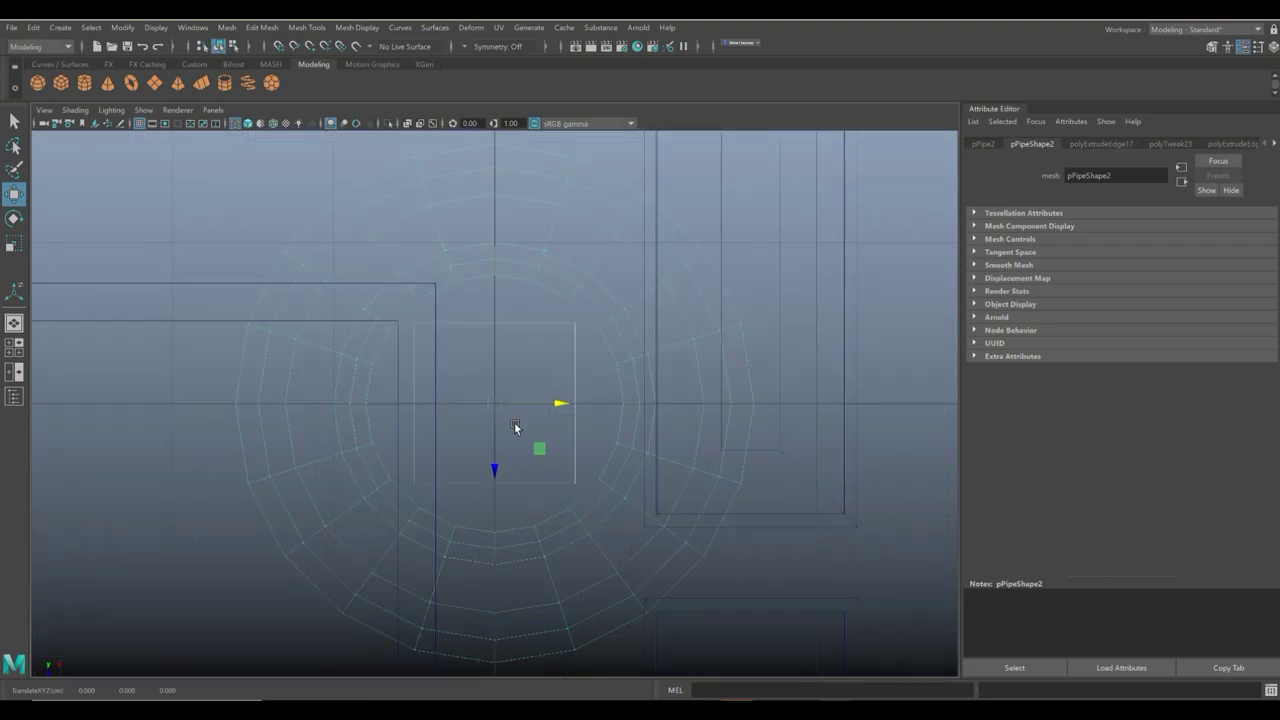
Scale the cube narrower along Z and longer along X into a bar inside the ring, and check its fit in perspective.
click(577, 410)
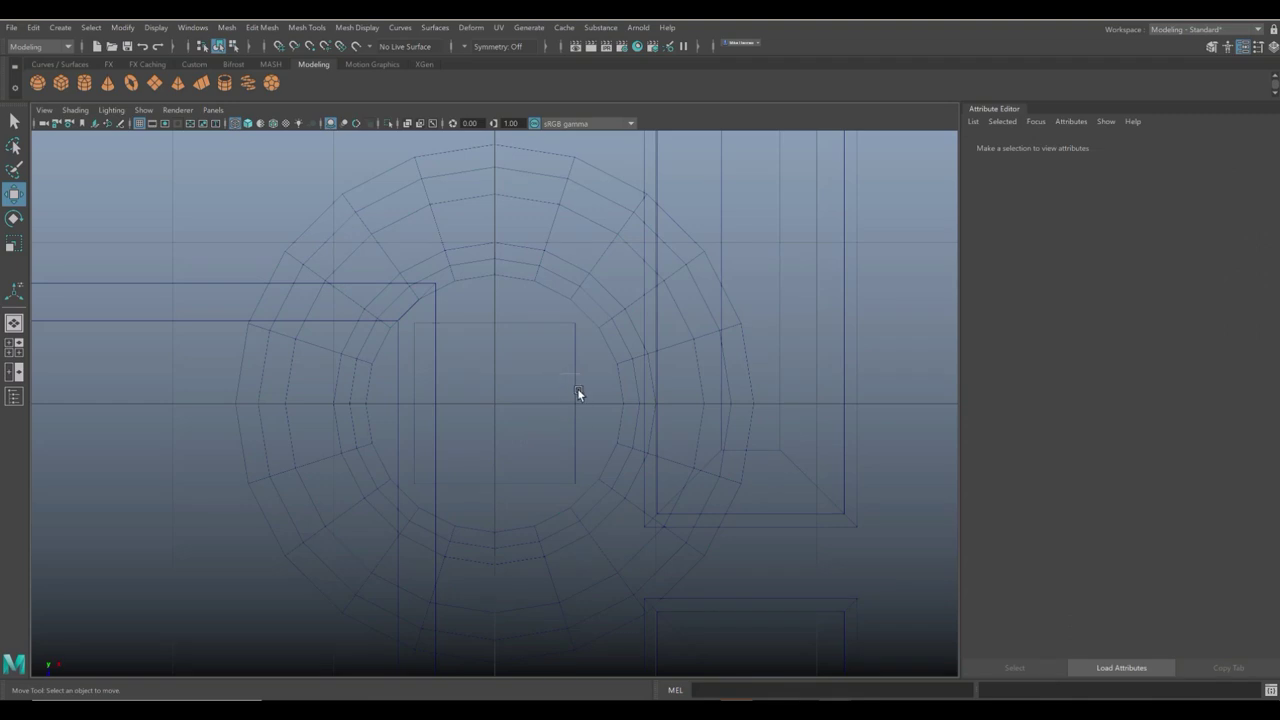
click(576, 400)
key(r)
drag(495, 466, 485, 436)
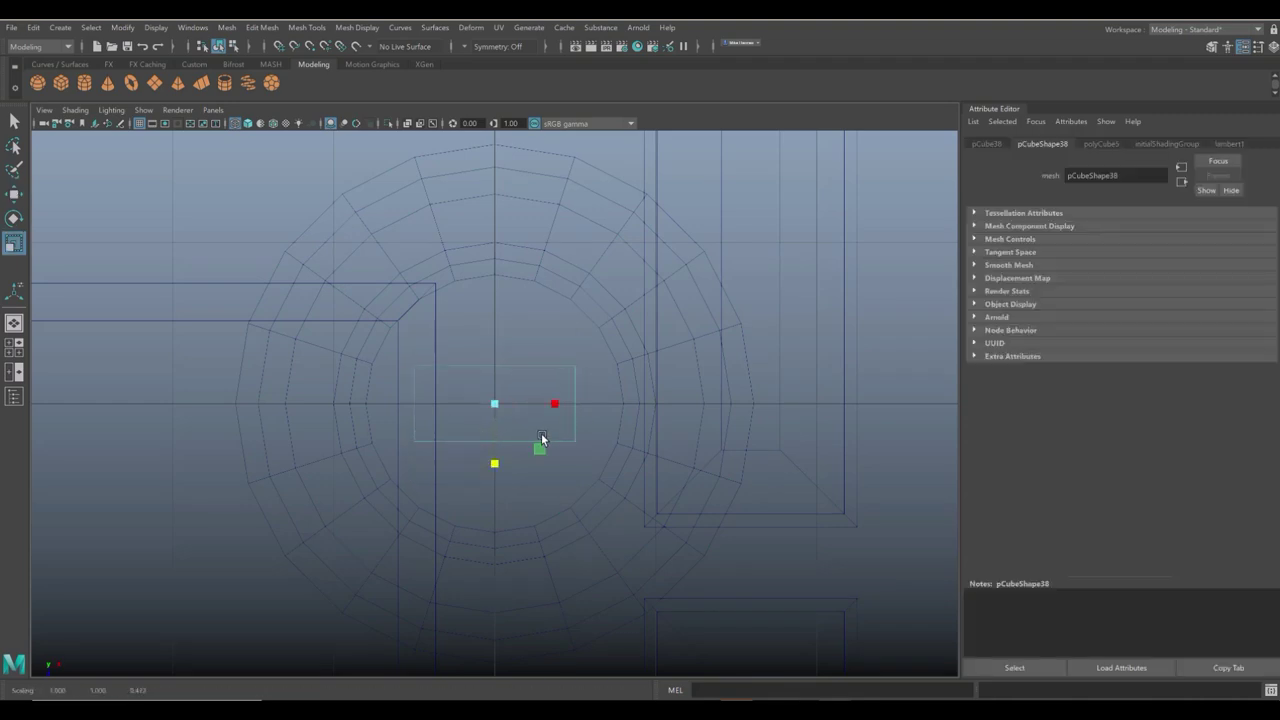
drag(555, 405, 580, 405)
key(space)
key(space)
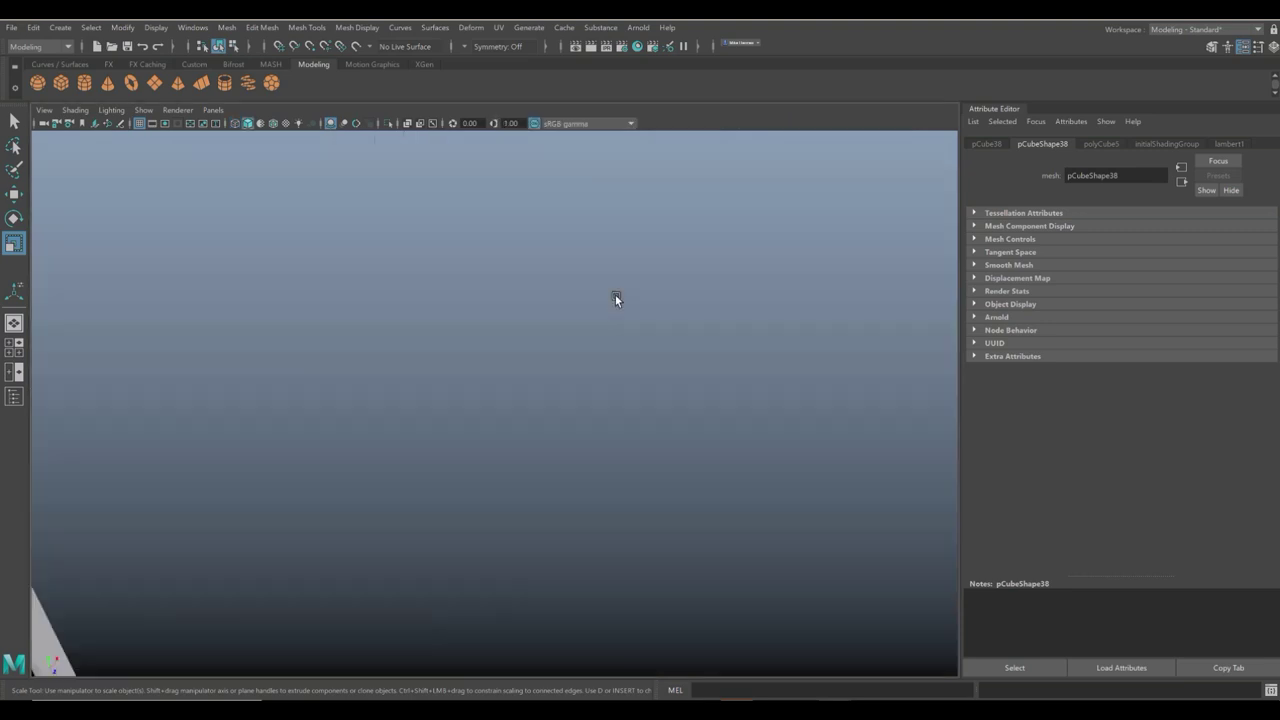
key(f)
scroll(580, 345, down, 5)
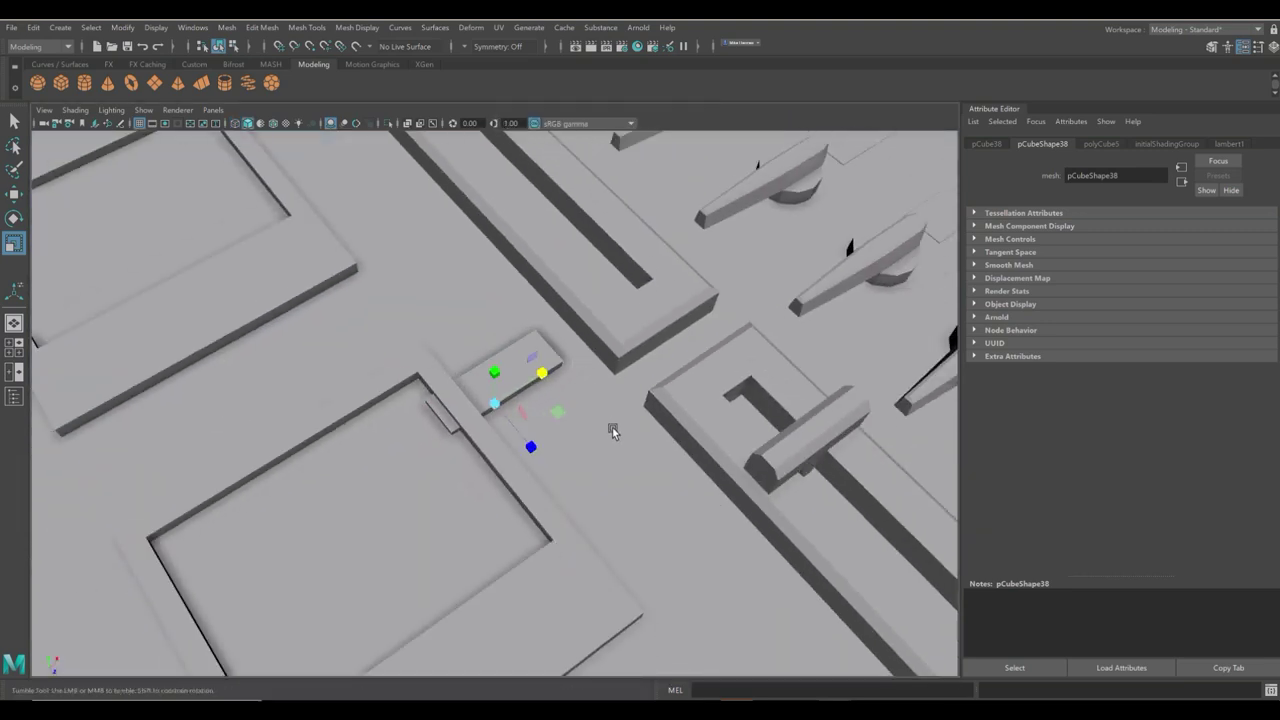
alt+drag(611, 429, 577, 403)
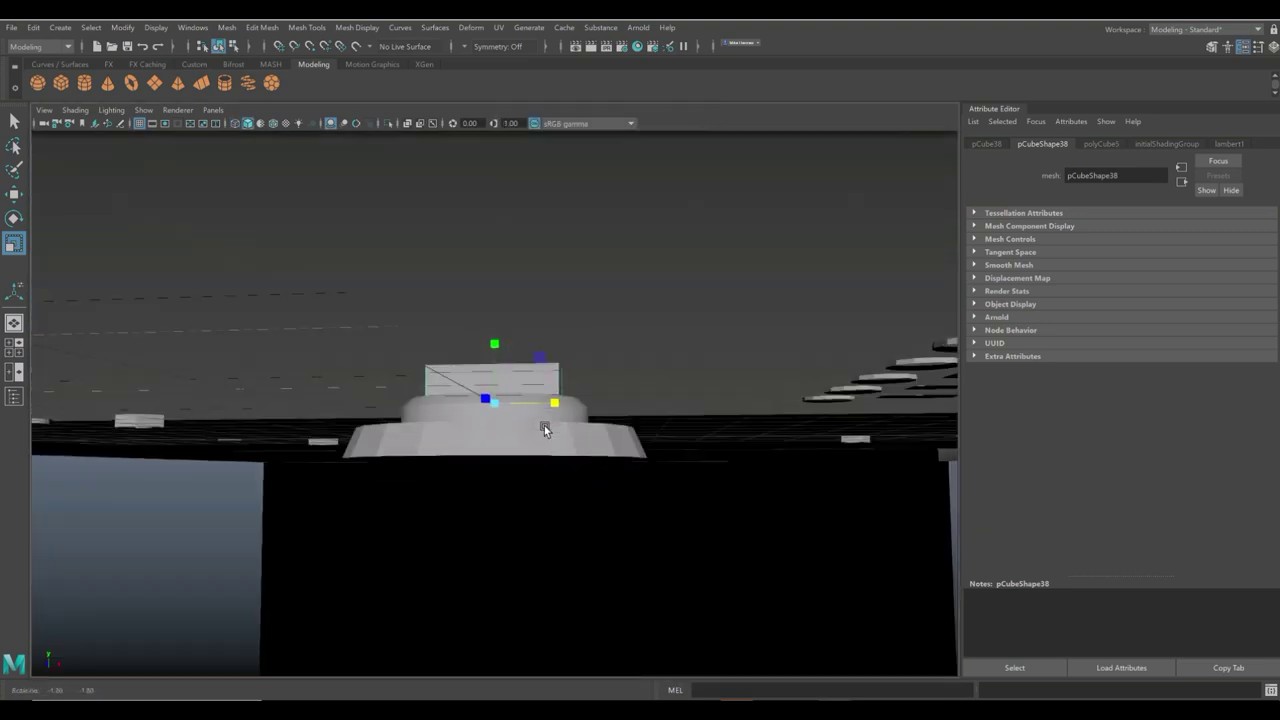
Isolate the view on the grip bar and ring, and delete the bar's bottom face.
alt+drag(544, 425, 529, 421)
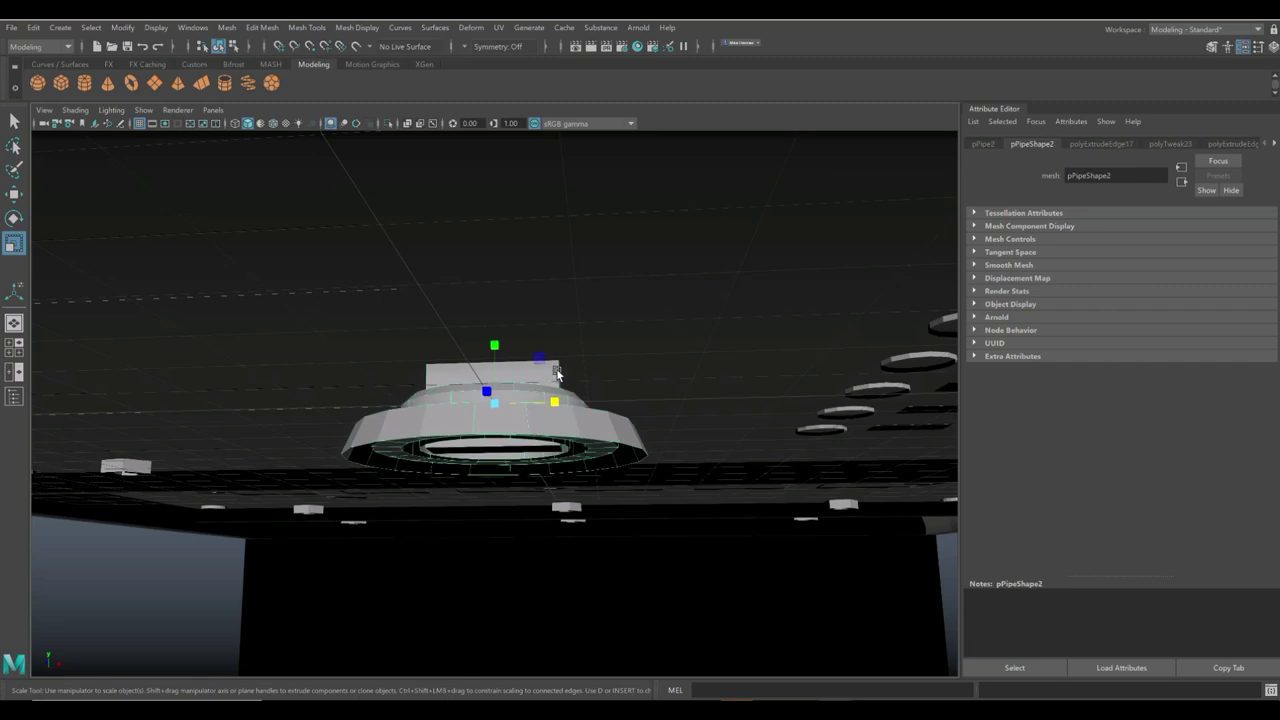
click(553, 373)
scroll(562, 388, down, 5)
alt+drag(565, 396, 697, 376)
key(w)
key(f)
scroll(706, 406, down, 4)
right_drag(460, 408, 463, 410)
click(462, 417)
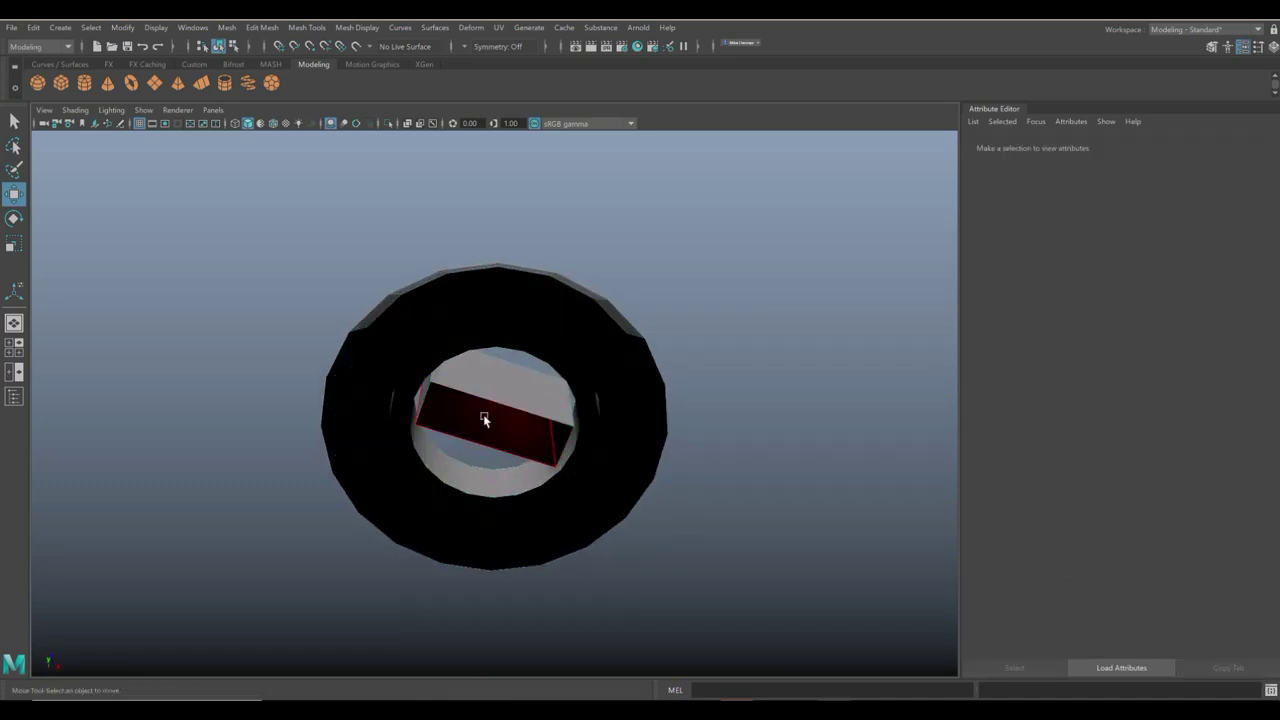
alt+drag(483, 414, 575, 475)
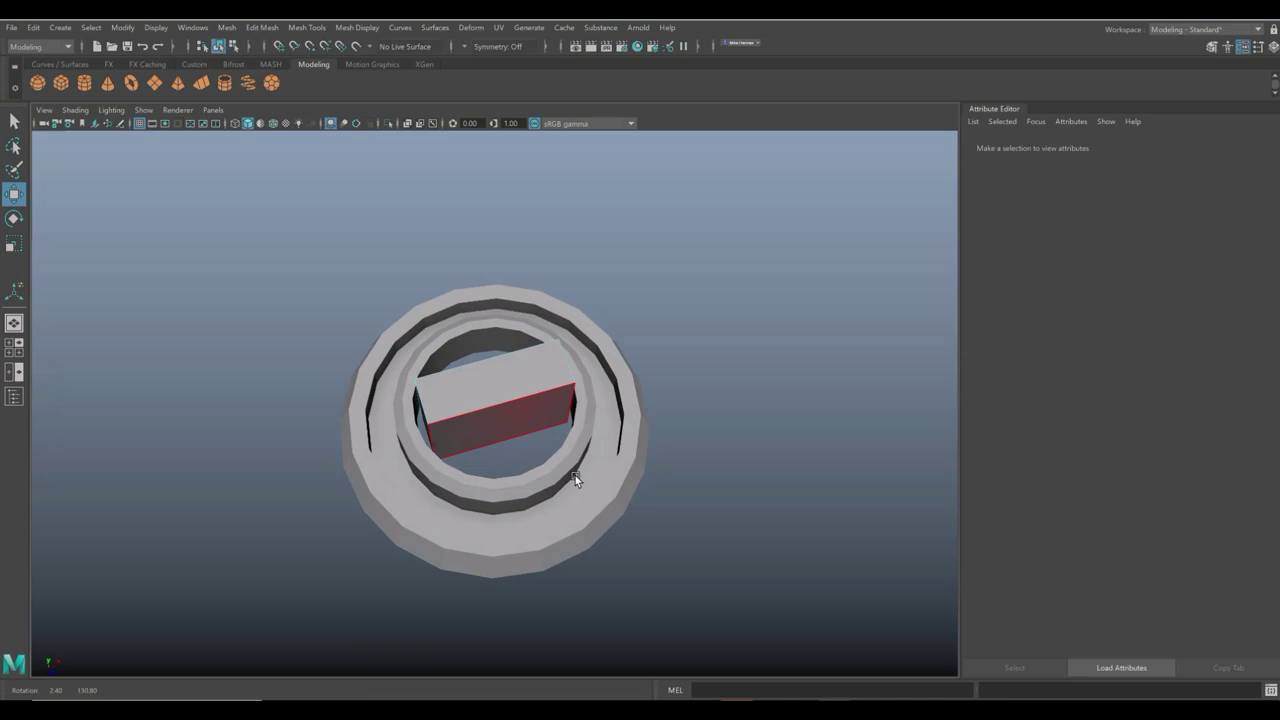
Select the bar's long top edges and bevel them with a fraction of 0.5 and one segment.
right_drag(498, 383, 494, 319)
click(493, 368)
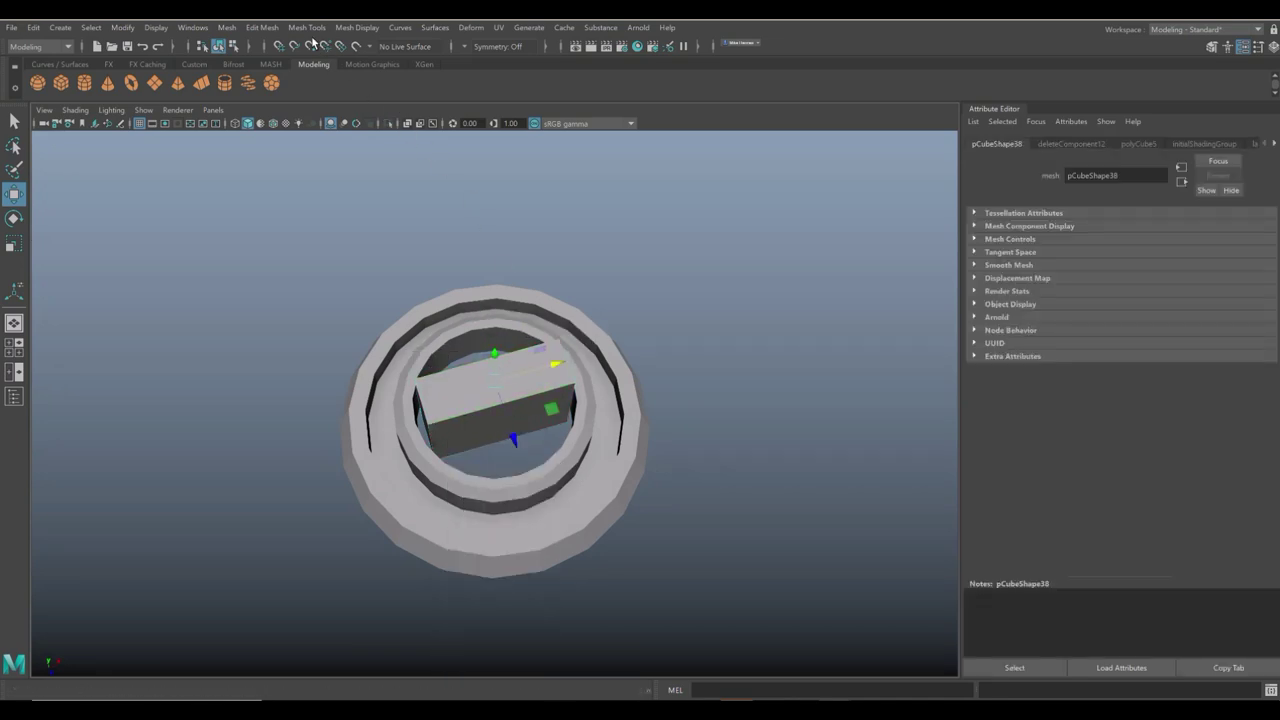
click(262, 27)
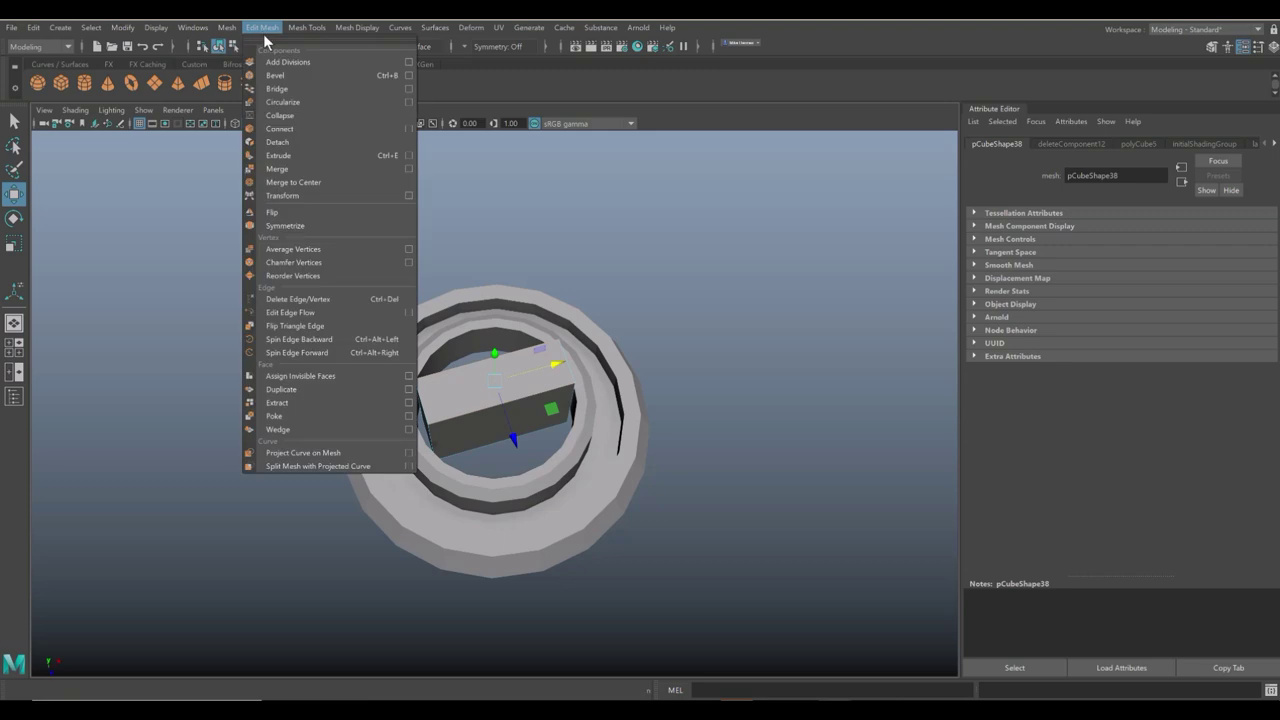
click(289, 80)
alt+drag(530, 390, 613, 442)
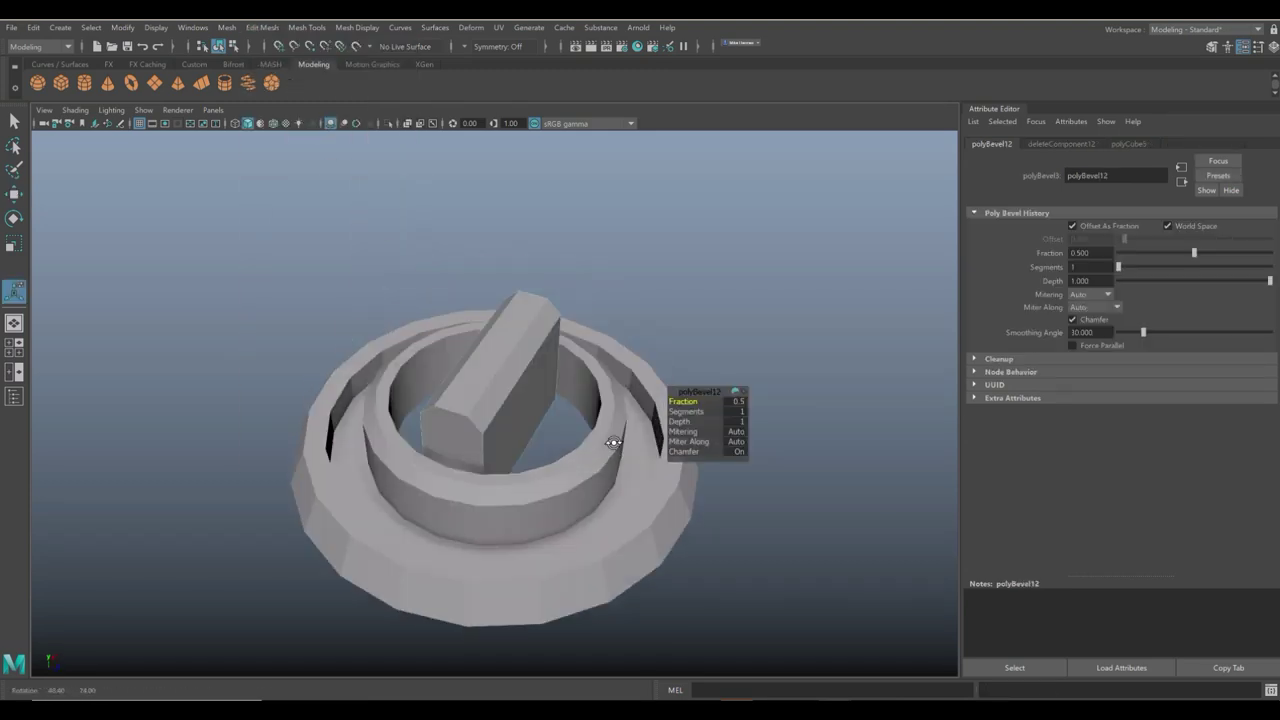
Poke the end face at each end of the bar.
right_drag(459, 440, 457, 392)
click(458, 440)
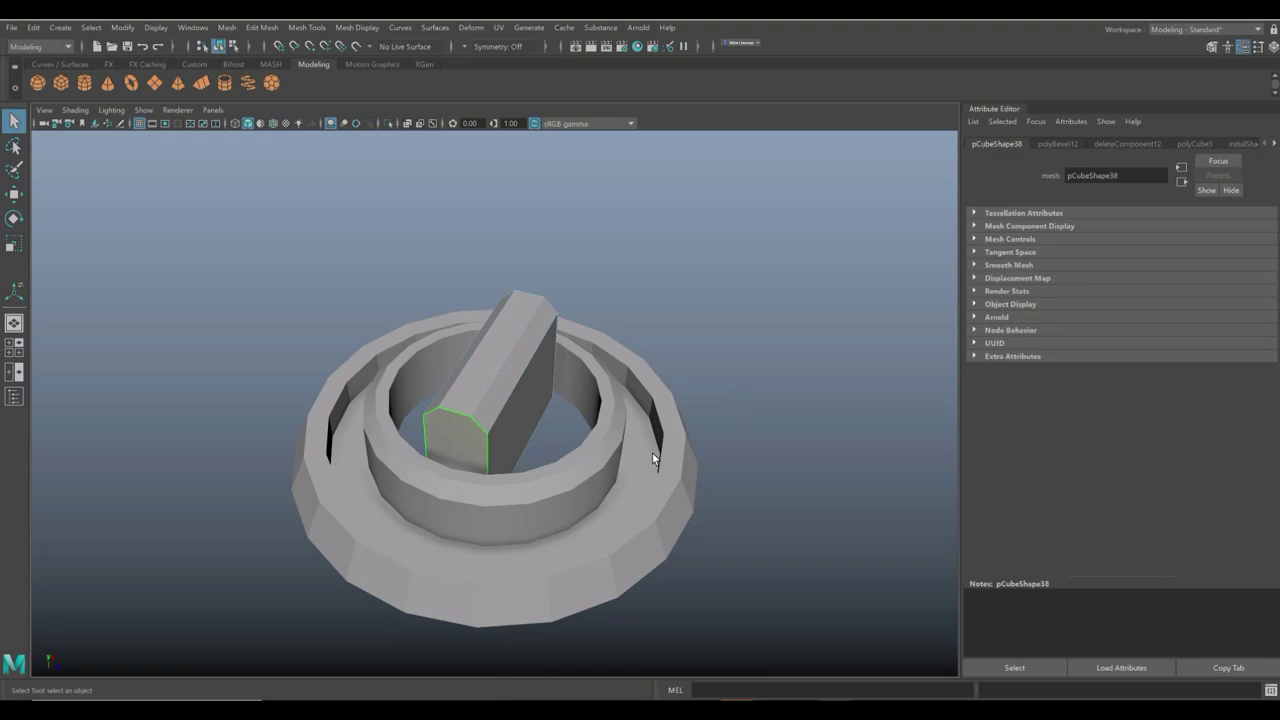
click(262, 27)
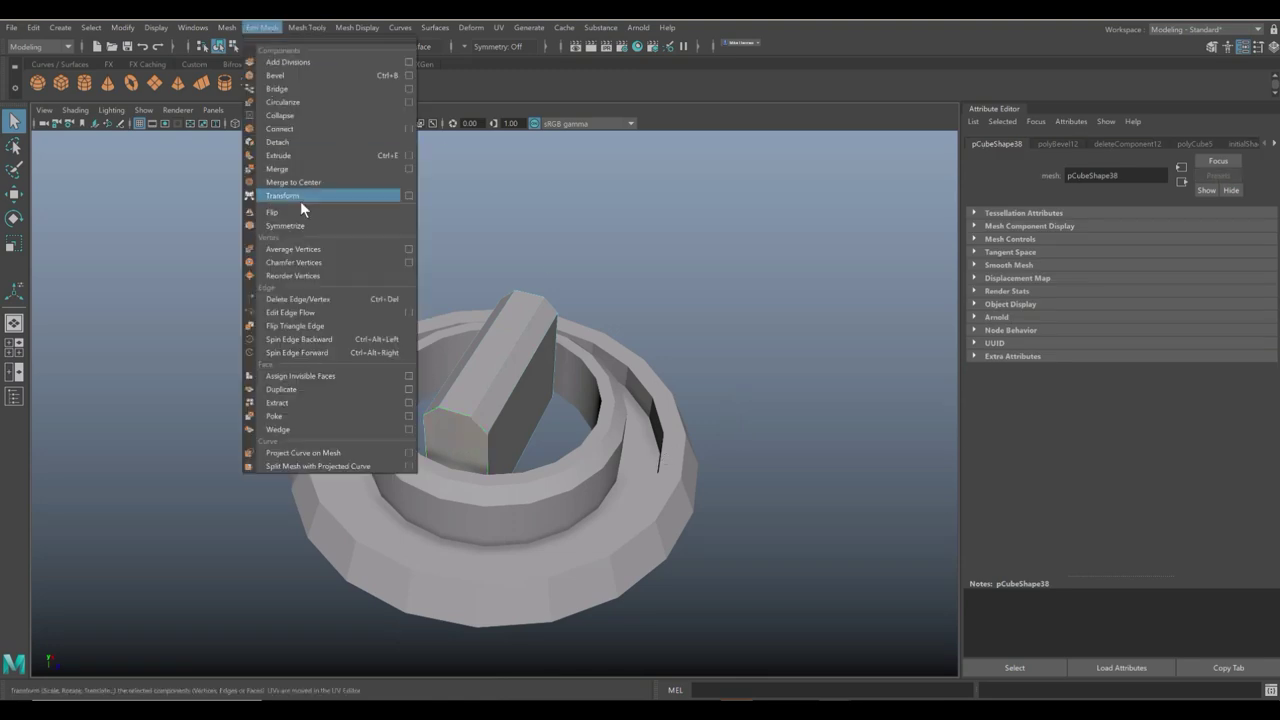
click(300, 416)
alt+drag(569, 396, 563, 428)
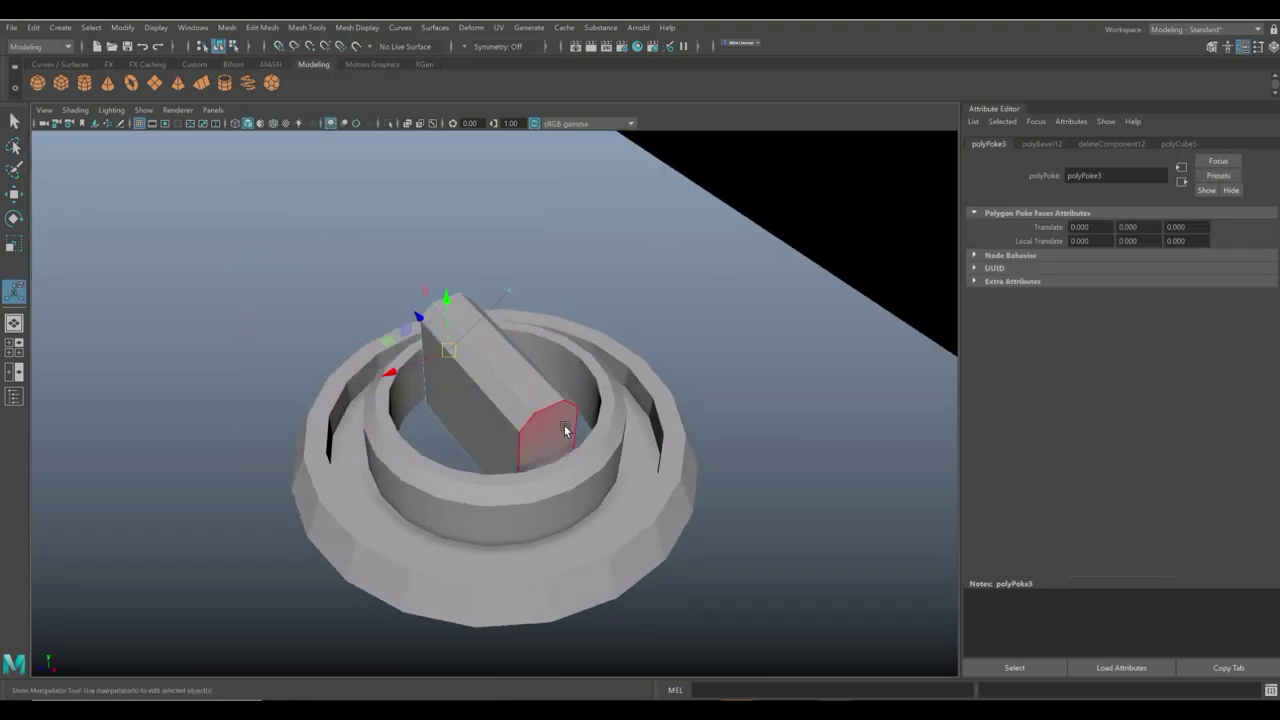
click(561, 428)
key(g)
Select the bar as an object and lower it along Y into the inner ring.
scroll(608, 412, down, 5)
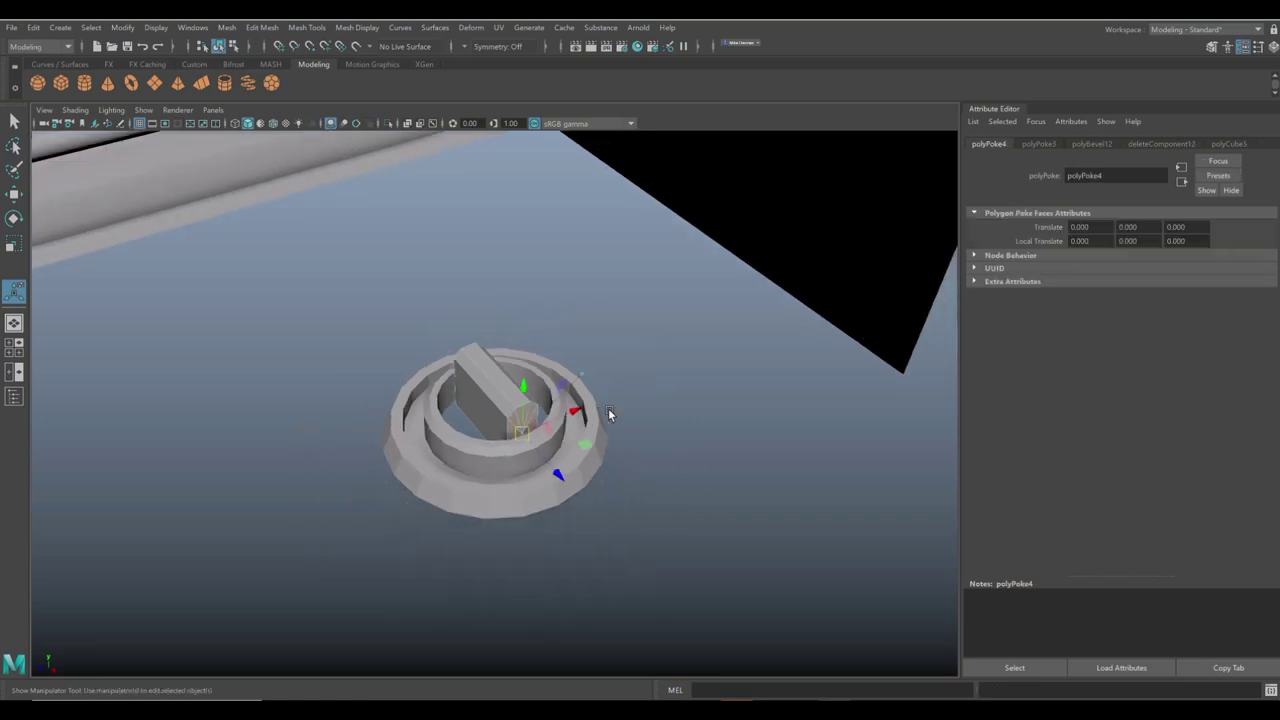
alt+drag(608, 412, 644, 410)
right_drag(502, 382, 513, 357)
click(500, 383)
key(w)
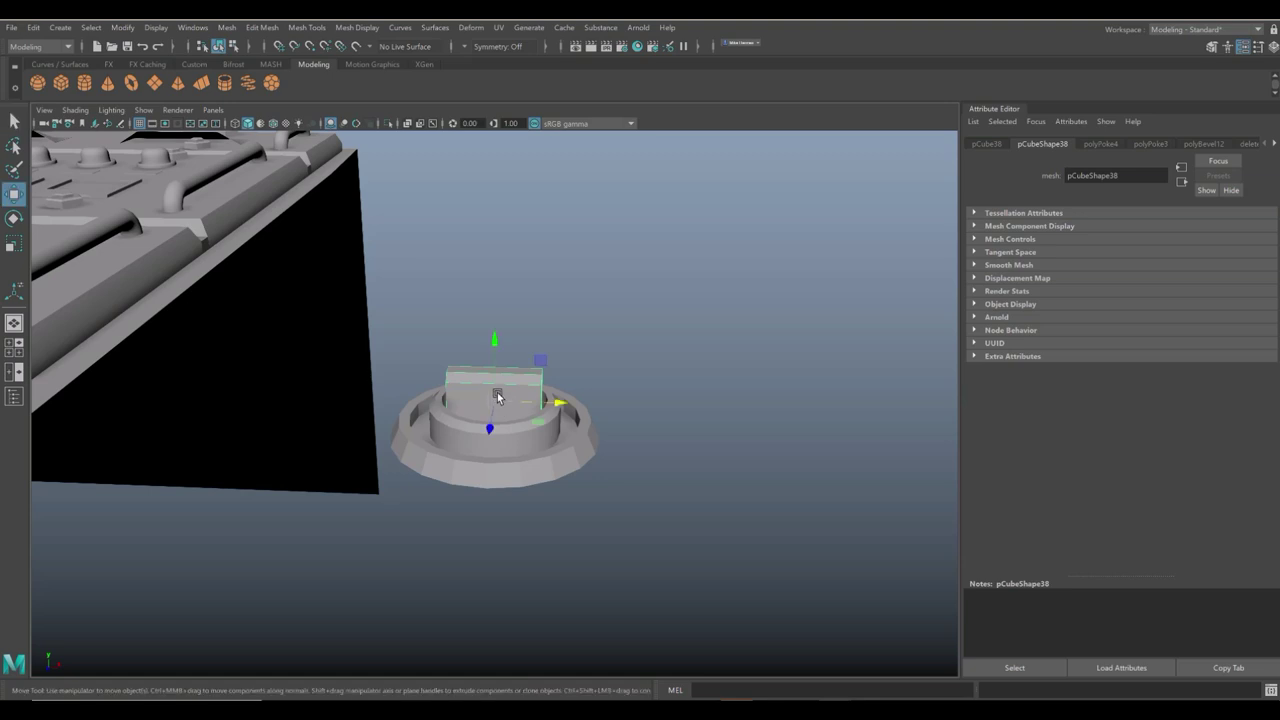
drag(494, 350, 495, 372)
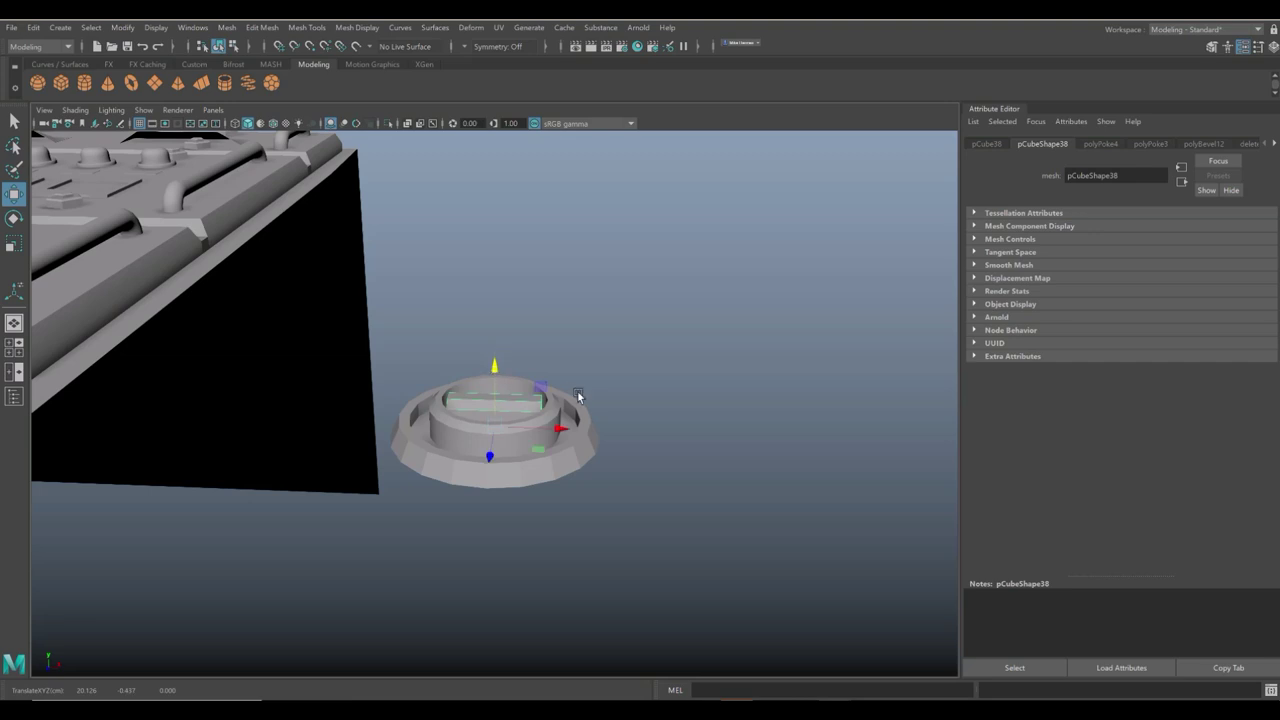
Set the Insert Edge Loop Tool to 1 edge loop, split the bar lengthwise down its middle, and switch to the top view.
alt+drag(578, 397, 660, 480)
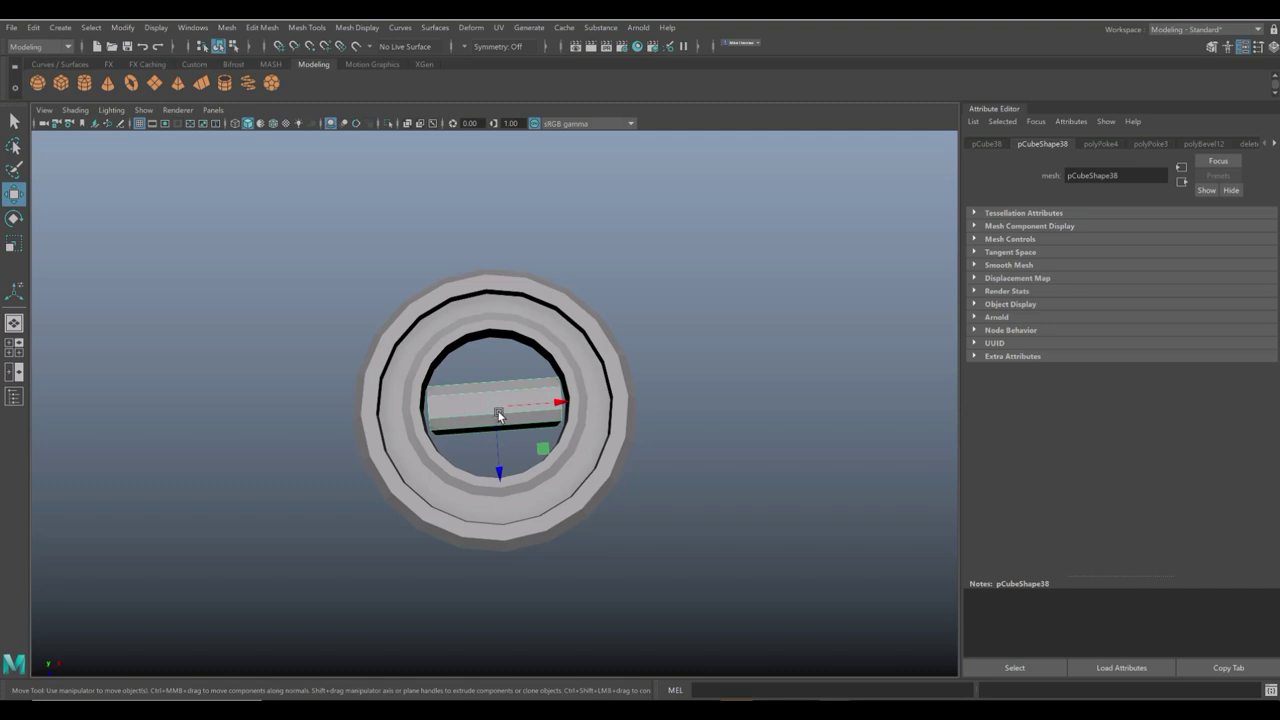
alt+drag(493, 421, 554, 325)
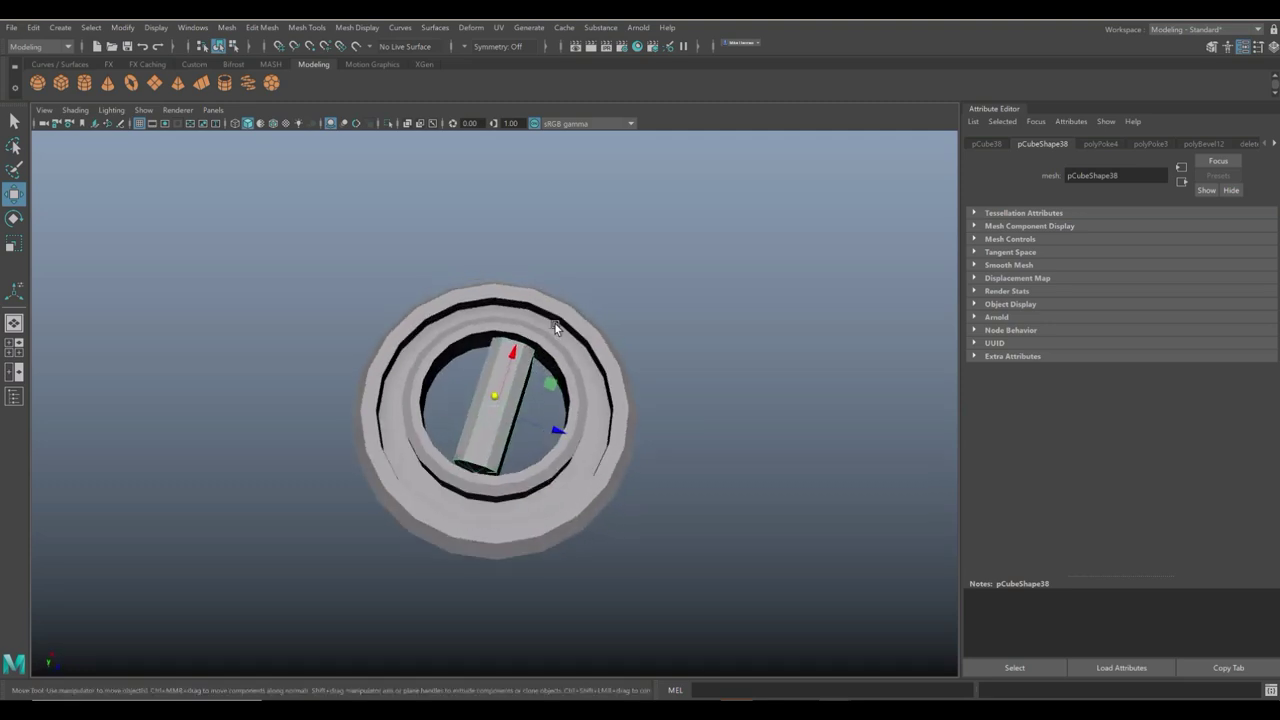
click(307, 27)
click(420, 138)
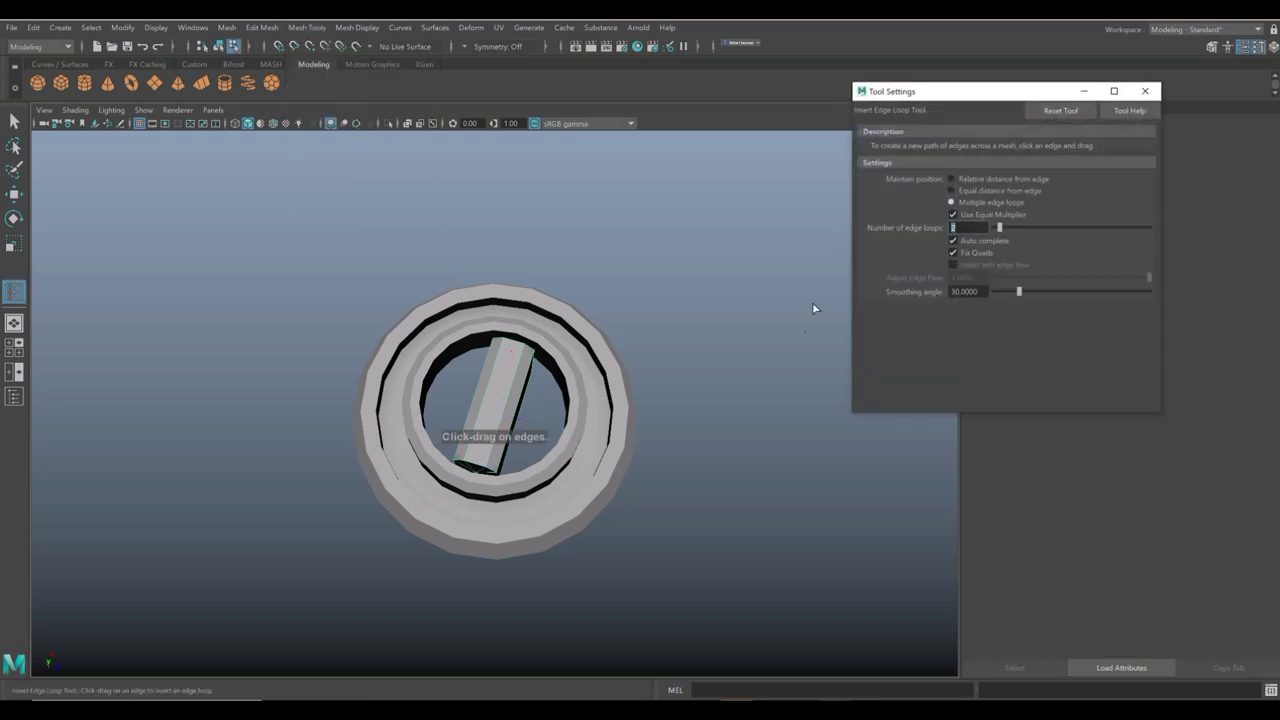
text(1)
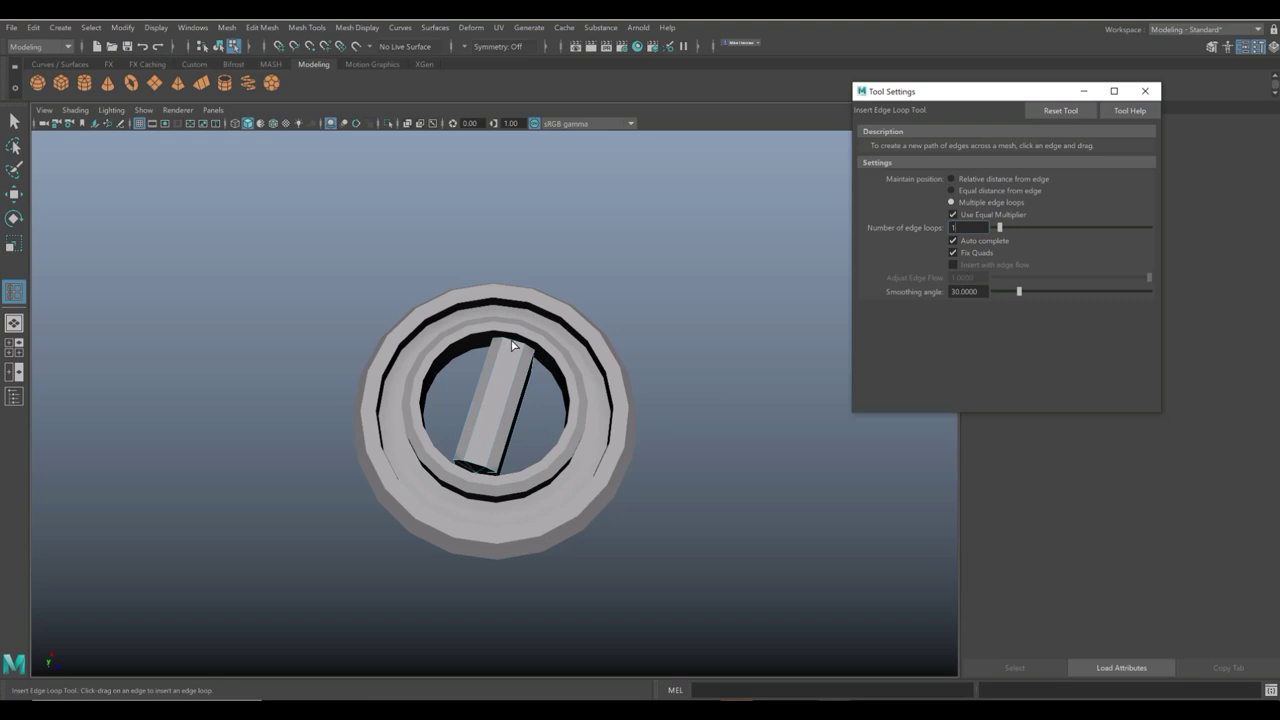
click(512, 345)
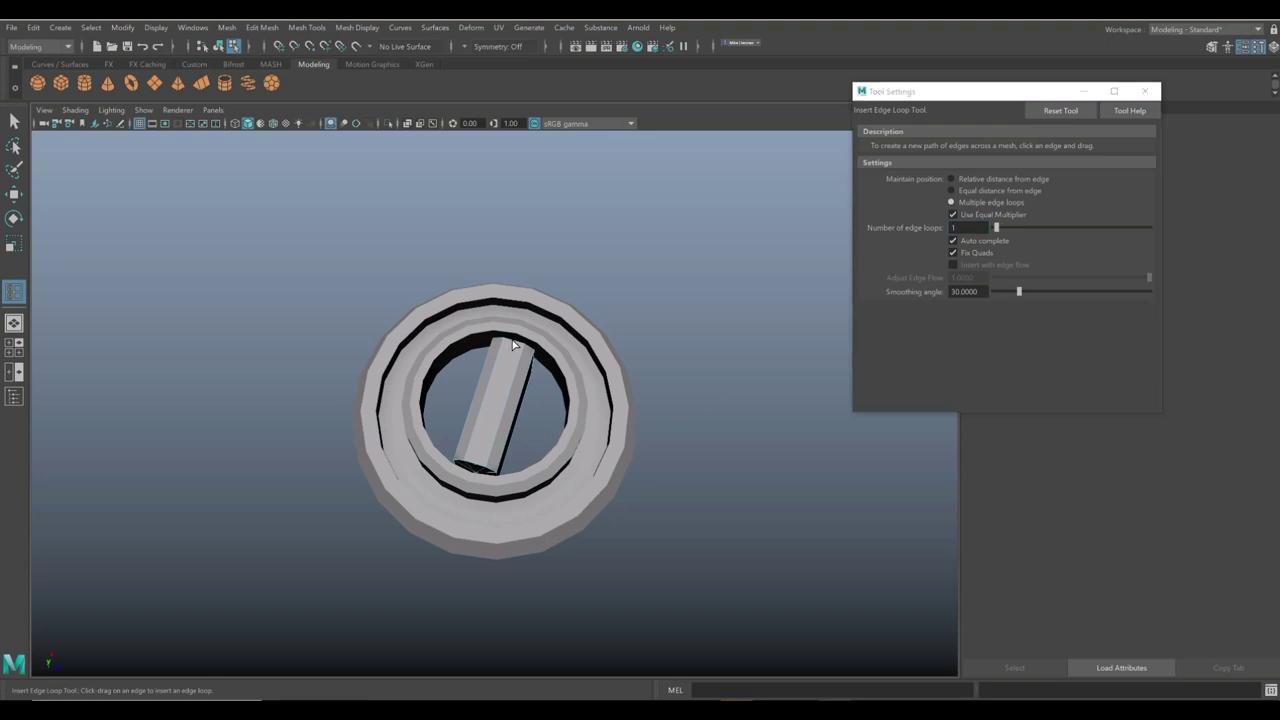
click(14, 347)
key(space)
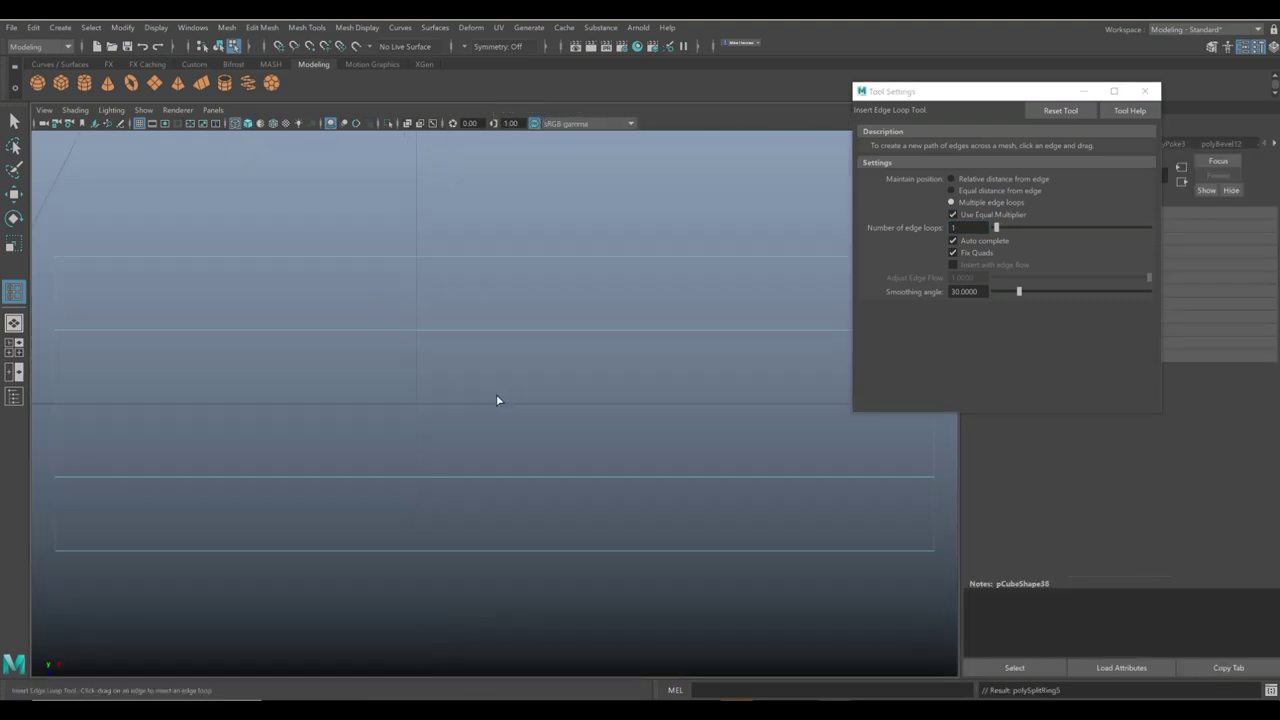
click(1145, 91)
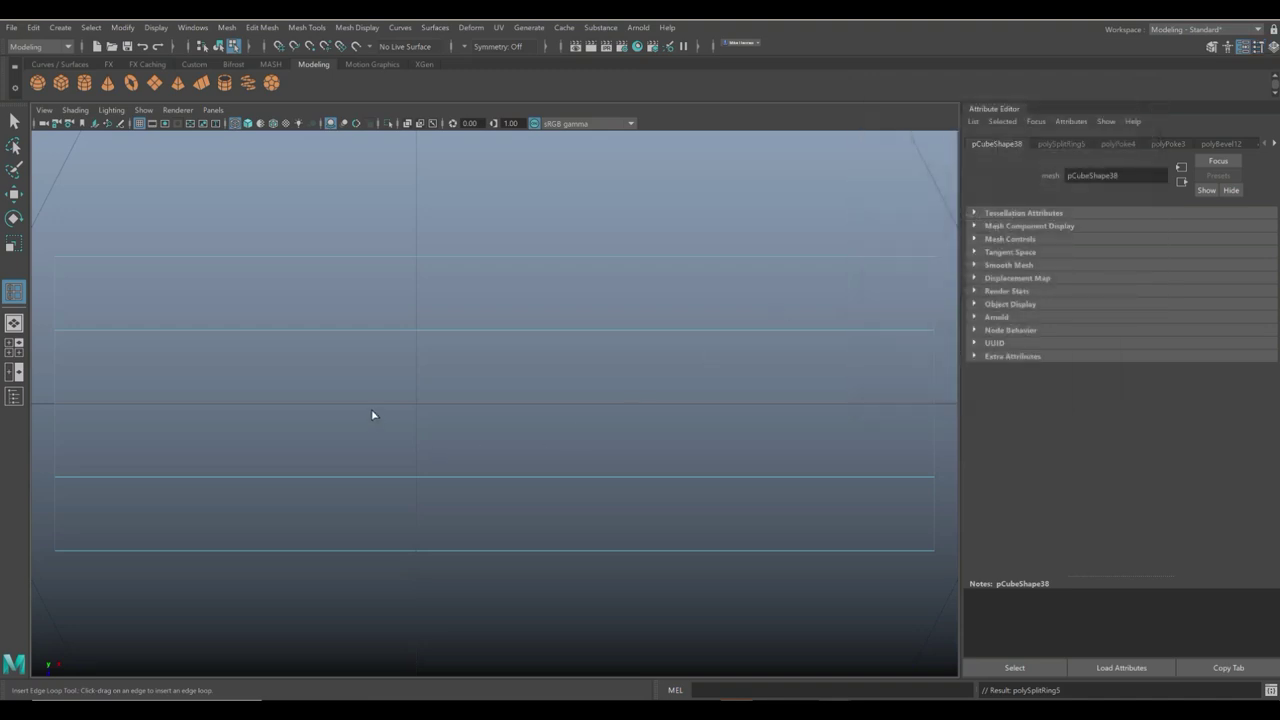
Select the middle vertices at both bar ends and scale them outward along X into shallow points, then check the shape in perspective.
right_drag(372, 415, 297, 354)
scroll(343, 423, down, 5)
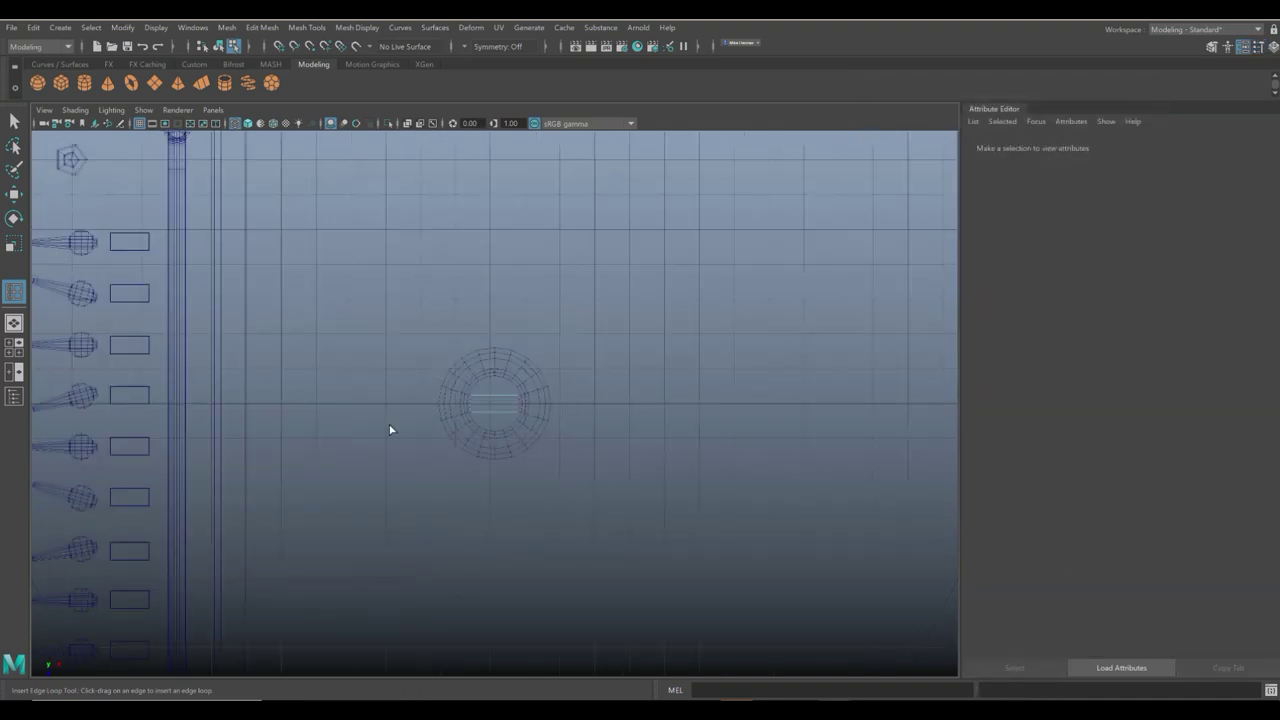
scroll(494, 449, up, 6)
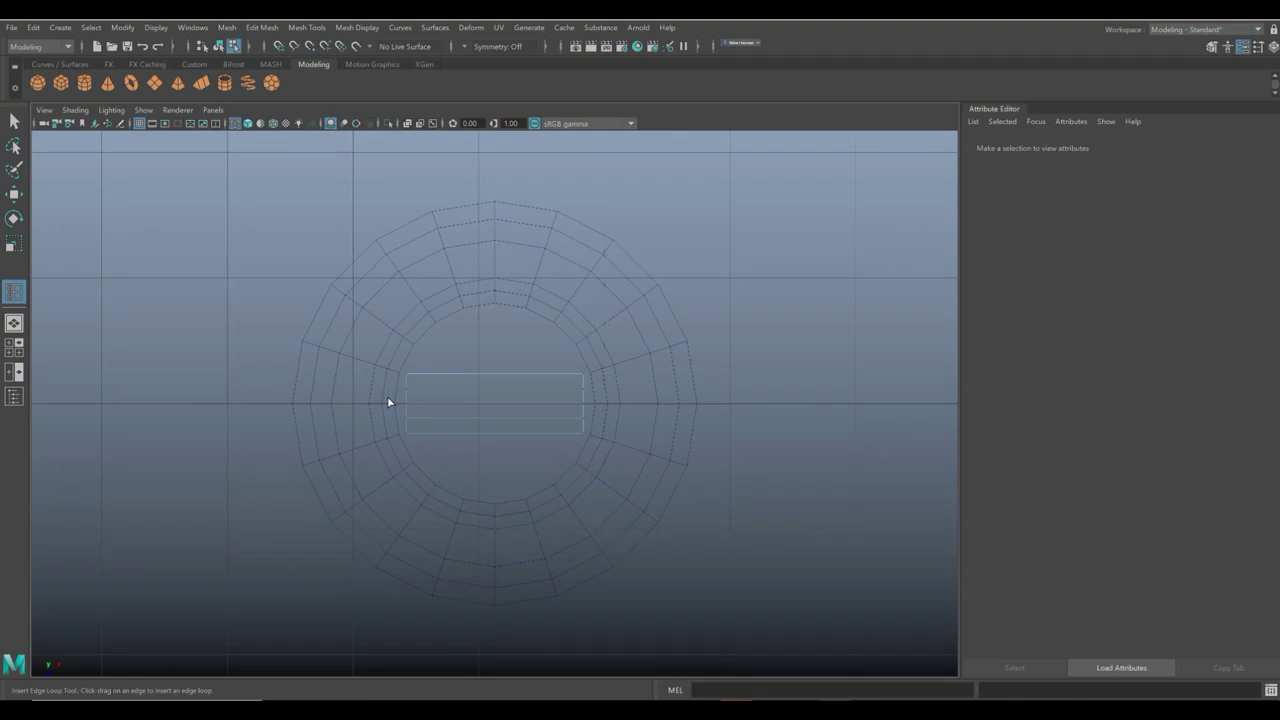
key(q)
click(586, 413)
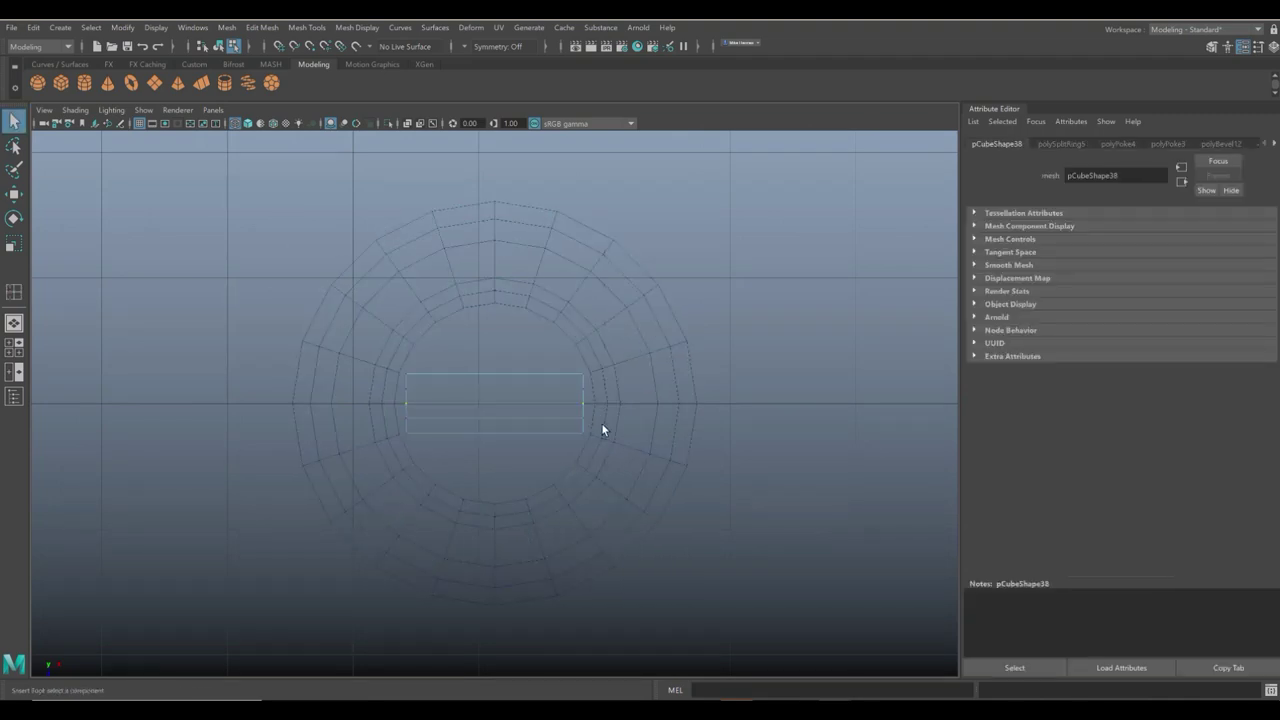
key(r)
drag(552, 404, 563, 405)
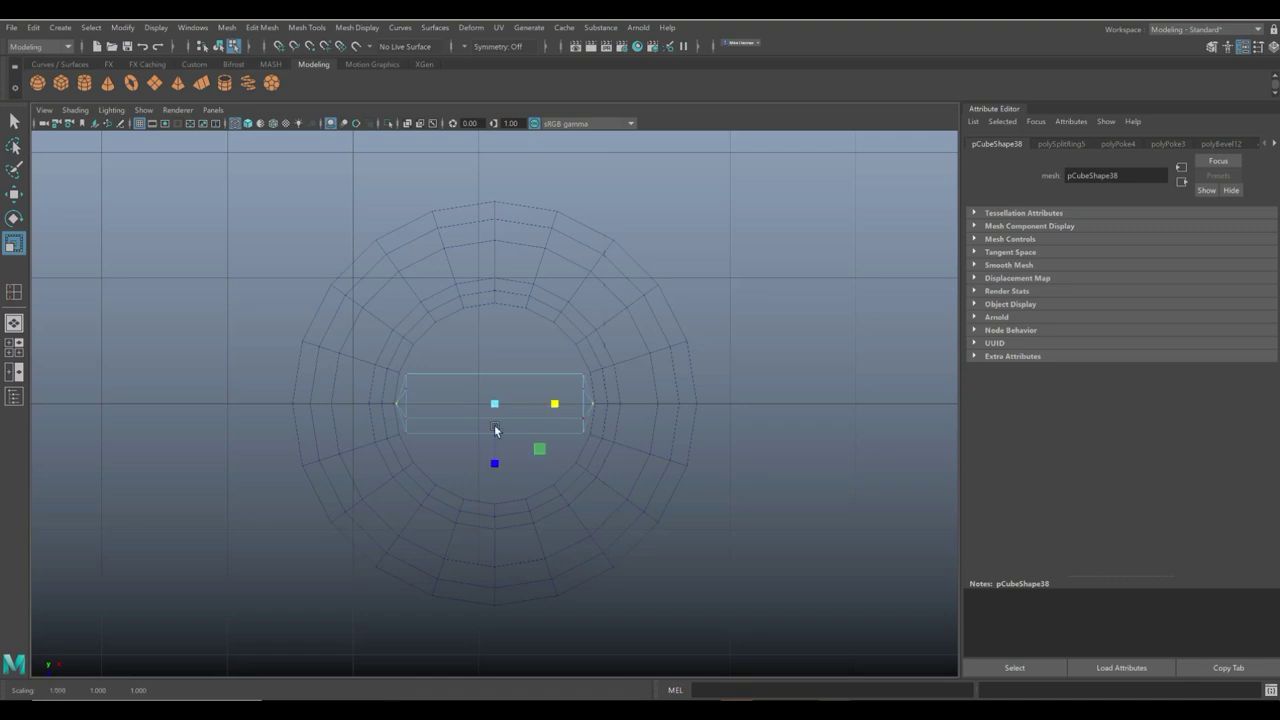
click(14, 347)
key(space)
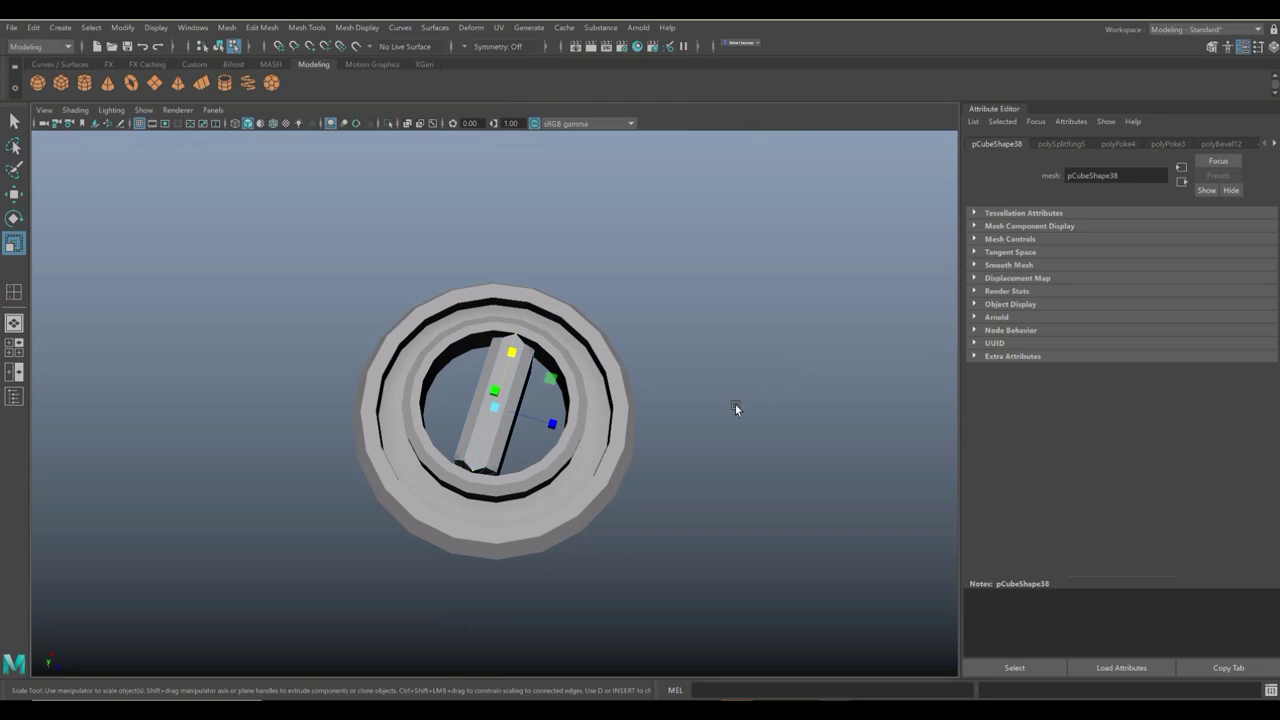
alt+drag(735, 408, 661, 455)
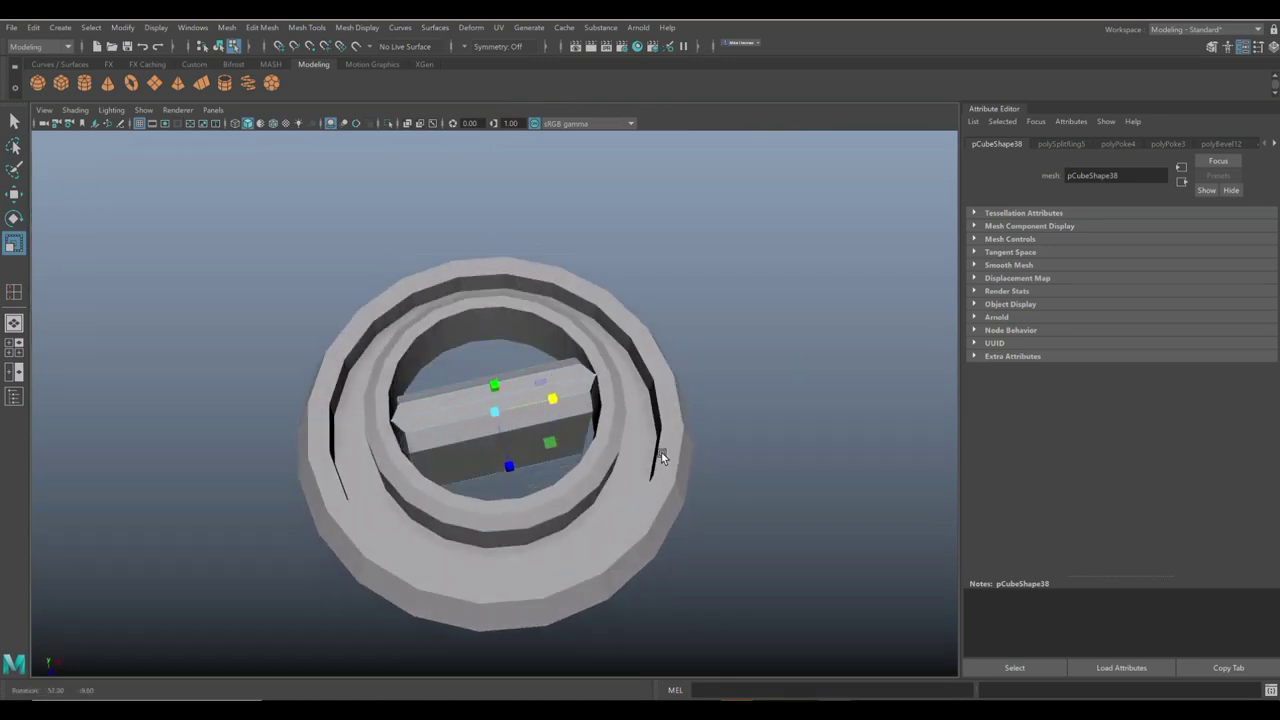
click(777, 365)
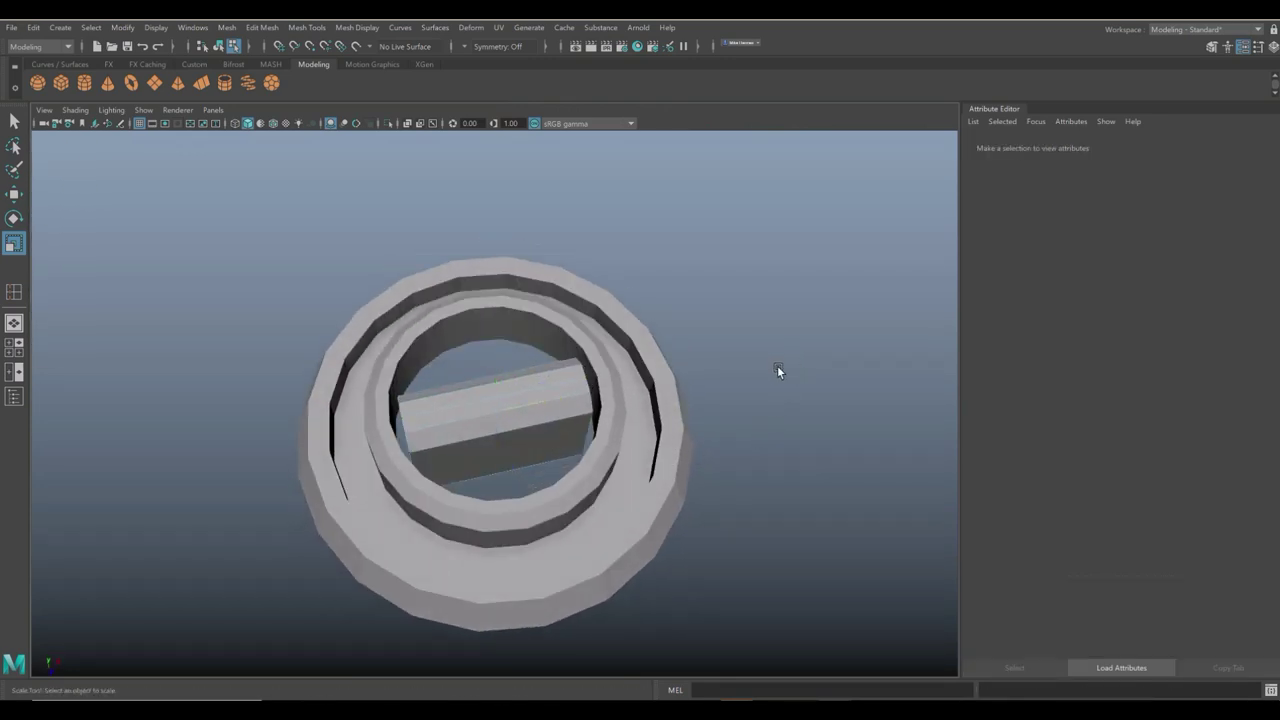
Combine the knob's ring base and grip bar into a single mesh and reselect it.
alt+drag(779, 371, 739, 414)
alt+right_drag(739, 414, 604, 420)
right_drag(605, 355, 671, 333)
click(513, 432)
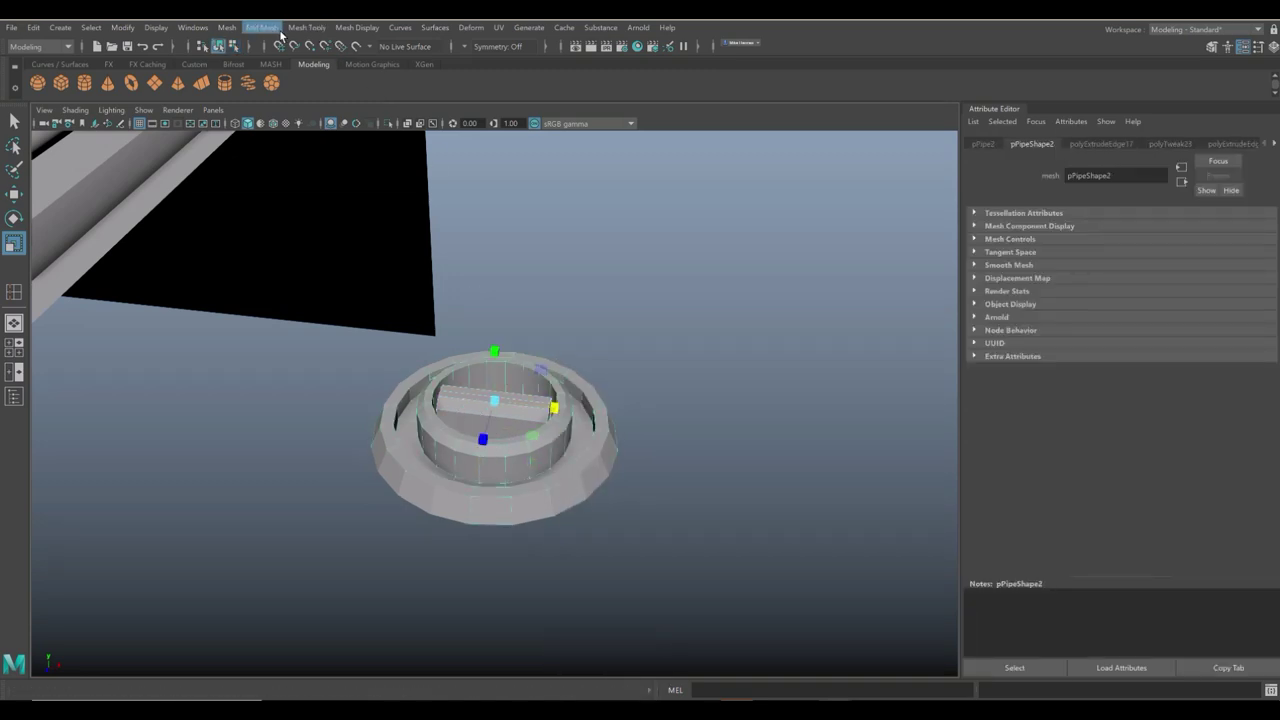
click(227, 27)
click(259, 78)
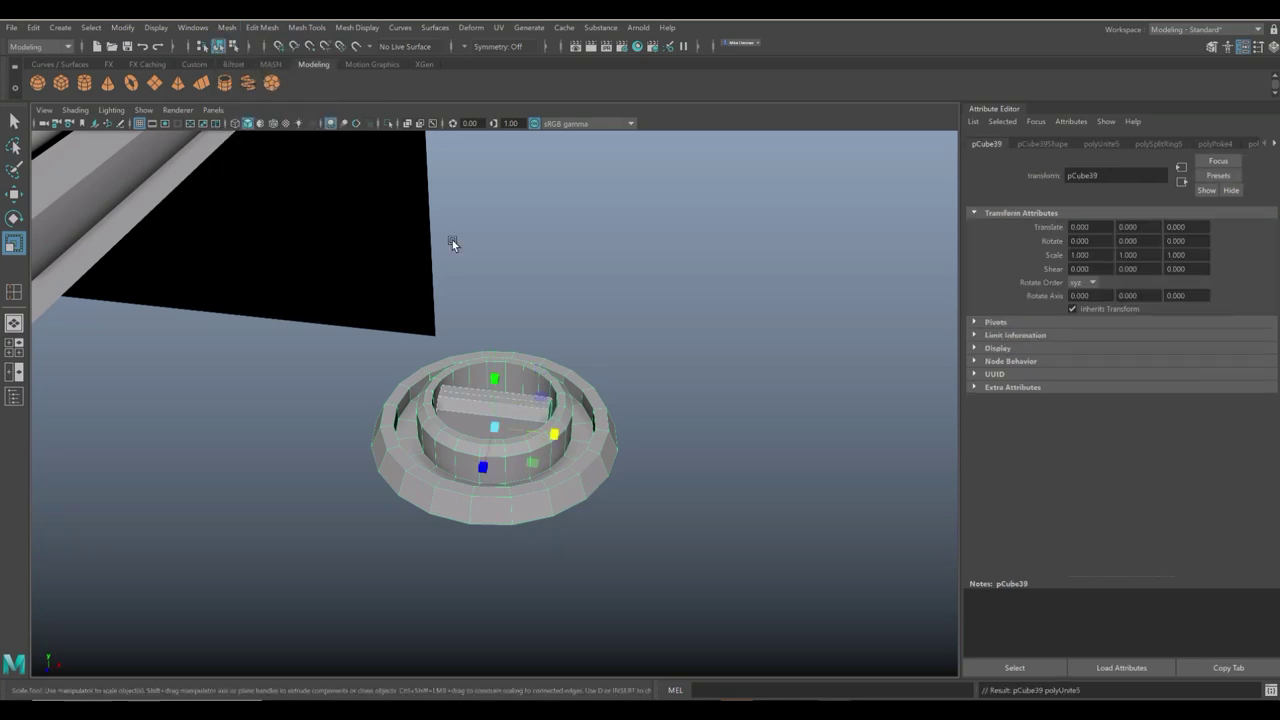
click(674, 455)
click(590, 478)
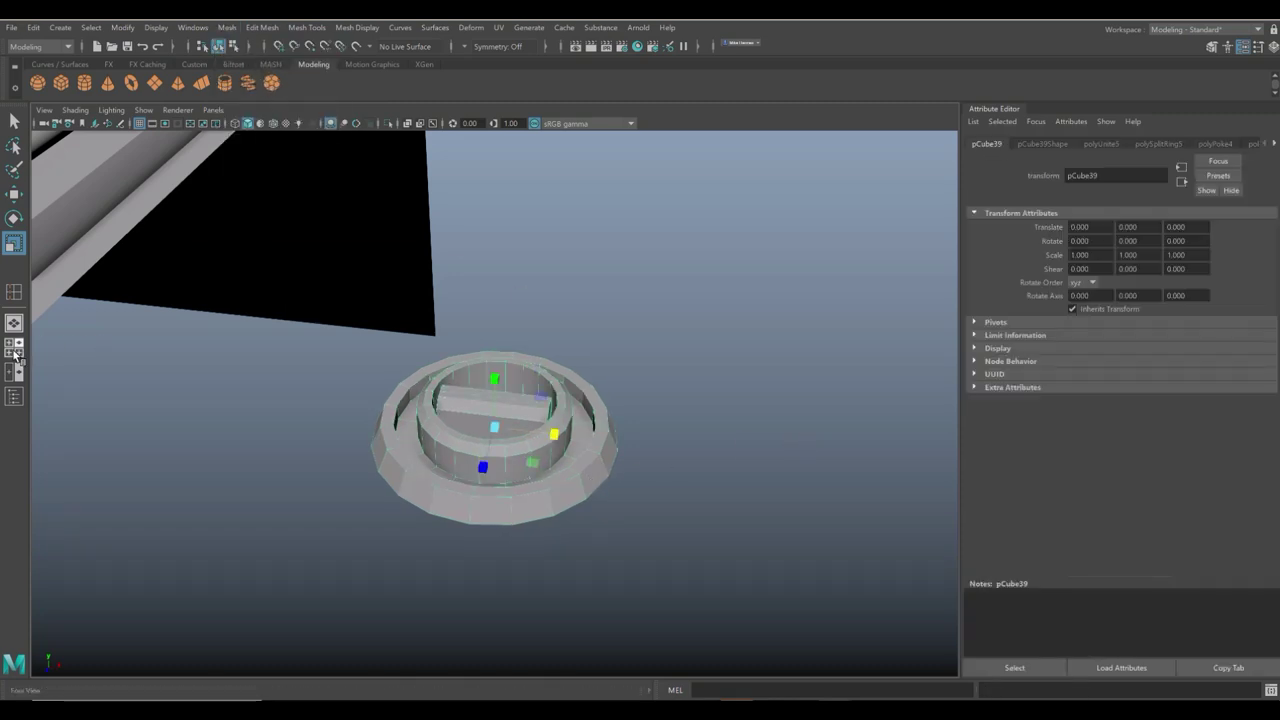
Move the knob in the top view into the empty lower panel section, aligned with its middle bolts at translate X -20.126, Z 14.708.
key(space)
key(space)
scroll(352, 373, down, 5)
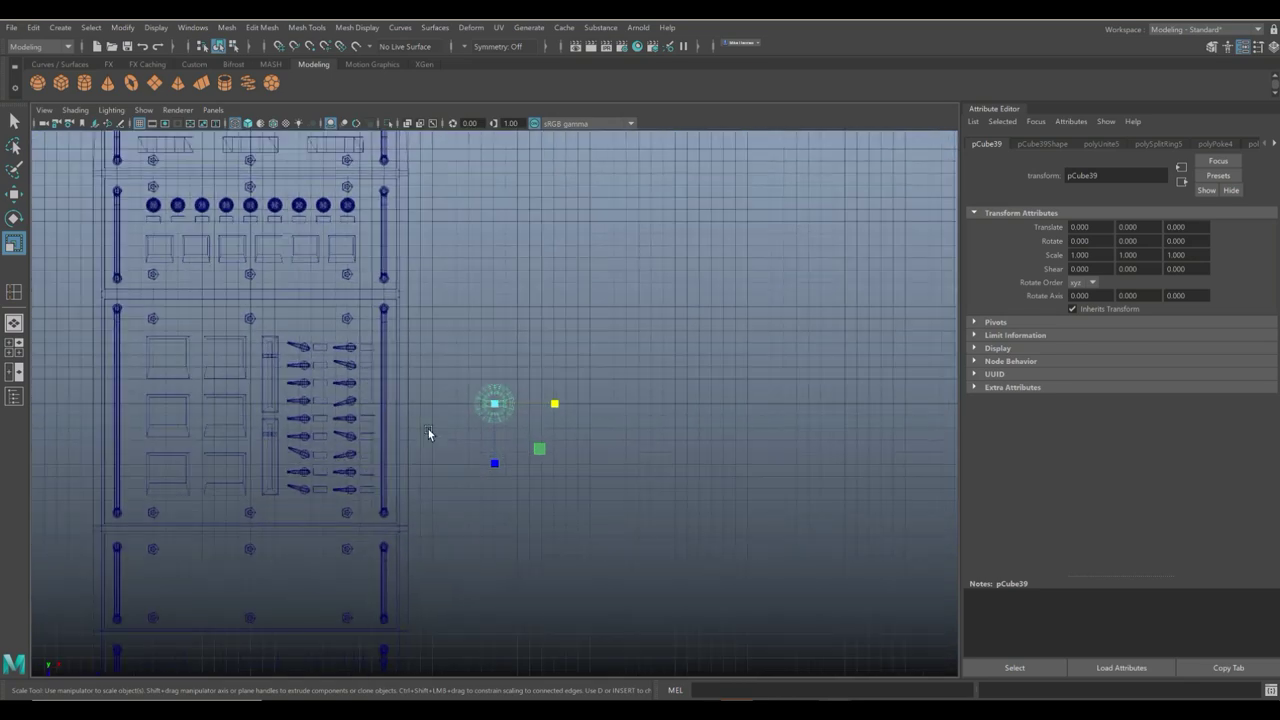
key(w)
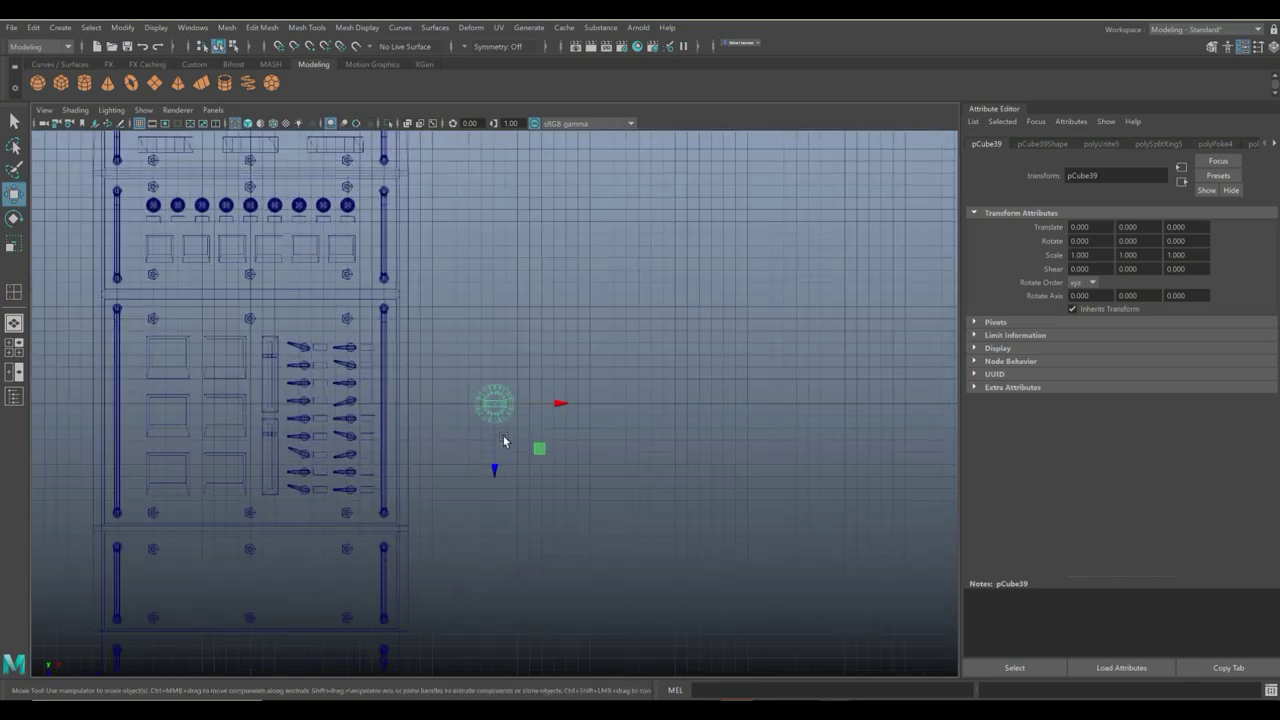
drag(494, 403, 174, 587)
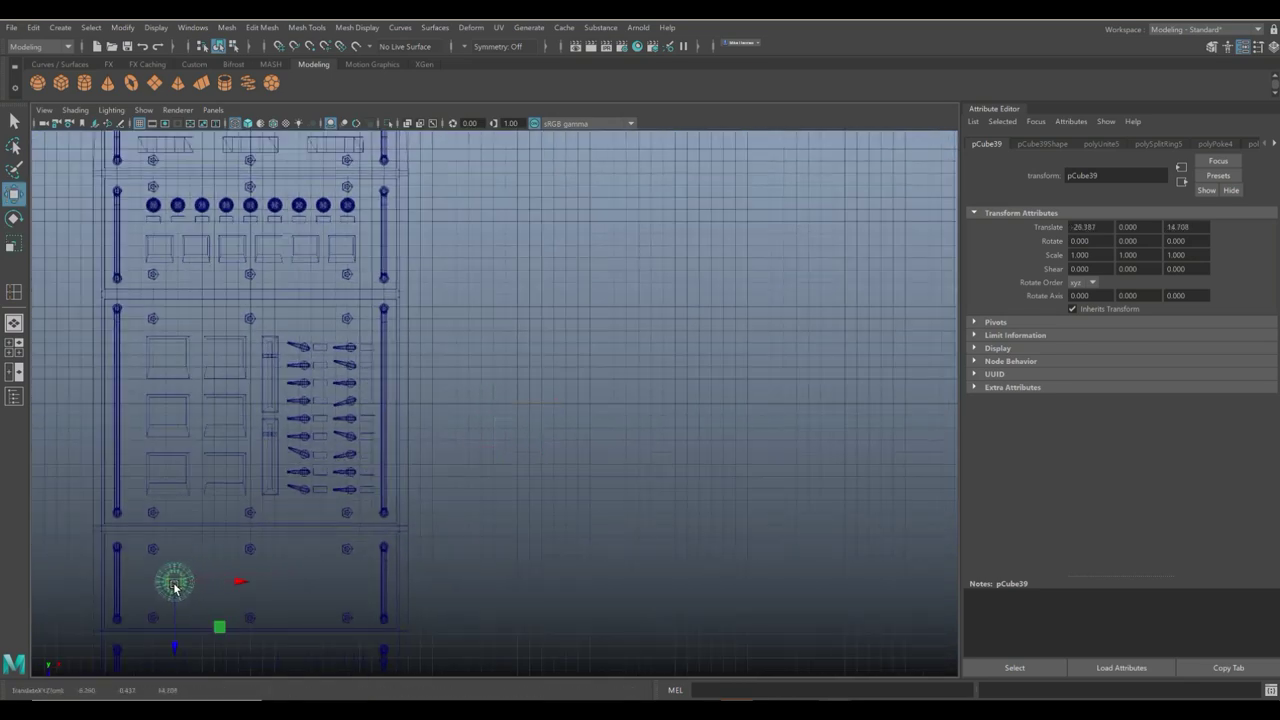
key(f)
scroll(438, 566, down, 6)
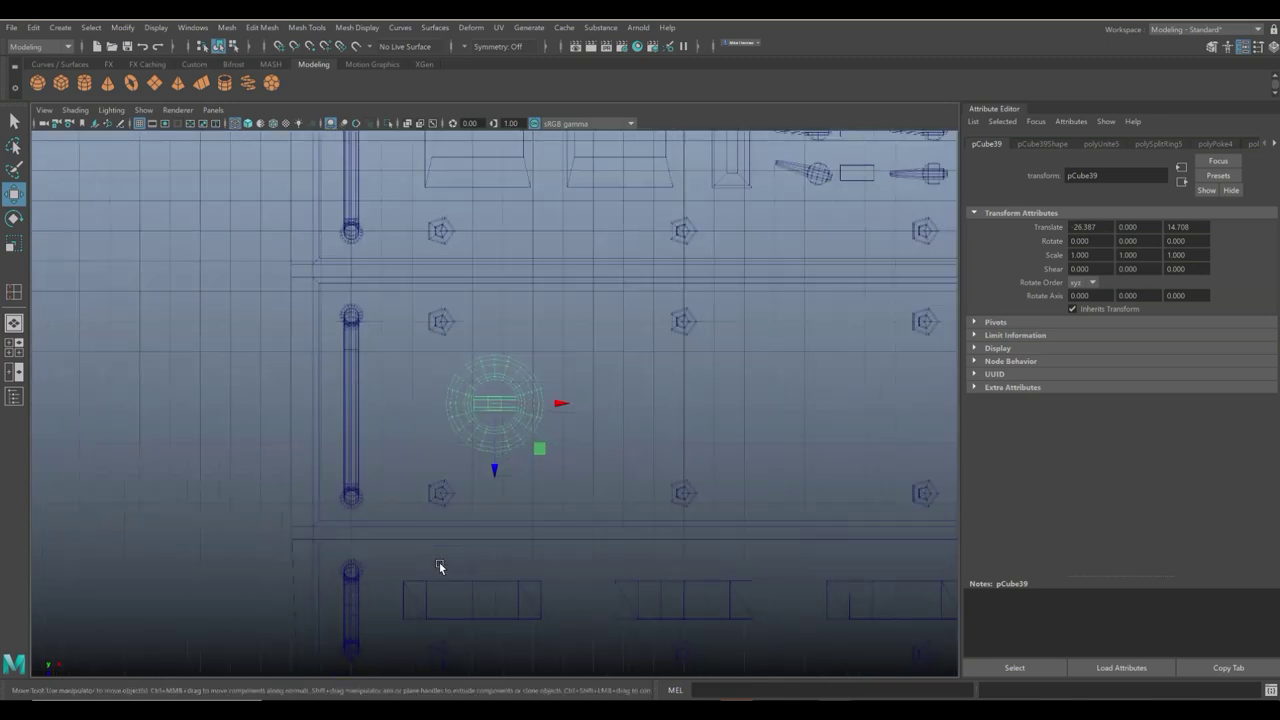
scroll(438, 566, down, 2)
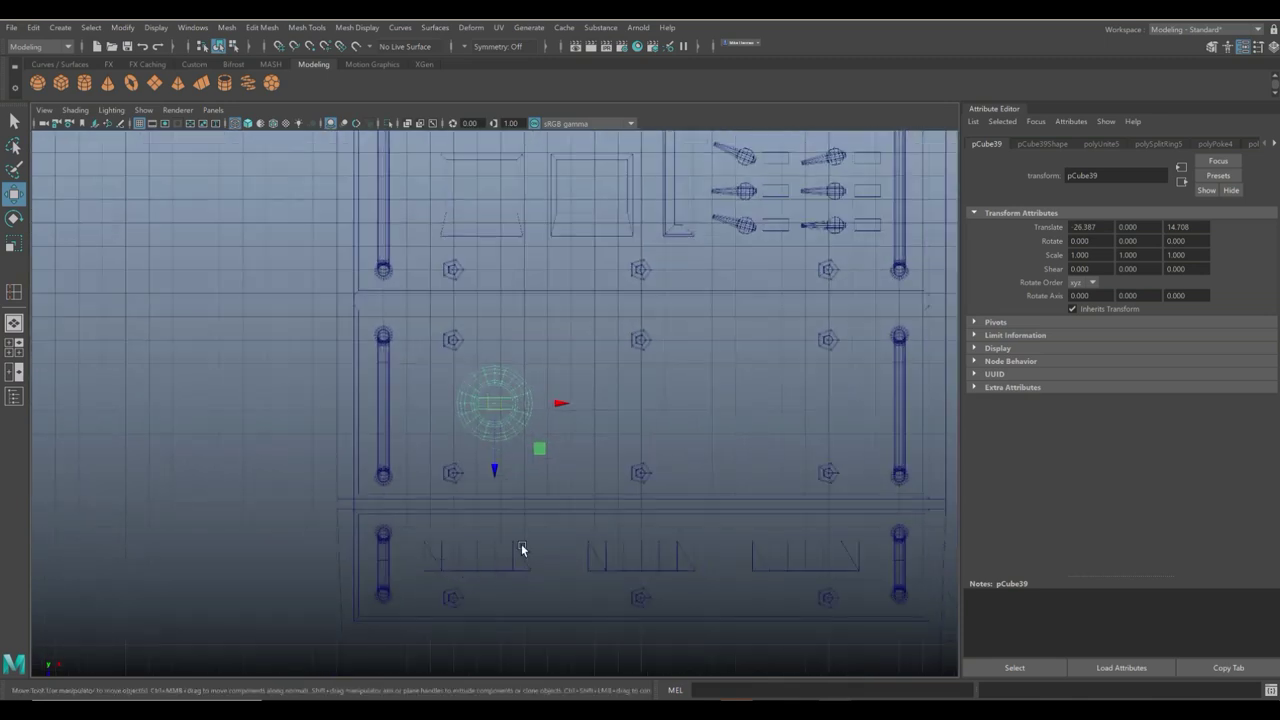
drag(563, 403, 640, 435)
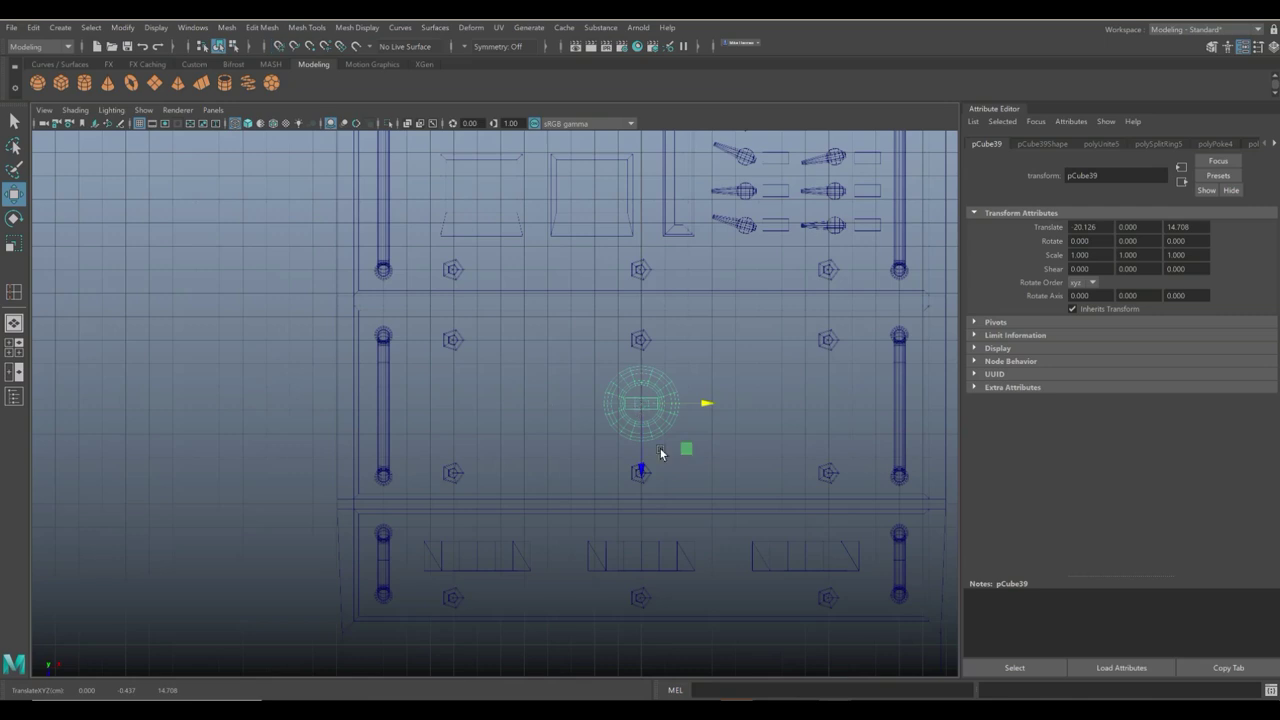
Duplicate the knob into an evenly spaced row of five across the panel section, two copies on each side, 4 units apart along X.
key(ctrl+d)
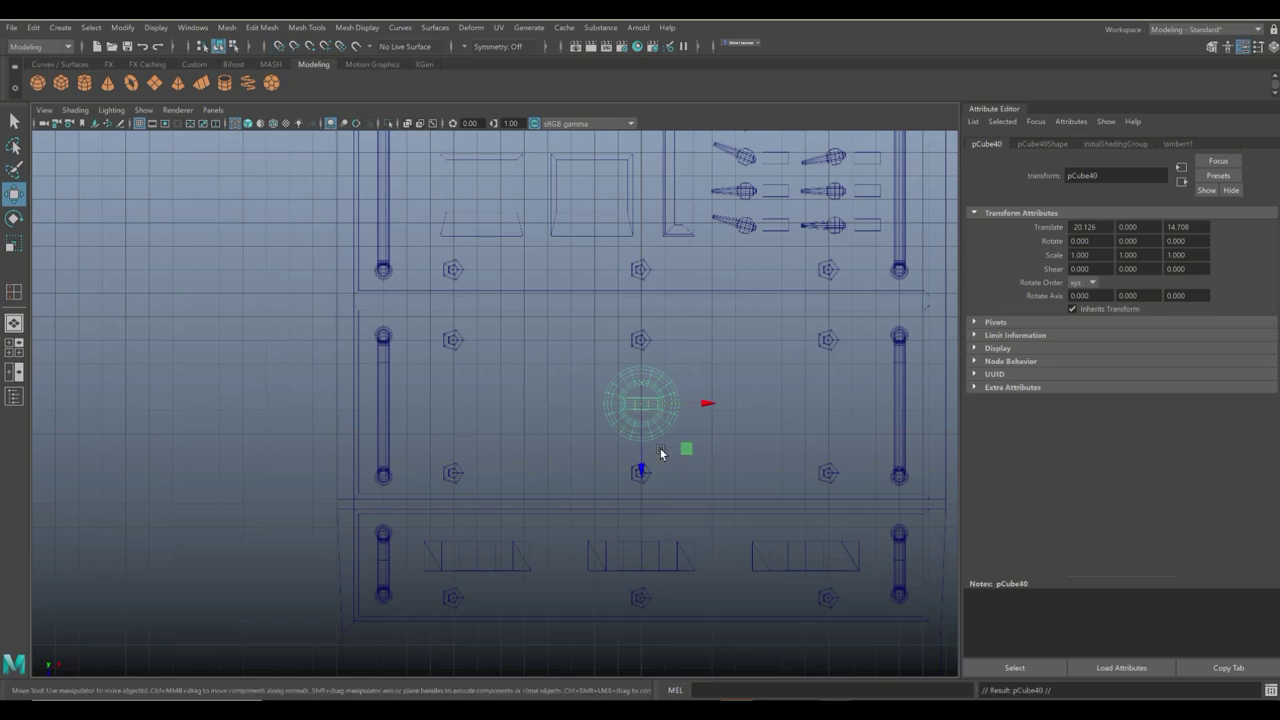
drag(706, 404, 557, 410)
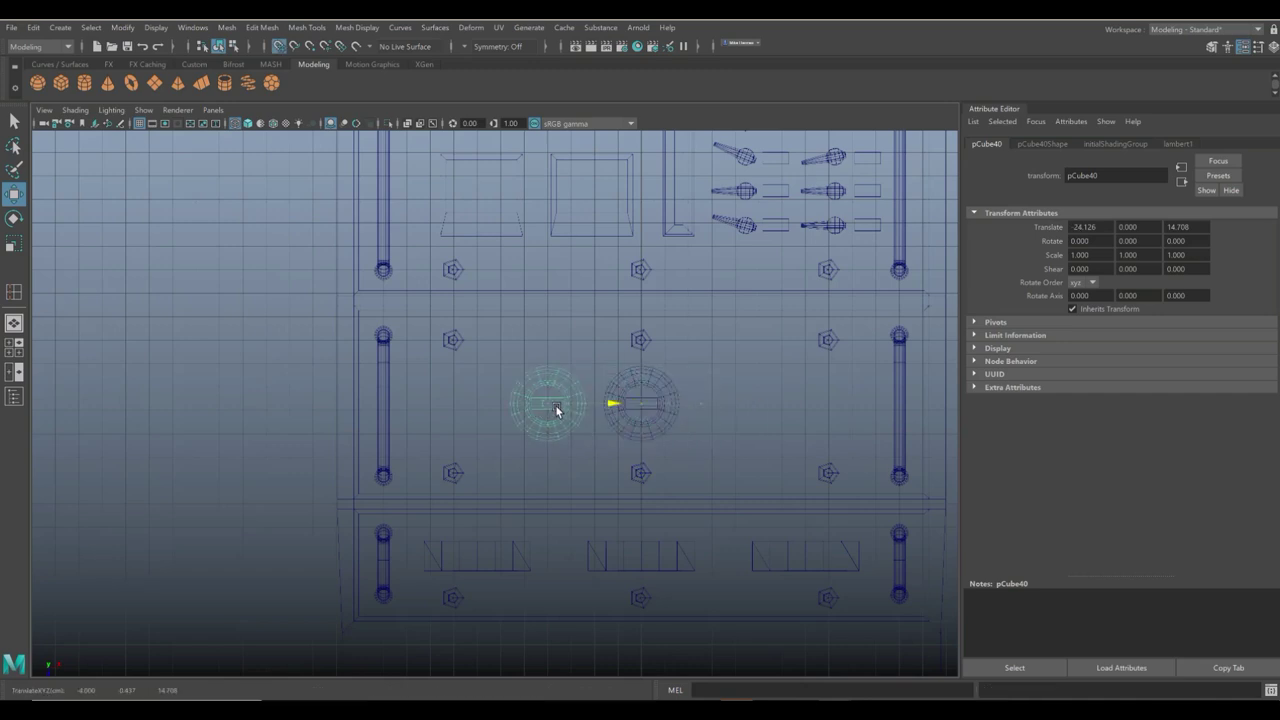
key(shift+d)
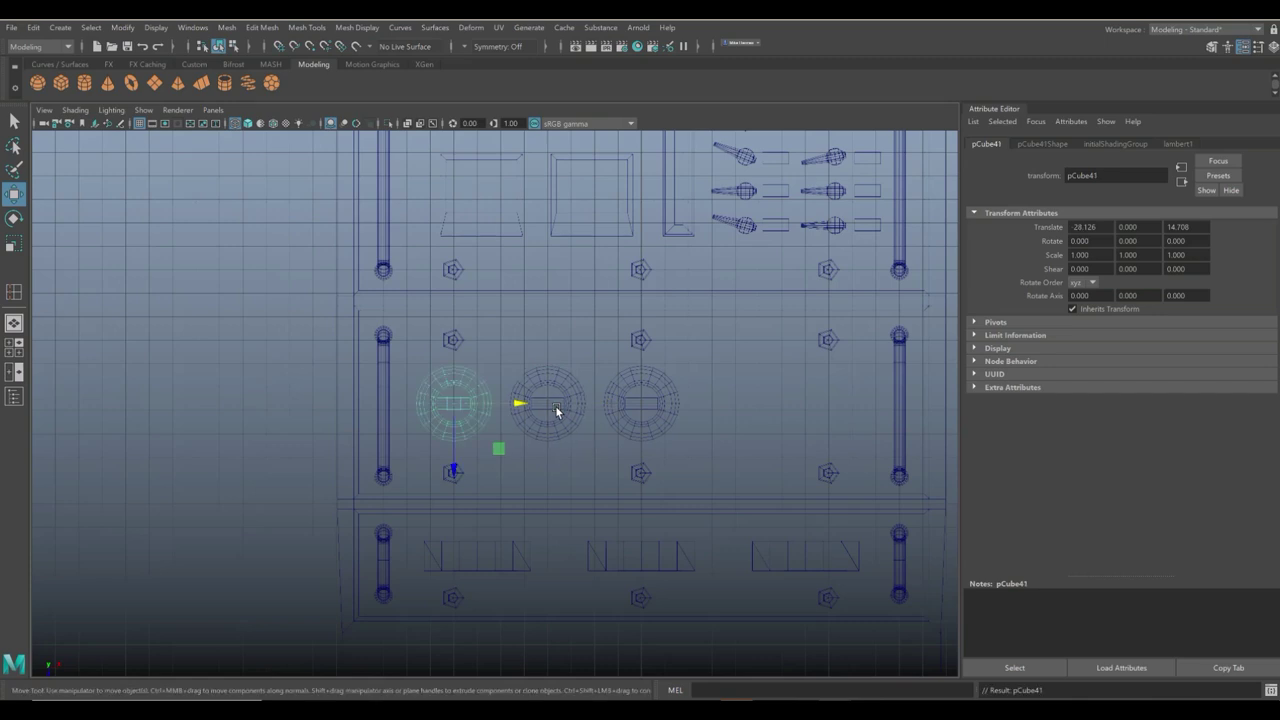
click(651, 433)
key(ctrl+d)
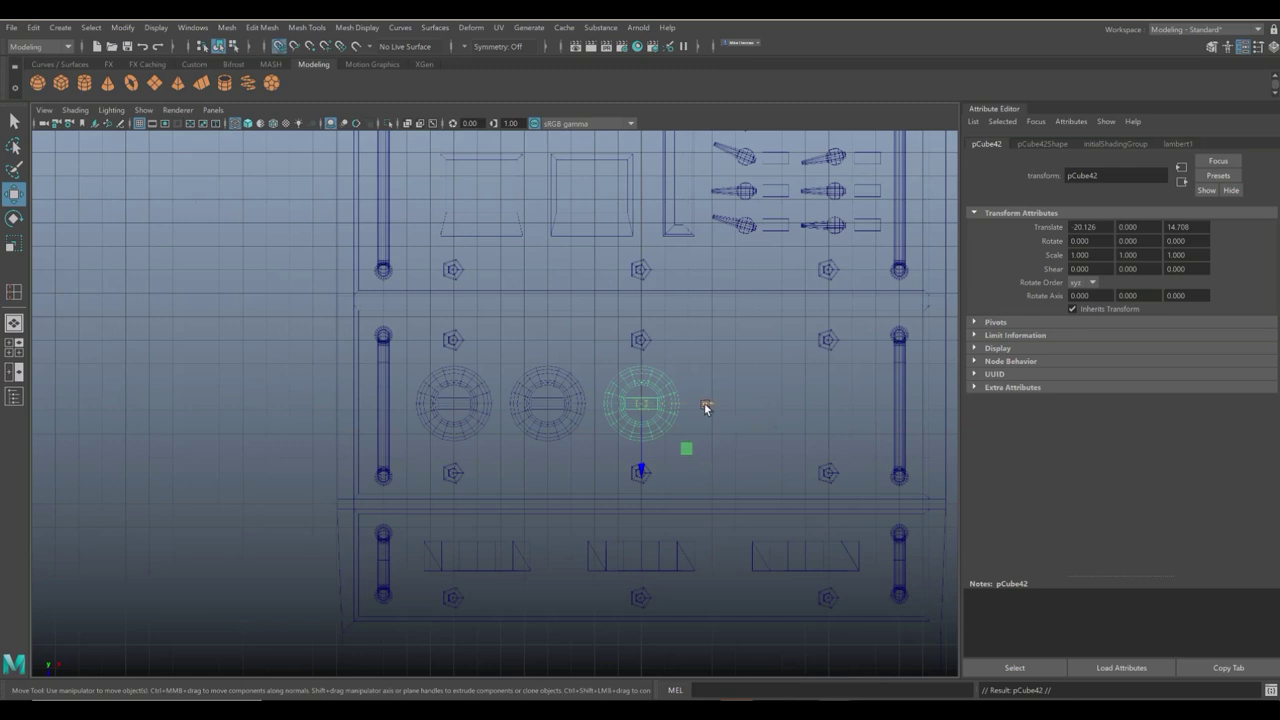
drag(706, 405, 735, 407)
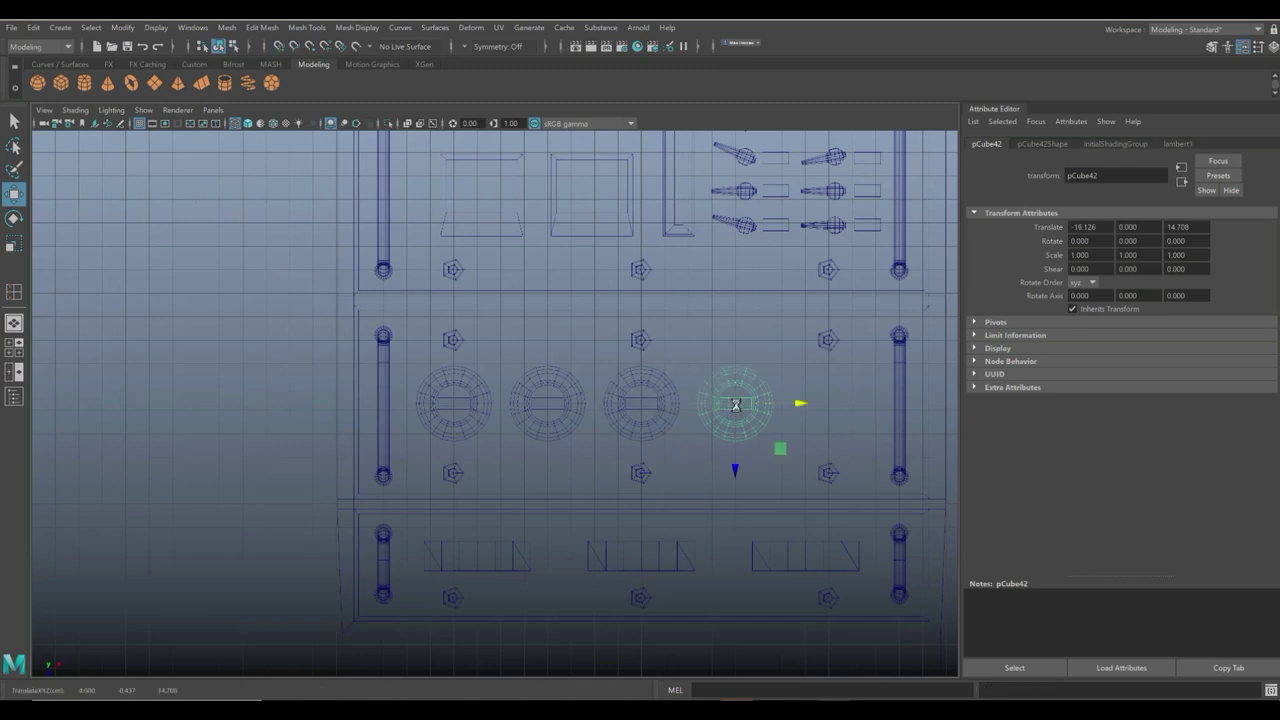
key(shift+d)
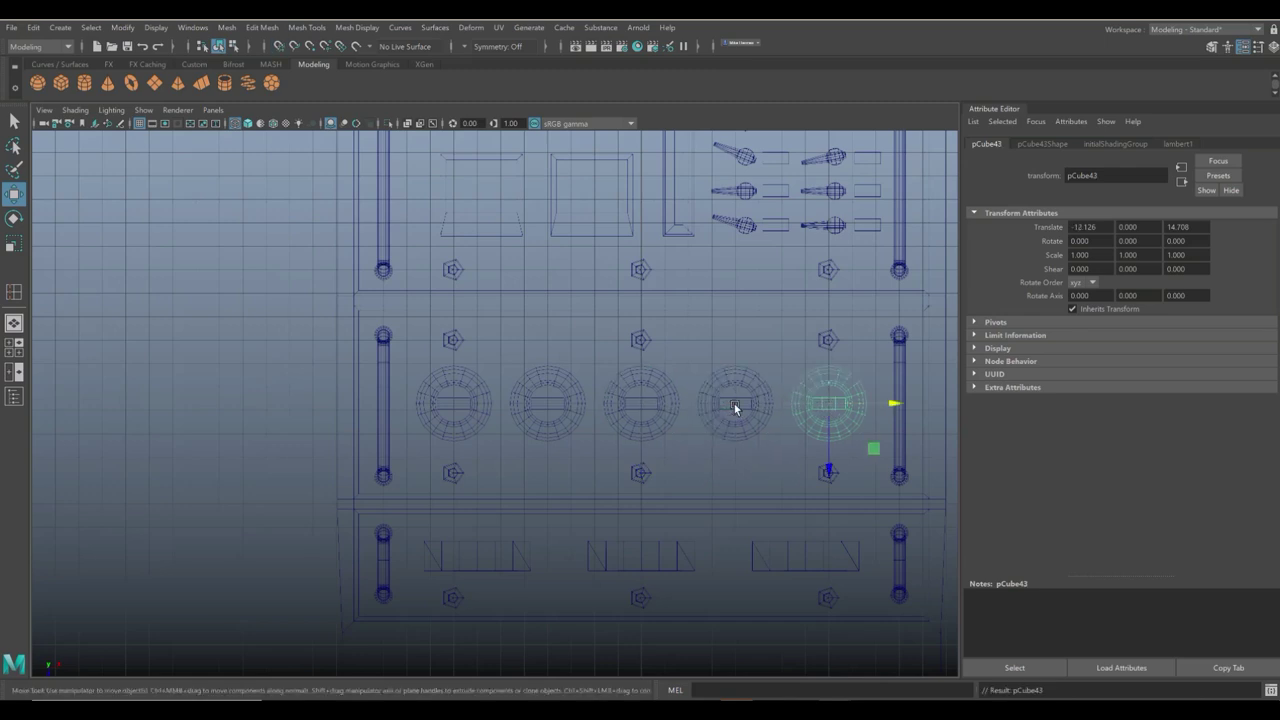
Rotate the five knobs to varied angles around Y, with the leftmost at -45, the middle at -90 and the rightmost at -60 degrees.
click(460, 402)
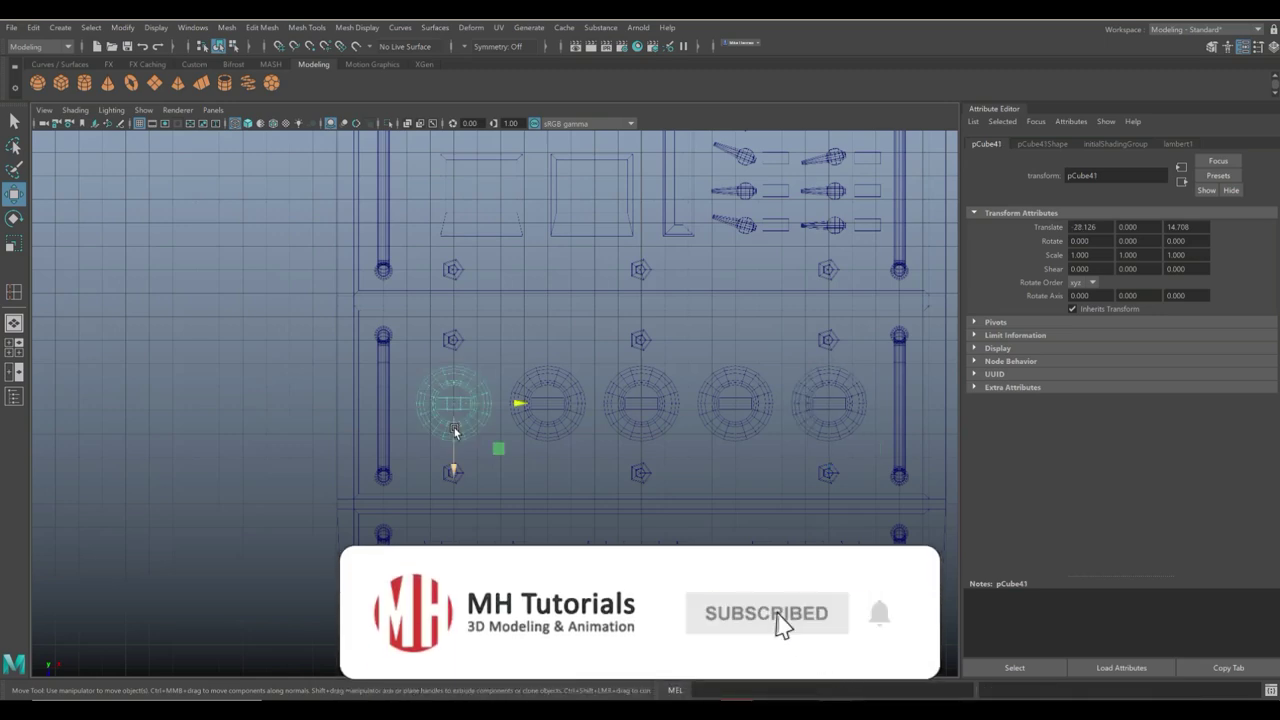
key(e)
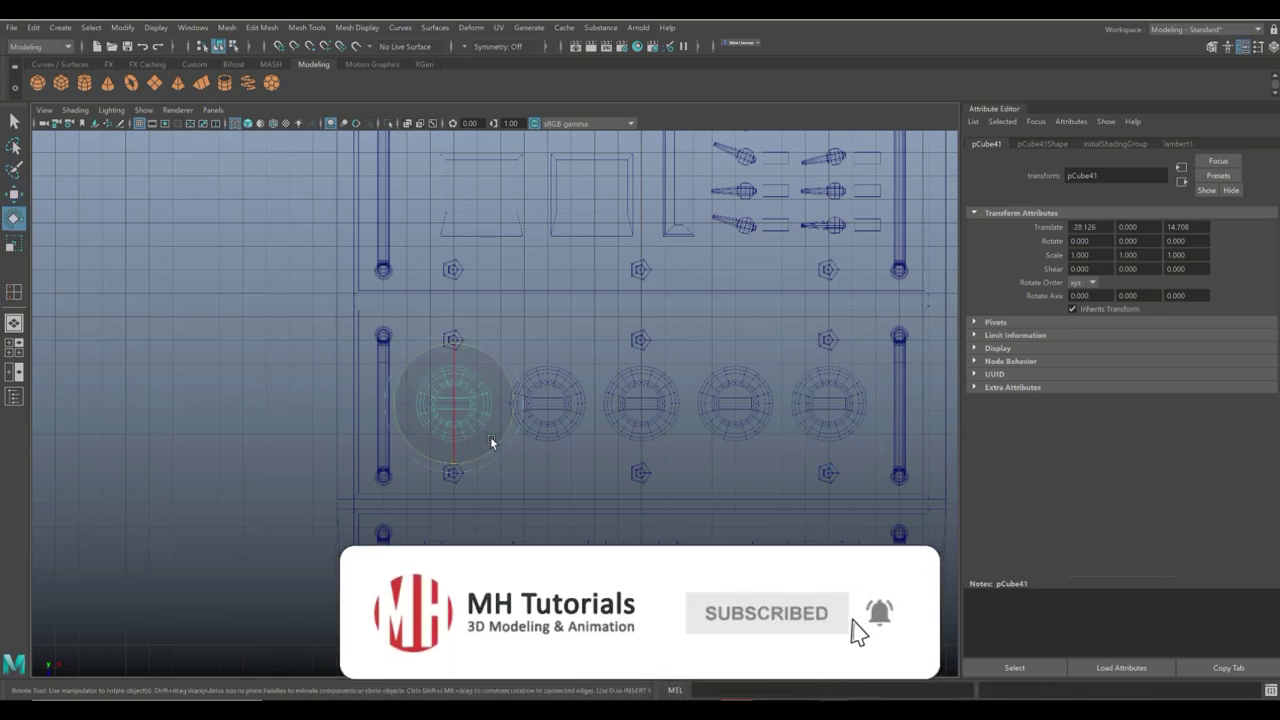
drag(505, 376, 543, 405)
click(582, 404)
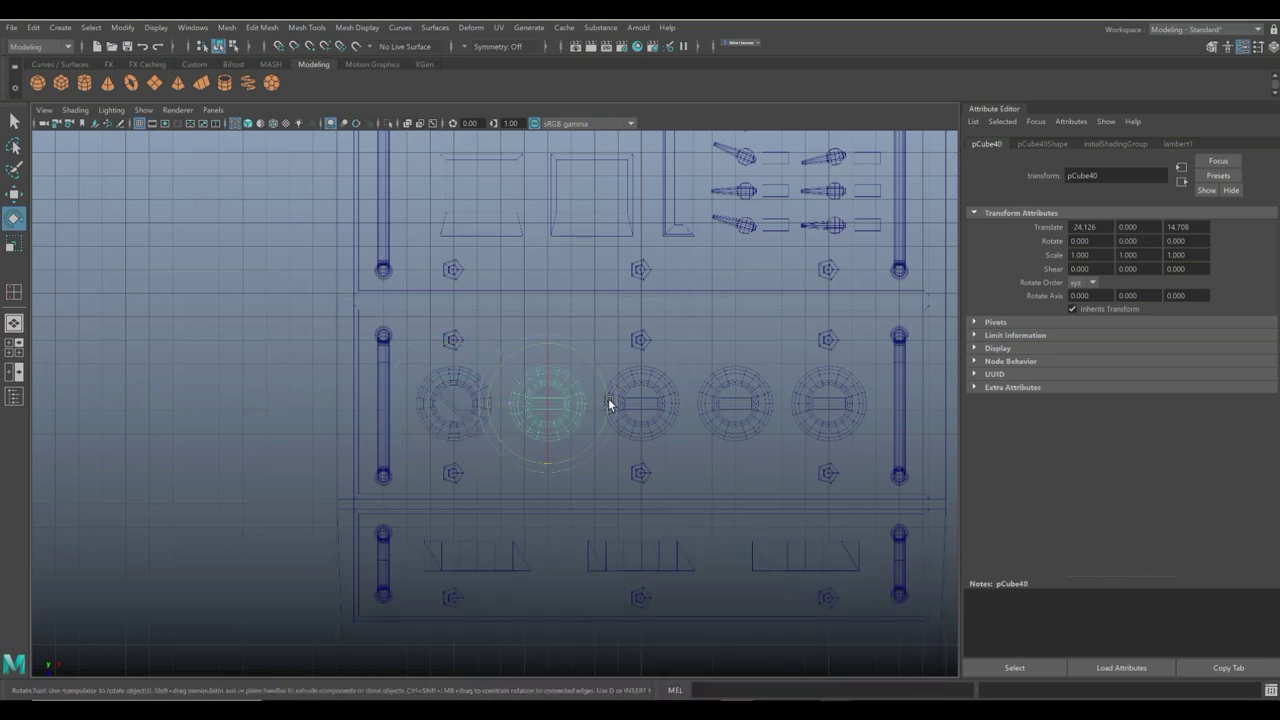
click(668, 414)
drag(683, 363, 697, 403)
click(758, 374)
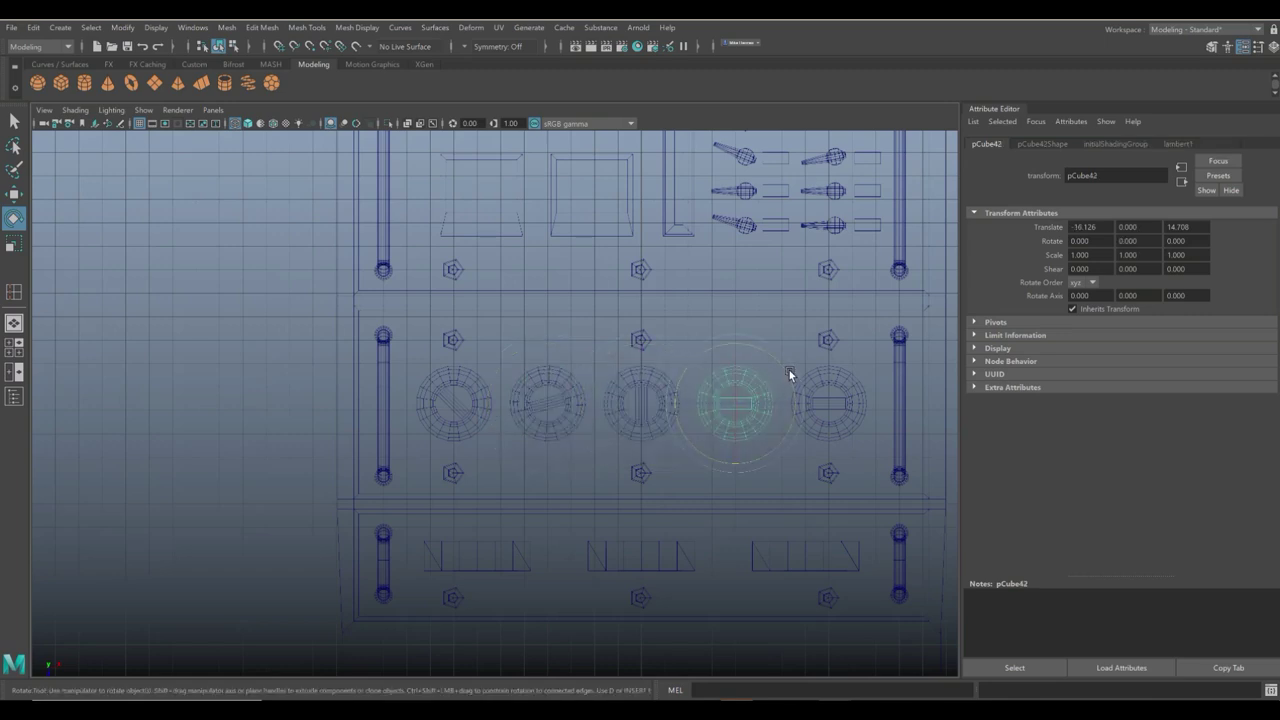
drag(791, 374, 887, 401)
click(838, 395)
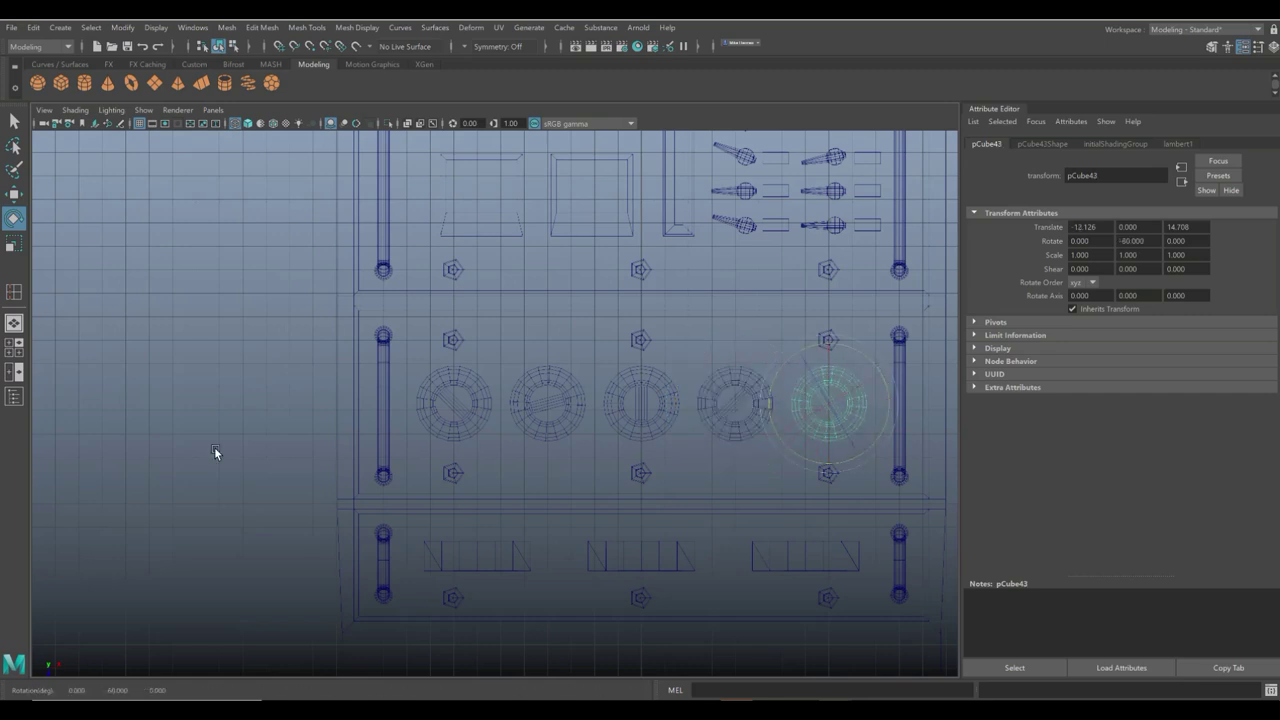
click(154, 417)
Select all five knobs from beneath the panel in perspective and raise them along Y so they sit on its surface.
click(14, 347)
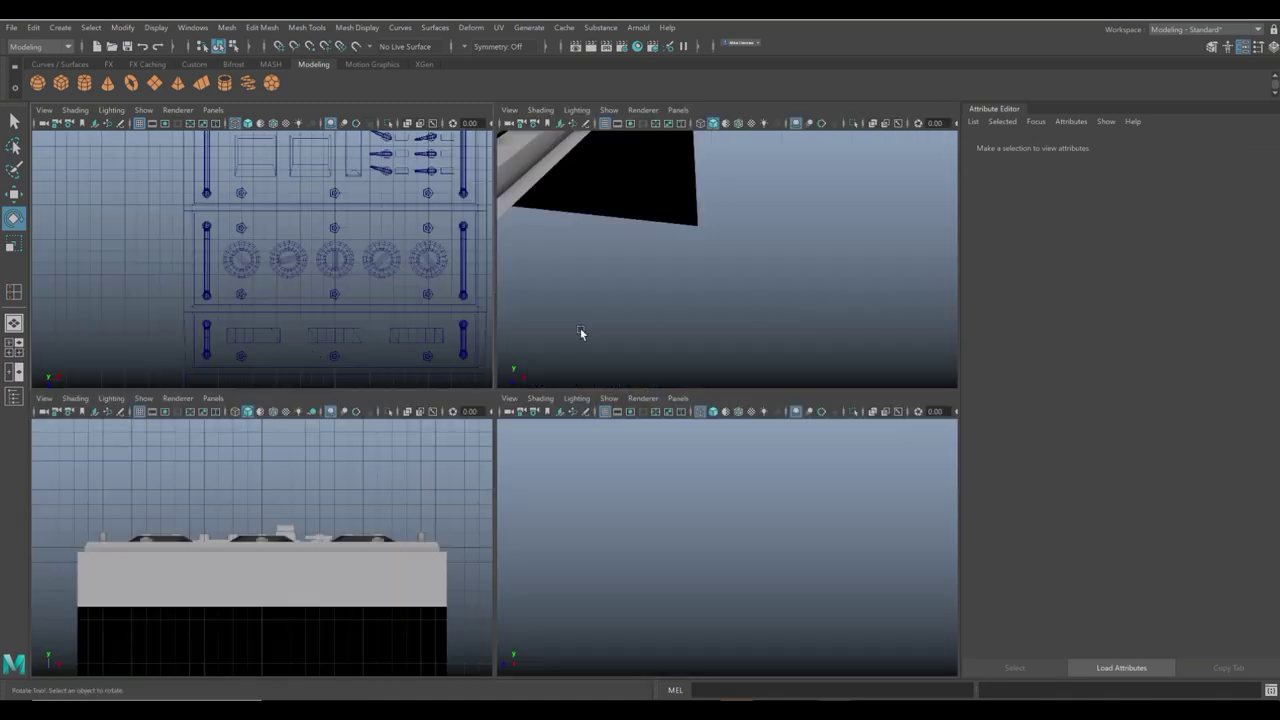
key(space)
alt+drag(524, 444, 696, 482)
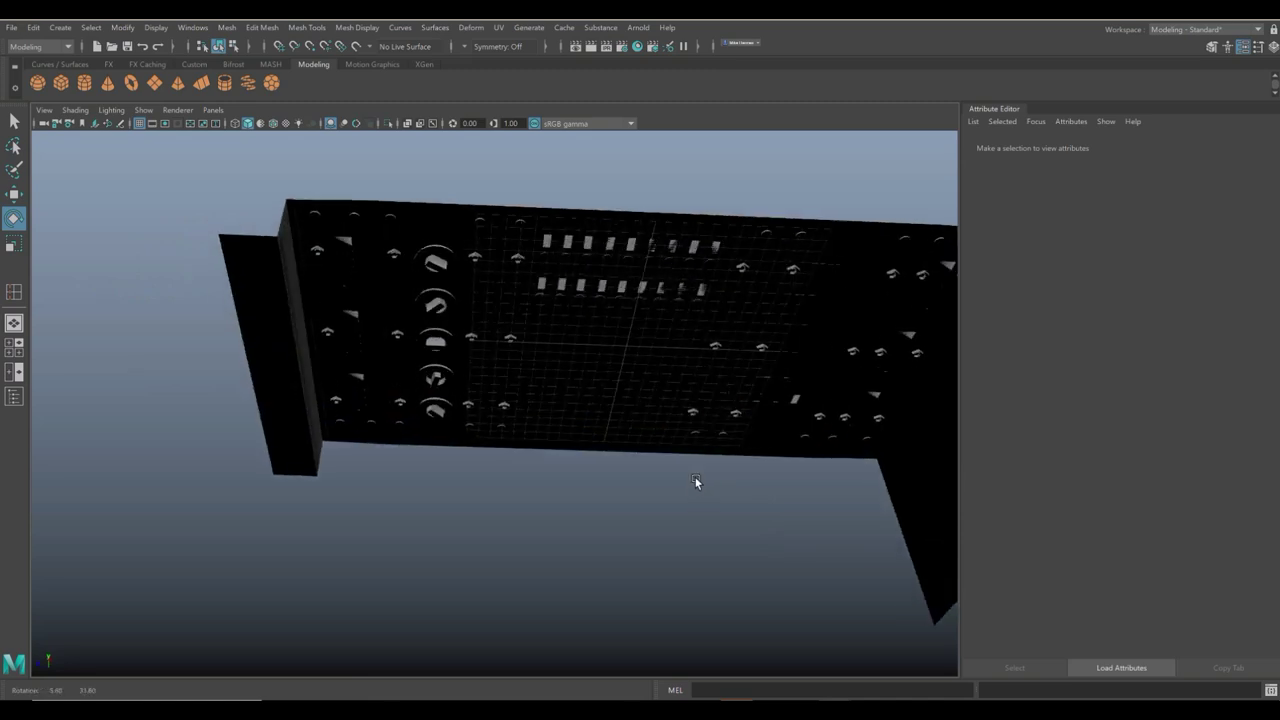
click(441, 265)
shift+click(438, 410)
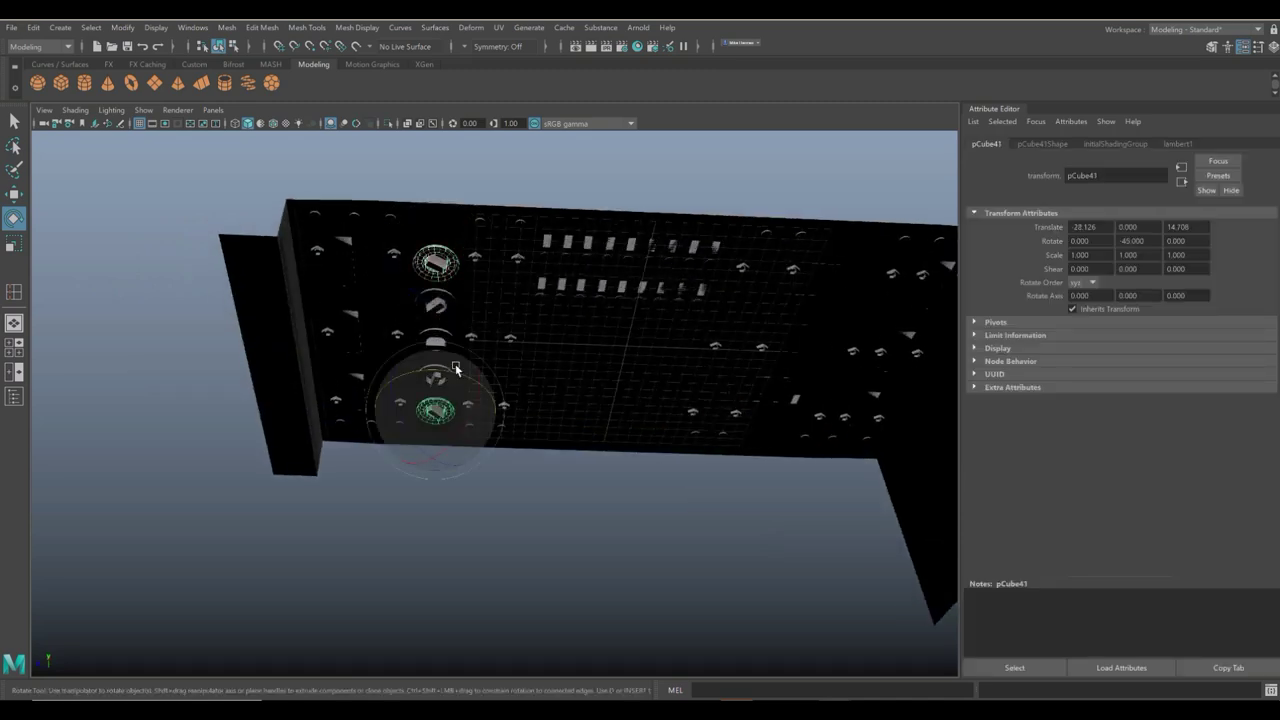
alt+drag(438, 410, 437, 300)
shift+click(406, 256)
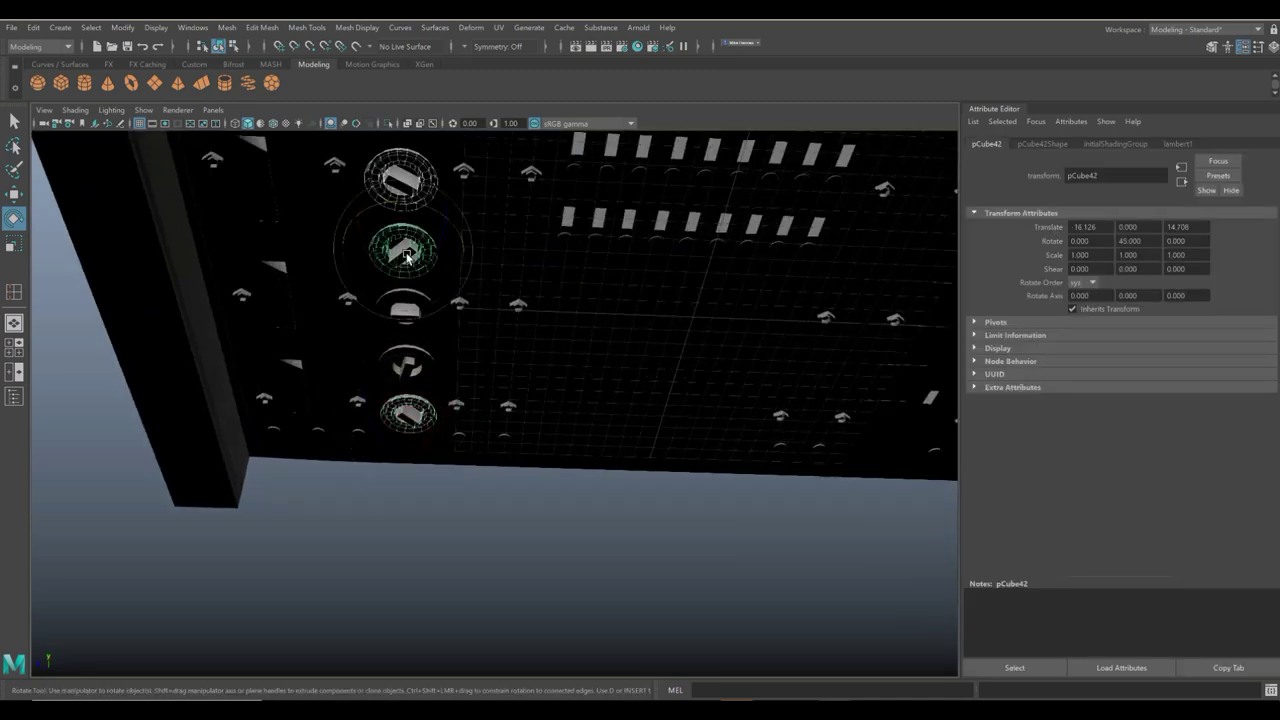
shift+click(412, 366)
shift+click(410, 291)
alt+drag(410, 291, 485, 500)
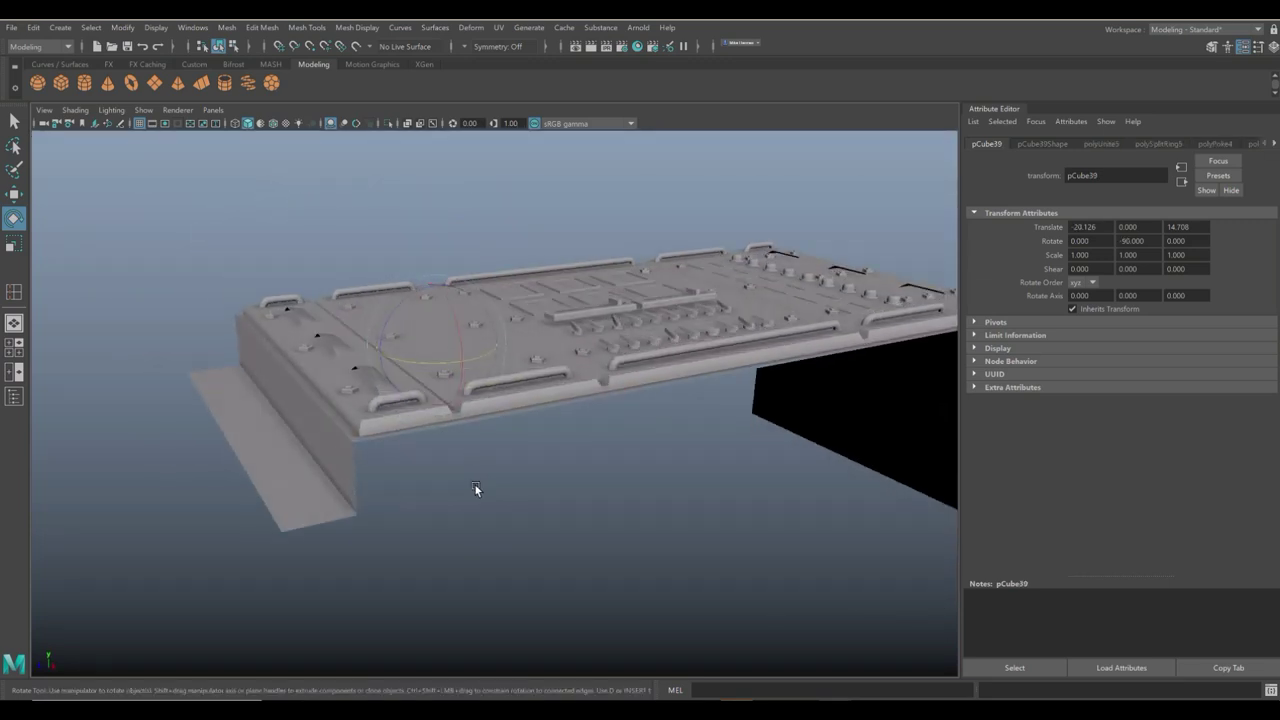
key(w)
drag(440, 282, 440, 267)
click(317, 216)
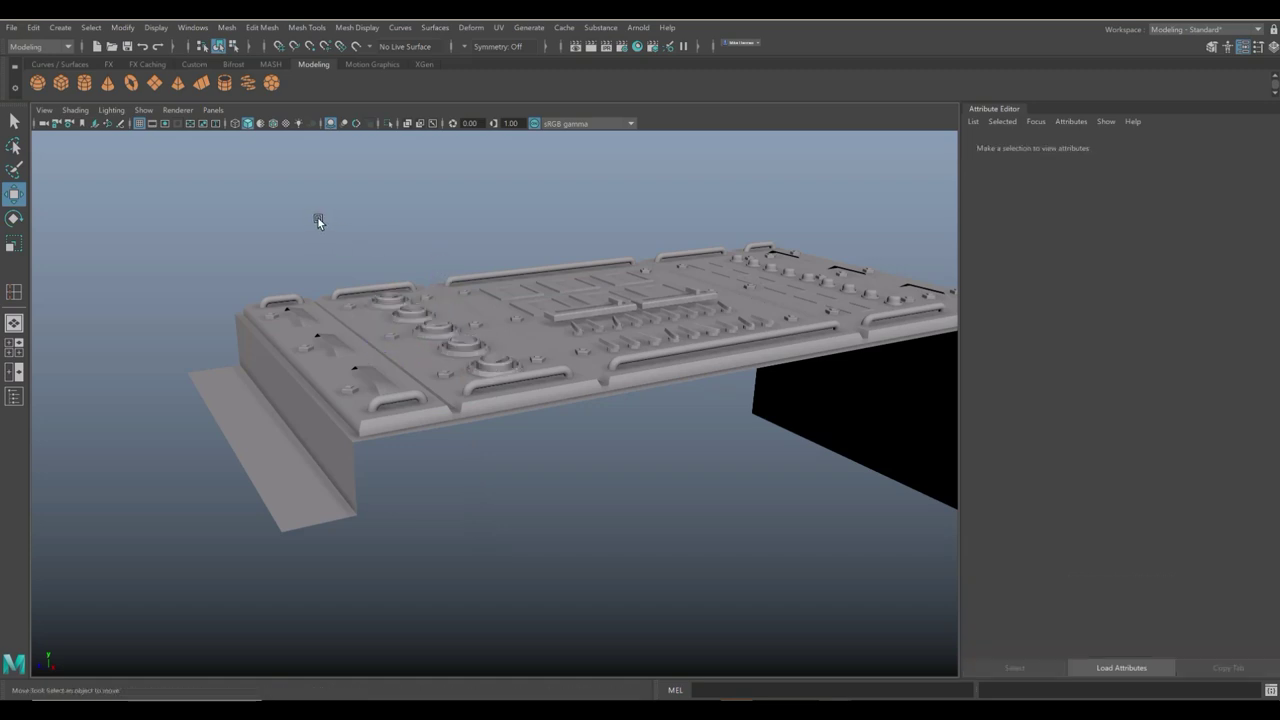
Select the whole control panel with all its details and combine everything into a single mesh.
alt+drag(317, 216, 500, 331)
drag(337, 267, 720, 566)
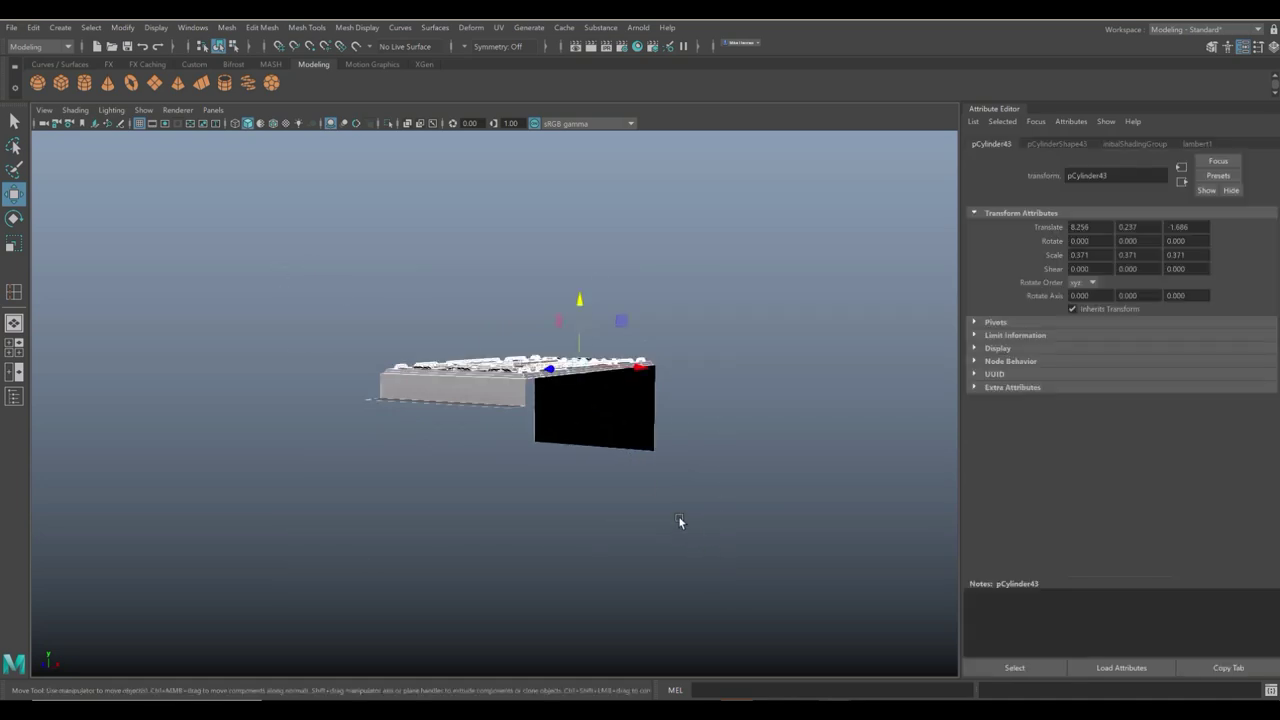
alt+drag(680, 520, 694, 549)
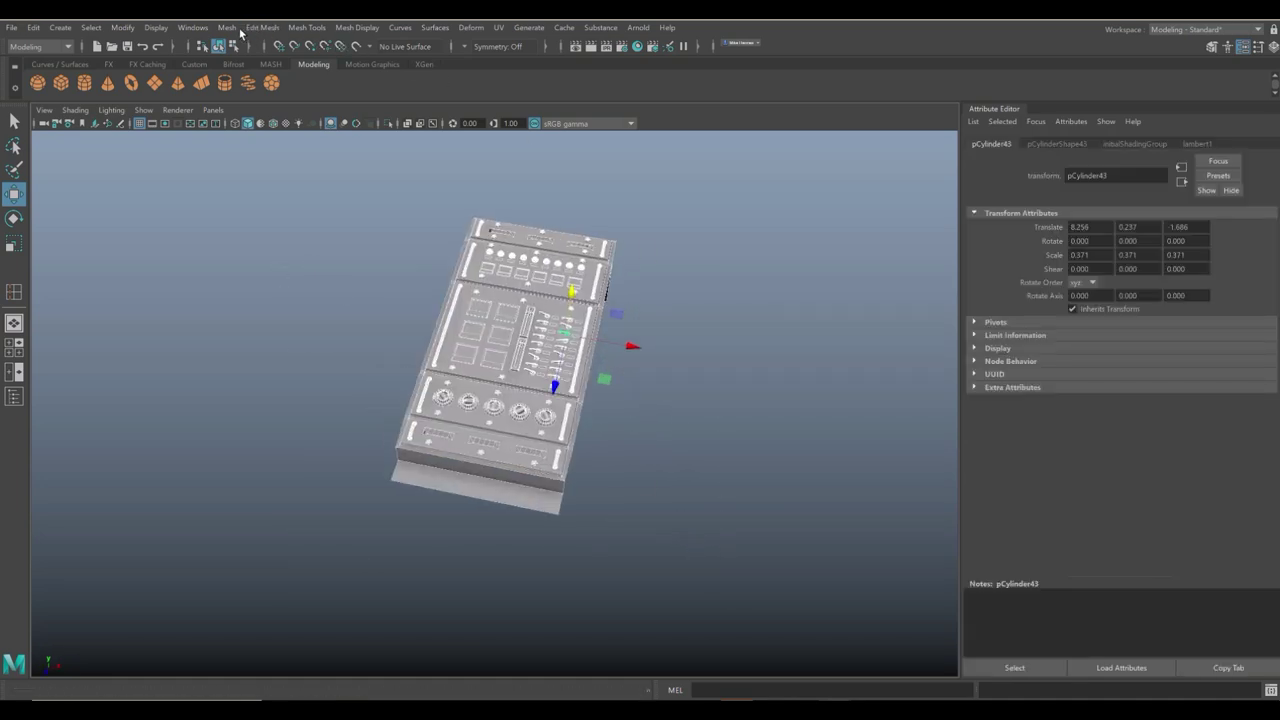
click(228, 27)
click(252, 76)
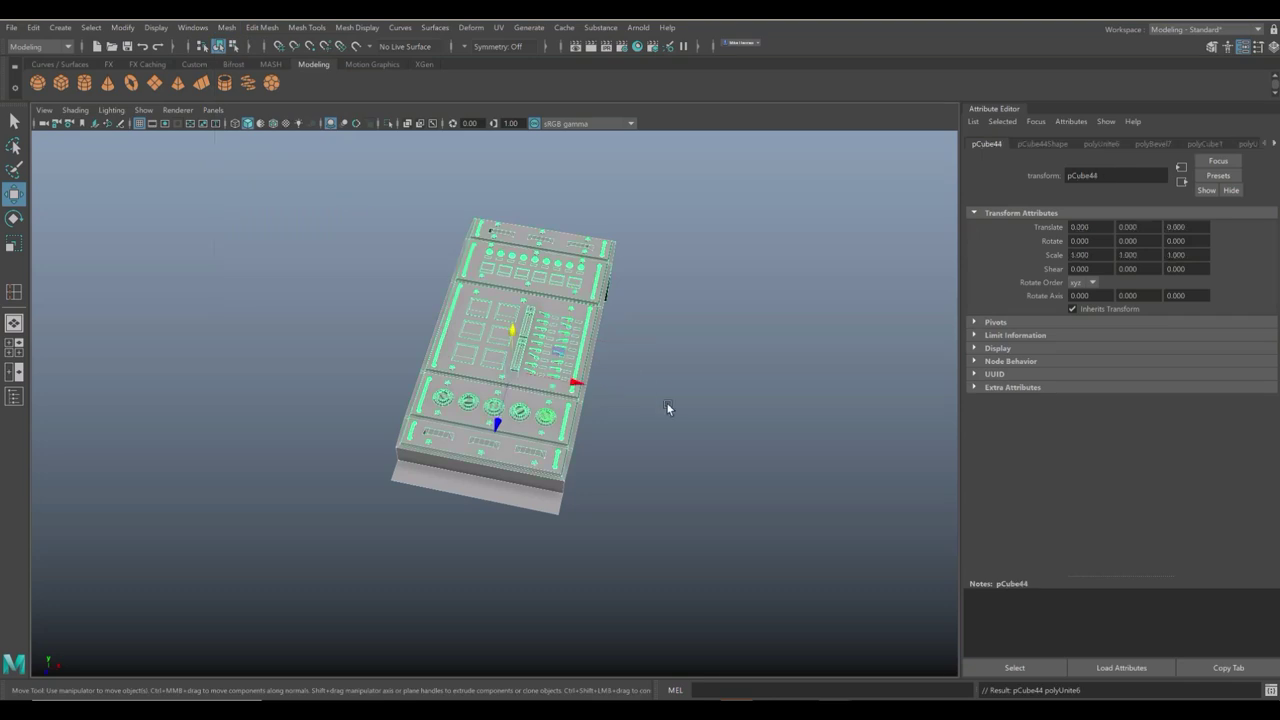
Rotate the combined panel 90 degrees around X so it stands upright.
alt+drag(666, 402, 628, 372)
key(e)
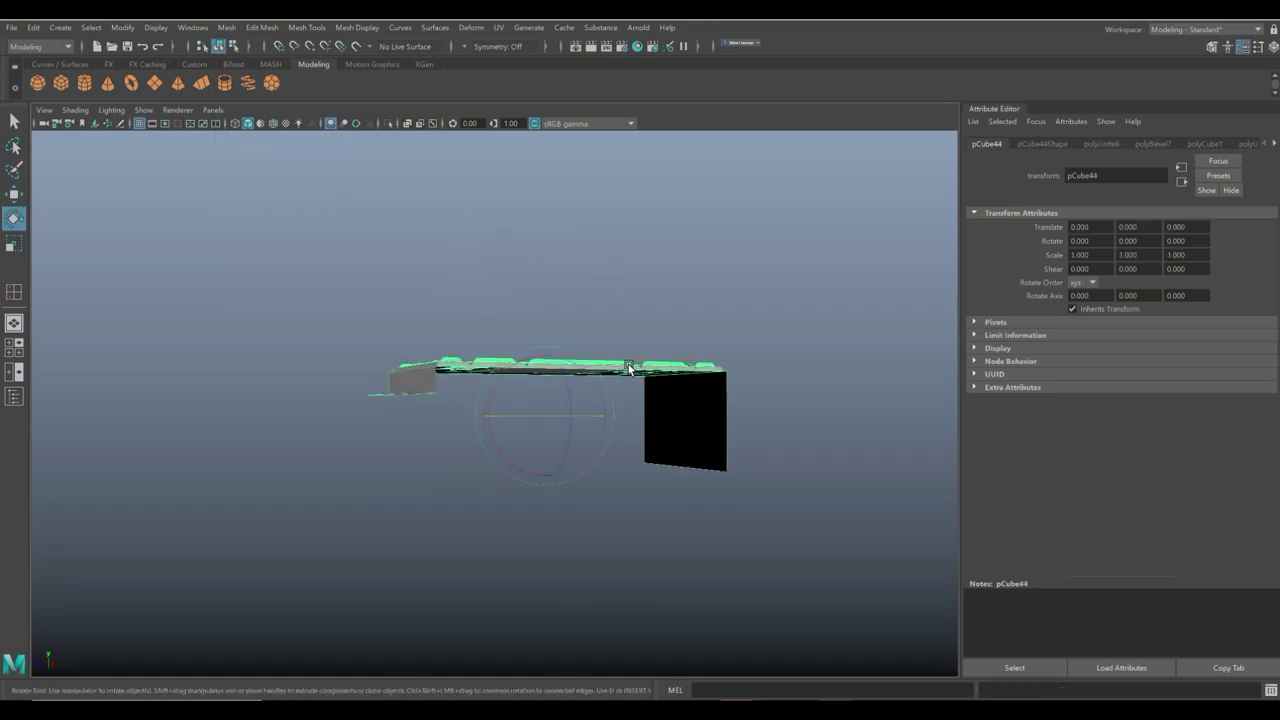
drag(489, 393, 683, 470)
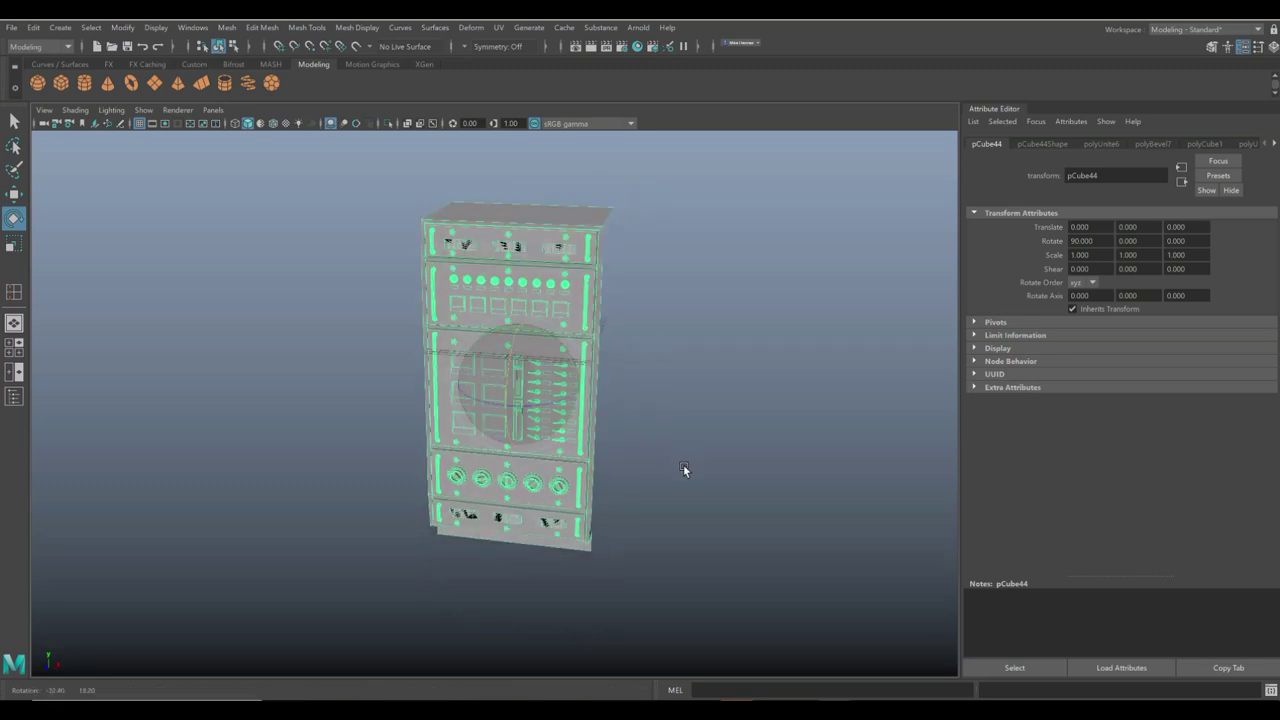
Move the panel's pivot in the front view and snap it to the vertex at the lower right corner.
click(18, 347)
scroll(449, 549, down, 5)
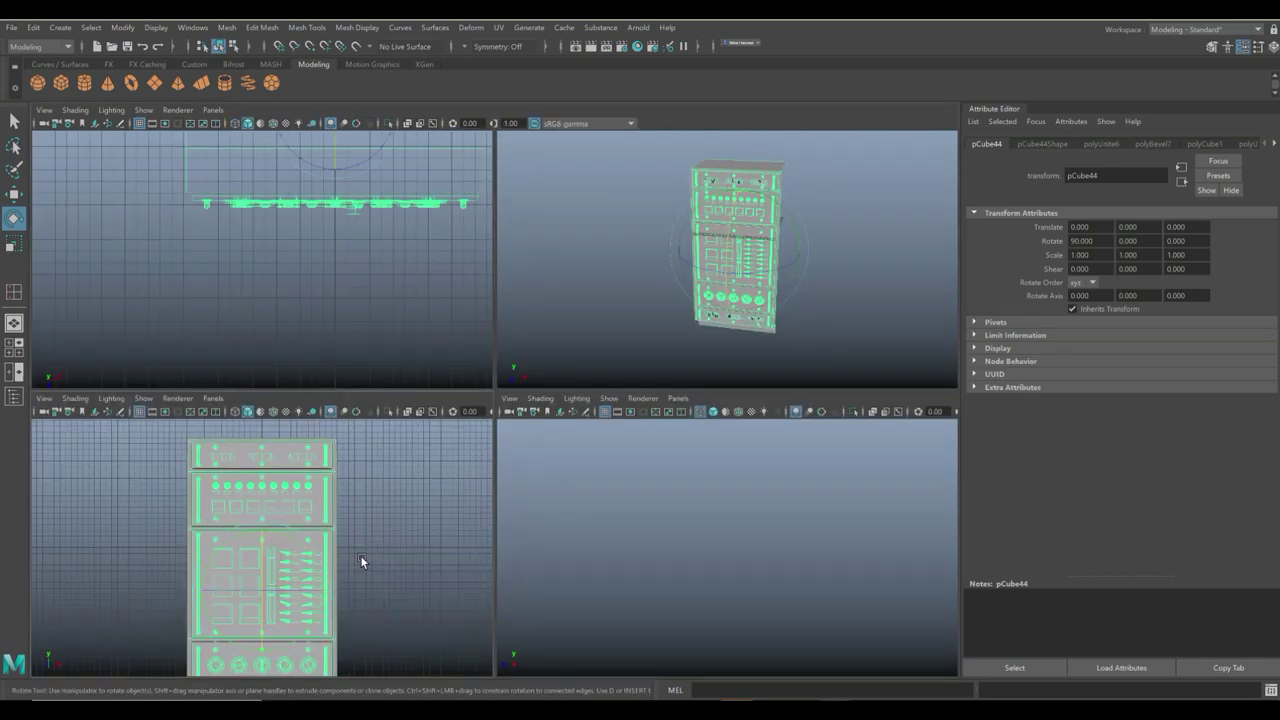
key(space)
key(w)
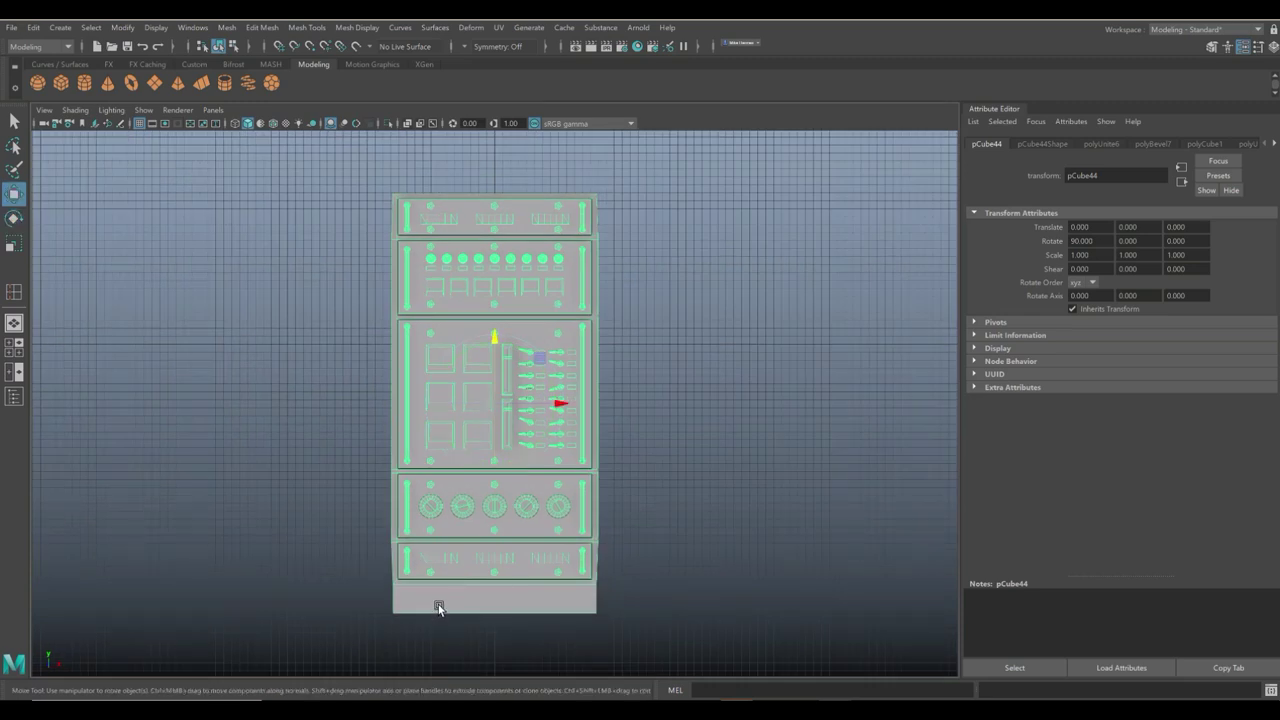
key(d)
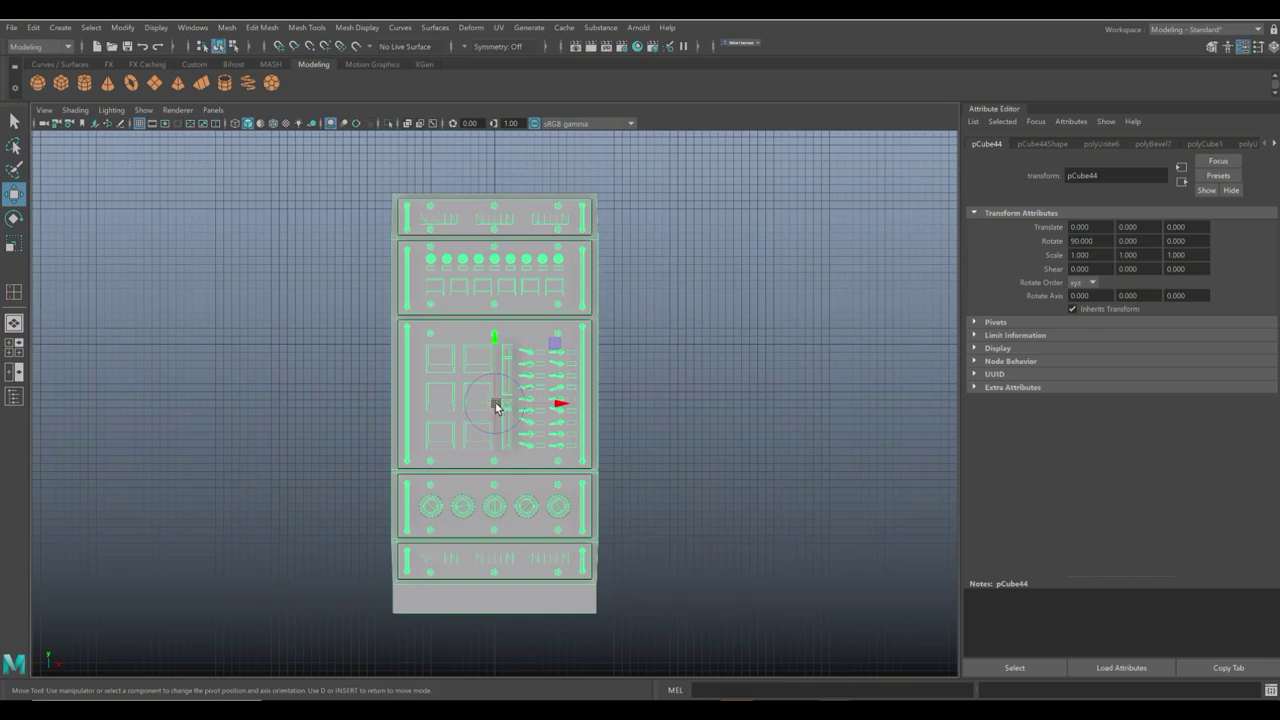
drag(491, 400, 581, 603)
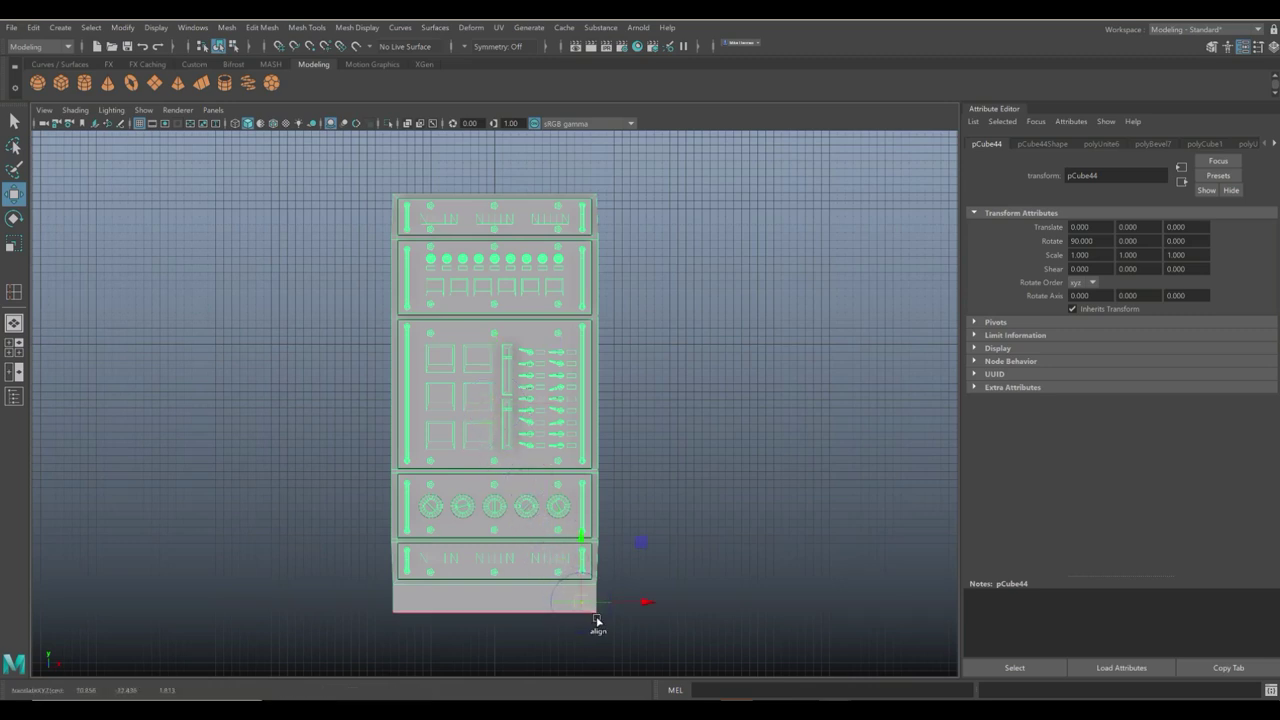
key(v)
drag(585, 604, 662, 636)
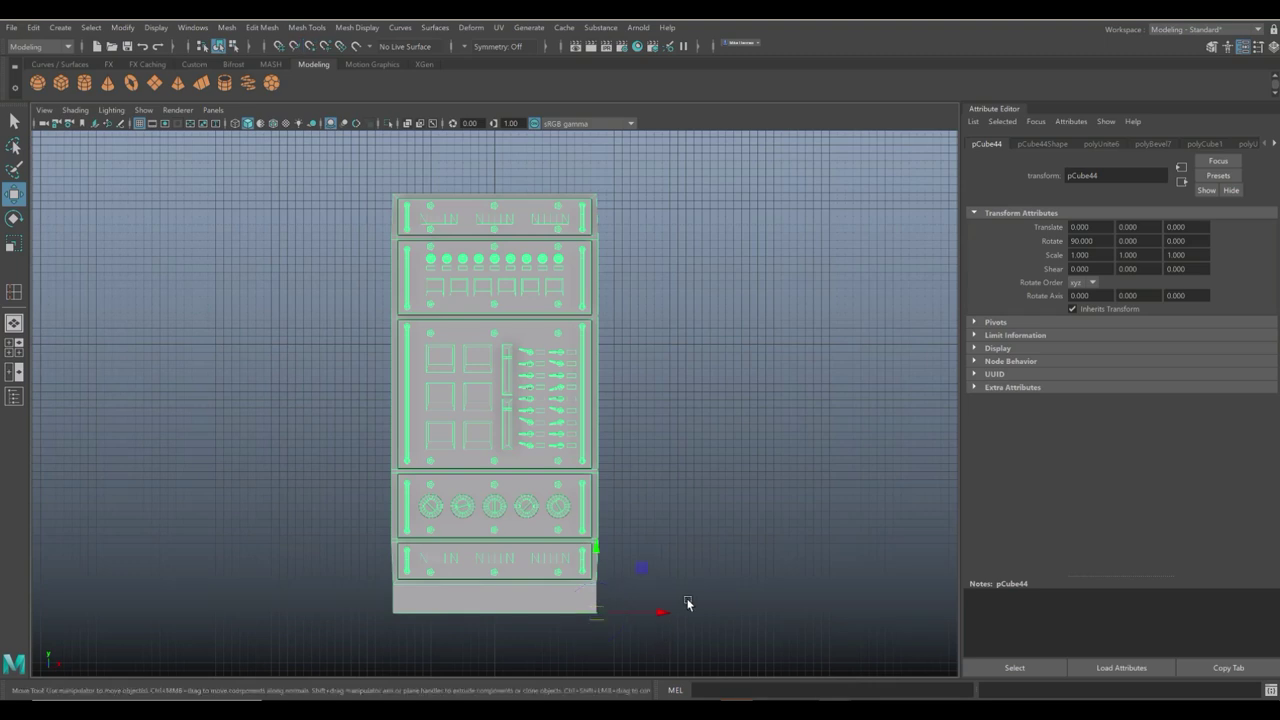
Duplicate the panel, vertex-snap the copy against the original's left side at translate X -25.529, and repeat the offset duplication three more times.
key(ctrl+d)
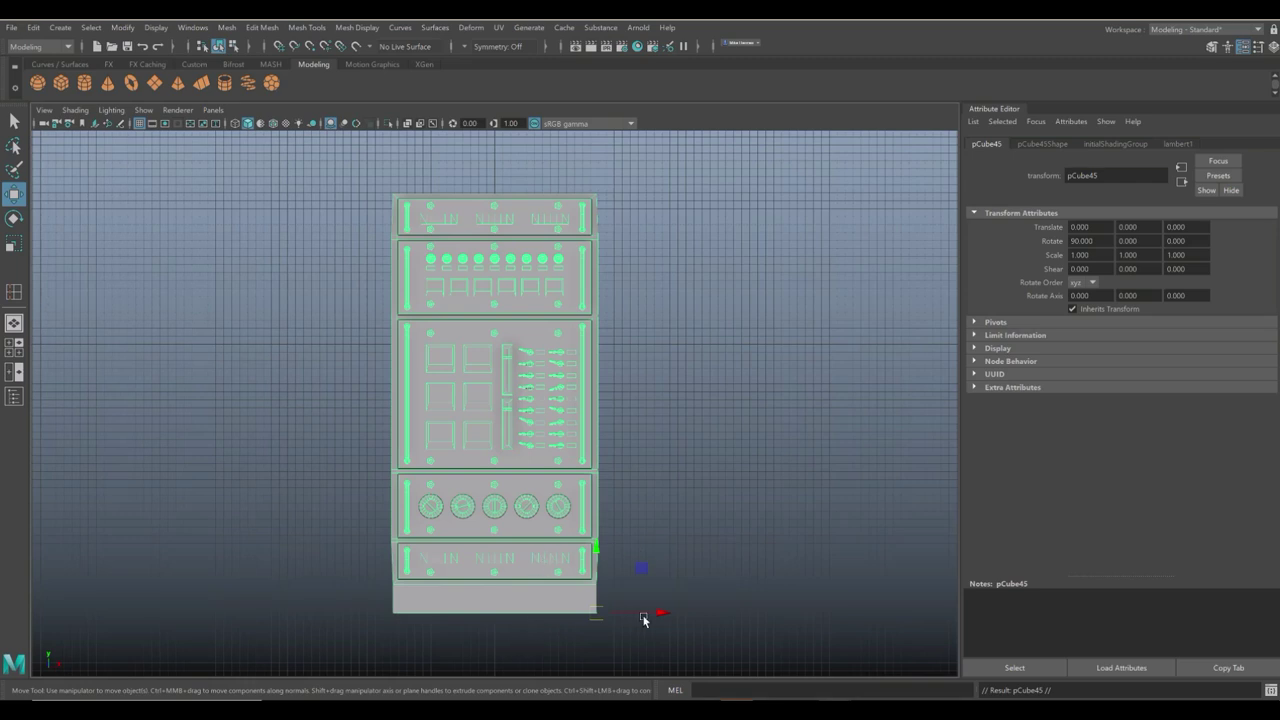
drag(660, 612, 425, 618)
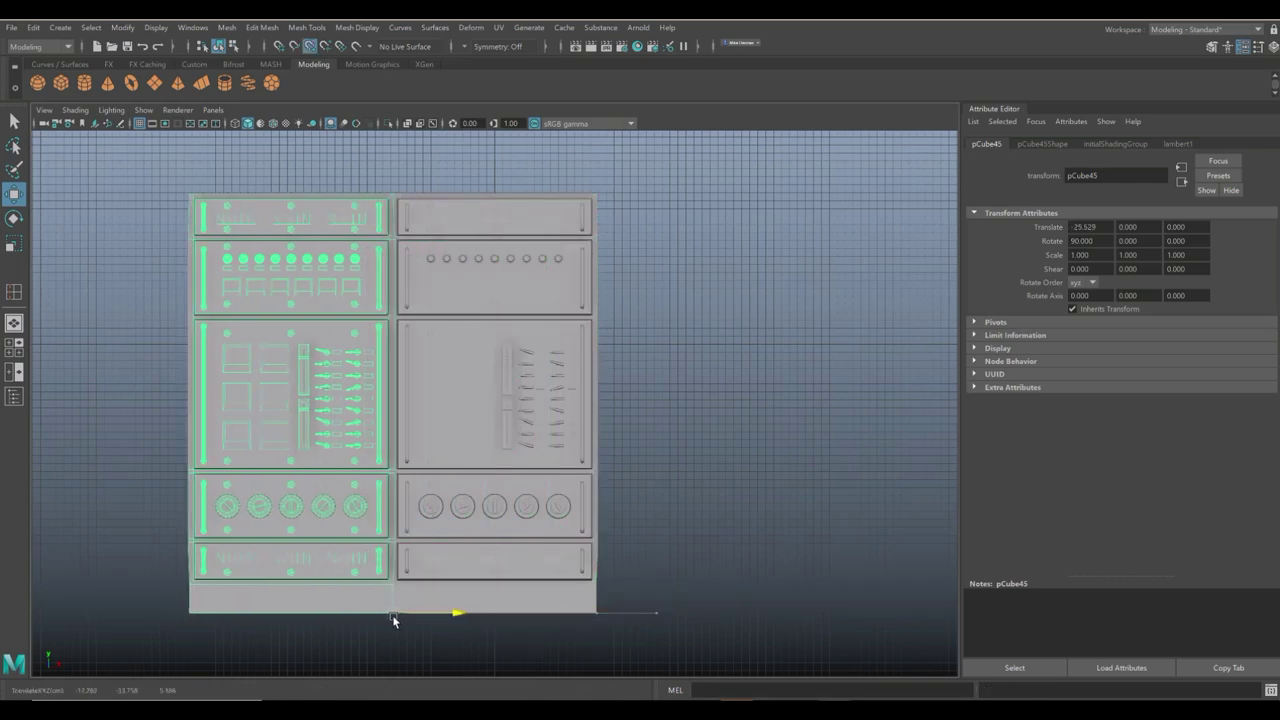
scroll(570, 562, down, 5)
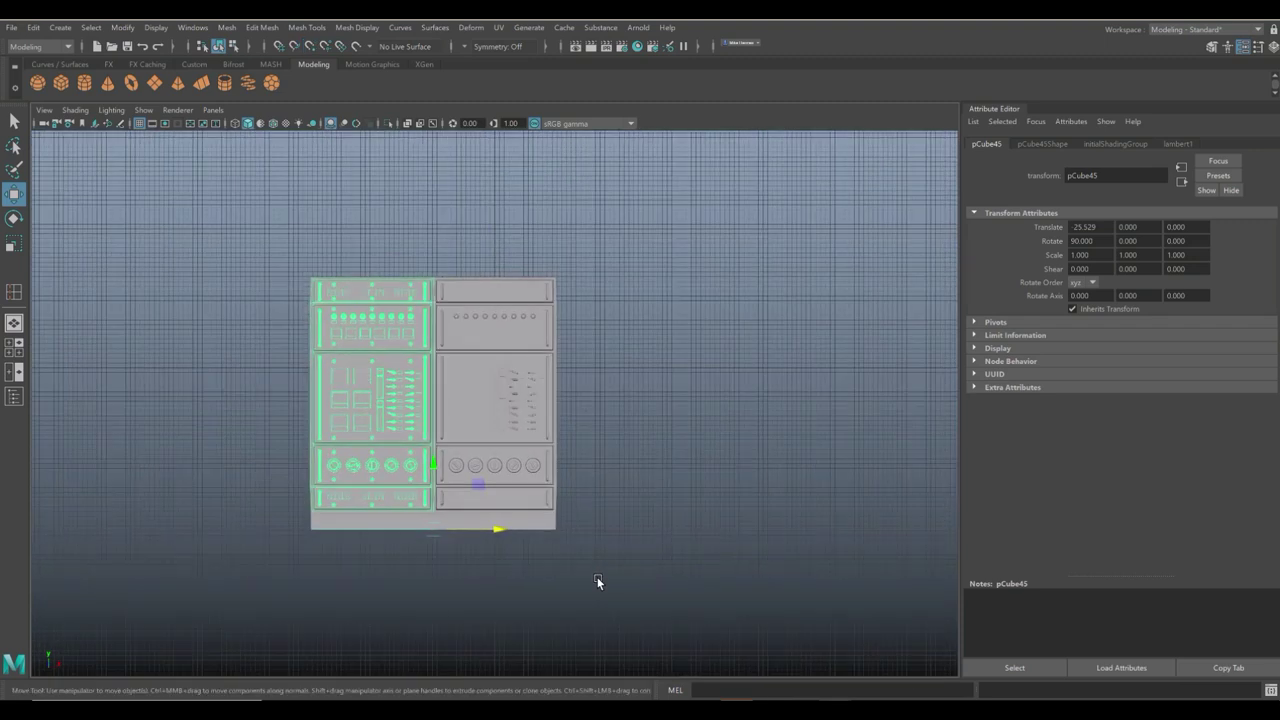
key(shift+d)
key(shift+d)
key(shift+d)
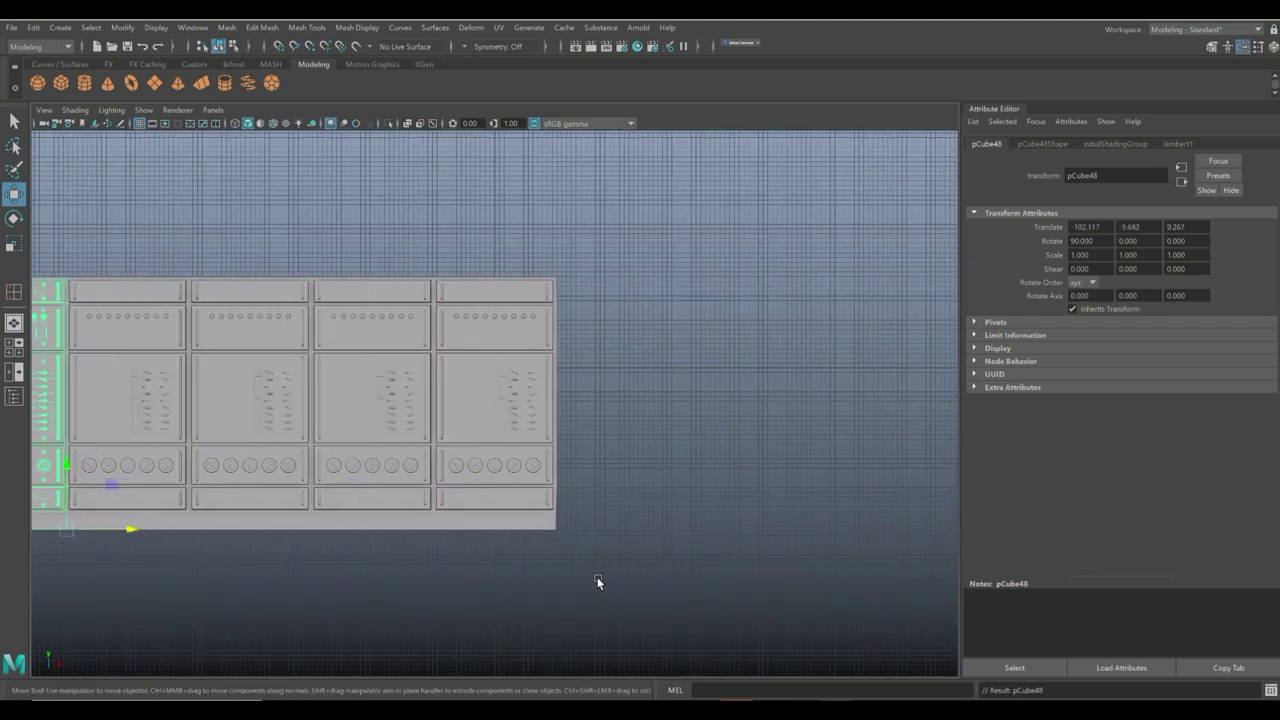
Extend the panel row in perspective with four more offset duplicates, then deselect everything and inspect the finished wall.
click(14, 345)
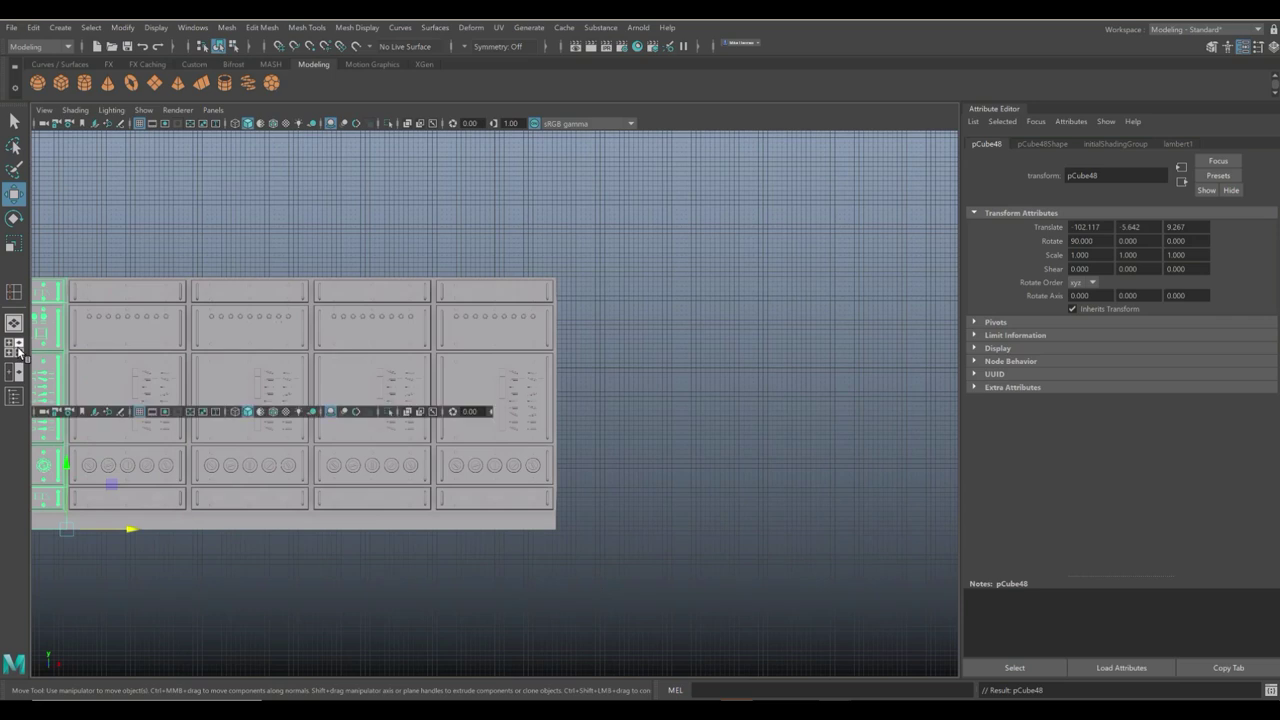
key(space)
scroll(695, 425, up, 6)
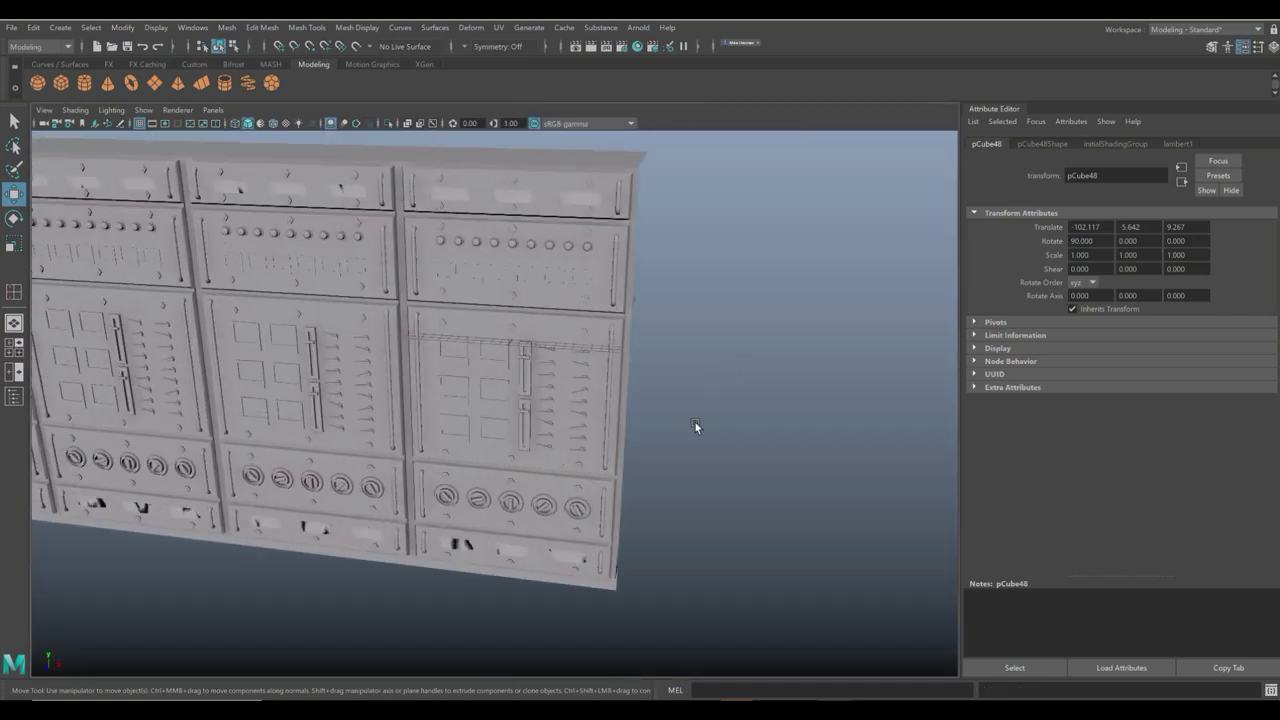
alt+drag(727, 443, 947, 465)
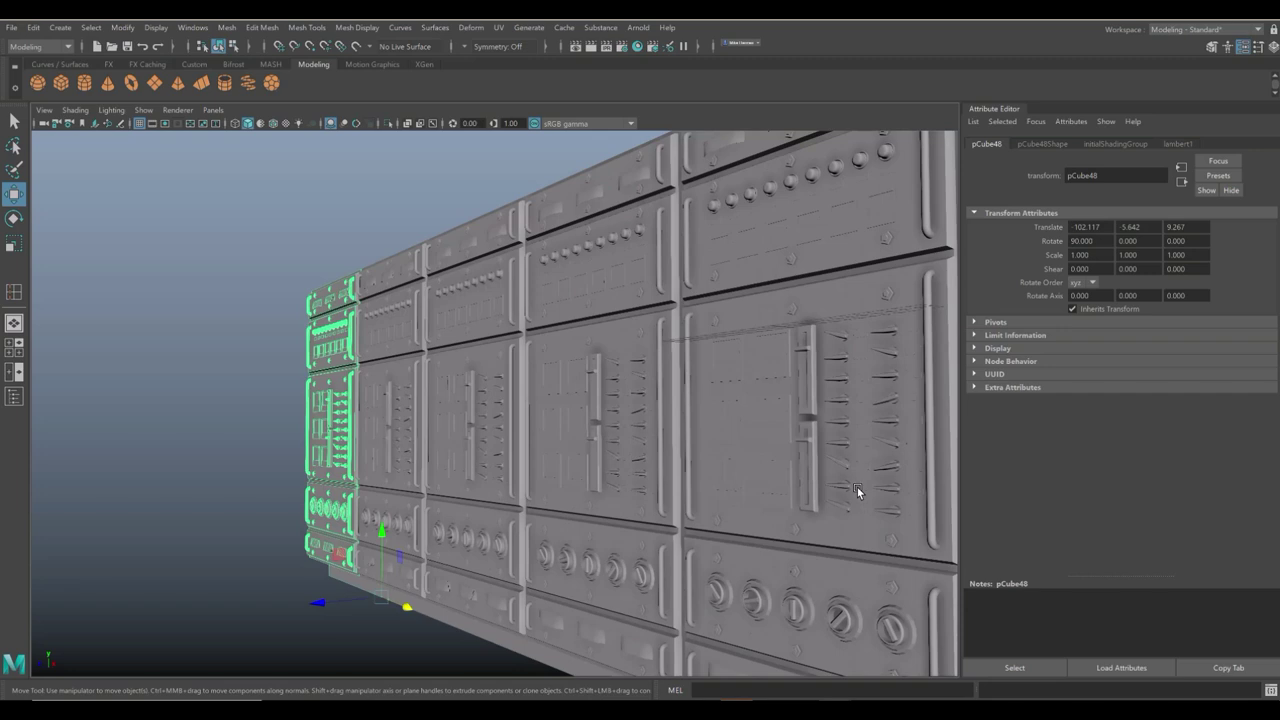
key(shift+d)
key(shift+d)
key(shift+d)
key(shift+d)
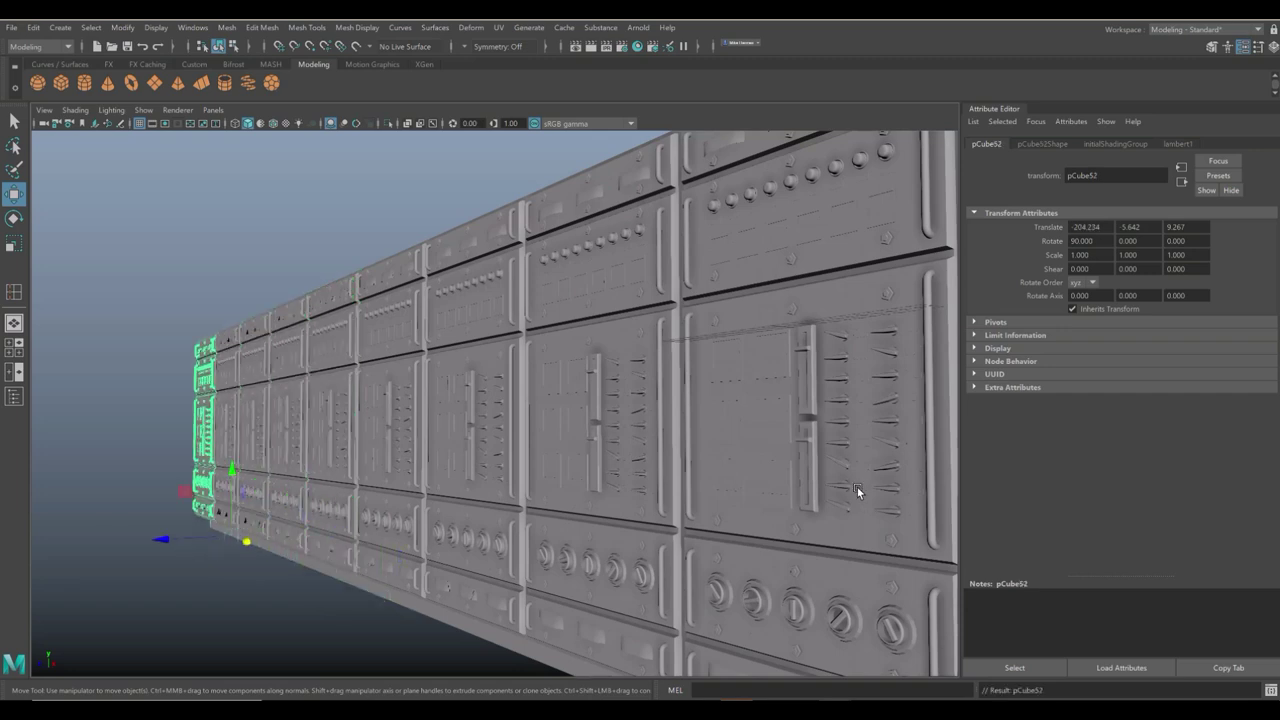
click(158, 600)
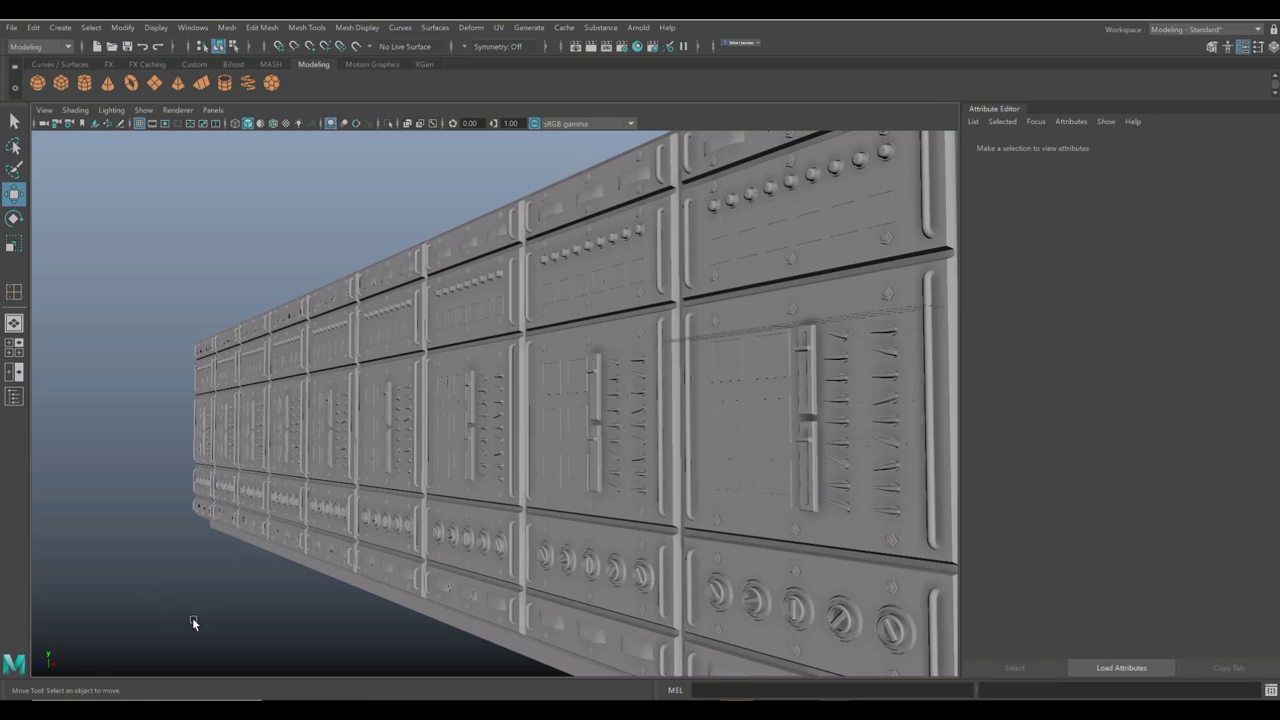
alt+drag(192, 617, 225, 627)
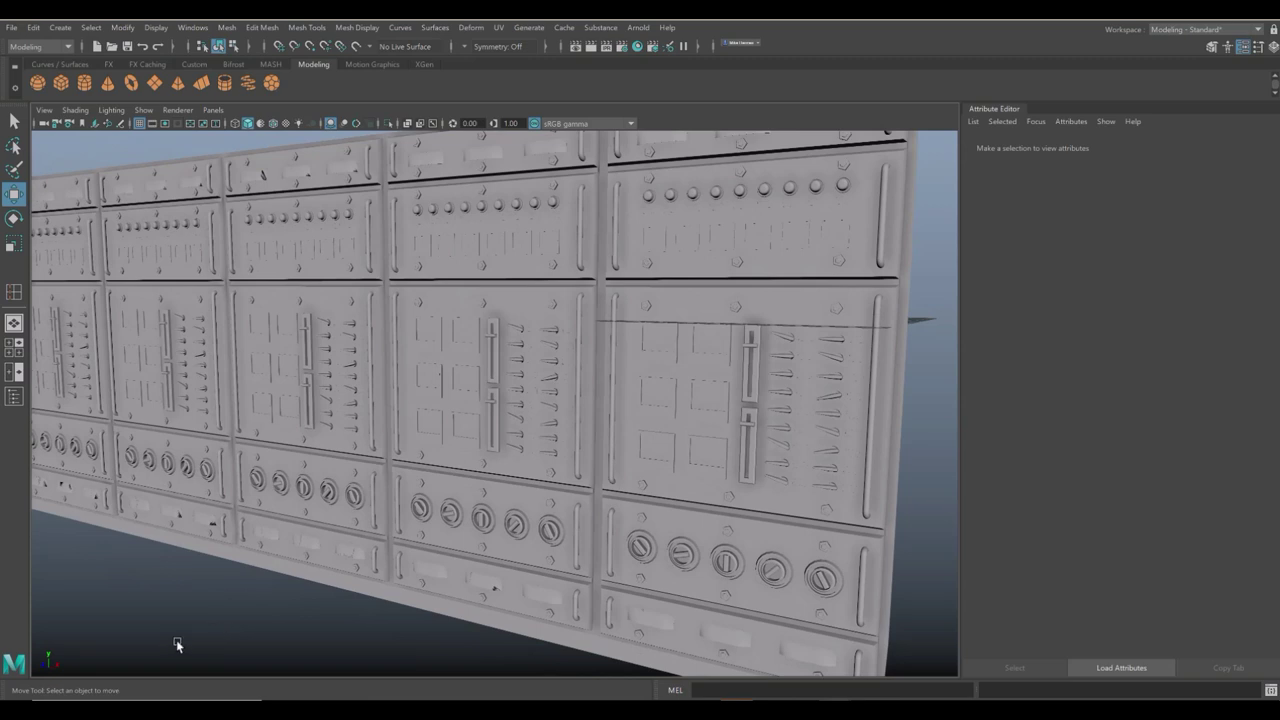